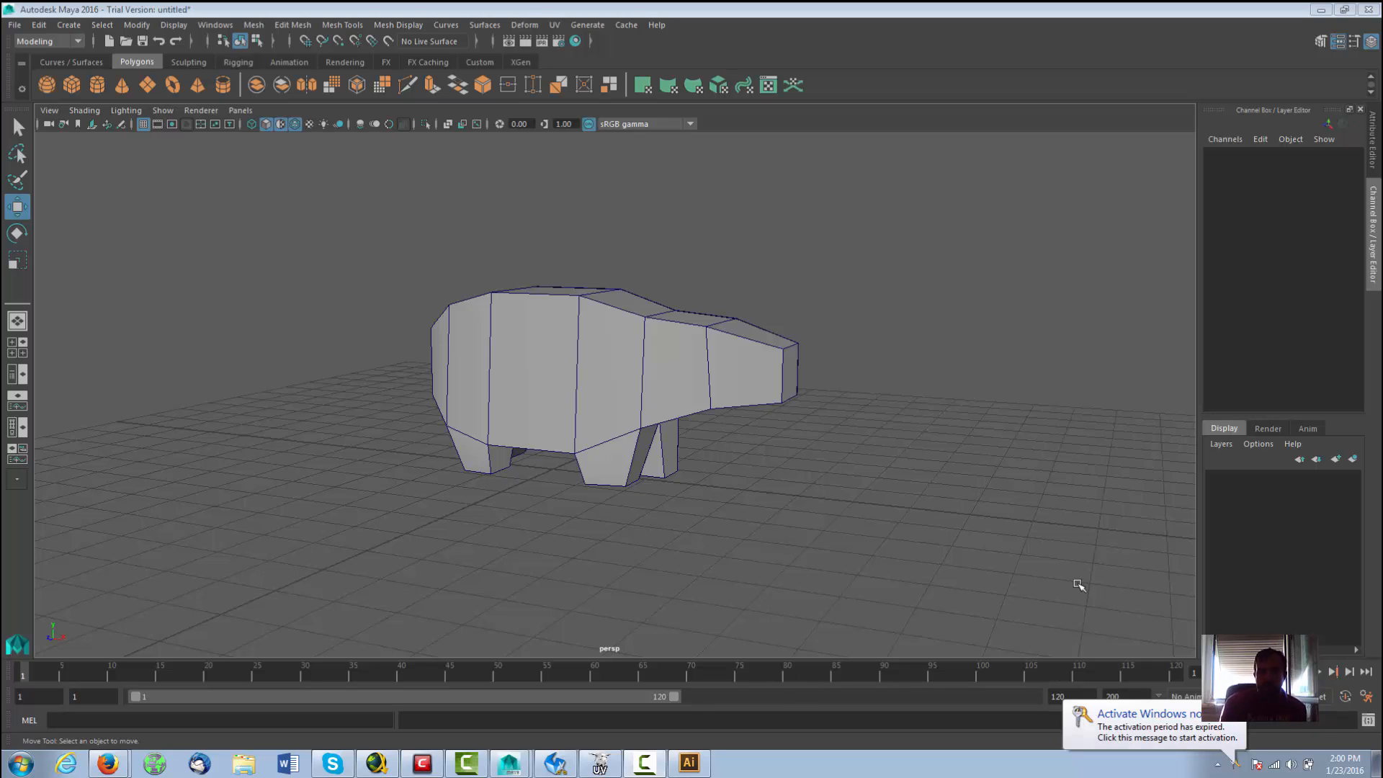
# Step: Select the low-poly hippo mesh in the perspective view
pyautogui.click(682, 406)
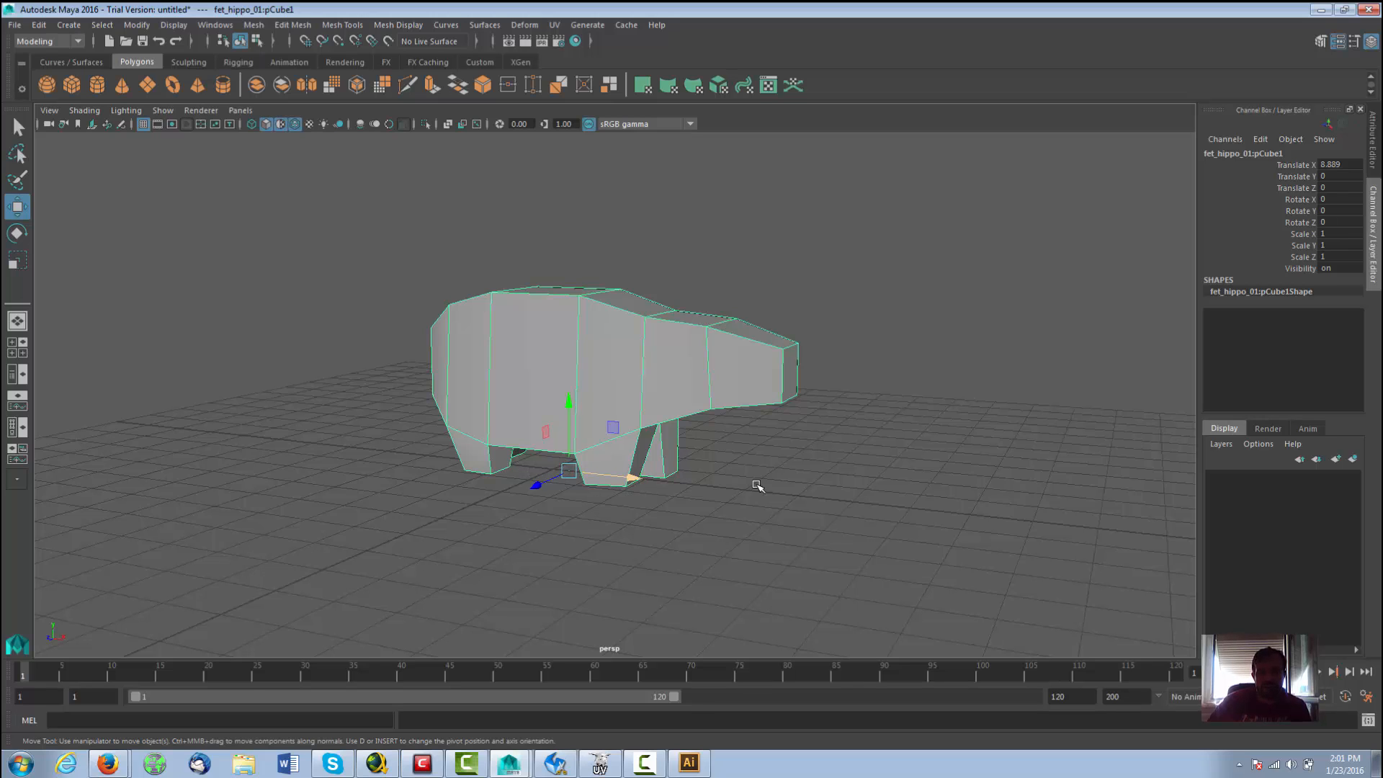
pyautogui.click(741, 502)
pyautogui.keyDown('alt'); pyautogui.moveTo(725, 504); pyautogui.dragTo(722, 519); pyautogui.keyUp('alt')
pyautogui.click(656, 470)
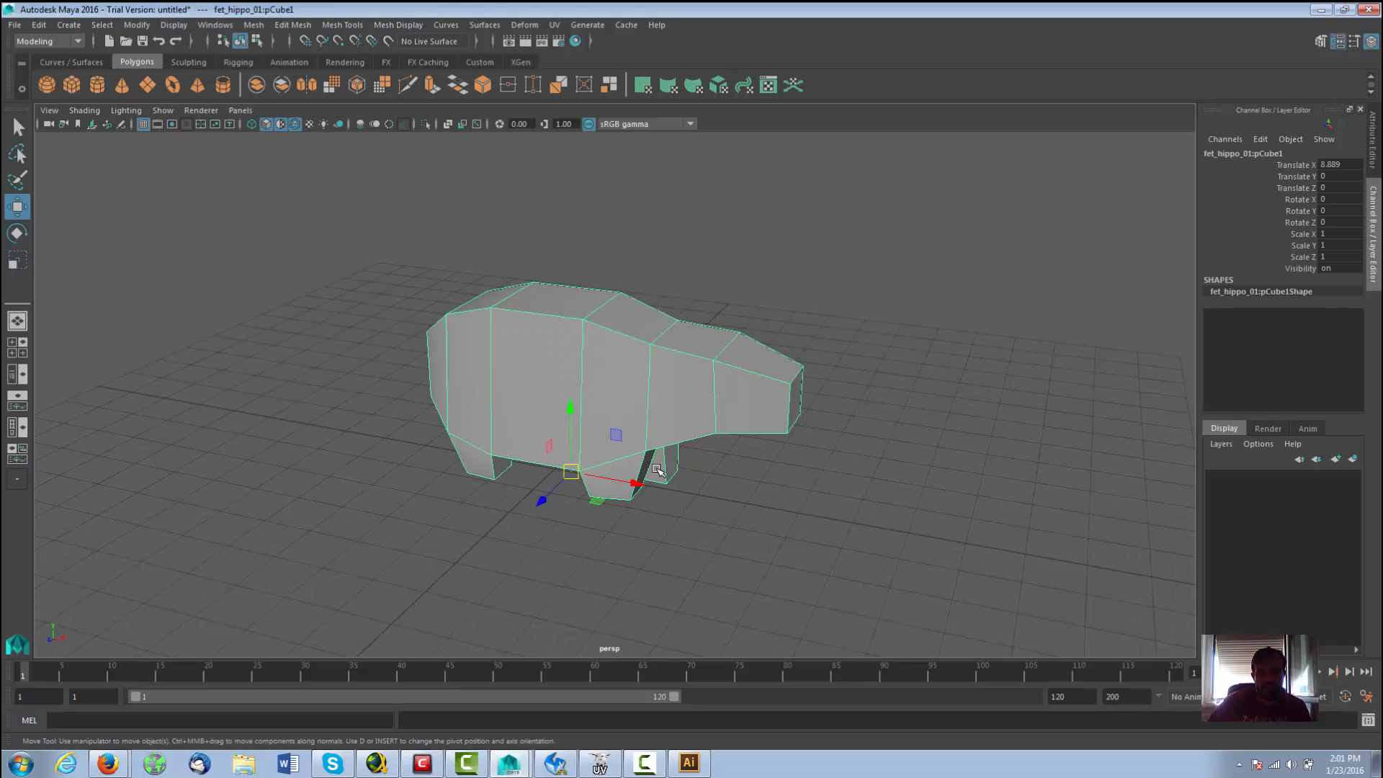
# Step: Move the hippo's pivot along the X axis past its head and back to between its legs
pyautogui.press('d')
pyautogui.moveTo(627, 481); pyautogui.dragTo(902, 531)
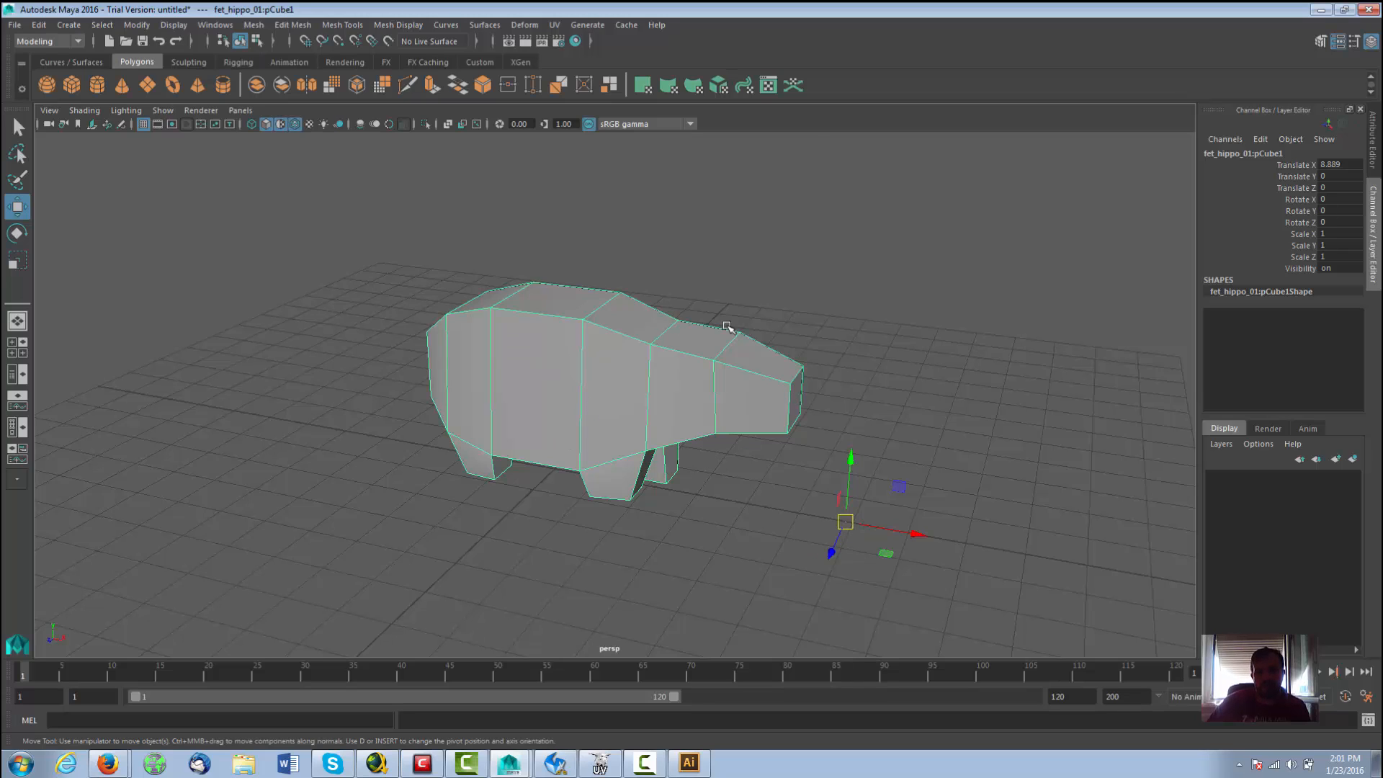
pyautogui.press('d')
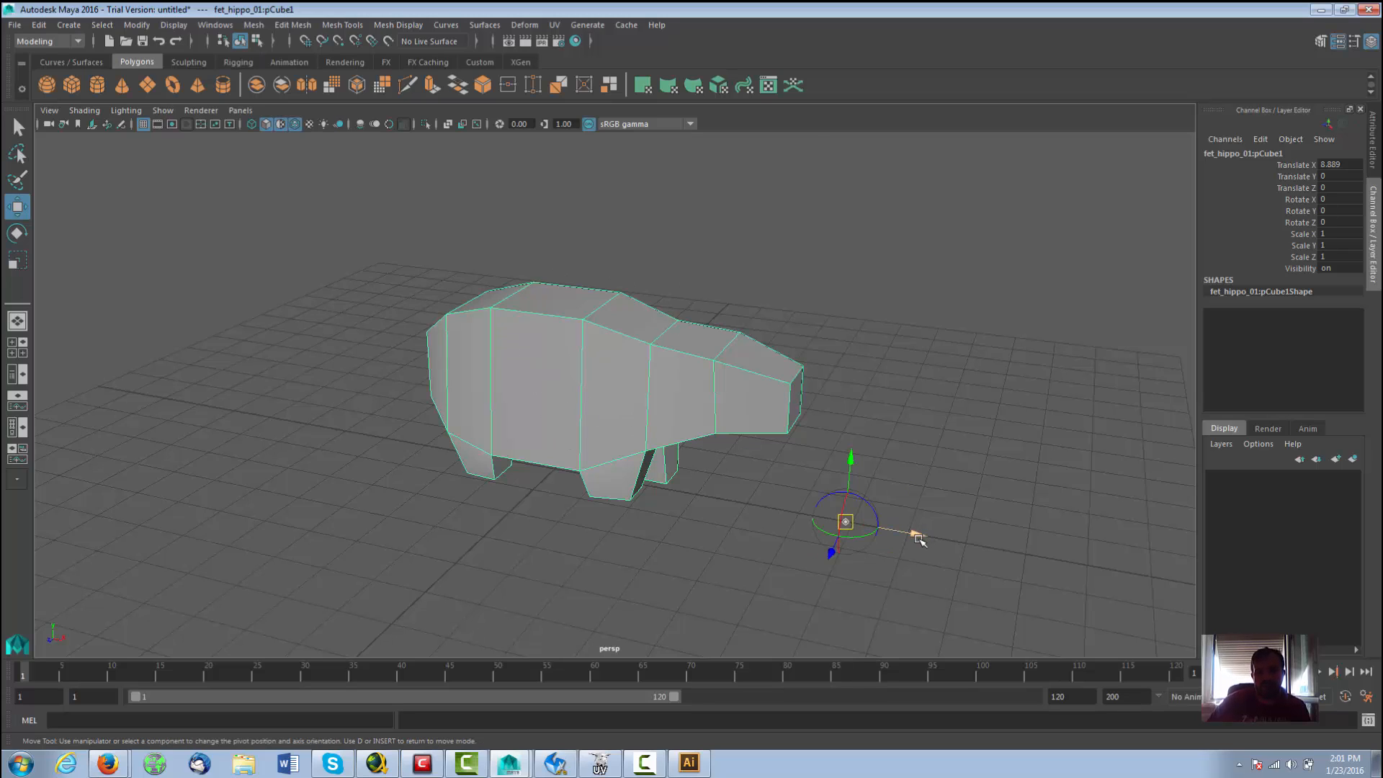
pyautogui.moveTo(920, 539); pyautogui.dragTo(620, 461)
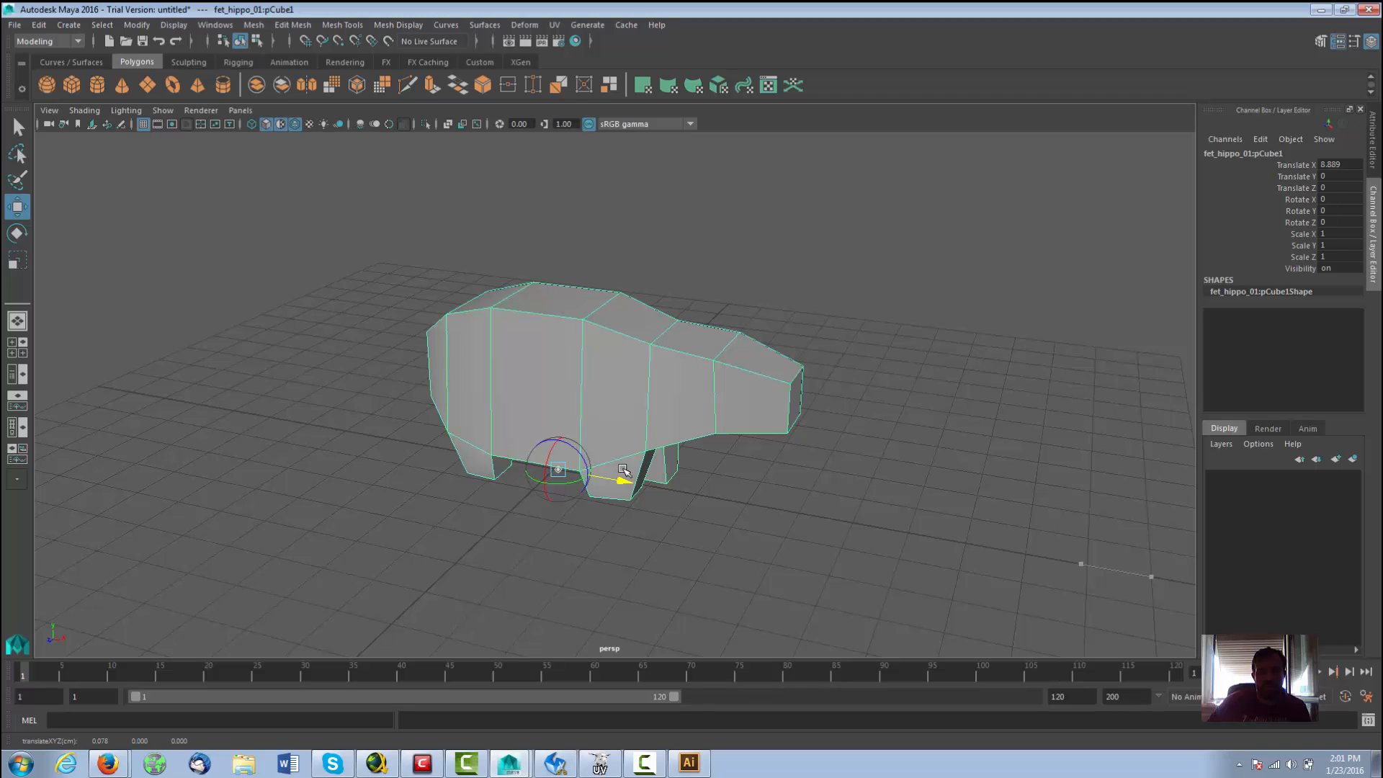
pyautogui.press('d')
# Step: In the front view, shift the hippo's pivot about 0.137 cm along X to centre it between the front and hind legs
pyautogui.press('space')
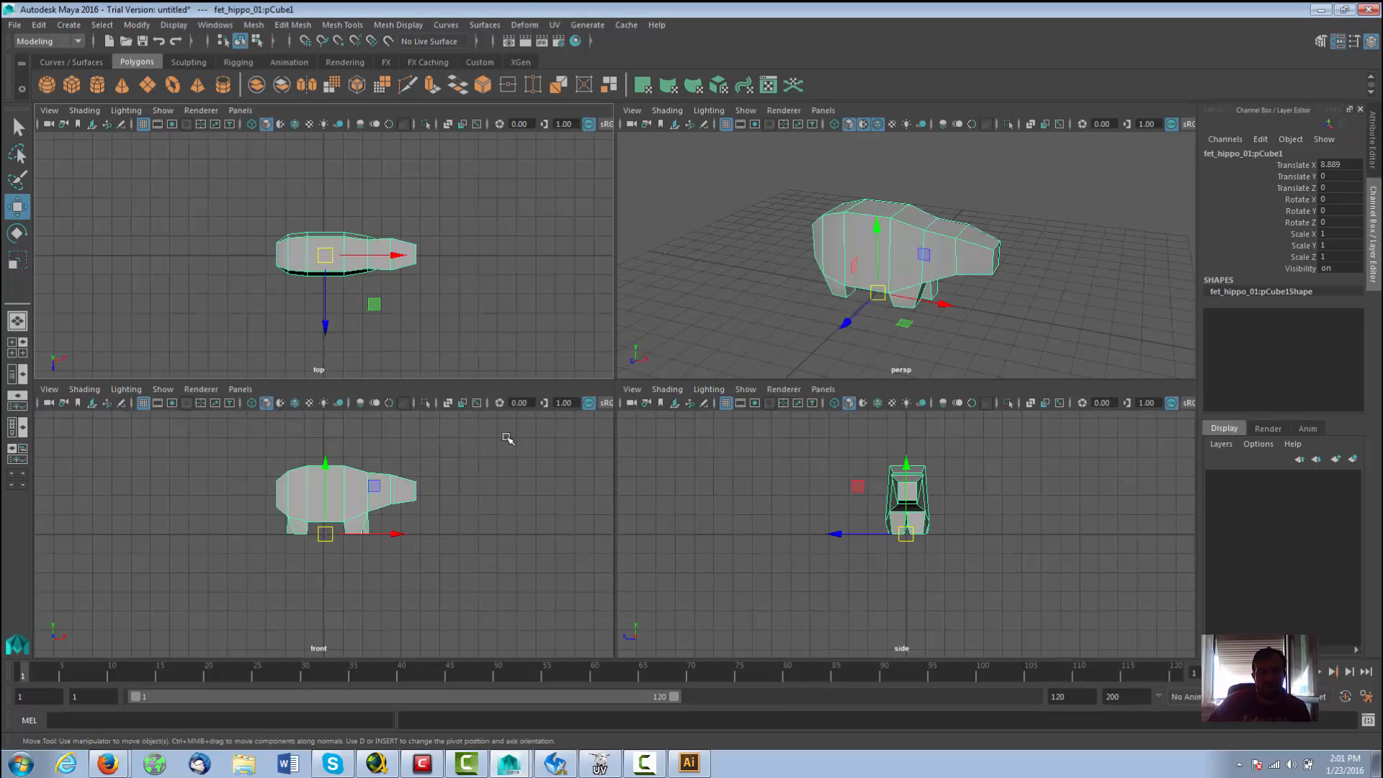
pyautogui.press('space')
pyautogui.scroll(5, 699, 401)
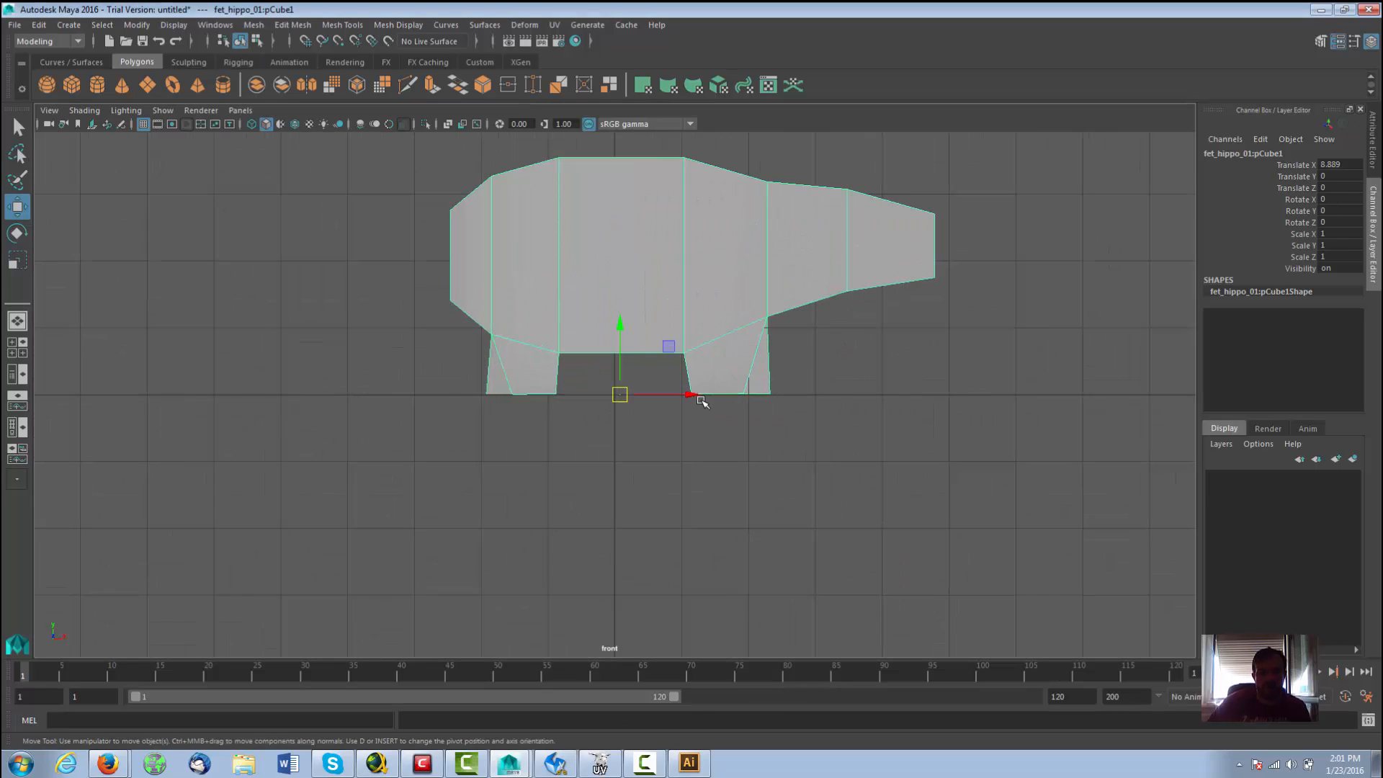
pyautogui.press('d')
pyautogui.moveTo(690, 397); pyautogui.dragTo(696, 398)
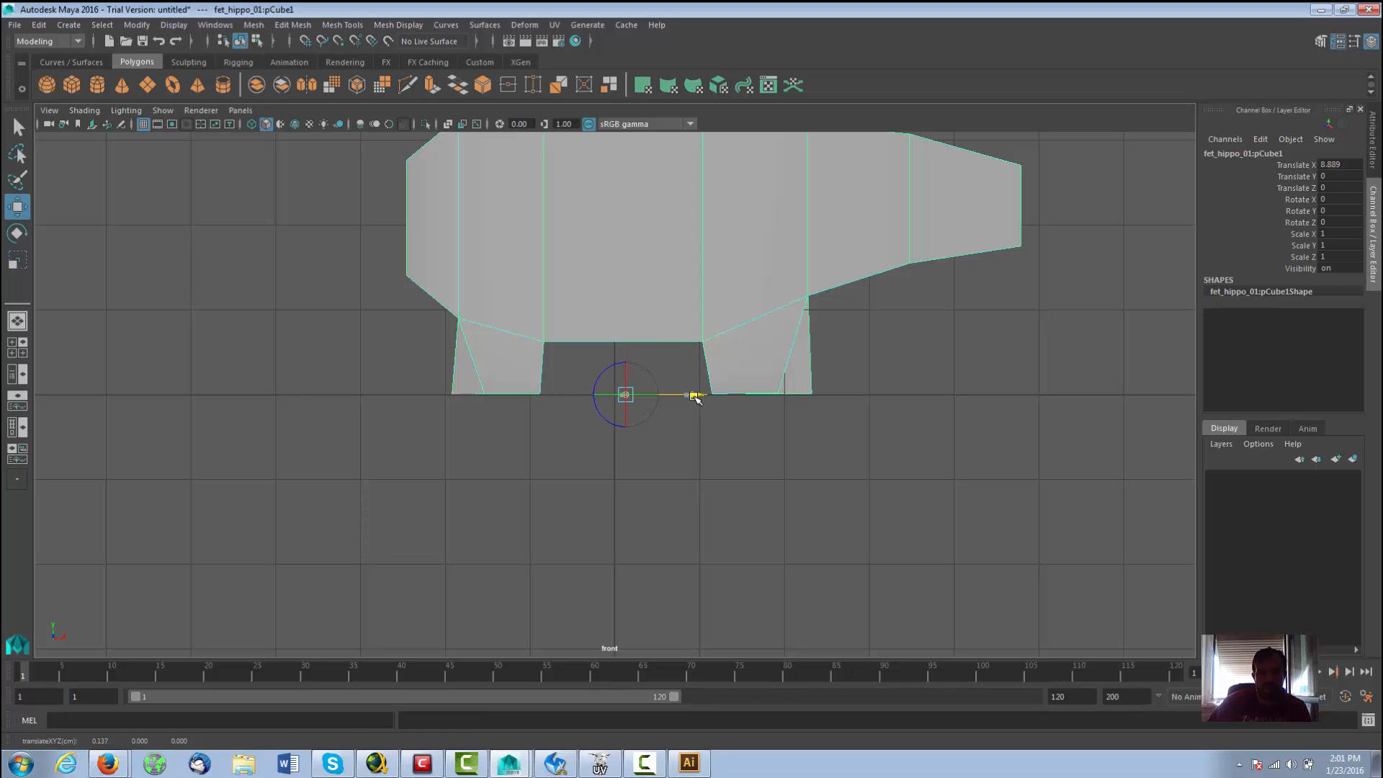
pyautogui.press('d')
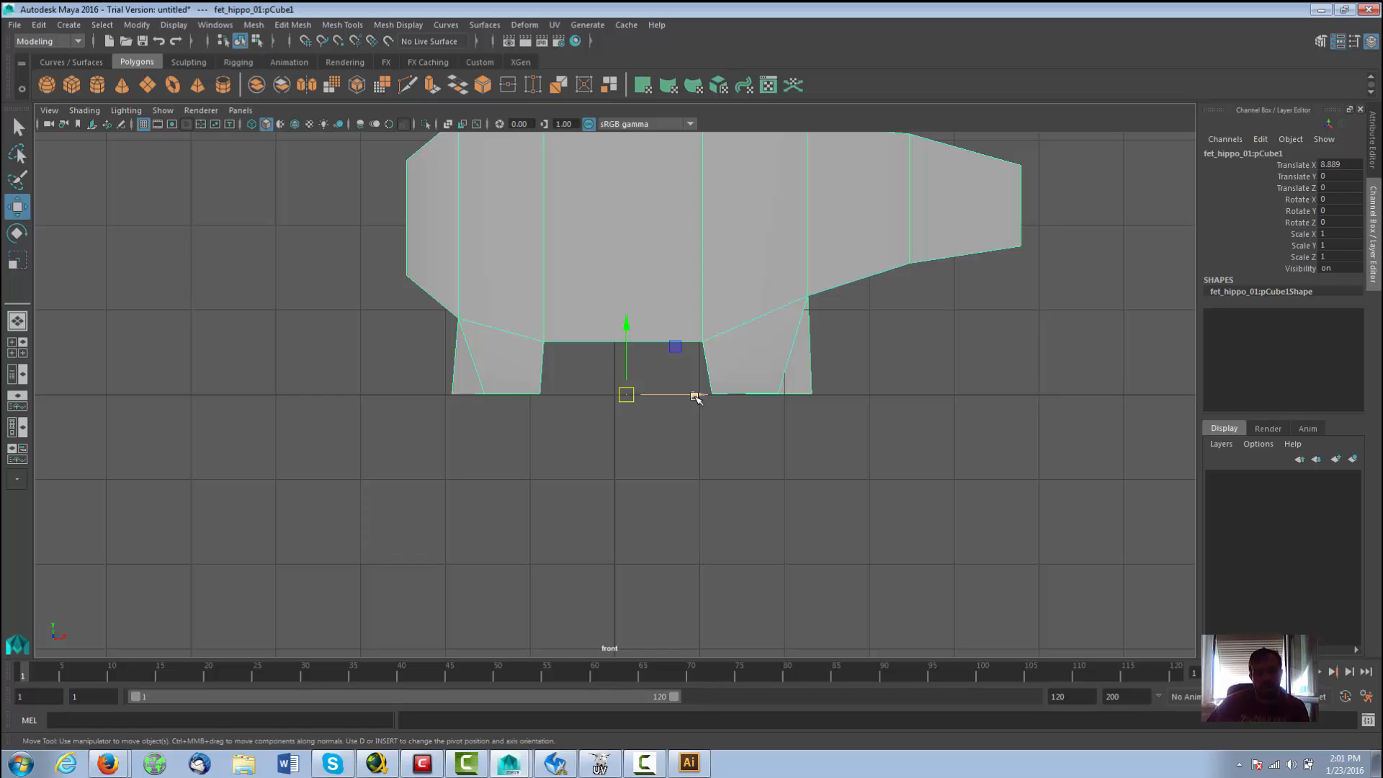
# Step: Move the hippo along X to Translate X 8.745 so its pivot sits on the world origin, and return to the perspective view
pyautogui.moveTo(697, 395); pyautogui.dragTo(688, 400)
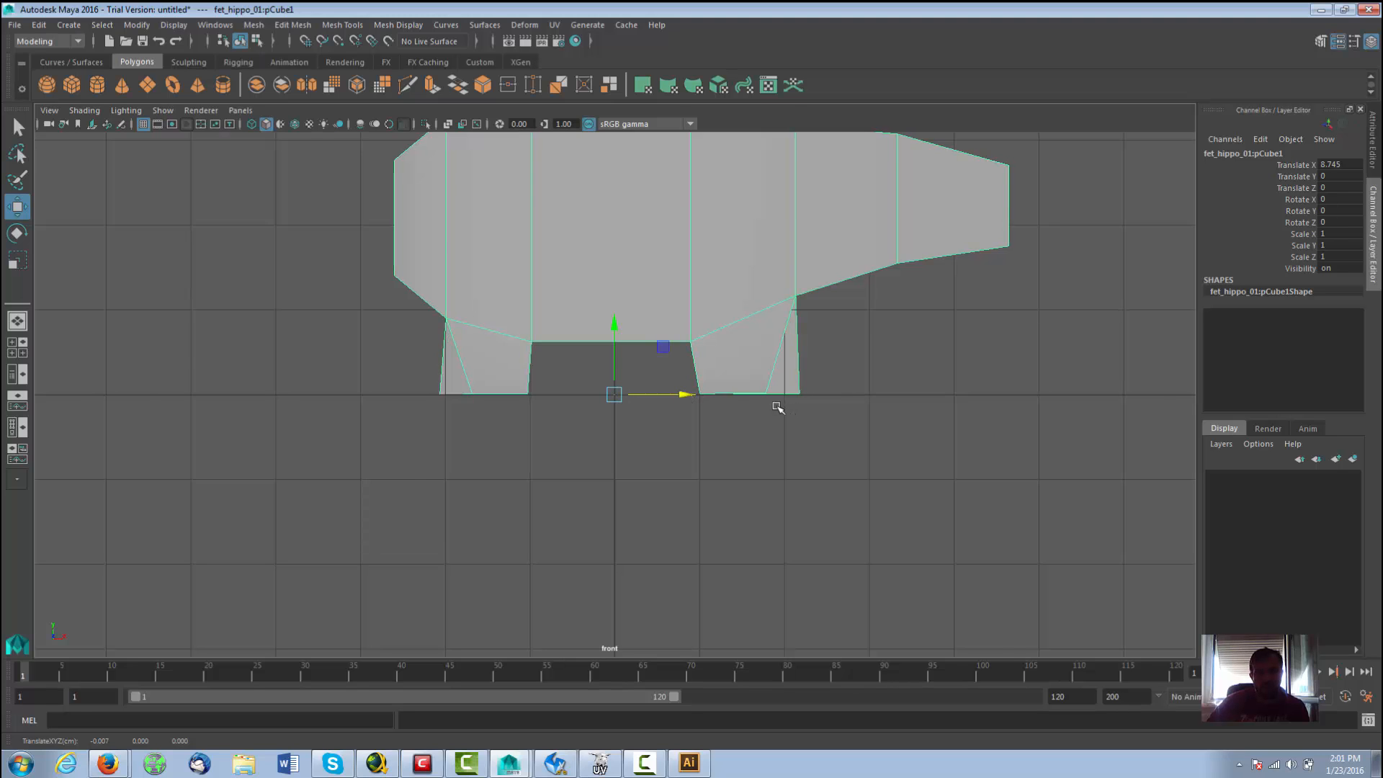
pyautogui.press('space')
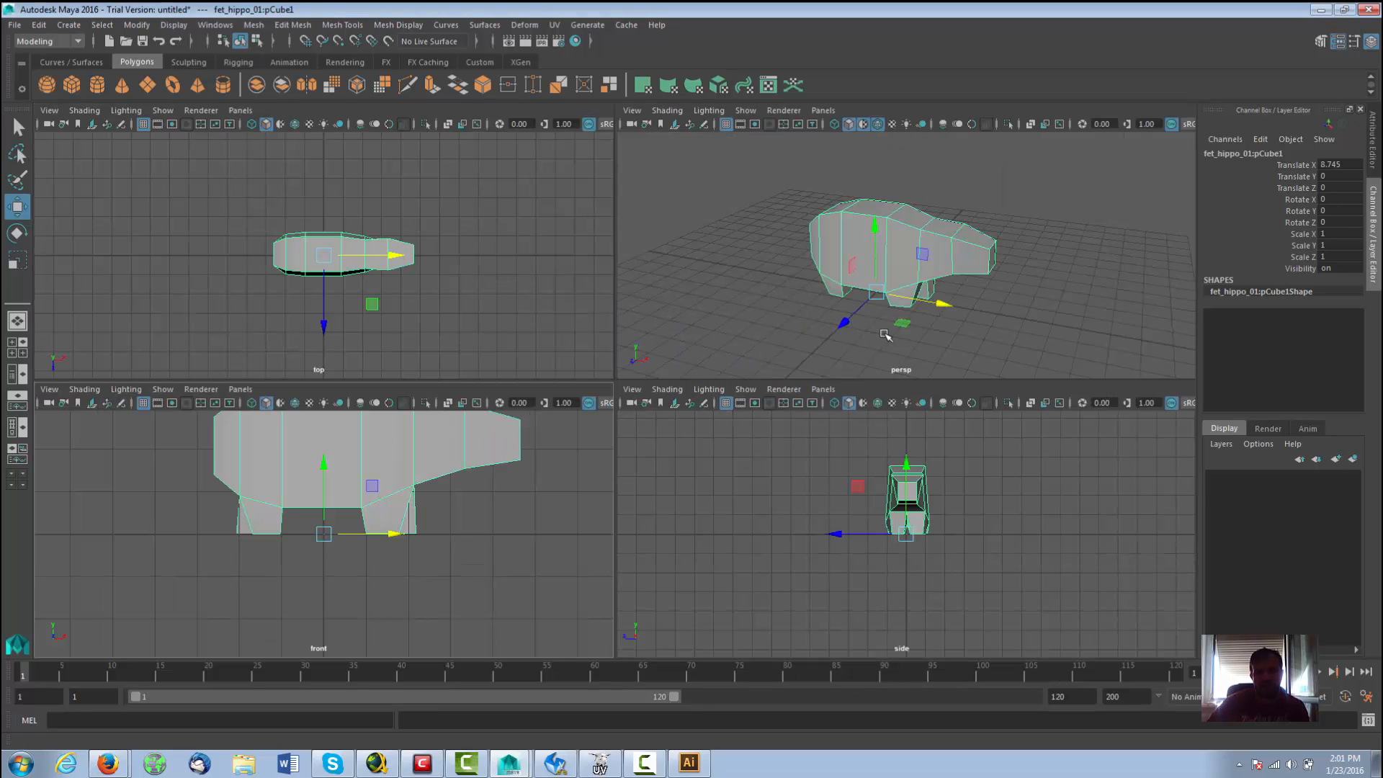
pyautogui.press('space')
pyautogui.keyDown('alt'); pyautogui.moveTo(794, 475); pyautogui.dragTo(939, 476); pyautogui.keyUp('alt')
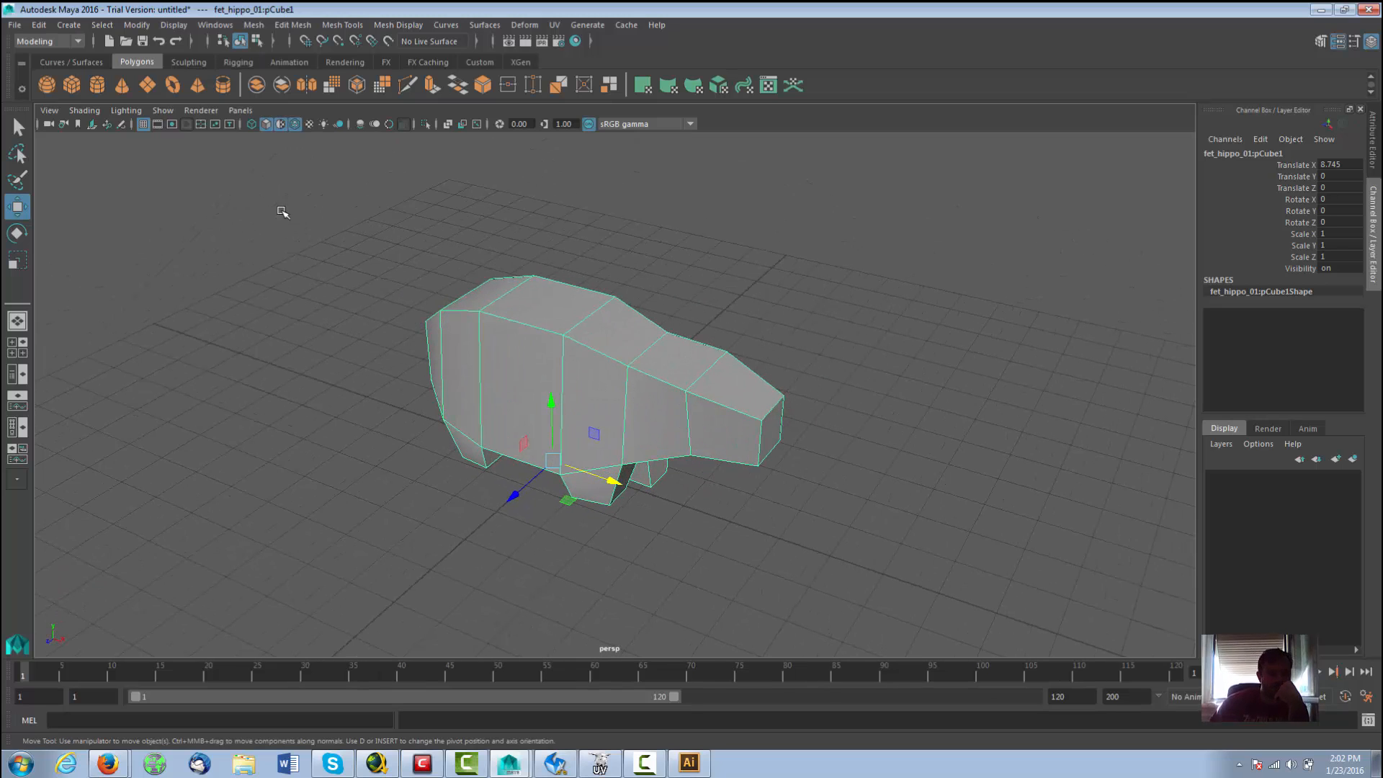
# Step: Start exporting the selected hippo mesh with the Export Selection options left as they are
pyautogui.click(10, 26)
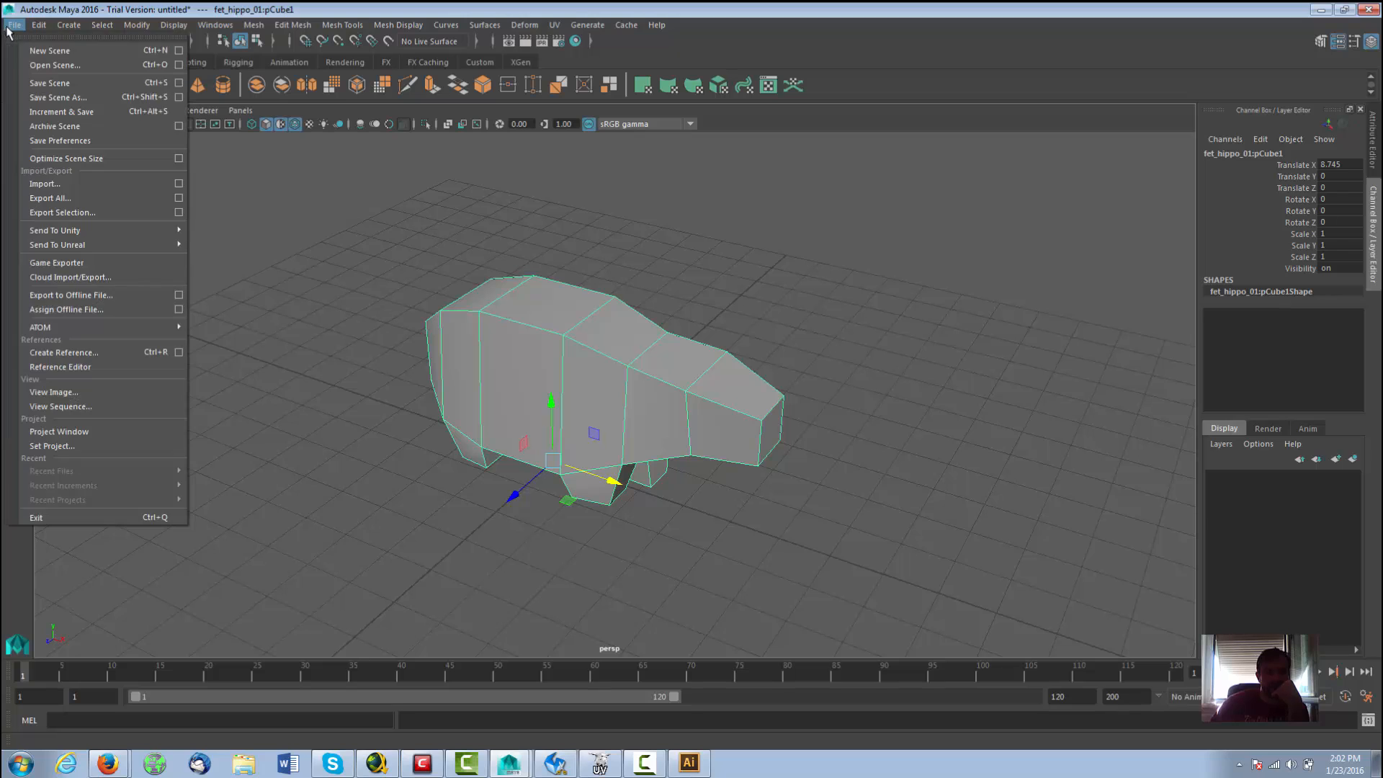
pyautogui.click(376, 355)
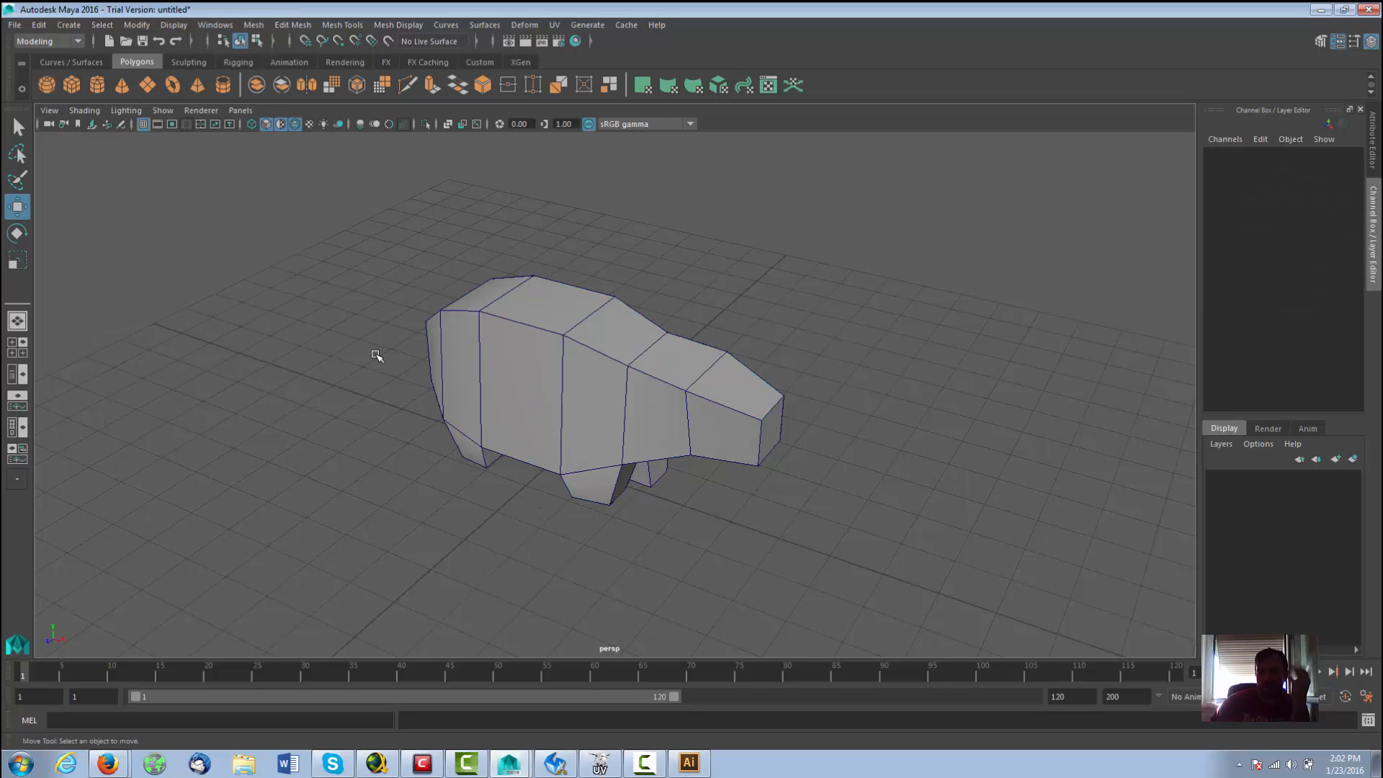
pyautogui.click(564, 343)
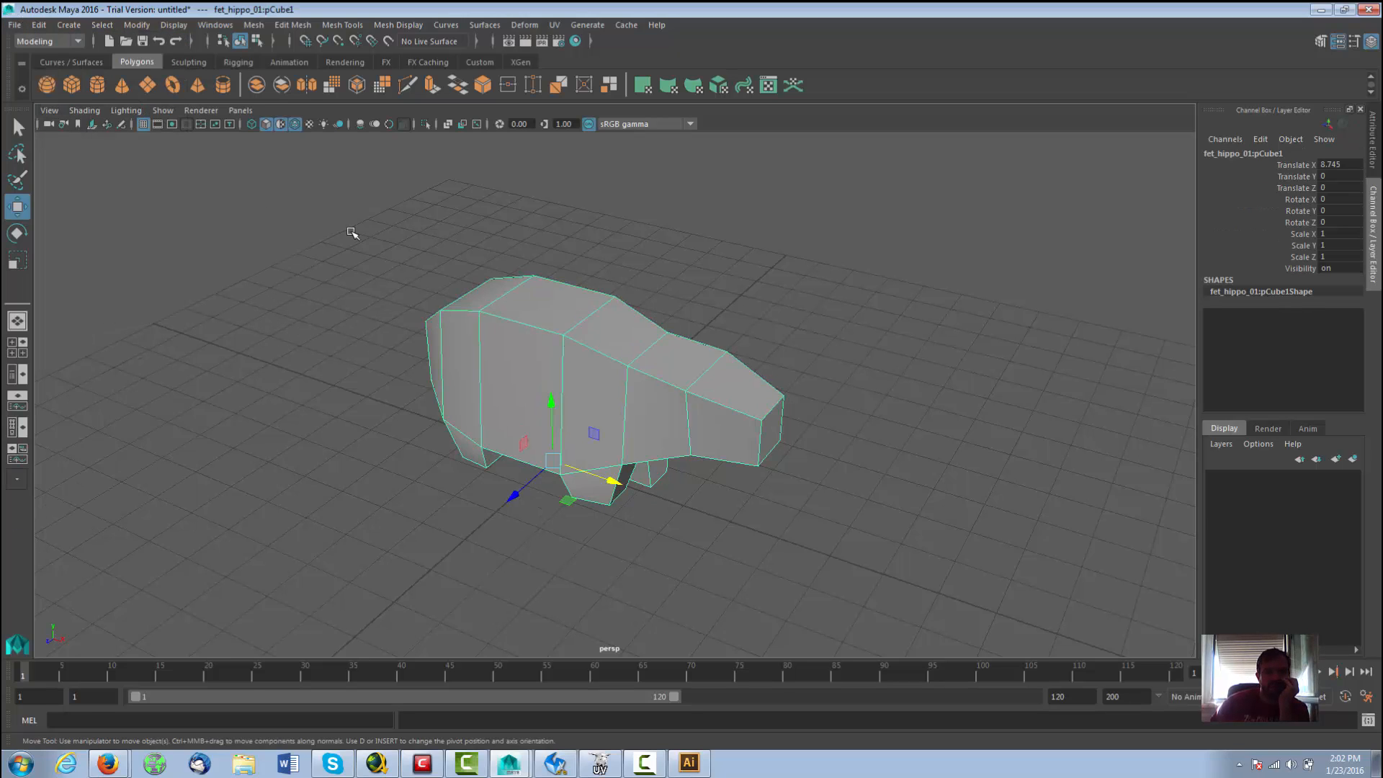
pyautogui.click(14, 24)
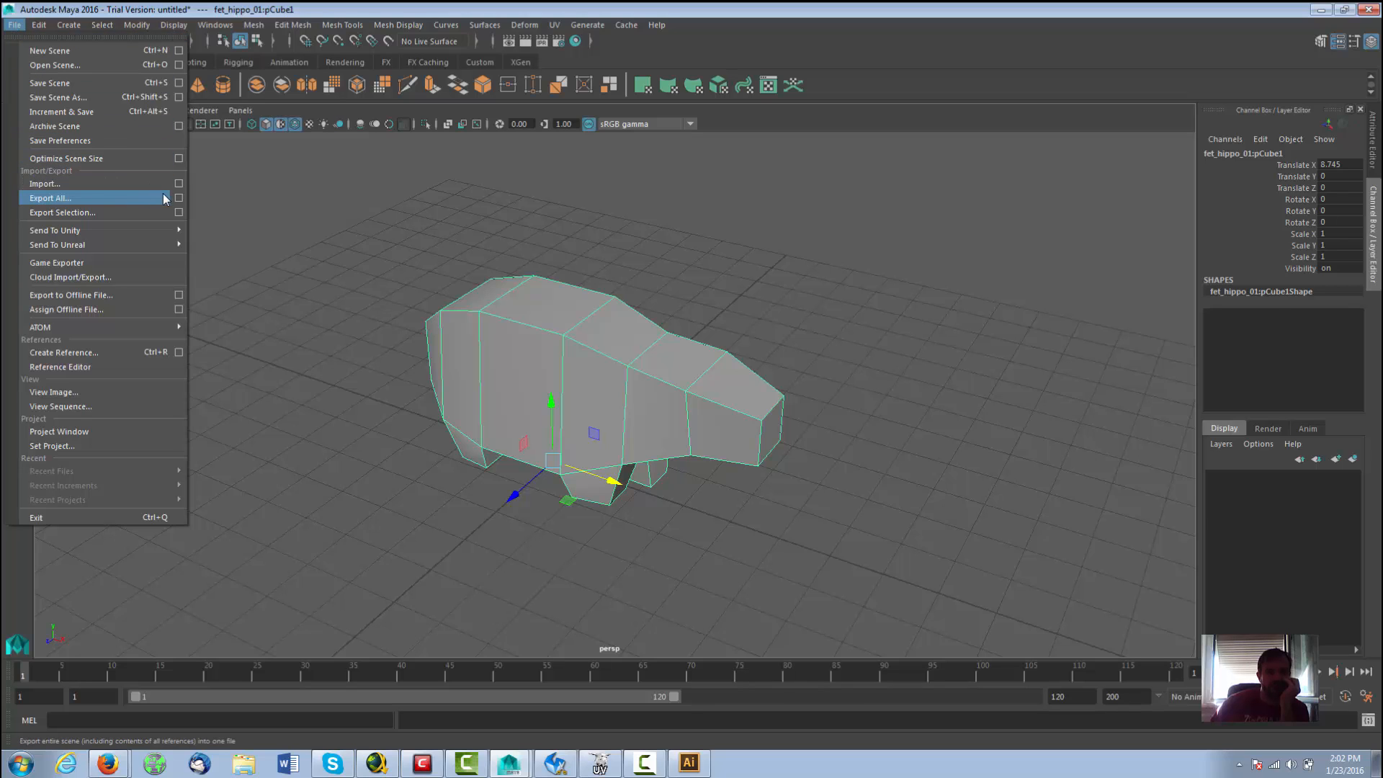
pyautogui.click(179, 213)
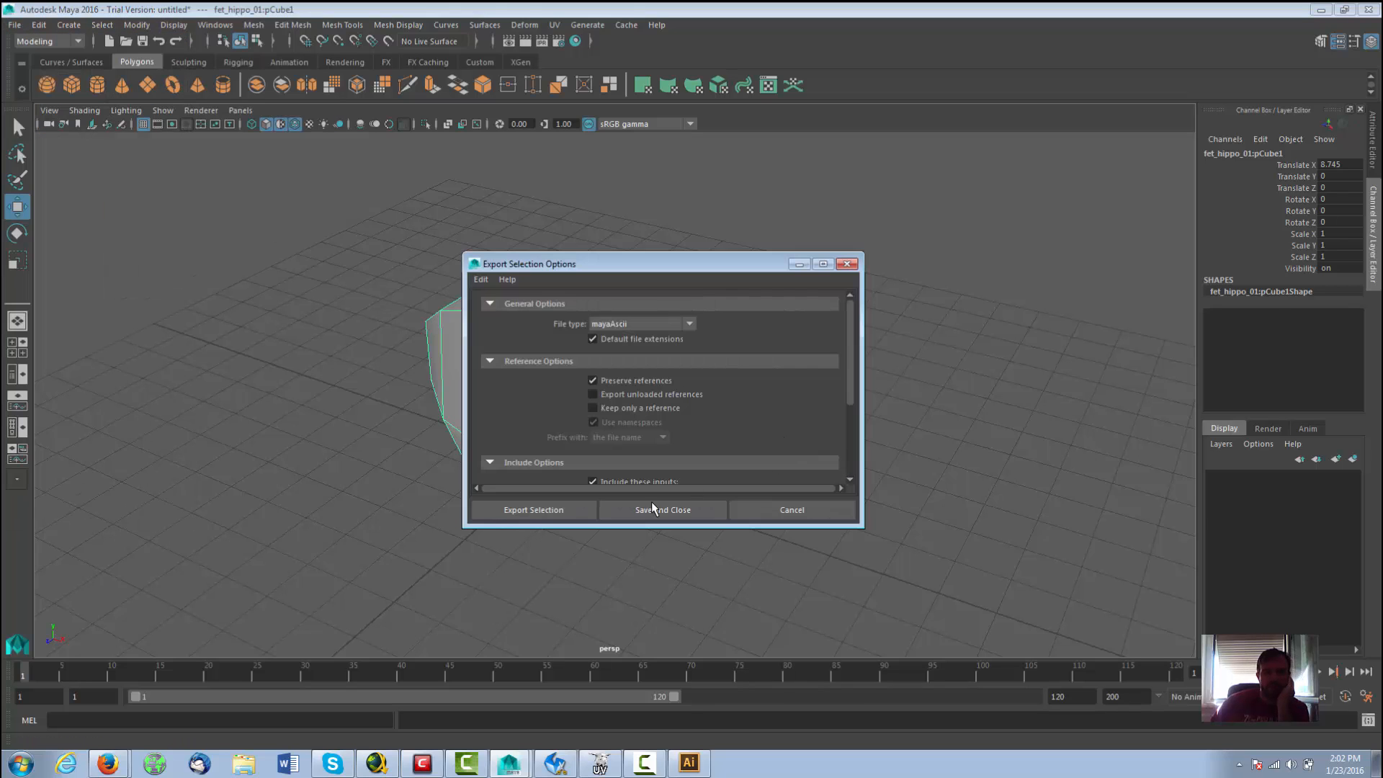
pyautogui.click(582, 512)
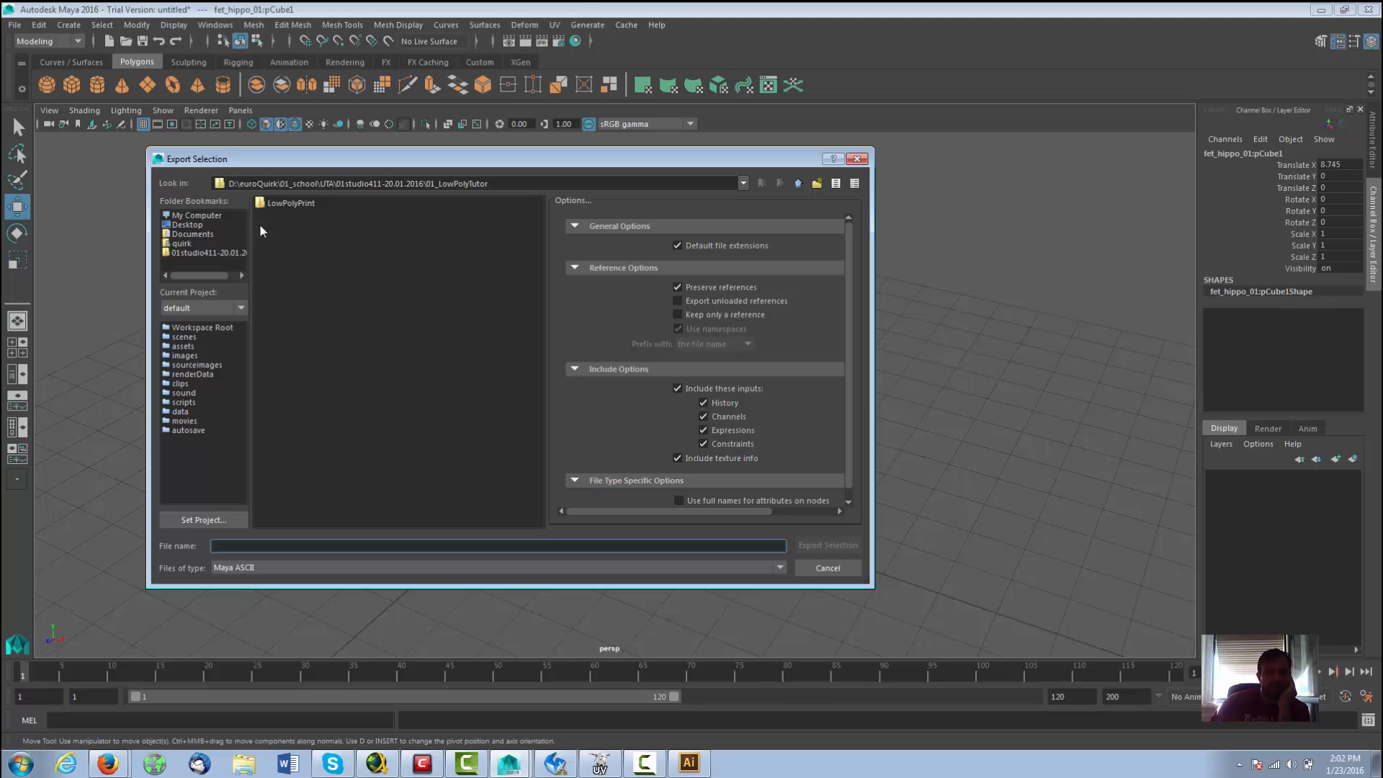
# Step: Create a folder named UnFolding inside the 01_LowPolyTutor folder
pyautogui.rightClick(286, 230)
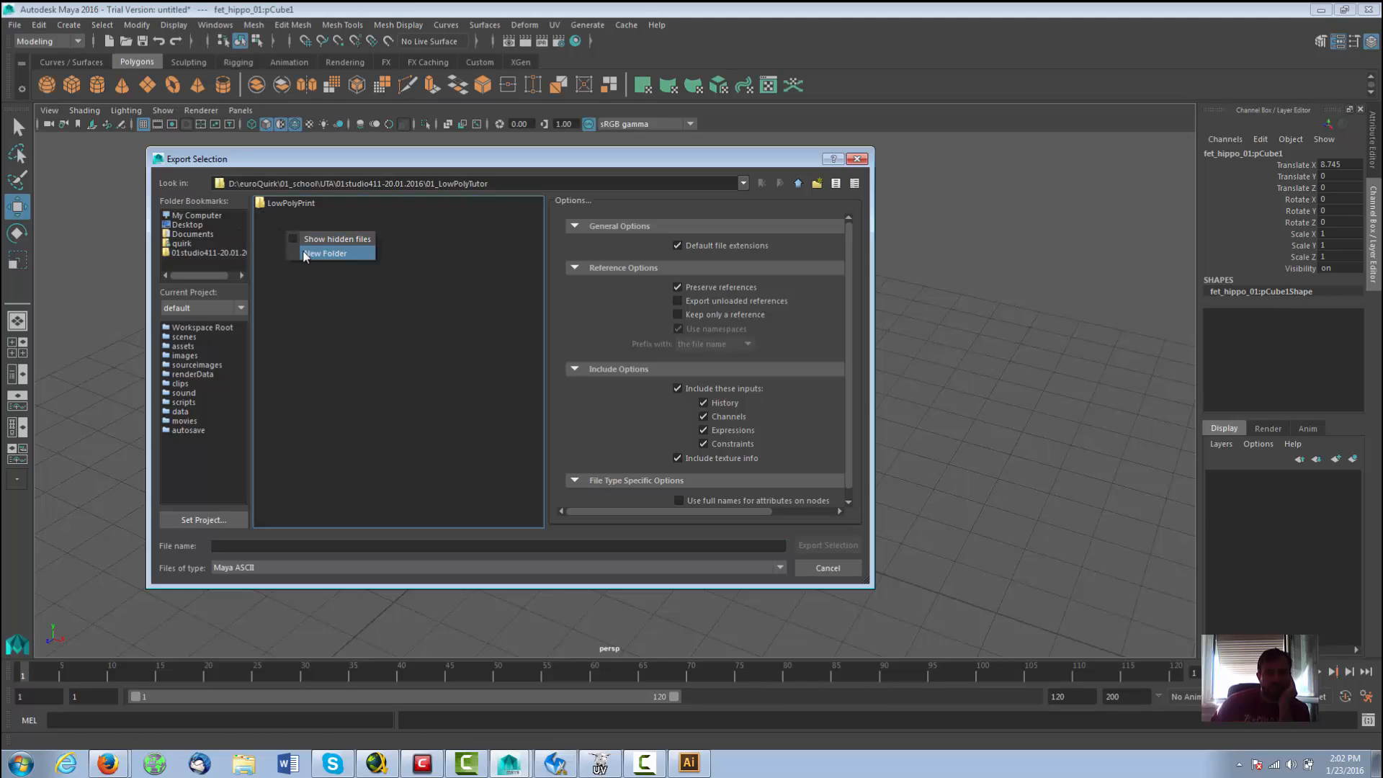
pyautogui.click(321, 248)
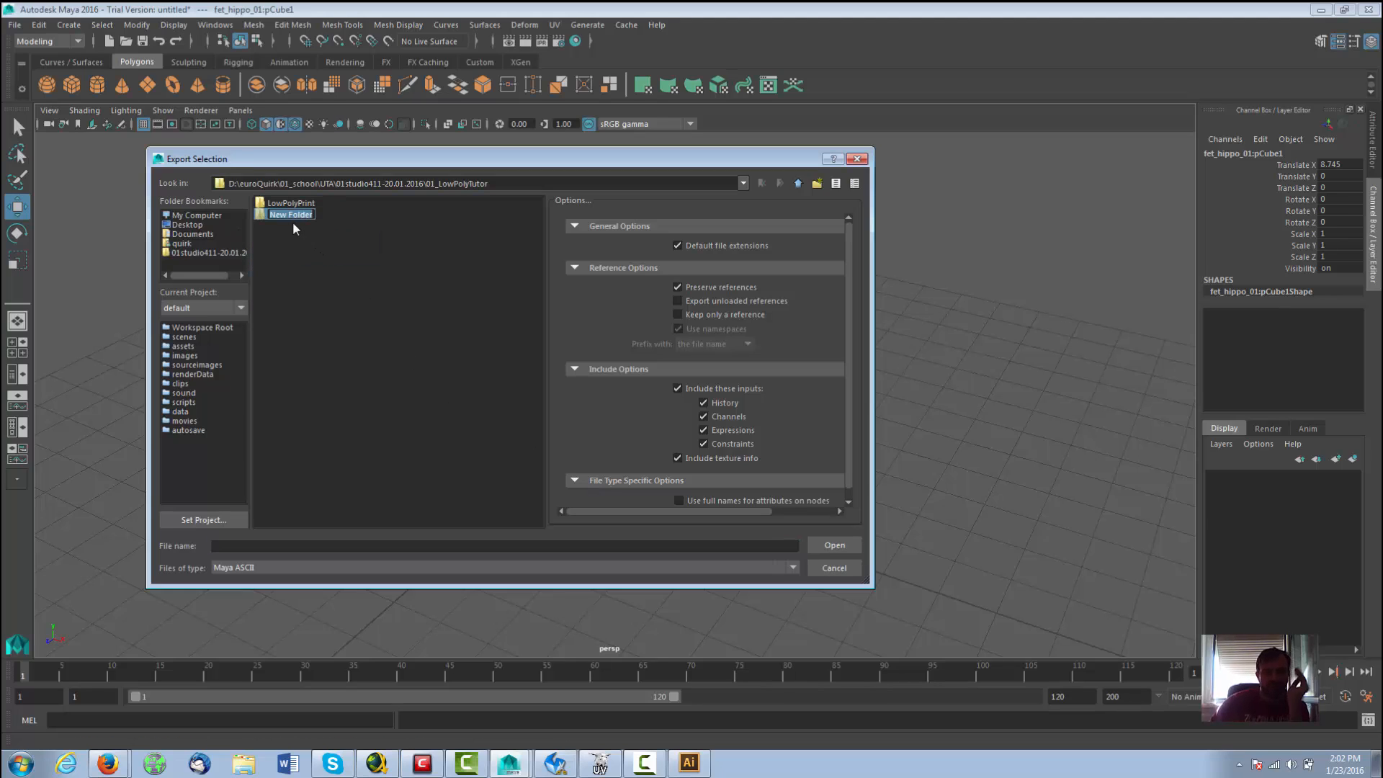
pyautogui.write('UnFold')
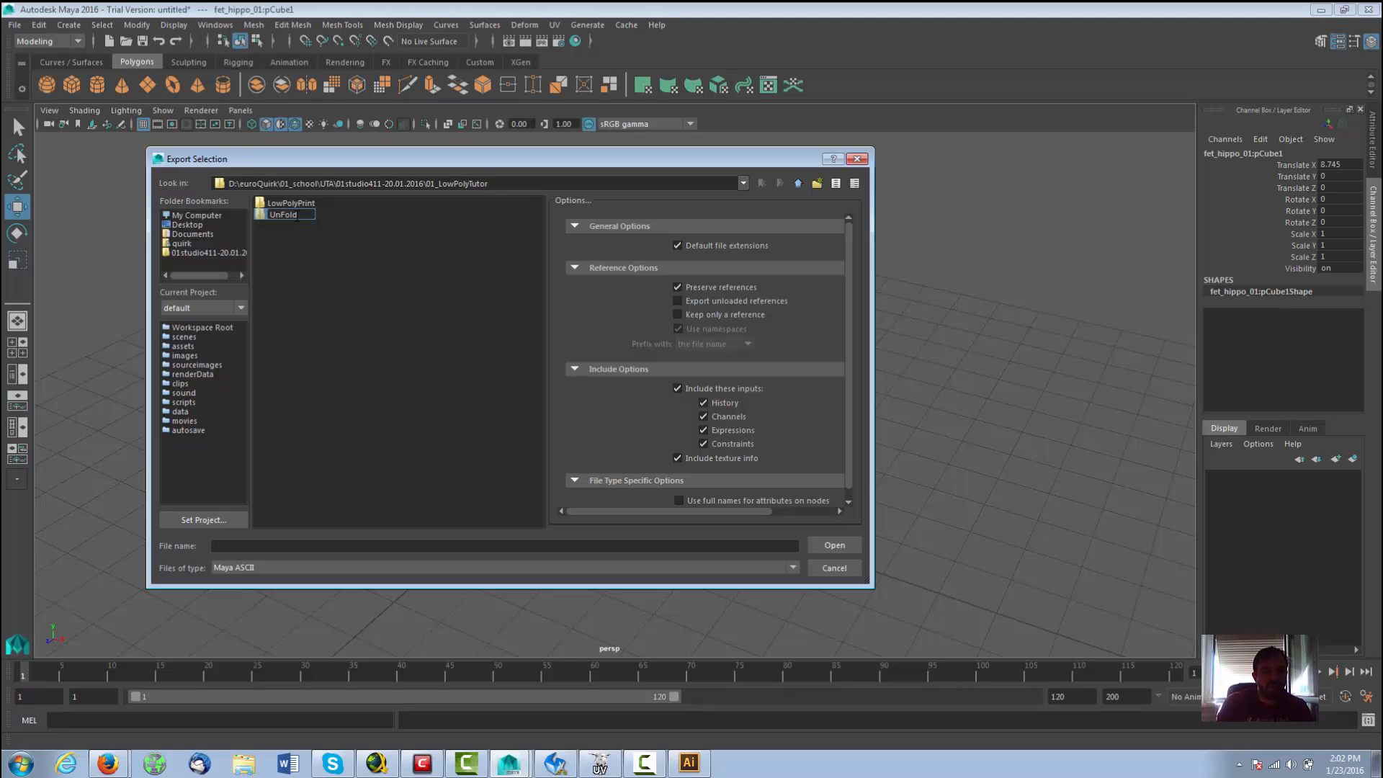
pyautogui.write('ing')
pyautogui.press('Return')
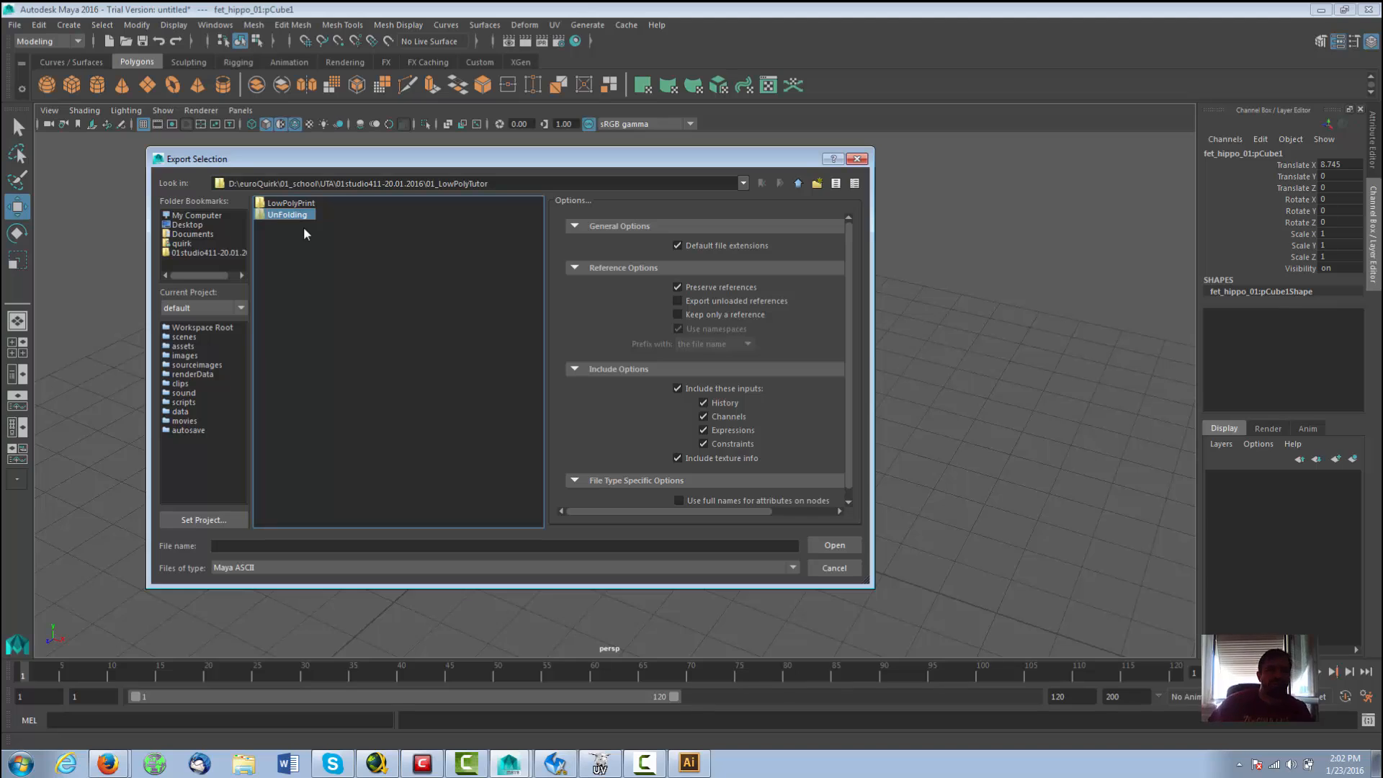
# Step: Look through the export file types offered for the UnFolding folder and cancel the export
pyautogui.doubleClick(292, 215)
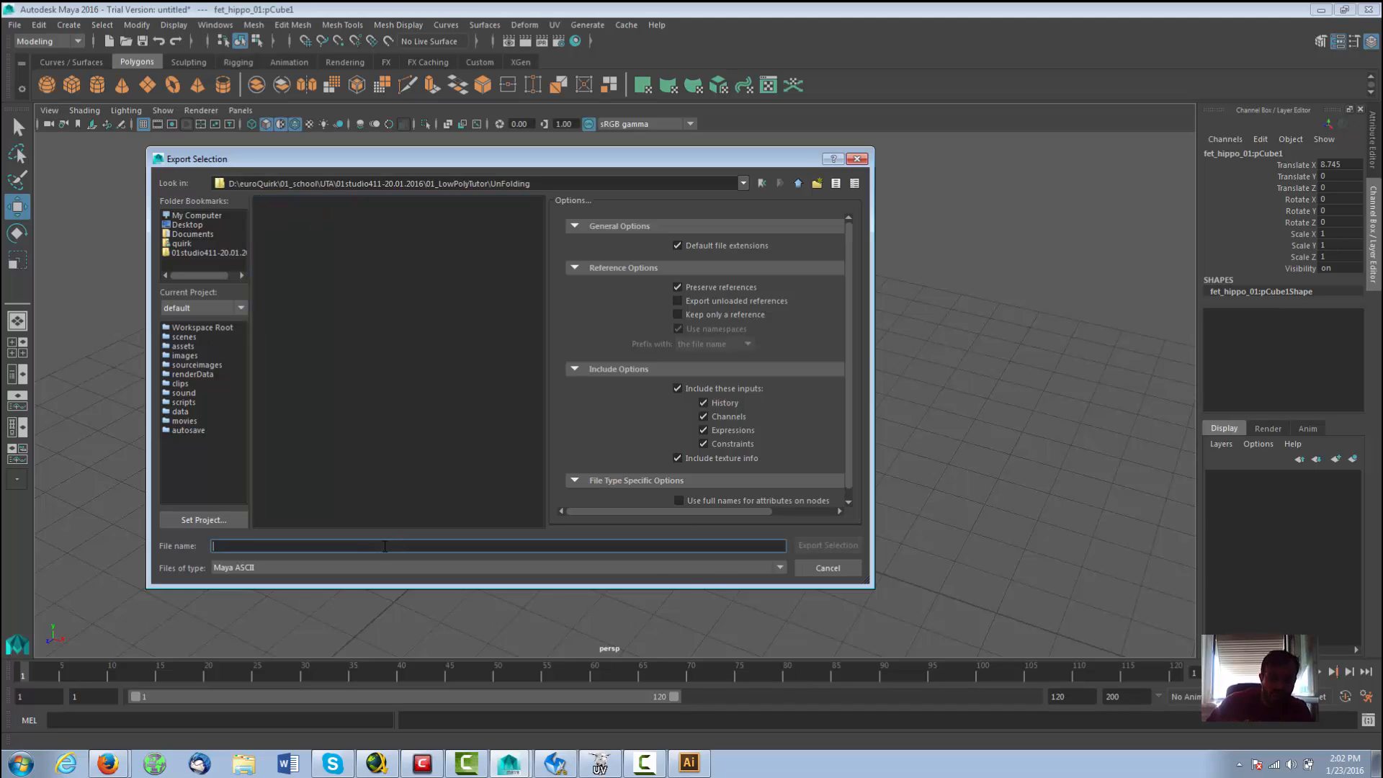
pyautogui.click(382, 569)
pyautogui.scroll(-2, 360, 637)
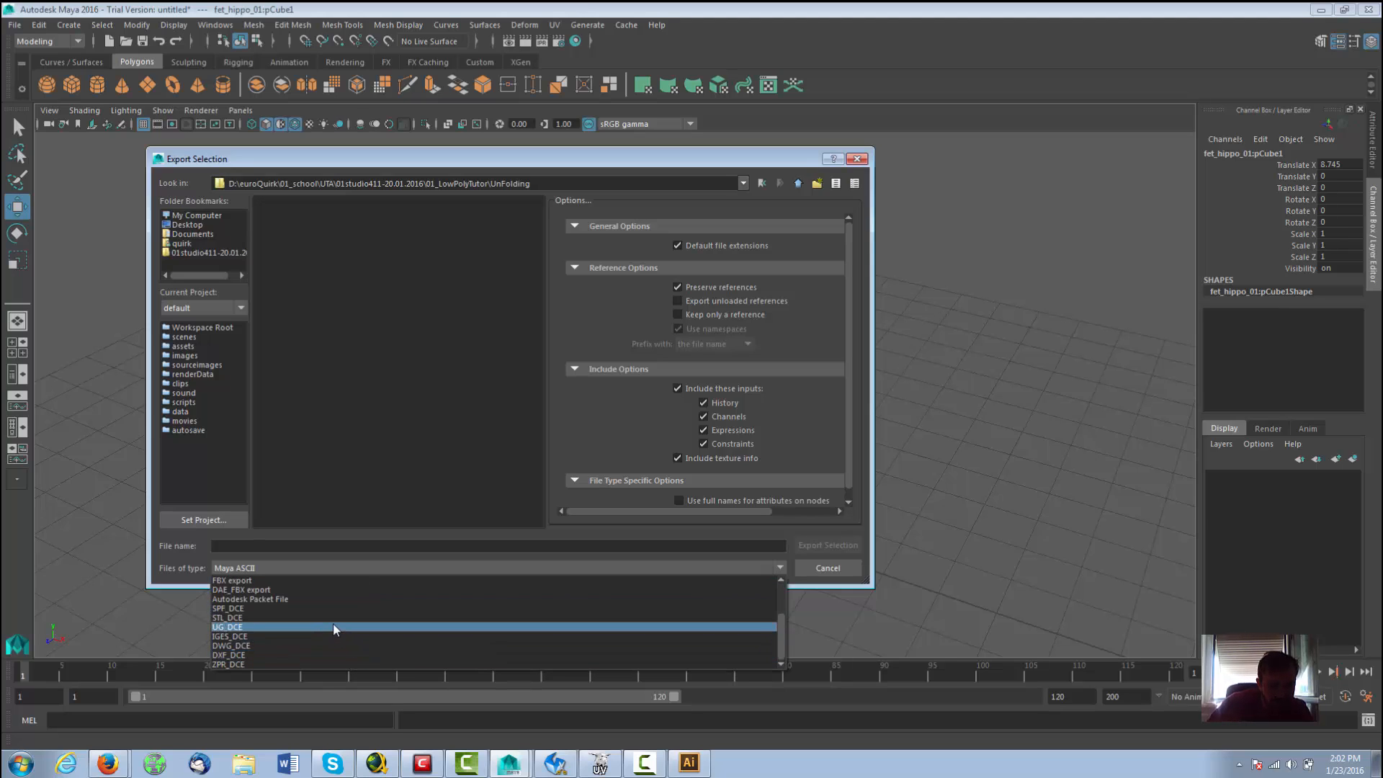
pyautogui.scroll(2, 333, 624)
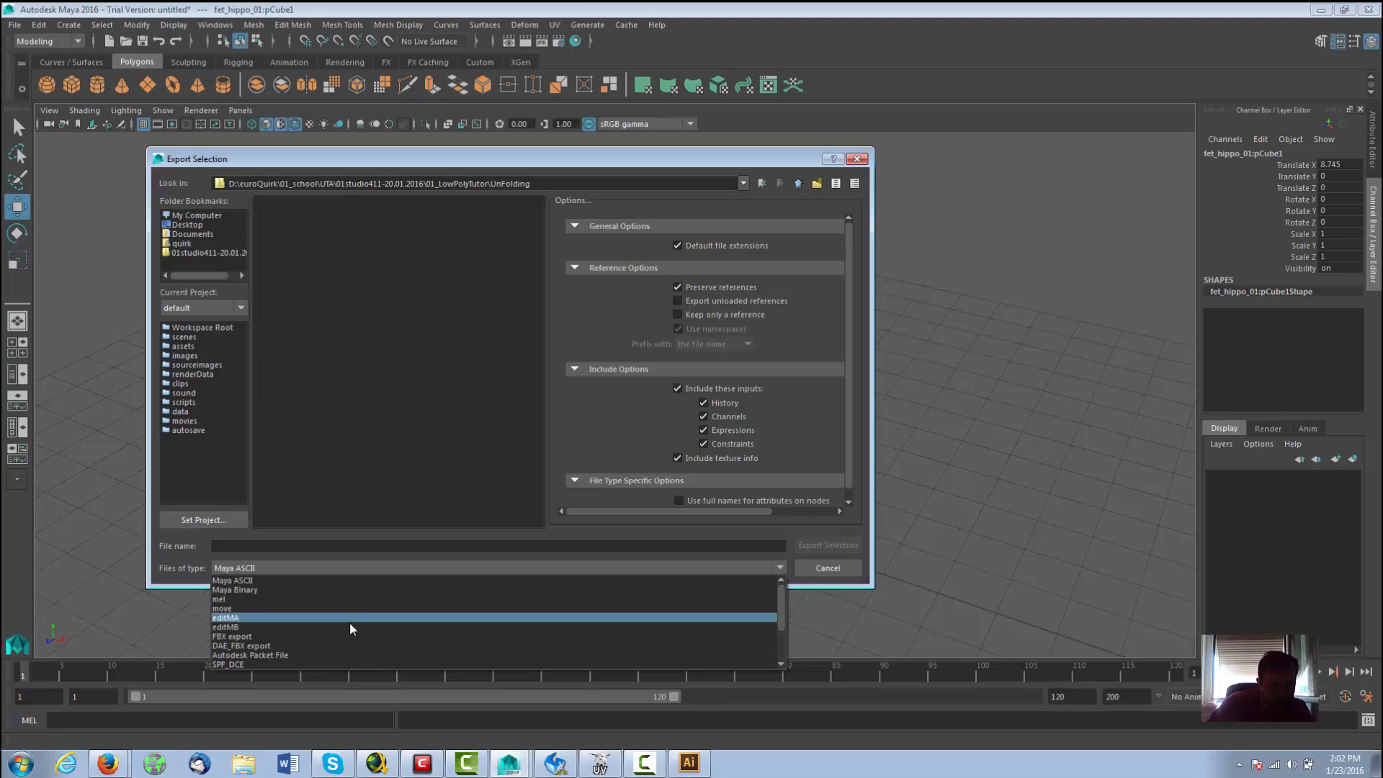
pyautogui.moveTo(782, 612)
pyautogui.mouseDown()
pyautogui.moveTo(784, 655)
pyautogui.moveTo(790, 606)
pyautogui.moveTo(790, 638)
pyautogui.mouseUp()
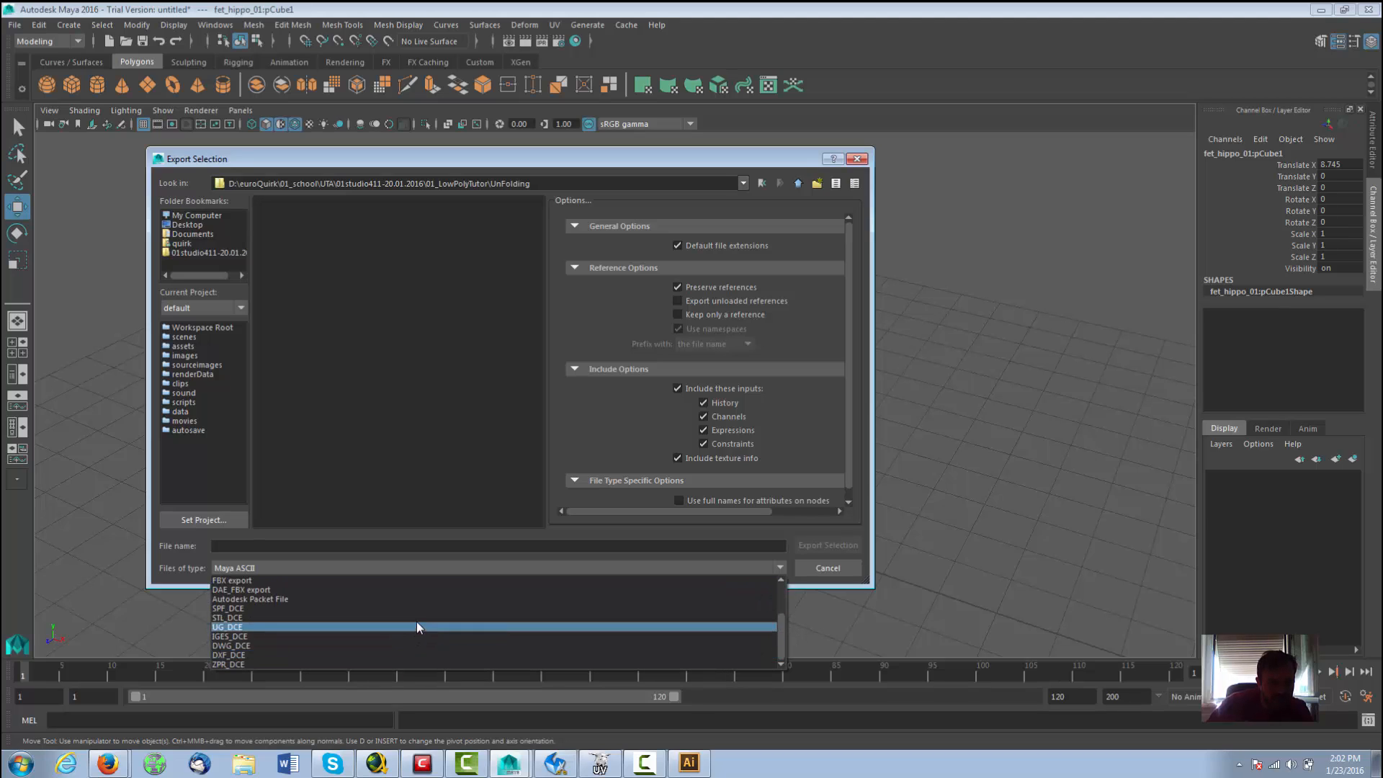
pyautogui.click(845, 565)
pyautogui.click(845, 566)
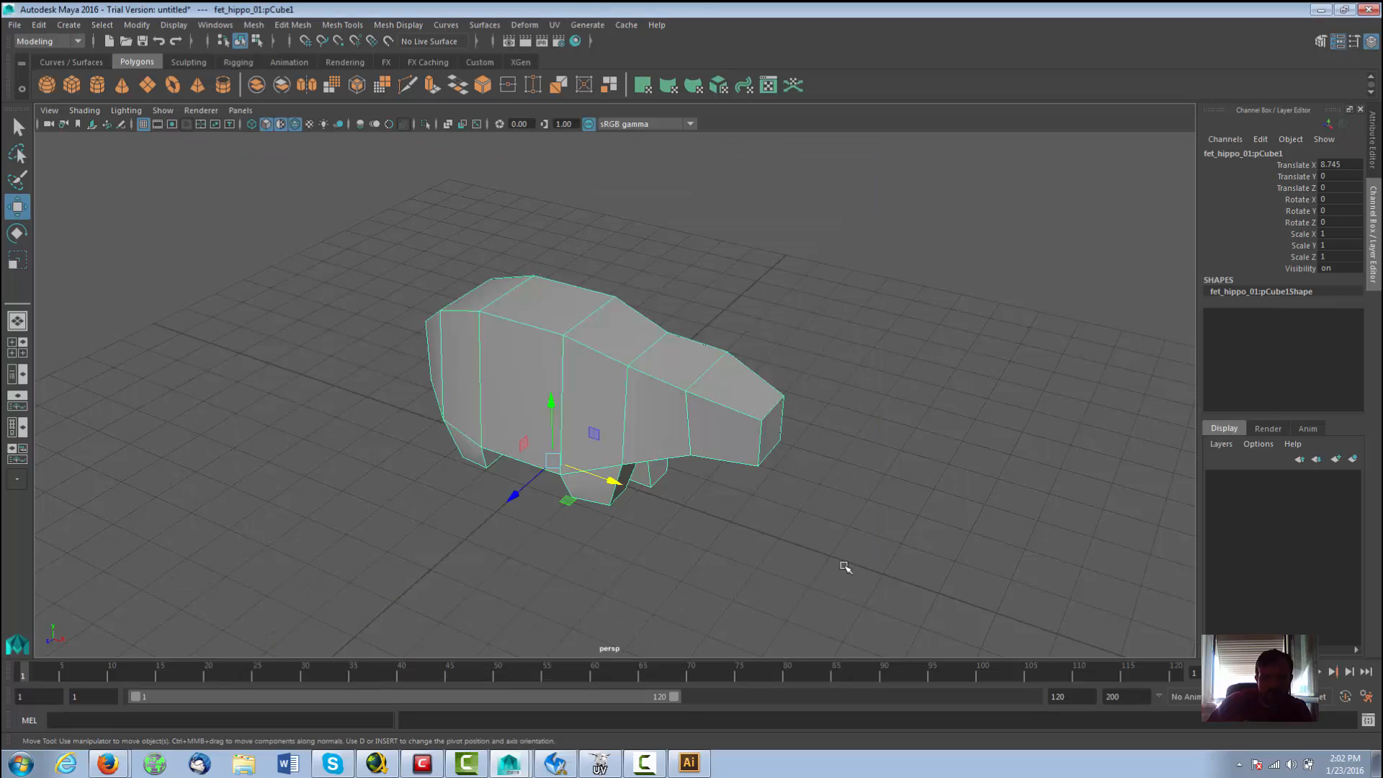
# Step: Load the objExport.mll plug-in in the Plug-in Manager
pyautogui.click(173, 25)
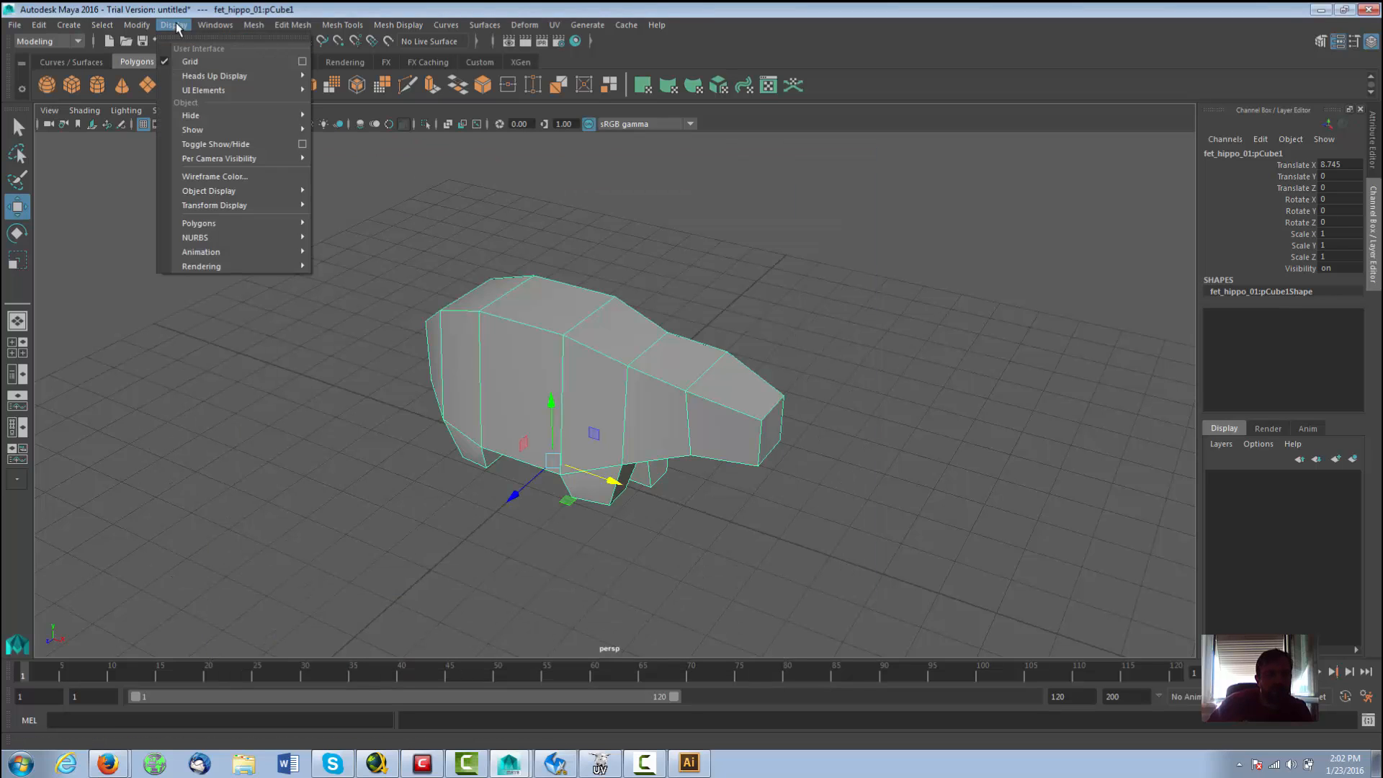
pyautogui.click(223, 29)
pyautogui.click(216, 24)
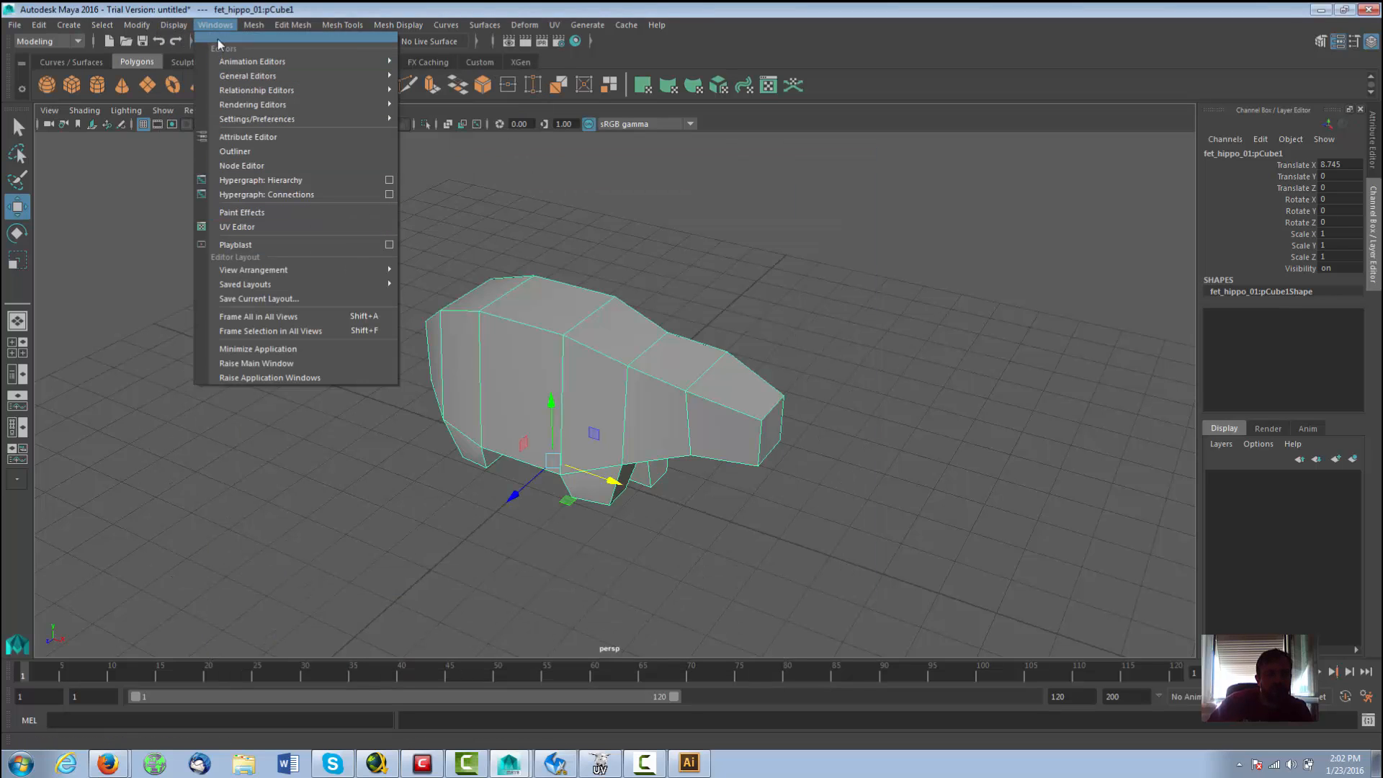
pyautogui.moveTo(288, 119)
pyautogui.click(487, 253)
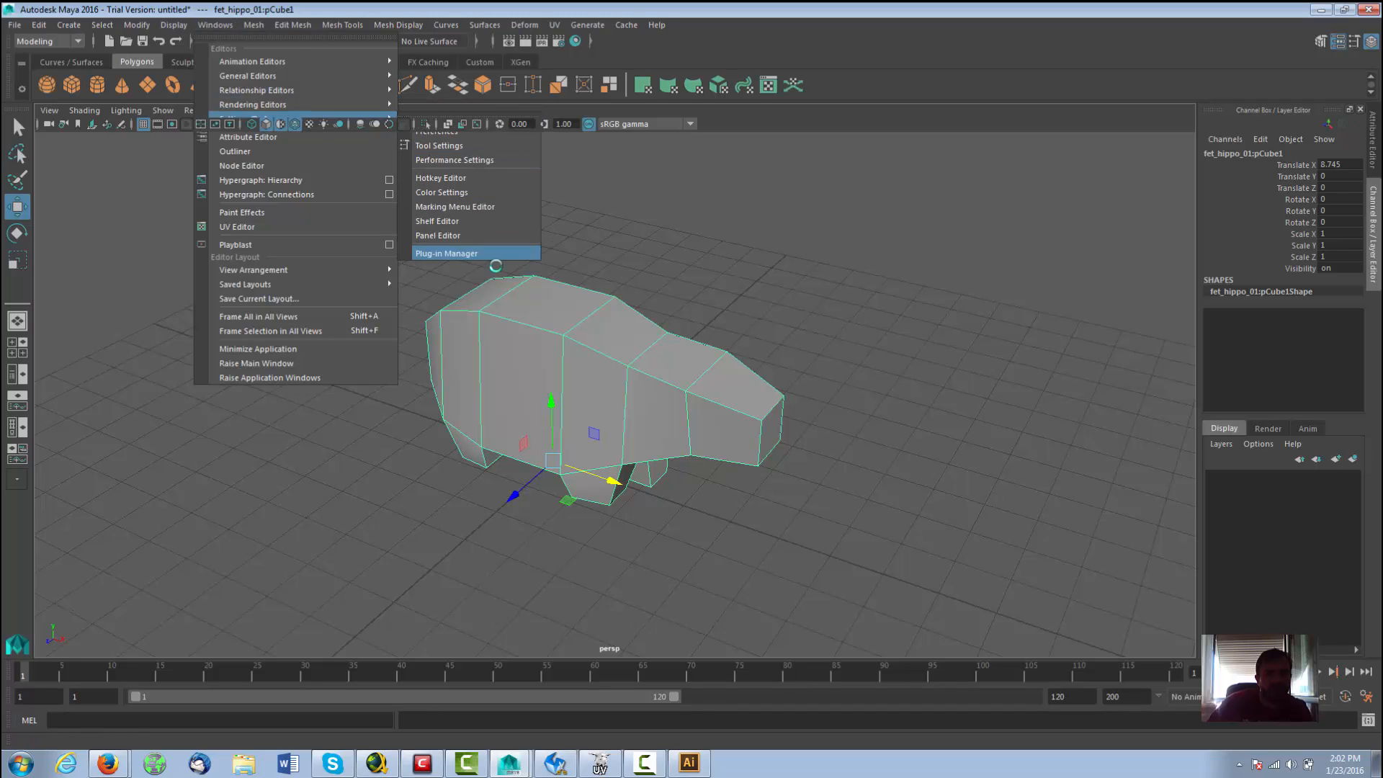
pyautogui.scroll(-10, 588, 469)
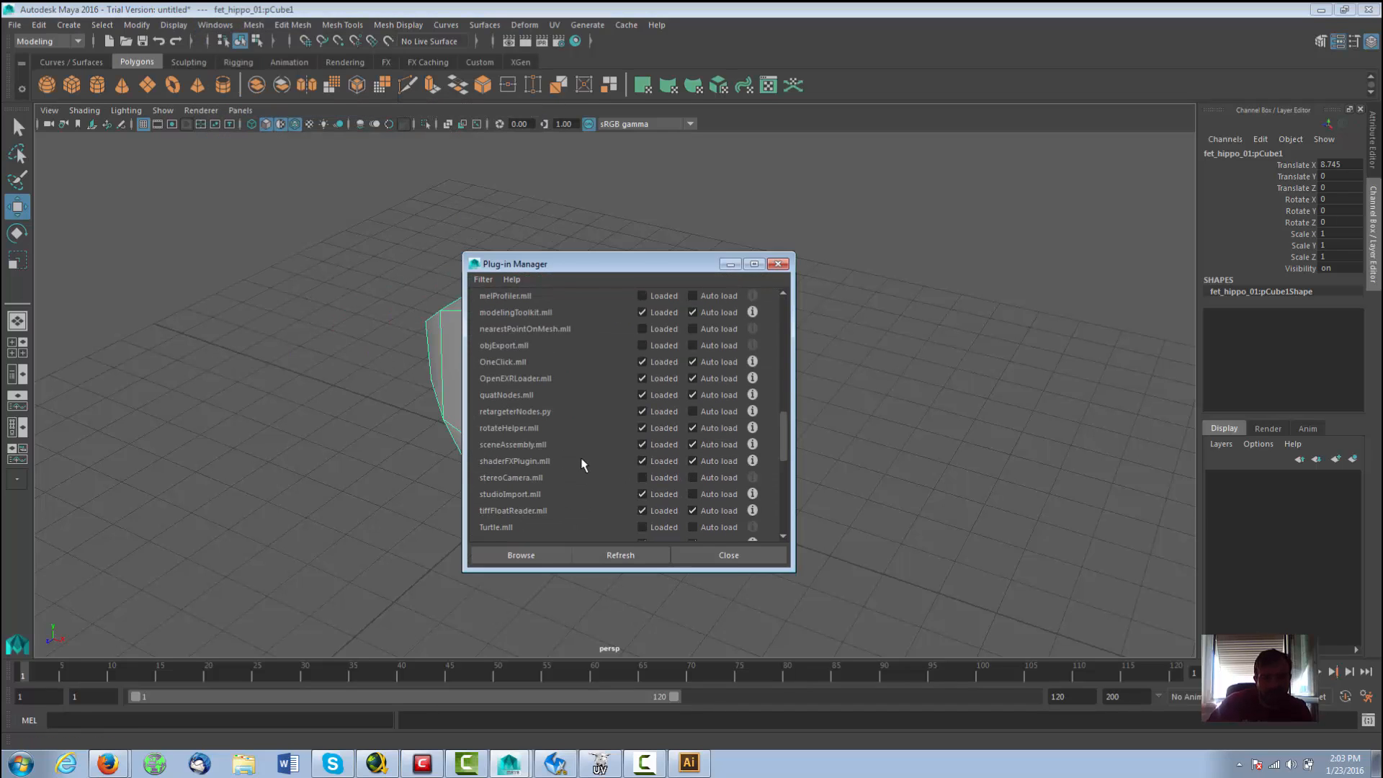
pyautogui.click(644, 346)
pyautogui.click(741, 560)
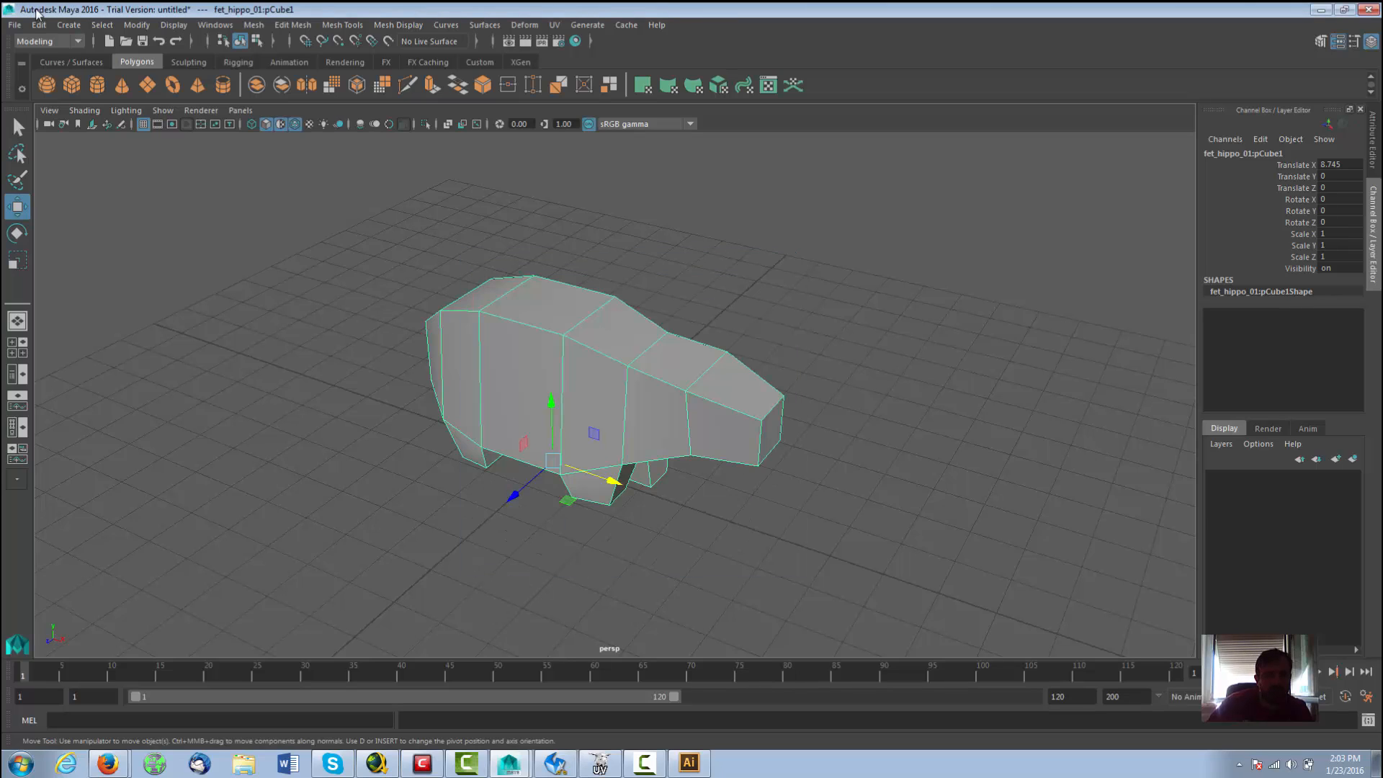
# Step: Start a new export of the selected hippo into the UnFolding folder with OBJexport as the file type
pyautogui.click(14, 25)
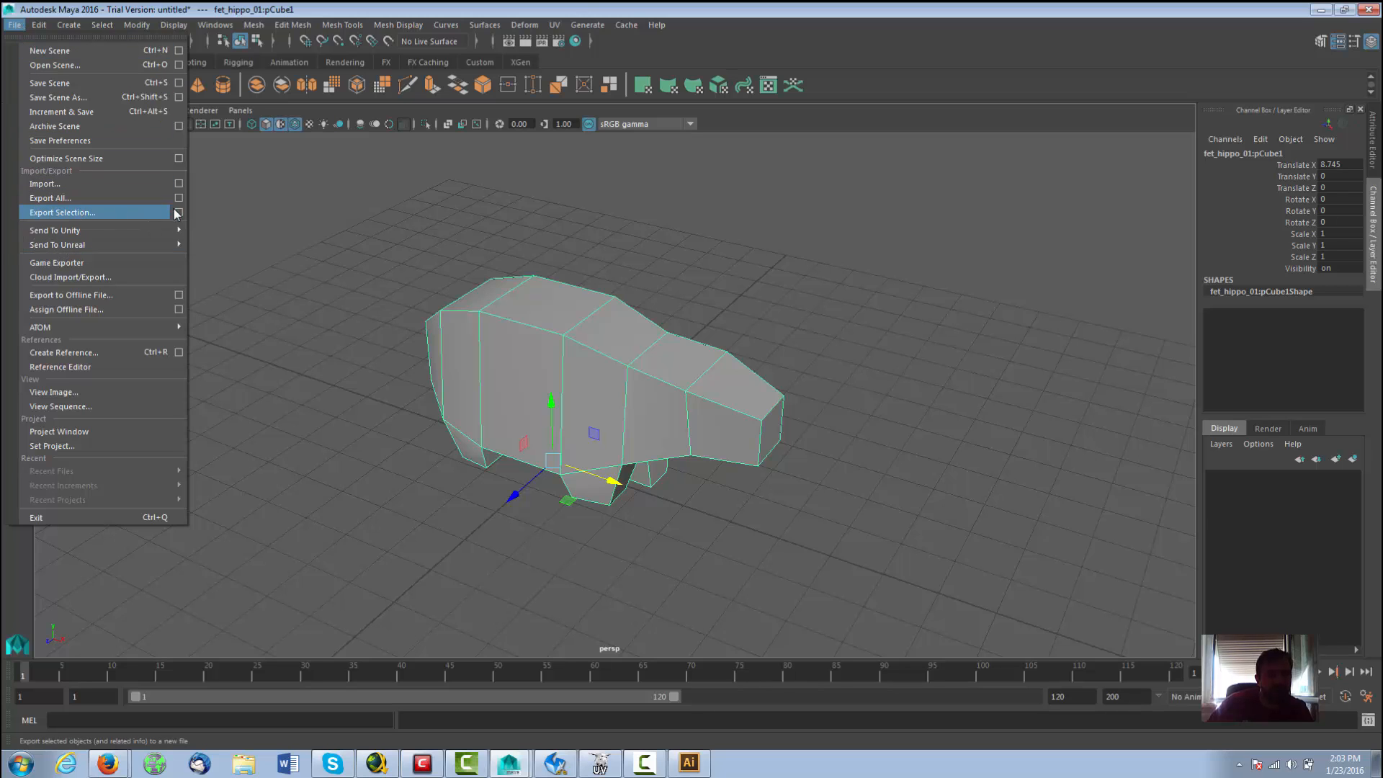
pyautogui.click(176, 213)
pyautogui.click(531, 510)
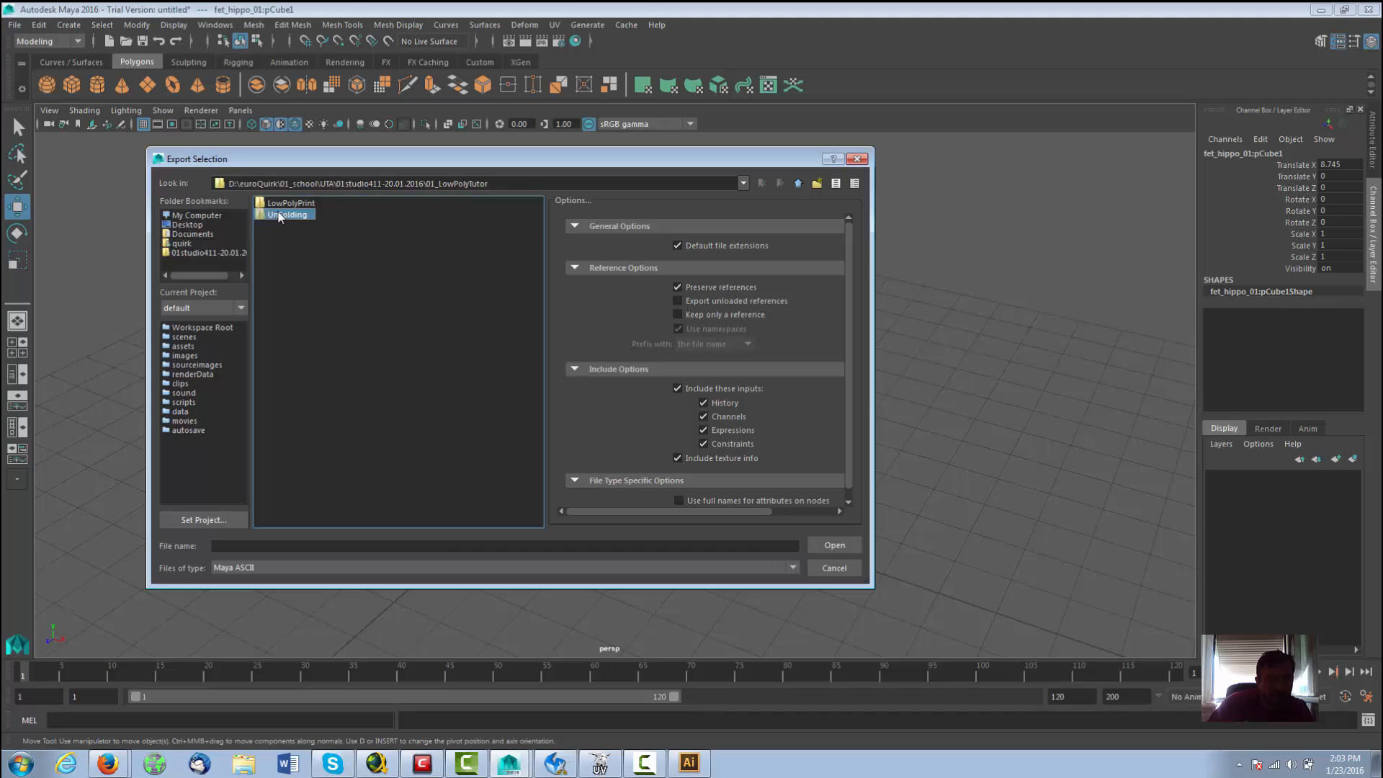
pyautogui.doubleClick(280, 214)
pyautogui.click(386, 568)
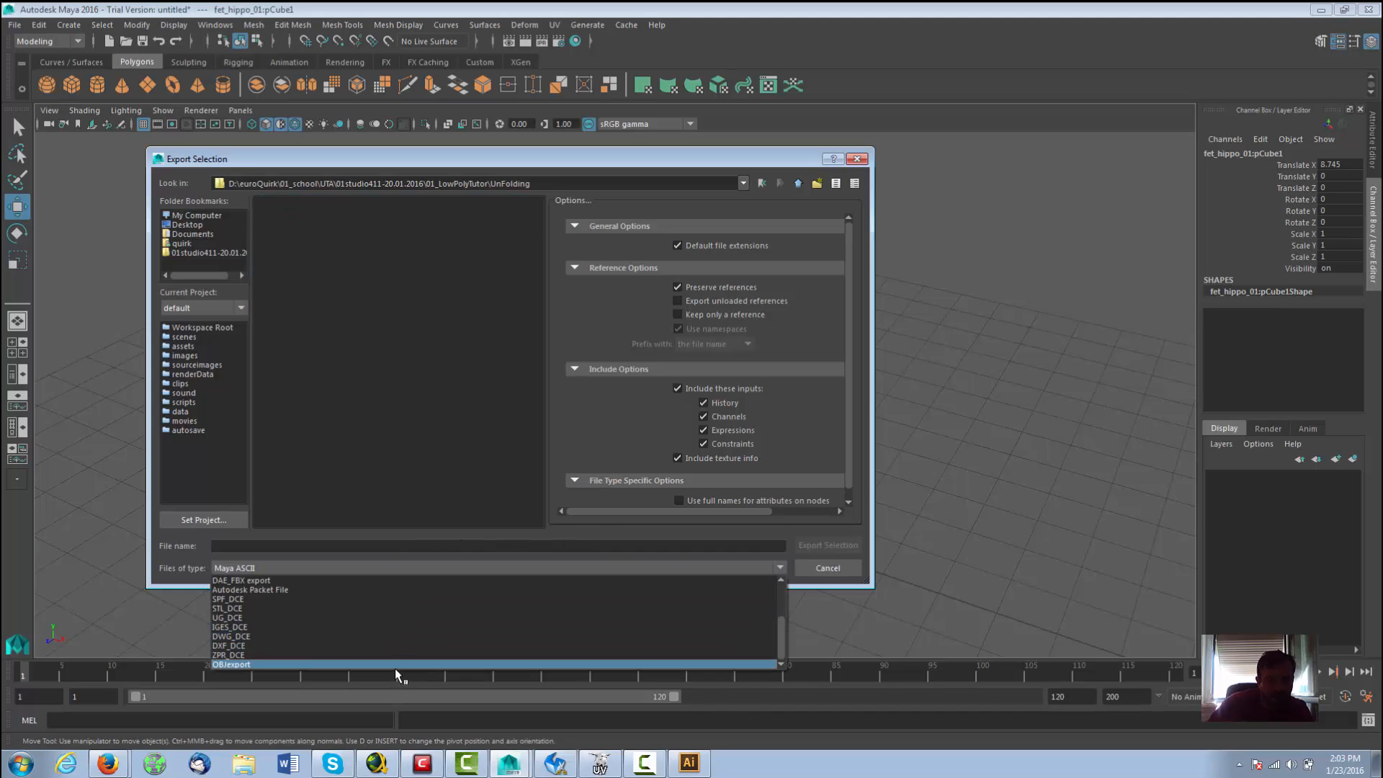
pyautogui.click(399, 664)
# Step: Name the export file hippo_toUnfold and export the selection
pyautogui.click(277, 545)
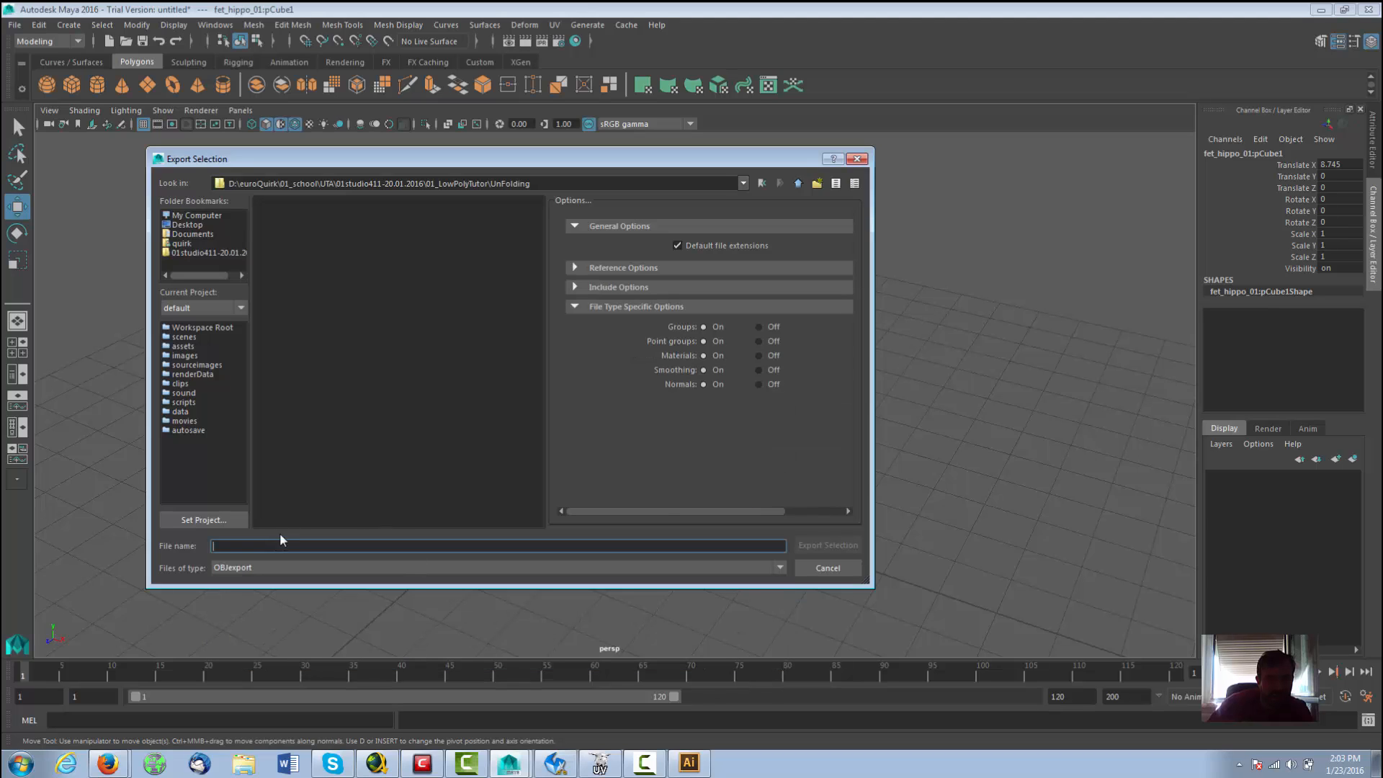
pyautogui.write('h')
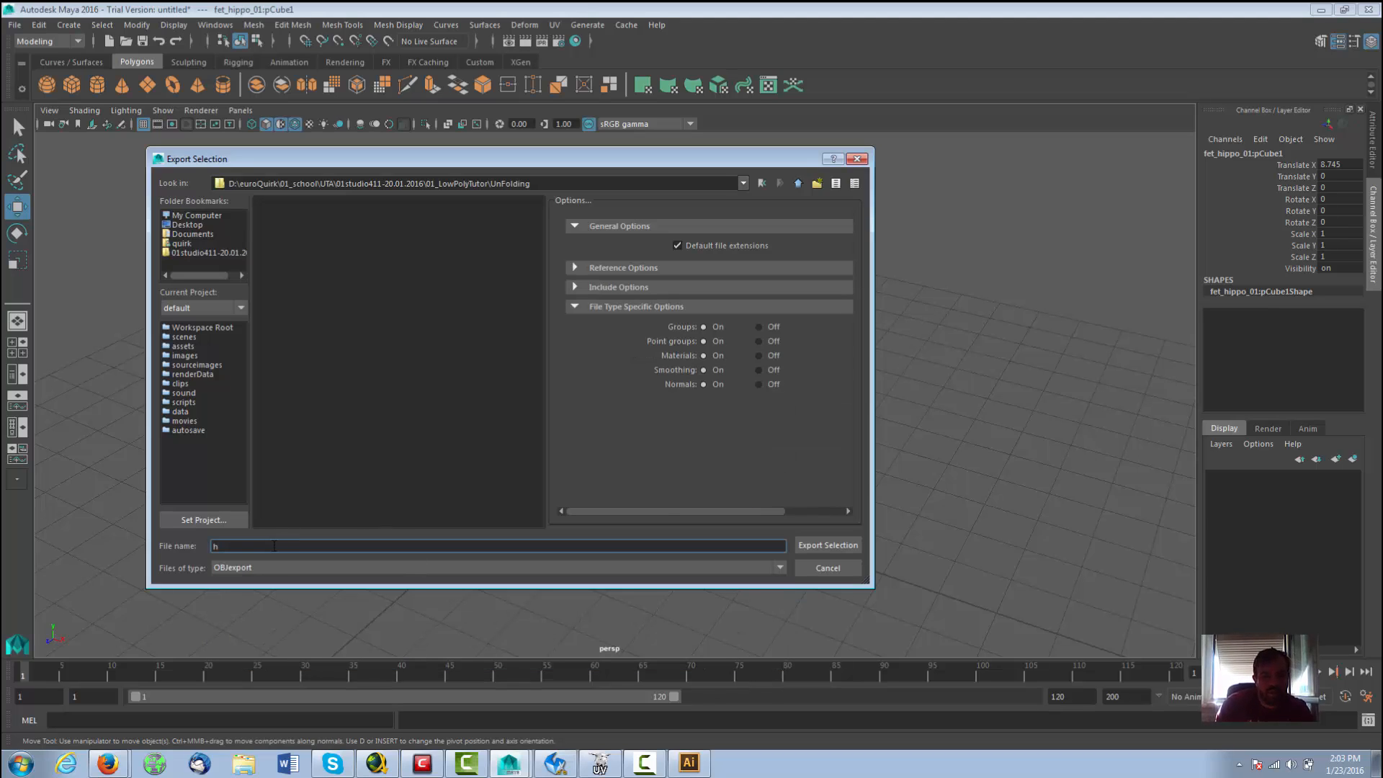
pyautogui.write('ippooUnflod')
pyautogui.press('BackSpace')
pyautogui.press('BackSpace')
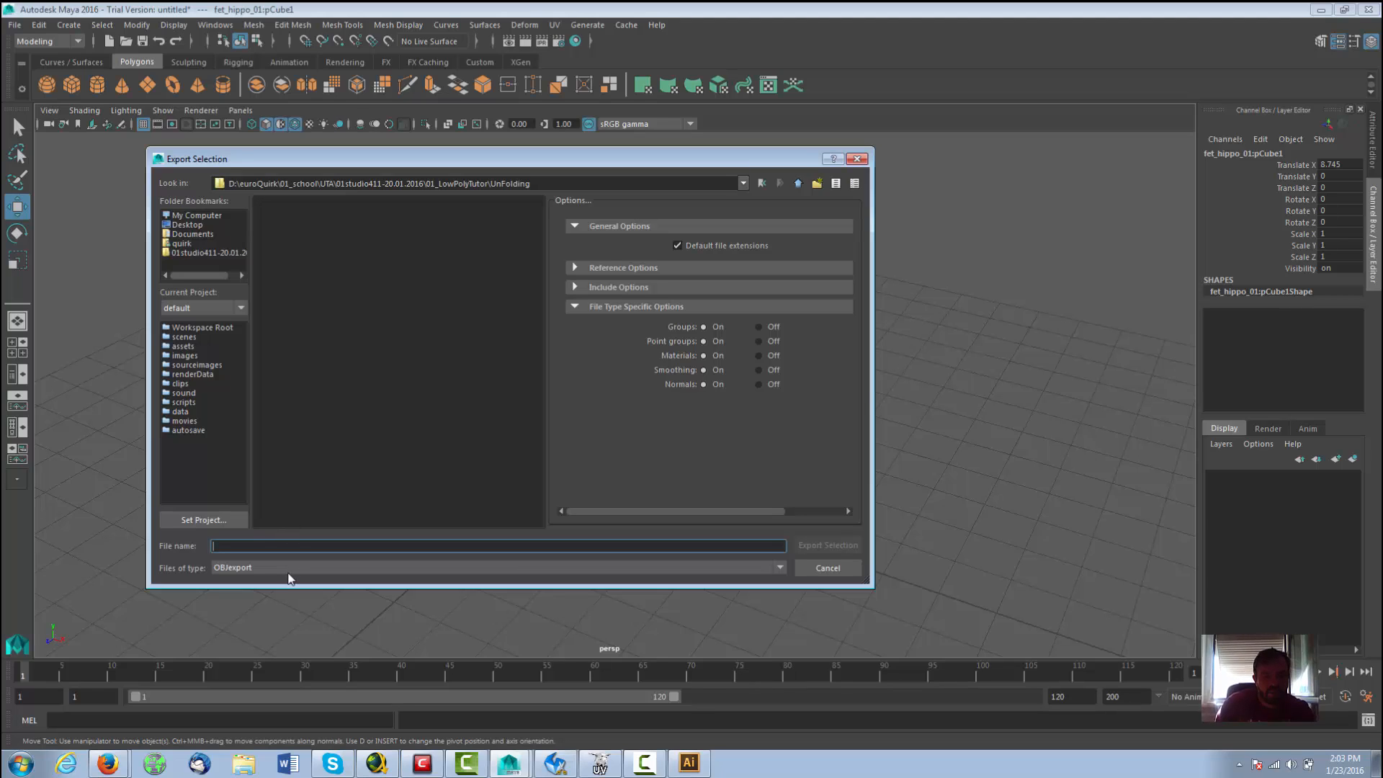
pyautogui.write('hippo_toUnfold')
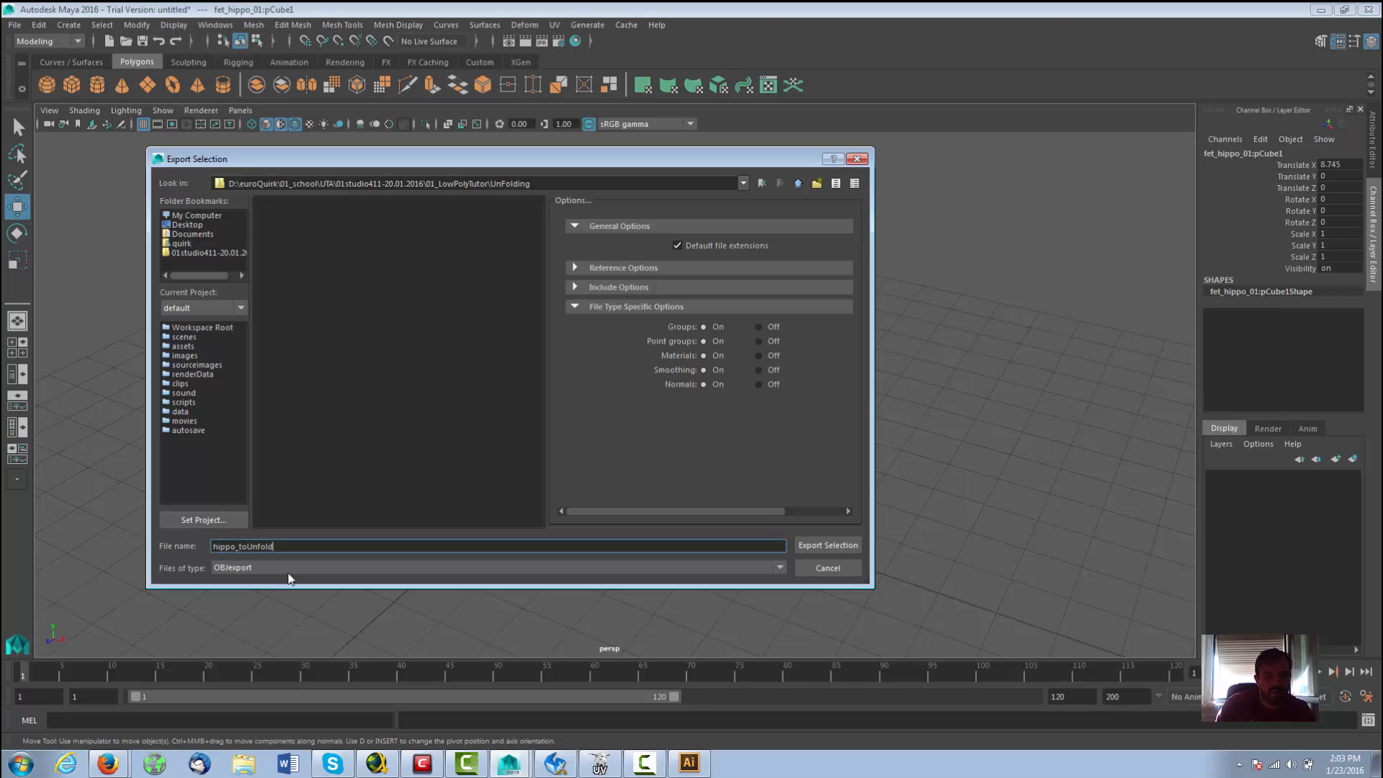
pyautogui.press('Return')
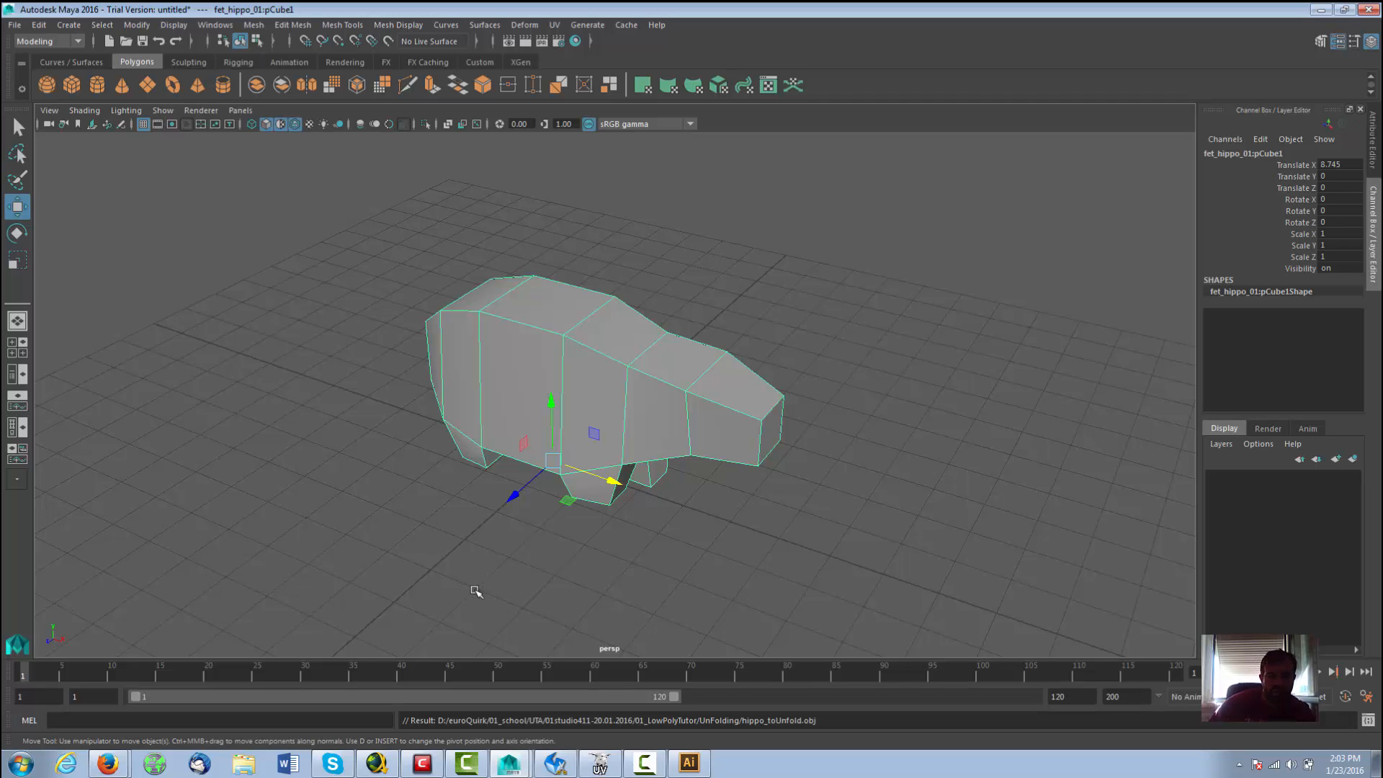
# Step: Switch to Firefox and review the UVLayout Try and Buy pages and the Pepakura Designer download page
pyautogui.keyDown('alt'); pyautogui.moveTo(460, 500); pyautogui.dragTo(494, 502); pyautogui.keyUp('alt')
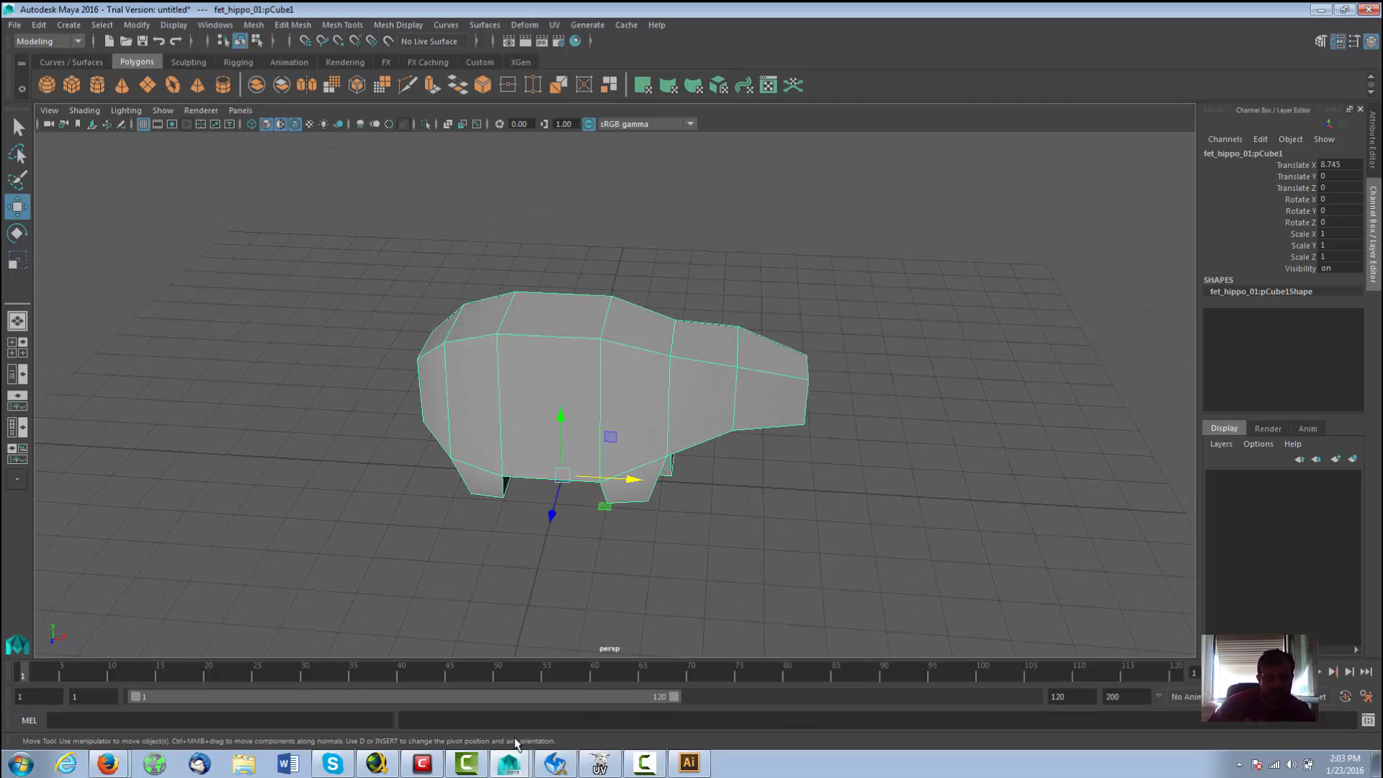
pyautogui.click(109, 764)
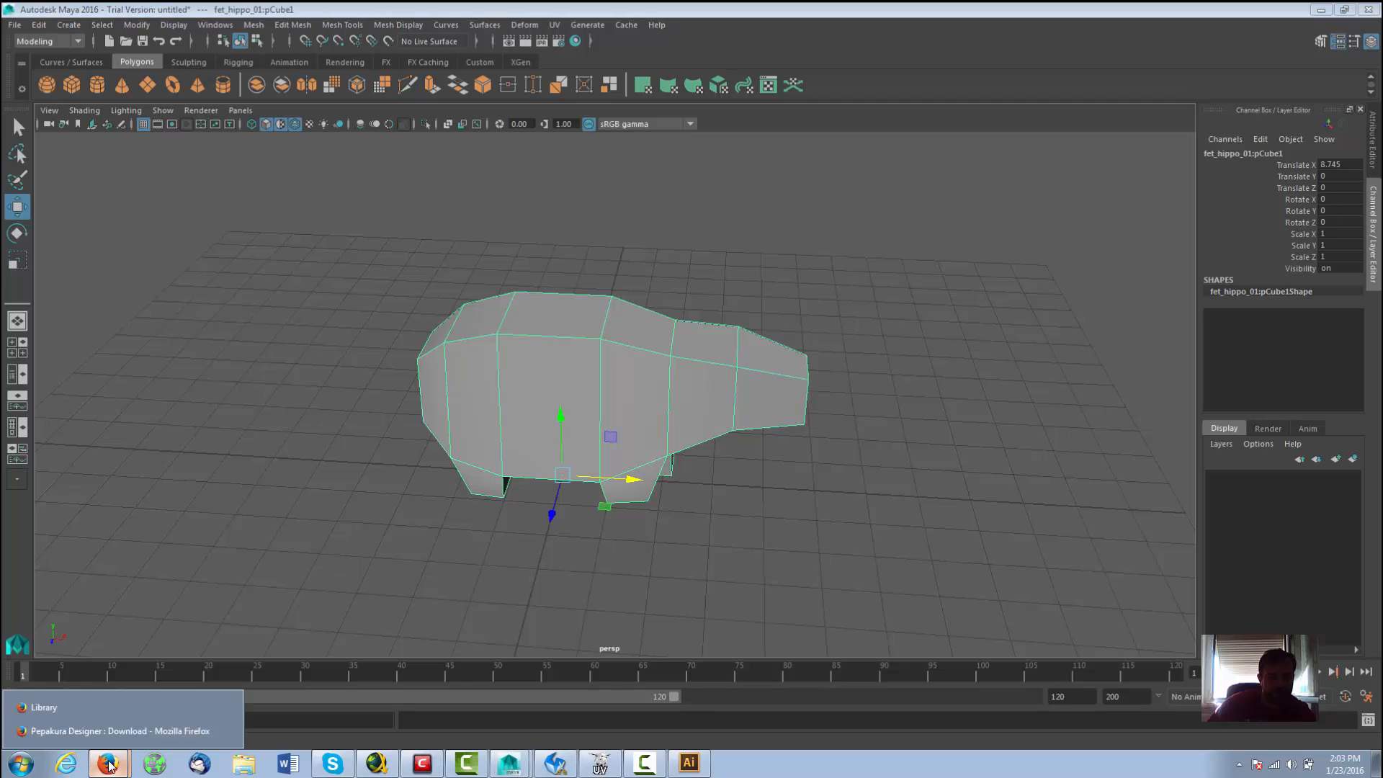
pyautogui.click(106, 730)
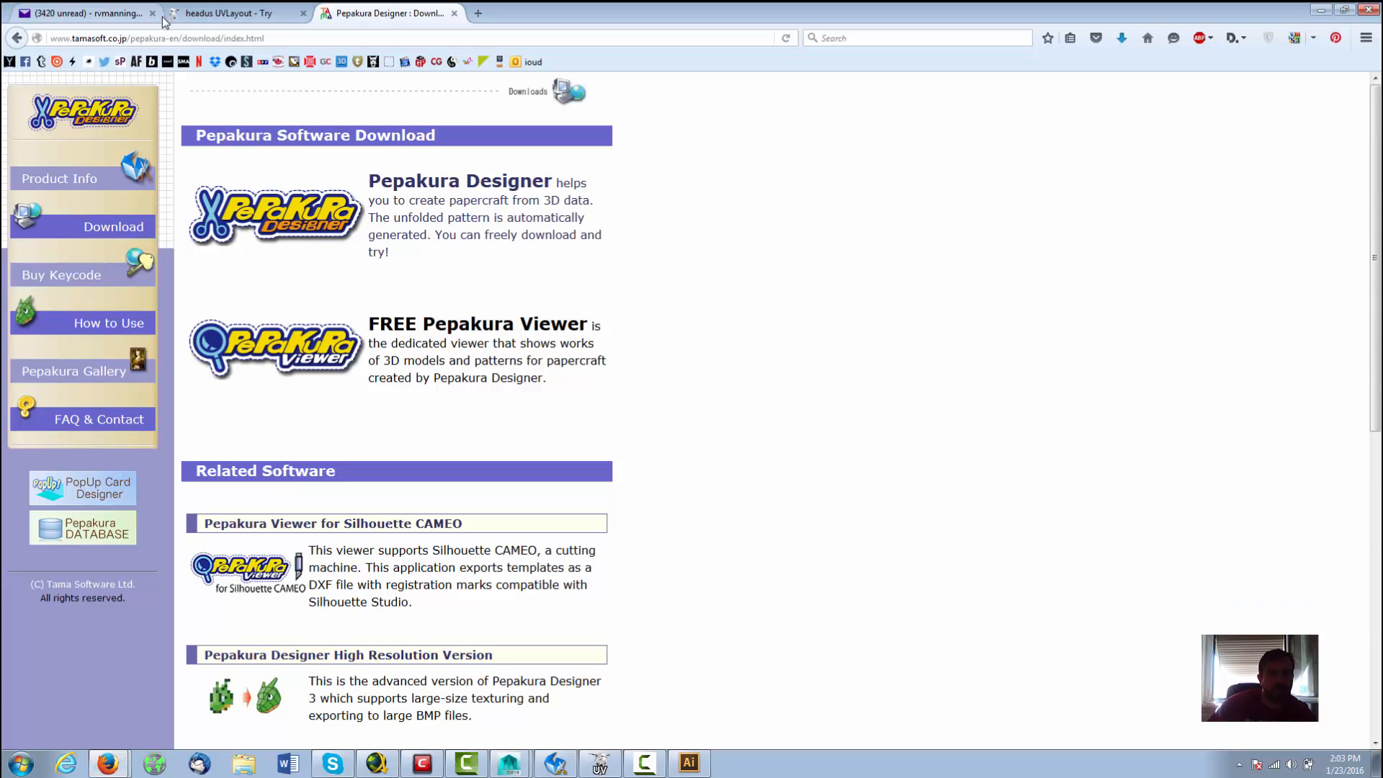
pyautogui.click(207, 15)
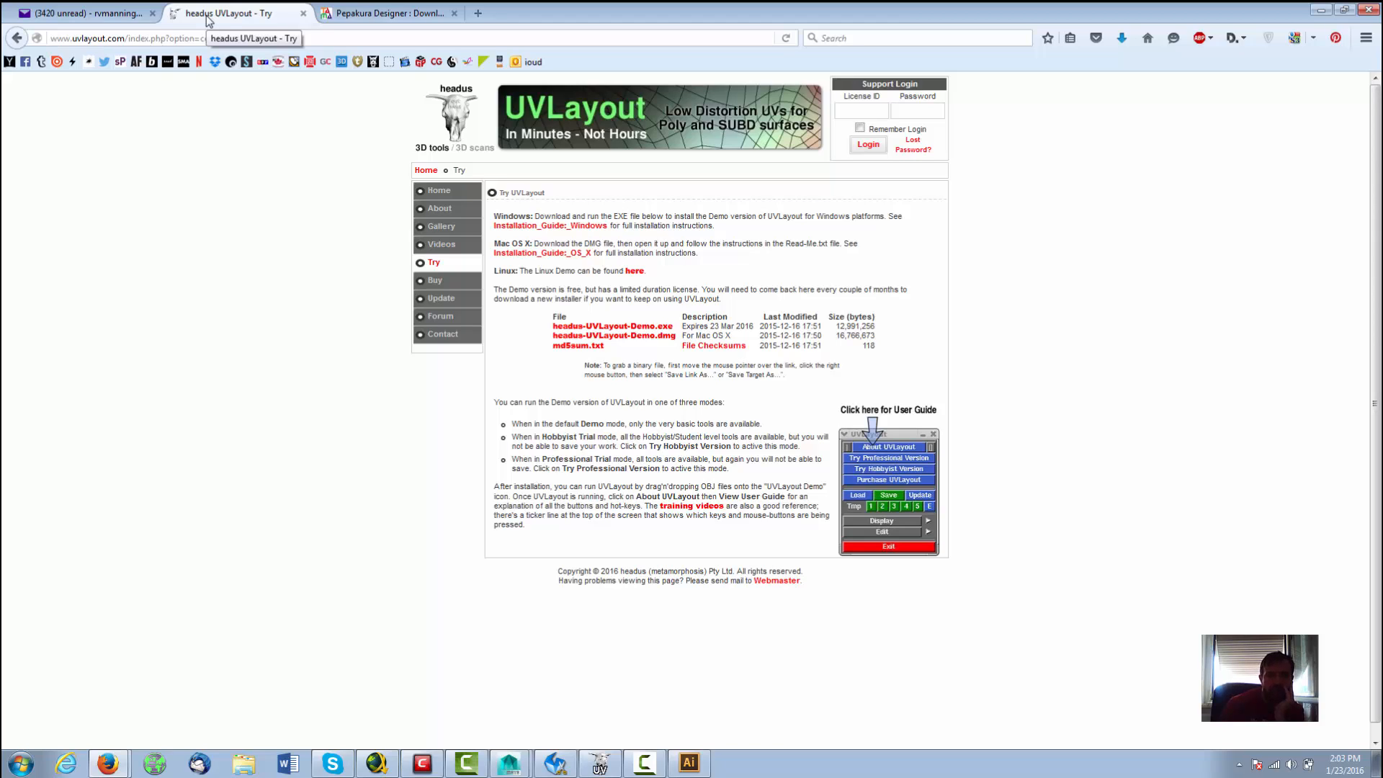
pyautogui.click(435, 281)
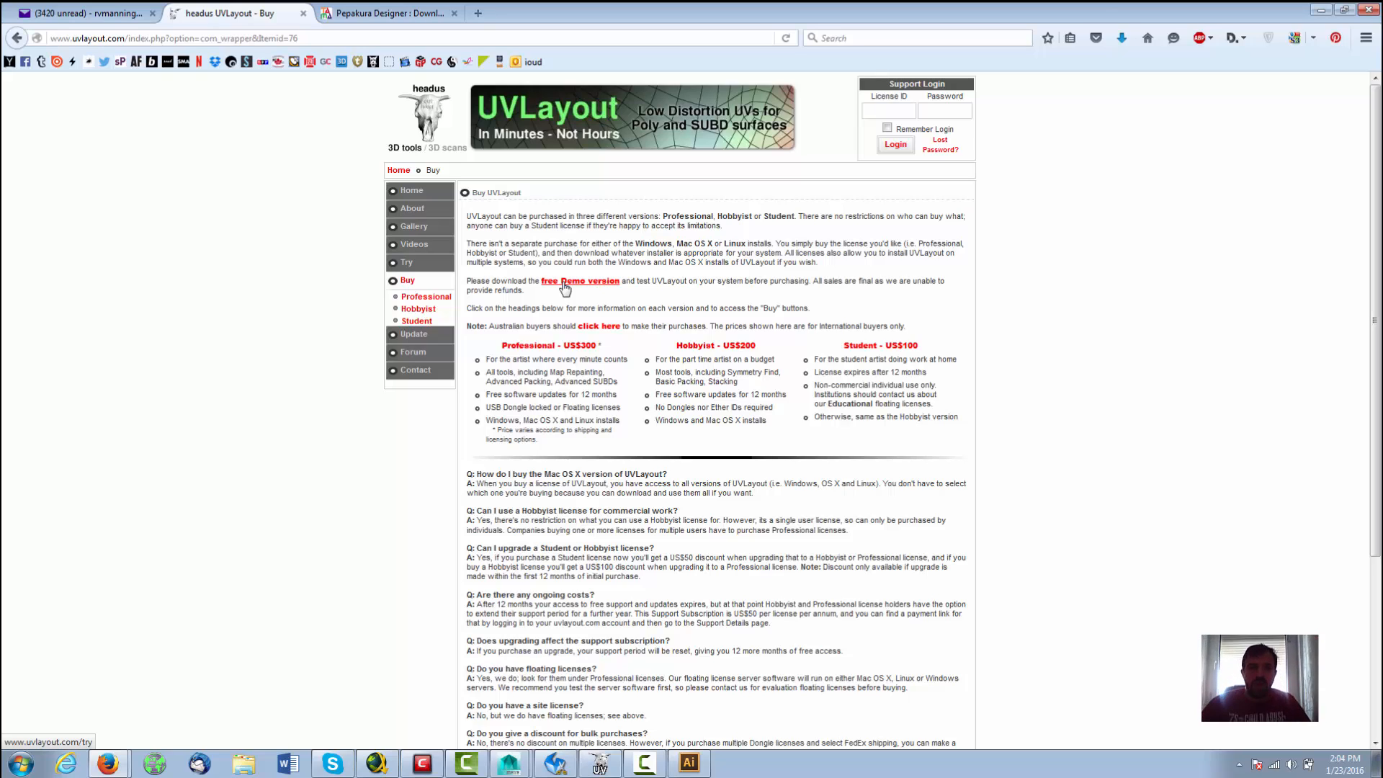
pyautogui.click(401, 15)
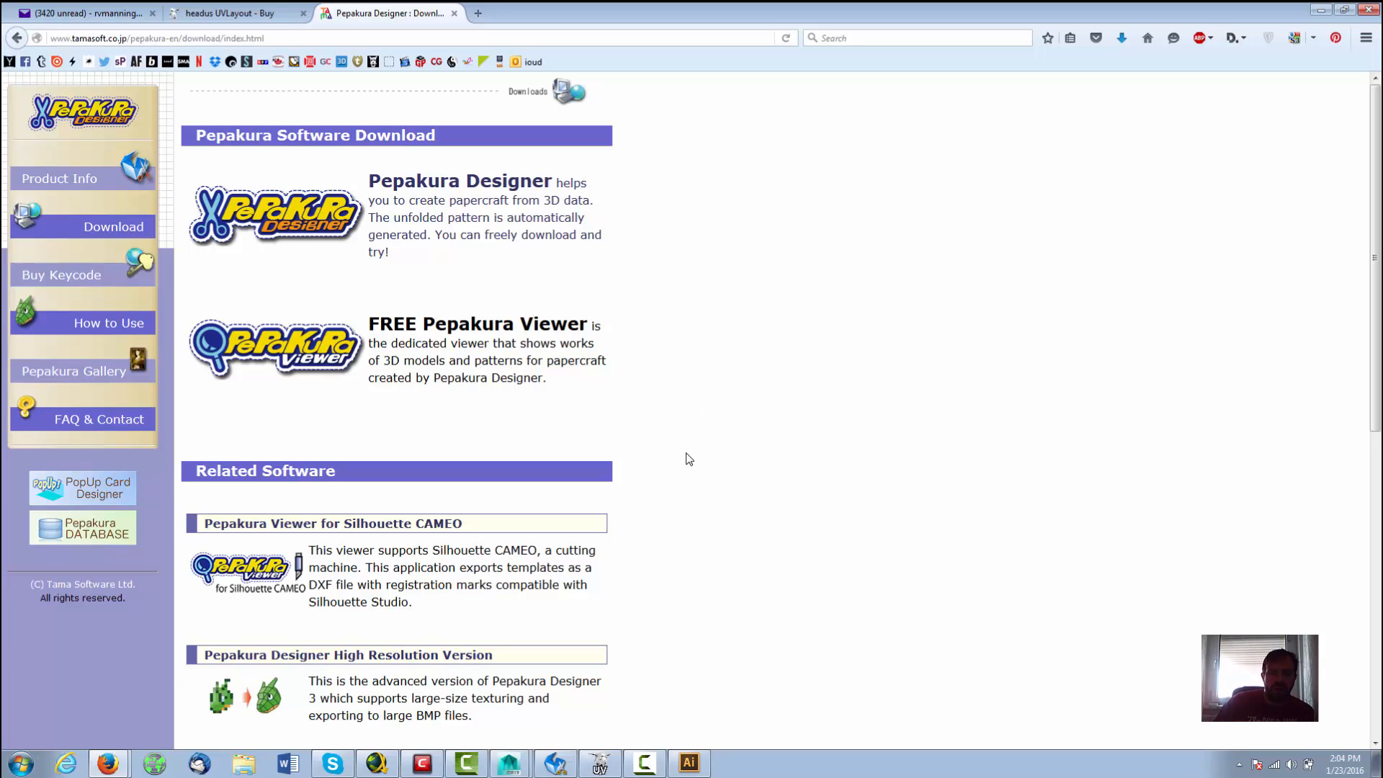
# Step: Switch to UVLayout and start loading a model, browsing to the root of the D: drive
pyautogui.click(600, 765)
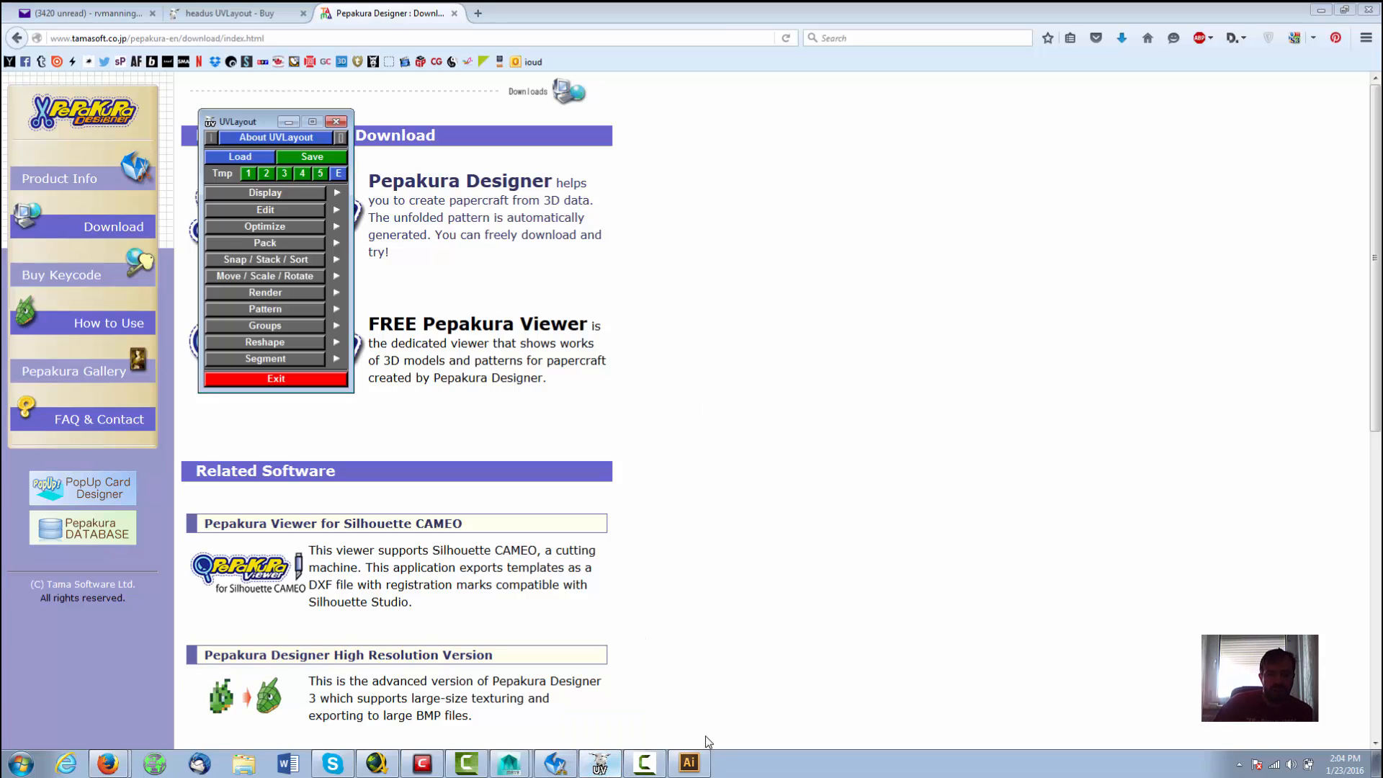
pyautogui.moveTo(223, 120); pyautogui.dragTo(82, 75)
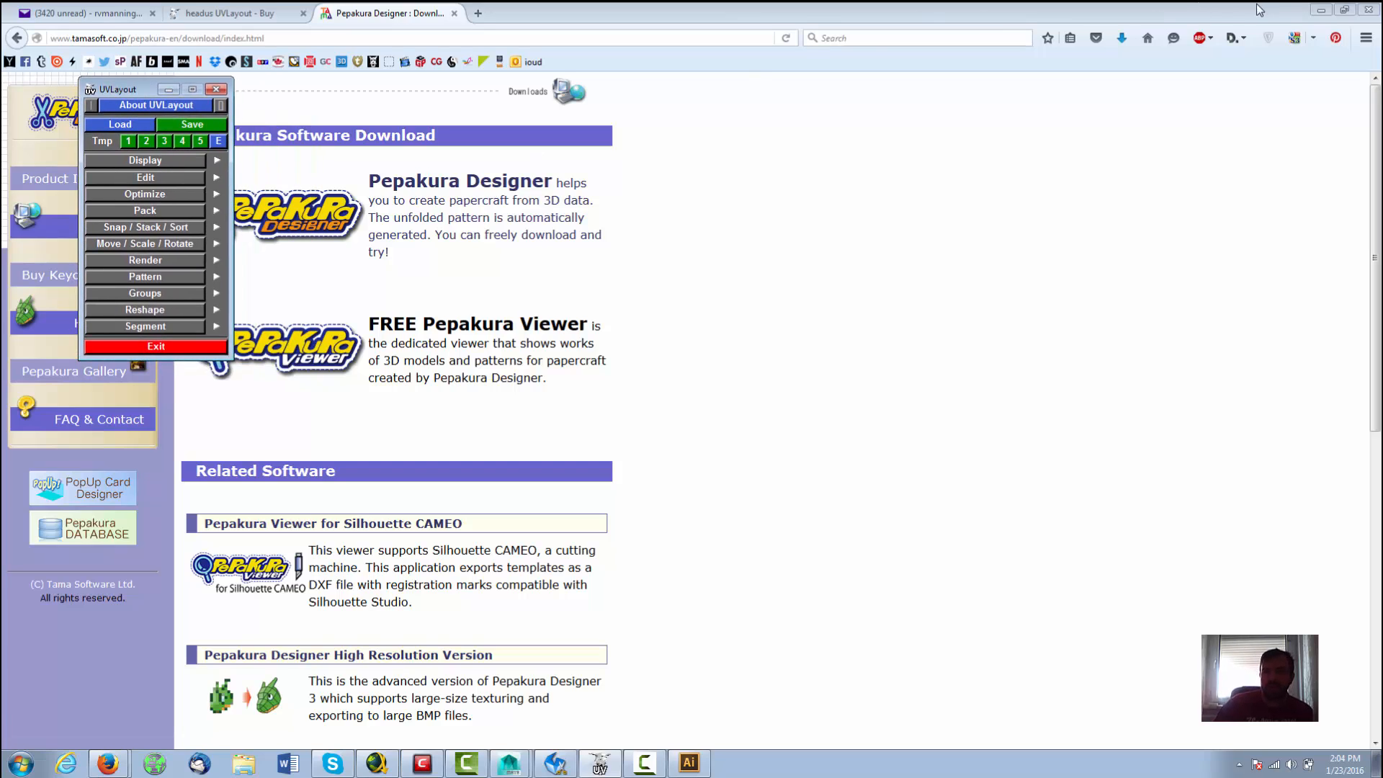
pyautogui.click(119, 125)
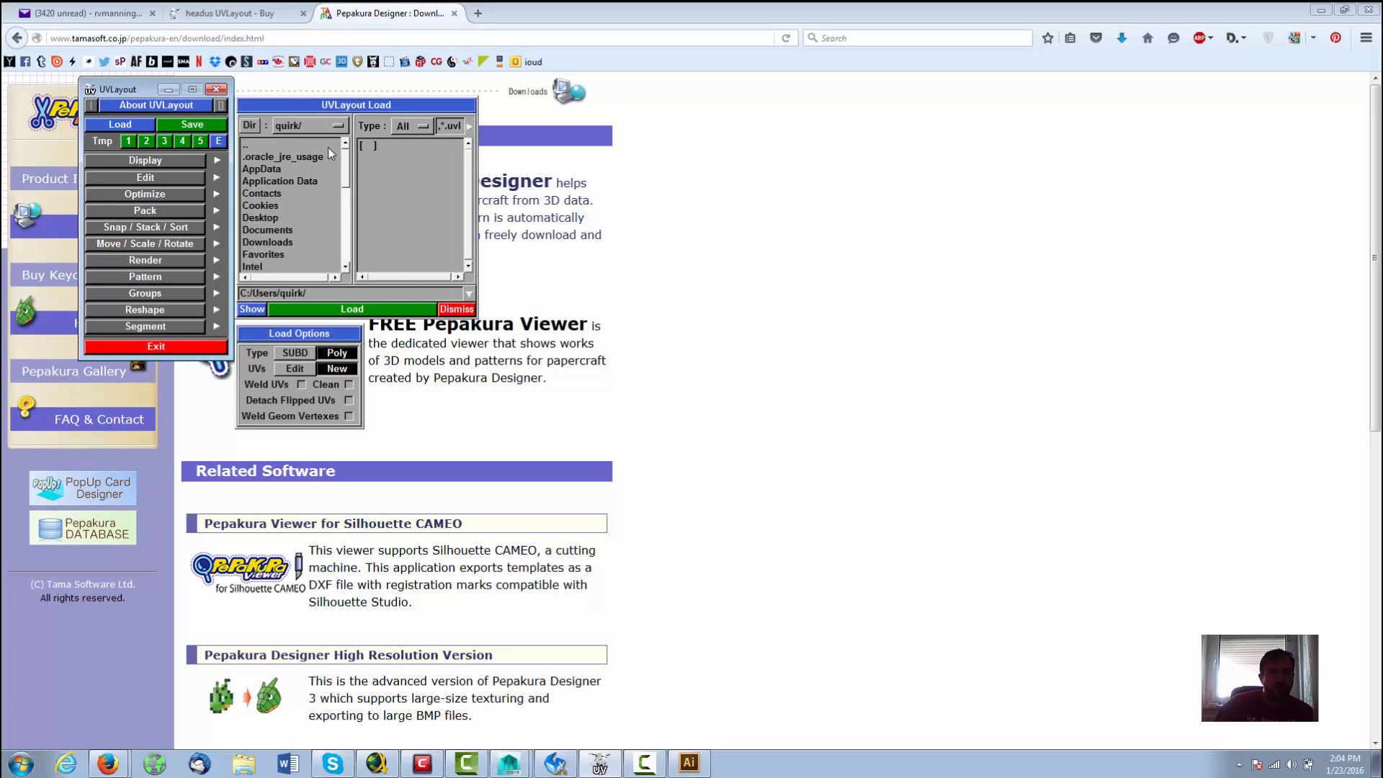
pyautogui.moveTo(345, 160)
pyautogui.mouseDown()
pyautogui.moveTo(349, 228)
pyautogui.moveTo(358, 160)
pyautogui.mouseUp()
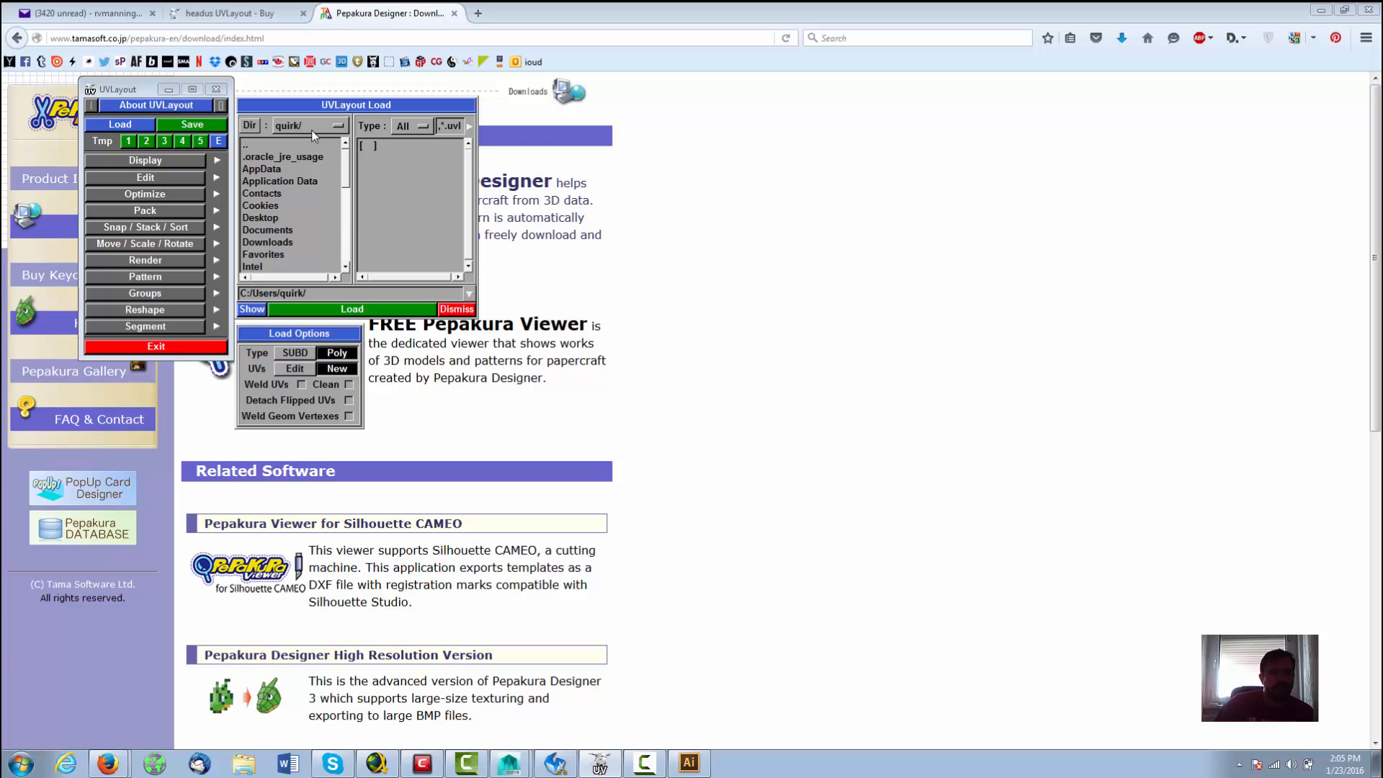
pyautogui.click(335, 127)
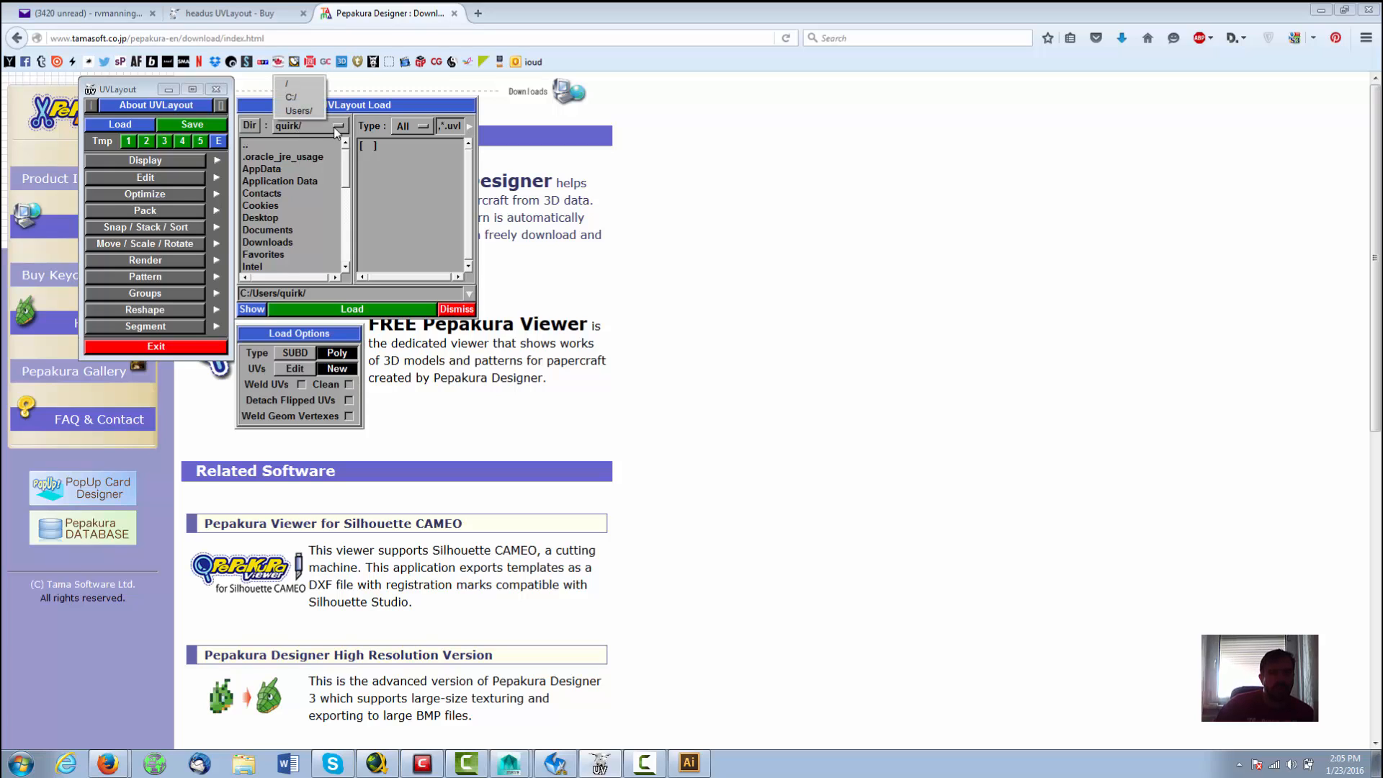
pyautogui.click(315, 95)
pyautogui.doubleClick(296, 154)
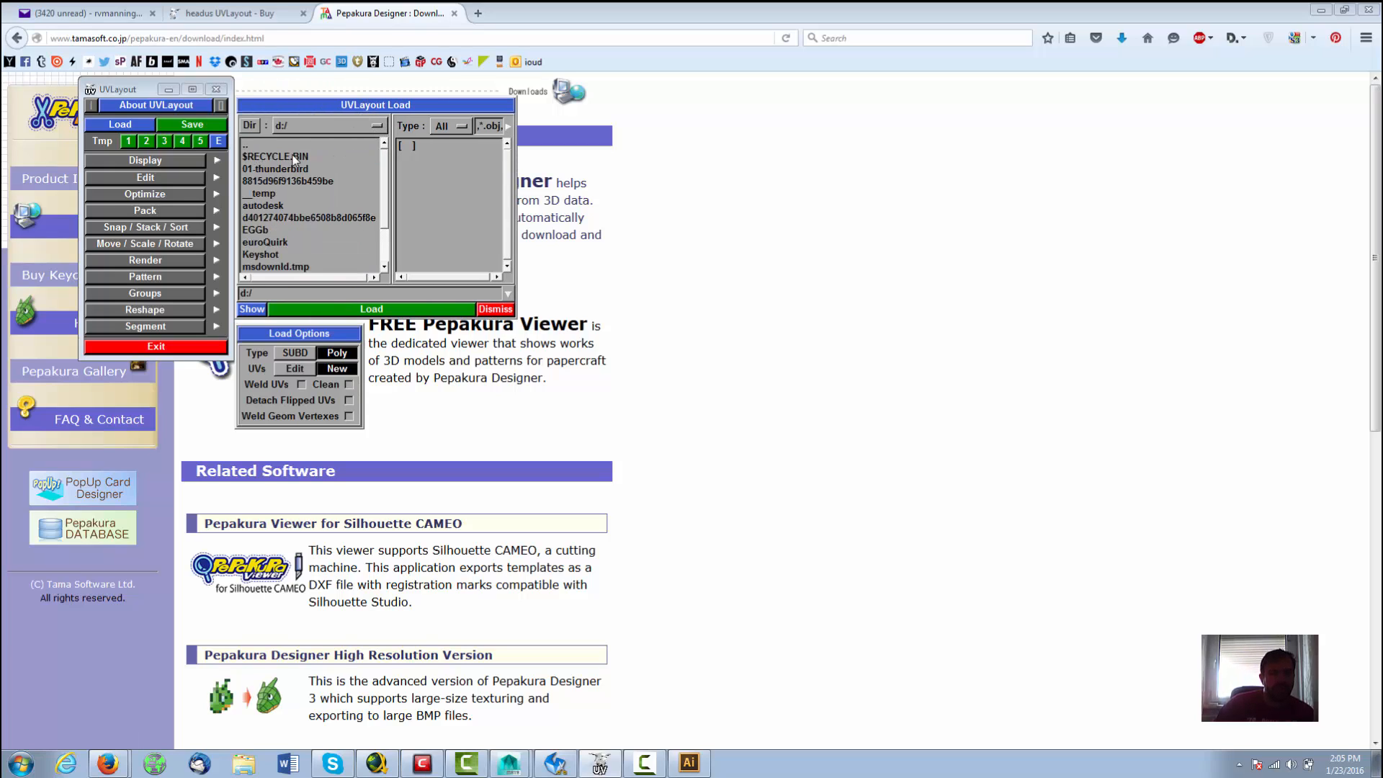
# Step: Load hippo_toUnfold.obj from the euroQuirk/01_school/UTA/01studio411-20.01.2016/01_LowPolyTutor/UnFolding folder
pyautogui.doubleClick(278, 243)
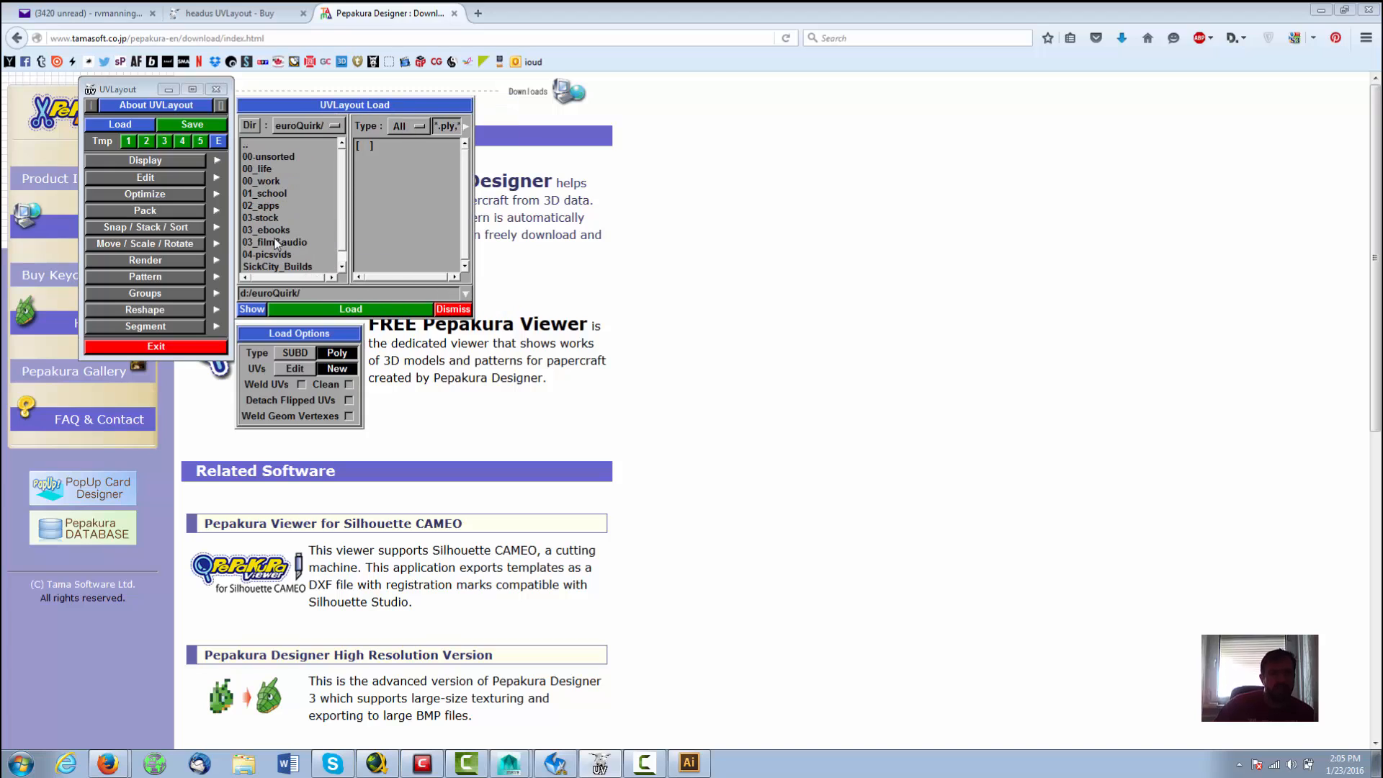
pyautogui.doubleClick(273, 195)
pyautogui.doubleClick(271, 200)
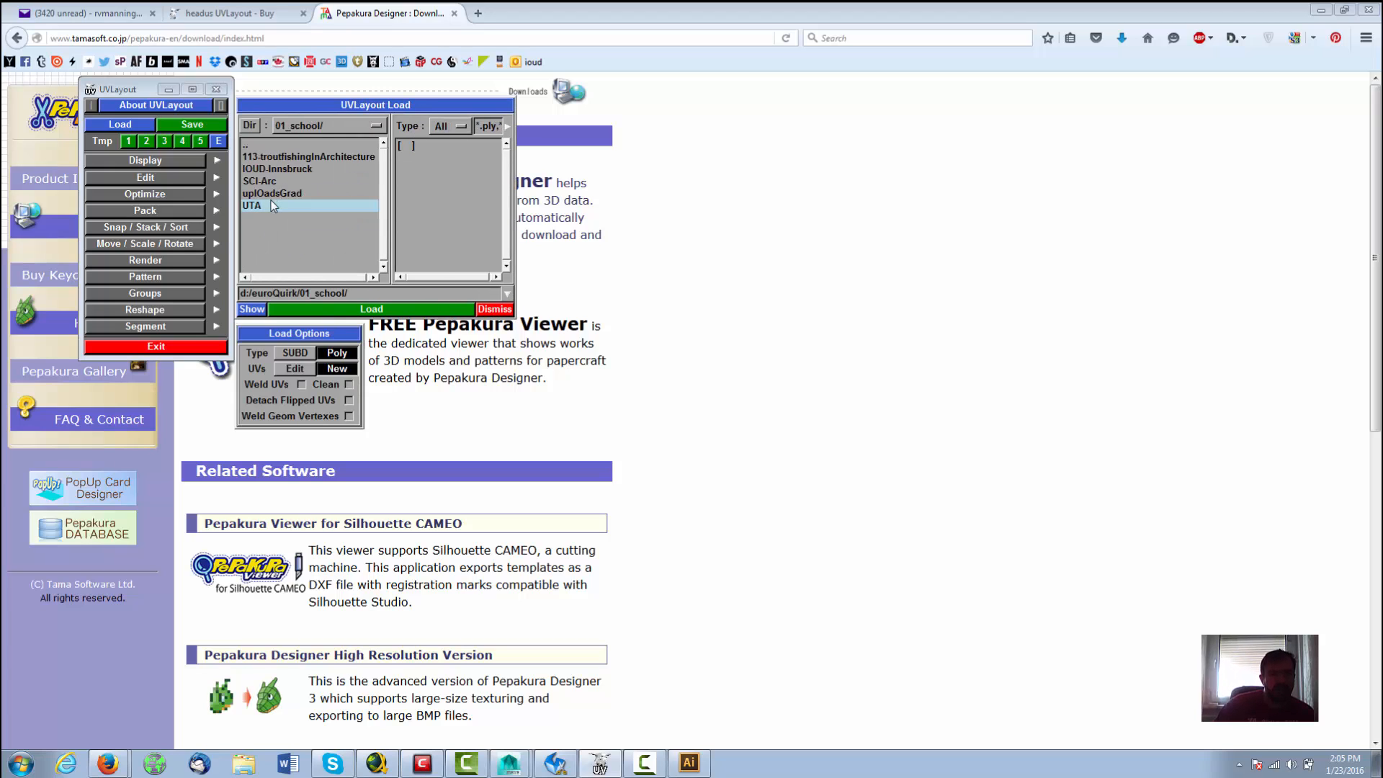
pyautogui.doubleClick(283, 158)
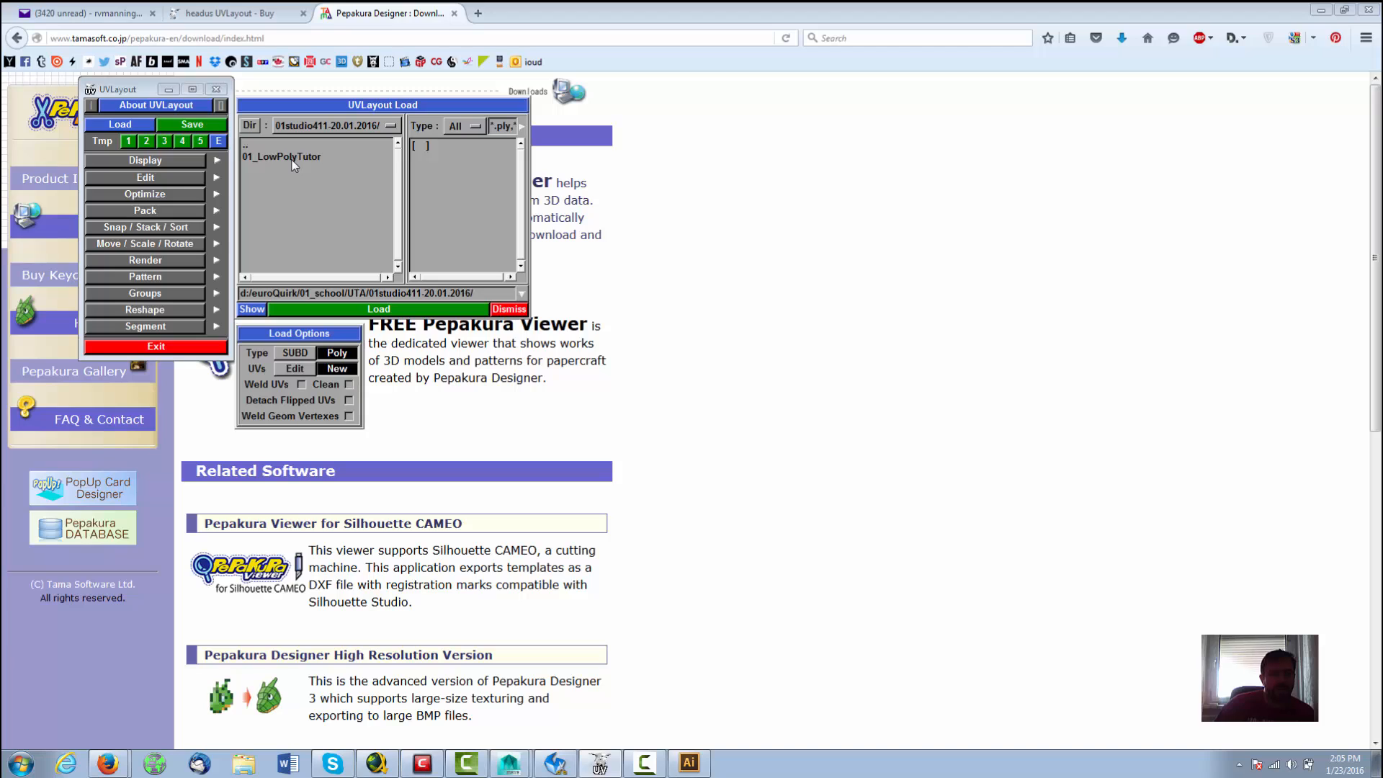
pyautogui.doubleClick(297, 157)
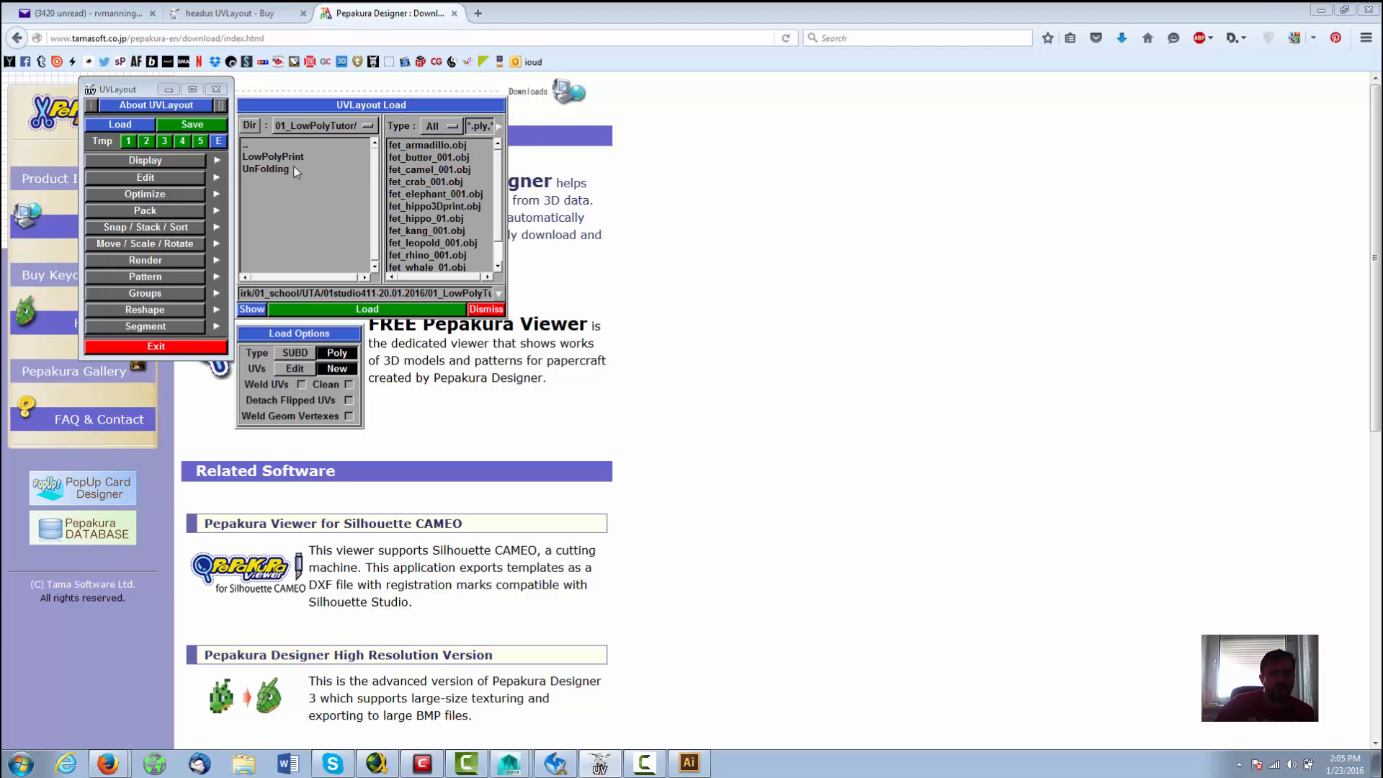
pyautogui.doubleClick(277, 161)
pyautogui.click(389, 144)
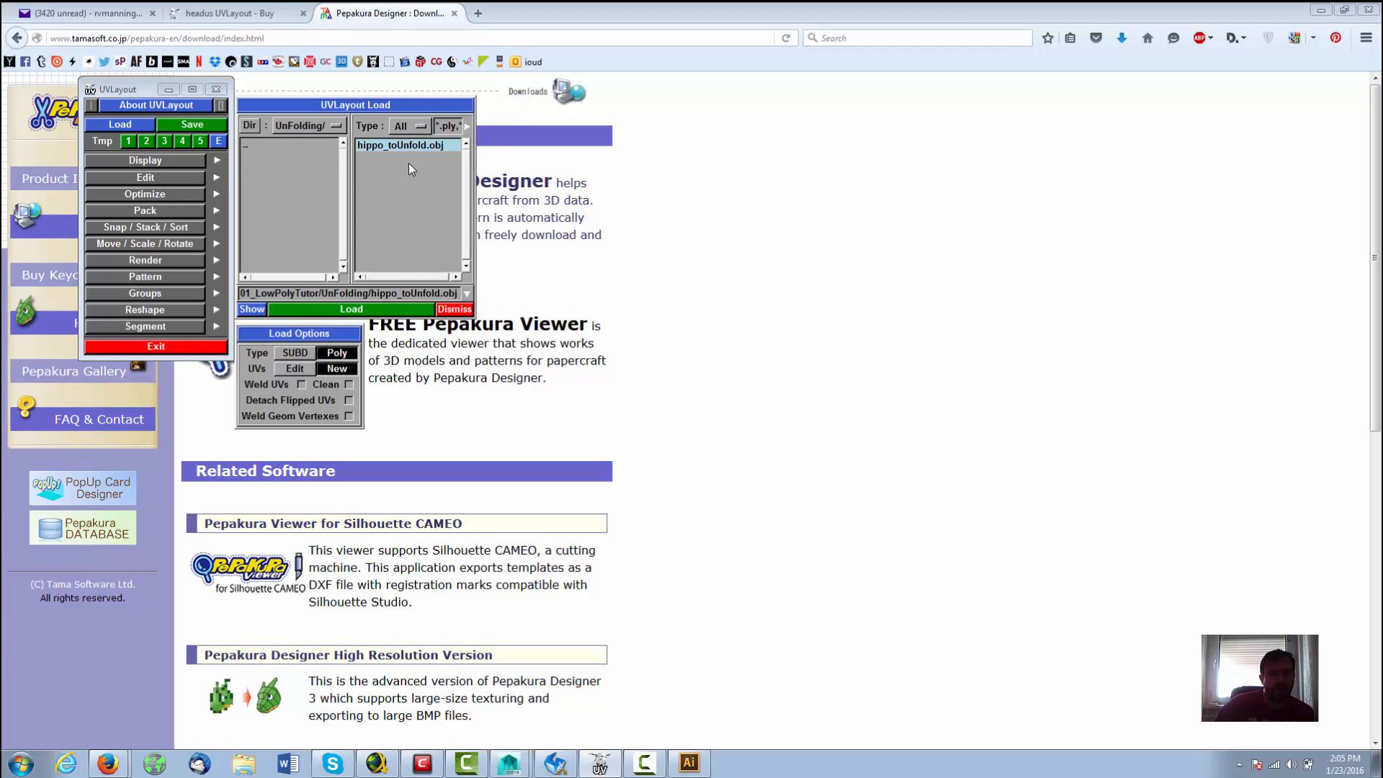
pyautogui.click(379, 305)
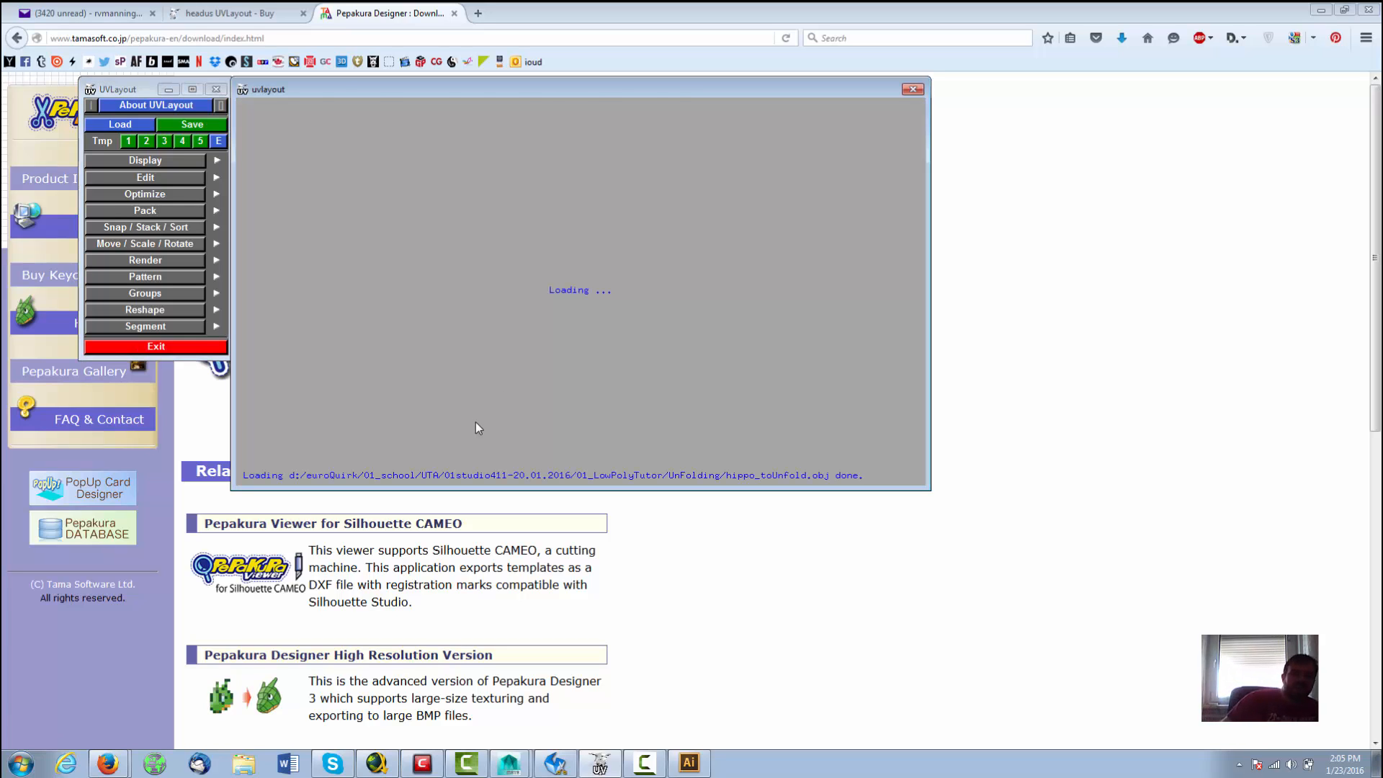
# Step: Examine the loaded hippo mesh from both sides, the top and the head end
pyautogui.moveTo(608, 229); pyautogui.dragTo(654, 395)
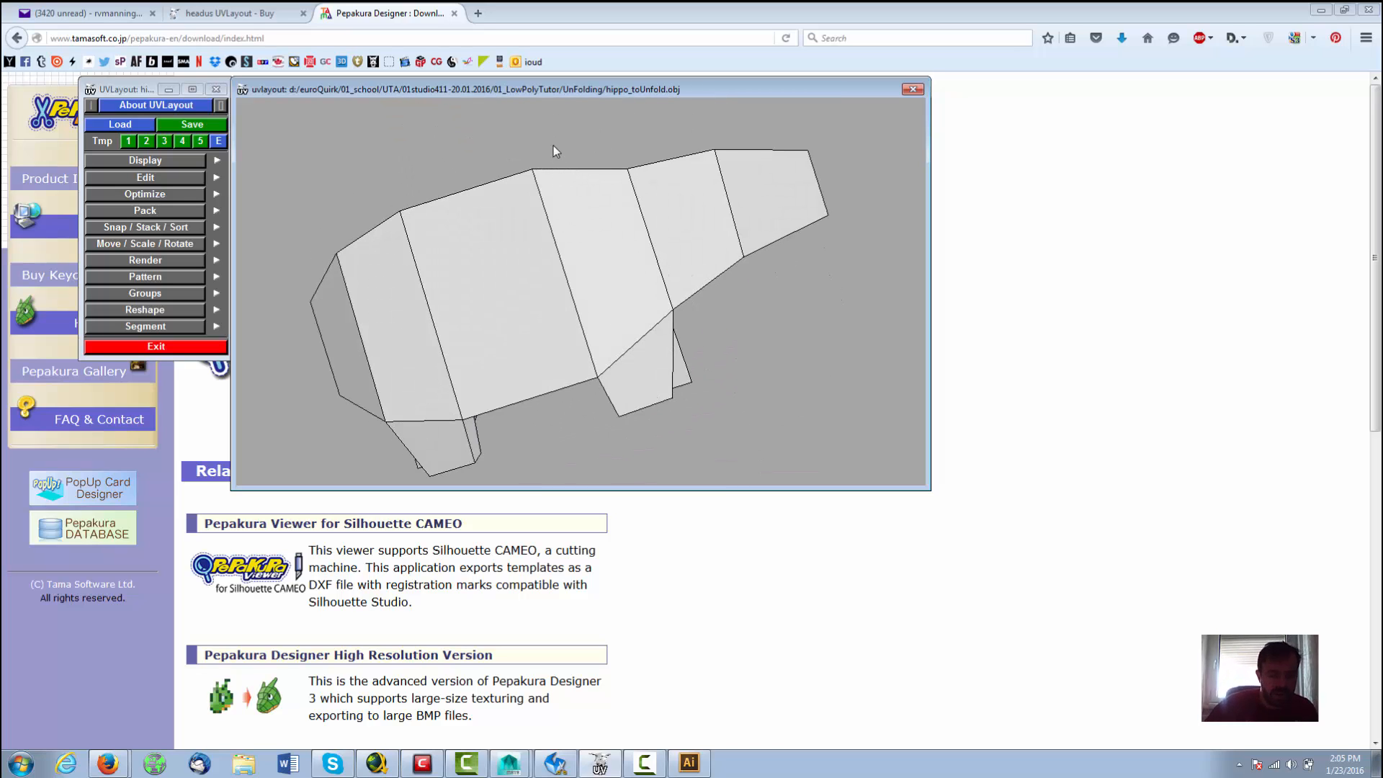
pyautogui.moveTo(553, 146); pyautogui.dragTo(487, 177)
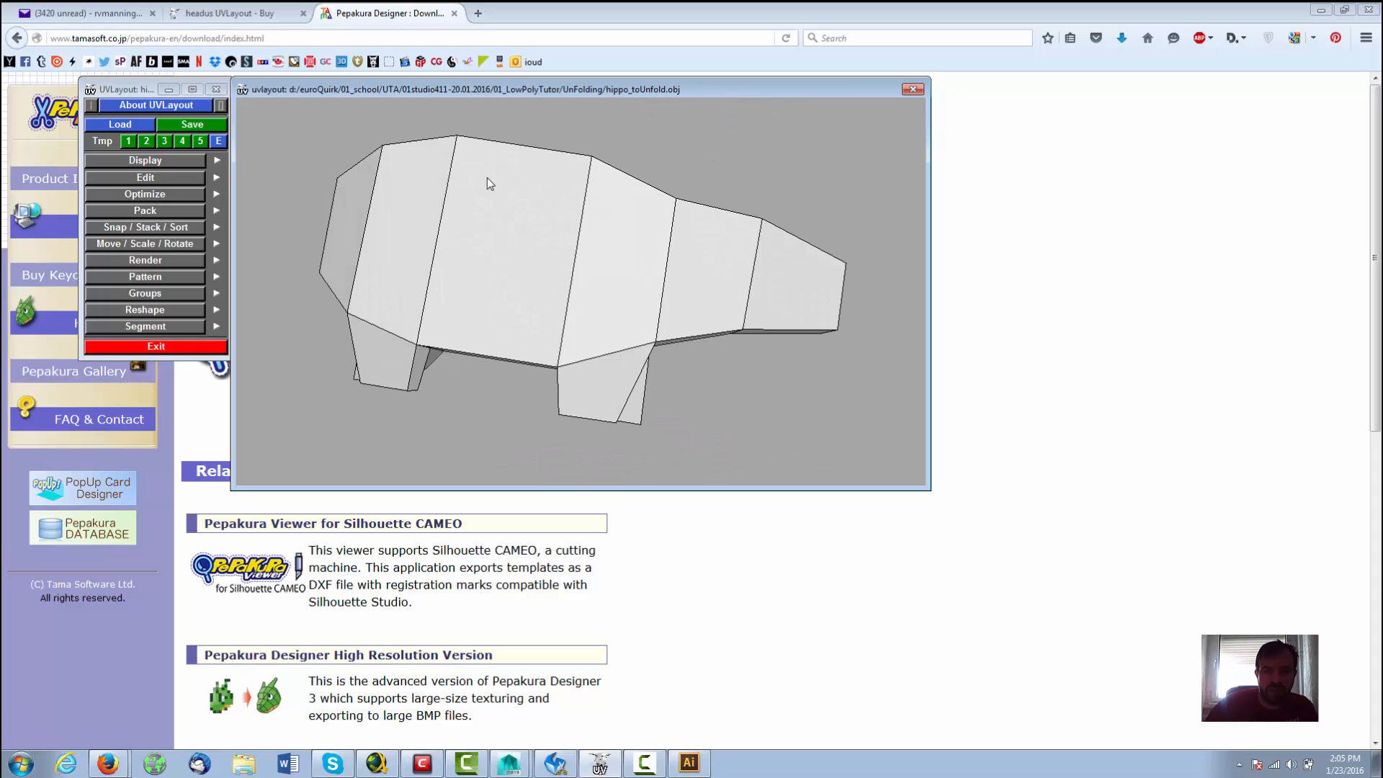
pyautogui.moveTo(515, 408)
pyautogui.mouseDown()
pyautogui.moveTo(511, 297)
pyautogui.moveTo(526, 429)
pyautogui.mouseUp()
pyautogui.moveTo(526, 418); pyautogui.dragTo(592, 338, button='right')
pyautogui.moveTo(593, 338); pyautogui.dragTo(559, 378)
pyautogui.moveTo(328, 340); pyautogui.dragTo(586, 361)
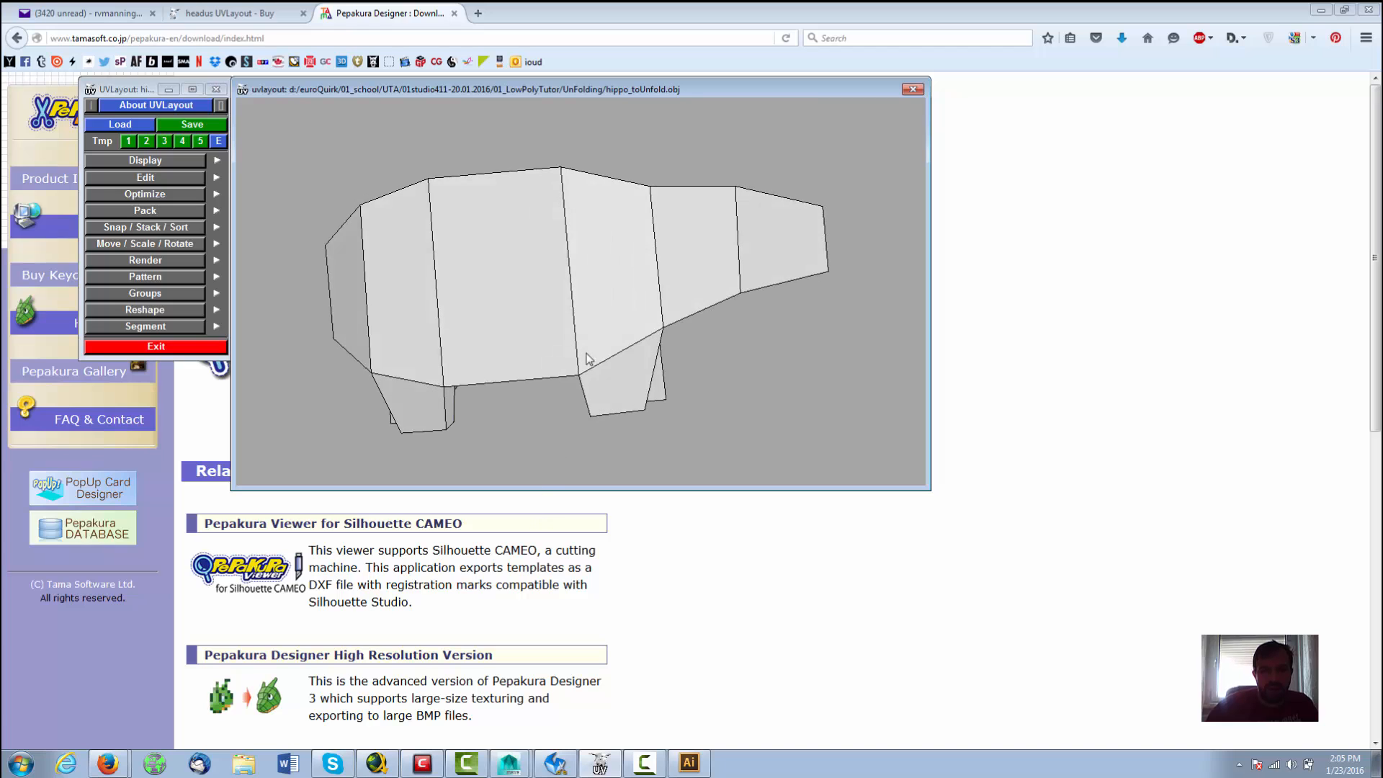
pyautogui.moveTo(617, 180); pyautogui.dragTo(391, 367)
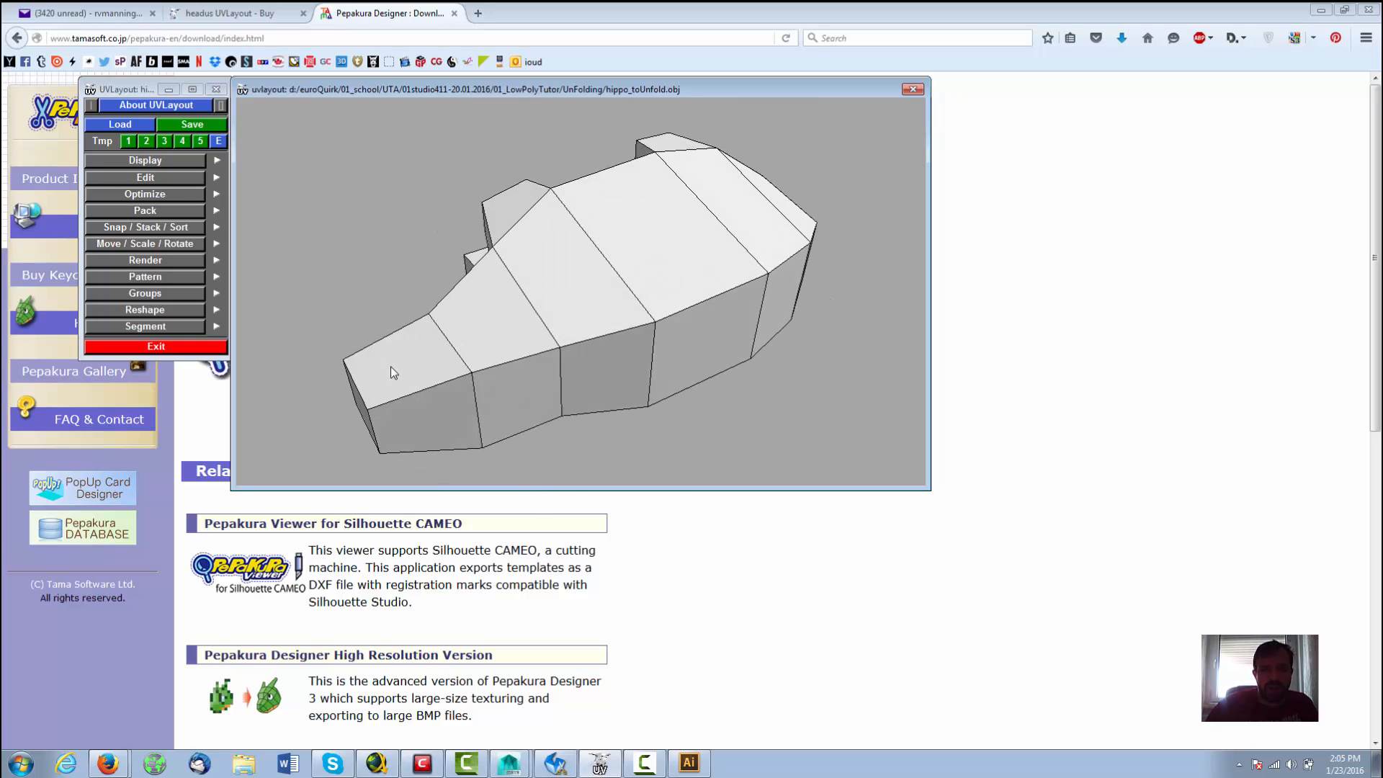
pyautogui.moveTo(812, 284); pyautogui.dragTo(670, 314)
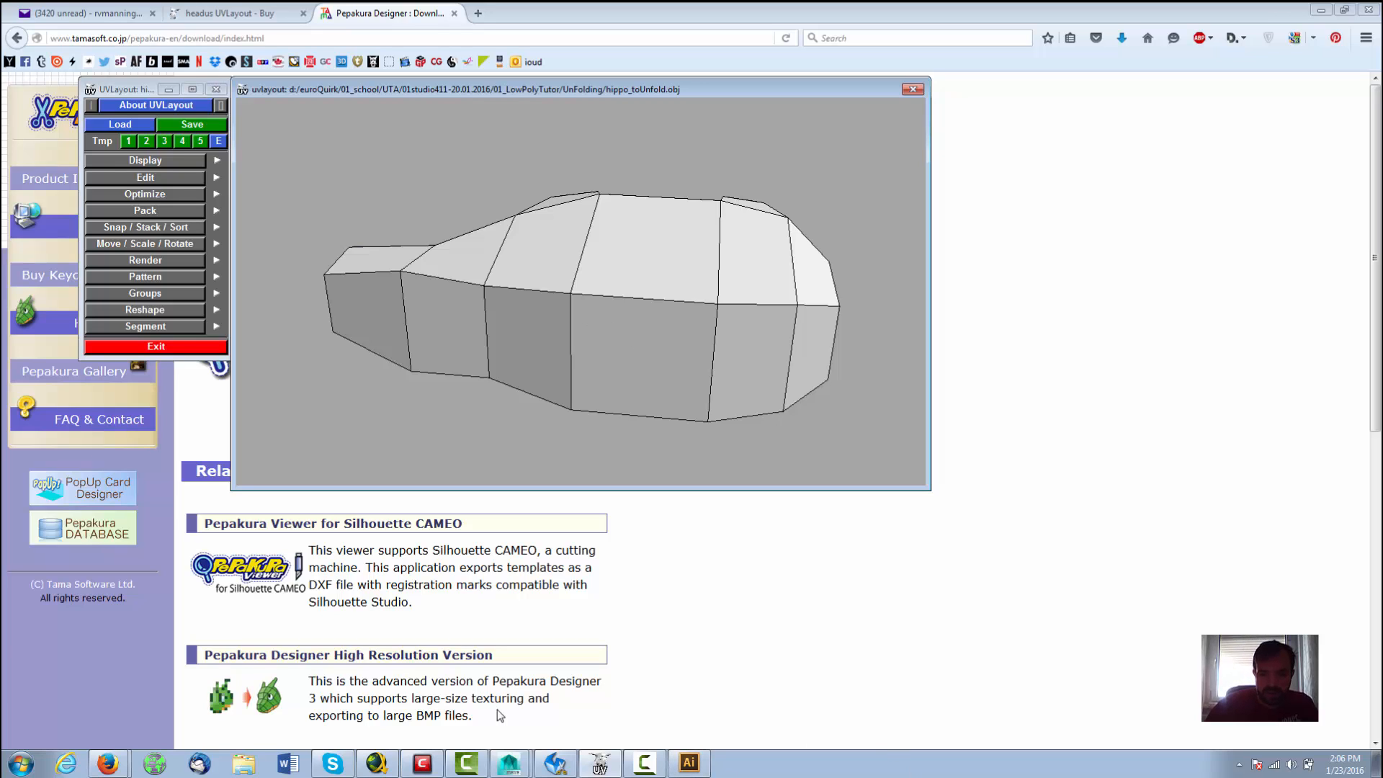
pyautogui.click(646, 763)
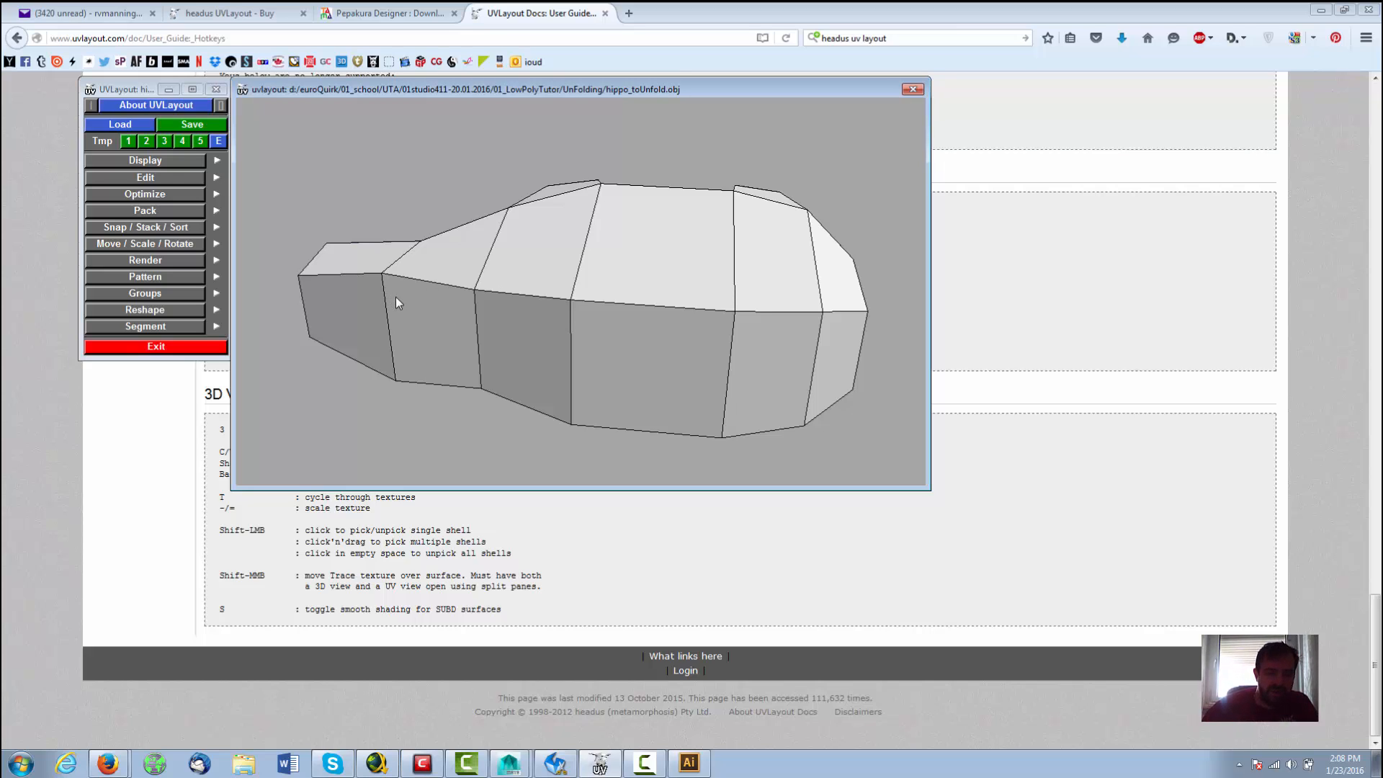
# Step: Cut a seam along the edge between the hippo's back and one flank, running from the snout towards the rump
pyautogui.moveTo(505, 425); pyautogui.dragTo(329, 295)
pyautogui.moveTo(461, 404); pyautogui.dragTo(549, 361)
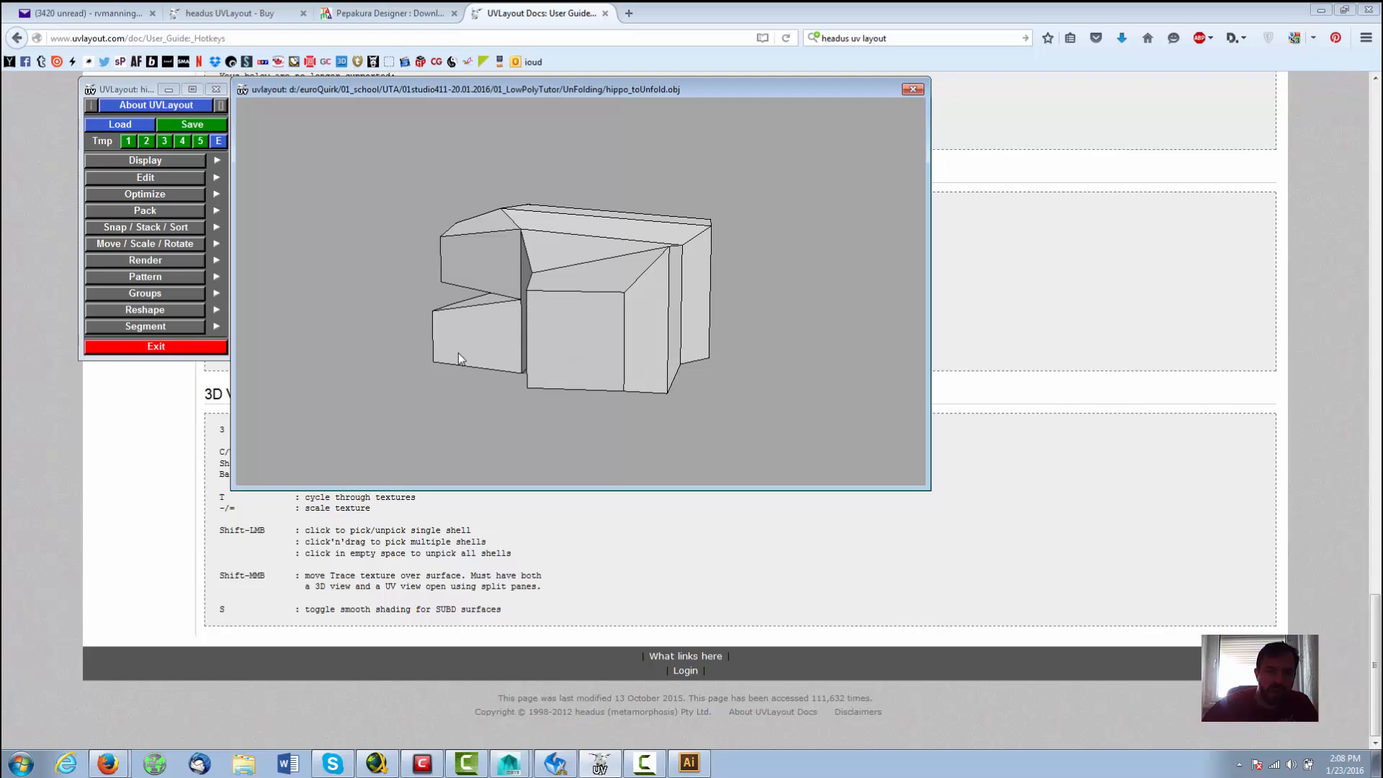
pyautogui.moveTo(458, 353); pyautogui.dragTo(361, 361)
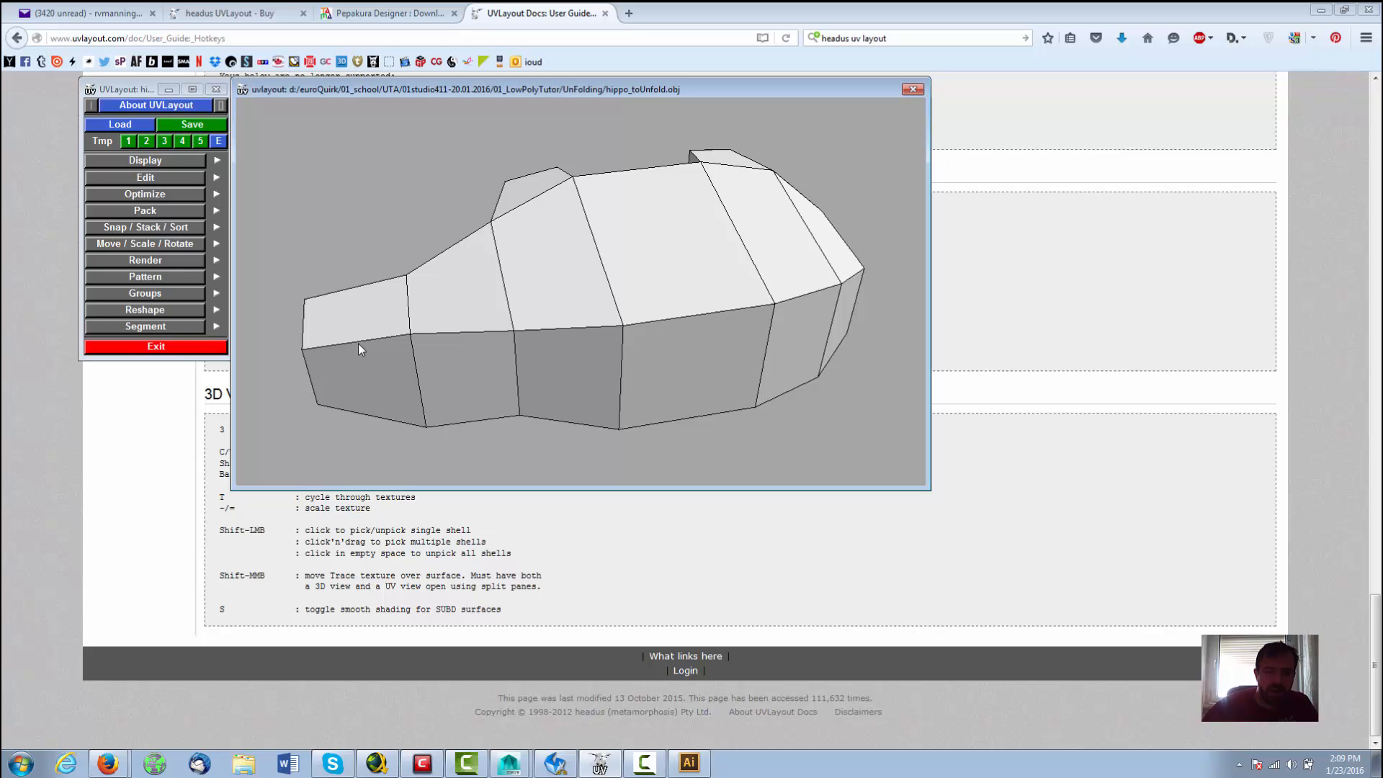
pyautogui.press('c')
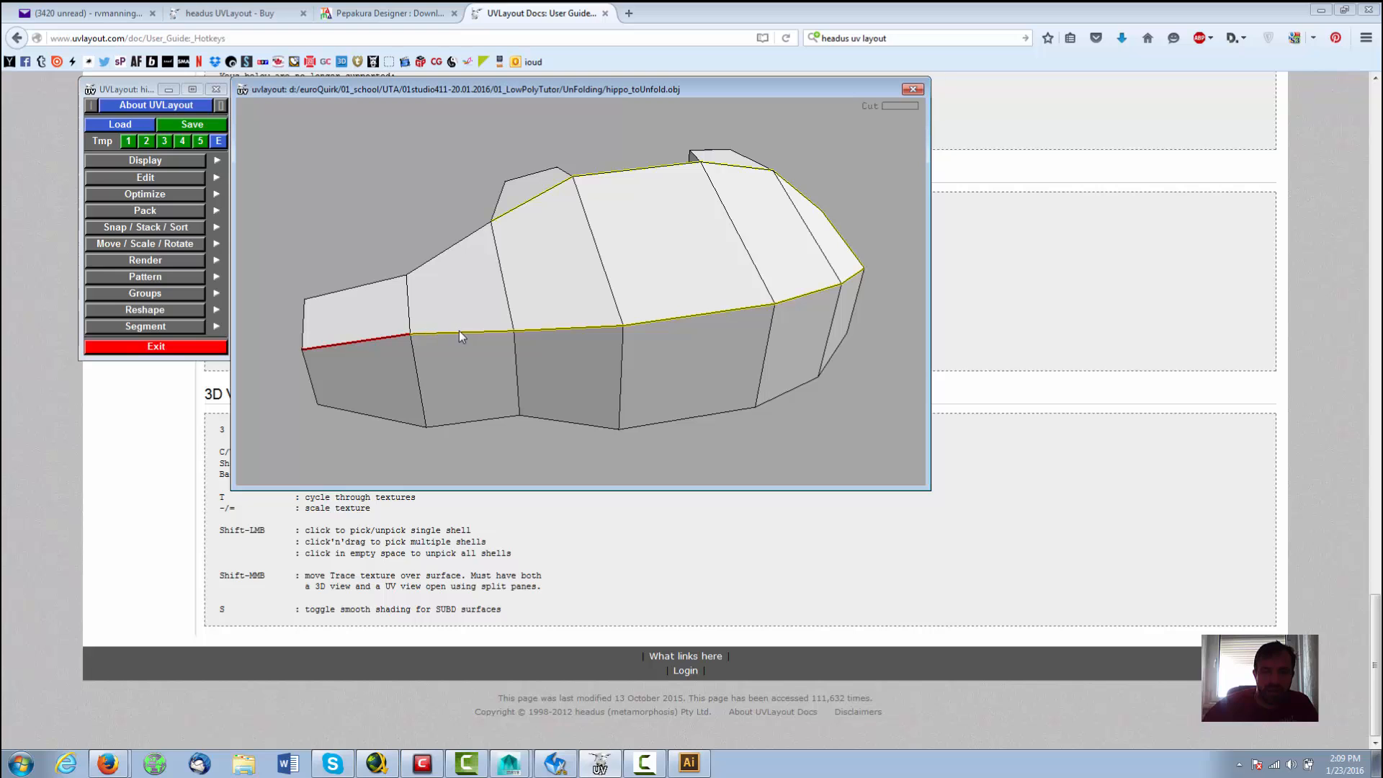
pyautogui.press('c')
pyautogui.press('c')
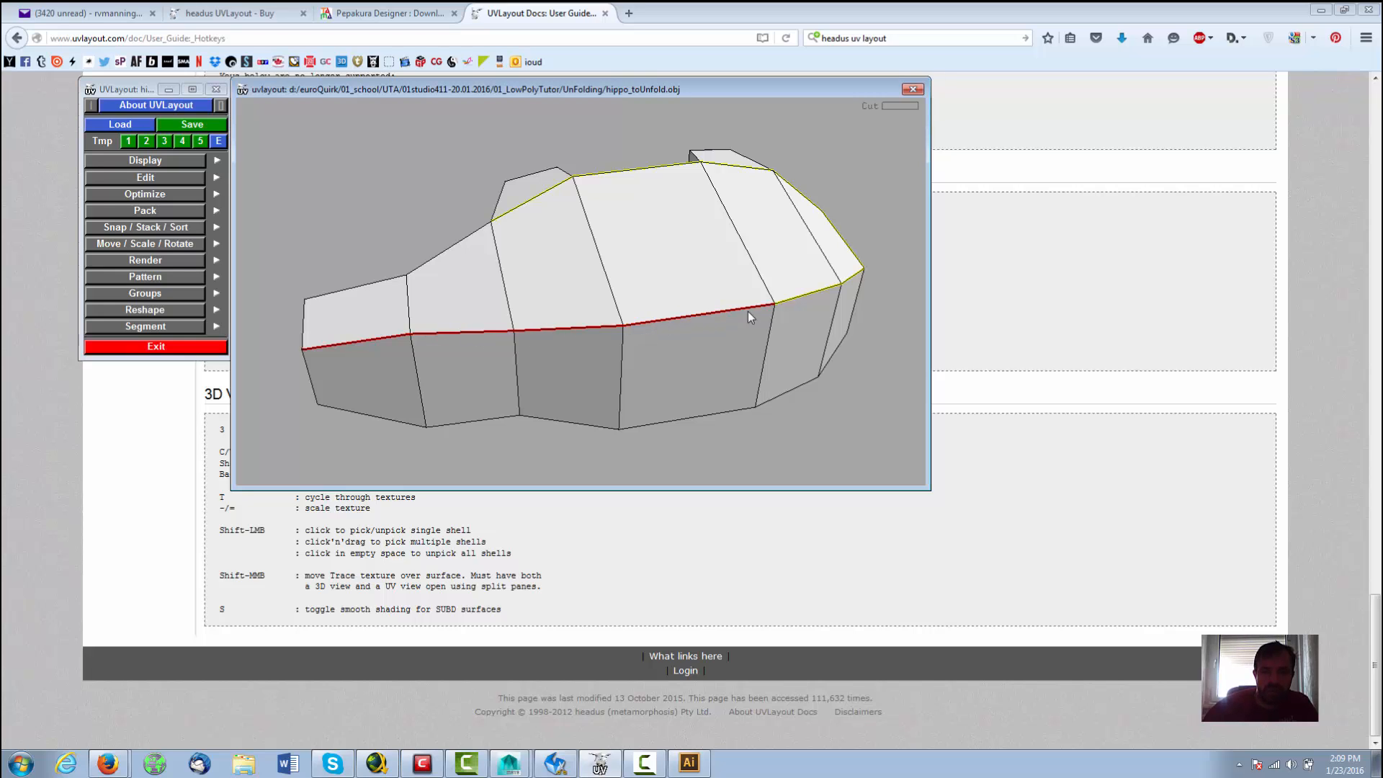
# Step: Continue the flank seam around the rump and along the rear edge of the hind leg's outer face
pyautogui.moveTo(816, 292); pyautogui.dragTo(648, 382)
pyautogui.press('c')
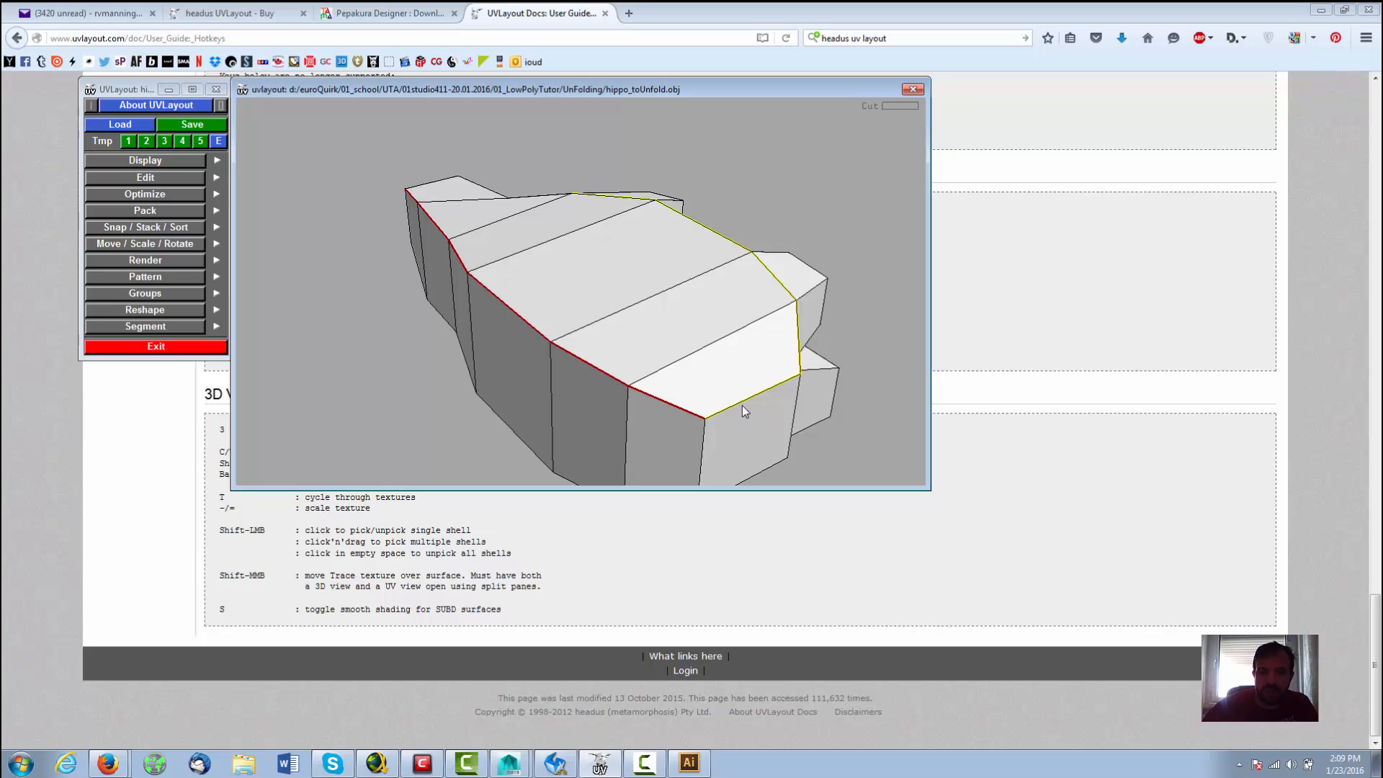
pyautogui.press('c')
pyautogui.moveTo(818, 327); pyautogui.dragTo(636, 383)
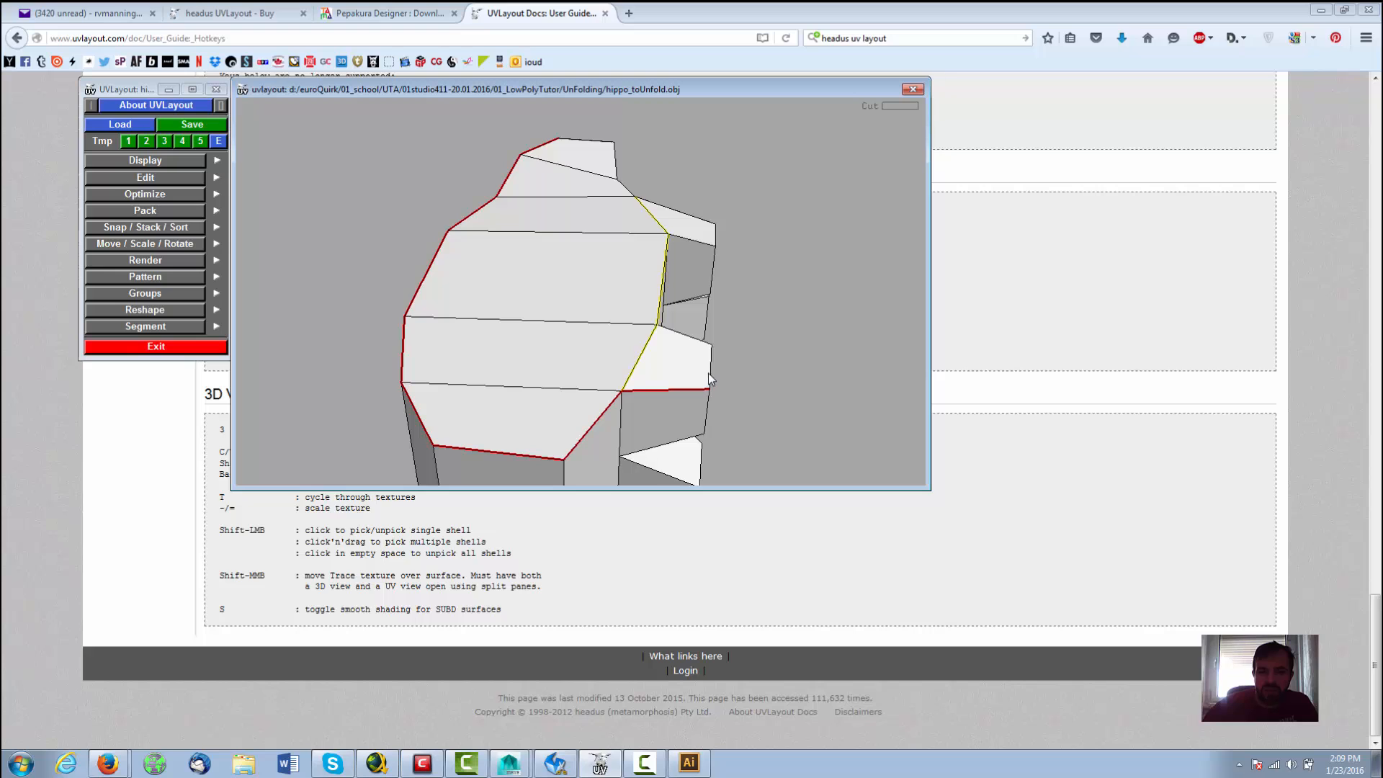
# Step: Extend the flank seam around the outer faces of the hind and front legs, along the belly edge and on to the snout
pyautogui.moveTo(758, 344); pyautogui.dragTo(595, 355)
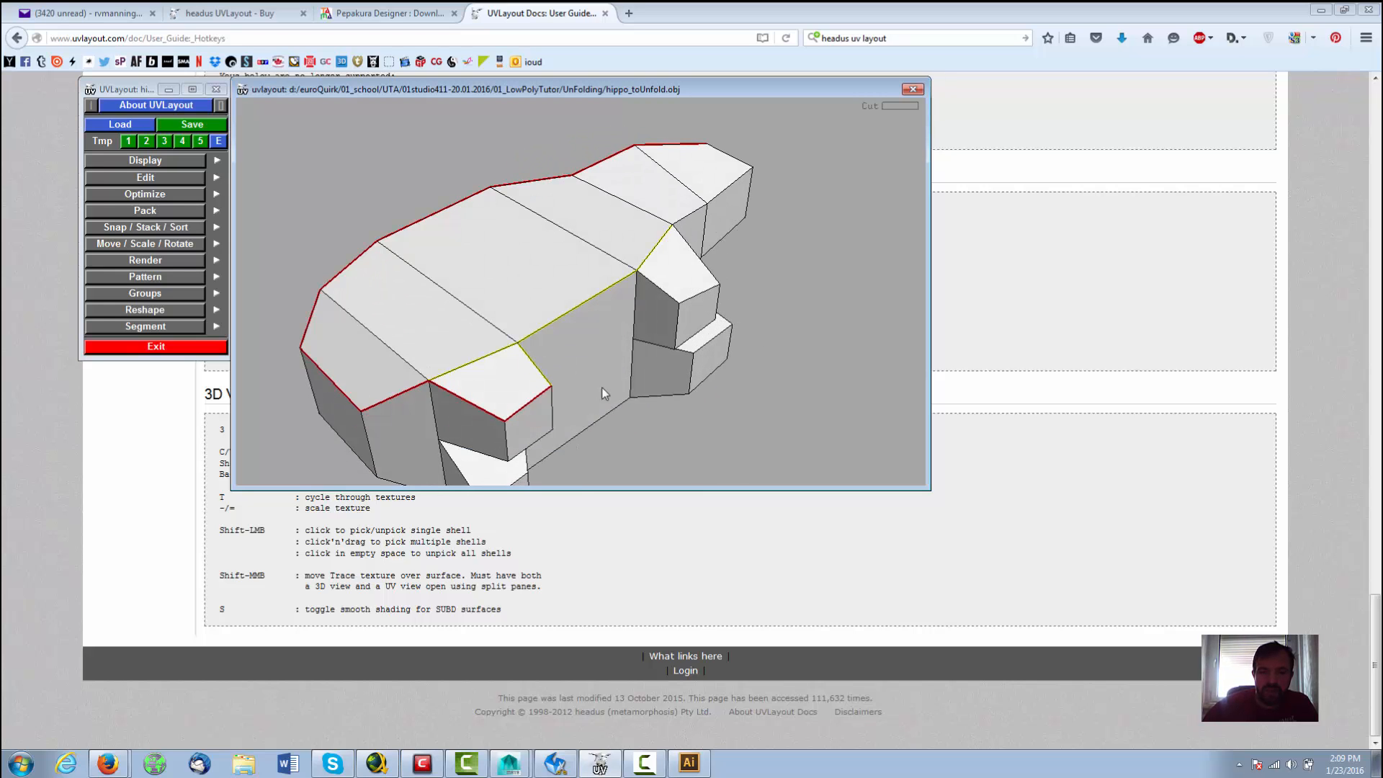
pyautogui.moveTo(602, 386); pyautogui.dragTo(670, 425)
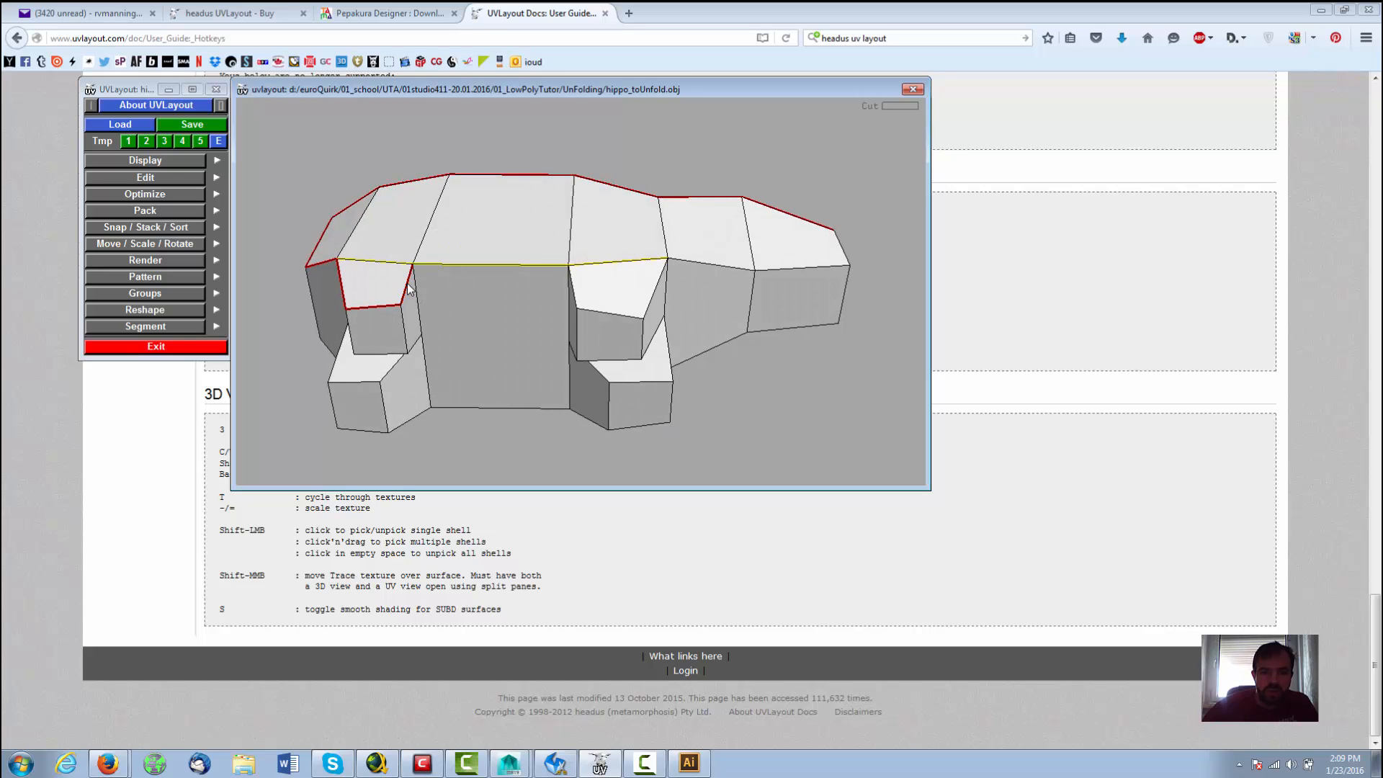
pyautogui.press('c')
pyautogui.press('c')
pyautogui.press('c')
pyautogui.press('c')
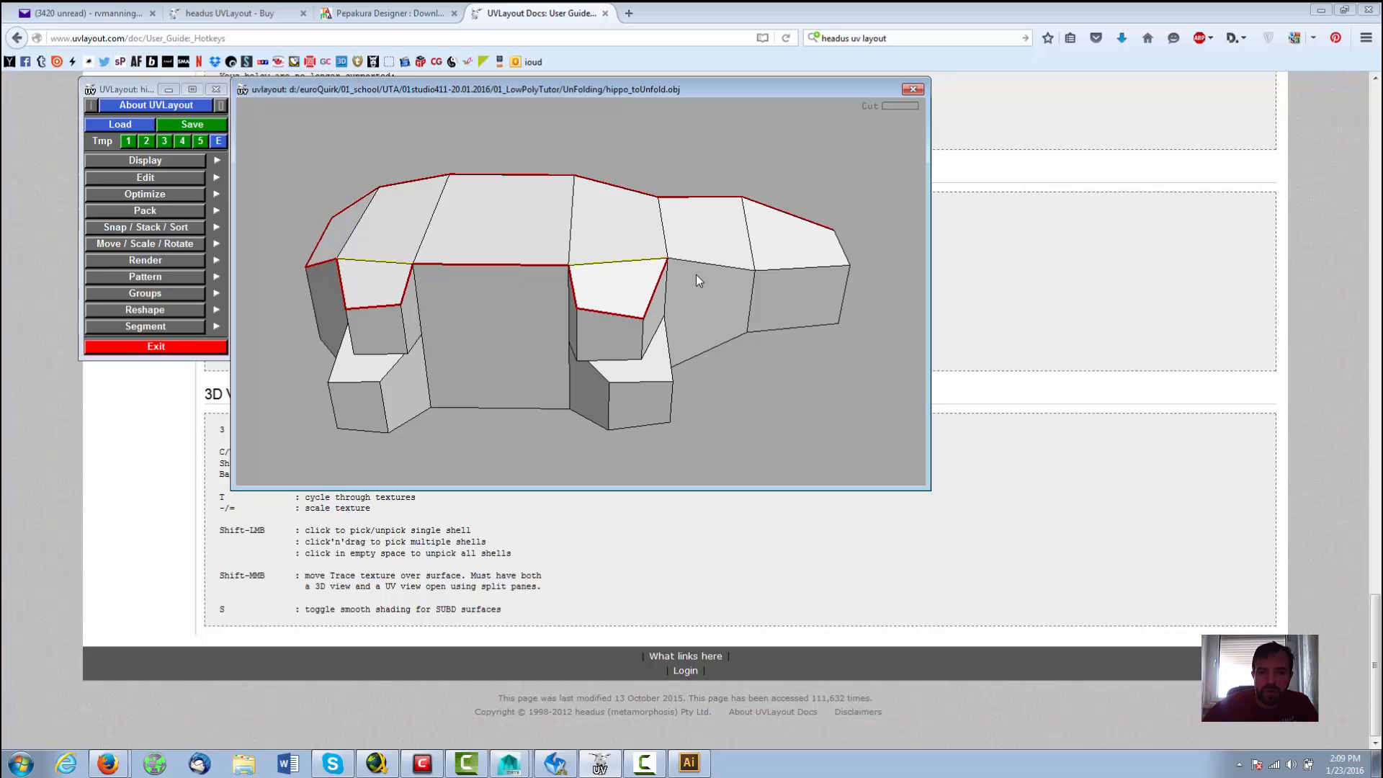
pyautogui.press('c')
pyautogui.moveTo(831, 288); pyautogui.dragTo(747, 263)
# Step: Cut the front leg's foot corner, the underside head edge of the opposite flank and that side's front leg outline
pyautogui.moveTo(845, 419); pyautogui.dragTo(486, 323)
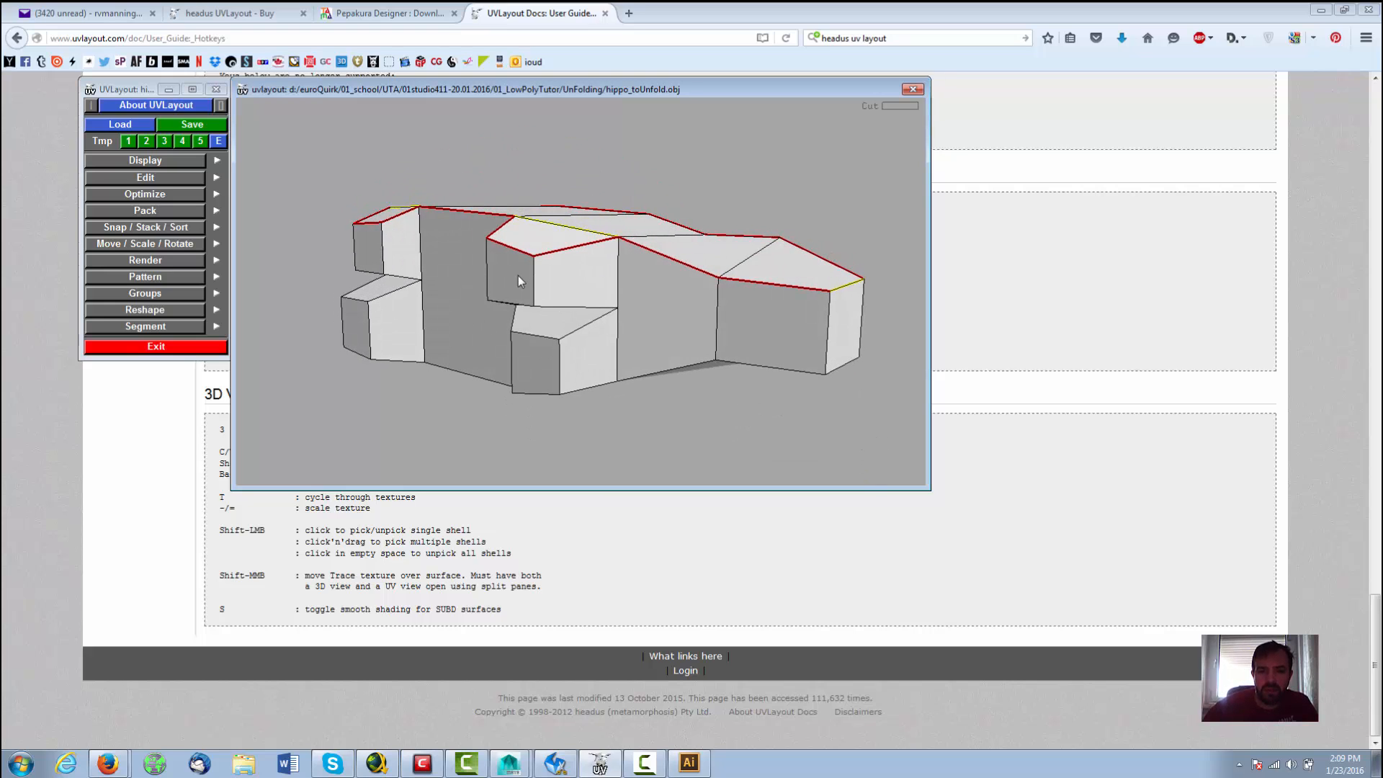
pyautogui.press('c')
pyautogui.press('c')
pyautogui.press('c')
pyautogui.press('c')
pyautogui.moveTo(815, 391); pyautogui.dragTo(640, 277)
pyautogui.press('c')
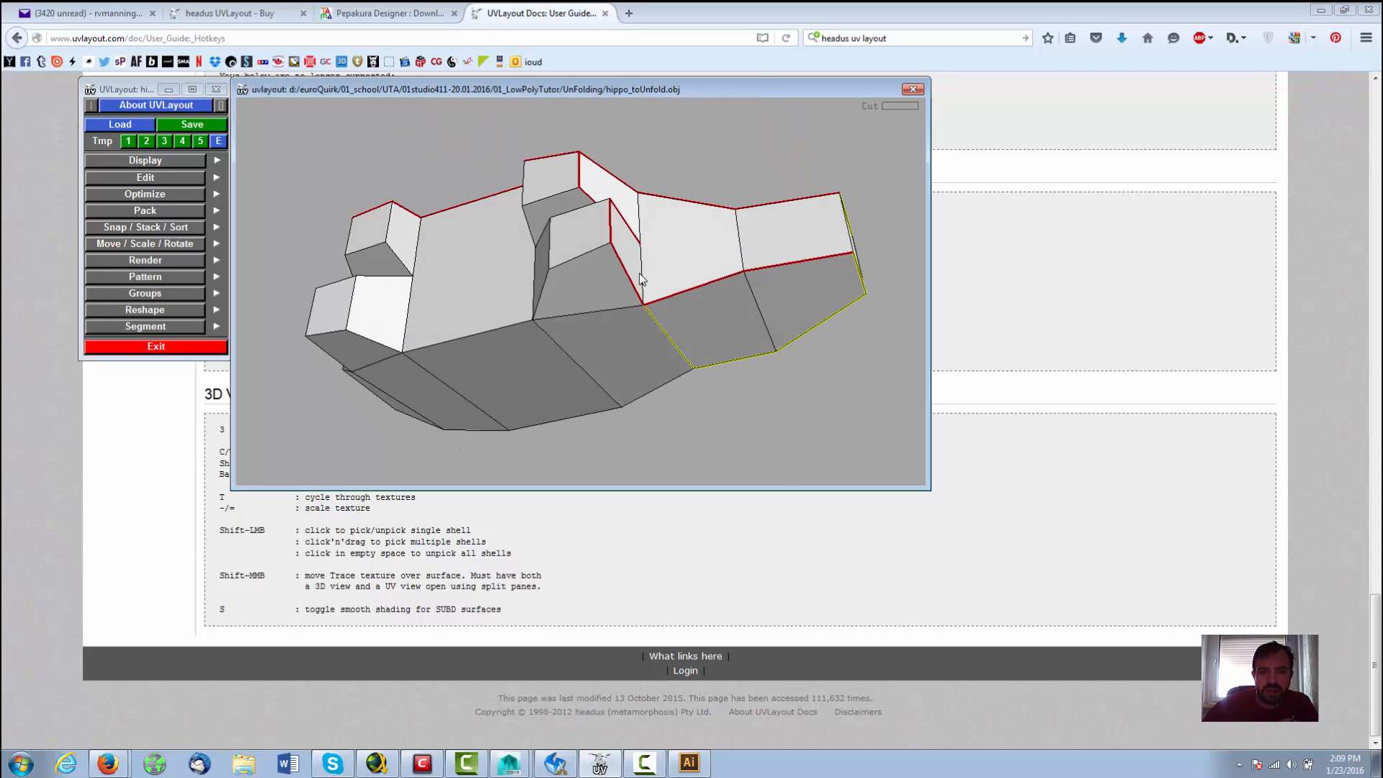
pyautogui.press('c')
pyautogui.press('c')
# Step: Cut the opposite flank's belly edge, the outline of its hind leg's outer face and the adjoining rear underside edge
pyautogui.moveTo(654, 469); pyautogui.dragTo(550, 228)
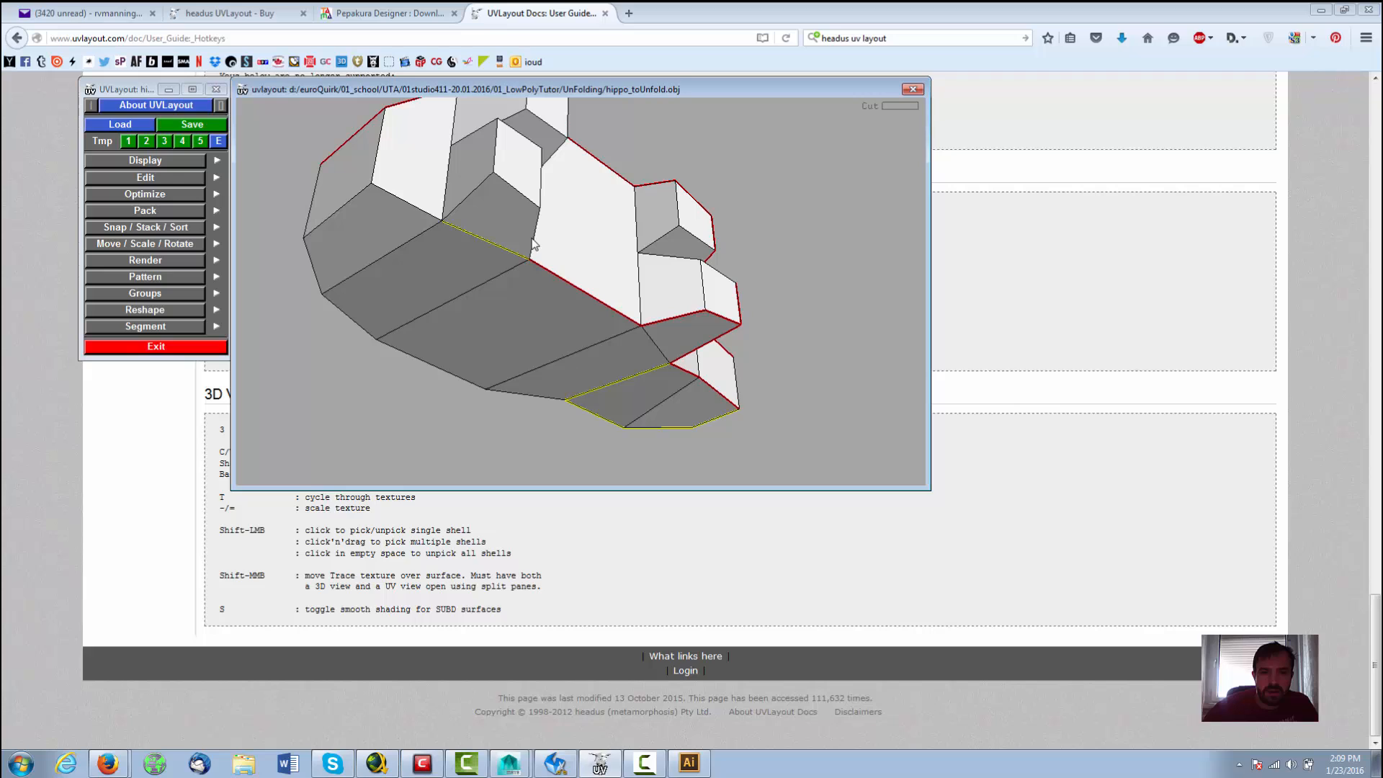
pyautogui.press('c')
pyautogui.press('c')
pyautogui.moveTo(275, 192); pyautogui.dragTo(281, 225)
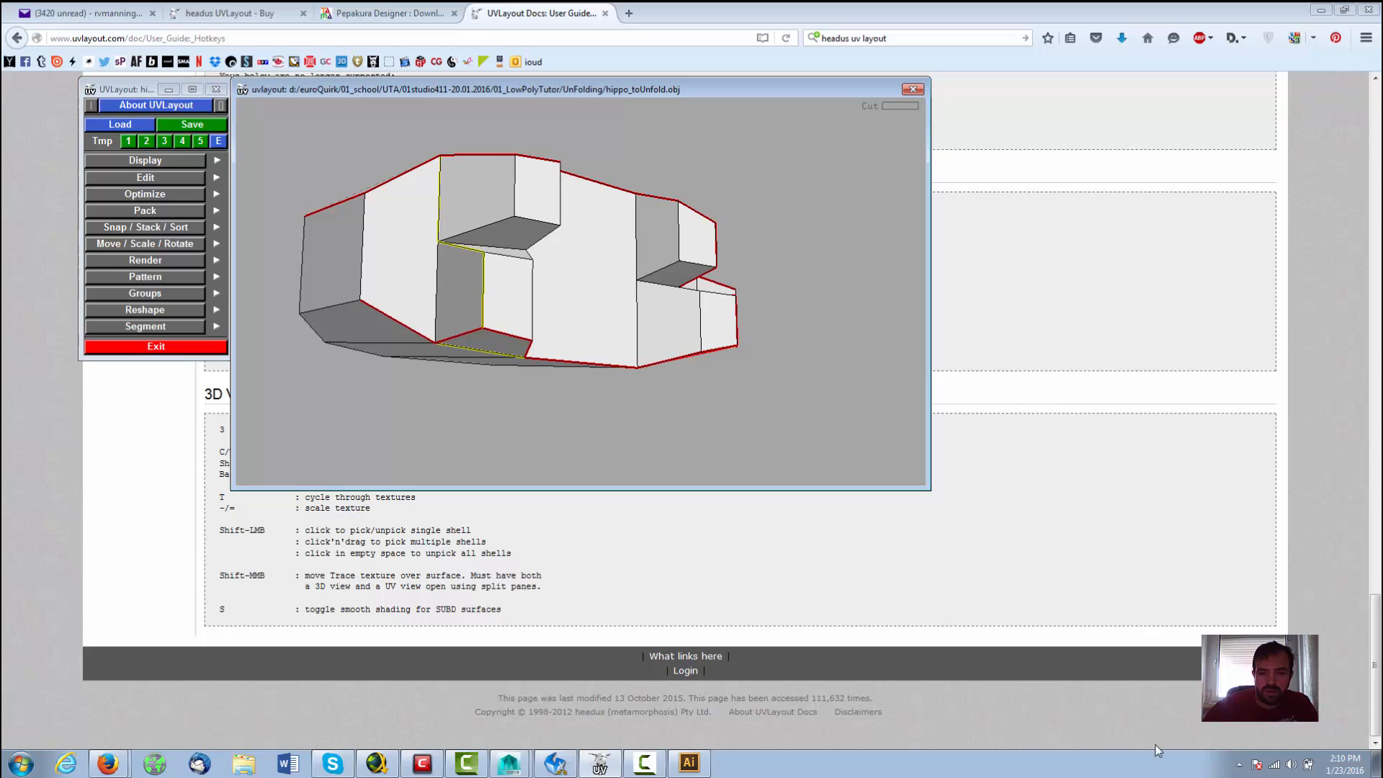
pyautogui.click(645, 762)
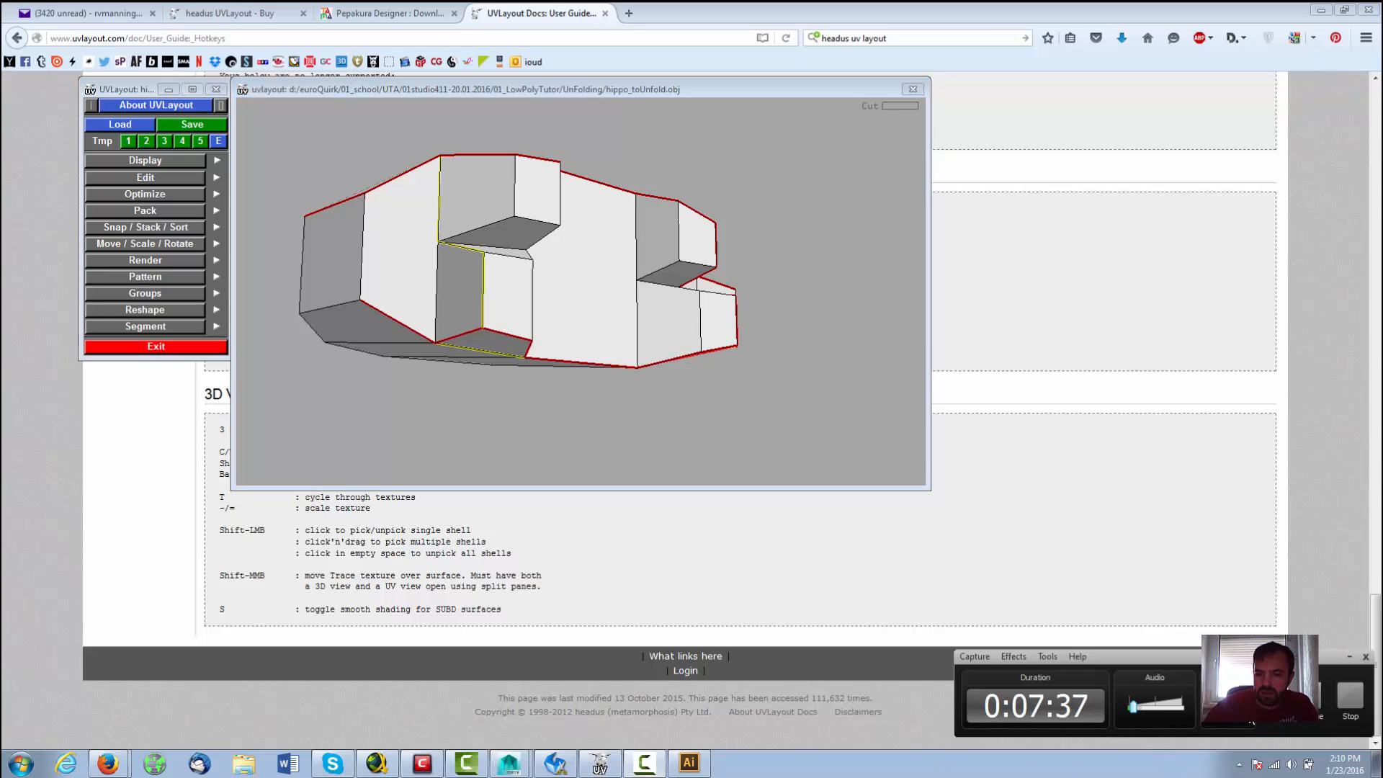
pyautogui.click(1325, 719)
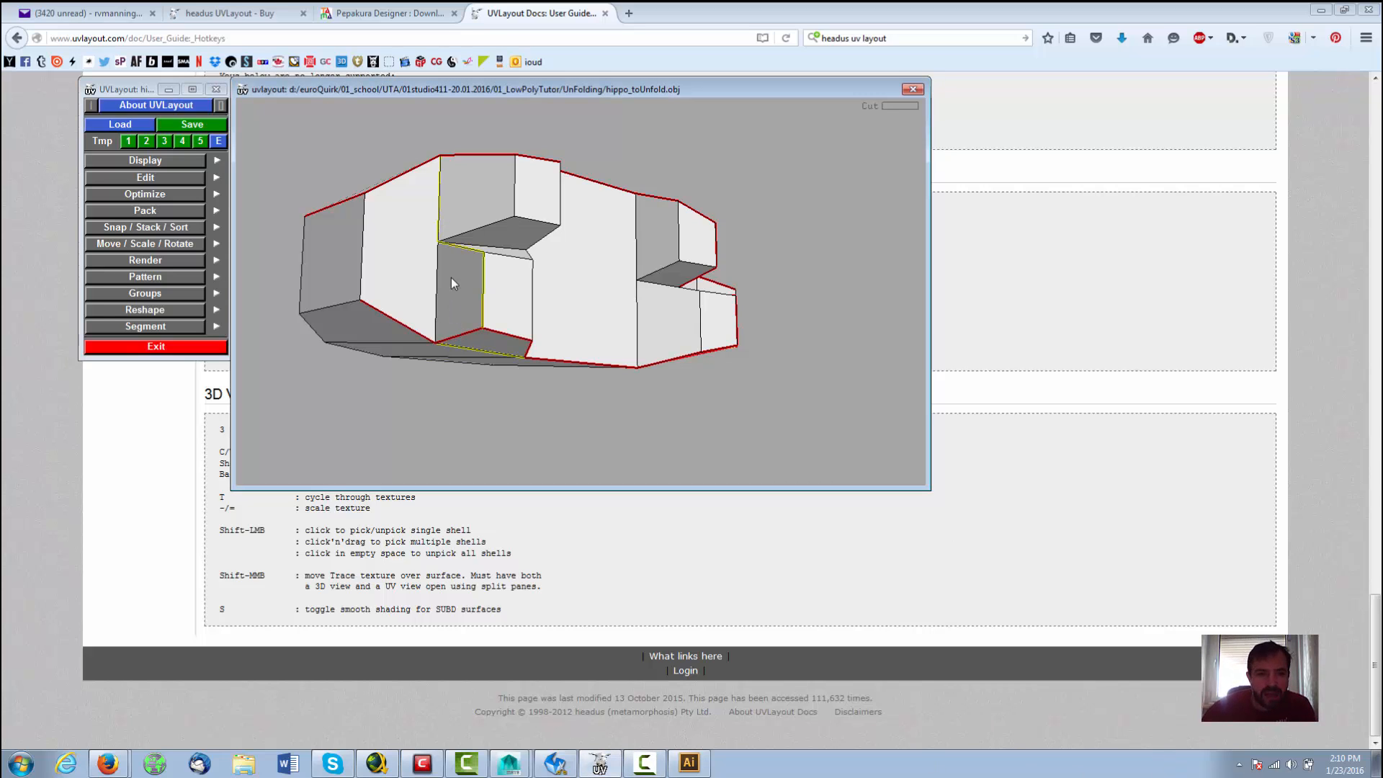
# Step: Untag the unwanted yellow suggested seams around the hind legs, across the back and flank, and along the head edge
pyautogui.press('w')
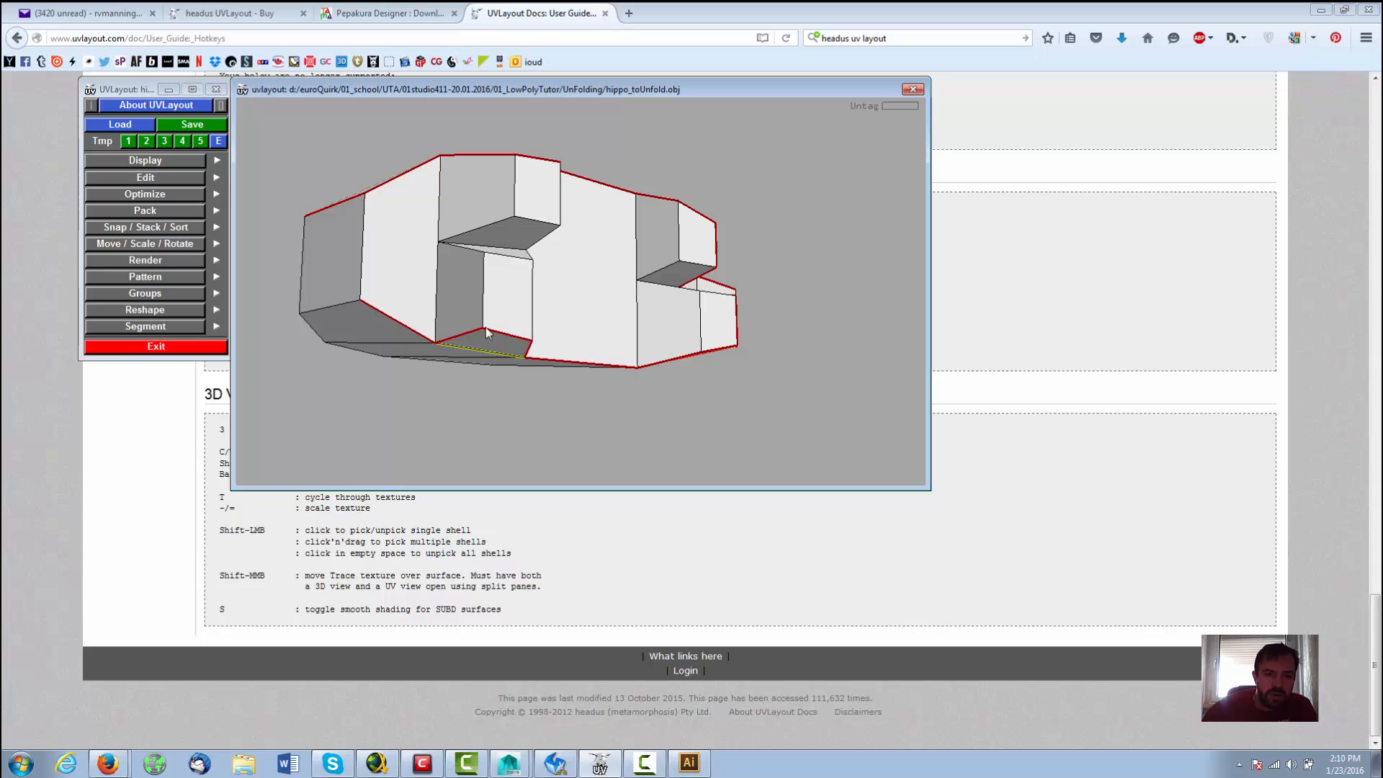
pyautogui.press('w')
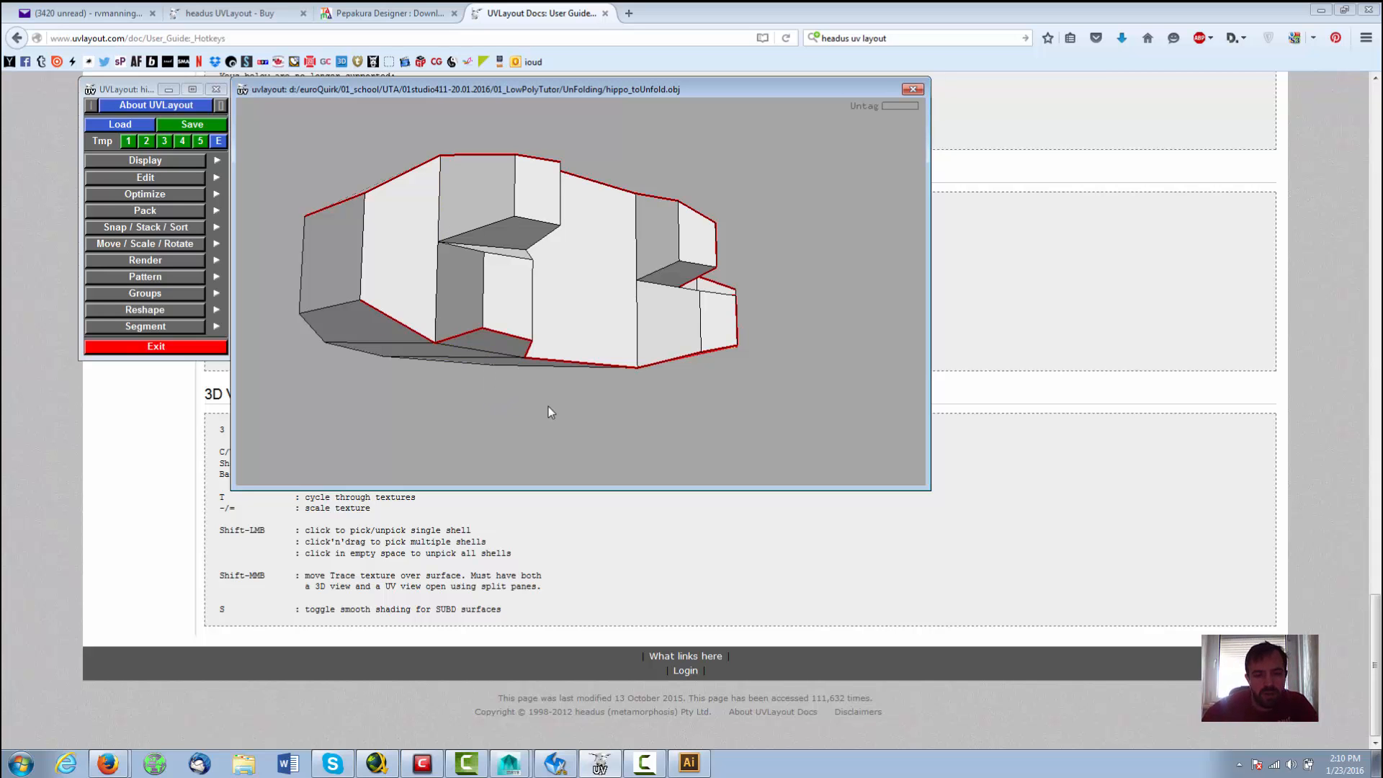
pyautogui.moveTo(548, 407); pyautogui.dragTo(280, 392)
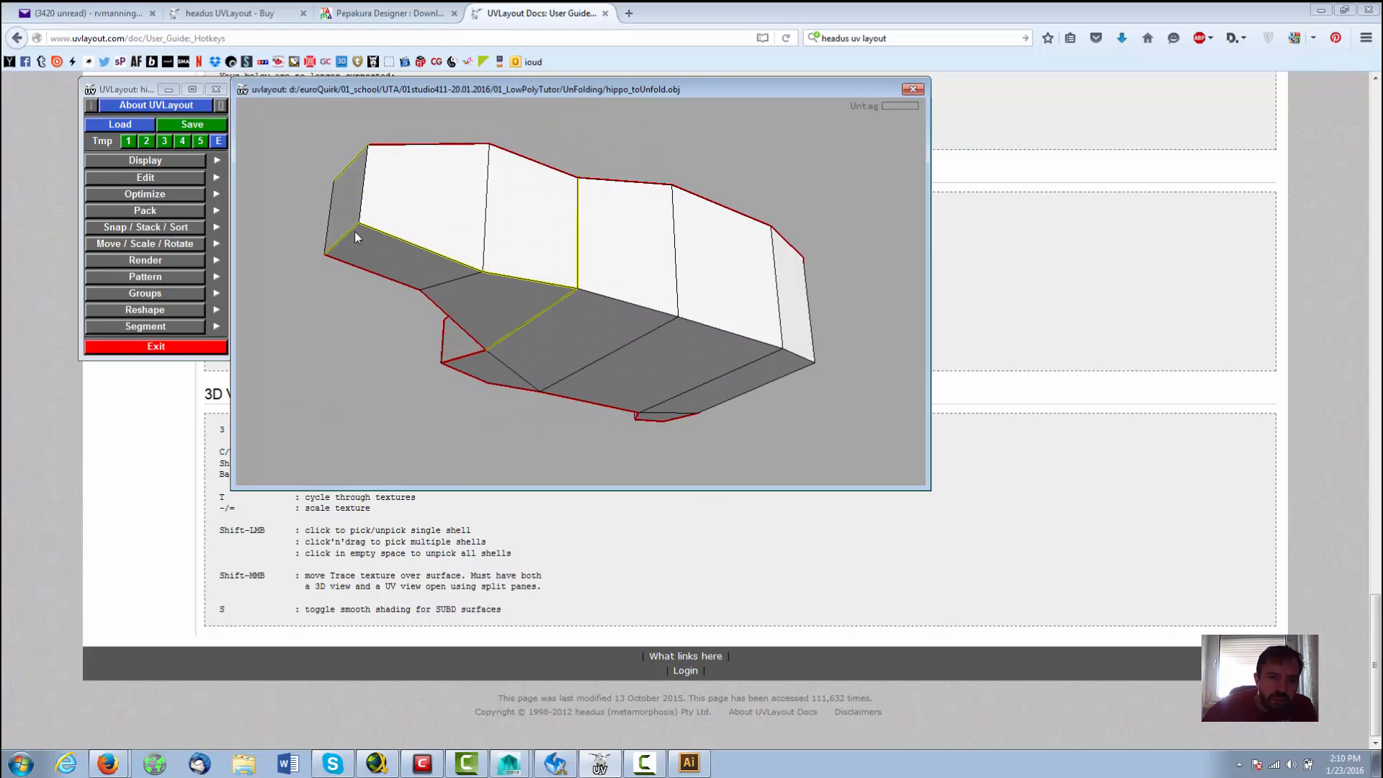
pyautogui.press('w')
pyautogui.press('w')
pyautogui.press('w')
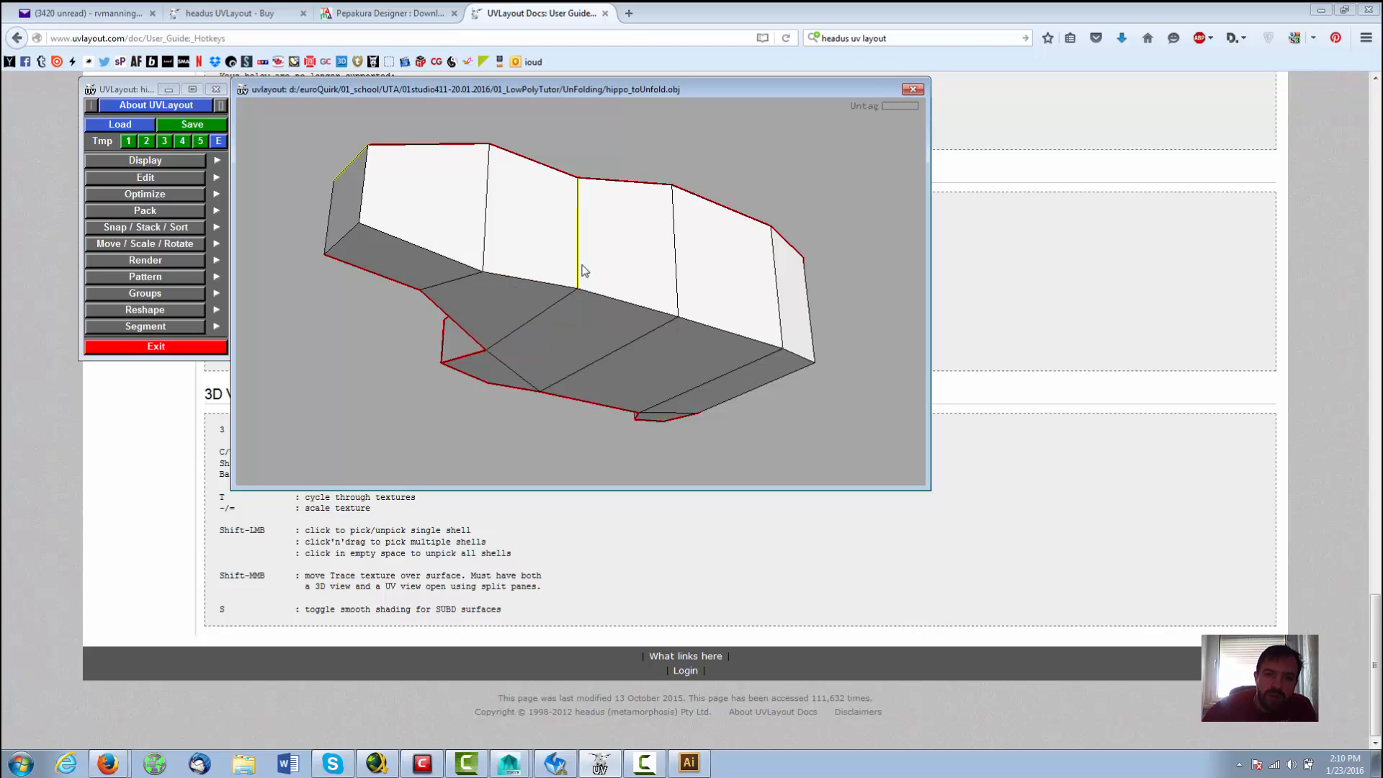
pyautogui.press('w')
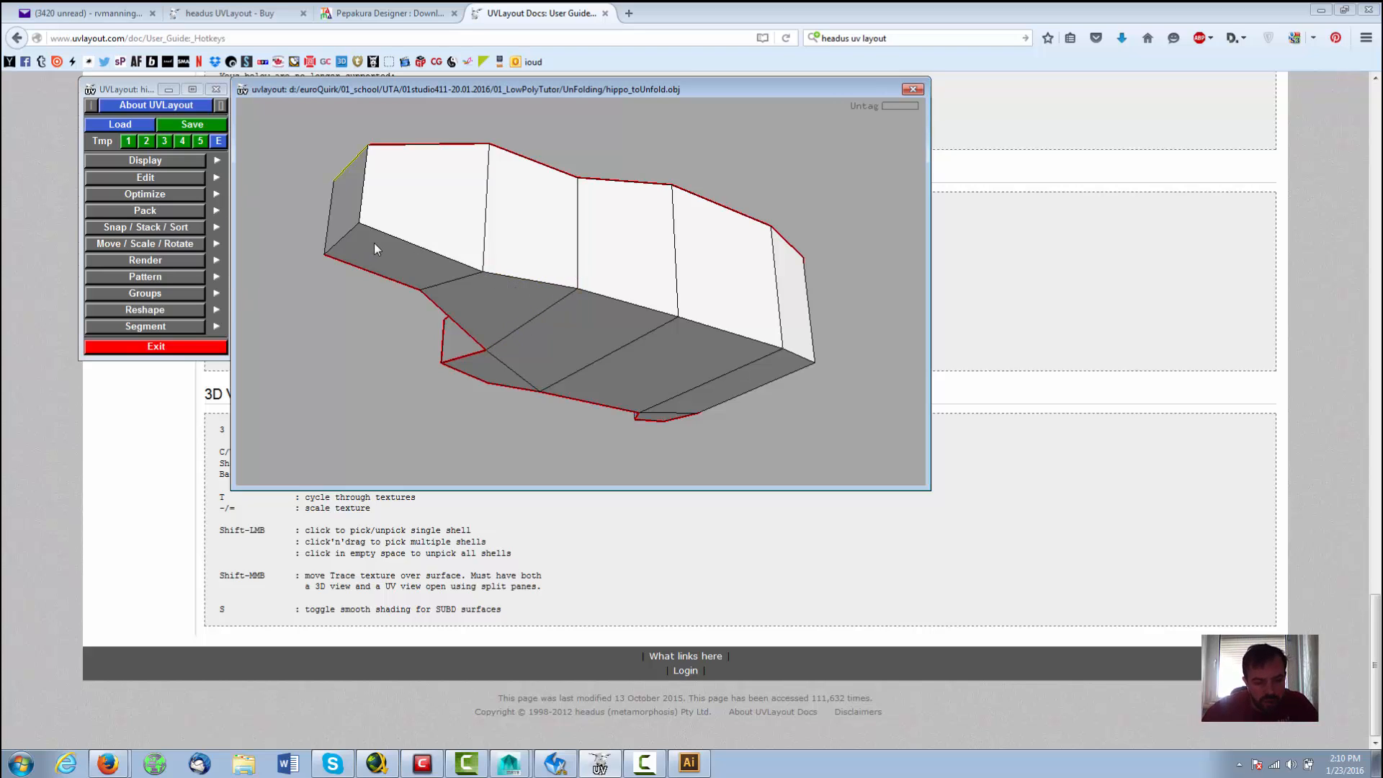
# Step: Cut the edge between the back and the opposite flank from the snout to the rump, closing the seam around the rump
pyautogui.press('c')
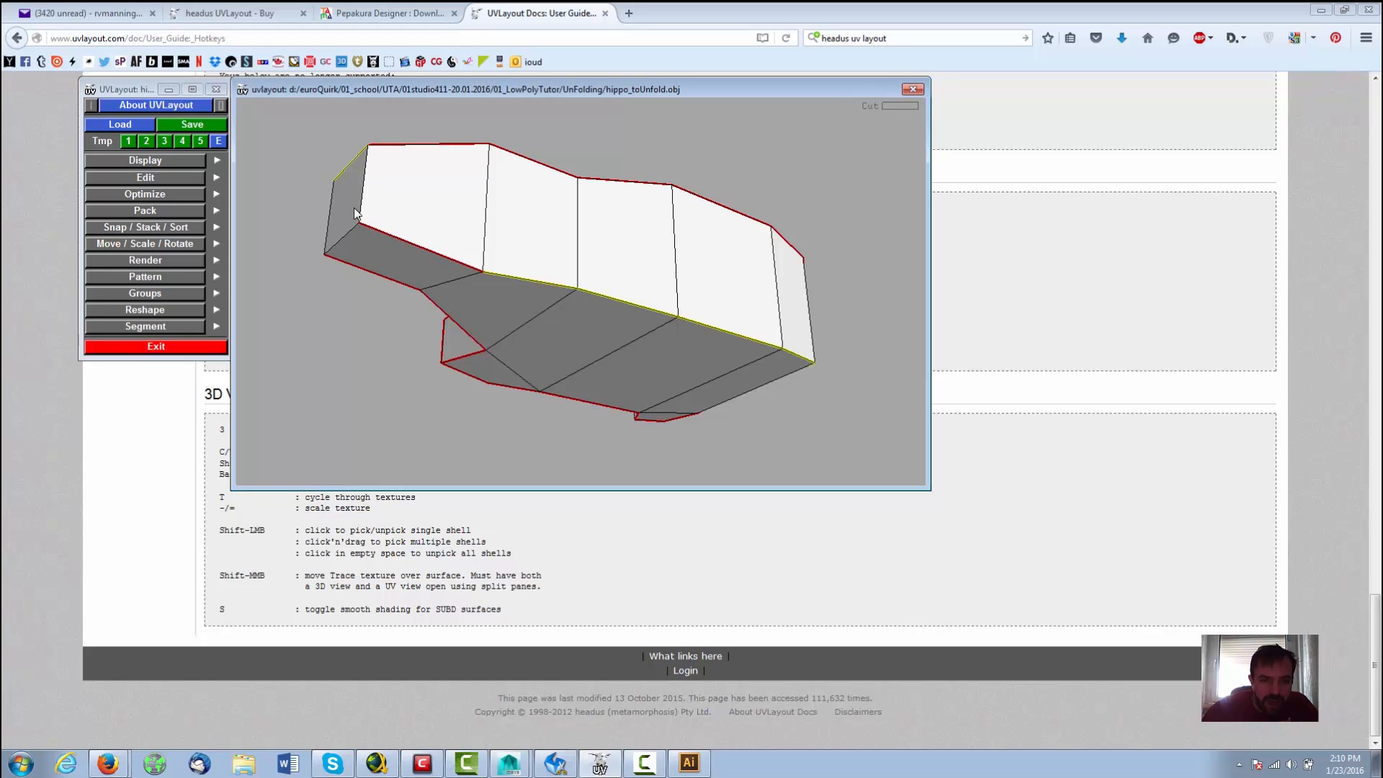
pyautogui.press('c')
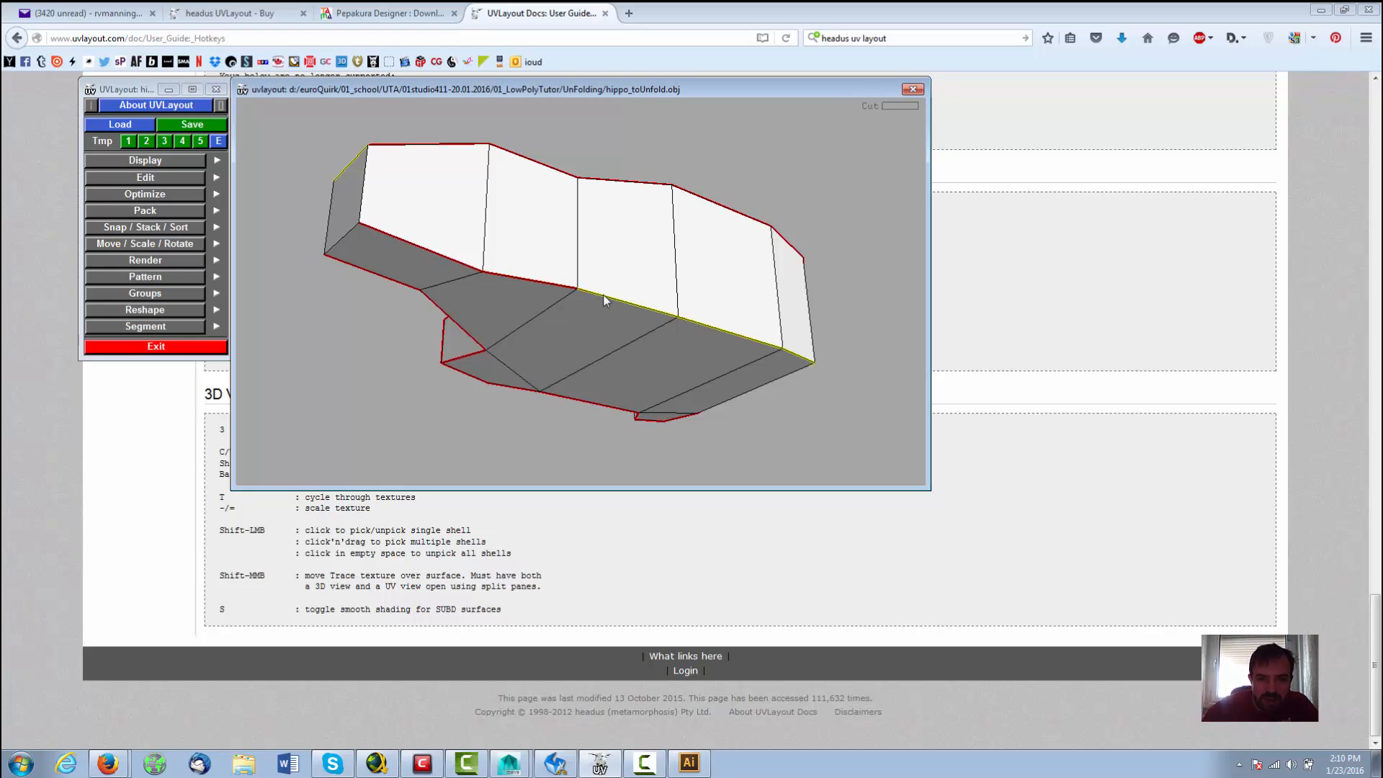
pyautogui.moveTo(793, 400); pyautogui.dragTo(671, 418)
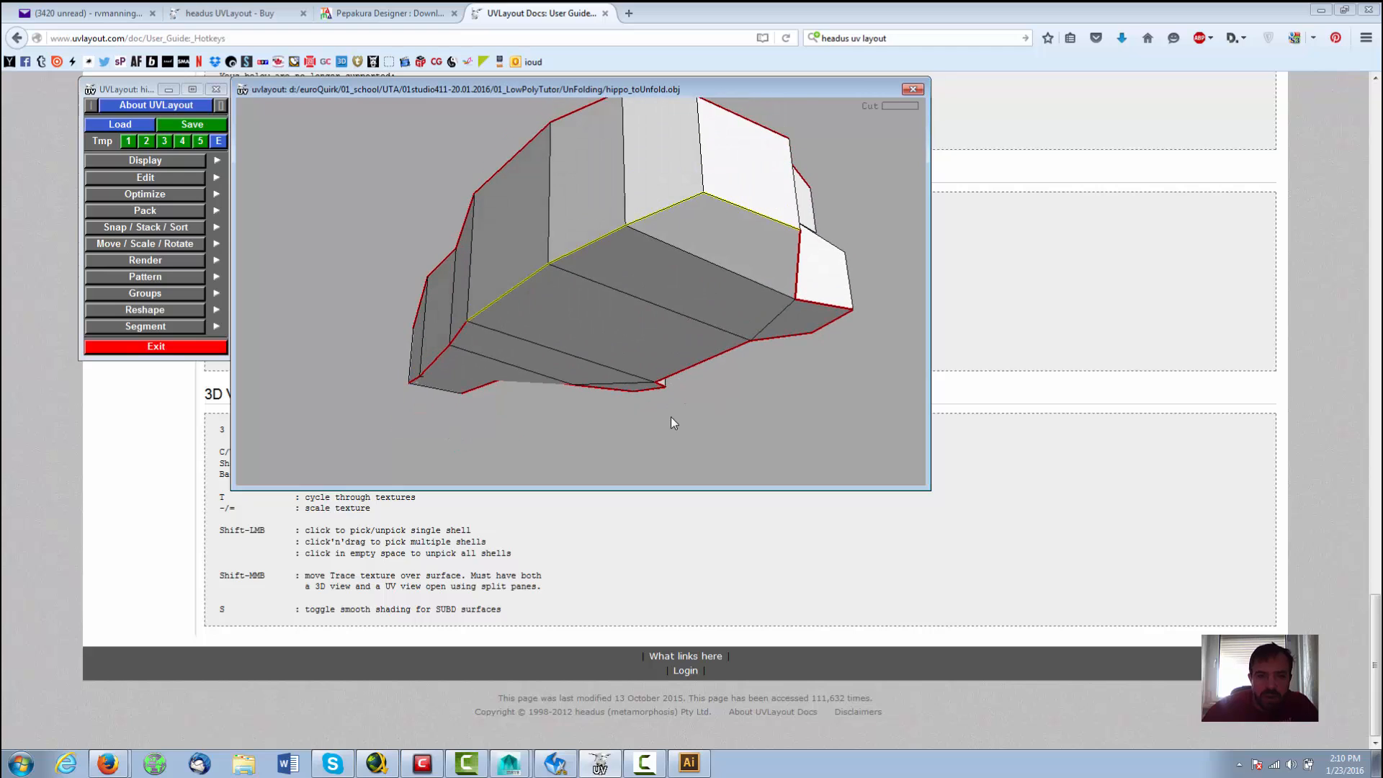
pyautogui.press('c')
pyautogui.press('c')
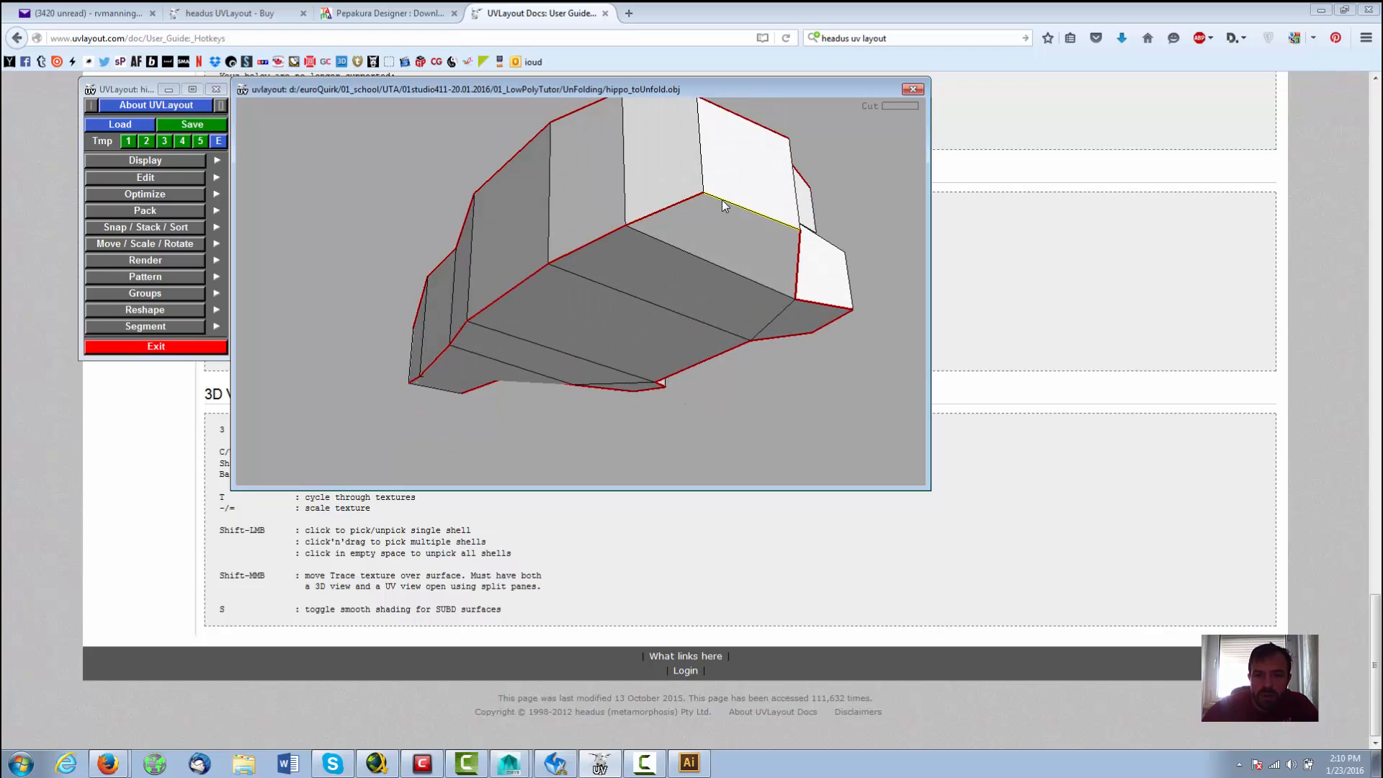
pyautogui.press('c')
# Step: Cut the boundary edges of the inner faces between the two hind legs
pyautogui.moveTo(836, 336); pyautogui.dragTo(422, 321)
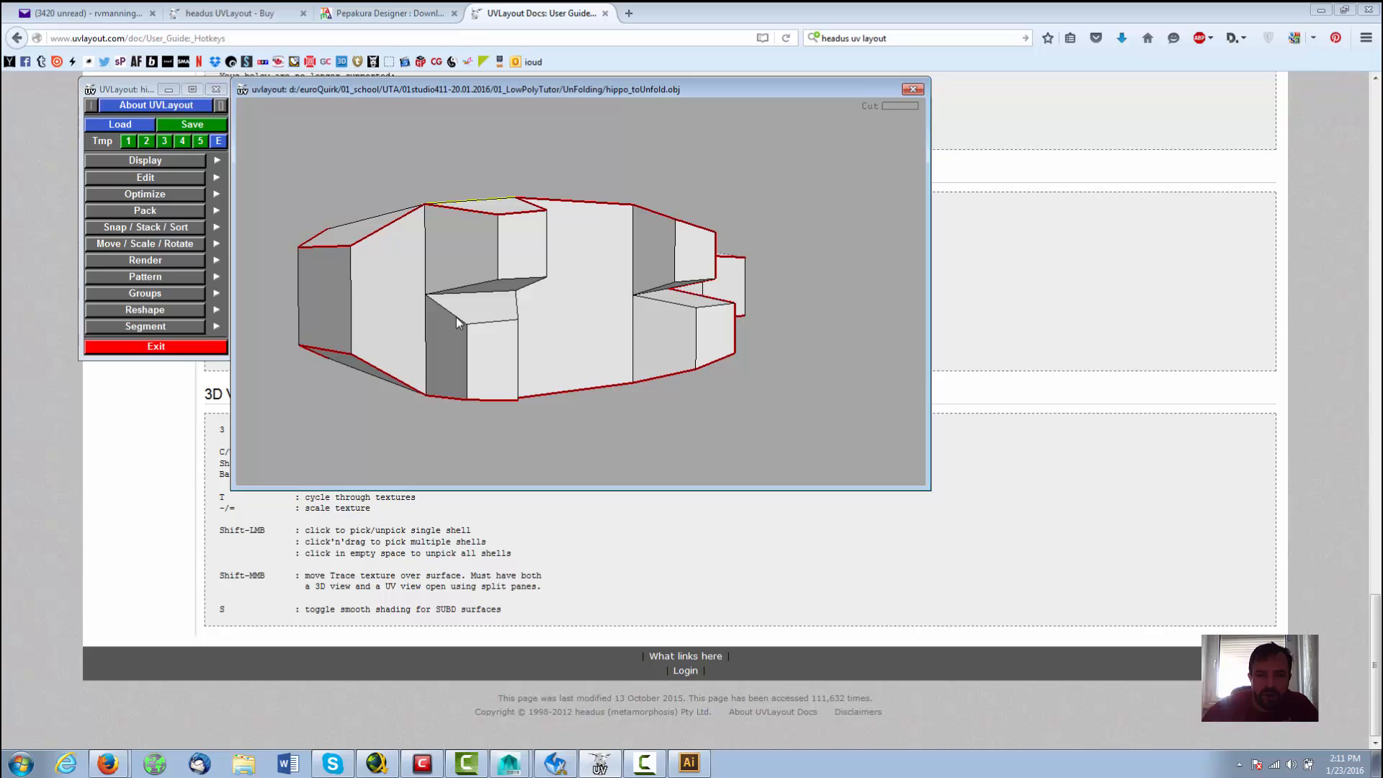
pyautogui.press('c')
pyautogui.press('c')
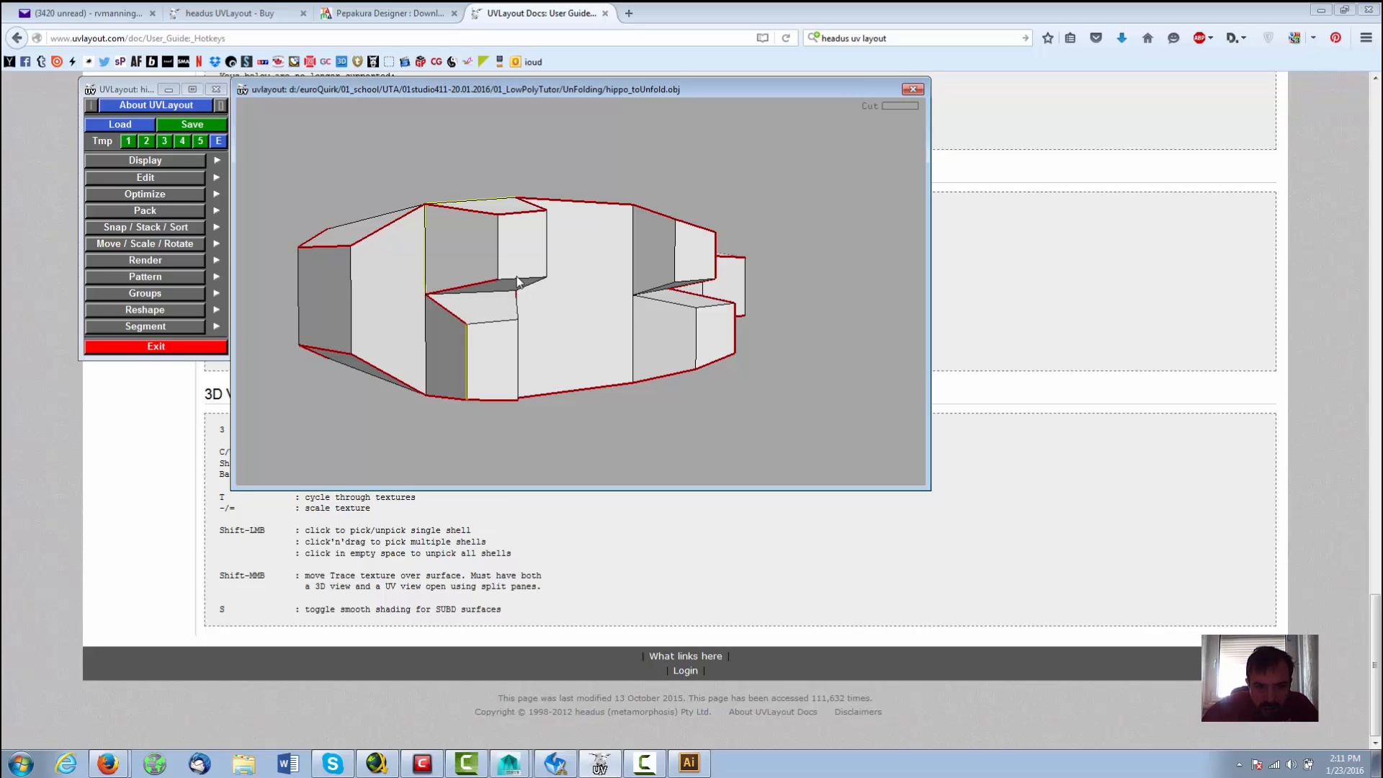
pyautogui.press('c')
pyautogui.press('c')
# Step: Cut the boundary edges of the inner faces between the two front legs
pyautogui.moveTo(719, 475); pyautogui.dragTo(598, 353)
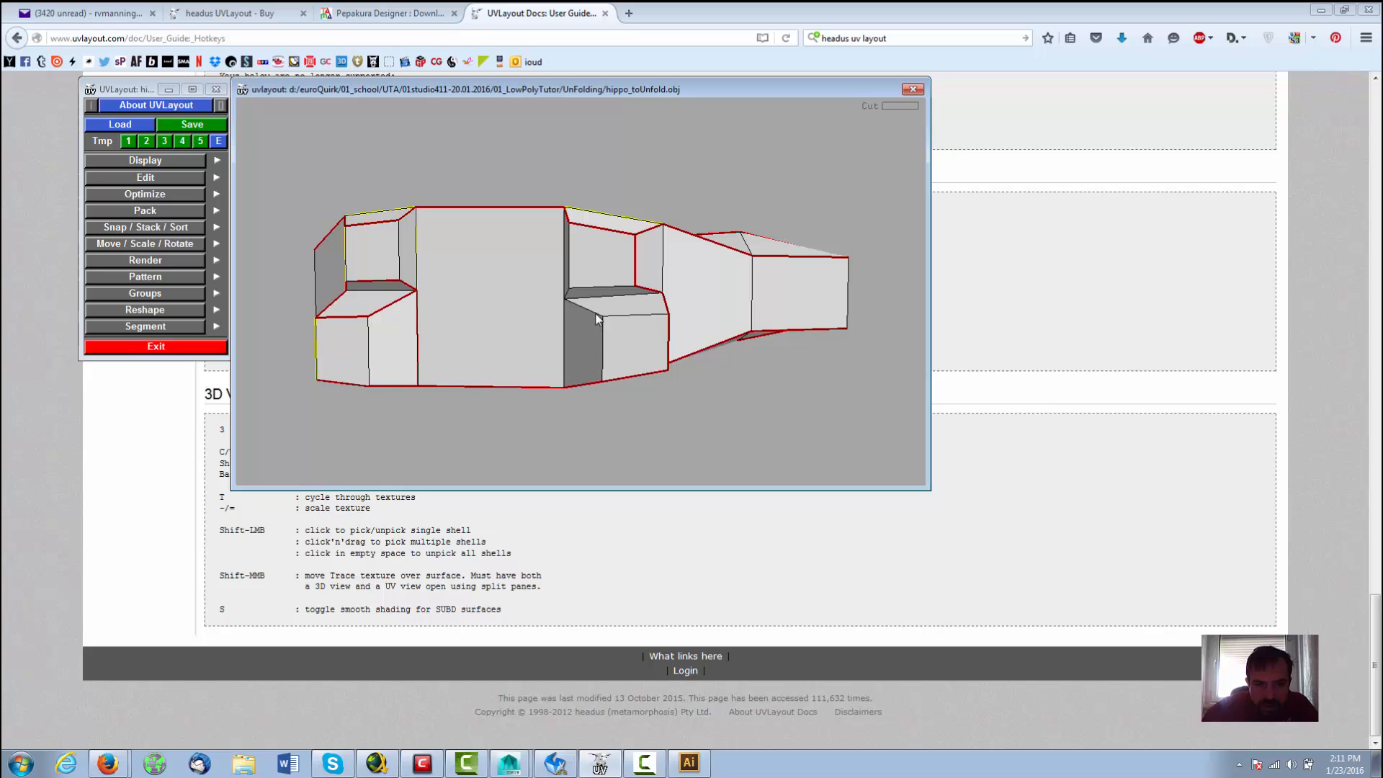
pyautogui.press('c')
pyautogui.press('c')
# Step: Untag the yellow suggested seams where the outer faces of the hind and front legs meet the flank
pyautogui.moveTo(711, 399); pyautogui.dragTo(704, 468)
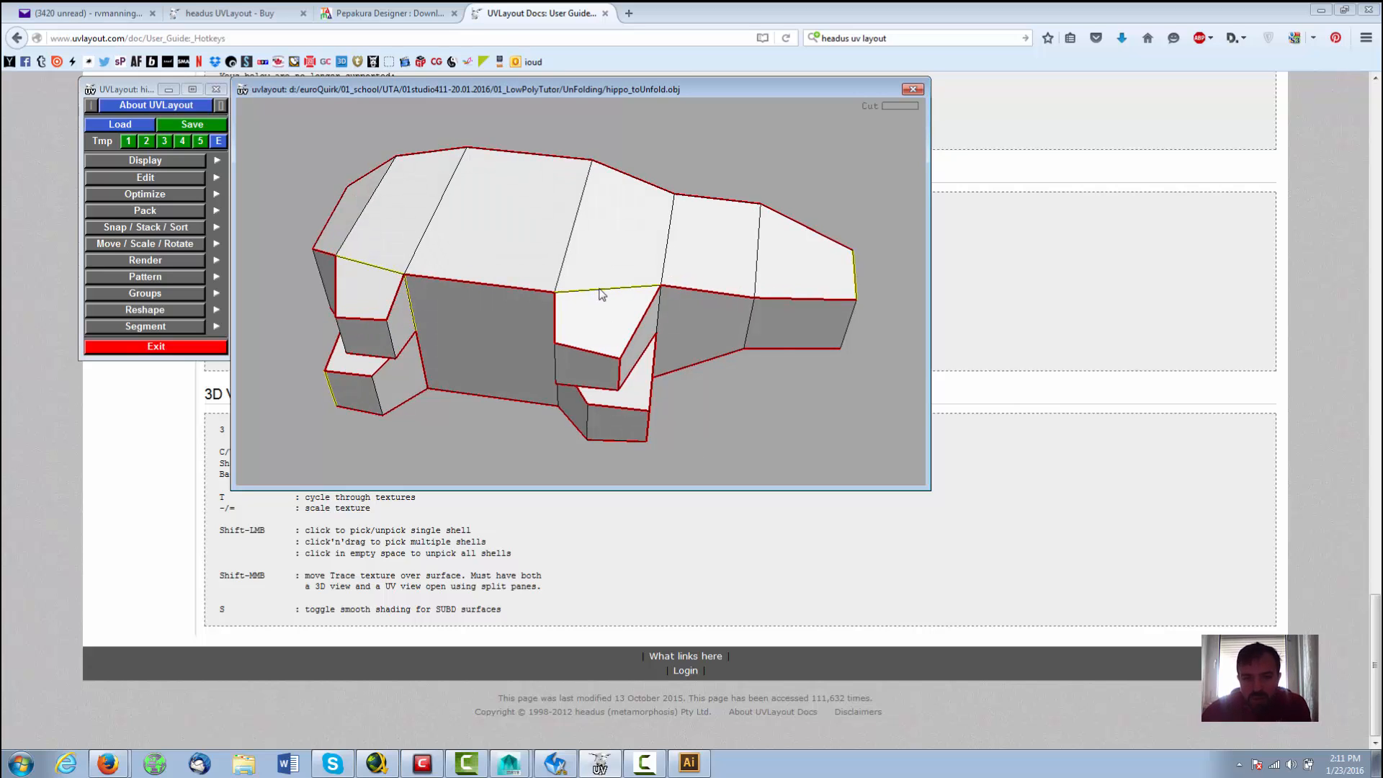
pyautogui.press('w')
pyautogui.press('w')
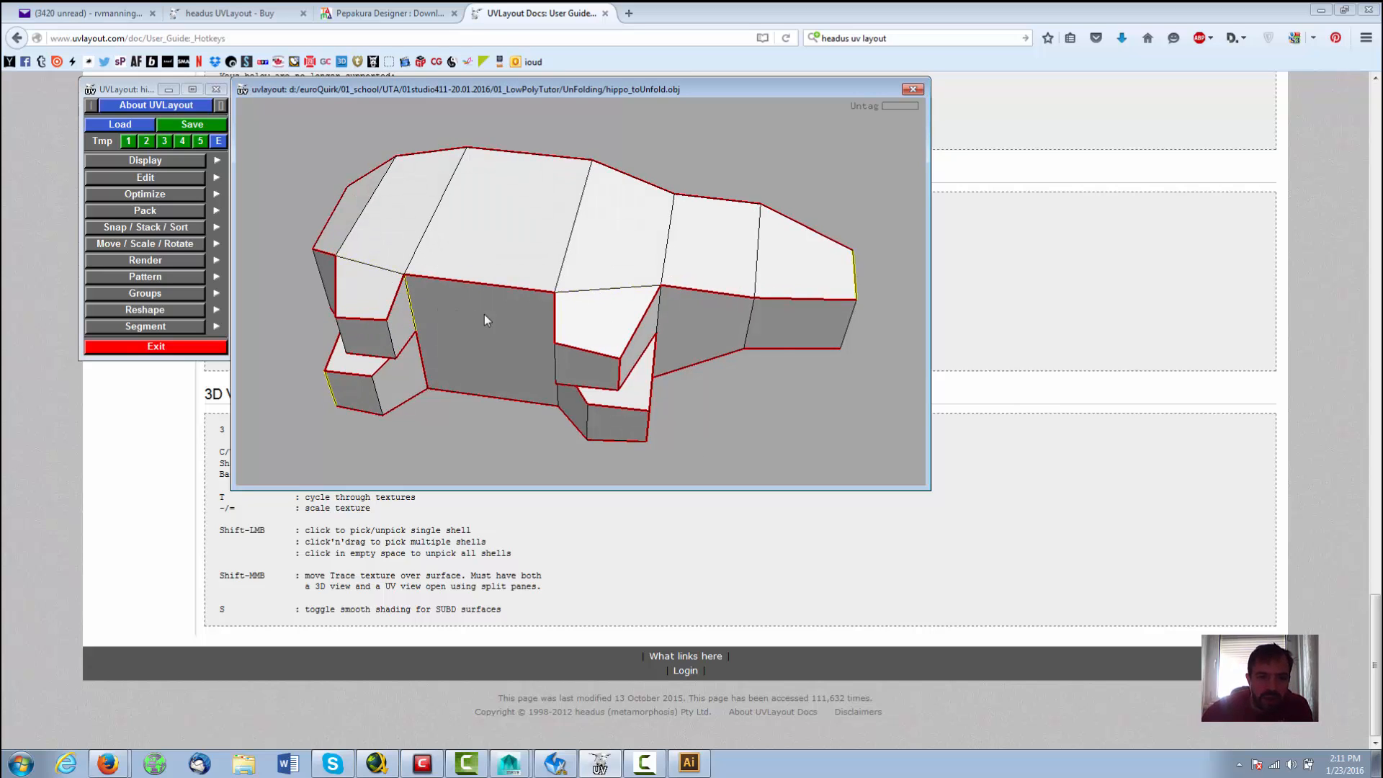
# Step: Cut the snout's two flank-side edges and the remaining front foot corner edge
pyautogui.moveTo(831, 348); pyautogui.dragTo(795, 322)
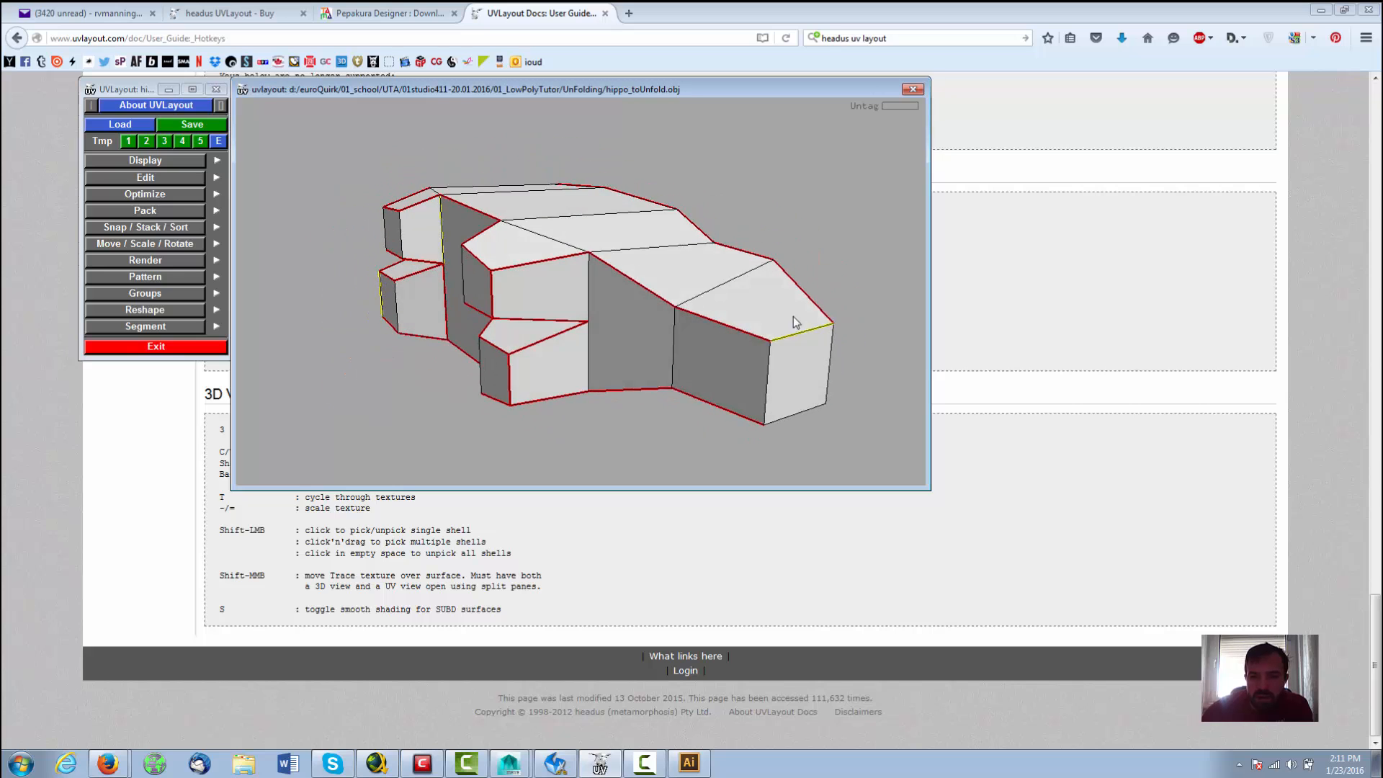
pyautogui.moveTo(381, 374); pyautogui.dragTo(585, 287)
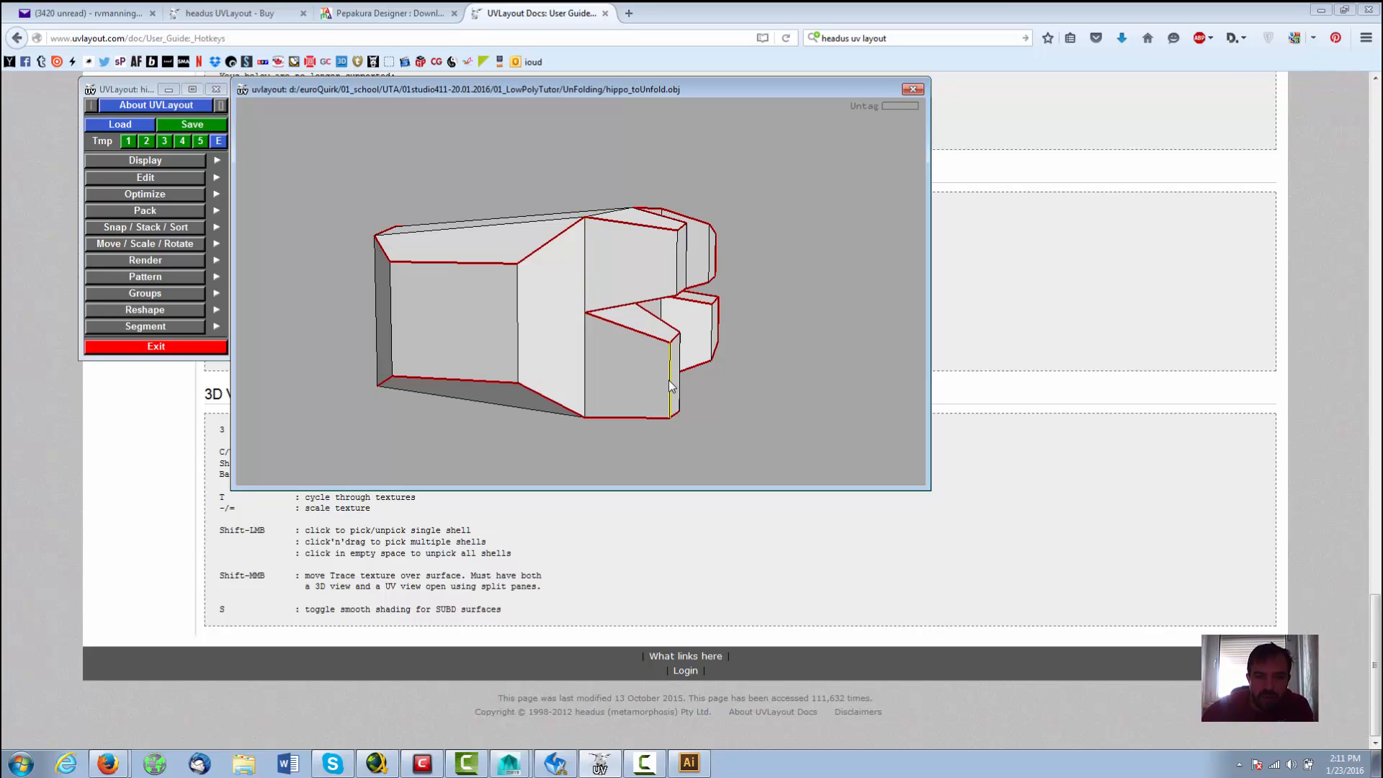
pyautogui.moveTo(726, 403); pyautogui.dragTo(414, 337)
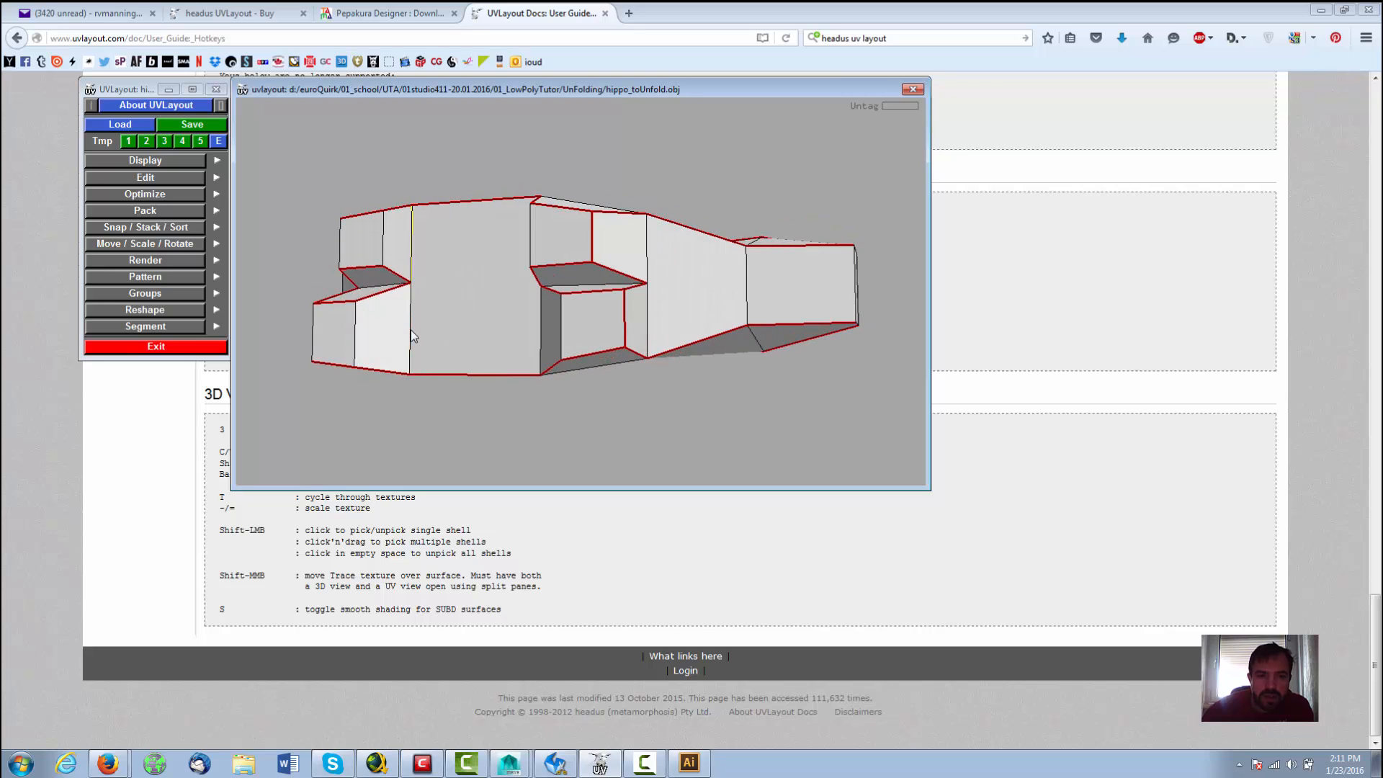
# Step: Detach the inner faces of the front and hind legs from the body along the cut seams
pyautogui.moveTo(562, 417); pyautogui.dragTo(581, 491)
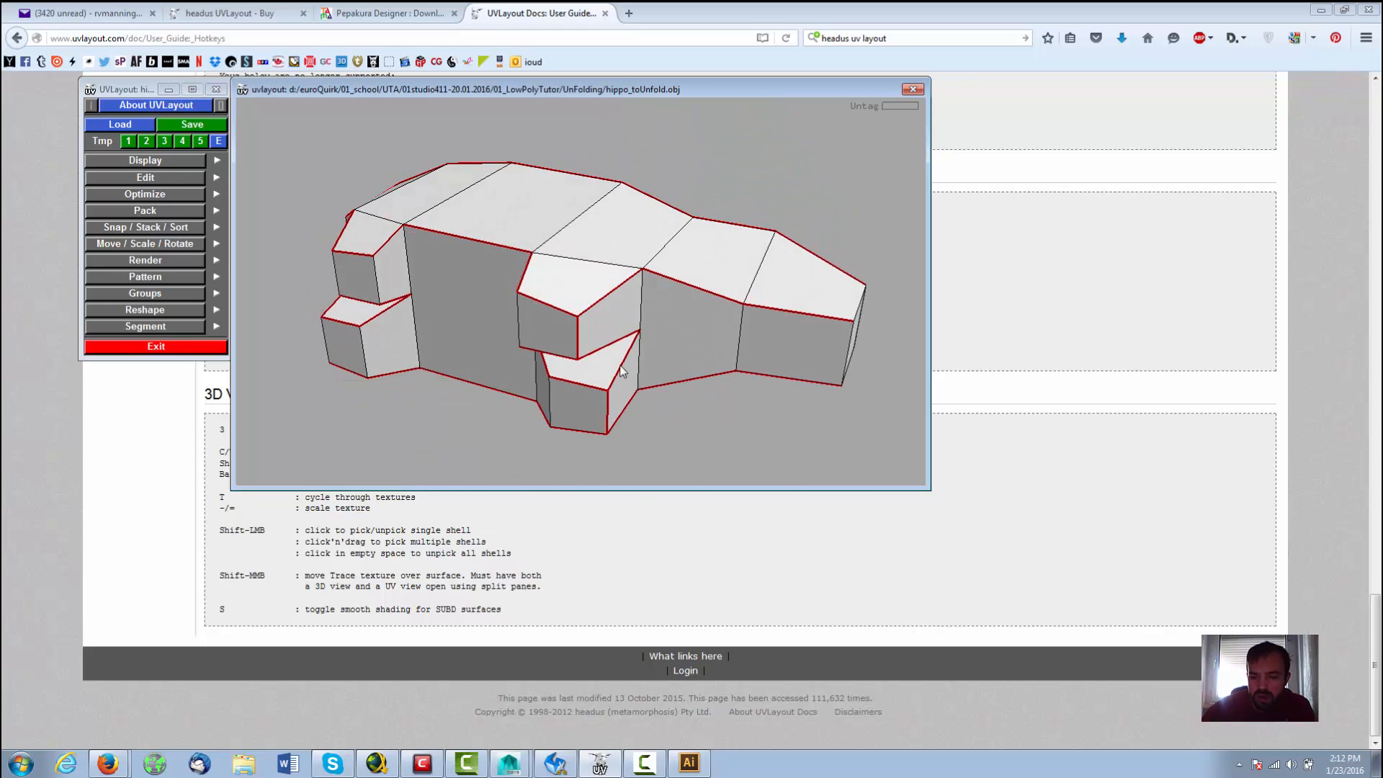
pyautogui.press('Return')
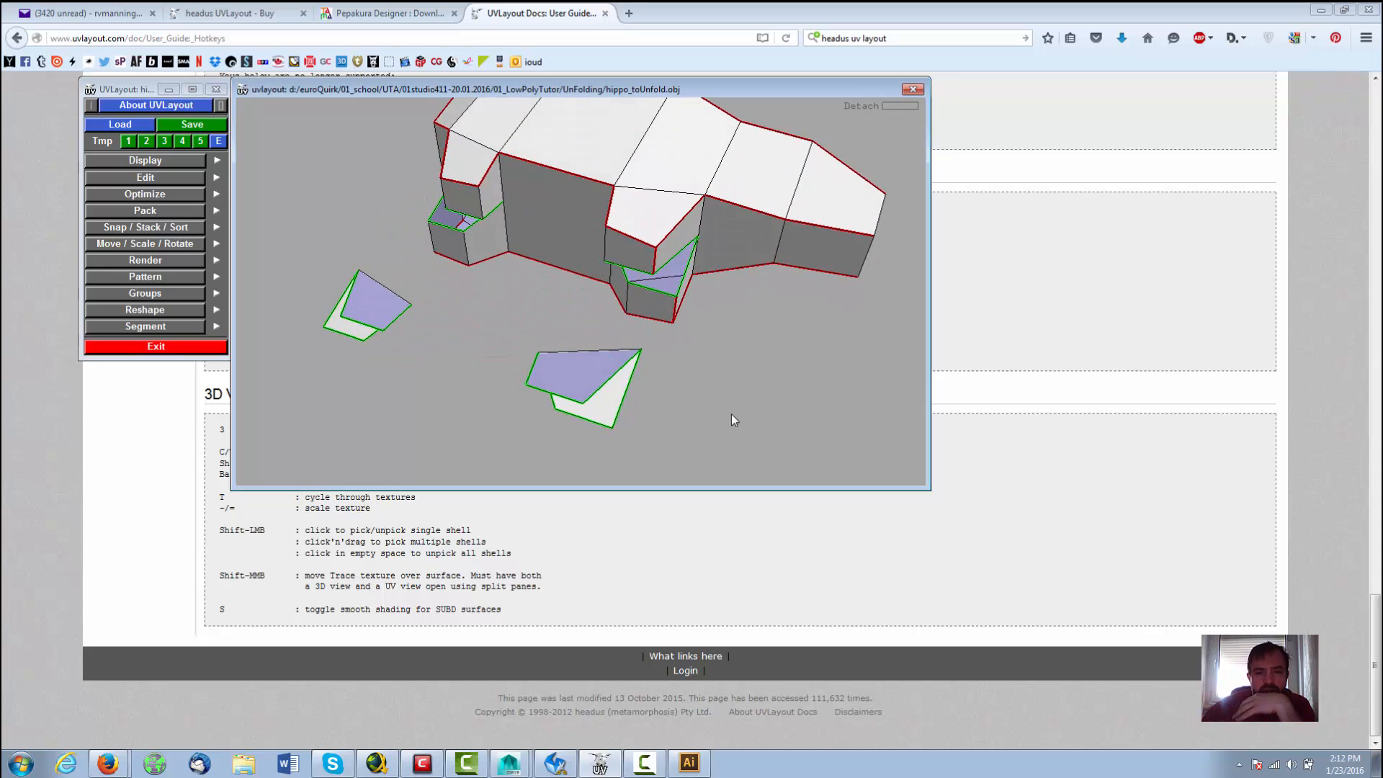
pyautogui.click(644, 763)
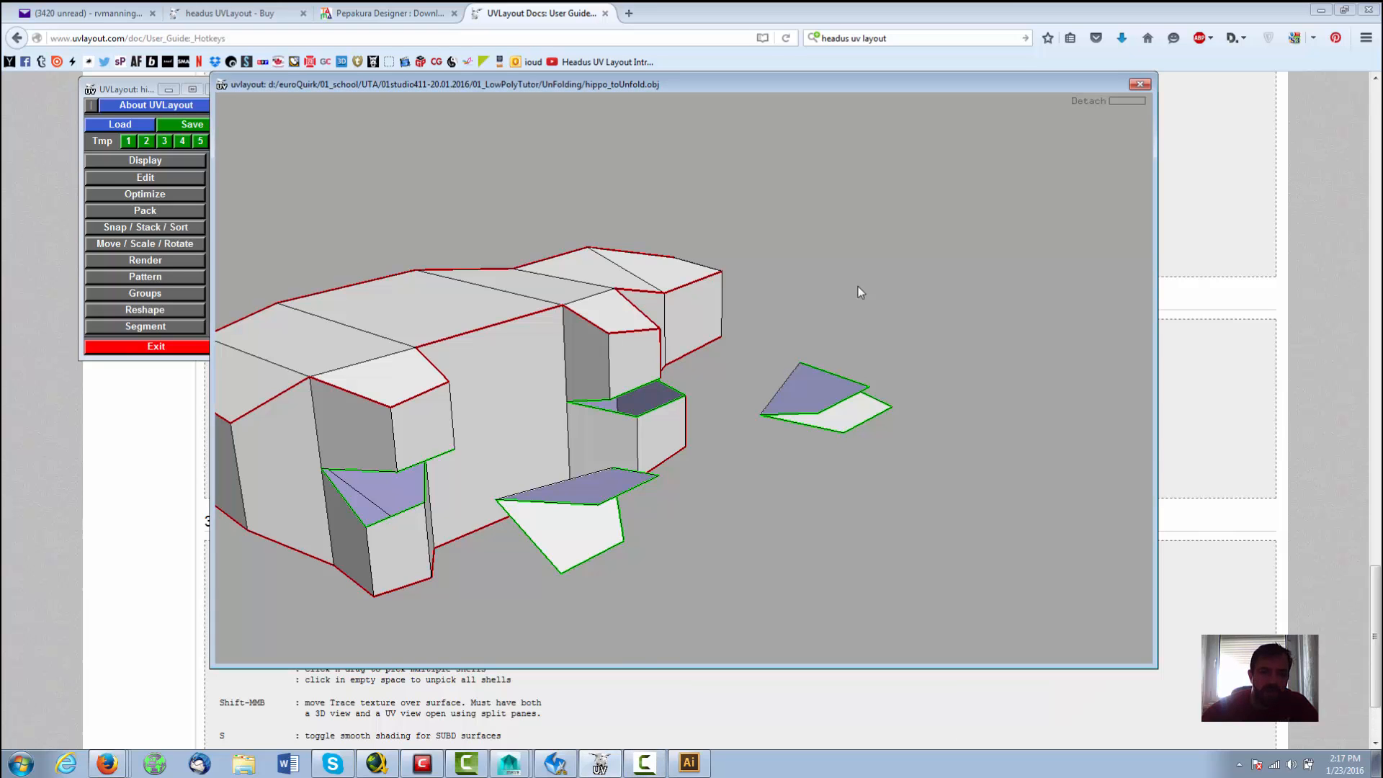
# Step: Split the hippo body into separate regions along its remaining cut seams
pyautogui.moveTo(858, 291); pyautogui.dragTo(720, 317)
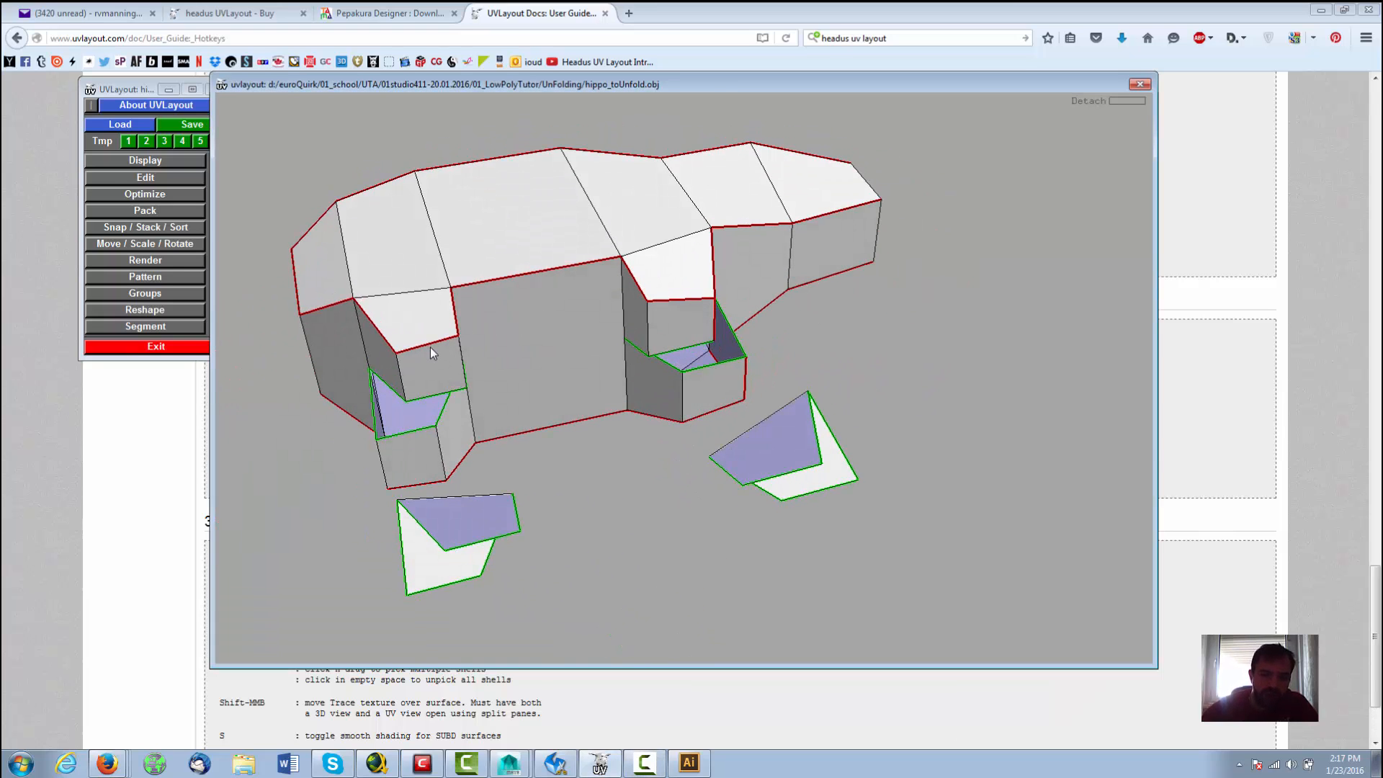
pyautogui.press('Return')
pyautogui.moveTo(591, 425); pyautogui.dragTo(429, 339)
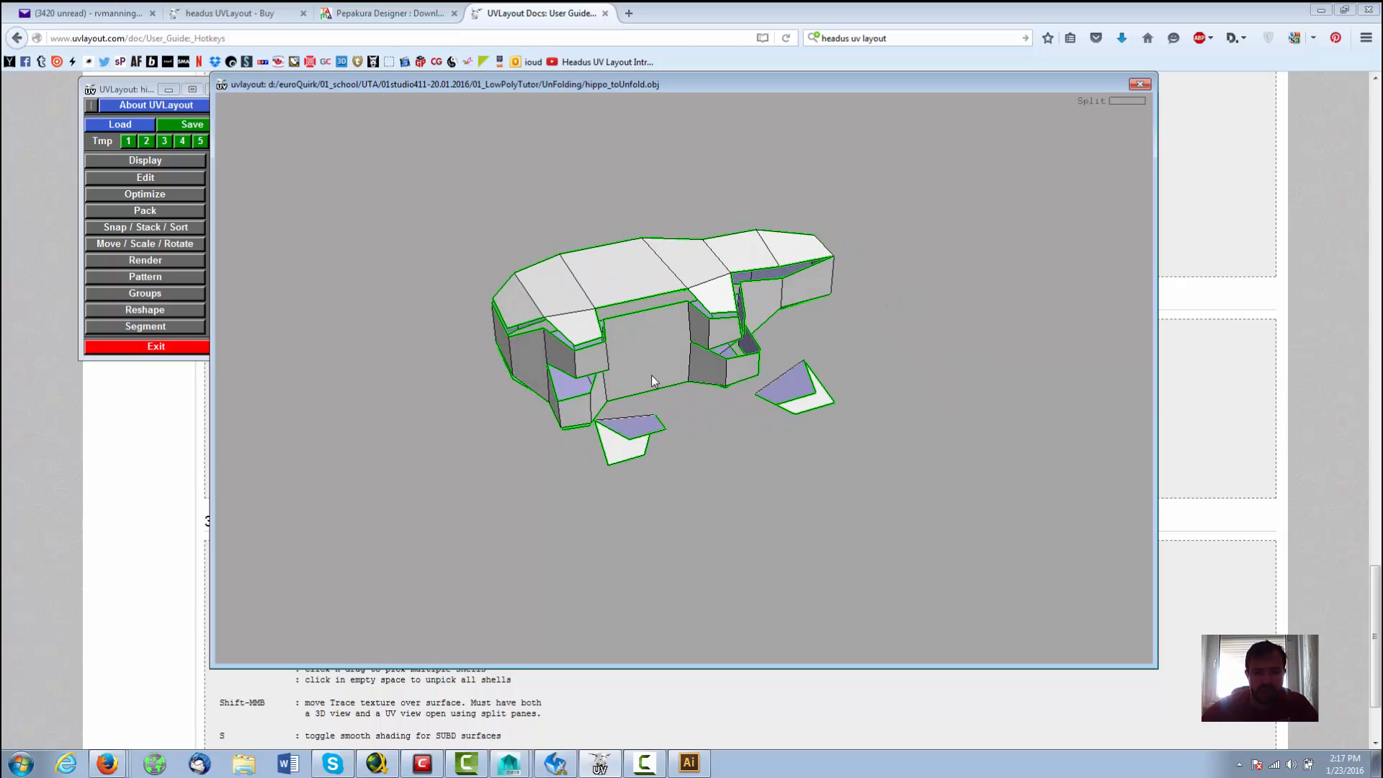
# Step: Drop the detached inner leg pieces and the body shell into UV space and show the hippo in the 3D view
pyautogui.moveTo(686, 466); pyautogui.dragTo(811, 379, button='right')
pyautogui.moveTo(811, 378); pyautogui.dragTo(850, 364)
pyautogui.press('d')
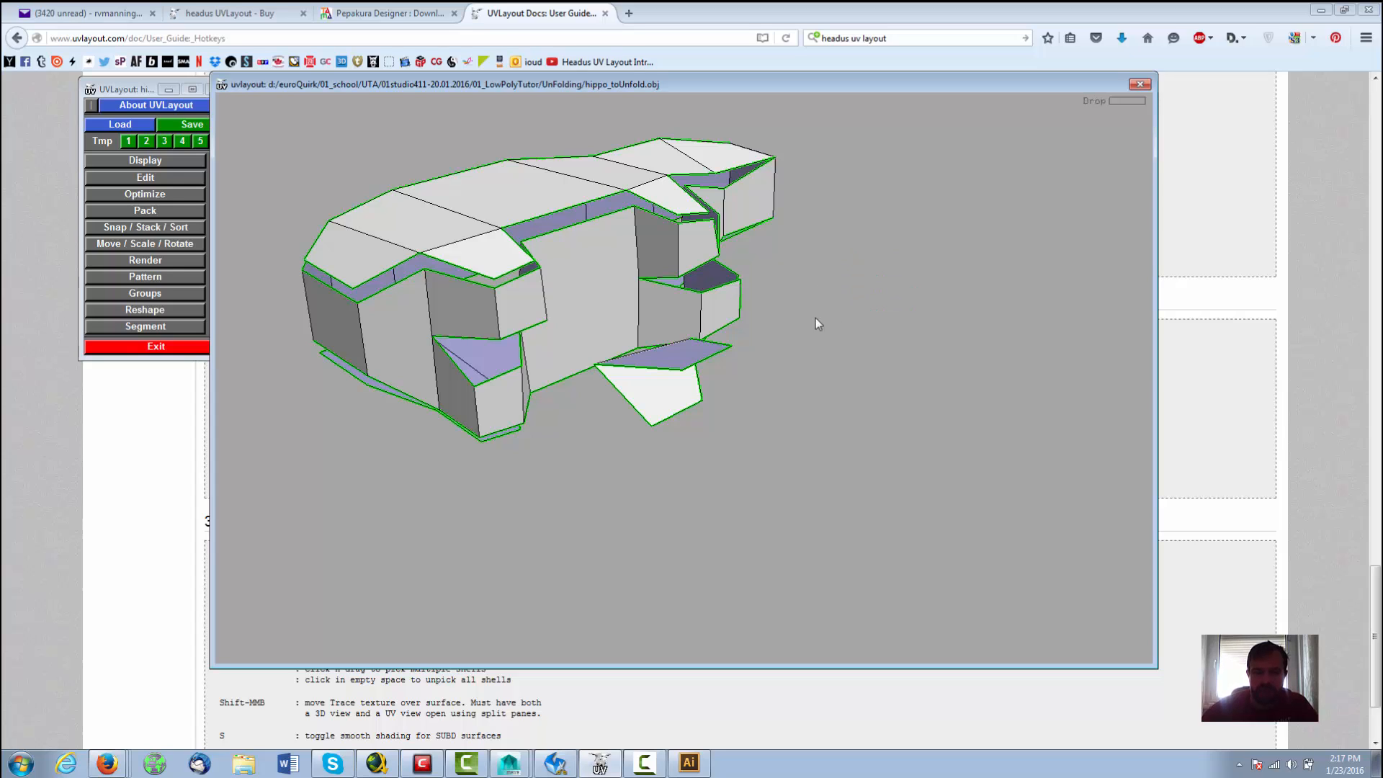
pyautogui.press('d')
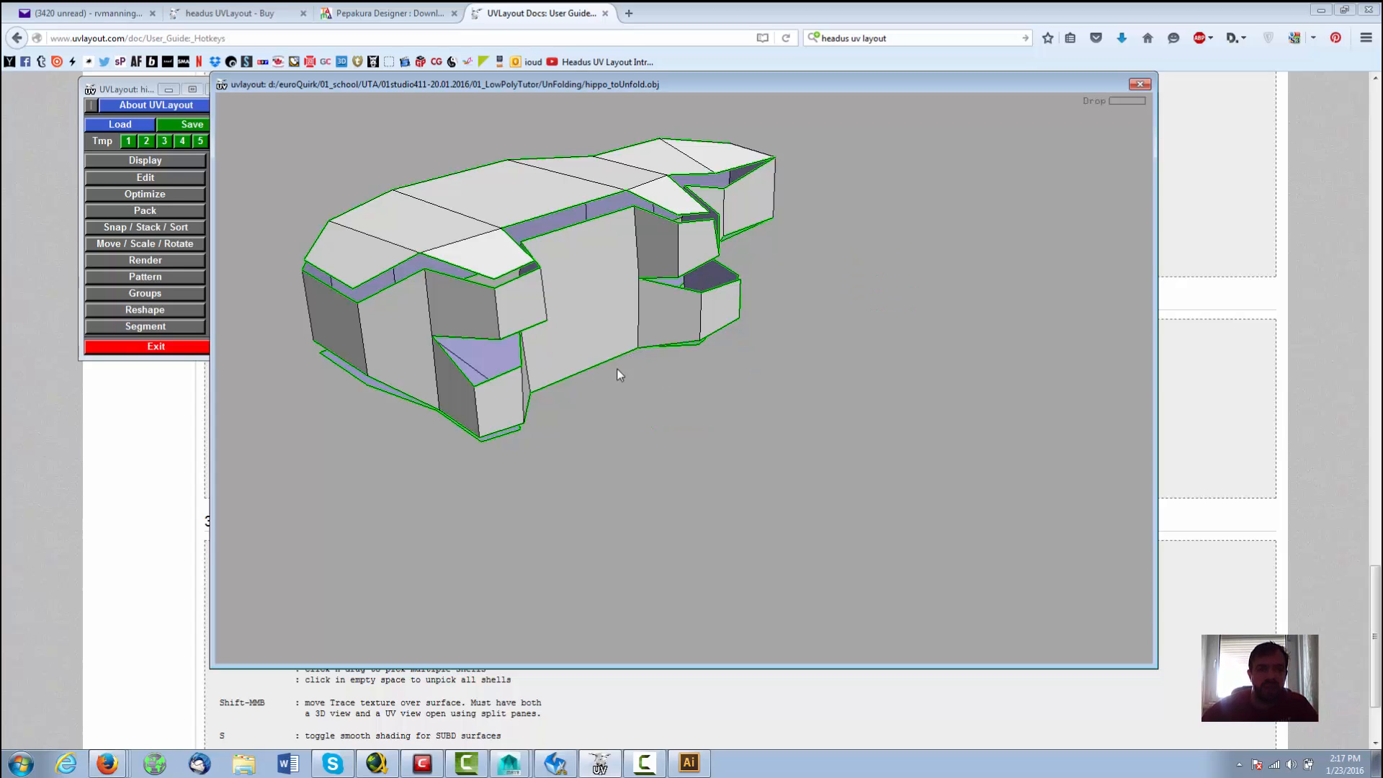
pyautogui.press('Home')
pyautogui.moveTo(664, 285); pyautogui.dragTo(706, 301)
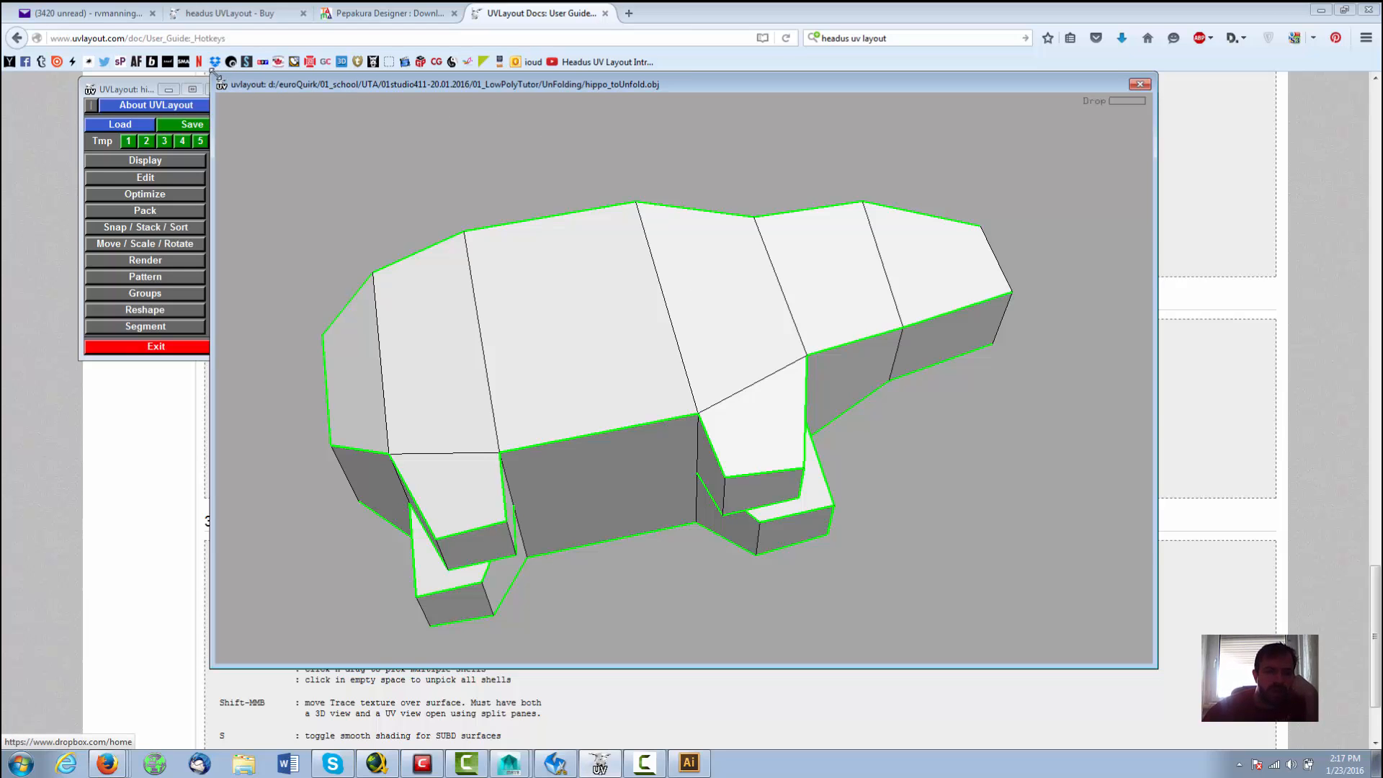
# Step: Shrink the viewport window, open the Display options, and arrange them with the main control window beside the viewport
pyautogui.moveTo(210, 78); pyautogui.dragTo(262, 43)
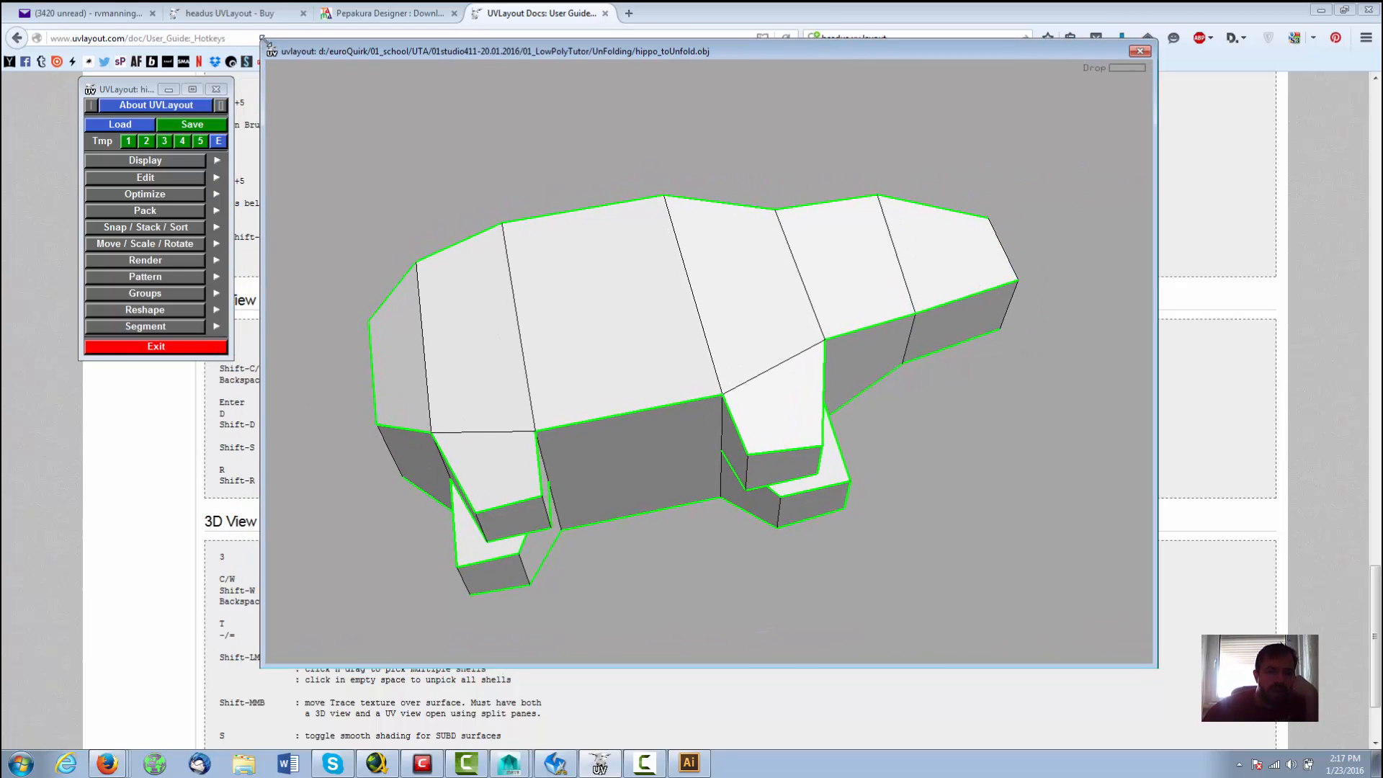
pyautogui.click(216, 163)
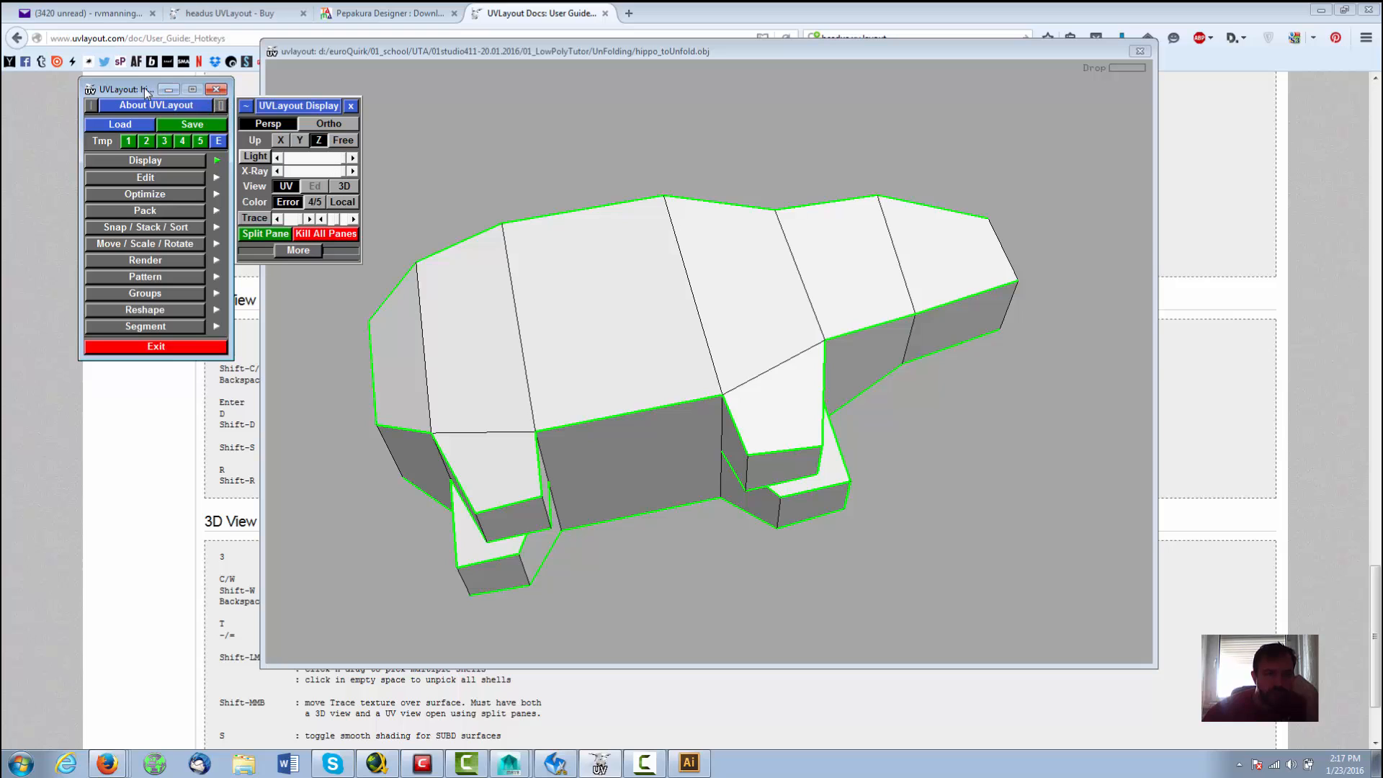
pyautogui.moveTo(144, 88); pyautogui.dragTo(100, 42)
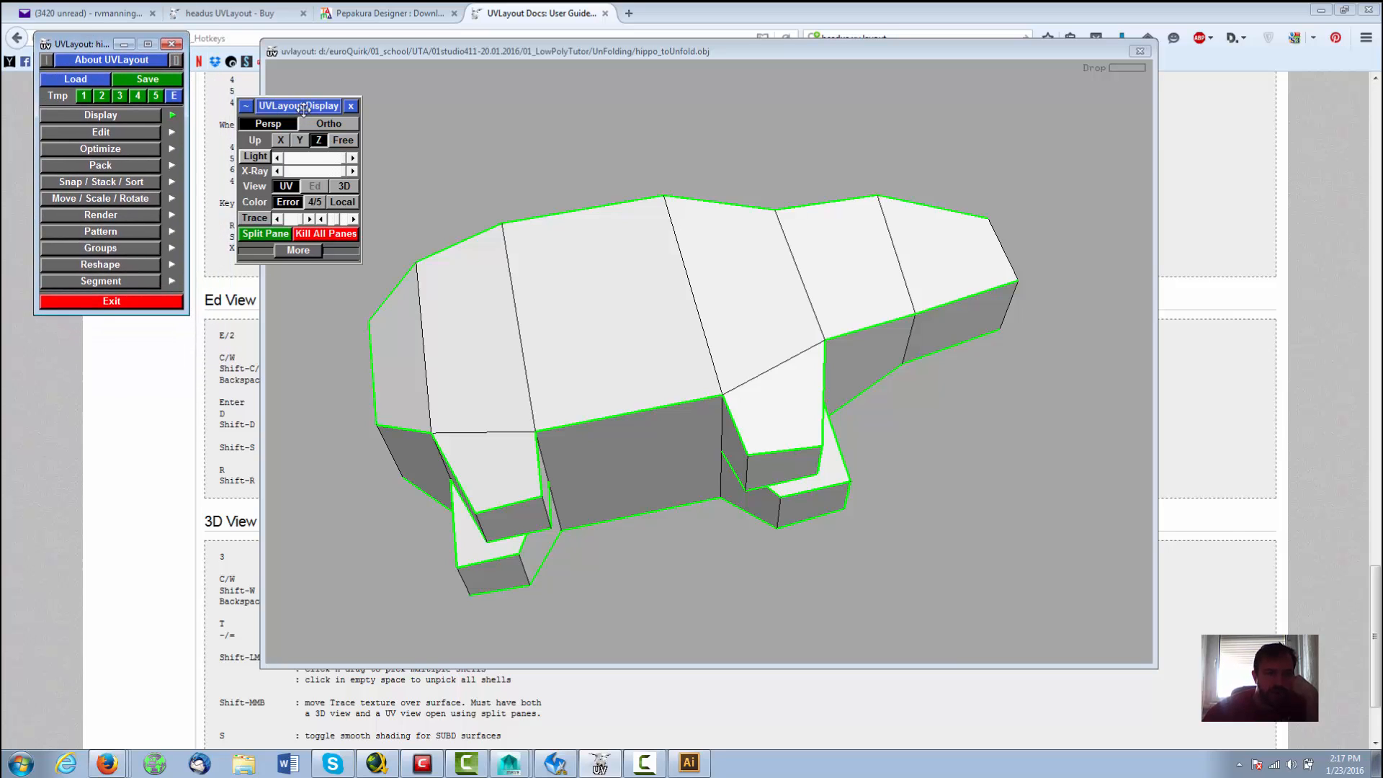
pyautogui.moveTo(303, 108); pyautogui.dragTo(104, 334)
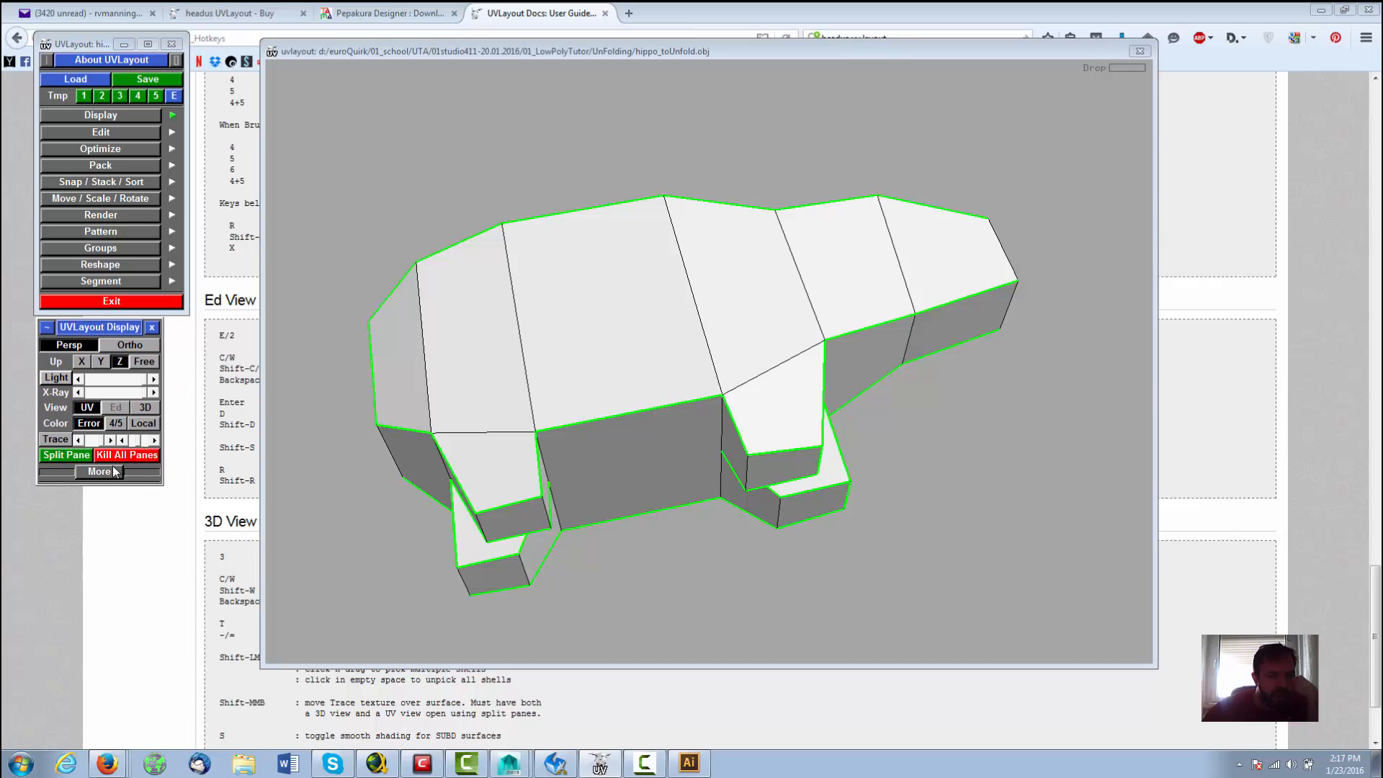
# Step: Split the viewport into two panes and set the second pane to the UV view with all shells framed
pyautogui.click(79, 455)
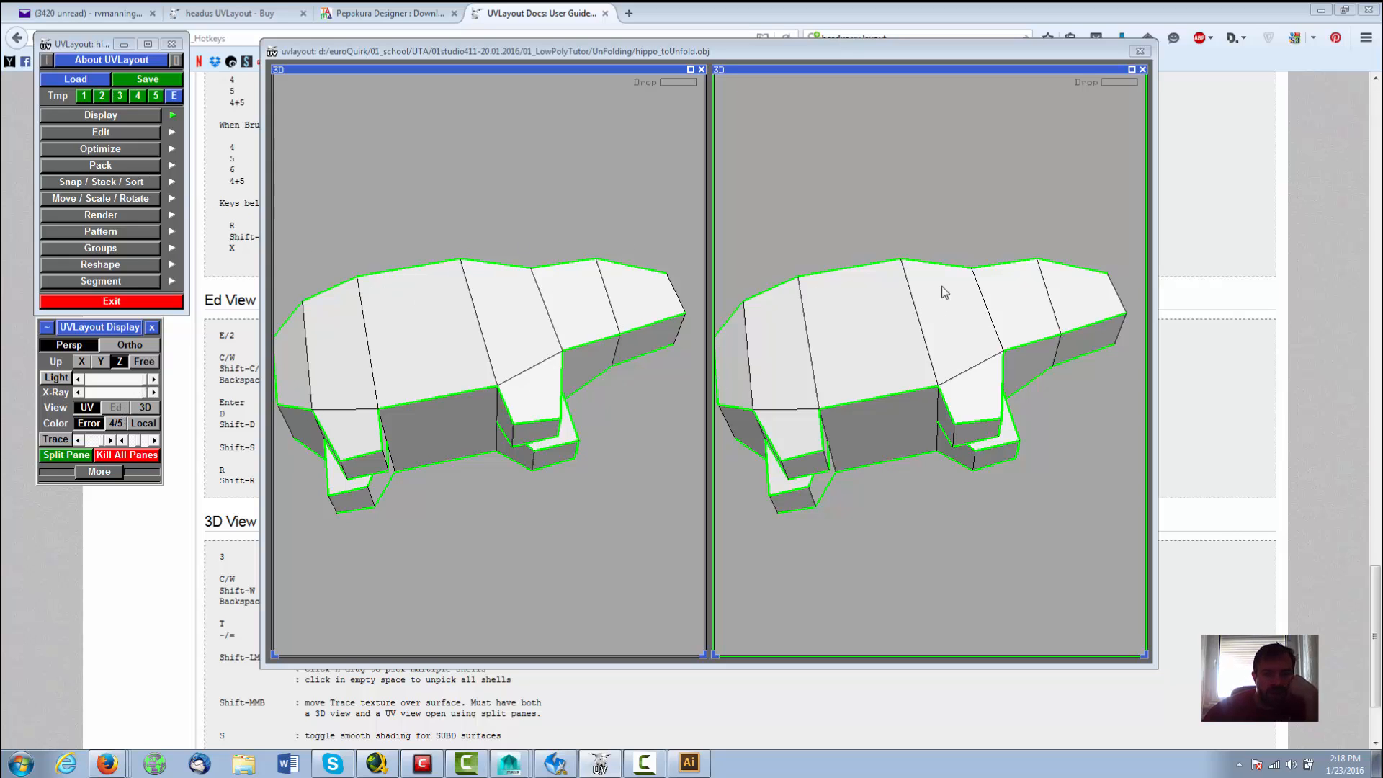
pyautogui.click(87, 408)
pyautogui.moveTo(886, 482); pyautogui.dragTo(896, 508)
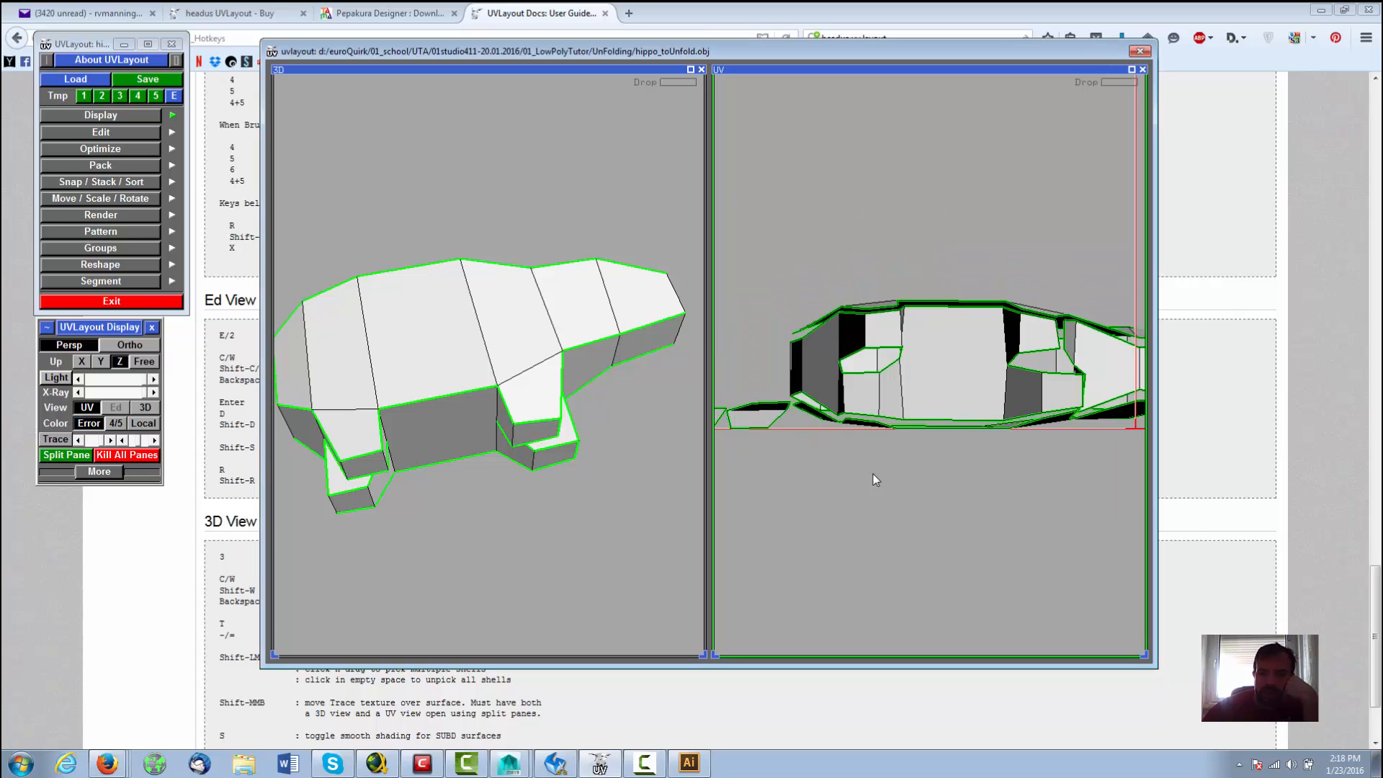
pyautogui.scroll(3, 897, 421)
pyautogui.scroll(-5, 909, 401)
pyautogui.moveTo(1065, 247); pyautogui.dragTo(948, 299, button='middle')
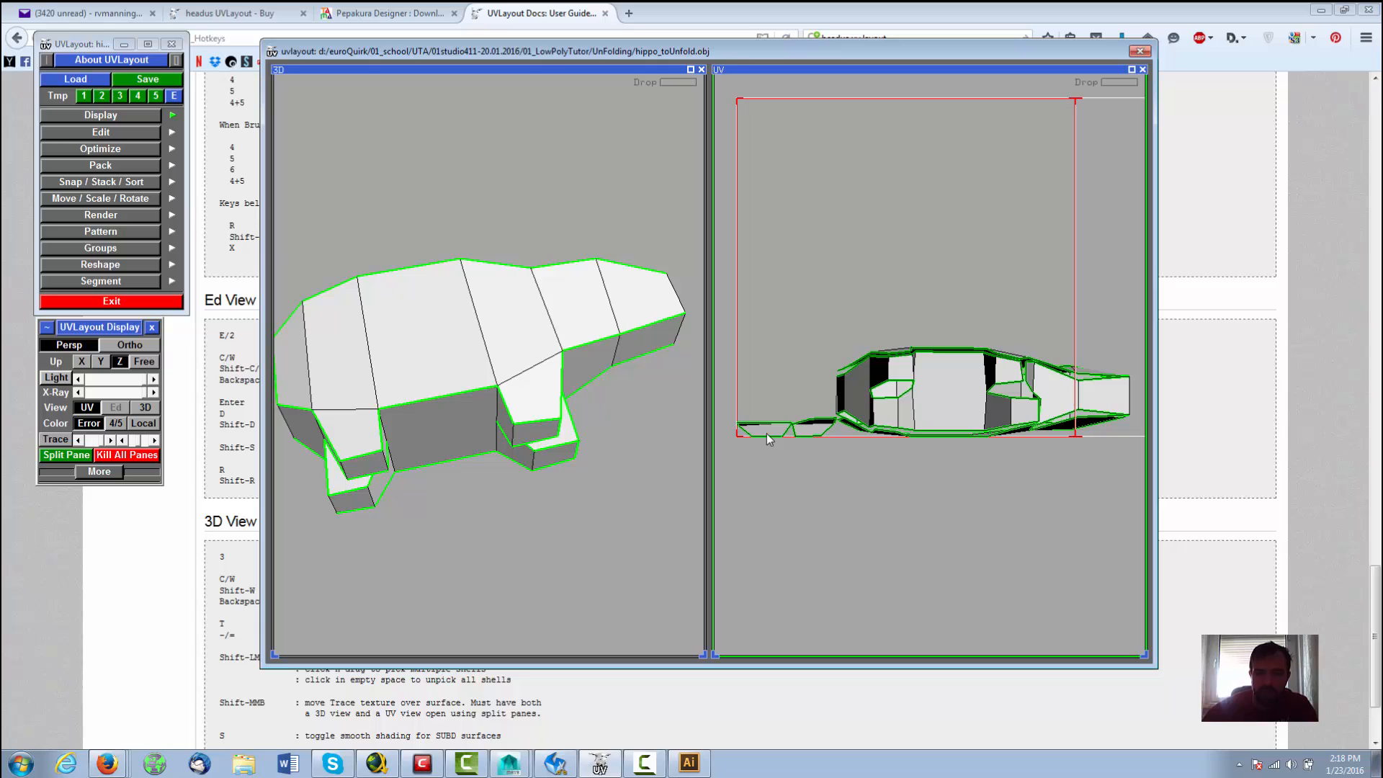
# Step: Flatten the two small inner leg shells in the UV view and move them clear above the body shell
pyautogui.press('f')
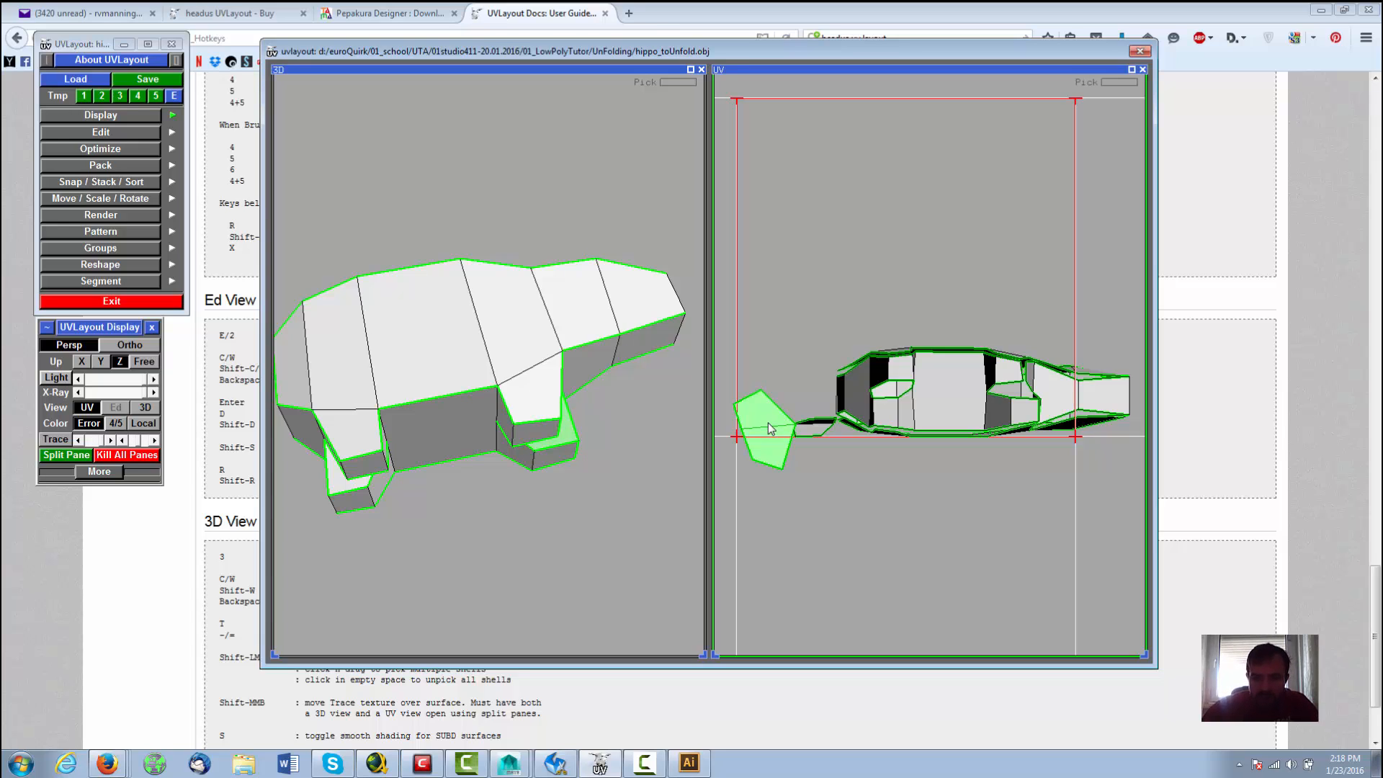
pyautogui.moveTo(772, 425); pyautogui.dragTo(801, 119, button='middle')
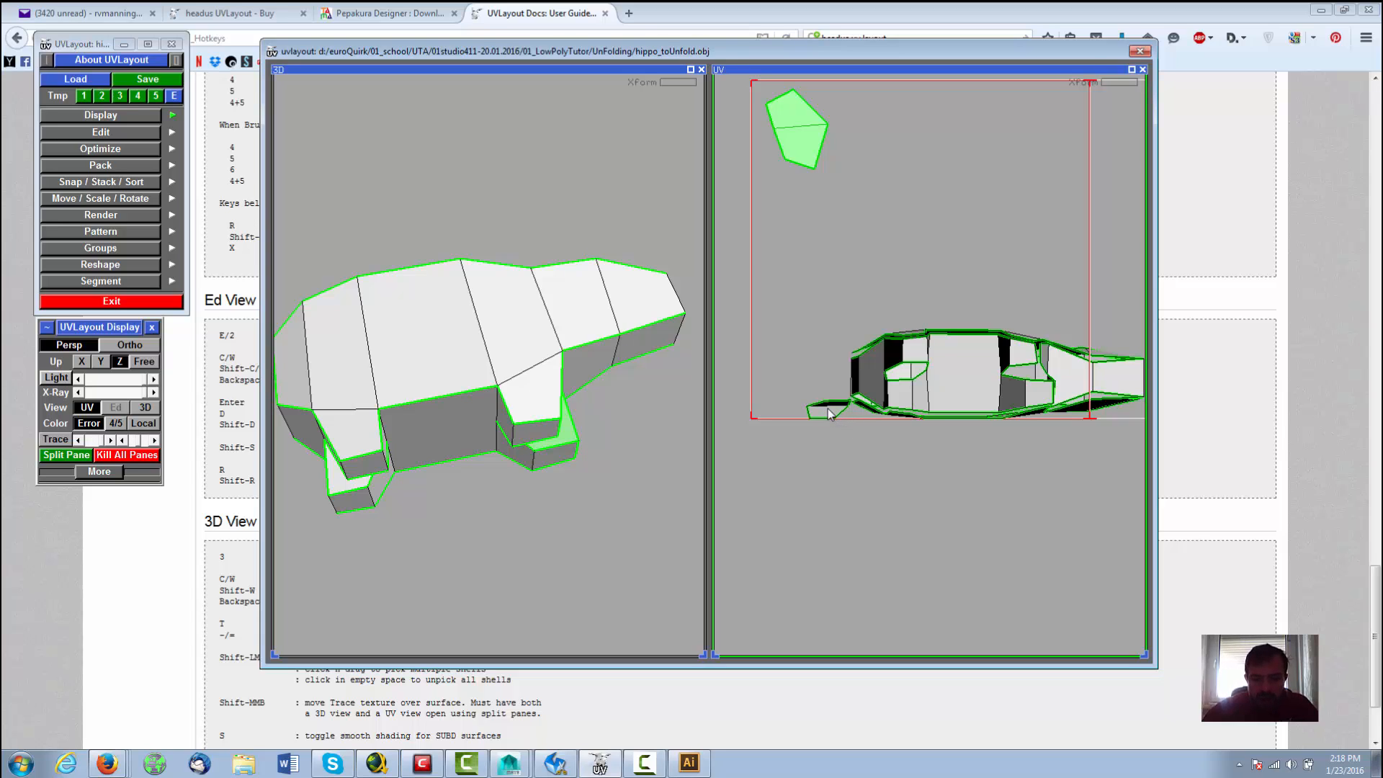
pyautogui.press('f')
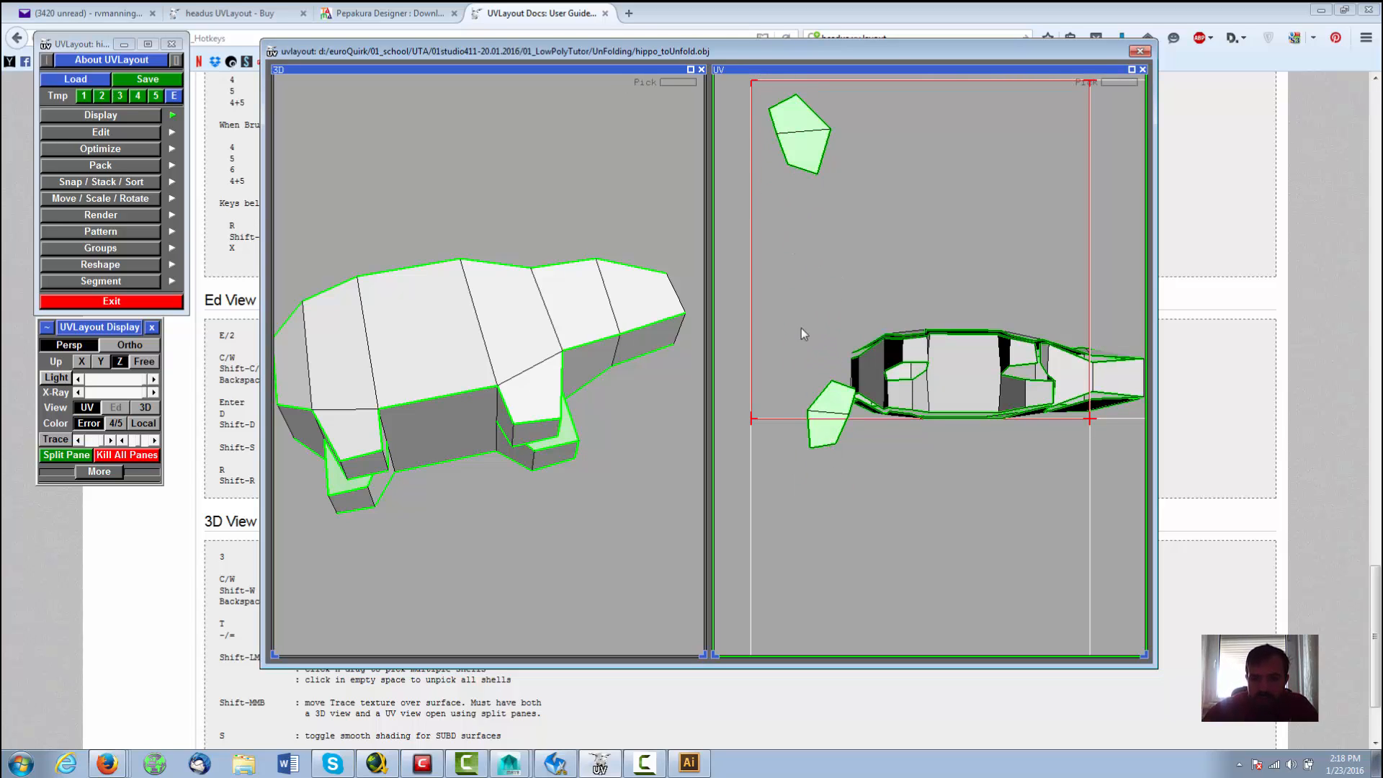
pyautogui.moveTo(831, 412); pyautogui.dragTo(790, 214, button='middle')
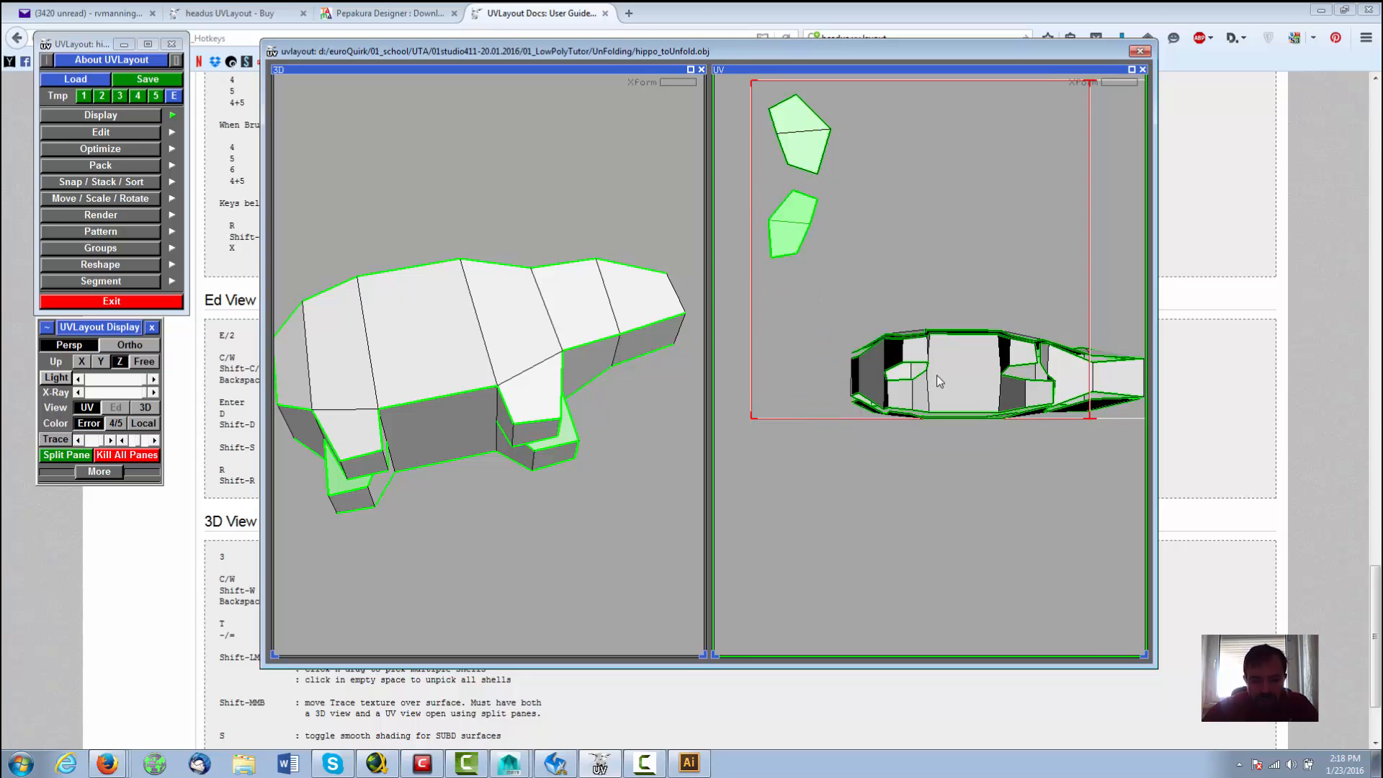
# Step: Flatten the body shell in the UV view until it unfolds into a cross-shaped layout without overlaps
pyautogui.moveTo(1007, 300); pyautogui.dragTo(868, 430, button='right')
pyautogui.press('f')
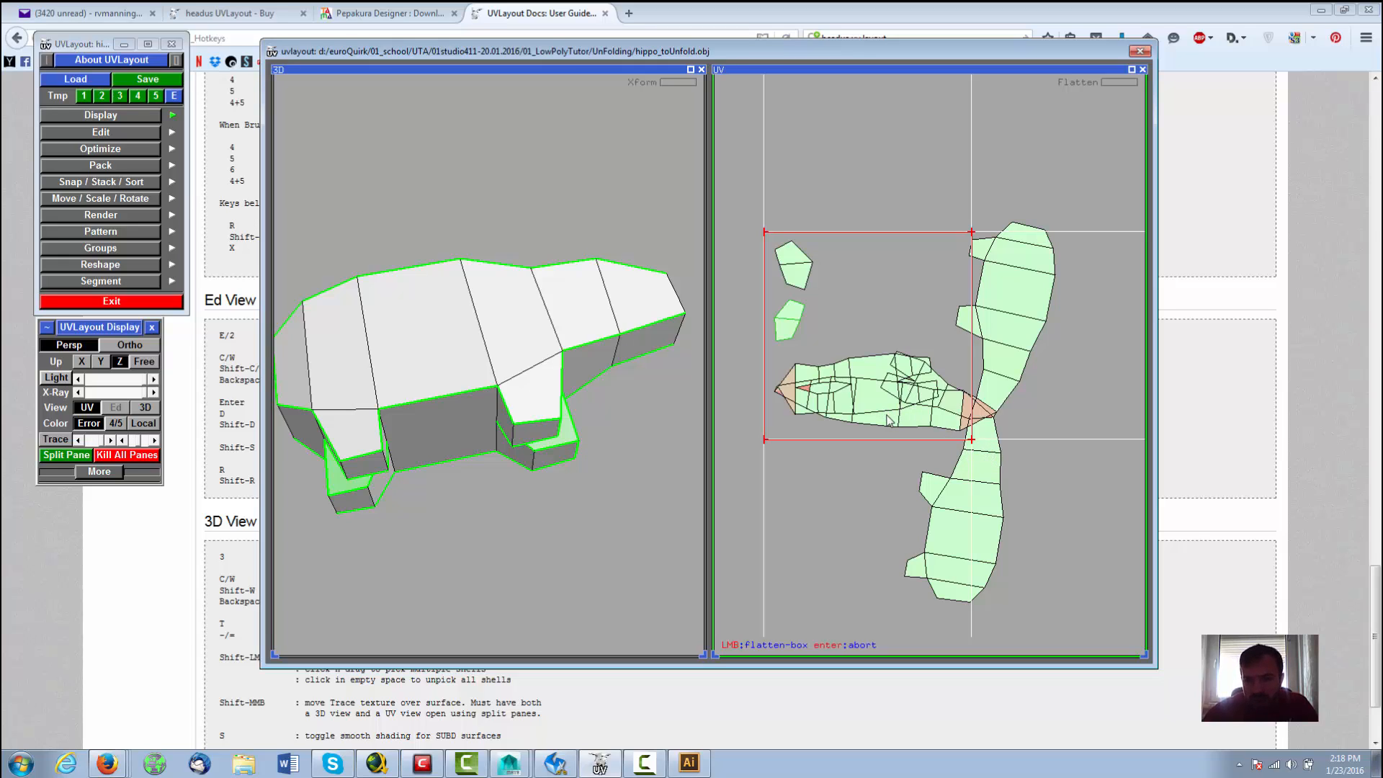
pyautogui.keyDown('shift'); pyautogui.click(933, 404); pyautogui.keyUp('shift')
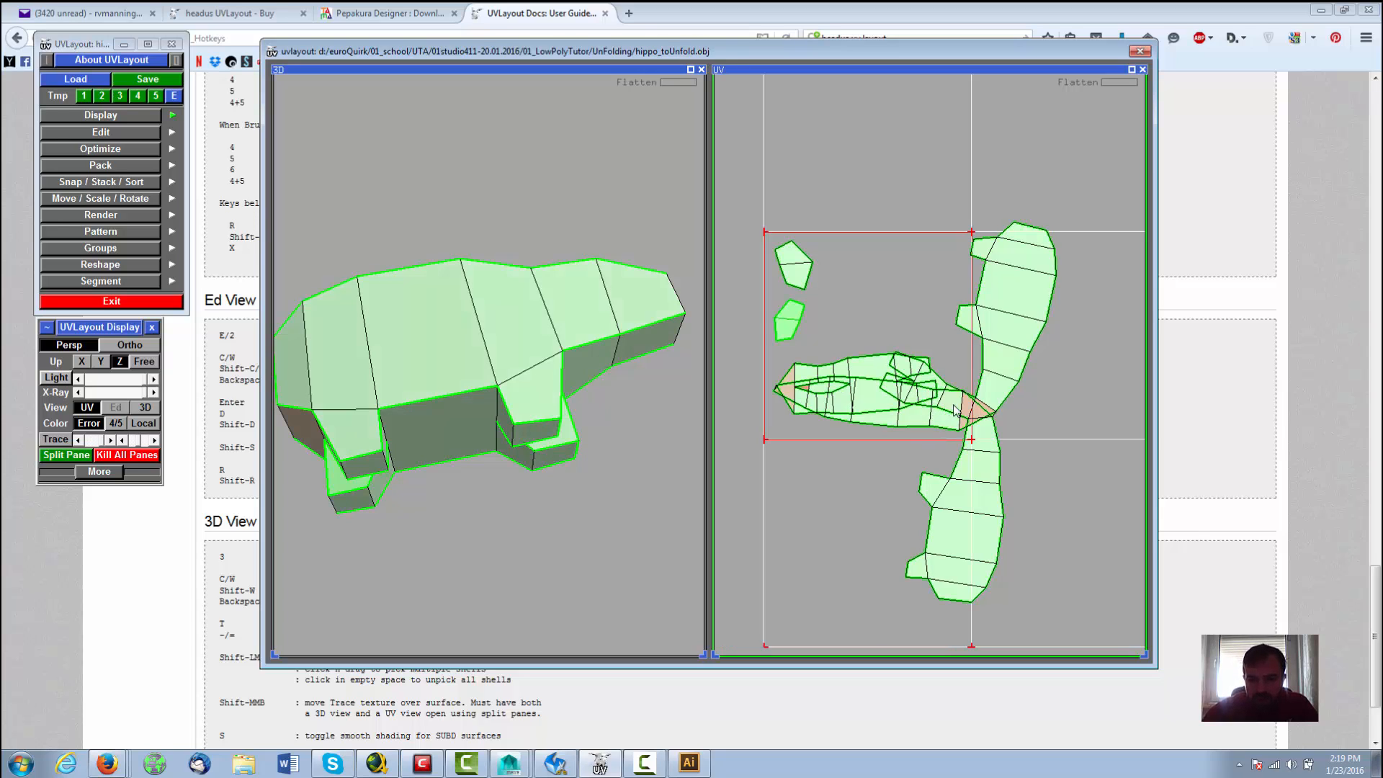
pyautogui.keyDown('shift'); pyautogui.click(952, 404); pyautogui.keyUp('shift')
pyautogui.press('f')
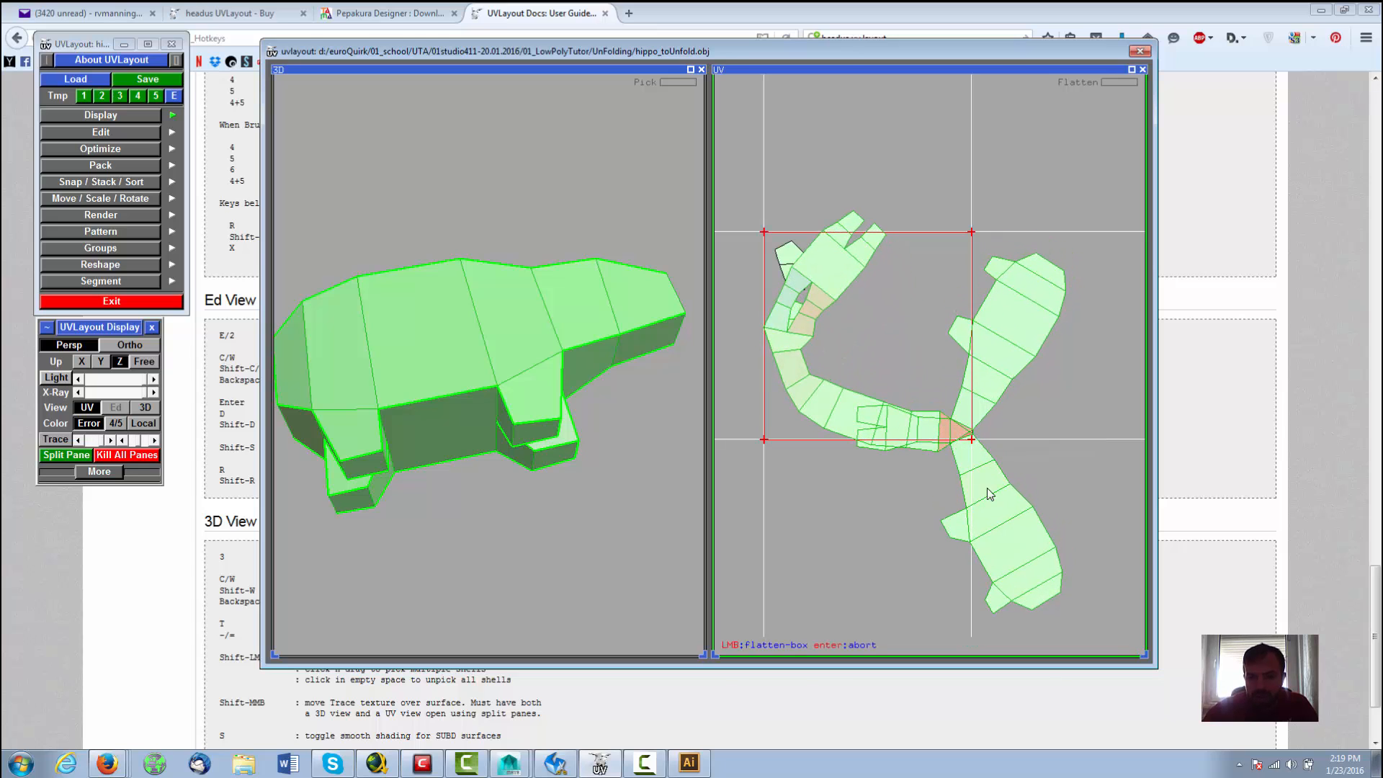
pyautogui.click(959, 441)
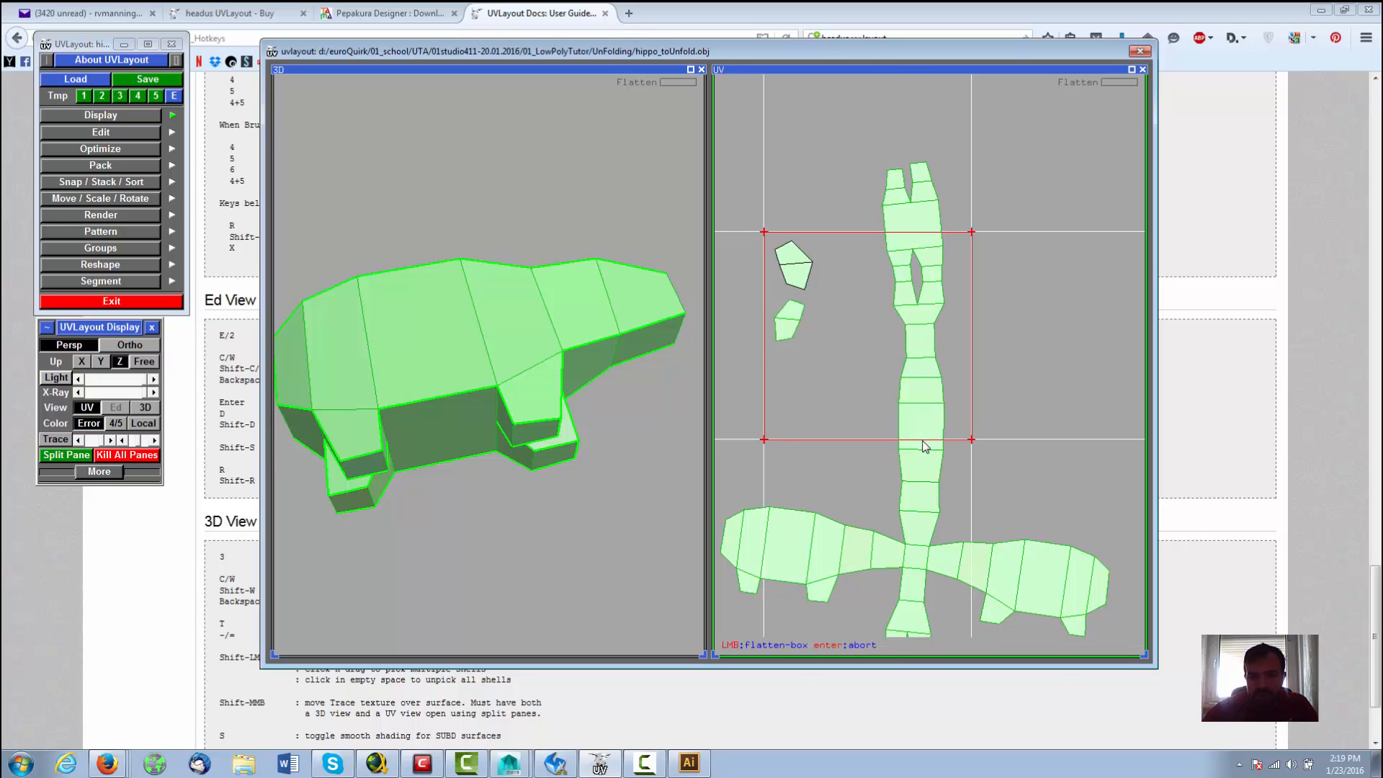
# Step: Stop the running flatten, flatten the body shell further, and position it beside the two small leg shells
pyautogui.press('Return')
pyautogui.moveTo(925, 449)
pyautogui.mouseDown(button='middle')
pyautogui.moveTo(954, 382)
pyautogui.moveTo(934, 443)
pyautogui.mouseUp(button='middle')
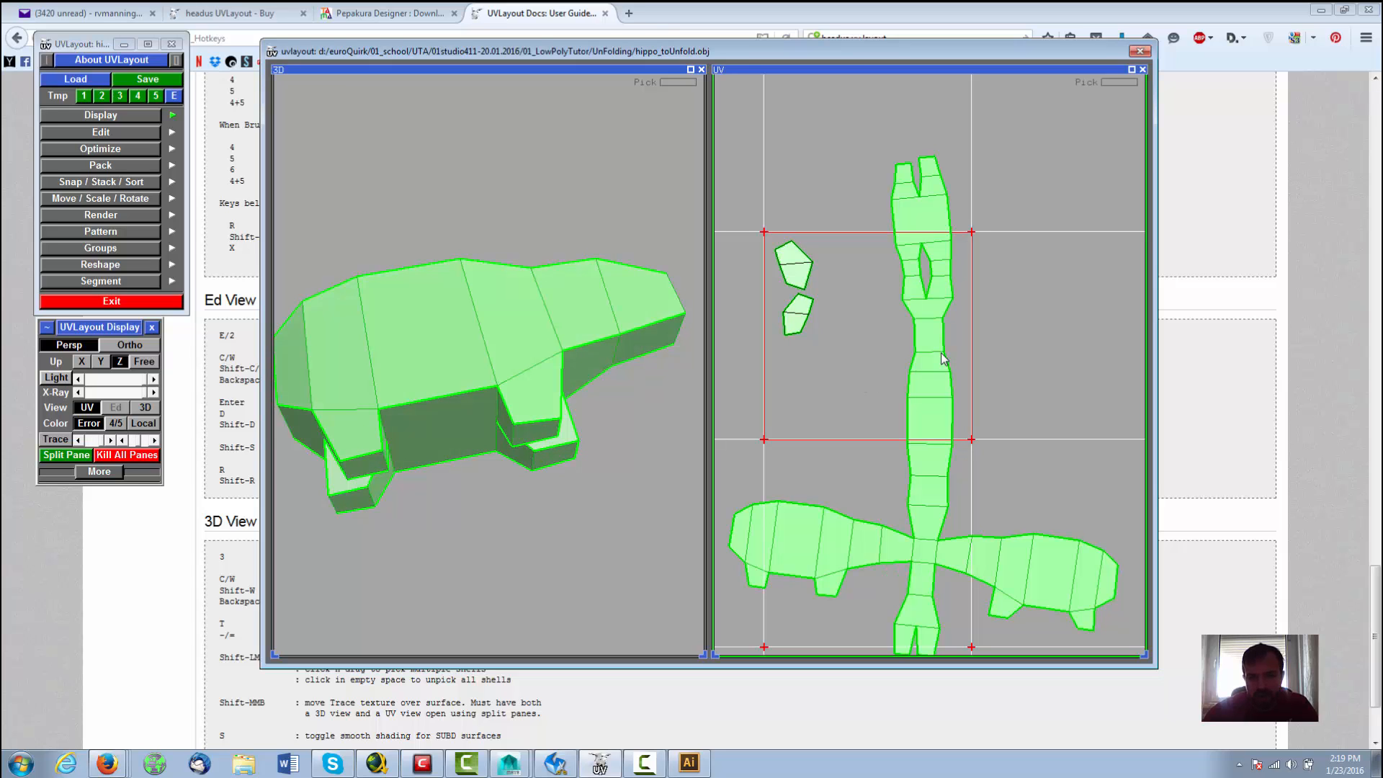
pyautogui.press('f')
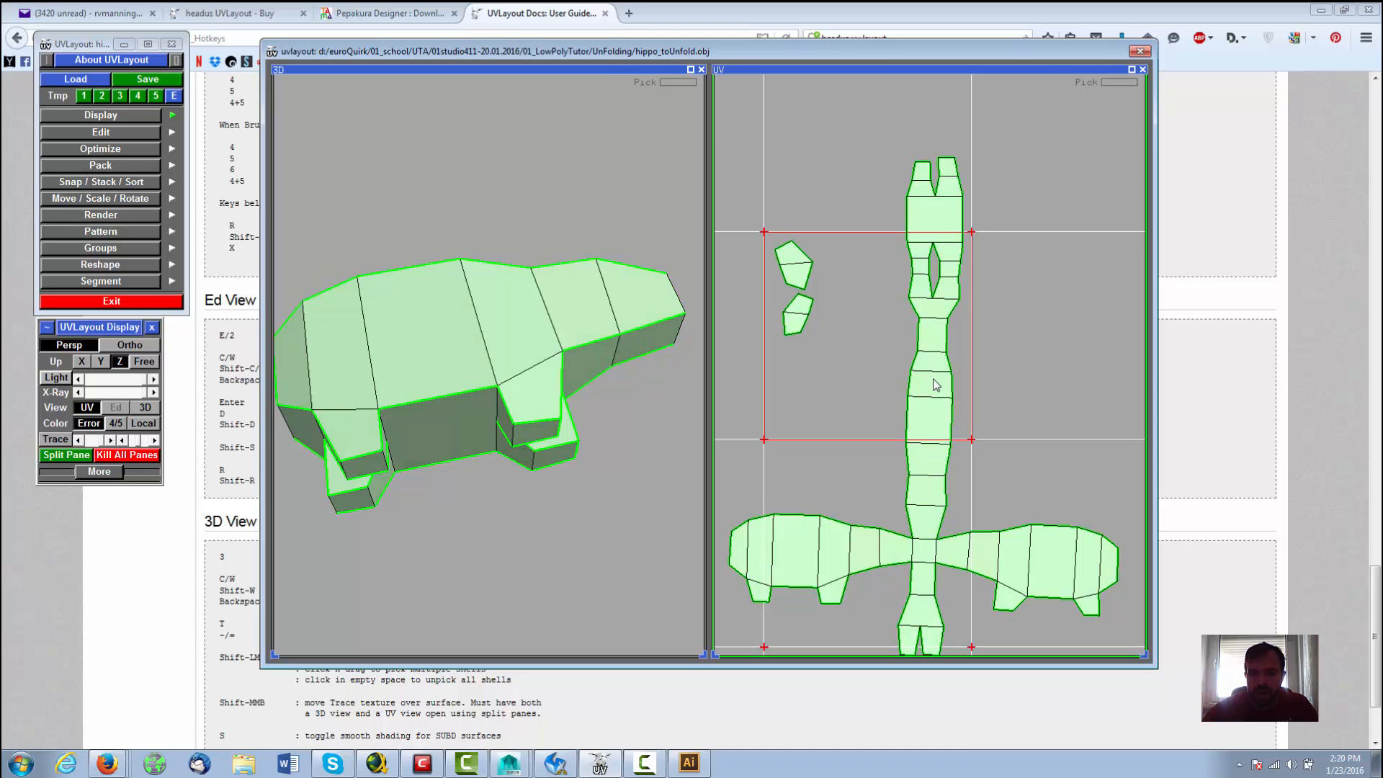
pyautogui.moveTo(935, 395); pyautogui.dragTo(978, 361, button='middle')
pyautogui.moveTo(1092, 337); pyautogui.dragTo(1023, 327, button='right')
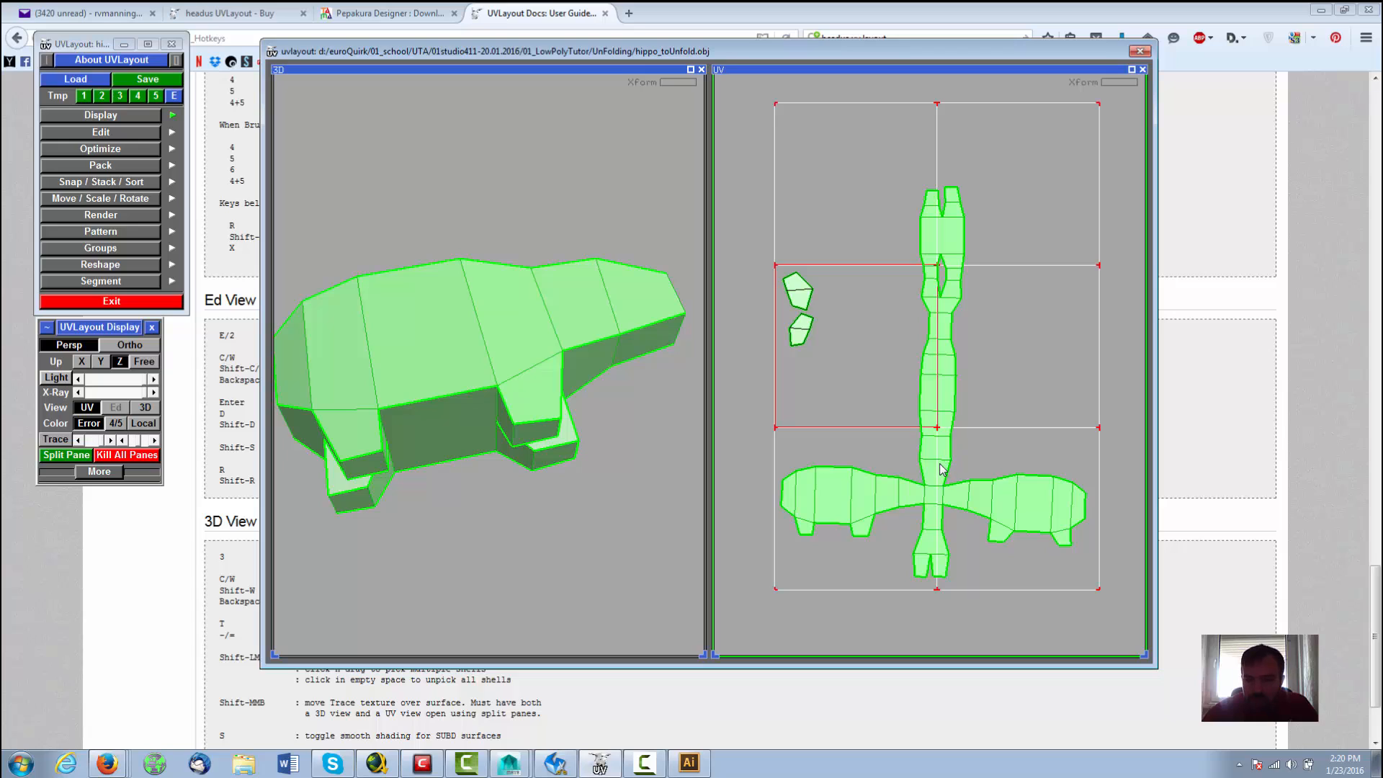
pyautogui.moveTo(942, 459); pyautogui.dragTo(946, 458, button='middle')
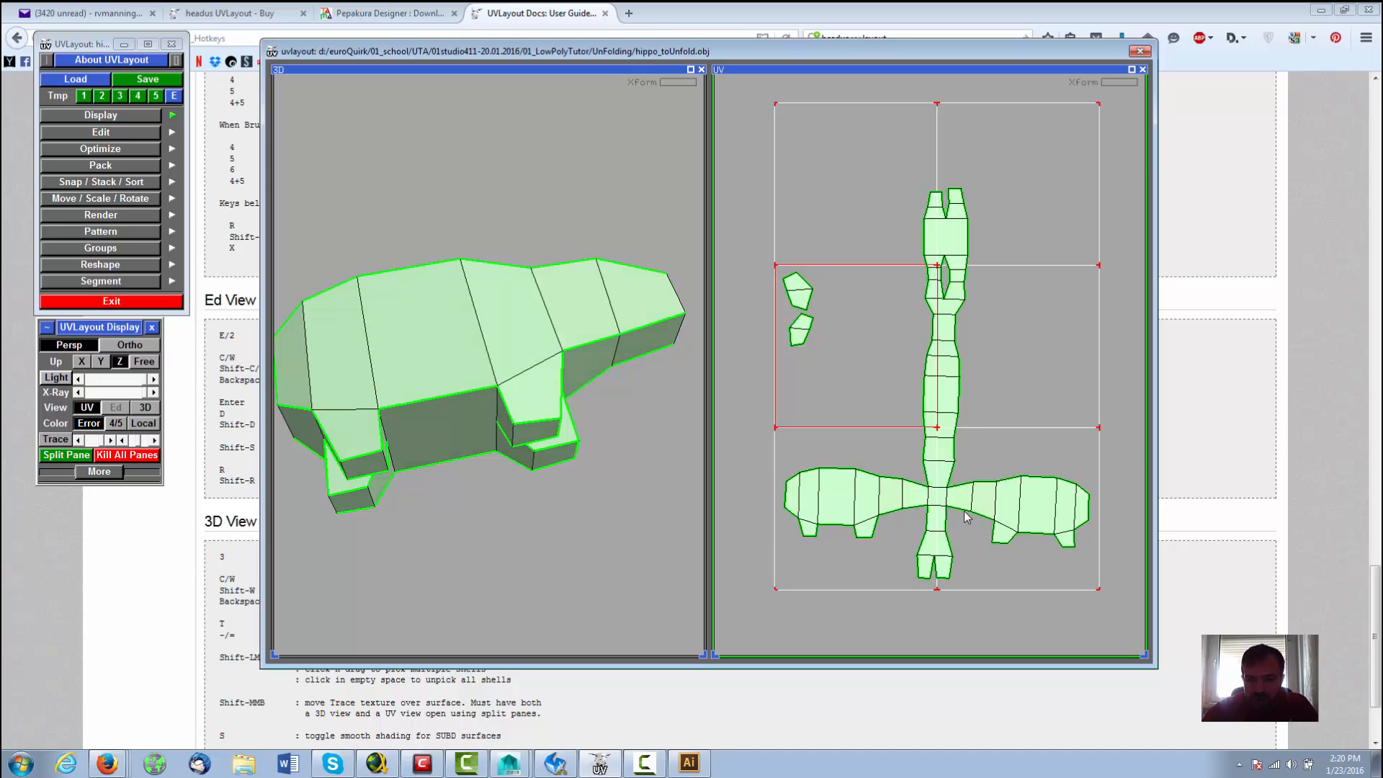
# Step: Consult the UV view hotkeys in the online guide and flatten the cross-shaped body shell again to reduce distortion
pyautogui.click(604, 763)
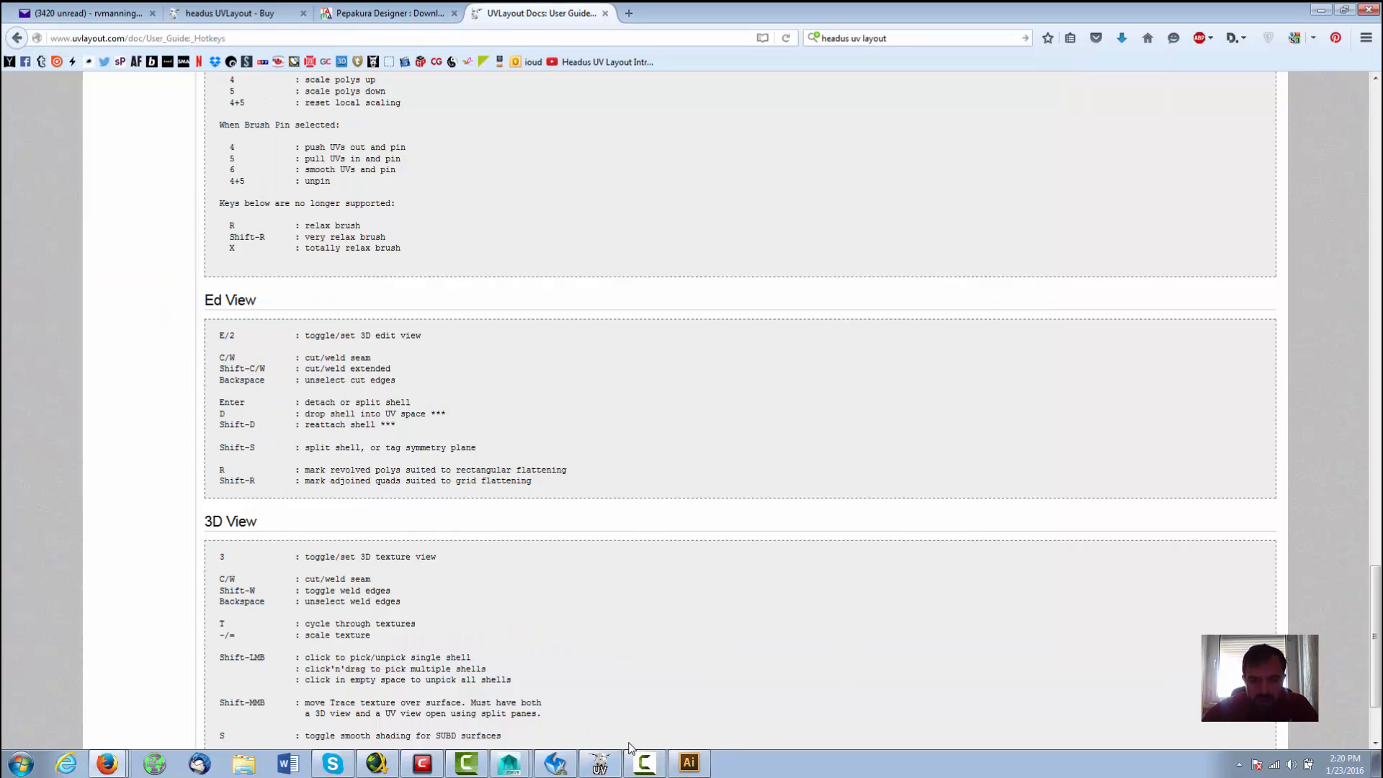
pyautogui.click(636, 765)
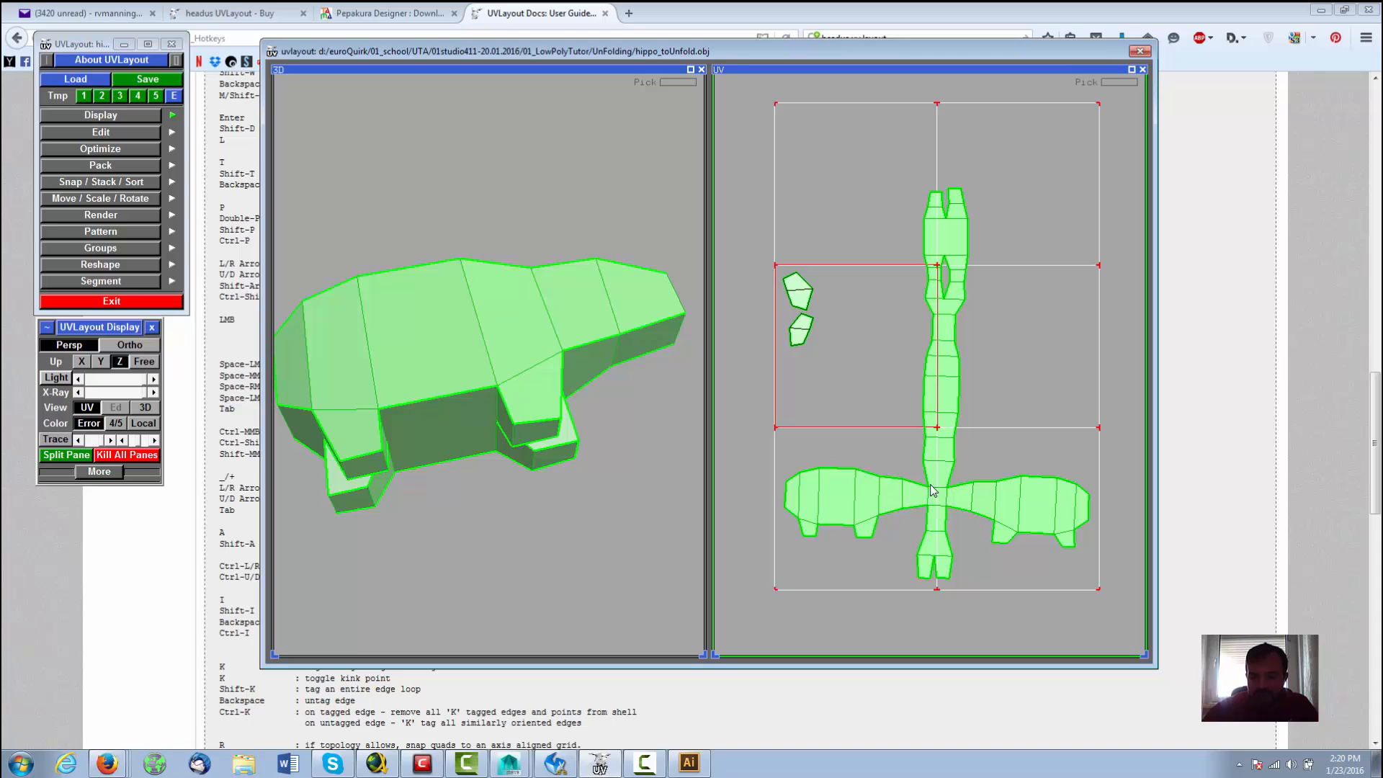
pyautogui.press('f')
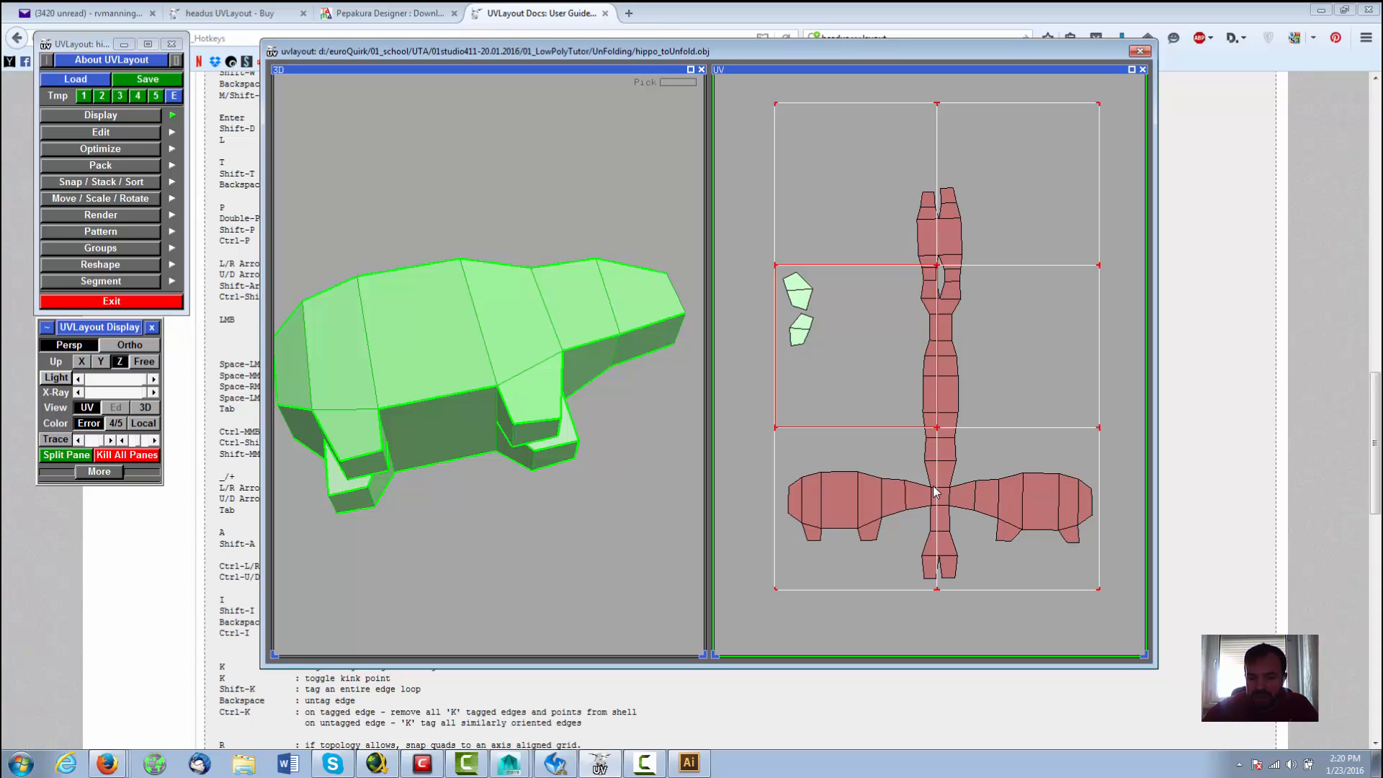
pyautogui.press('f')
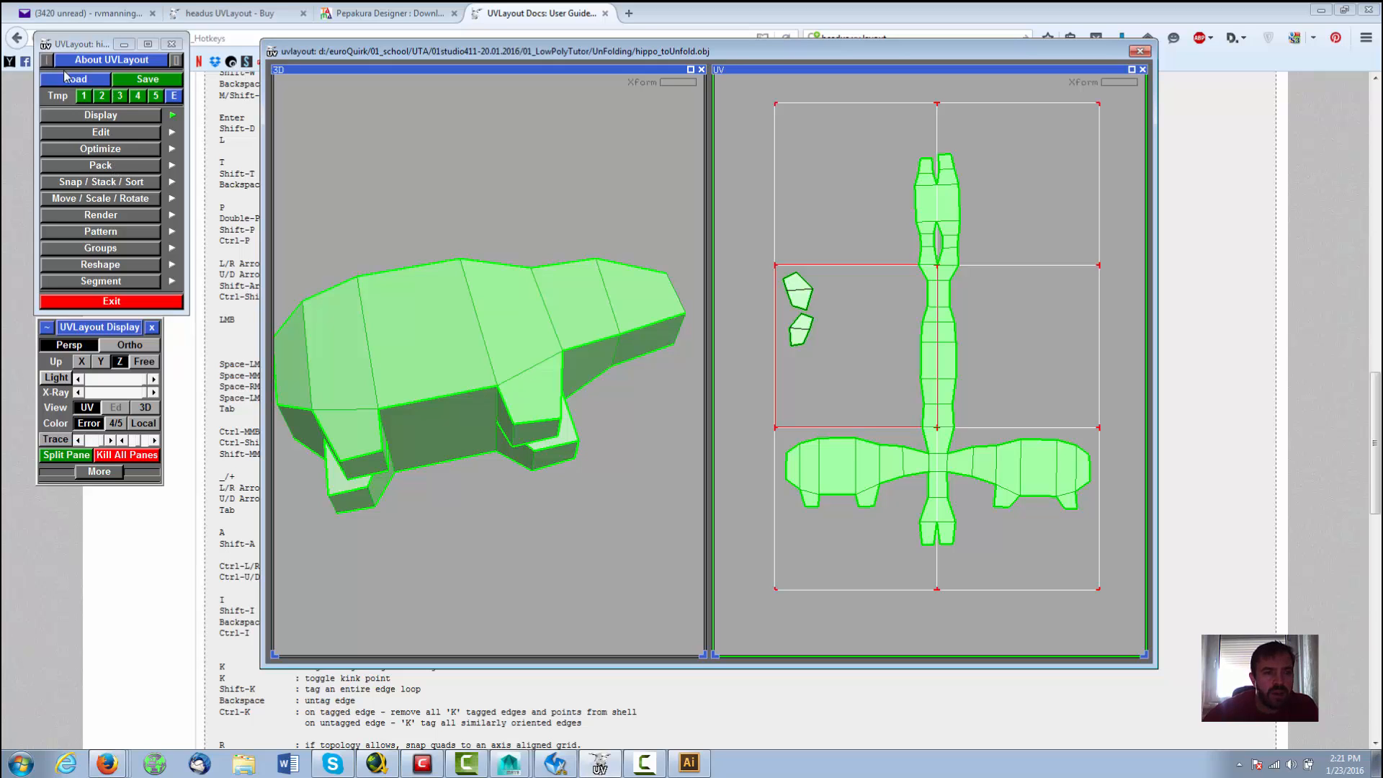
# Step: Save the unfolded model as hippo_uvHeadus.obj in the UnFolding folder and close the save dialog
pyautogui.click(146, 82)
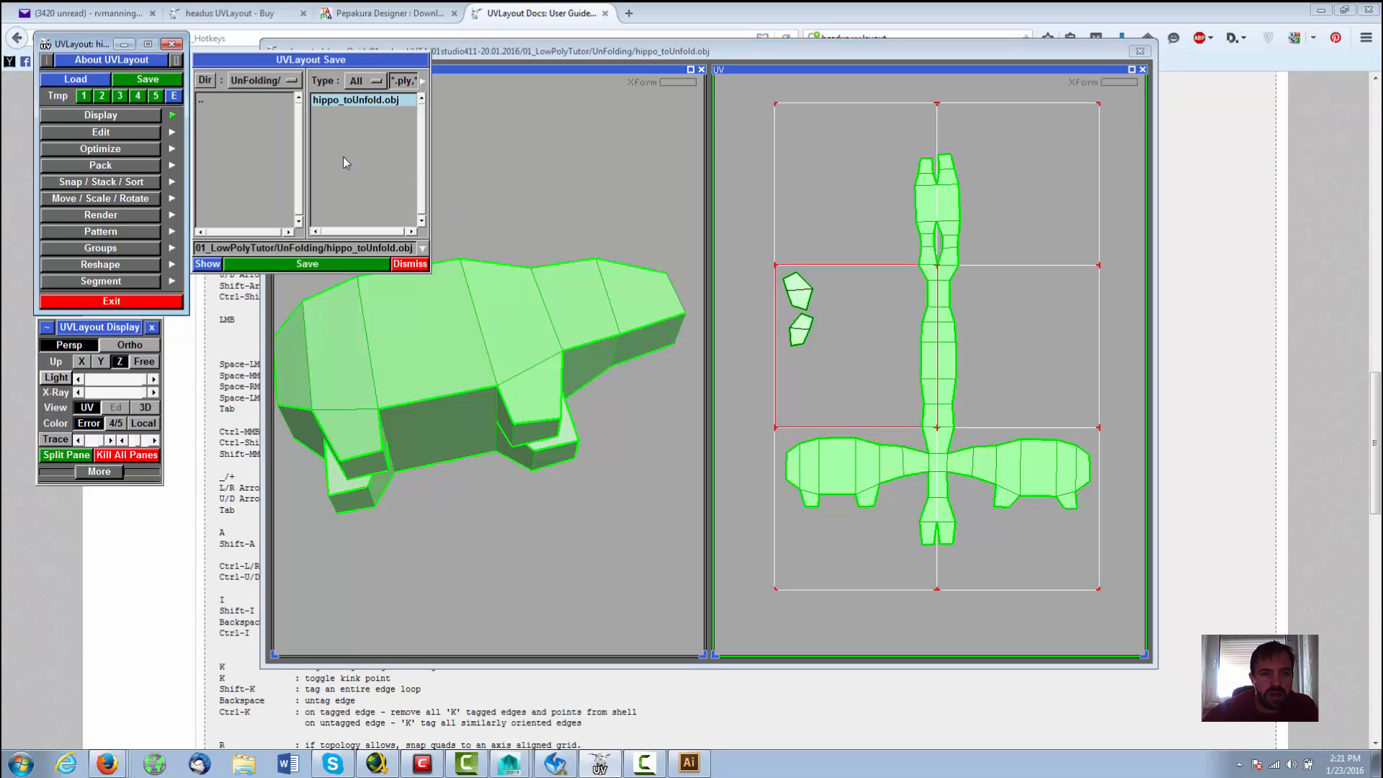
pyautogui.click(383, 249)
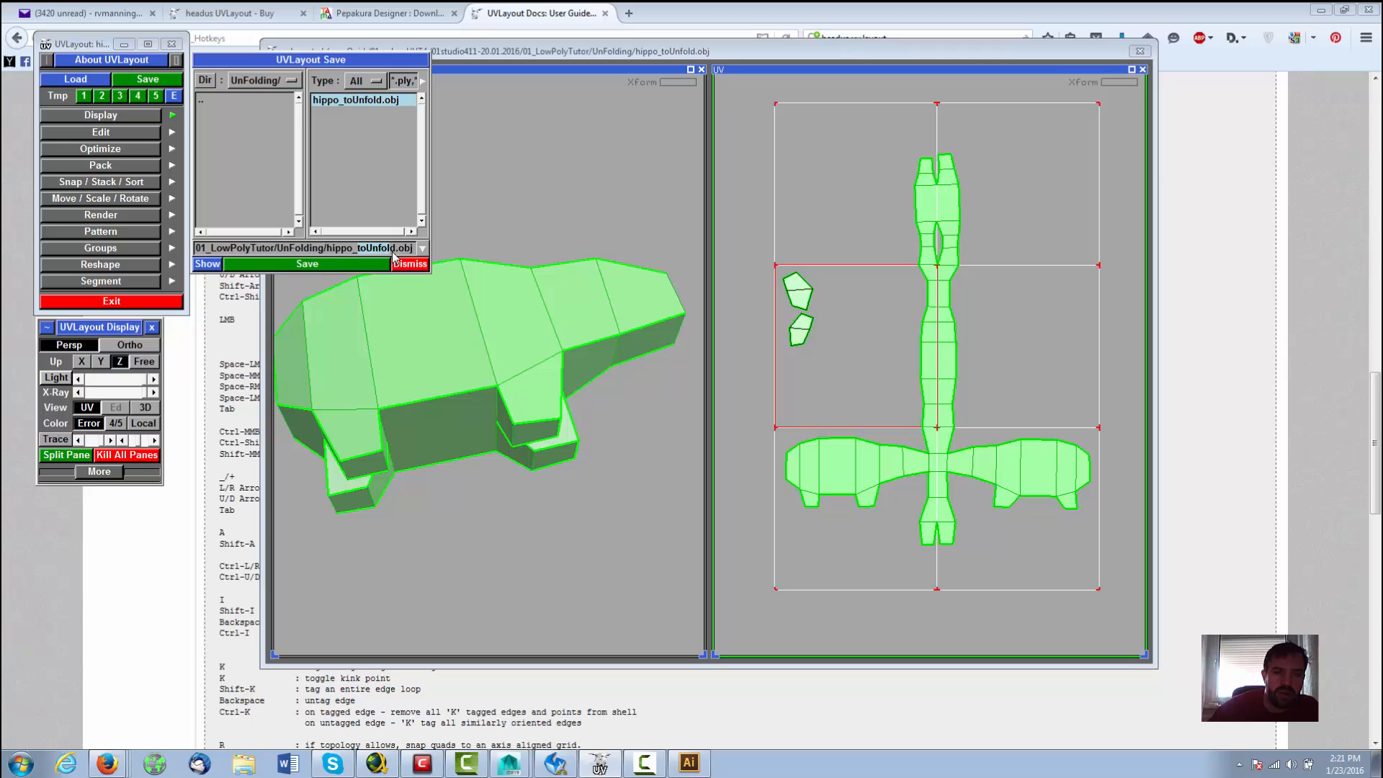
pyautogui.write('u')
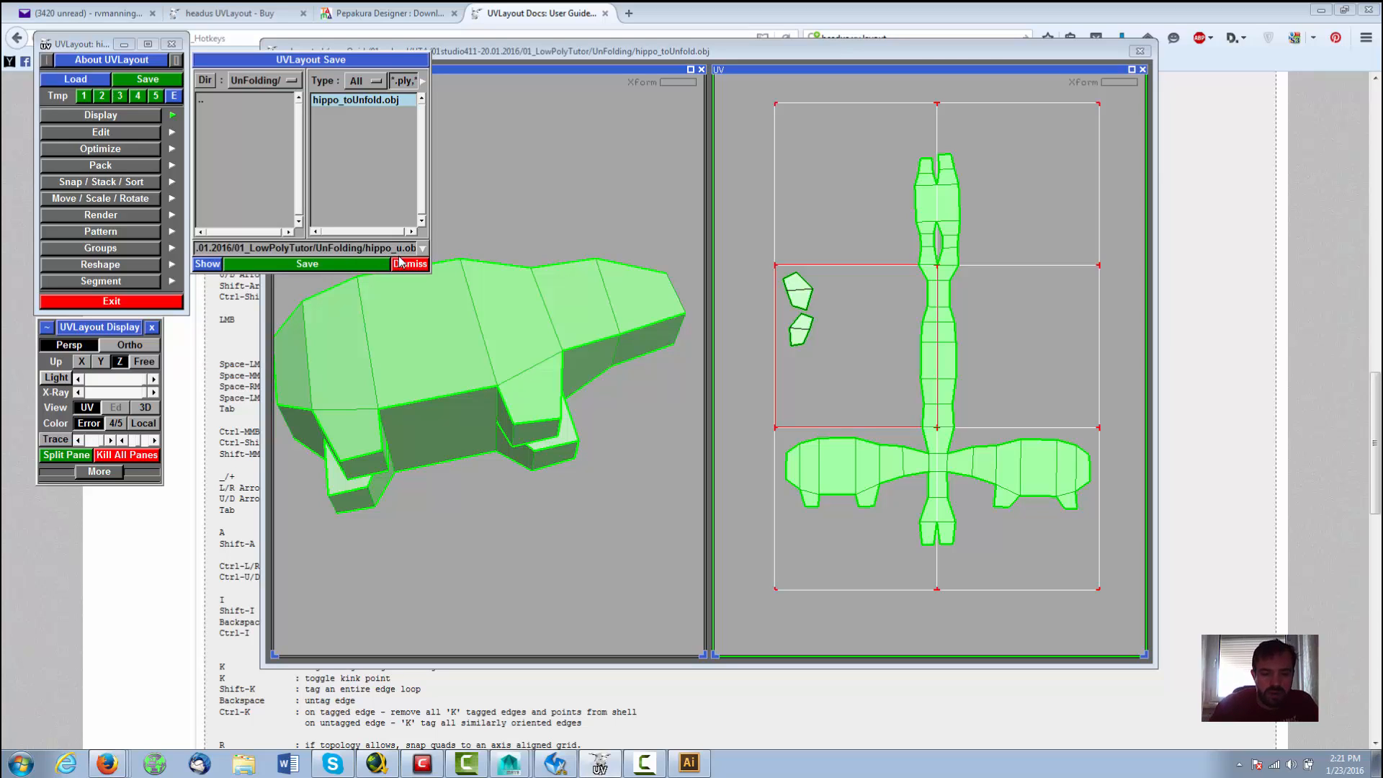
pyautogui.write('vHead')
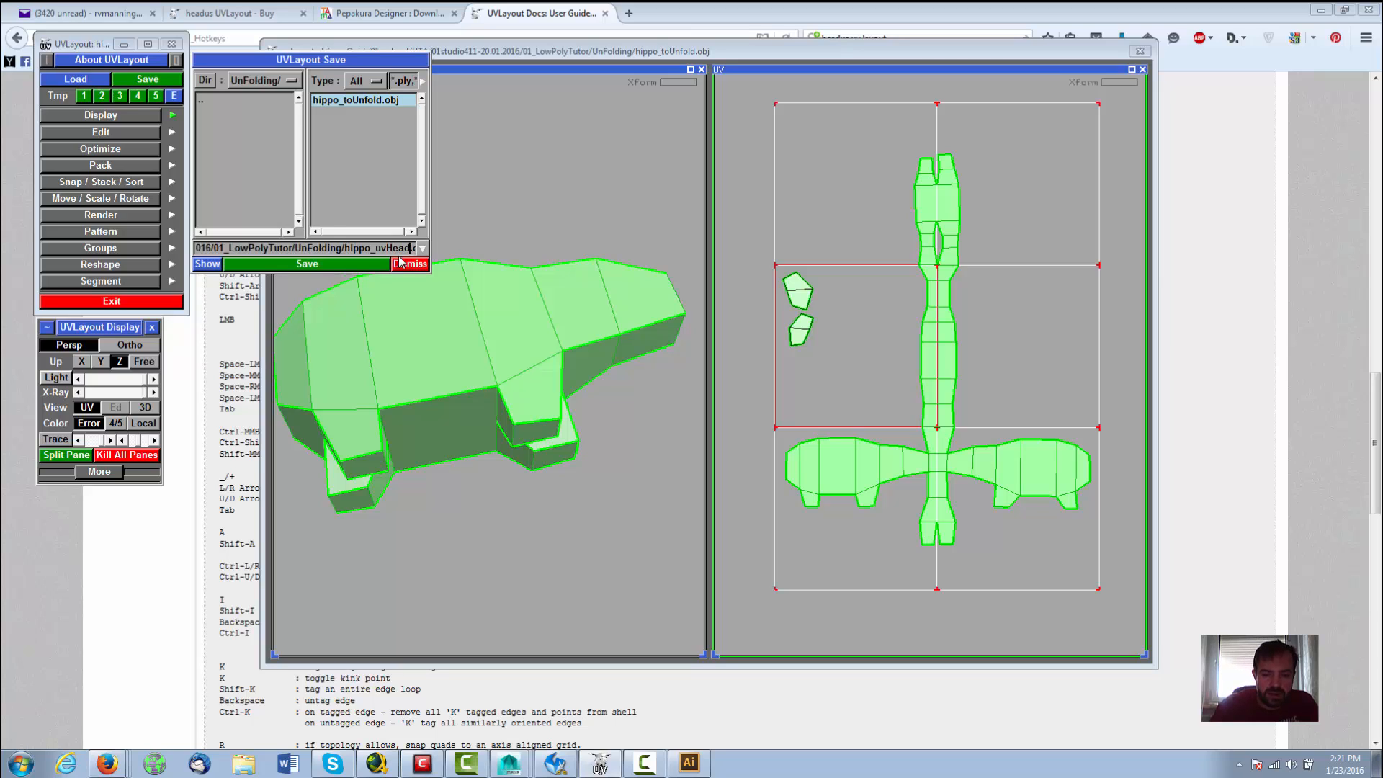
pyautogui.write('us')
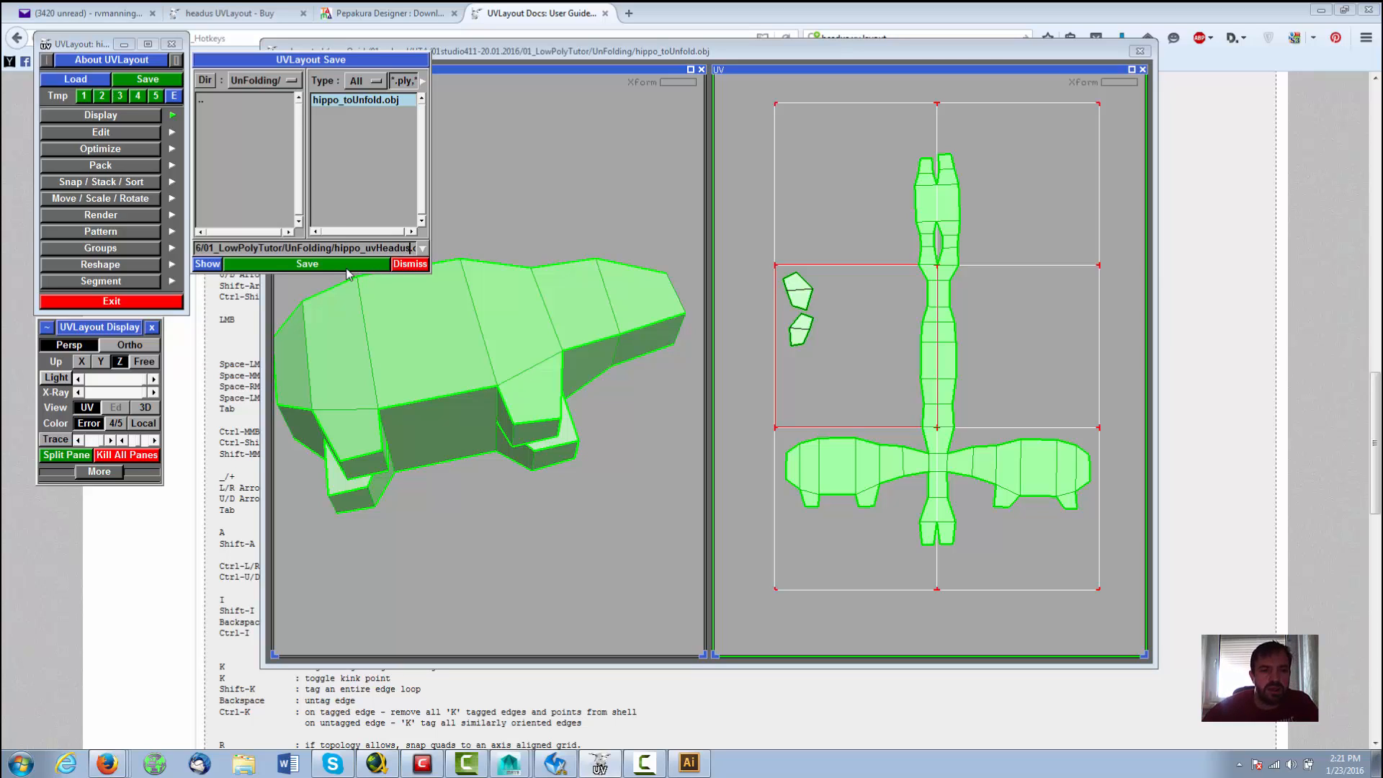
pyautogui.click(332, 267)
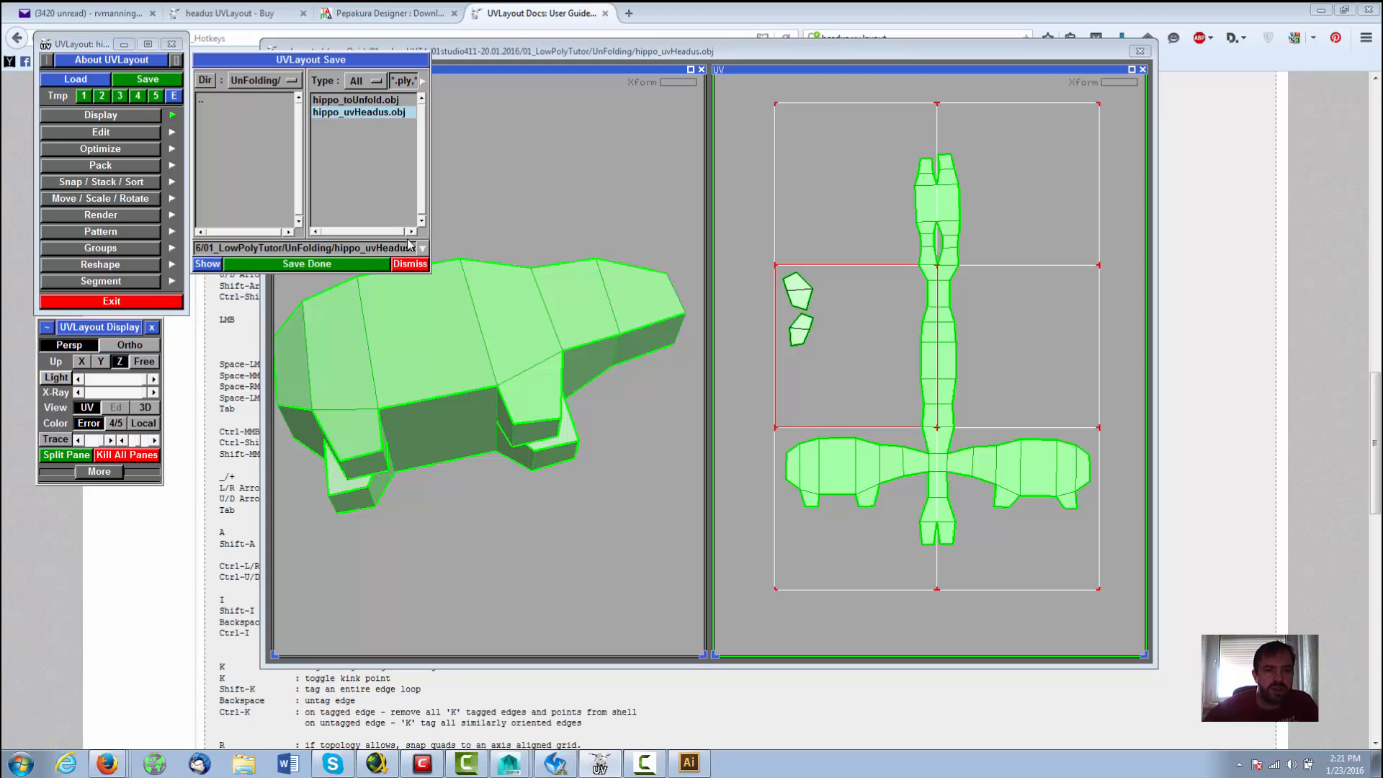
pyautogui.click(409, 264)
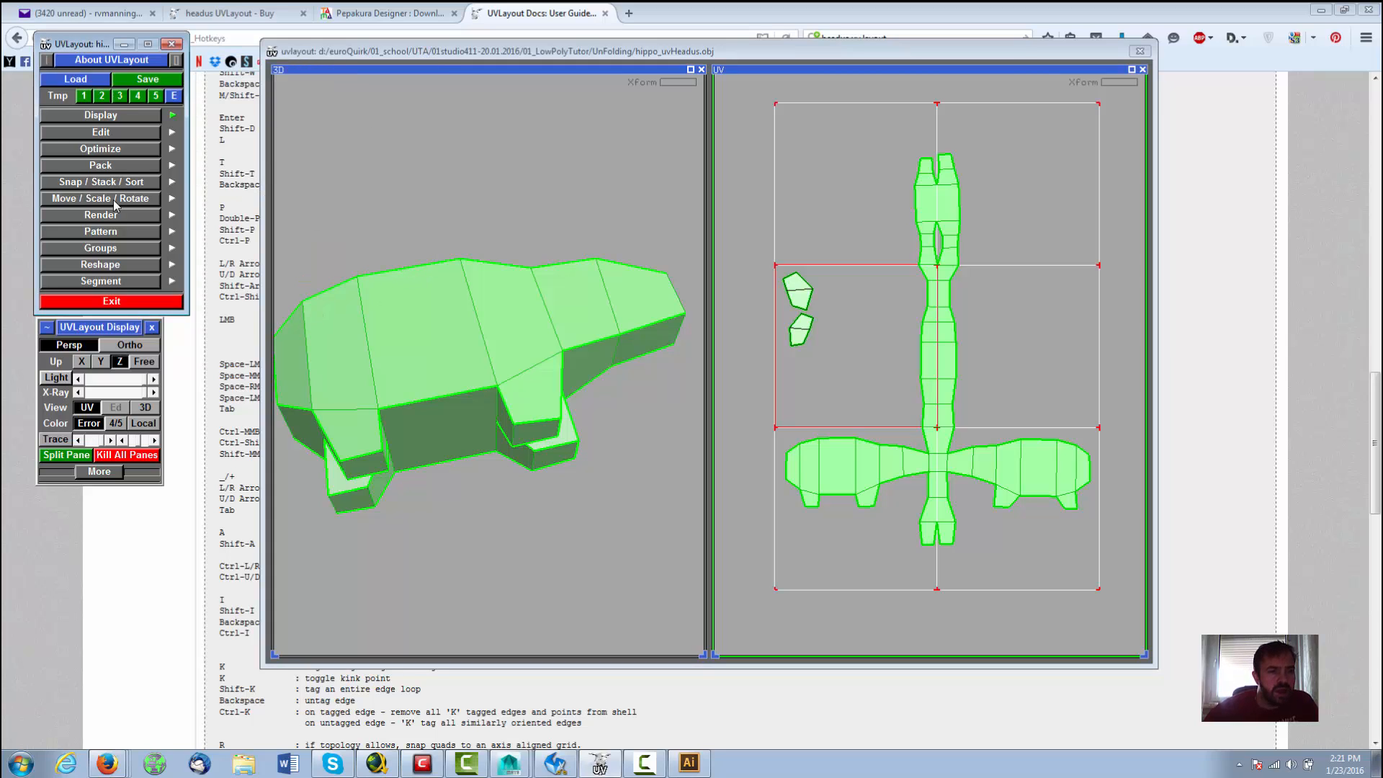
# Step: Pack all shells into the UV tile at Mid quality and close the packing settings
pyautogui.click(173, 166)
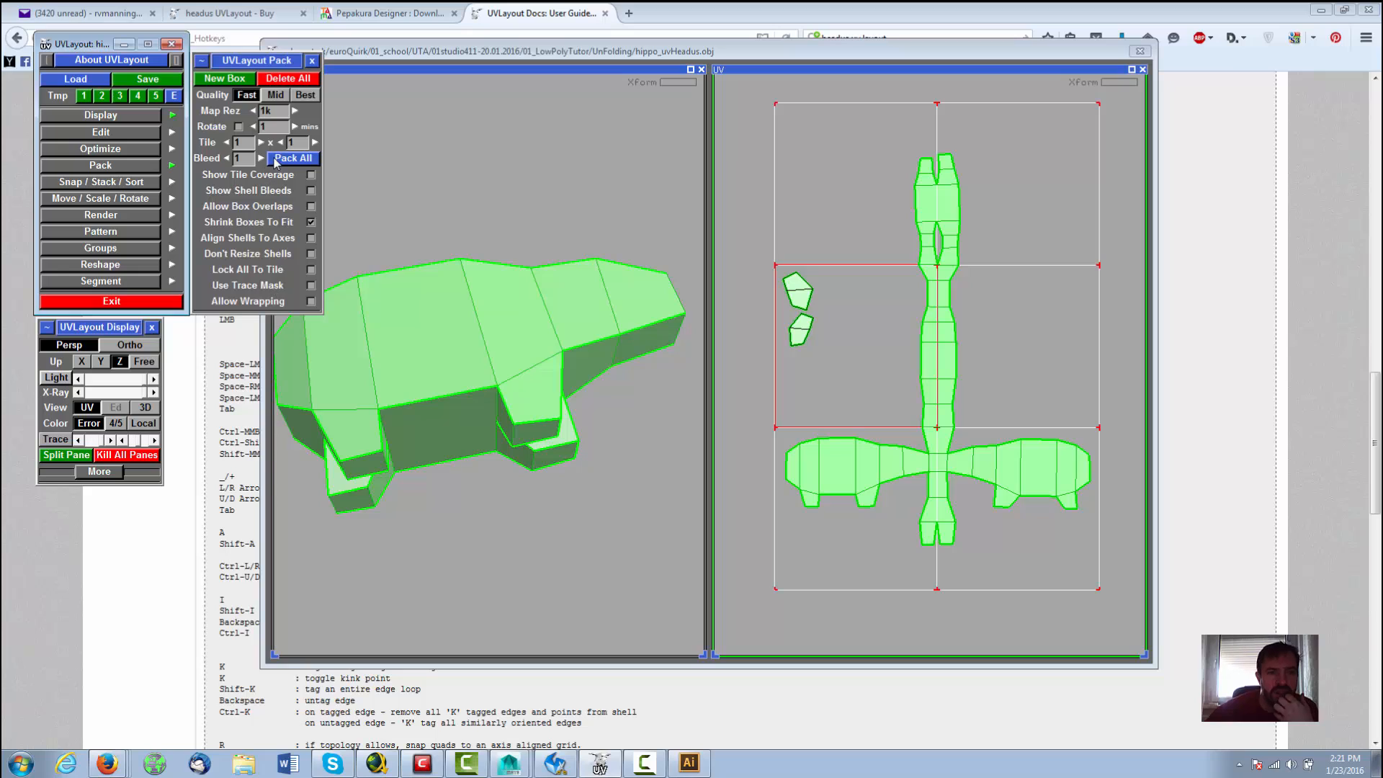
pyautogui.click(274, 96)
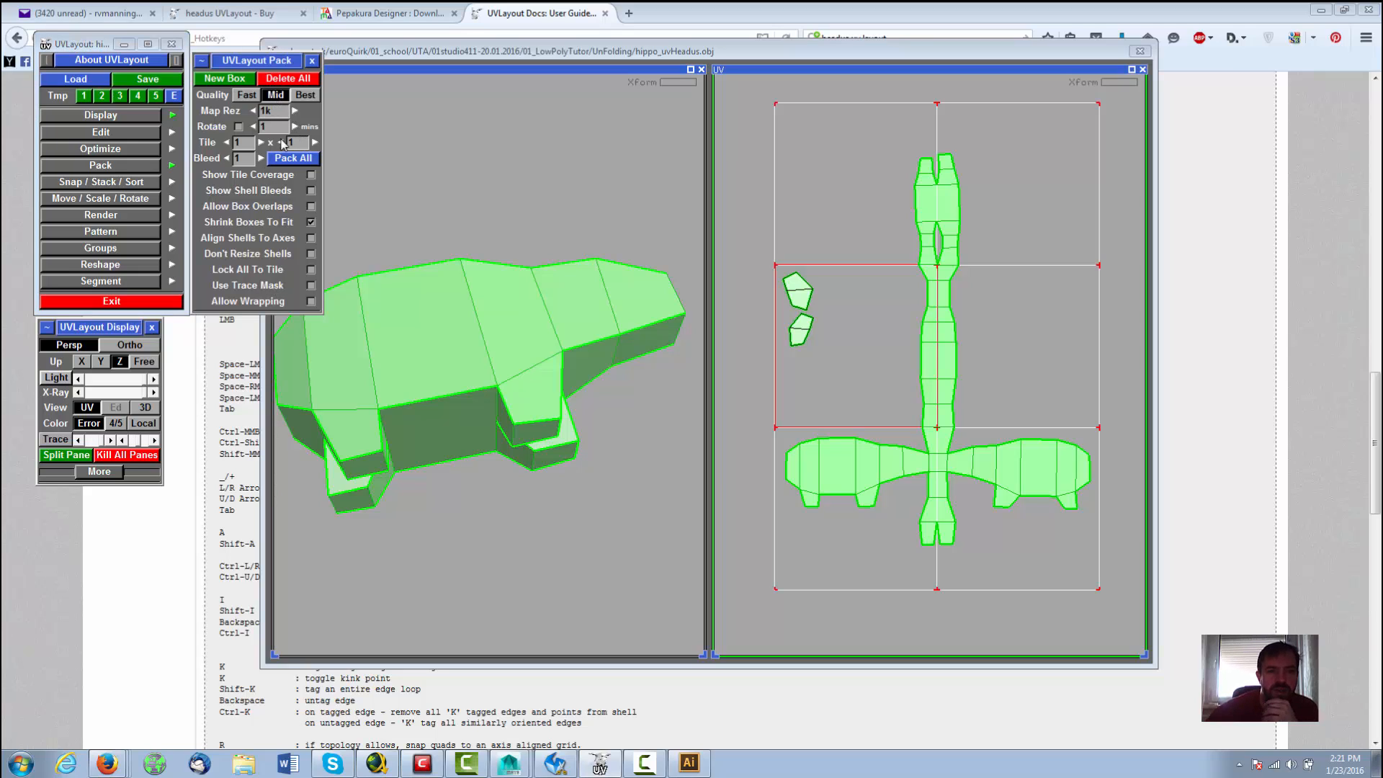
pyautogui.click(292, 159)
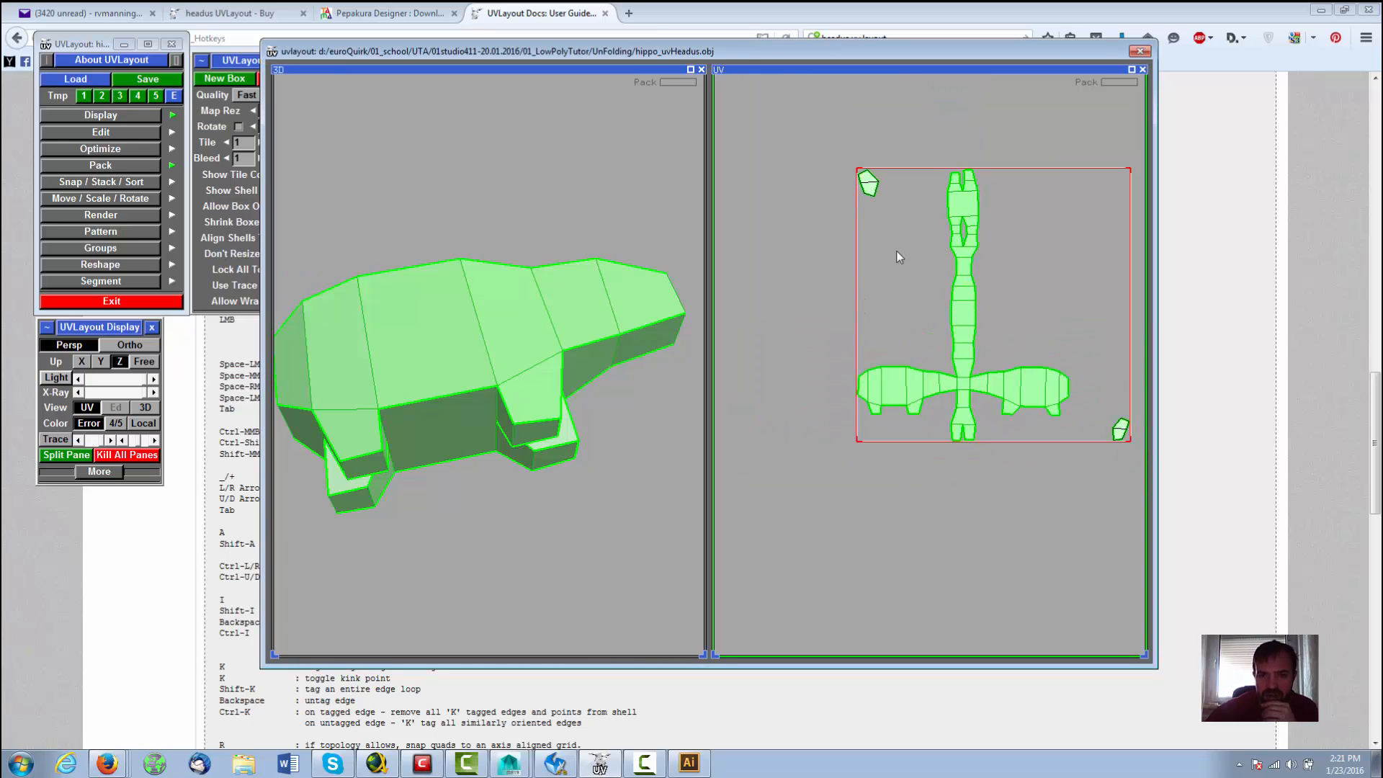
pyautogui.moveTo(896, 250); pyautogui.dragTo(841, 270, button='middle')
pyautogui.scroll(-2, 842, 269)
pyautogui.scroll(3, 943, 284)
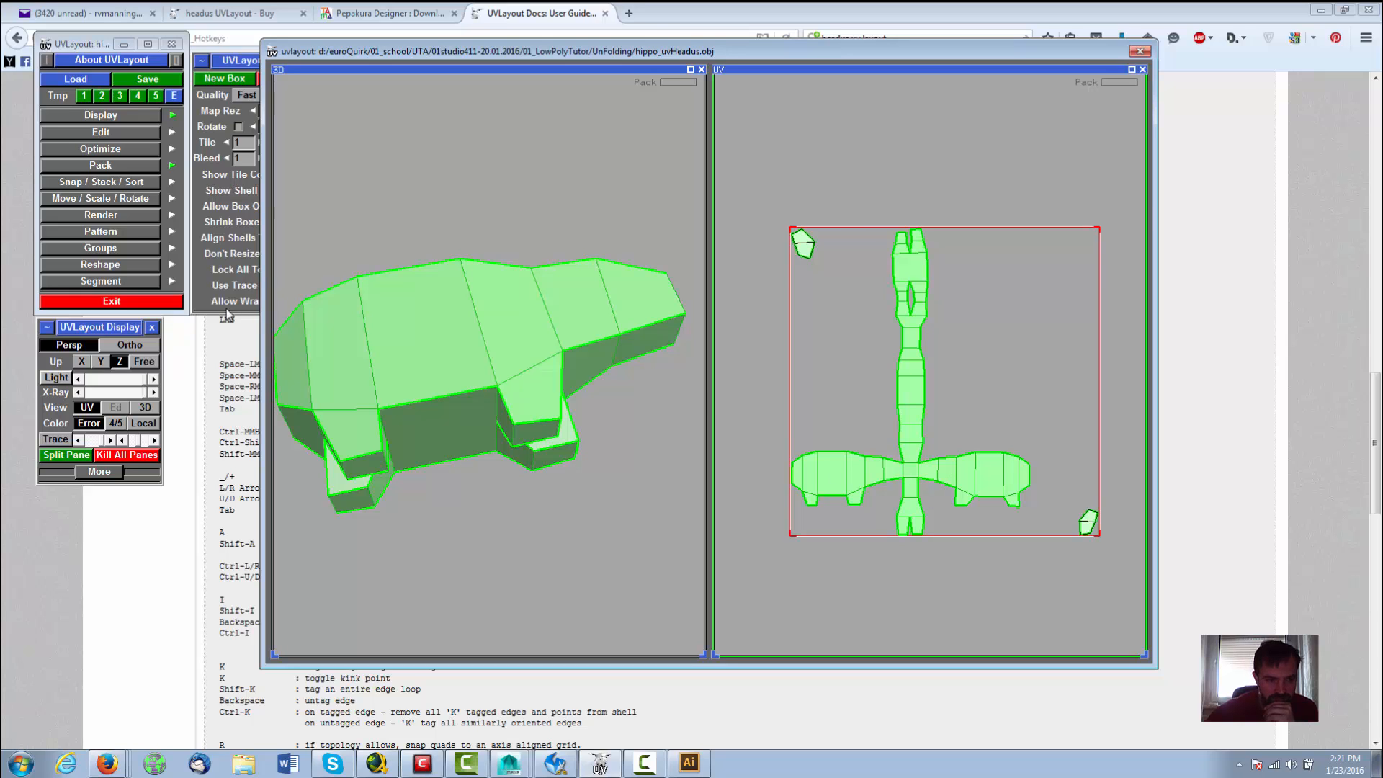
pyautogui.moveTo(225, 61); pyautogui.dragTo(71, 498)
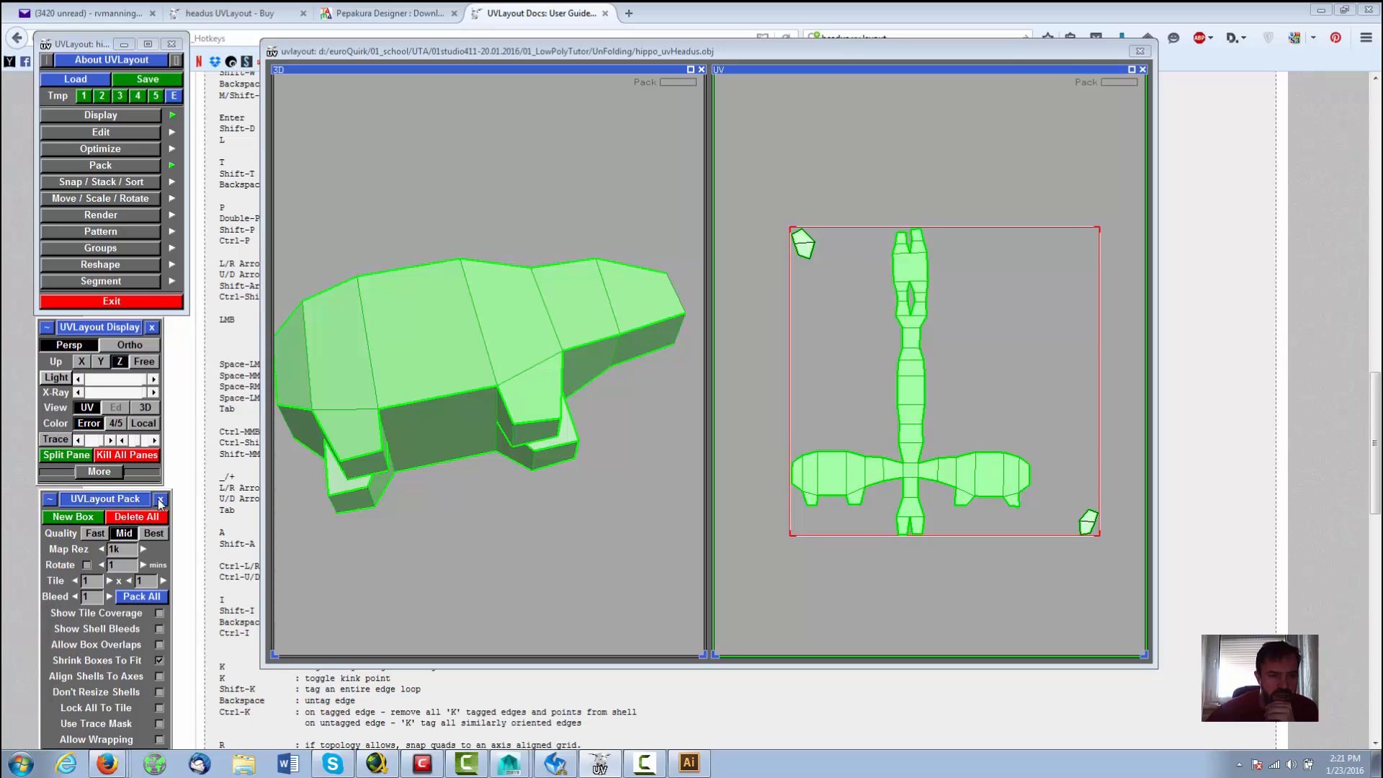
pyautogui.click(160, 500)
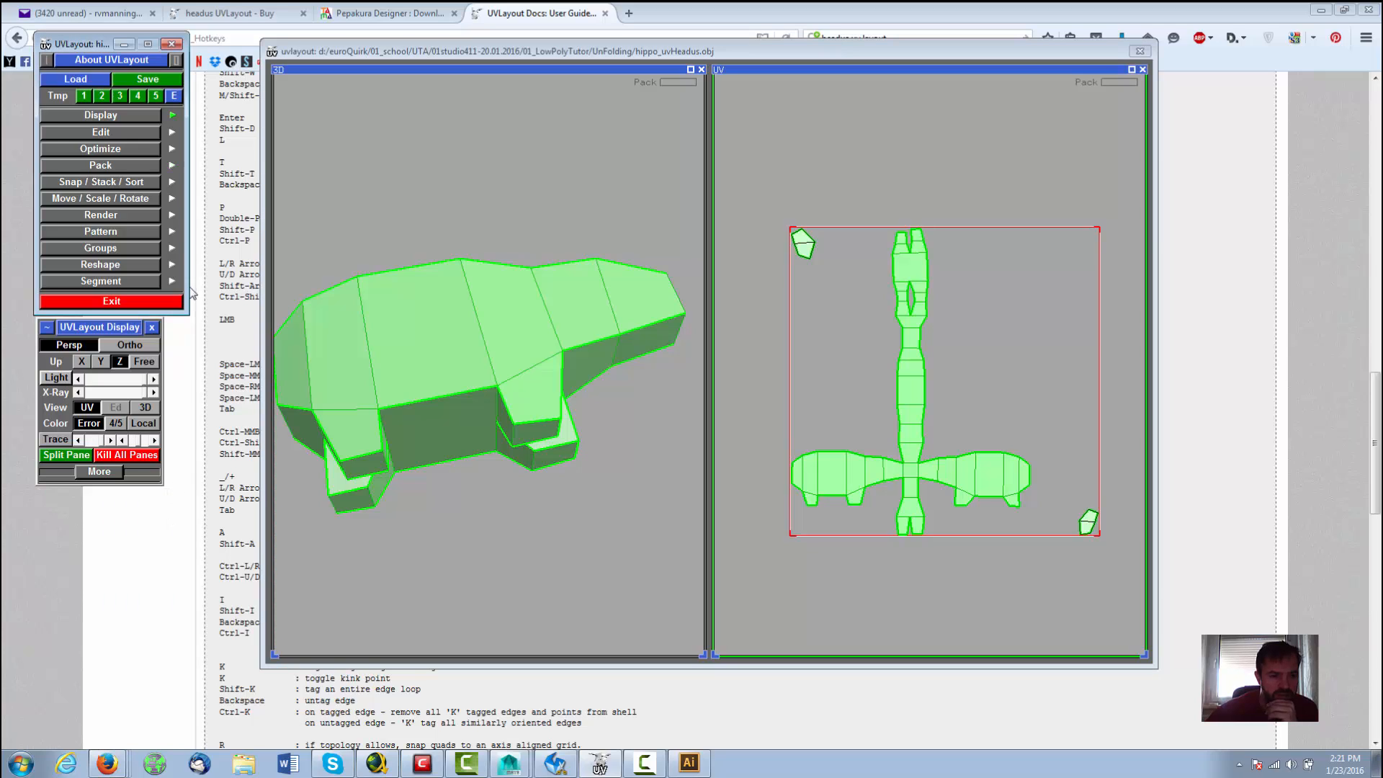
# Step: Render the packed UV layout with outlines on as a 1k layout image and position its viewer for a full view
pyautogui.click(173, 216)
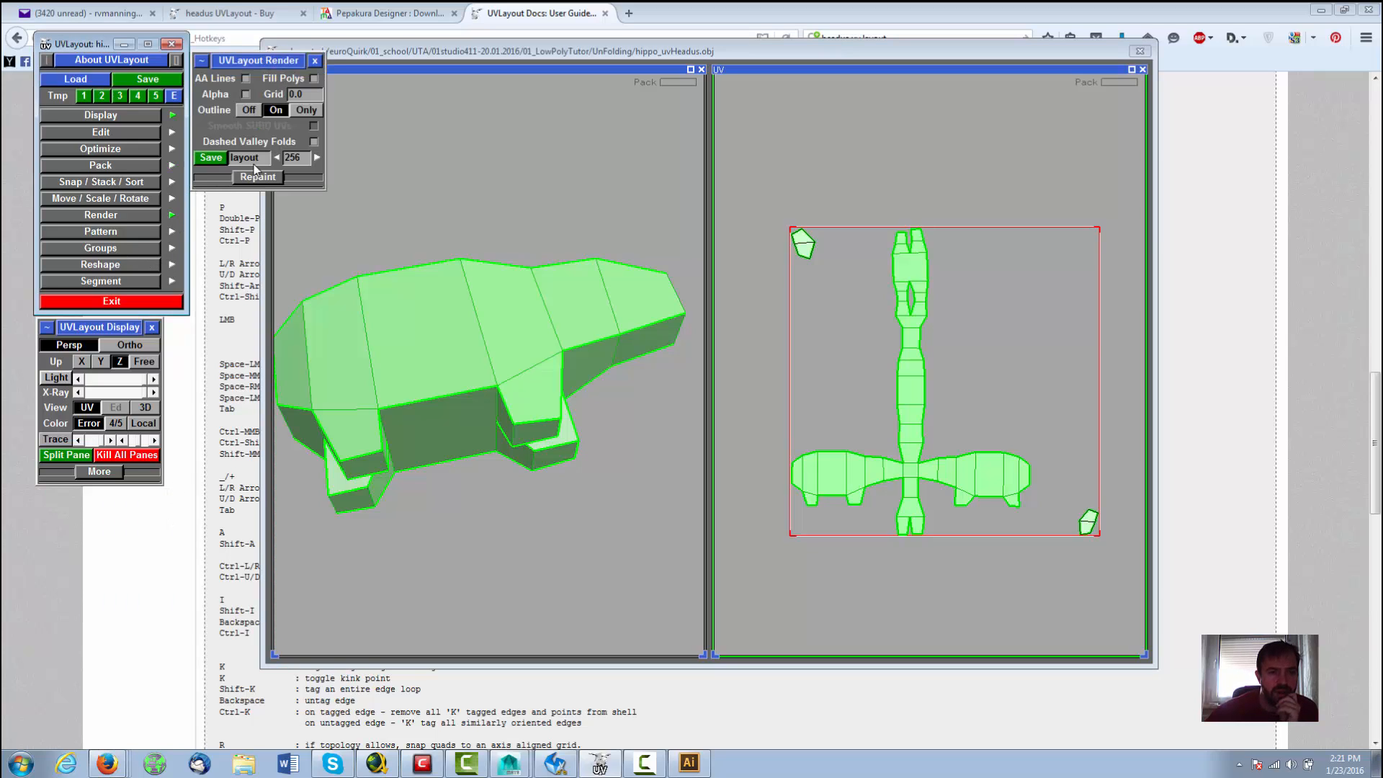
pyautogui.click(318, 158)
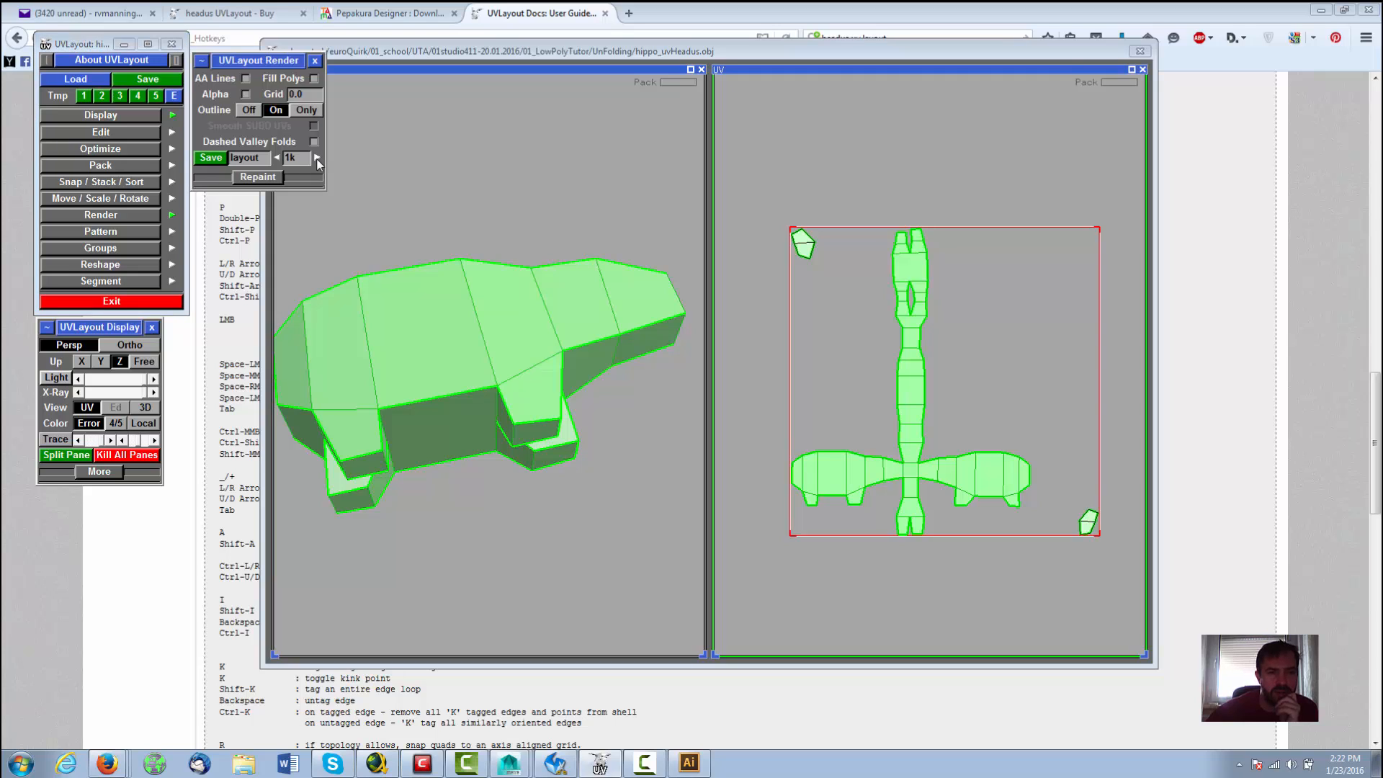
pyautogui.click(277, 160)
pyautogui.click(317, 158)
pyautogui.click(212, 159)
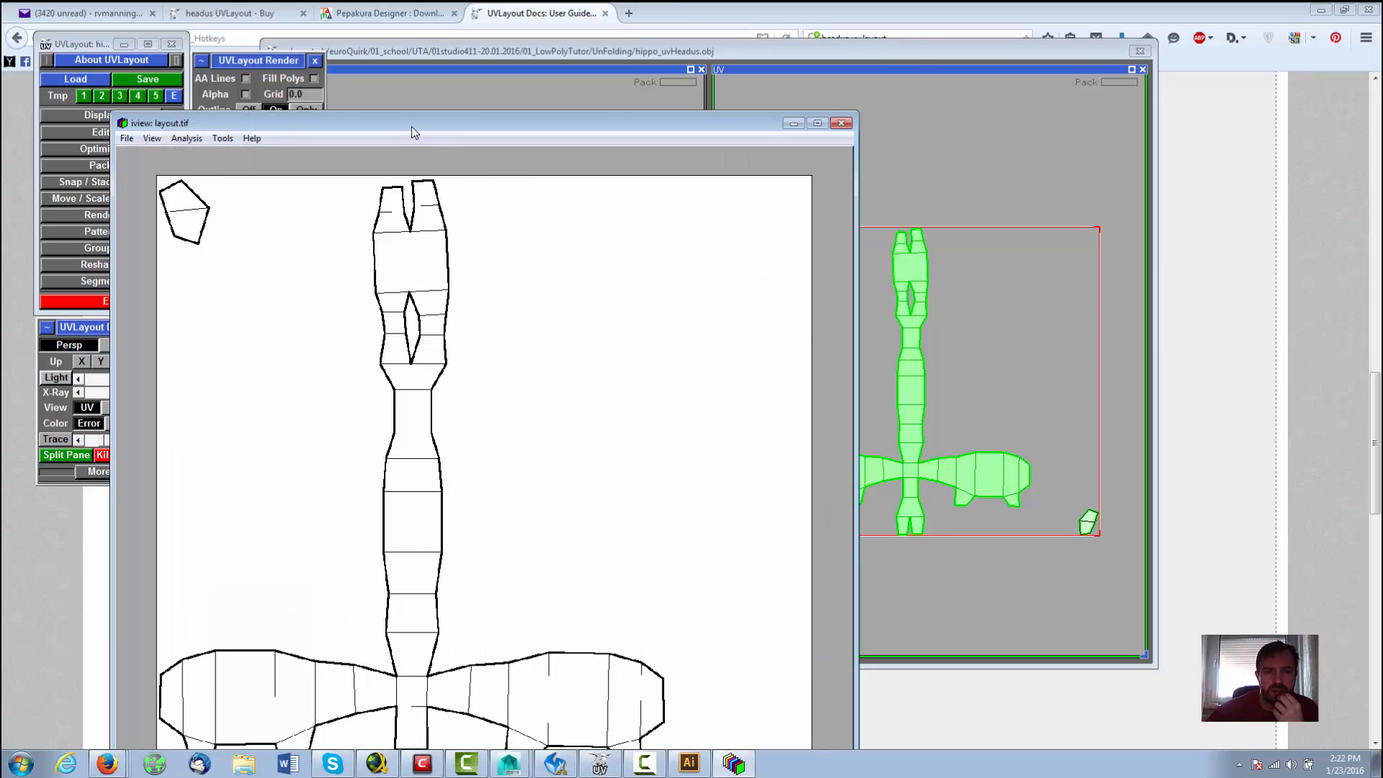
pyautogui.moveTo(412, 126); pyautogui.dragTo(495, 26)
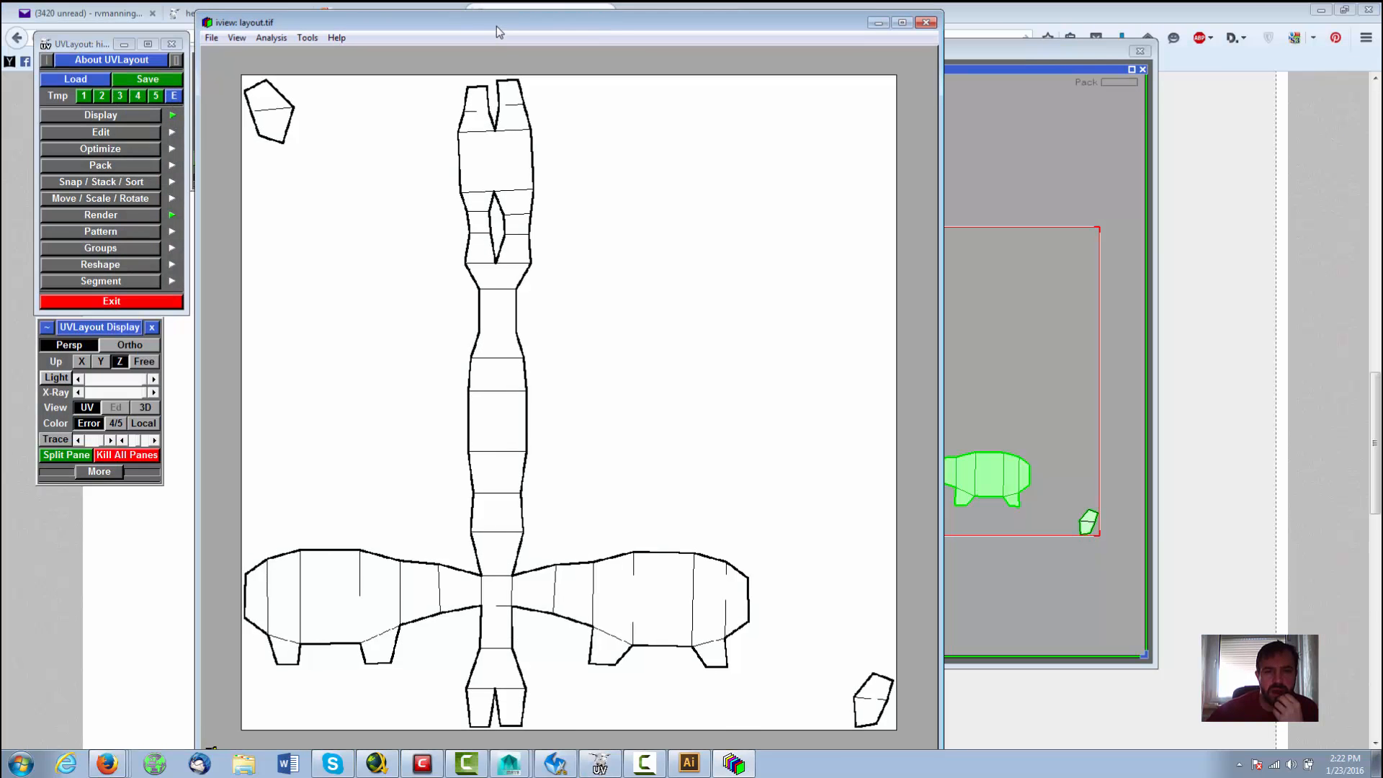
# Step: Start saving the layout image under a new name and browse to the d:/euroQuirk/01_school folder
pyautogui.click(213, 39)
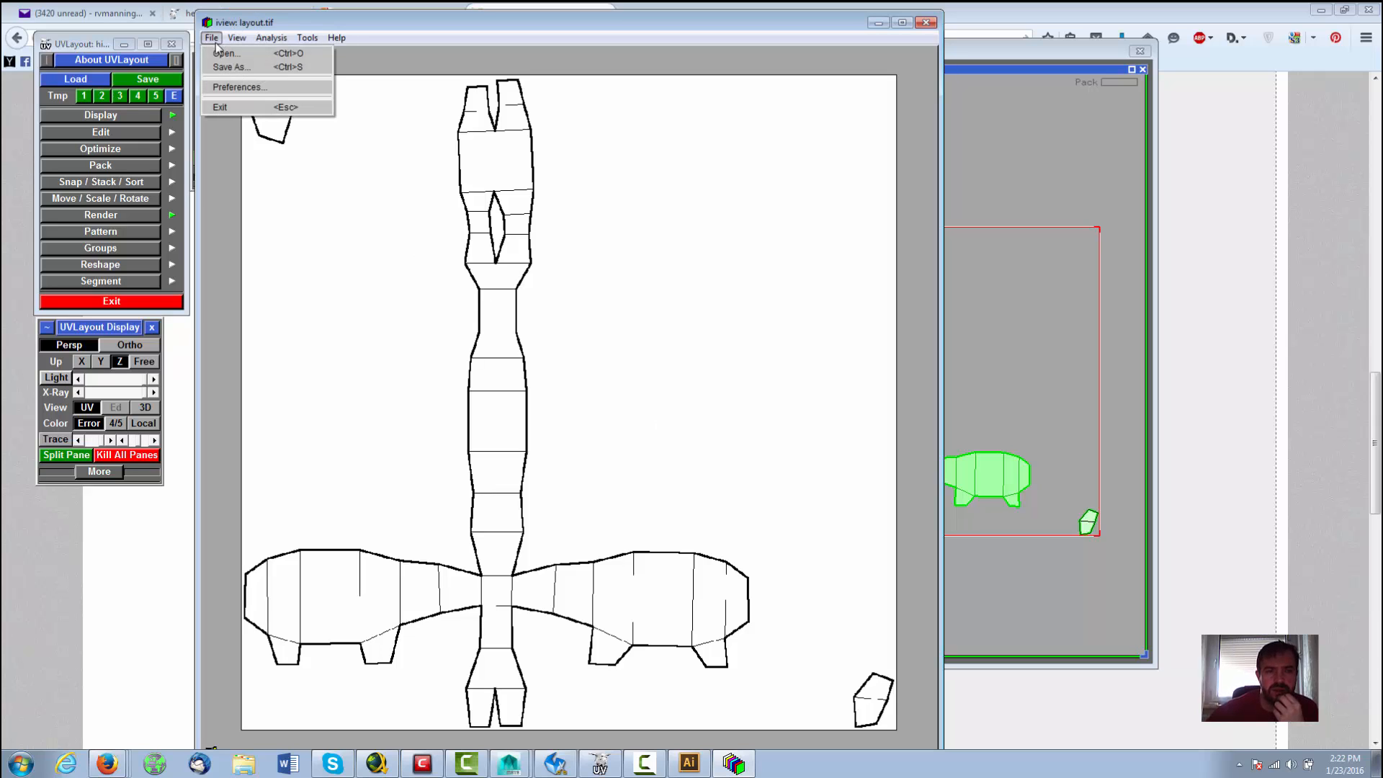
pyautogui.click(232, 67)
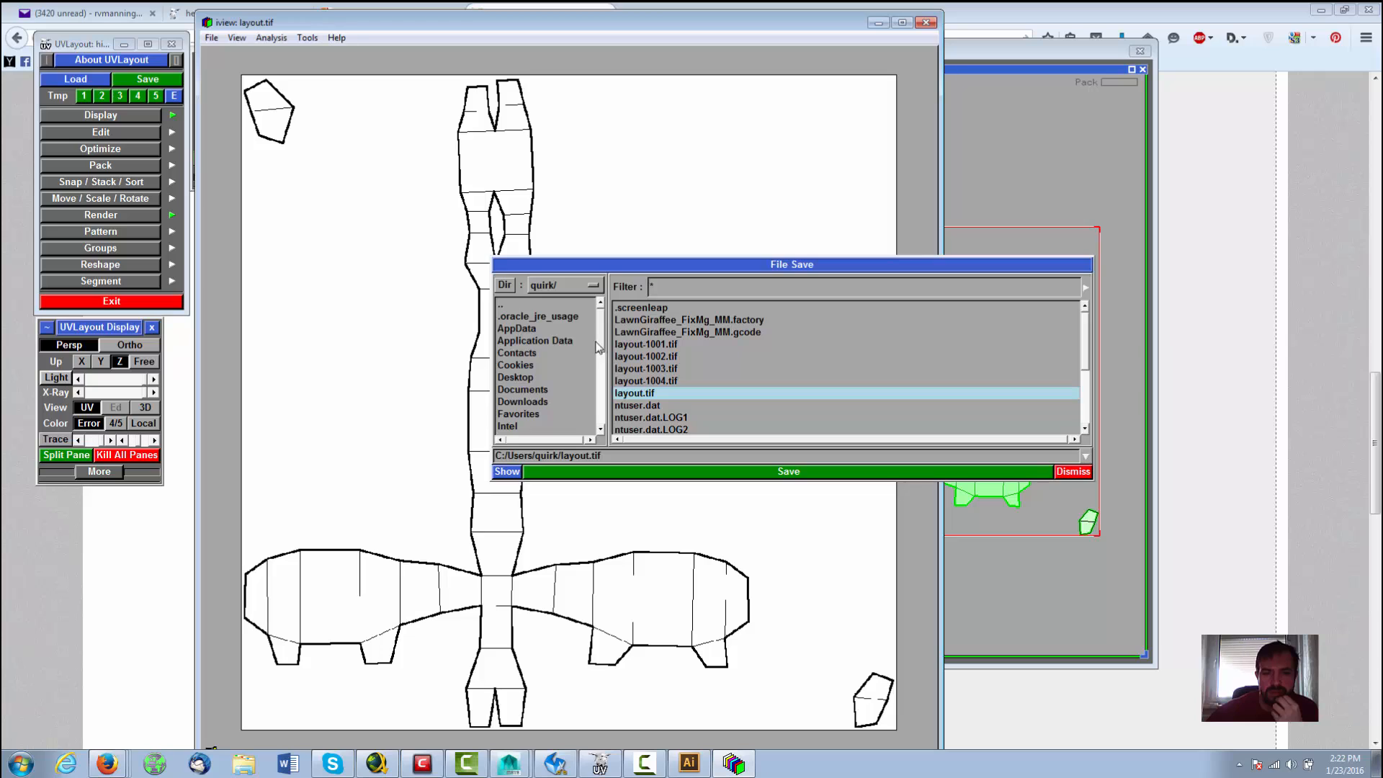
pyautogui.click(568, 287)
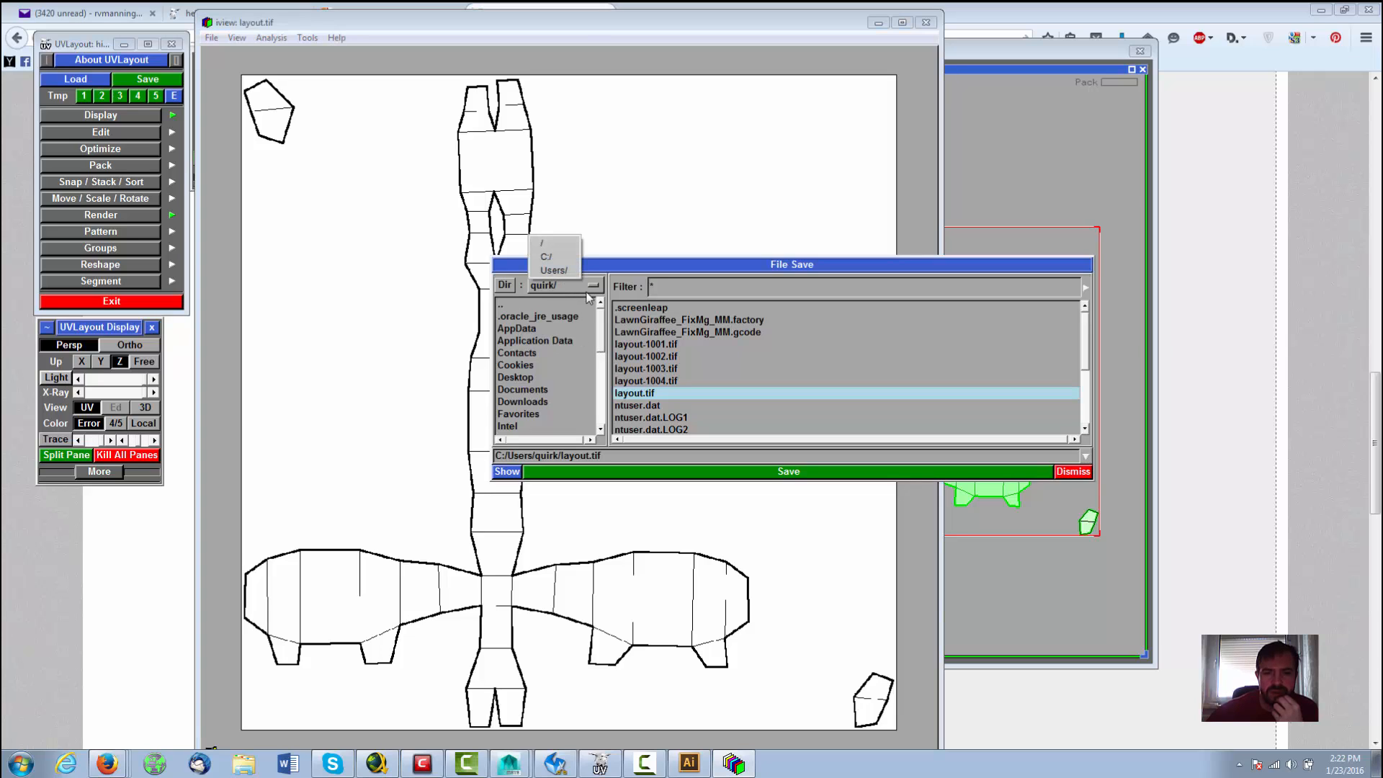
pyautogui.click(556, 245)
pyautogui.doubleClick(516, 319)
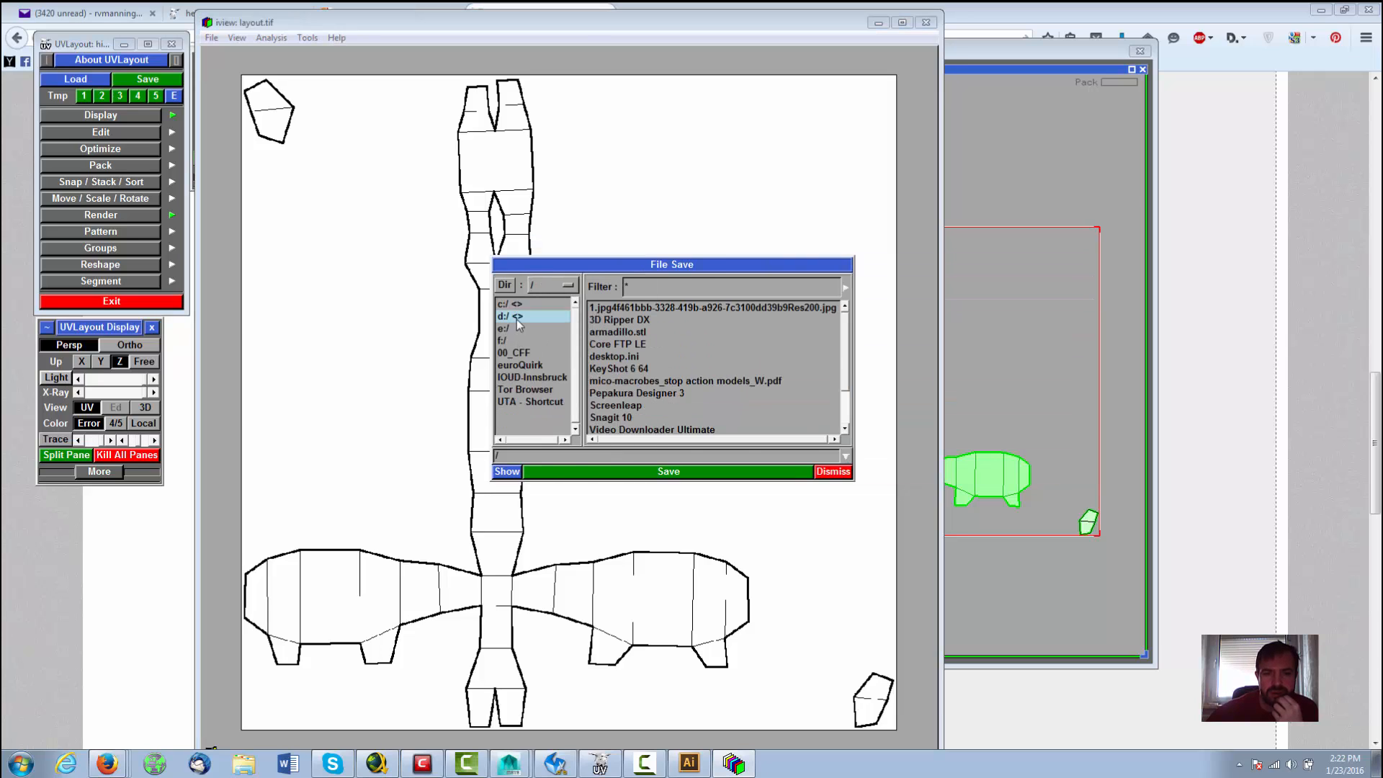
pyautogui.doubleClick(543, 405)
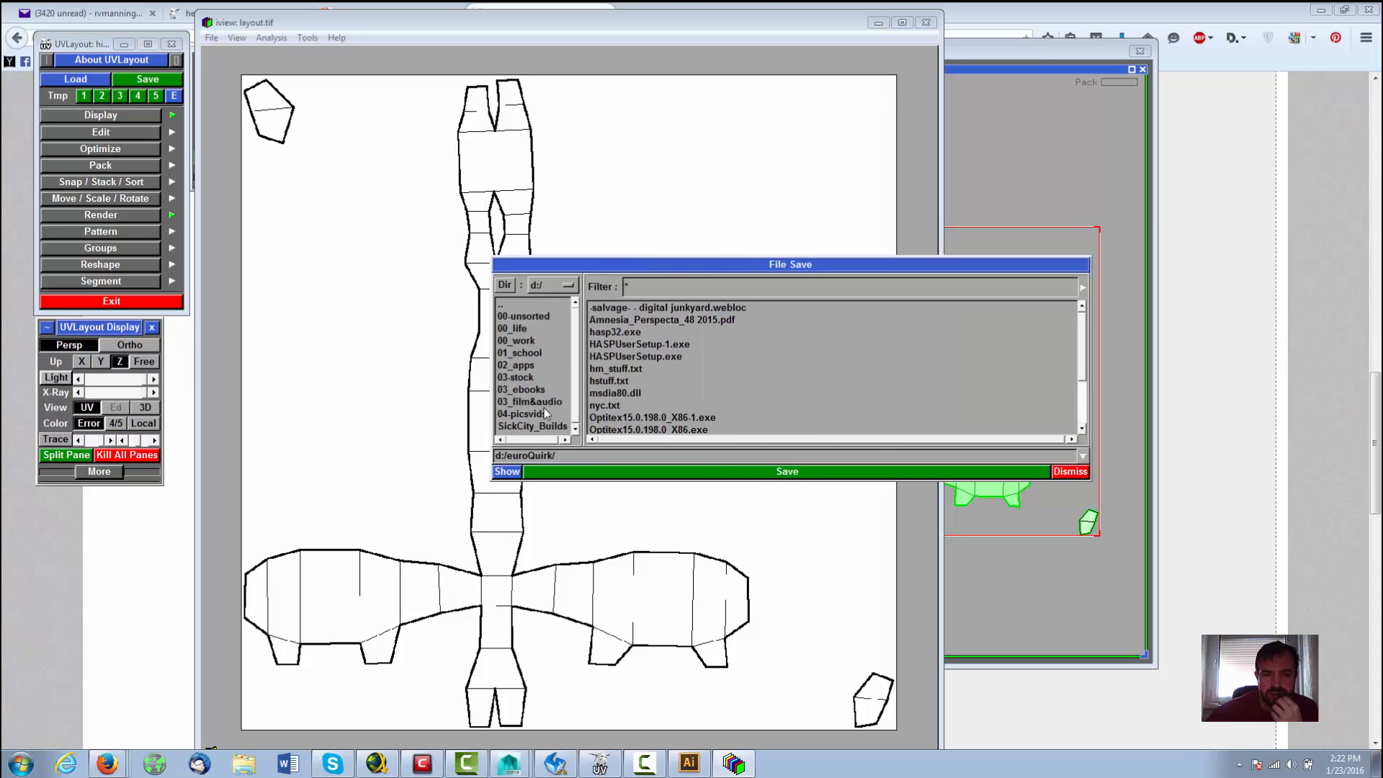
pyautogui.click(676, 391)
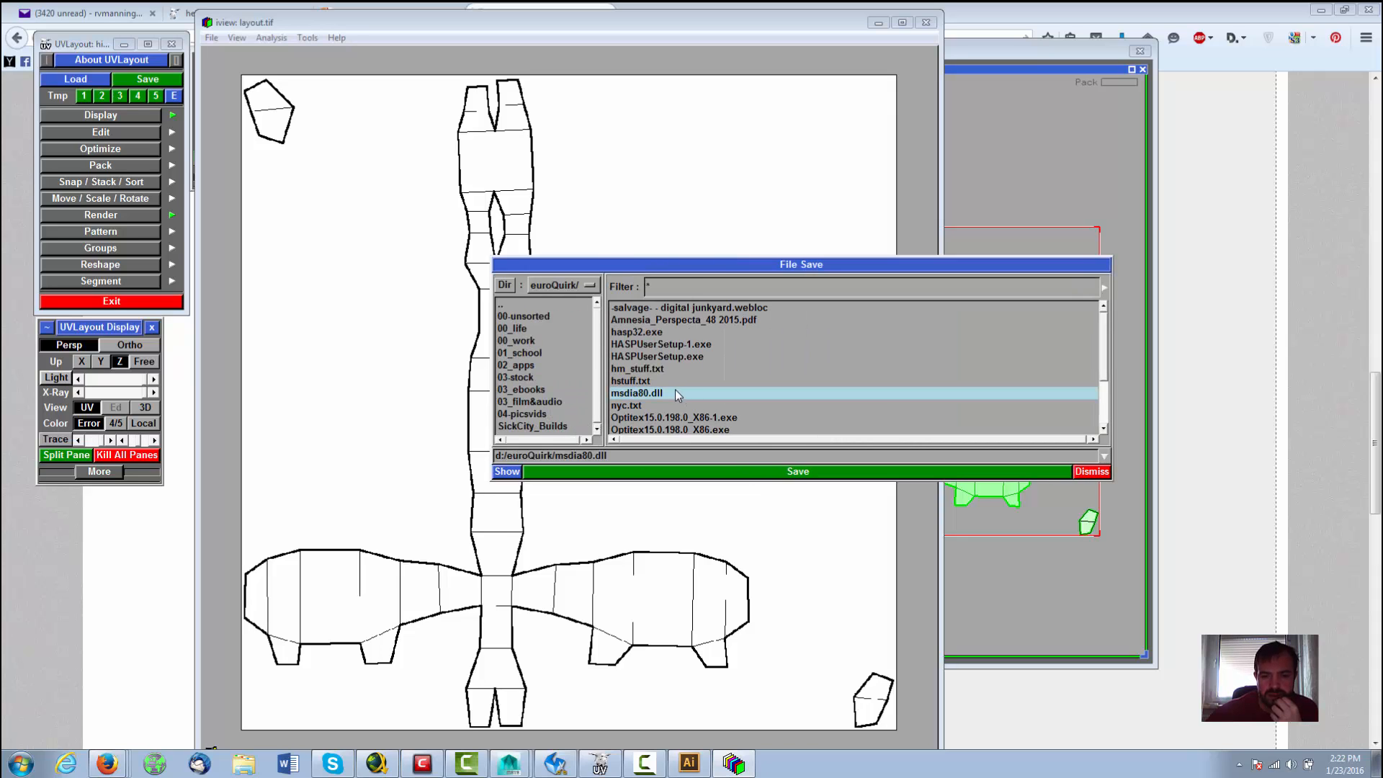
pyautogui.doubleClick(537, 353)
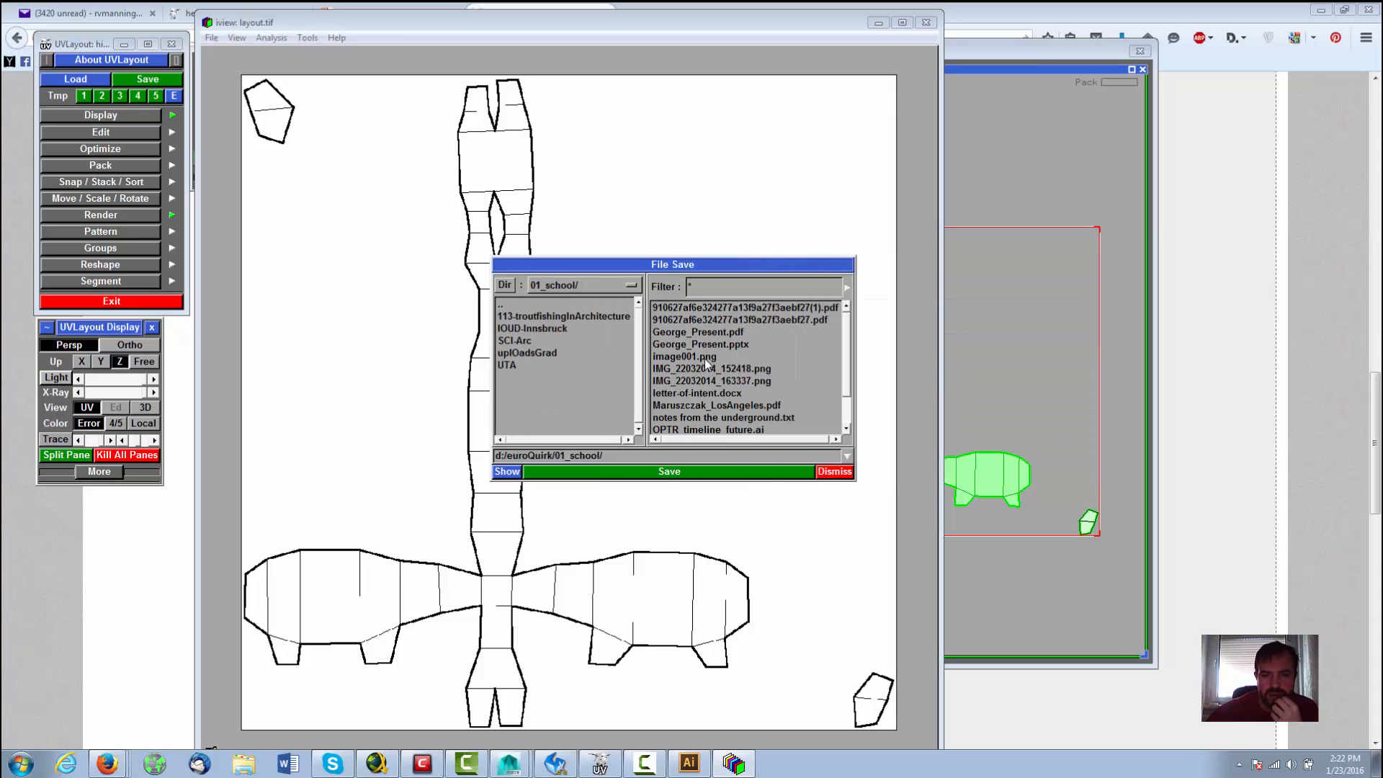
pyautogui.doubleClick(542, 357)
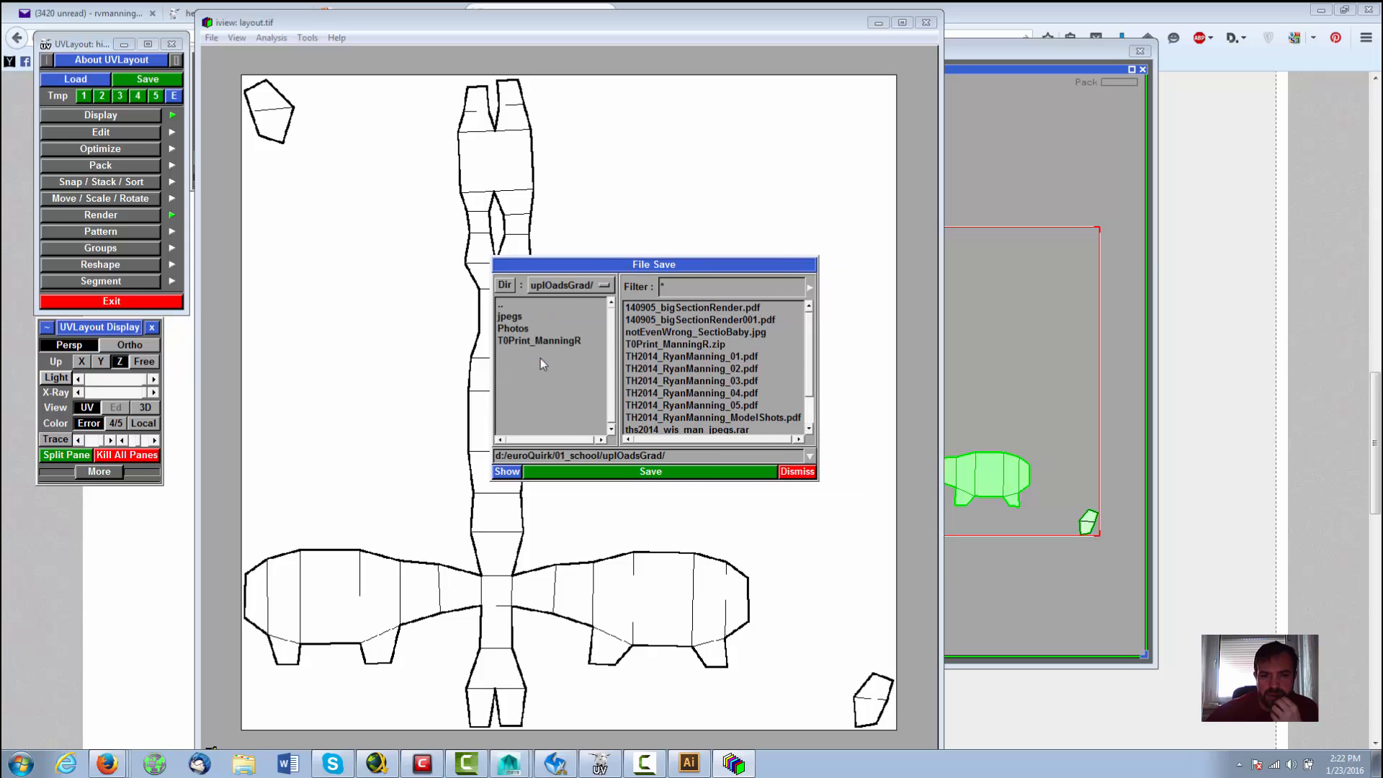
pyautogui.click(575, 286)
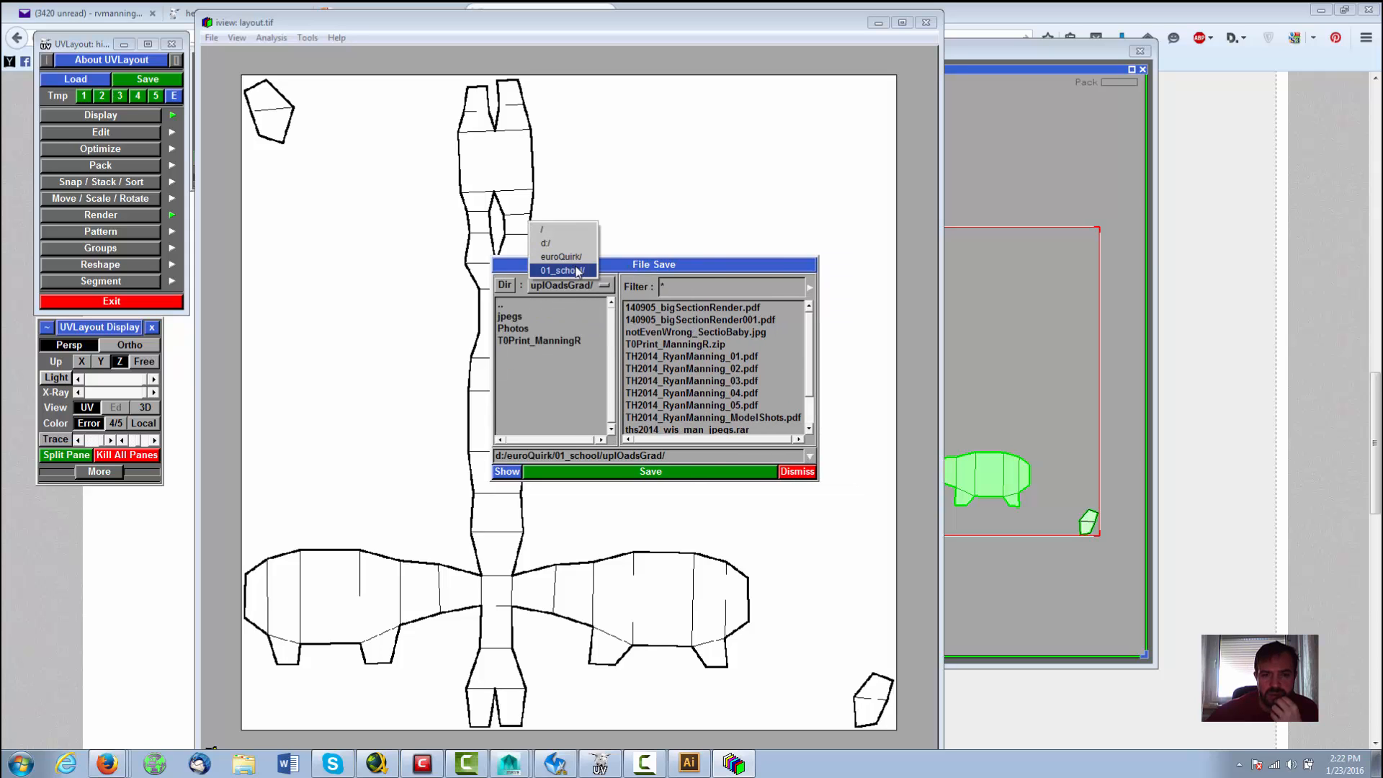
pyautogui.click(577, 271)
# Step: Browse to UTA/01studio411-20.01.2016/01_LowPolyTutor/UnFolding and take hippo_uvHeadus.obj as the base for the file name
pyautogui.doubleClick(500, 363)
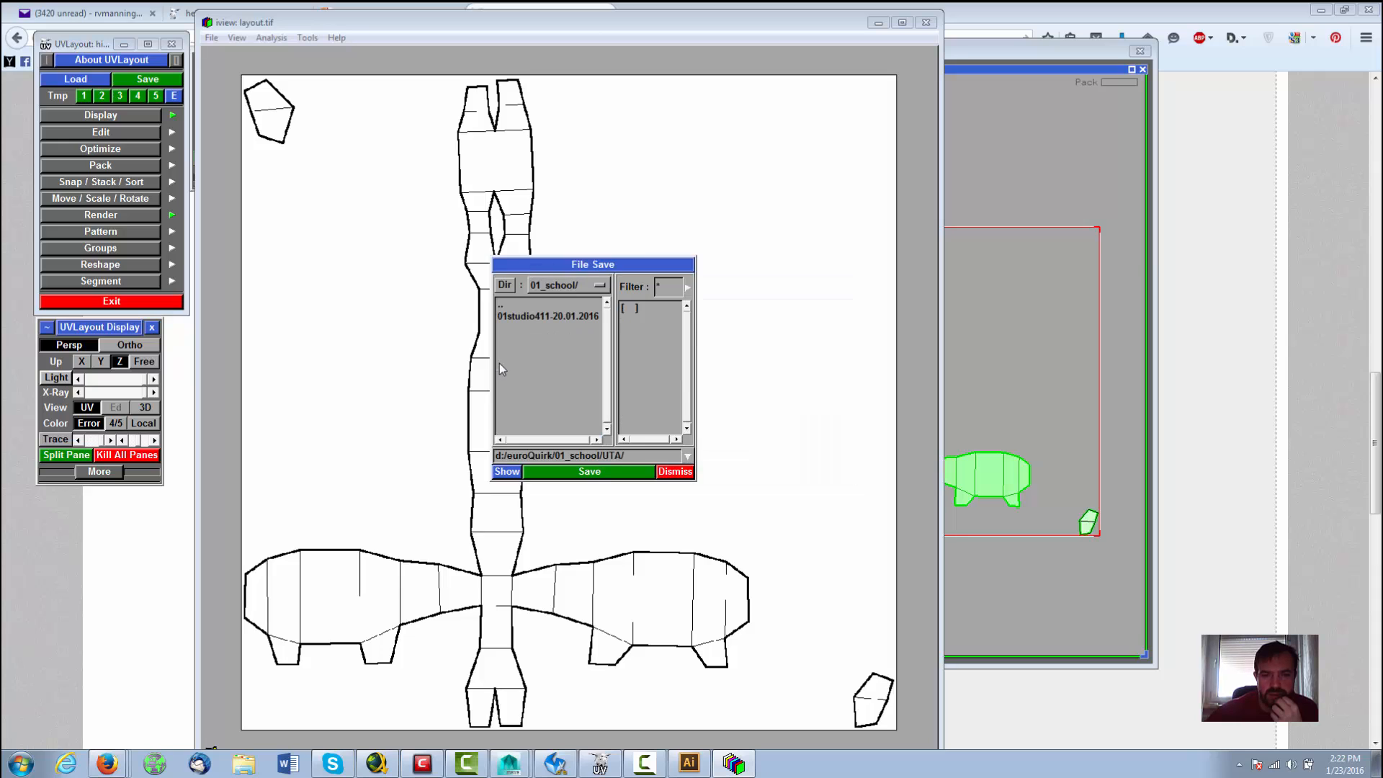
pyautogui.doubleClick(586, 317)
pyautogui.doubleClick(569, 316)
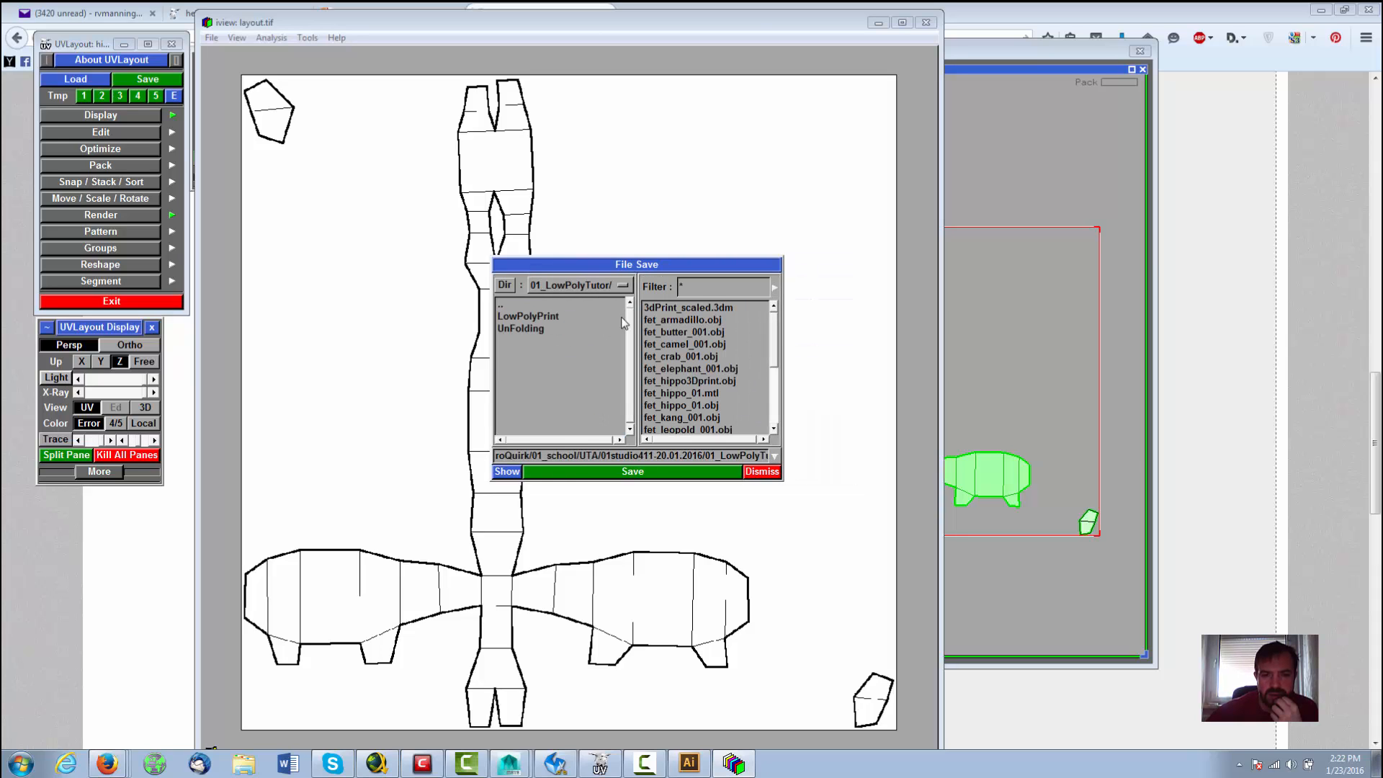
pyautogui.doubleClick(534, 330)
pyautogui.click(655, 333)
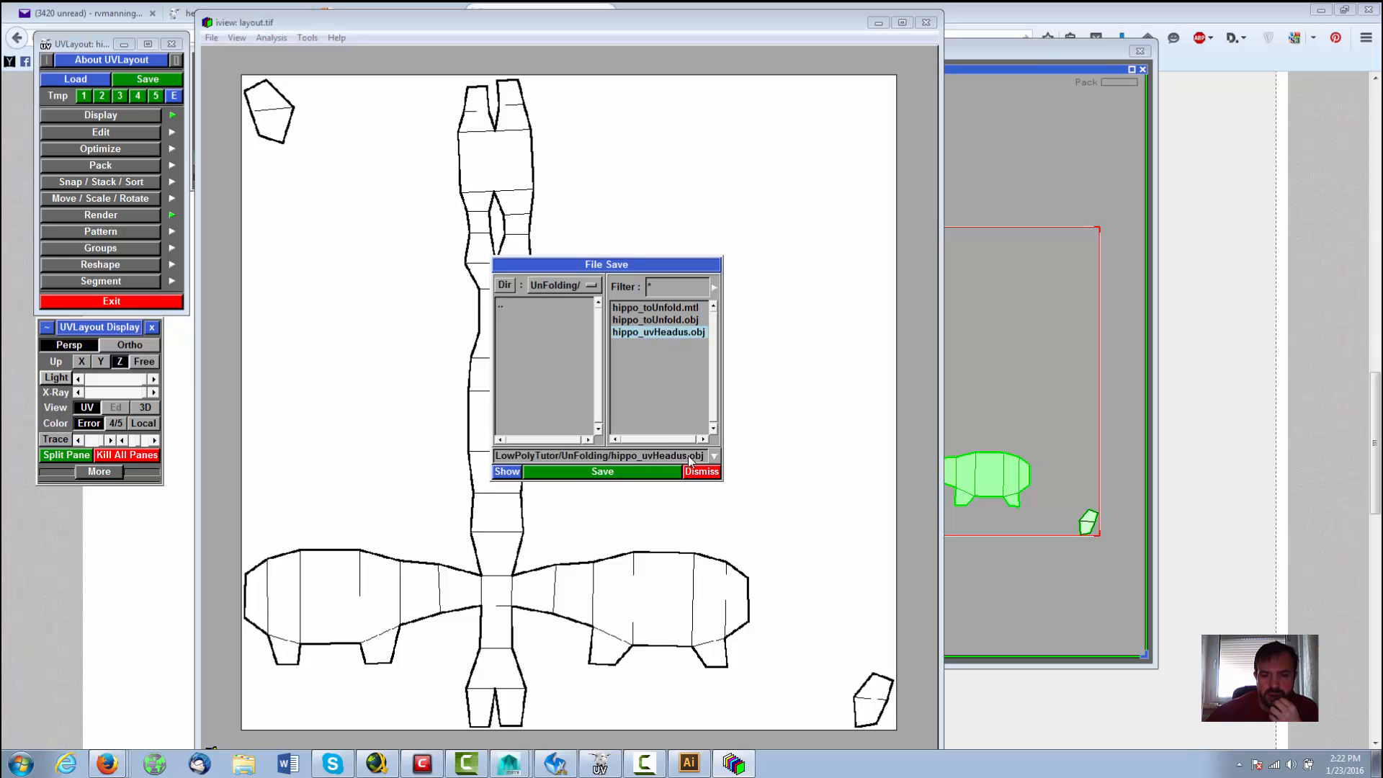
pyautogui.click(749, 464)
pyautogui.press('t')
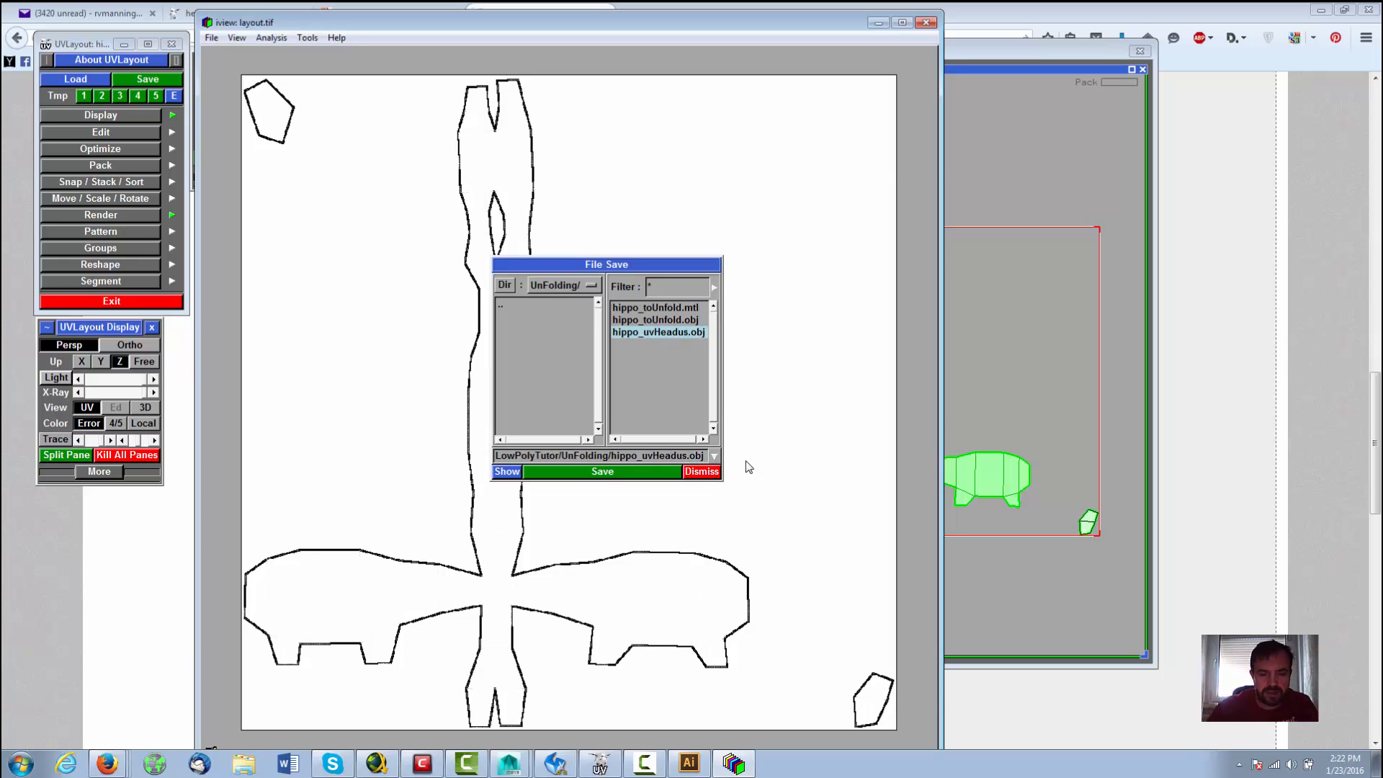
pyautogui.press('i')
pyautogui.press('f')
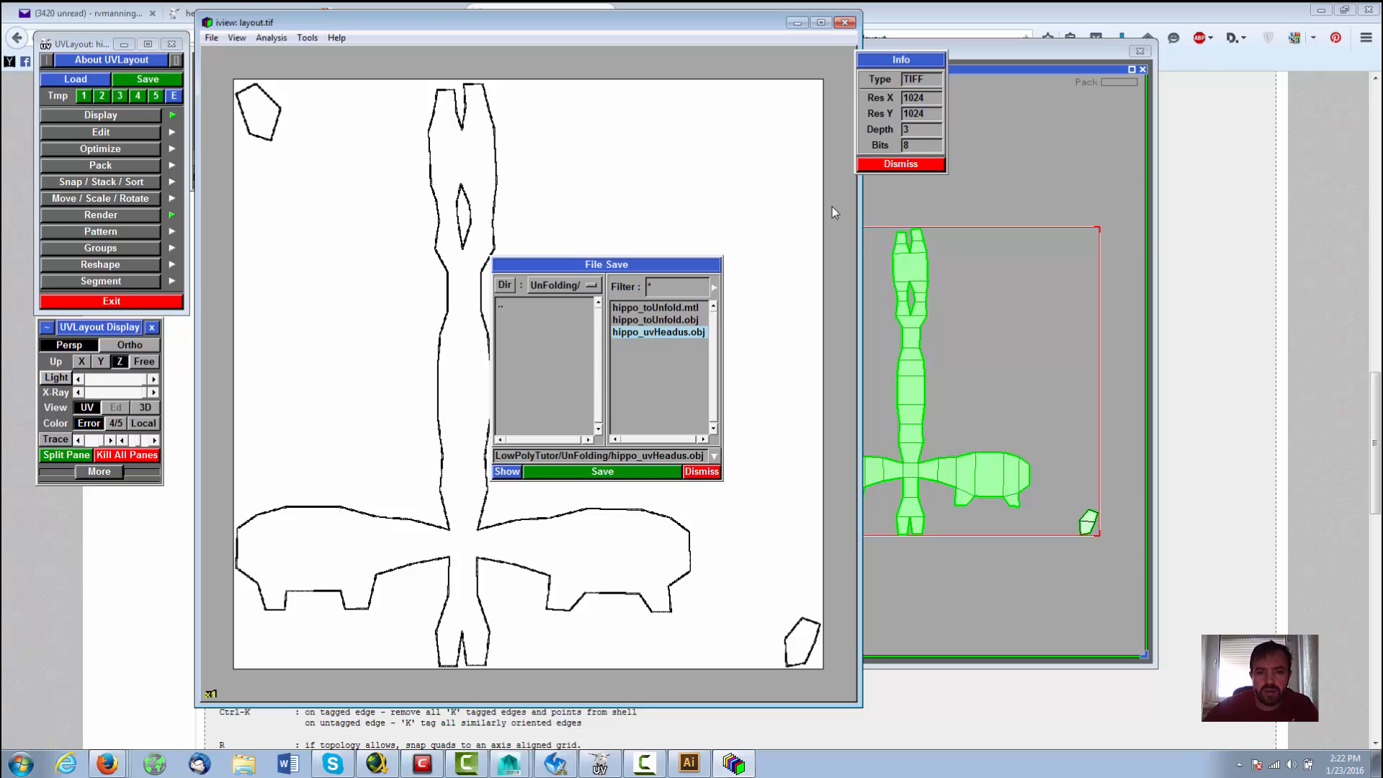
pyautogui.click(881, 165)
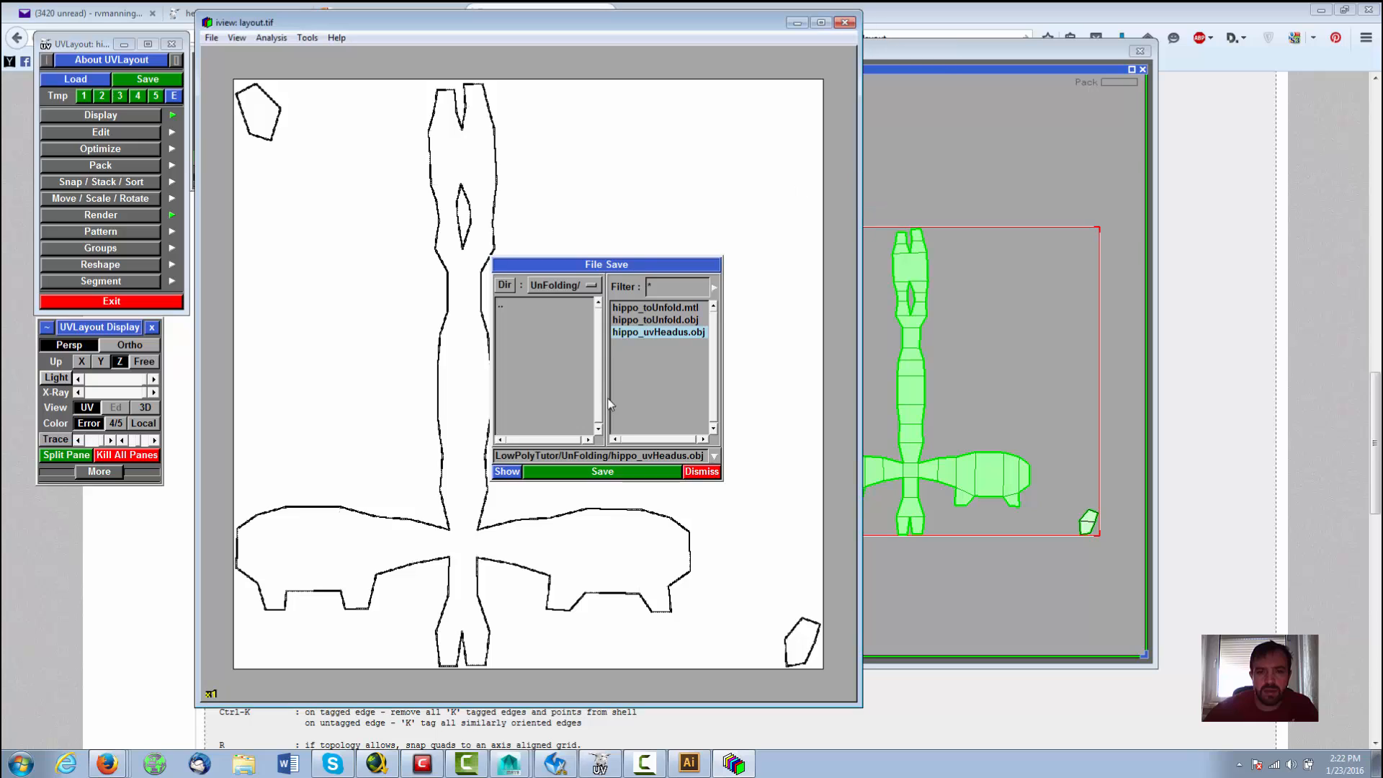
# Step: Change the file name to hippo_uvHeadus.tiff, save the layout image, and close the save dialog
pyautogui.moveTo(690, 457); pyautogui.dragTo(720, 465)
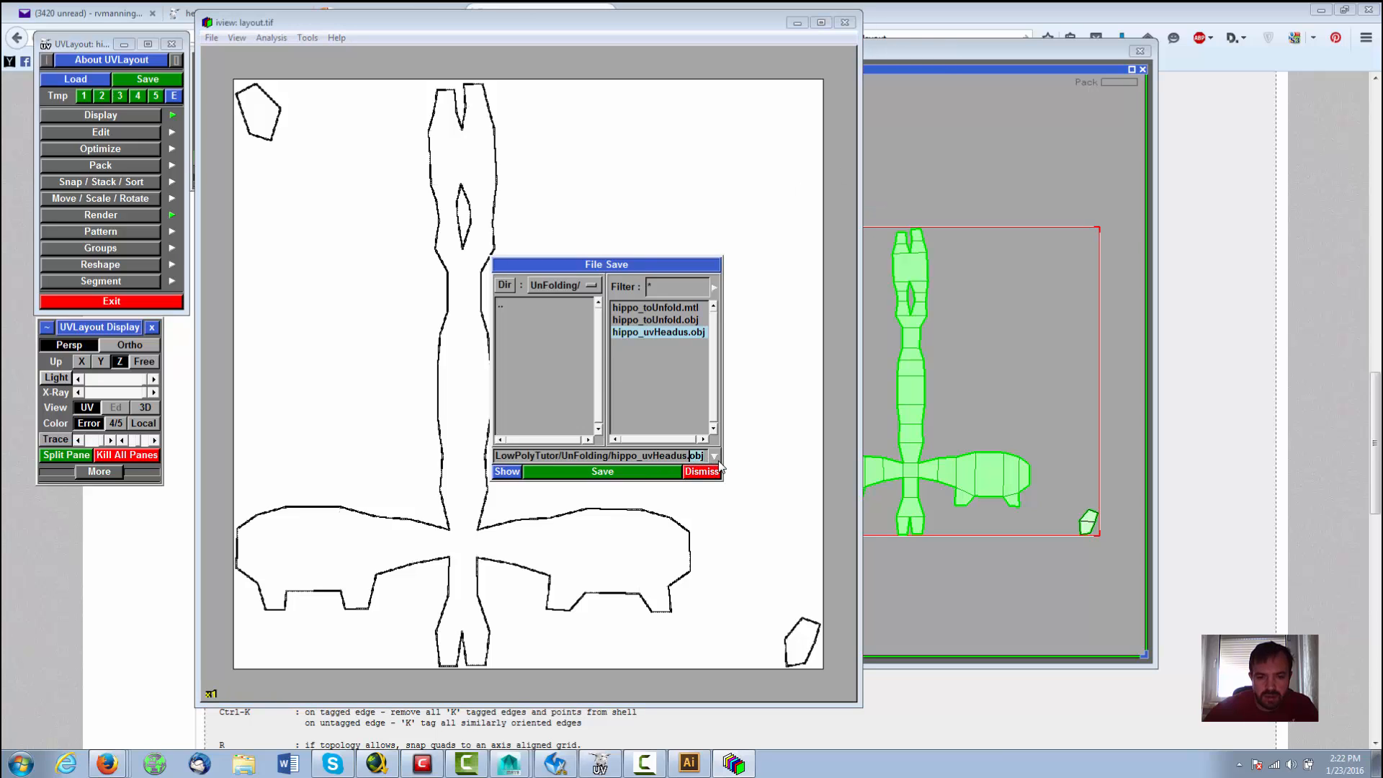
pyautogui.write('tif')
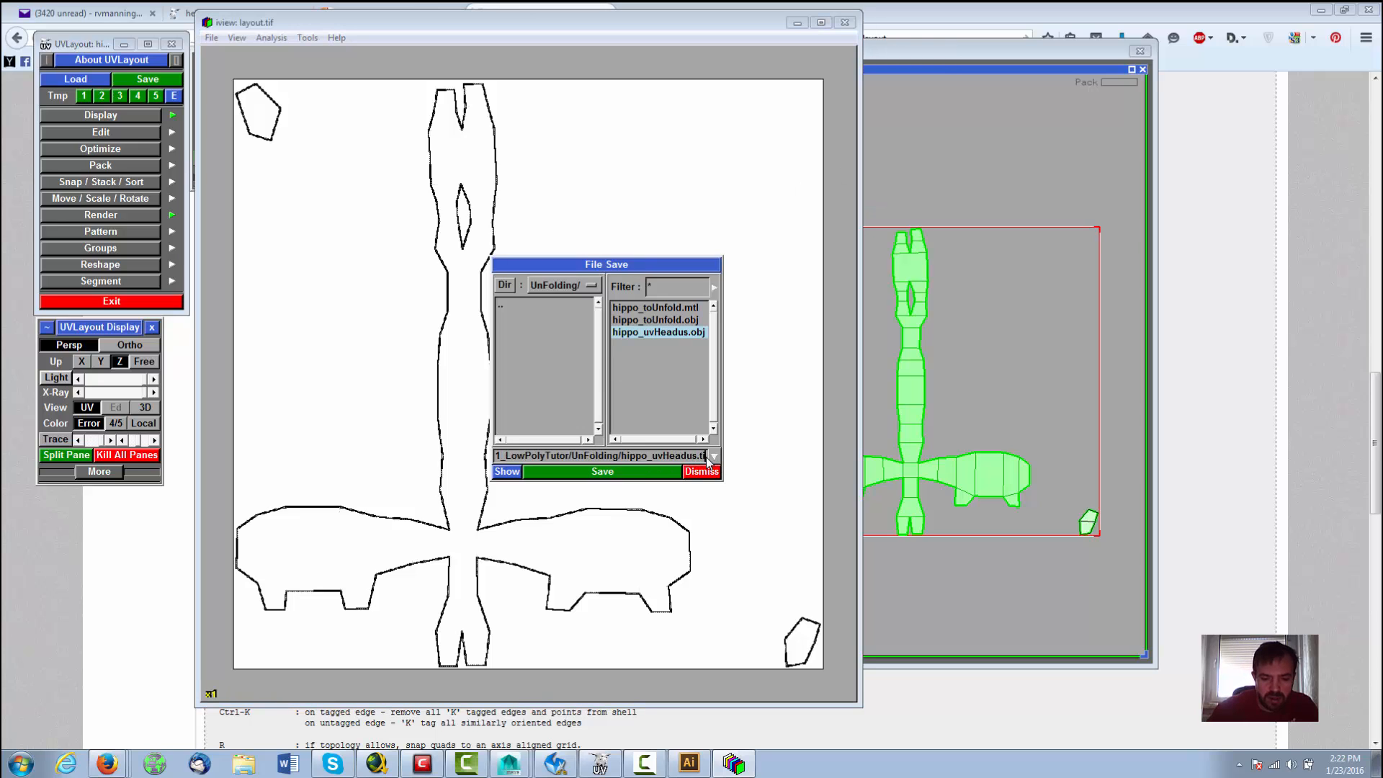
pyautogui.write('f')
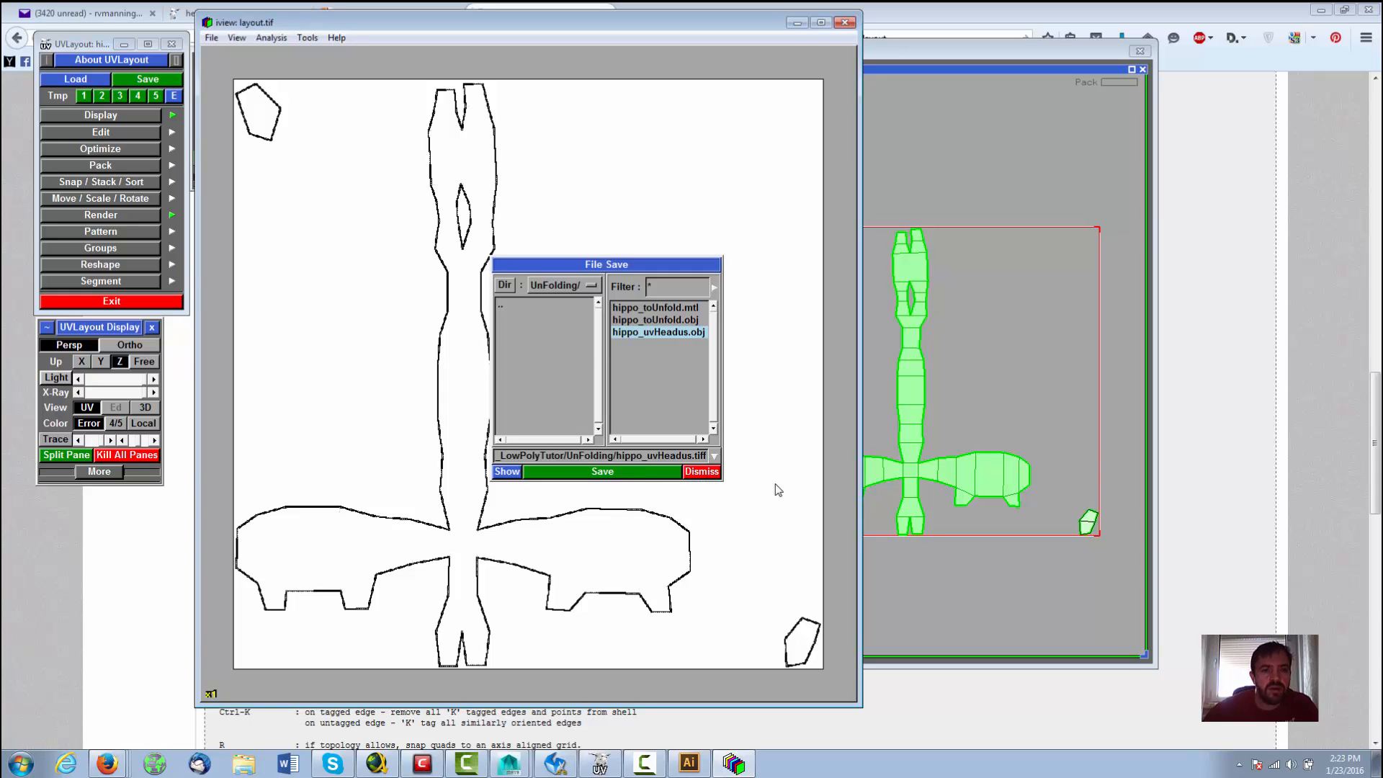
pyautogui.click(628, 473)
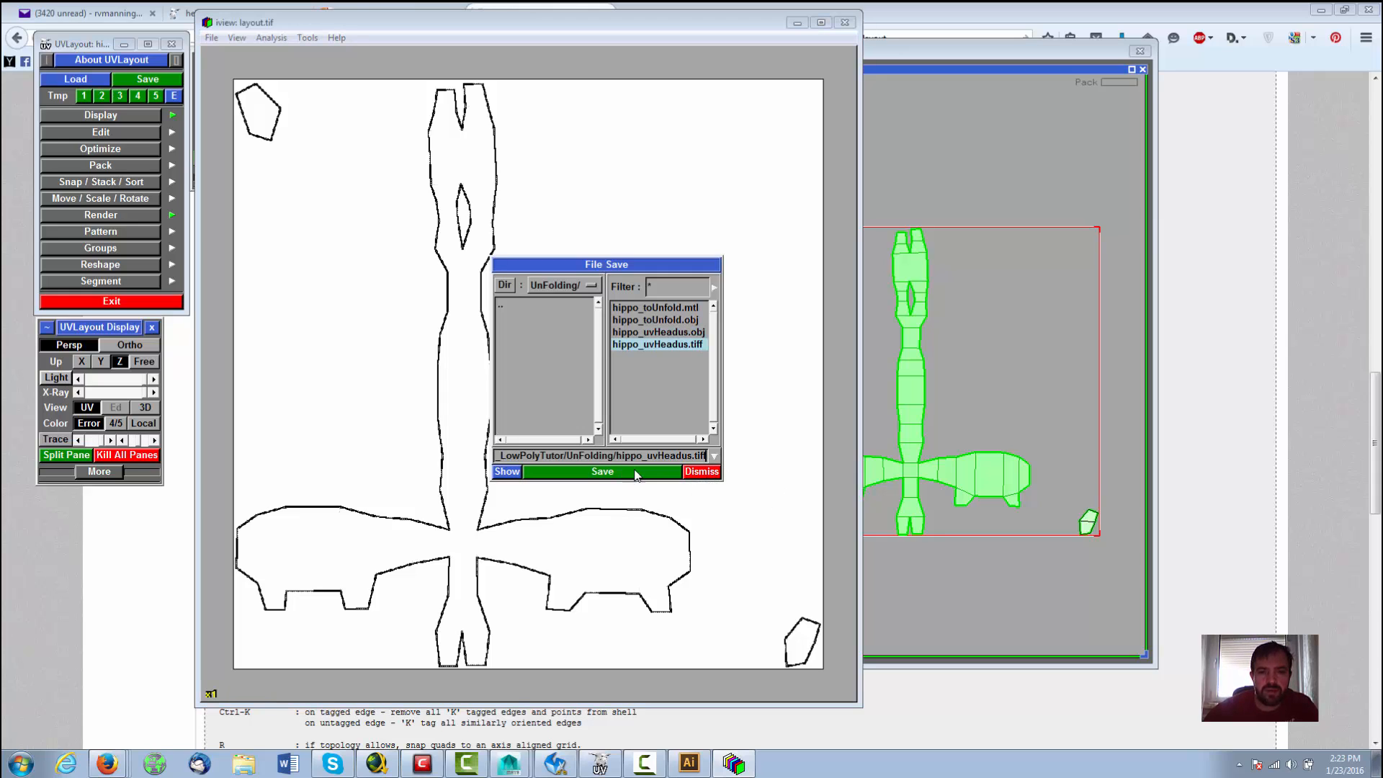
pyautogui.click(703, 472)
pyautogui.click(215, 39)
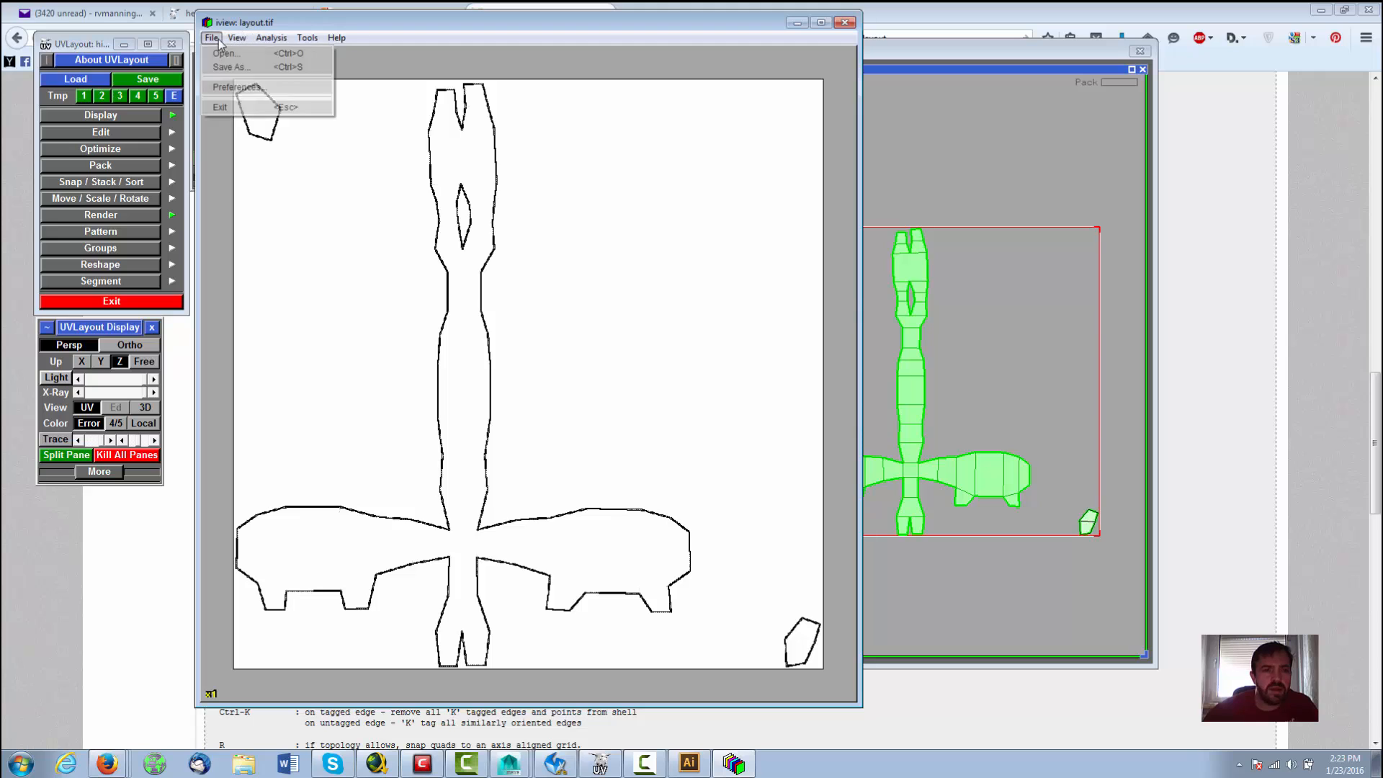
pyautogui.click(231, 67)
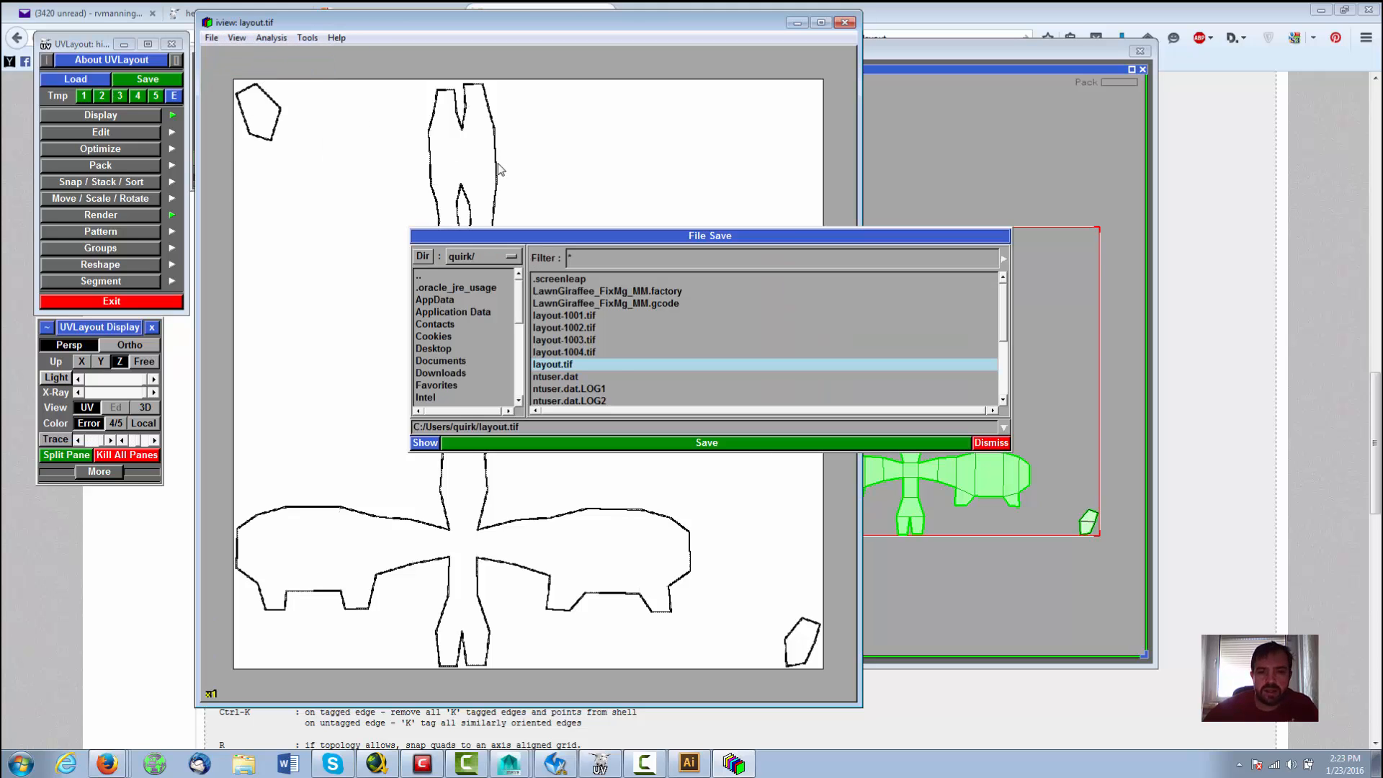
pyautogui.click(1007, 445)
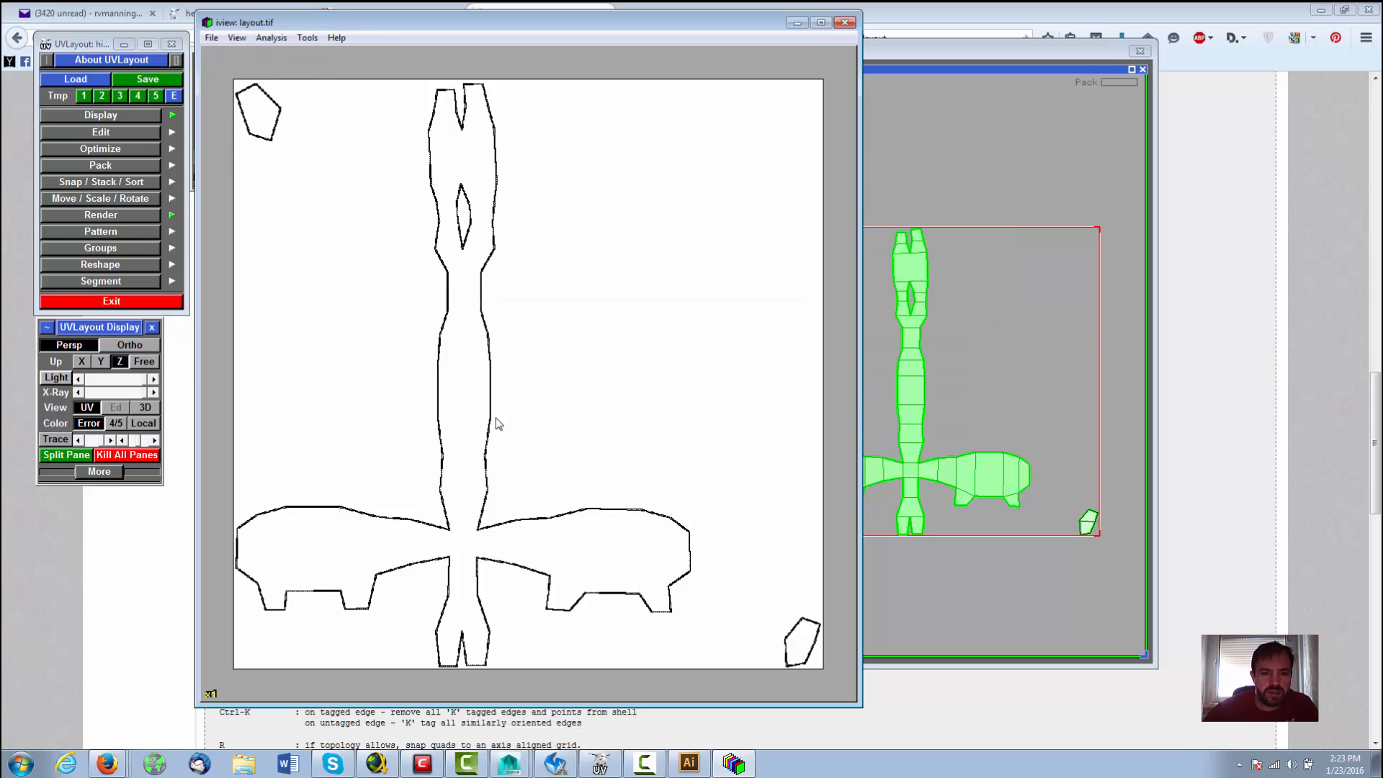
pyautogui.scroll(-1, 484, 425)
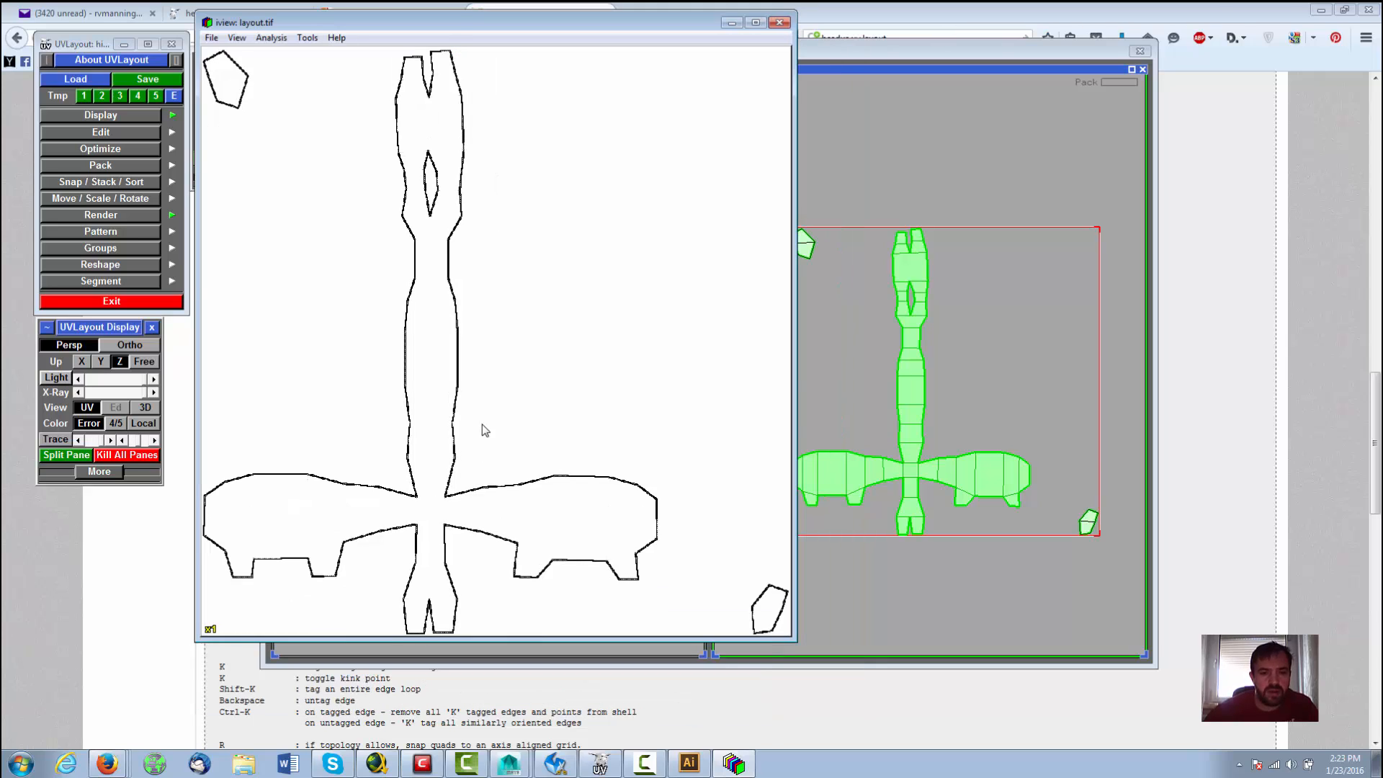
pyautogui.scroll(-1, 484, 427)
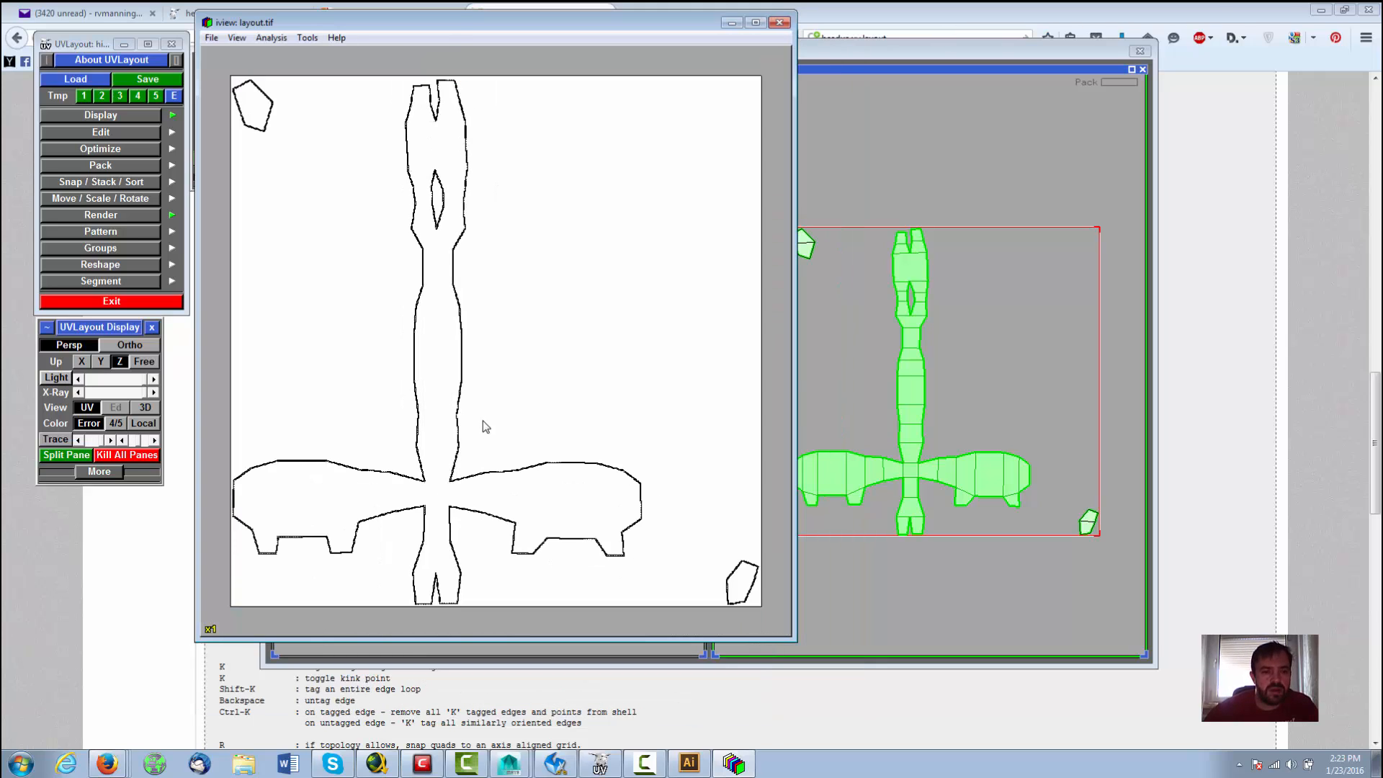
pyautogui.scroll(-1, 484, 426)
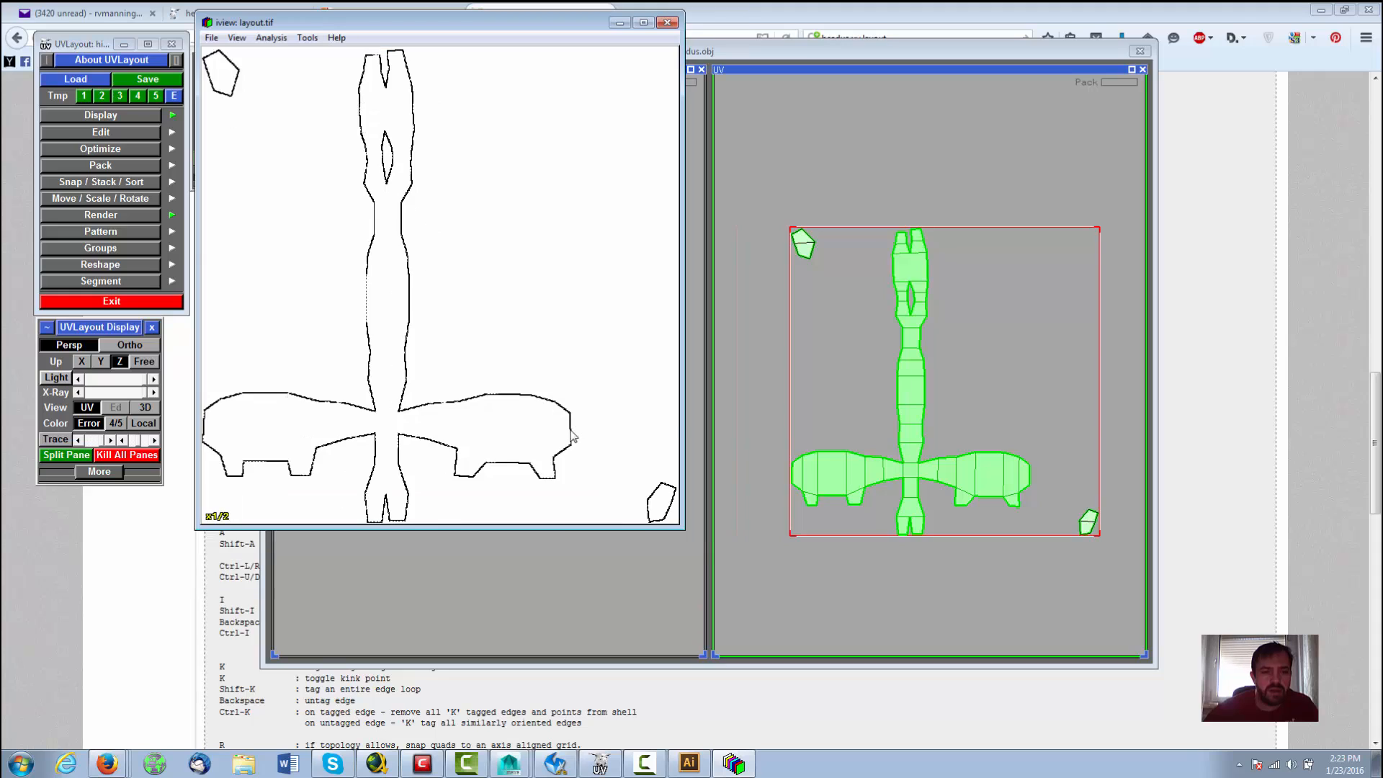
# Step: Close the layout image viewer and save the unfolded model again over hippo_uvHeadus.obj
pyautogui.click(668, 22)
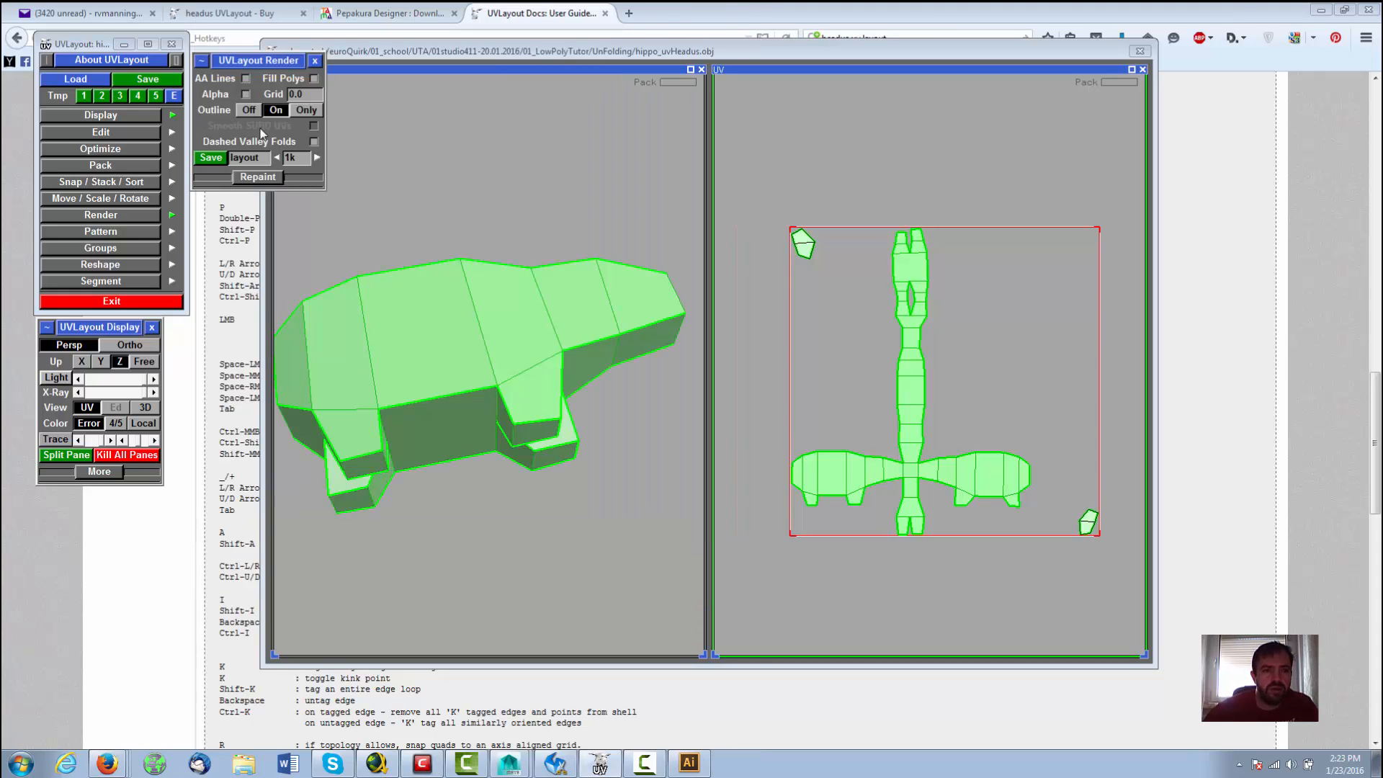
pyautogui.click(147, 79)
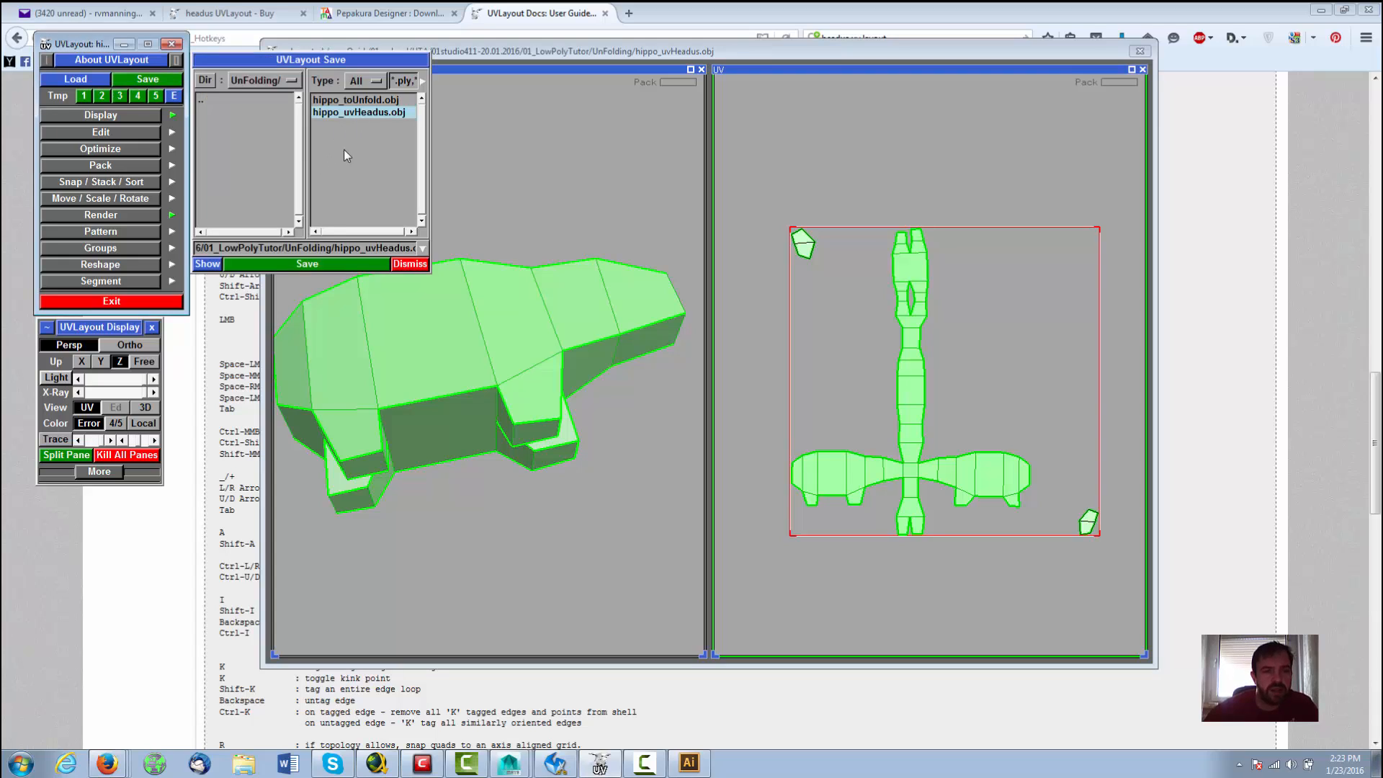
pyautogui.click(331, 264)
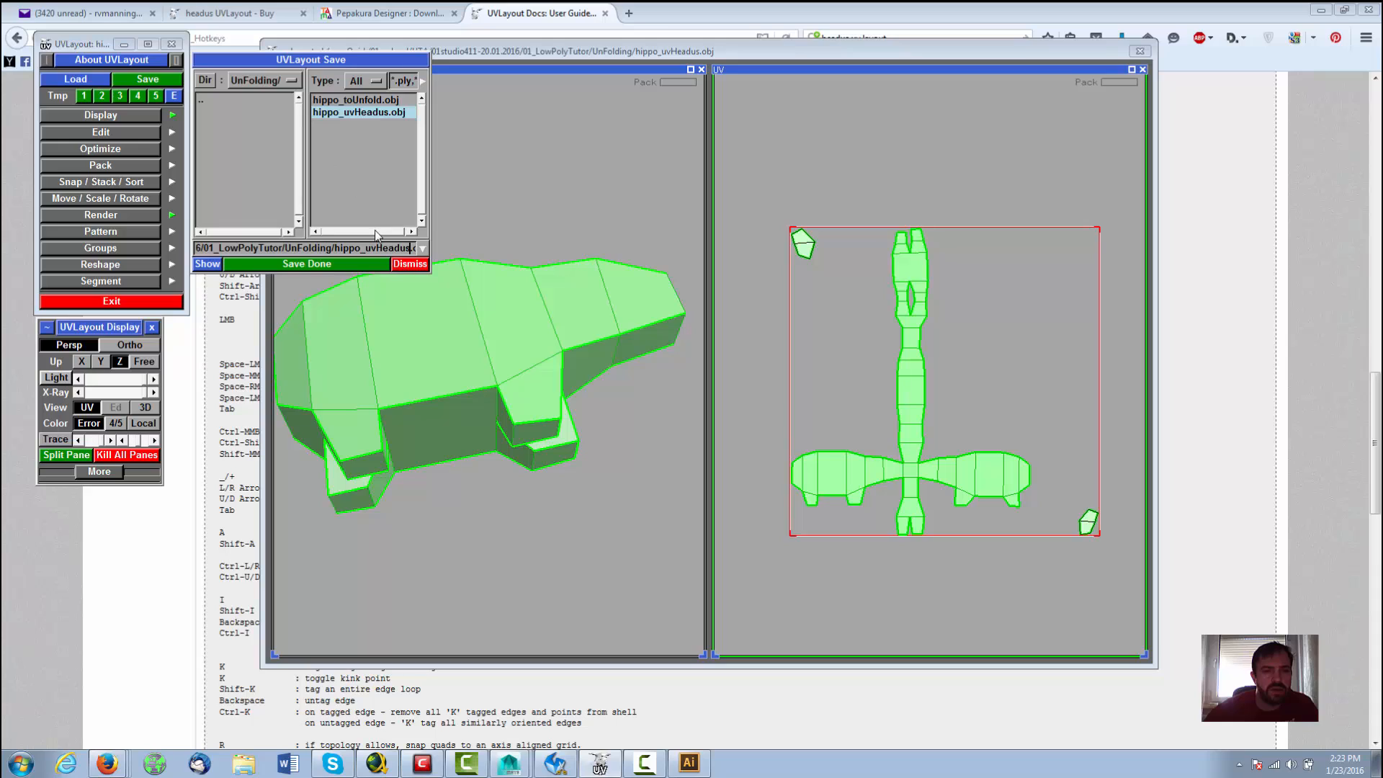
pyautogui.click(406, 264)
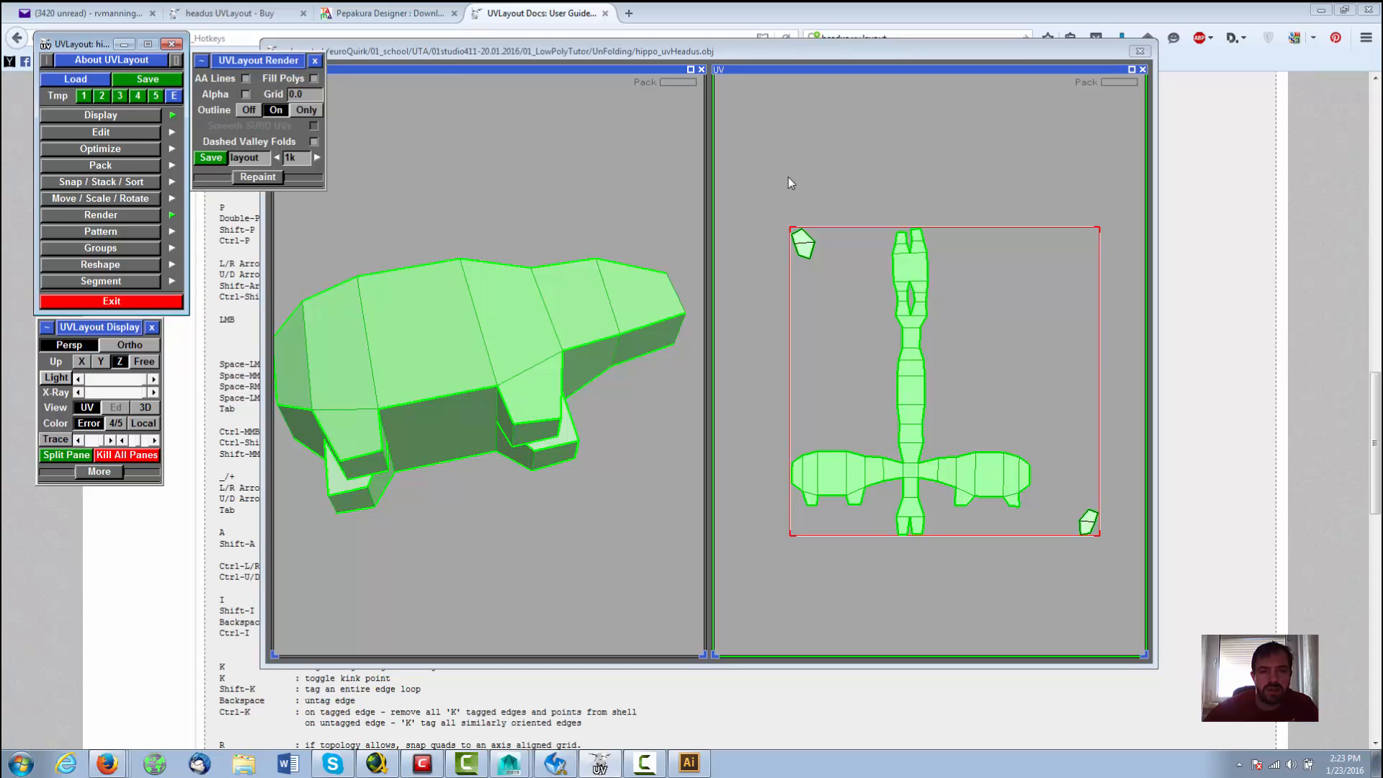
pyautogui.click(537, 188)
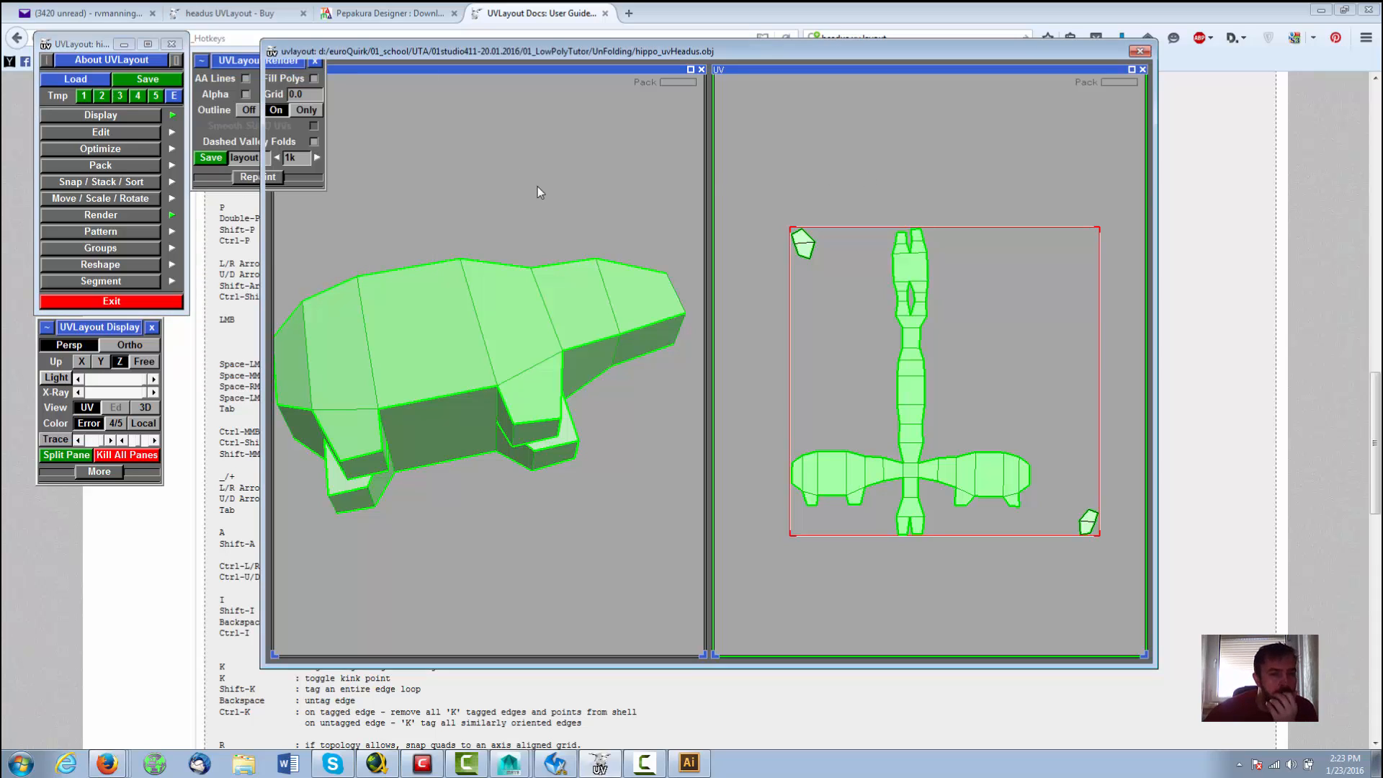
pyautogui.moveTo(537, 188); pyautogui.dragTo(588, 302)
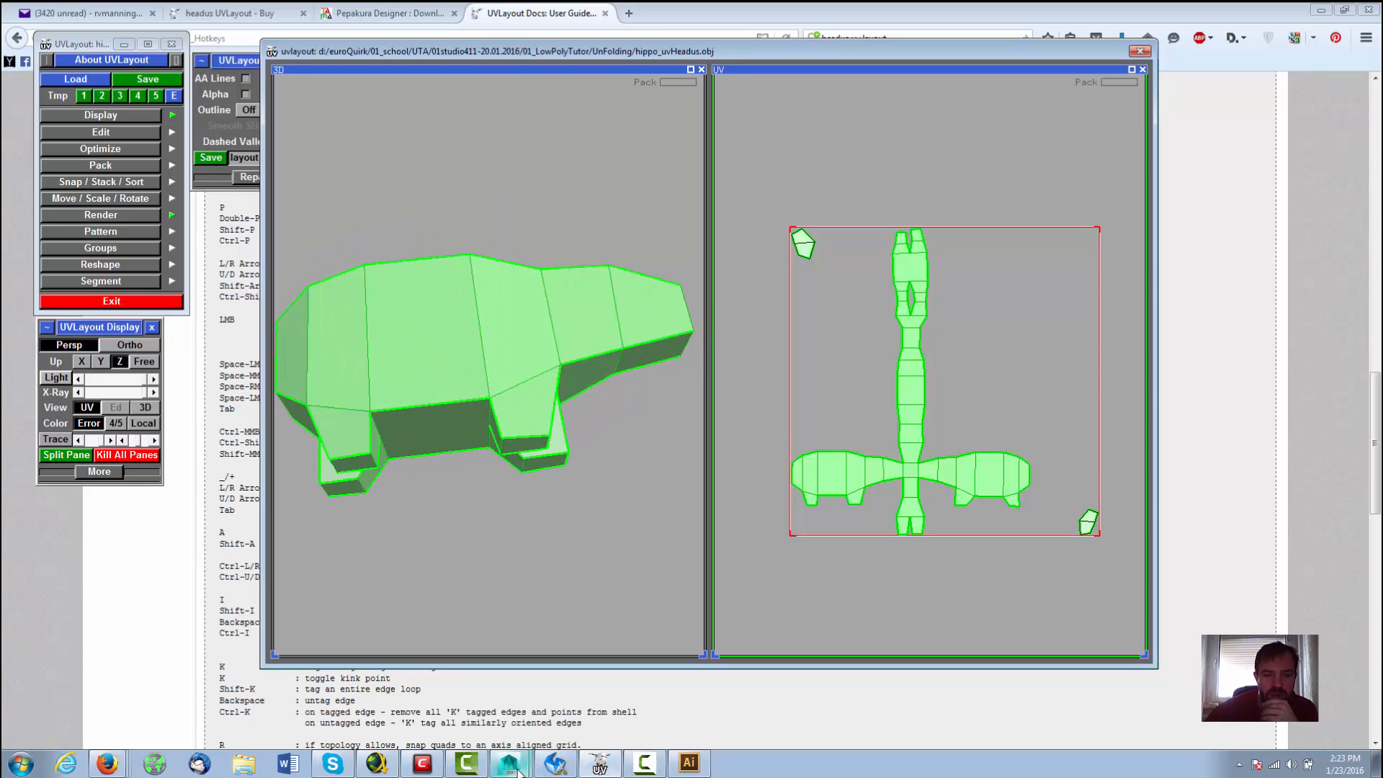
# Step: Switch to Maya and move the original hippo aside along the X axis to a Translate X of 0.568
pyautogui.moveTo(519, 769)
pyautogui.click(509, 729)
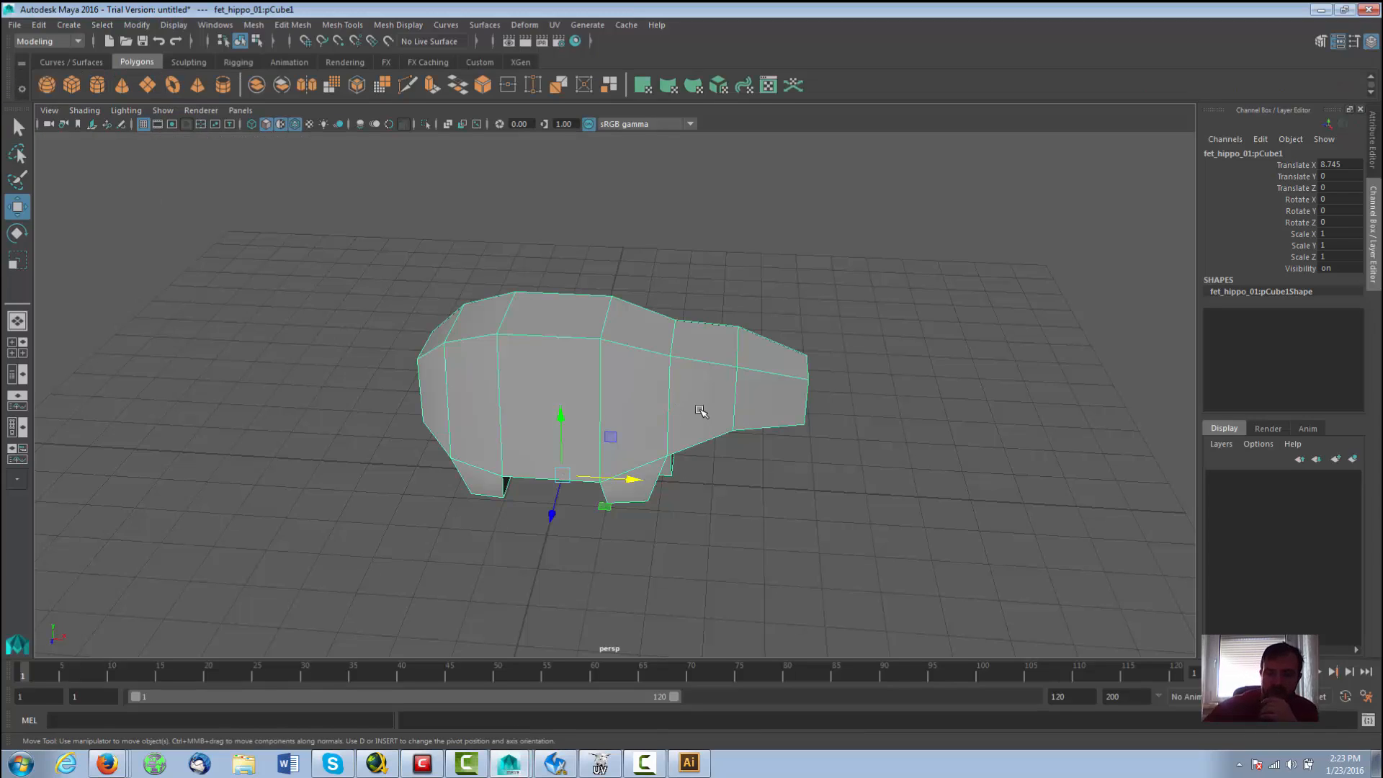
pyautogui.press('Delete')
pyautogui.hotkey('ctrl', 'z')
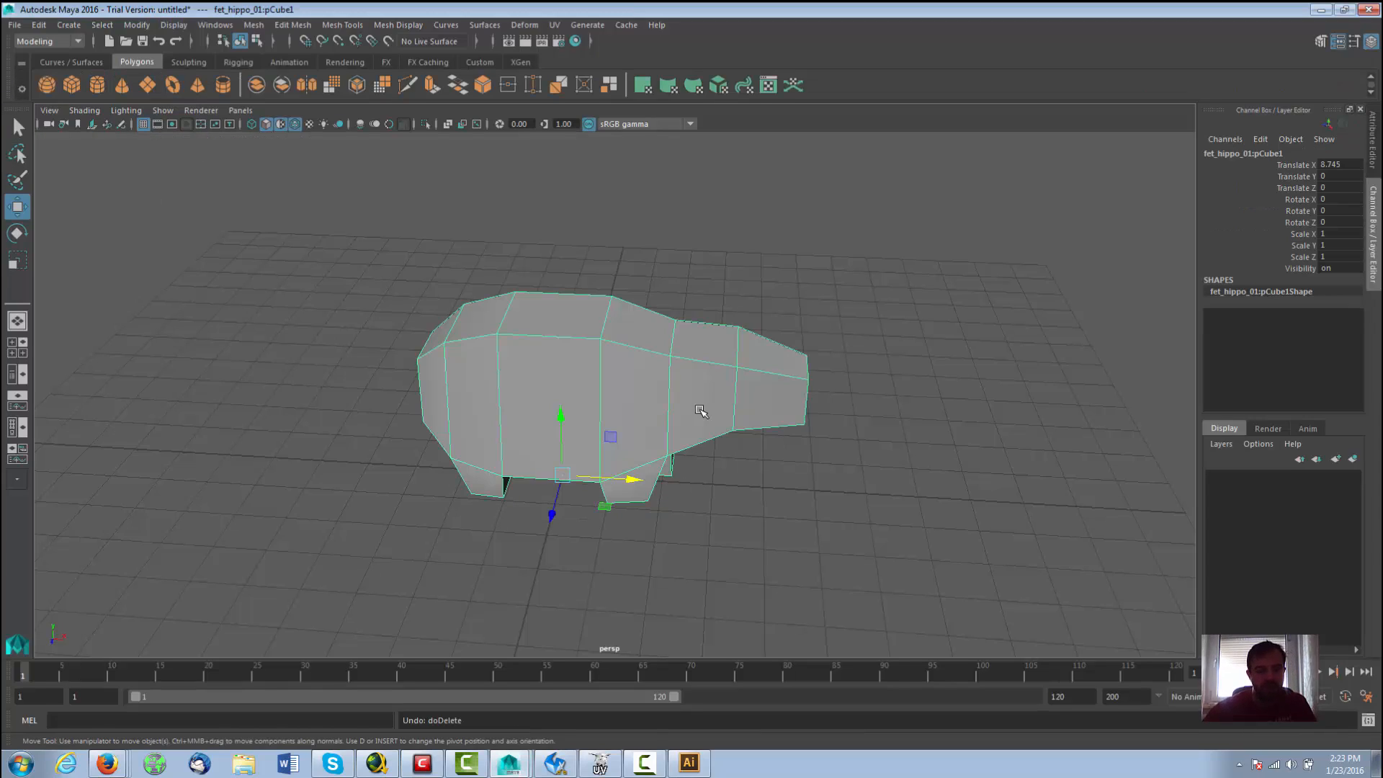
pyautogui.moveTo(636, 480); pyautogui.dragTo(247, 426)
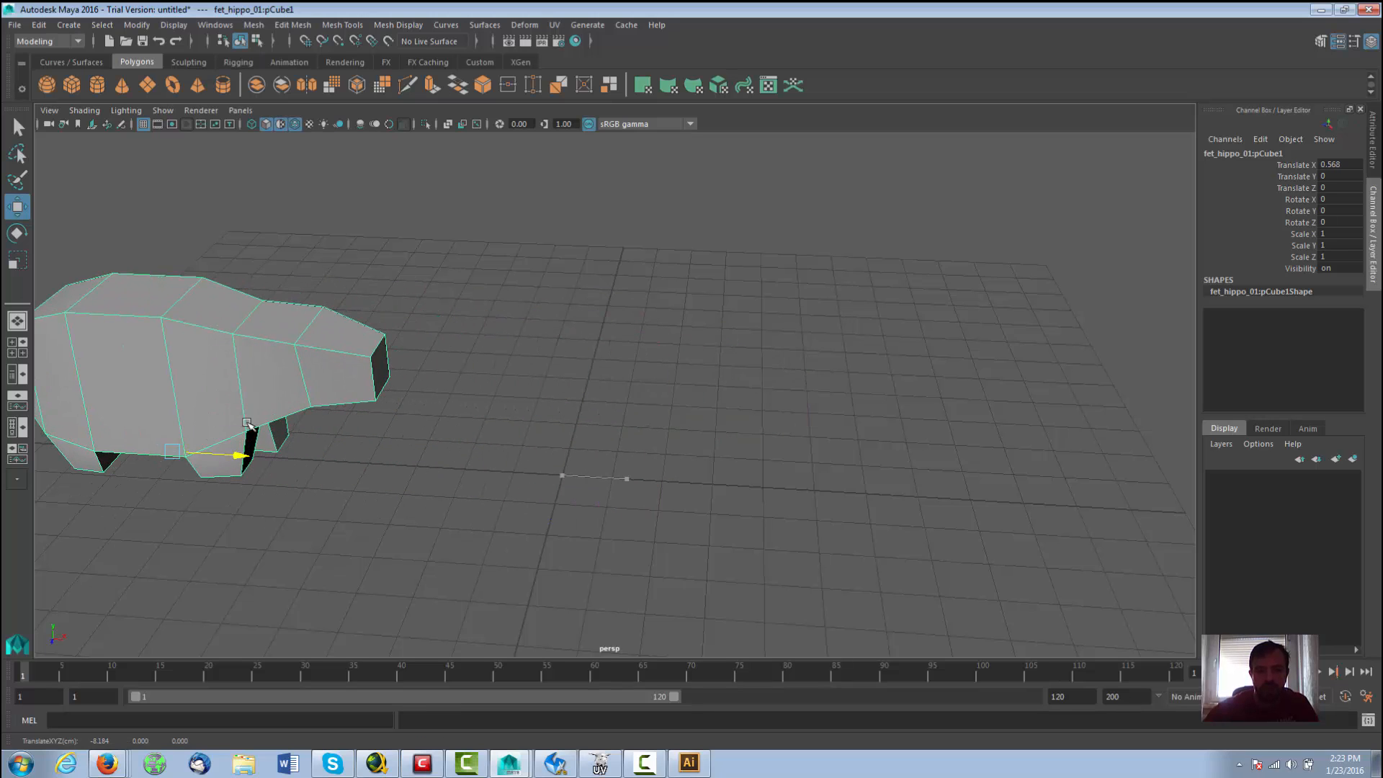
# Step: Import hippo_uvHeadus.obj from the UnFolding folder and delete the original hippo standing beside it
pyautogui.click(14, 24)
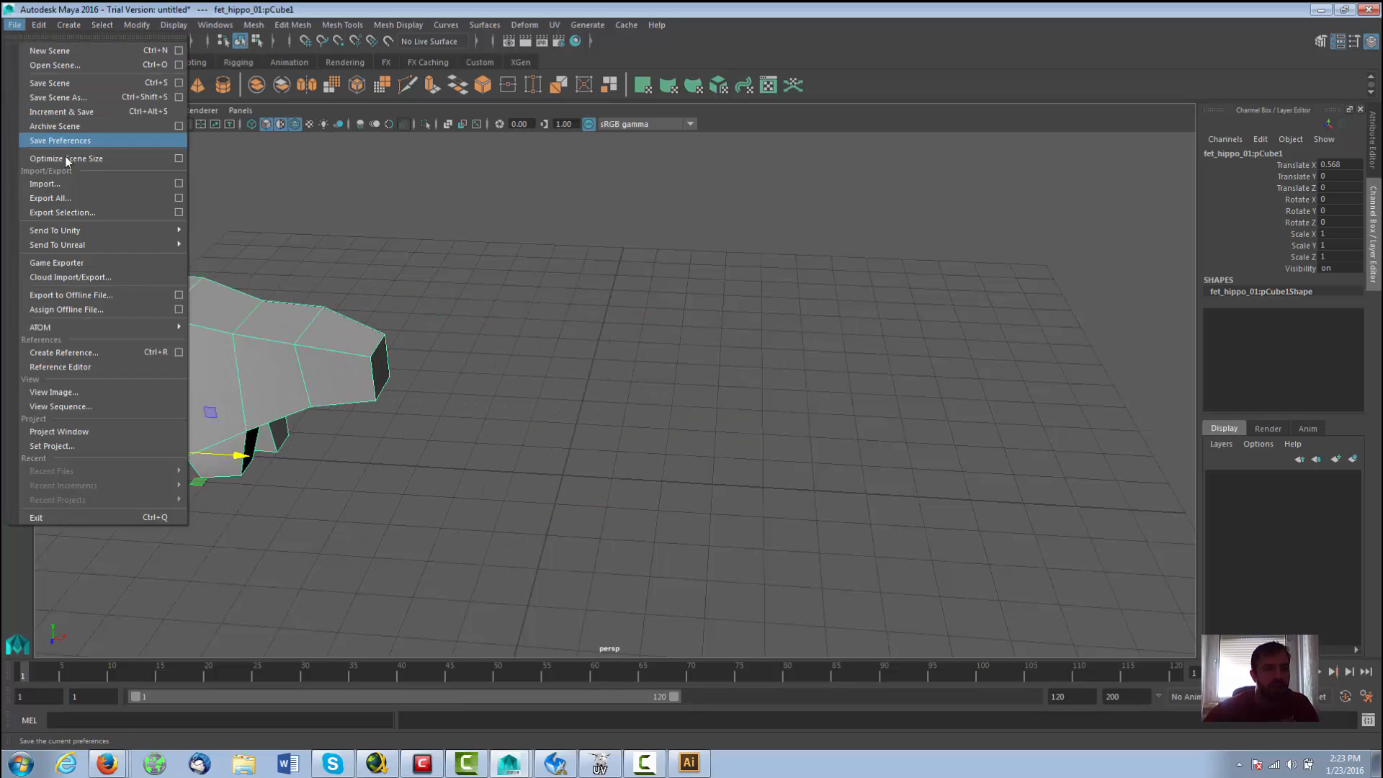
pyautogui.click(179, 184)
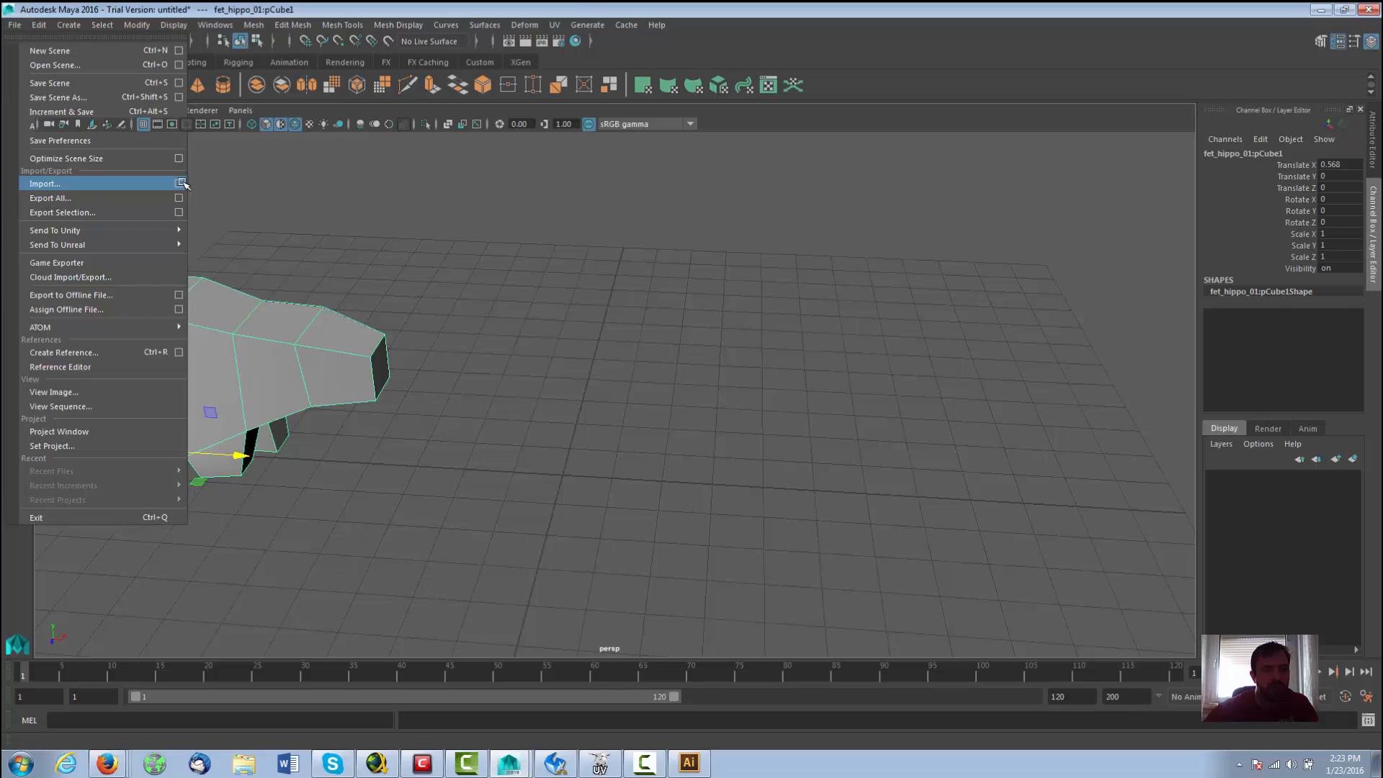
pyautogui.click(570, 509)
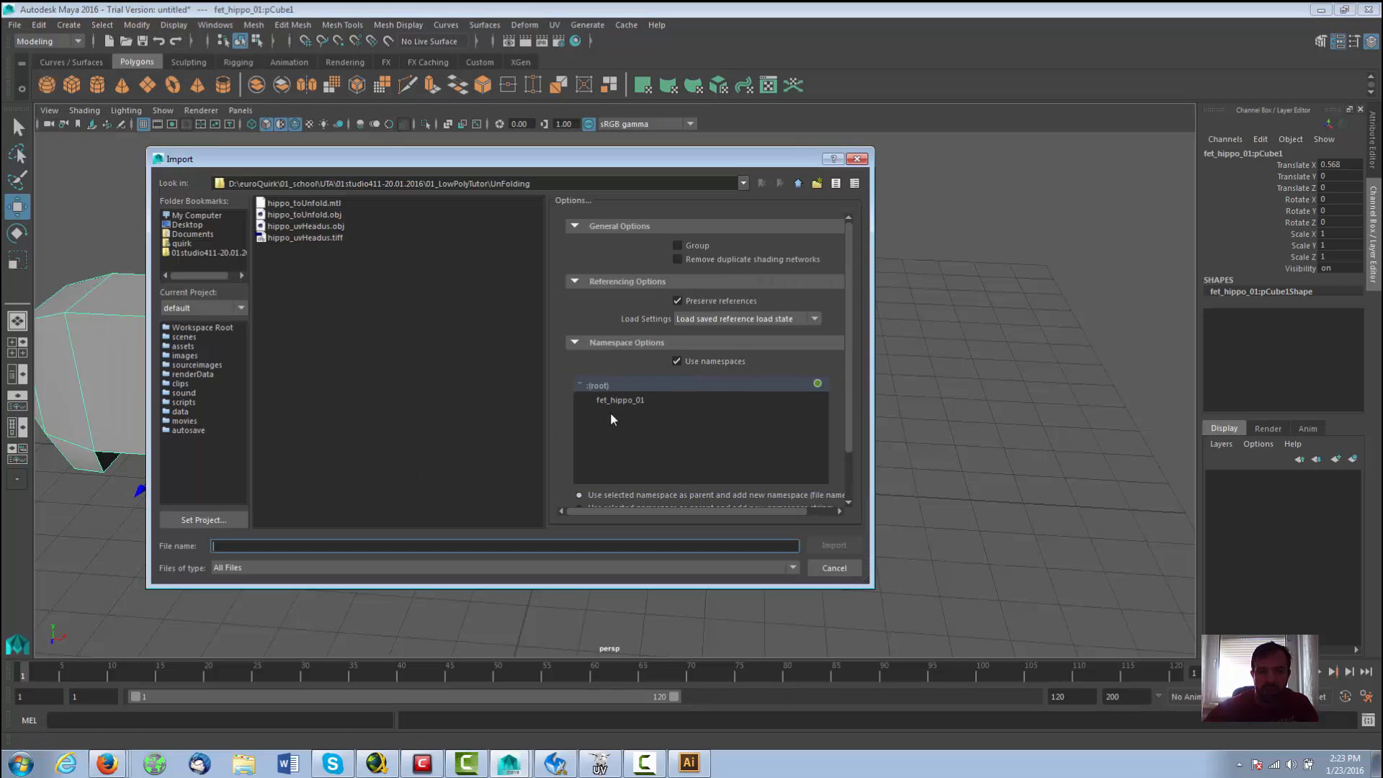
pyautogui.click(330, 226)
pyautogui.click(829, 544)
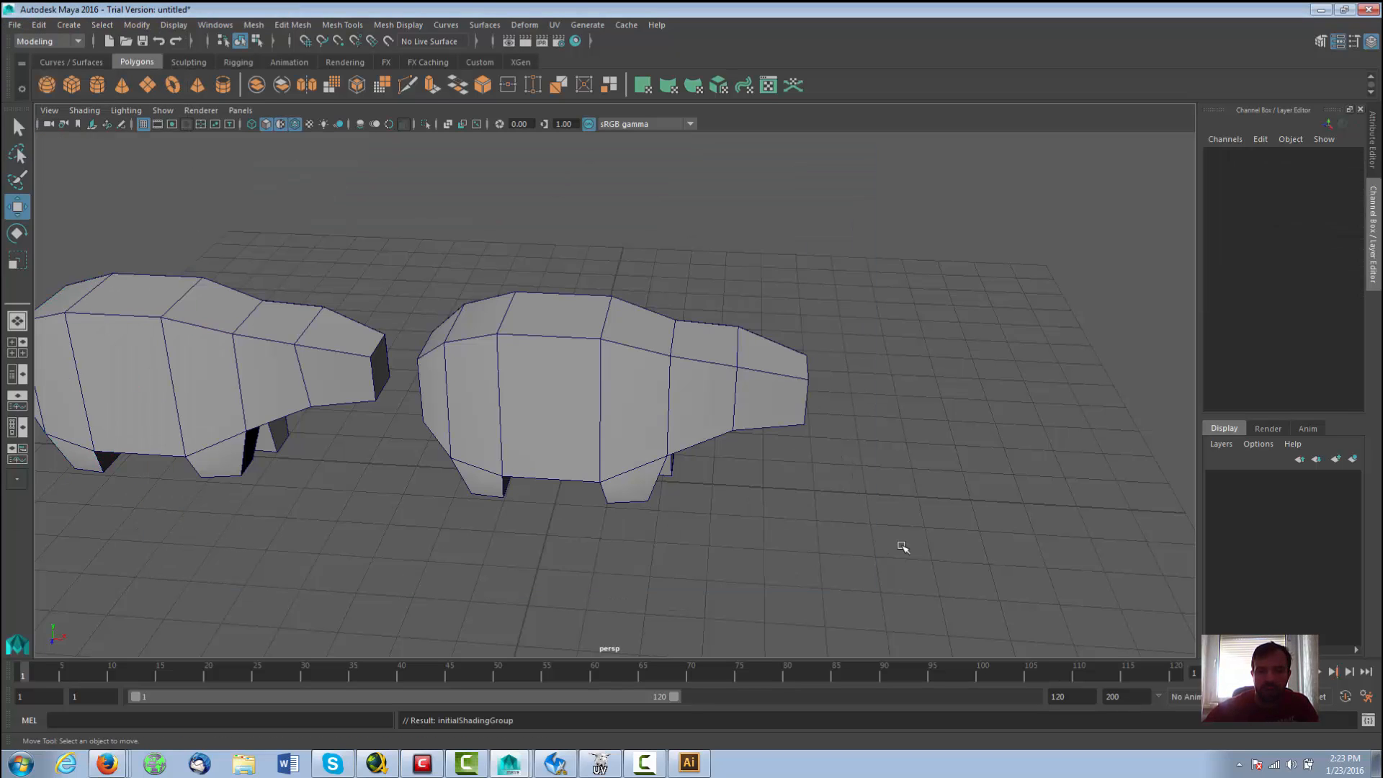
pyautogui.click(370, 362)
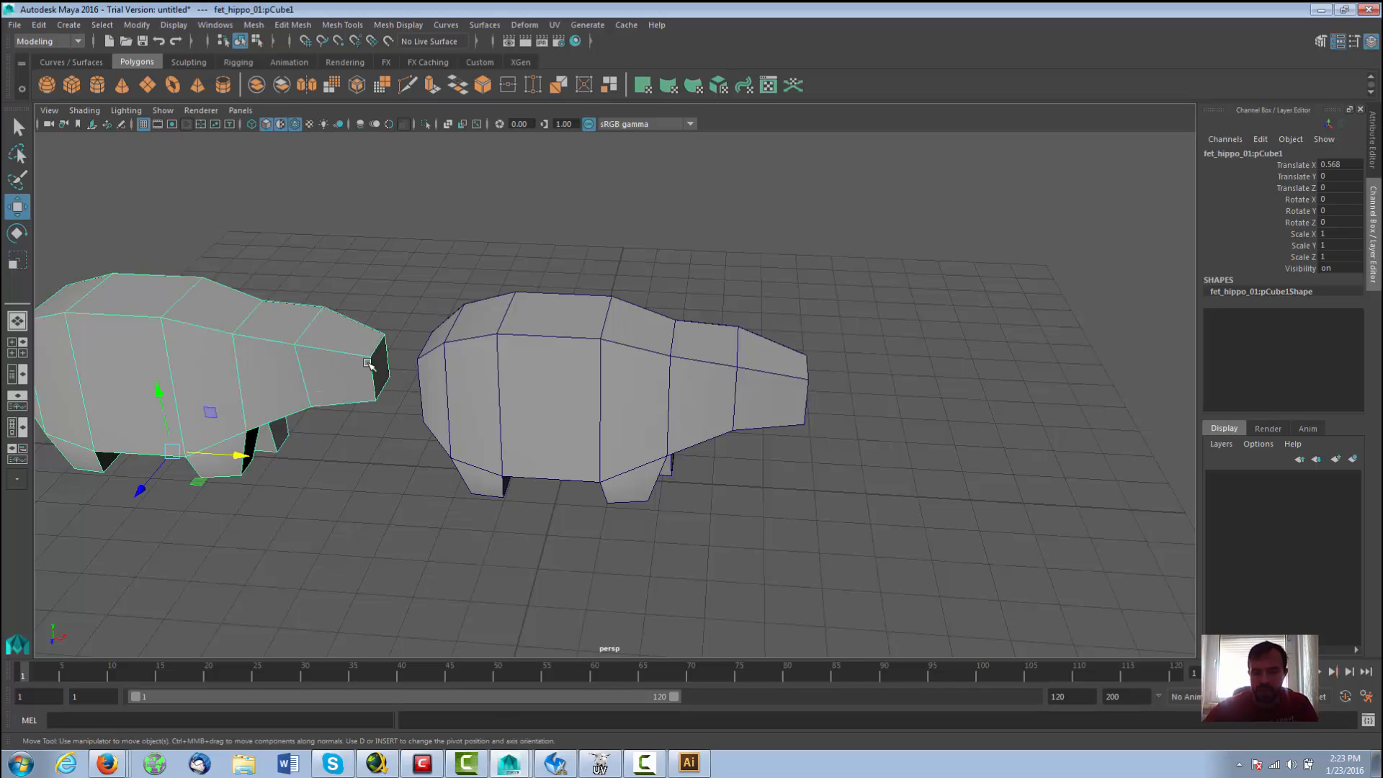
pyautogui.press('Delete')
# Step: Select the imported hippo and examine its complete UV layout in the UV Editor
pyautogui.click(533, 423)
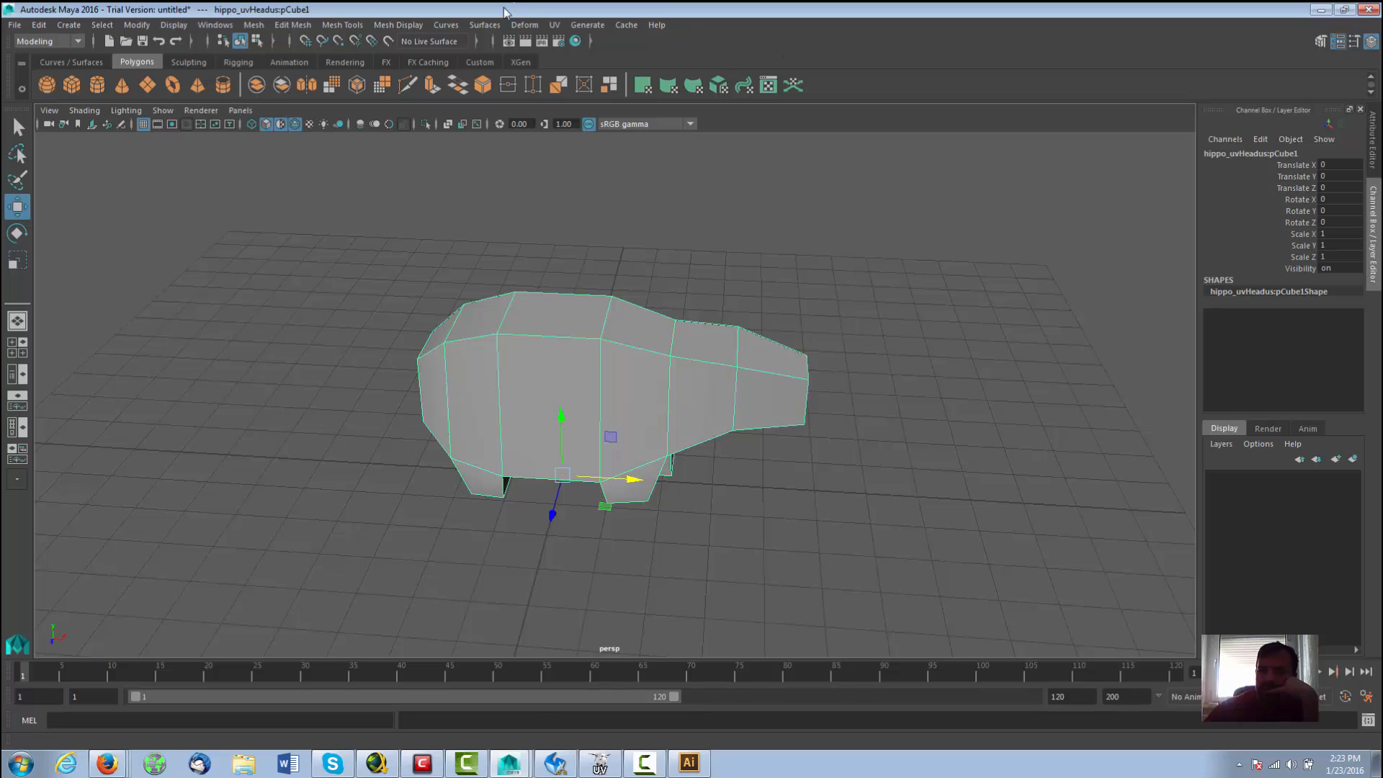
pyautogui.click(559, 26)
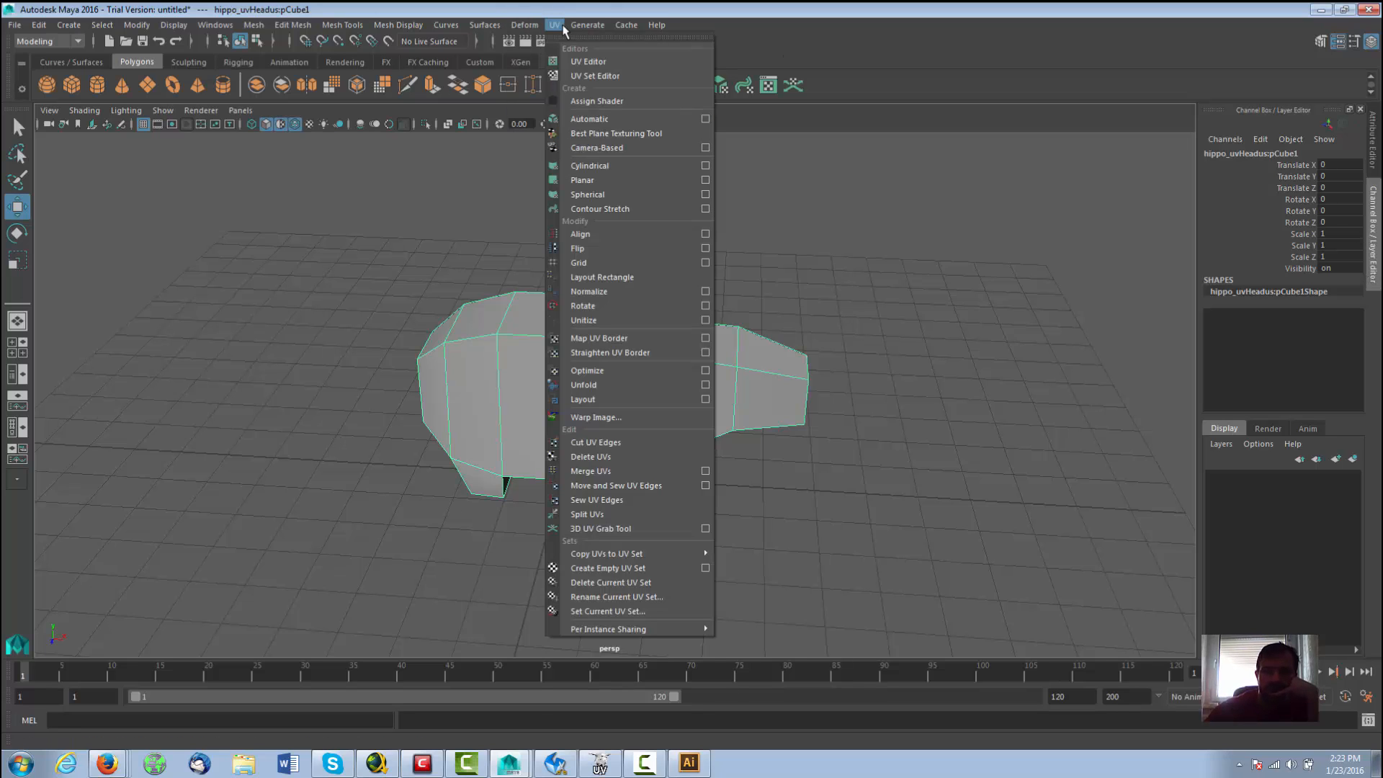
pyautogui.click(587, 61)
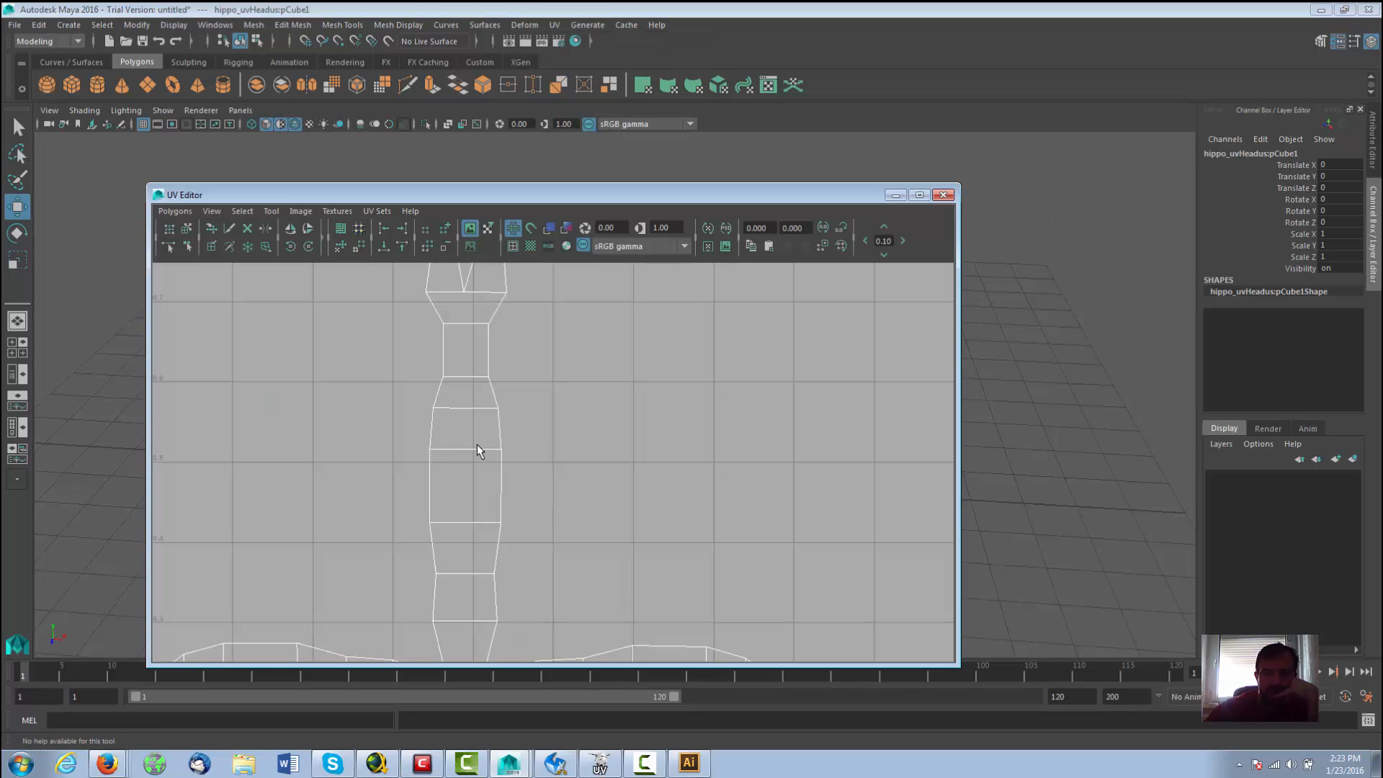
pyautogui.scroll(-5, 479, 454)
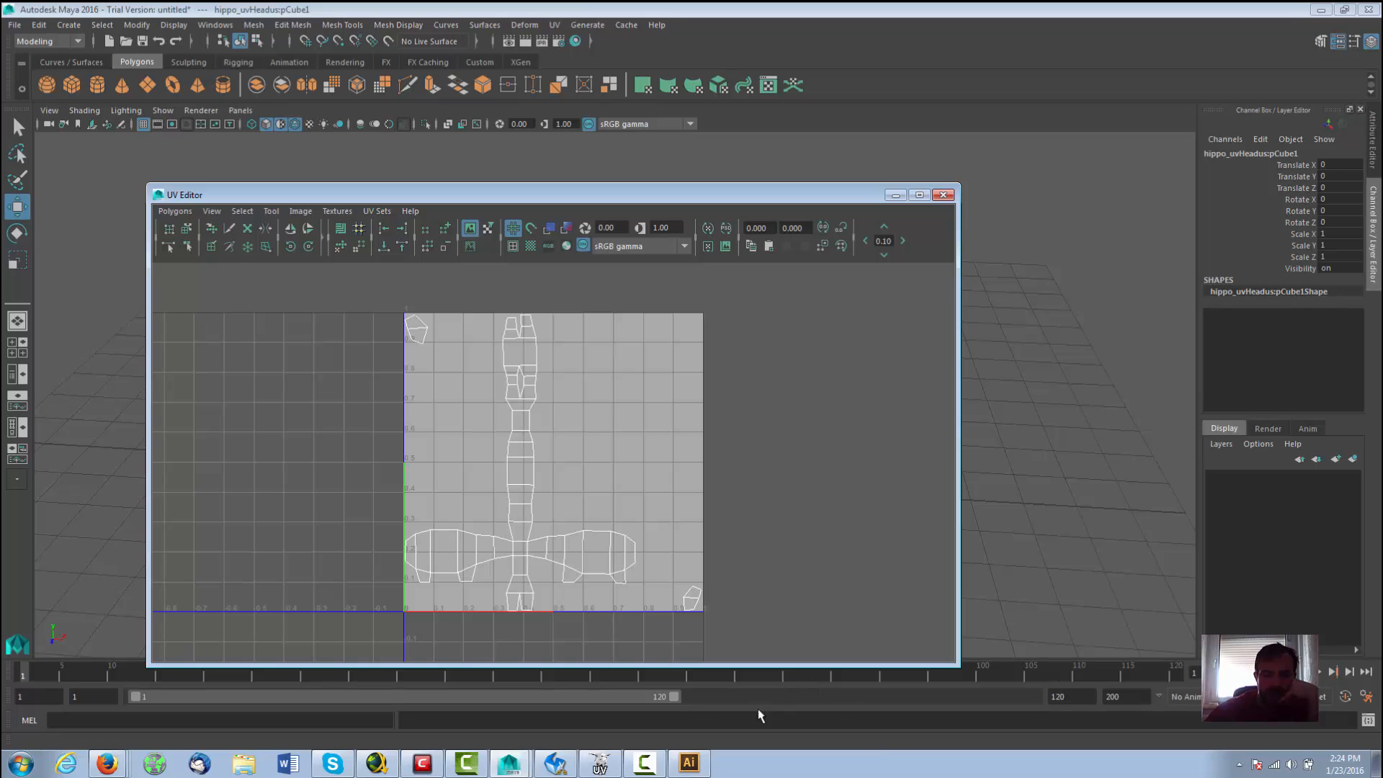
# Step: Switch to Illustrator and open hippo_uvHeadus.tiff from the UnFolding folder inside 01_LowPolyTutor
pyautogui.click(690, 764)
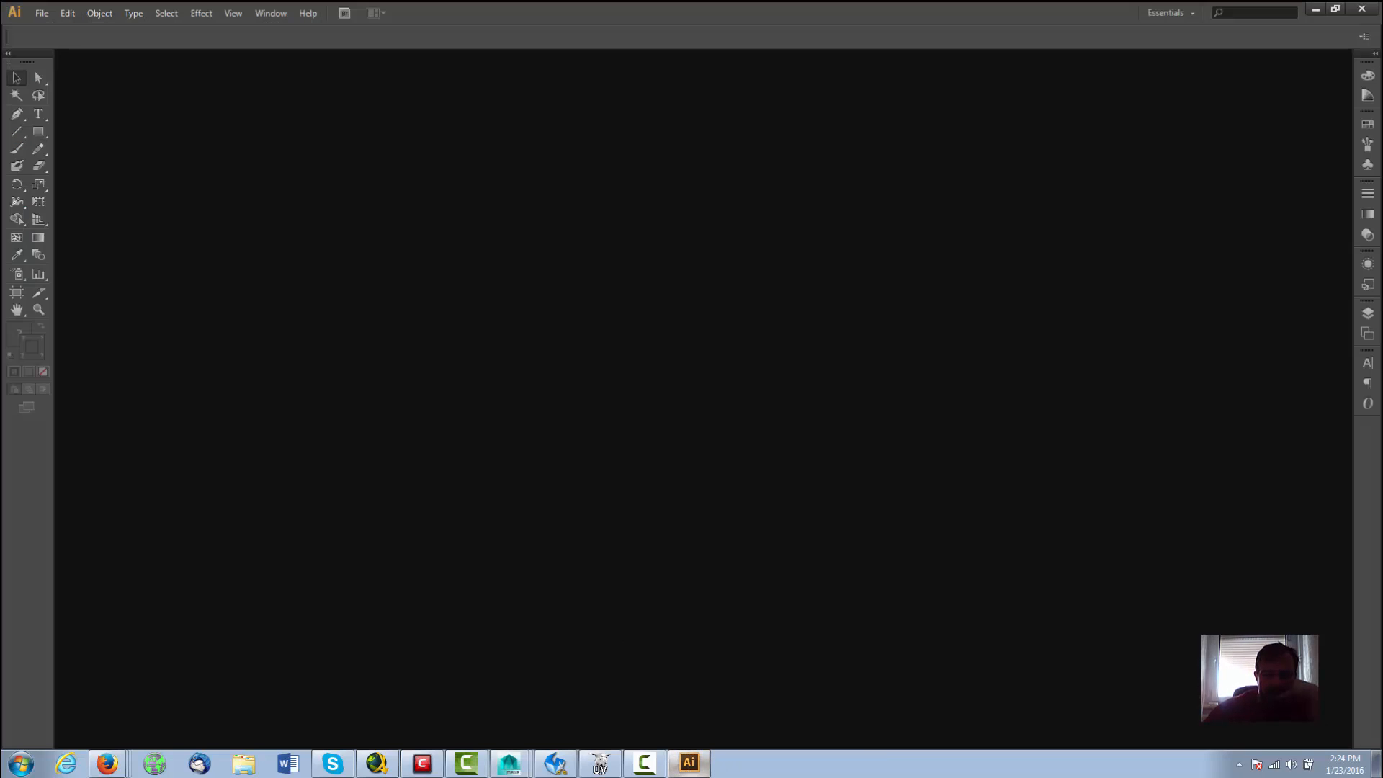
pyautogui.click(42, 13)
pyautogui.click(66, 62)
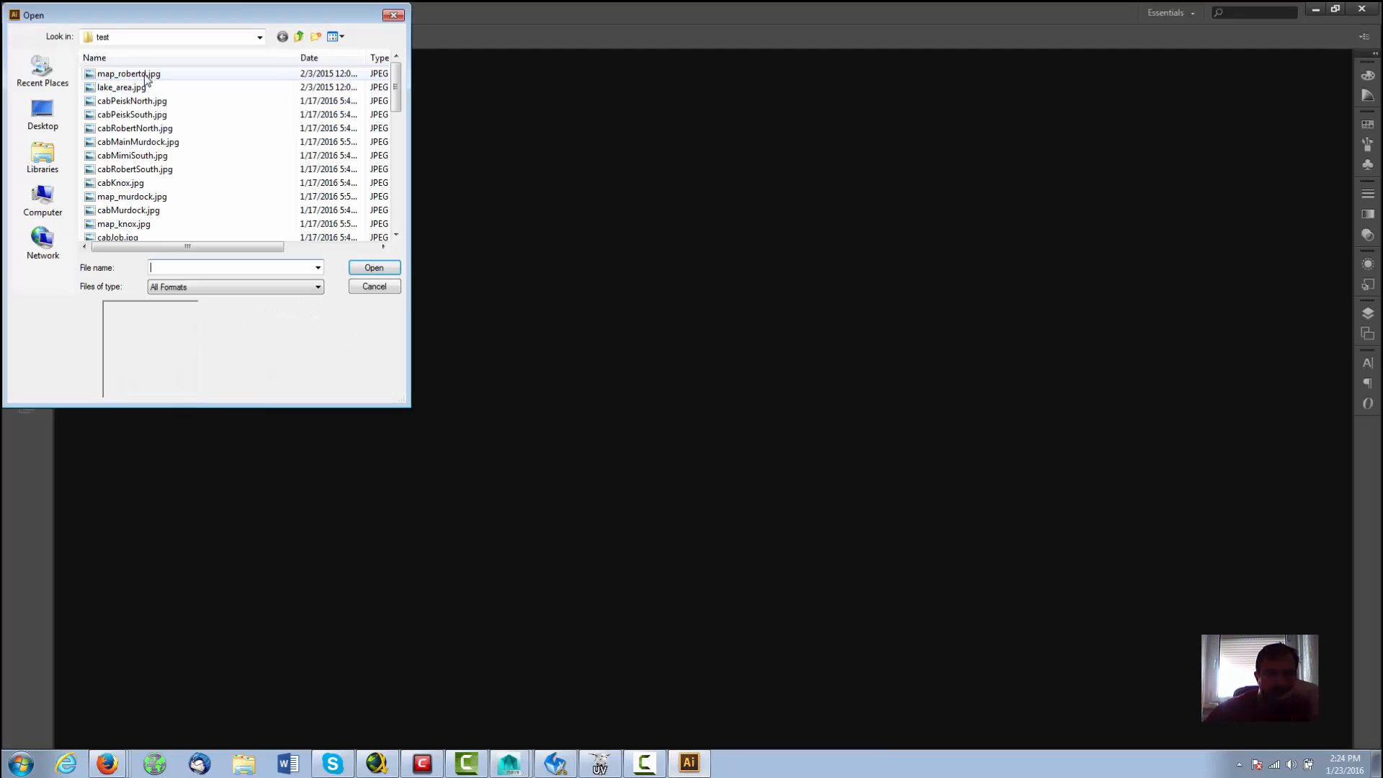
pyautogui.click(57, 132)
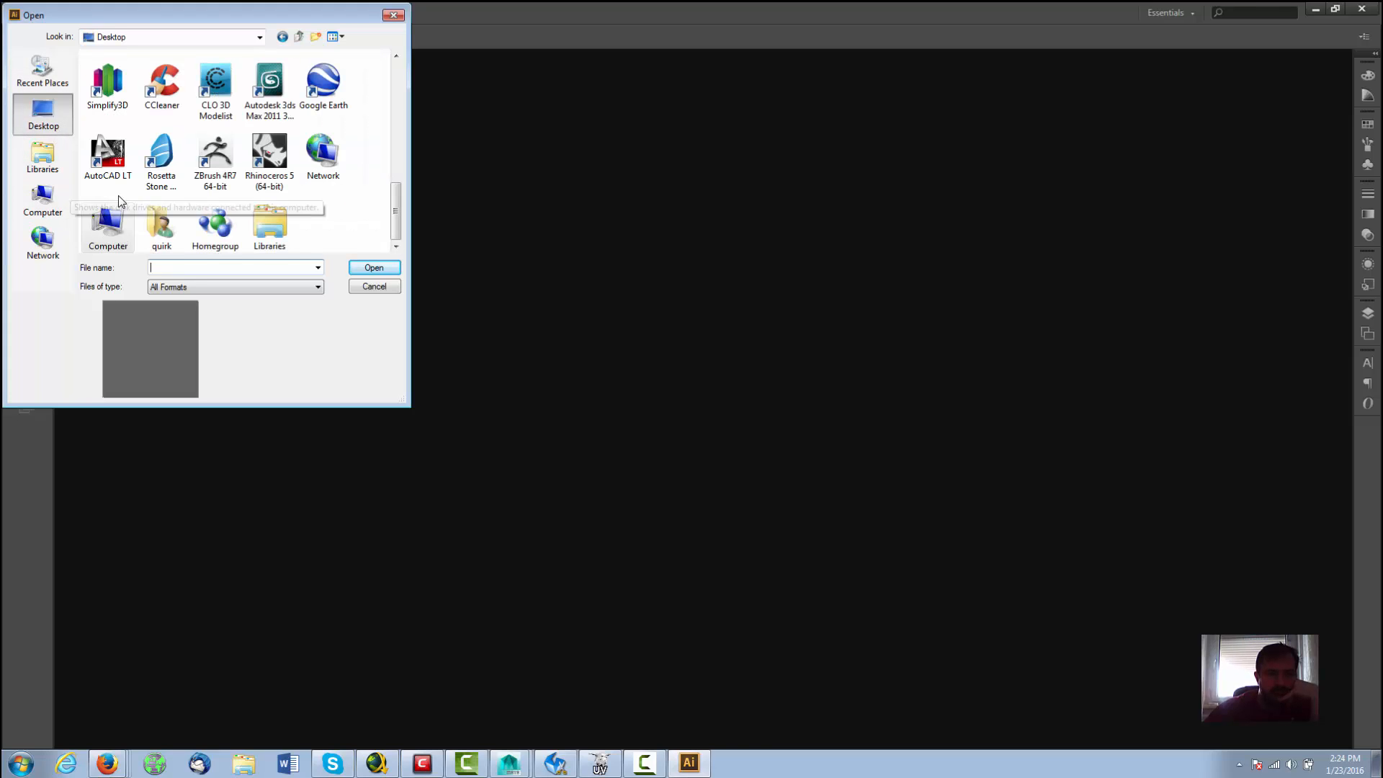
pyautogui.click(42, 69)
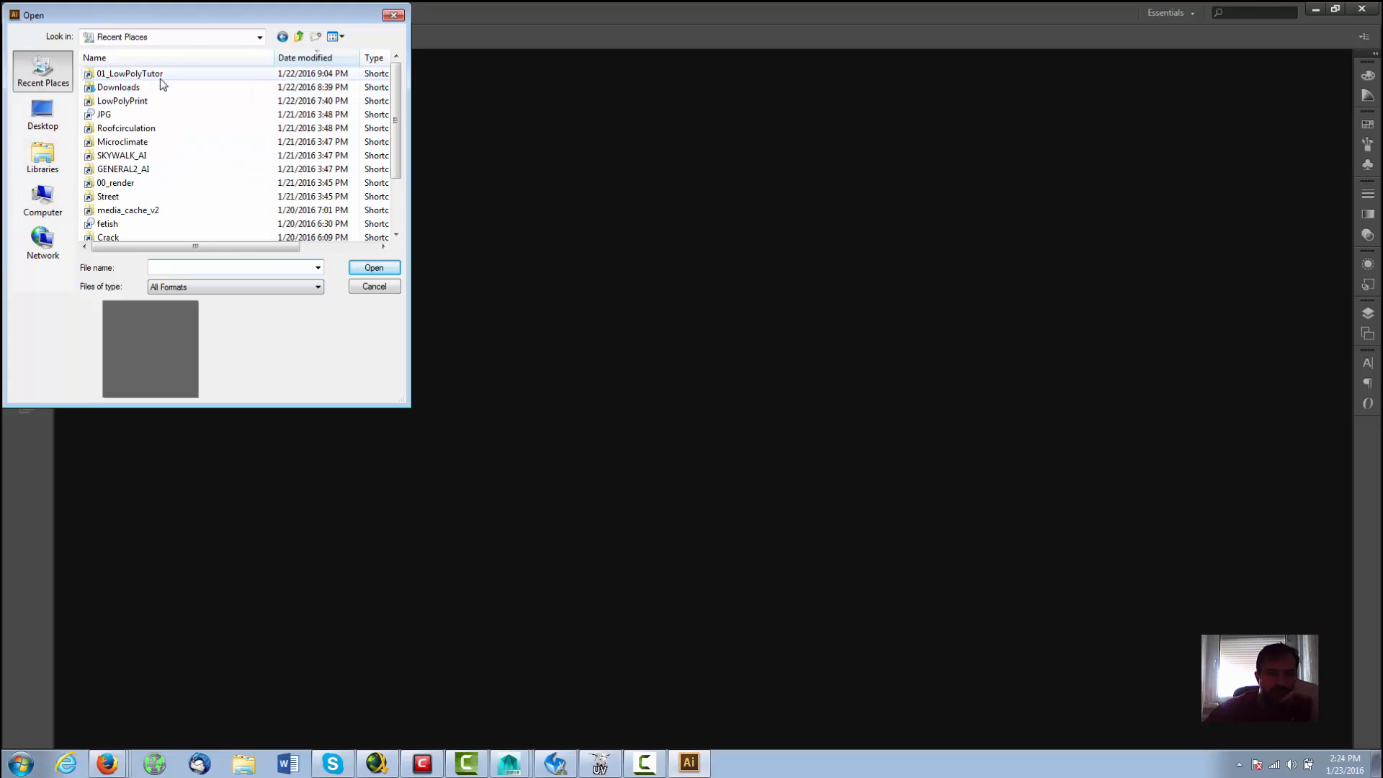
pyautogui.doubleClick(155, 73)
pyautogui.doubleClick(192, 120)
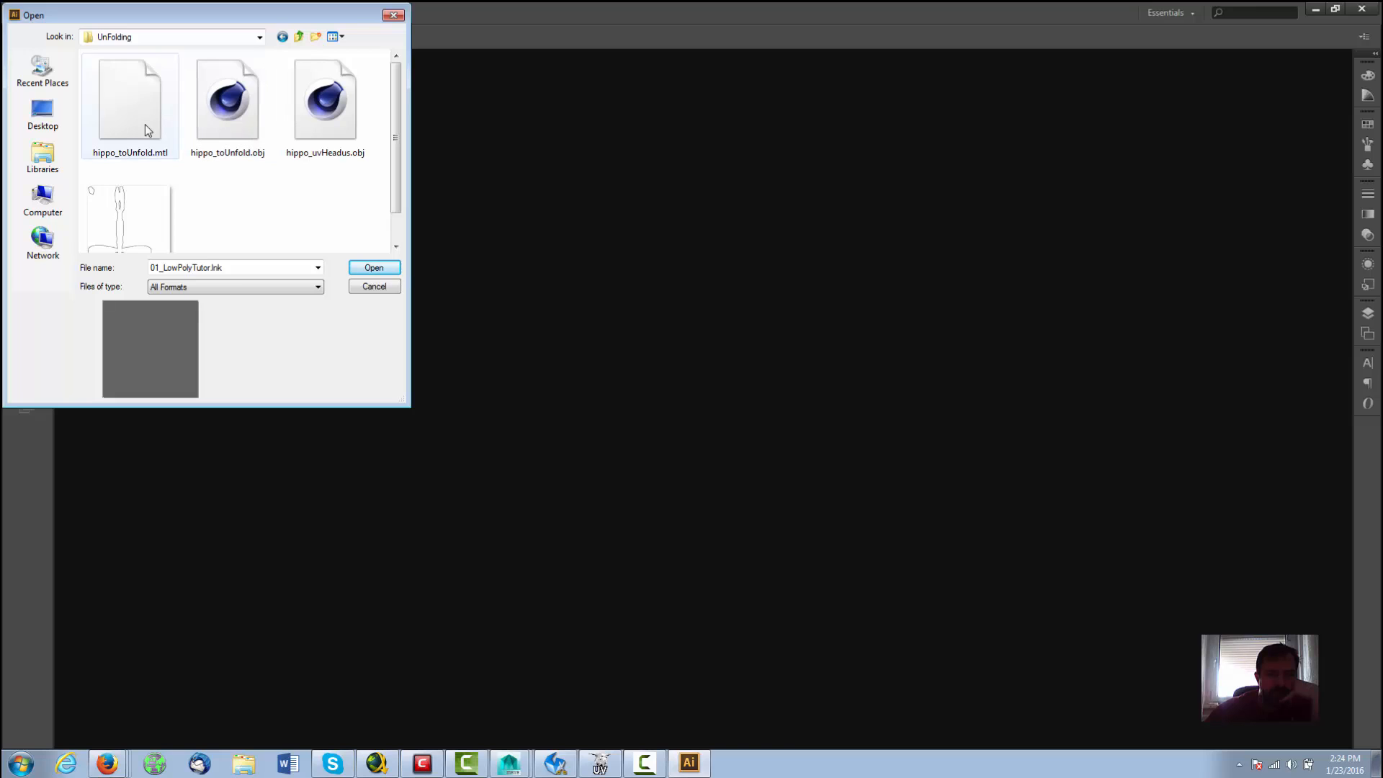
pyautogui.click(143, 202)
pyautogui.doubleClick(143, 201)
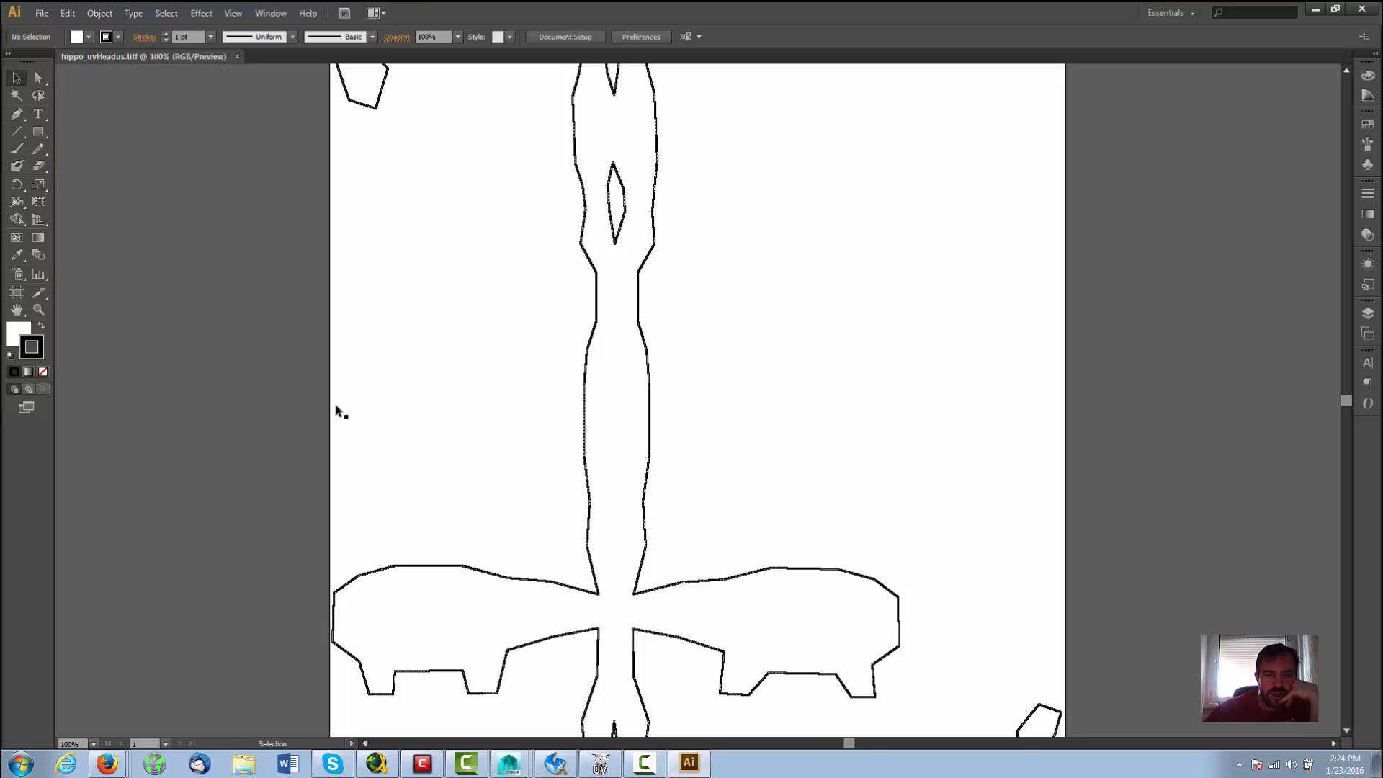
# Step: Look over the layout outlines, view the whole image at 66.67% zoom, and activate the Line Segment tool
pyautogui.scroll(-5, 603, 487)
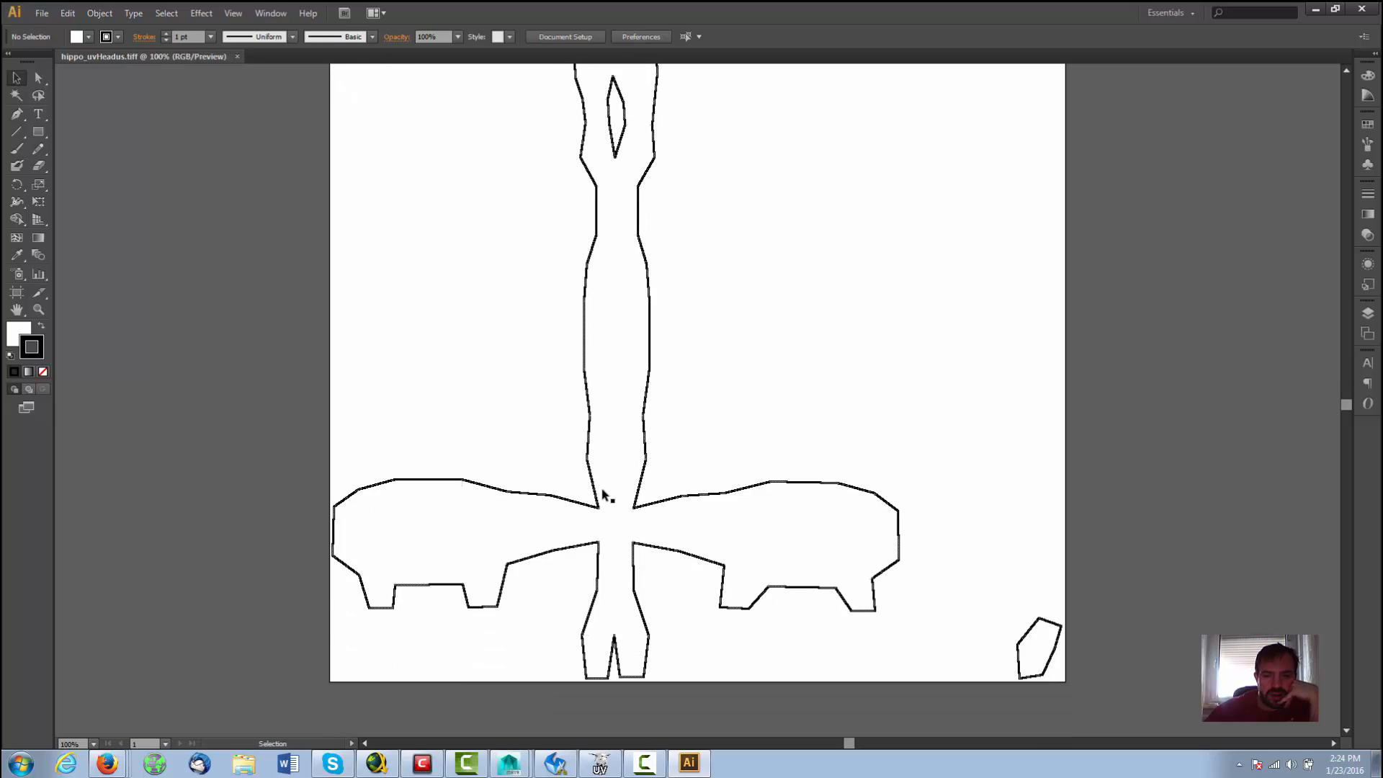
pyautogui.scroll(6, 603, 487)
pyautogui.press('z')
pyautogui.click(585, 435)
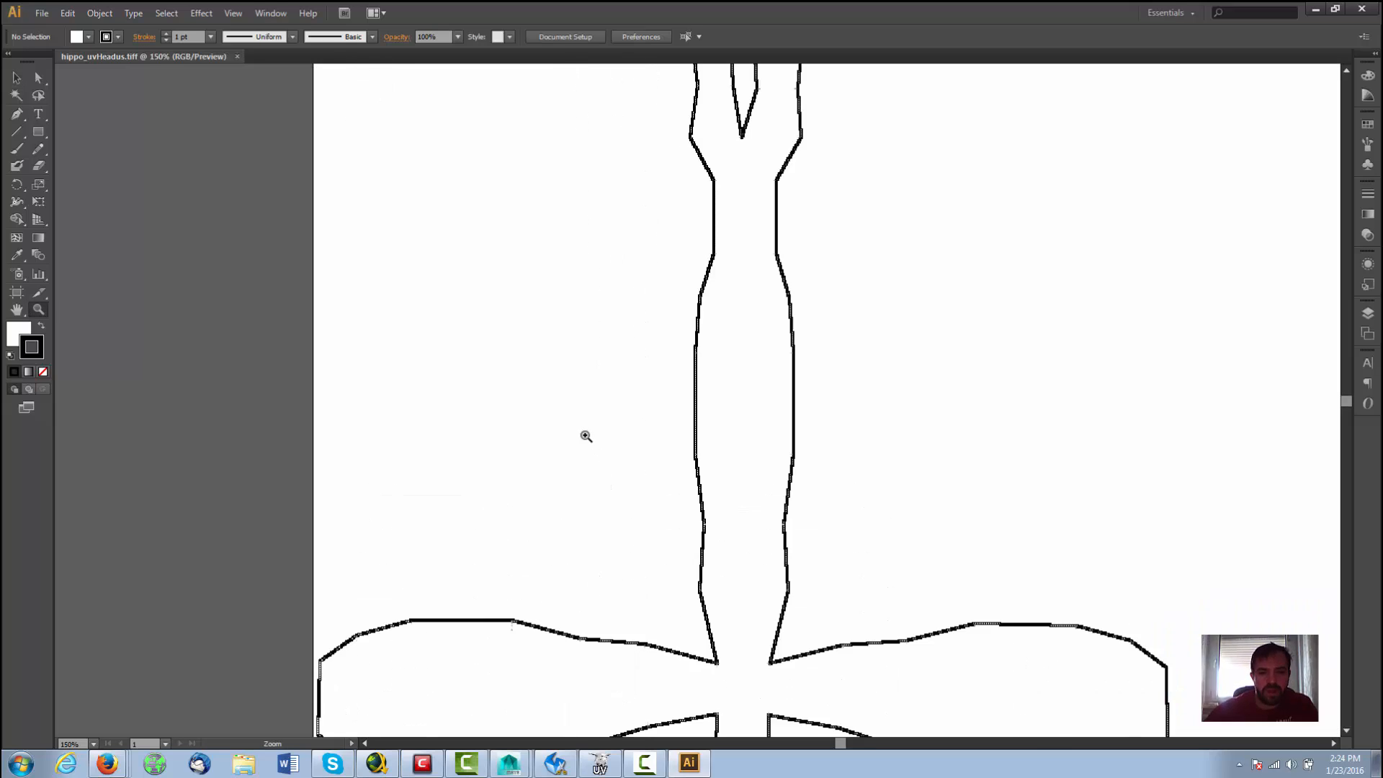
pyautogui.keyDown('alt'); pyautogui.click(585, 434); pyautogui.keyUp('alt')
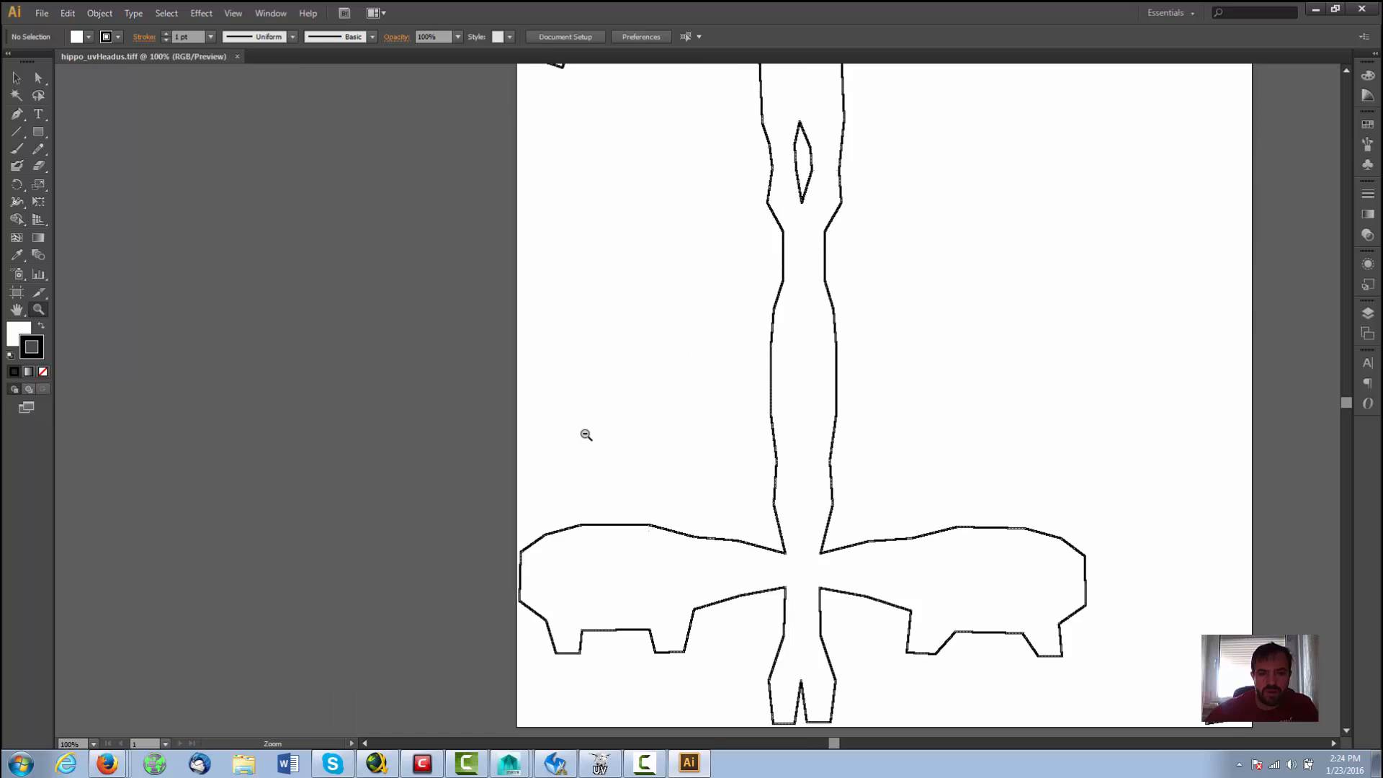
pyautogui.keyDown('alt'); pyautogui.click(697, 476); pyautogui.keyUp('alt')
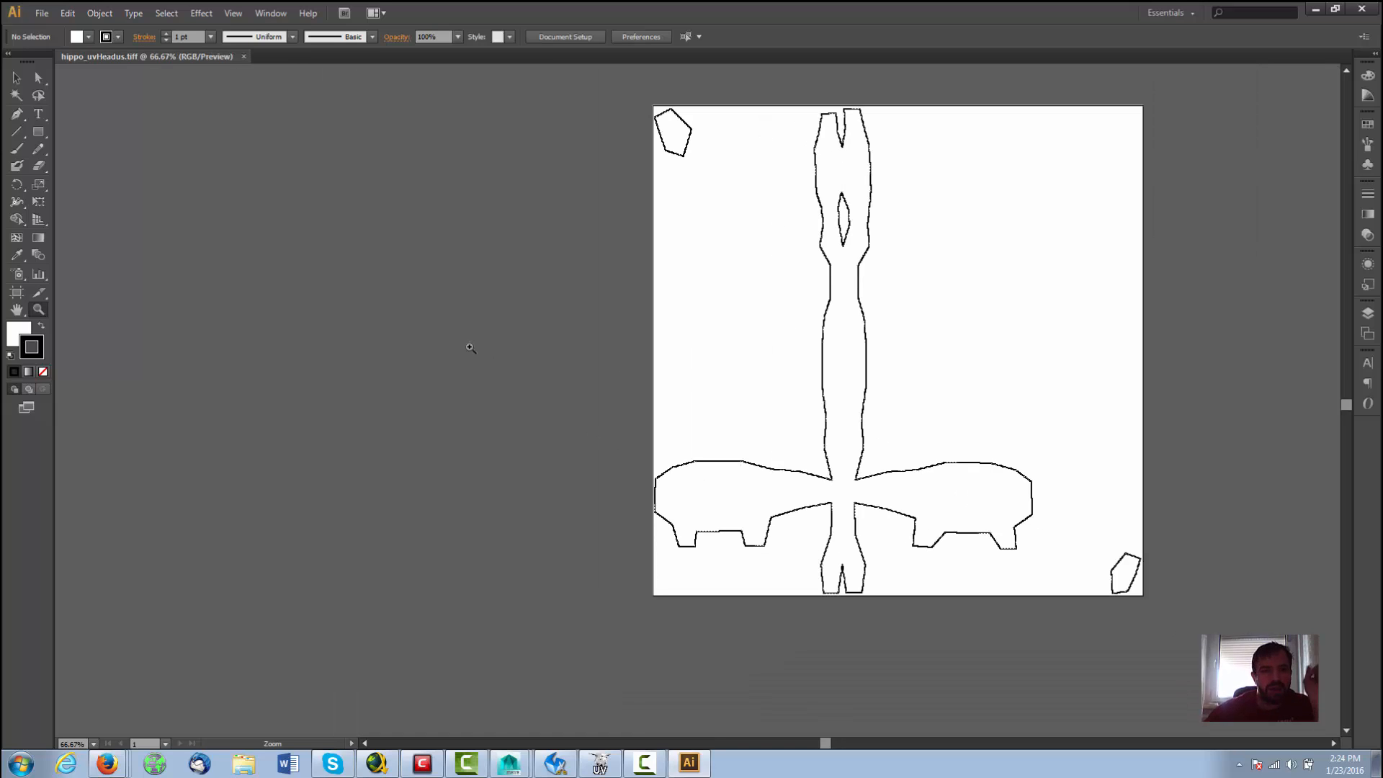
pyautogui.click(14, 132)
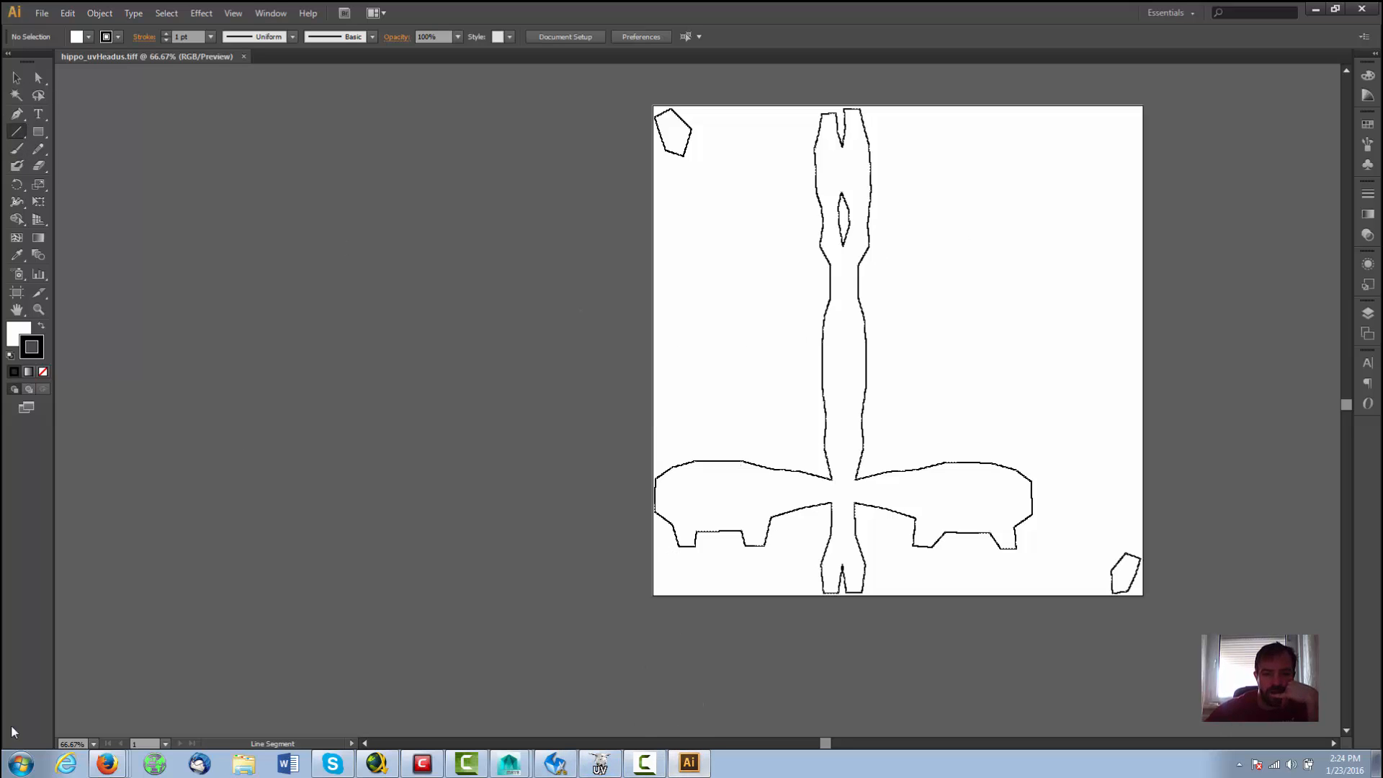
# Step: Launch Photoshop and open hippo_uvHeadus.tiff from the recently used UnFolding folder
pyautogui.click(21, 762)
pyautogui.click(96, 398)
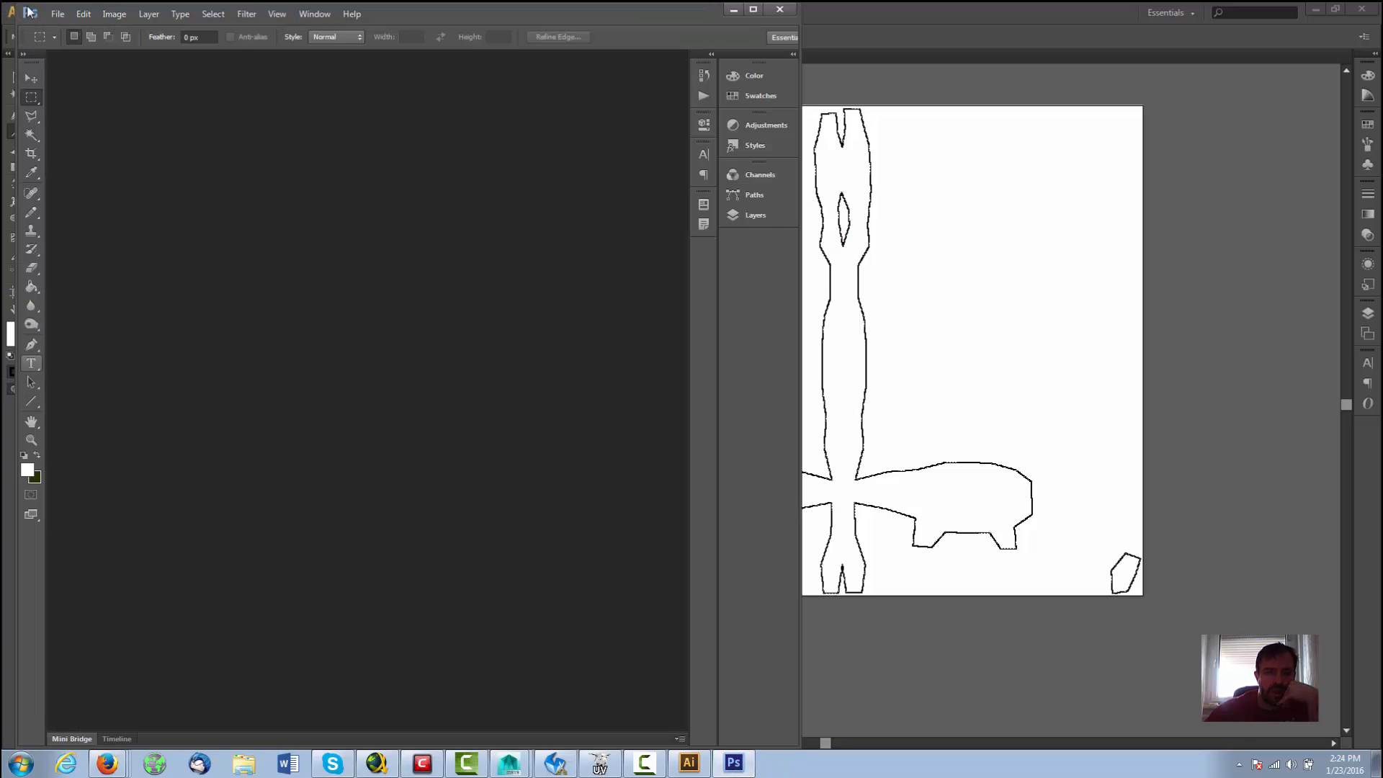
pyautogui.click(58, 13)
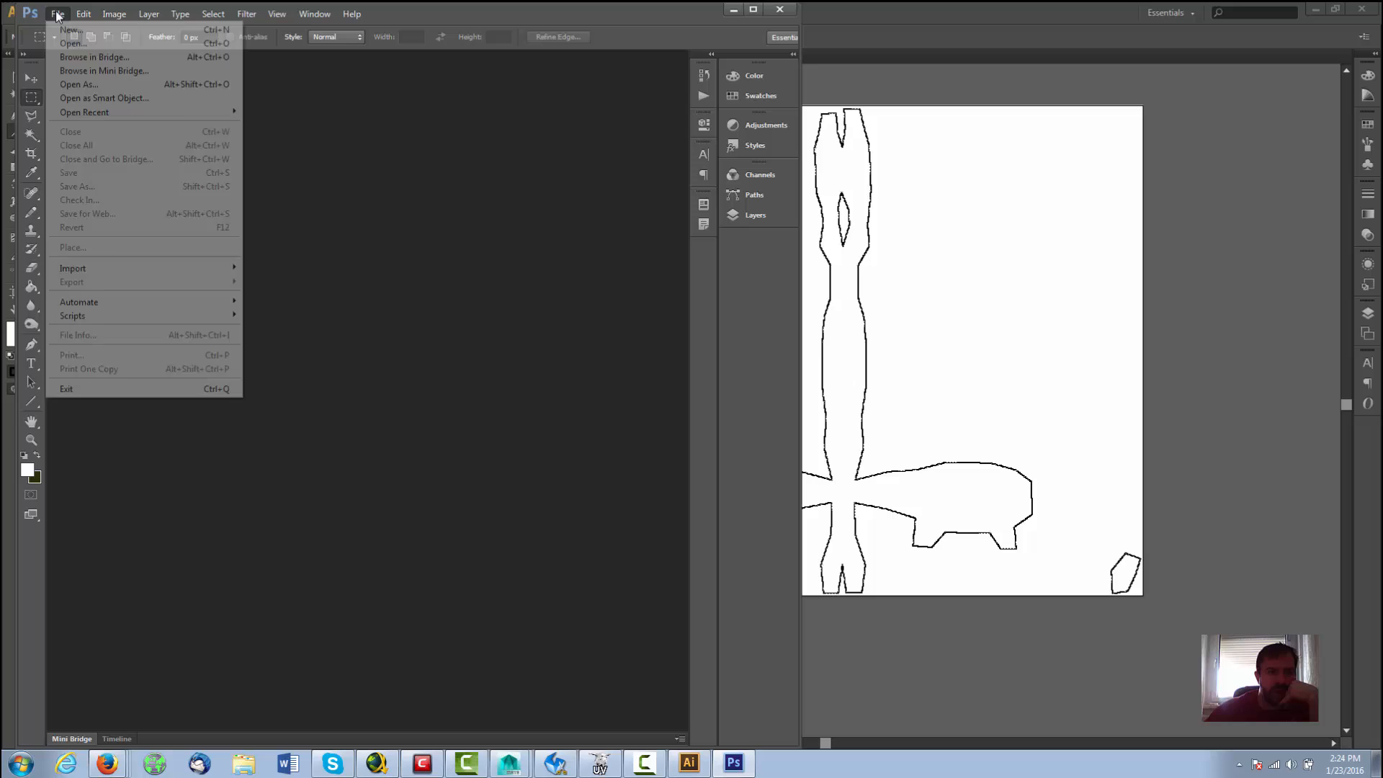
pyautogui.click(105, 44)
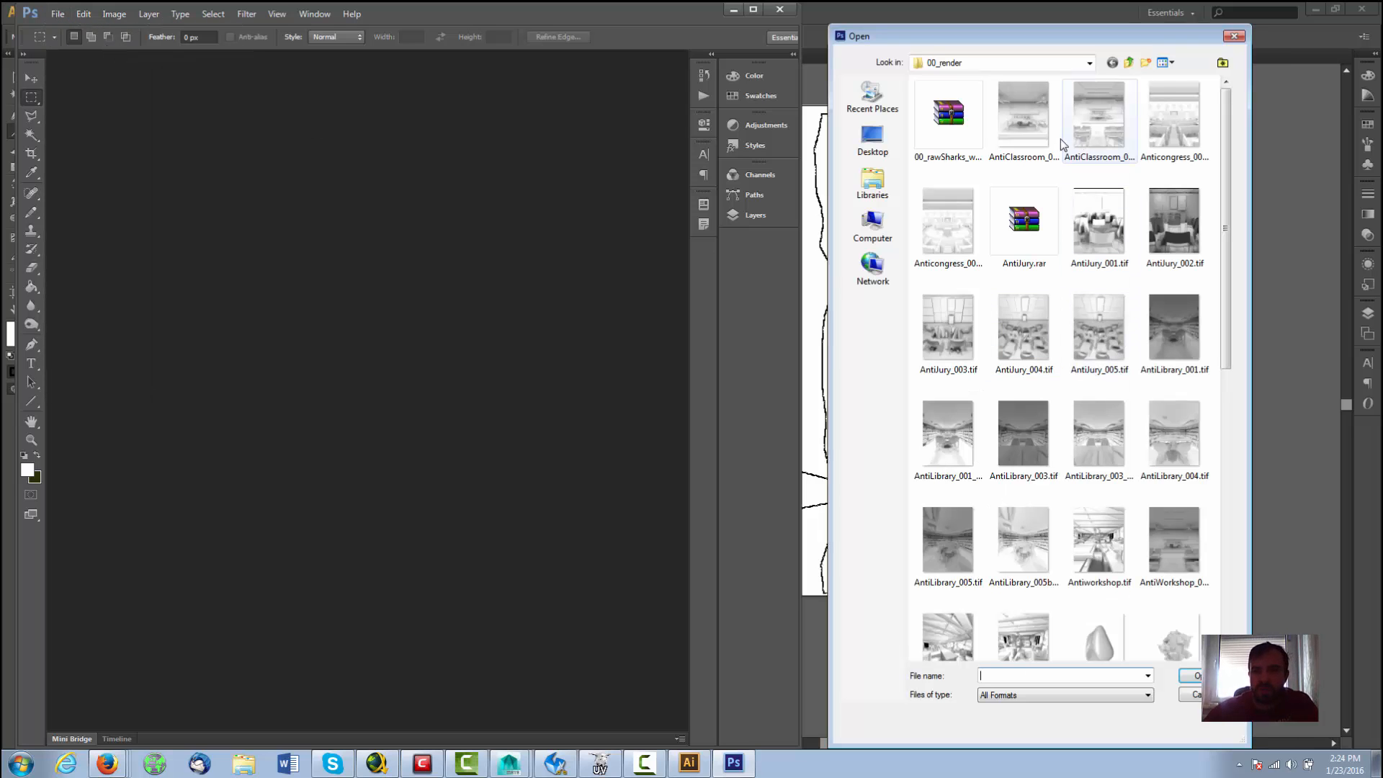
pyautogui.click(873, 97)
pyautogui.doubleClick(946, 101)
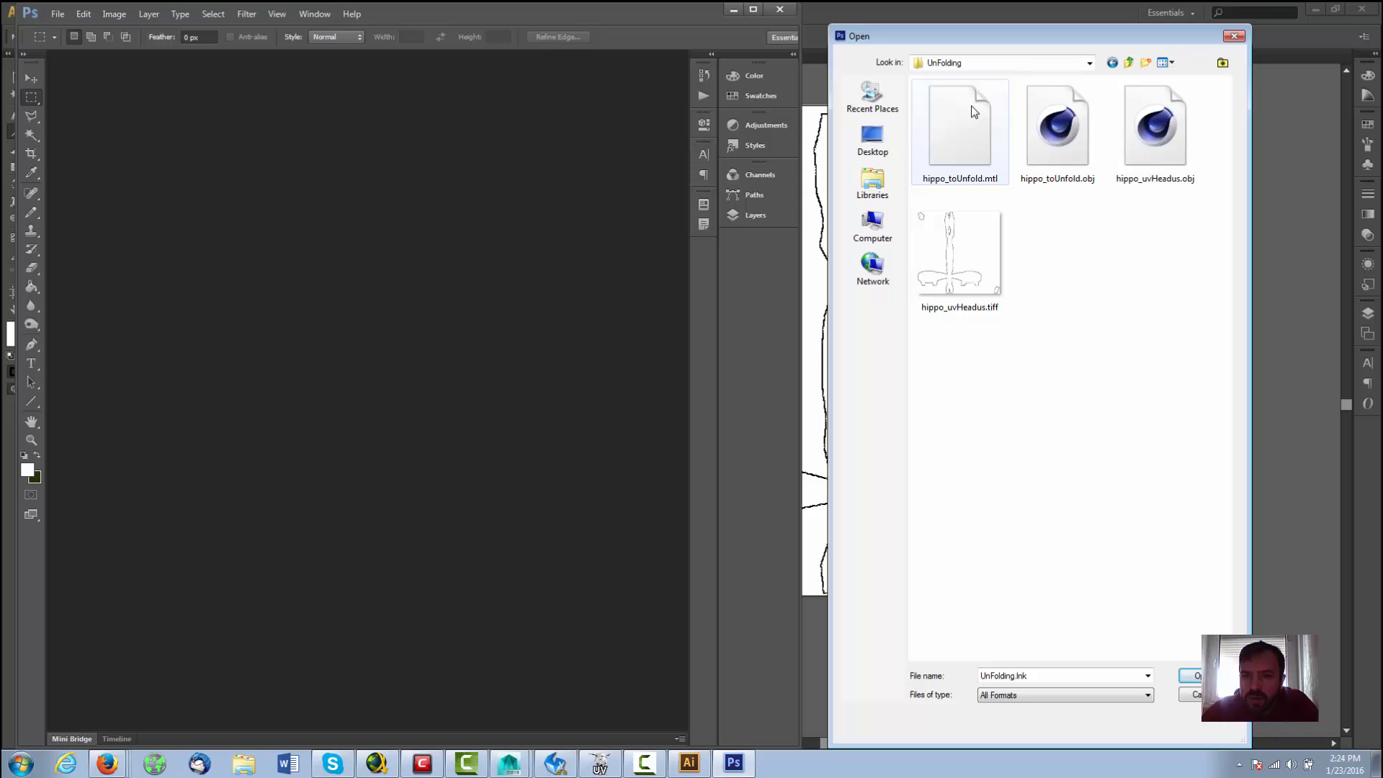
pyautogui.doubleClick(980, 238)
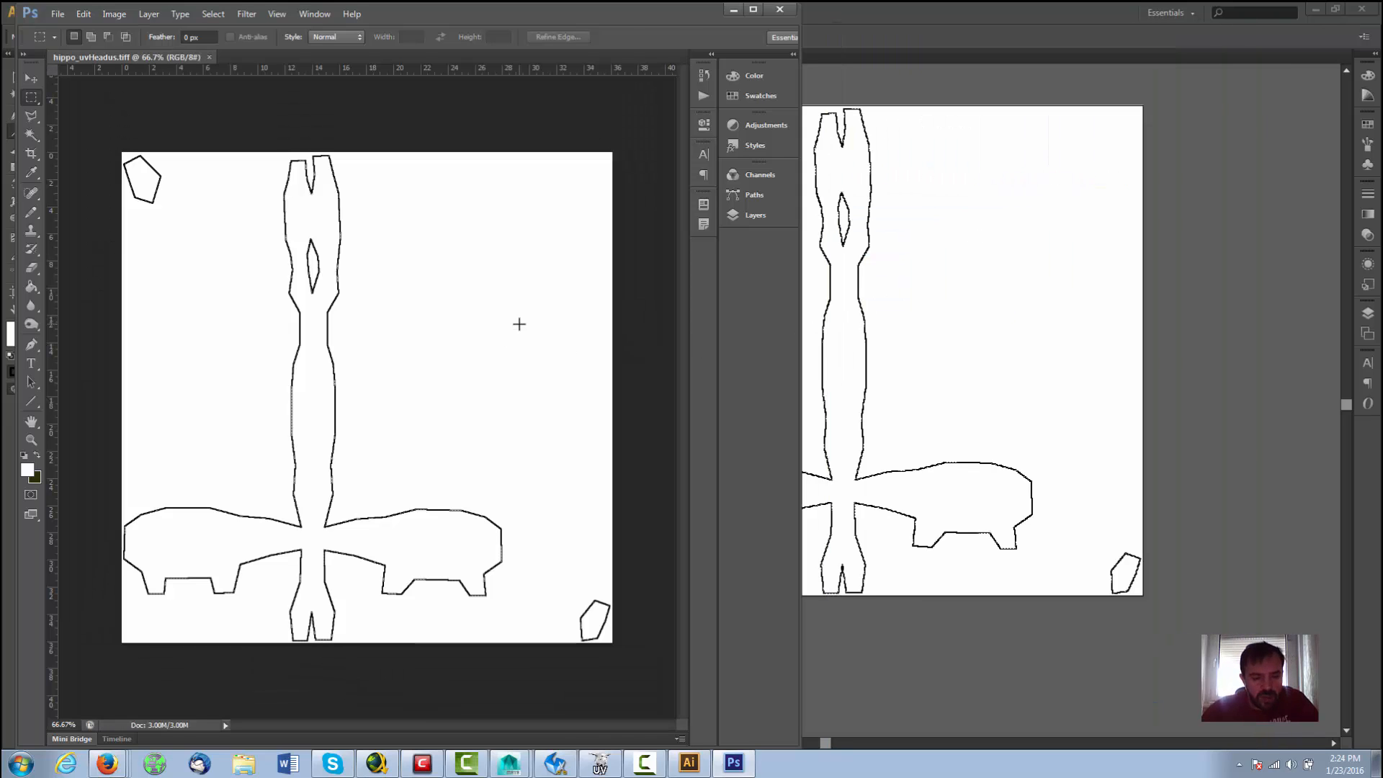
# Step: Select the white area around the pattern pieces with the Magic Wand and duplicate the Background layer
pyautogui.press('w')
pyautogui.click(576, 357)
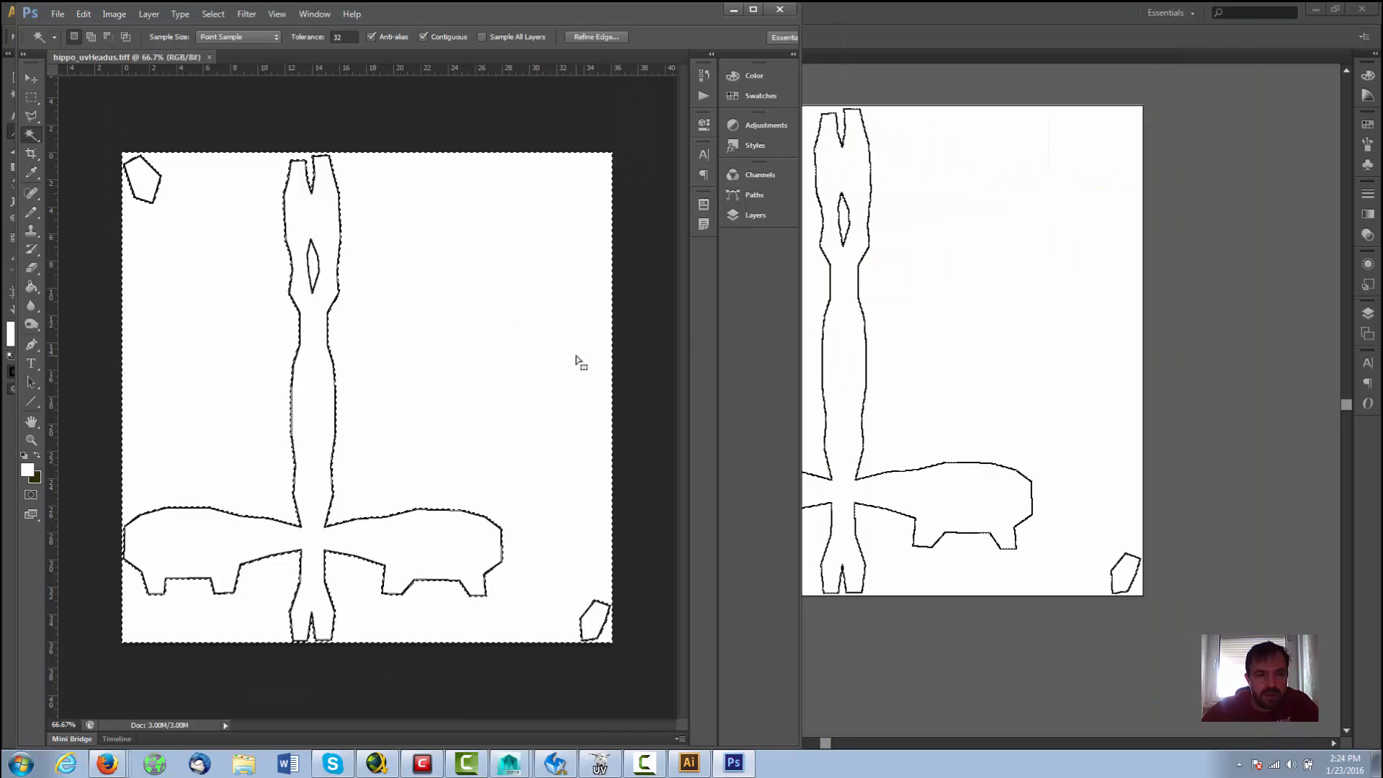
pyautogui.click(770, 214)
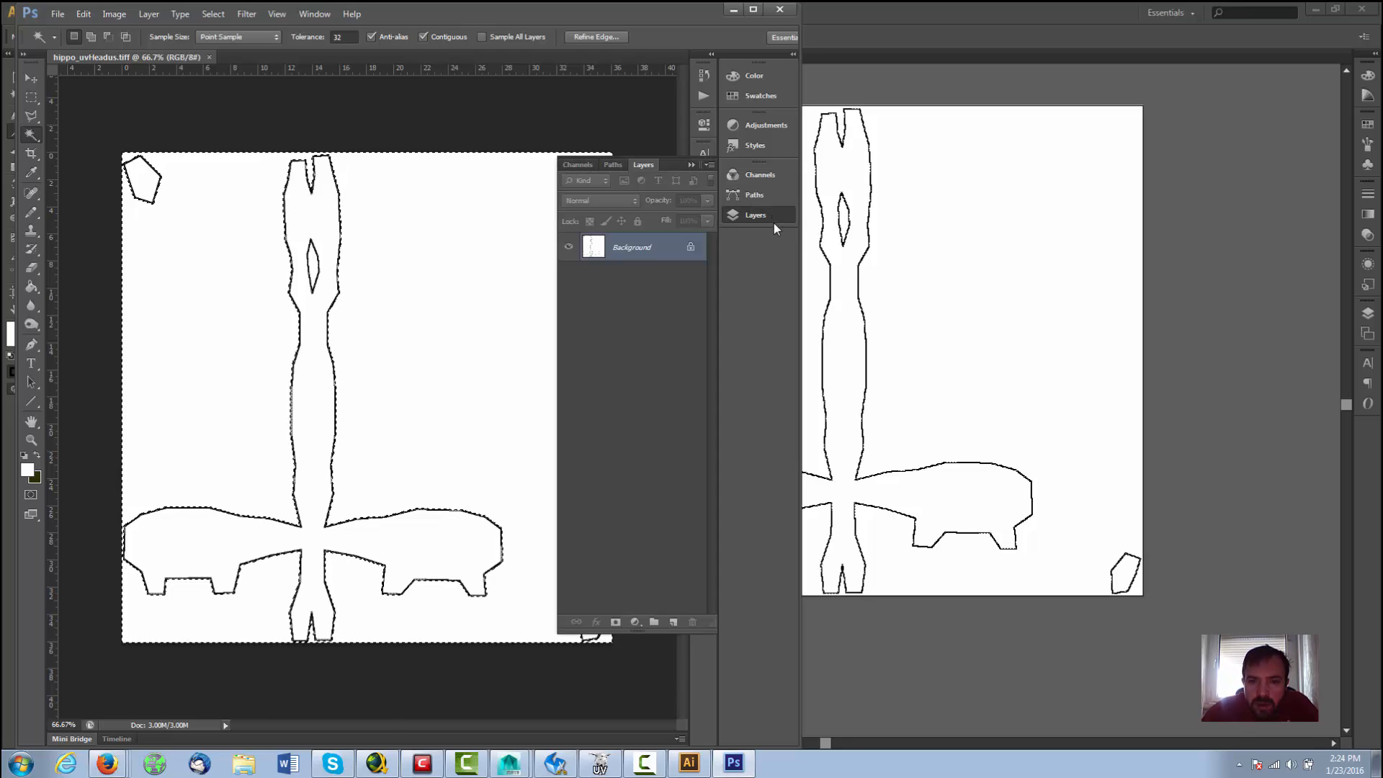
pyautogui.rightClick(625, 246)
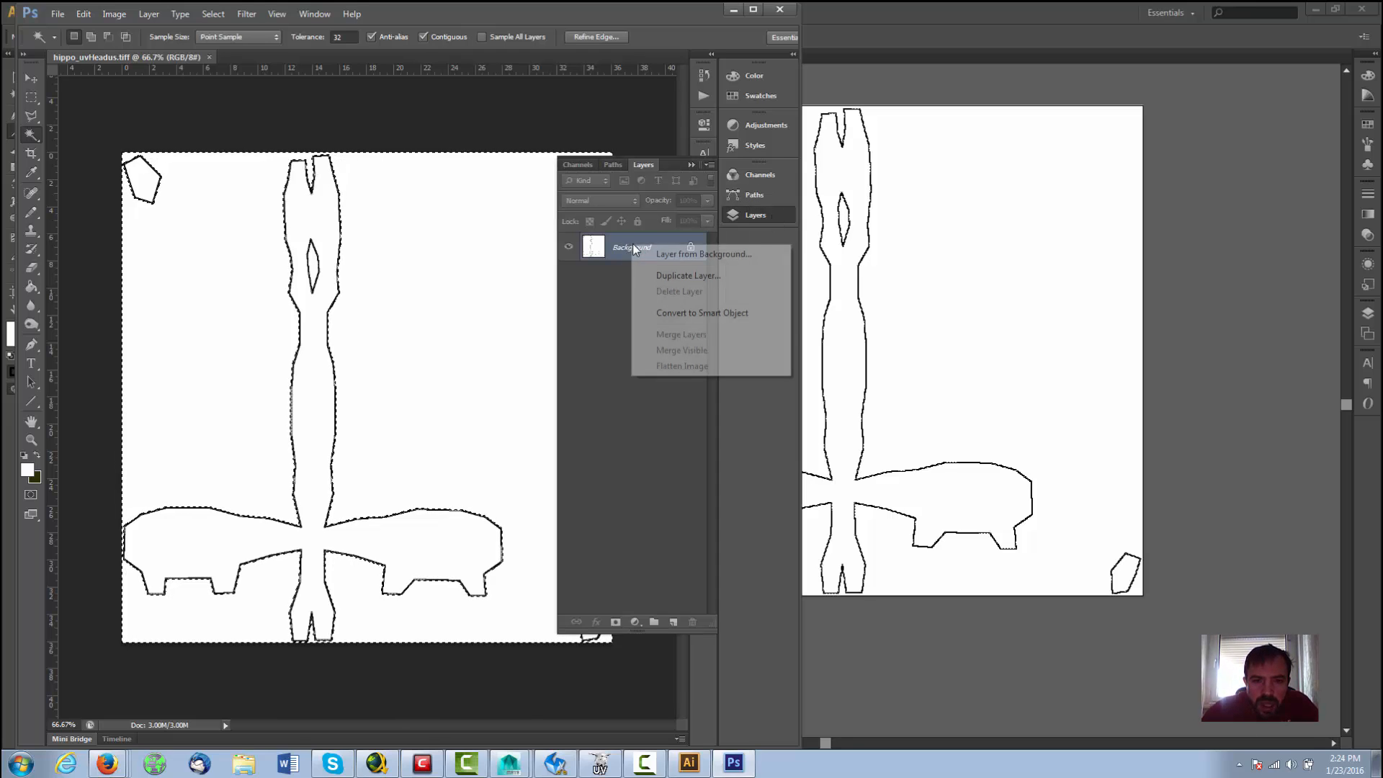
pyautogui.click(677, 275)
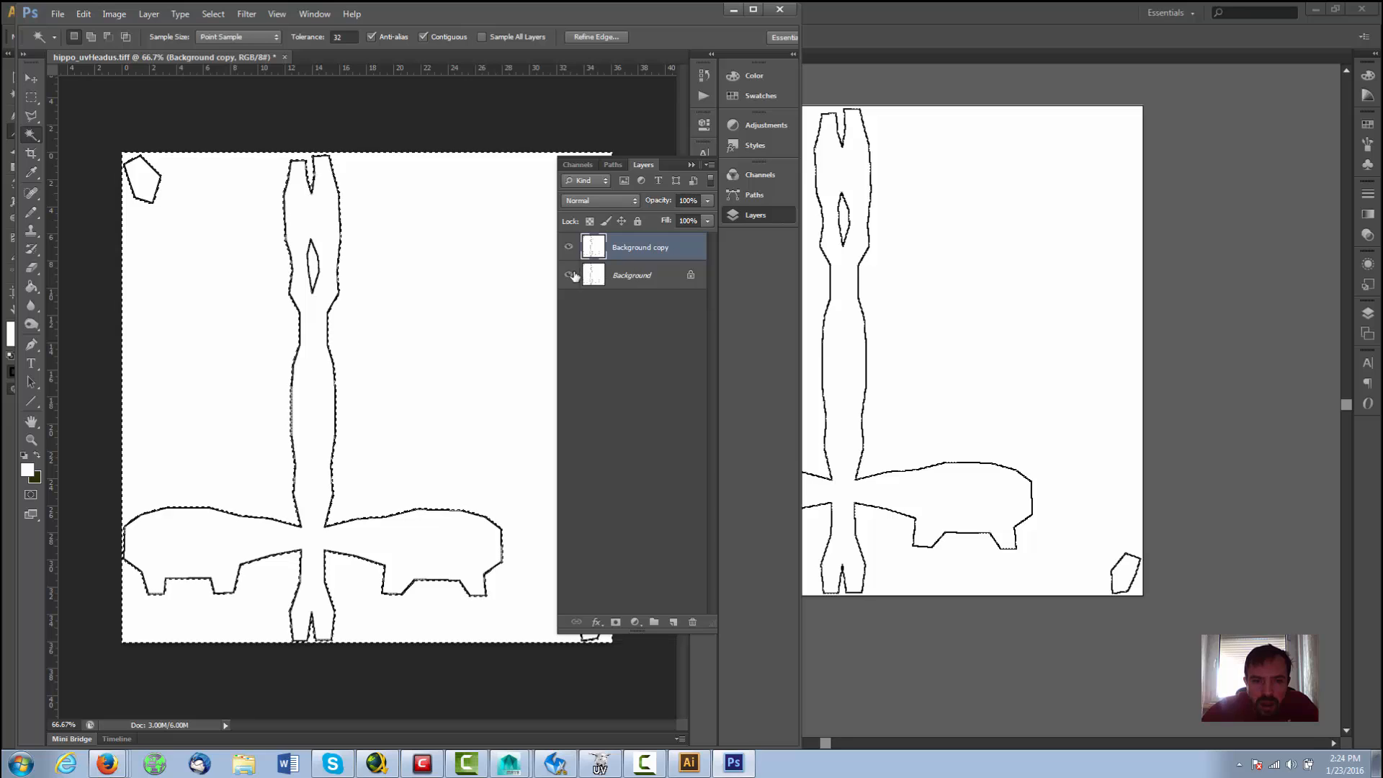
# Step: Hide the original Background layer and delete the selected white surroundings from the Background copy layer, clearing the selection
pyautogui.click(568, 275)
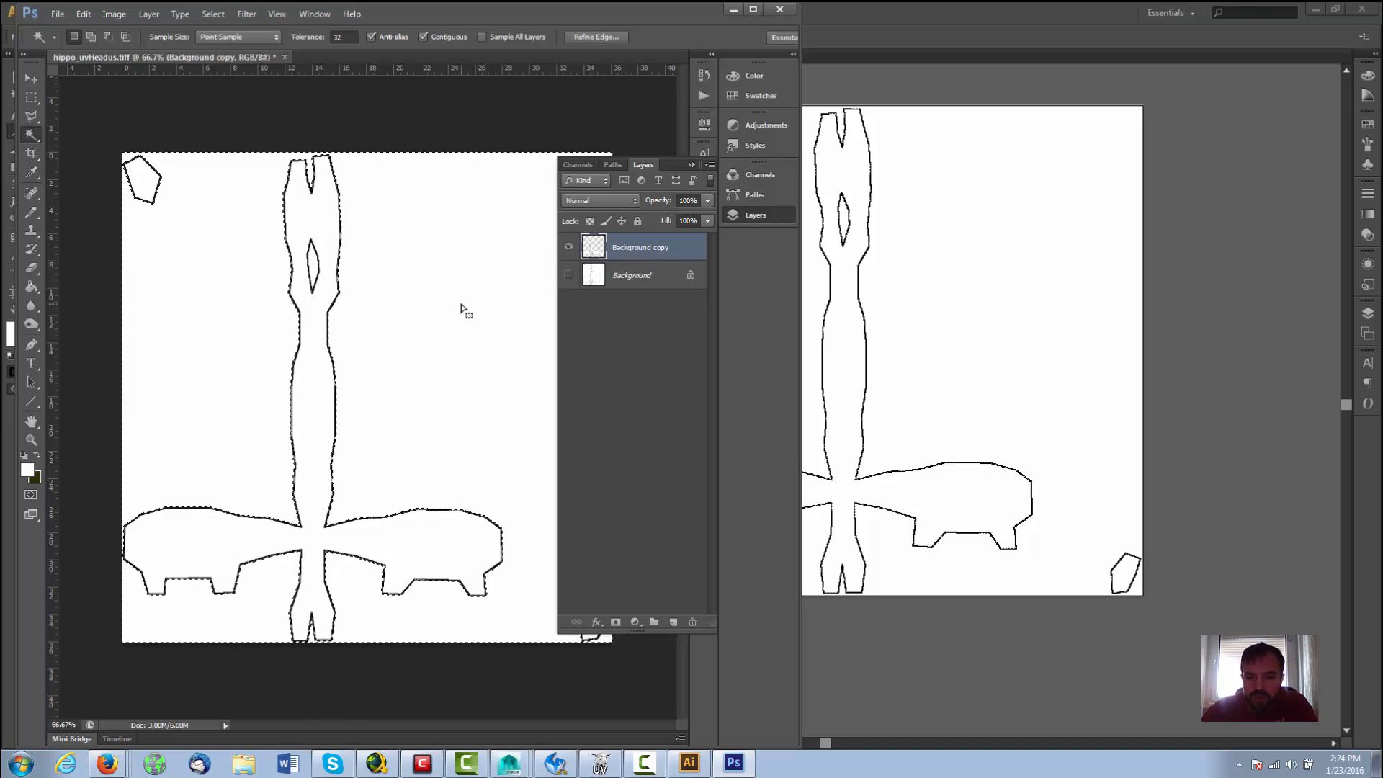
pyautogui.press('Delete')
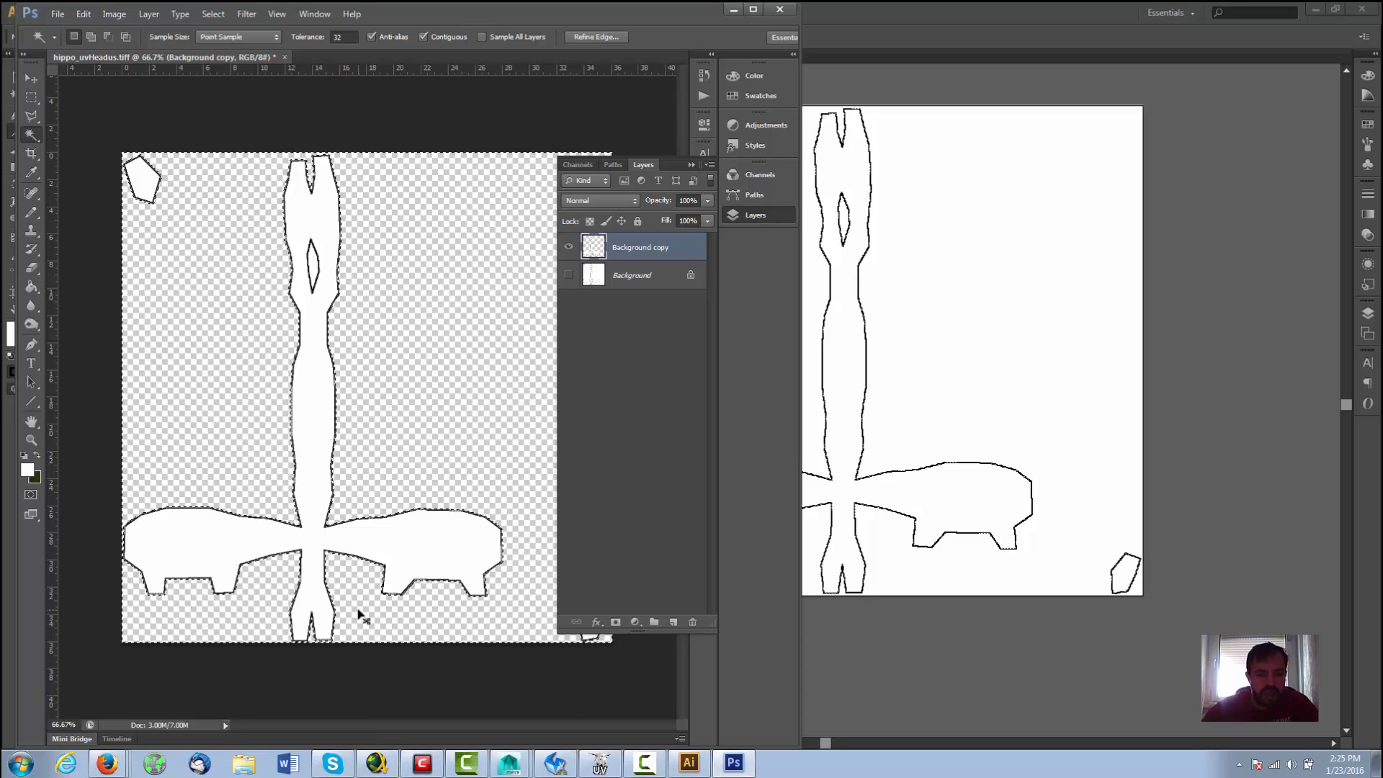
pyautogui.hotkey('ctrl', 'd')
pyautogui.click(691, 165)
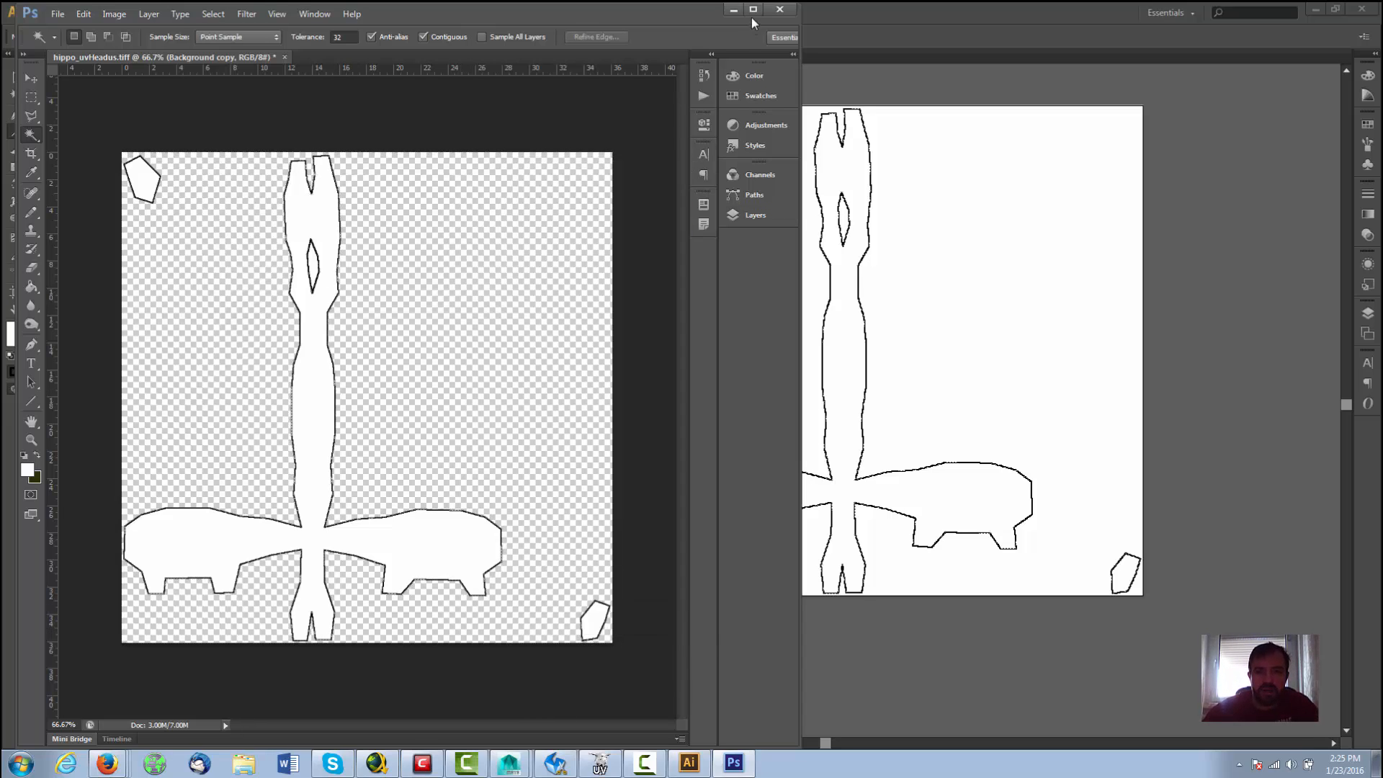
pyautogui.click(753, 8)
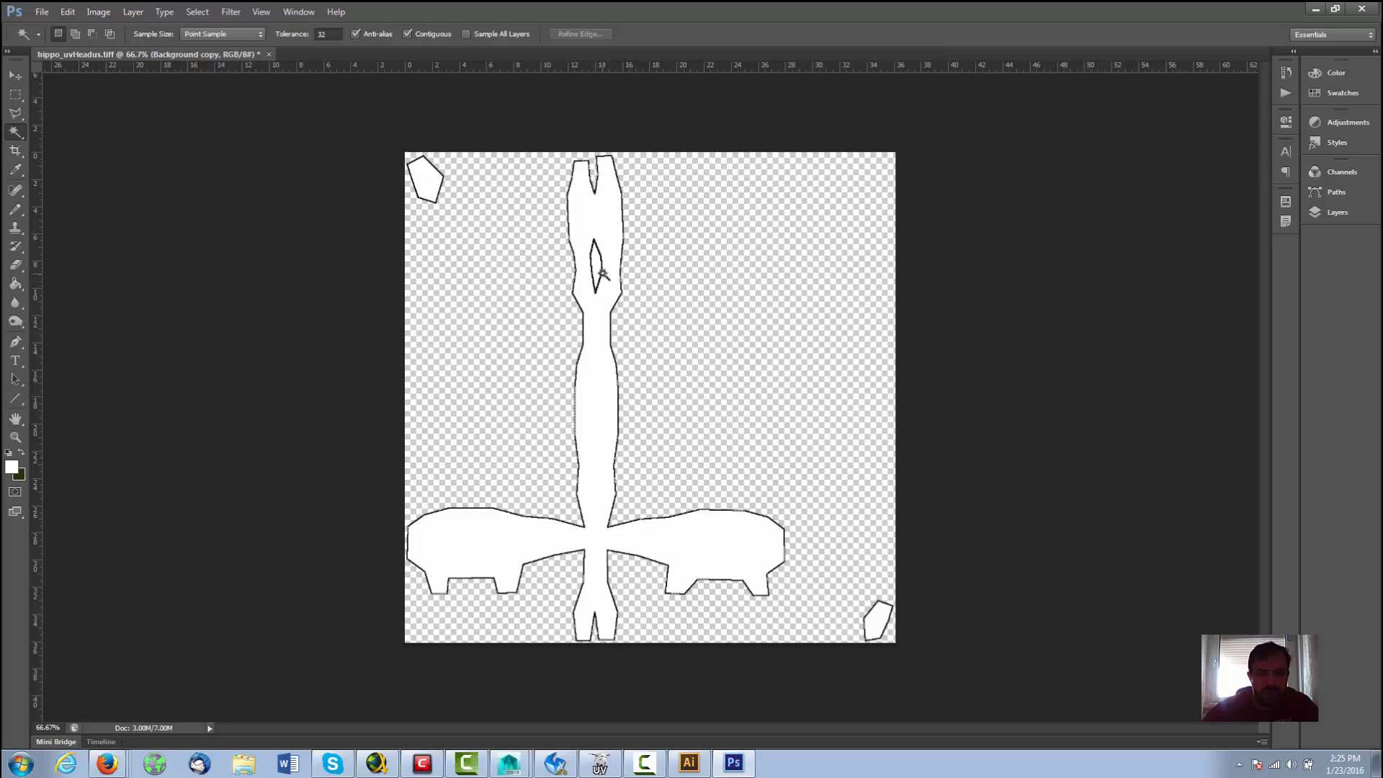
# Step: Delete the white fill inside the diamond-shaped hole of the central strip, and select the transparent area around the pieces
pyautogui.click(595, 262)
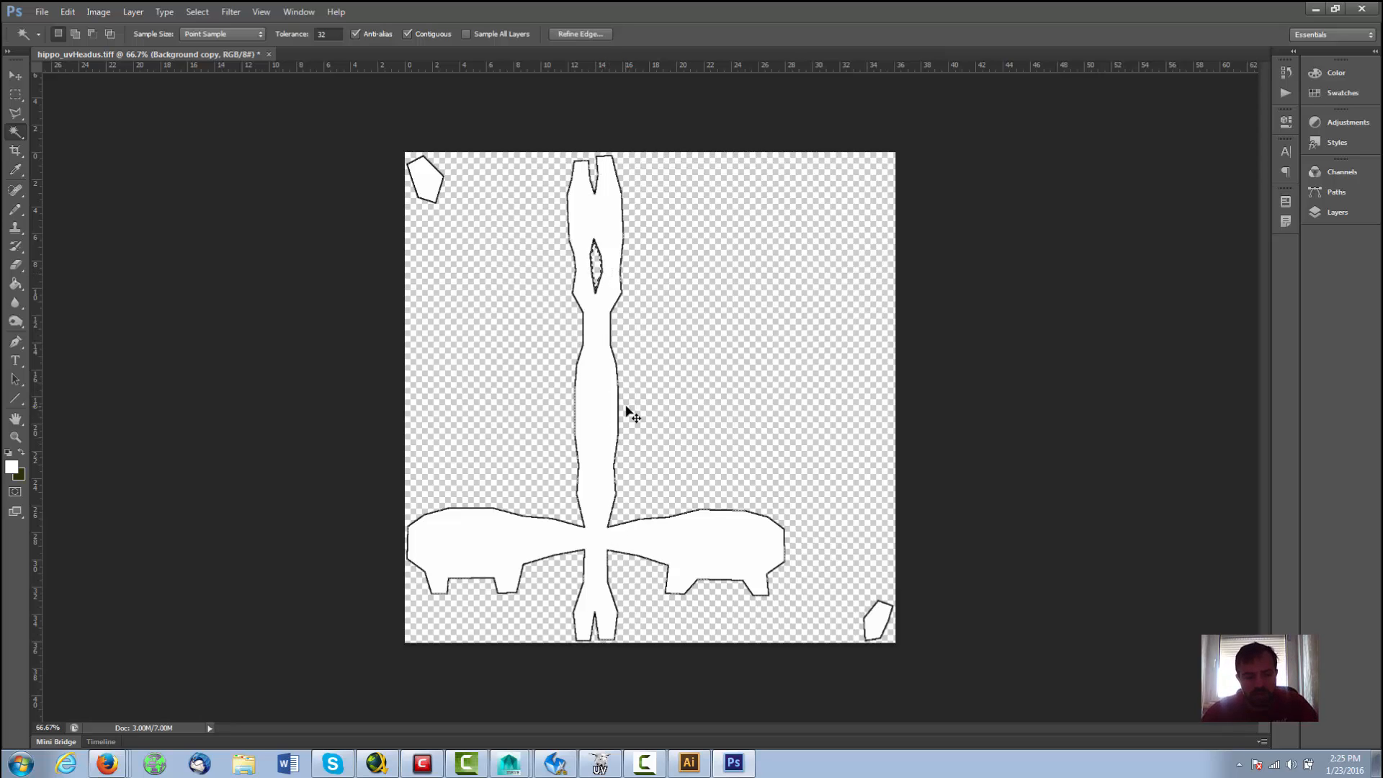
pyautogui.hotkey('ctrl', 'd')
pyautogui.press('z')
pyautogui.click(609, 555)
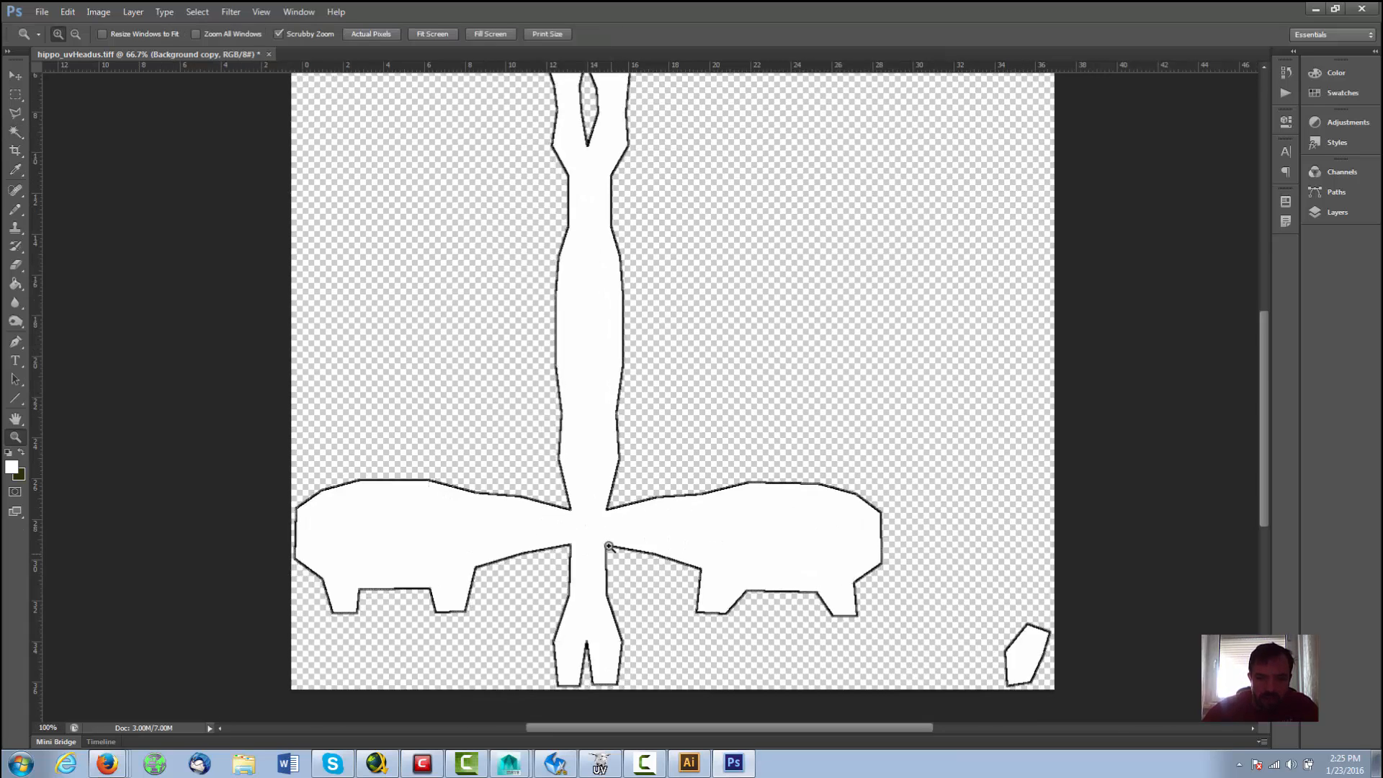
pyautogui.click(605, 534)
pyautogui.keyDown('alt'); pyautogui.click(596, 476); pyautogui.keyUp('alt')
pyautogui.keyDown('alt'); pyautogui.click(596, 476); pyautogui.keyUp('alt')
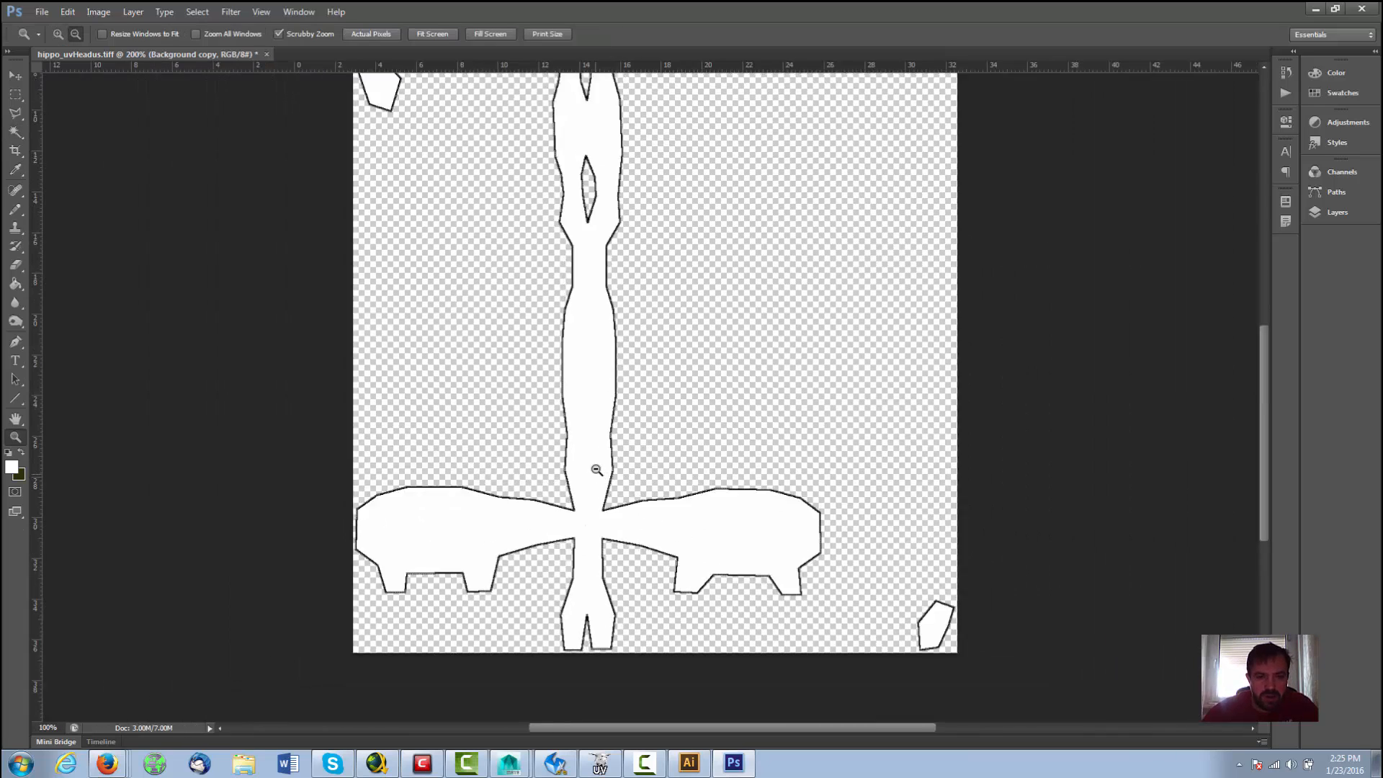
pyautogui.press('w')
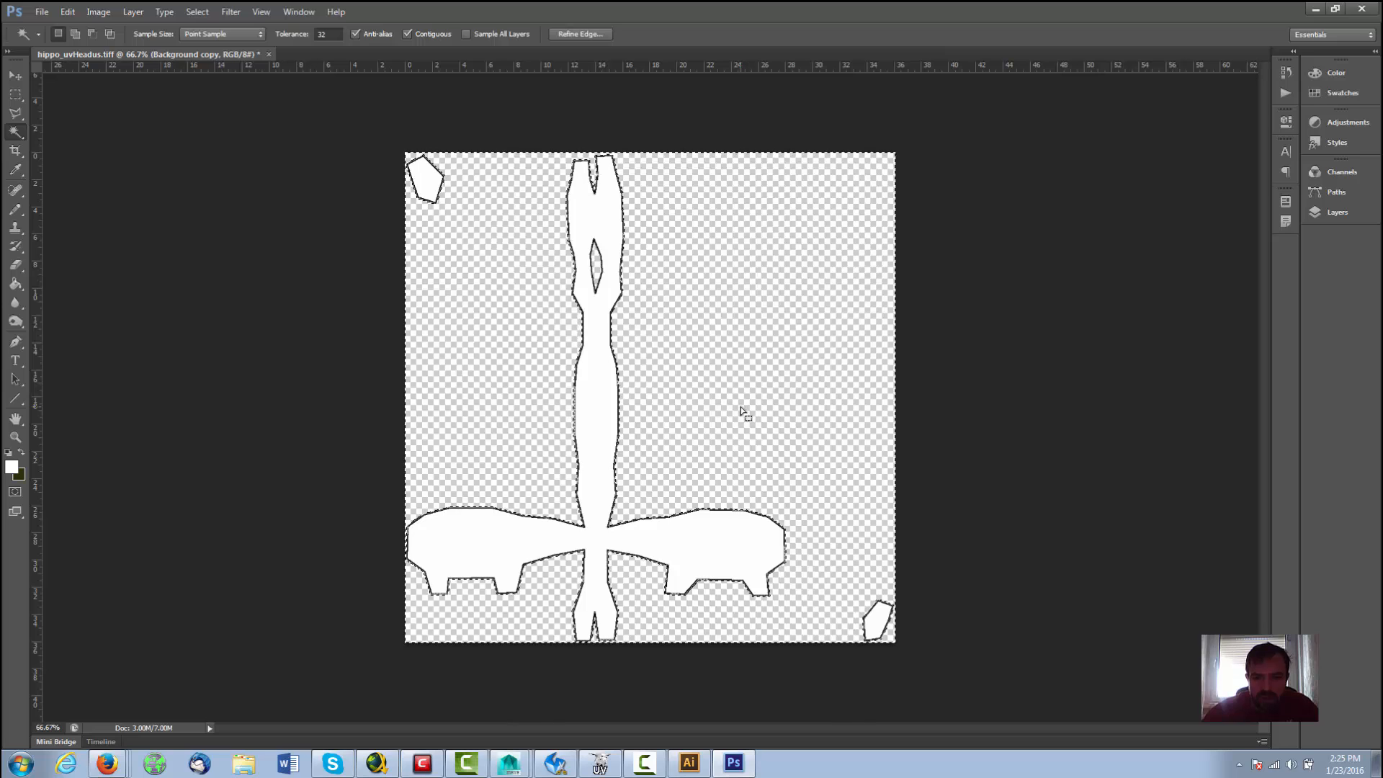
pyautogui.click(740, 406)
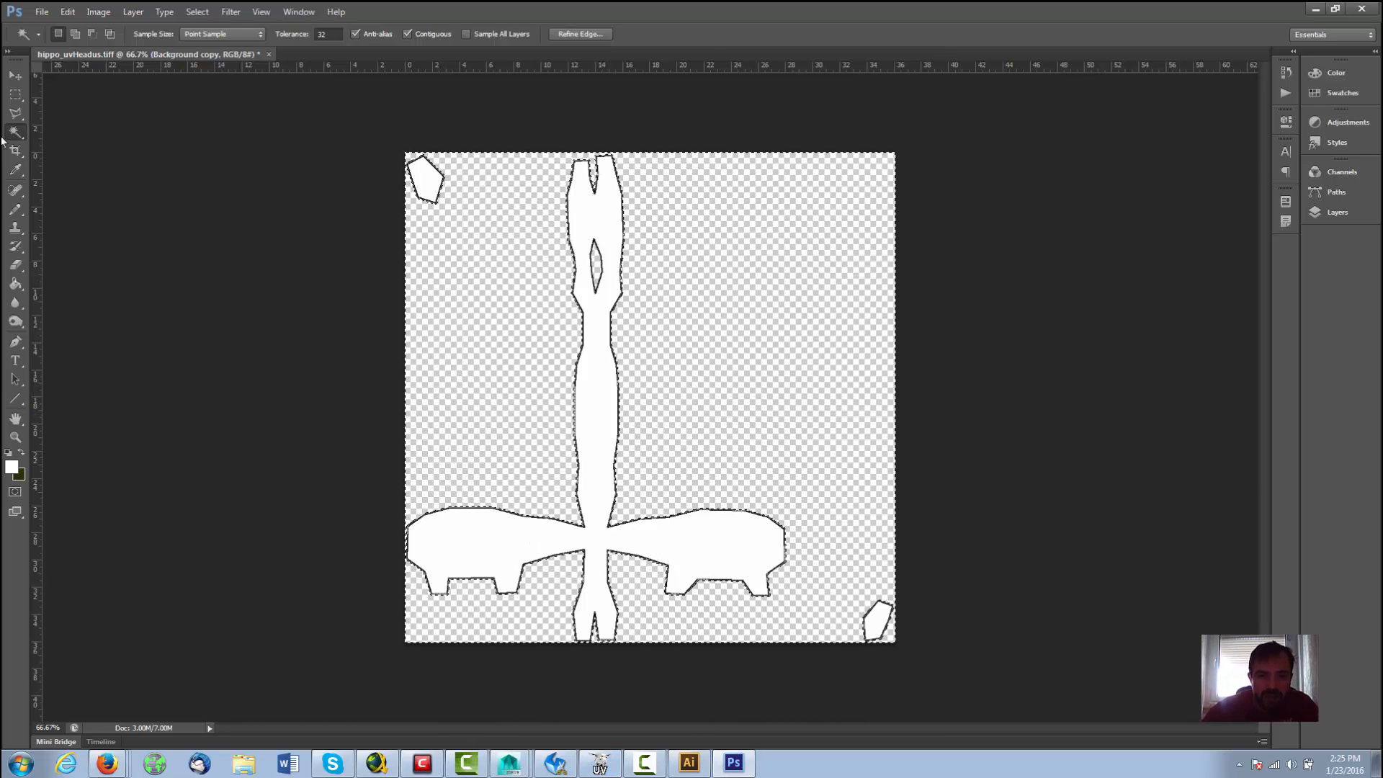
# Step: Save the edited pattern as hippo_uvHeadus_inv.tif in the UnFolding folder, with layers kept and no image compression
pyautogui.click(41, 11)
pyautogui.click(83, 185)
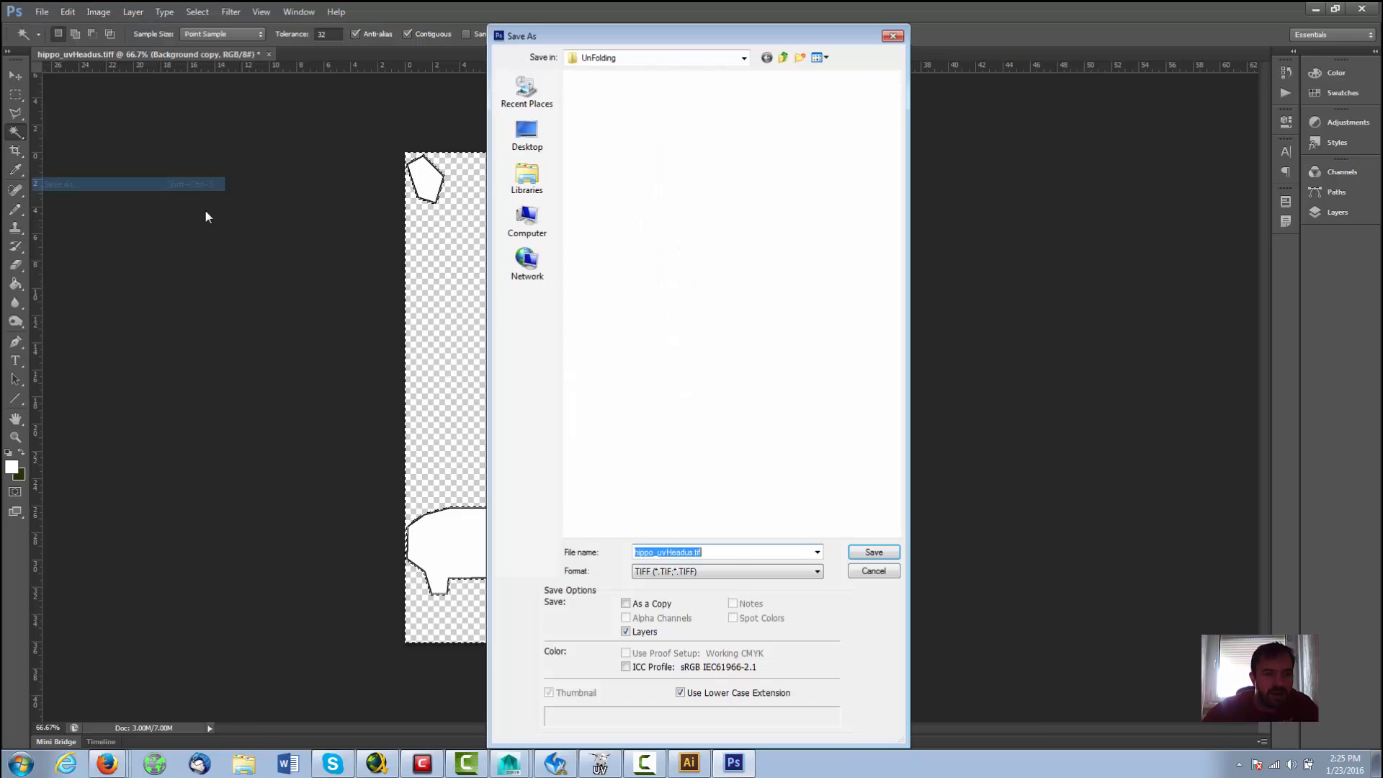
pyautogui.click(703, 577)
pyautogui.click(713, 567)
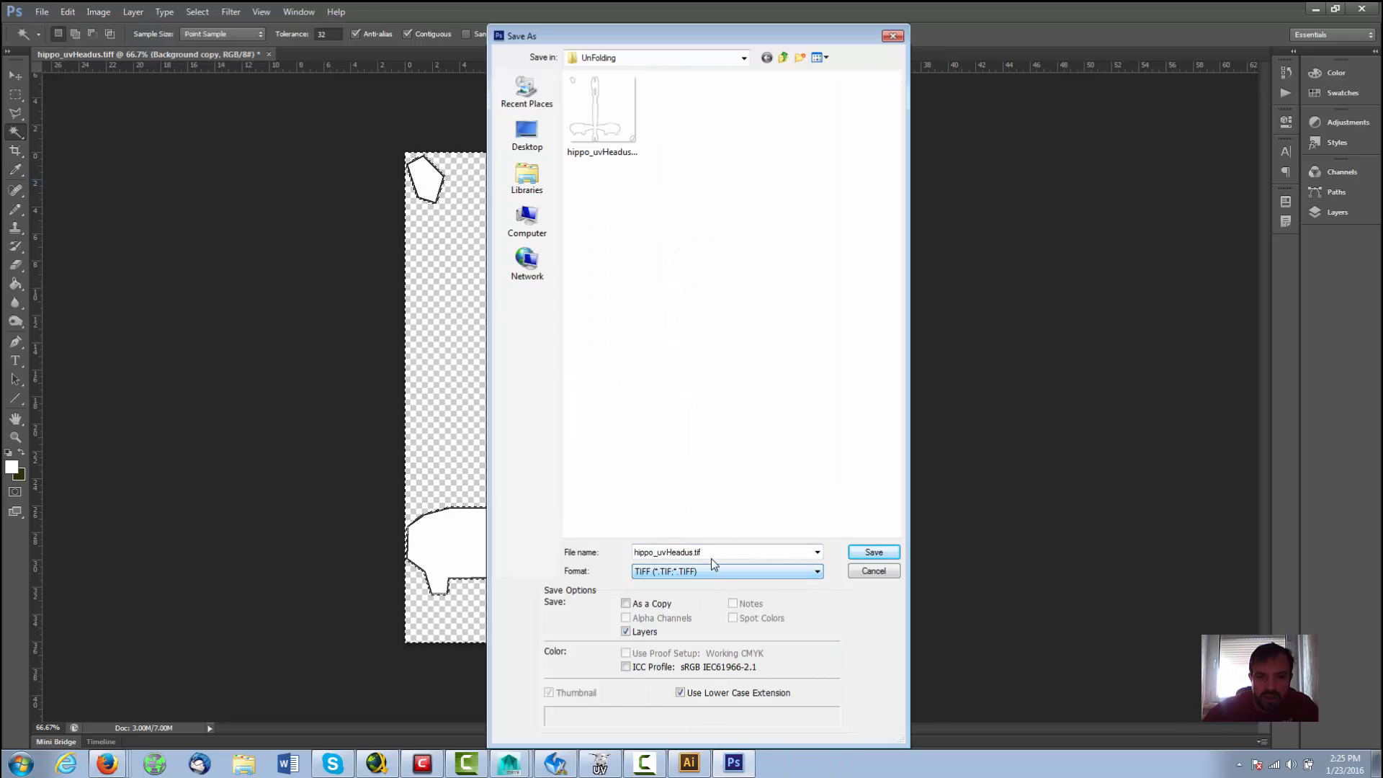
pyautogui.click(695, 553)
pyautogui.click(693, 552)
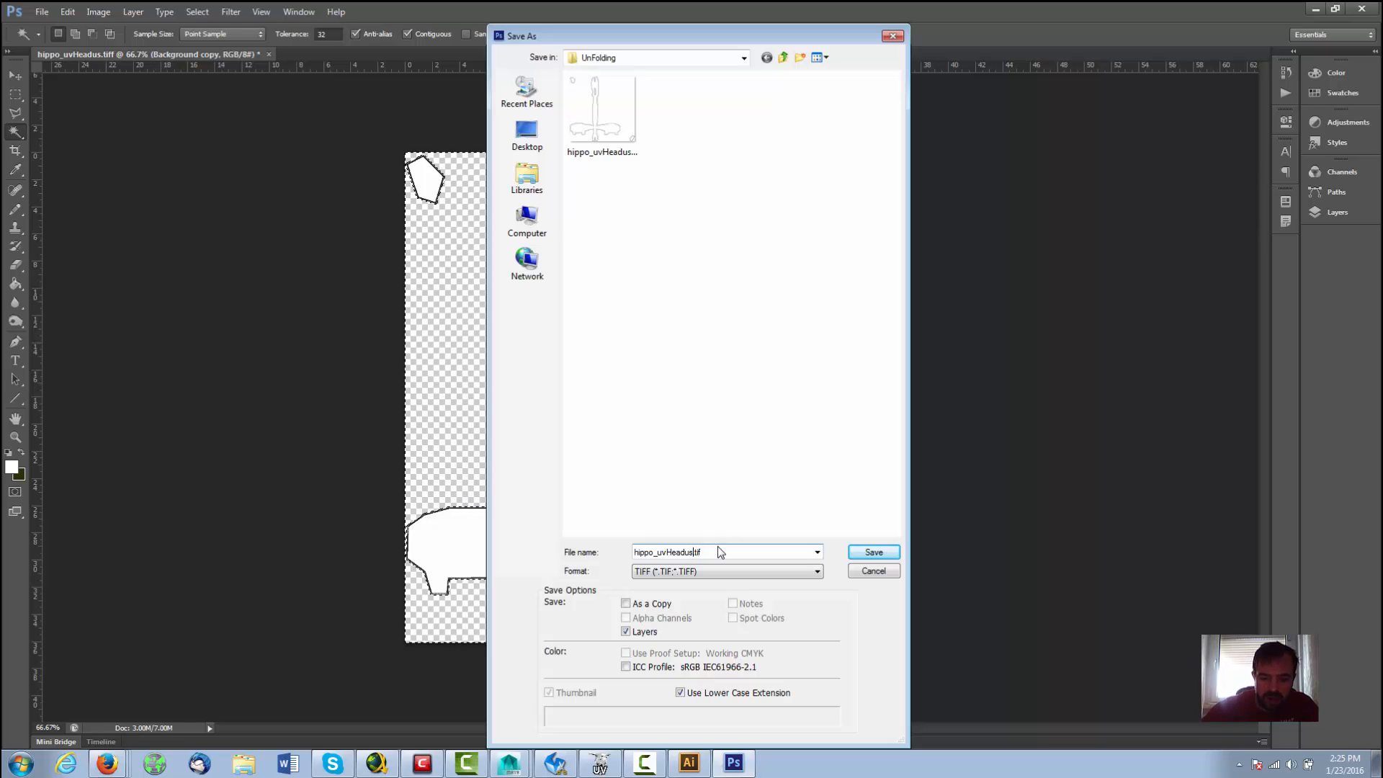
pyautogui.write('_inv')
pyautogui.press('Return')
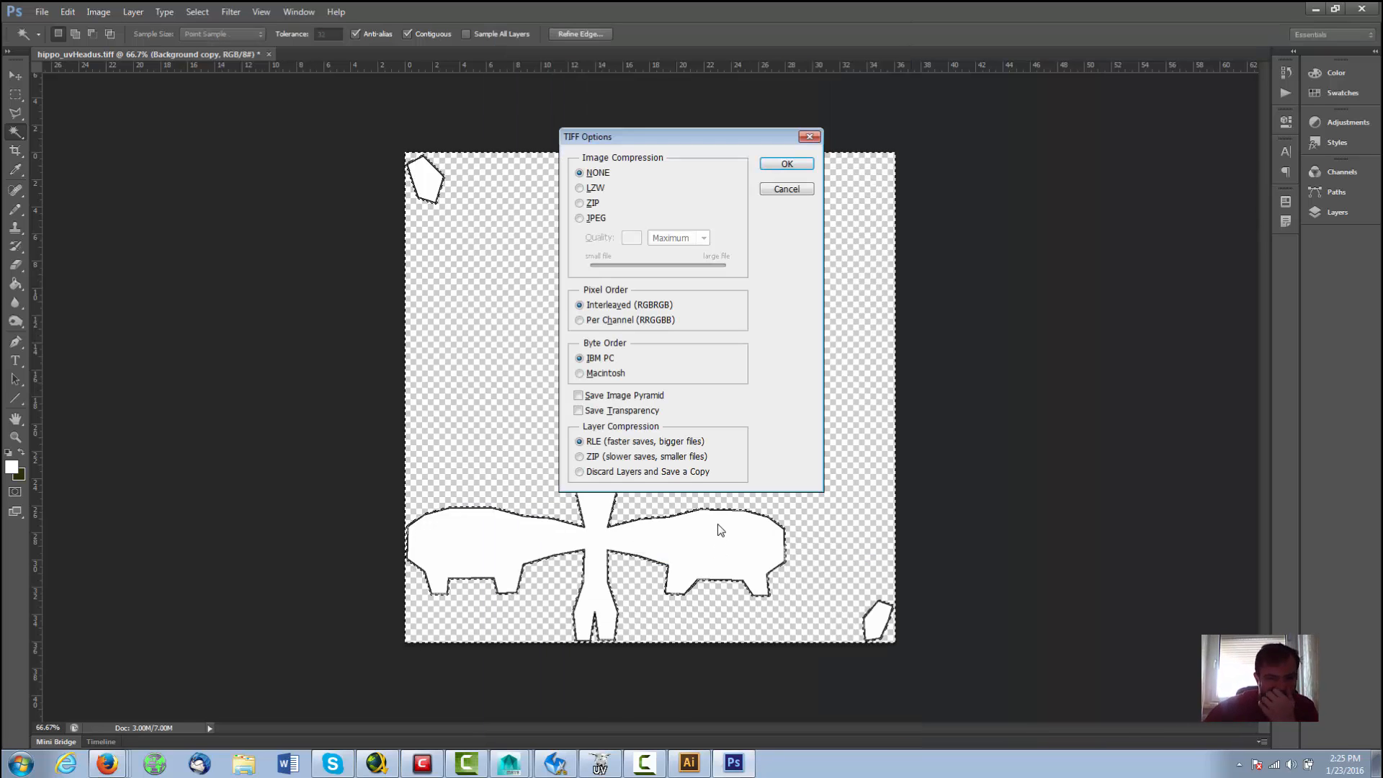
pyautogui.click(775, 170)
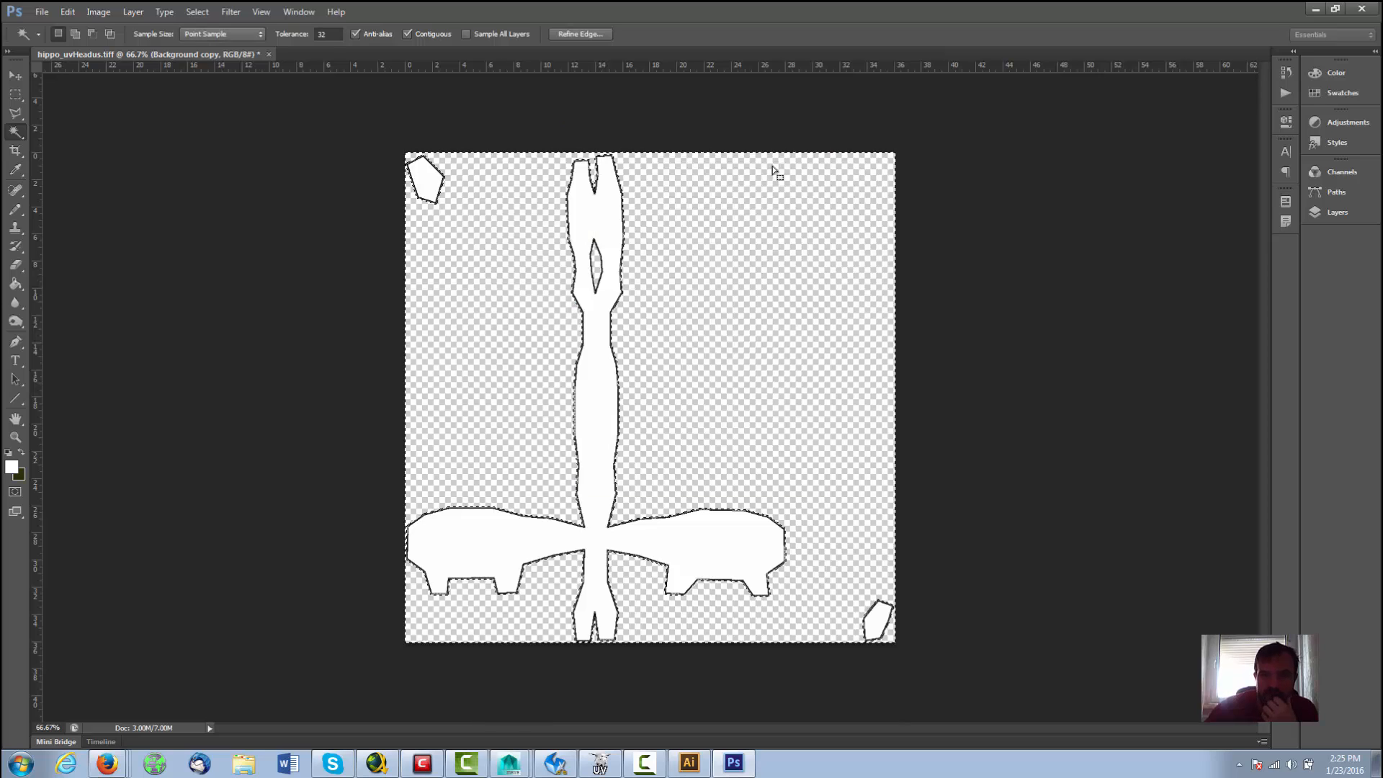
# Step: Switch to Illustrator and open hippo_uvHeadus_inv.tif with its layers converted to objects
pyautogui.click(688, 762)
pyautogui.click(42, 13)
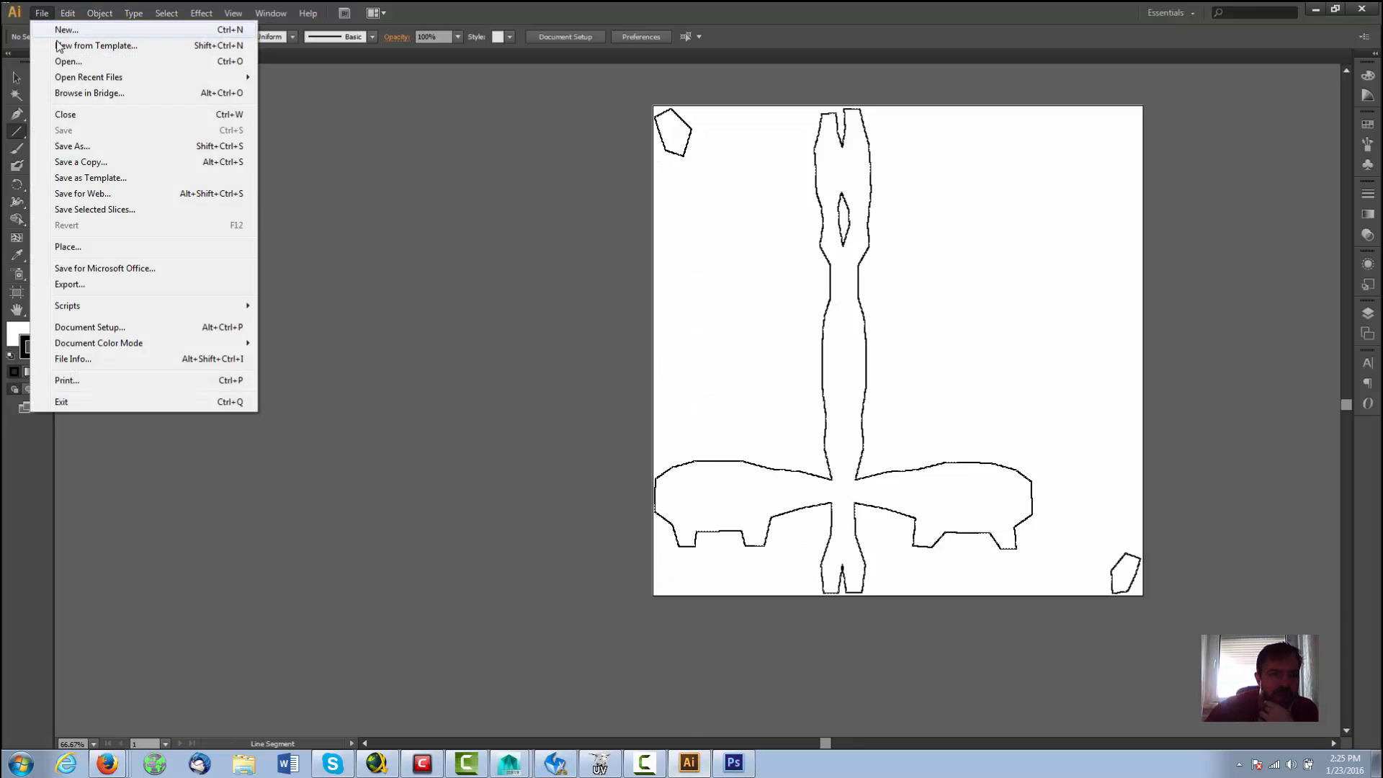
pyautogui.click(36, 58)
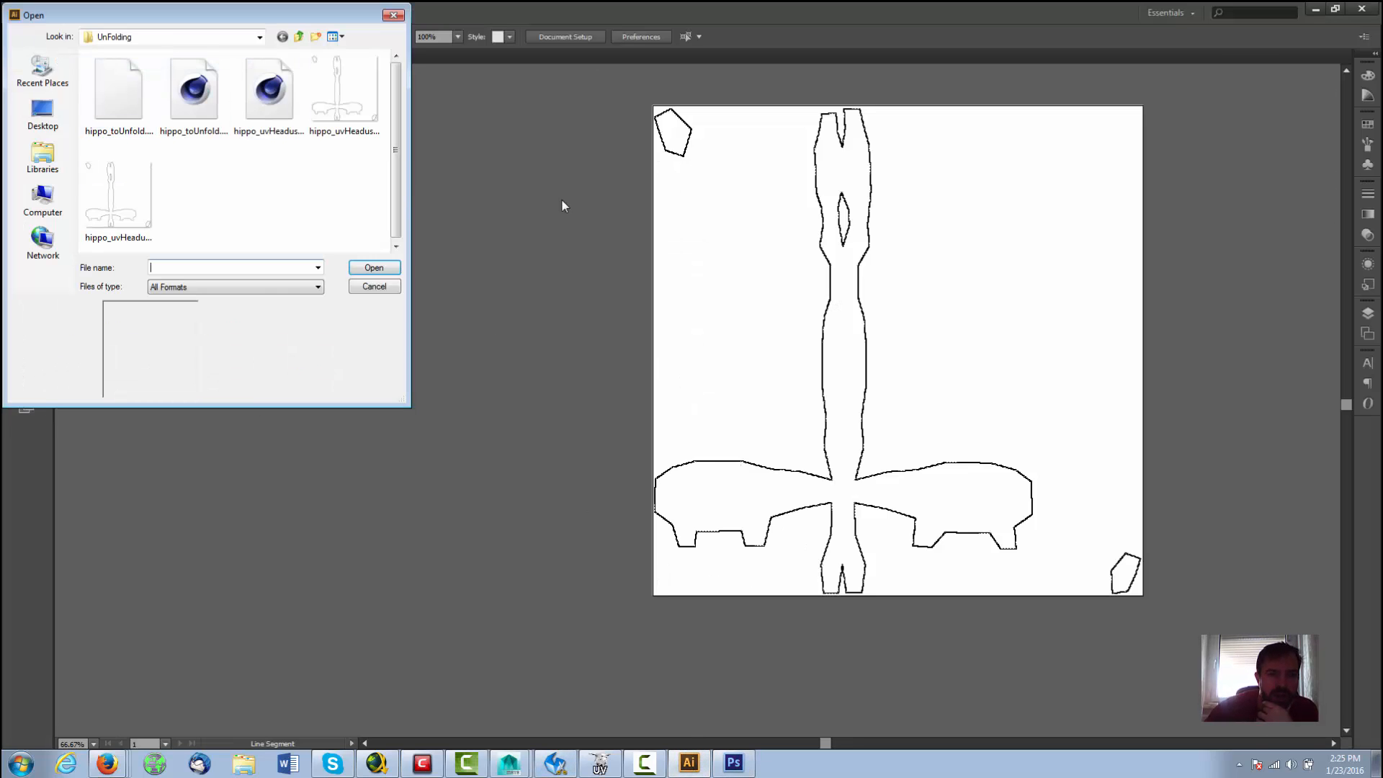
pyautogui.click(135, 209)
pyautogui.click(374, 267)
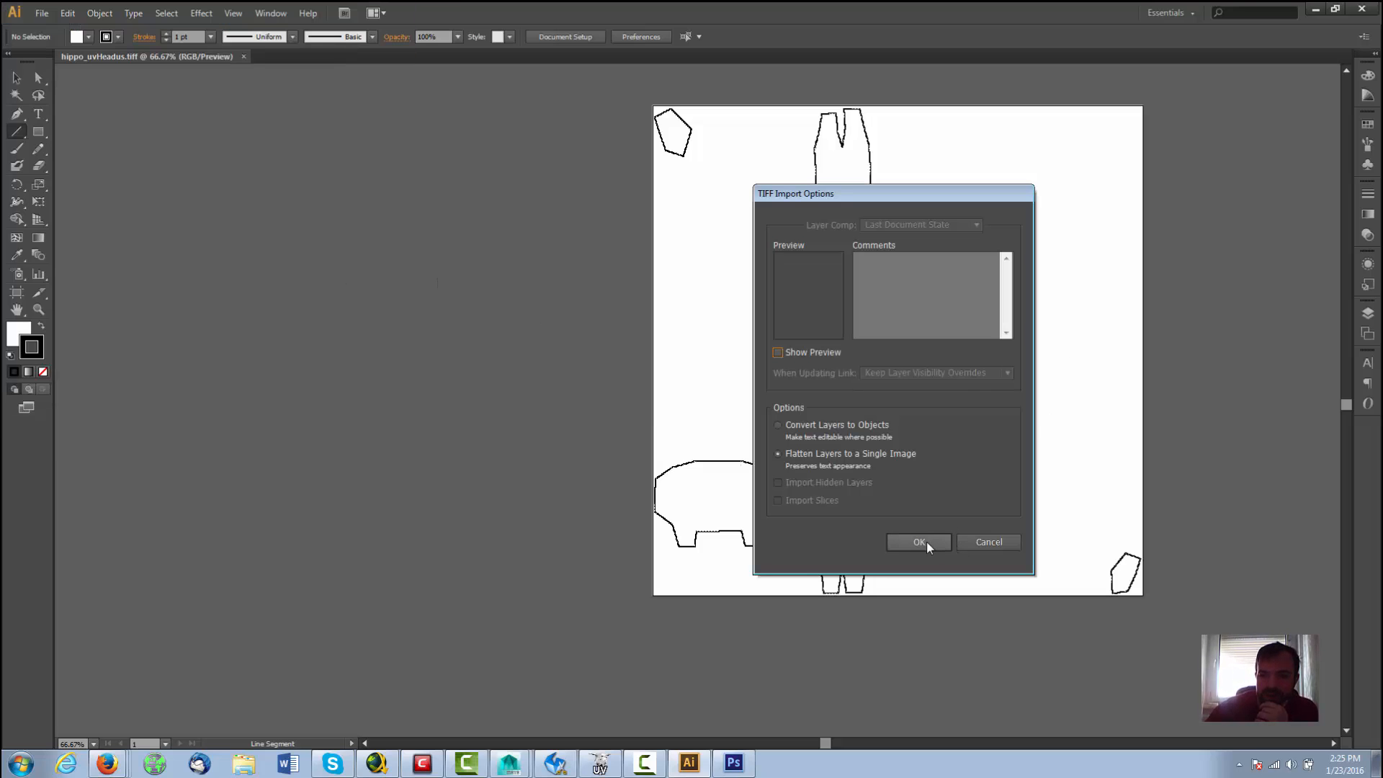
pyautogui.click(833, 433)
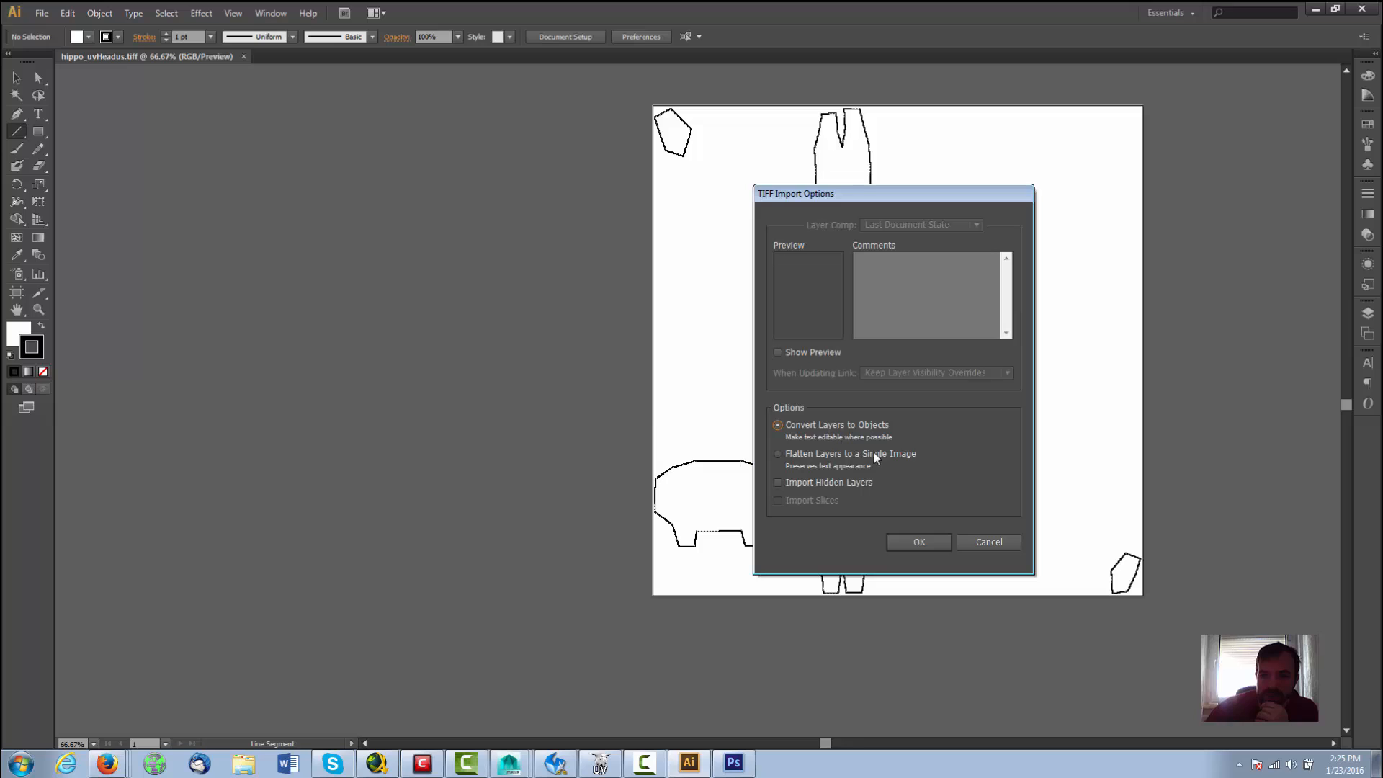
pyautogui.click(914, 540)
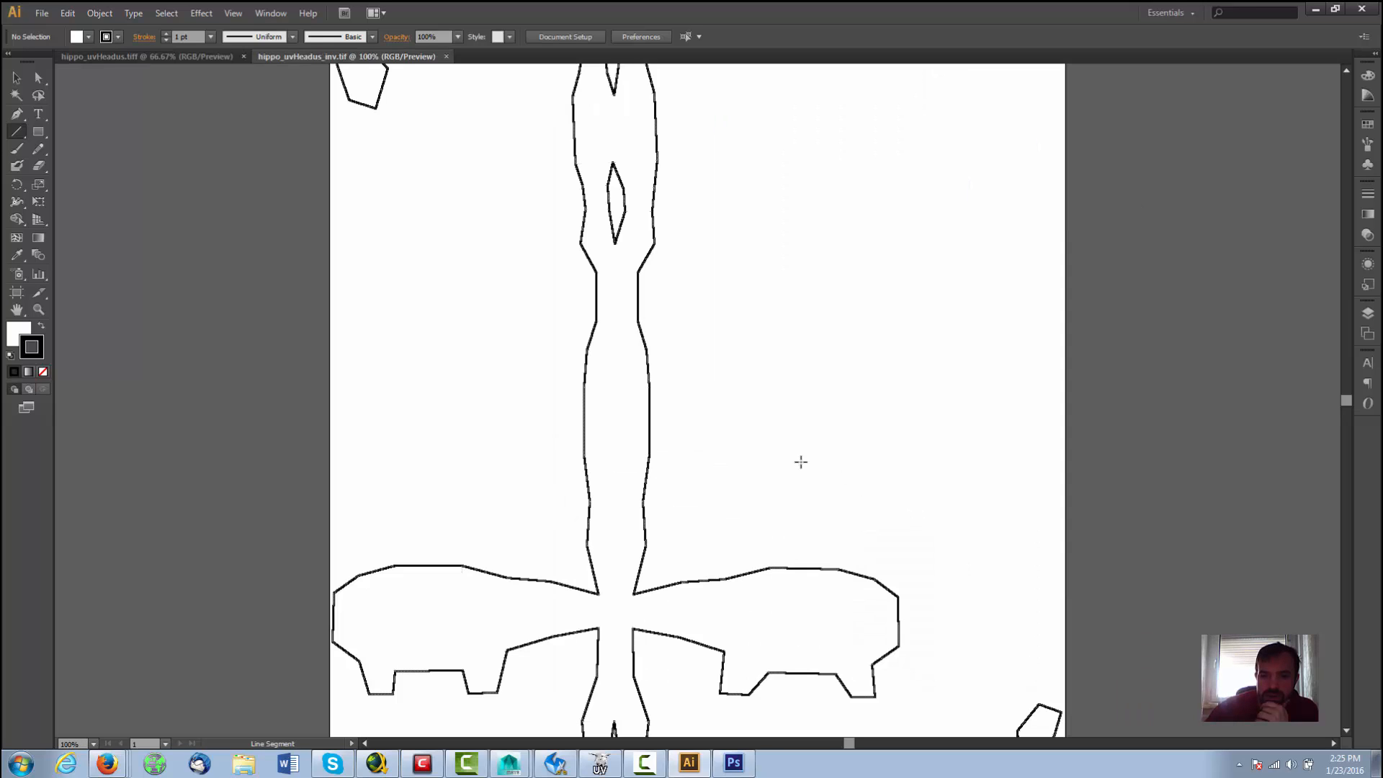
# Step: Check the layer structure of the imported pattern
pyautogui.click(1368, 314)
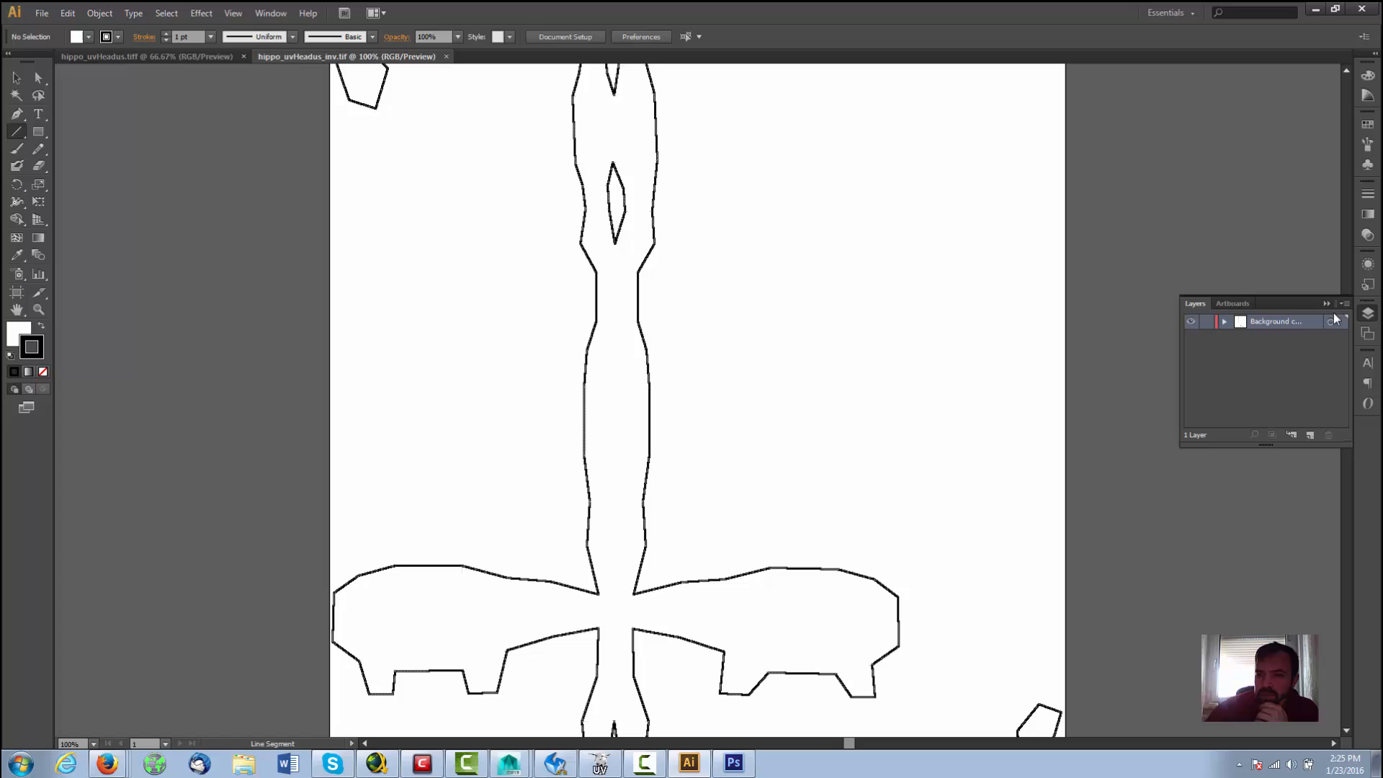
pyautogui.click(1224, 322)
pyautogui.click(1224, 322)
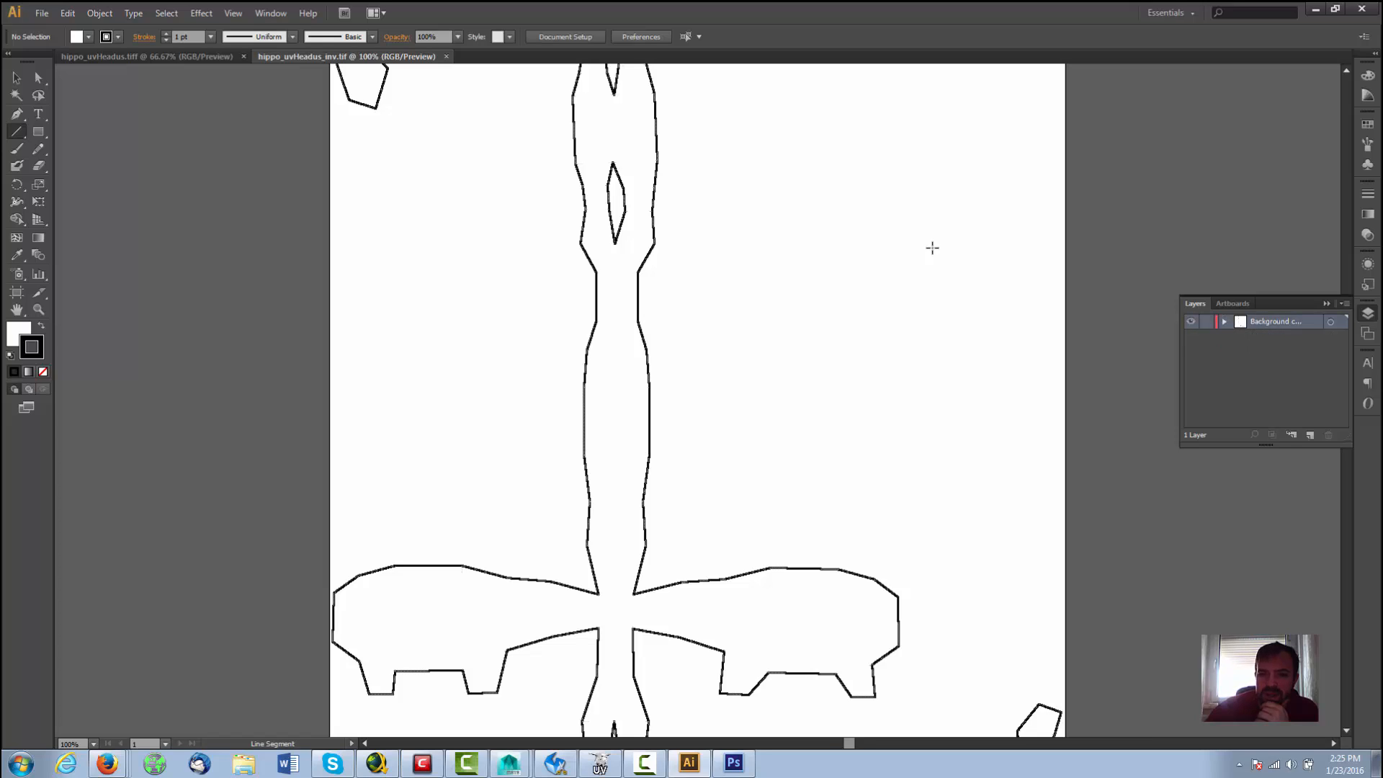
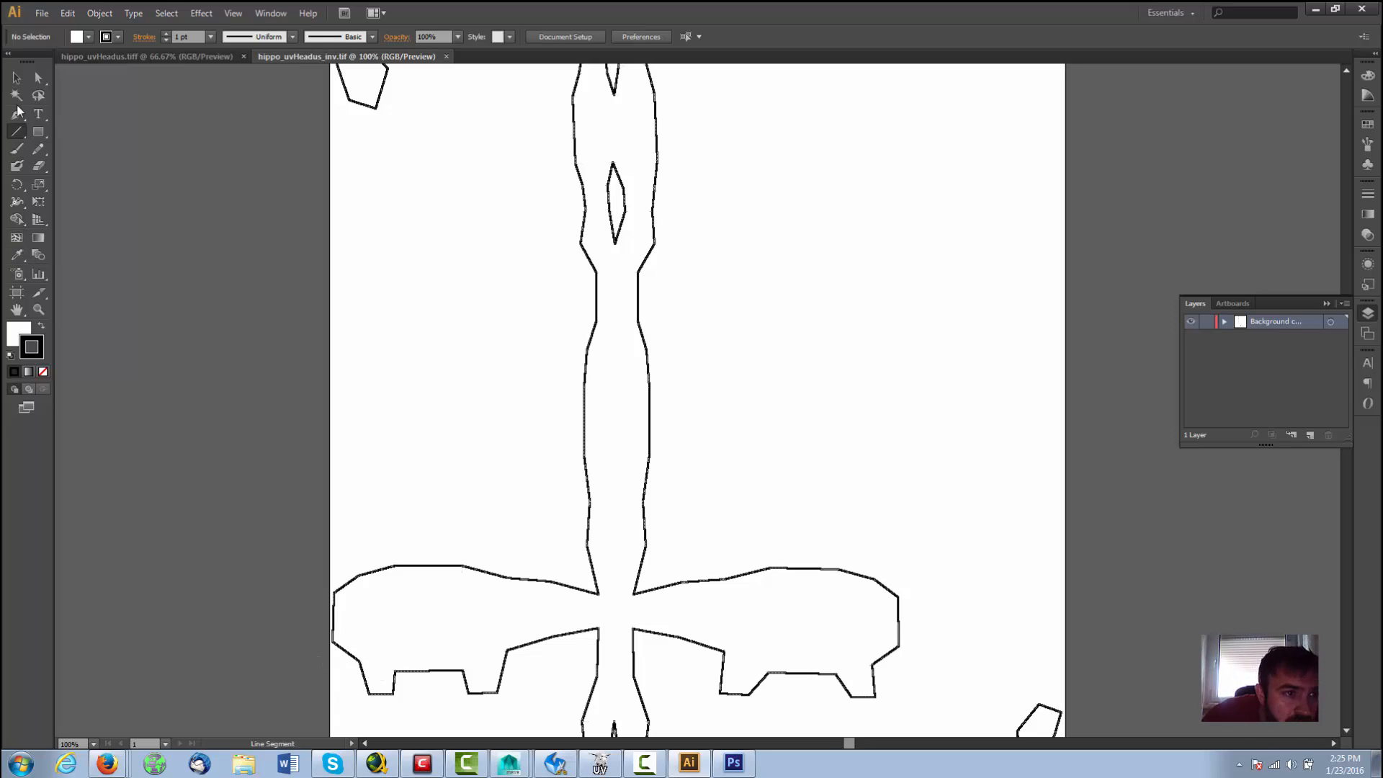
# Step: Draw a freeform curved path with the Pen tool inside the left hippo side and undo its last long segment
pyautogui.click(16, 114)
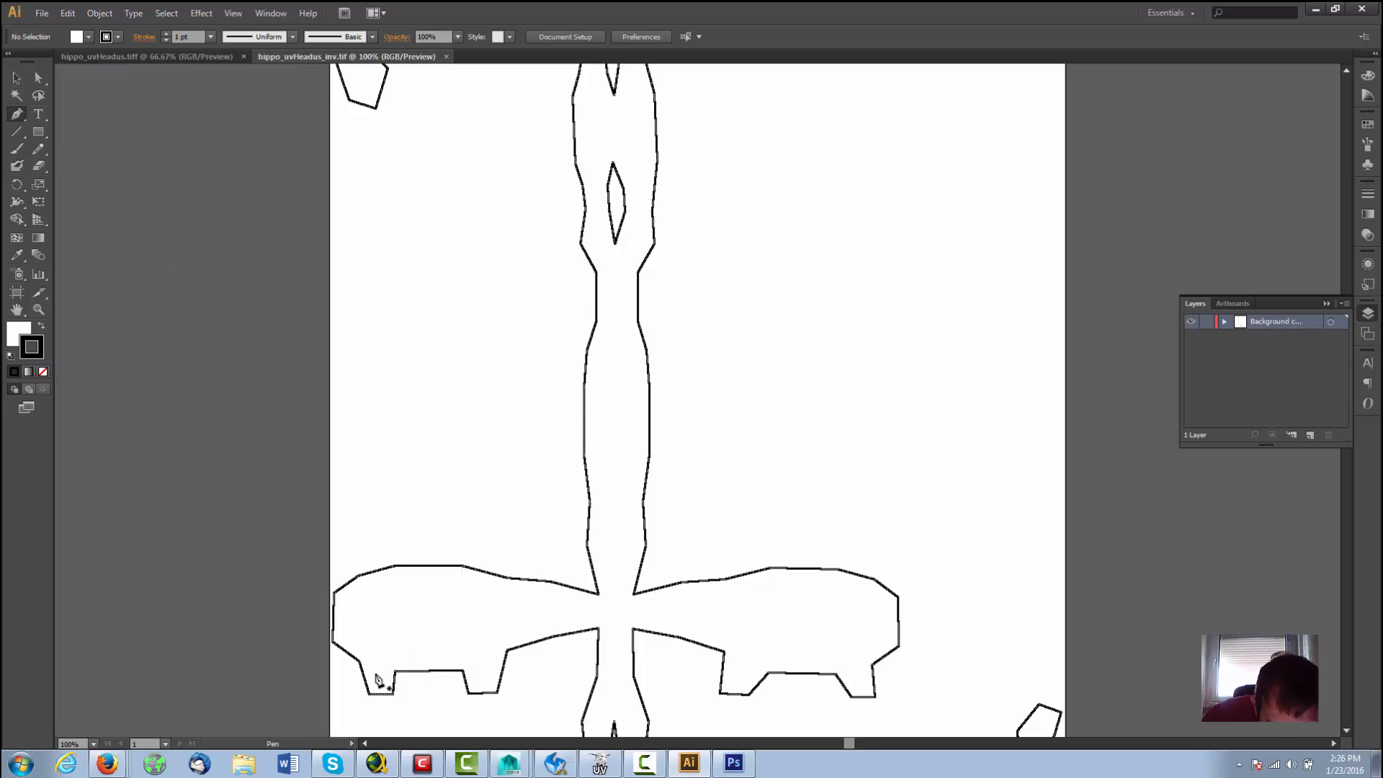
pyautogui.click(374, 674)
pyautogui.click(349, 641)
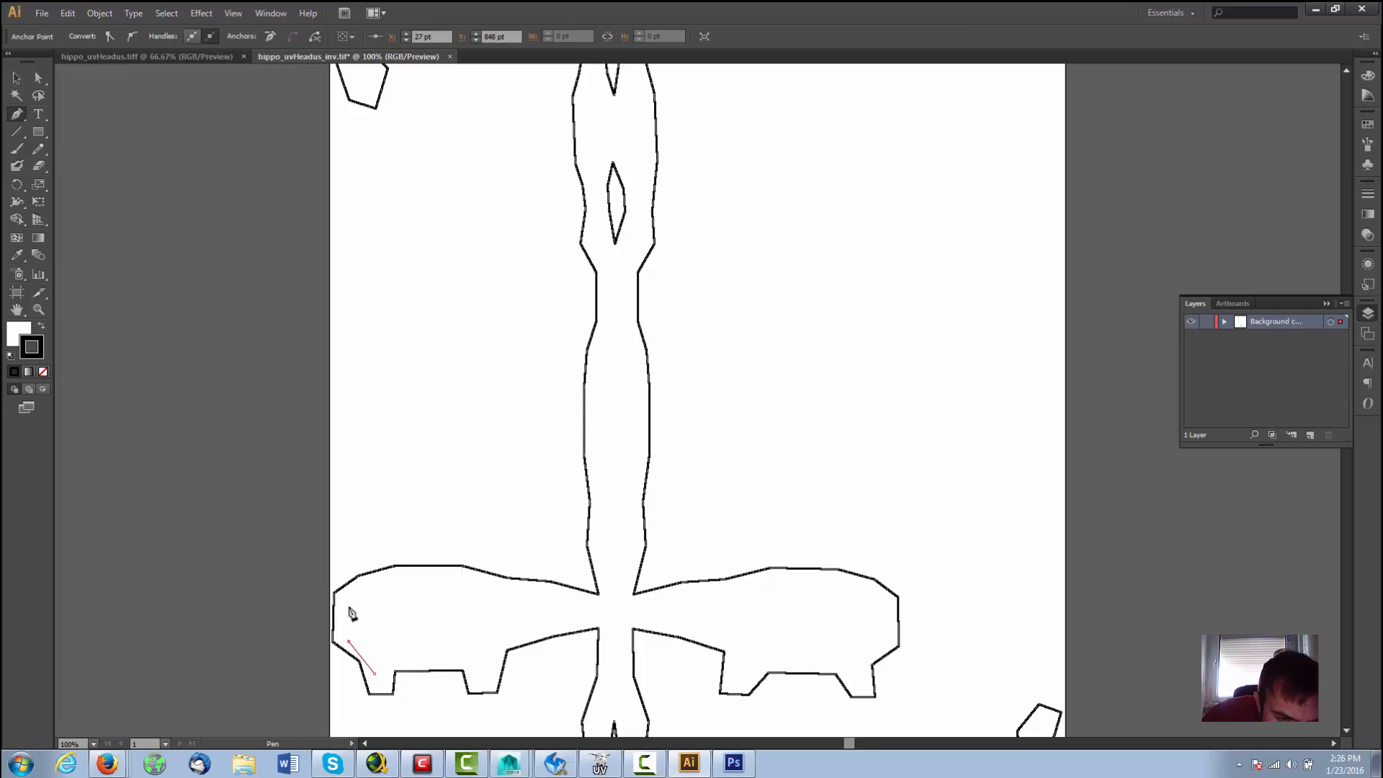
pyautogui.moveTo(349, 603)
pyautogui.mouseDown()
pyautogui.moveTo(409, 578)
pyautogui.moveTo(437, 591)
pyautogui.moveTo(372, 605)
pyautogui.mouseUp()
pyautogui.click(362, 616)
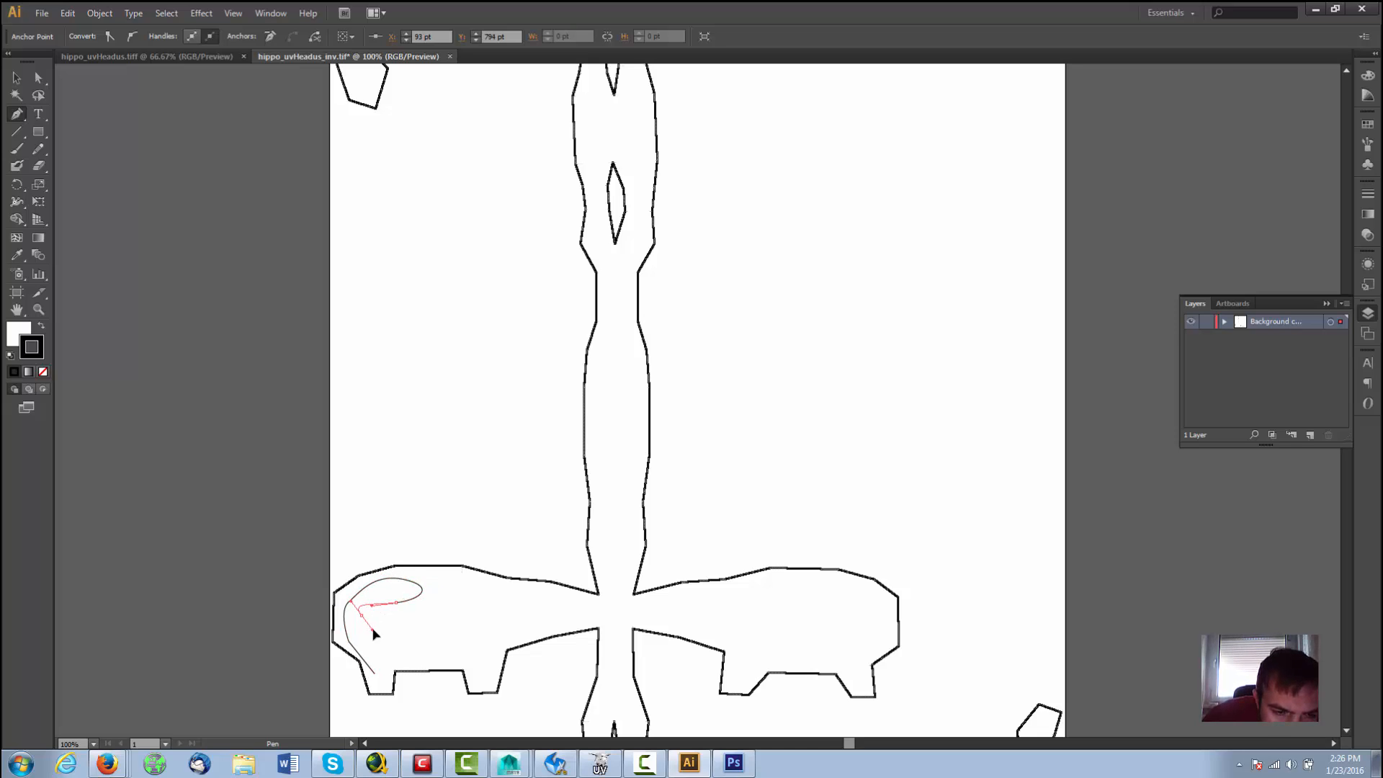
pyautogui.moveTo(388, 658); pyautogui.dragTo(475, 685)
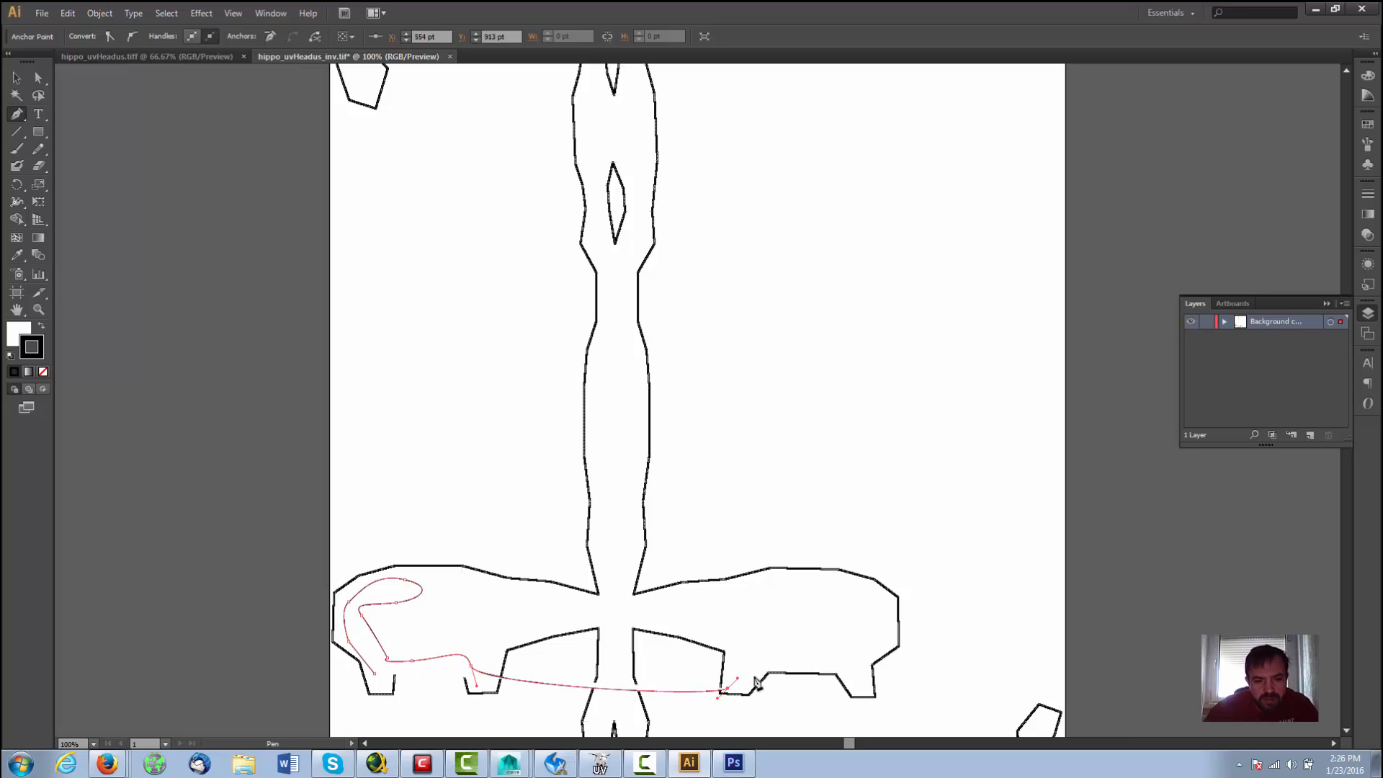
pyautogui.press('ctrl')
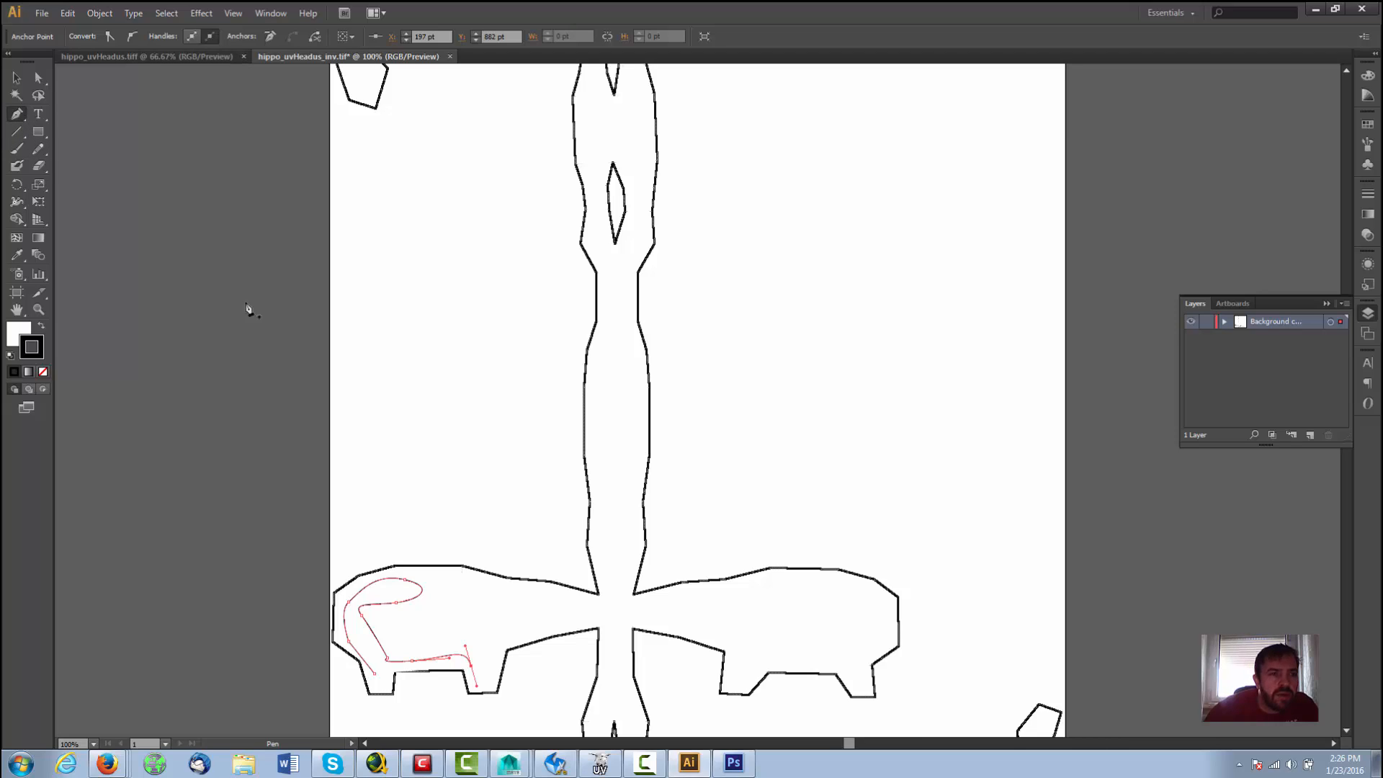
# Step: Add a new layer above the background copy layer and move the drawn path into it
pyautogui.click(19, 74)
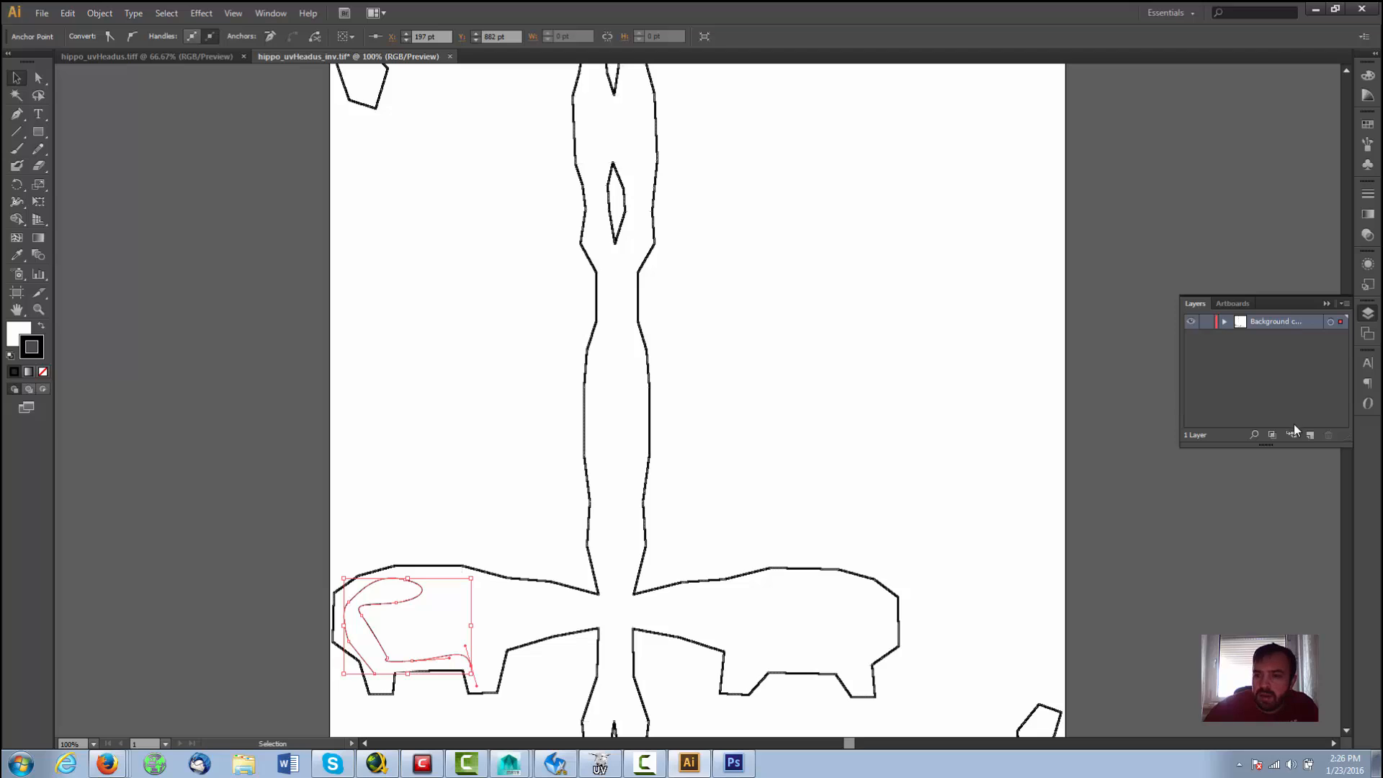
pyautogui.click(1311, 435)
pyautogui.click(1223, 338)
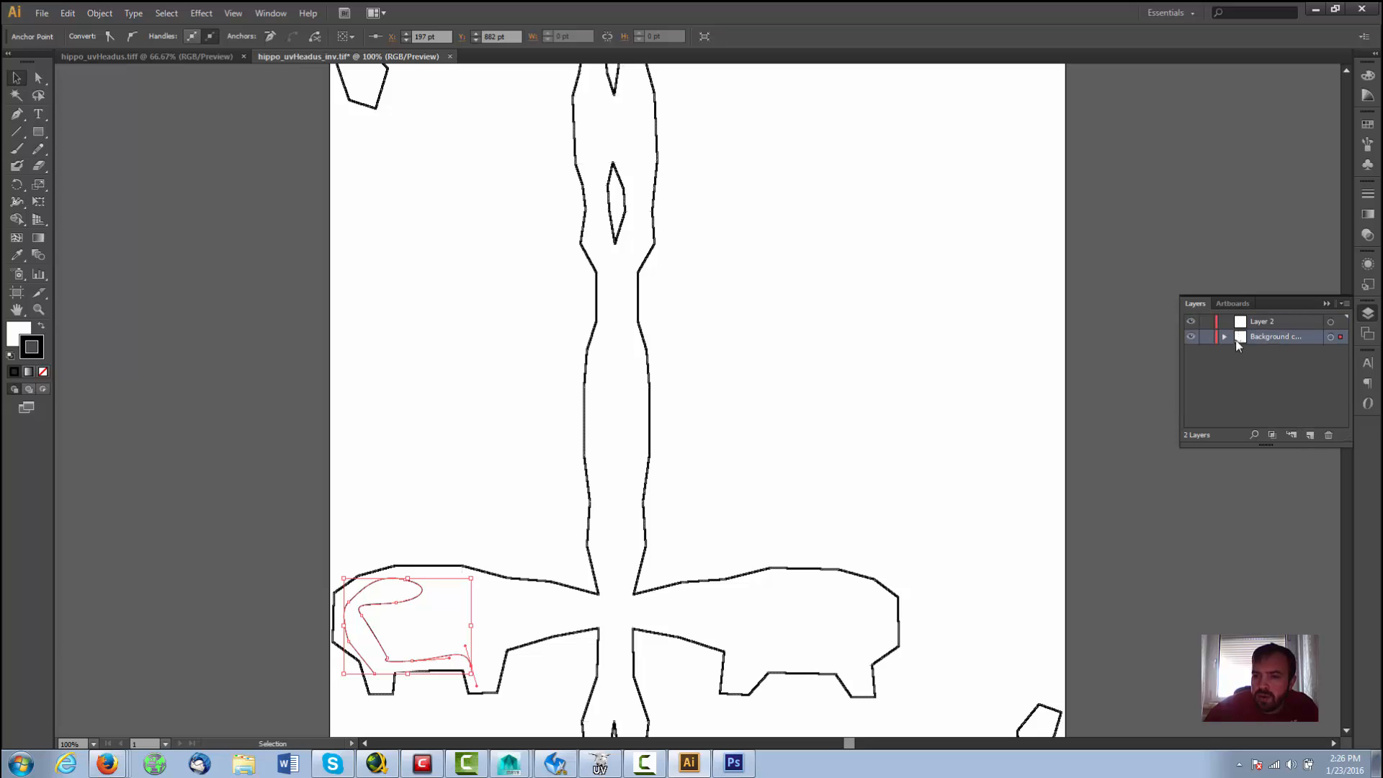
pyautogui.moveTo(1282, 354); pyautogui.dragTo(1277, 324)
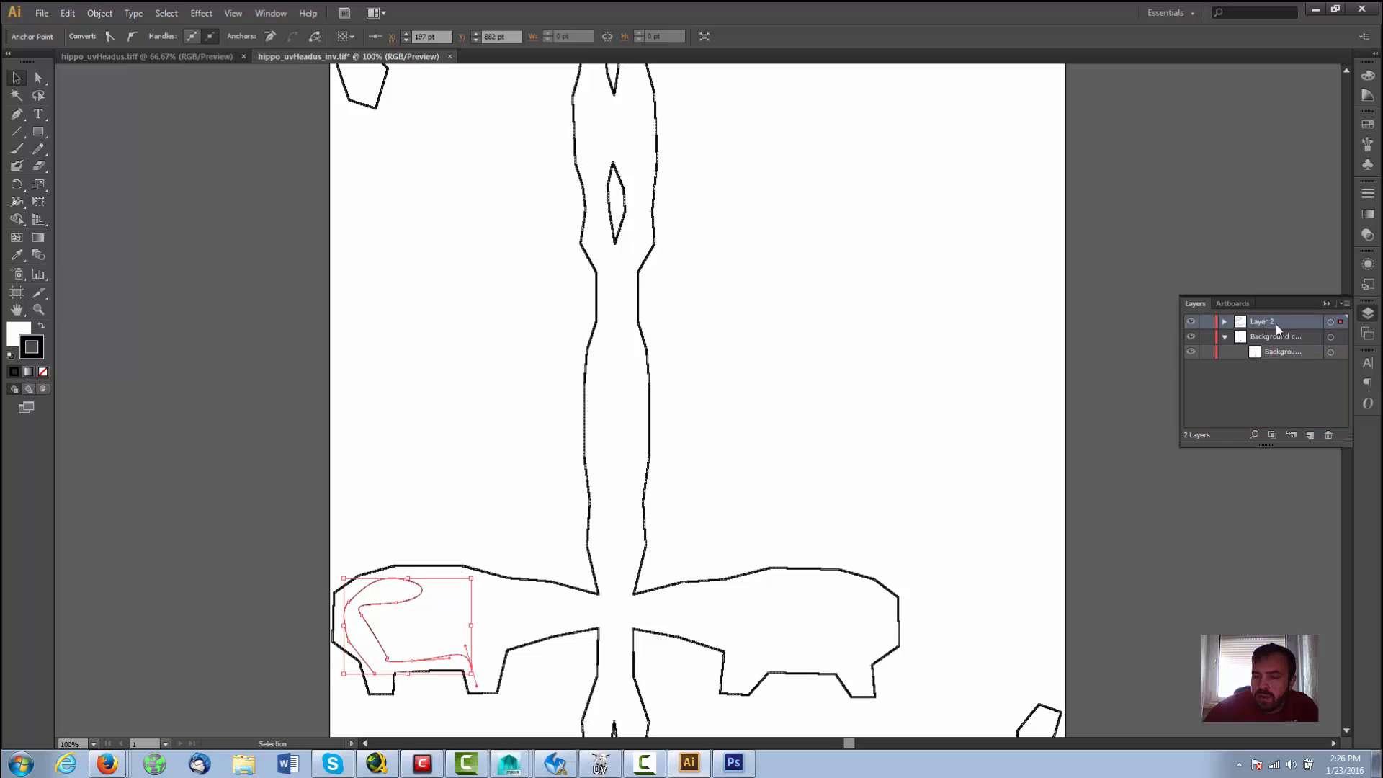
pyautogui.click(1226, 322)
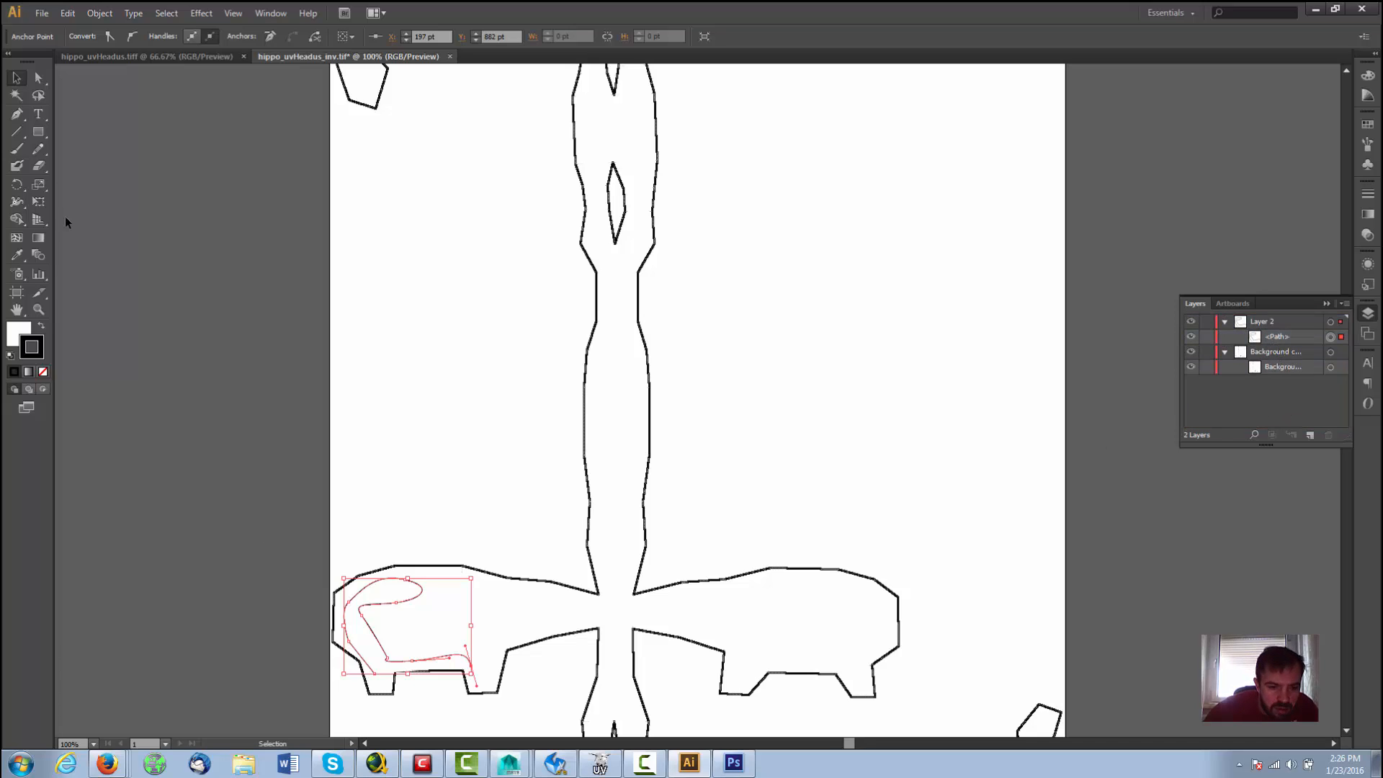
# Step: Remove the fill from the curved path in the left hippo side, keep its black stroke, and deselect it
pyautogui.click(38, 79)
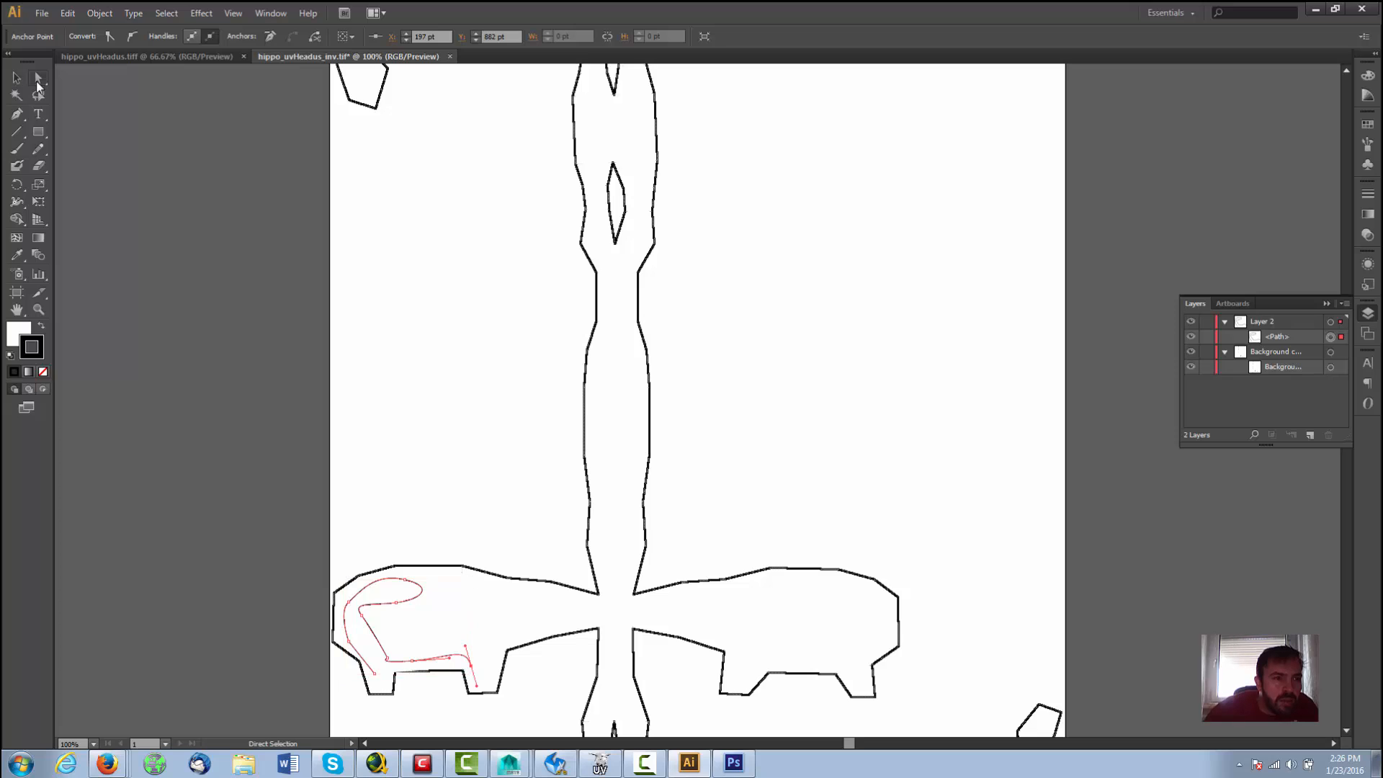
pyautogui.click(40, 328)
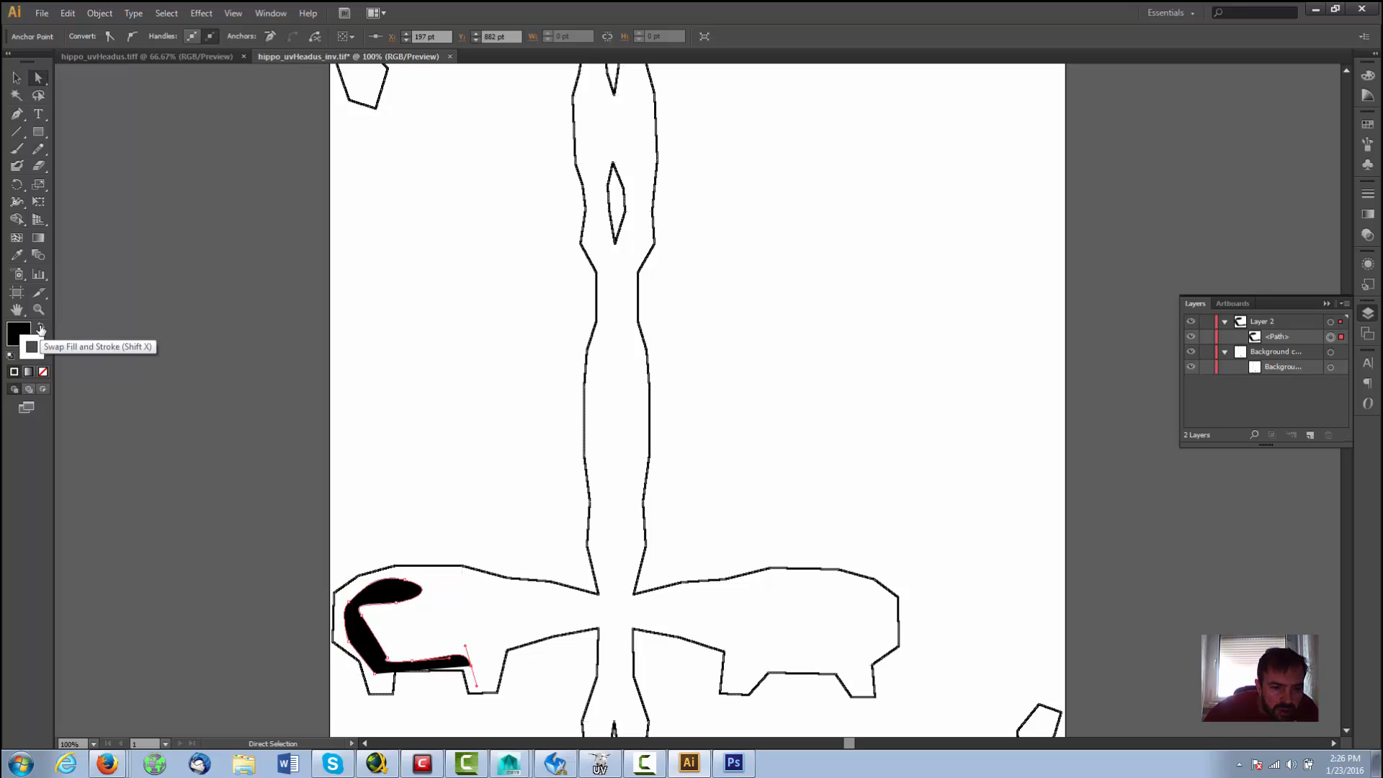
pyautogui.click(41, 329)
pyautogui.click(18, 336)
pyautogui.doubleClick(18, 336)
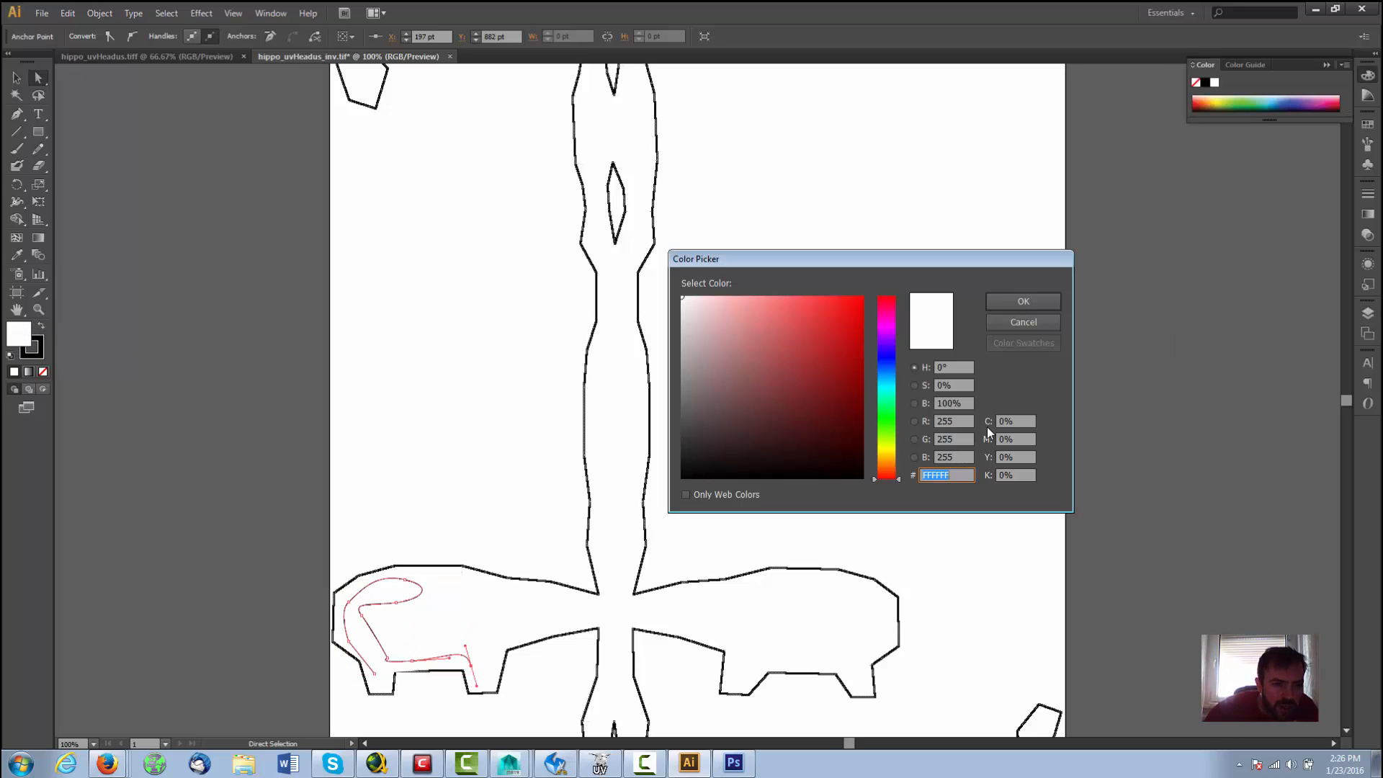
pyautogui.click(1034, 320)
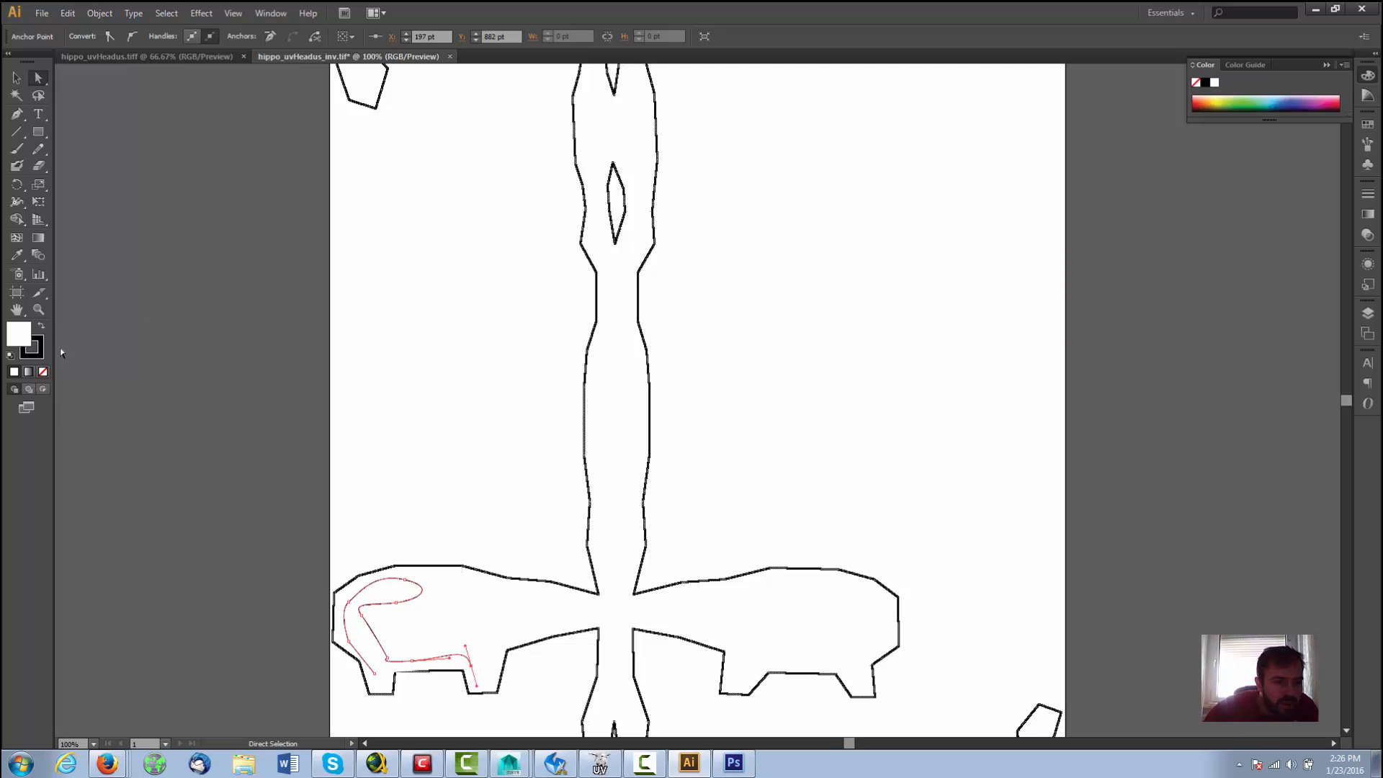
pyautogui.click(43, 372)
pyautogui.click(235, 476)
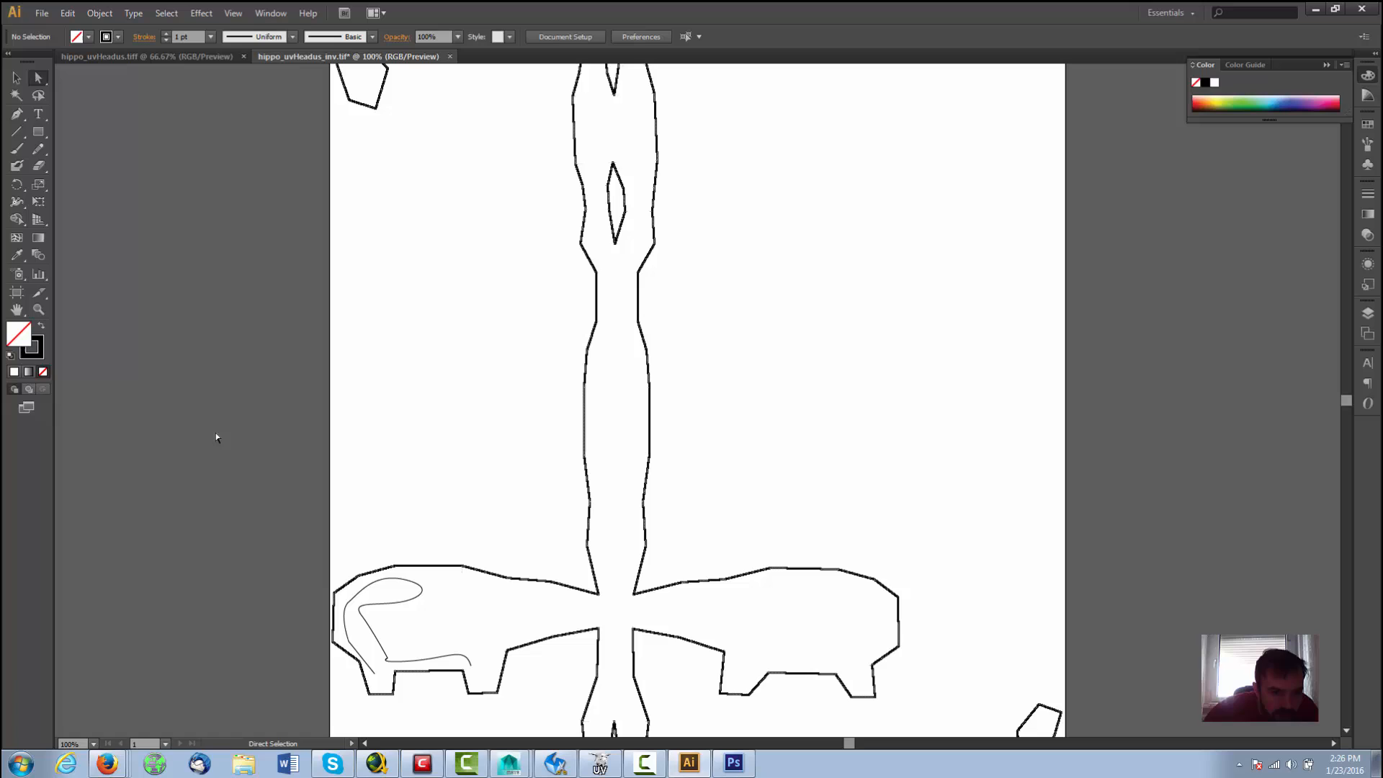
# Step: Draw a freeform curved path with the Pen tool inside the right hippo side, ending in its outer leg, and deselect it
pyautogui.click(16, 113)
pyautogui.click(785, 618)
pyautogui.moveTo(725, 592)
pyautogui.mouseDown()
pyautogui.moveTo(725, 637)
pyautogui.moveTo(755, 645)
pyautogui.mouseUp()
pyautogui.moveTo(786, 650)
pyautogui.mouseDown()
pyautogui.moveTo(815, 652)
pyautogui.moveTo(838, 621)
pyautogui.mouseUp()
pyautogui.moveTo(827, 603); pyautogui.dragTo(822, 598)
pyautogui.moveTo(808, 593)
pyautogui.mouseDown()
pyautogui.moveTo(796, 591)
pyautogui.moveTo(850, 593)
pyautogui.mouseUp()
pyautogui.moveTo(857, 594); pyautogui.dragTo(875, 597)
pyautogui.moveTo(878, 615); pyautogui.dragTo(858, 649)
pyautogui.moveTo(858, 673); pyautogui.dragTo(863, 689)
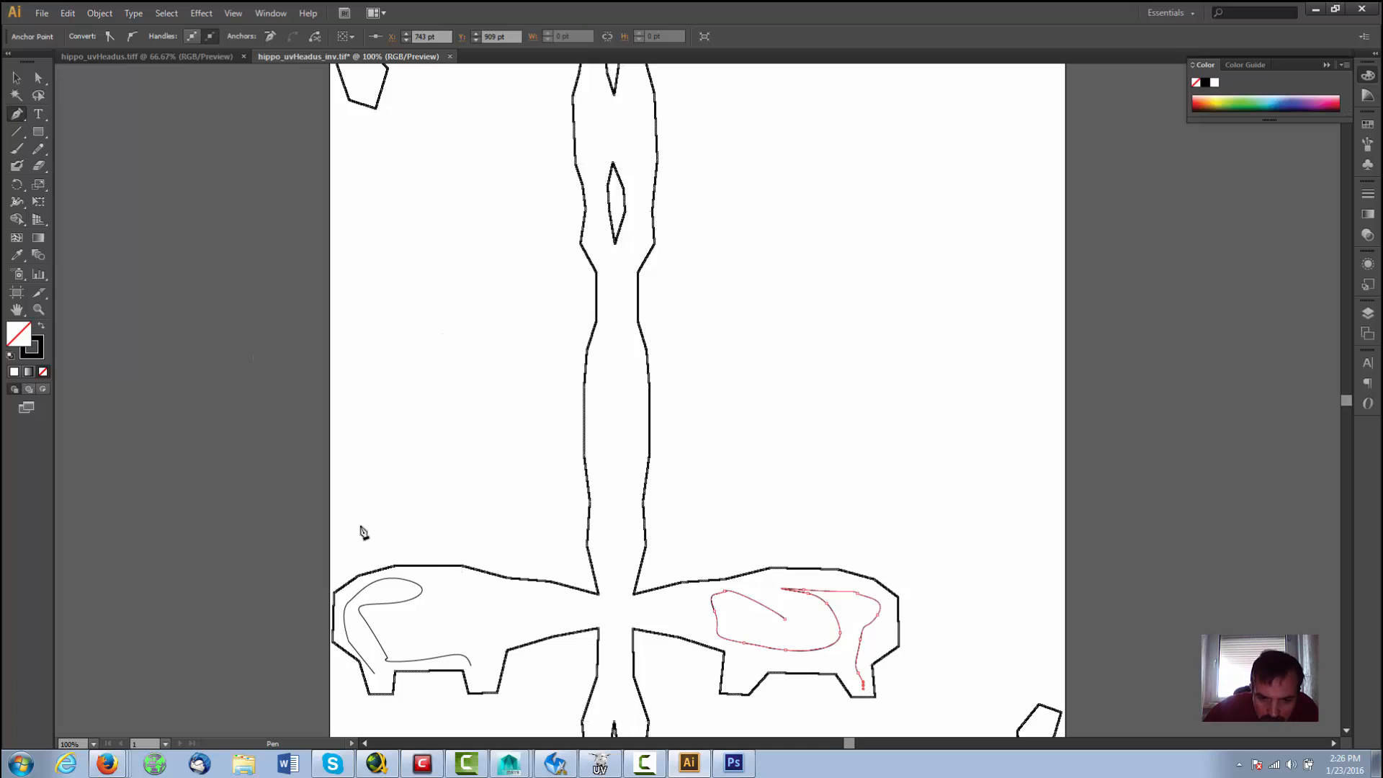
pyautogui.click(17, 77)
pyautogui.click(287, 349)
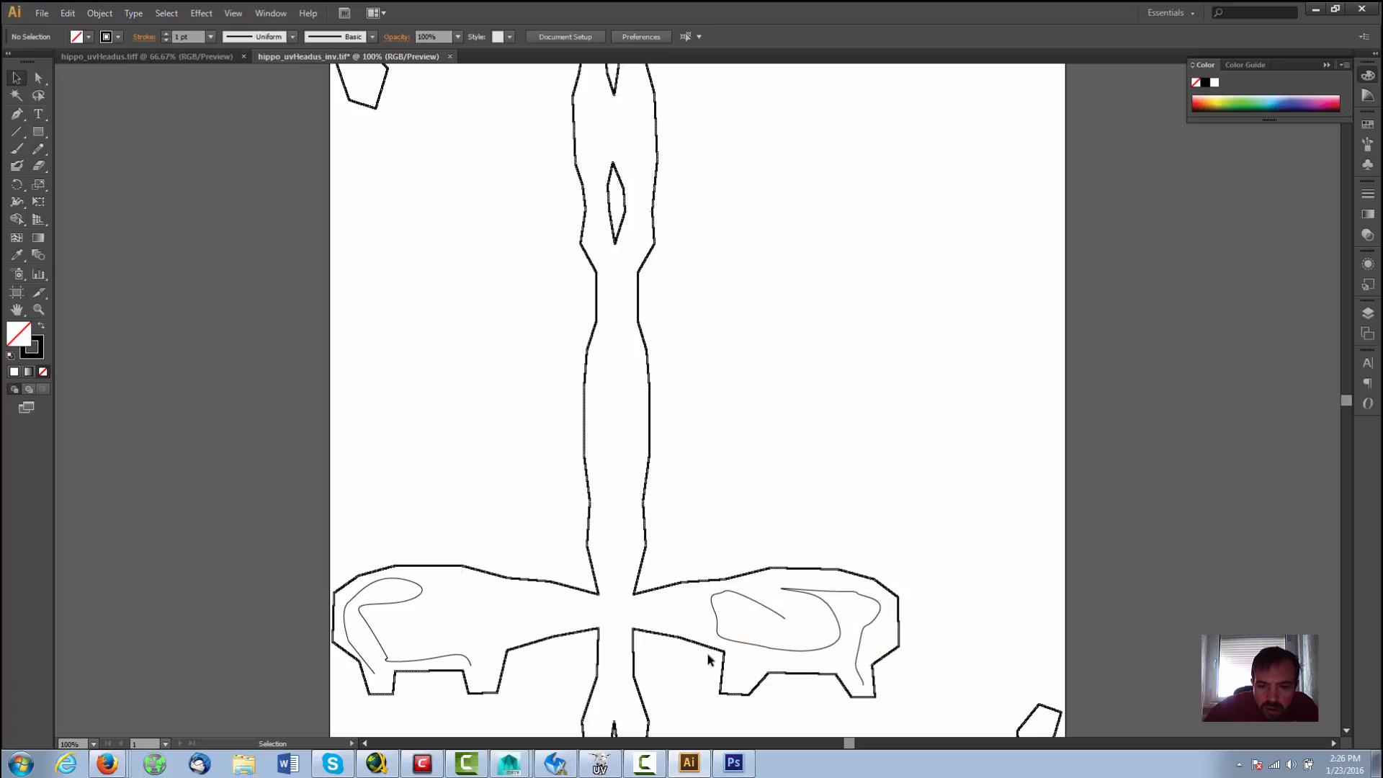
# Step: Draw a winding Pen path from the left hippo side's inner end up through the central strip, passing beside the diamond opening
pyautogui.click(17, 114)
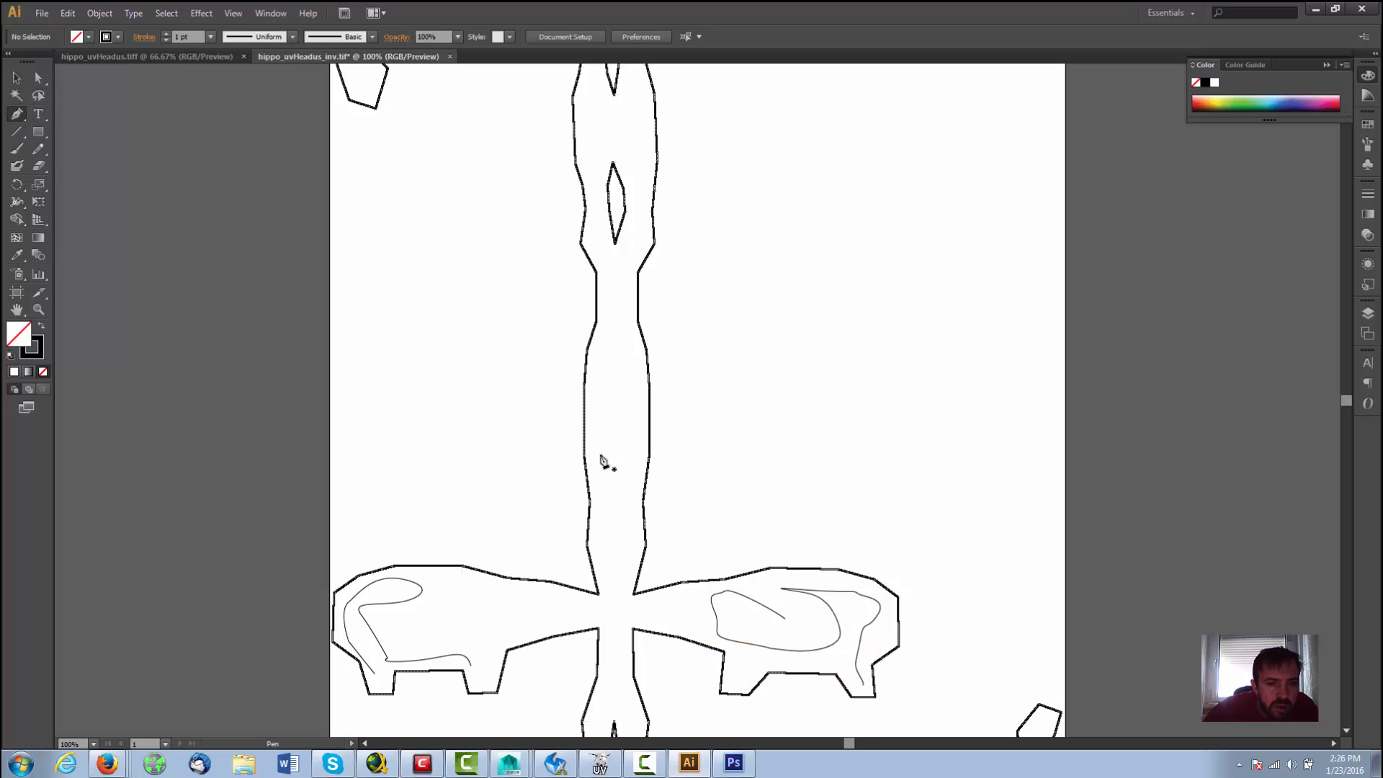
pyautogui.click(555, 628)
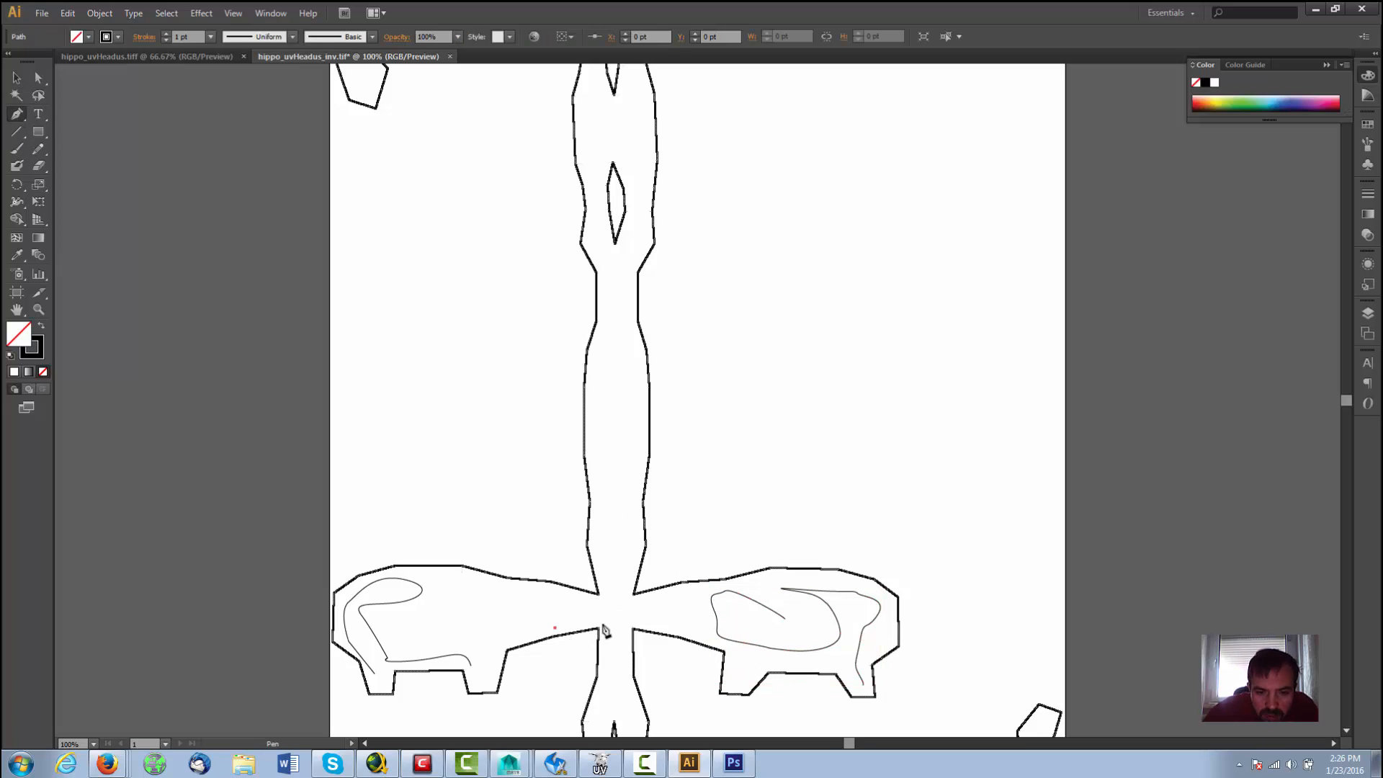
pyautogui.click(603, 624)
pyautogui.click(622, 600)
pyautogui.click(619, 555)
pyautogui.click(604, 487)
pyautogui.click(595, 467)
pyautogui.click(591, 428)
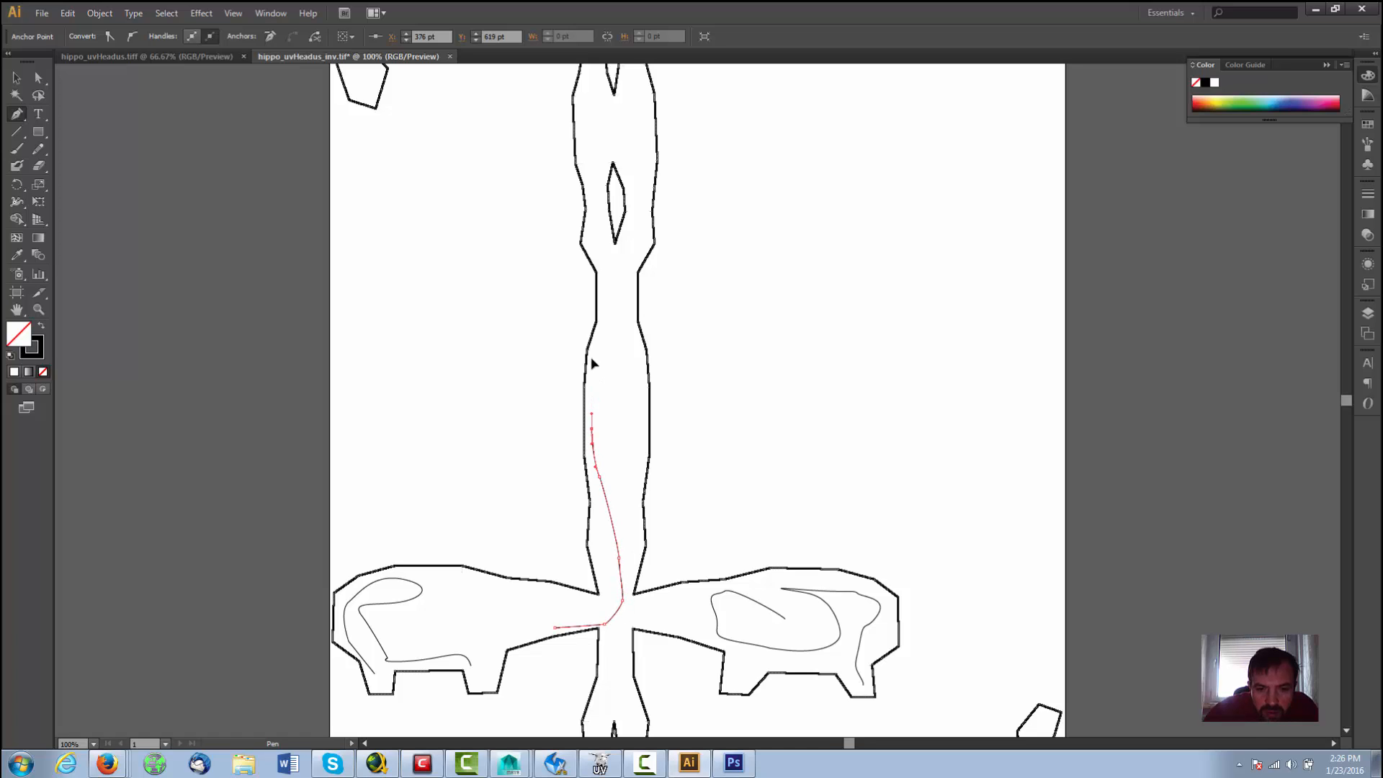
pyautogui.click(592, 367)
pyautogui.click(608, 293)
pyautogui.click(634, 258)
pyautogui.click(650, 153)
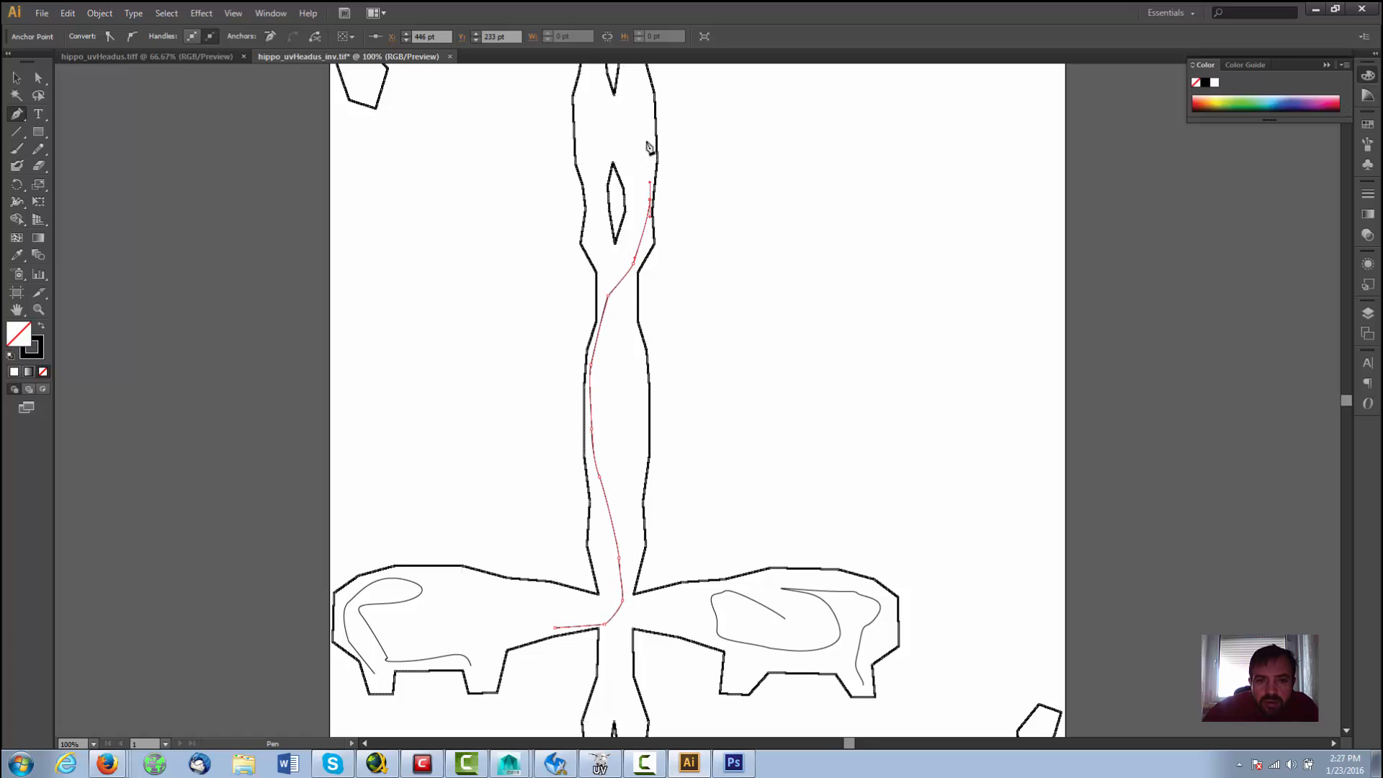
# Step: Continue the central path as a zigzag above the diamond opening, ending beside its upper part, and finish the path
pyautogui.click(632, 97)
pyautogui.click(618, 133)
pyautogui.click(596, 166)
pyautogui.click(590, 122)
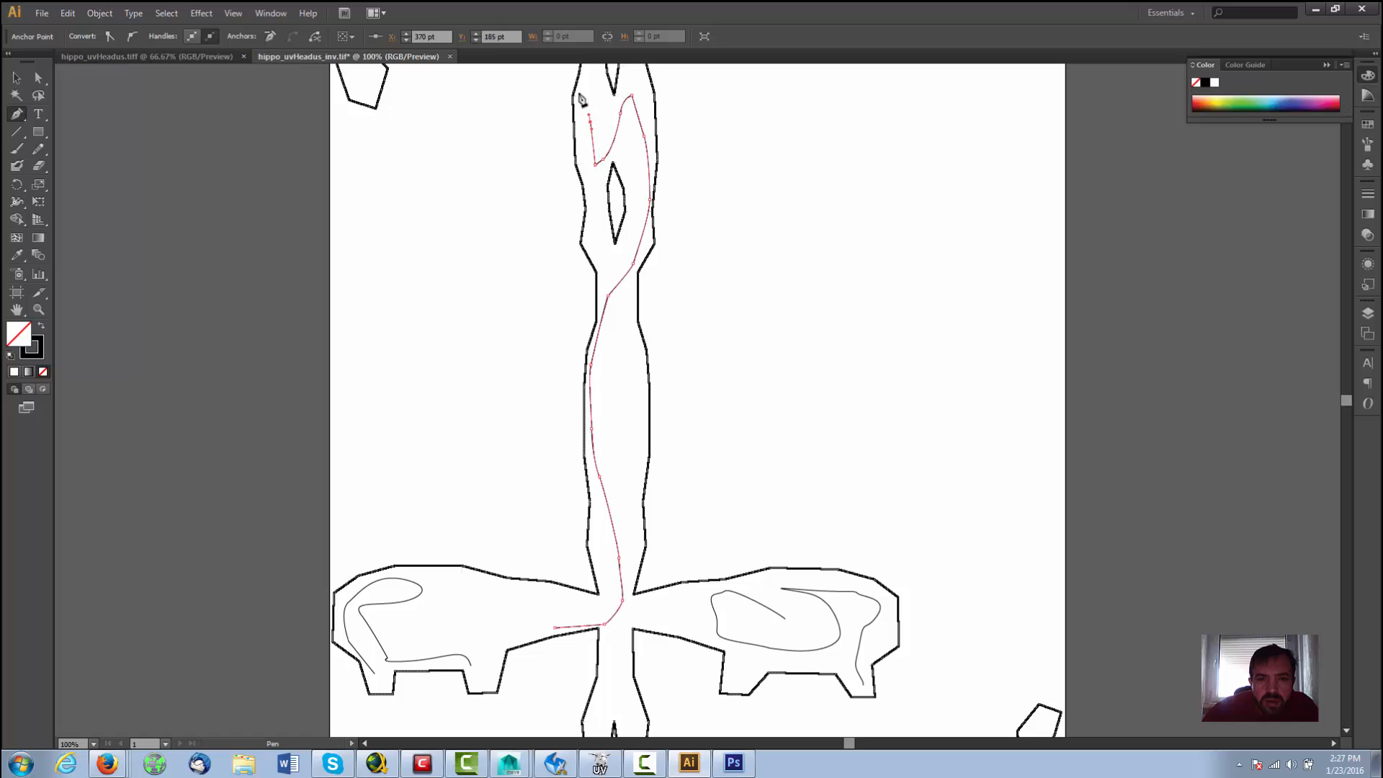
pyautogui.click(577, 90)
pyautogui.click(595, 79)
pyautogui.click(604, 111)
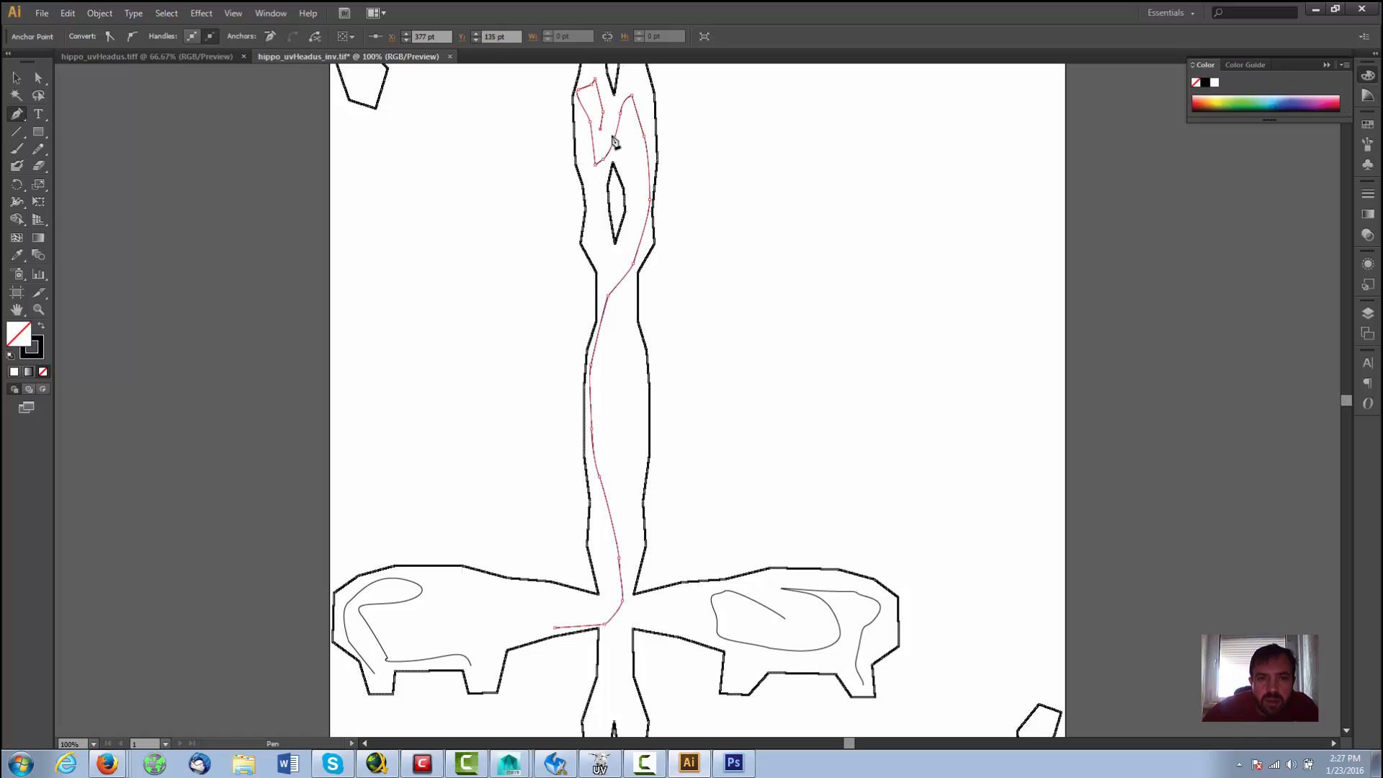
pyautogui.click(632, 166)
pyautogui.click(632, 189)
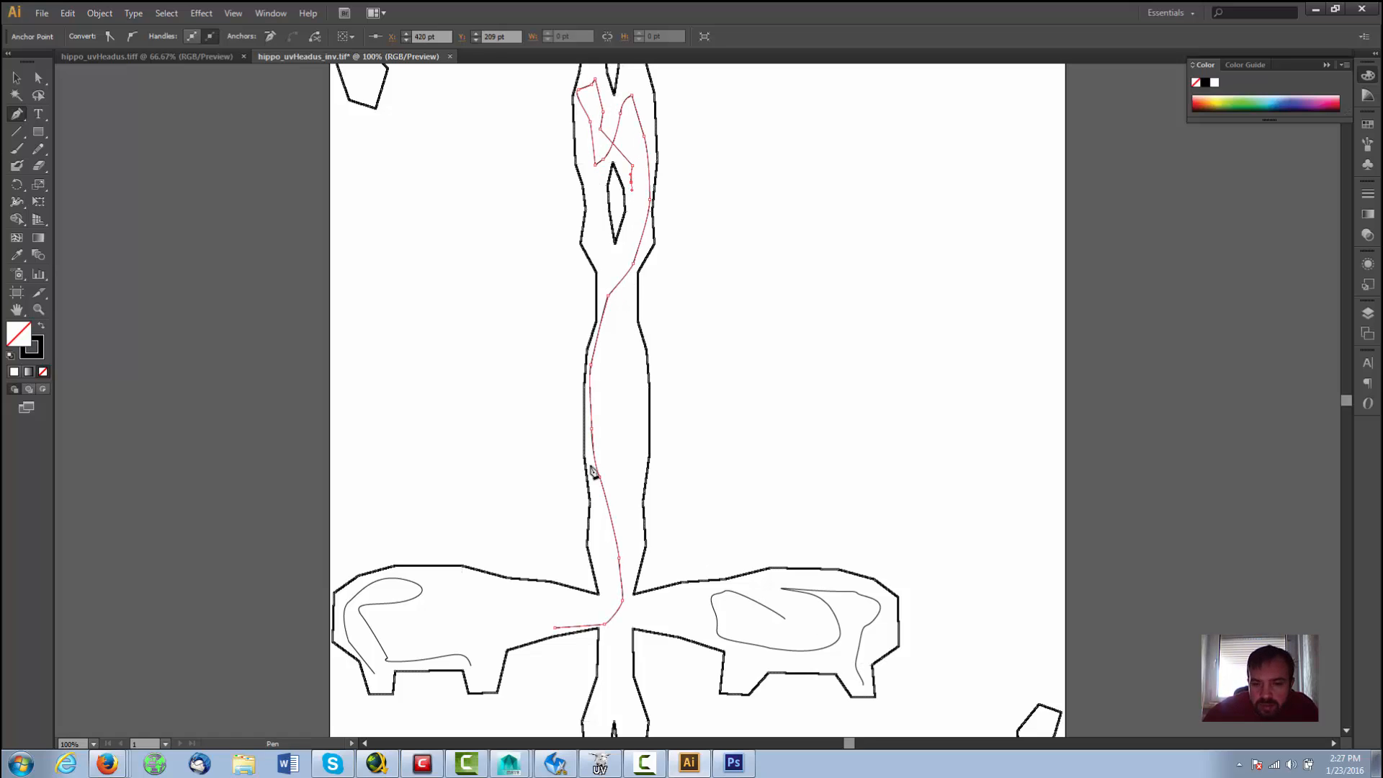
pyautogui.click(20, 81)
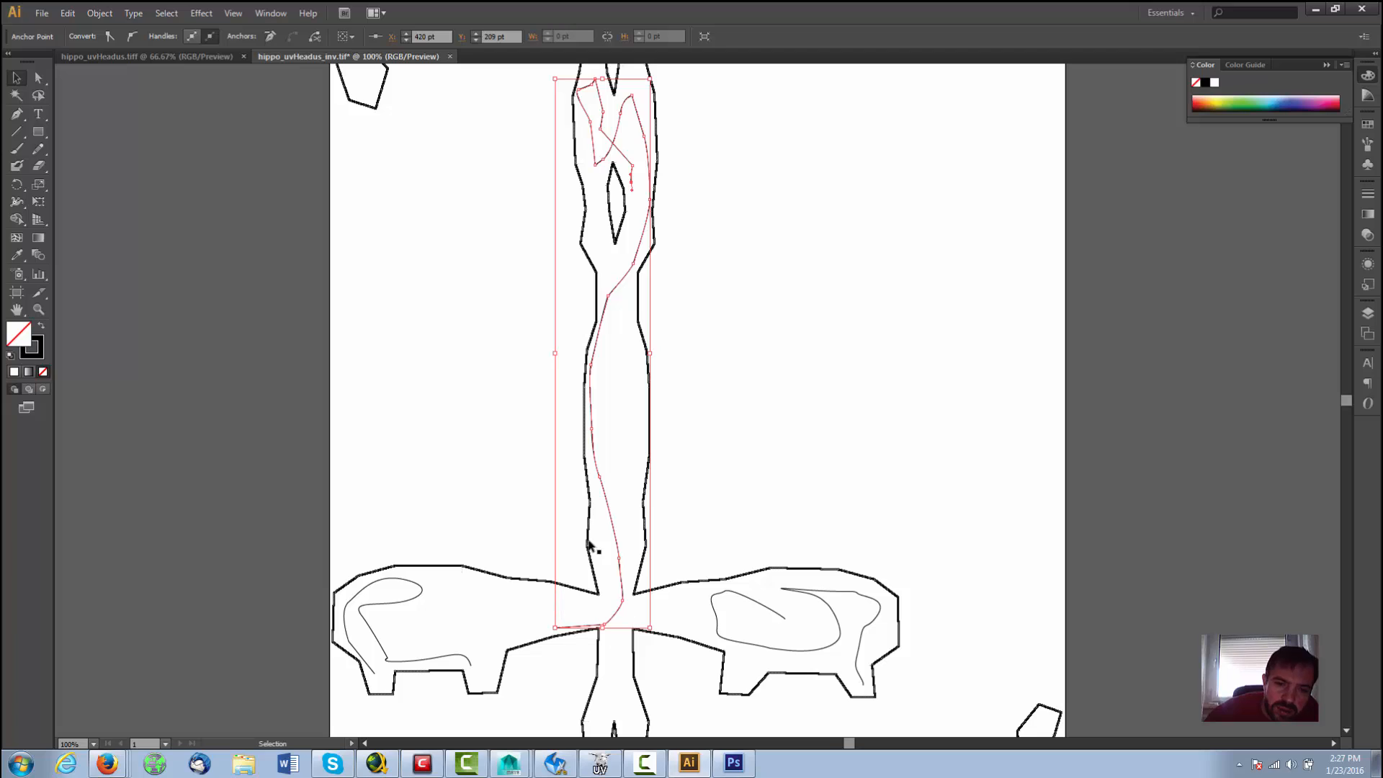
# Step: Draw a short curved Pen path into the lower strip's right leg, undo the stray segment toward the left side, and deselect it
pyautogui.click(17, 149)
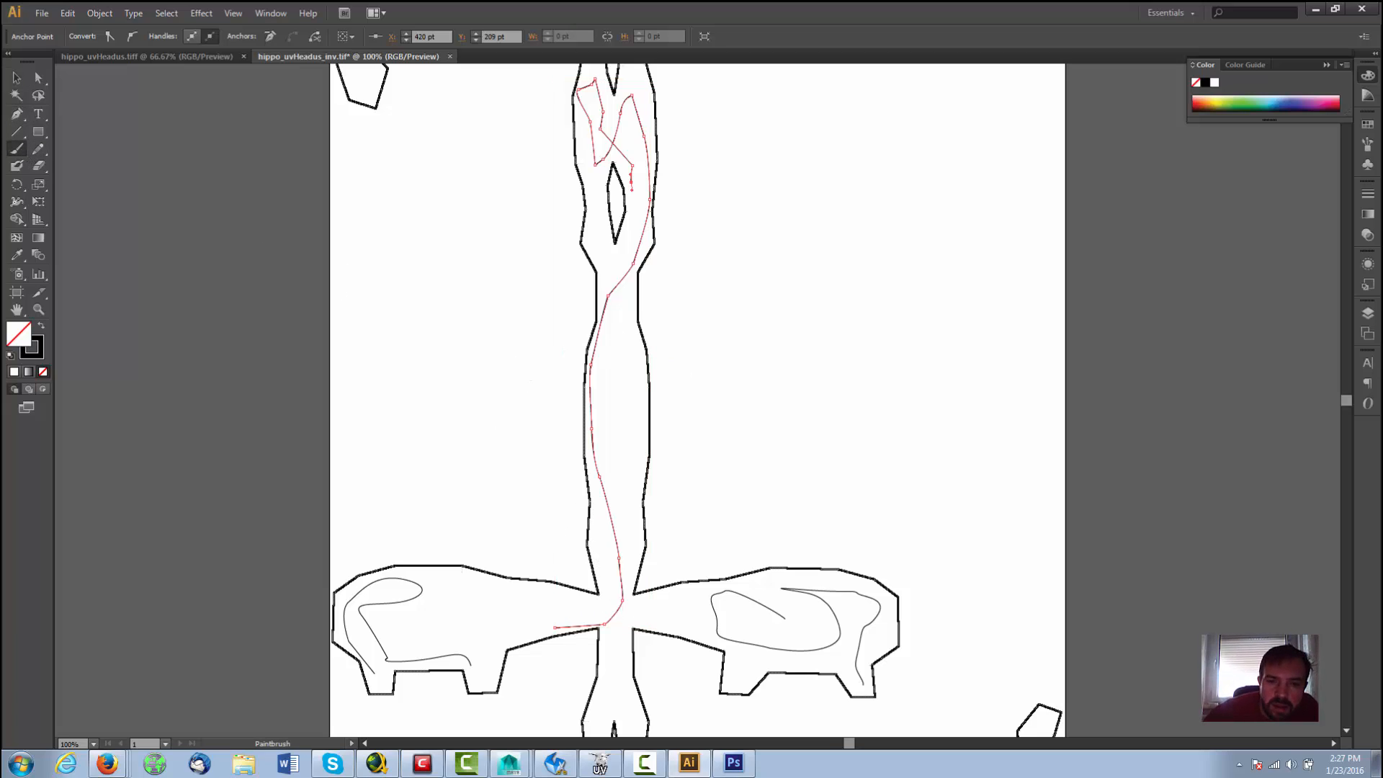
pyautogui.click(16, 114)
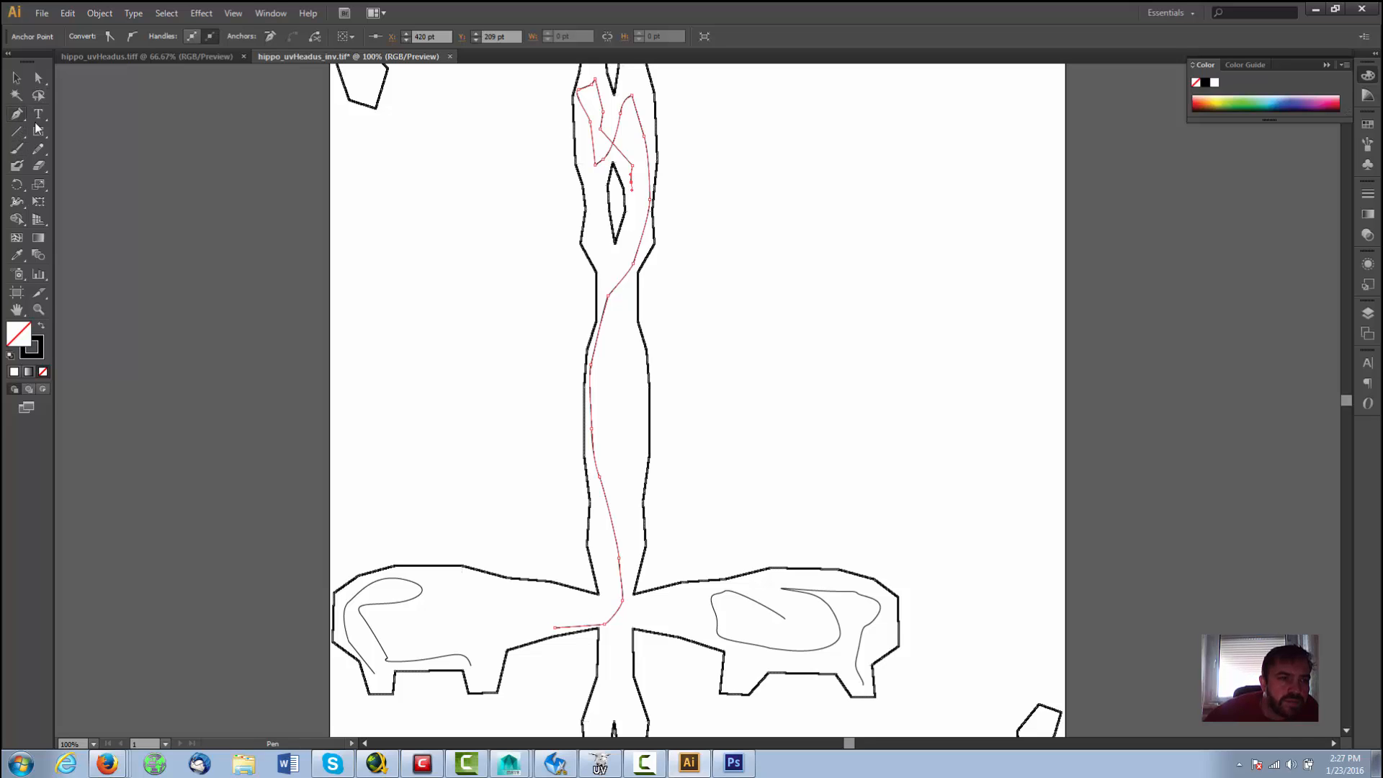
pyautogui.scroll(3, 570, 321)
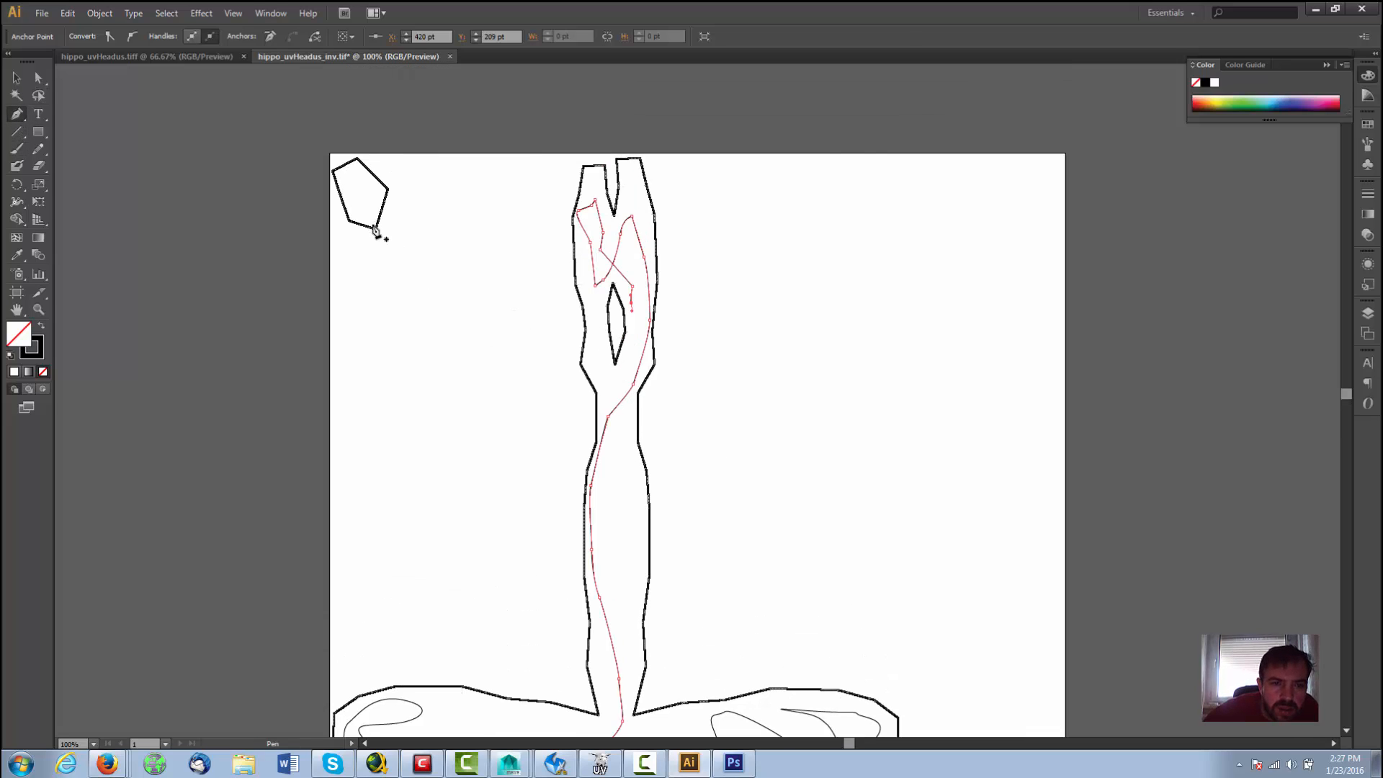
pyautogui.scroll(-6, 673, 489)
pyautogui.click(621, 597)
pyautogui.click(630, 623)
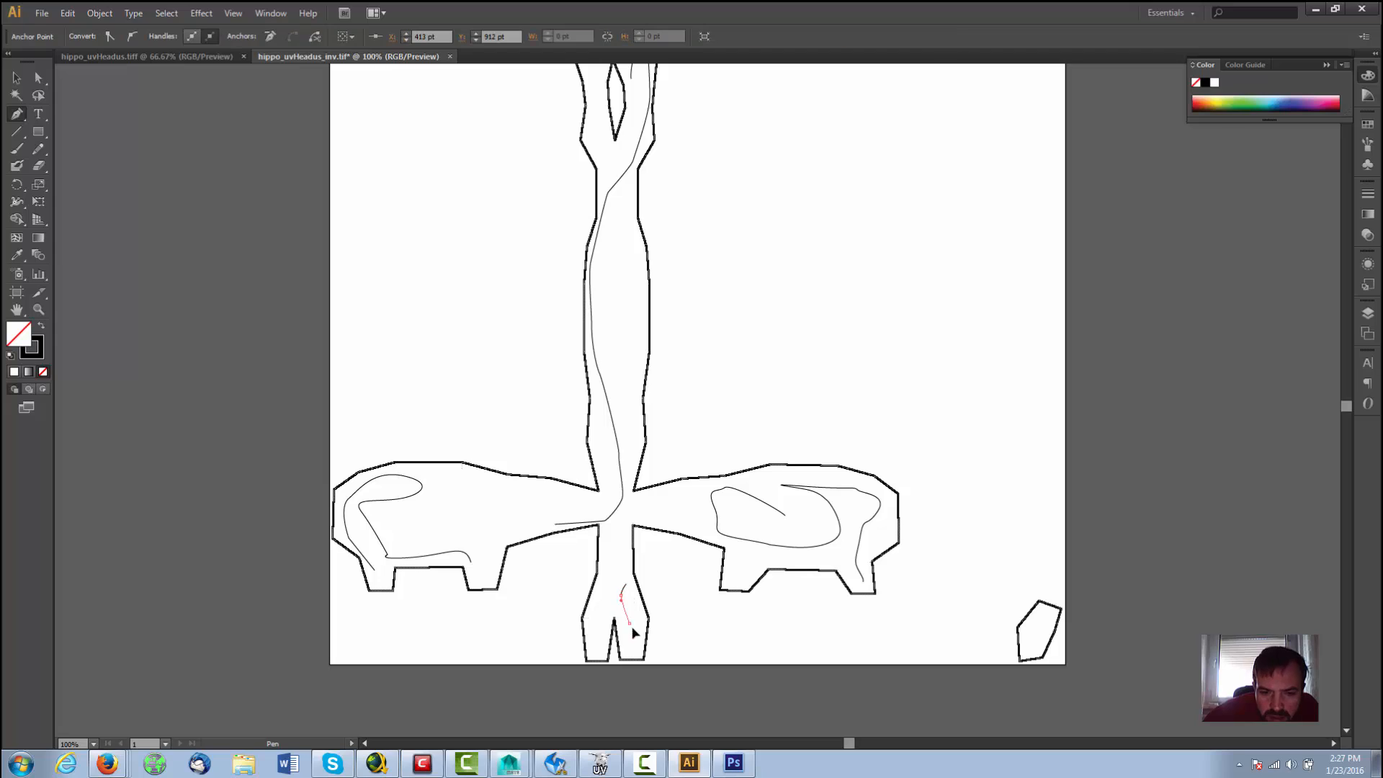
pyautogui.click(497, 513)
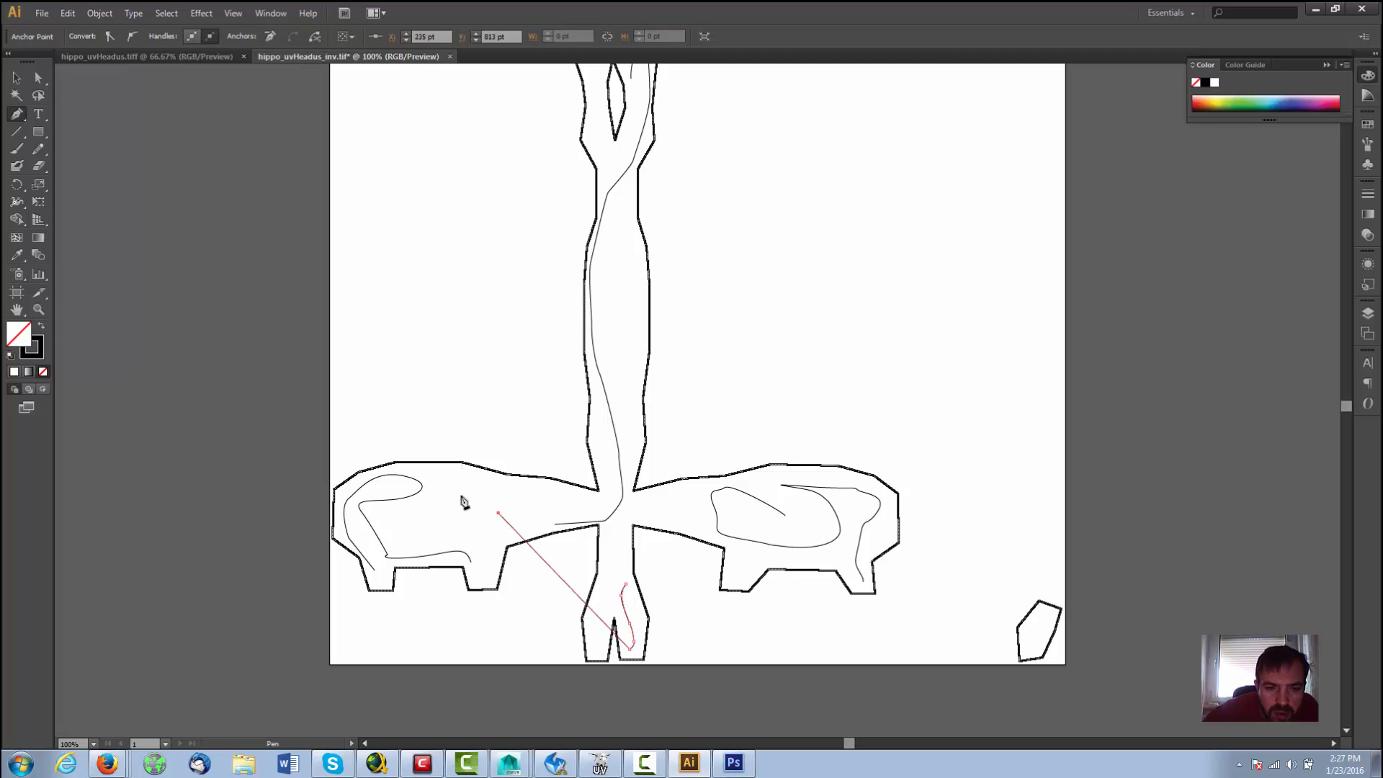
pyautogui.hotkey('ctrl', 'z')
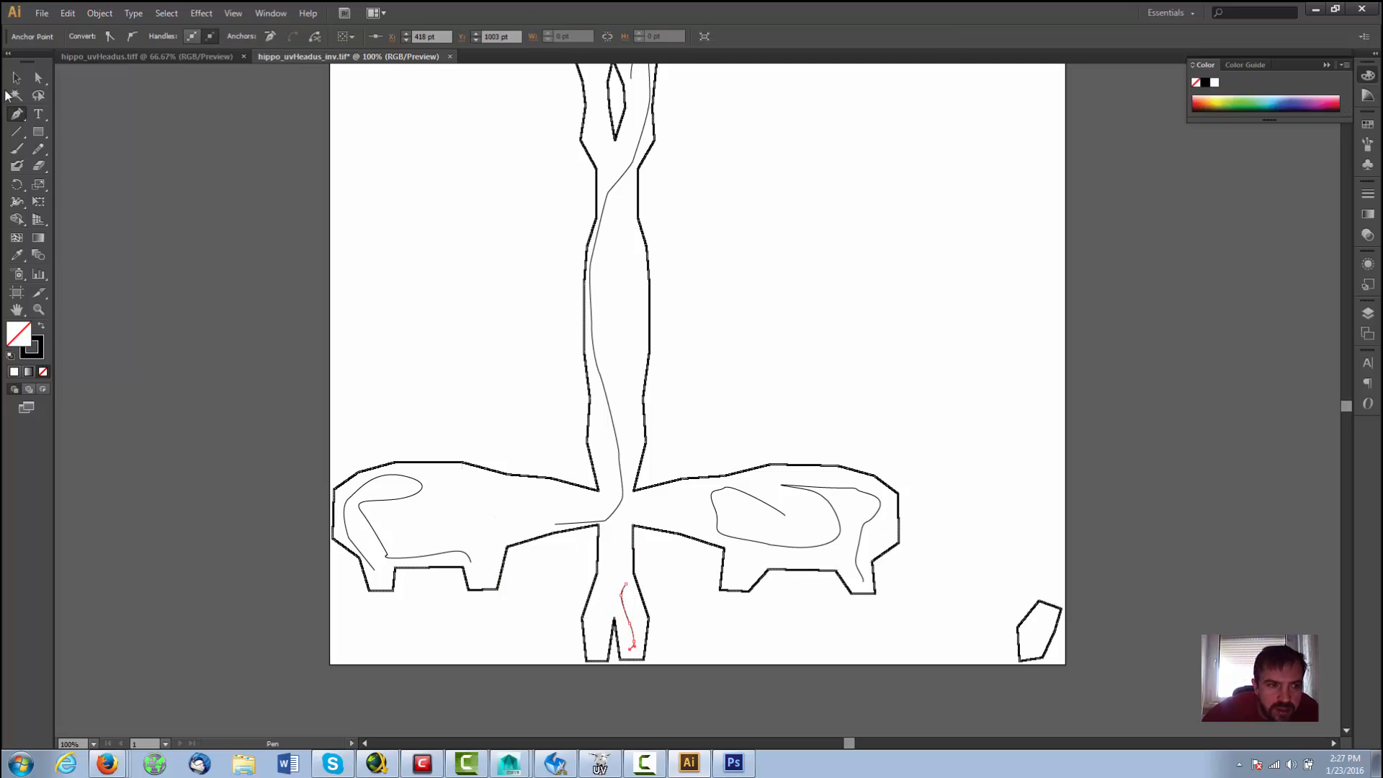
pyautogui.click(18, 83)
pyautogui.click(527, 470)
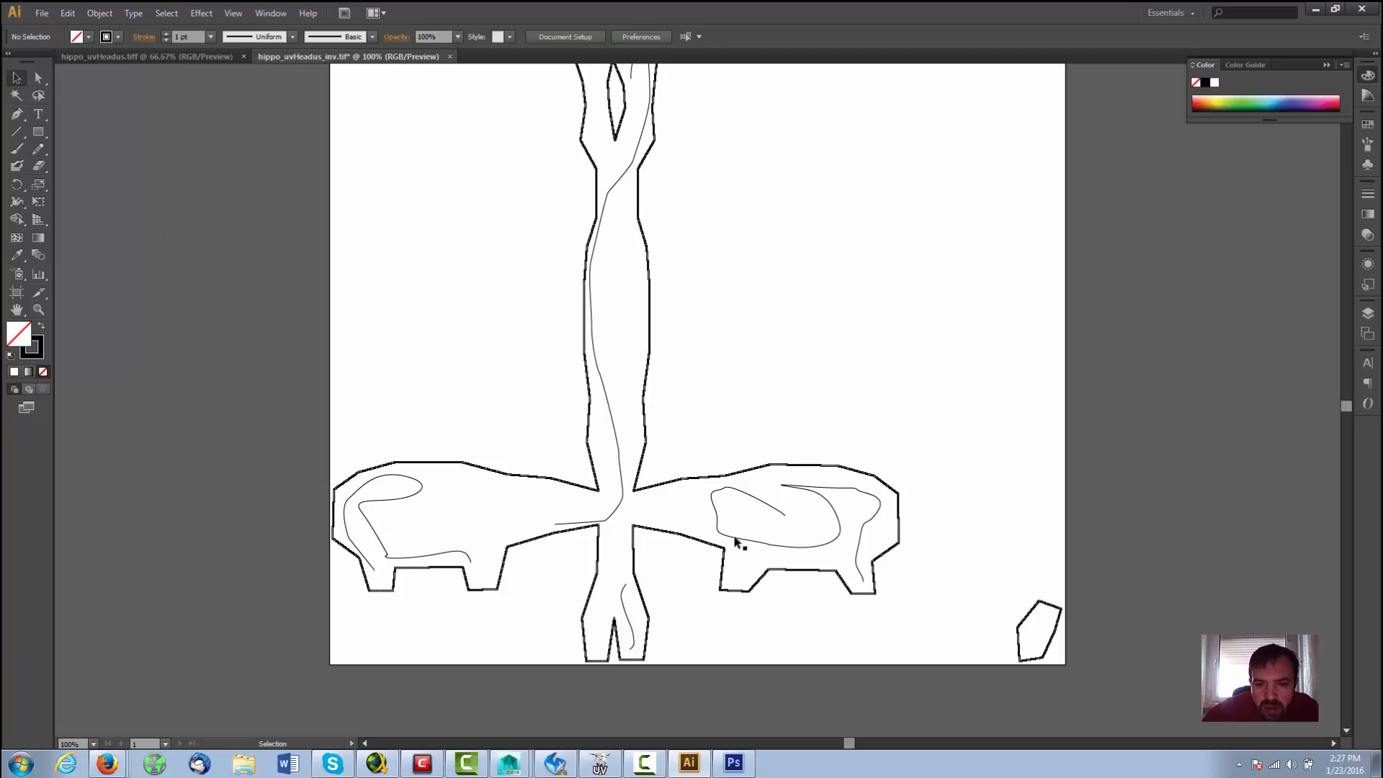
# Step: Draw stars in the left hippo side, the central strip, the right side (about 93 pt wide) and the lower strip (about 45 pt wide)
pyautogui.click(38, 133)
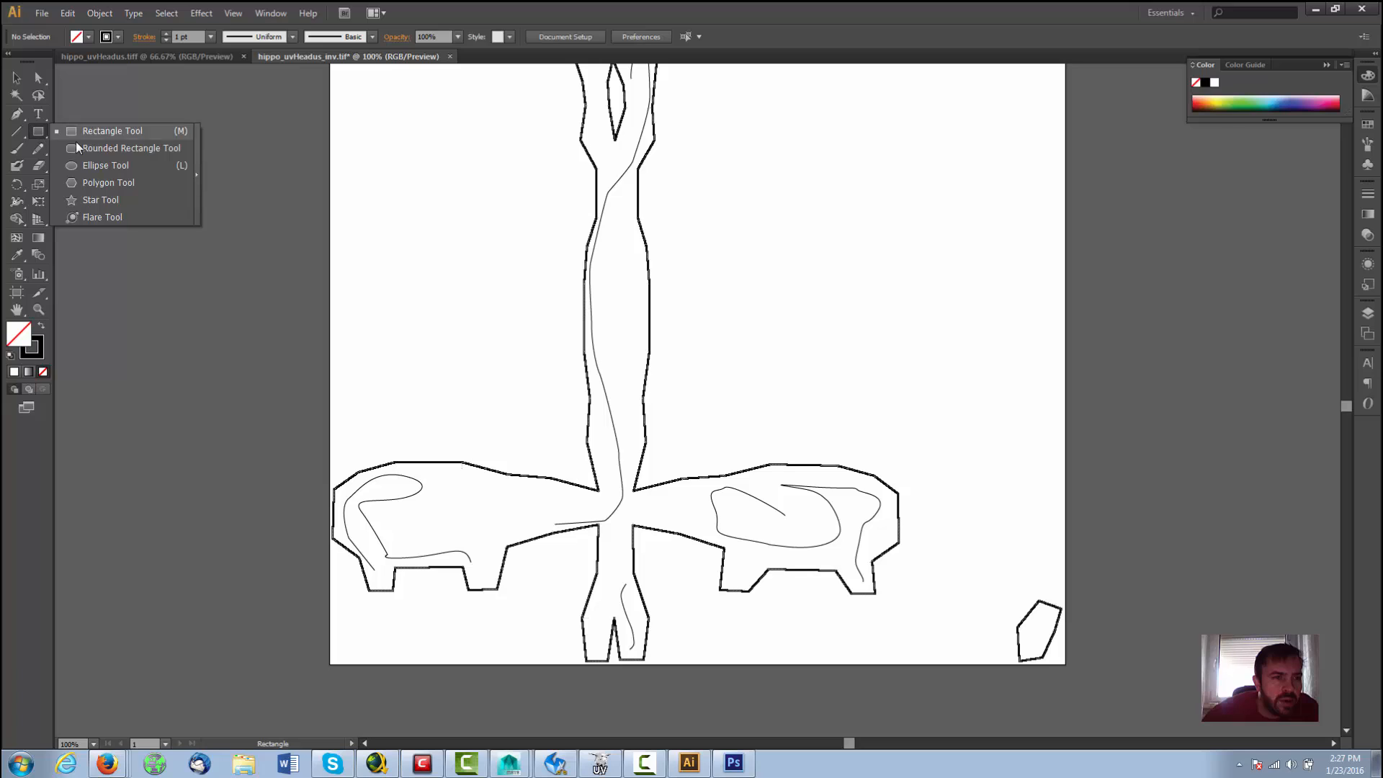
pyautogui.click(101, 200)
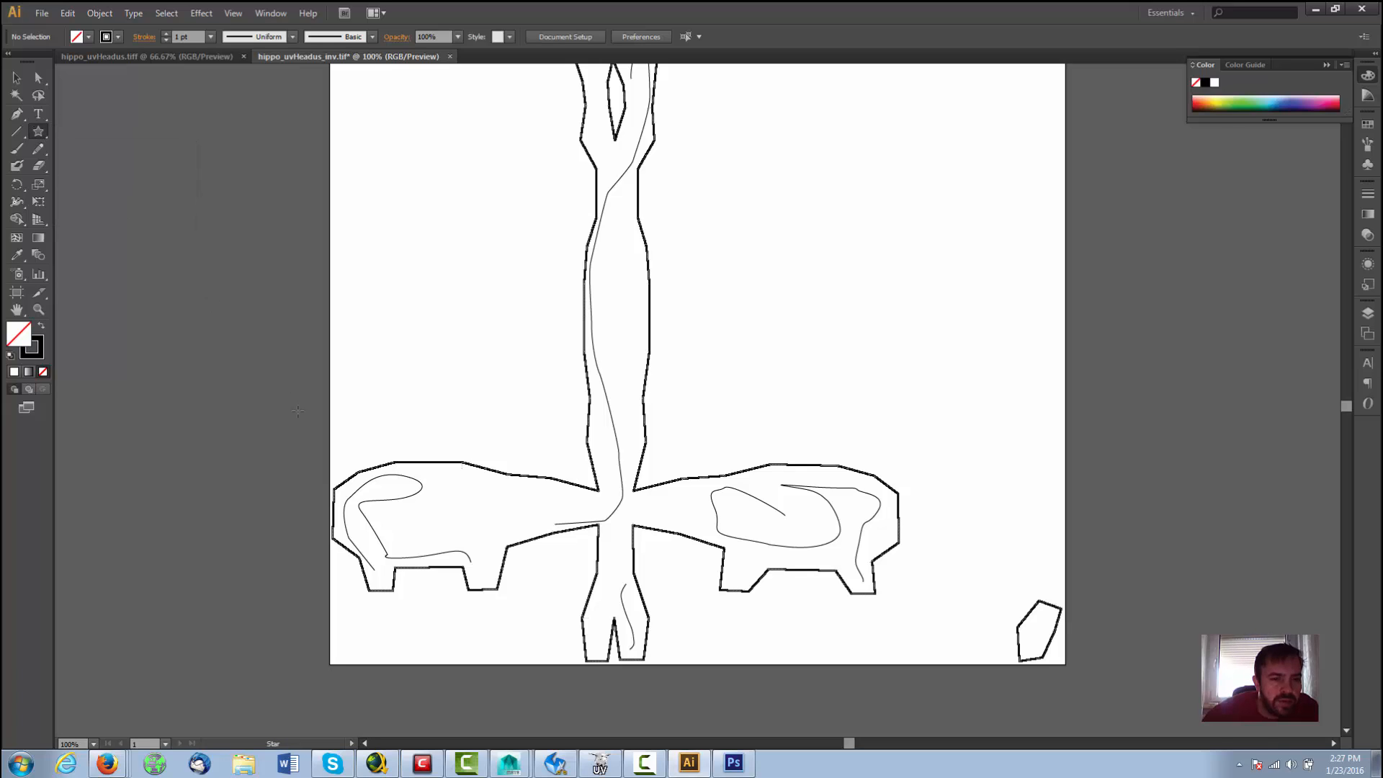
pyautogui.moveTo(462, 510); pyautogui.dragTo(496, 524)
pyautogui.moveTo(615, 308); pyautogui.dragTo(633, 335)
pyautogui.moveTo(791, 538); pyautogui.dragTo(758, 524)
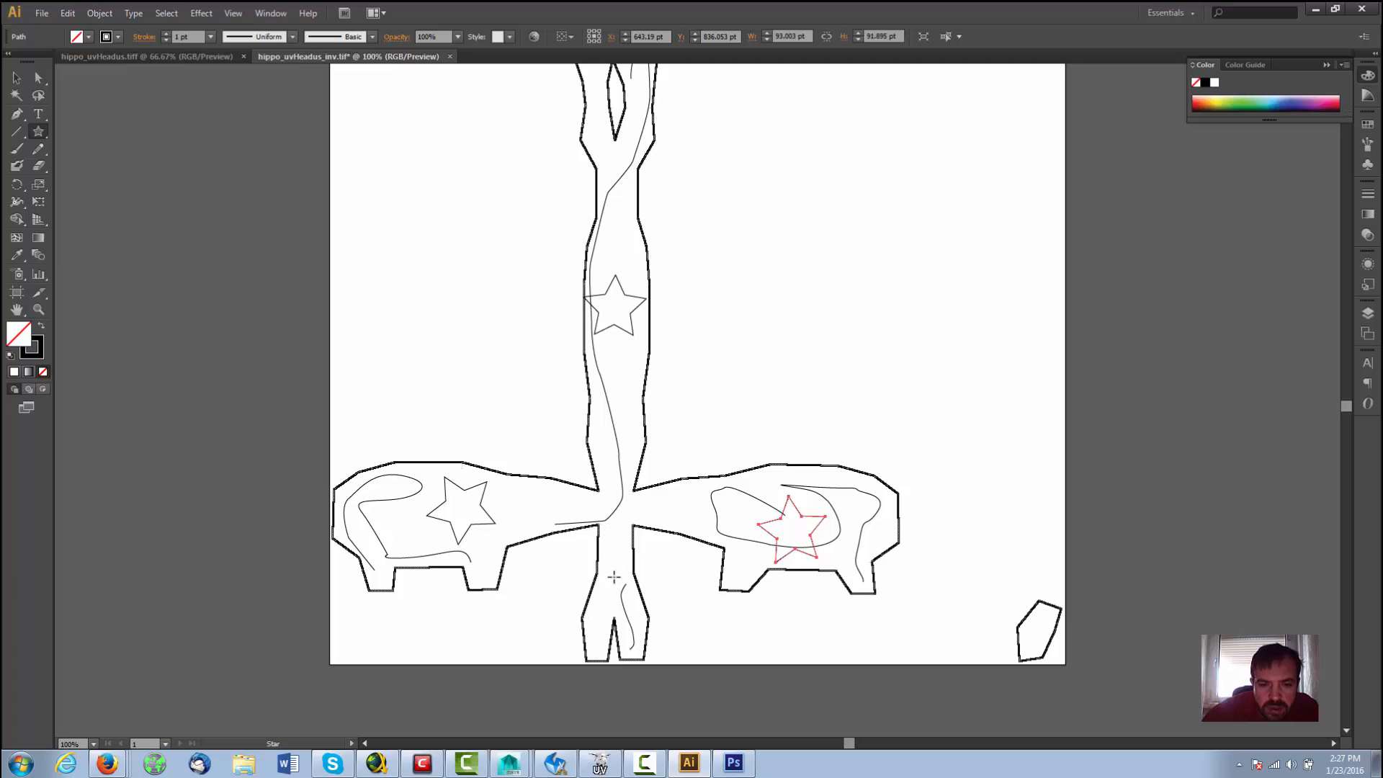
pyautogui.moveTo(614, 576); pyautogui.dragTo(626, 595)
# Step: Add stars in the upper strip (about 84 pt wide), the upper-left pentagon (about 45 pt) and the lower-right pentagon (about 26 pt)
pyautogui.scroll(3, 571, 317)
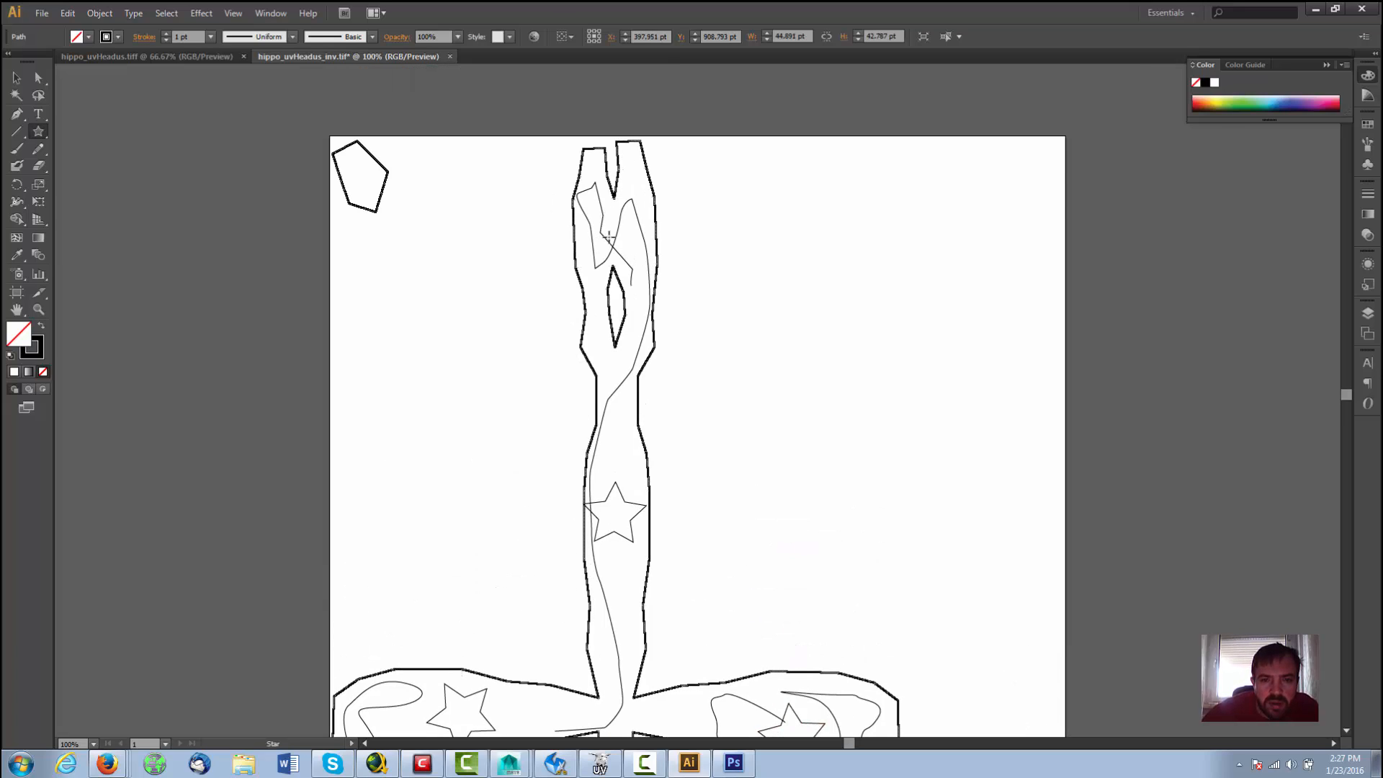
pyautogui.moveTo(609, 236); pyautogui.dragTo(640, 229)
pyautogui.moveTo(359, 176); pyautogui.dragTo(374, 191)
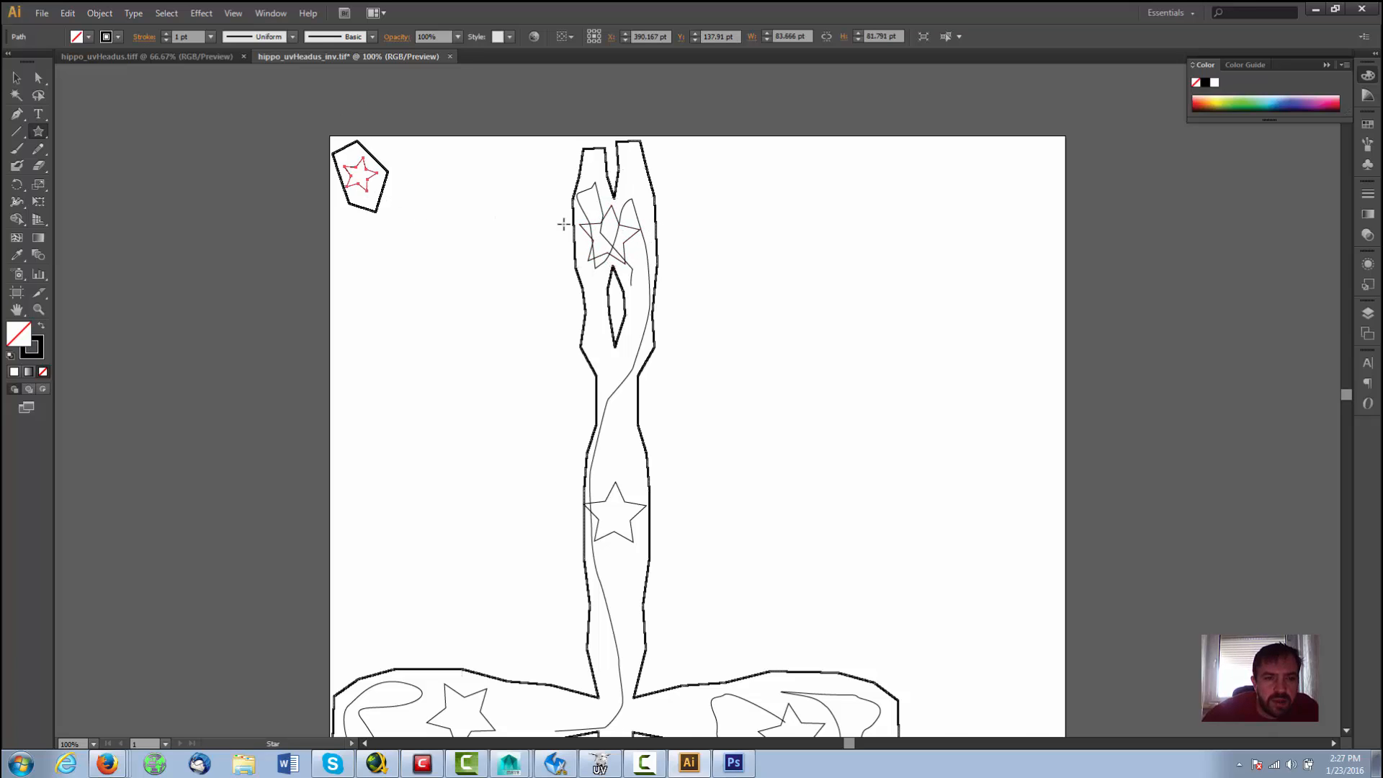
pyautogui.scroll(-3, 721, 264)
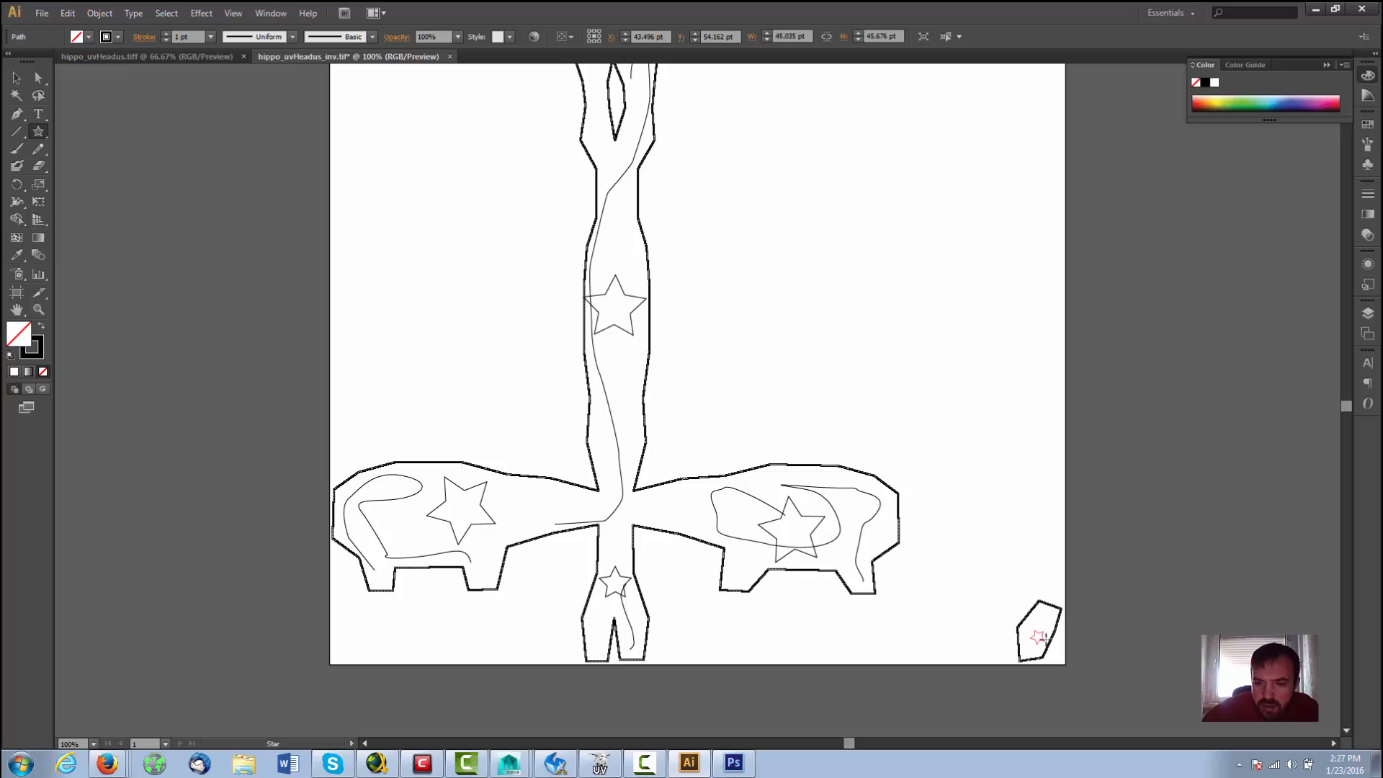
pyautogui.moveTo(1048, 636); pyautogui.dragTo(1048, 638)
pyautogui.scroll(6, 685, 411)
pyautogui.scroll(-8, 695, 405)
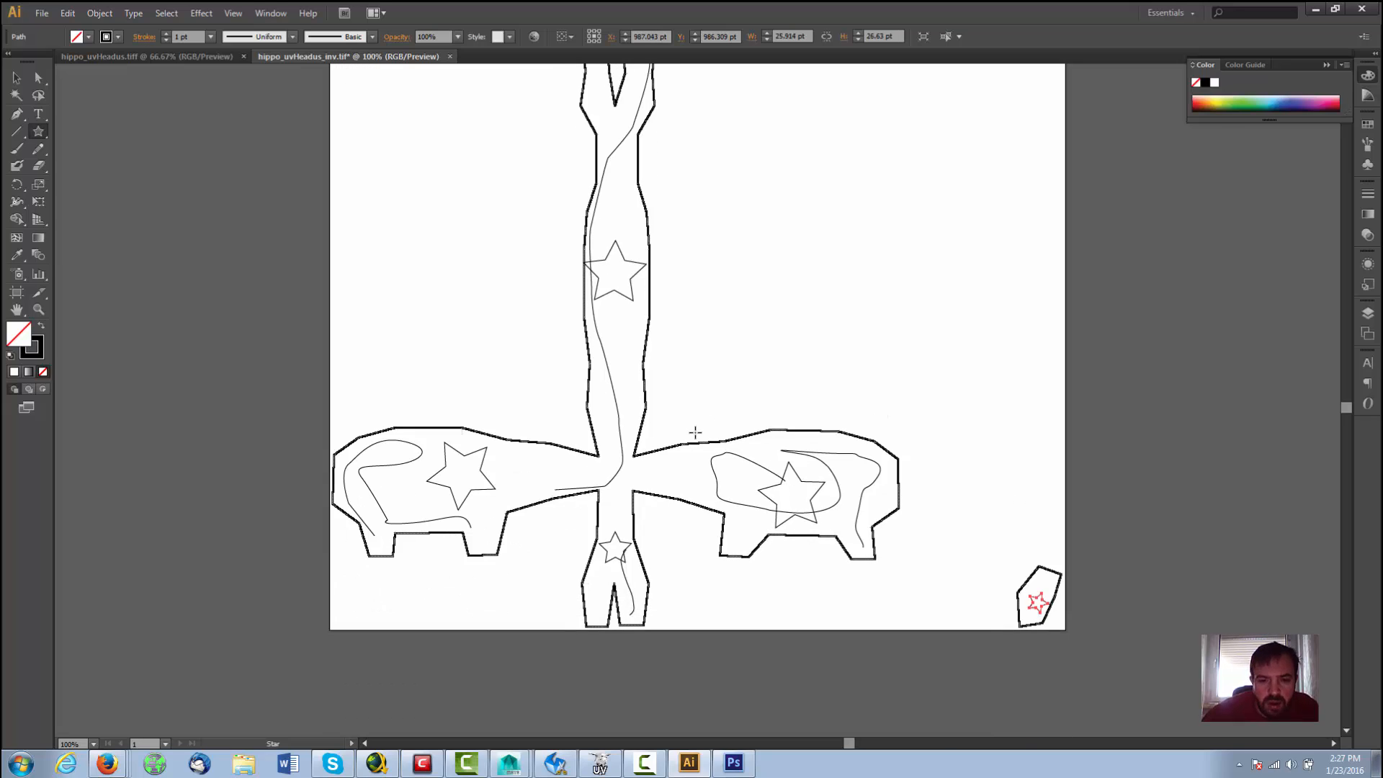
pyautogui.scroll(9, 696, 434)
# Step: Isolate the curved path in the left hippo side and move its two end points to the left leg's bottom and the right leg's inner corner
pyautogui.press('v')
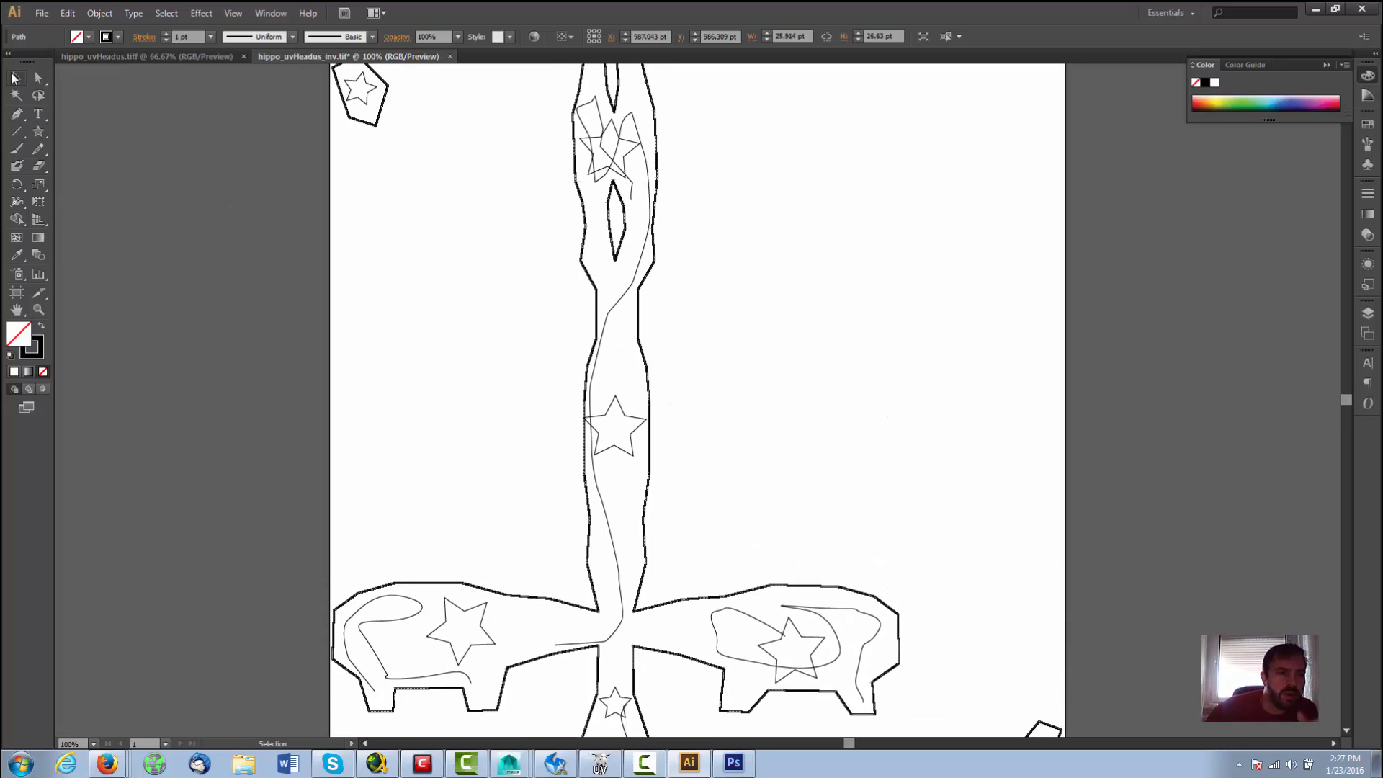
pyautogui.scroll(-1, 585, 427)
pyautogui.scroll(-2, 585, 427)
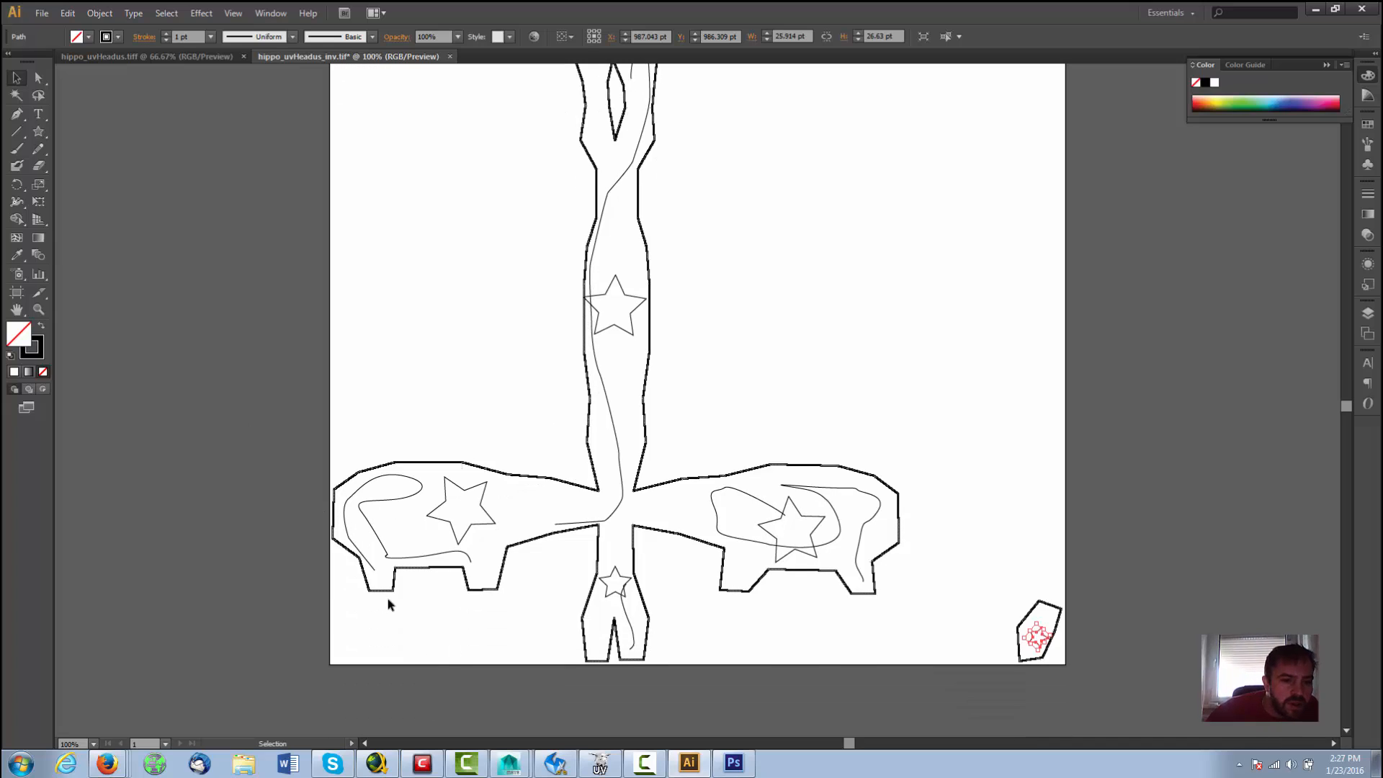
pyautogui.click(373, 575)
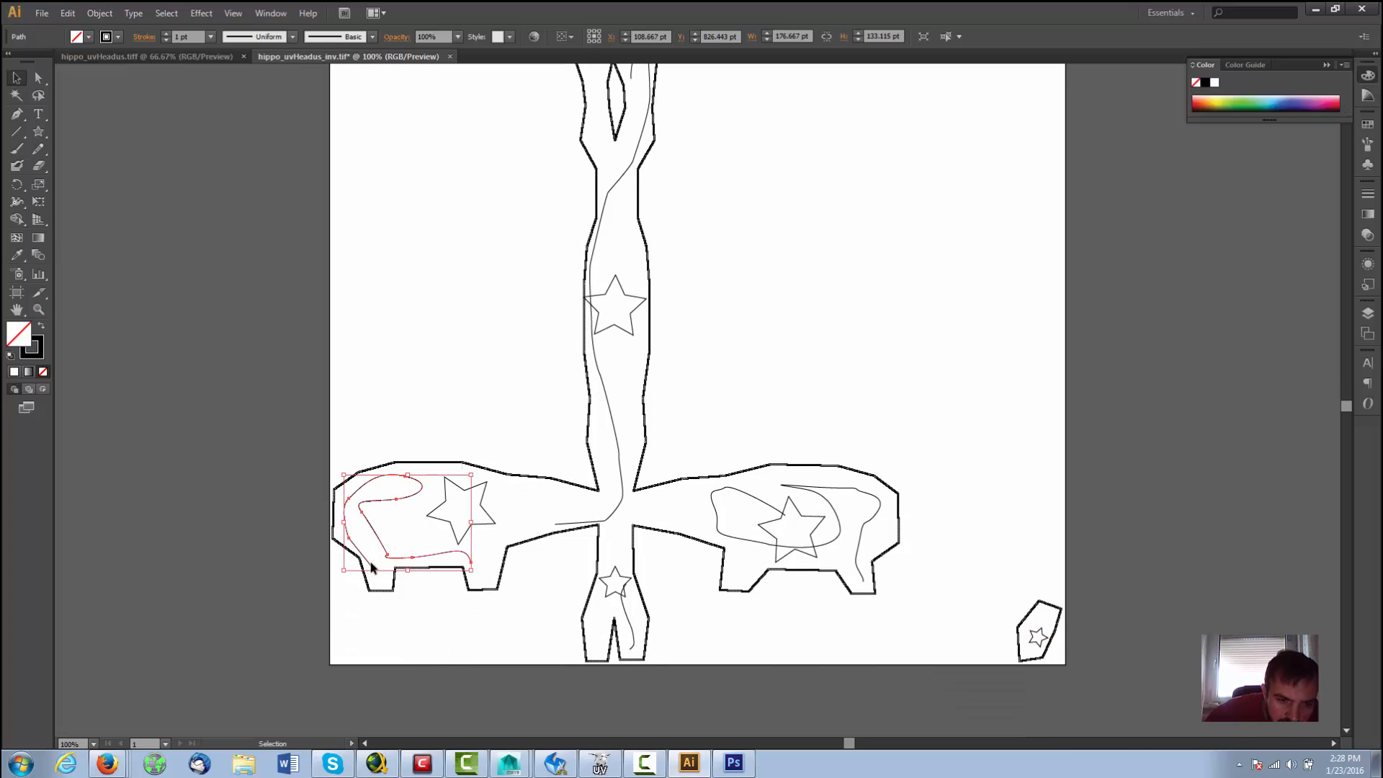
pyautogui.doubleClick(374, 574)
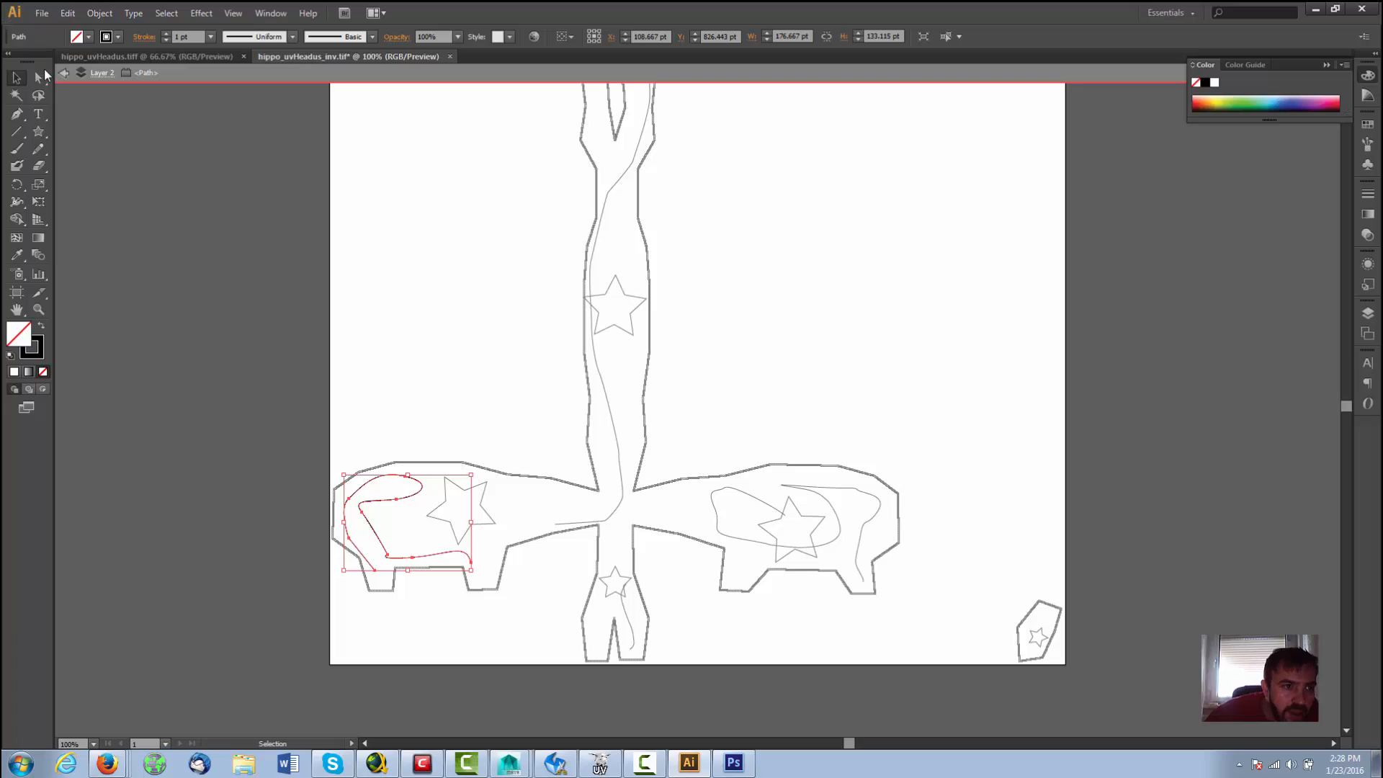
pyautogui.click(39, 77)
pyautogui.click(386, 599)
pyautogui.click(374, 570)
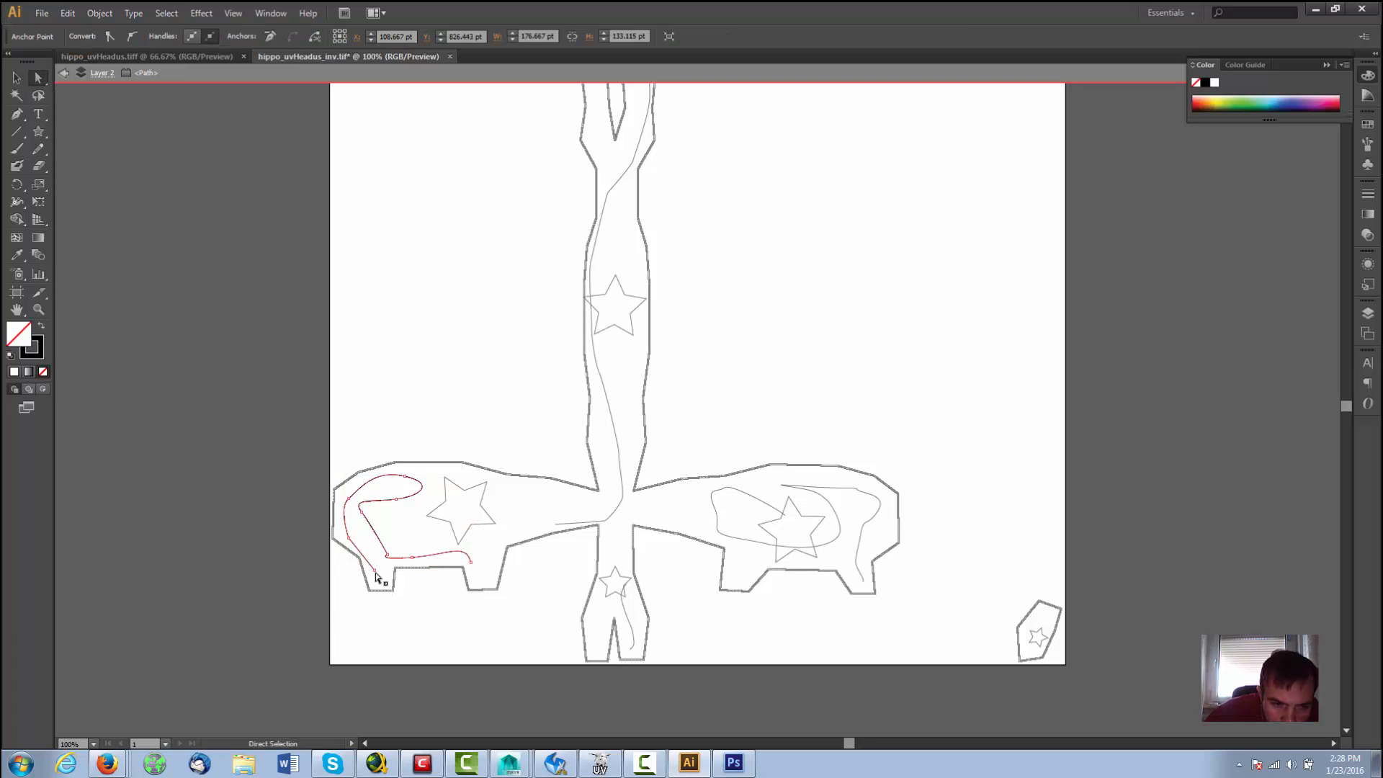
pyautogui.click(375, 576)
pyautogui.click(385, 592)
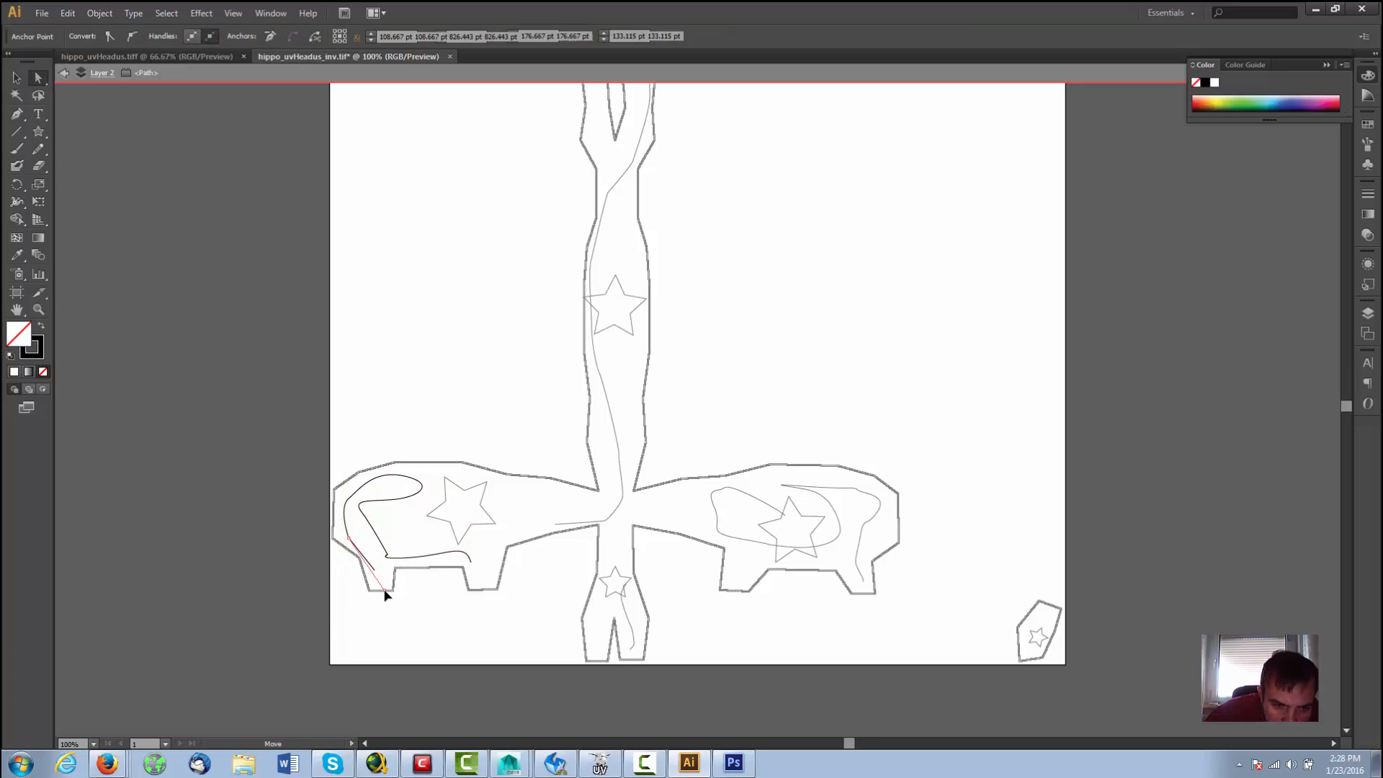
pyautogui.moveTo(471, 562); pyautogui.dragTo(463, 568)
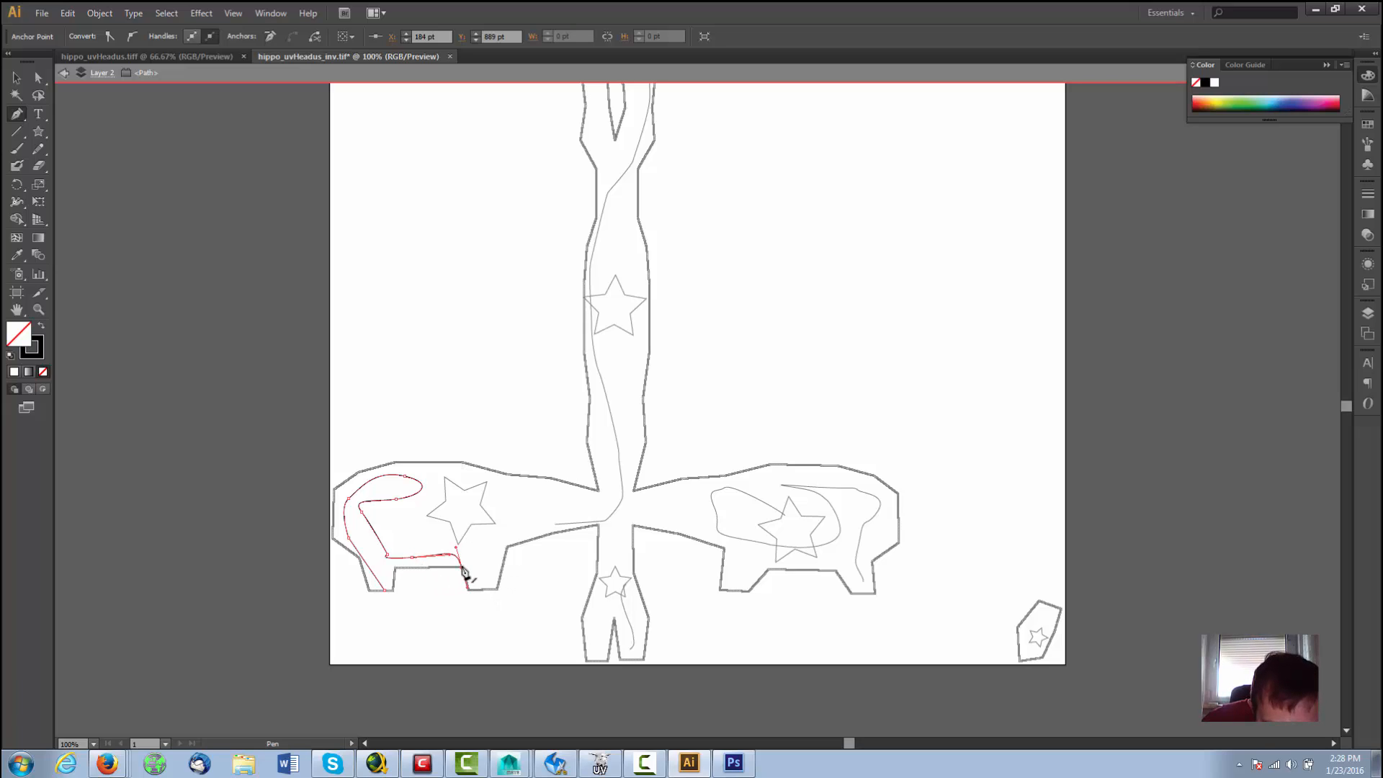
# Step: Extend the left side's curved path from the leg's bottom to the inner leg corner and close it along the belly edge
pyautogui.keyDown('ctrl'); pyautogui.click(408, 579); pyautogui.keyUp('ctrl')
pyautogui.hotkey('ctrl', 'z')
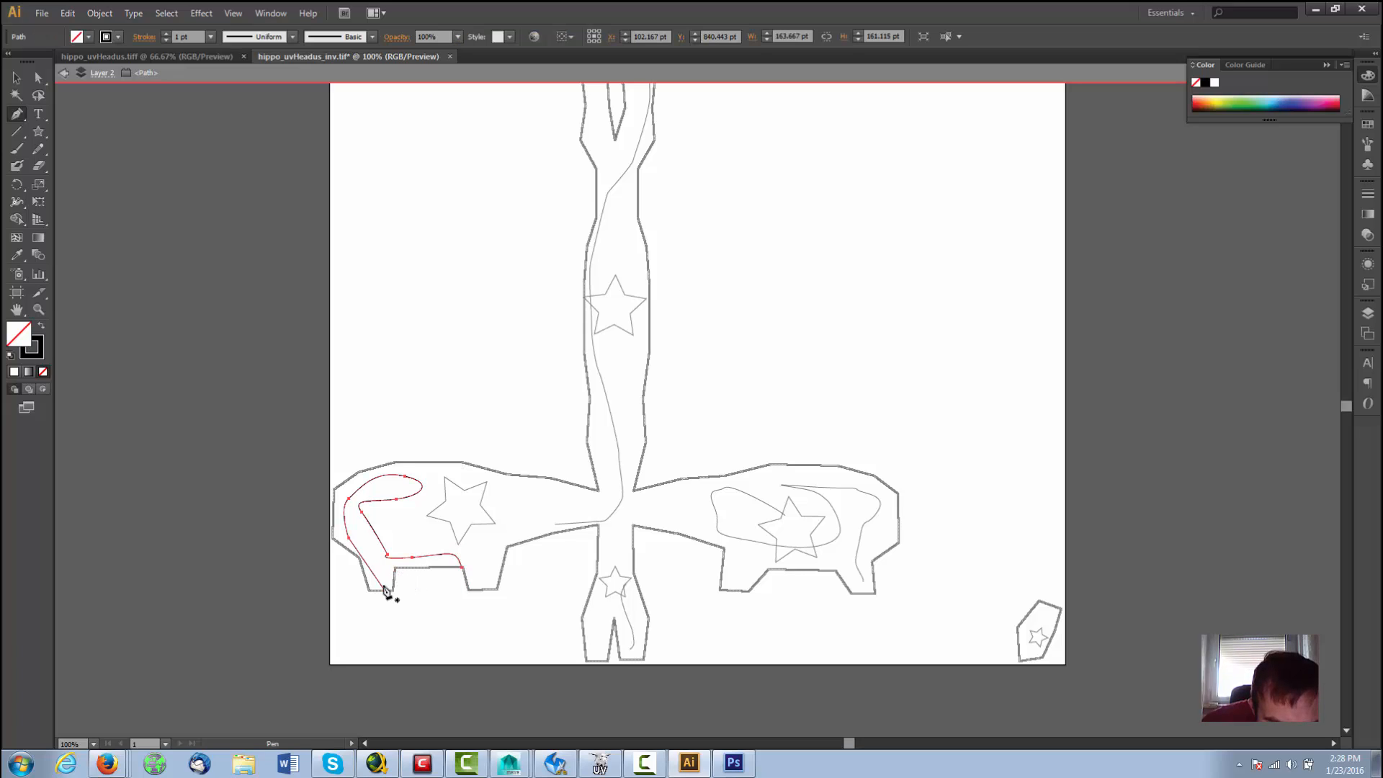
pyautogui.click(384, 589)
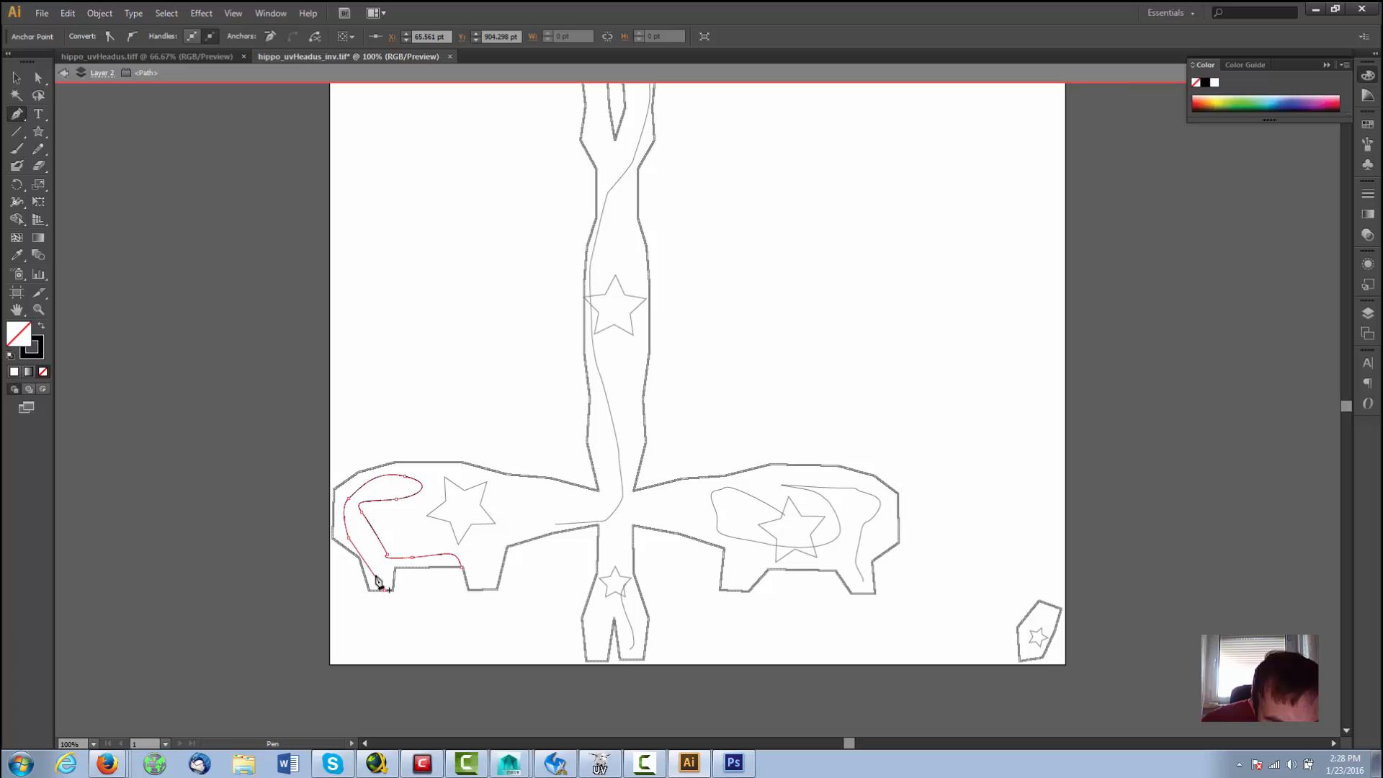
pyautogui.click(366, 566)
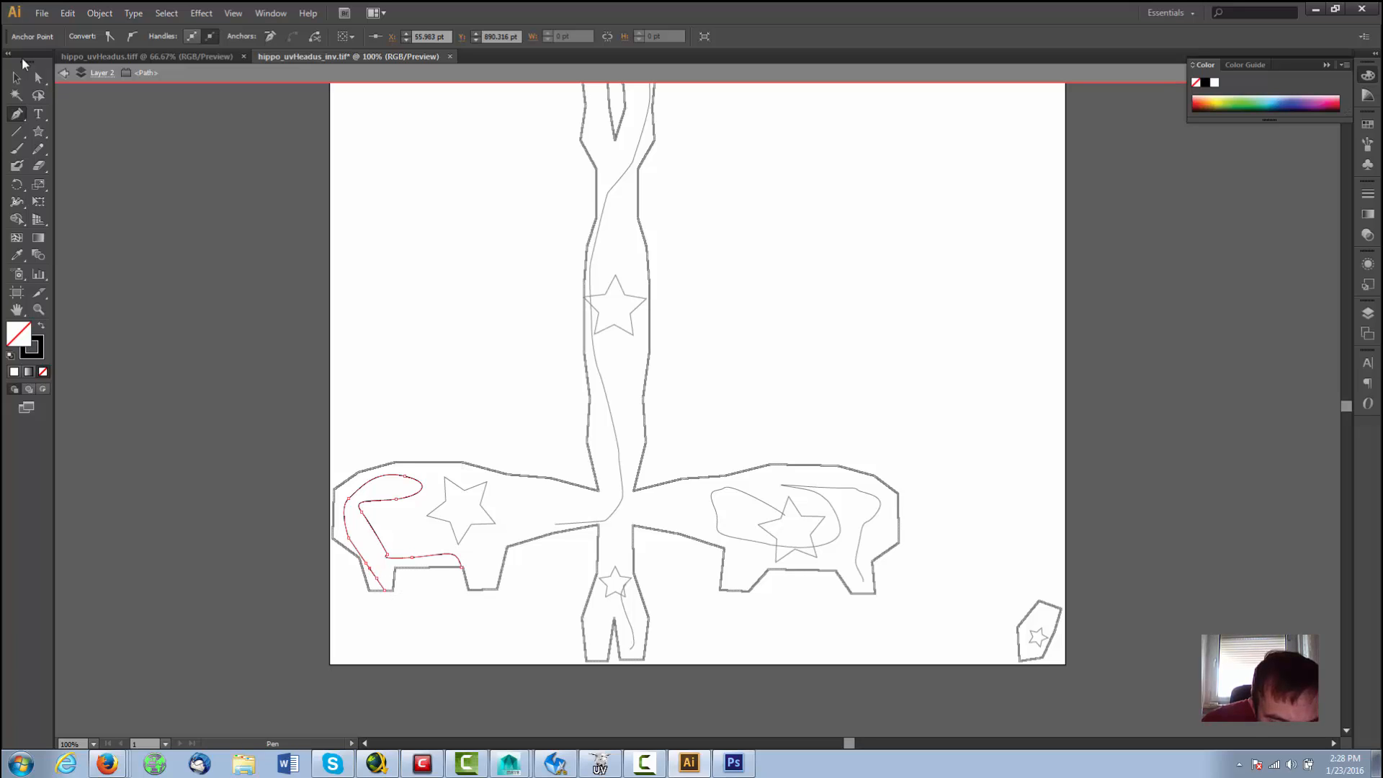
pyautogui.click(38, 81)
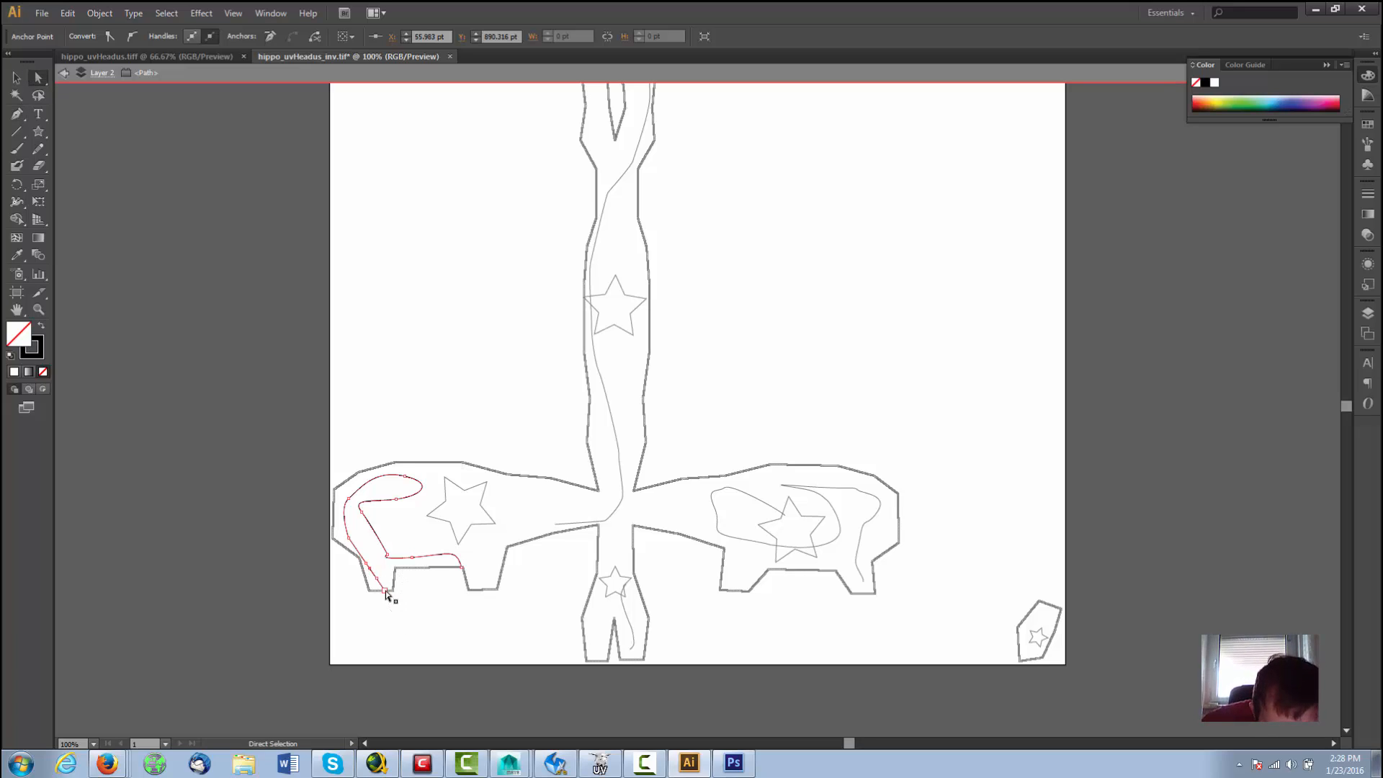
pyautogui.moveTo(387, 588)
pyautogui.mouseDown()
pyautogui.moveTo(465, 574)
pyautogui.moveTo(371, 572)
pyautogui.moveTo(394, 592)
pyautogui.moveTo(396, 569)
pyautogui.mouseUp()
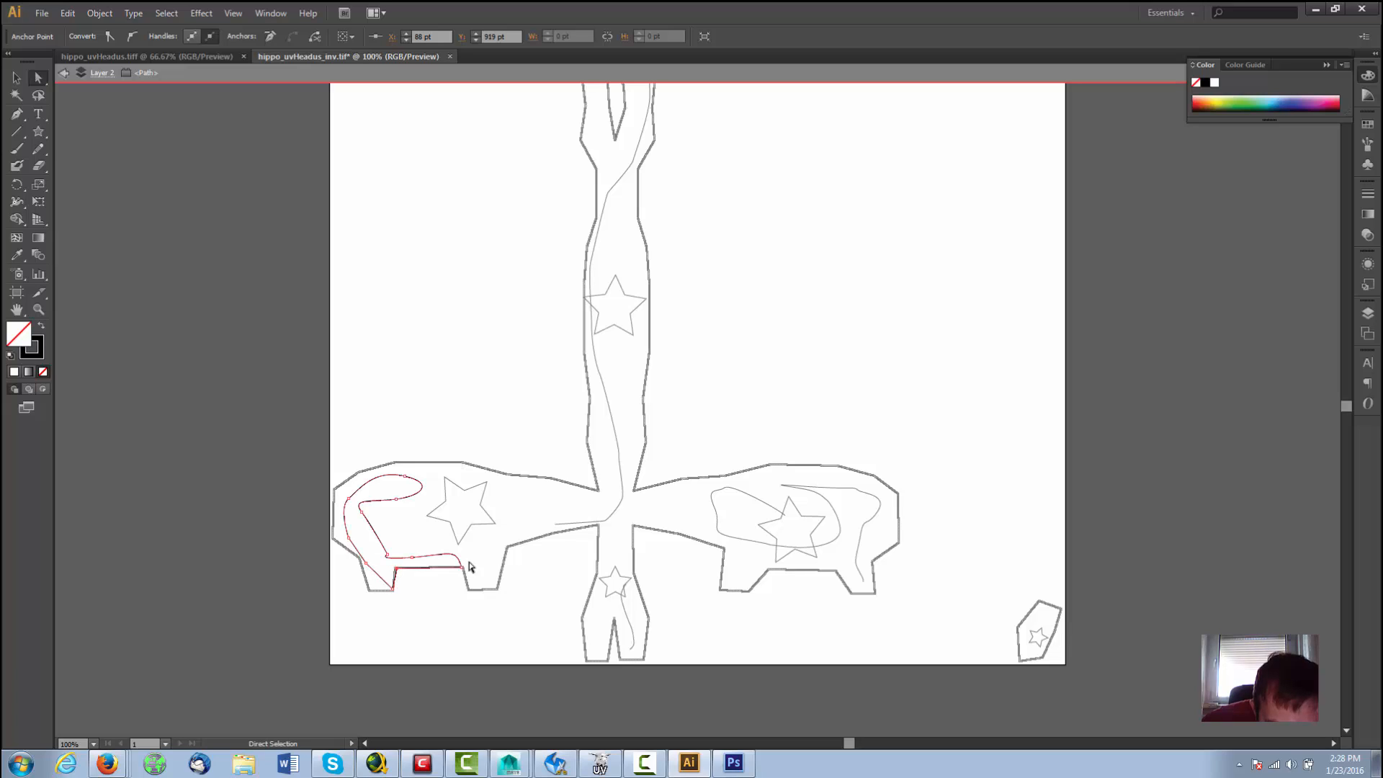
# Step: Fill the closed shape in the left hippo side with white (ffffff)
pyautogui.doubleClick(20, 337)
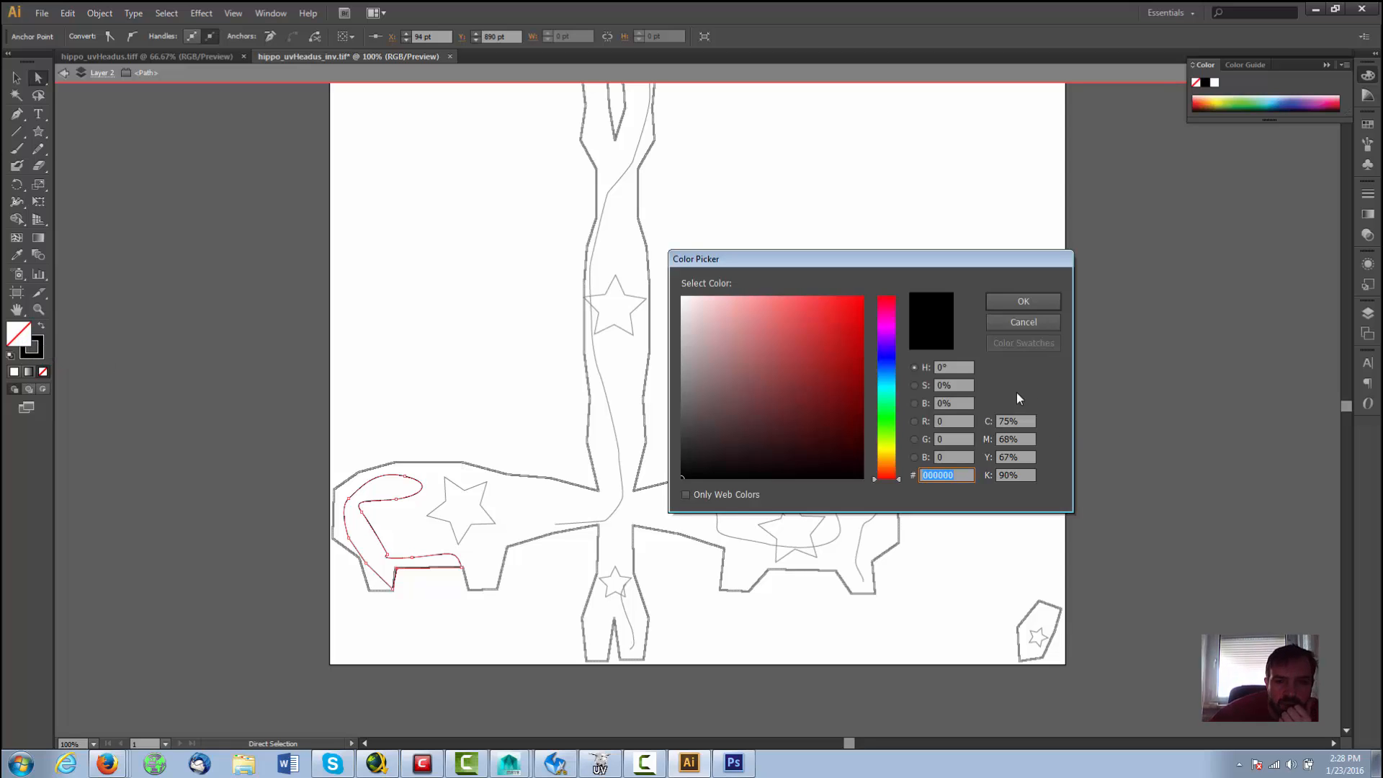
pyautogui.write('ffffff')
pyautogui.click(1023, 301)
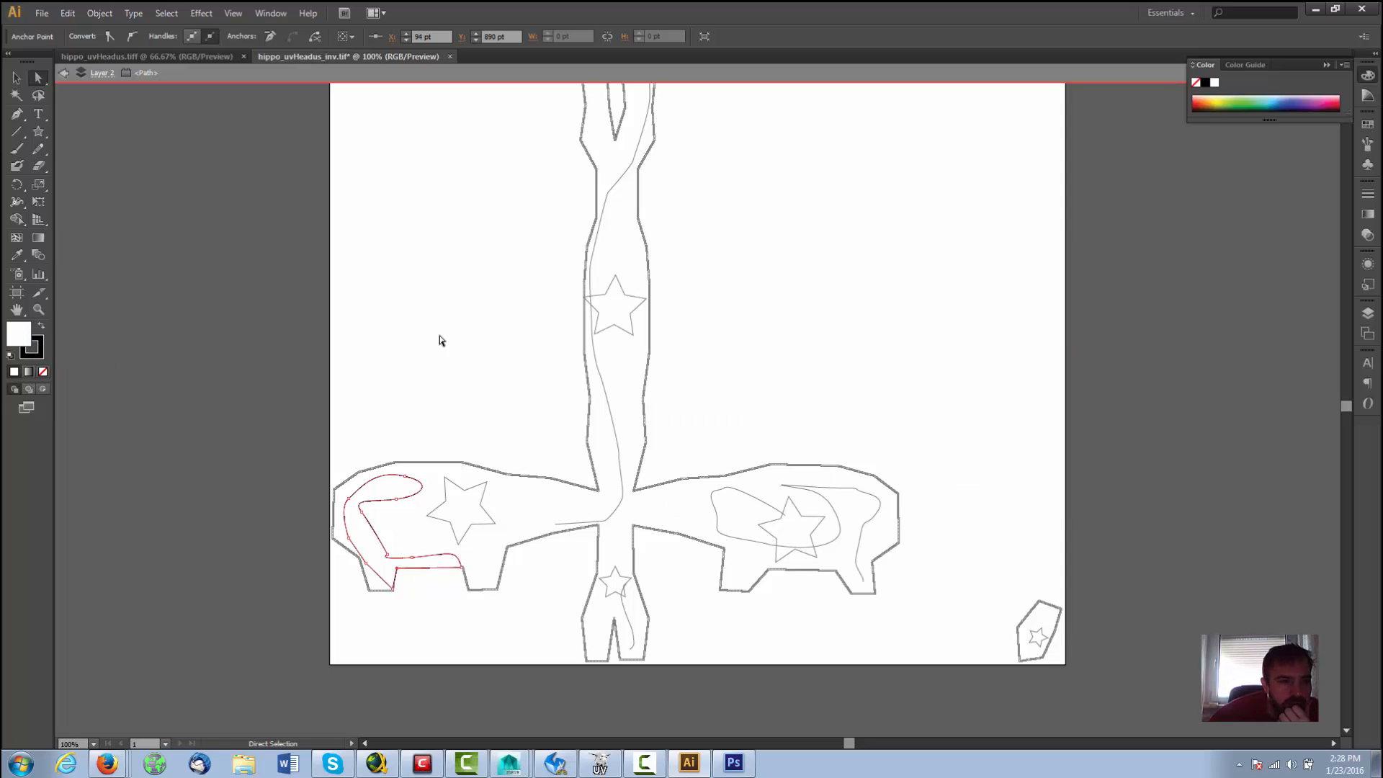
# Step: Fill the closed shape in the left hippo side with black and exit isolation mode
pyautogui.doubleClick(15, 339)
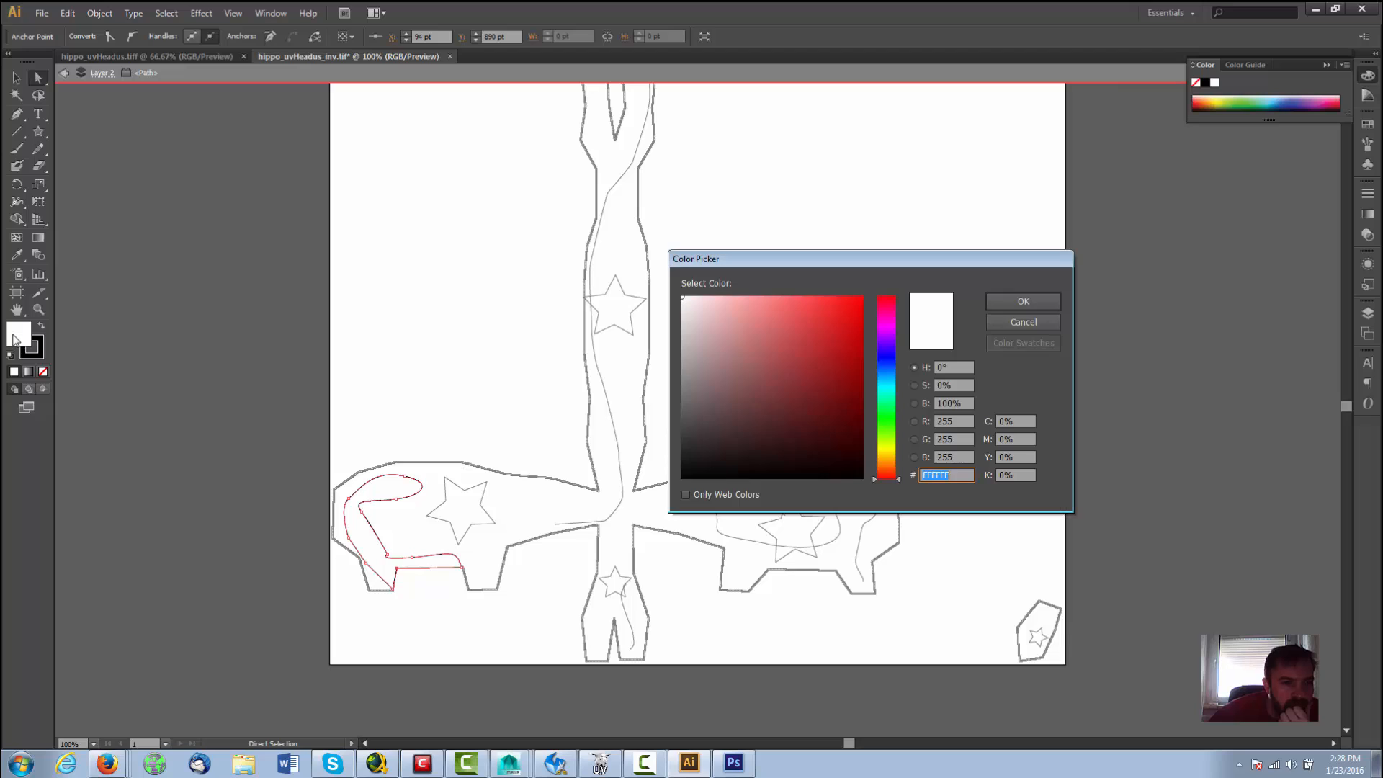
pyautogui.moveTo(693, 367); pyautogui.dragTo(667, 484)
pyautogui.click(1009, 302)
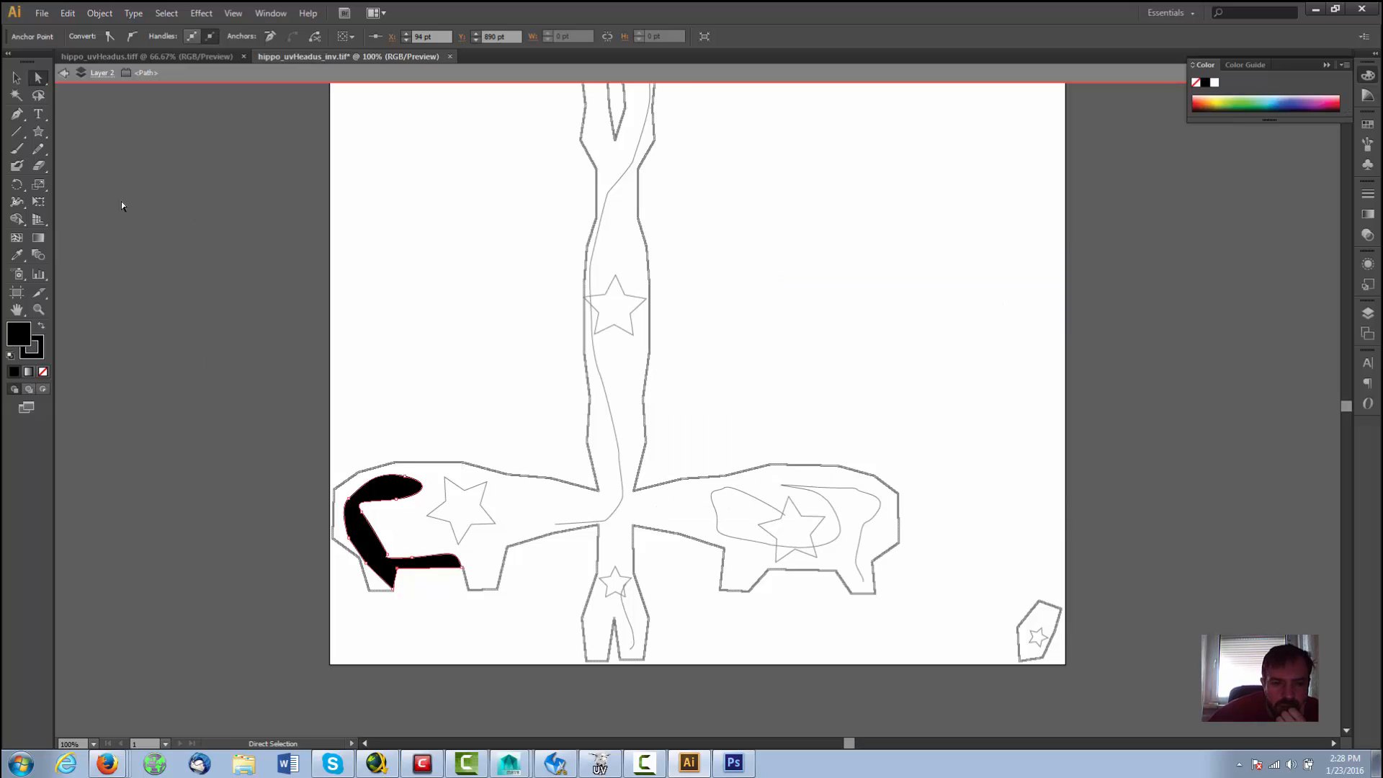
pyautogui.click(16, 77)
pyautogui.doubleClick(188, 276)
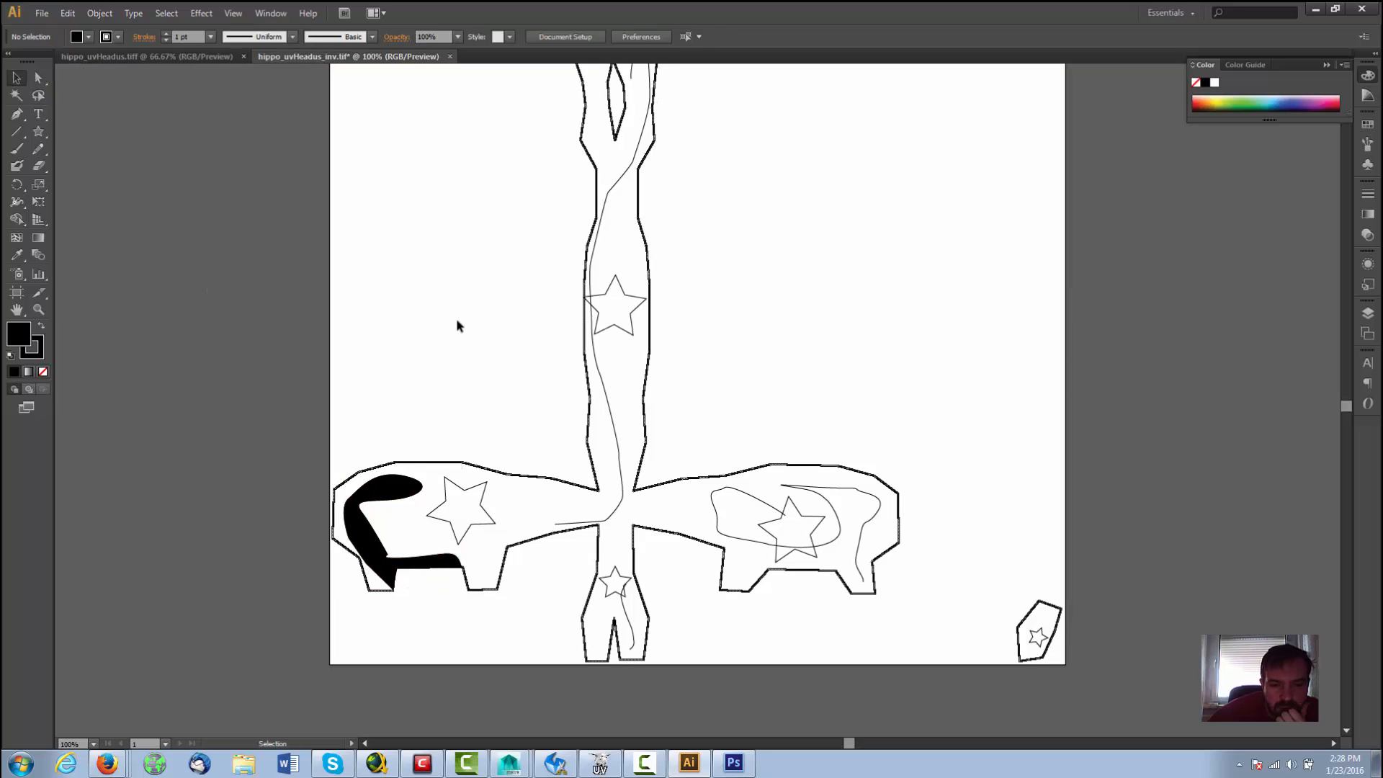
# Step: Select the curved path in the right hippo side and shift it slightly left and down
pyautogui.click(786, 521)
pyautogui.click(773, 511)
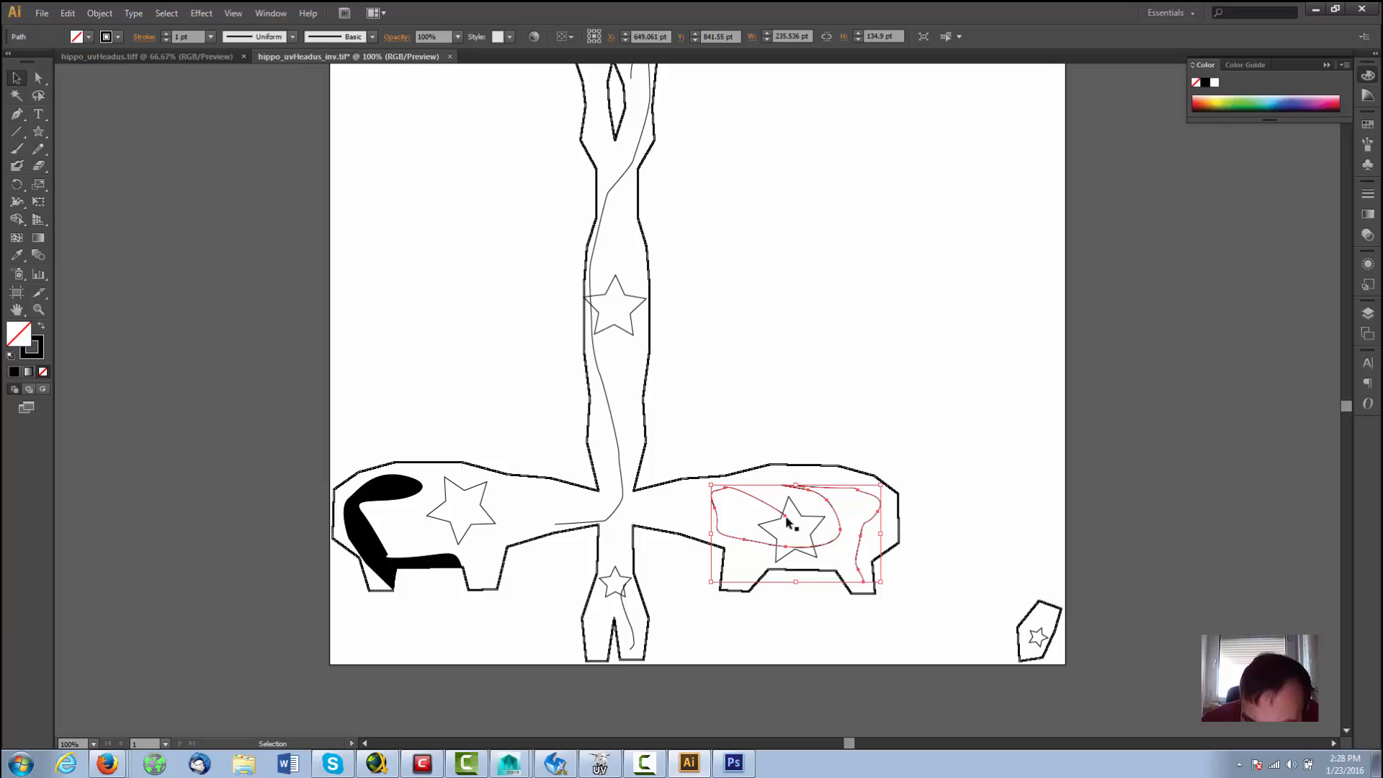
pyautogui.press('a')
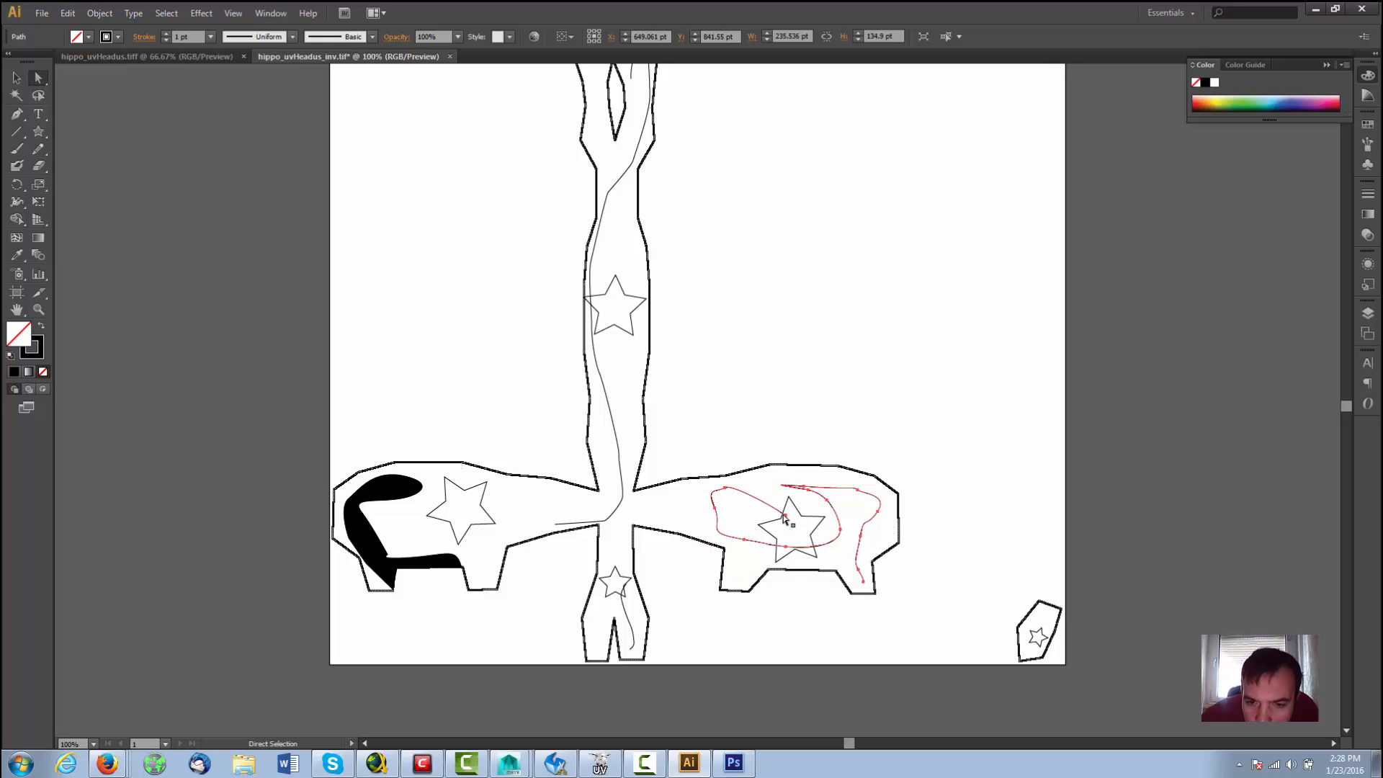
pyautogui.moveTo(785, 516); pyautogui.dragTo(782, 522)
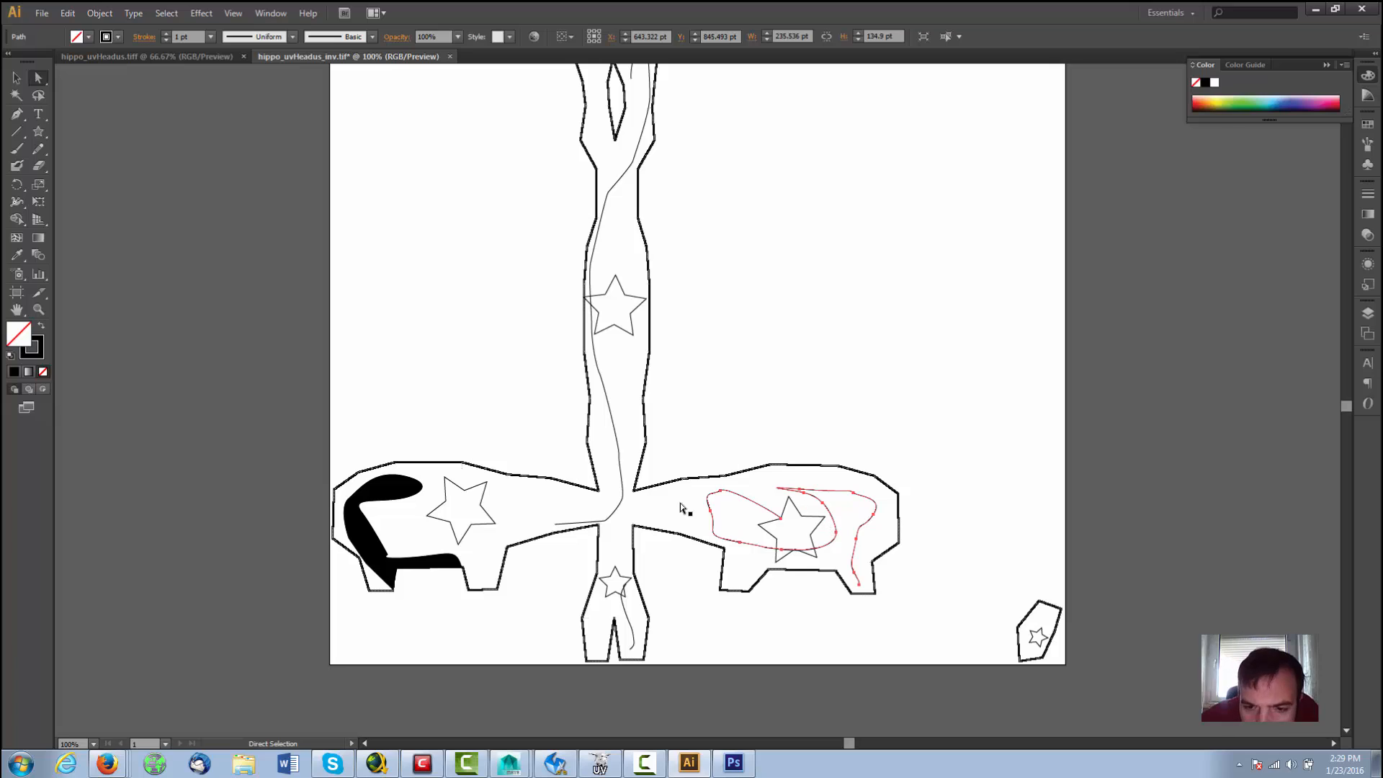
pyautogui.click(16, 113)
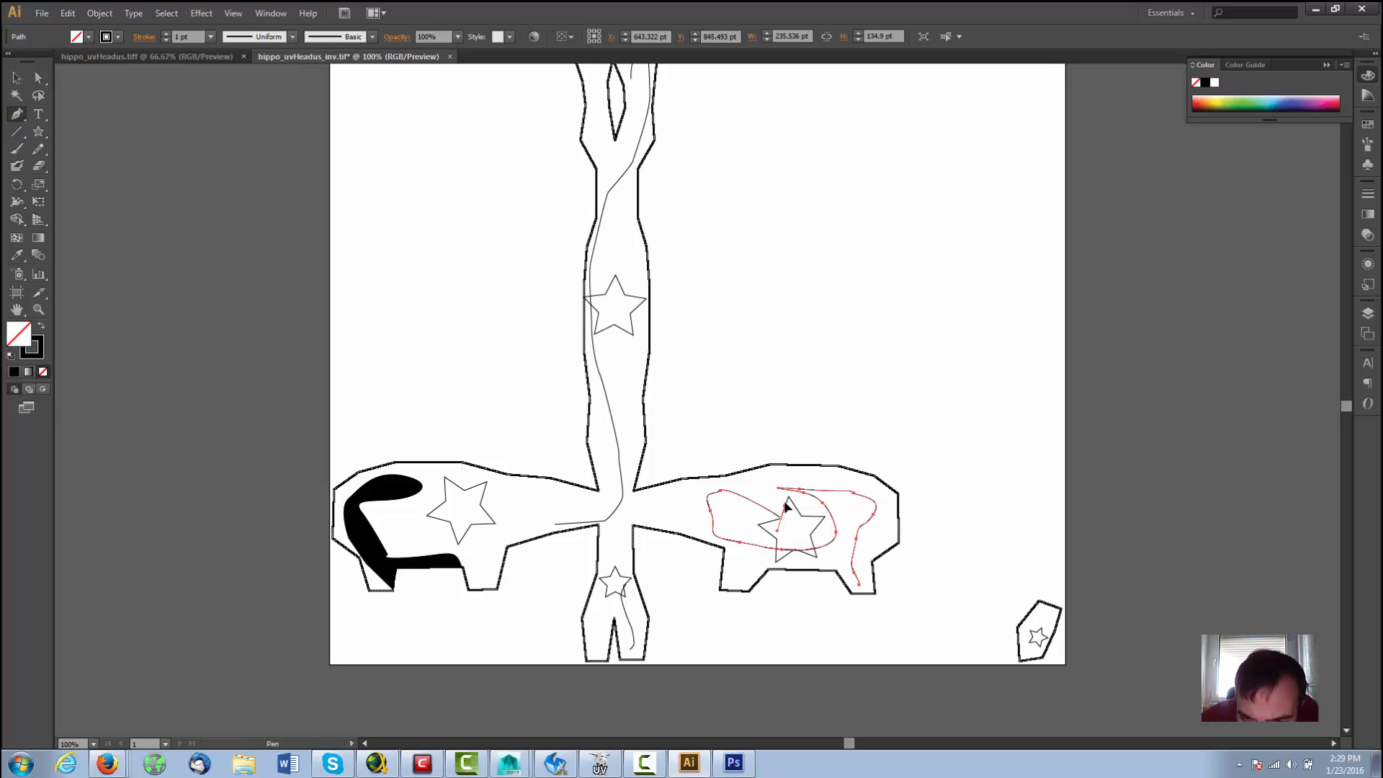
pyautogui.moveTo(794, 524); pyautogui.dragTo(793, 517)
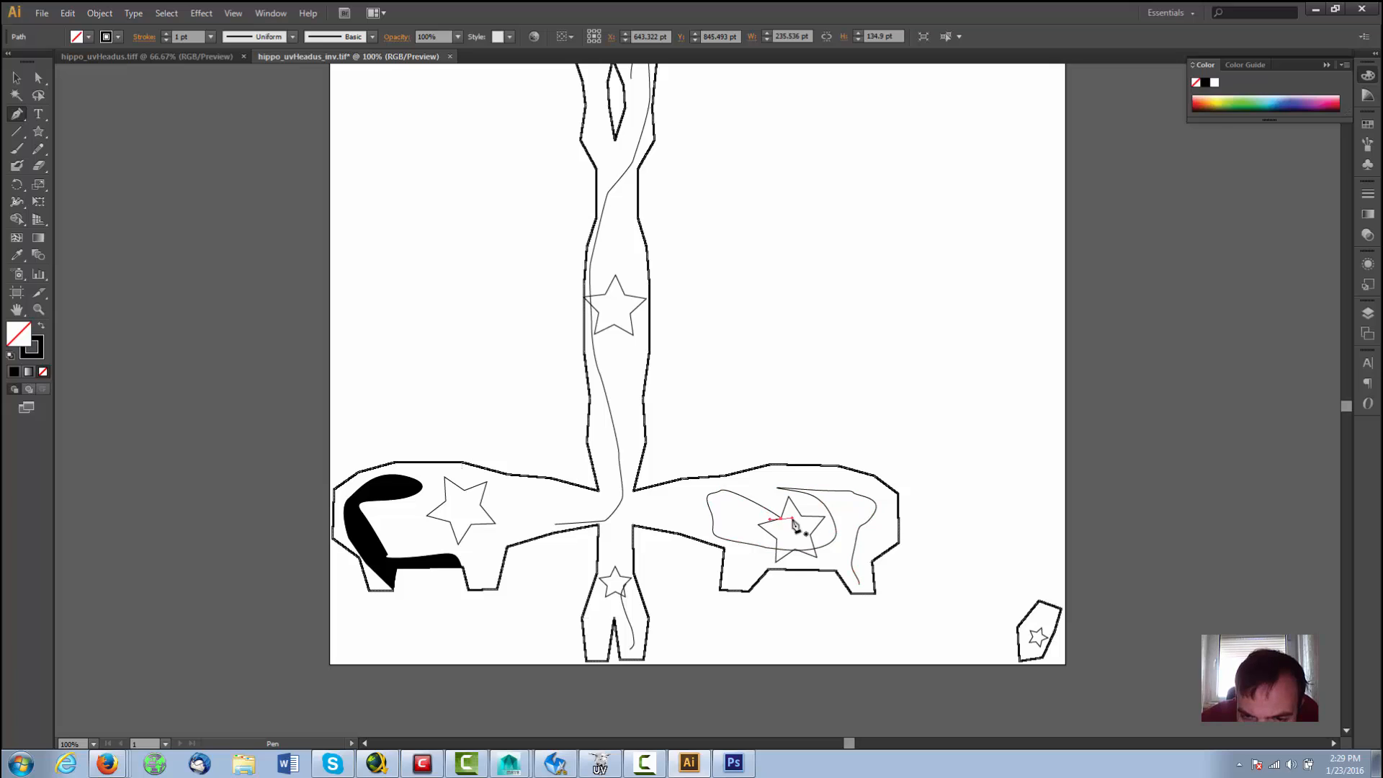
pyautogui.keyDown('ctrl'); pyautogui.click(755, 528); pyautogui.keyUp('ctrl')
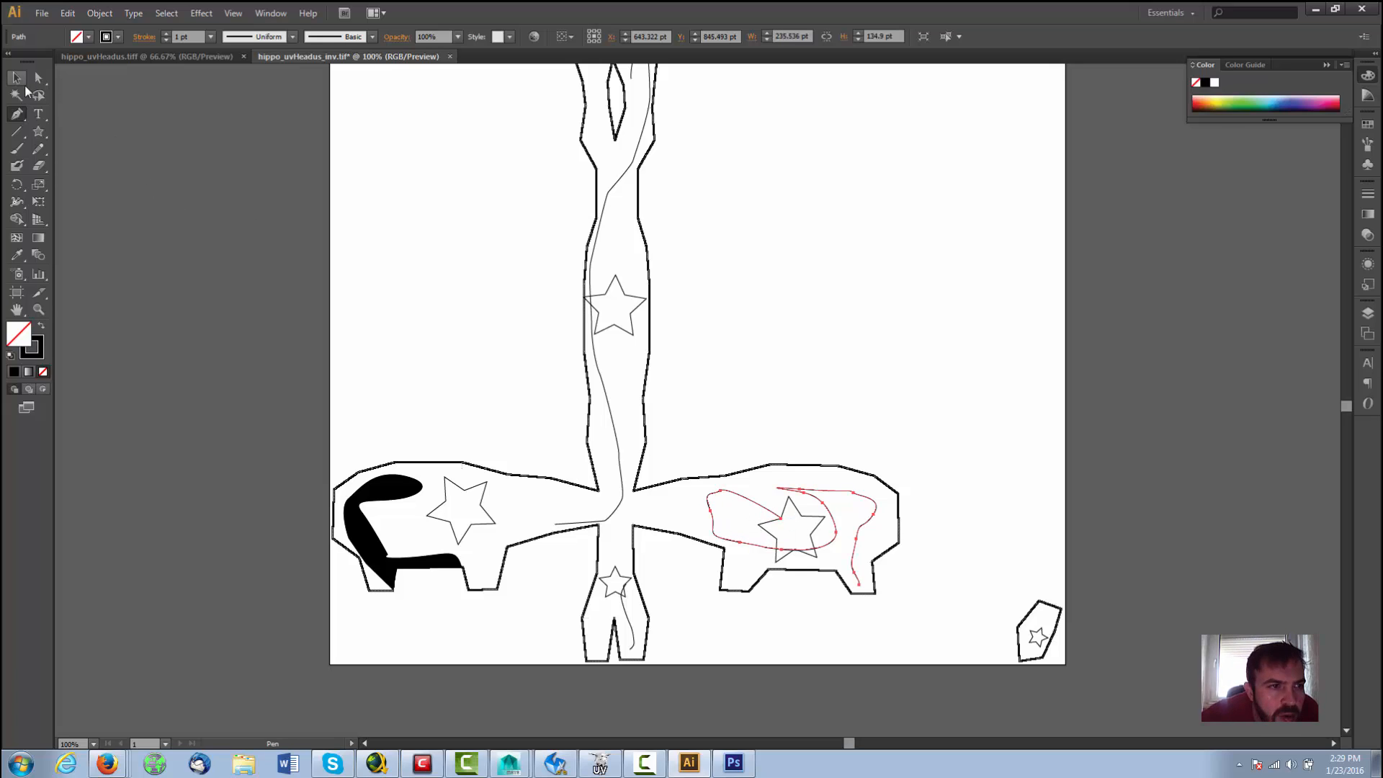
# Step: Isolate the right side's curved path and move its inner end point up to the star's top tip
pyautogui.click(40, 78)
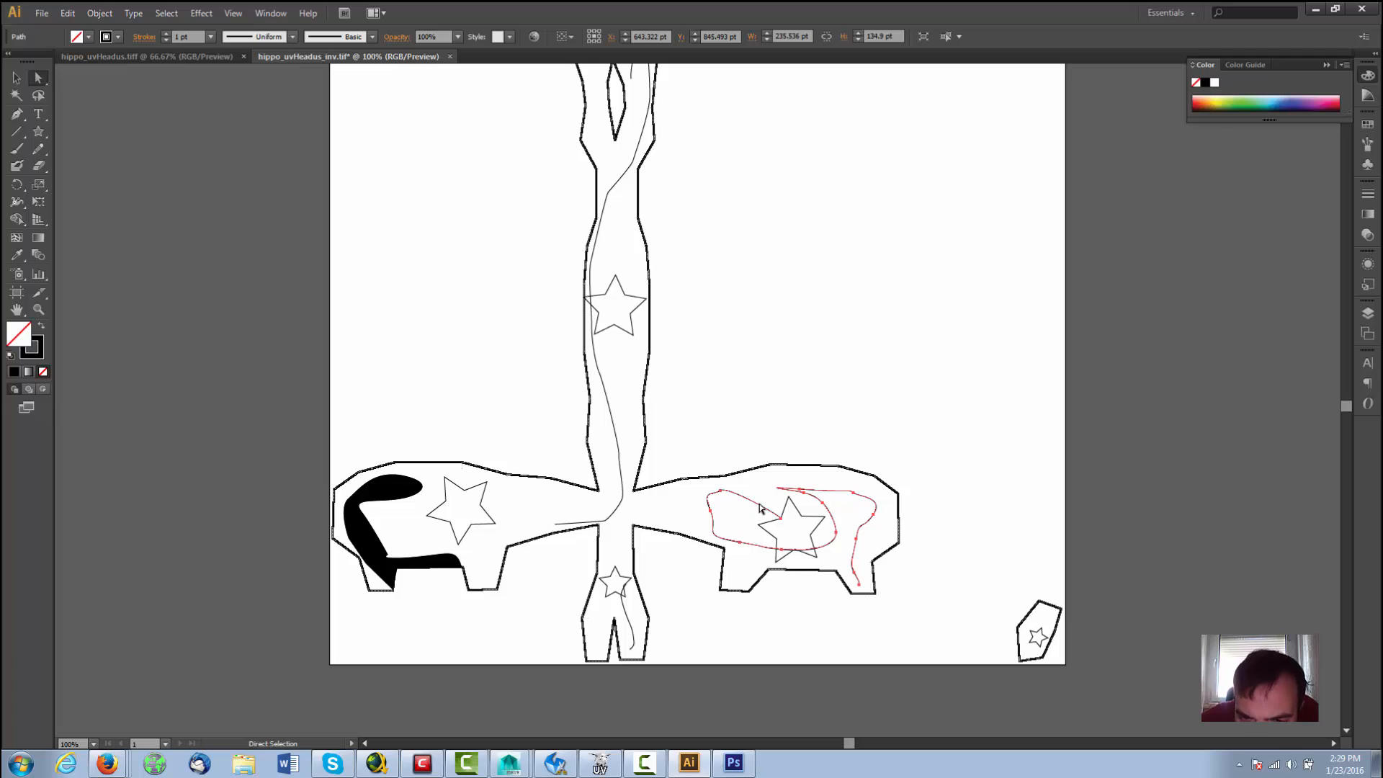
pyautogui.click(16, 77)
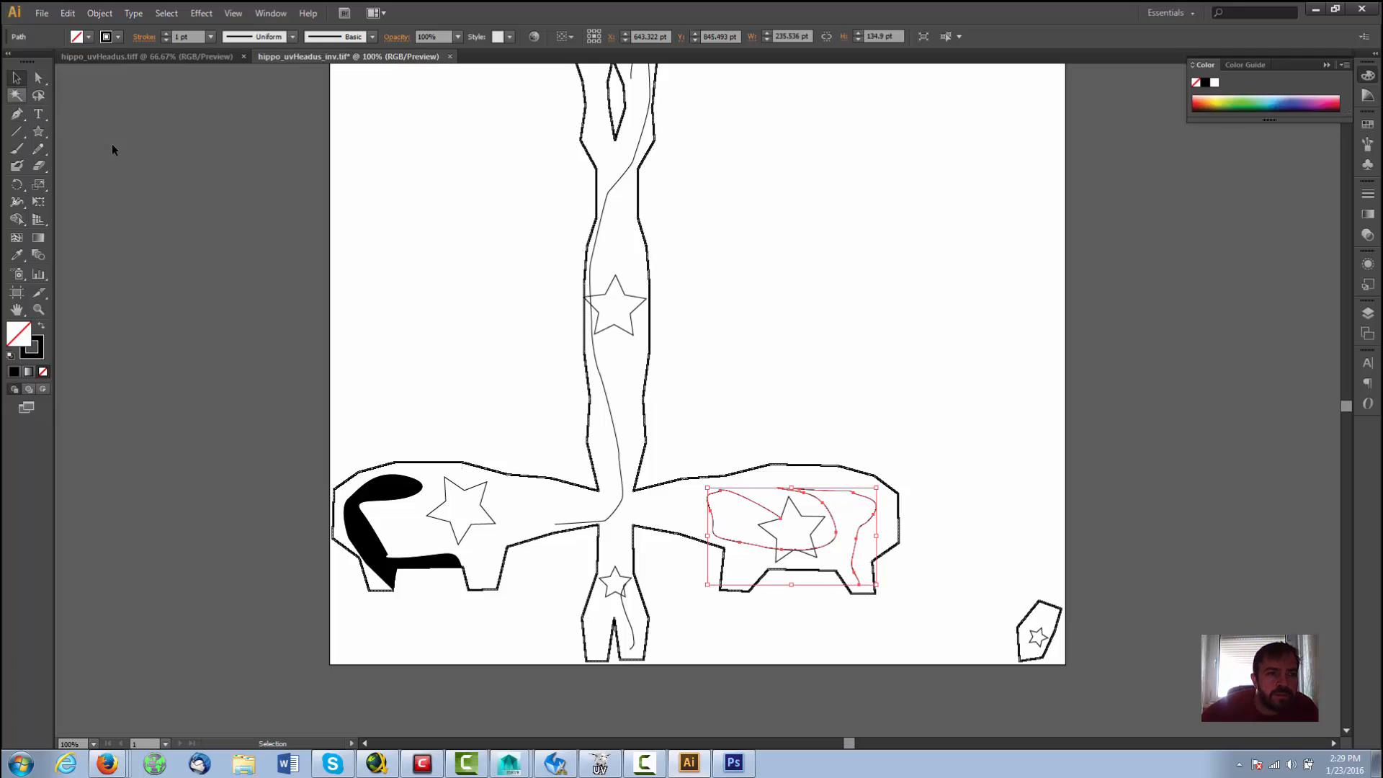
pyautogui.doubleClick(765, 511)
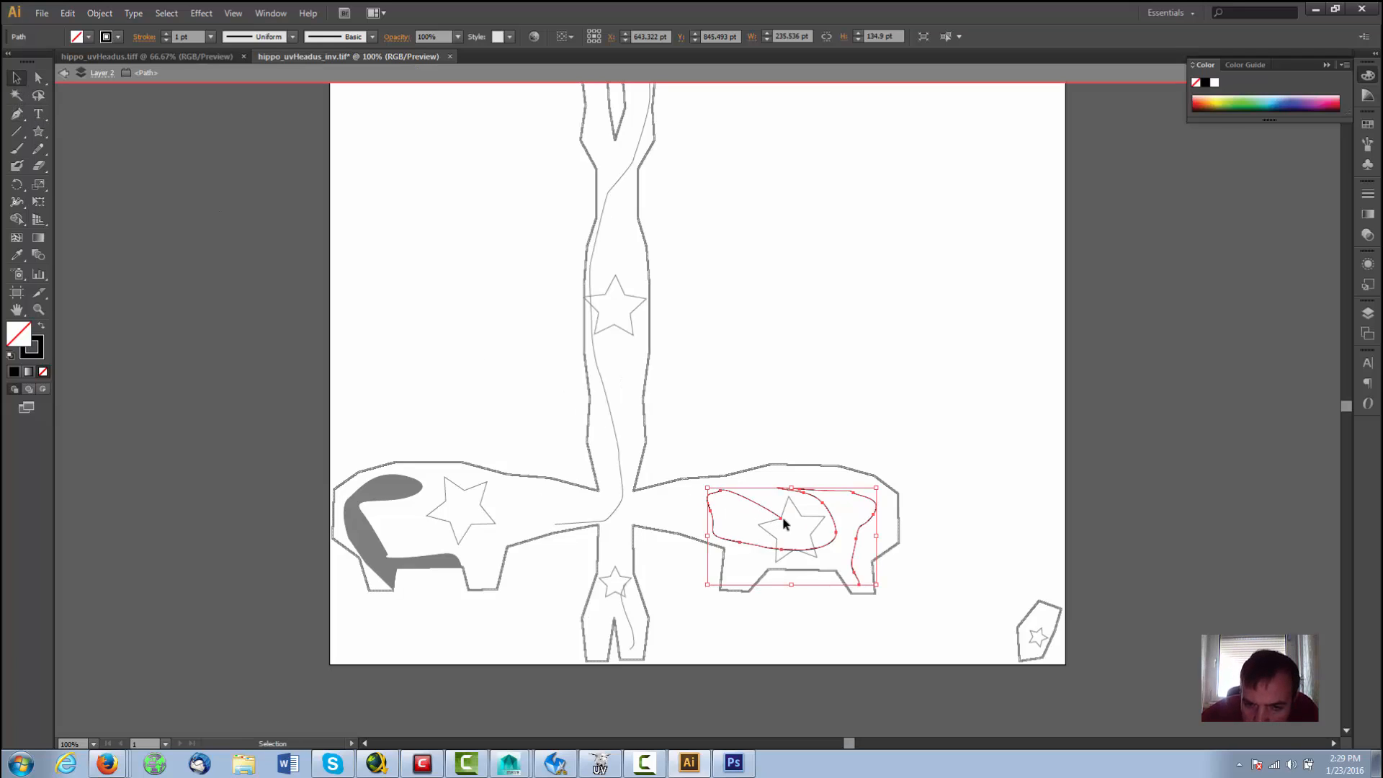
pyautogui.click(937, 571)
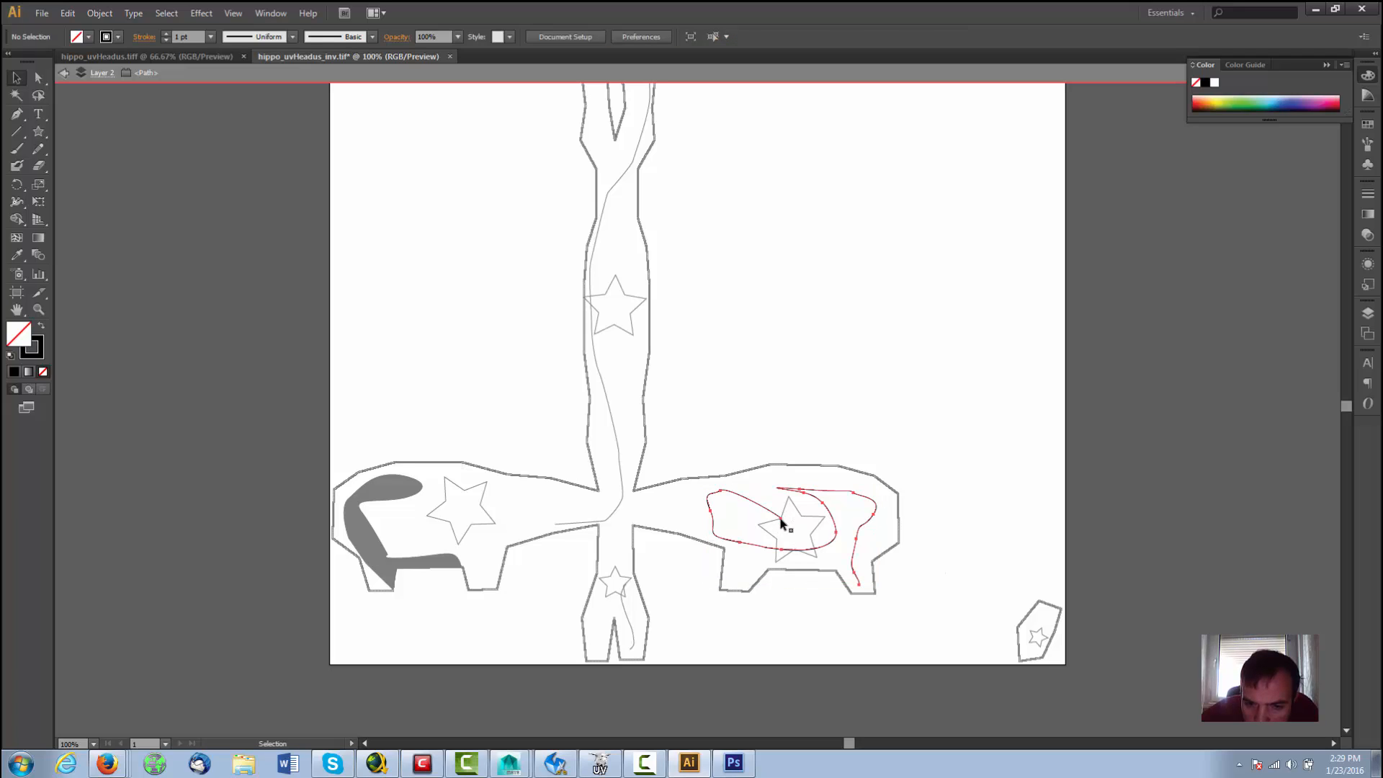
pyautogui.click(782, 523)
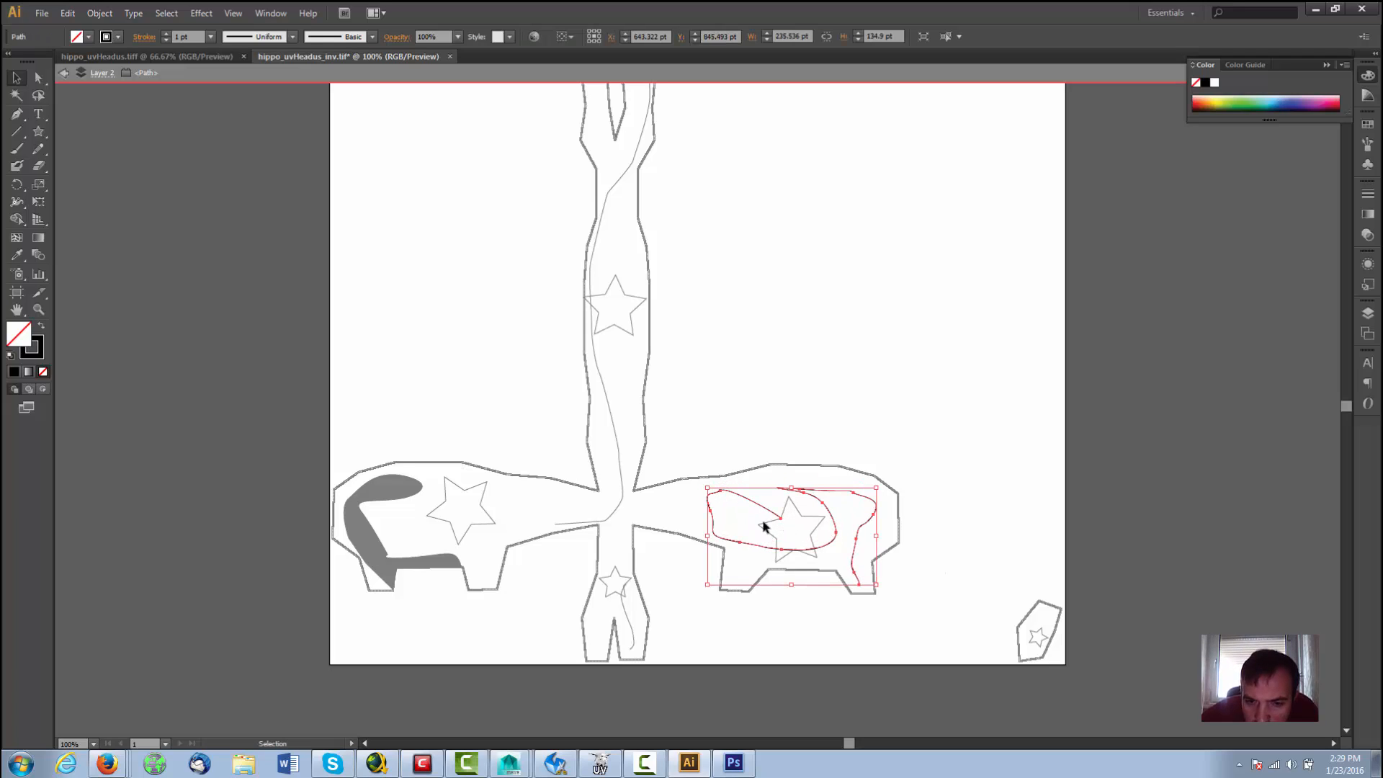
pyautogui.click(739, 551)
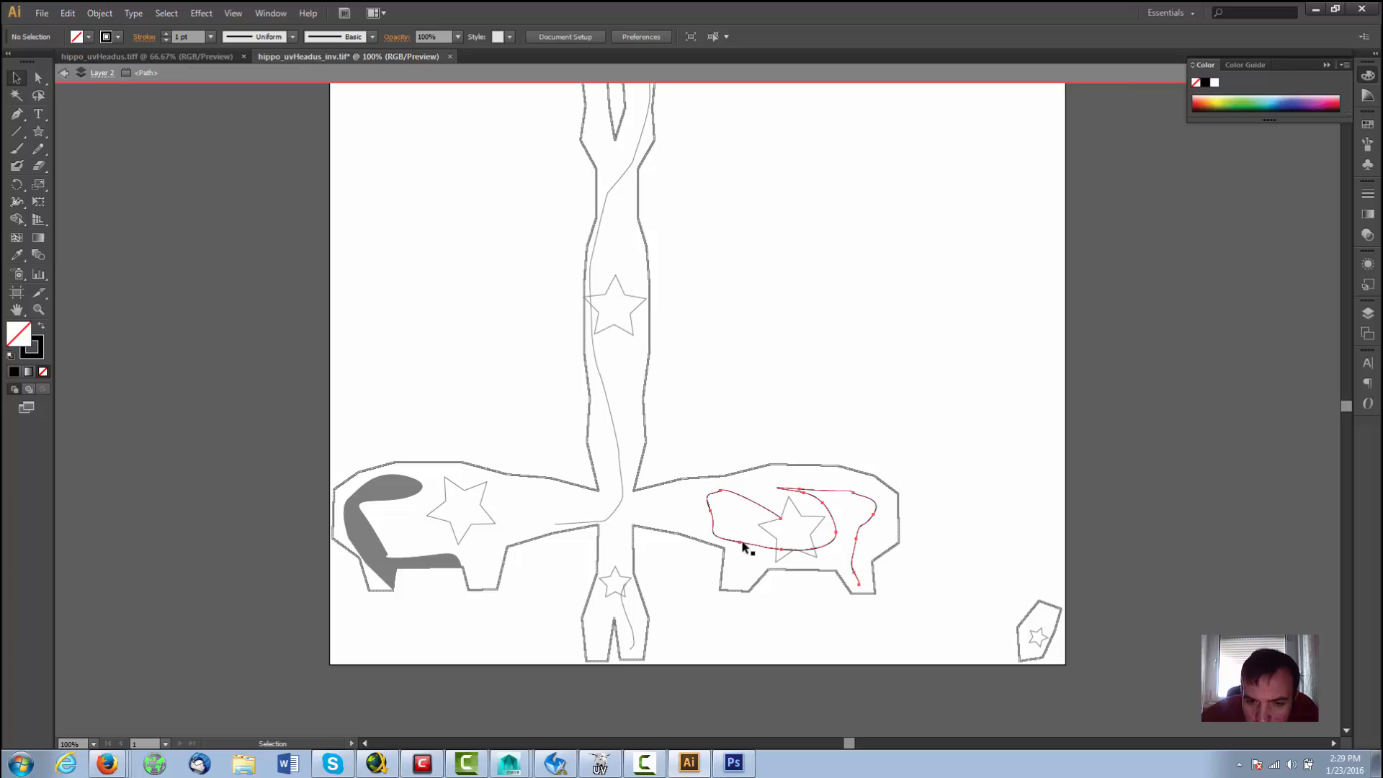
pyautogui.click(740, 543)
pyautogui.moveTo(739, 543); pyautogui.dragTo(739, 553)
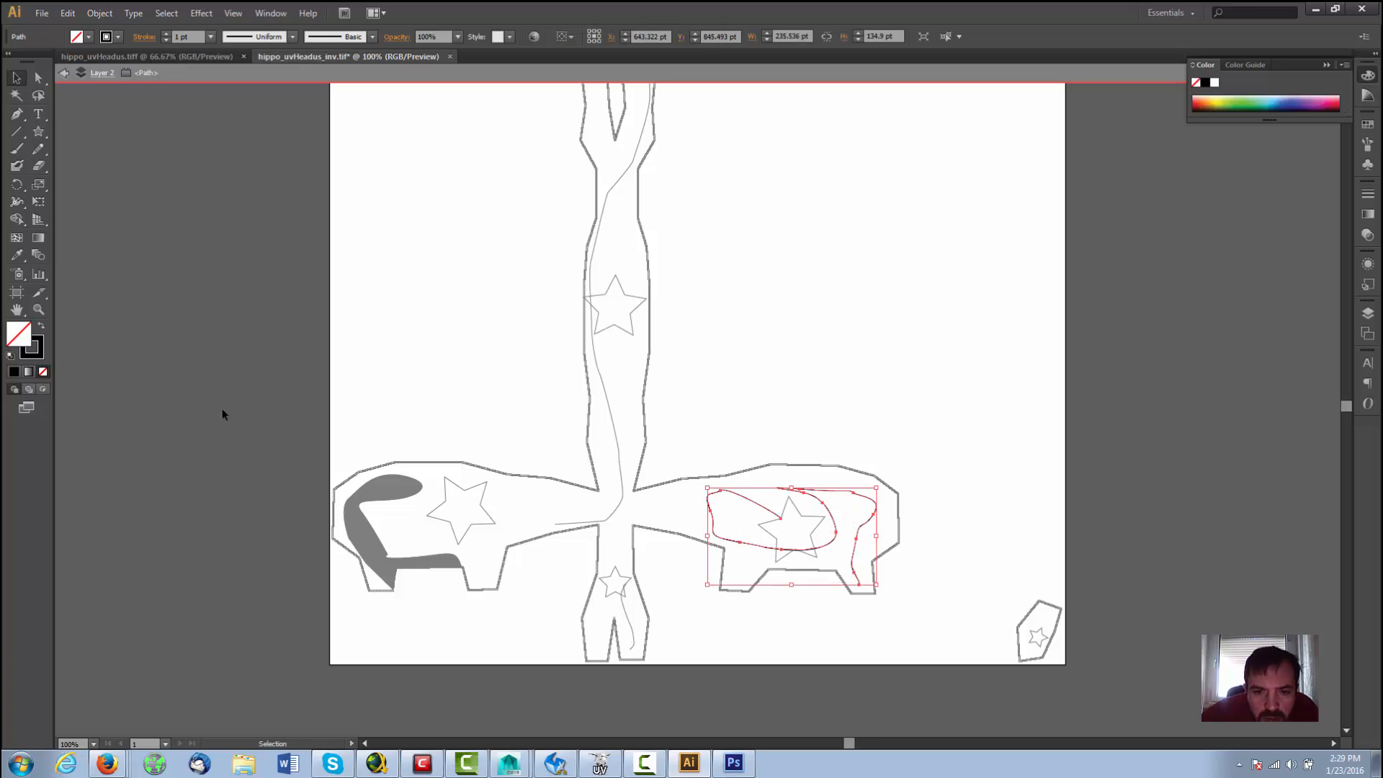
pyautogui.click(39, 79)
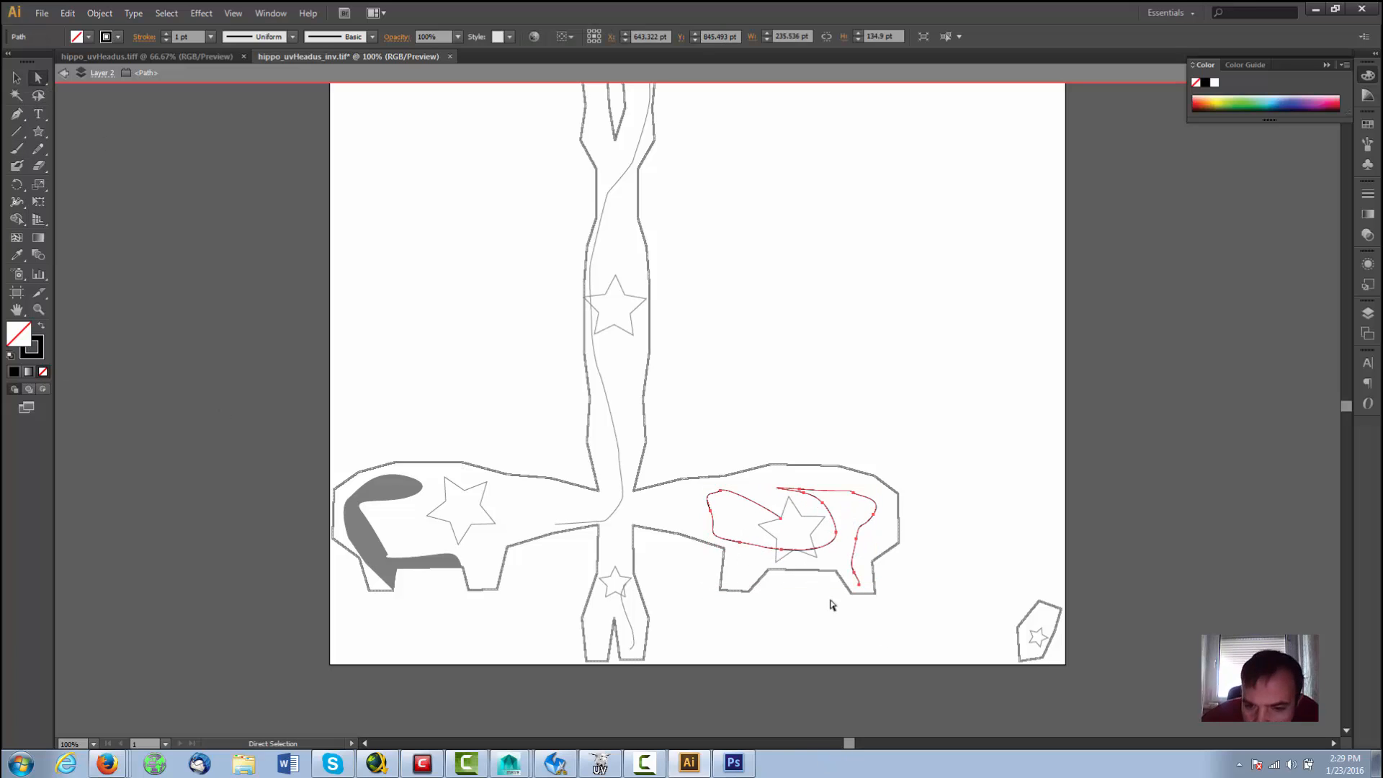
pyautogui.moveTo(780, 519)
pyautogui.mouseDown()
pyautogui.moveTo(781, 507)
pyautogui.moveTo(804, 526)
pyautogui.moveTo(788, 497)
pyautogui.mouseUp()
pyautogui.click(780, 519)
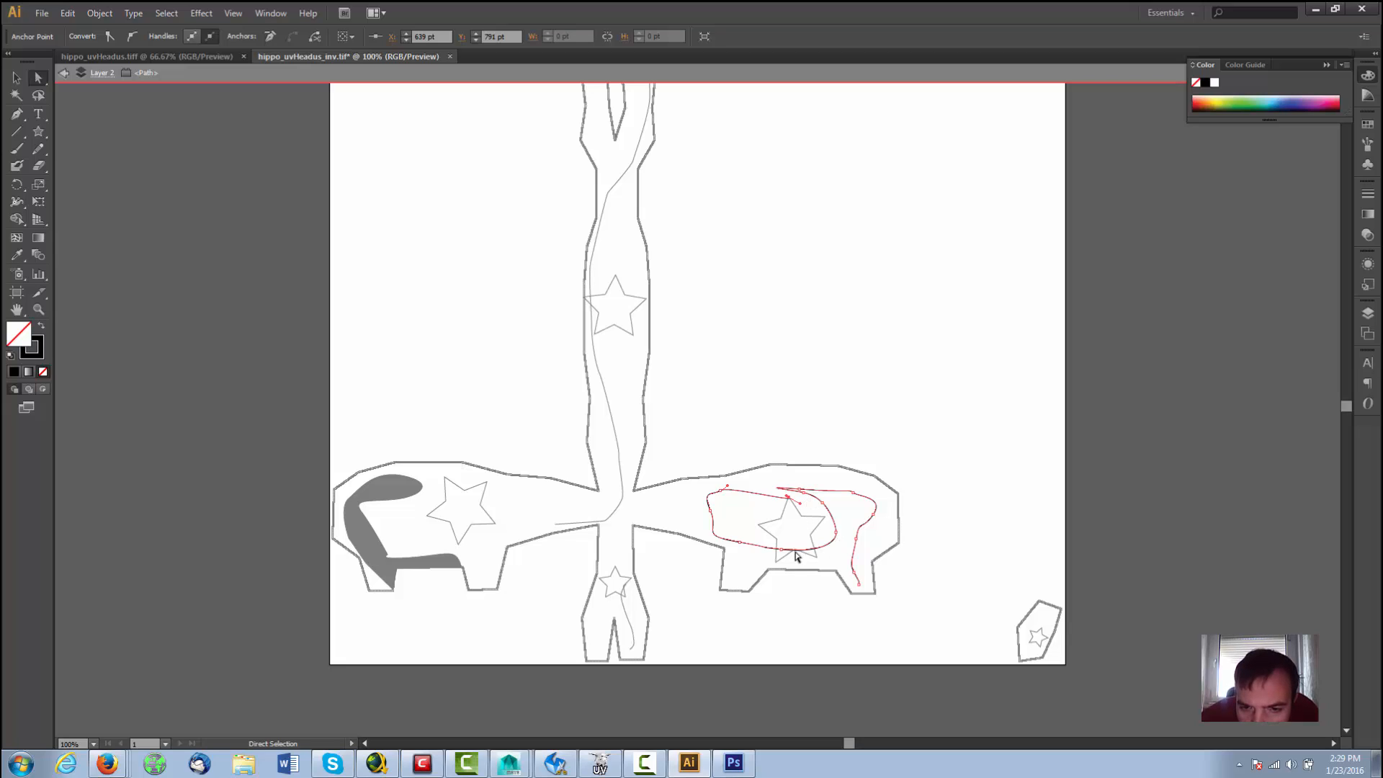
# Step: Reshape the right side's path by pulling its lower curve to the belly corner, its end into the right leg, and its upper points onto the back outline
pyautogui.moveTo(782, 553); pyautogui.dragTo(770, 570)
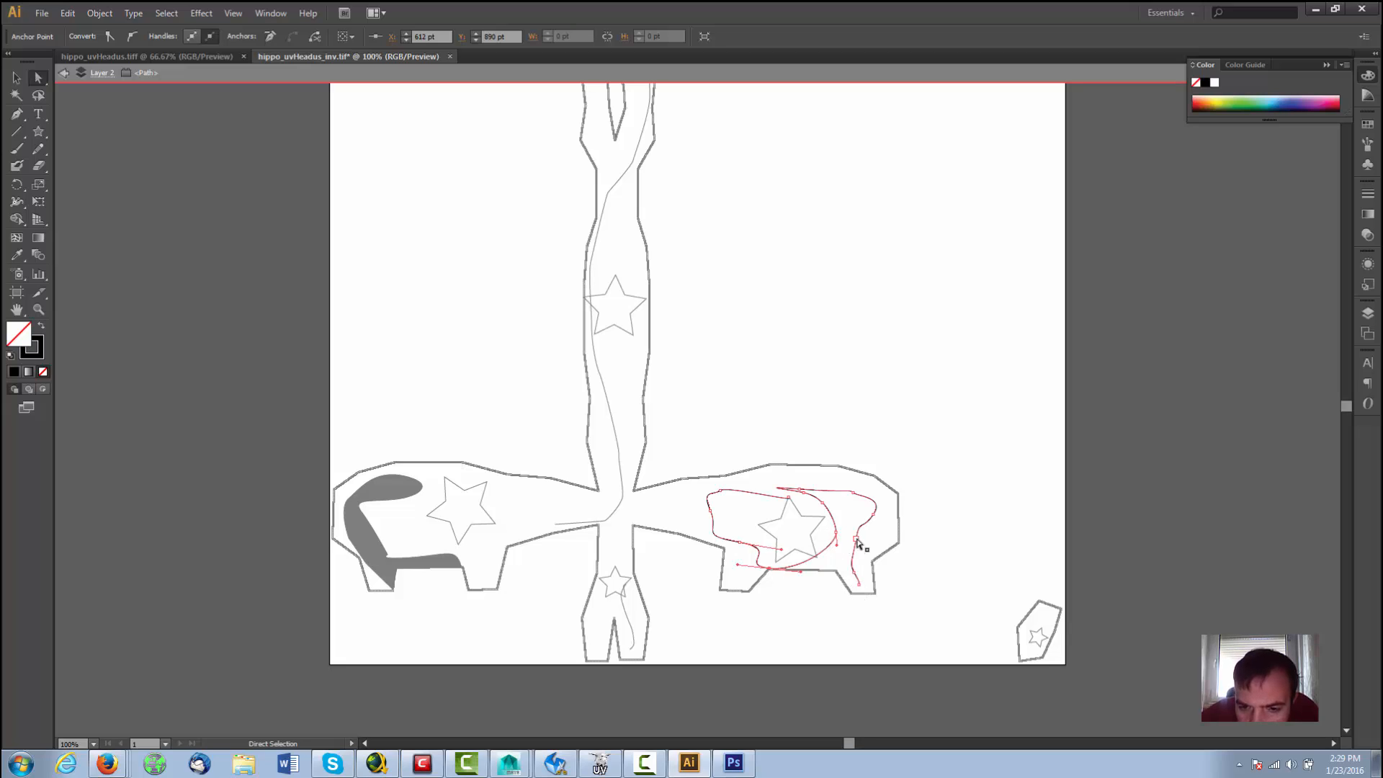
pyautogui.moveTo(858, 541); pyautogui.dragTo(861, 588)
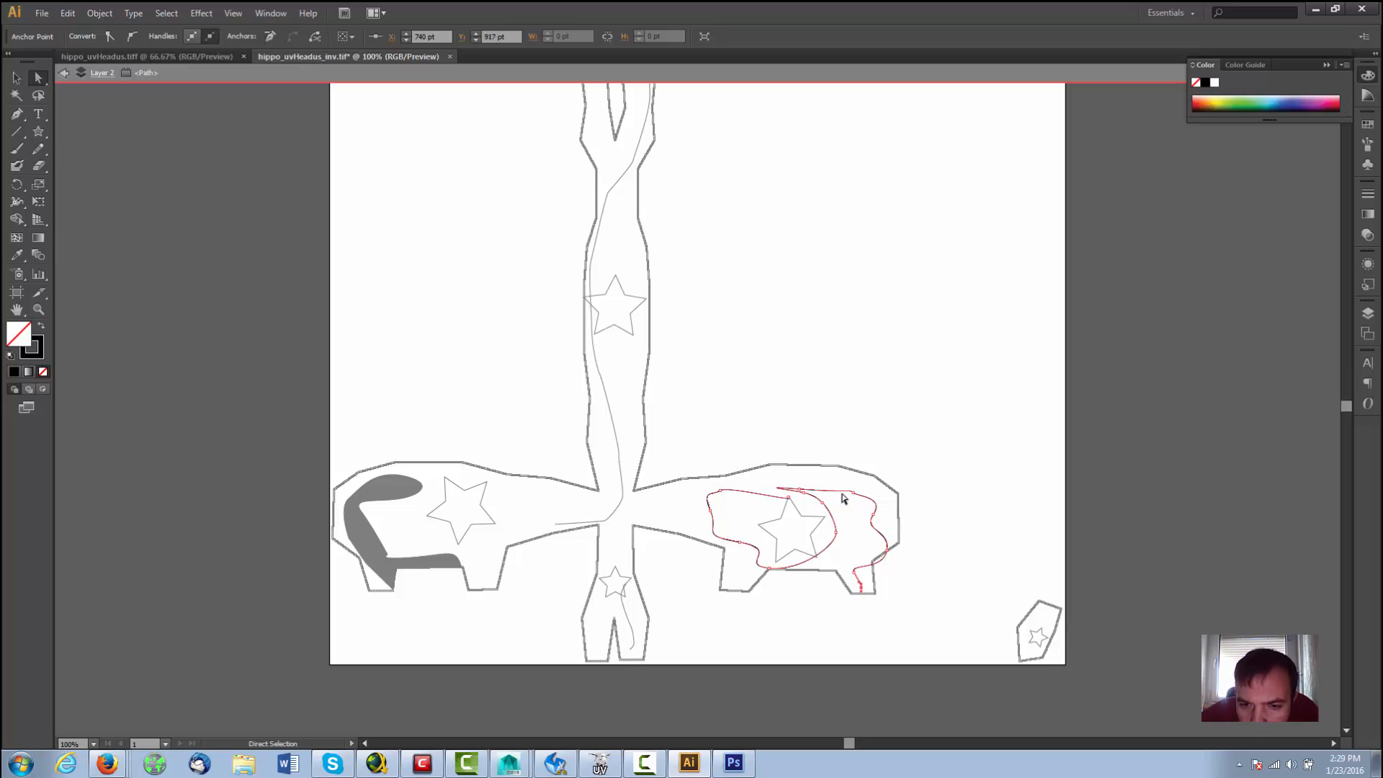
pyautogui.moveTo(853, 493); pyautogui.dragTo(762, 481)
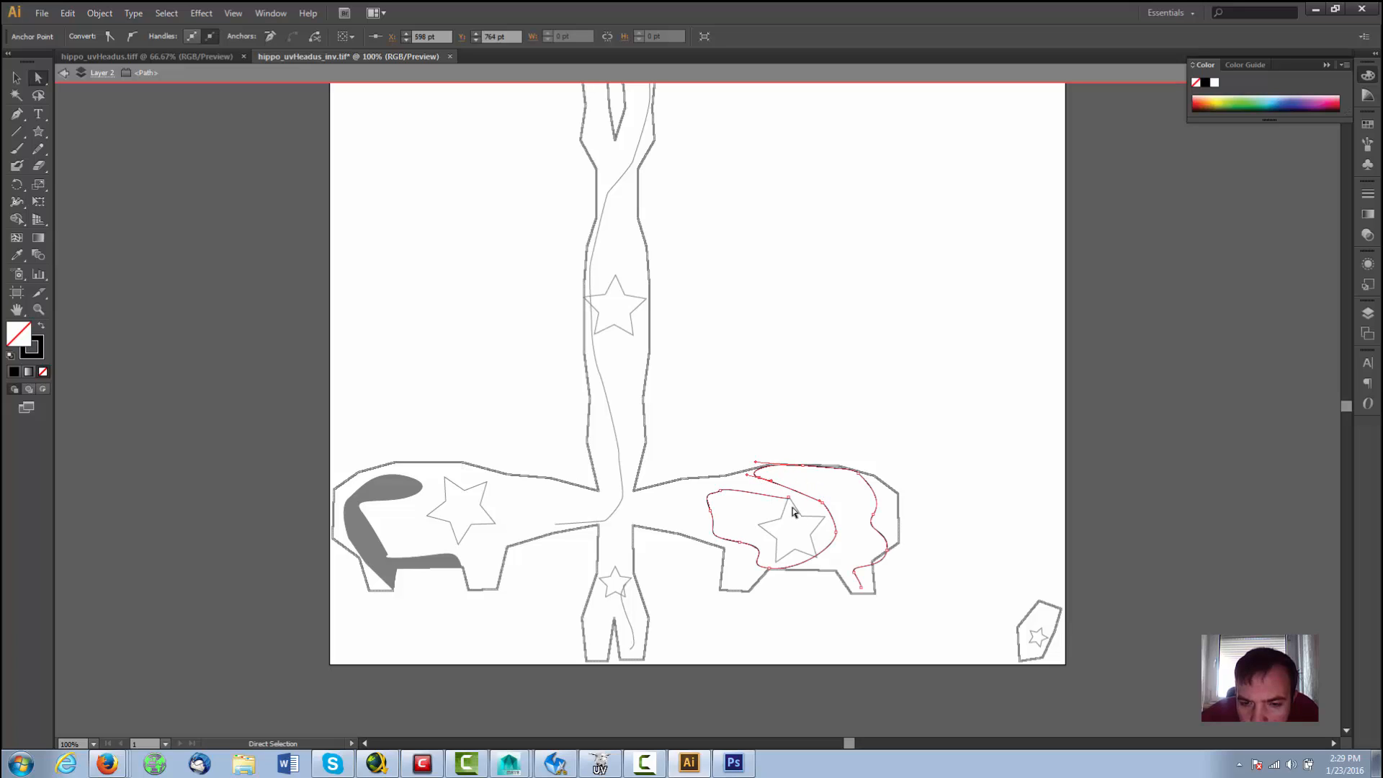
# Step: Remove the right side path's inner anchor points one by one, including those around the front leg and at the belly corner
pyautogui.press('Delete')
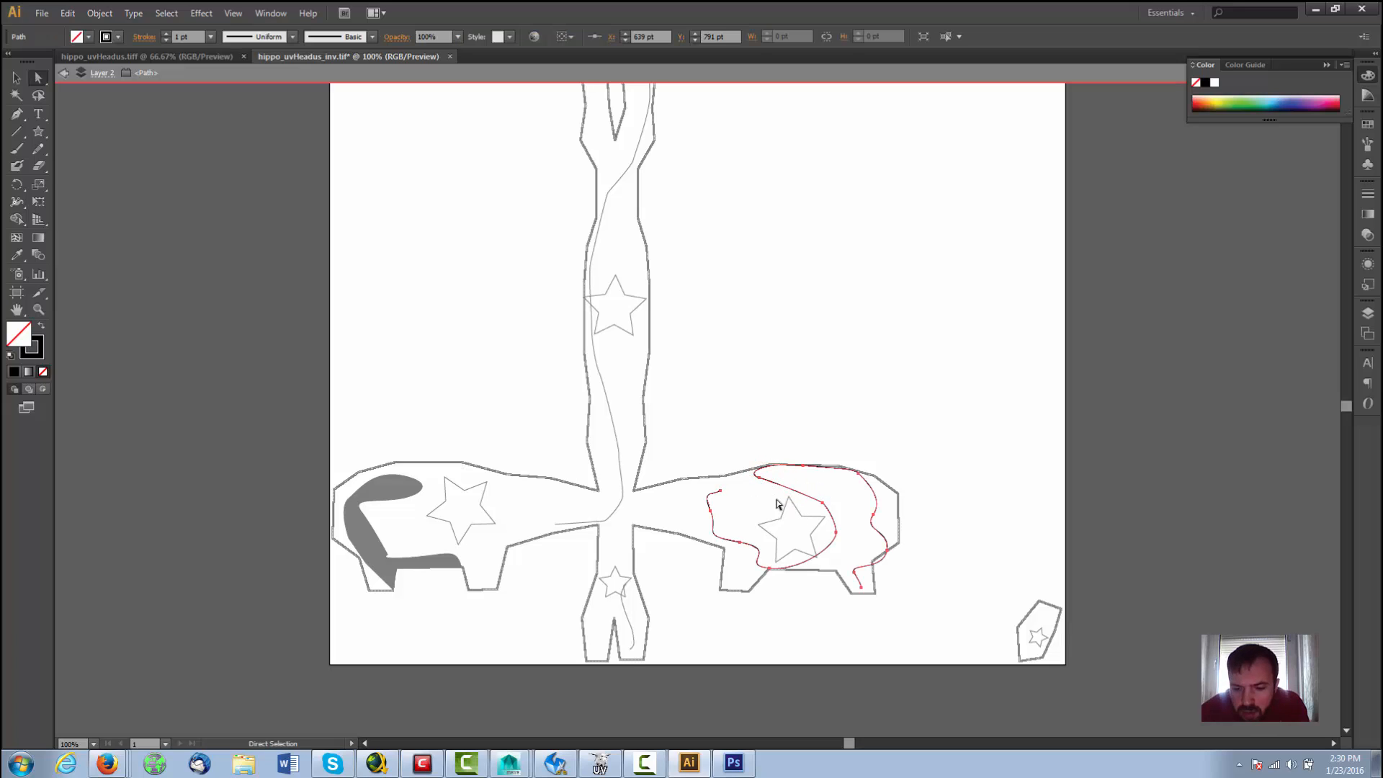
pyautogui.click(720, 493)
pyautogui.press('Delete')
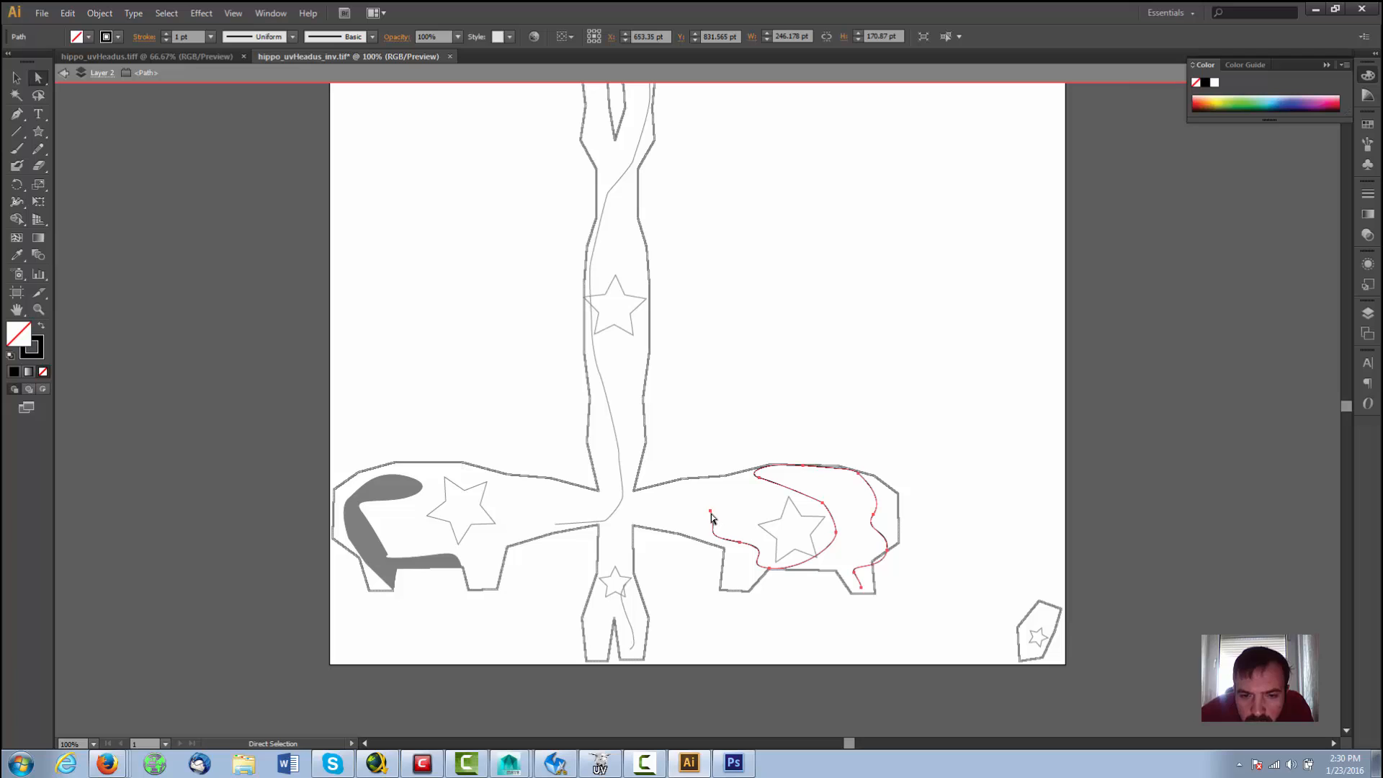
pyautogui.click(711, 512)
pyautogui.press('Delete')
pyautogui.click(740, 544)
pyautogui.press('Delete')
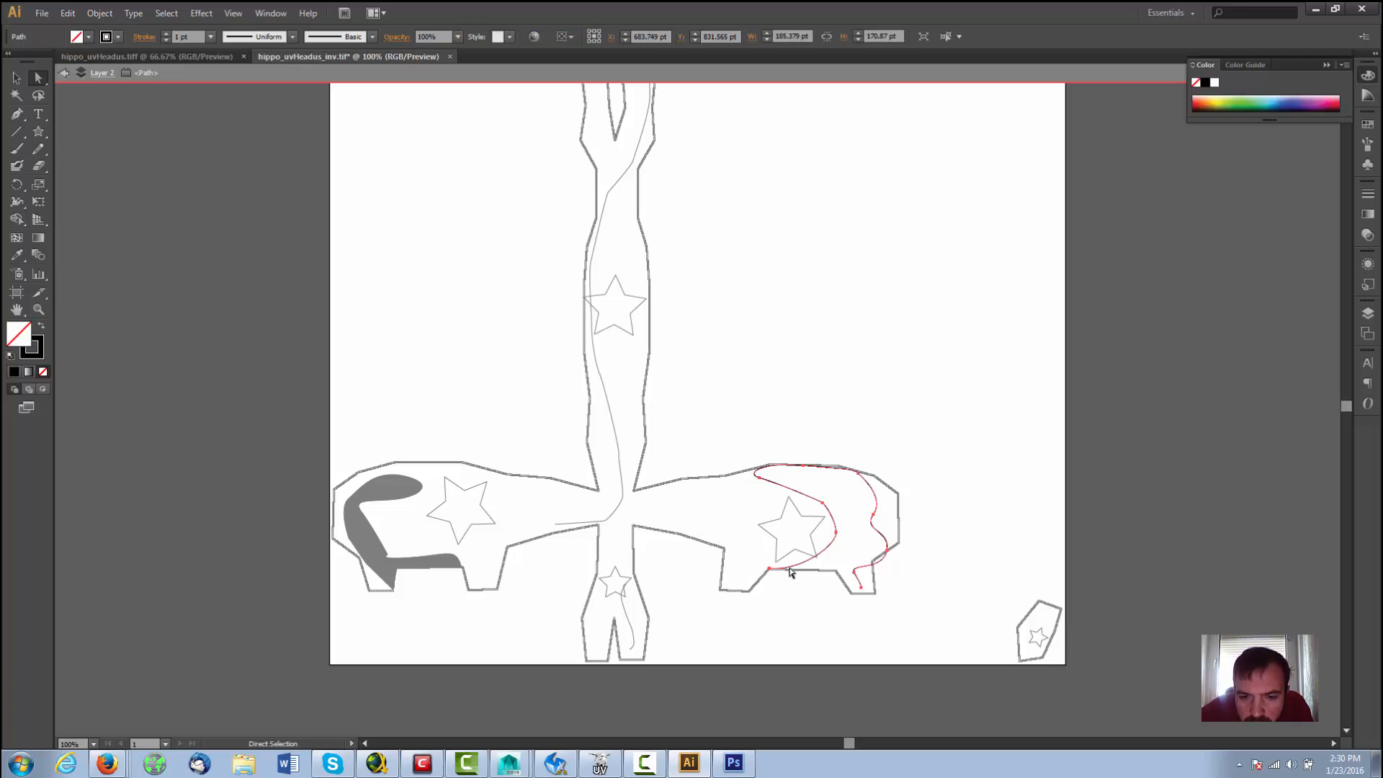
pyautogui.click(769, 568)
pyautogui.press('Delete')
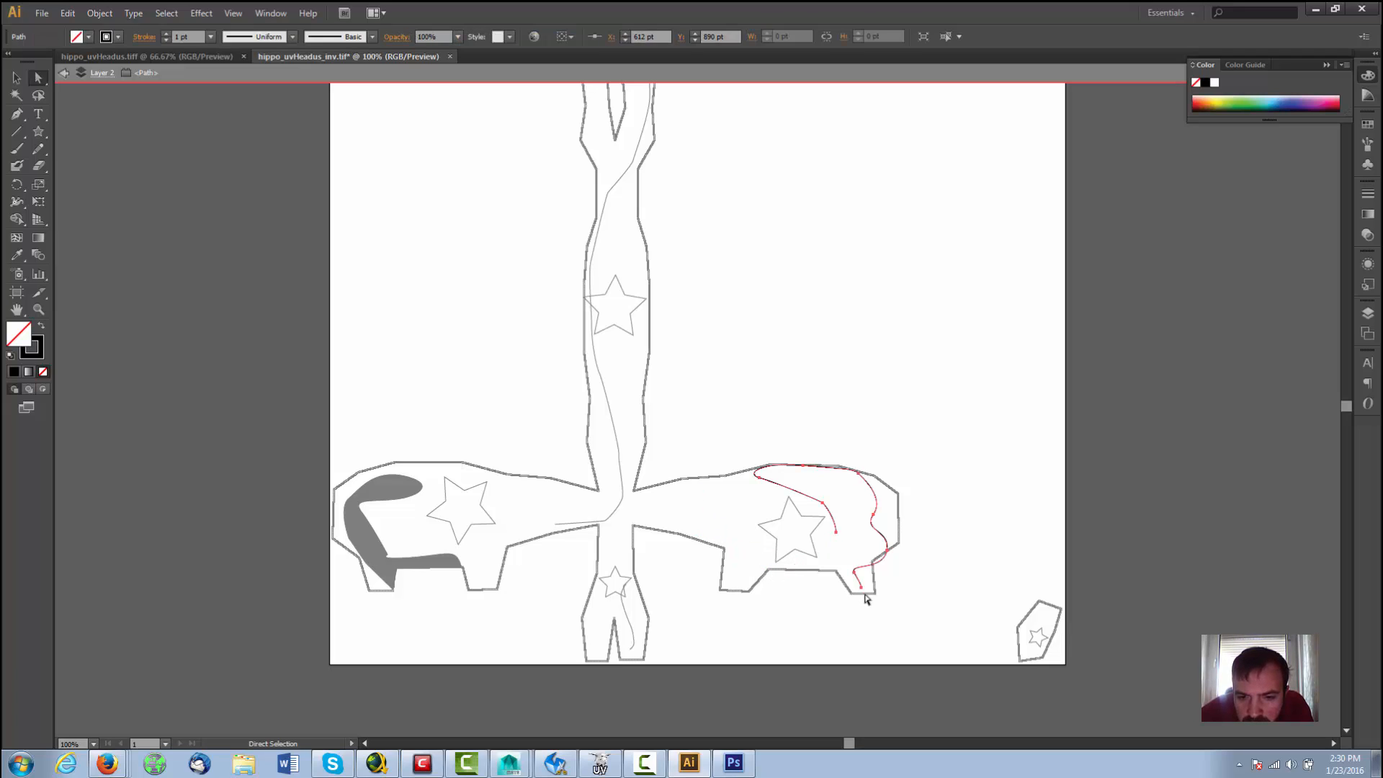
# Step: Move the right path's leg end to the belly corner and pull its remaining curve points outward toward the body outline
pyautogui.moveTo(859, 588); pyautogui.dragTo(769, 570)
pyautogui.click(857, 616)
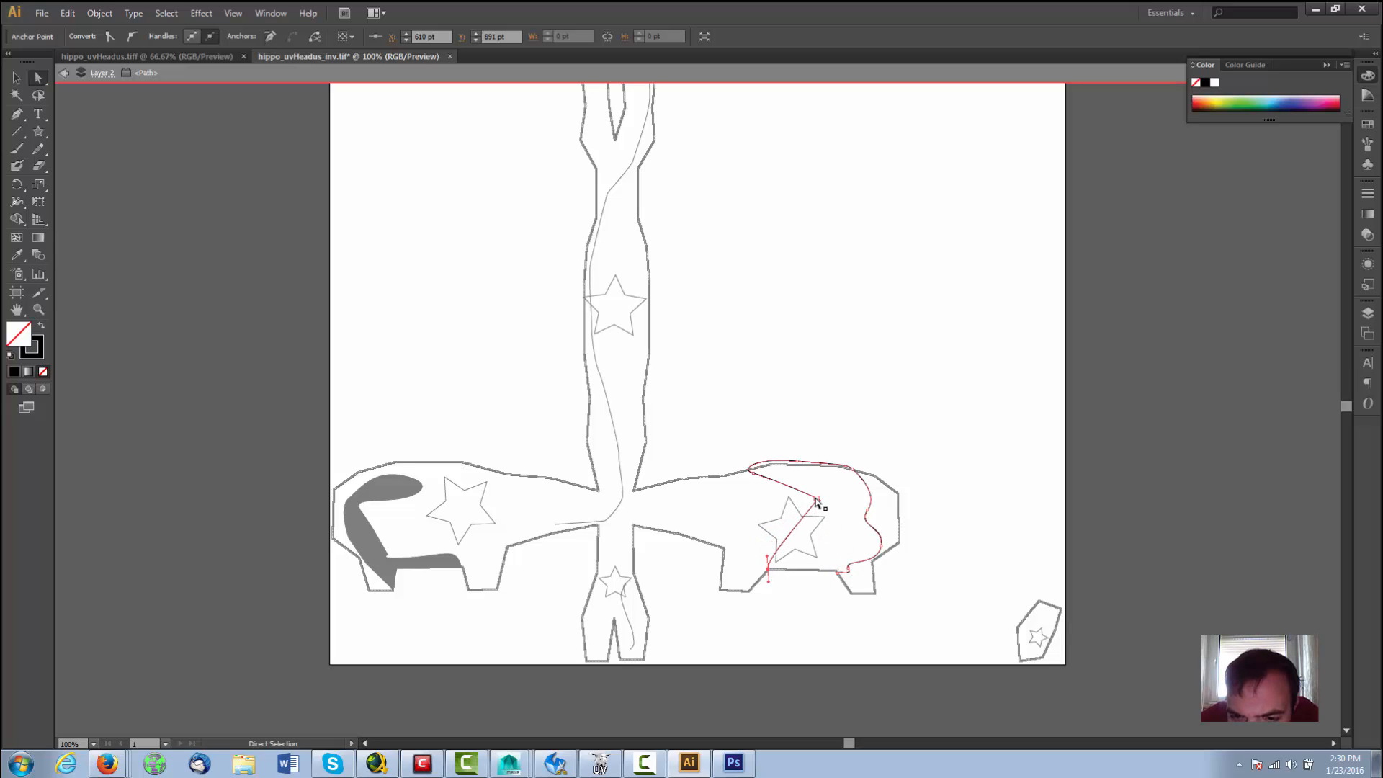
pyautogui.moveTo(817, 500); pyautogui.dragTo(885, 533)
pyautogui.click(831, 521)
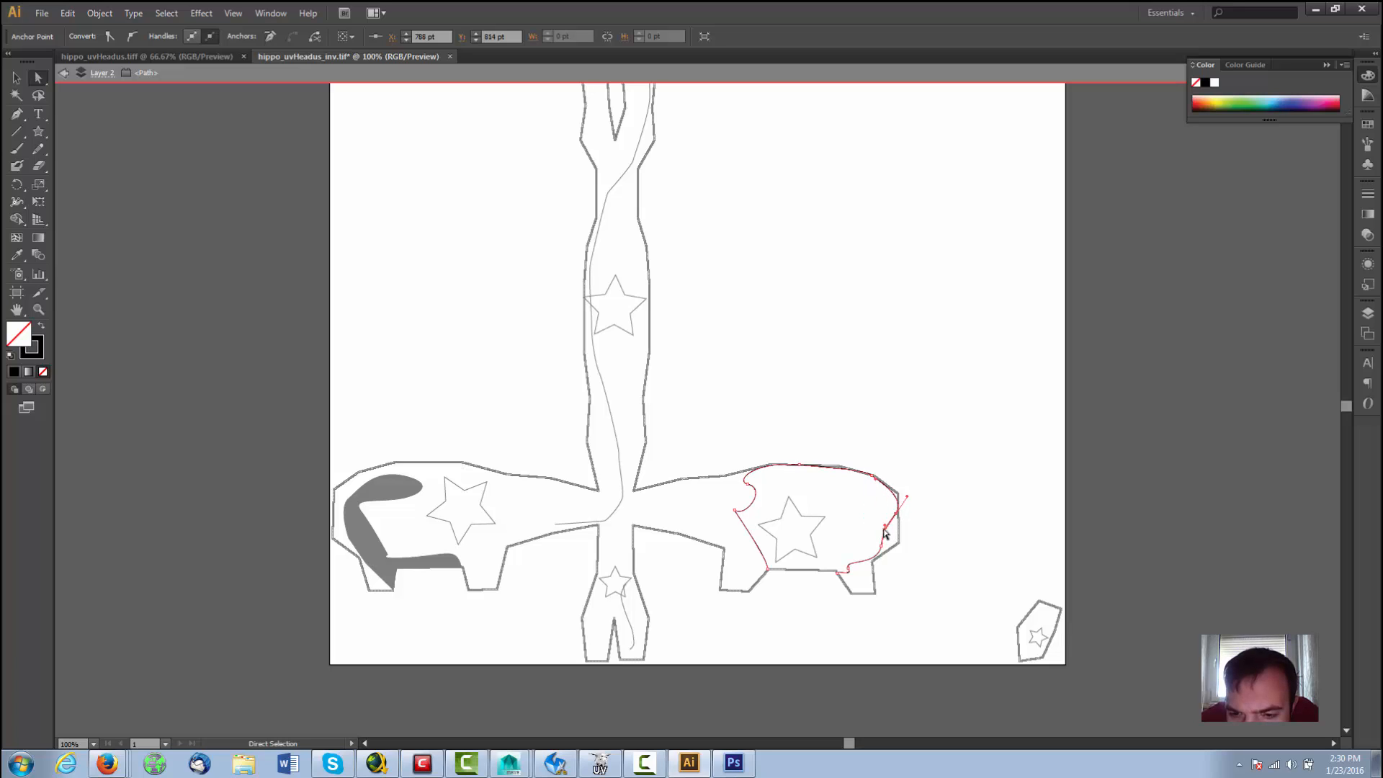
pyautogui.click(814, 524)
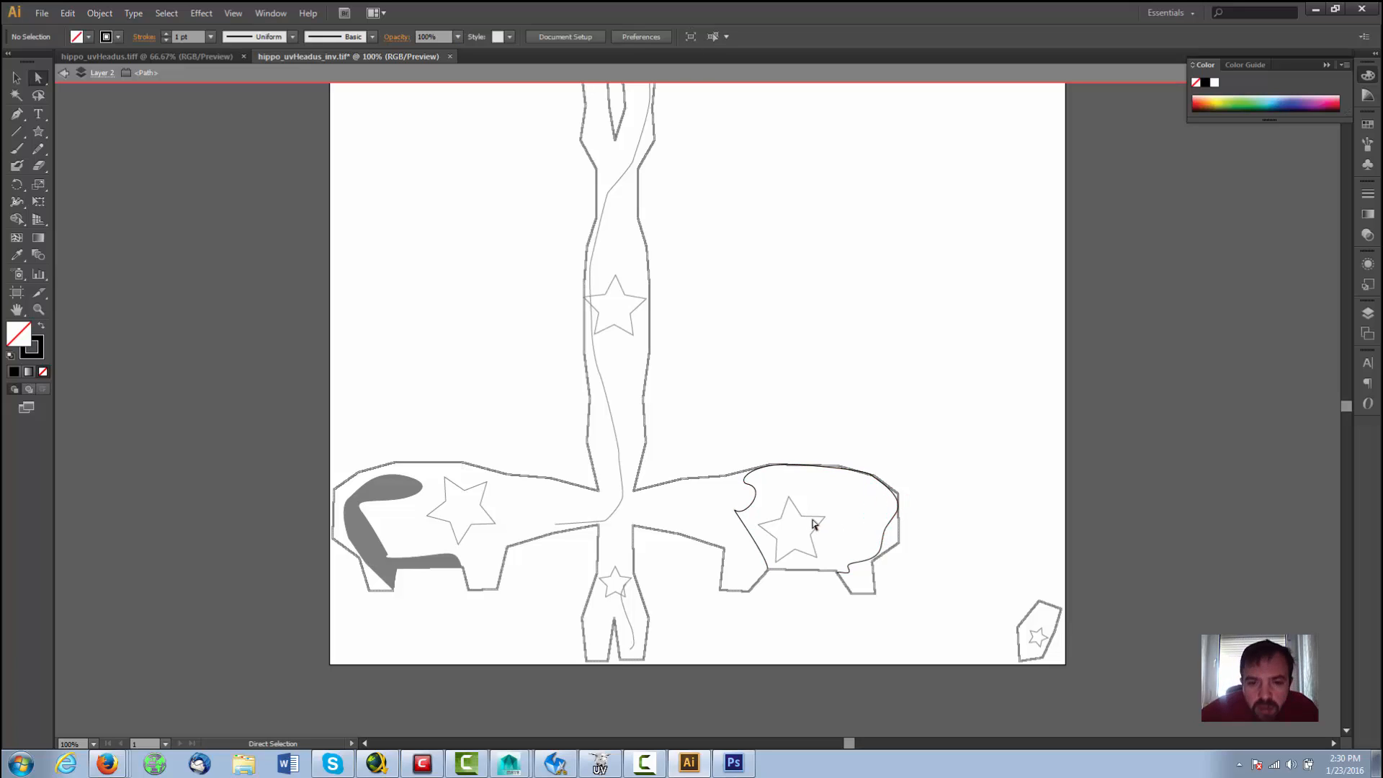
# Step: Raise the right shape's lower point into a peak inside the body and fit its rear points to the rump and back-leg outline
pyautogui.click(748, 529)
pyautogui.moveTo(838, 572); pyautogui.dragTo(810, 502)
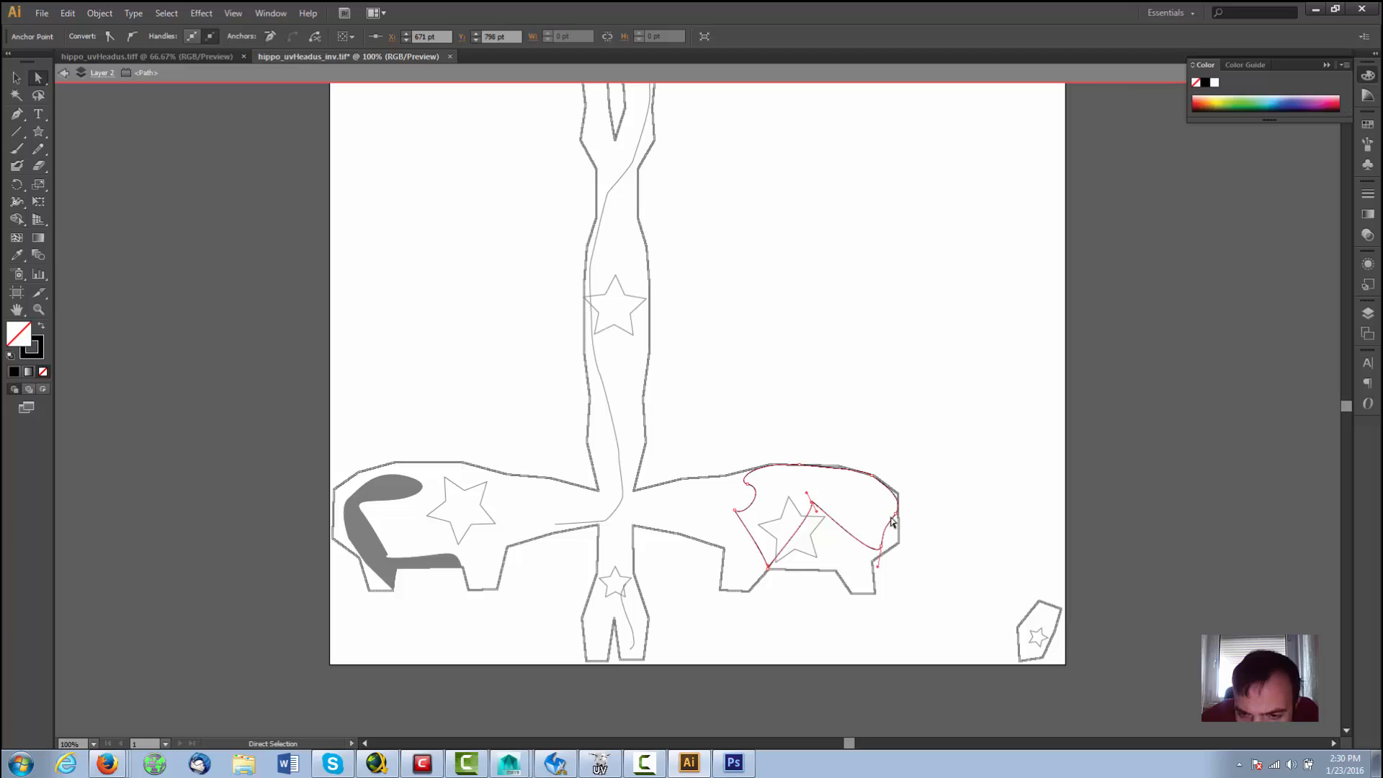
pyautogui.moveTo(898, 516); pyautogui.dragTo(890, 481)
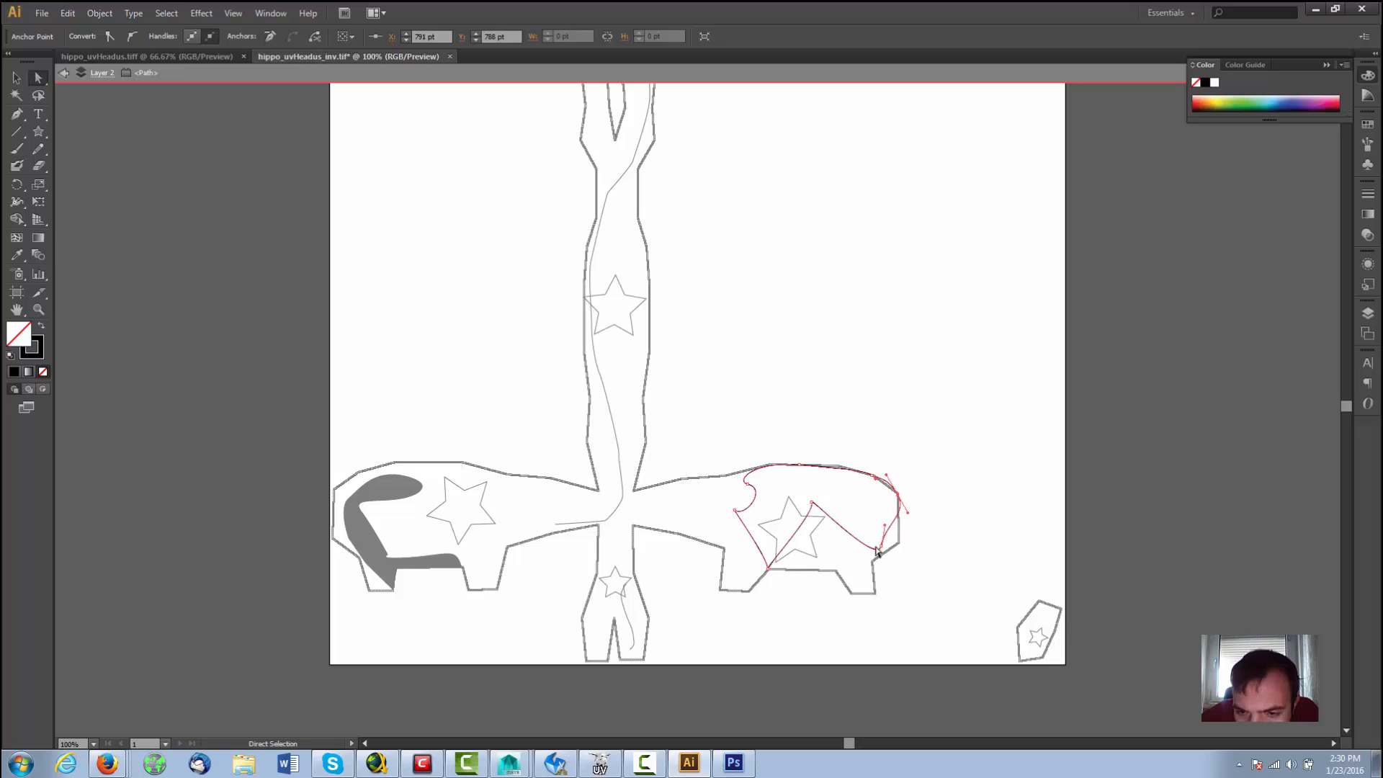
pyautogui.moveTo(880, 550); pyautogui.dragTo(871, 565)
pyautogui.moveTo(897, 495); pyautogui.dragTo(899, 497)
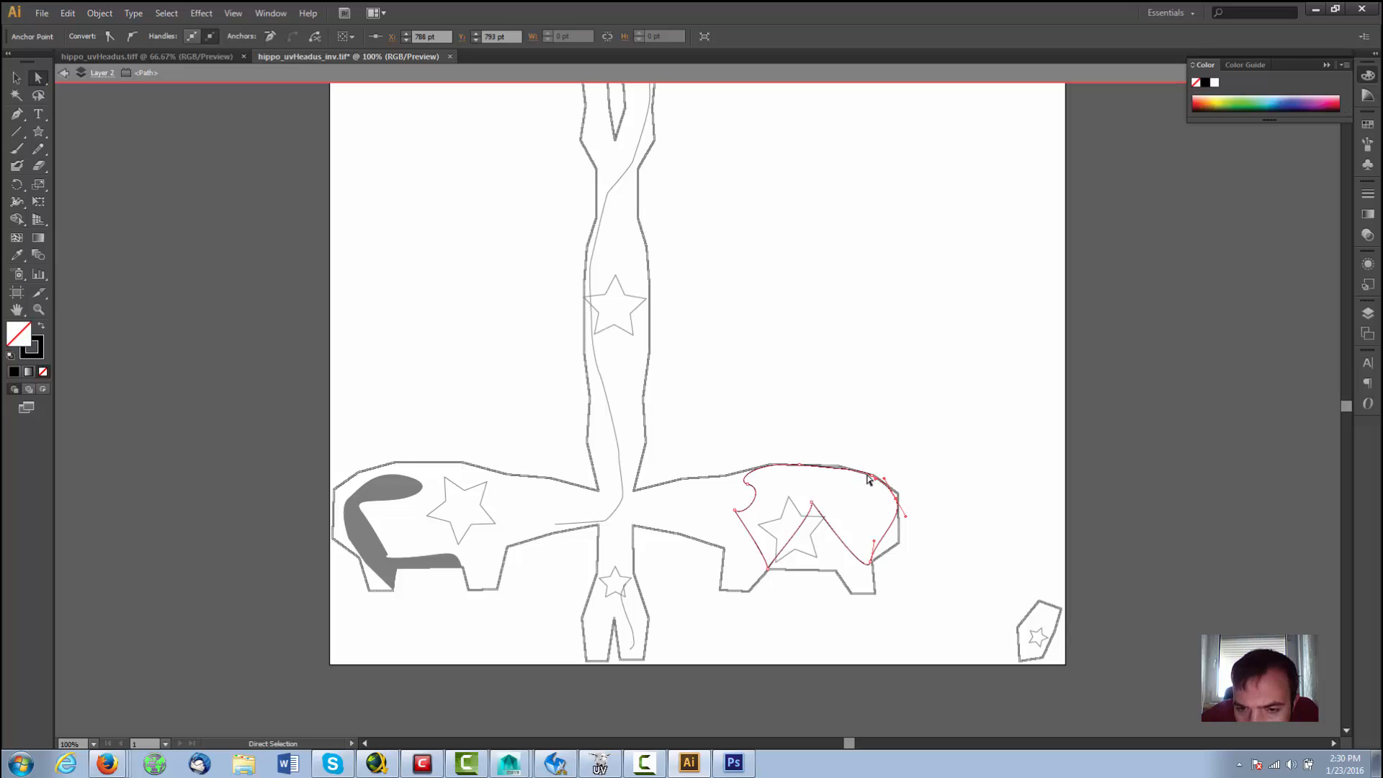
pyautogui.click(802, 464)
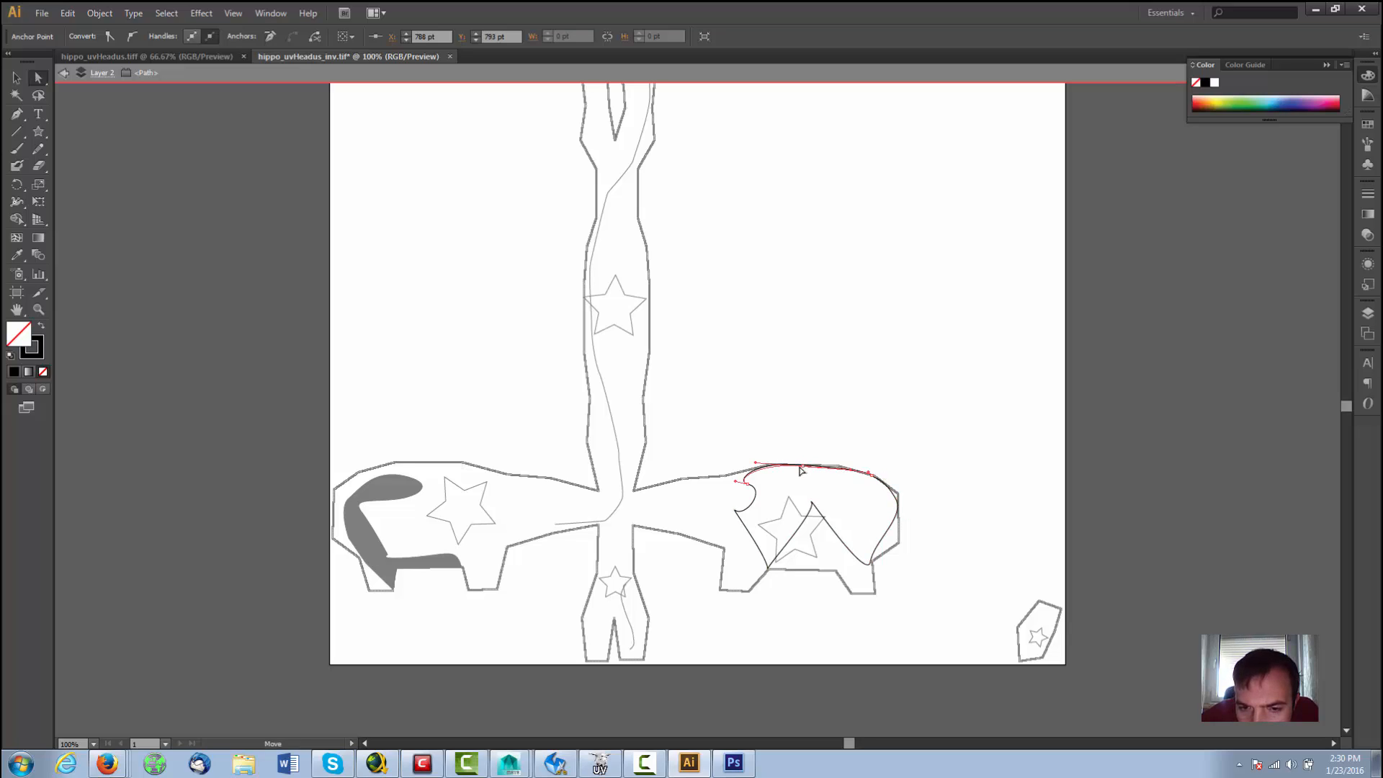
pyautogui.click(961, 497)
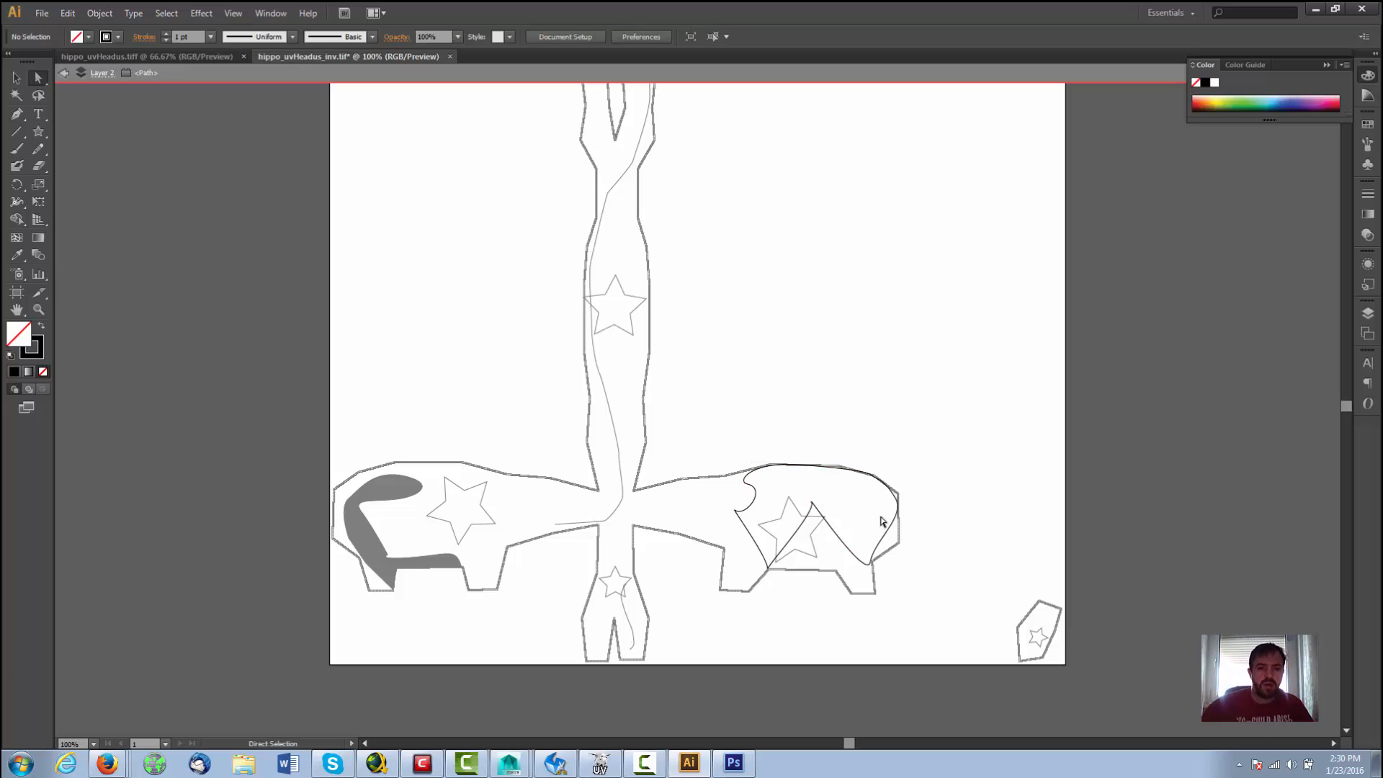
# Step: Delete the star on the right hippo side and the star on the small forked piece below the centre
pyautogui.click(809, 559)
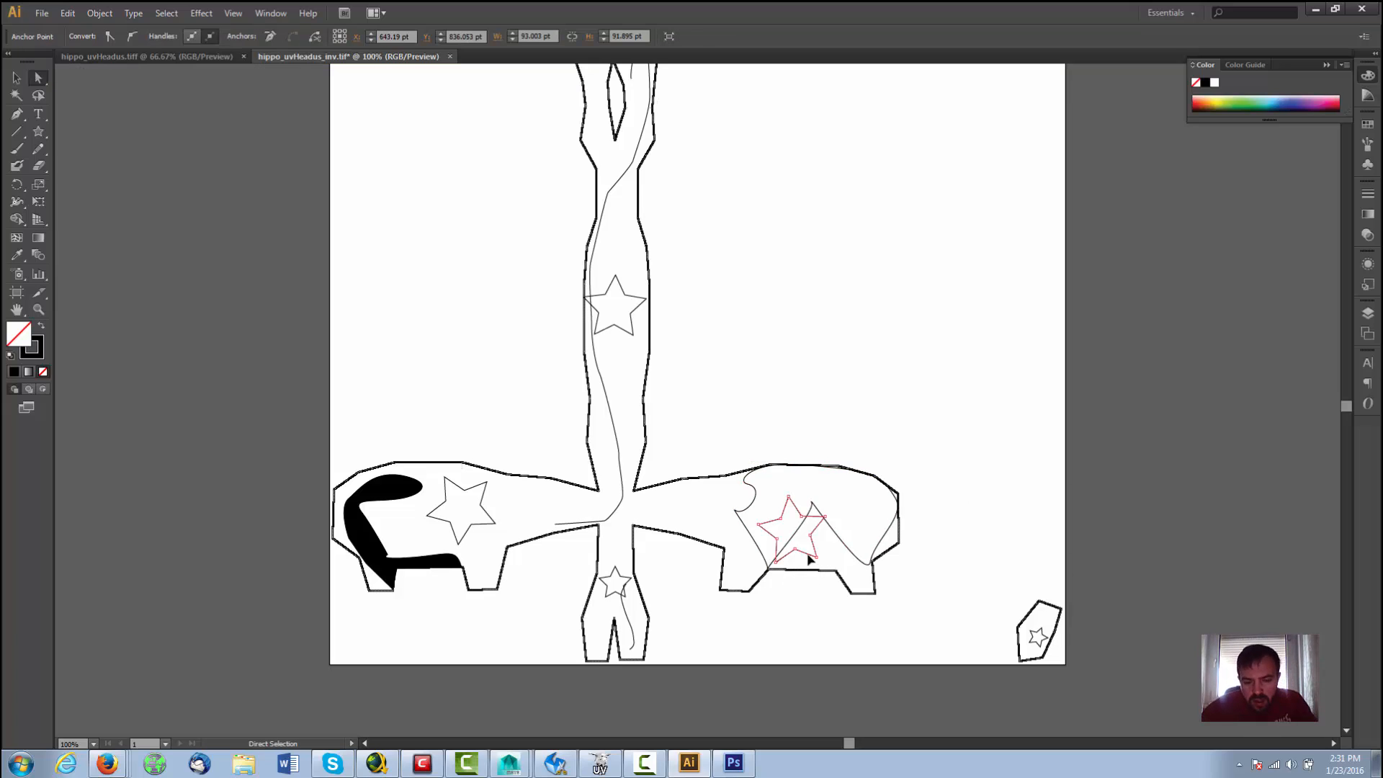
pyautogui.press('Delete')
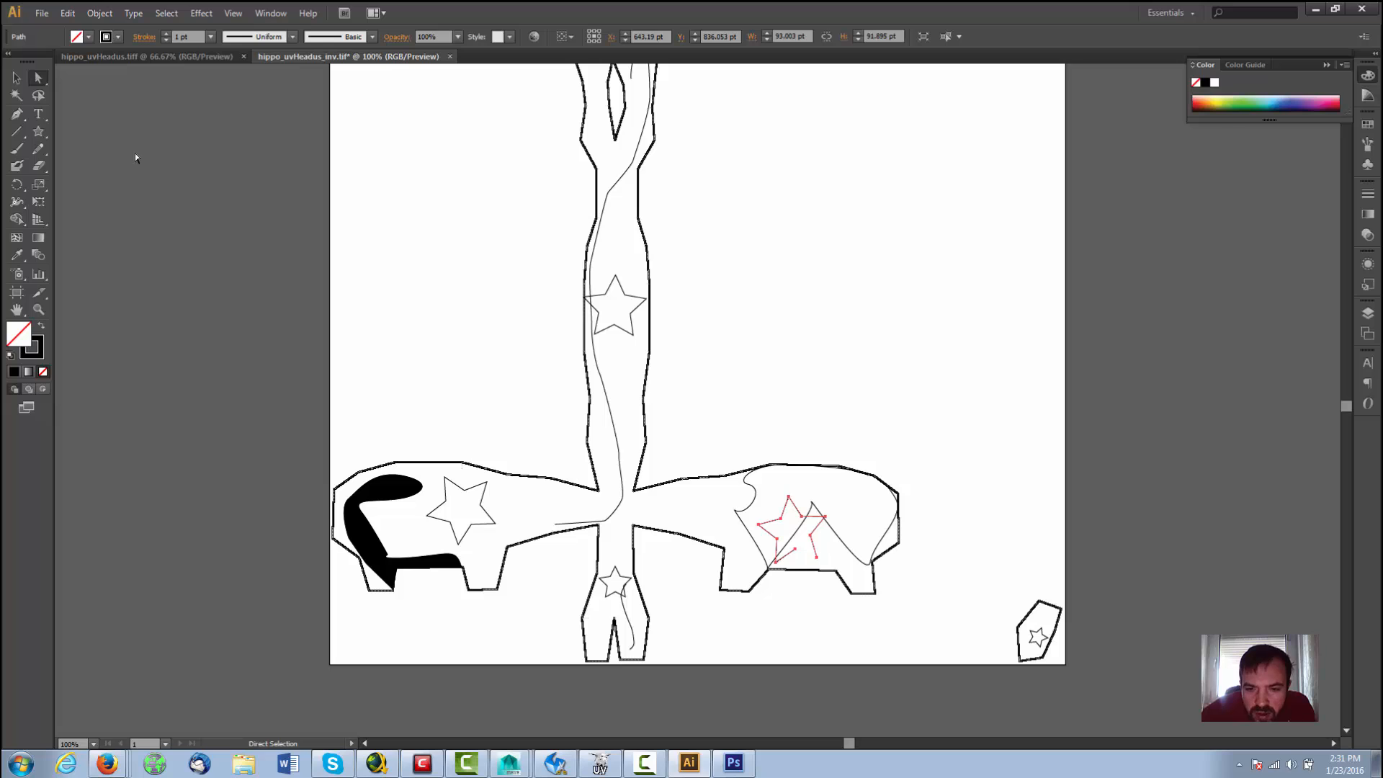
pyautogui.click(16, 78)
pyautogui.press('Delete')
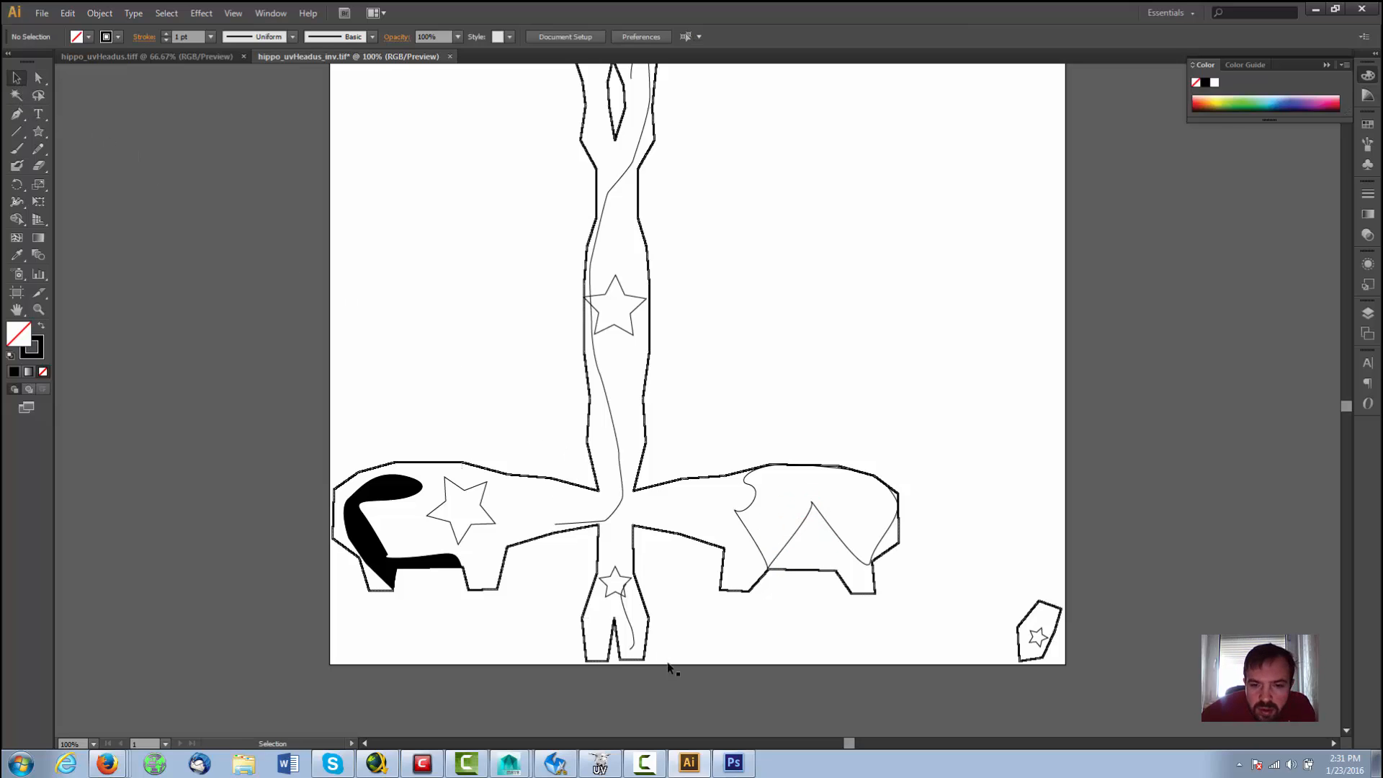
pyautogui.click(618, 579)
pyautogui.press('Delete')
# Step: Delete the star above the diamond-shaped opening in the upper part of the vertical strip
pyautogui.scroll(3, 652, 432)
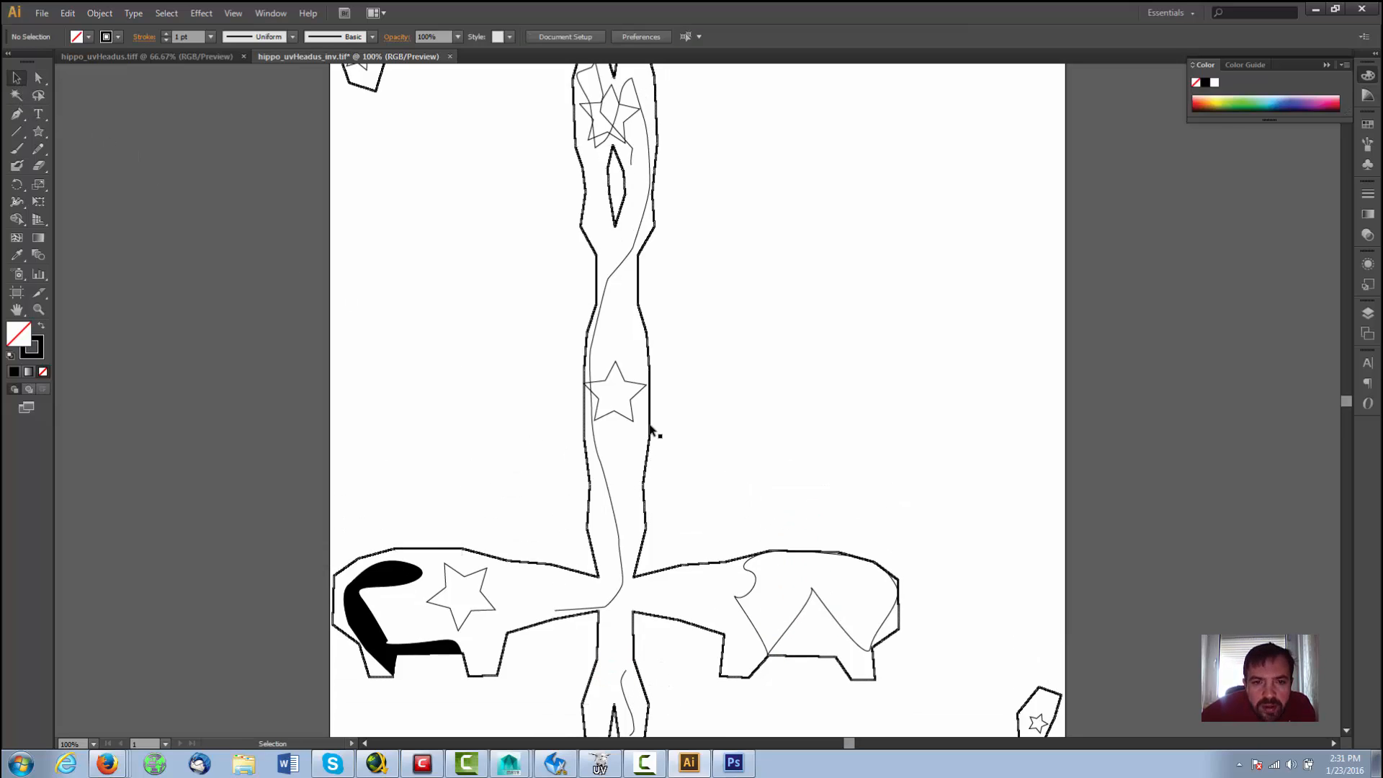
pyautogui.scroll(5, 650, 404)
pyautogui.scroll(-5, 634, 353)
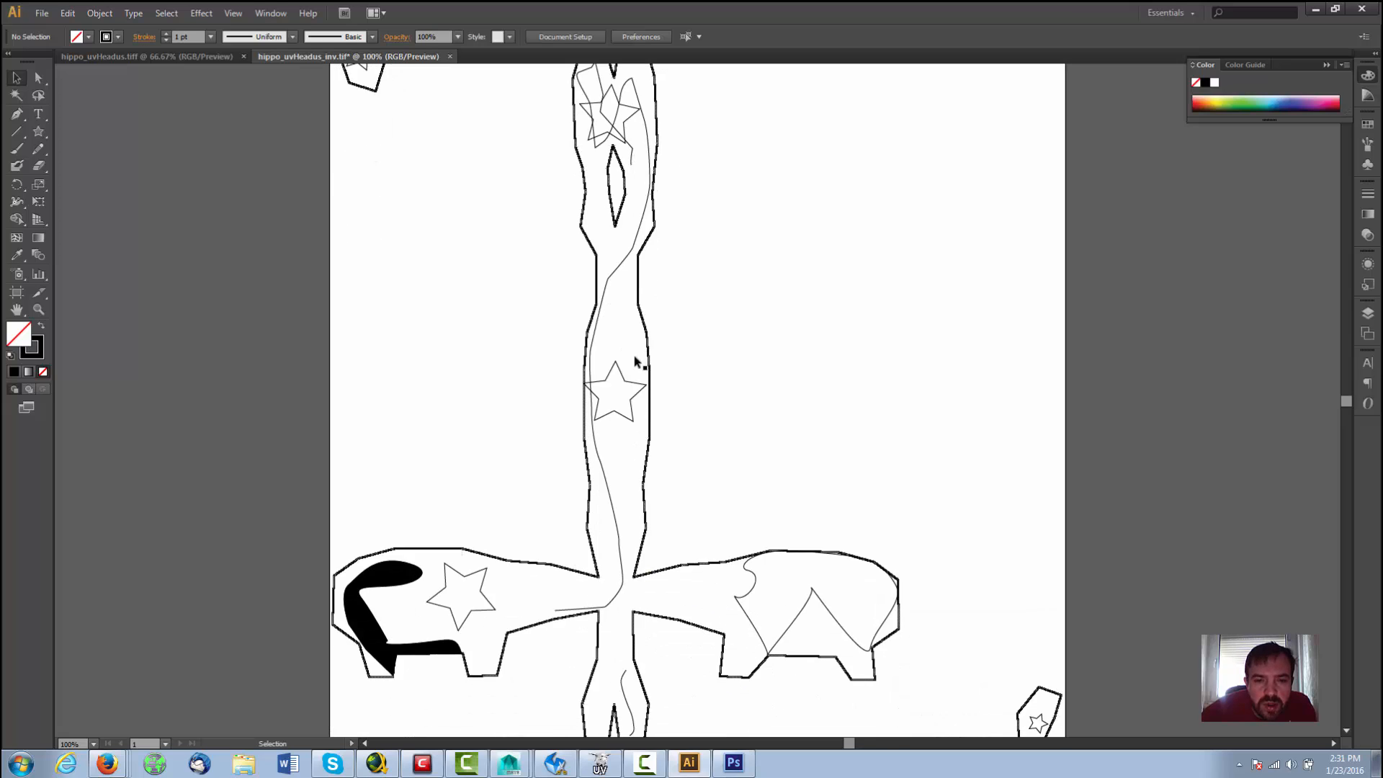
pyautogui.scroll(-7, 637, 362)
pyautogui.scroll(6, 619, 353)
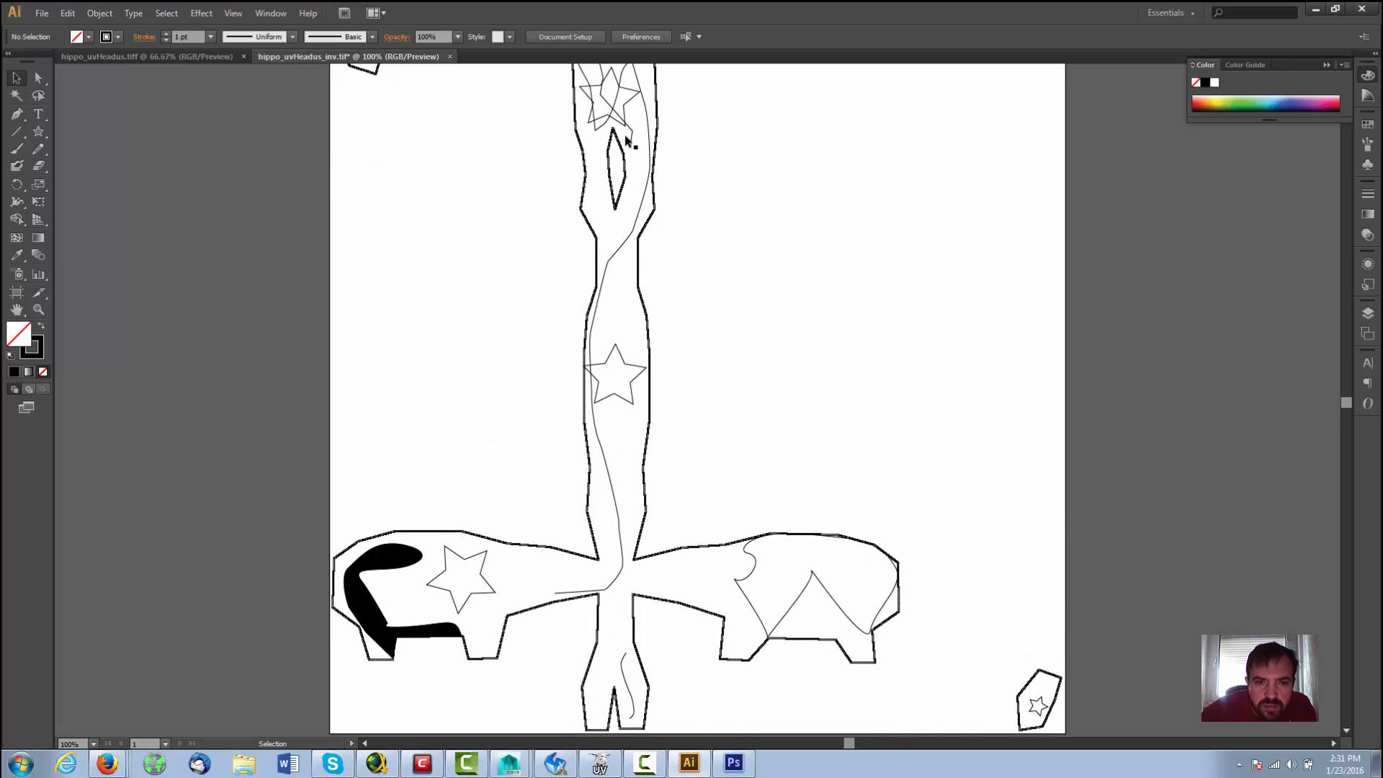
pyautogui.click(633, 110)
pyautogui.press('Delete')
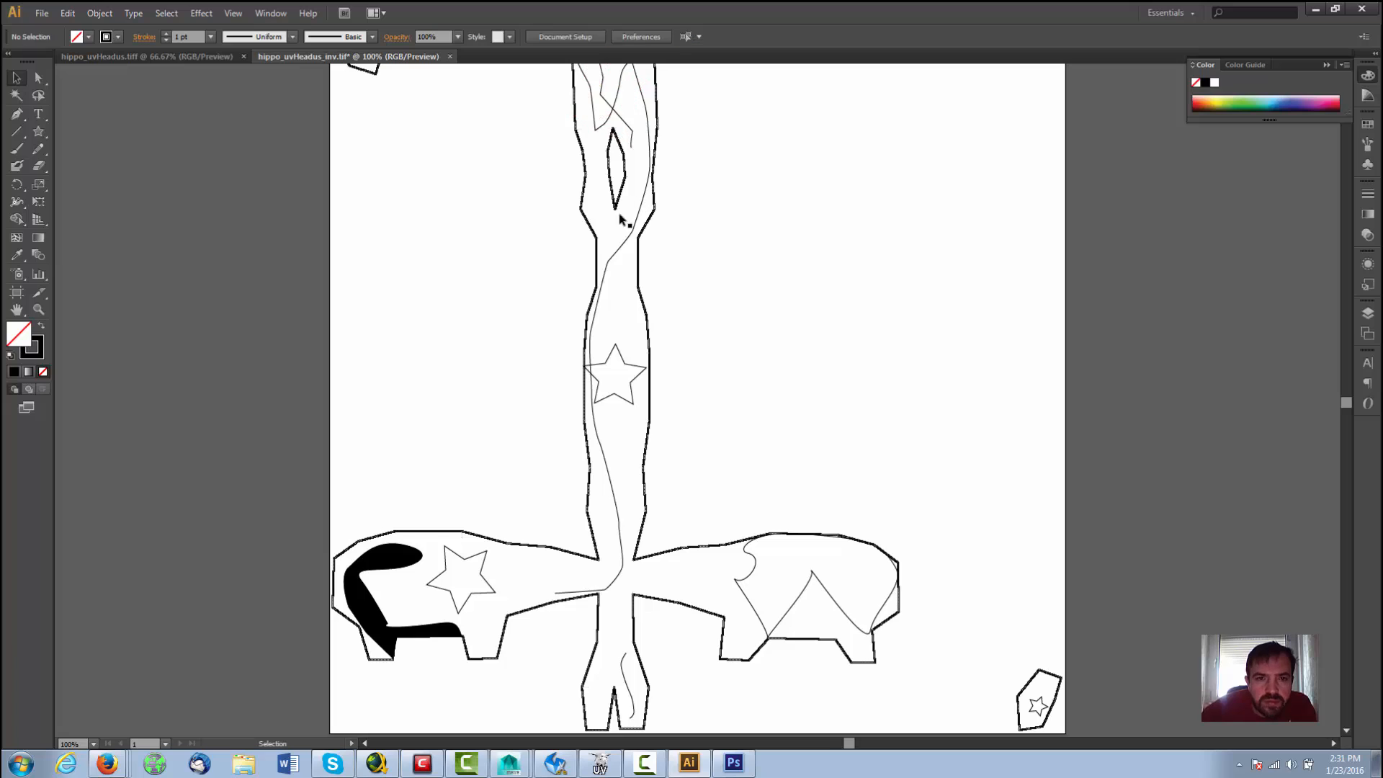
pyautogui.scroll(-2, 621, 220)
pyautogui.scroll(1, 378, 131)
pyautogui.click(42, 13)
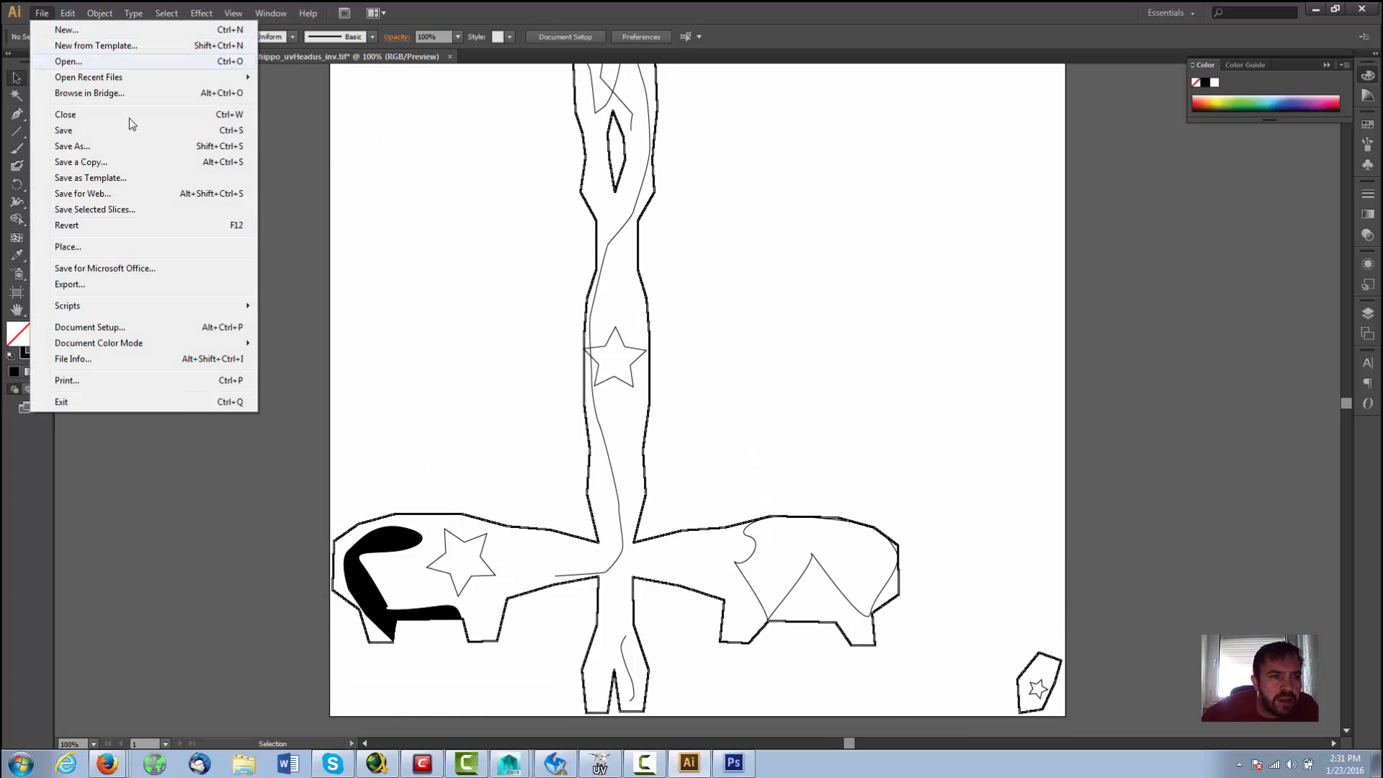
pyautogui.click(271, 551)
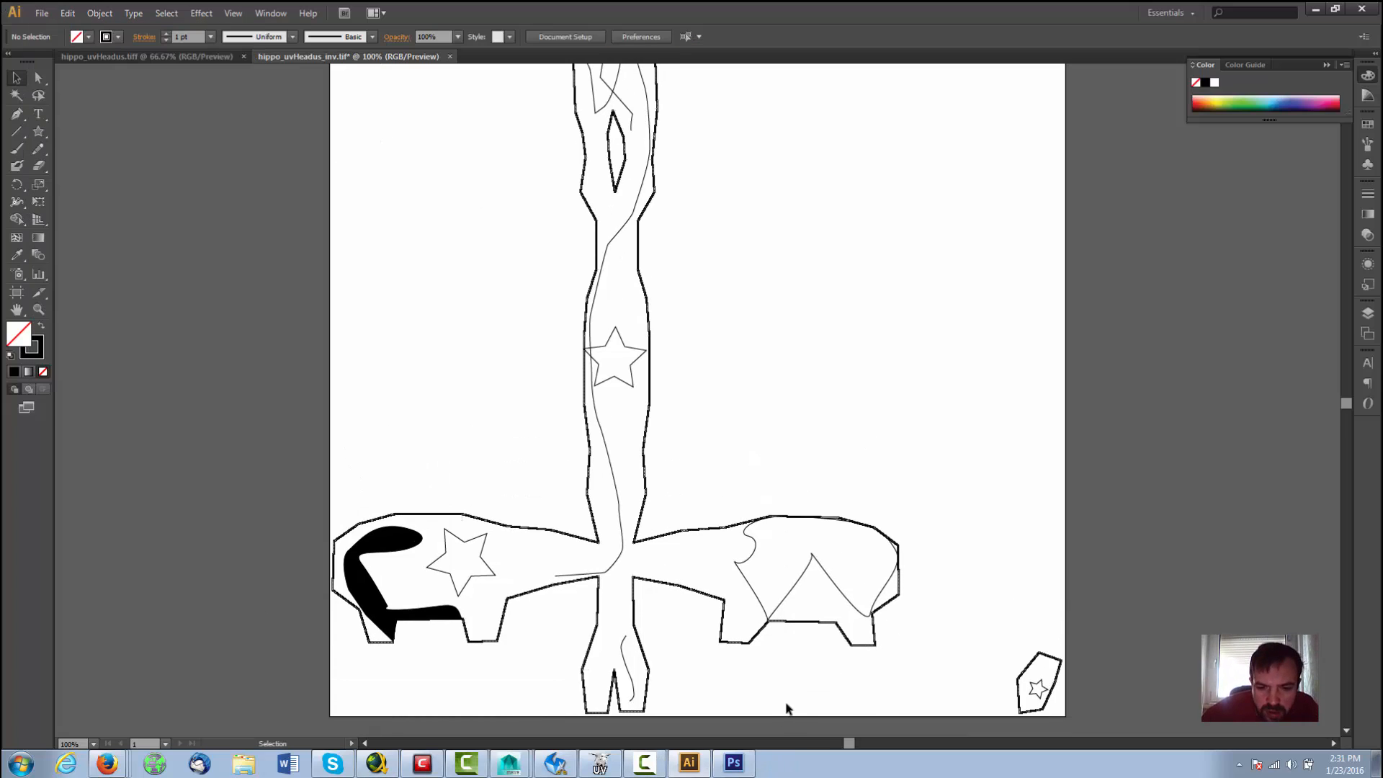
# Step: Switch to Photoshop and open hippopotamus.png from the 01_LowPolyTutor folder
pyautogui.click(734, 763)
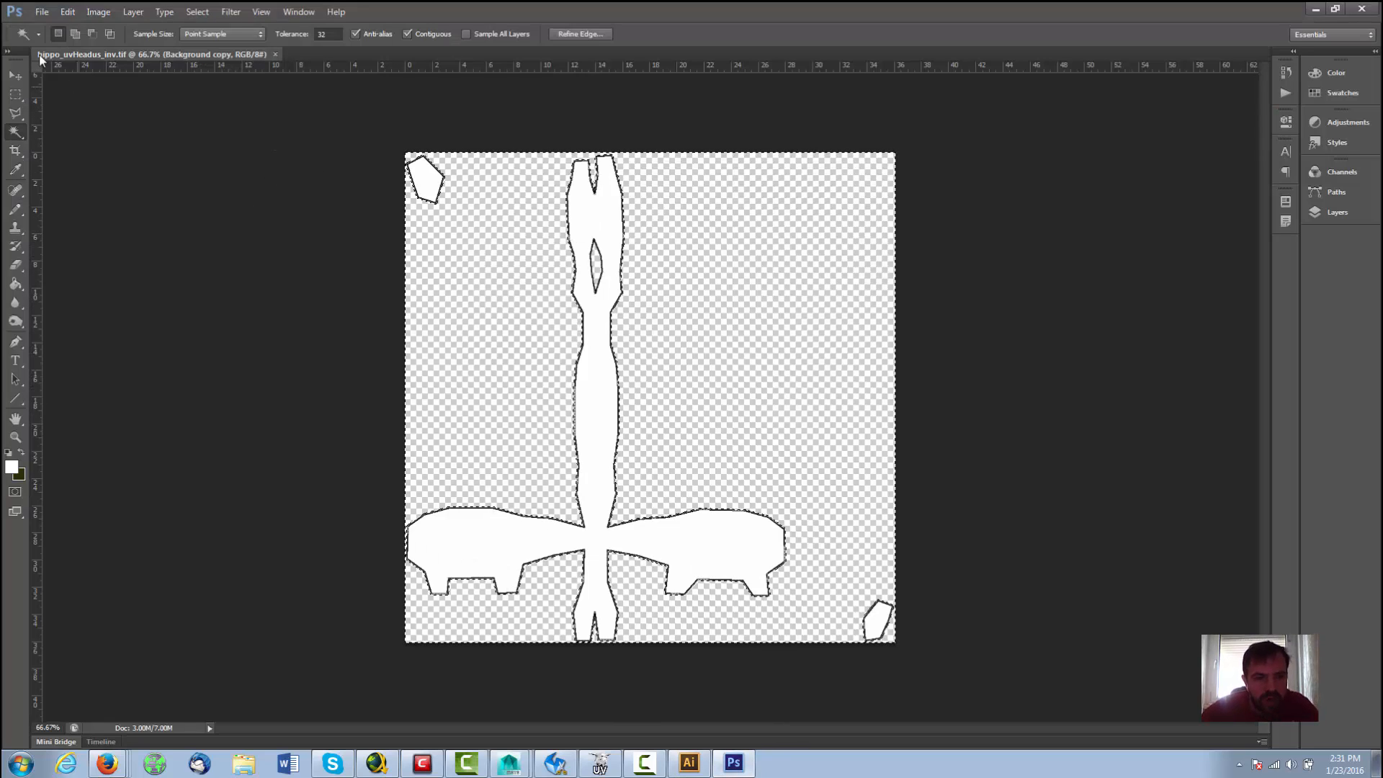
pyautogui.click(42, 12)
pyautogui.click(54, 35)
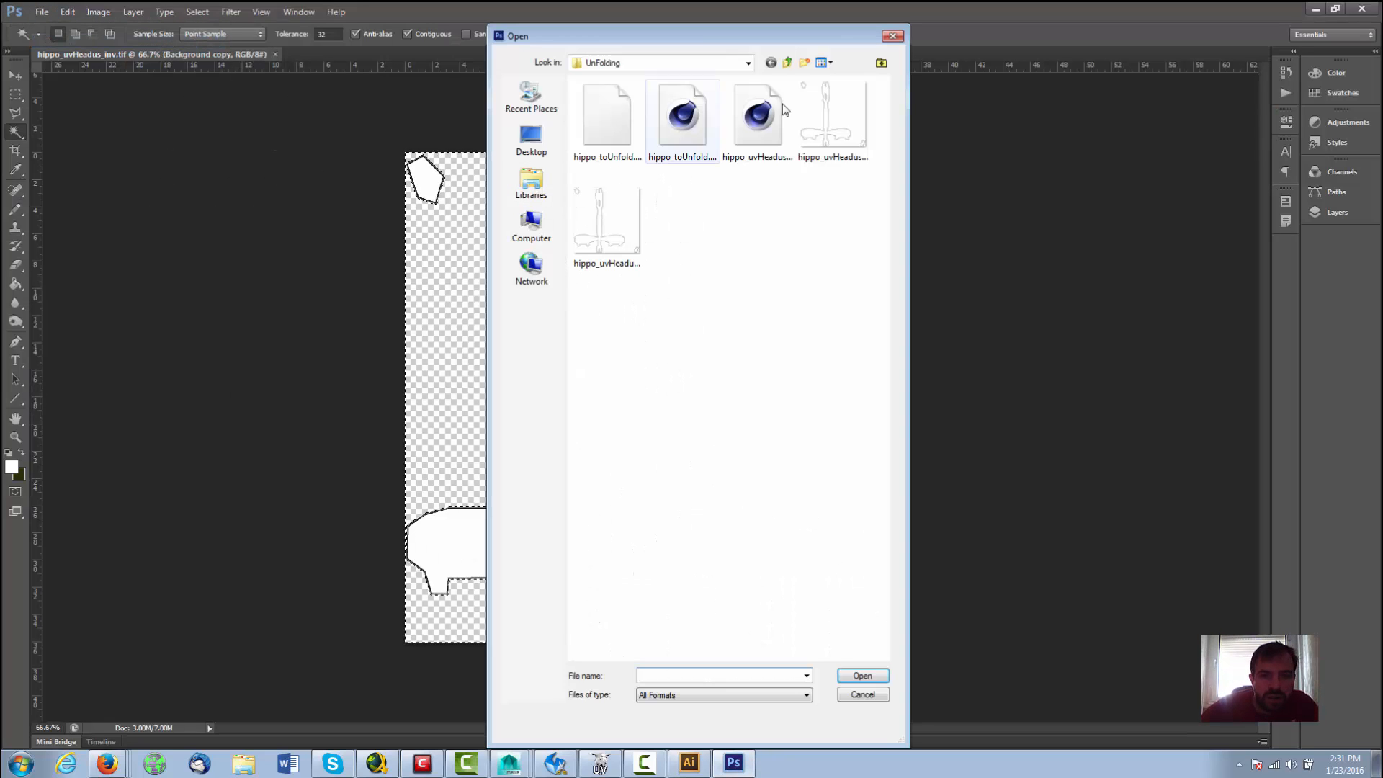
pyautogui.click(787, 63)
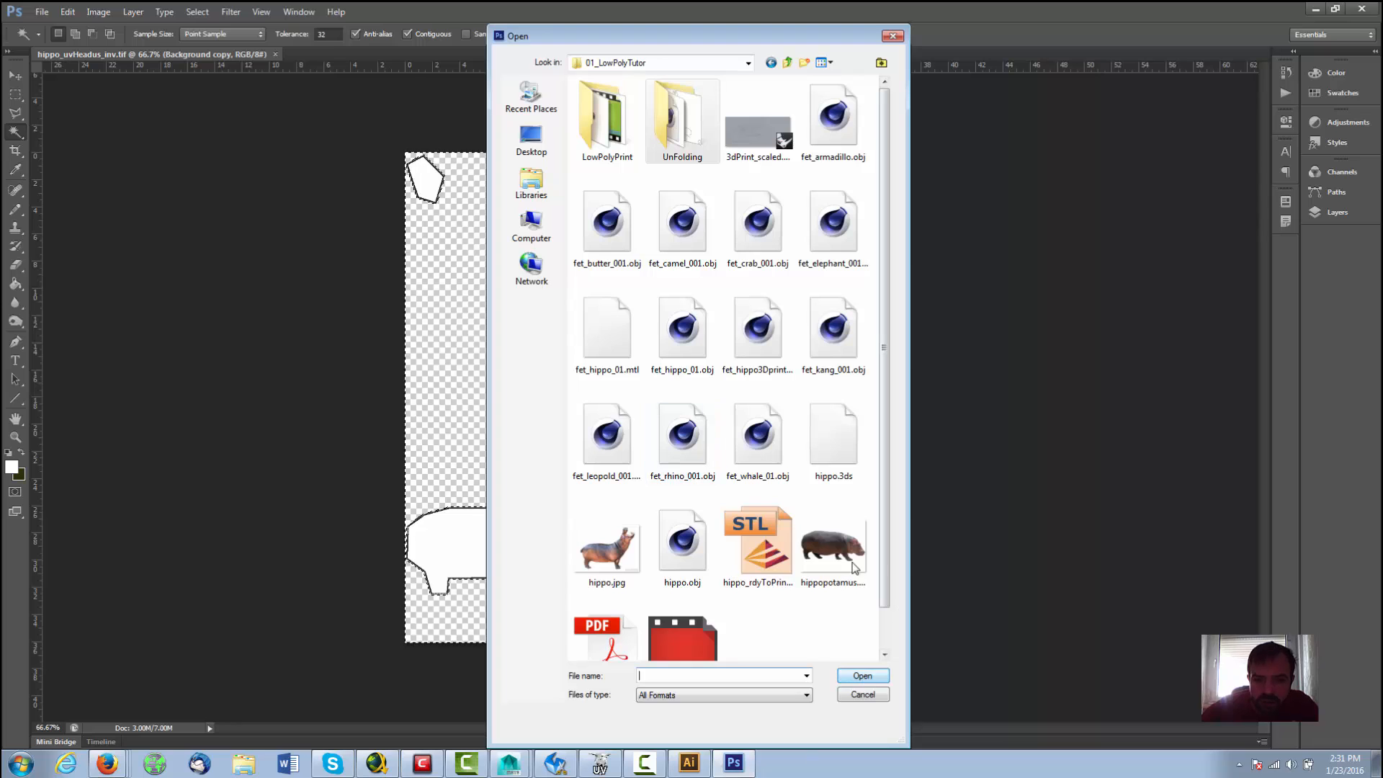
pyautogui.doubleClick(832, 548)
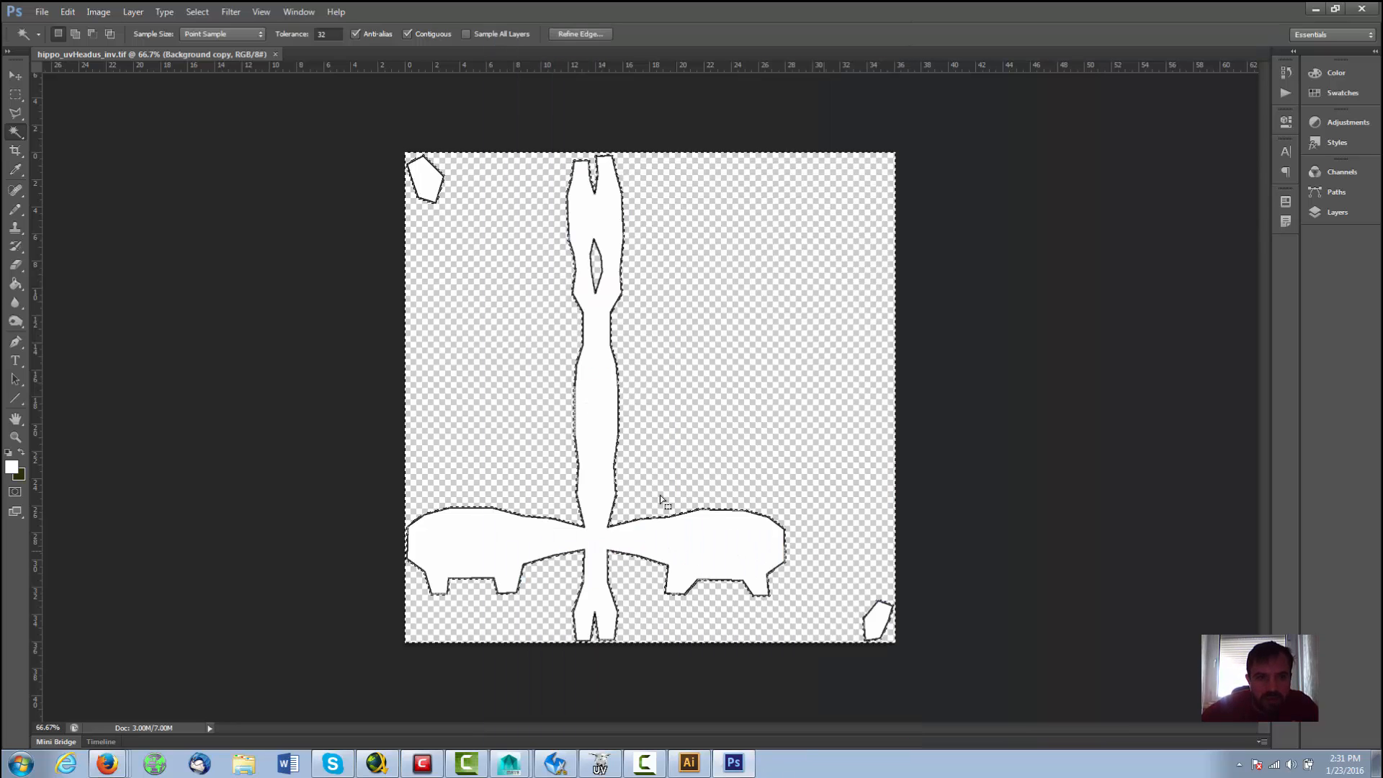
# Step: Close the hippo photo, paste its copied image into the UV pattern, and place it over the left hippo side
pyautogui.hotkey('ctrl', 'w')
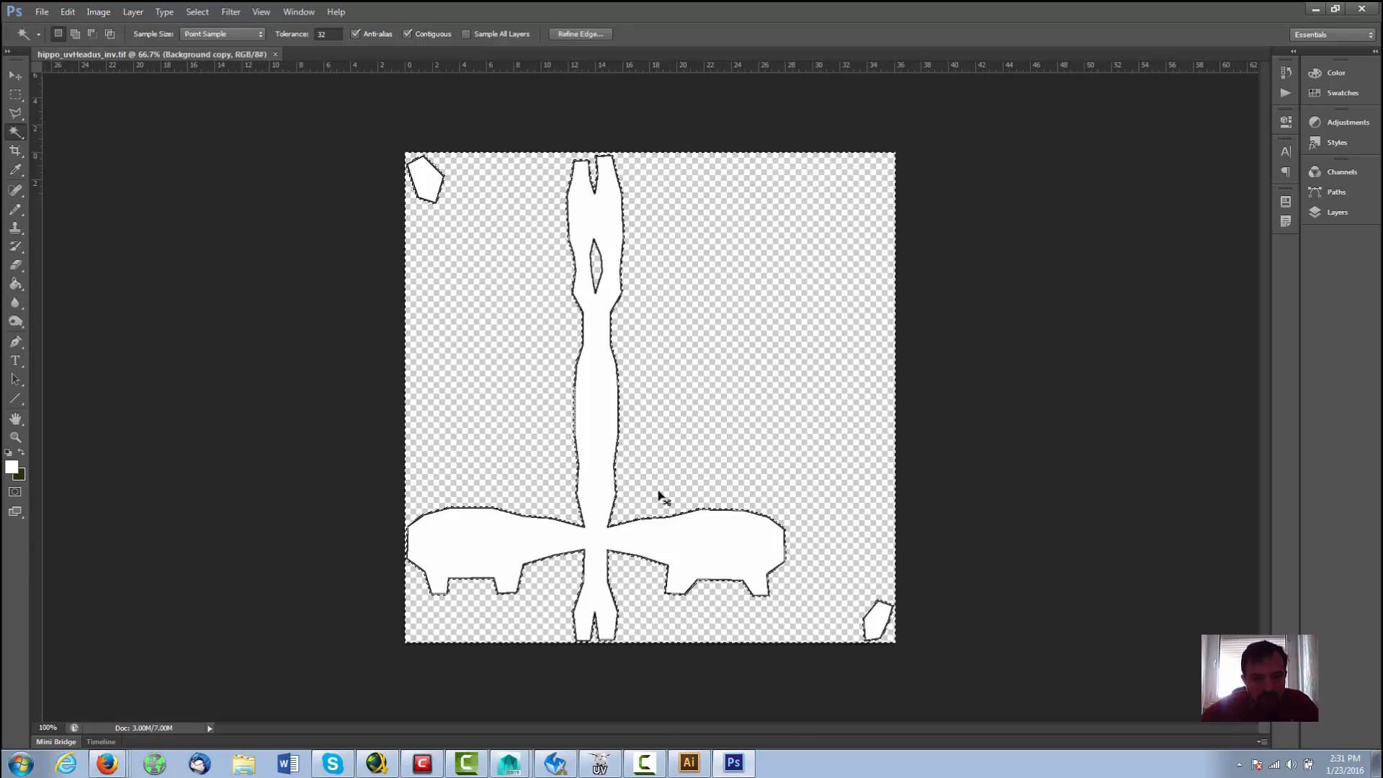
pyautogui.hotkey('ctrl', 'v')
pyautogui.press('v')
pyautogui.moveTo(689, 445); pyautogui.dragTo(526, 599)
# Step: Duplicate the hippo photo onto the right side, then flip the copy horizontally and align it with that side's outline
pyautogui.moveTo(547, 574); pyautogui.dragTo(719, 547)
pyautogui.rightClick(721, 550)
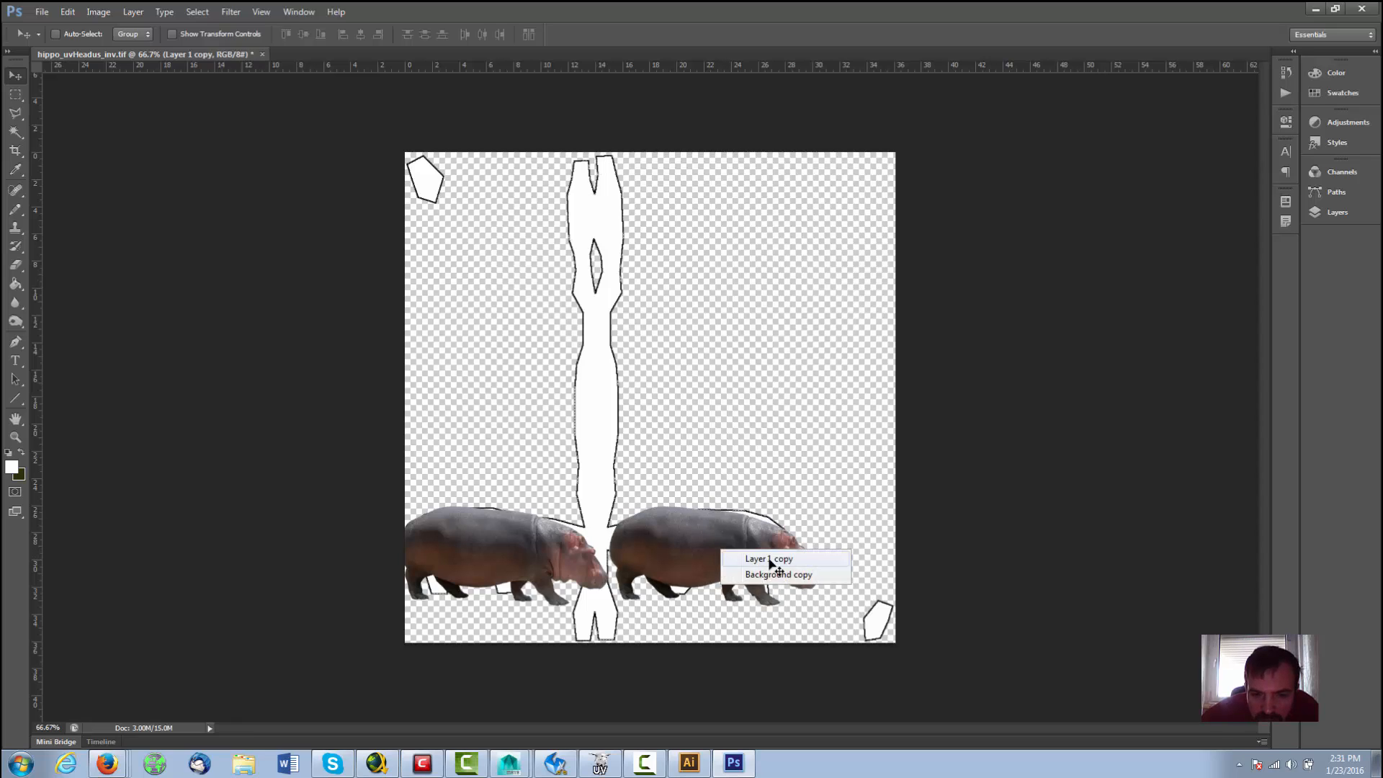
pyautogui.click(770, 560)
pyautogui.hotkey('ctrl', 't')
pyautogui.rightClick(728, 545)
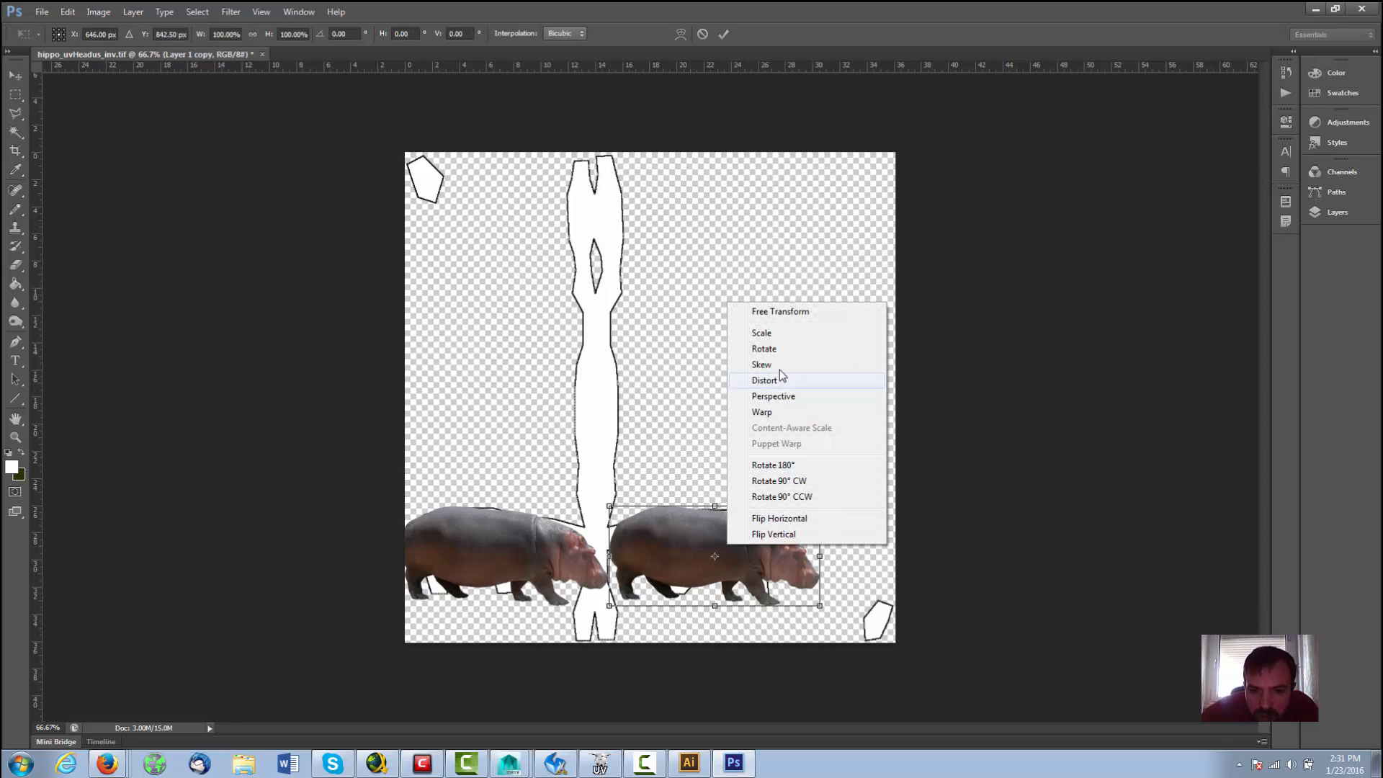
pyautogui.click(793, 518)
pyautogui.press('Return')
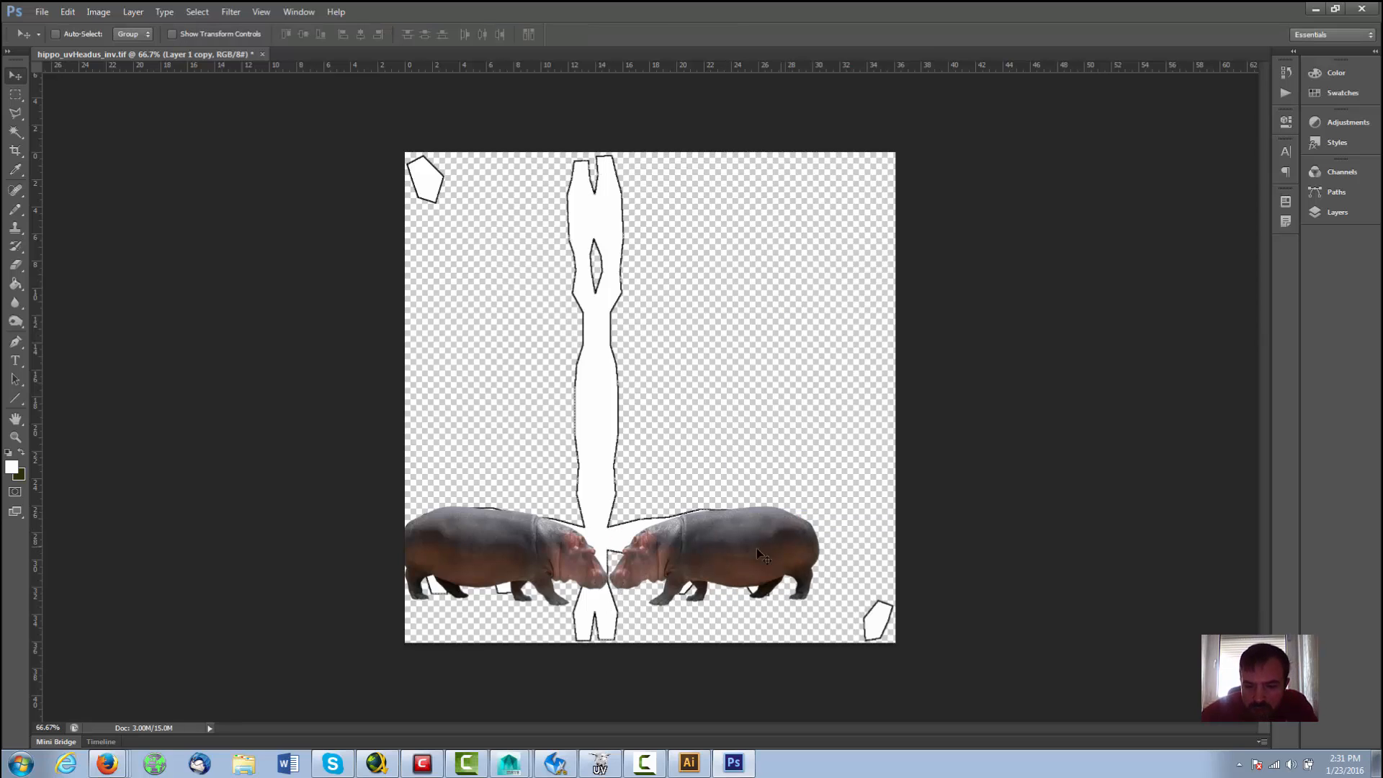
pyautogui.moveTo(725, 551); pyautogui.dragTo(693, 550)
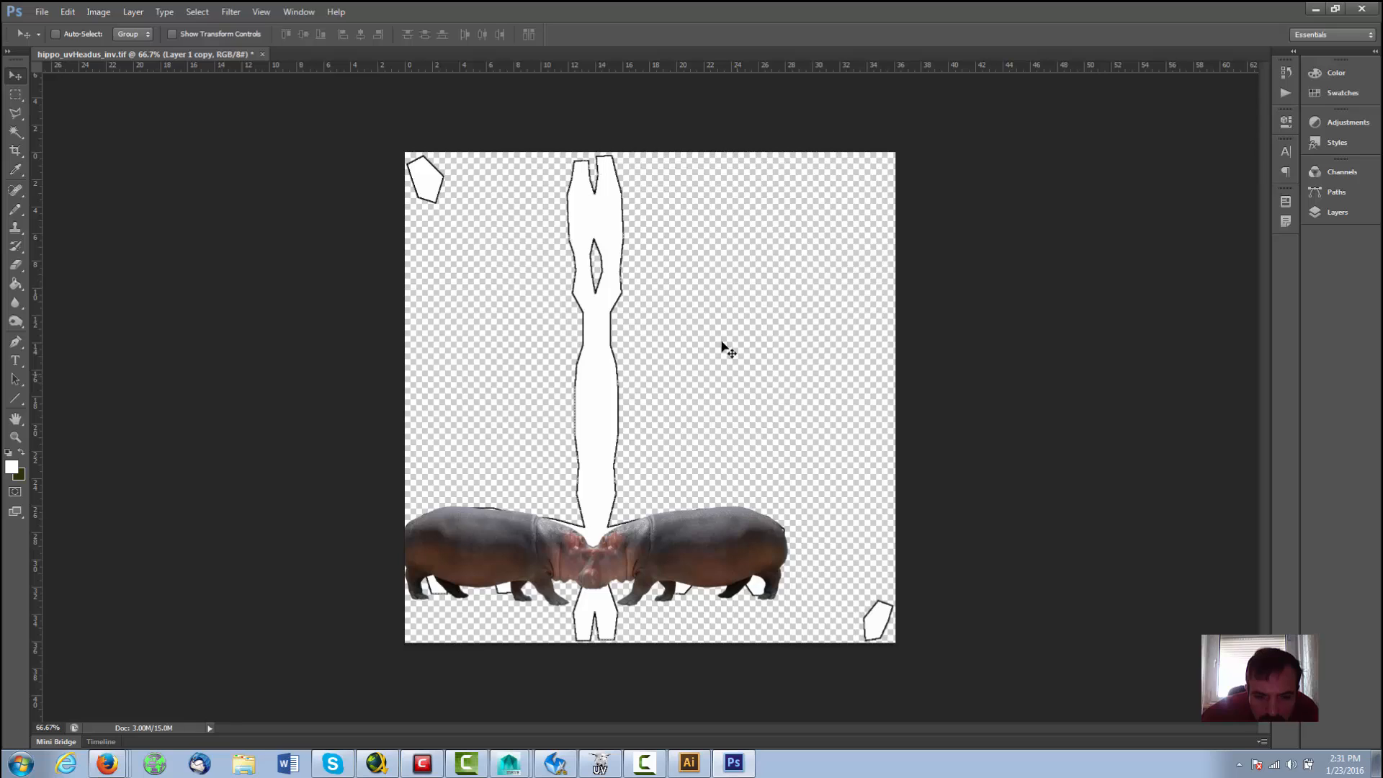
# Step: Select the empty area around the Background copy pattern and erase that area from Layer 1 copy and Layer 1
pyautogui.click(1326, 214)
pyautogui.click(1211, 306)
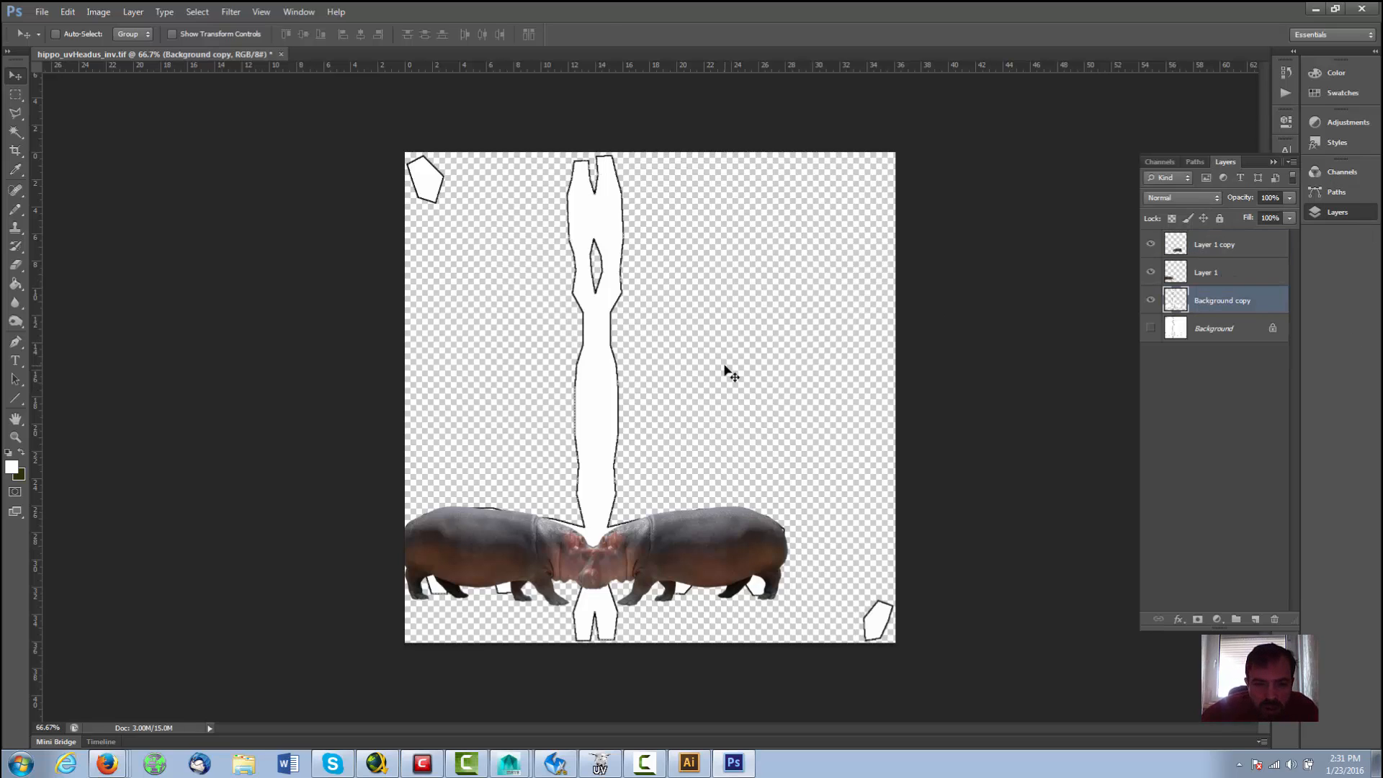
pyautogui.press('w')
pyautogui.click(761, 345)
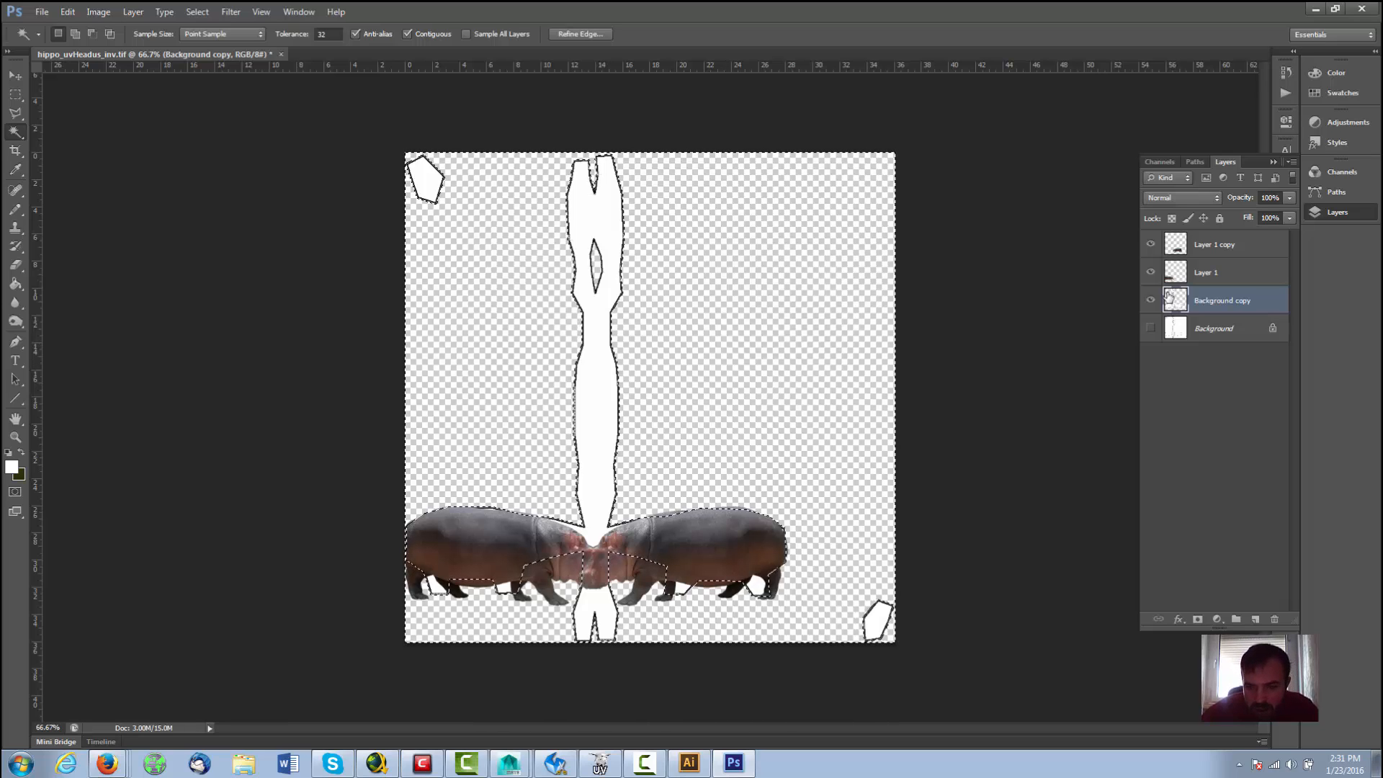
pyautogui.click(1214, 245)
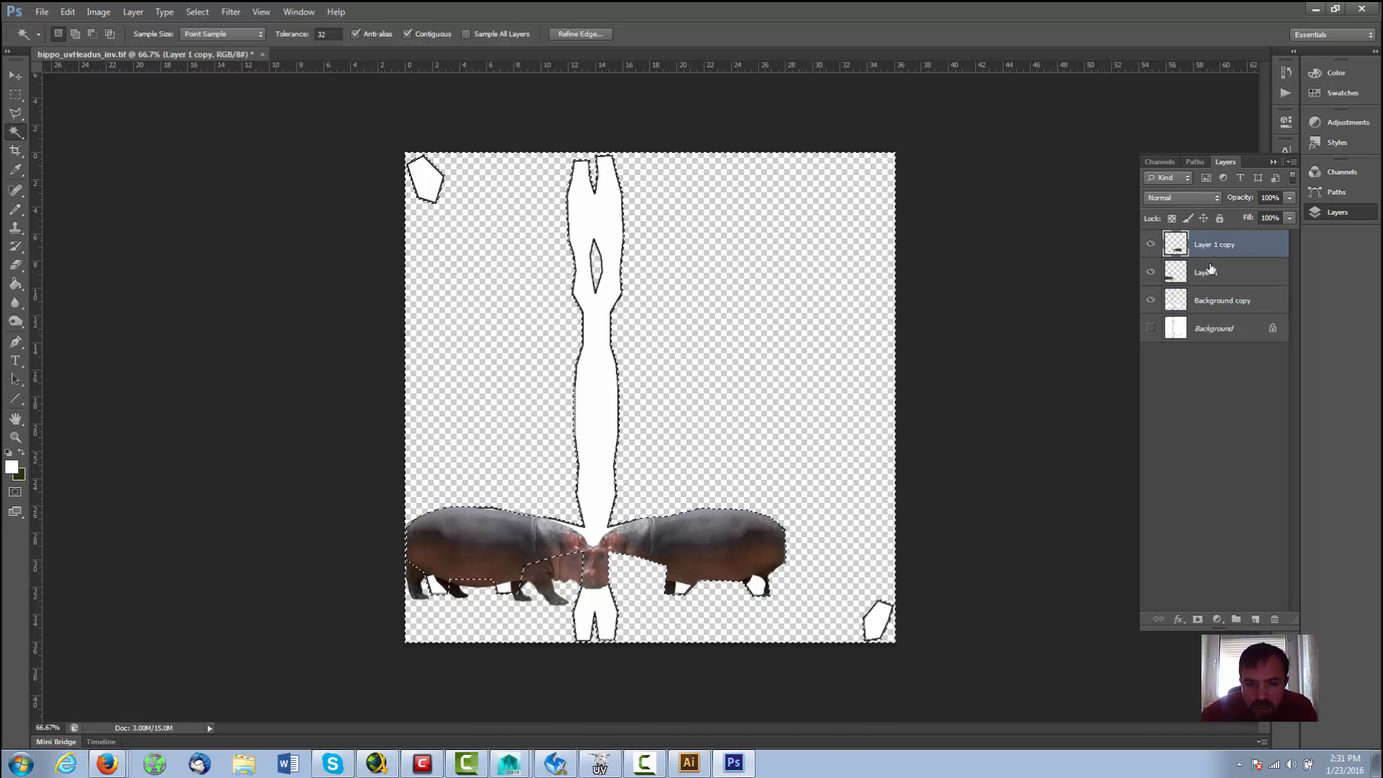
pyautogui.click(1210, 271)
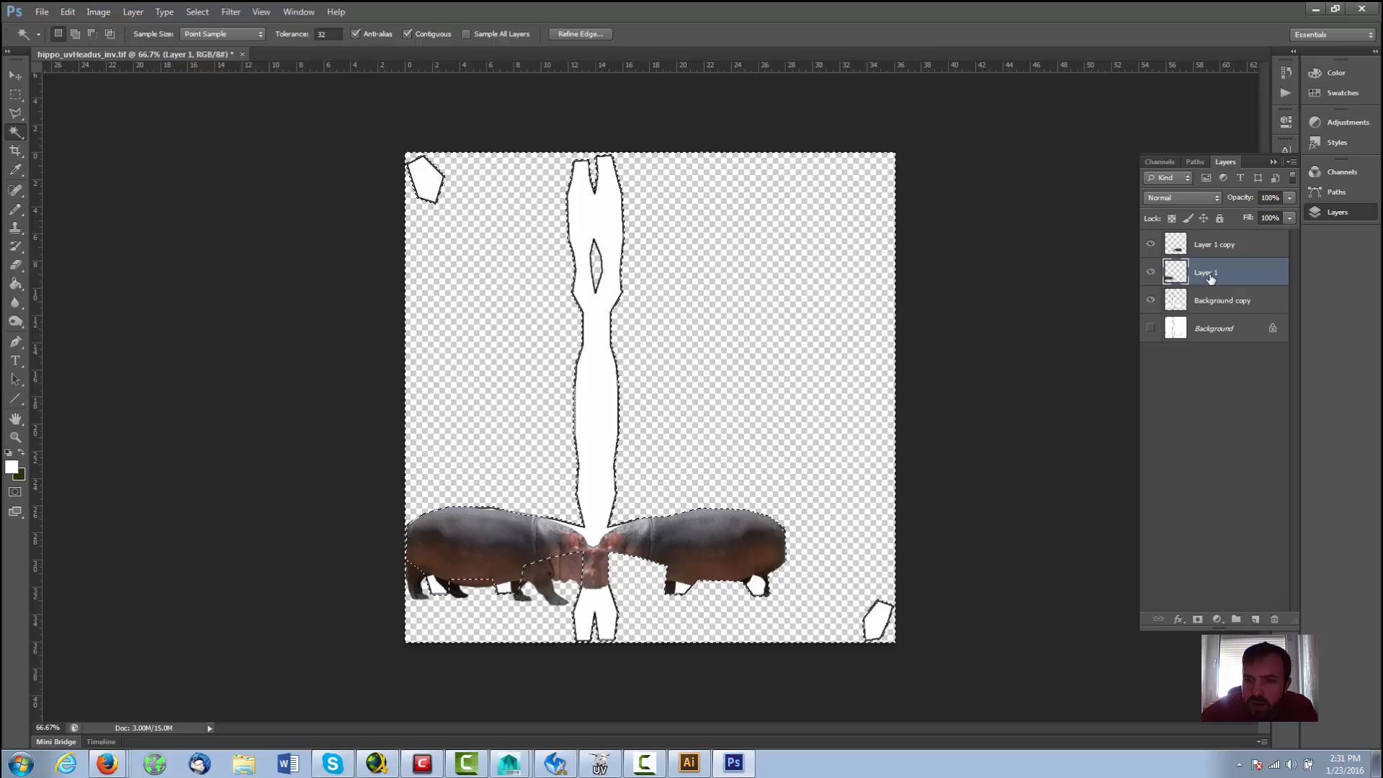
# Step: Open hippopotamus.png again, copy the whole image, and paste it into the UV pattern as a new layer
pyautogui.click(15, 74)
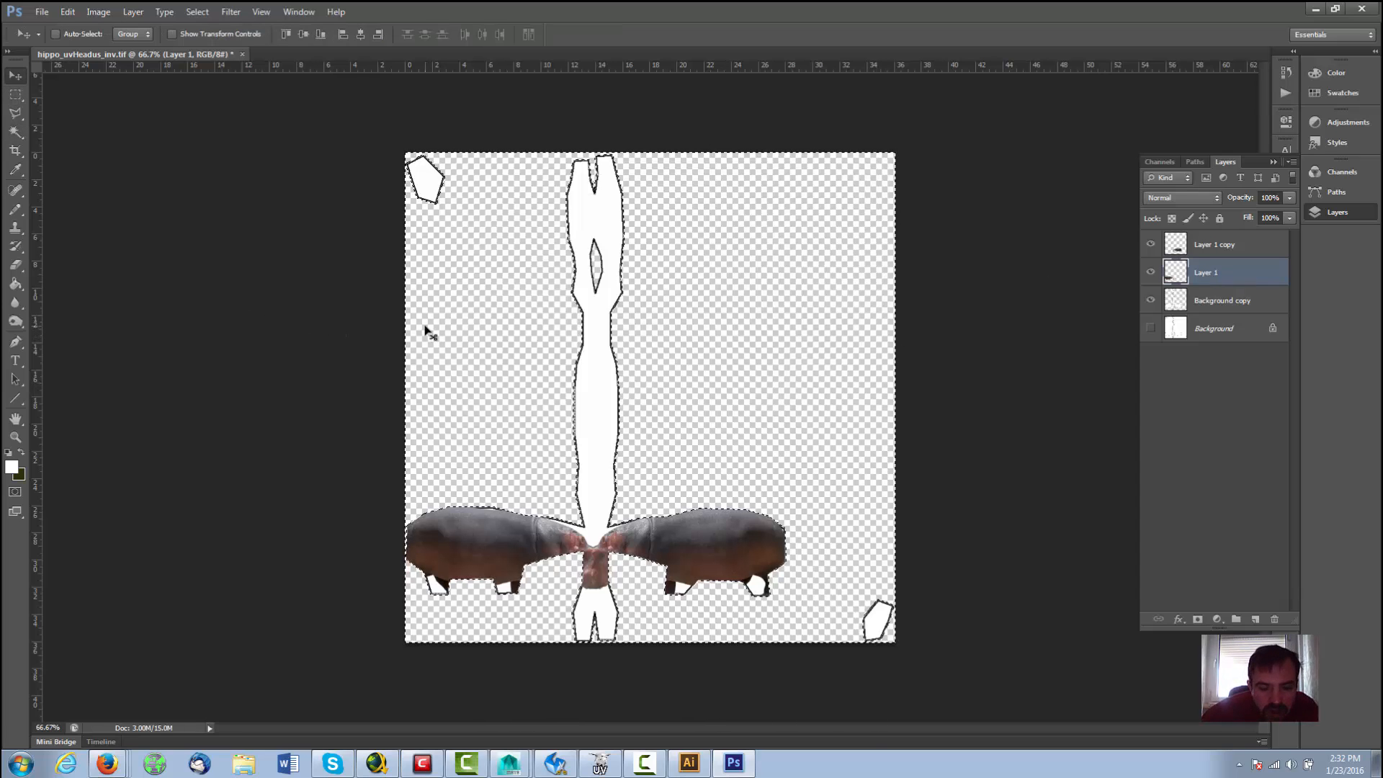
pyautogui.hotkey('ctrl', 'o')
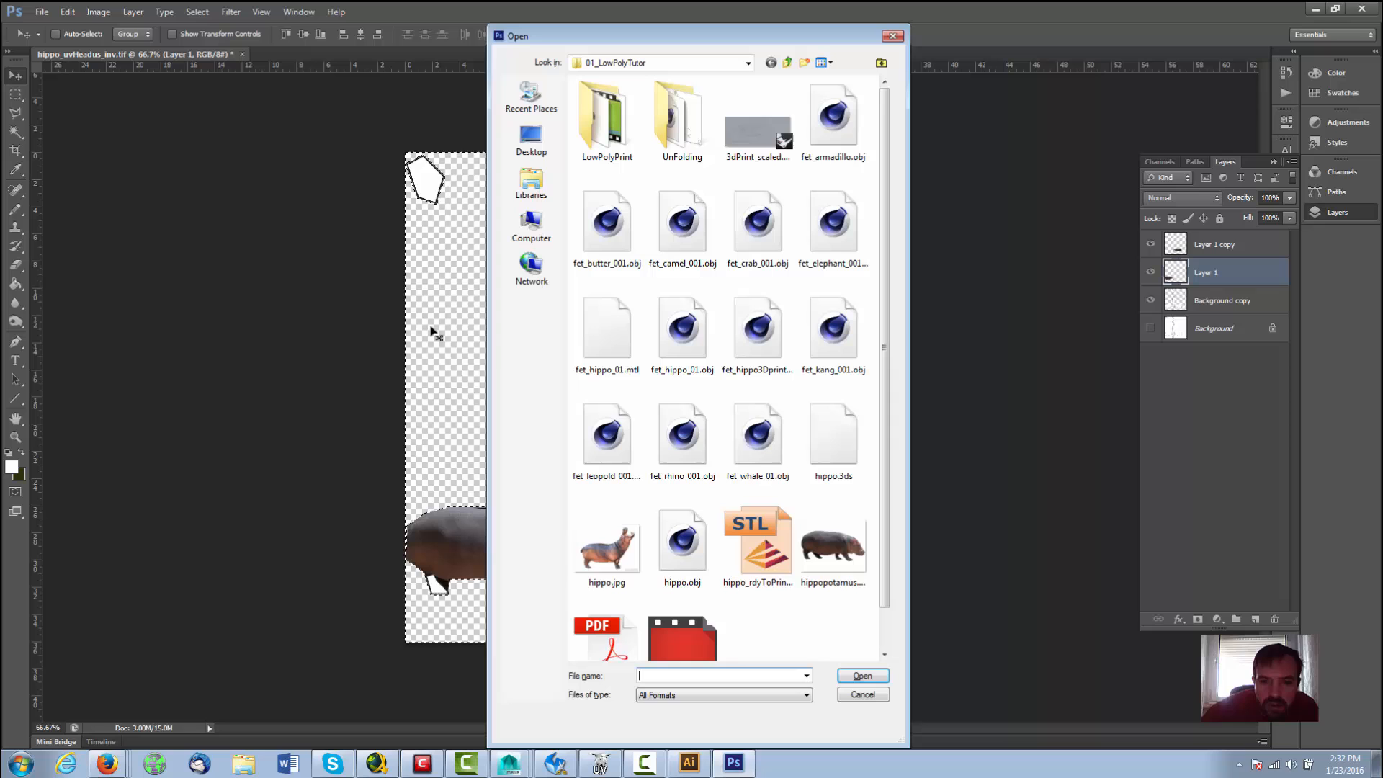
pyautogui.doubleClick(834, 569)
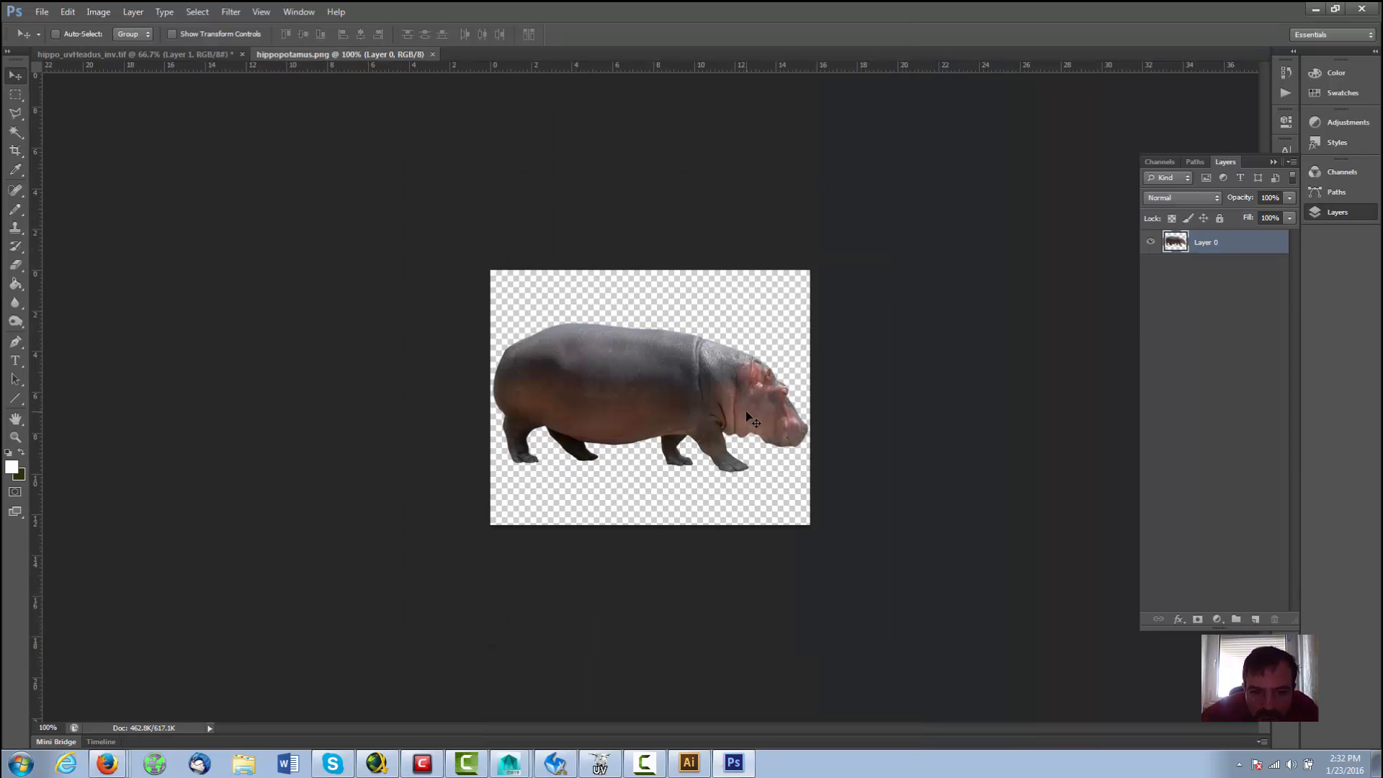
pyautogui.hotkey('ctrl', 'a')
pyautogui.hotkey('ctrl', 'c')
pyautogui.hotkey('ctrl', 'w')
pyautogui.hotkey('ctrl', 'v')
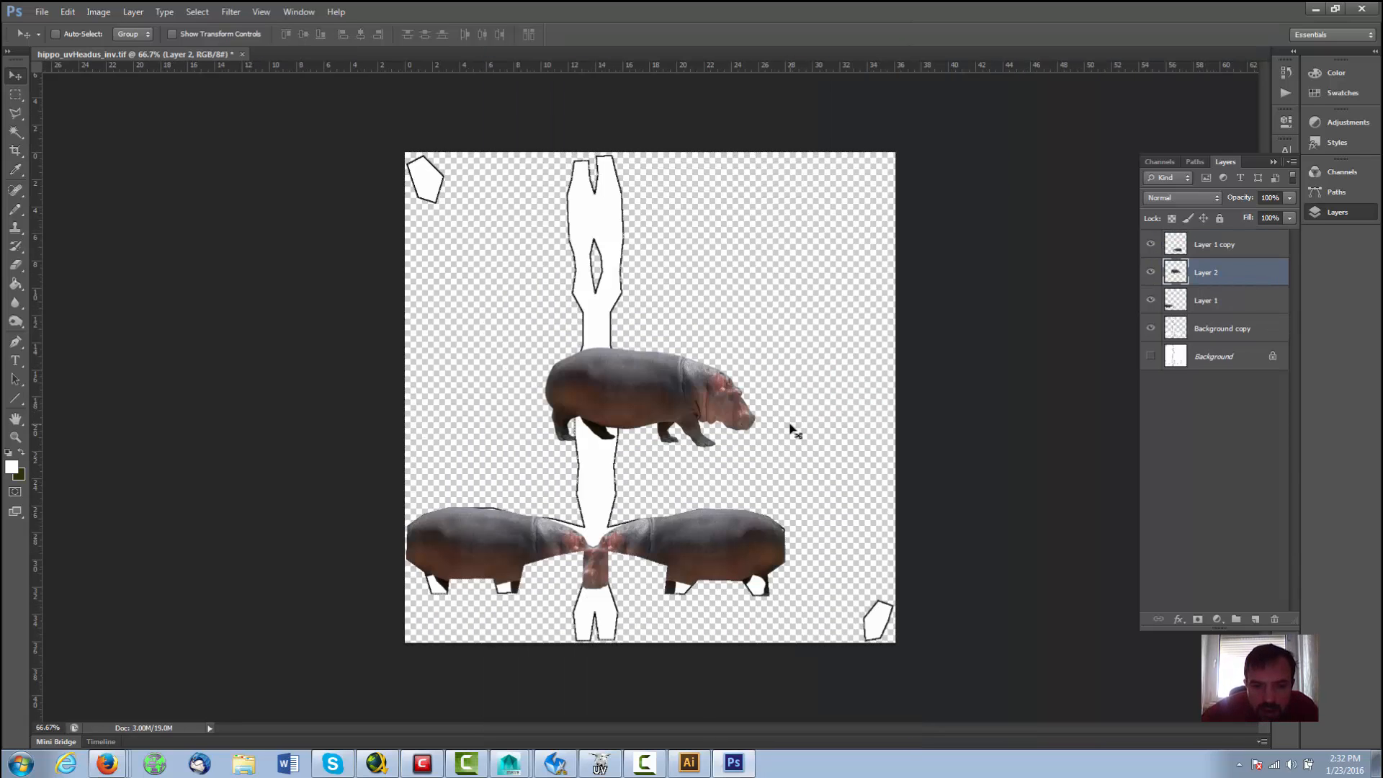
# Step: Rotate the Layer 2 hippo about 76° counterclockwise and move it onto the central UV strip above the side bodies
pyautogui.hotkey('ctrl', 't')
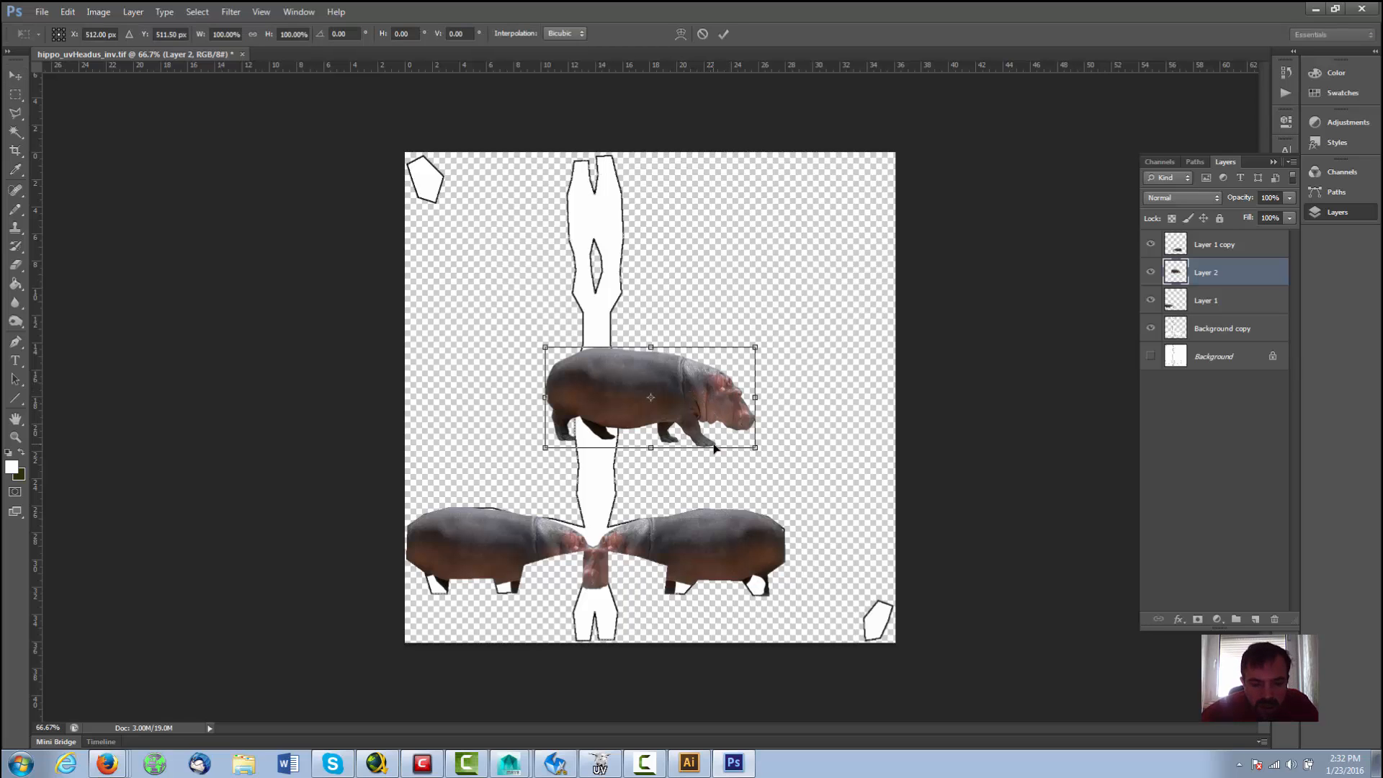
pyautogui.moveTo(756, 317); pyautogui.dragTo(676, 366)
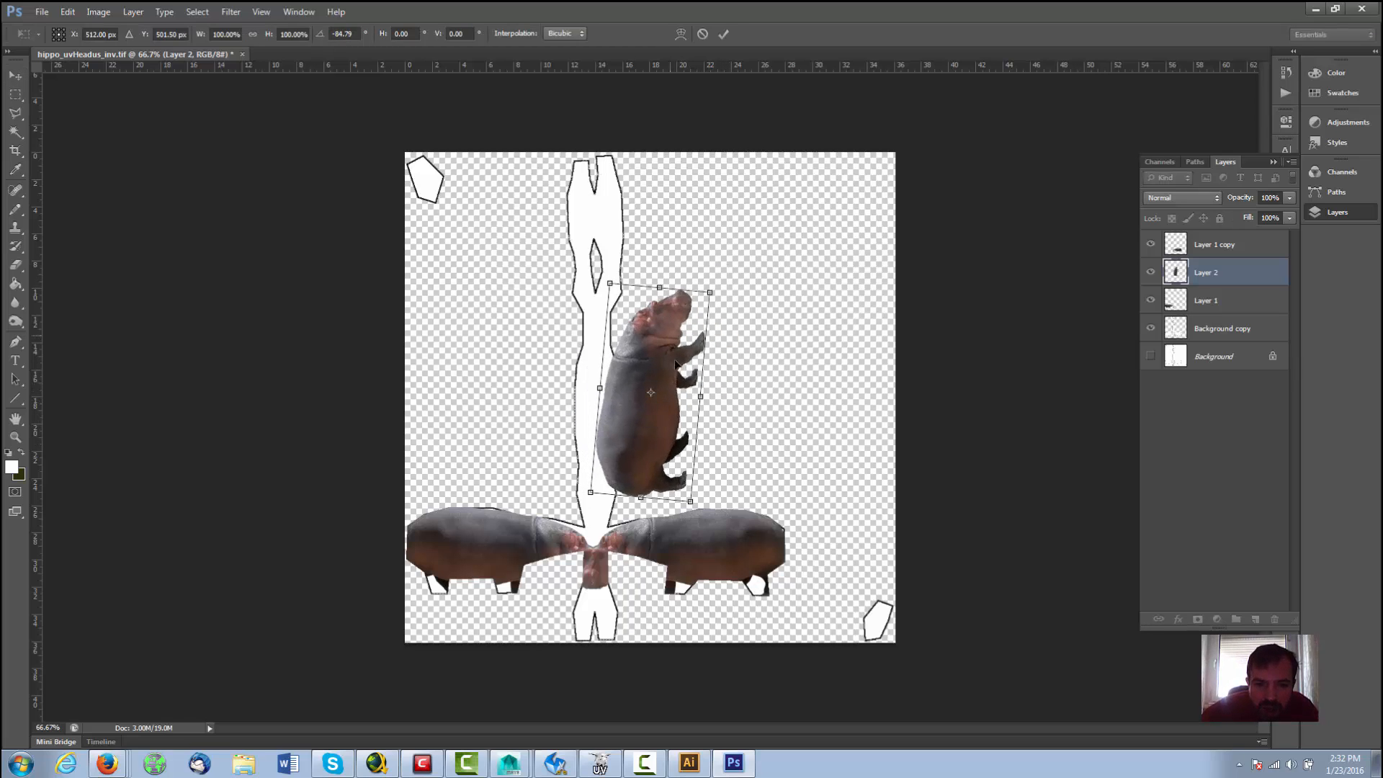
pyautogui.moveTo(655, 429)
pyautogui.mouseDown()
pyautogui.moveTo(606, 447)
pyautogui.moveTo(620, 410)
pyautogui.moveTo(646, 434)
pyautogui.mouseUp()
pyautogui.moveTo(696, 291); pyautogui.dragTo(709, 299)
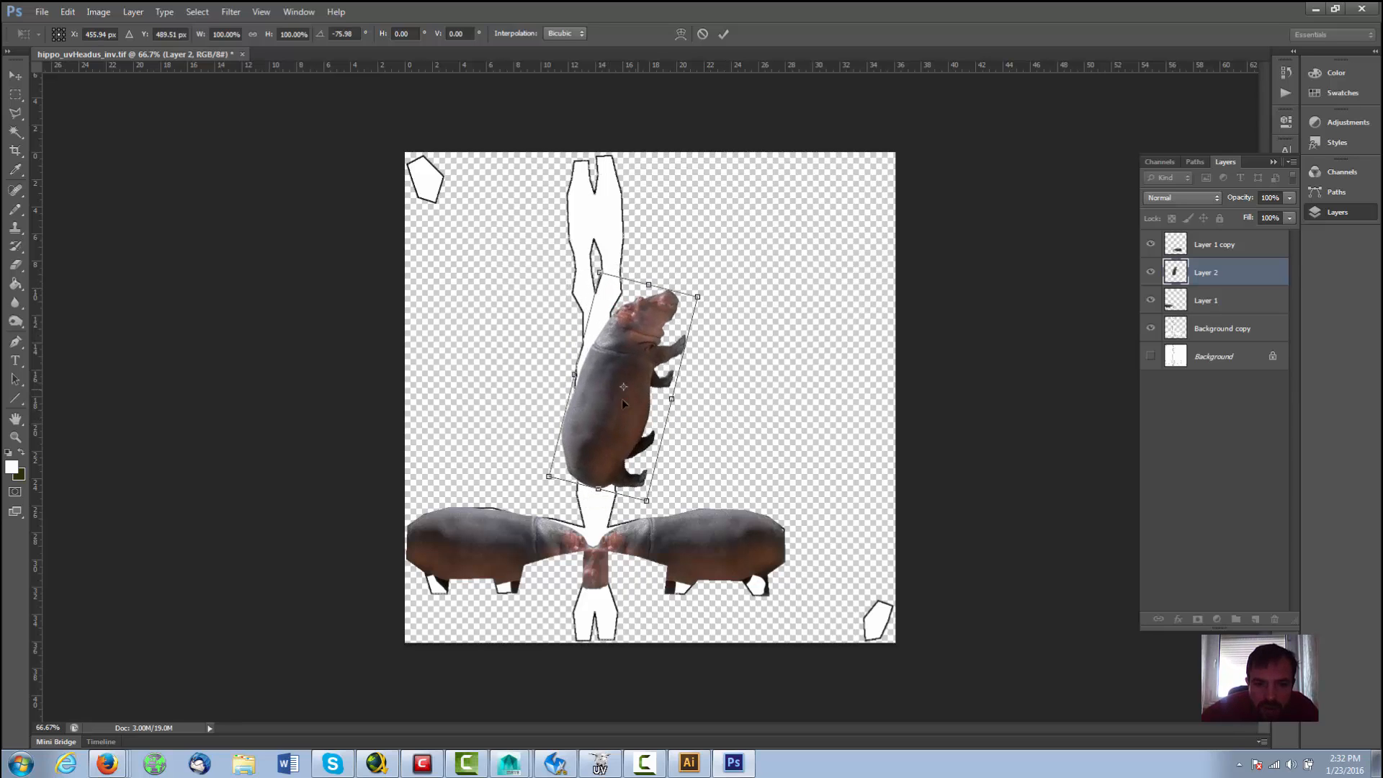
pyautogui.click(724, 35)
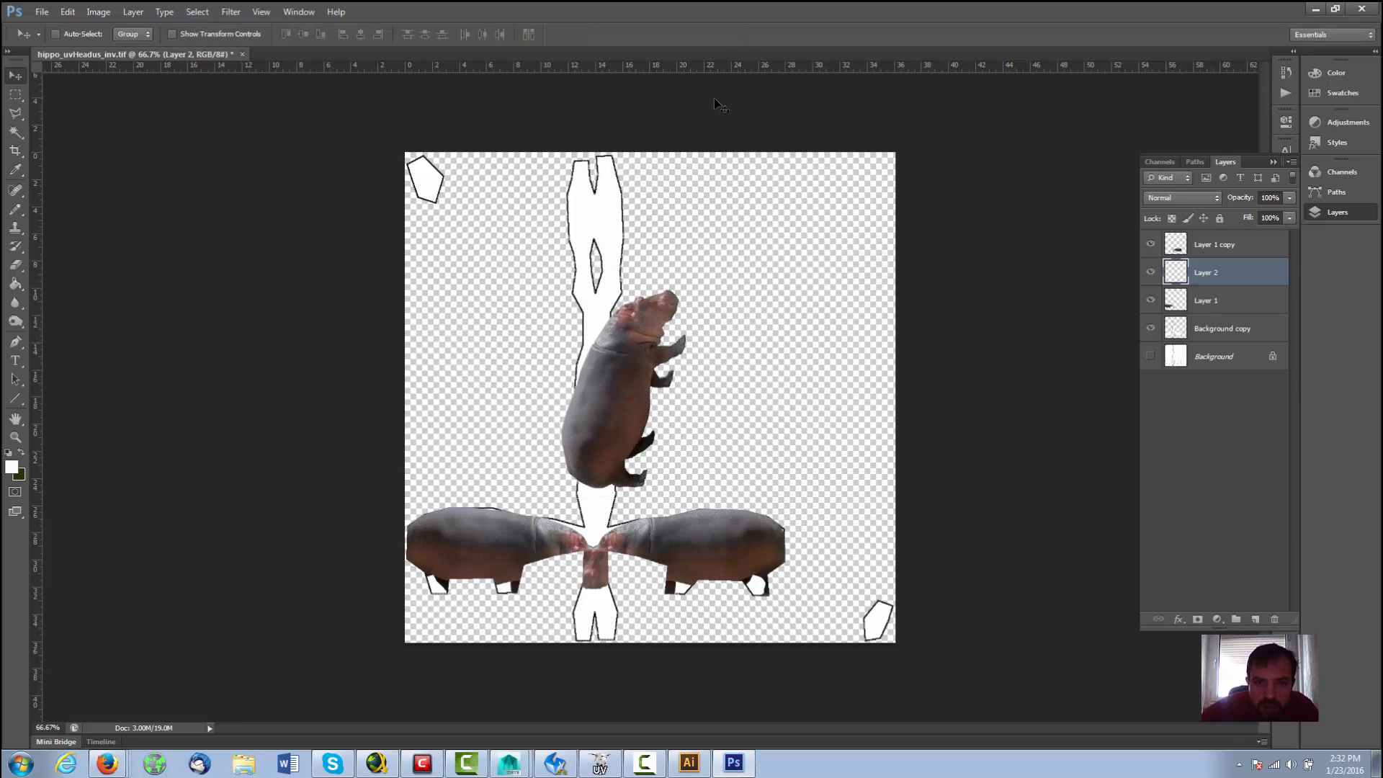
# Step: Duplicate the rotated hippo, flip the copy horizontally, and place it on the opposite side of the central UV strip
pyautogui.keyDown('alt'); pyautogui.moveTo(637, 409); pyautogui.dragTo(609, 381); pyautogui.keyUp('alt')
pyautogui.rightClick(636, 397)
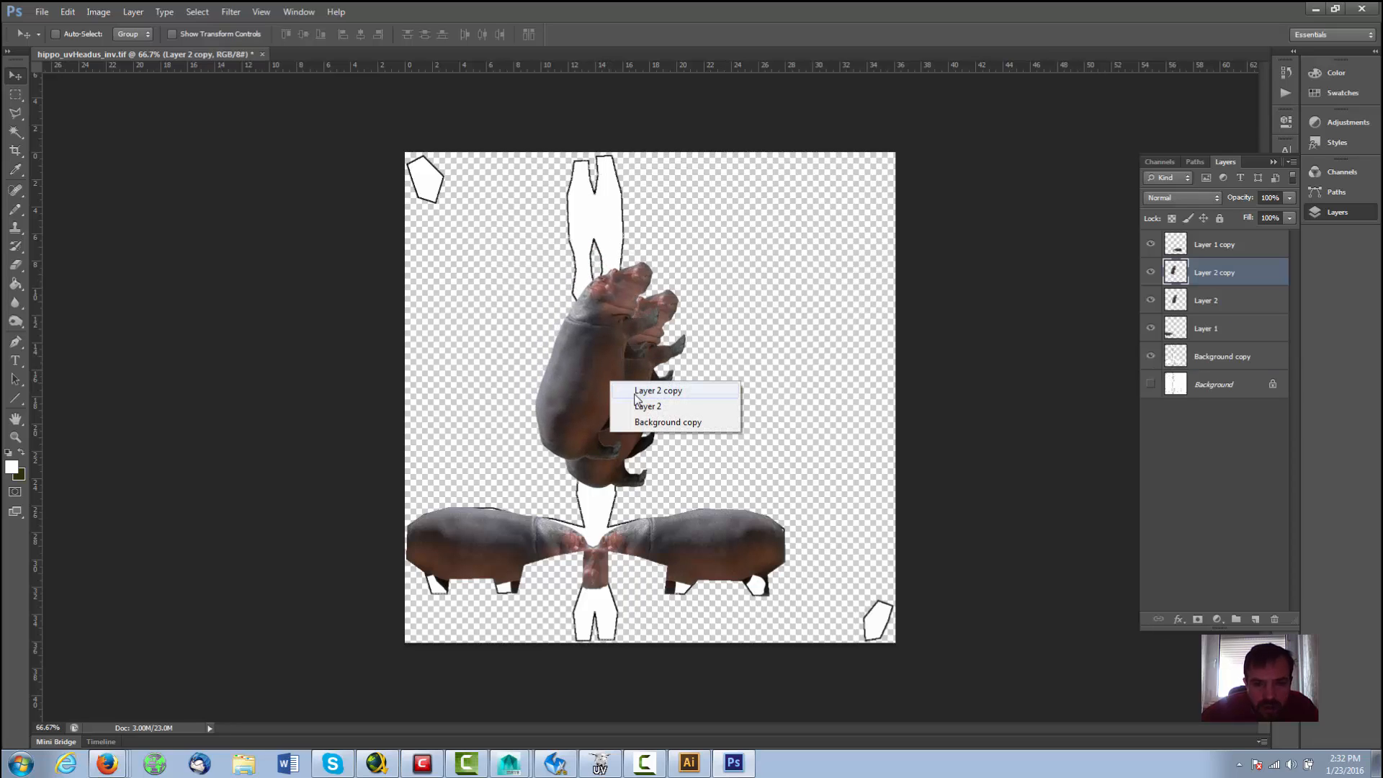
pyautogui.click(645, 392)
pyautogui.hotkey('ctrl', 't')
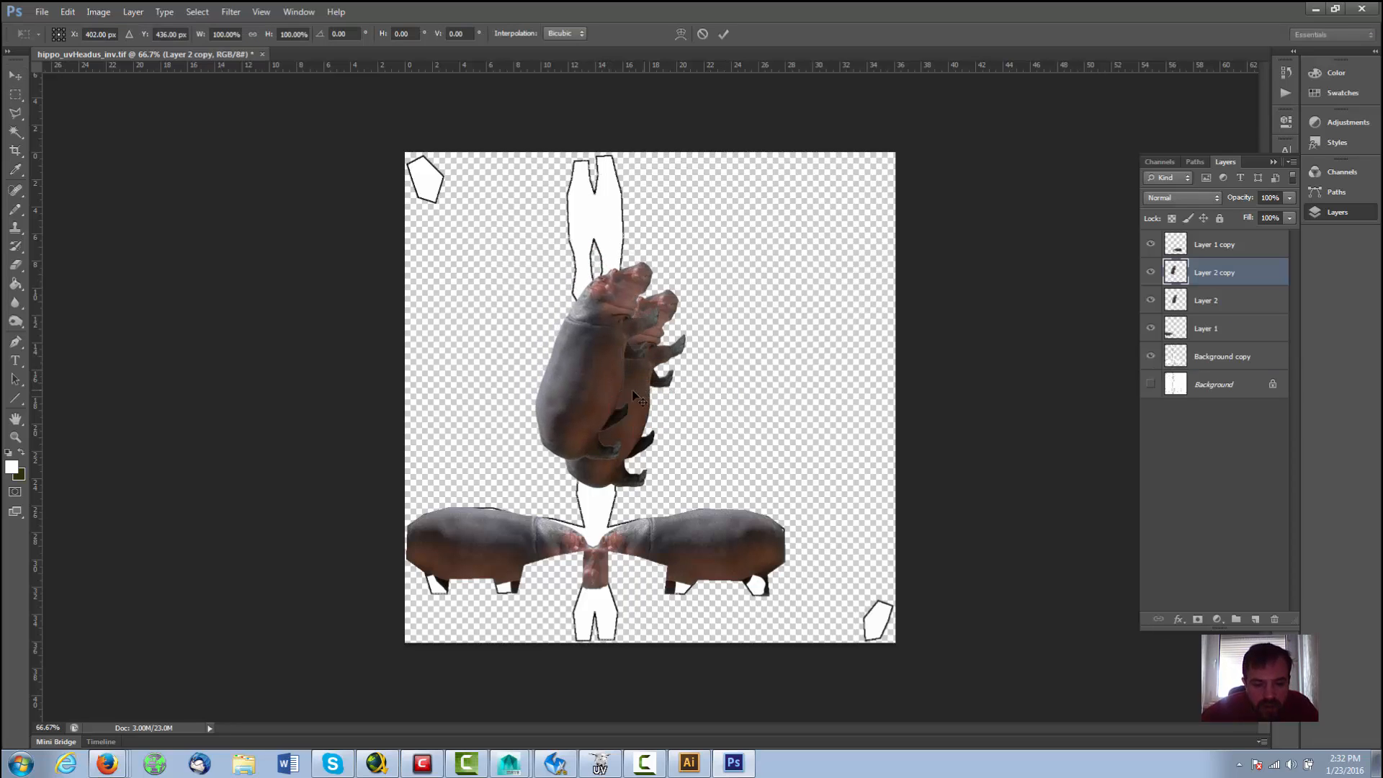
pyautogui.rightClick(608, 388)
pyautogui.click(676, 606)
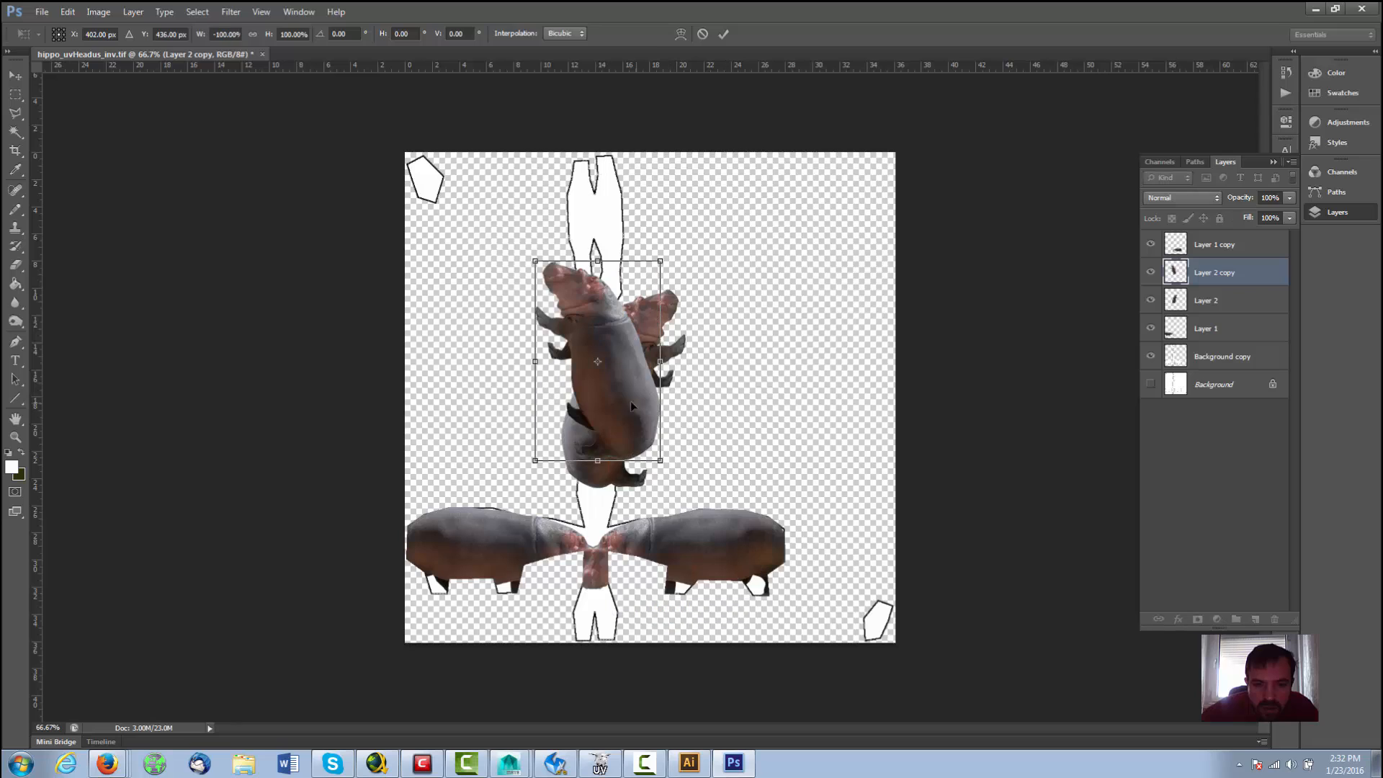
pyautogui.moveTo(630, 401); pyautogui.dragTo(520, 407)
pyautogui.press('Return')
# Step: Rotate the original Layer 2 hippo closer to vertical and place its back over the right half of the central strip
pyautogui.rightClick(664, 409)
pyautogui.click(664, 408)
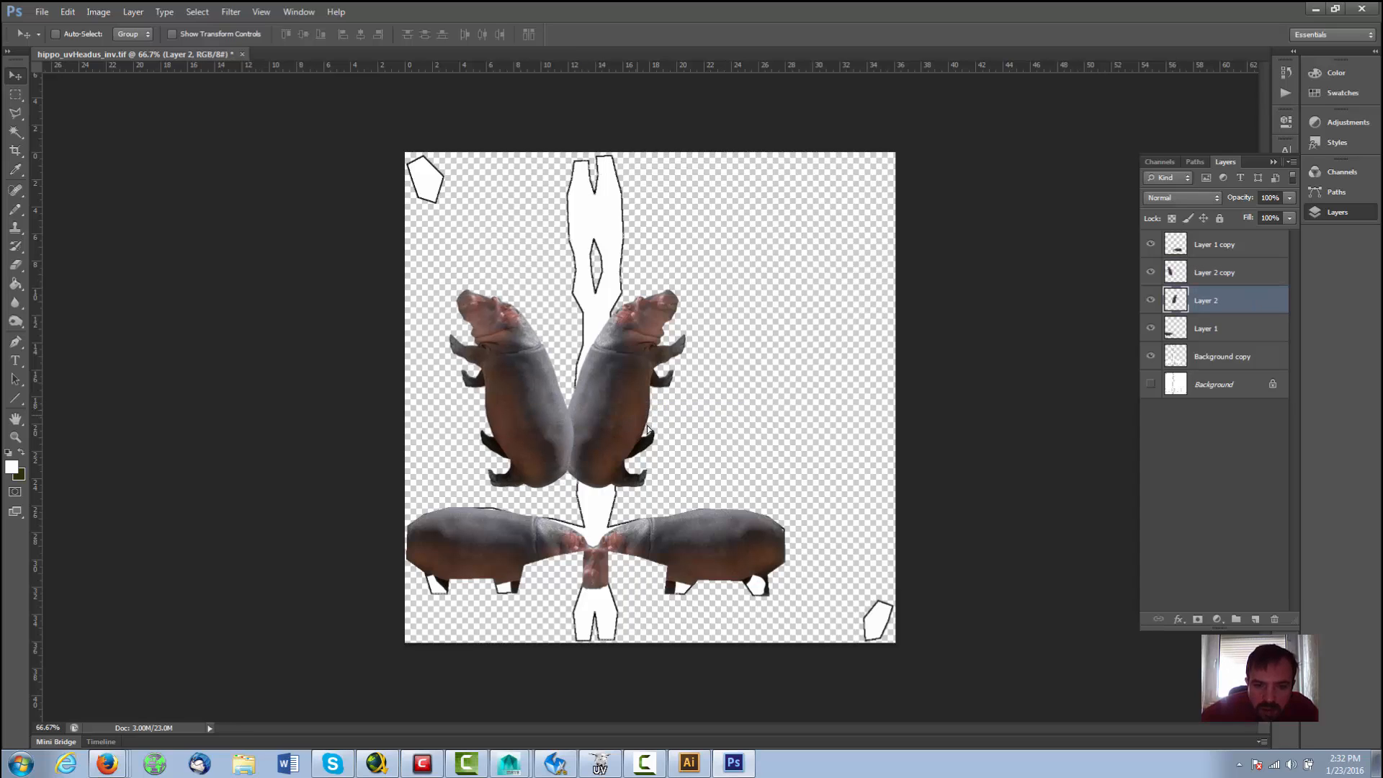
pyautogui.moveTo(637, 420); pyautogui.dragTo(659, 449)
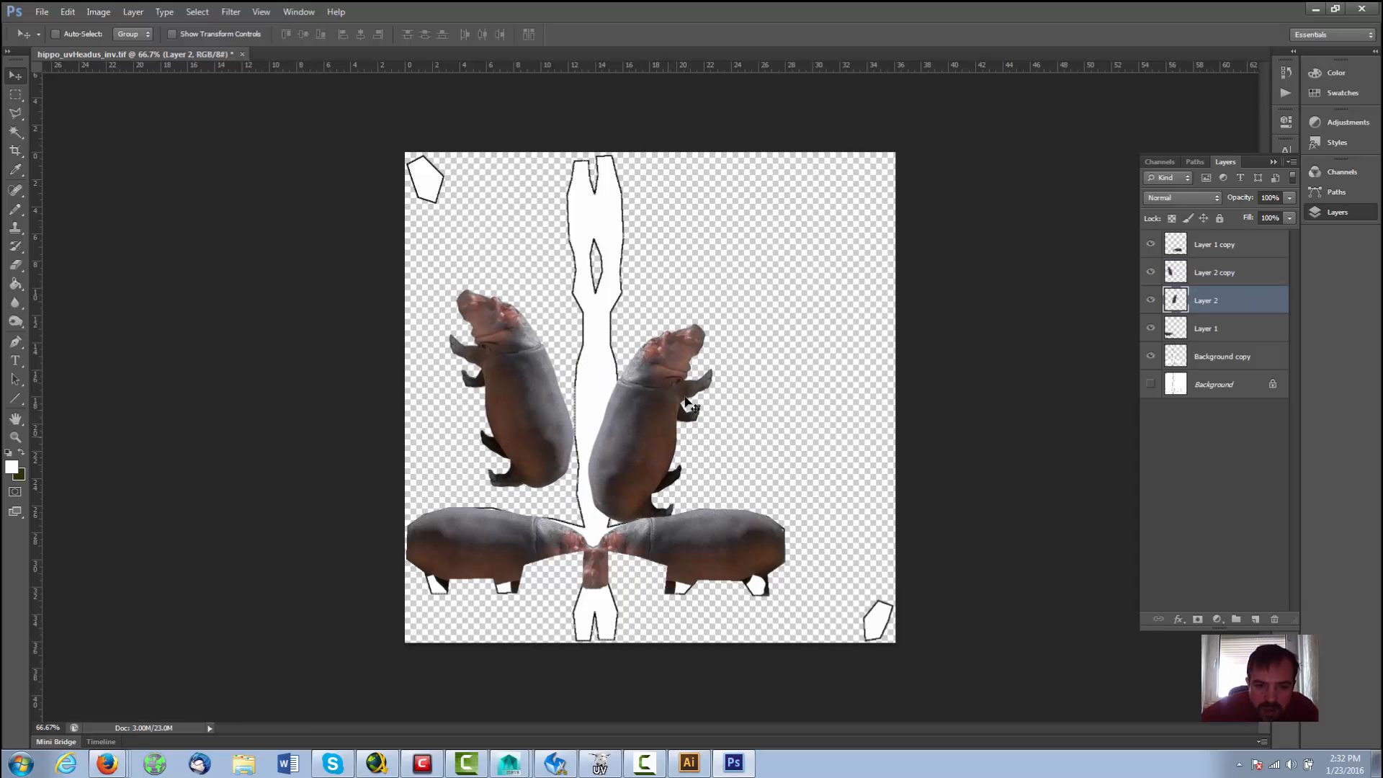
pyautogui.hotkey('ctrl', 't')
pyautogui.moveTo(742, 261); pyautogui.dragTo(696, 258)
pyautogui.moveTo(656, 452); pyautogui.dragTo(645, 433)
pyautogui.press('Return')
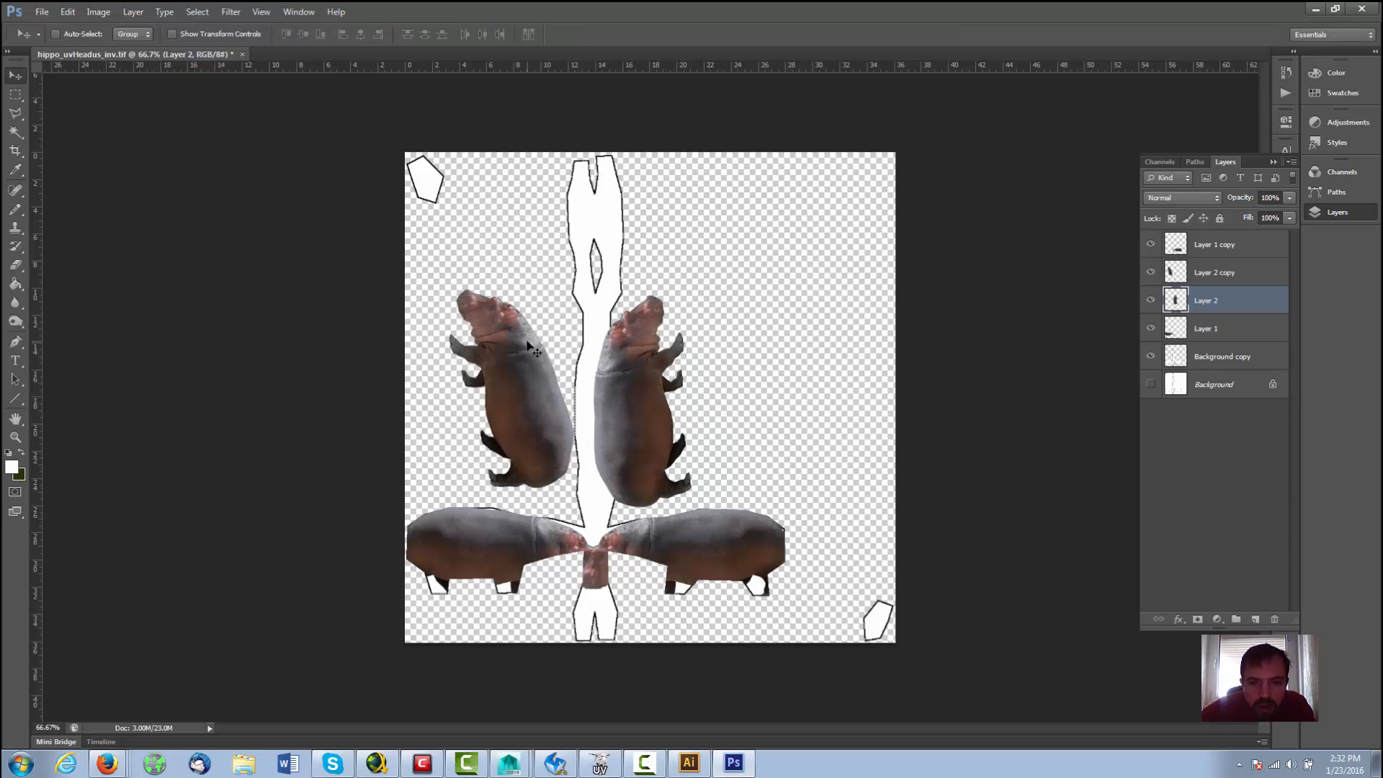
# Step: Delete the tilted, mirrored hippo copy on the left side of the central strip
pyautogui.rightClick(534, 351)
pyautogui.click(558, 354)
pyautogui.click(1276, 624)
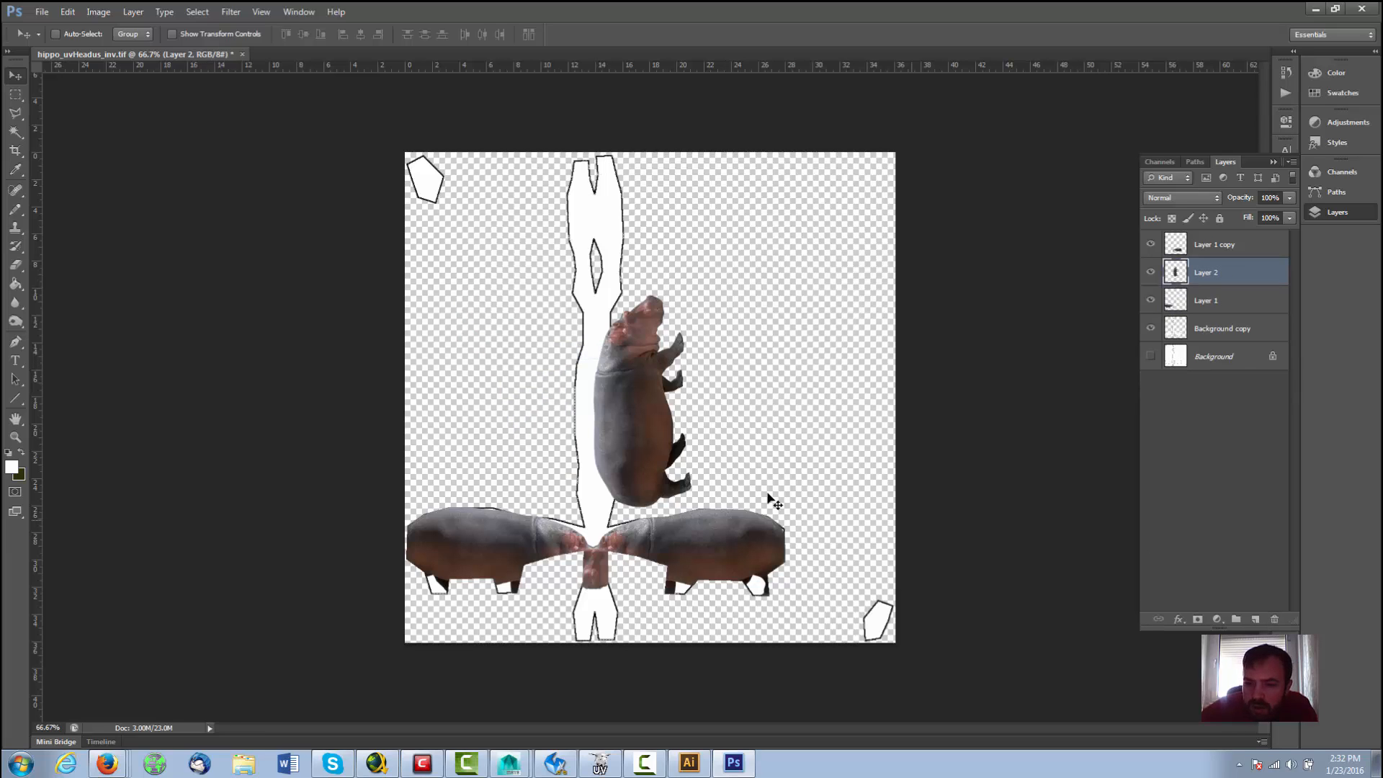
# Step: Try to flip the upright hippo on Layer 2 horizontally
pyautogui.rightClick(617, 411)
pyautogui.click(641, 413)
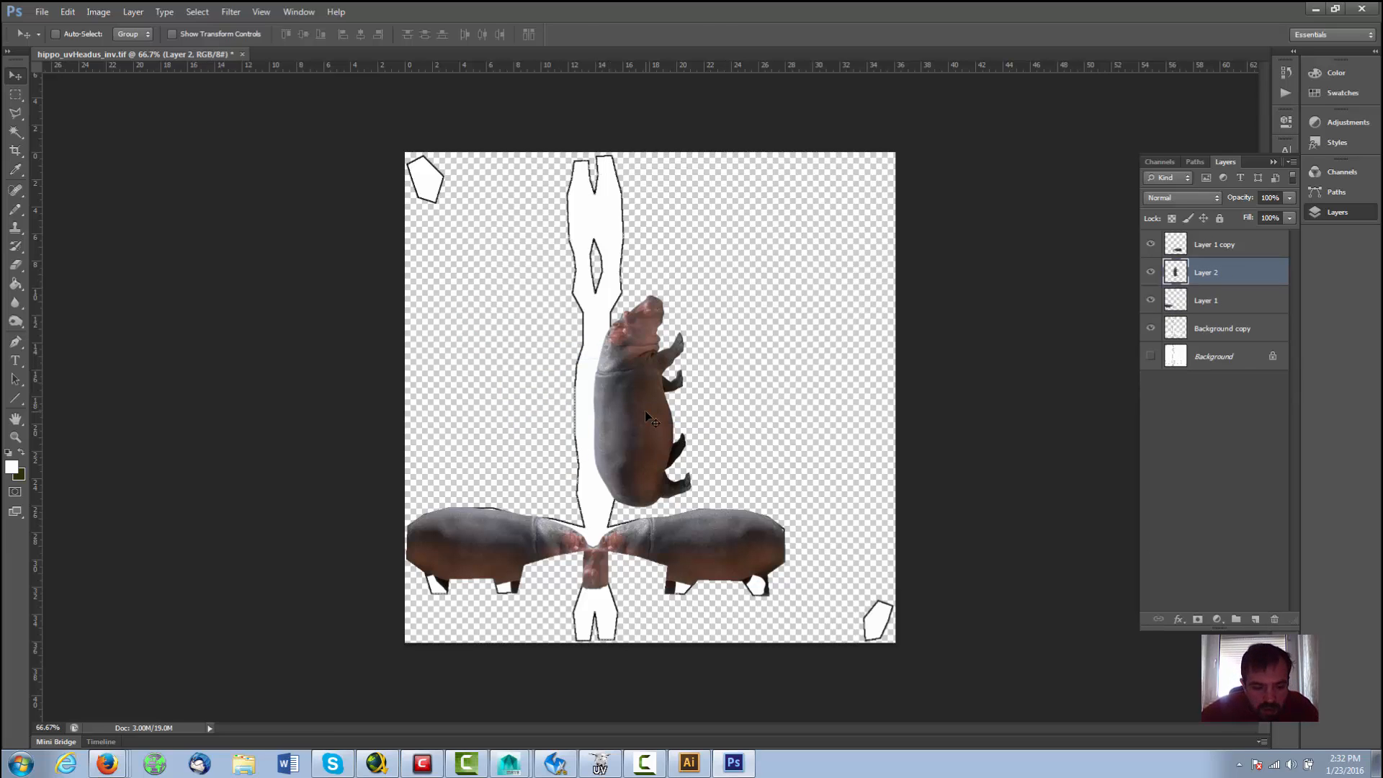
pyautogui.hotkey('ctrl', 't')
pyautogui.rightClick(641, 413)
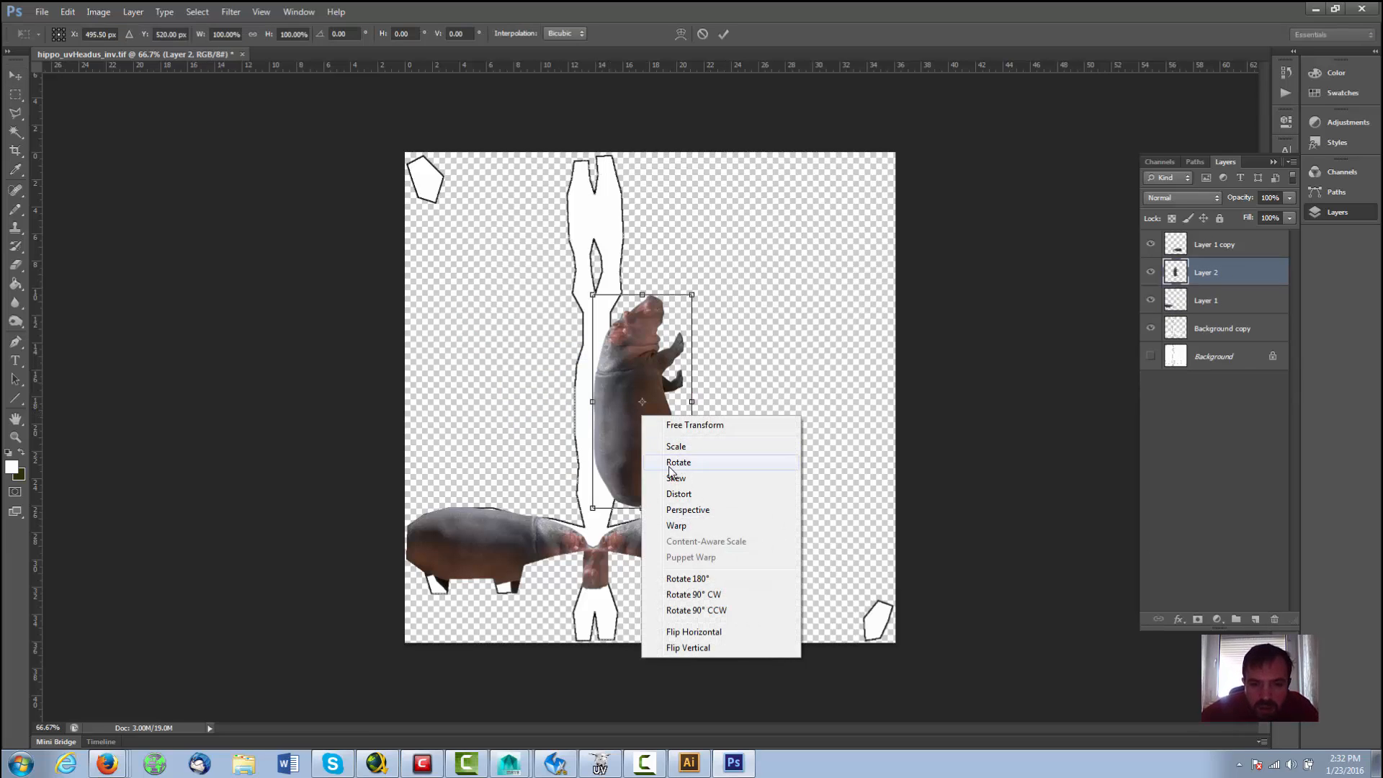
pyautogui.click(723, 631)
pyautogui.press('Return')
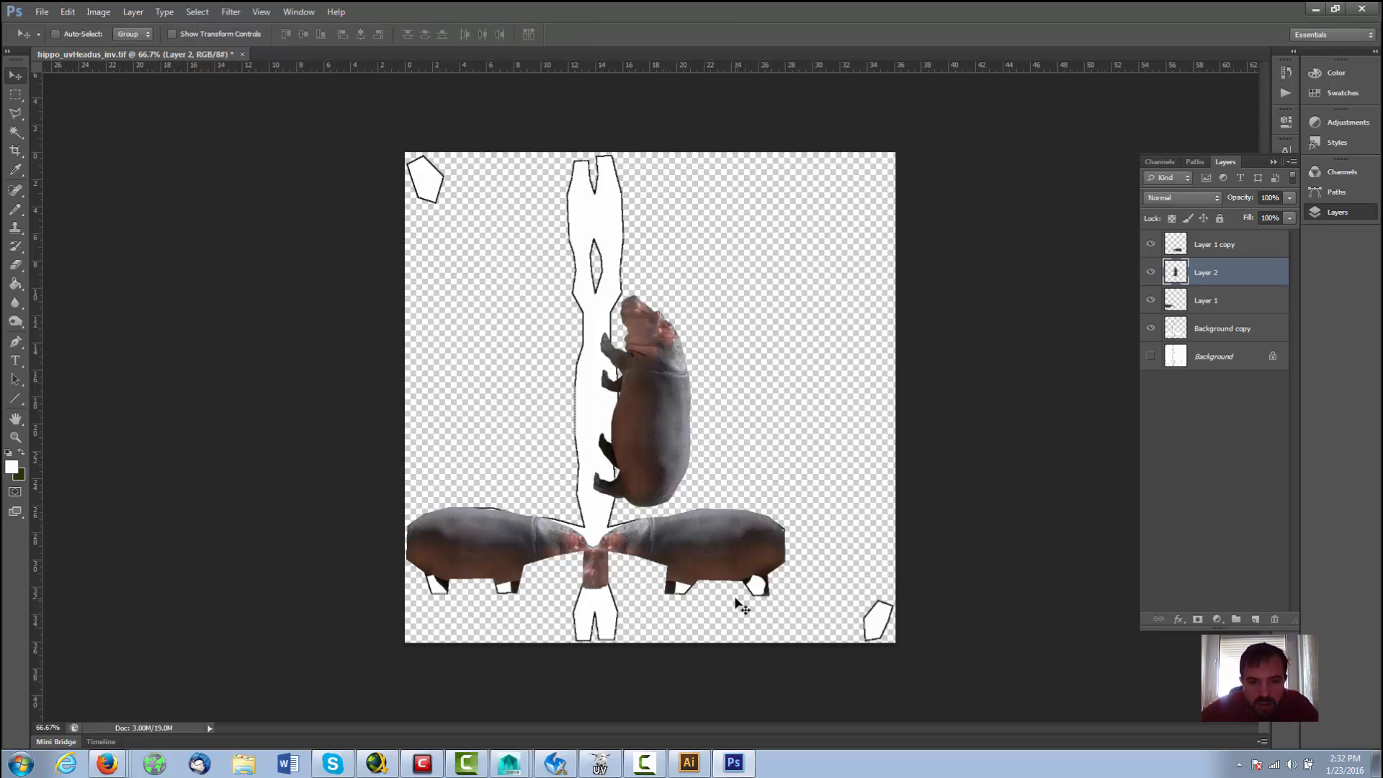
pyautogui.hotkey('ctrl', 'v')
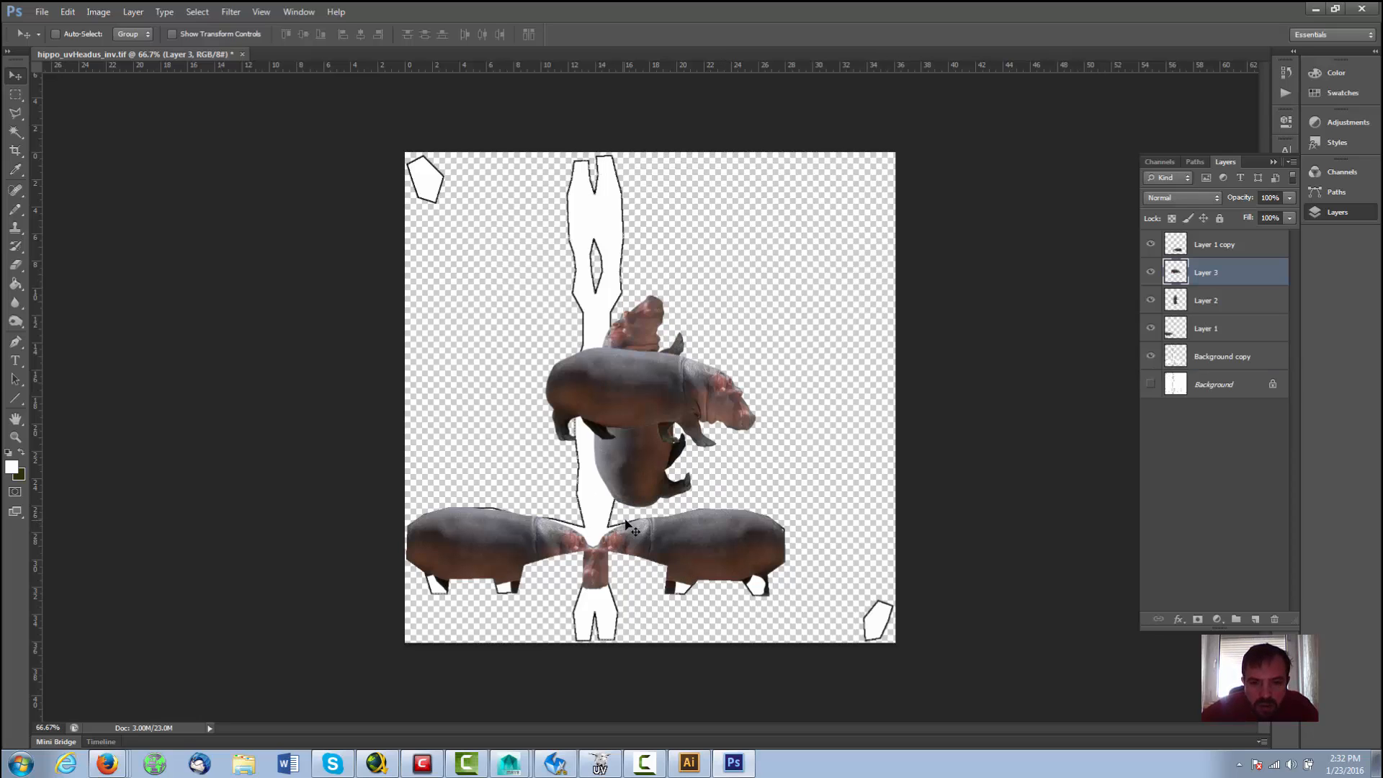
pyautogui.hotkey('ctrl', 'z')
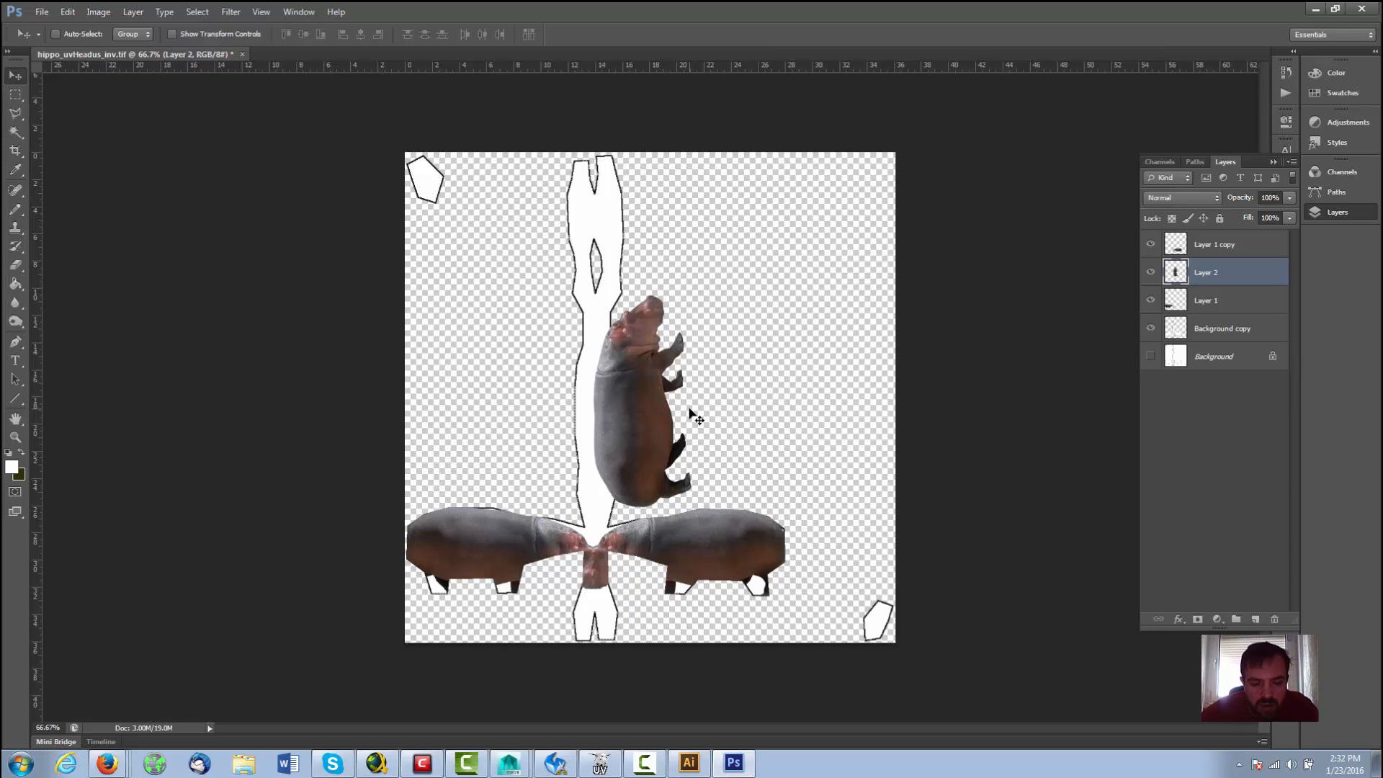
pyautogui.hotkey('ctrl', 'v')
pyautogui.hotkey('ctrl', 'z')
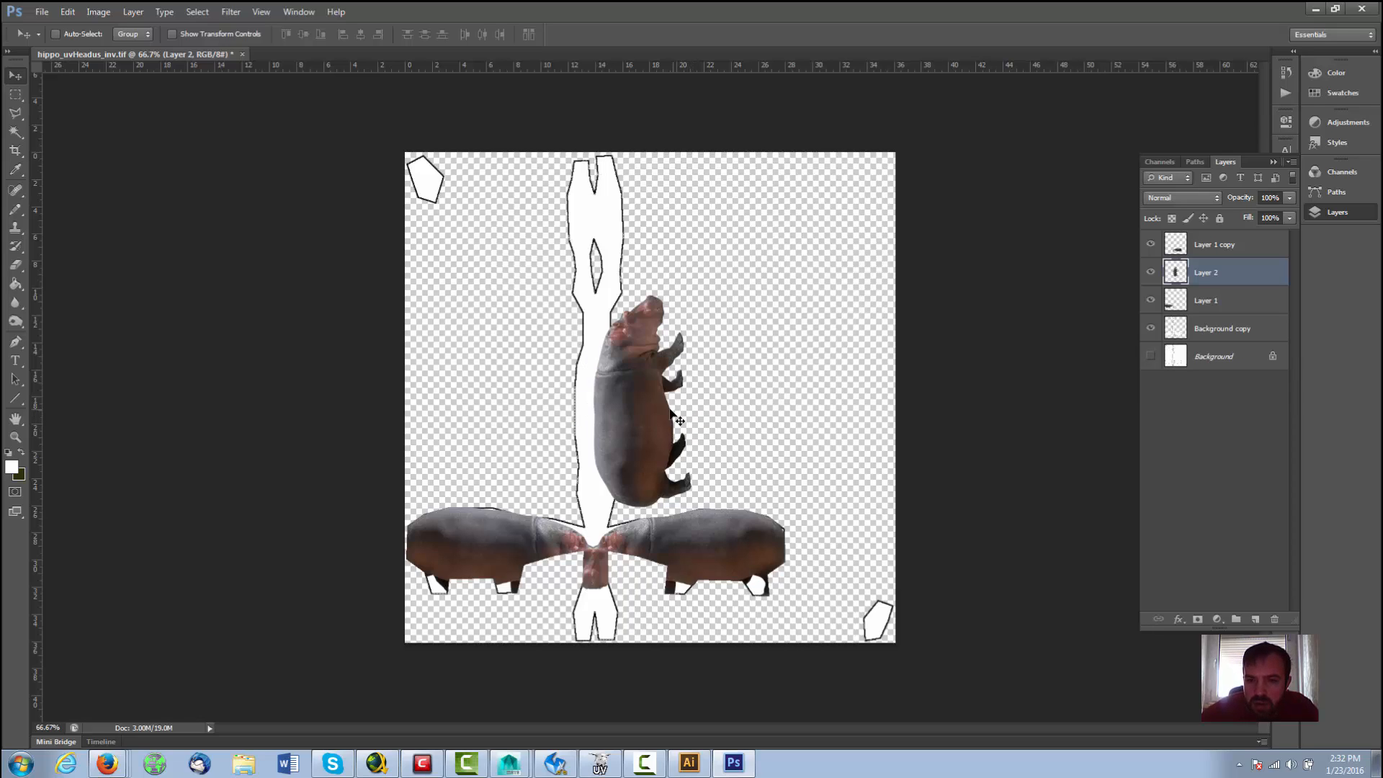
# Step: Duplicate the upright hippo, flip the copy horizontally, and place it back to back with the original over the central strip
pyautogui.moveTo(620, 417); pyautogui.dragTo(543, 413)
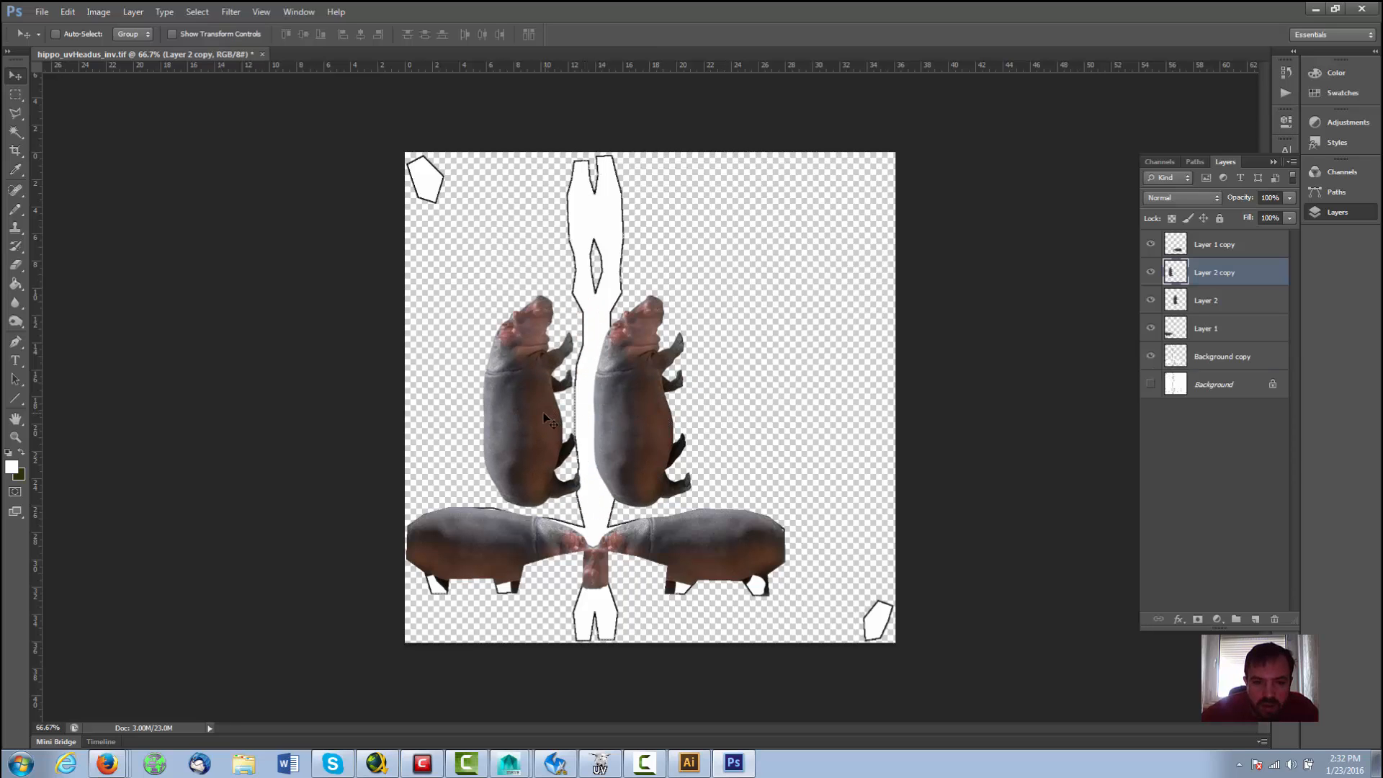
pyautogui.hotkey('ctrl', 't')
pyautogui.rightClick(563, 441)
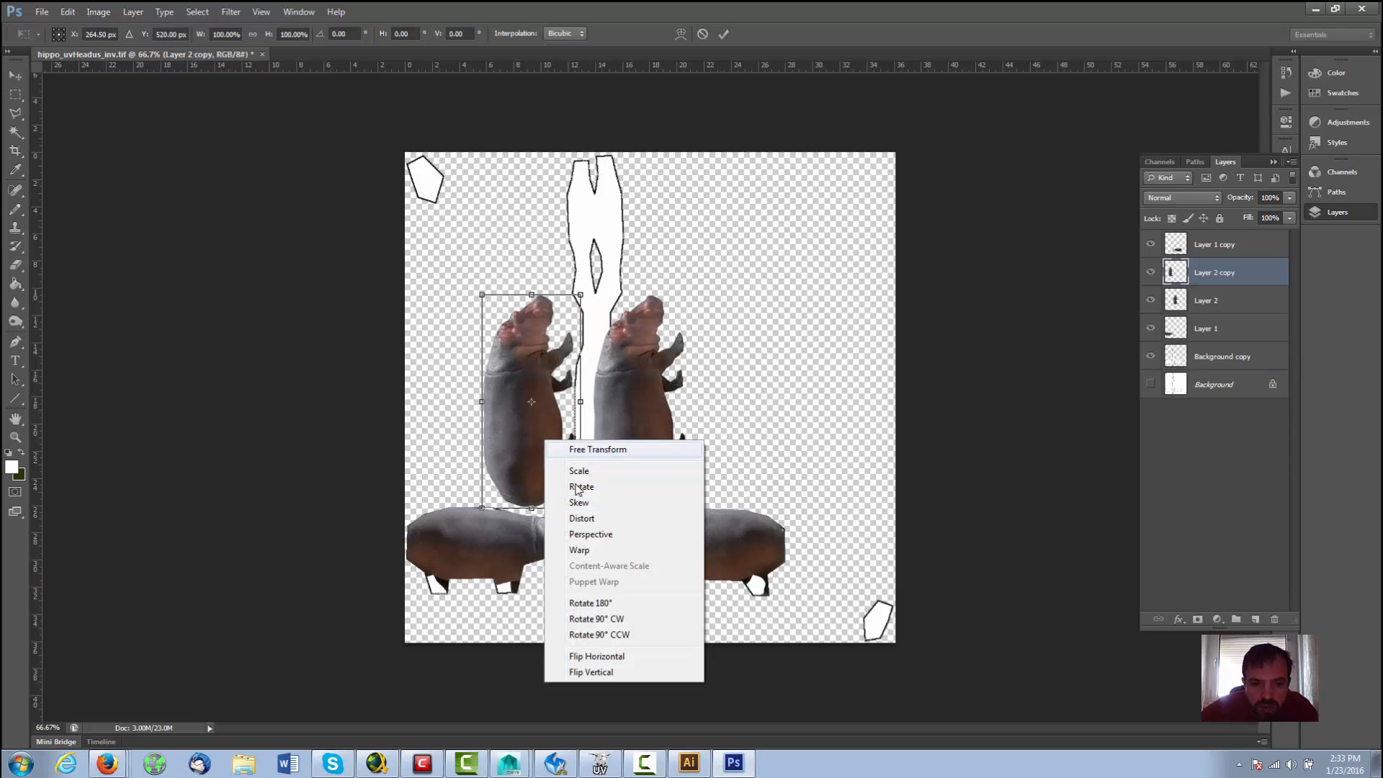
pyautogui.click(605, 656)
pyautogui.moveTo(531, 441); pyautogui.dragTo(542, 452)
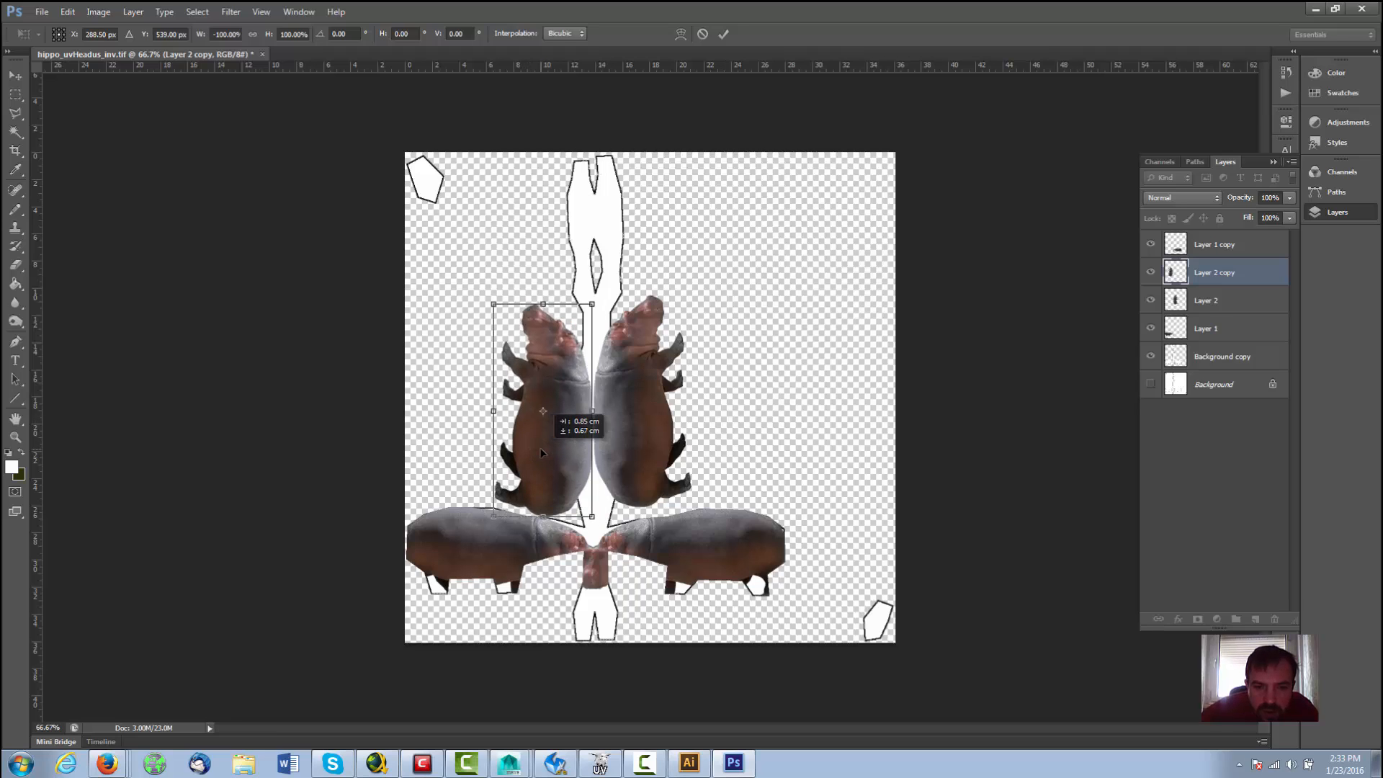
pyautogui.click(723, 34)
# Step: Merge Layer 2 copy and Layer 2 into a single layer
pyautogui.keyDown('shift'); pyautogui.click(1211, 254); pyautogui.keyUp('shift')
pyautogui.click(1216, 284)
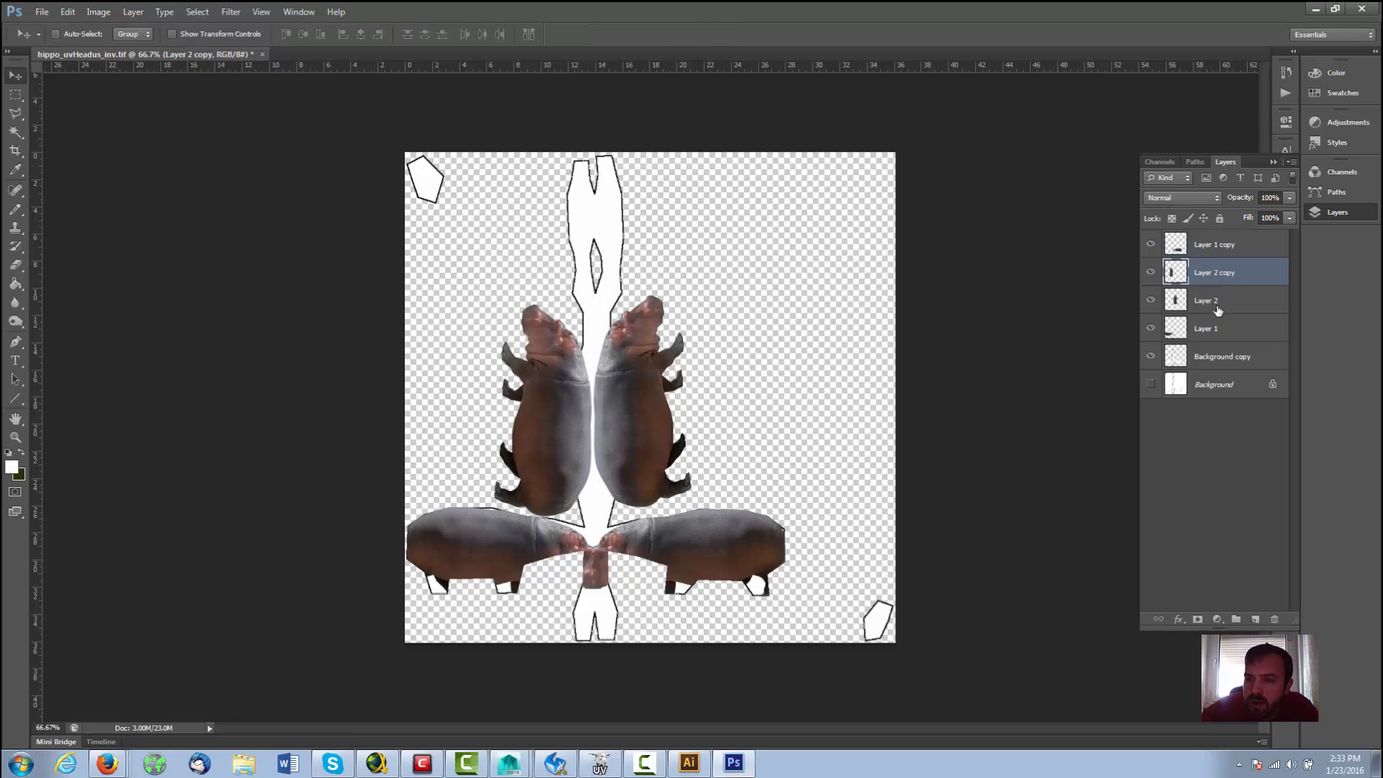
pyautogui.keyDown('shift'); pyautogui.click(1218, 304); pyautogui.keyUp('shift')
pyautogui.rightClick(1219, 304)
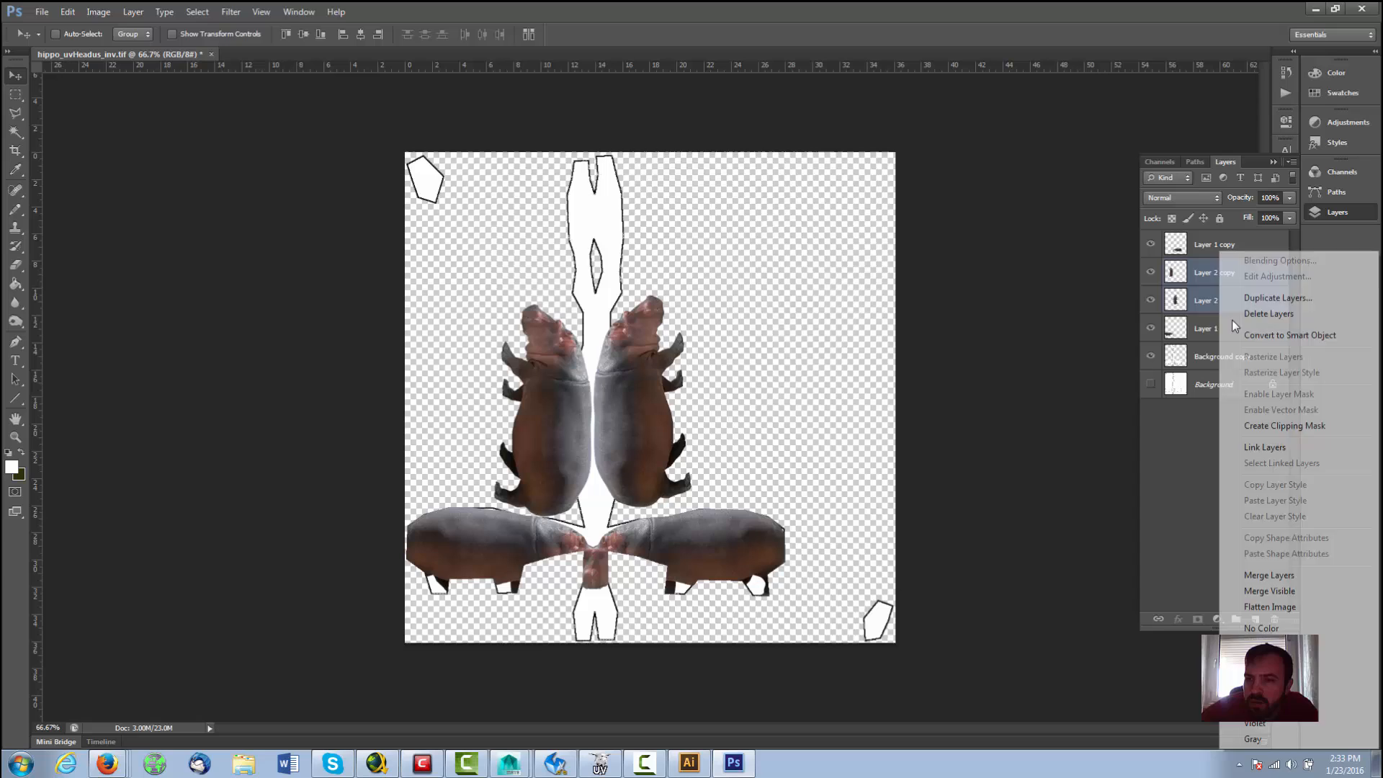
pyautogui.click(1286, 577)
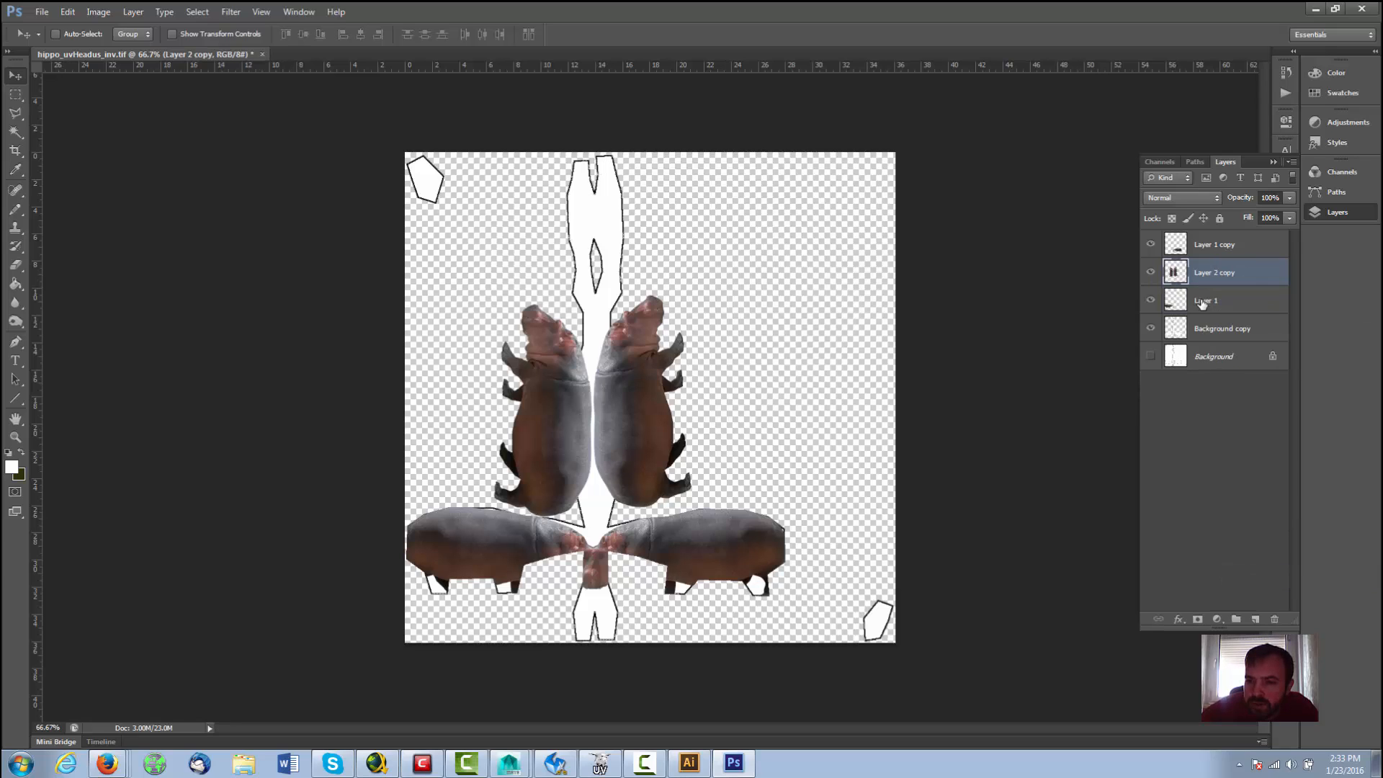
# Step: Try to trim the merged hippo pair to the UV outline by deleting the Background copy's empty area from it
pyautogui.click(1215, 329)
pyautogui.press('w')
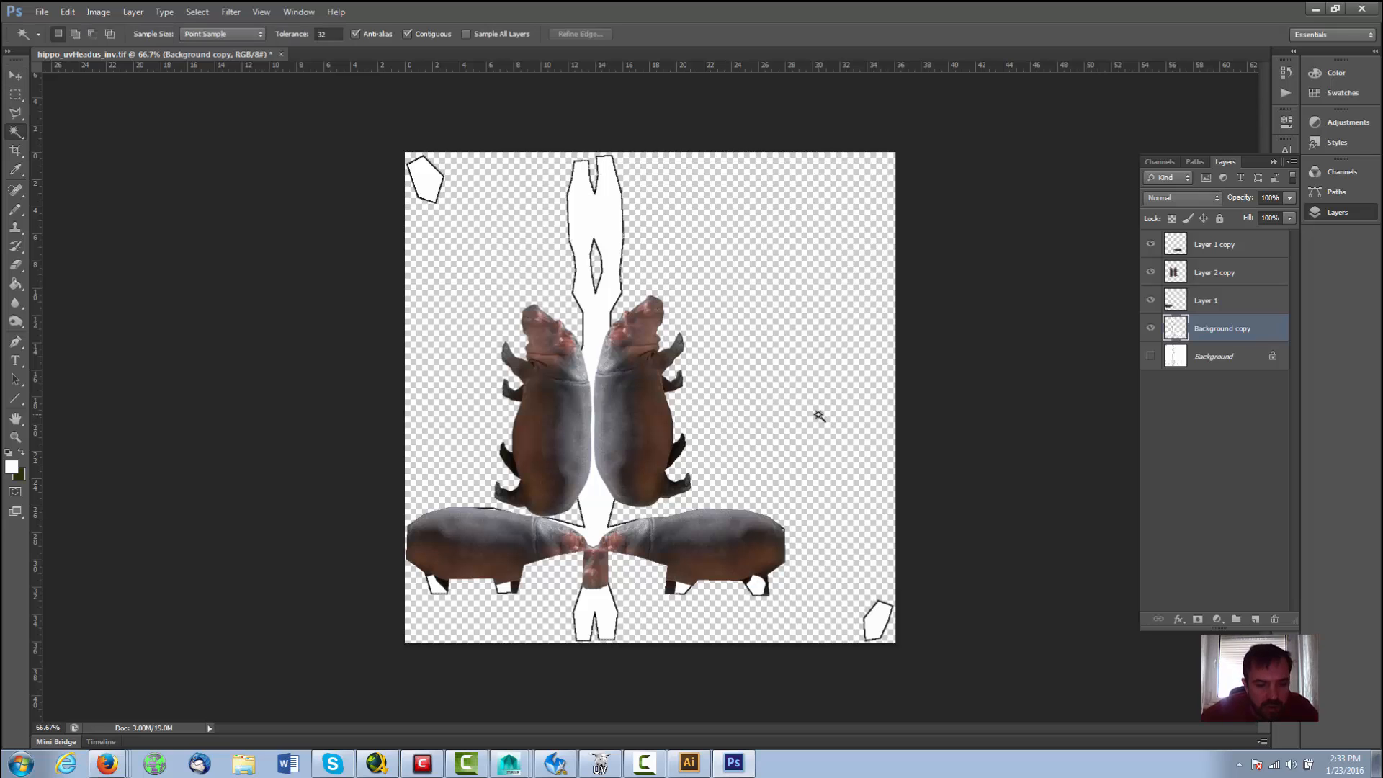
pyautogui.click(838, 405)
pyautogui.click(1206, 276)
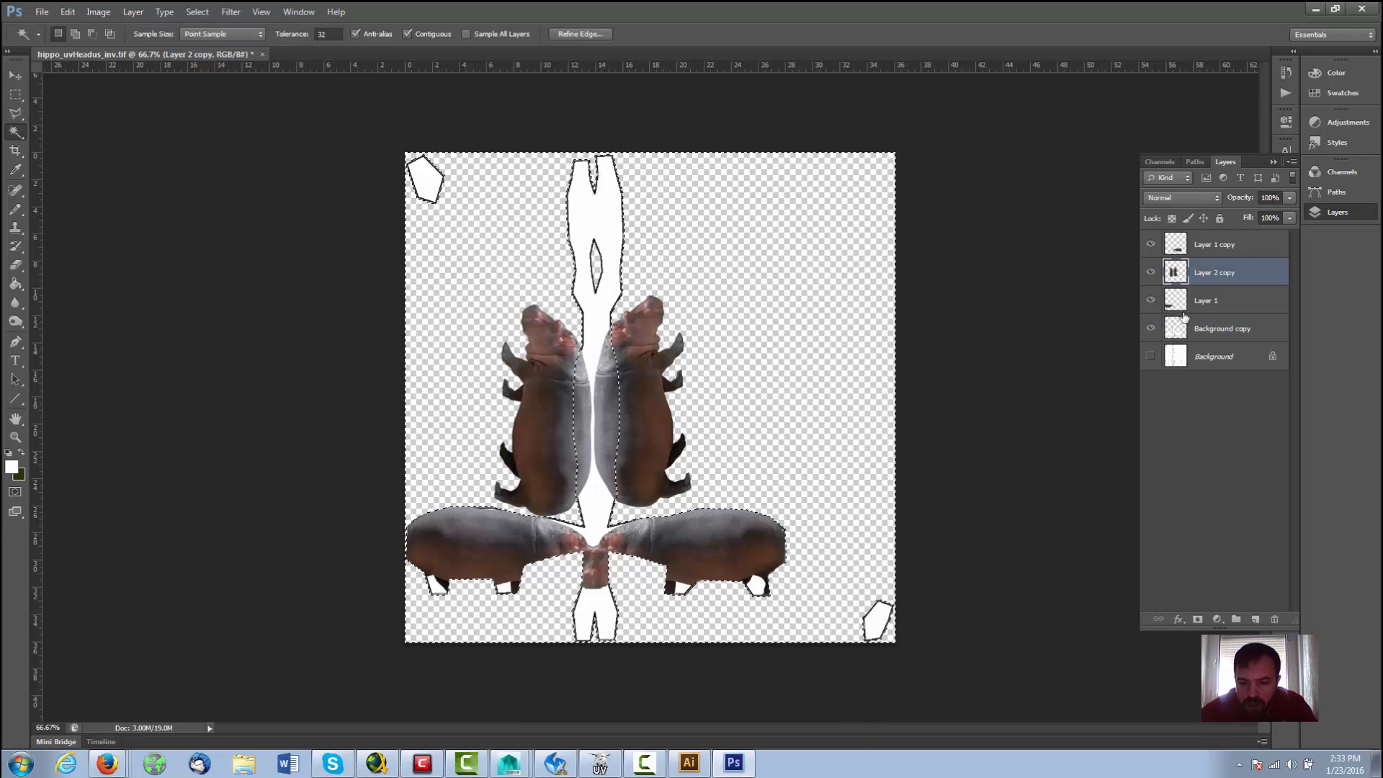
pyautogui.press('Delete')
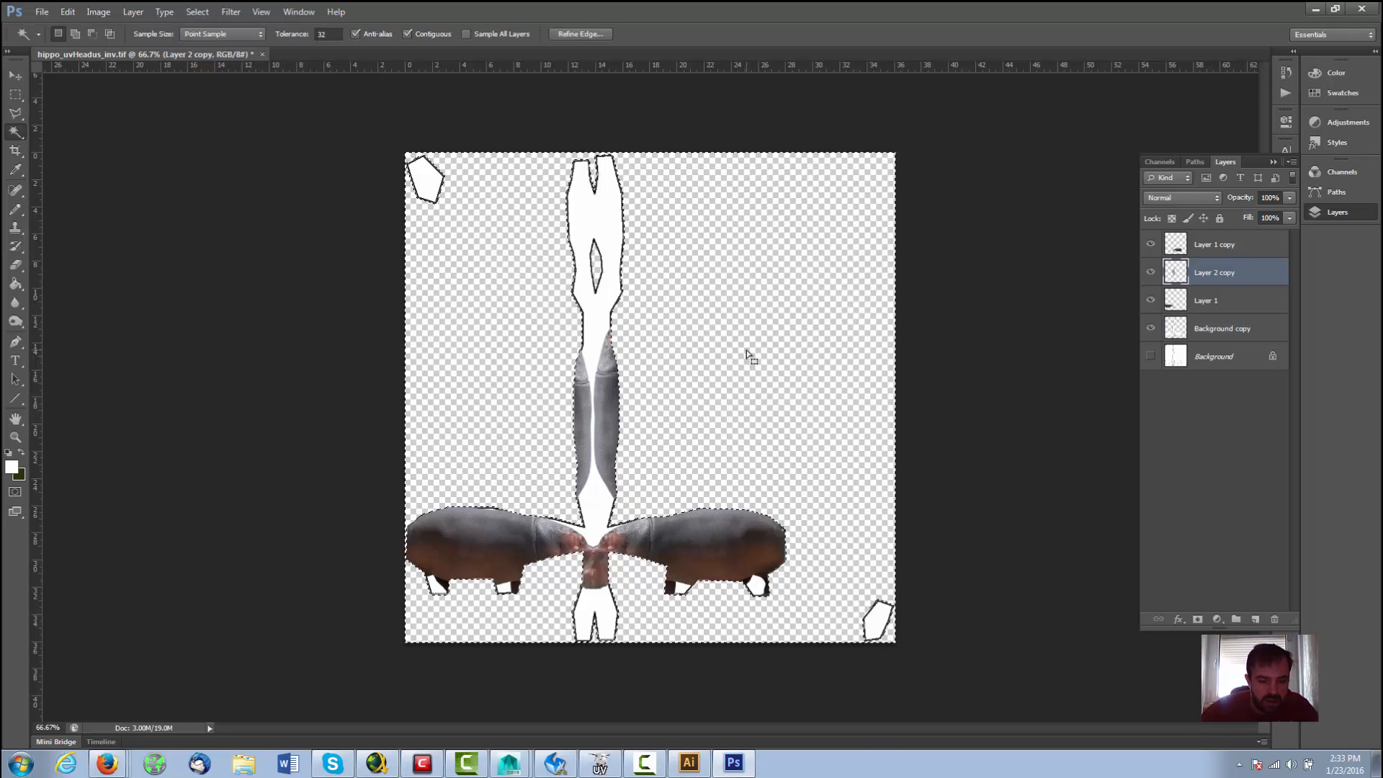
pyautogui.hotkey('ctrl', 'z')
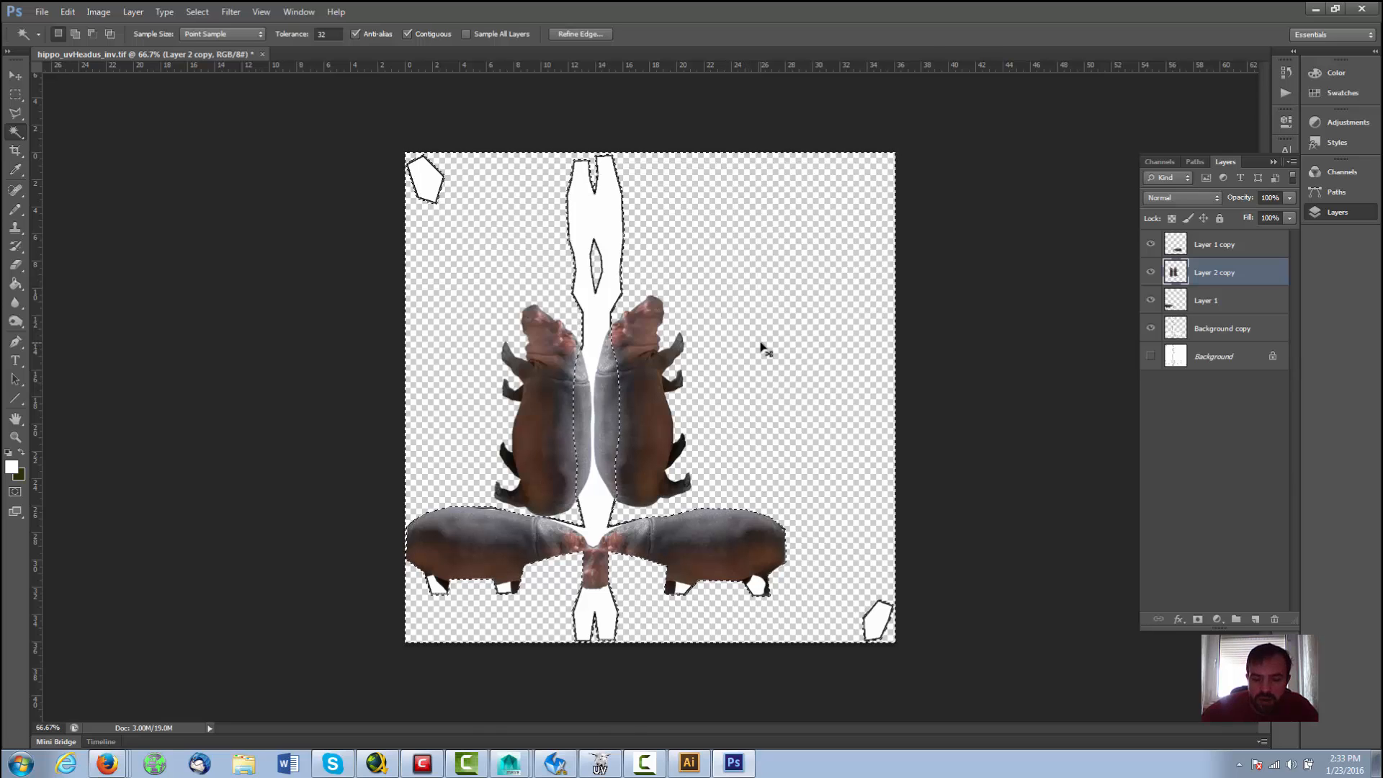
pyautogui.hotkey('ctrl', 'd')
# Step: Duplicate the hippo pair three times up and down the central strip and merge all four pair layers into one
pyautogui.press('v')
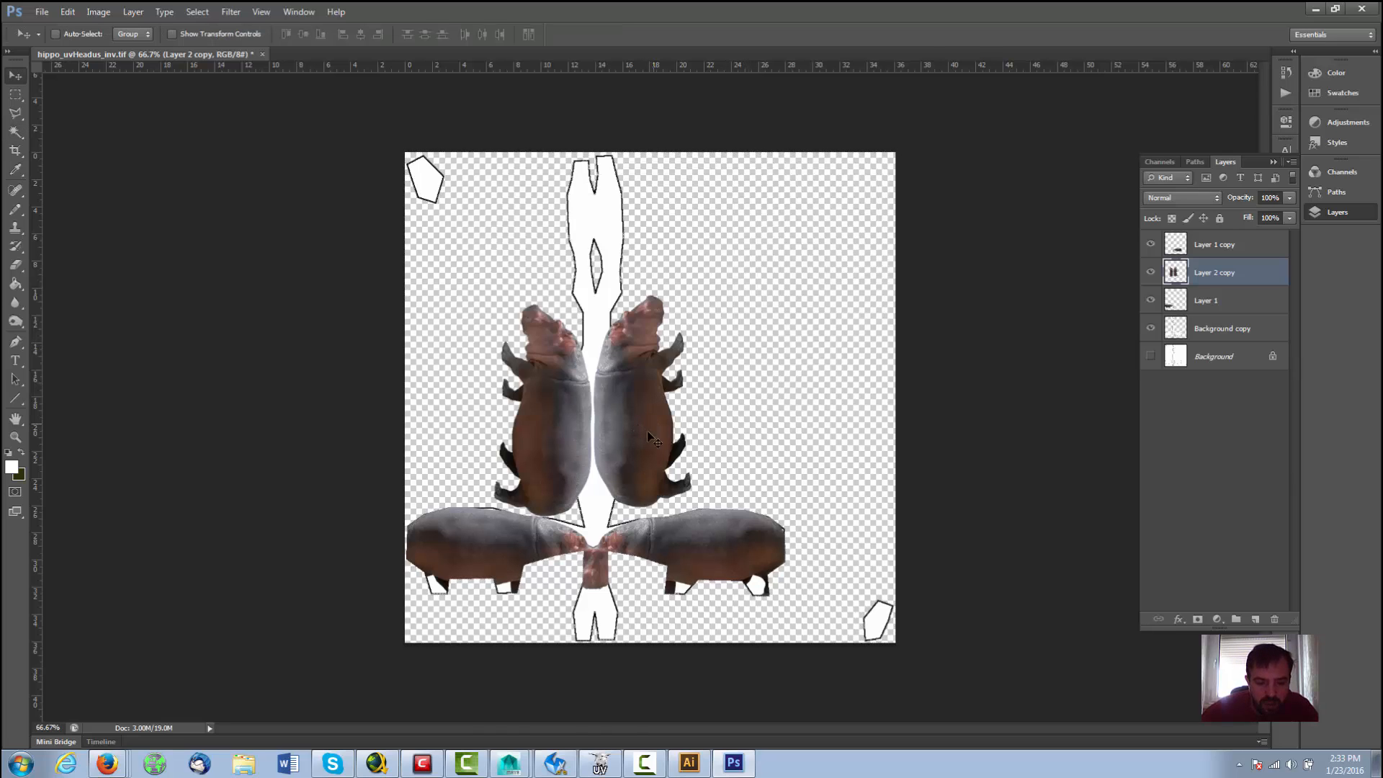
pyautogui.keyDown('alt'); pyautogui.moveTo(634, 430); pyautogui.dragTo(572, 247); pyautogui.keyUp('alt')
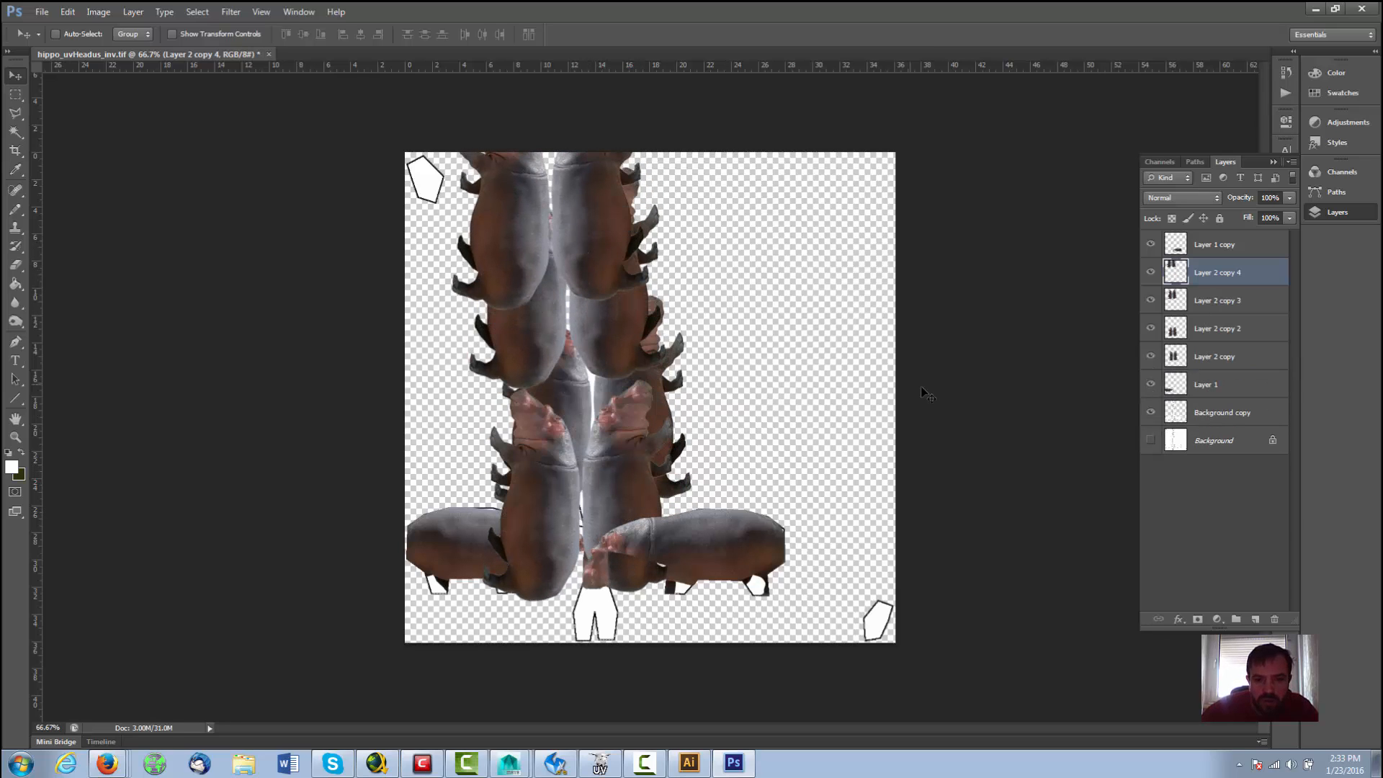
pyautogui.keyDown('shift'); pyautogui.click(1228, 330); pyautogui.keyUp('shift')
pyautogui.rightClick(1226, 328)
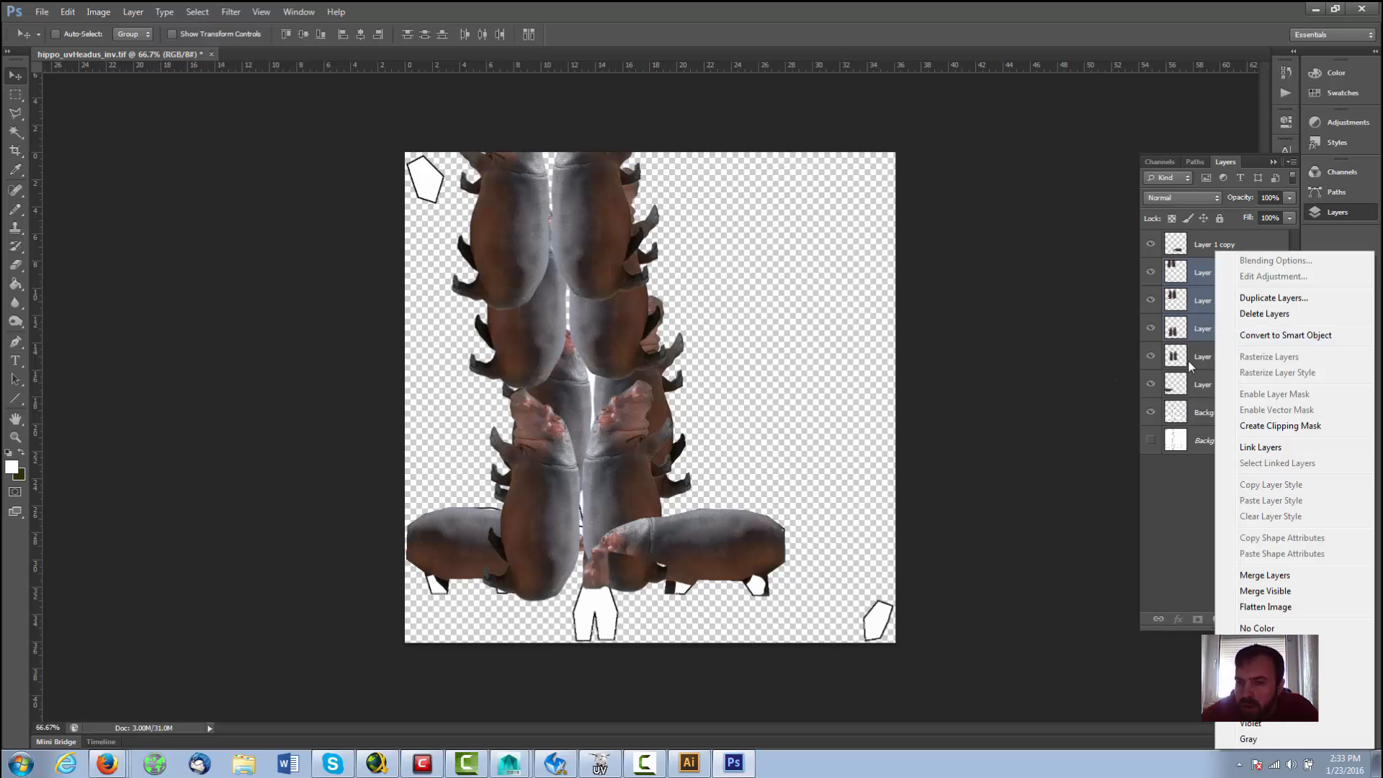
pyautogui.click(1194, 363)
pyautogui.keyDown('shift'); pyautogui.click(1207, 362); pyautogui.keyUp('shift')
pyautogui.rightClick(1225, 359)
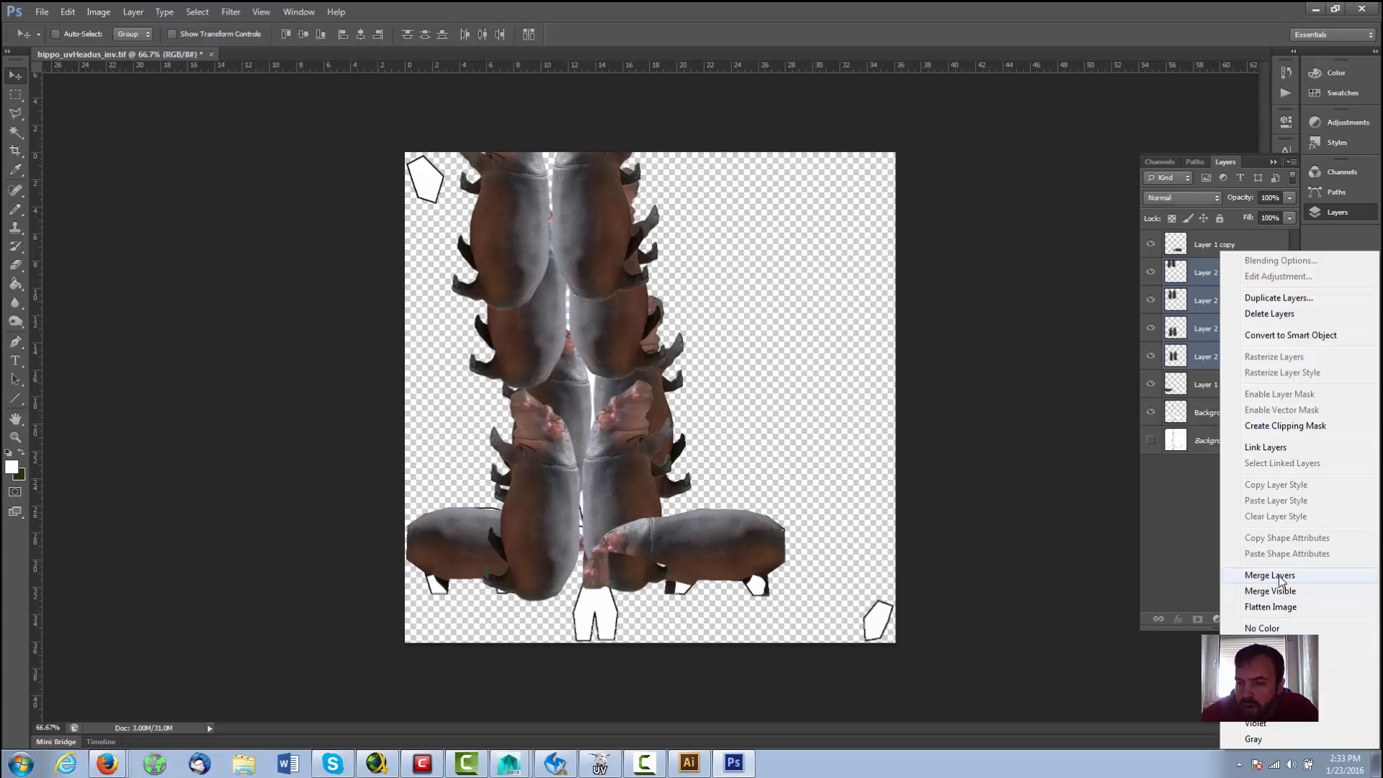
pyautogui.click(1269, 575)
# Step: Select the empty area around the UV shapes on Background copy, delete it from the merged hippo layer, and deselect
pyautogui.click(1210, 329)
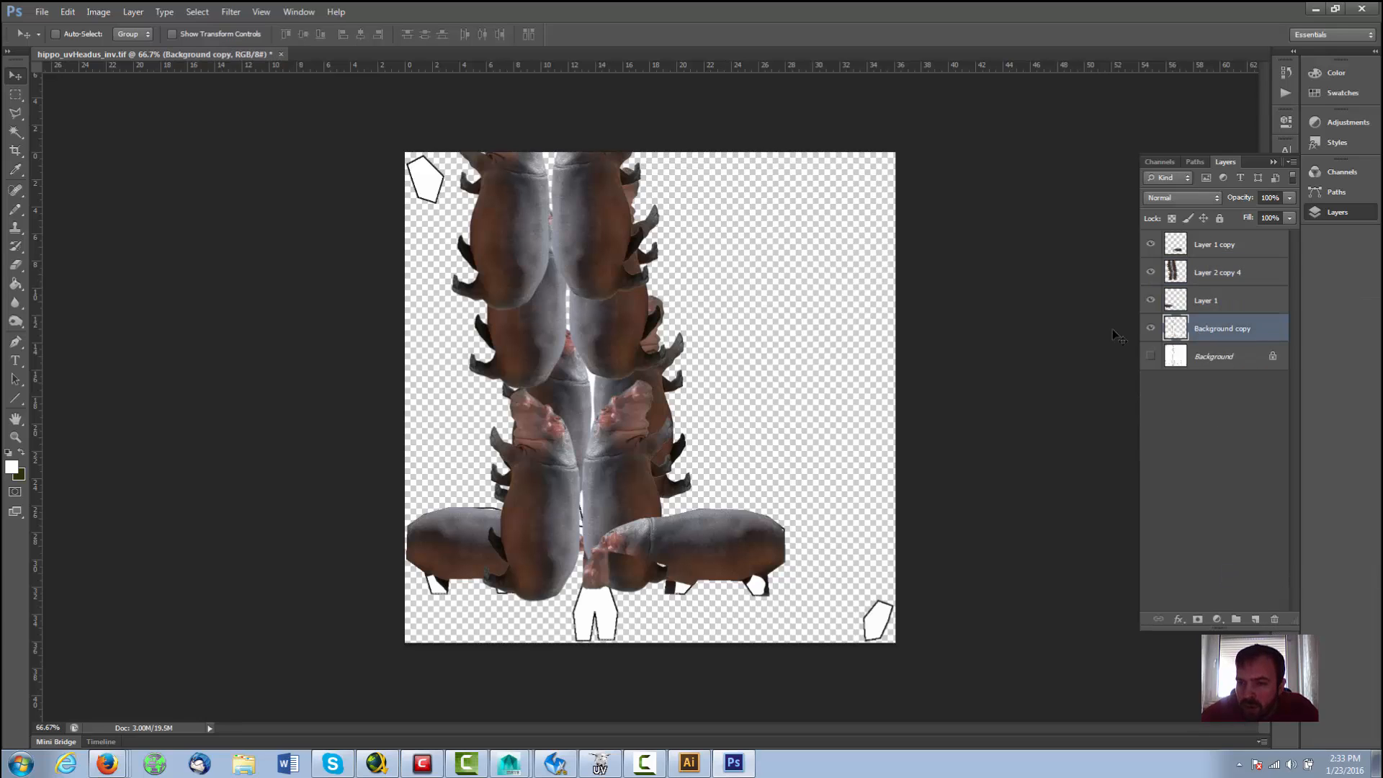
pyautogui.press('w')
pyautogui.click(807, 337)
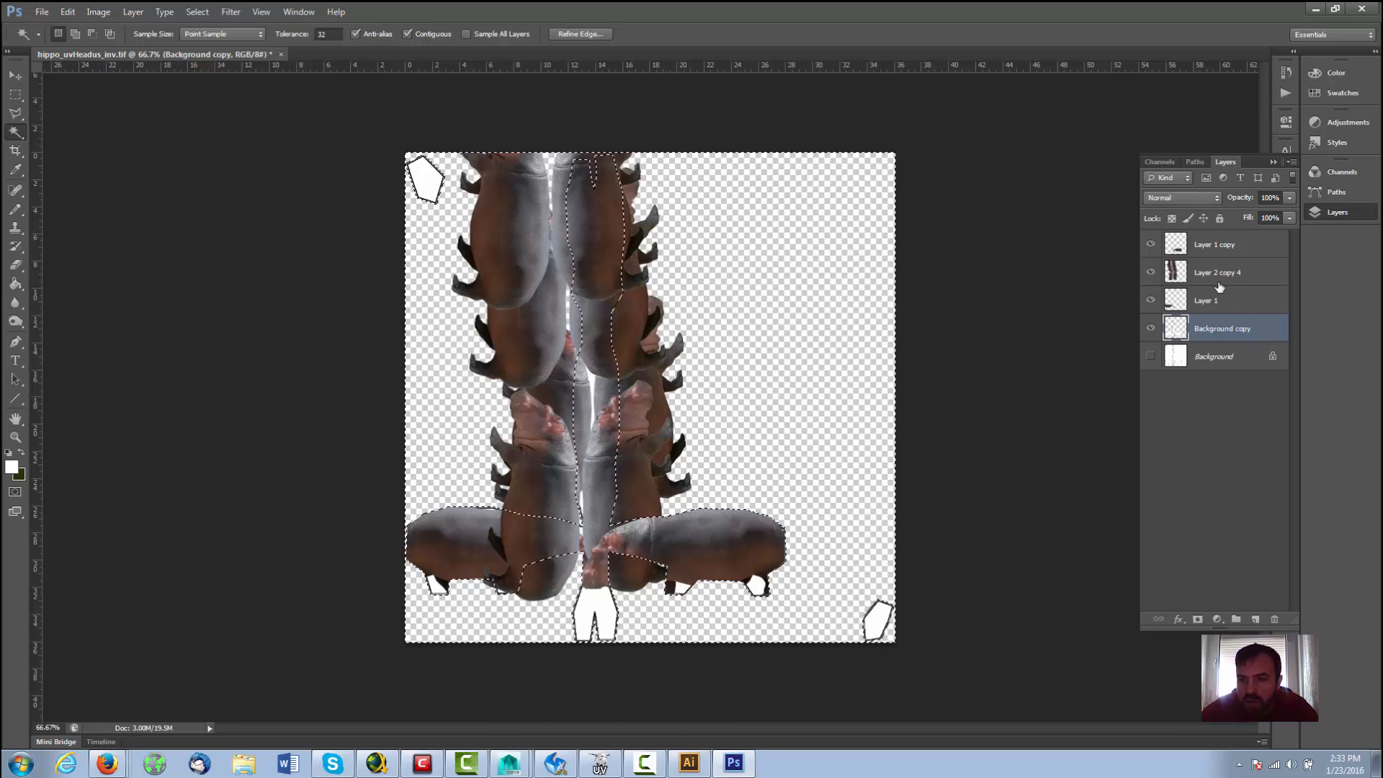
pyautogui.click(1182, 273)
pyautogui.press('Delete')
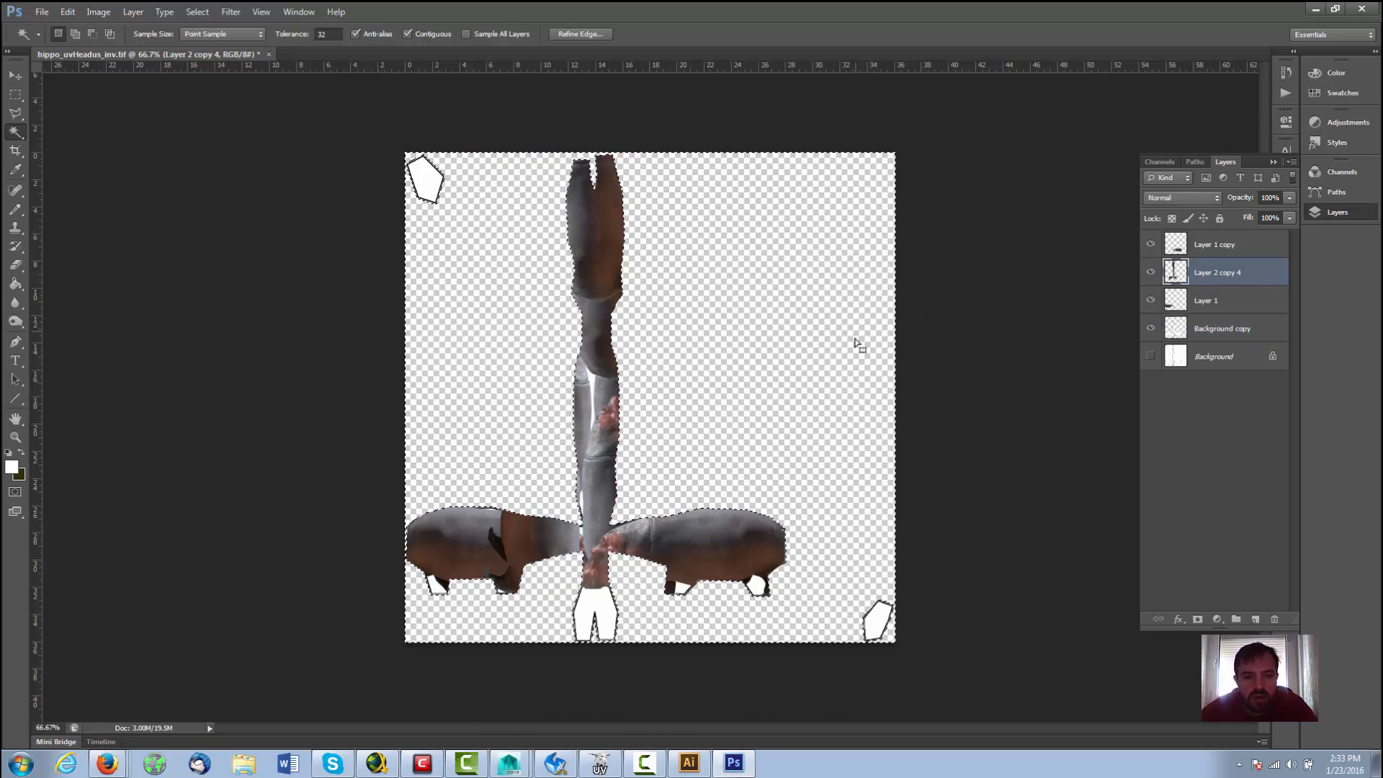
pyautogui.hotkey('ctrl', 'd')
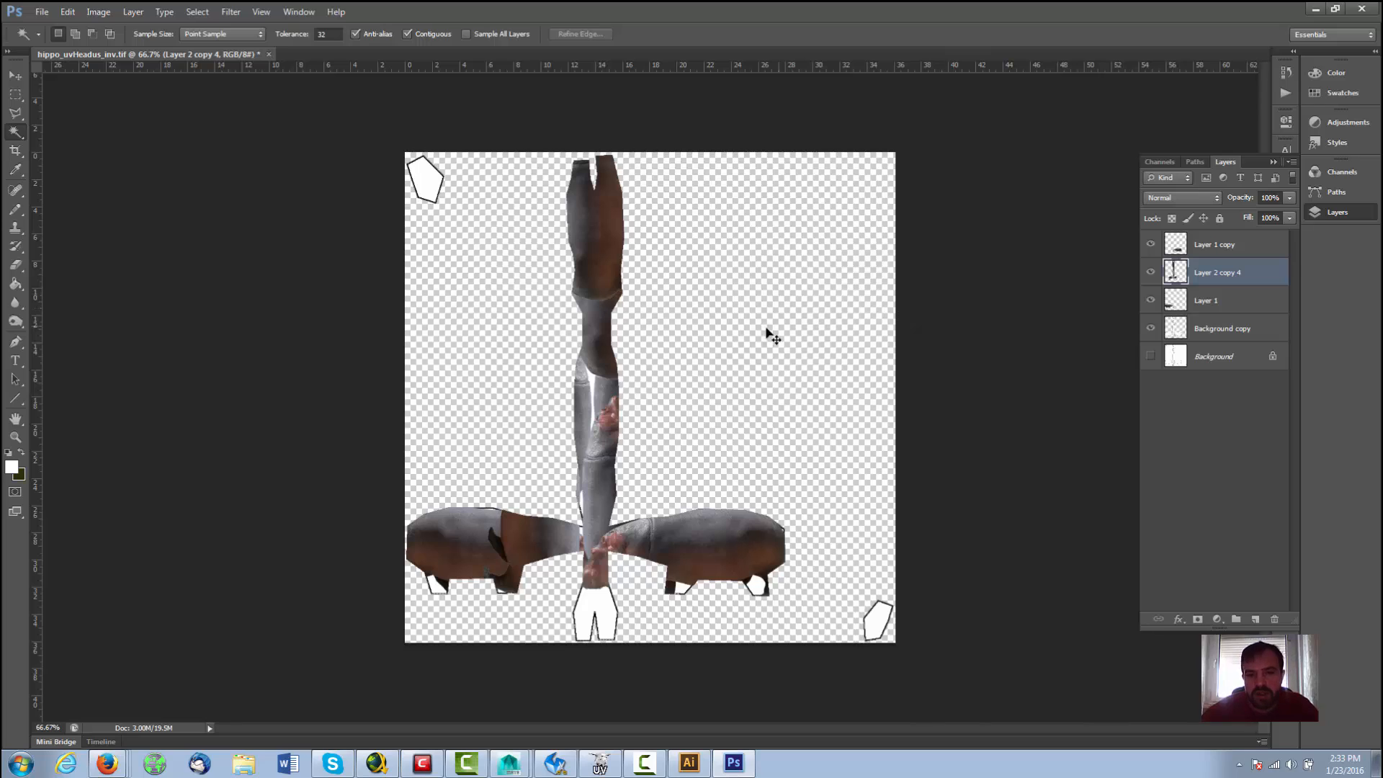
# Step: Save the textured map with its layers as an uncompressed TIFF, replacing hippo_uvHeadus_inv.tif, and switch to Illustrator
pyautogui.hotkey('ctrl', 'shift', 's')
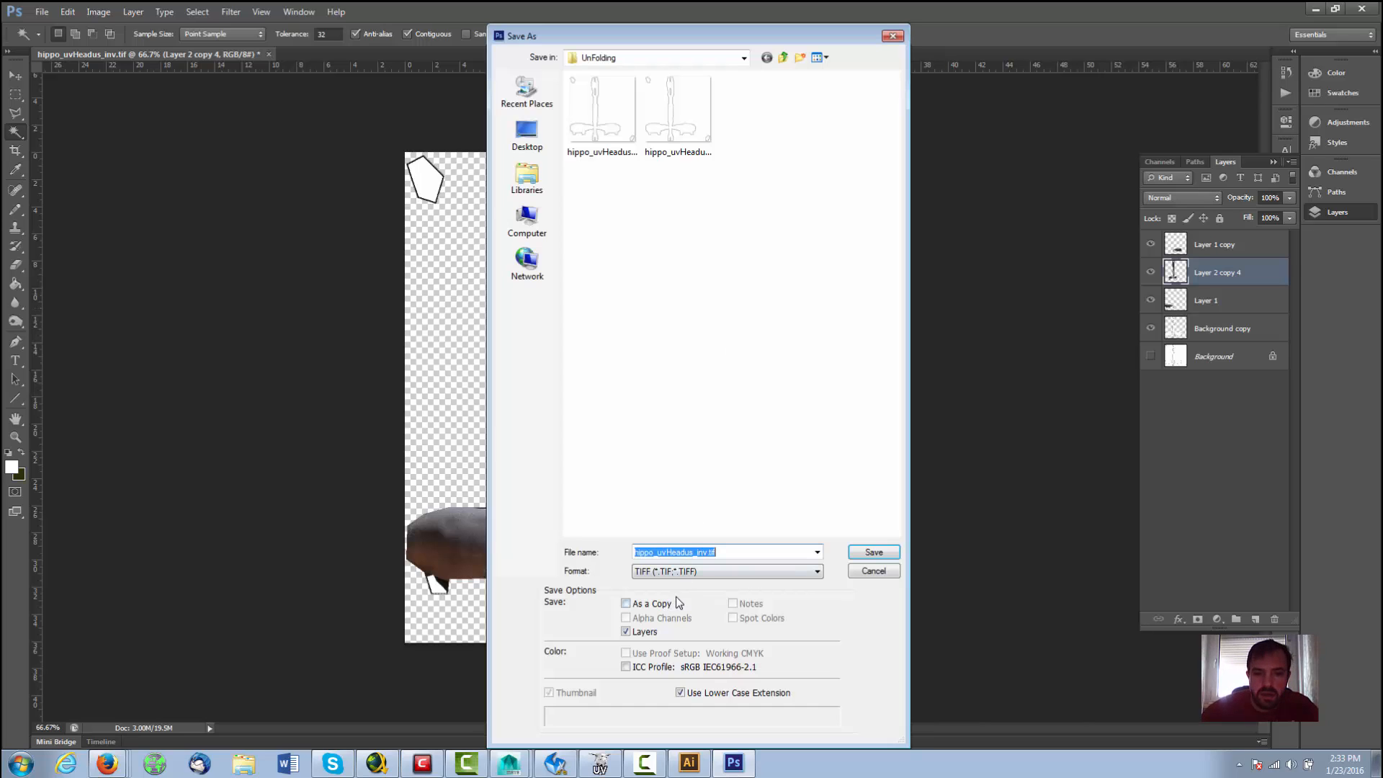
pyautogui.click(874, 552)
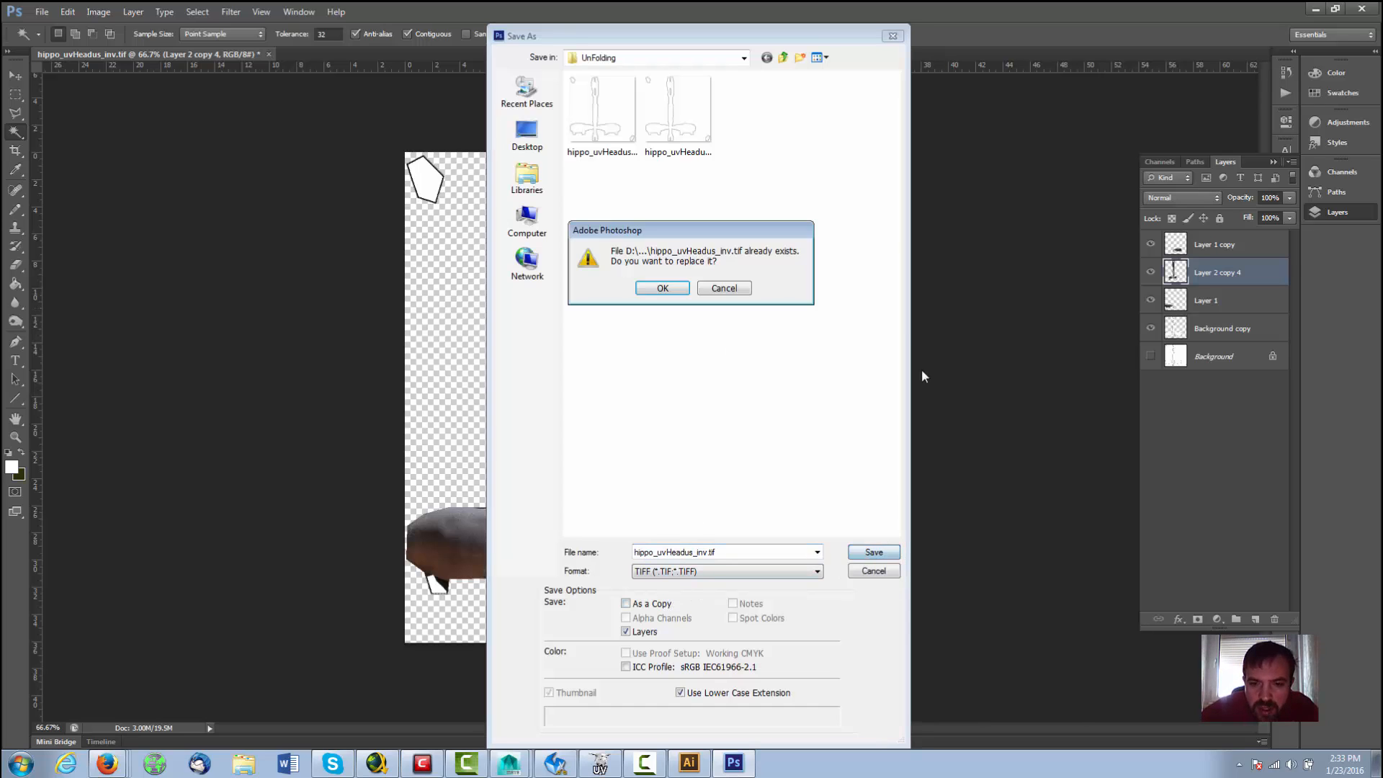
pyautogui.click(663, 289)
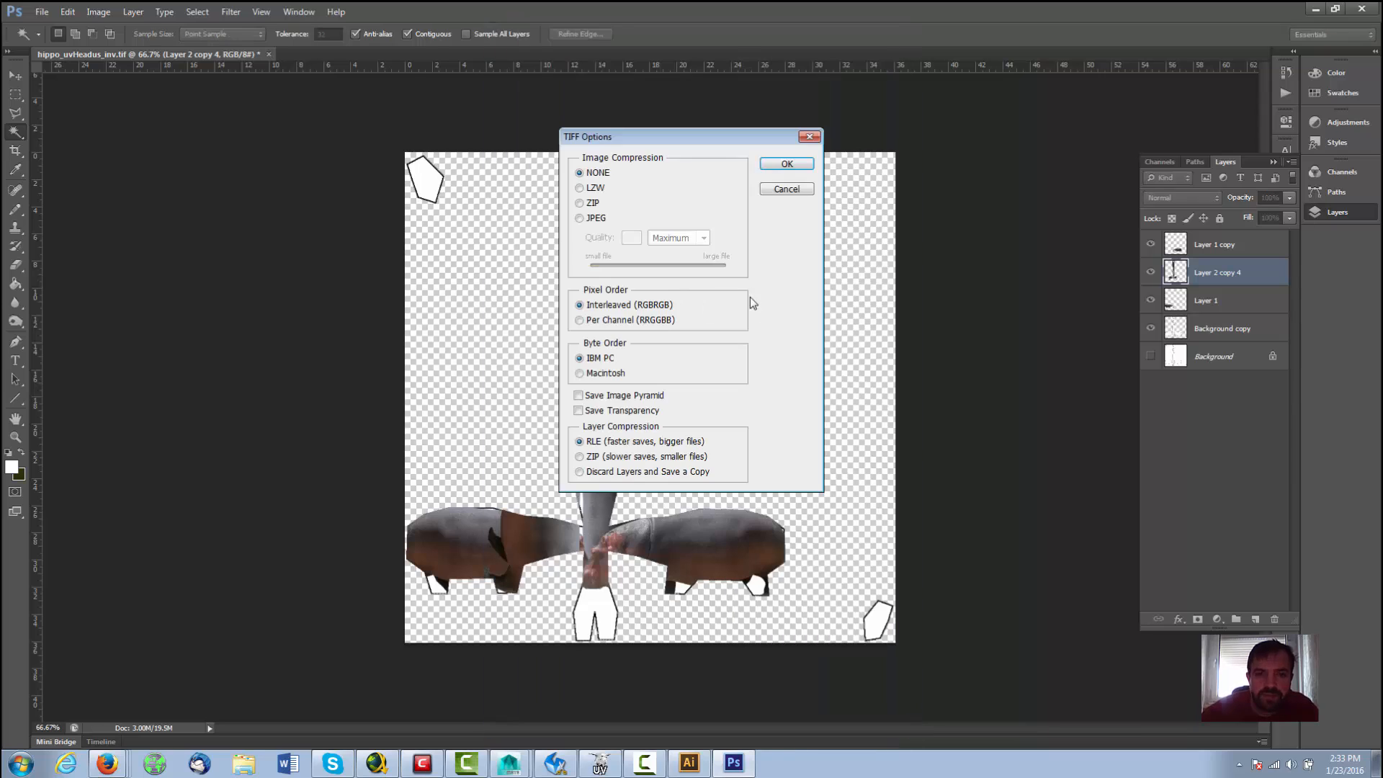
pyautogui.click(788, 166)
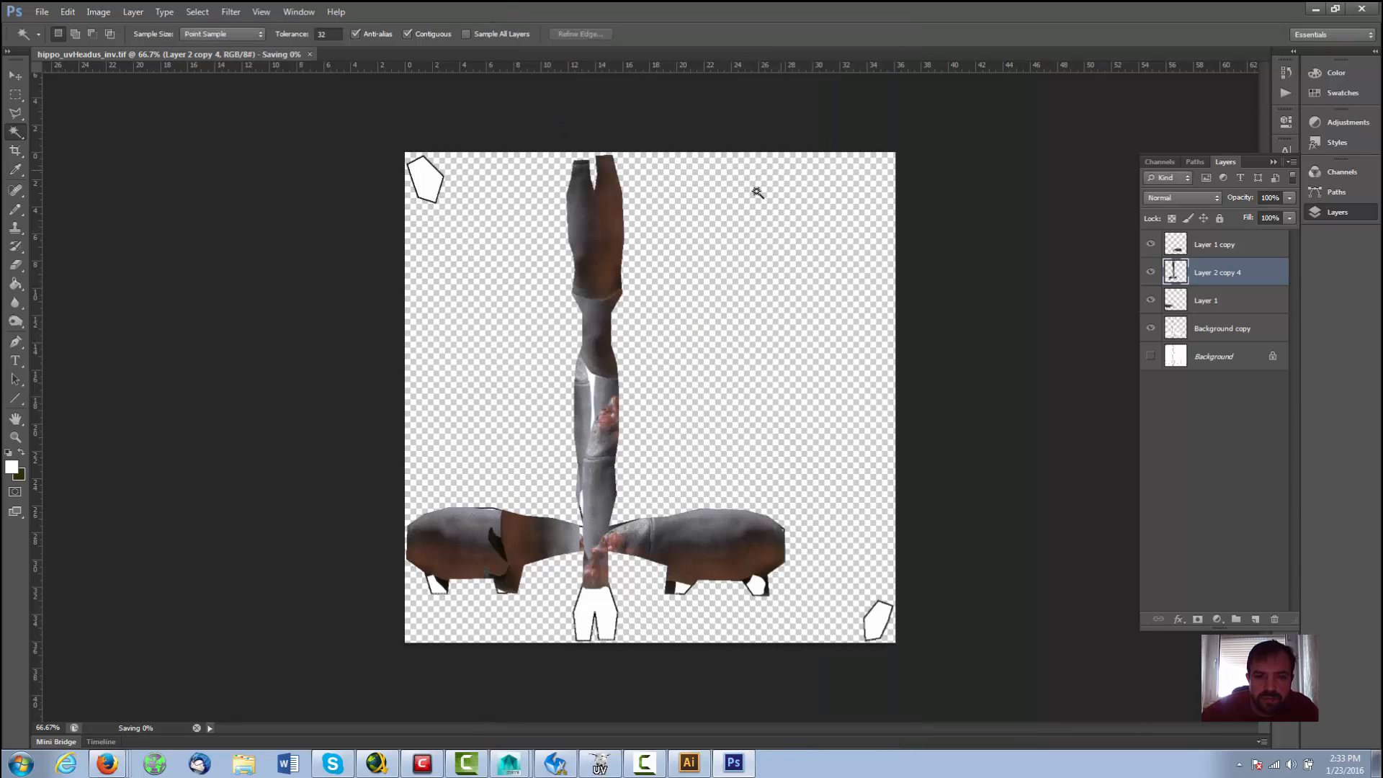
pyautogui.click(690, 763)
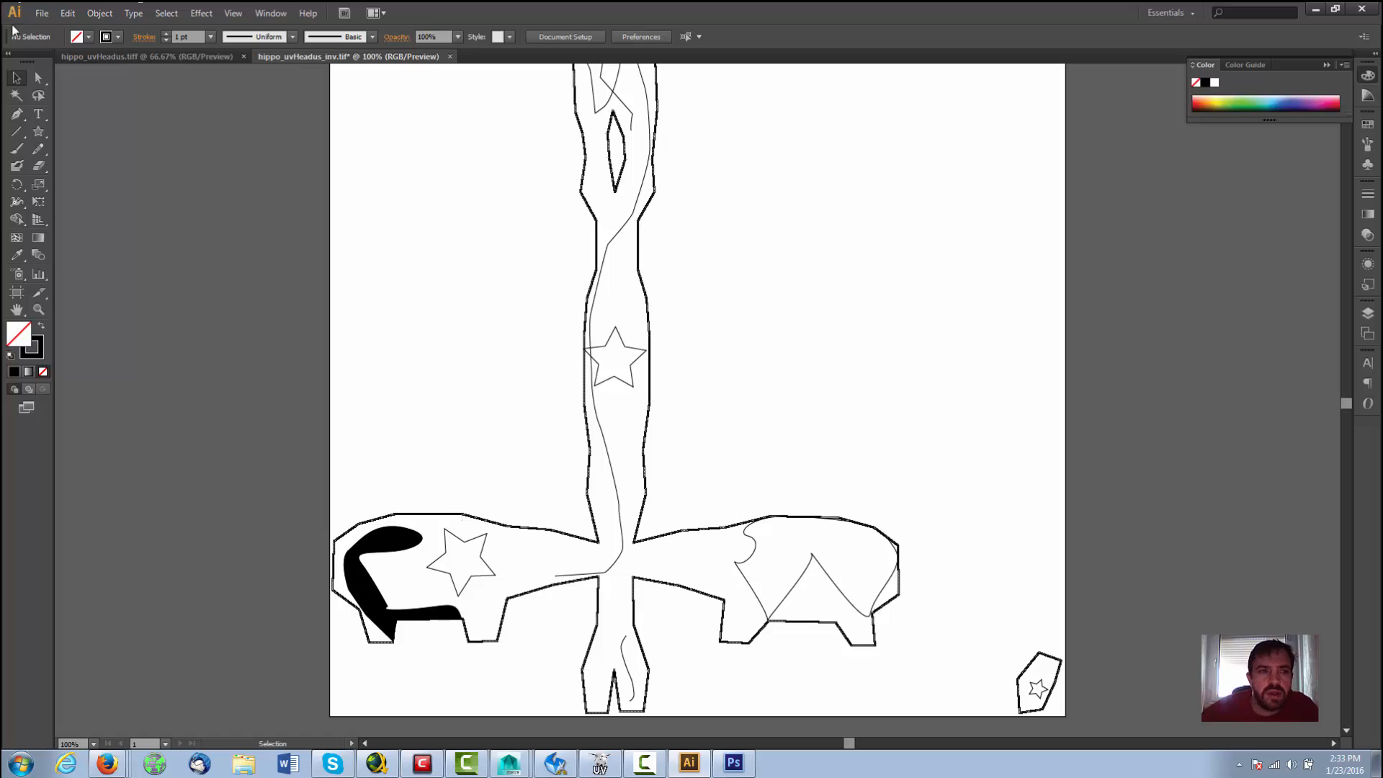
# Step: Try to open hippo_uvHeadus_inv.tif again, declining another window for the document
pyautogui.click(42, 13)
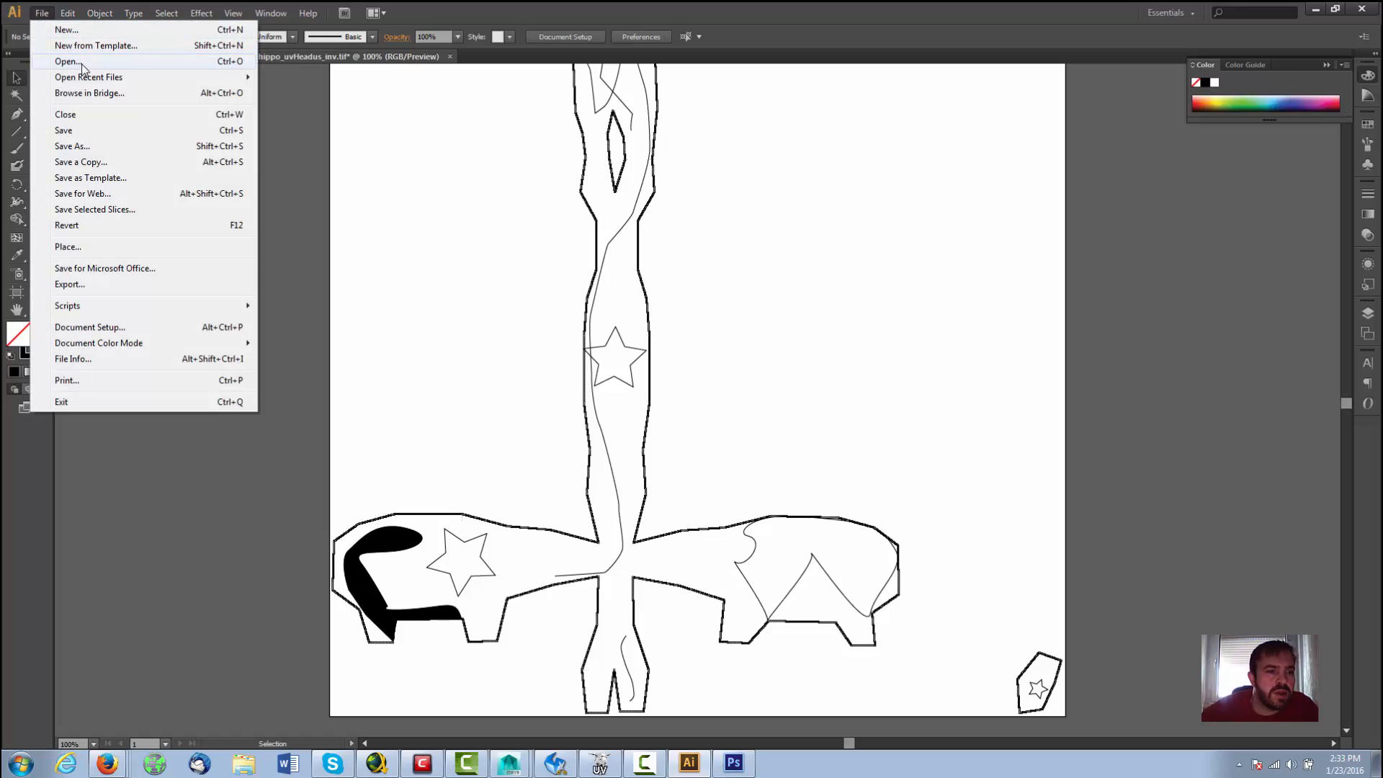
pyautogui.click(67, 61)
pyautogui.doubleClick(132, 198)
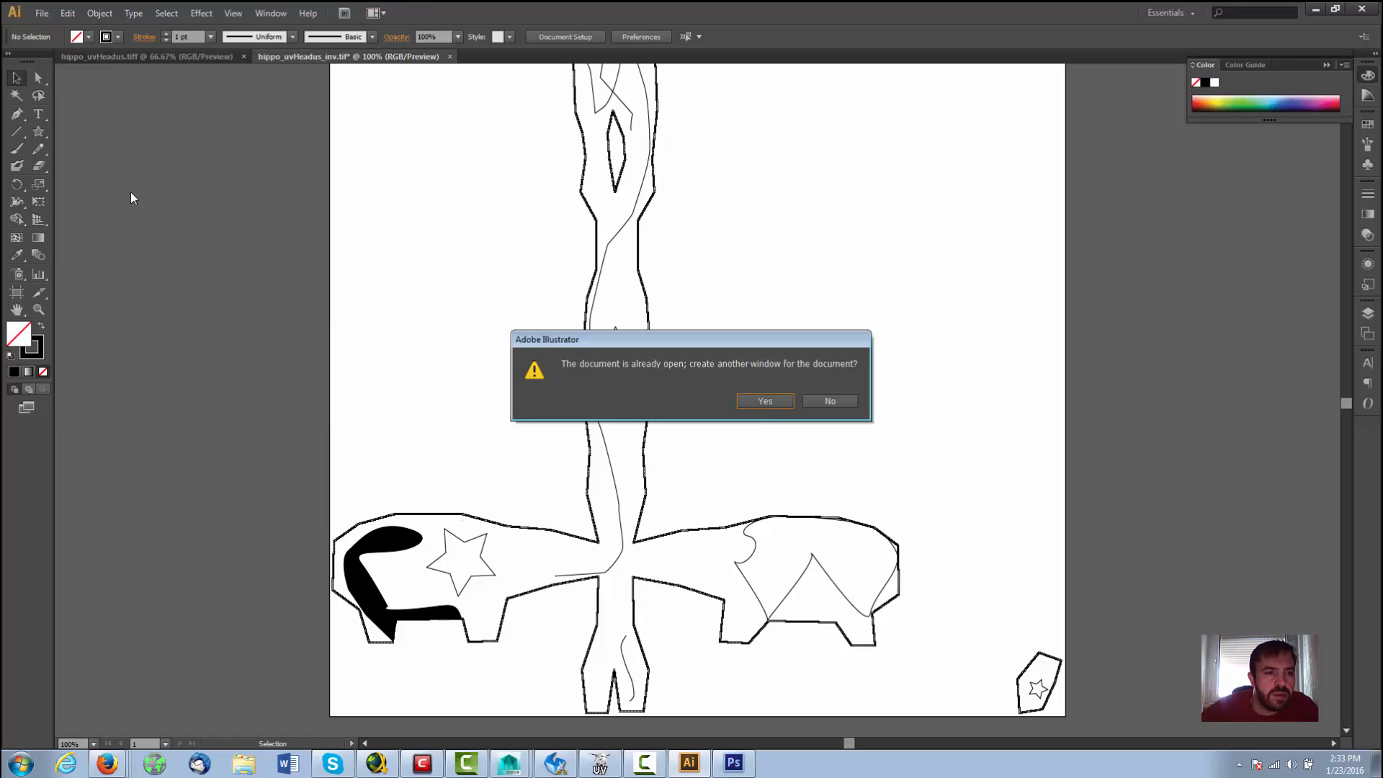
pyautogui.click(827, 401)
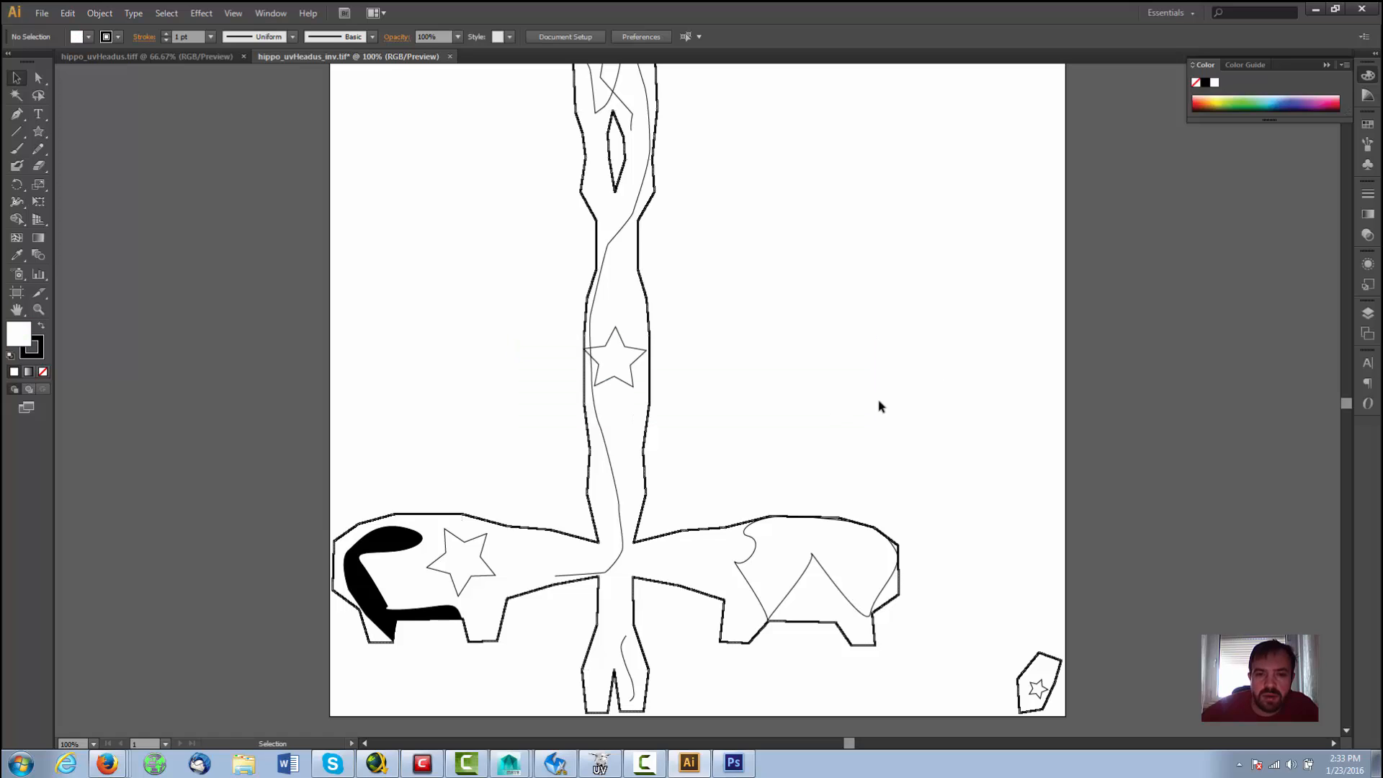
# Step: Open hippo_uvHeadus_inv.tif in a second window and return to the first window of the document
pyautogui.click(40, 13)
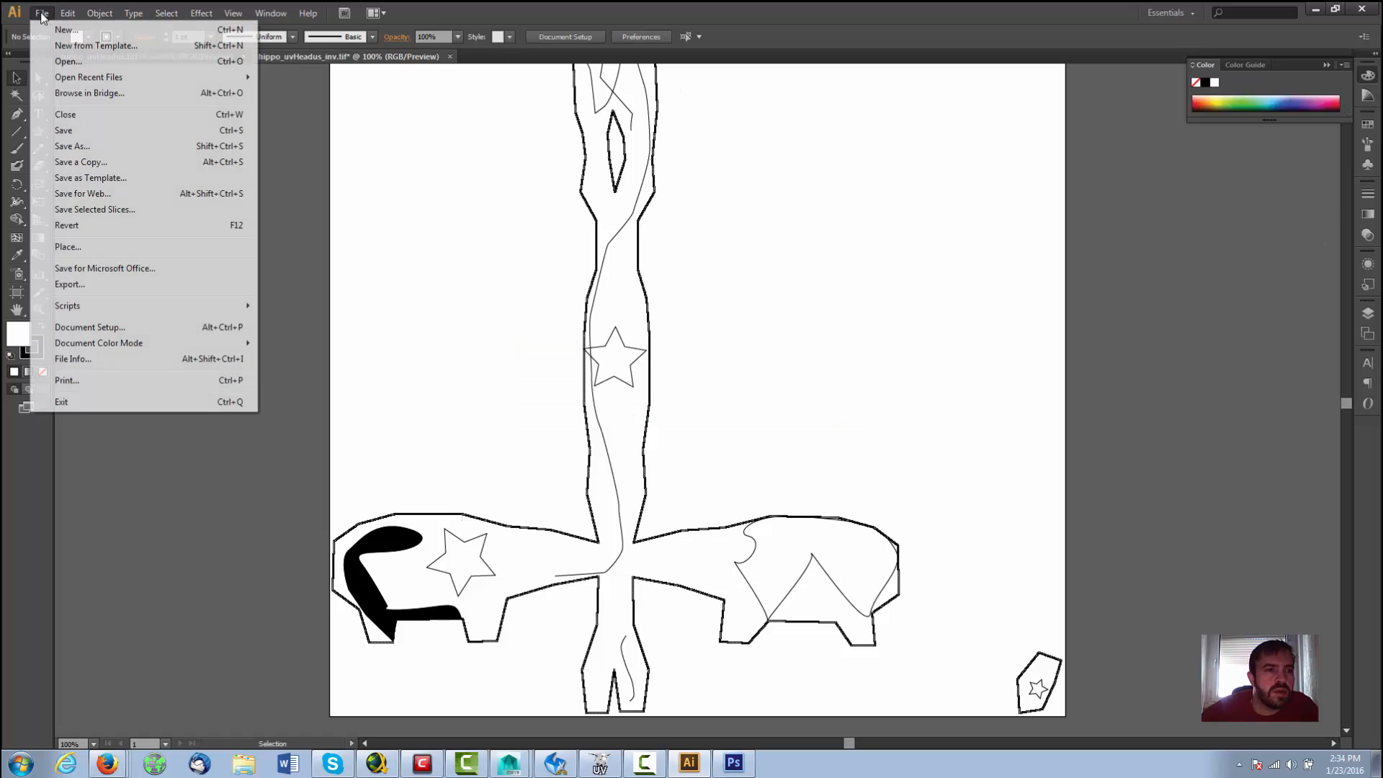
pyautogui.click(72, 62)
pyautogui.doubleClick(137, 191)
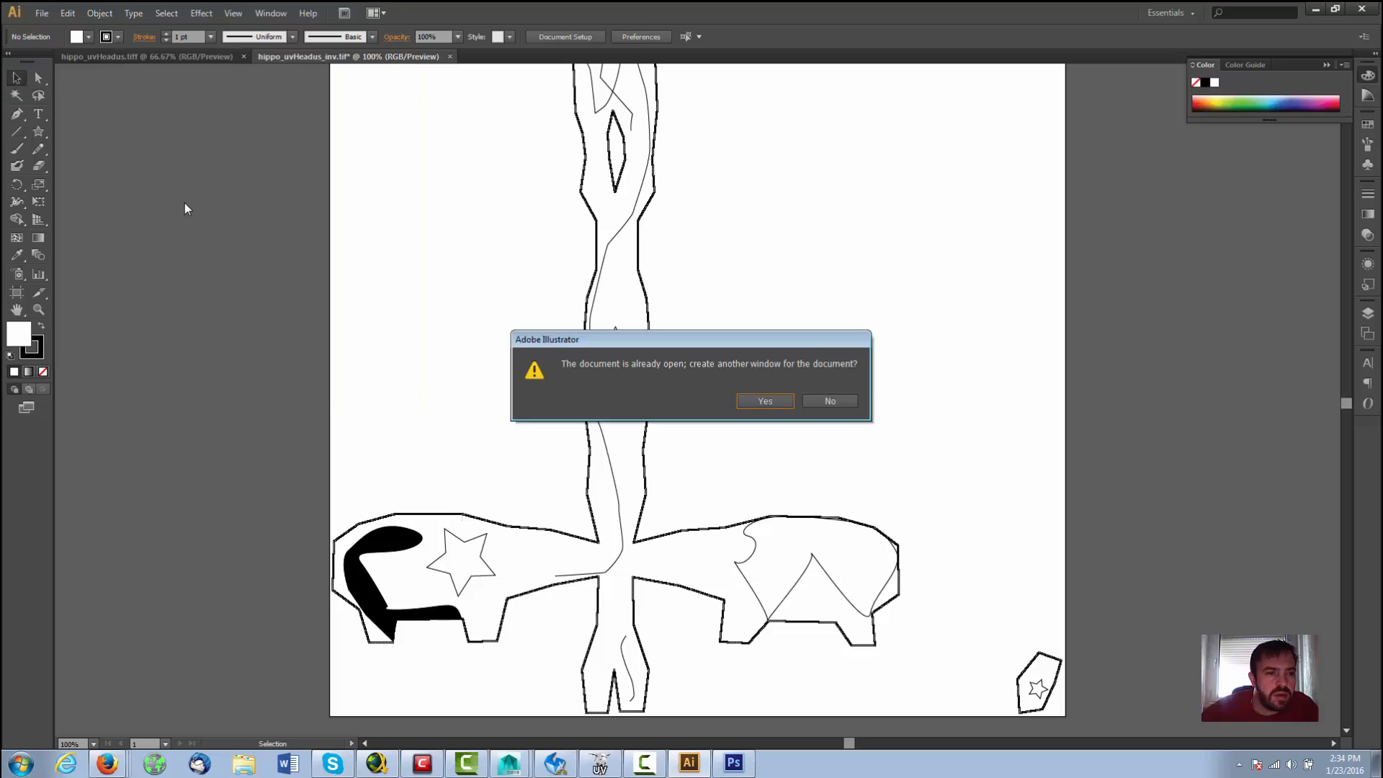
pyautogui.click(746, 400)
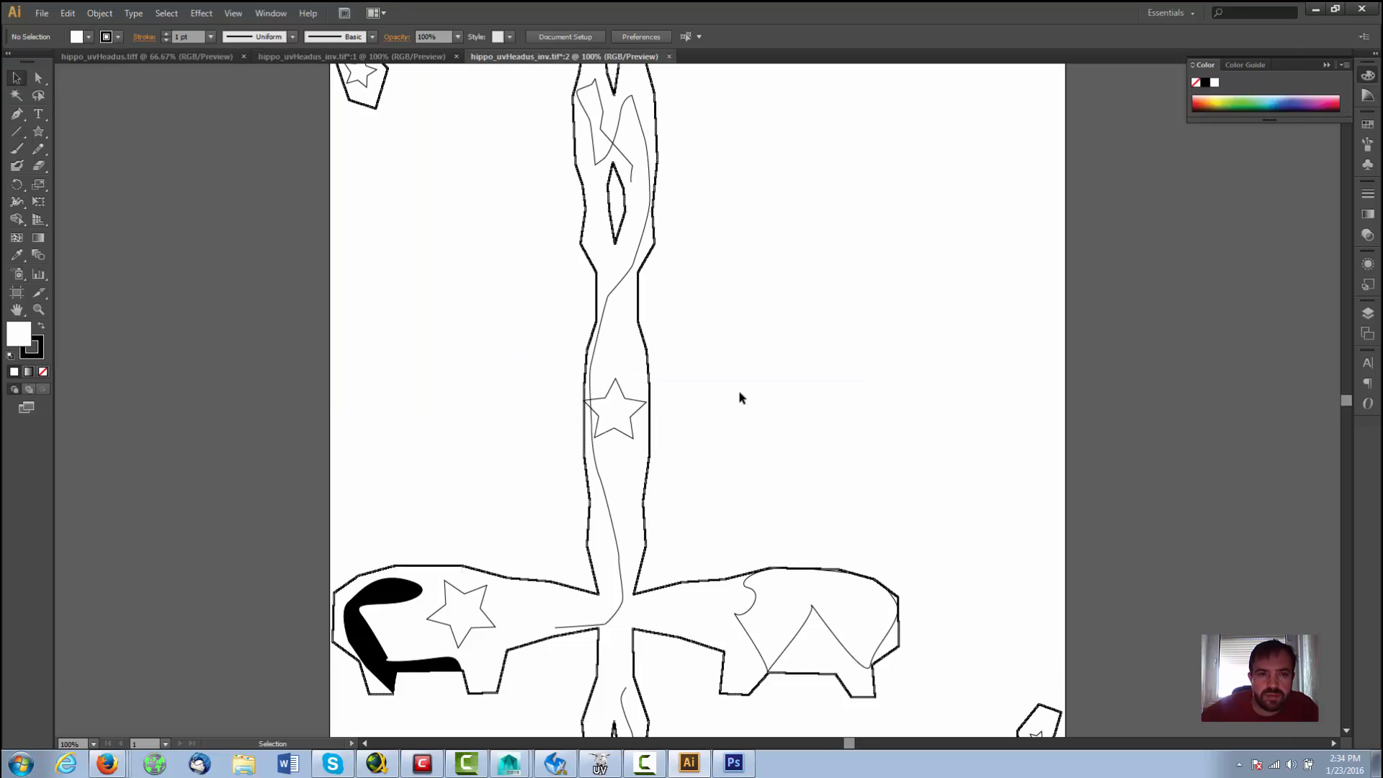
pyautogui.click(382, 57)
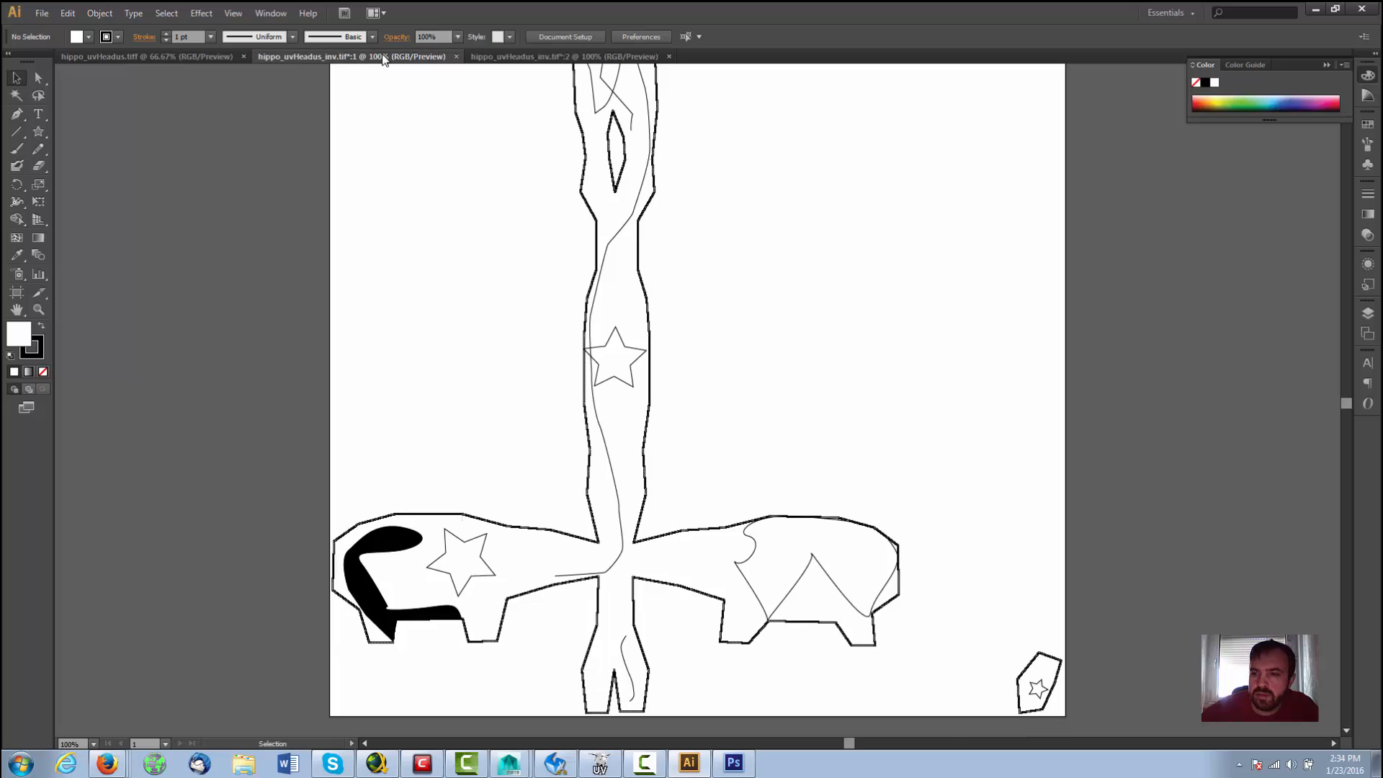
# Step: Rename the textured TIFF in the UnFolding folder as hippo_uvHeadus_invb.tif and open it
pyautogui.click(42, 13)
pyautogui.click(76, 56)
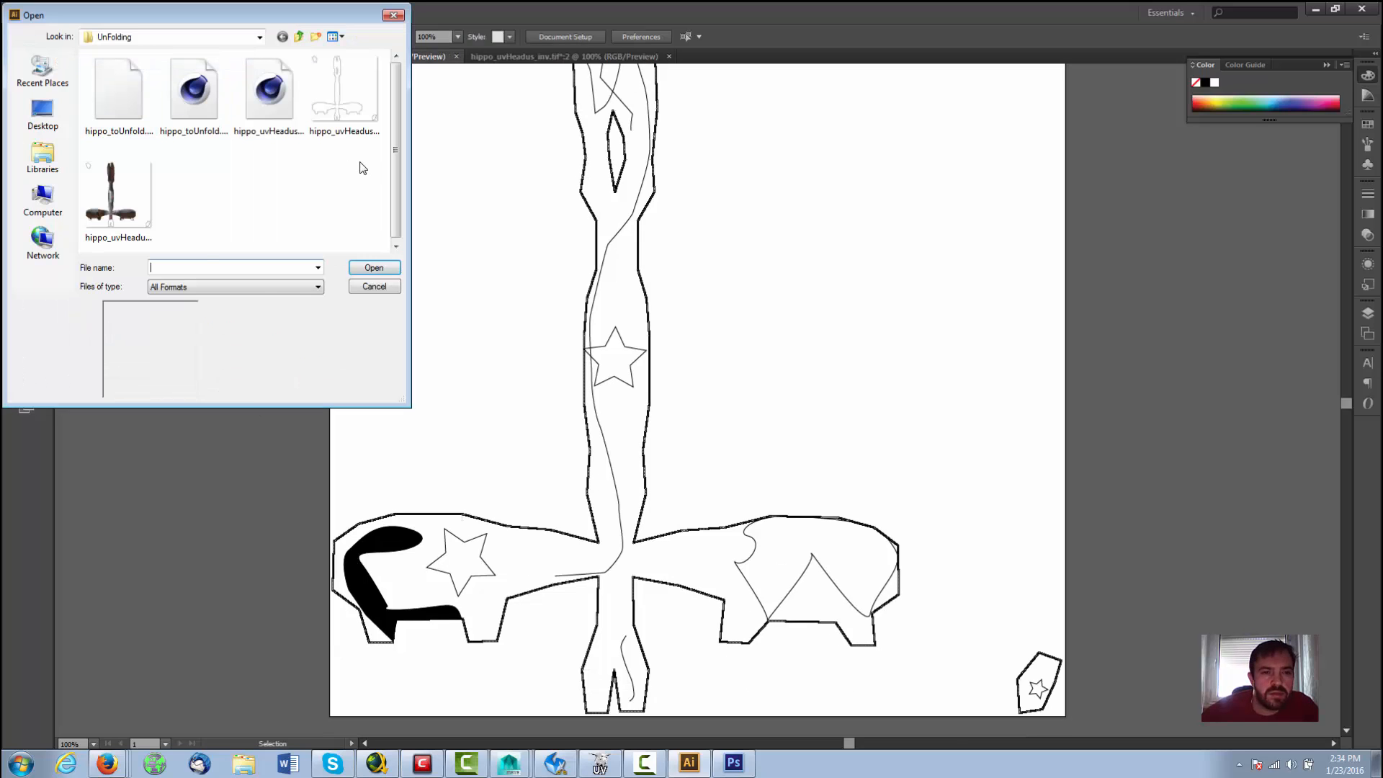
pyautogui.click(148, 214)
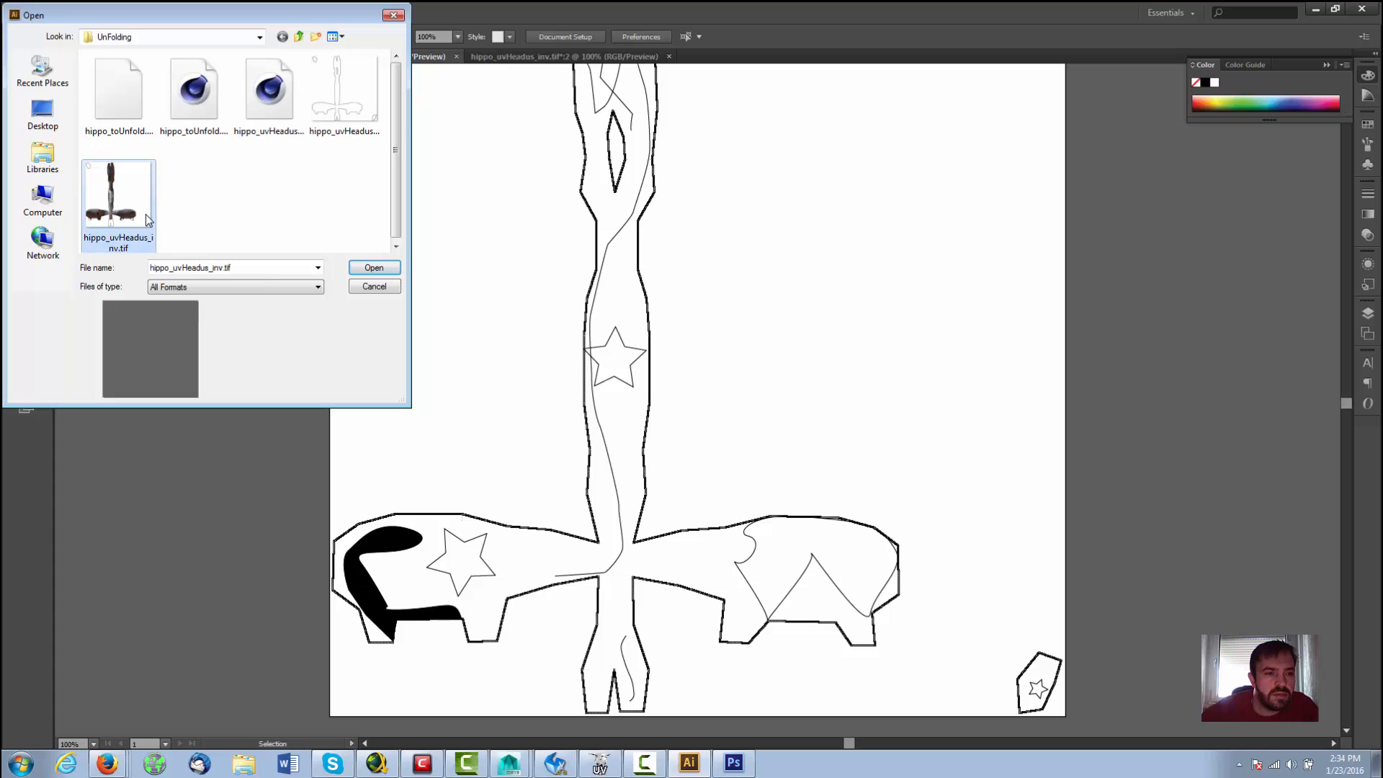
pyautogui.click(123, 249)
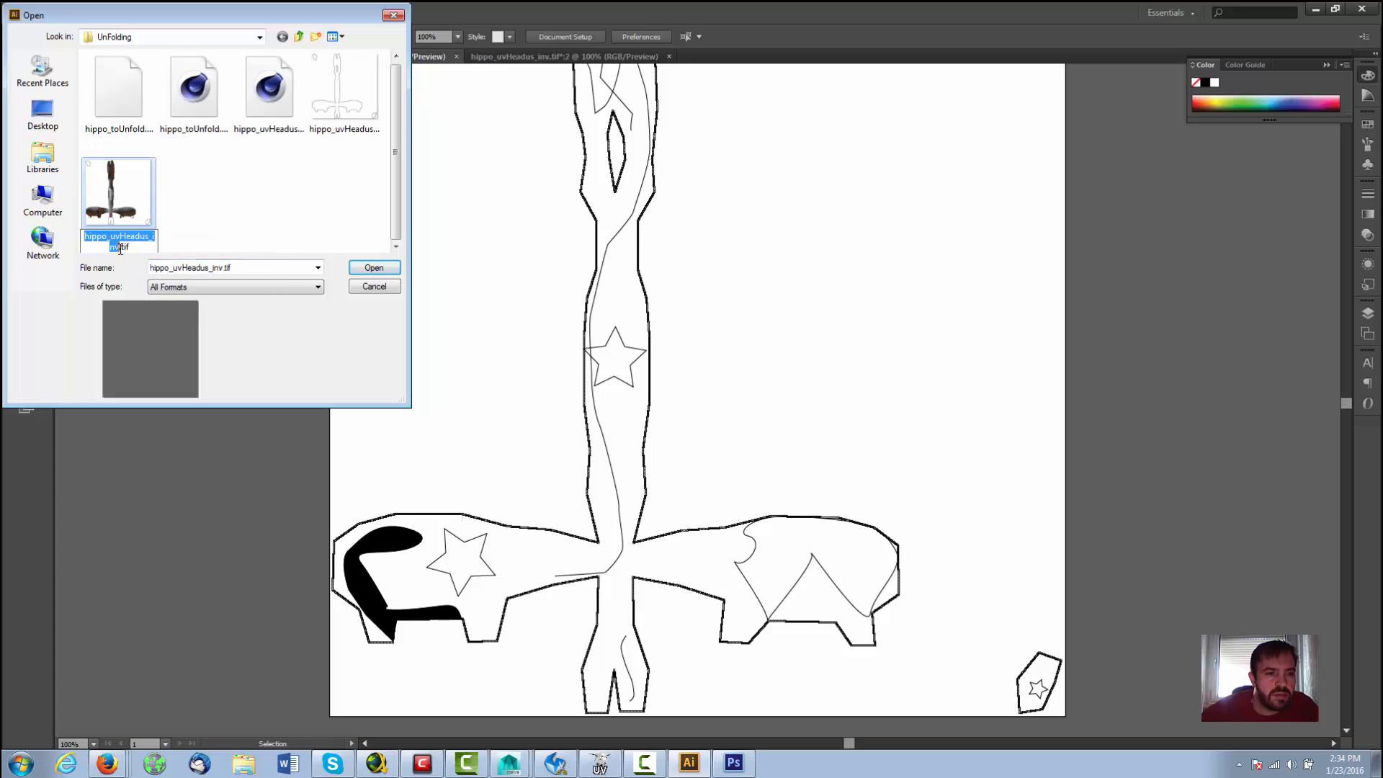
pyautogui.doubleClick(134, 202)
pyautogui.click(912, 545)
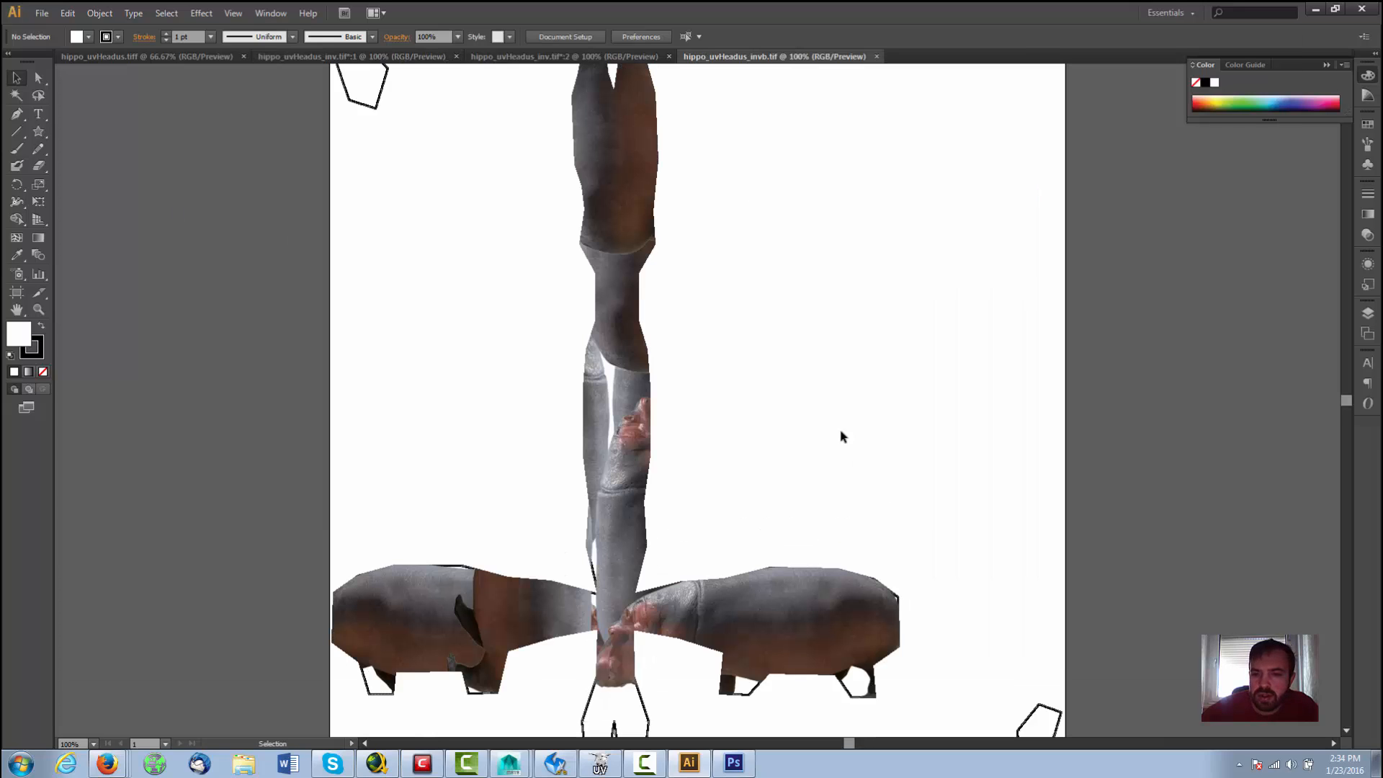
# Step: Copy all the images in hippo_uvHeadus_invb.tif and go to the first hippo_uvHeadus_inv.tif window
pyautogui.hotkey('ctrl', 'a')
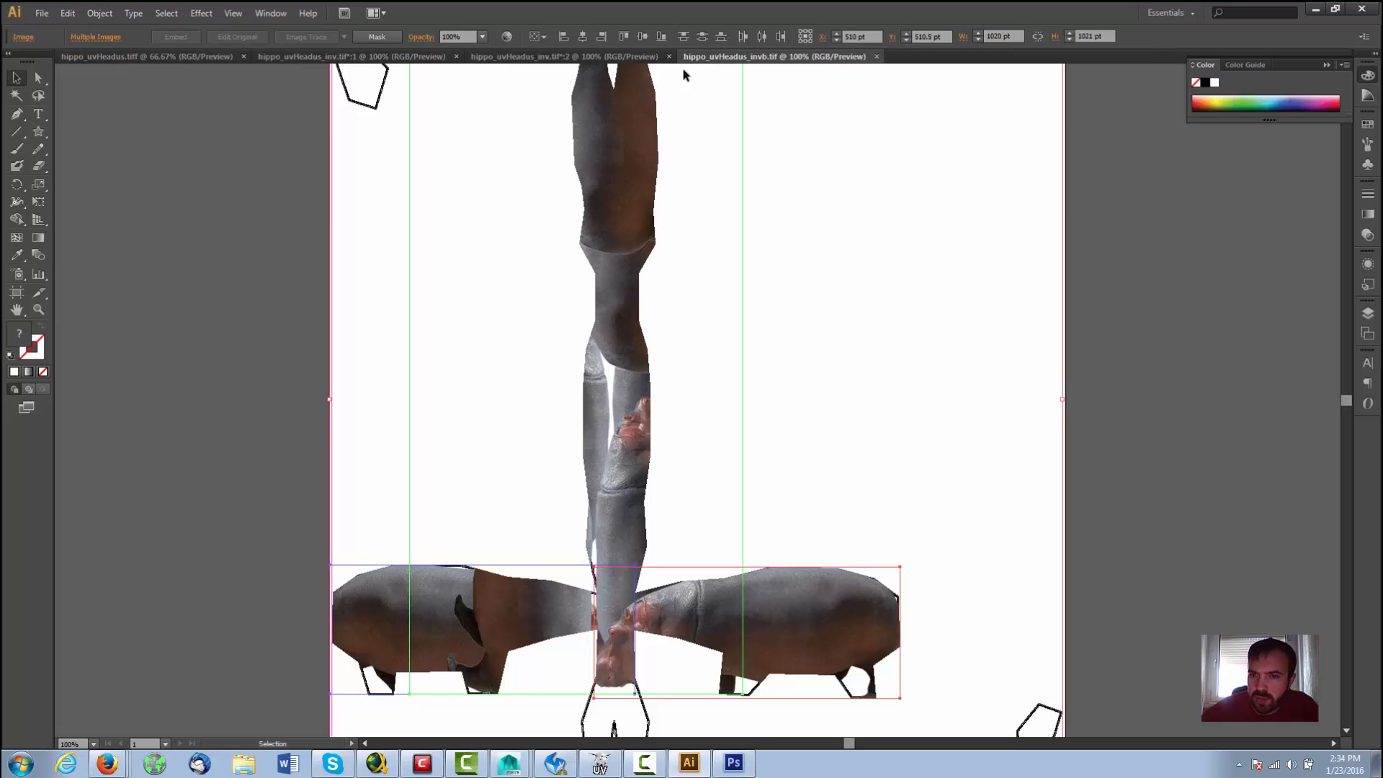
pyautogui.click(602, 58)
pyautogui.click(402, 57)
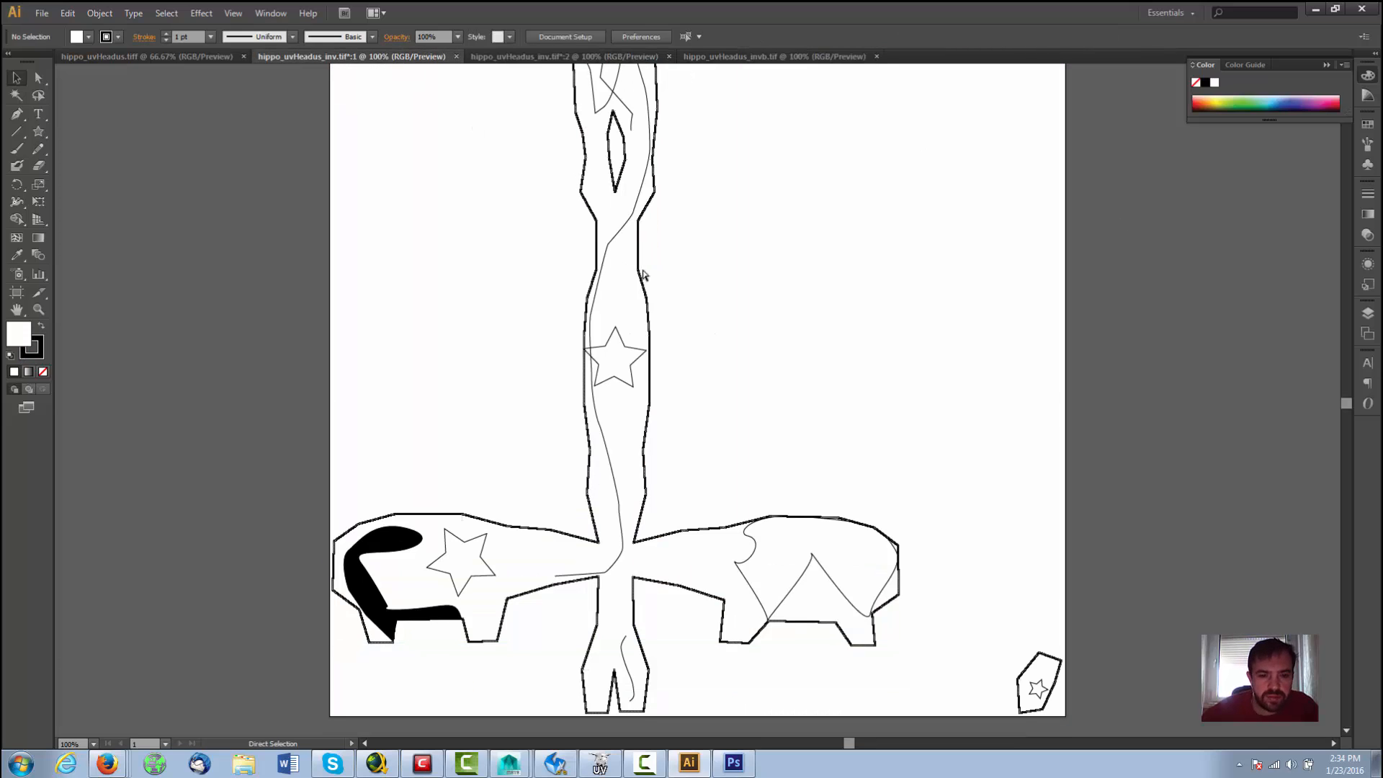
# Step: Paste the copied hippo images and align them with the UV outline
pyautogui.hotkey('ctrl', 'v')
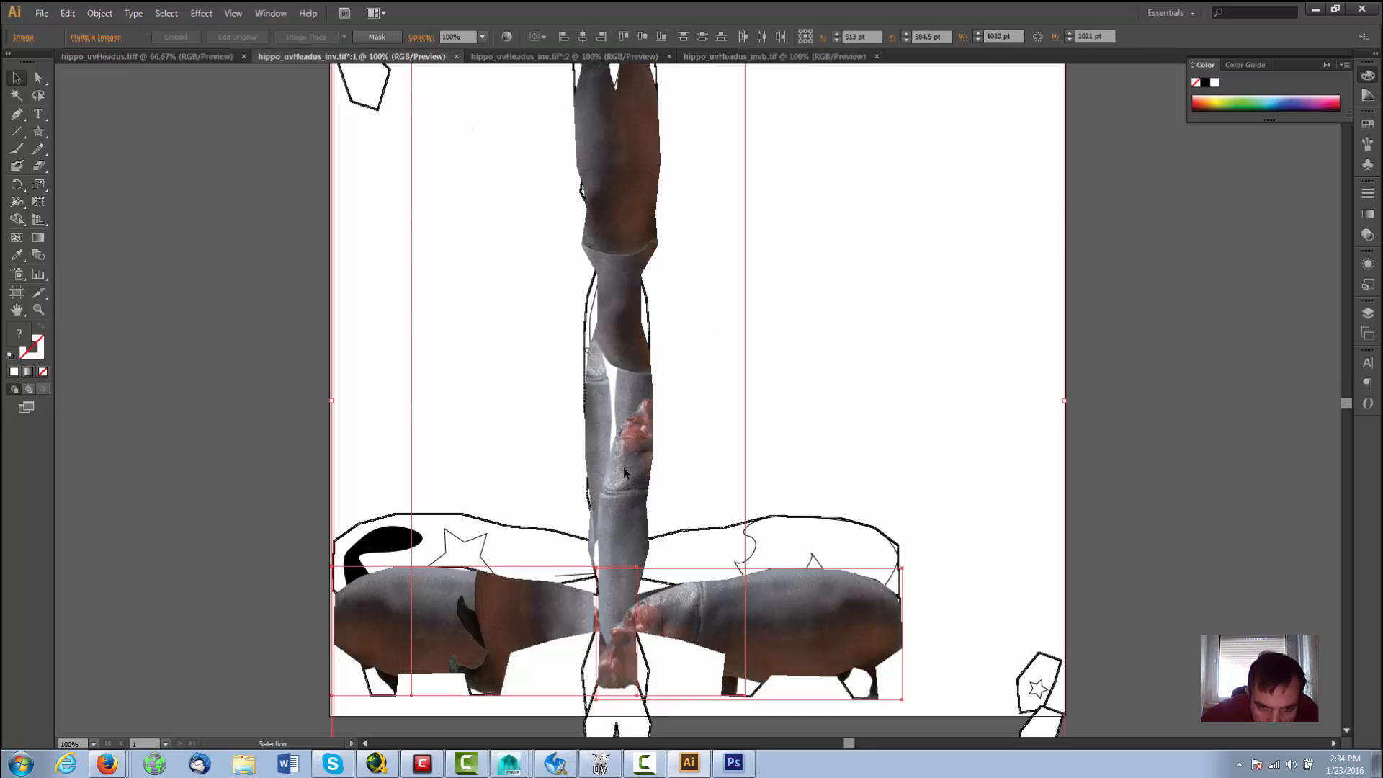
pyautogui.moveTo(624, 472); pyautogui.dragTo(625, 421)
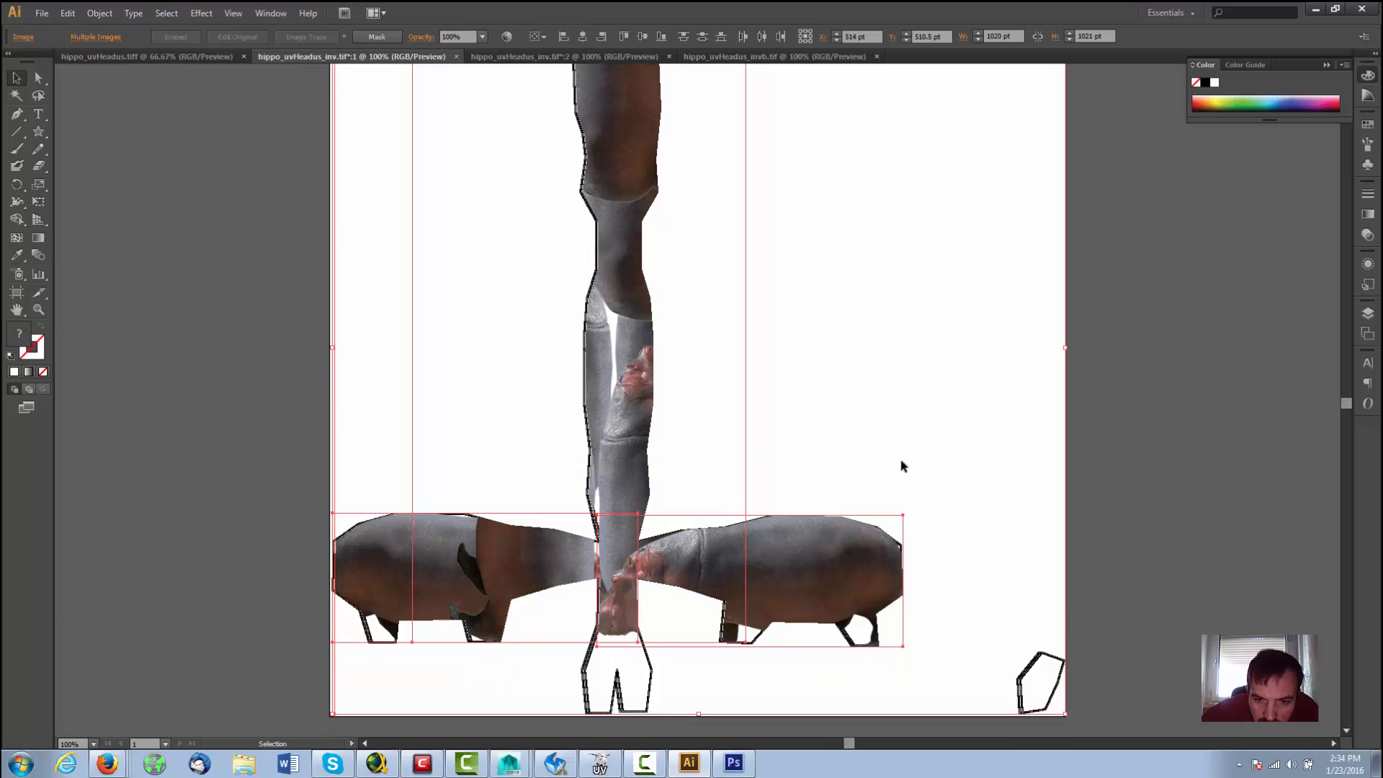
pyautogui.press('Left')
pyautogui.press('Left')
pyautogui.press('Left')
pyautogui.press('Left')
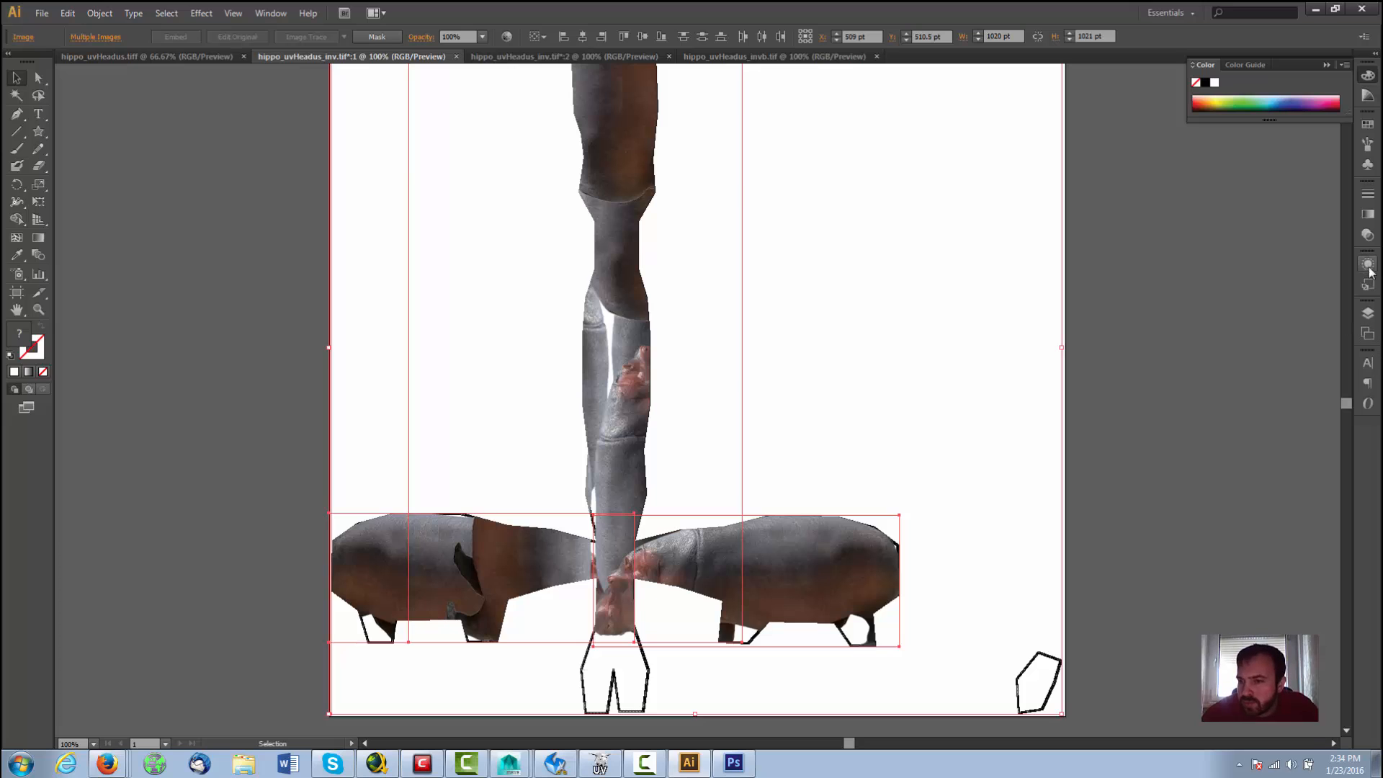
# Step: Try to place the hippo images behind the drawings by moving Layer 2 below the Background copy layer, and check the sublayers
pyautogui.click(1369, 310)
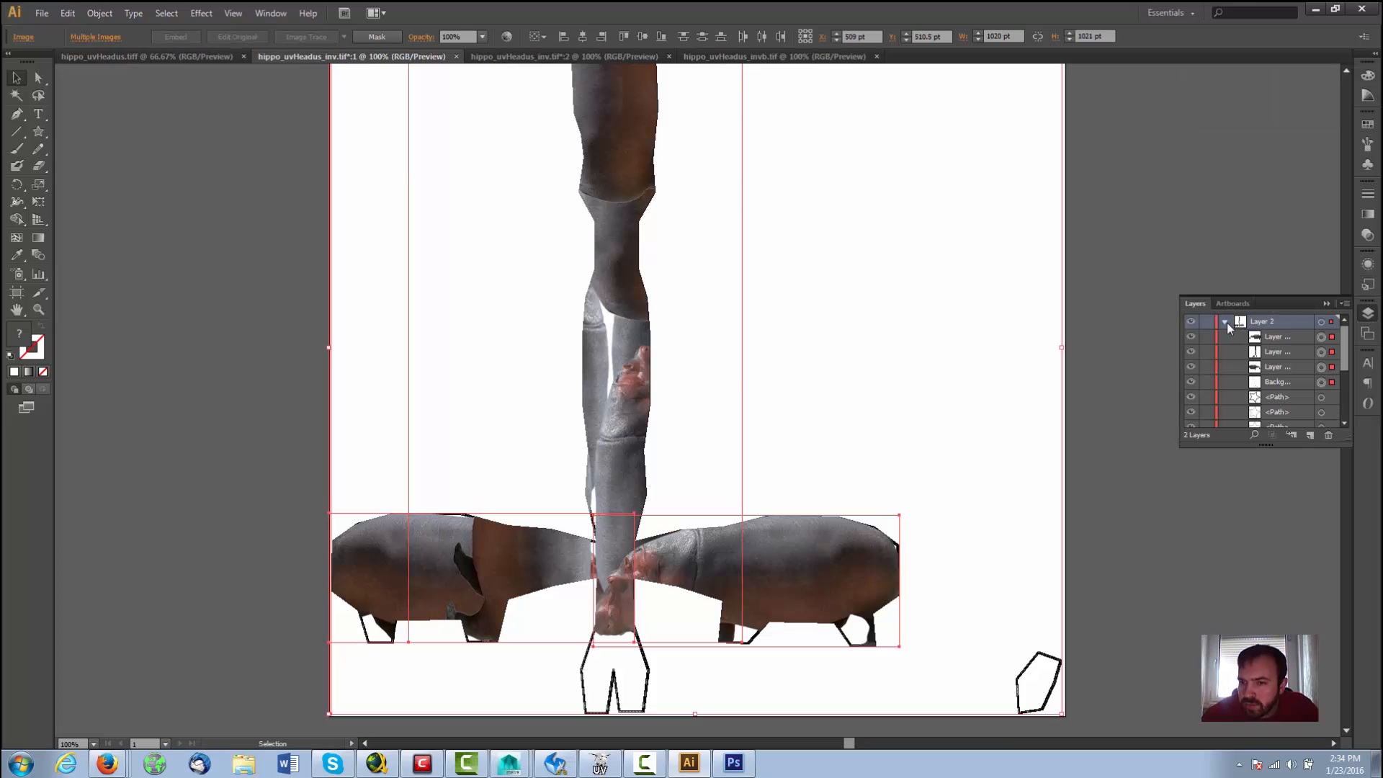
pyautogui.click(1226, 323)
pyautogui.moveTo(1252, 324); pyautogui.dragTo(1309, 383)
pyautogui.click(1259, 324)
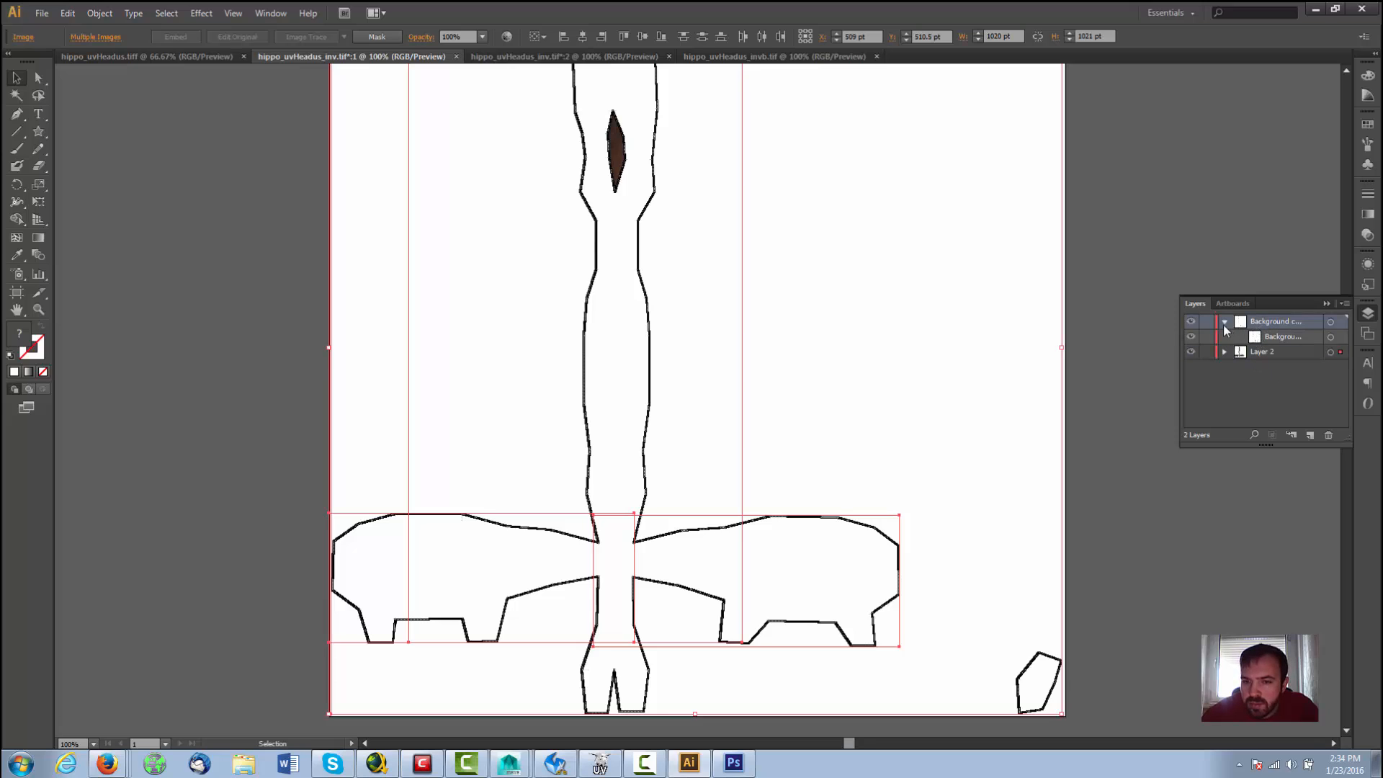
pyautogui.click(1224, 325)
pyautogui.click(1265, 337)
pyautogui.click(1225, 336)
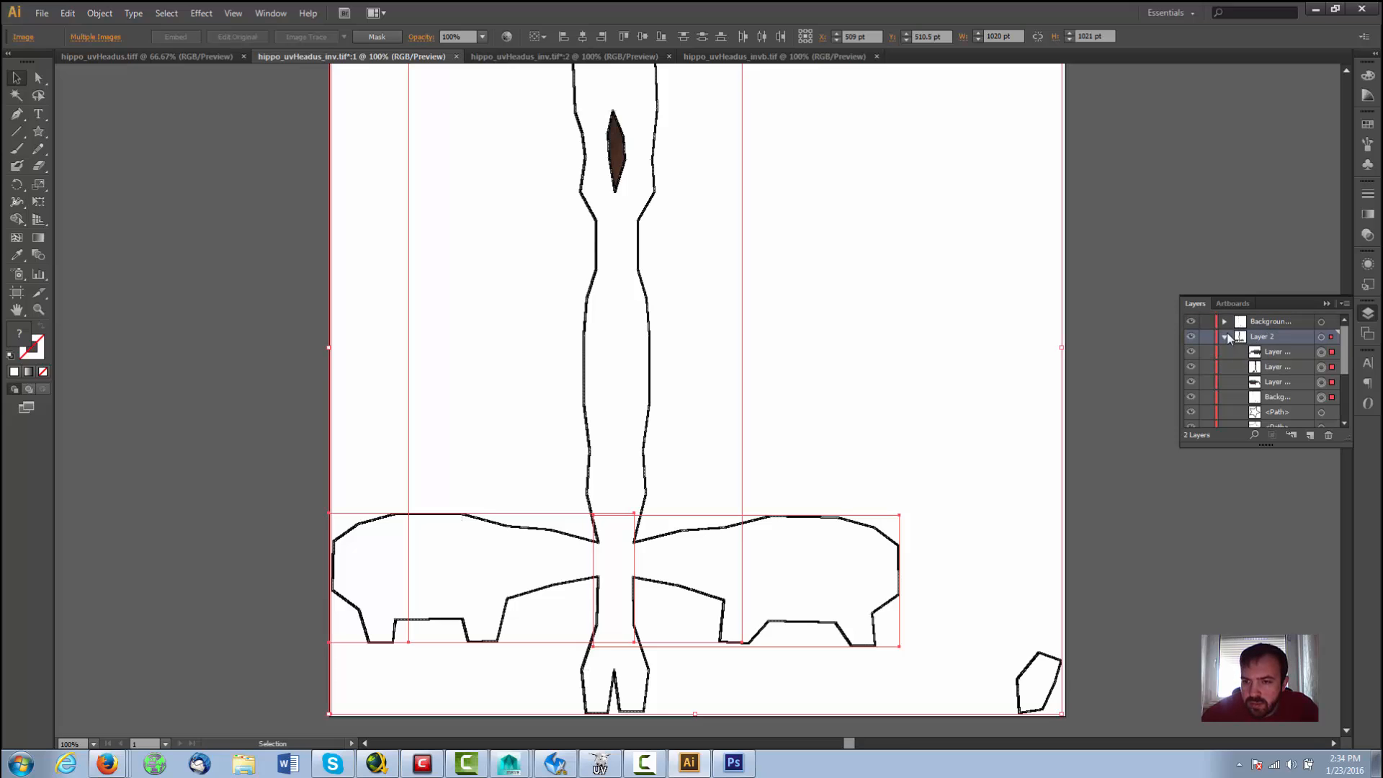
pyautogui.click(1274, 353)
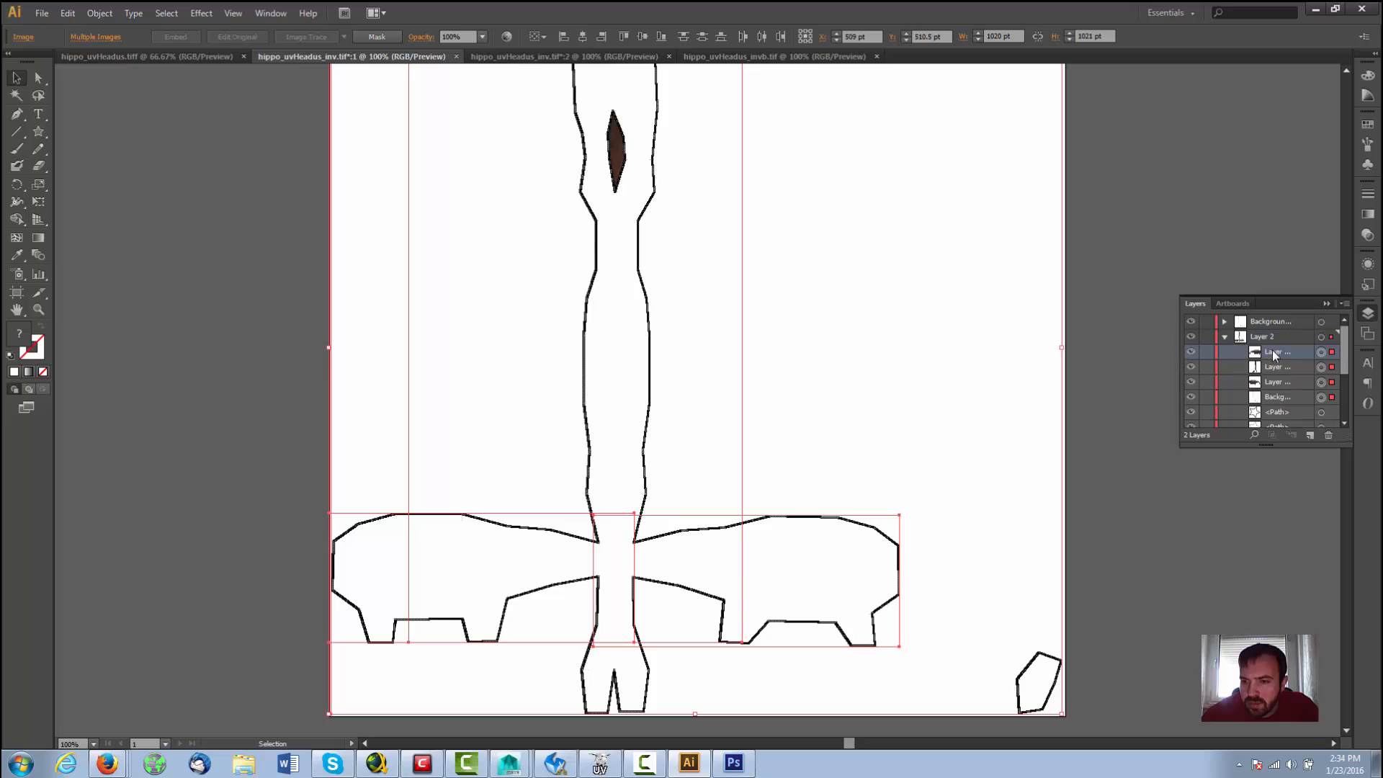
pyautogui.click(1225, 337)
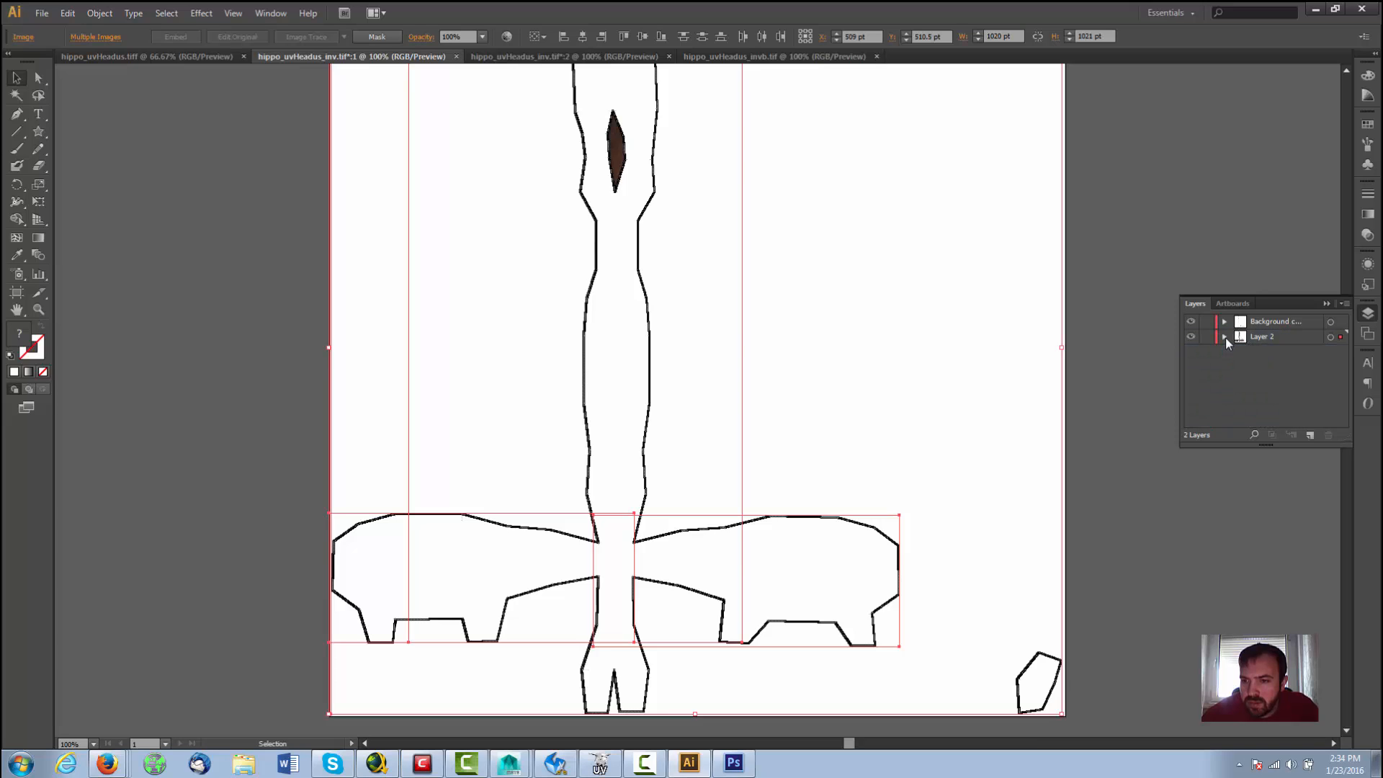
# Step: Undo the layer reordering, the nudges and the pasting of the hippo images
pyautogui.hotkey('ctrl', 'z')
pyautogui.hotkey('ctrl', 'z')
pyautogui.hotkey('ctrl', 'z')
pyautogui.hotkey('ctrl', 'z')
pyautogui.hotkey('ctrl', 'z')
pyautogui.hotkey('ctrl', 'z')
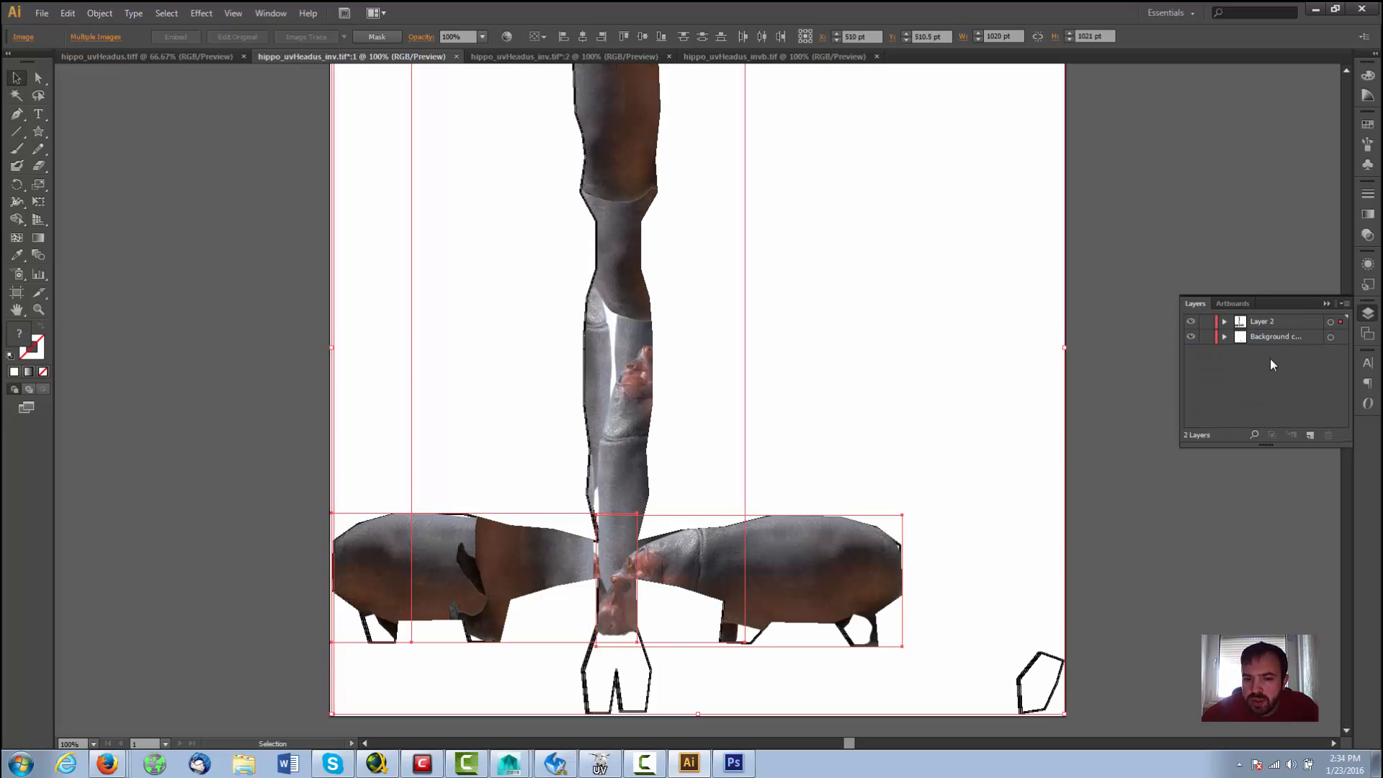
pyautogui.hotkey('ctrl', 'z')
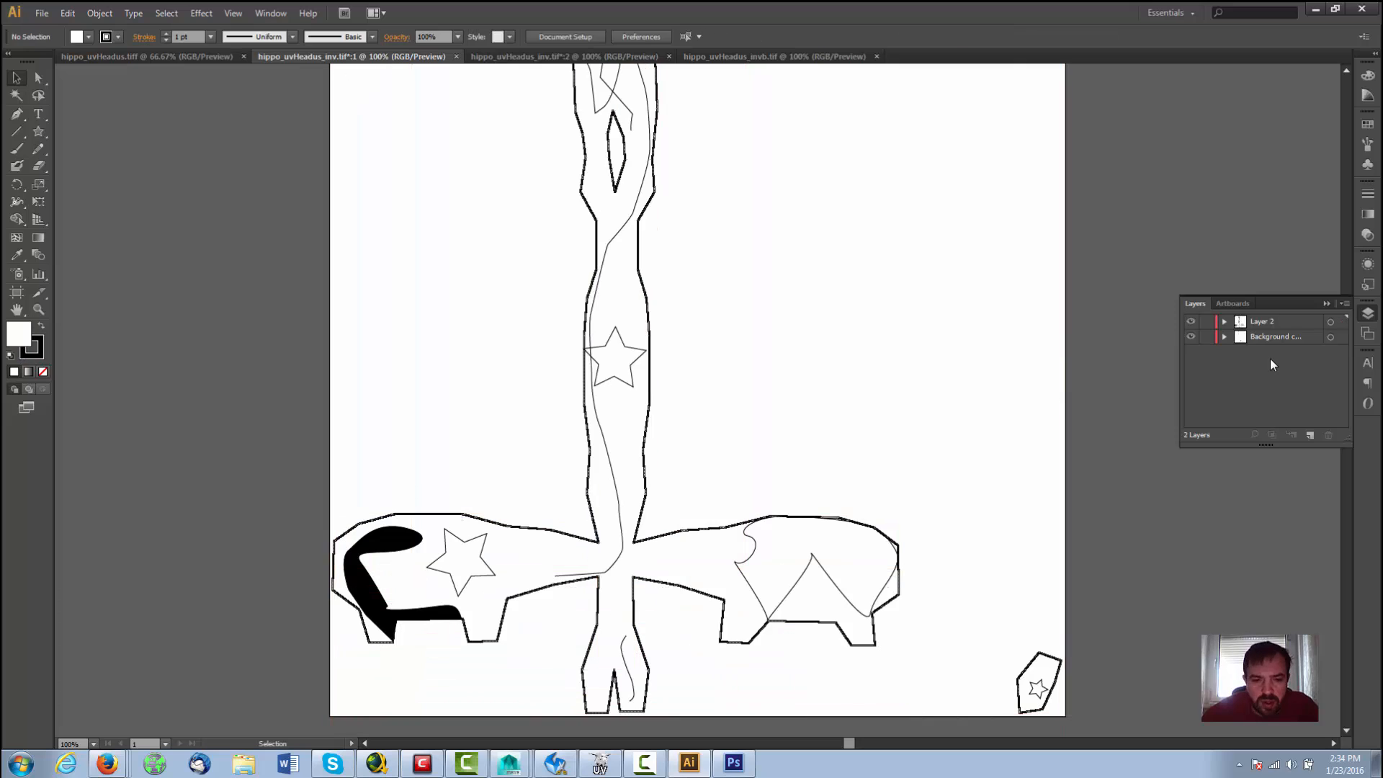
# Step: Create a new layer, paste the hippo images in place on it, and move it beneath Layer 2
pyautogui.click(1309, 436)
pyautogui.hotkey('ctrl', 'f')
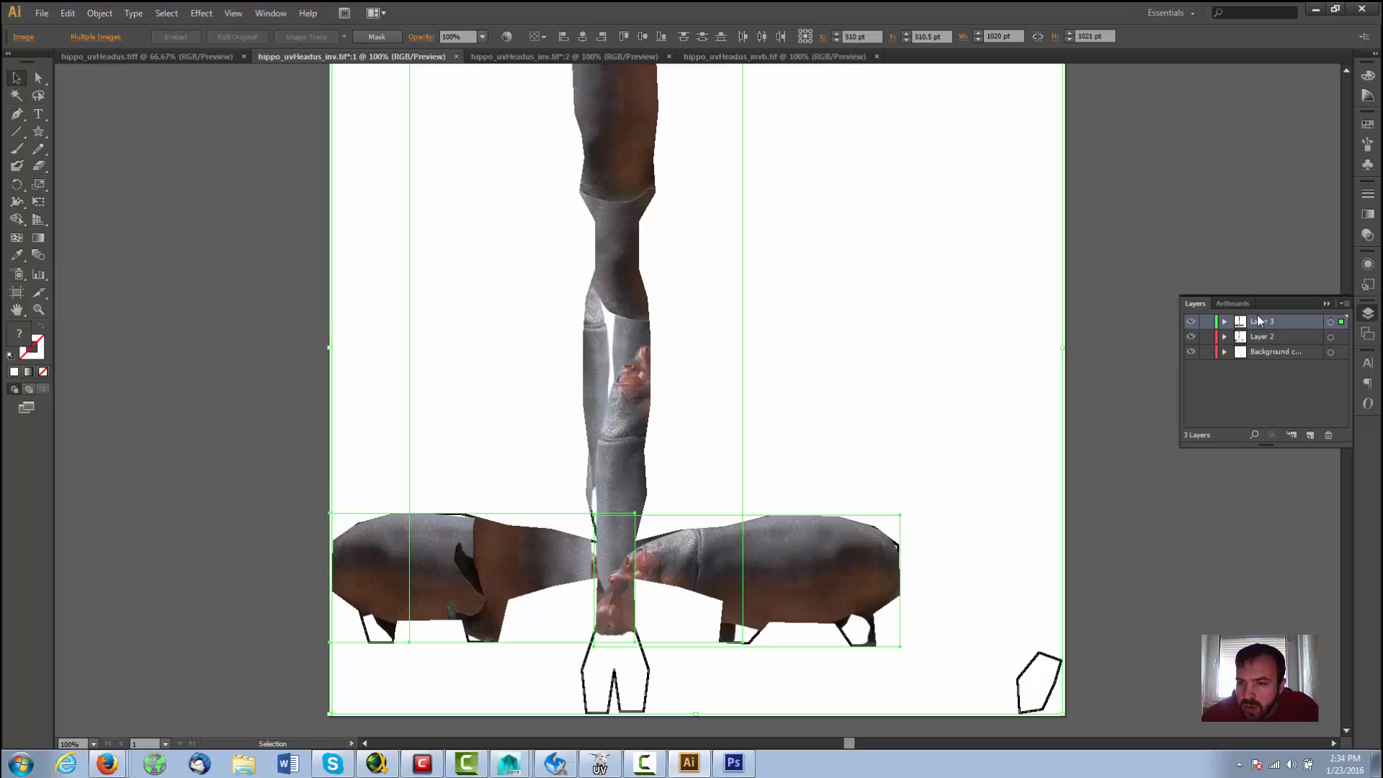
pyautogui.moveTo(1259, 320); pyautogui.dragTo(1261, 343)
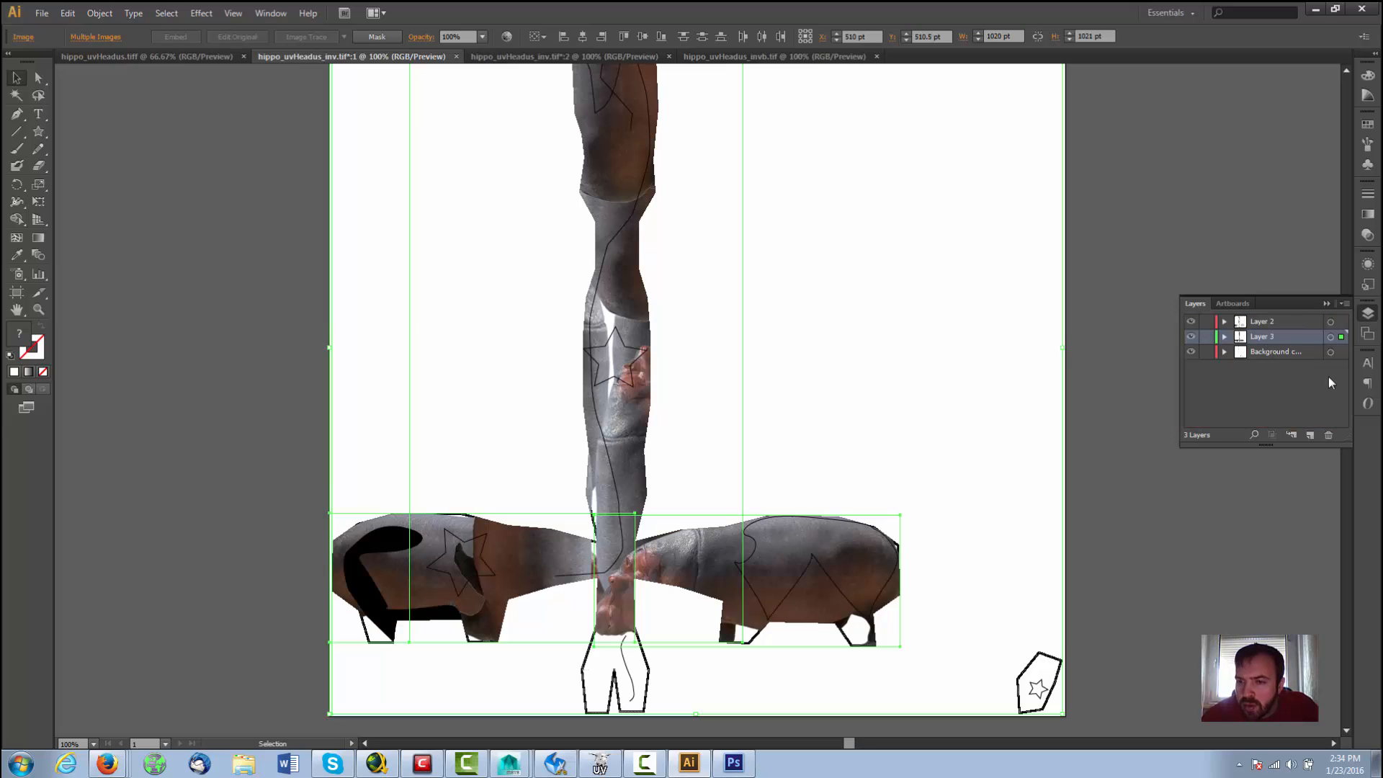
pyautogui.click(1265, 407)
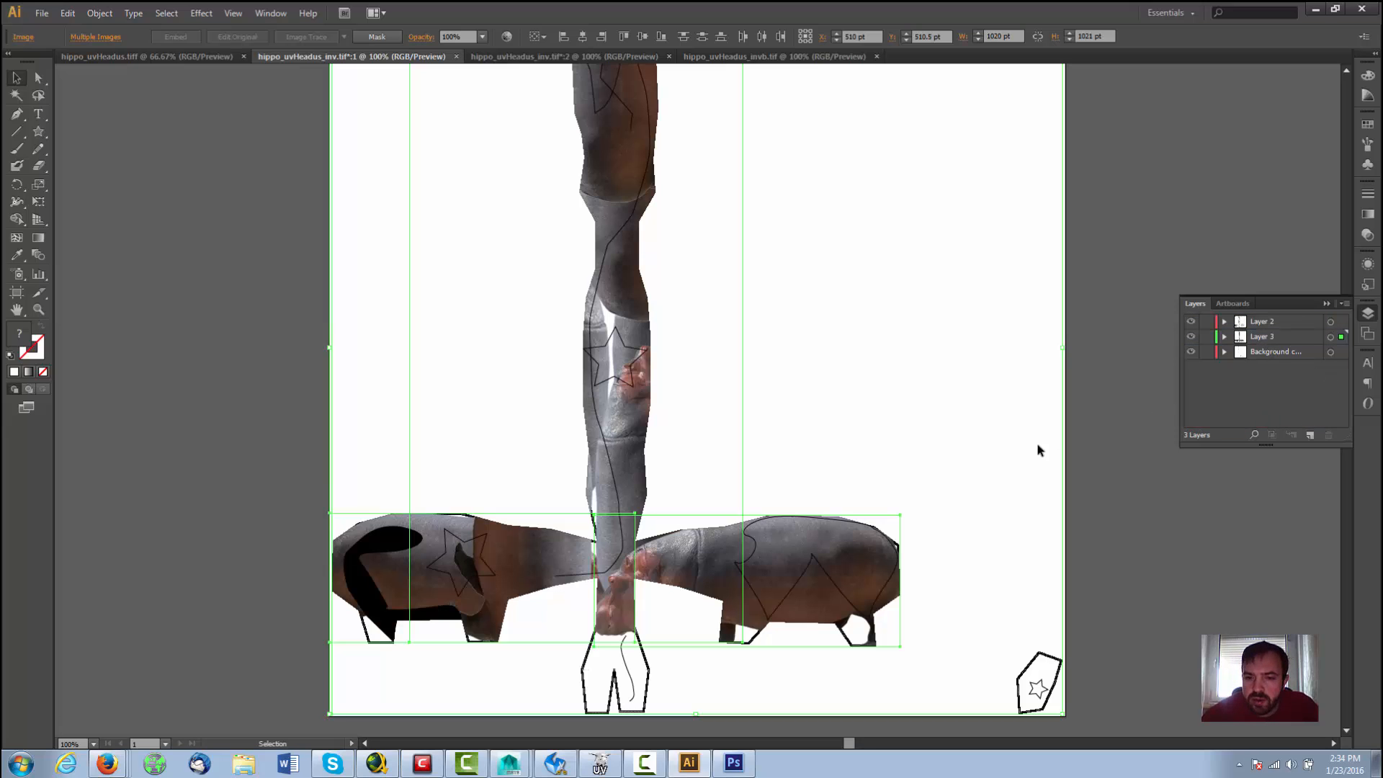
# Step: Delete the star outline drawn on the left hippo's body
pyautogui.click(41, 77)
pyautogui.click(164, 239)
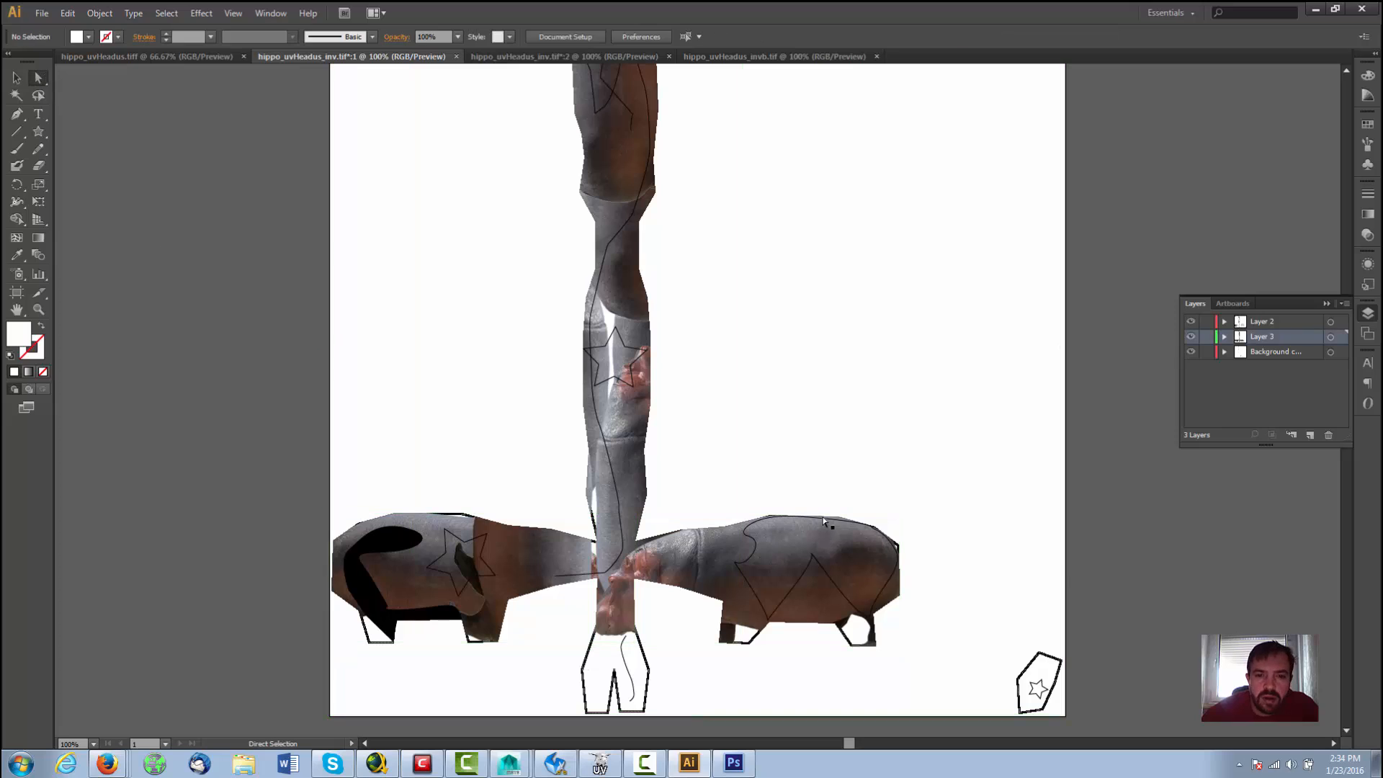
pyautogui.click(821, 567)
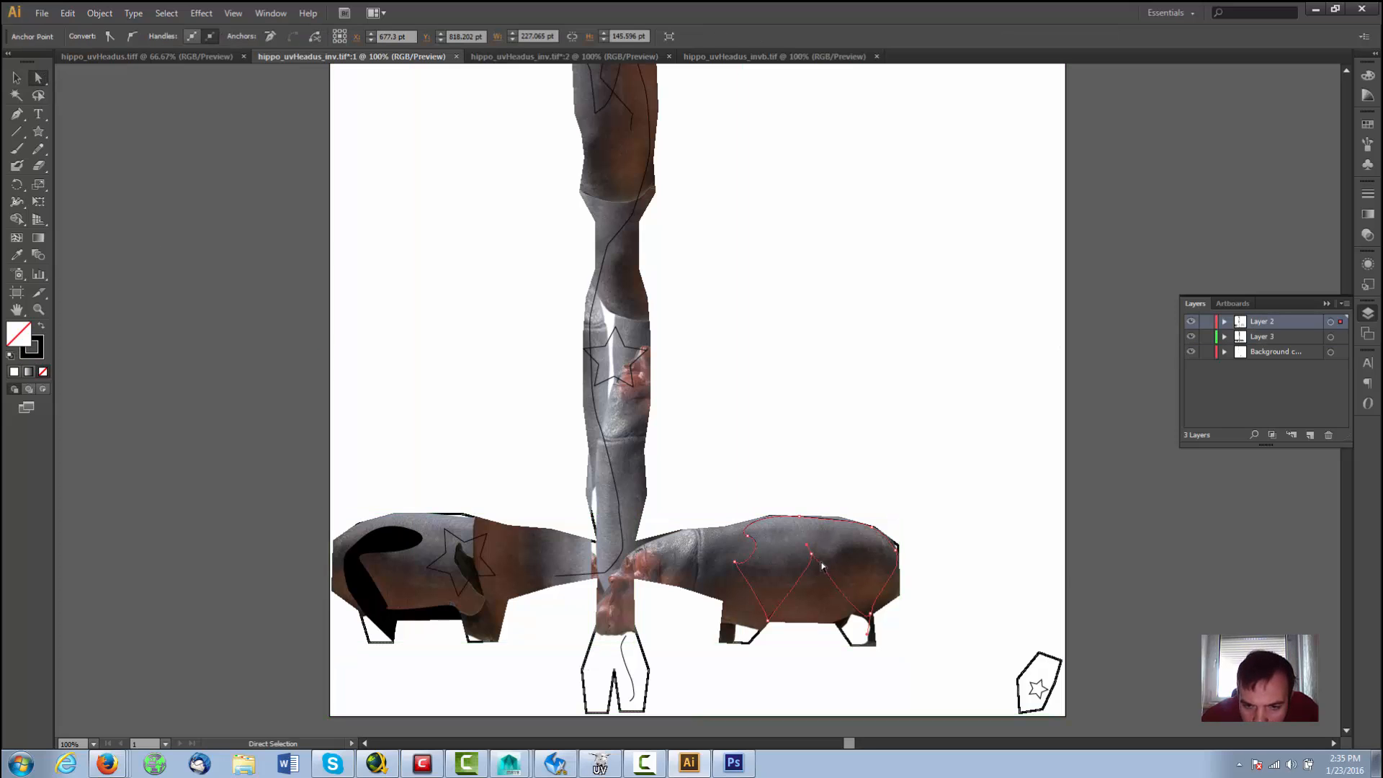
pyautogui.click(487, 563)
pyautogui.click(486, 564)
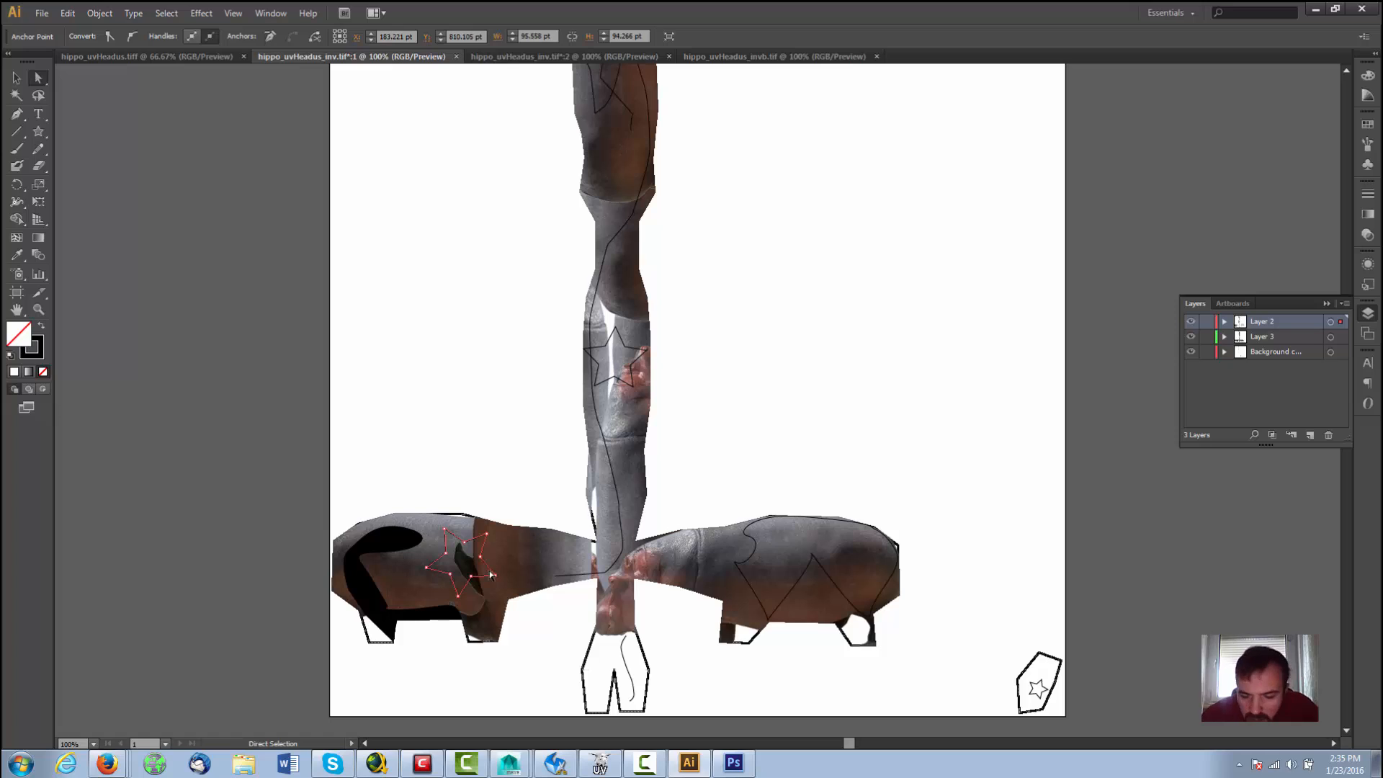
pyautogui.press('Delete')
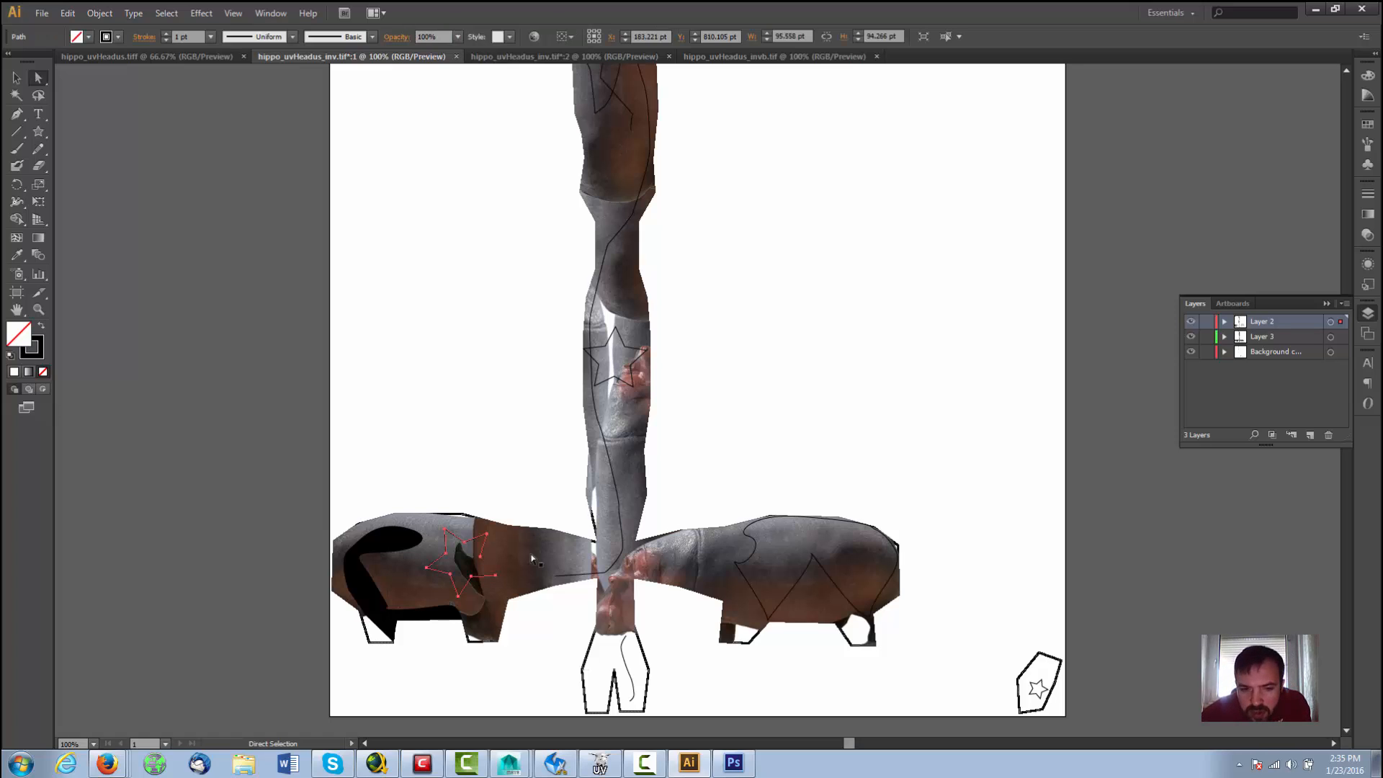
# Step: Lock Layer 3 and delete all pieces of the star outline on the vertical hippo strip
pyautogui.click(608, 381)
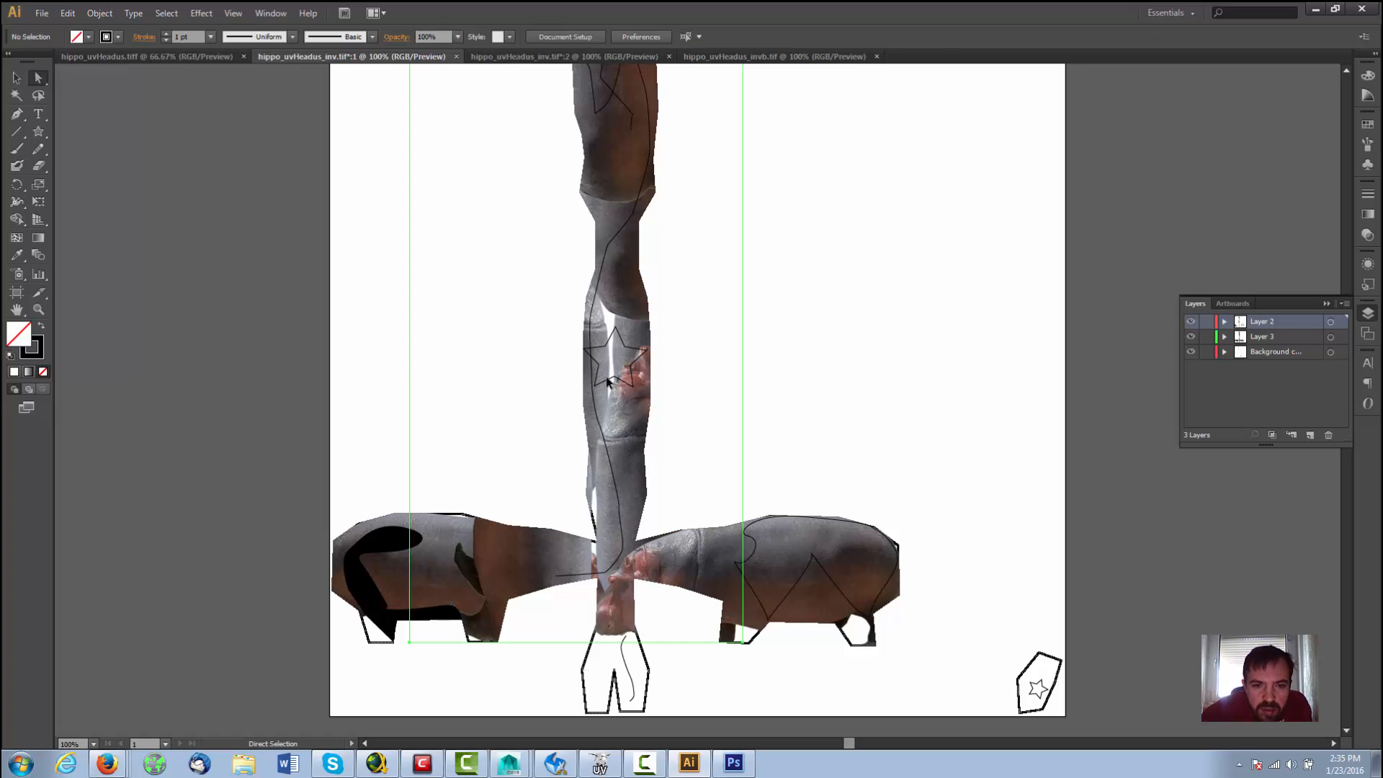
pyautogui.click(611, 383)
pyautogui.press('Delete')
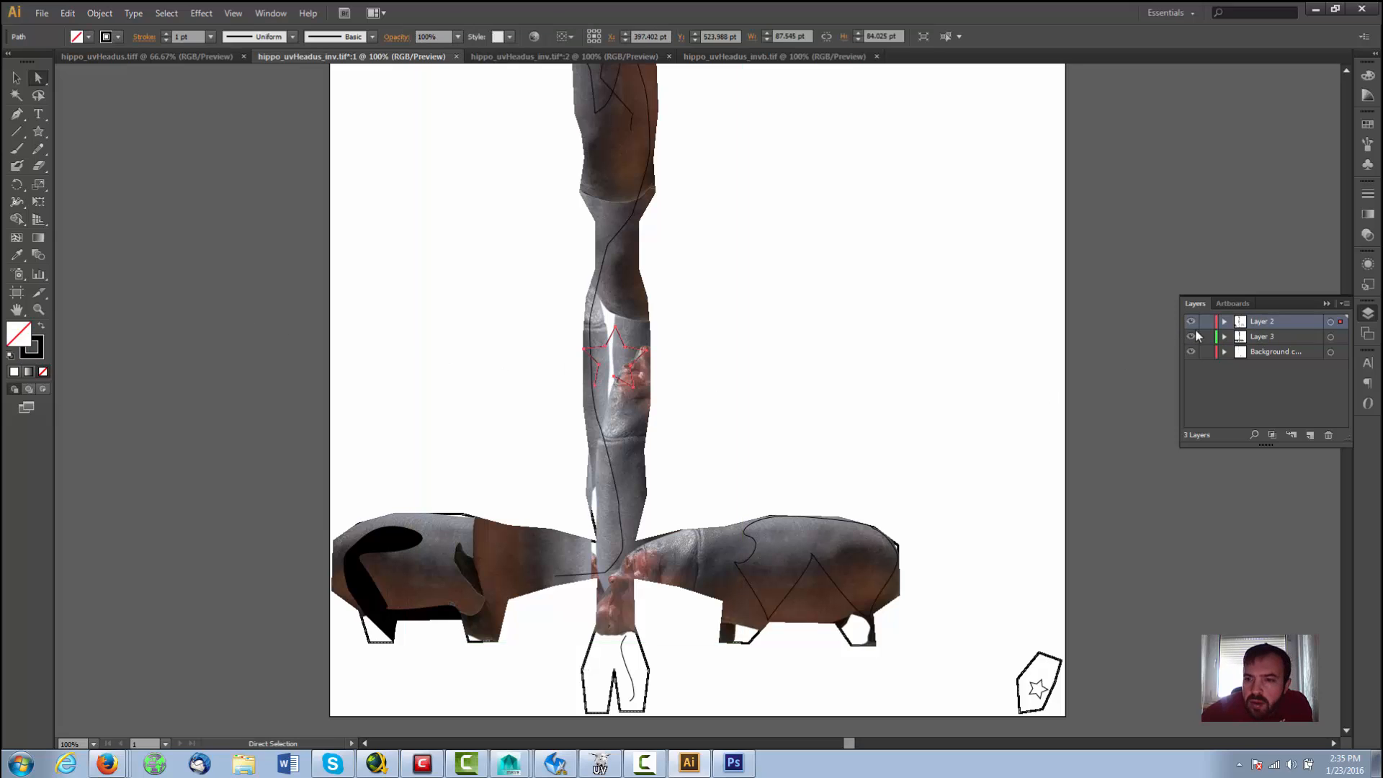
pyautogui.click(1207, 323)
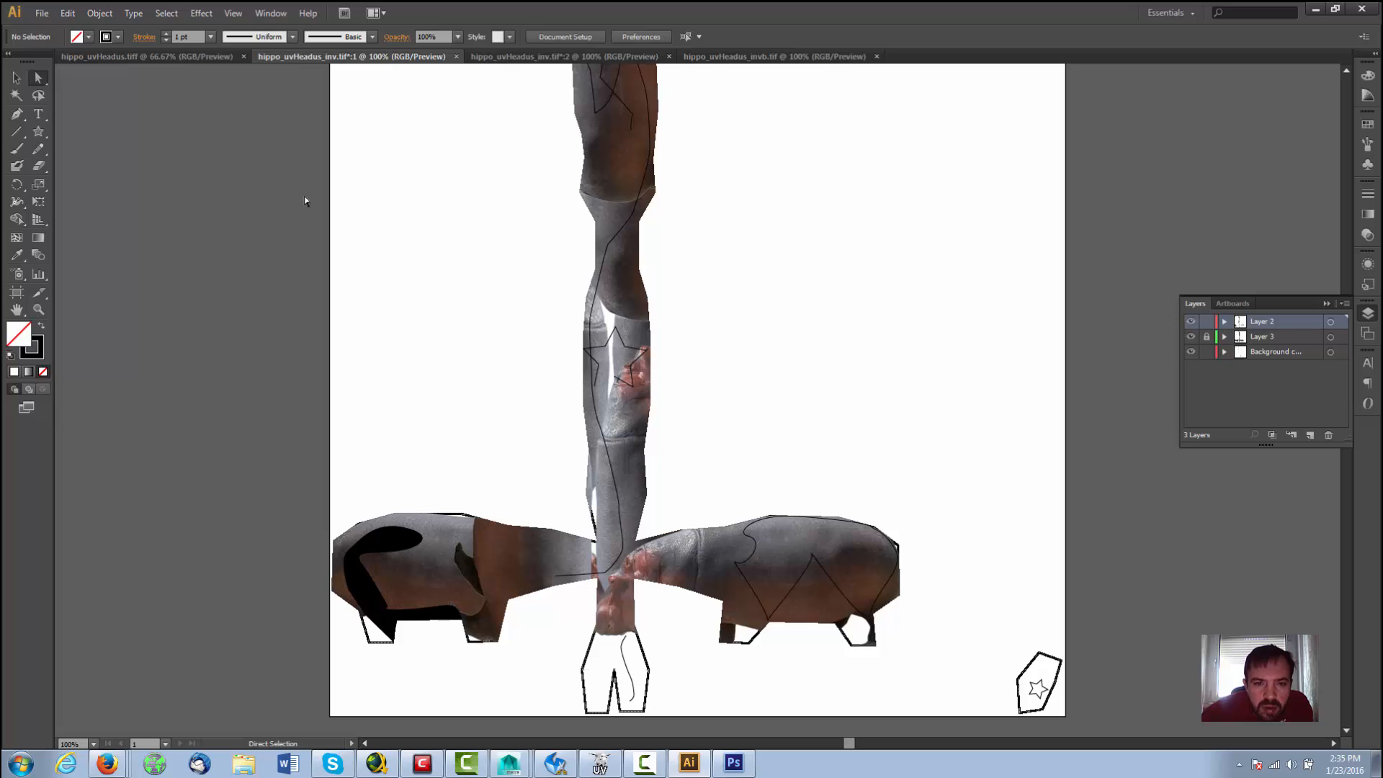
pyautogui.click(15, 76)
pyautogui.click(612, 335)
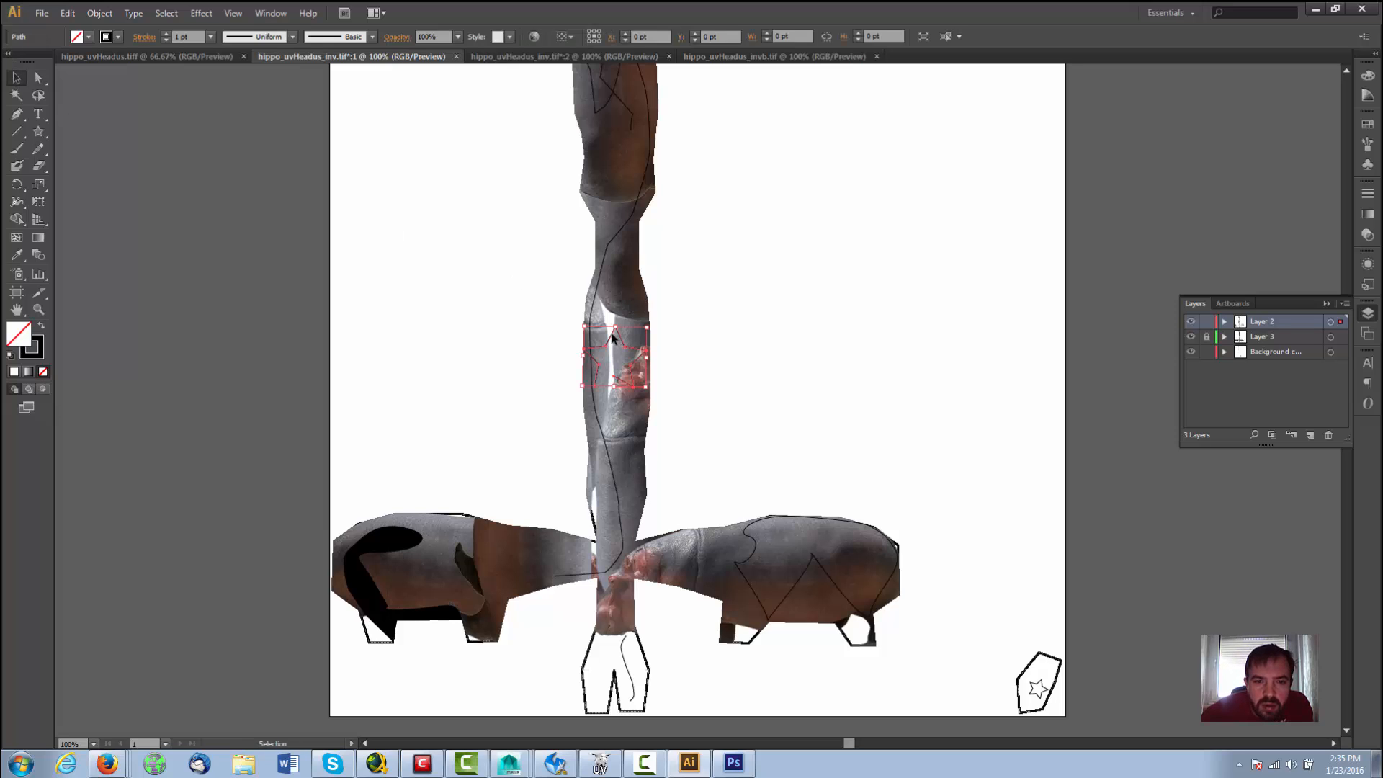
pyautogui.press('Delete')
# Step: Delete the small stars inside the two corner pentagons of the UV map
pyautogui.scroll(3, 644, 292)
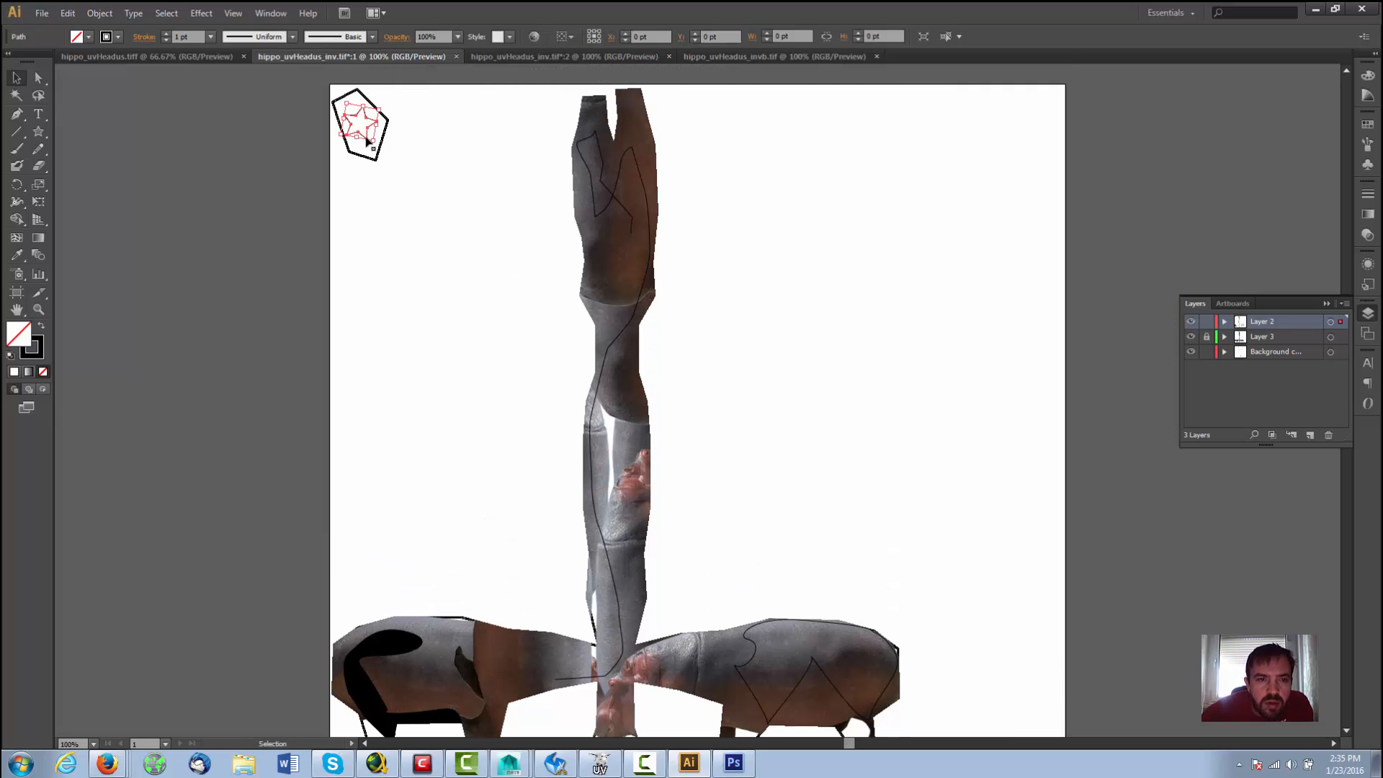
pyautogui.scroll(-6, 703, 301)
pyautogui.click(1039, 580)
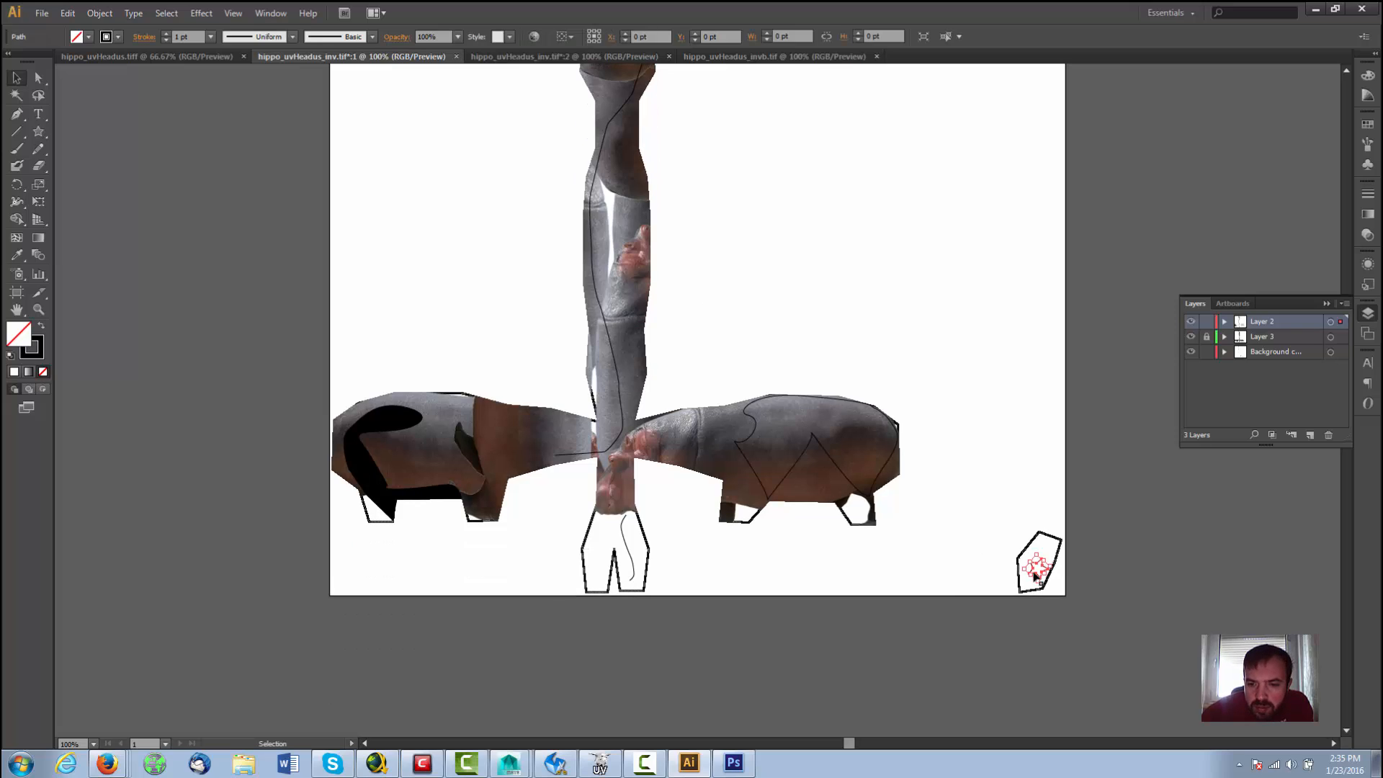
pyautogui.press('Delete')
# Step: Select the zigzag-edged shape on the right hippo's body and give it a solid white fill
pyautogui.click(833, 465)
pyautogui.click(814, 466)
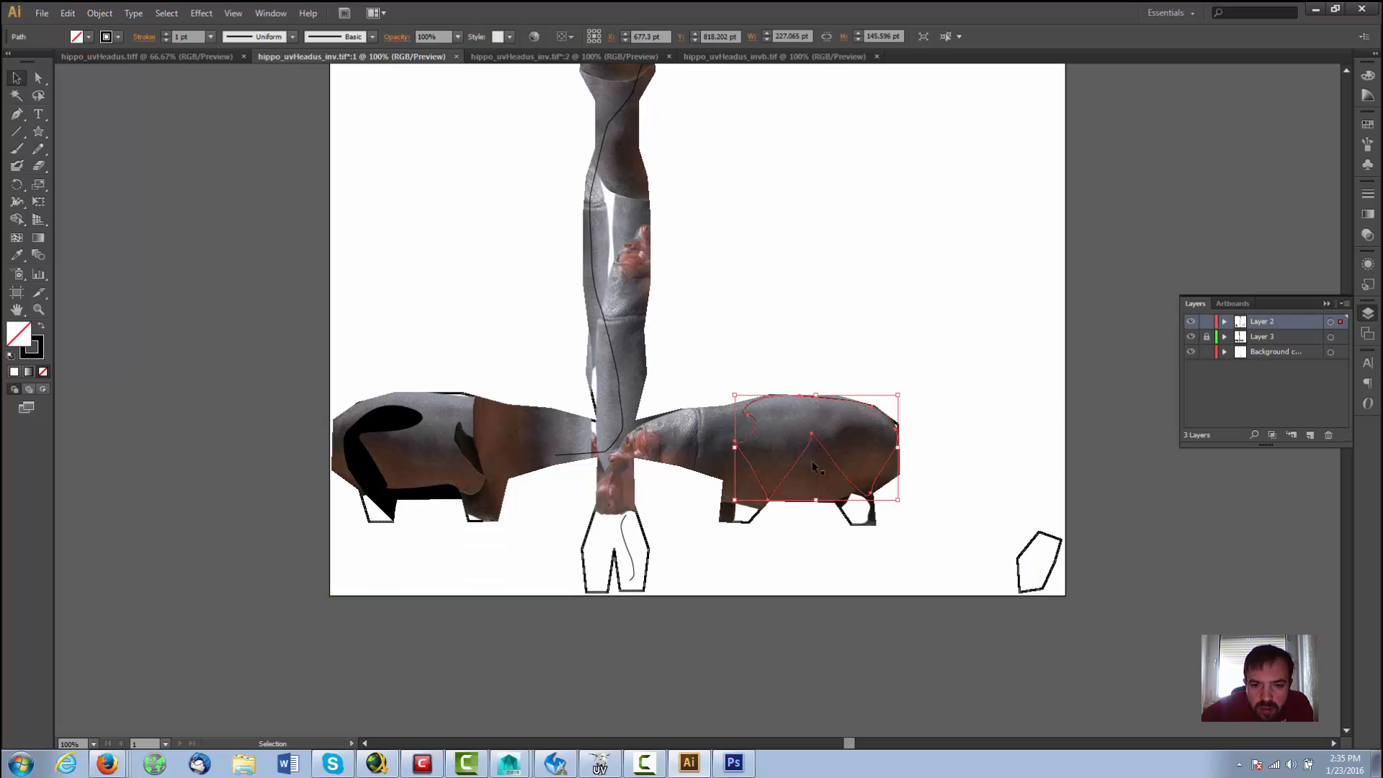
pyautogui.click(15, 371)
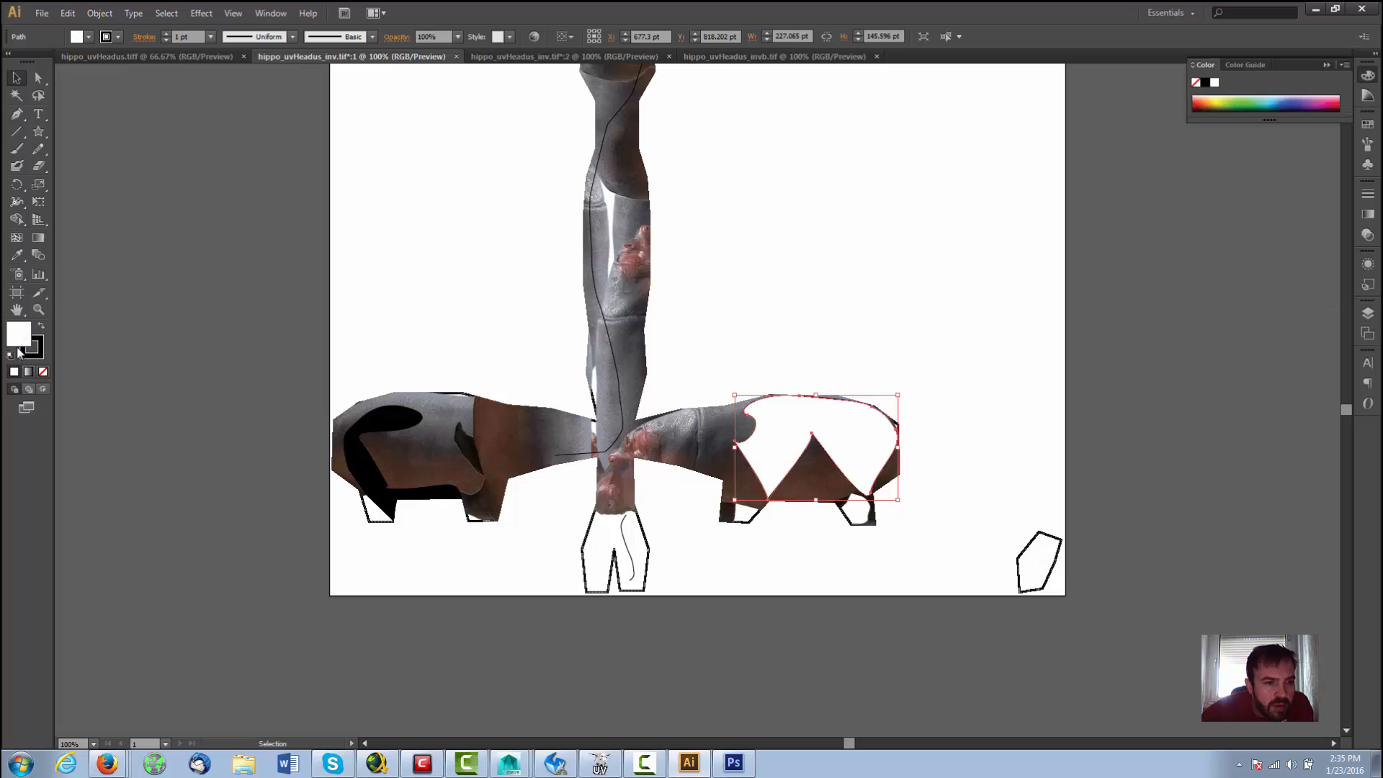
pyautogui.doubleClick(19, 348)
pyautogui.moveTo(697, 425); pyautogui.dragTo(692, 480)
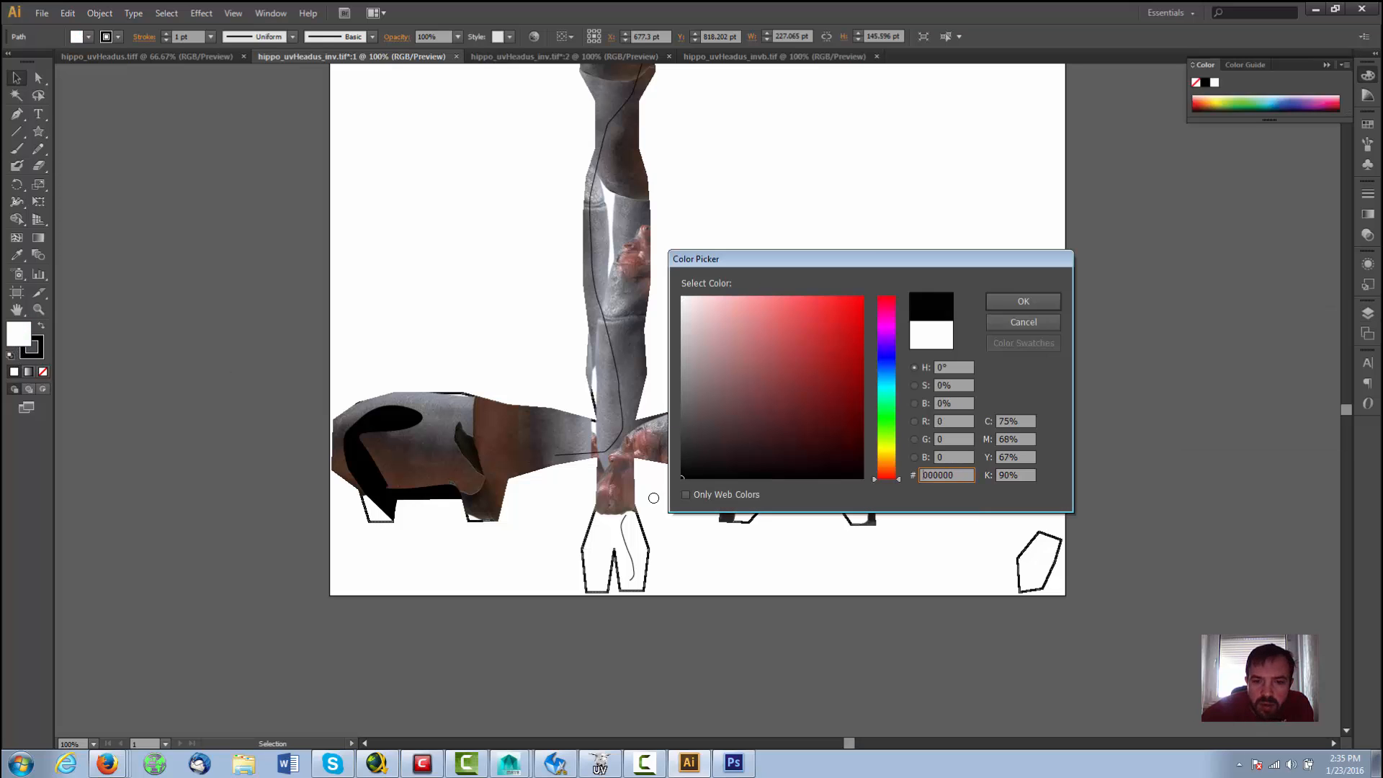
pyautogui.moveTo(834, 426); pyautogui.dragTo(658, 500)
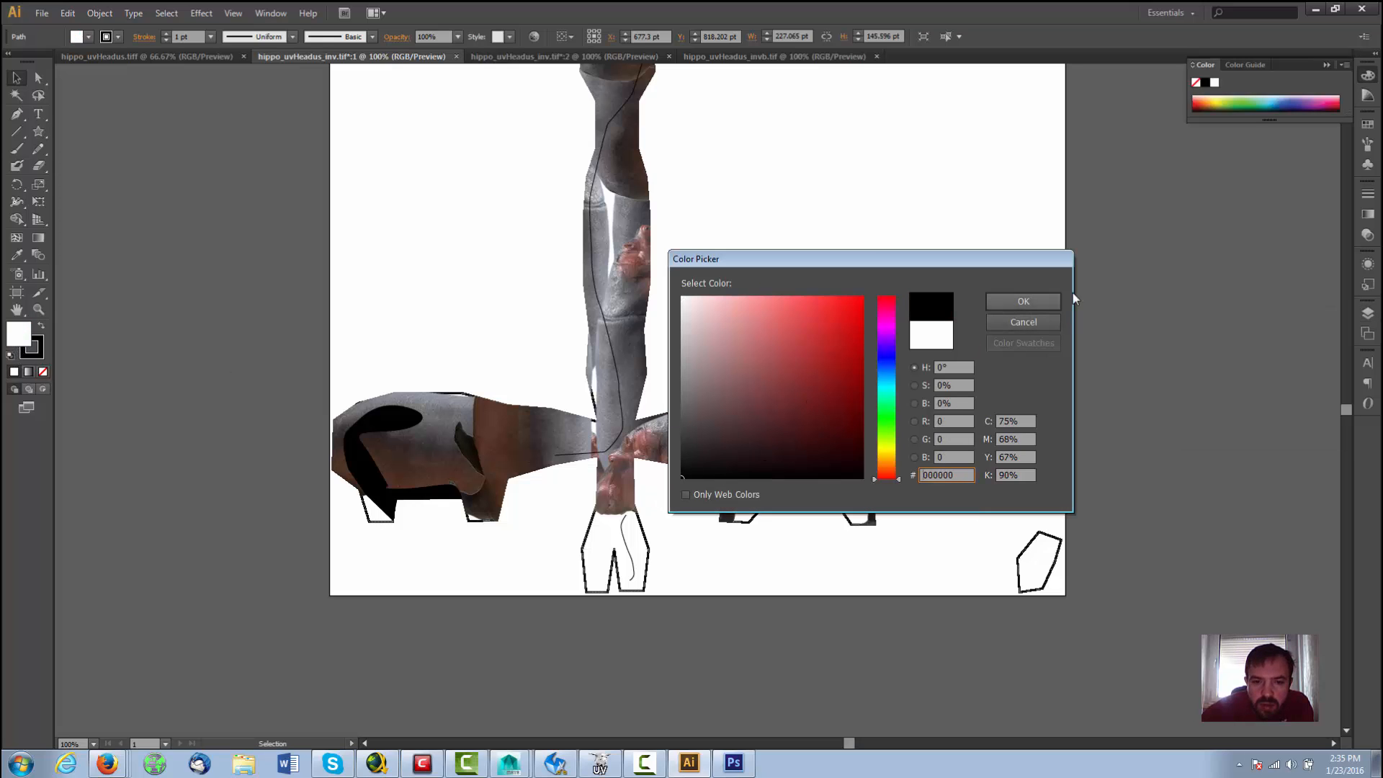
pyautogui.click(1023, 322)
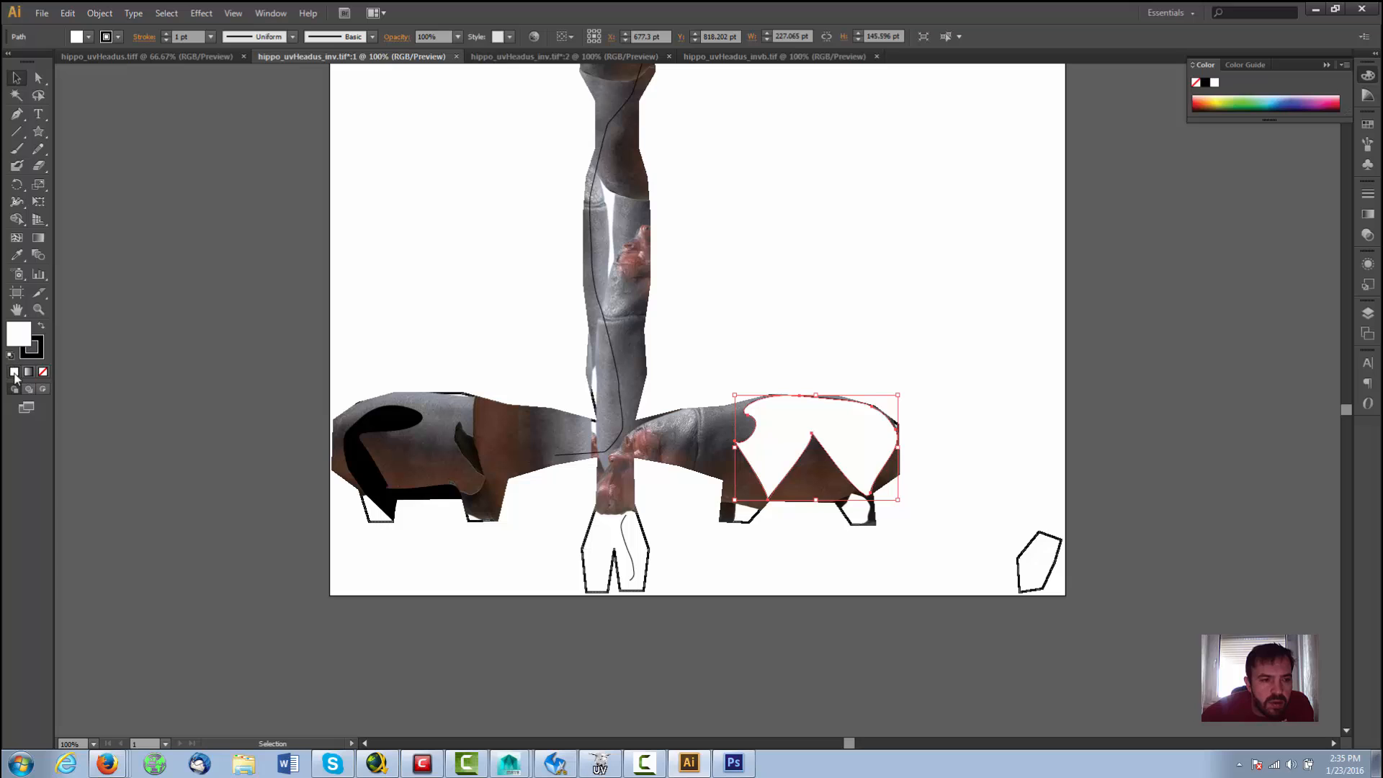
# Step: Set the fill of the zigzag-edged shape to black (000000) and deselect it
pyautogui.doubleClick(21, 343)
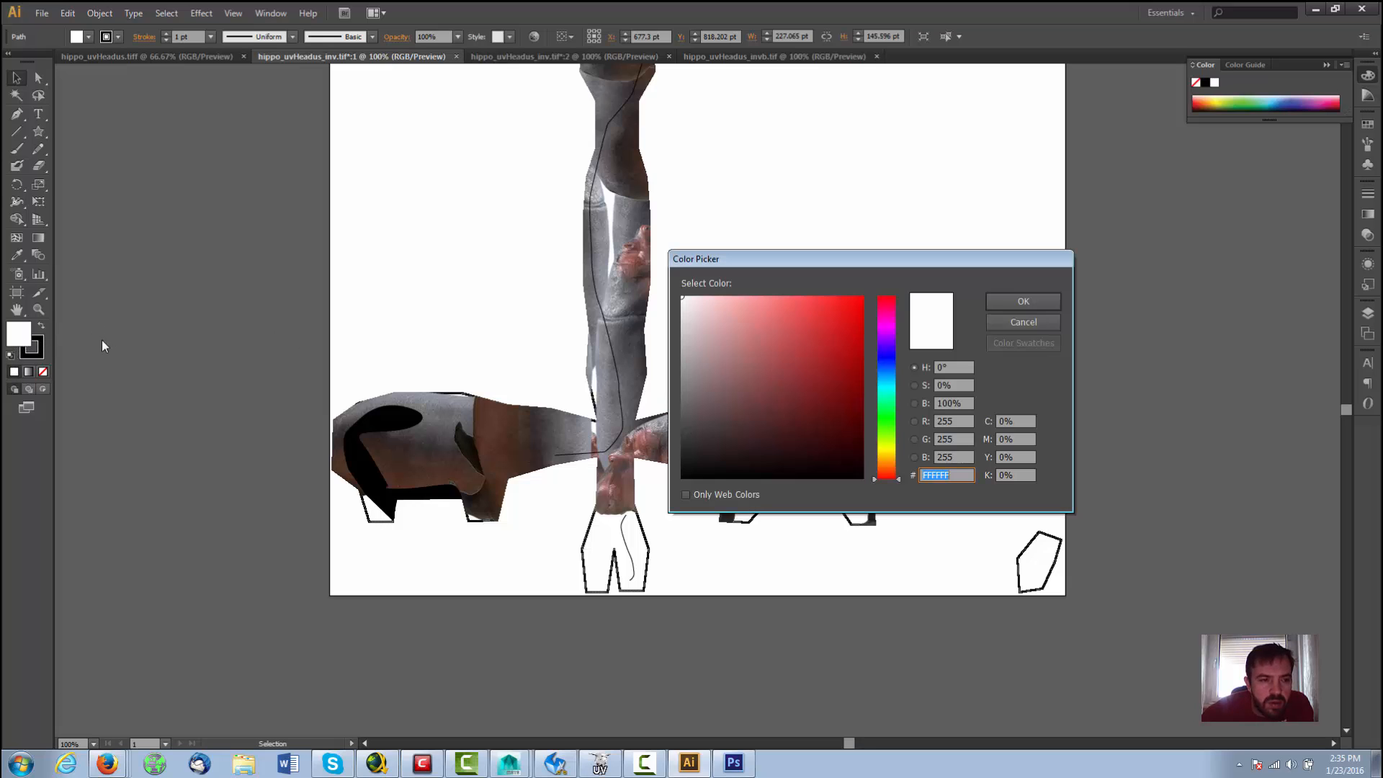
pyautogui.moveTo(719, 457); pyautogui.dragTo(683, 500)
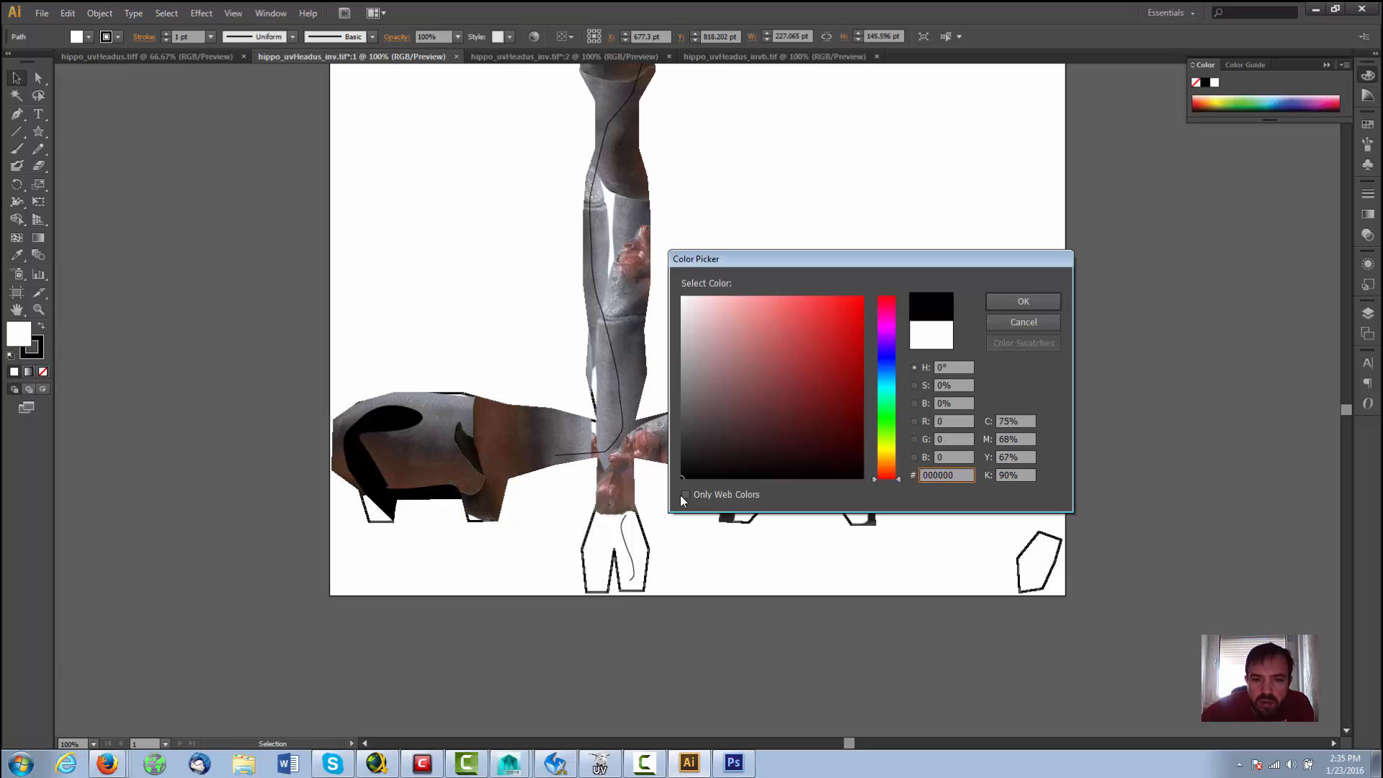
pyautogui.click(1023, 306)
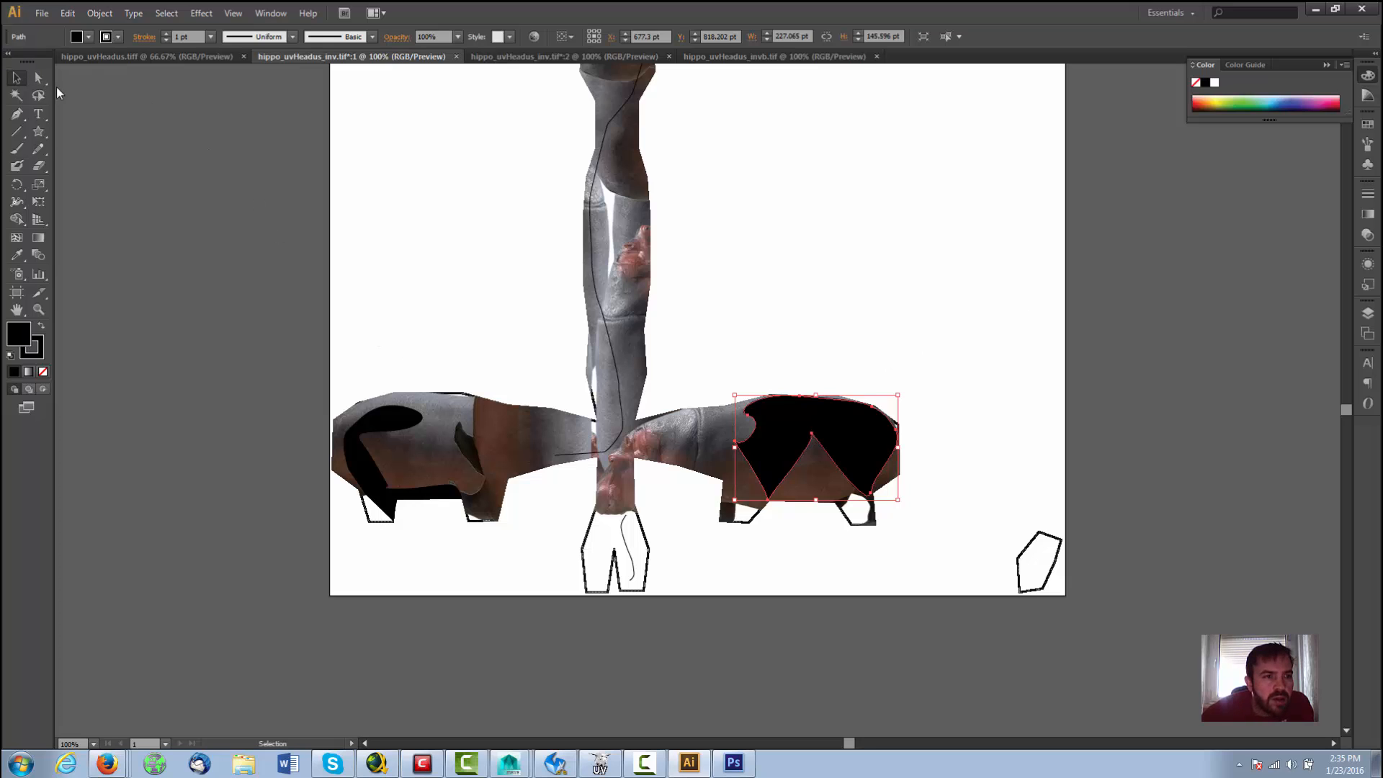
pyautogui.click(223, 175)
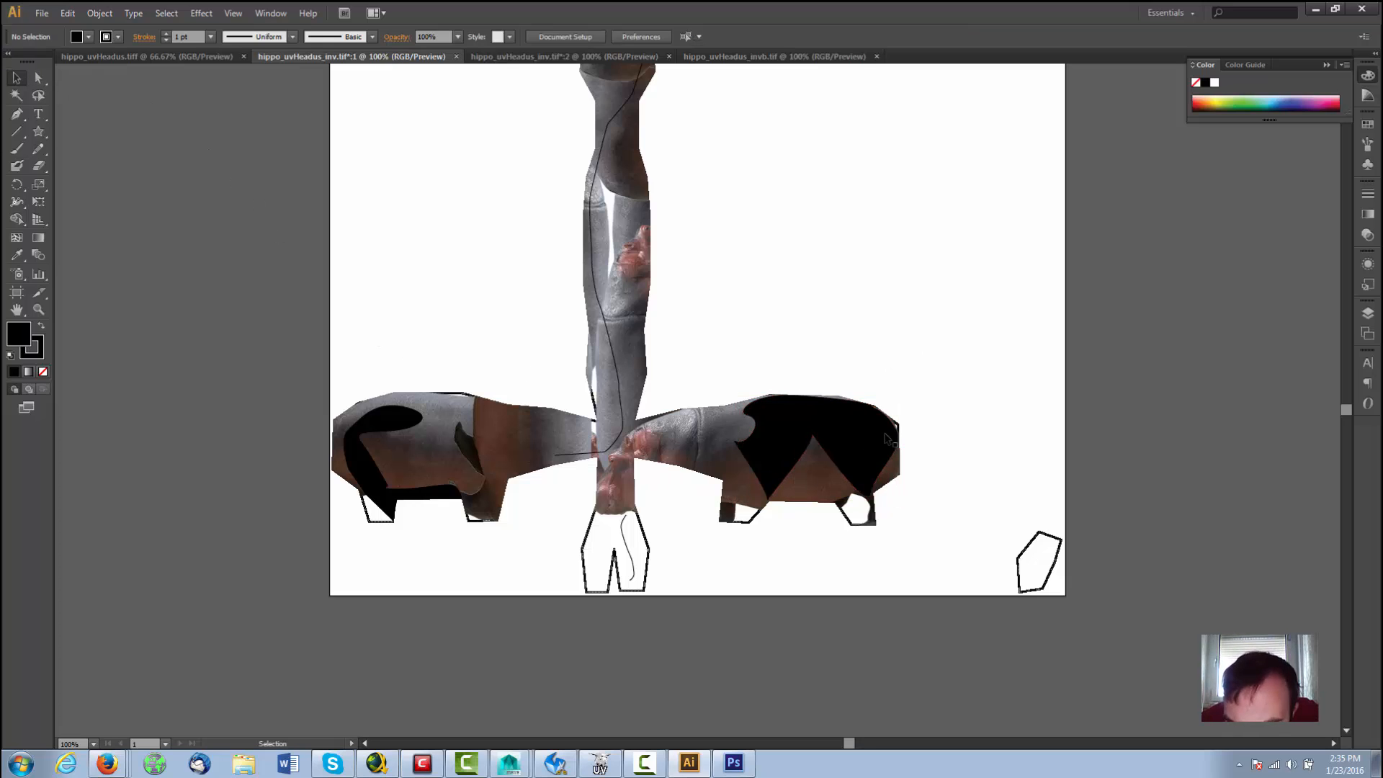
# Step: Delete the long winding line that runs down the vertical hippo strip
pyautogui.scroll(-3, 616, 359)
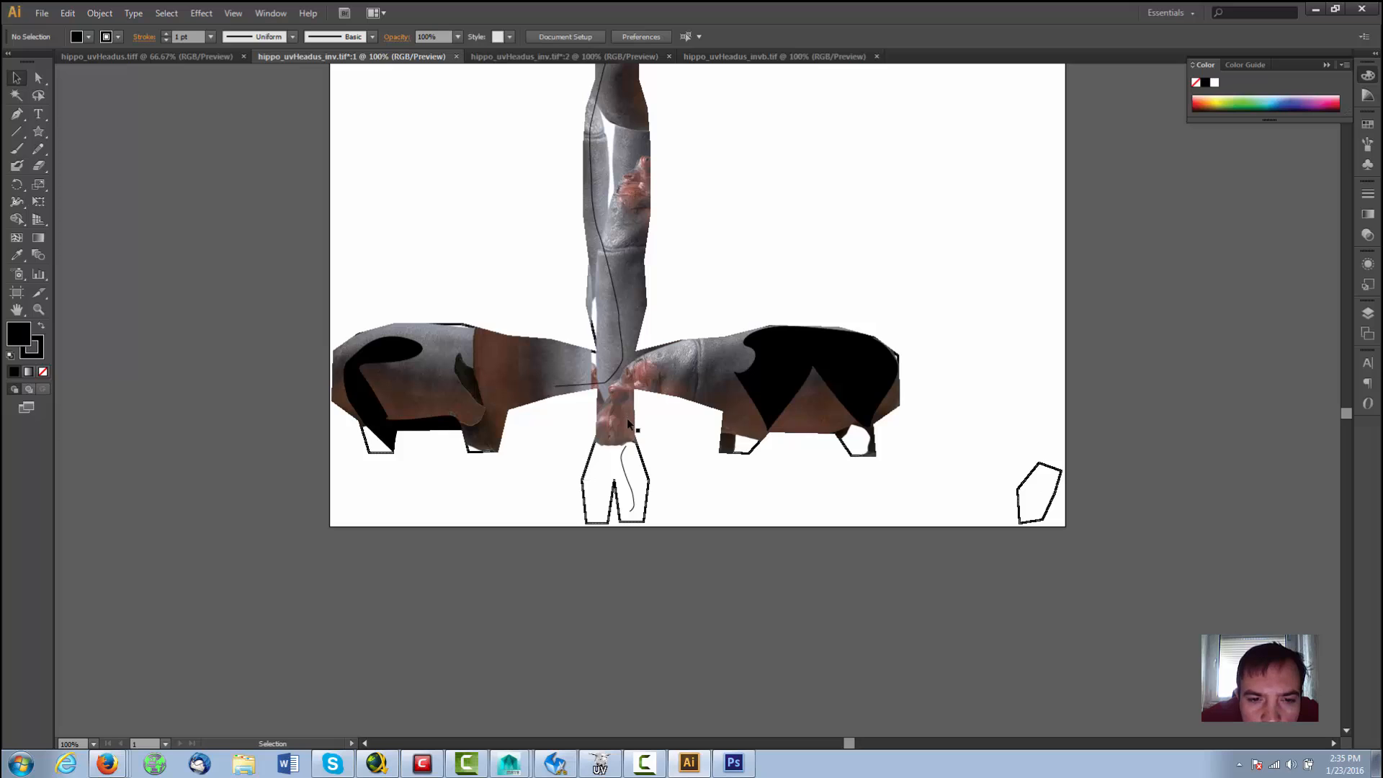
pyautogui.scroll(15, 629, 424)
pyautogui.scroll(-5, 631, 407)
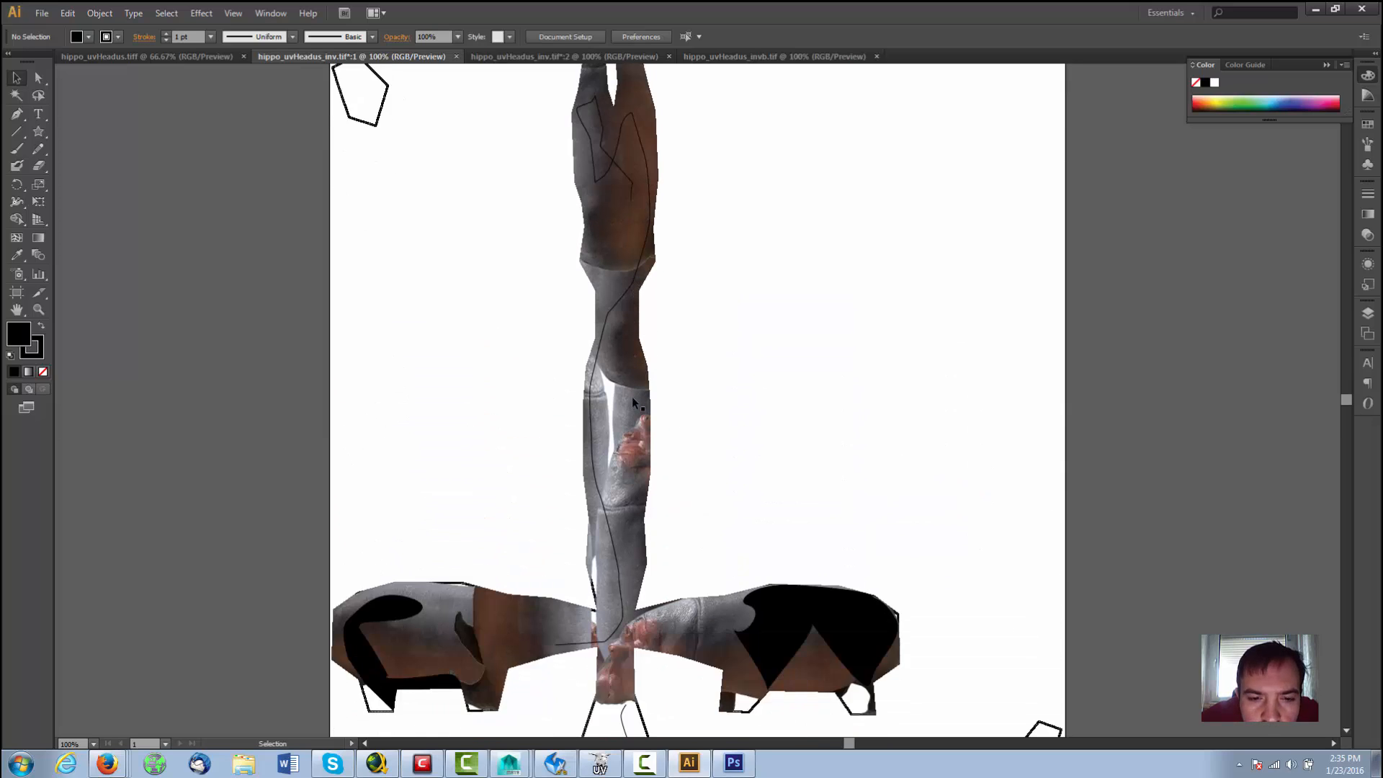
pyautogui.scroll(-10, 634, 403)
pyautogui.scroll(1, 631, 423)
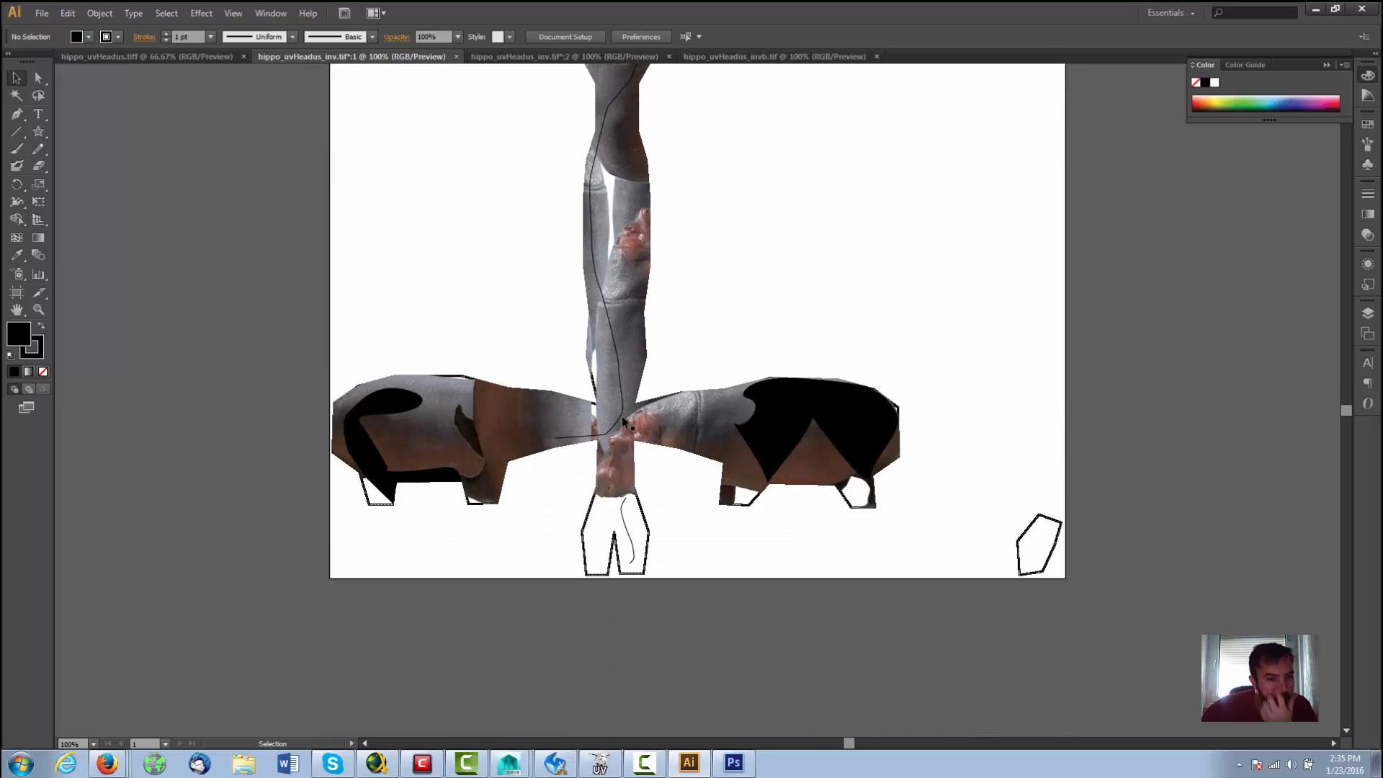
pyautogui.click(441, 477)
pyautogui.click(267, 281)
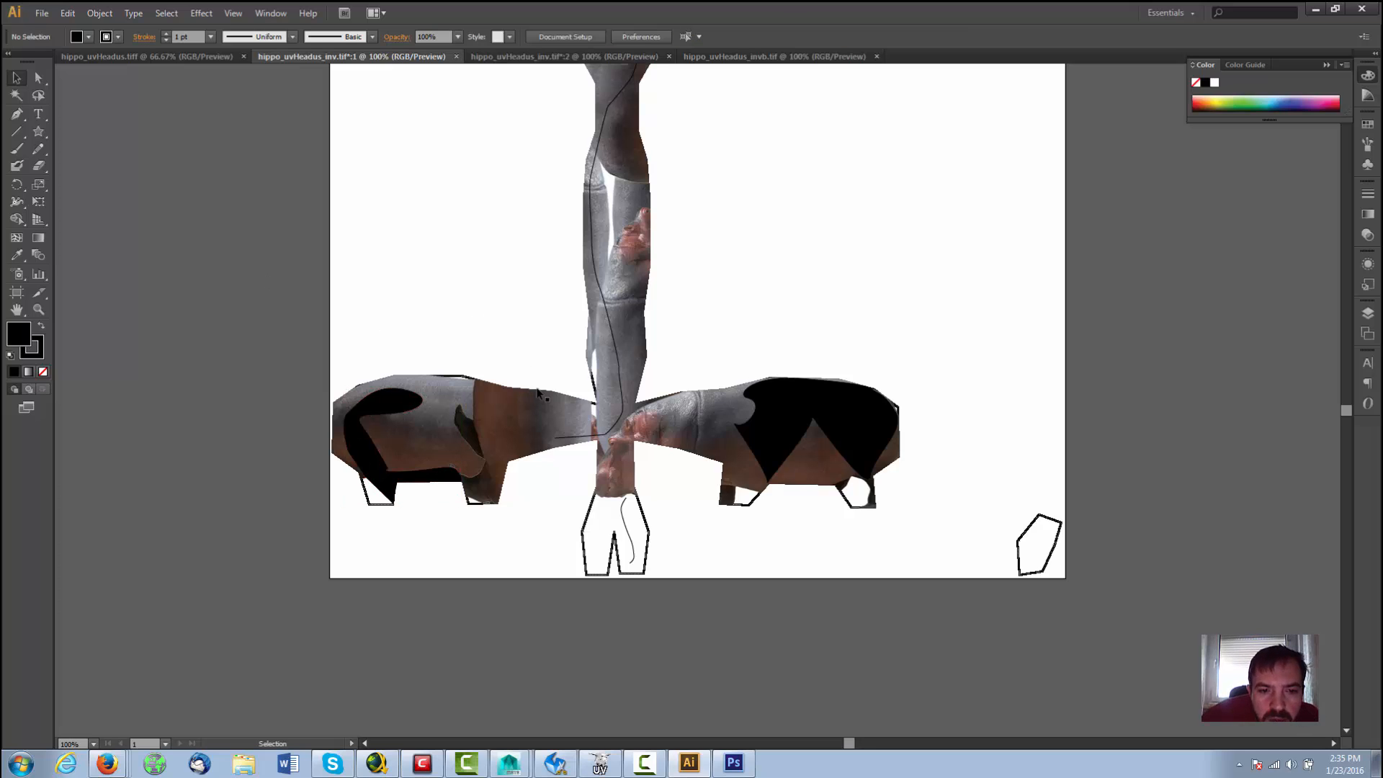
pyautogui.scroll(13, 539, 386)
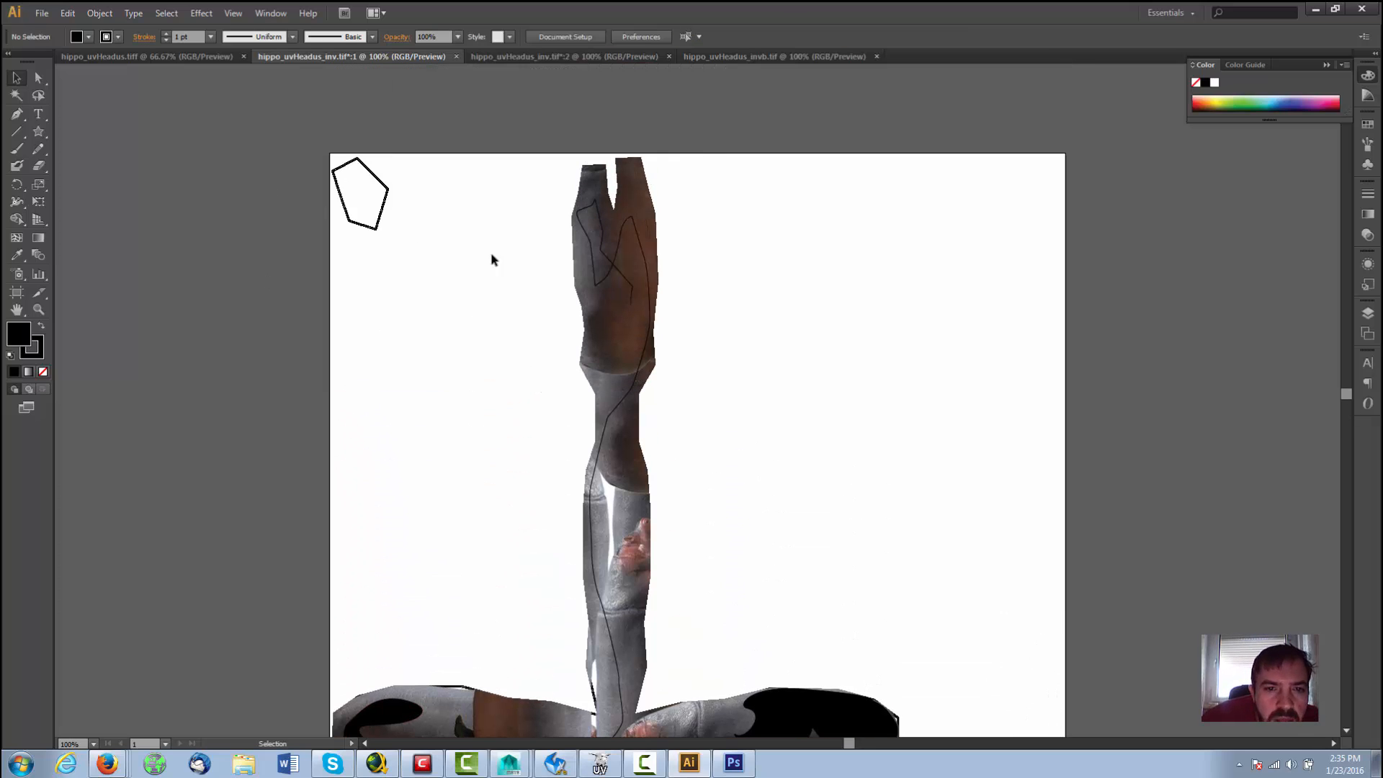
pyautogui.click(607, 281)
pyautogui.press('Delete')
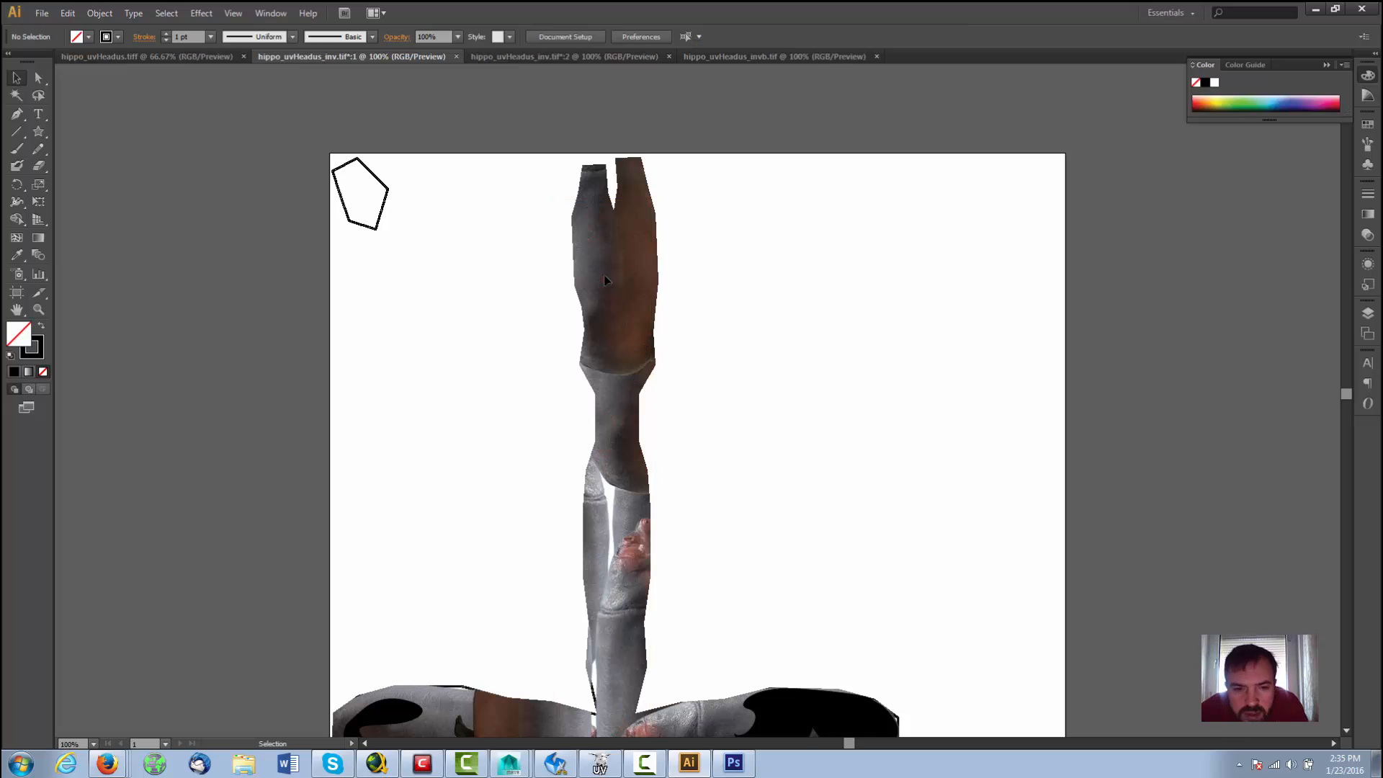
# Step: Draw a closed unfilled path with the Pen tool along the outer edge of the vertical strip's upper-left leg
pyautogui.scroll(-4, 604, 274)
pyautogui.scroll(-4, 600, 305)
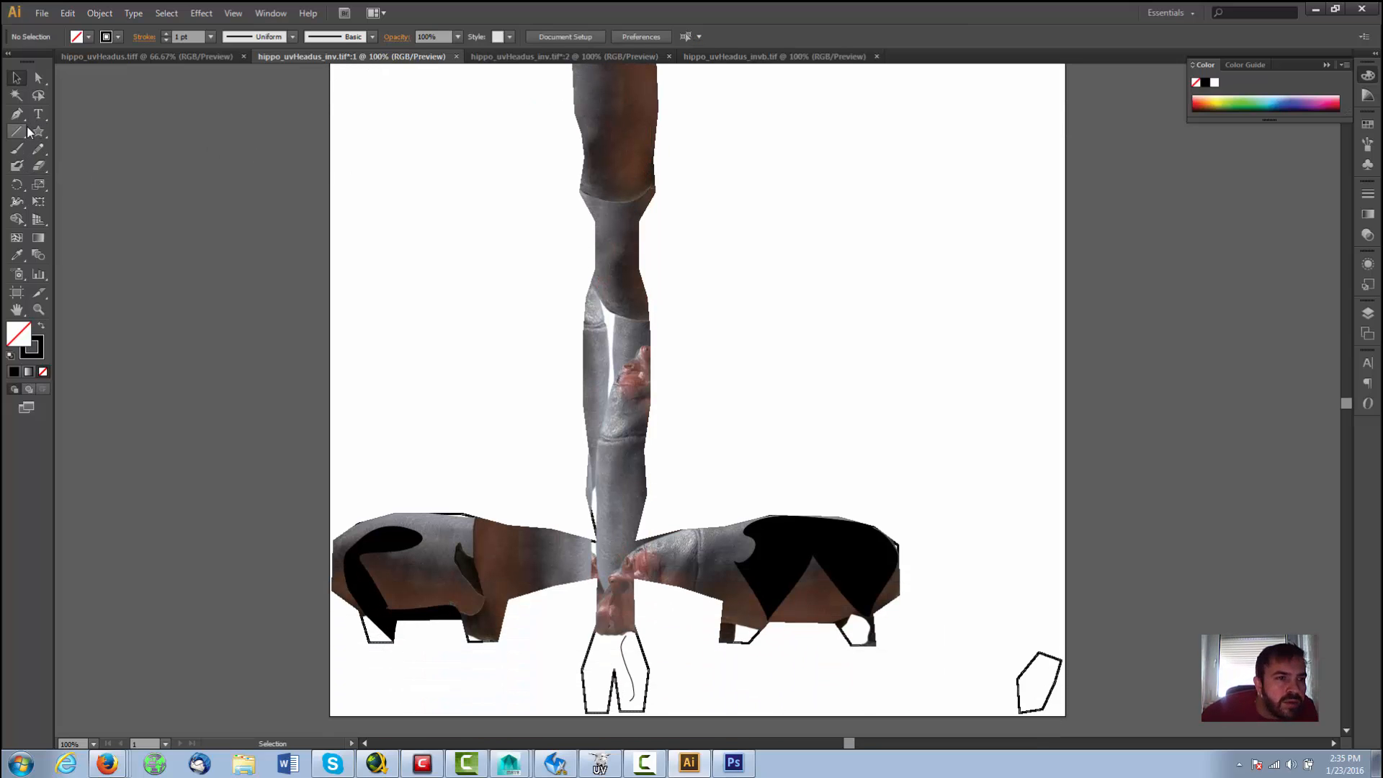
pyautogui.click(17, 114)
pyautogui.scroll(7, 626, 223)
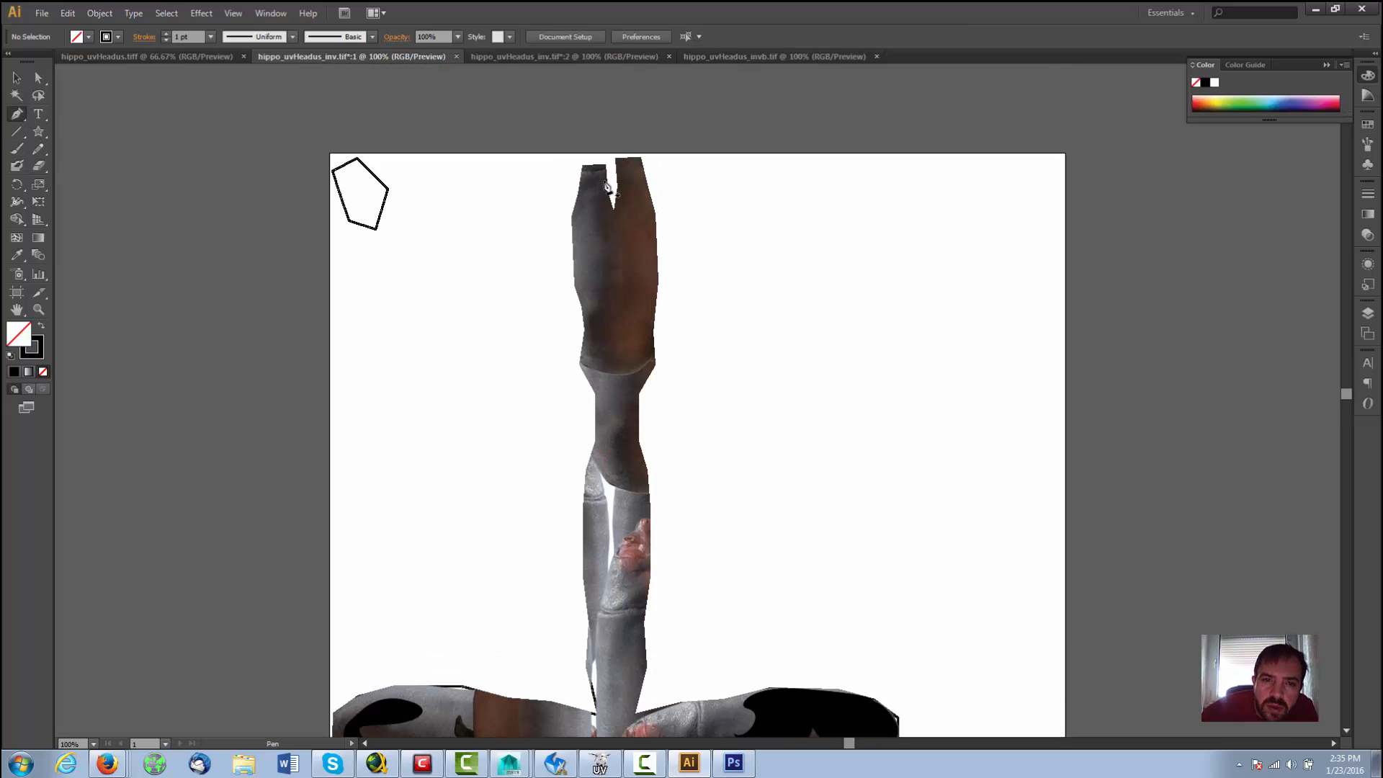
pyautogui.click(605, 166)
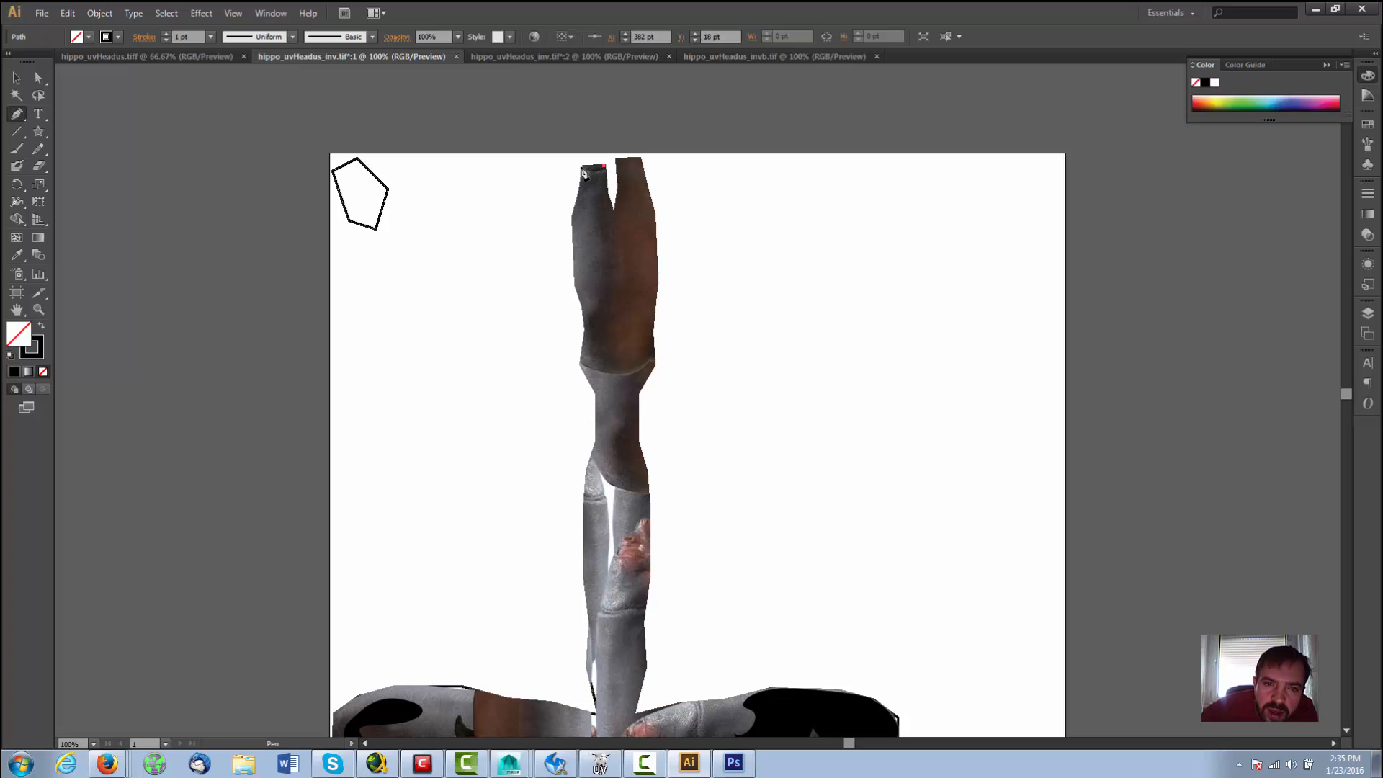
pyautogui.click(583, 167)
pyautogui.click(574, 211)
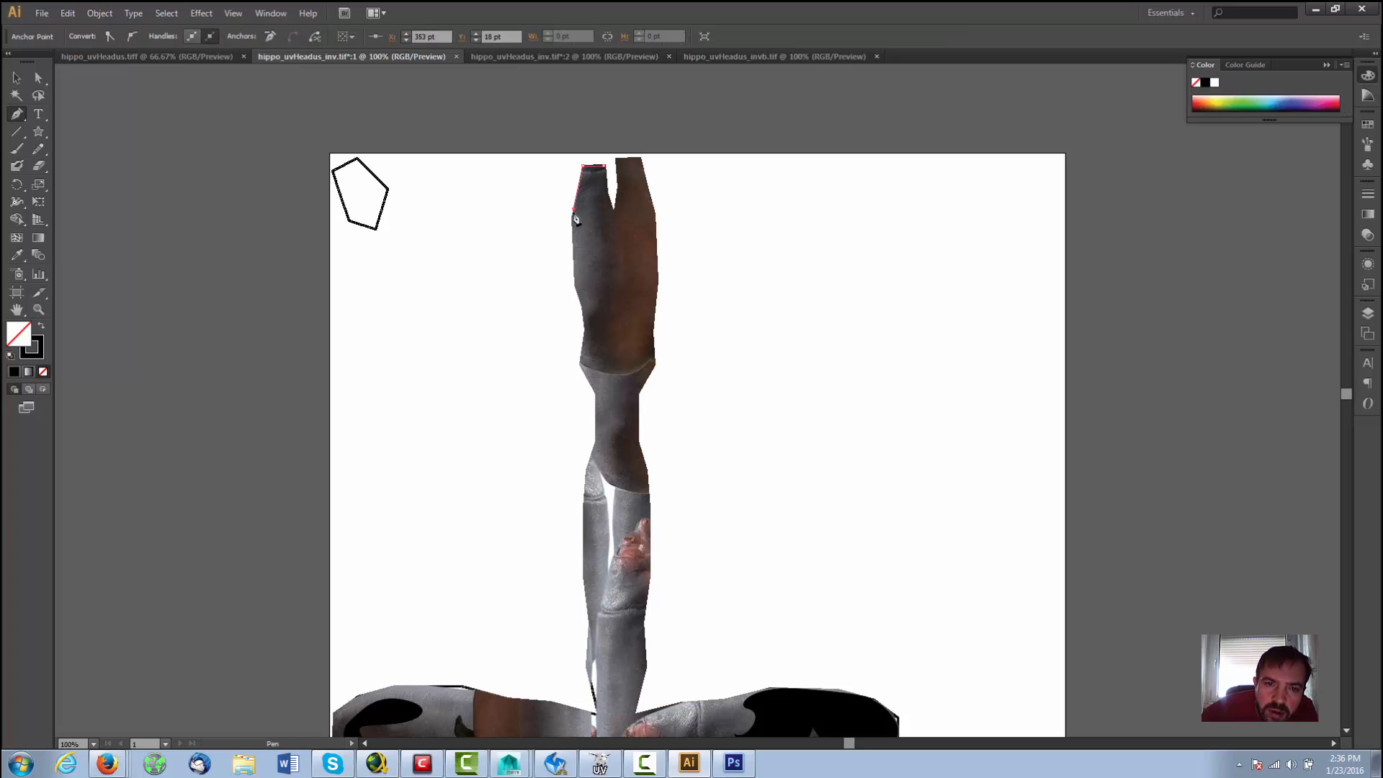
pyautogui.click(573, 228)
pyautogui.click(575, 280)
pyautogui.click(604, 277)
pyautogui.click(589, 258)
pyautogui.click(585, 233)
pyautogui.click(585, 211)
pyautogui.click(598, 193)
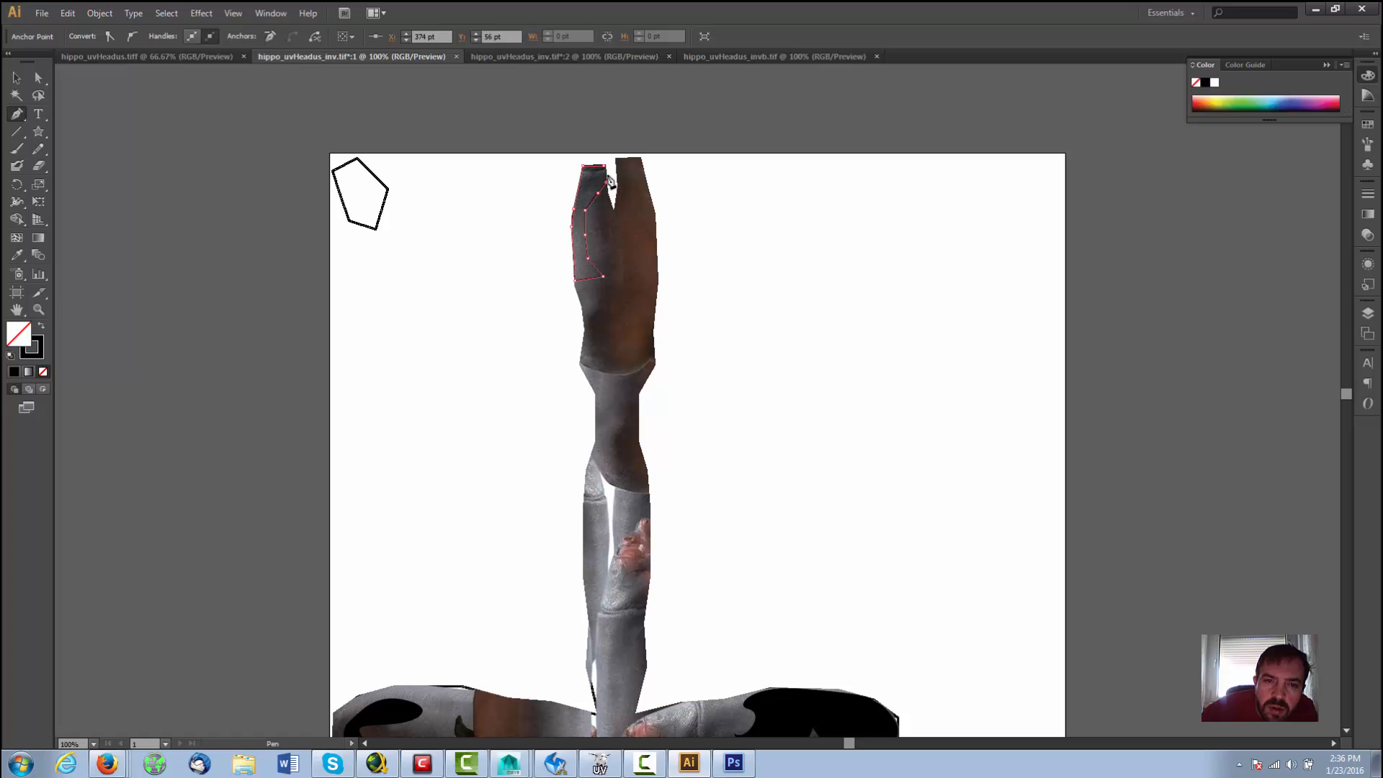
pyautogui.click(605, 167)
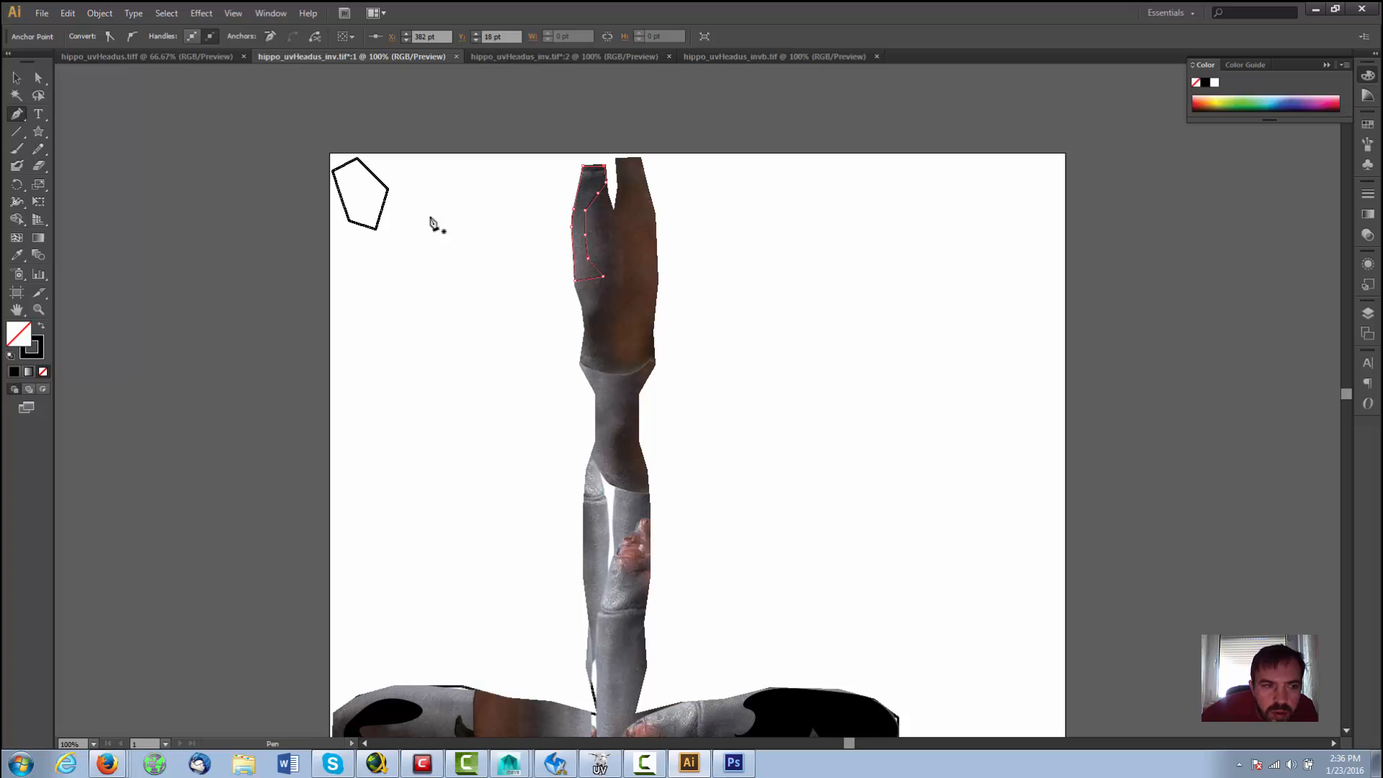
# Step: Move the lower anchor points of the upper-left leg path across the vertical strip to its opposite outer edge, around the joint corner
pyautogui.click(38, 77)
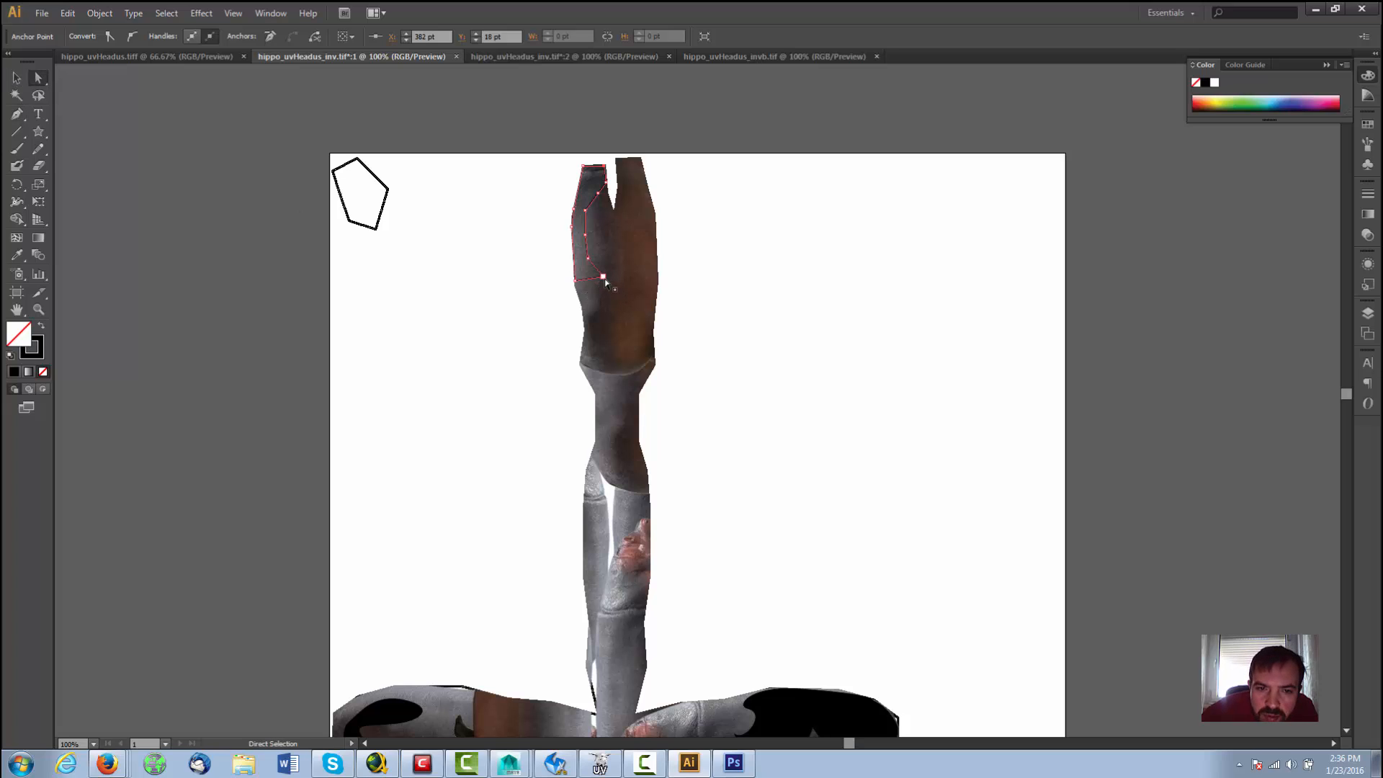
pyautogui.moveTo(604, 279); pyautogui.dragTo(654, 337)
pyautogui.moveTo(575, 282); pyautogui.dragTo(641, 398)
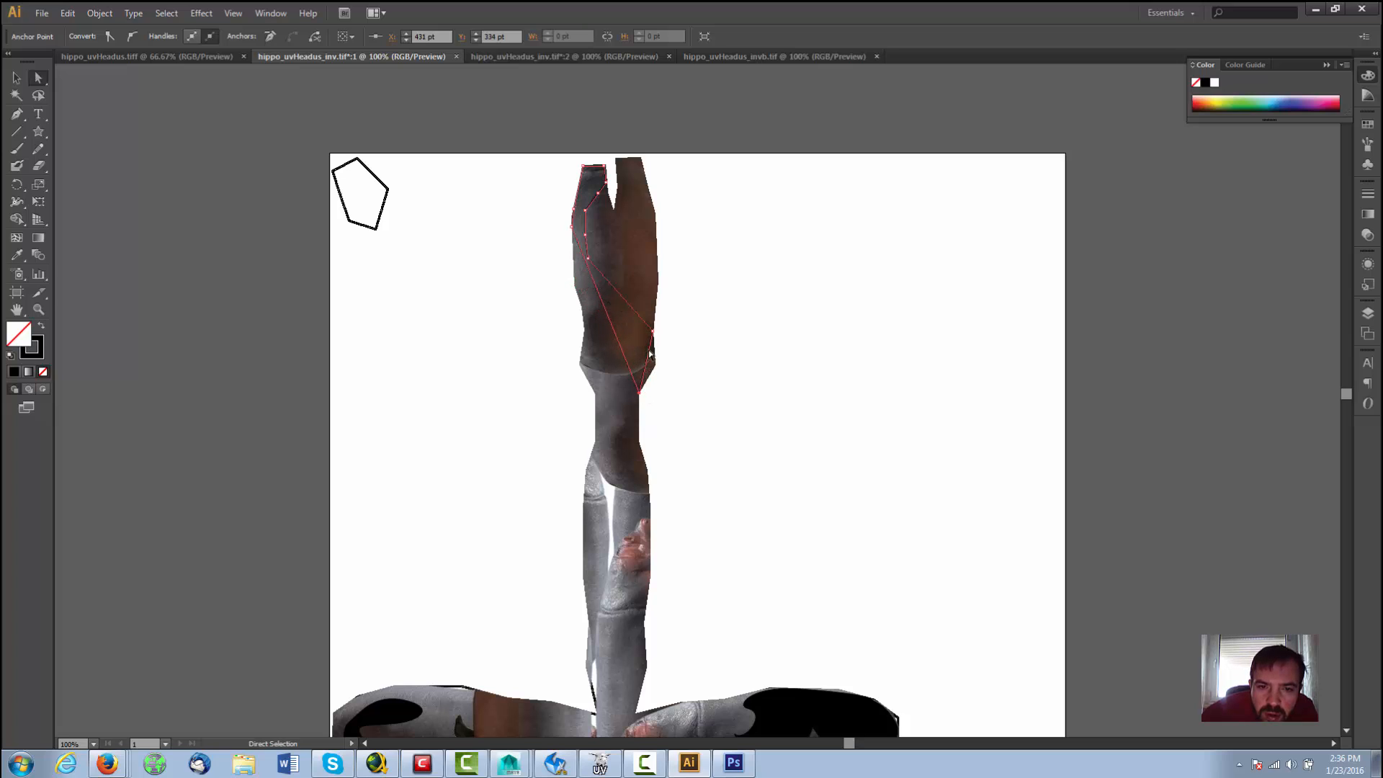
pyautogui.moveTo(655, 336); pyautogui.dragTo(658, 369)
pyautogui.moveTo(590, 263); pyautogui.dragTo(653, 333)
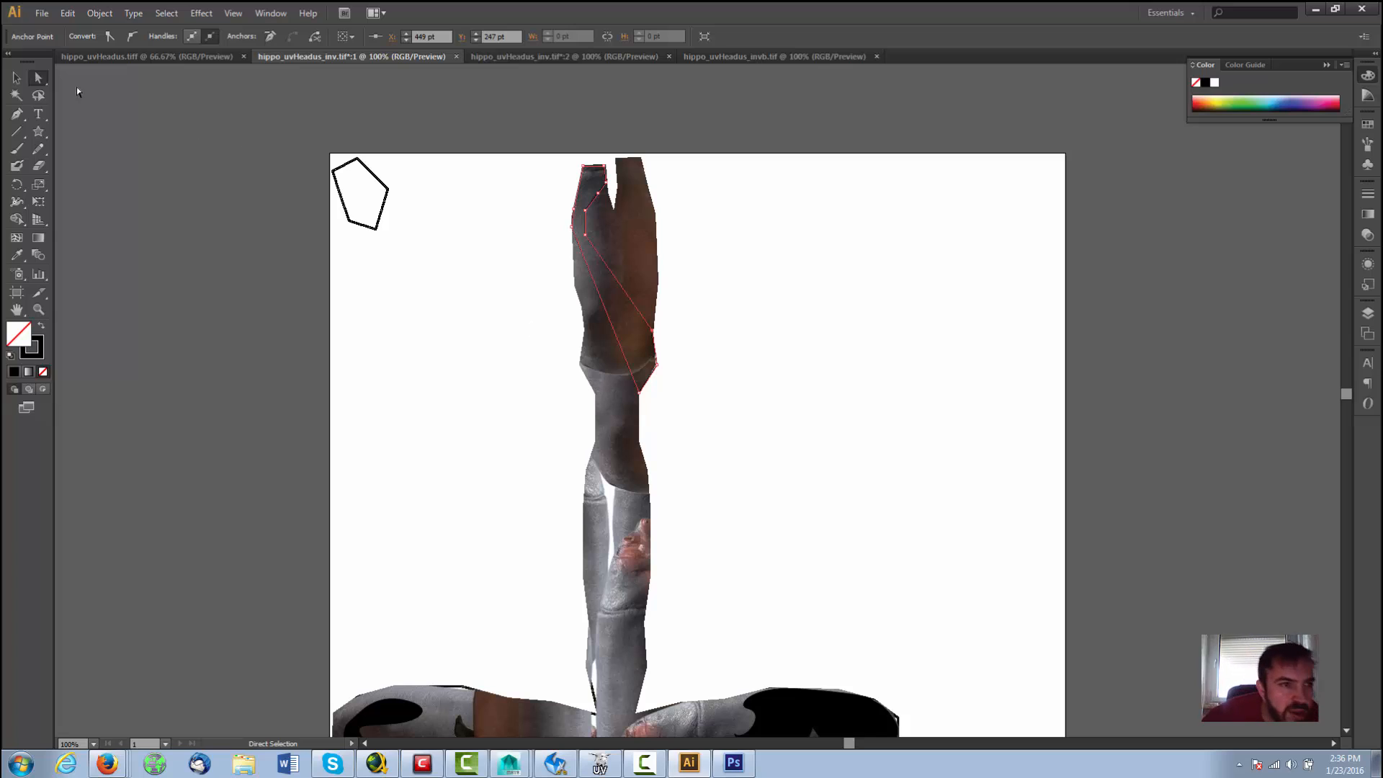
# Step: Add an anchor point near the joint and pull it to the strip's left edge, at about X 370 pt, Y 397 pt
pyautogui.click(16, 114)
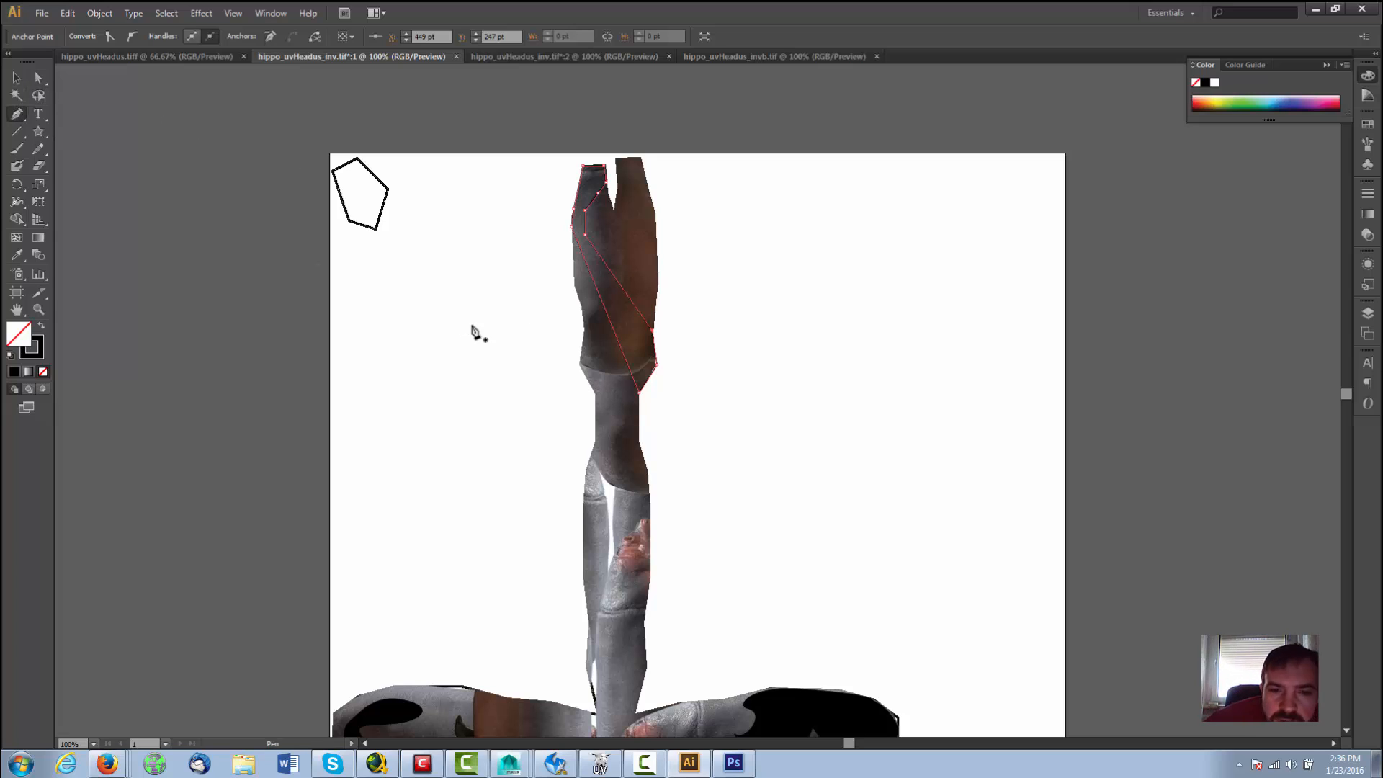
pyautogui.click(629, 370)
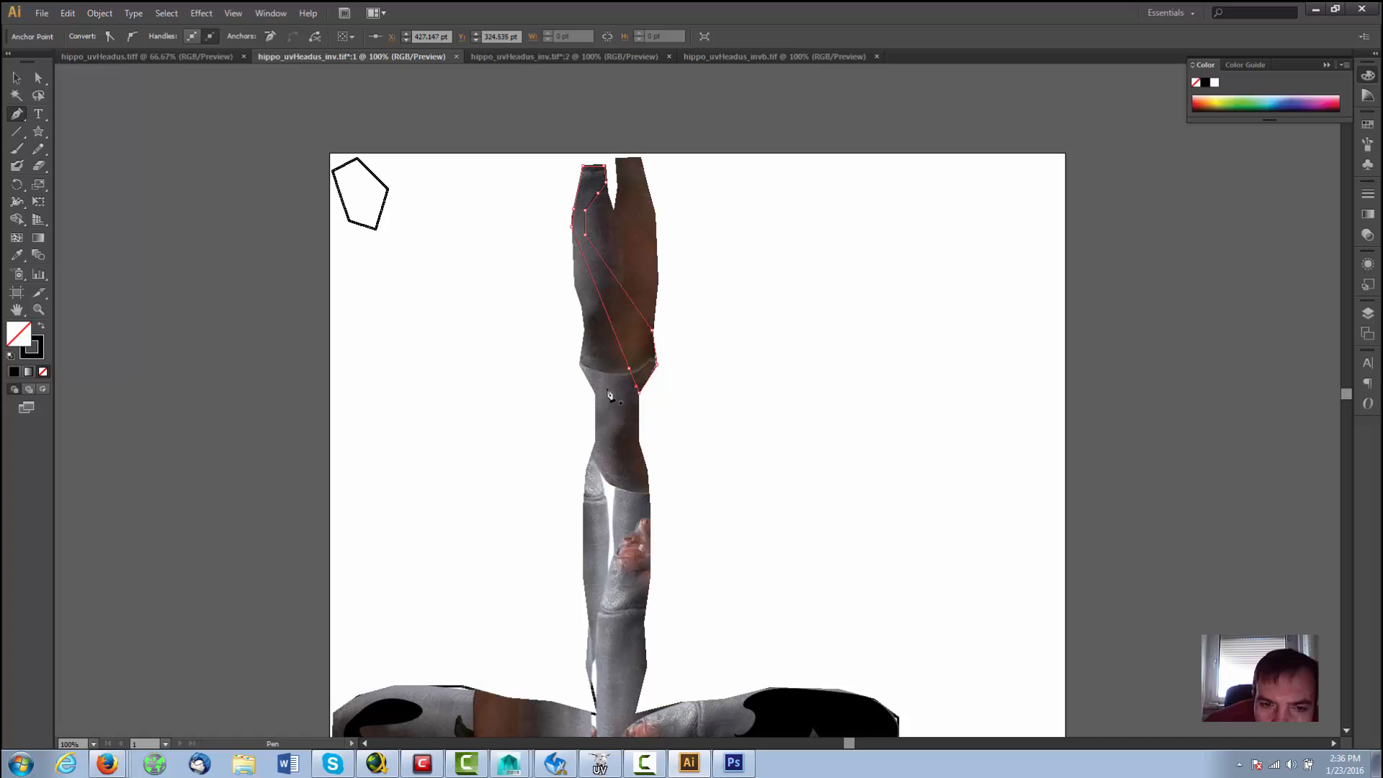
pyautogui.click(39, 77)
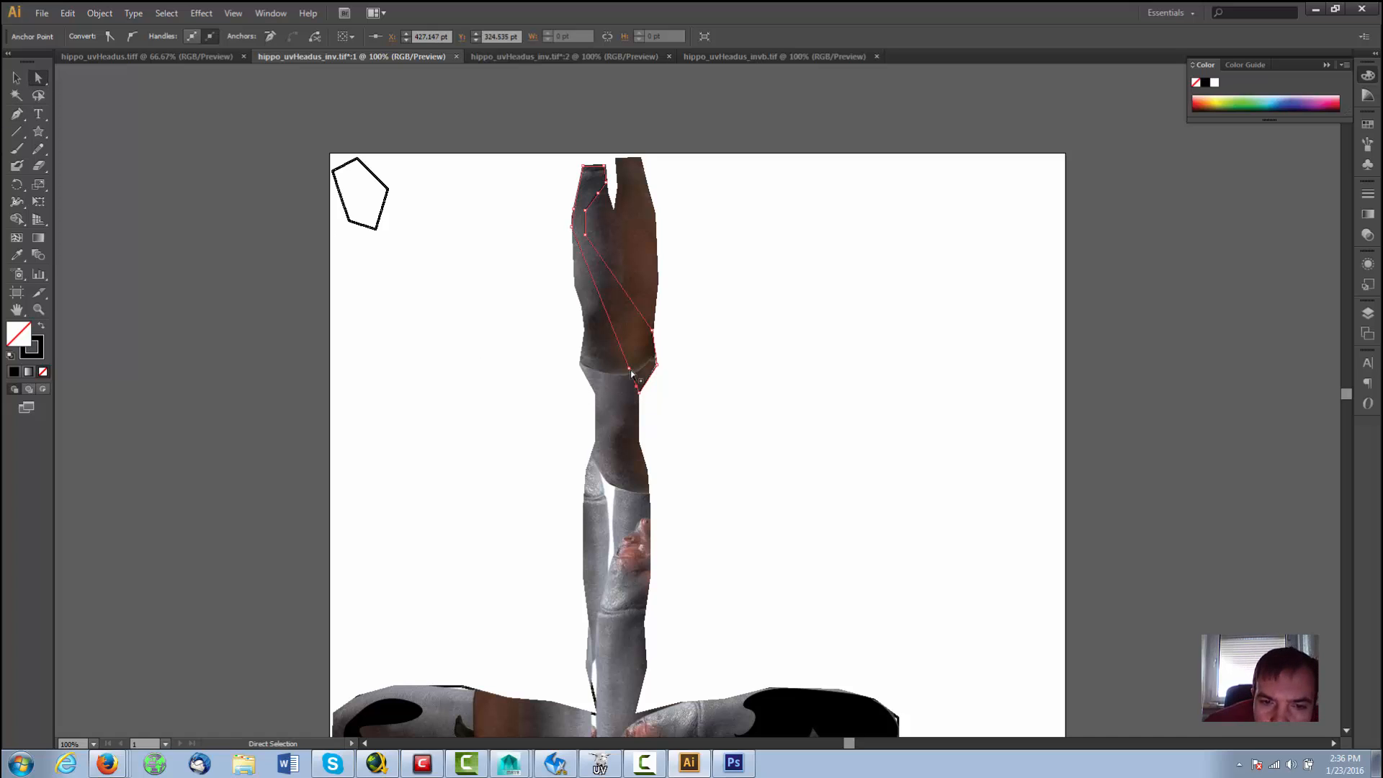
pyautogui.moveTo(629, 371); pyautogui.dragTo(595, 438)
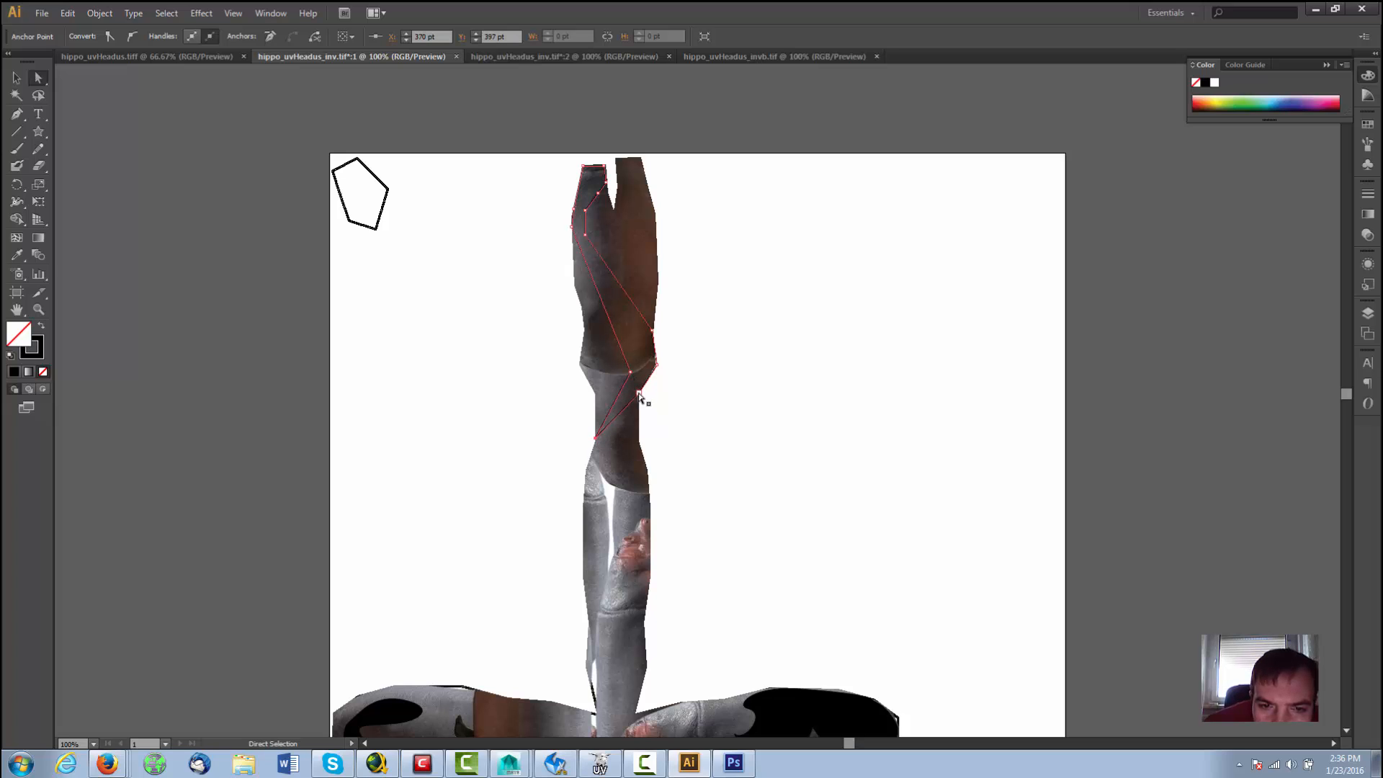
# Step: Add two anchor points on the path's lowest segment and pull one down to the strip's right edge beside the pink patch
pyautogui.click(18, 115)
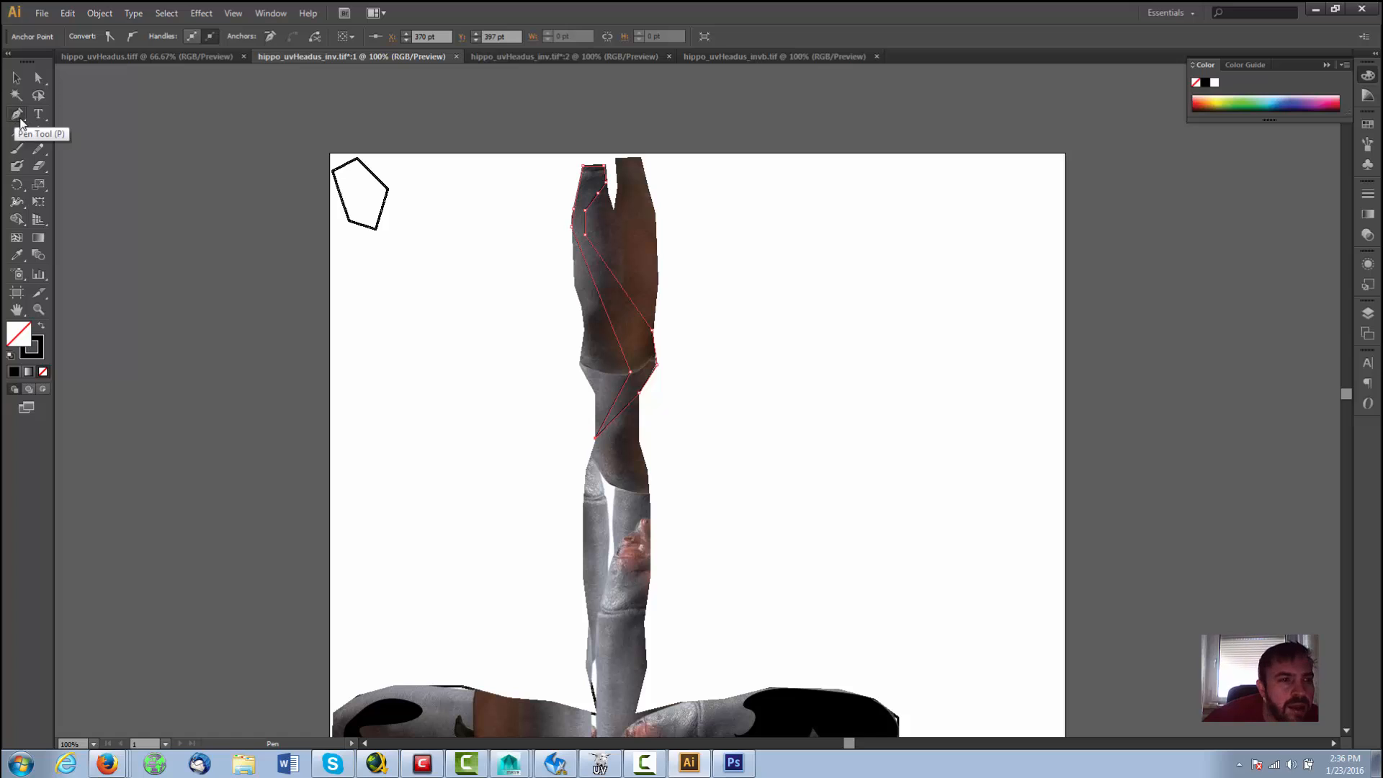
pyautogui.click(619, 416)
pyautogui.click(605, 428)
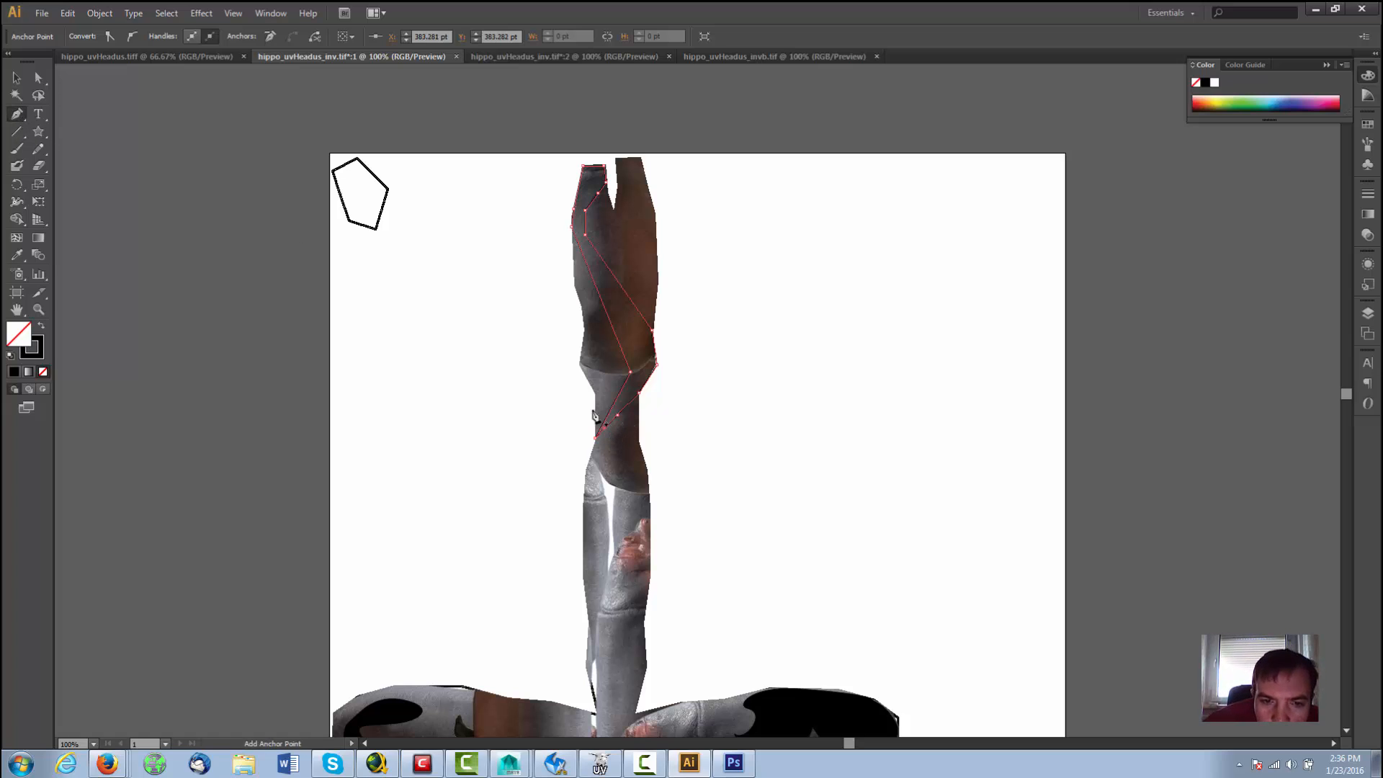
pyautogui.click(38, 77)
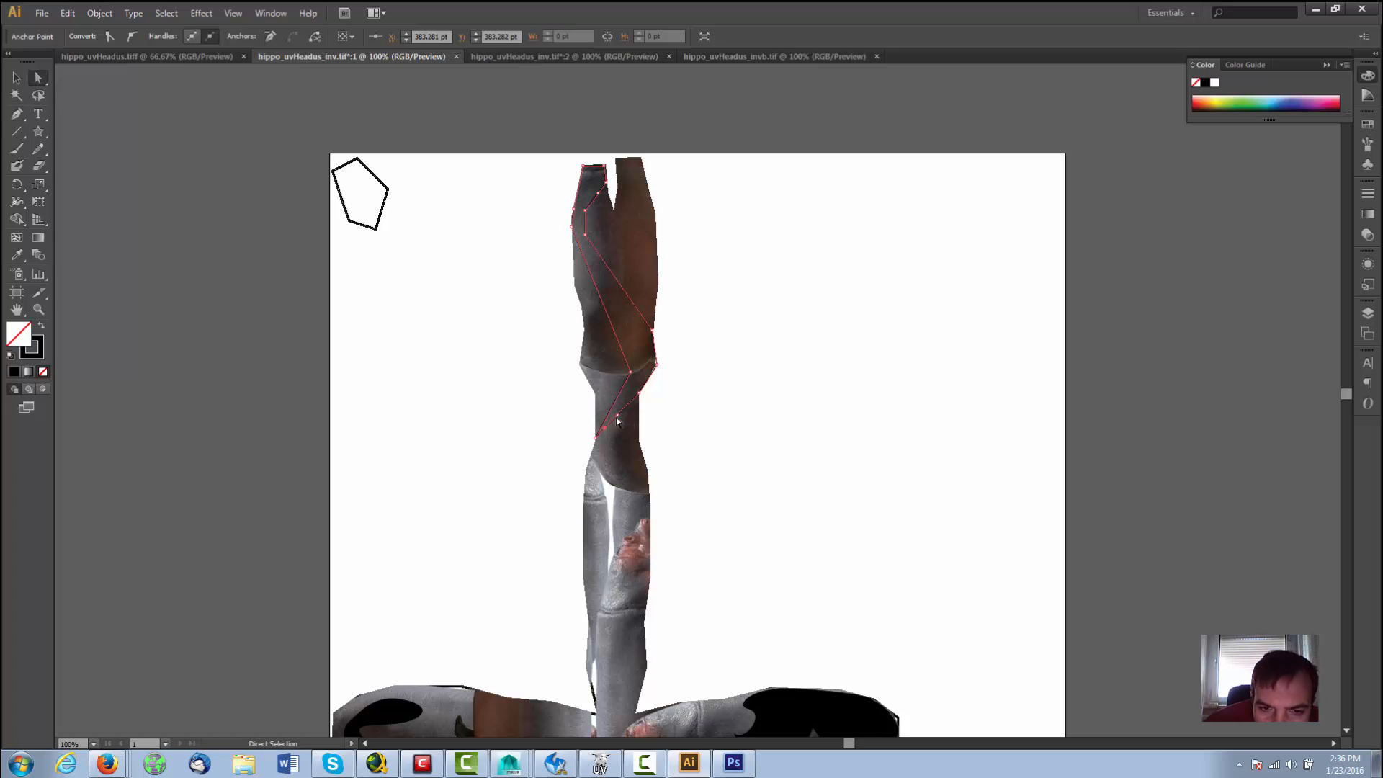
pyautogui.moveTo(618, 417); pyautogui.dragTo(650, 589)
pyautogui.hotkey('ctrl', 'z')
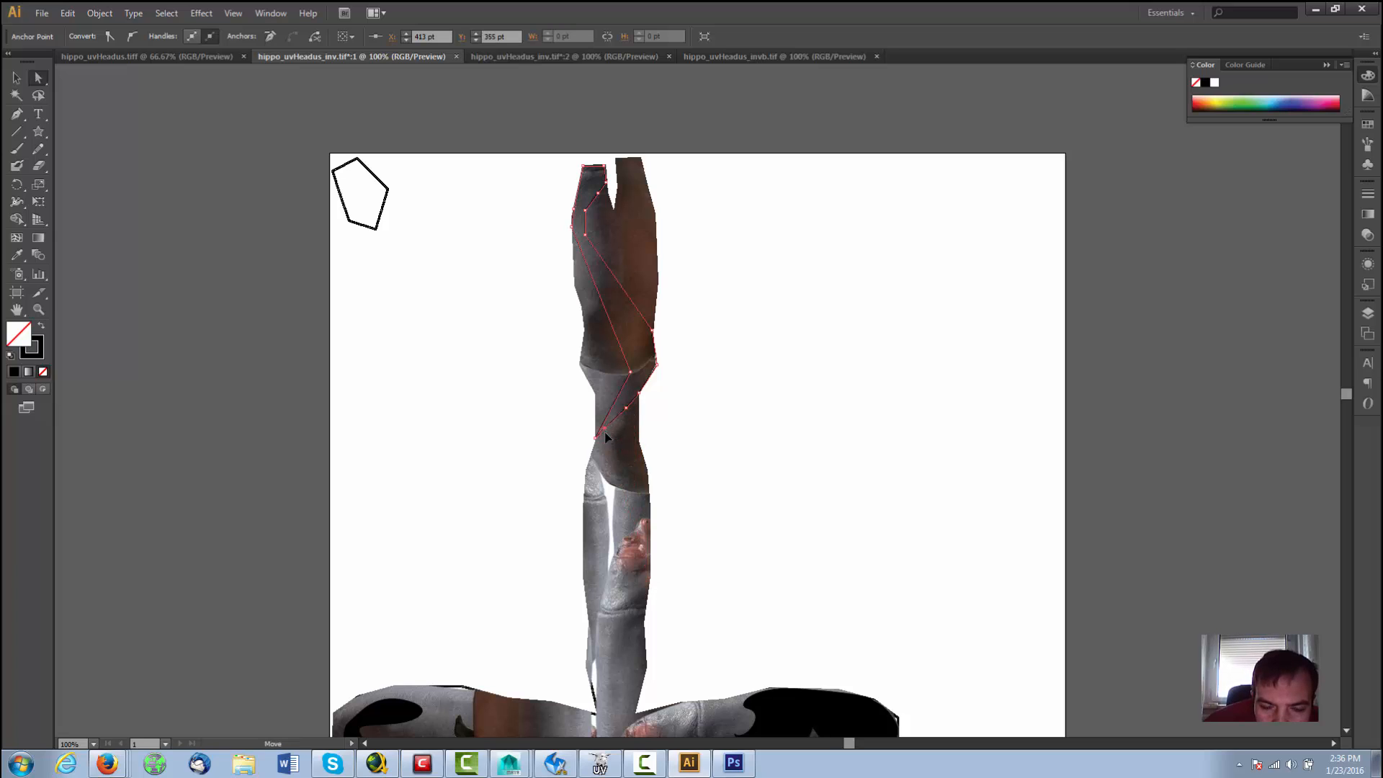
pyautogui.moveTo(627, 412); pyautogui.dragTo(652, 579)
# Step: Add two anchor points near the pink patch and pull one to the strip's left edge at about X 372 pt, Y 778 pt
pyautogui.click(19, 117)
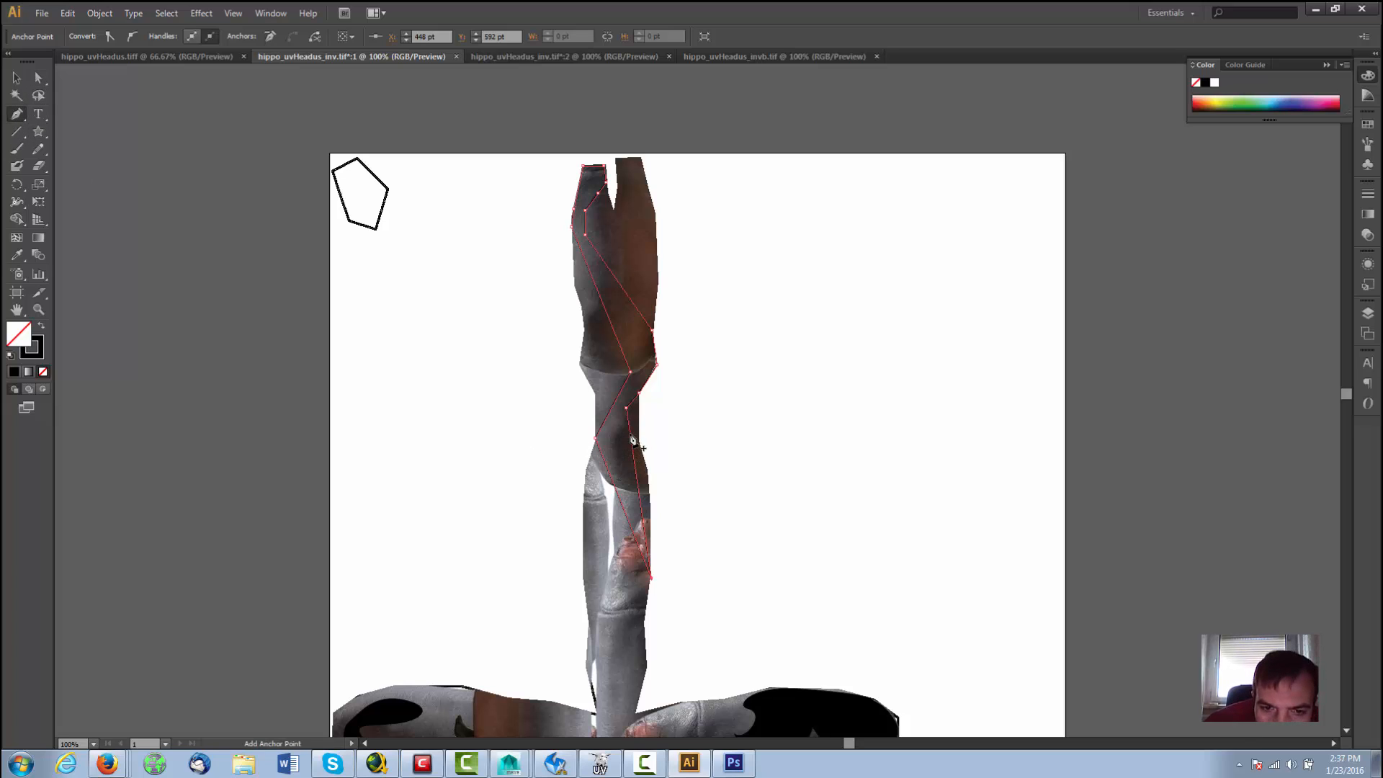
pyautogui.click(629, 521)
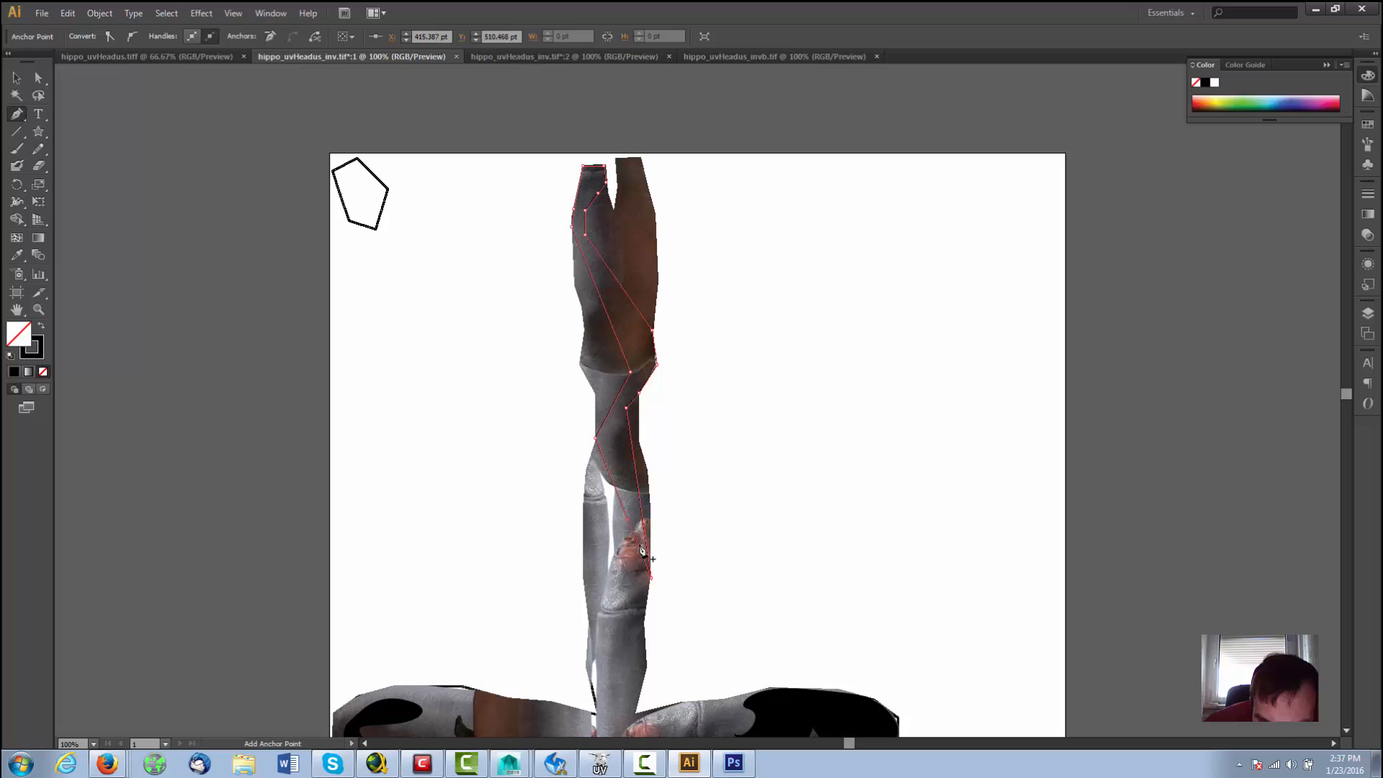
pyautogui.click(642, 556)
pyautogui.click(38, 77)
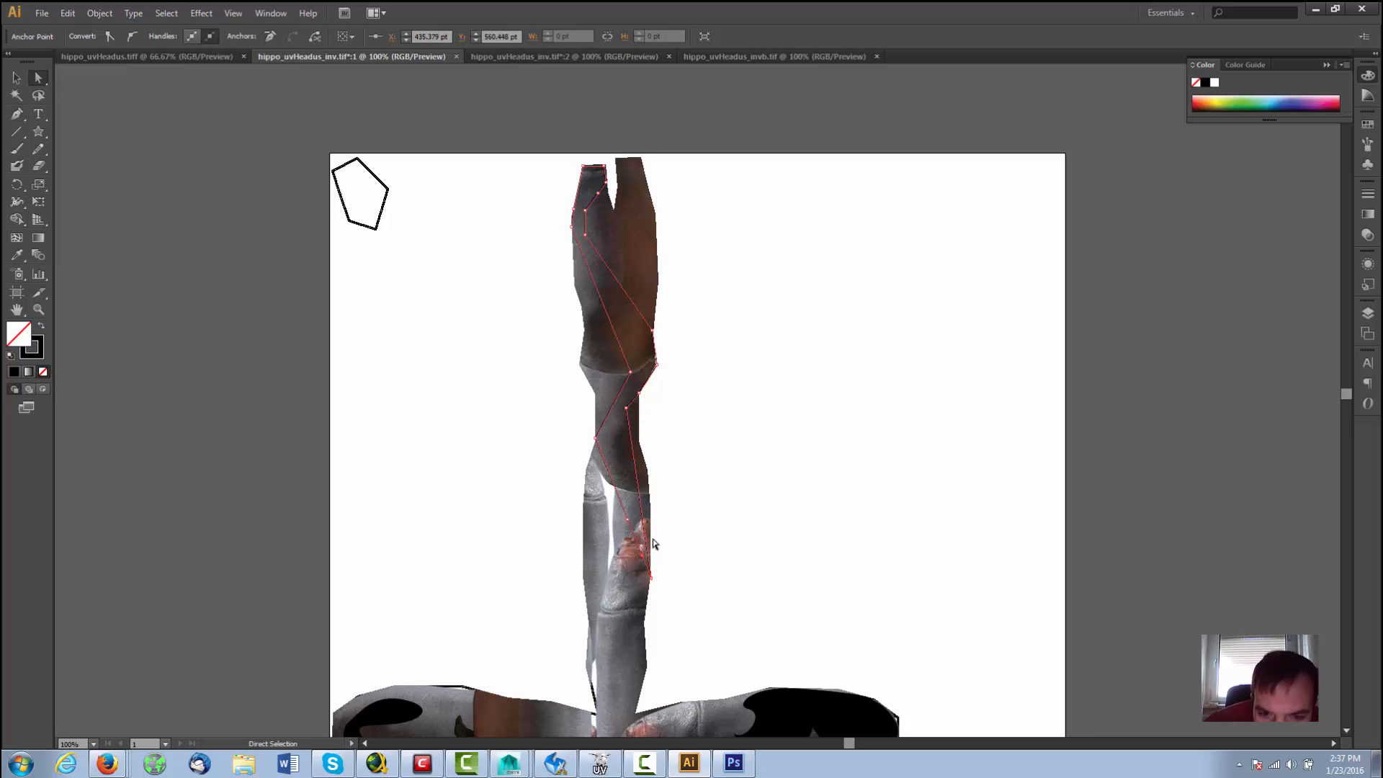
pyautogui.moveTo(645, 560); pyautogui.dragTo(597, 713)
# Step: Add two anchor points on the lower diagonal and pull one to the strip's bottom-left corner, at about X 372 pt, Y 904 pt
pyautogui.scroll(-5, 666, 540)
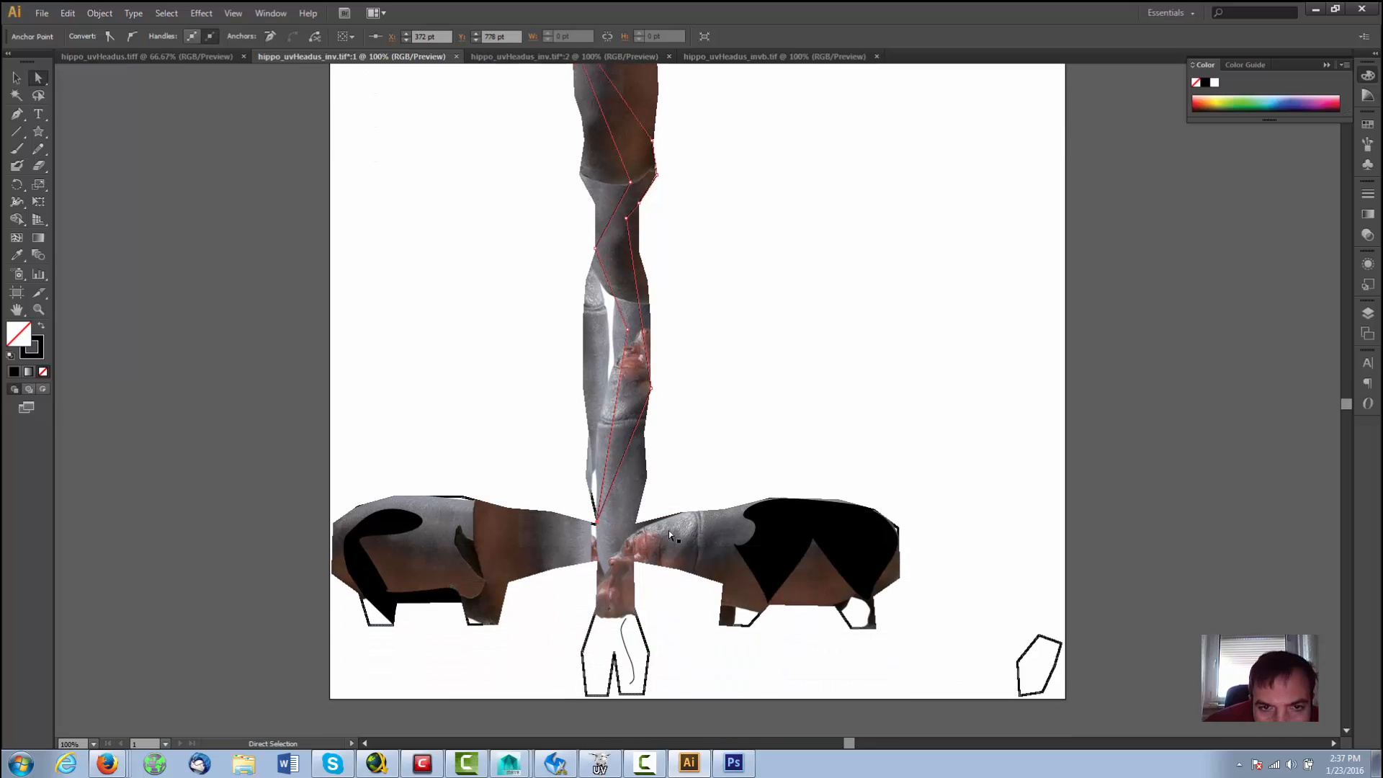
pyautogui.click(17, 114)
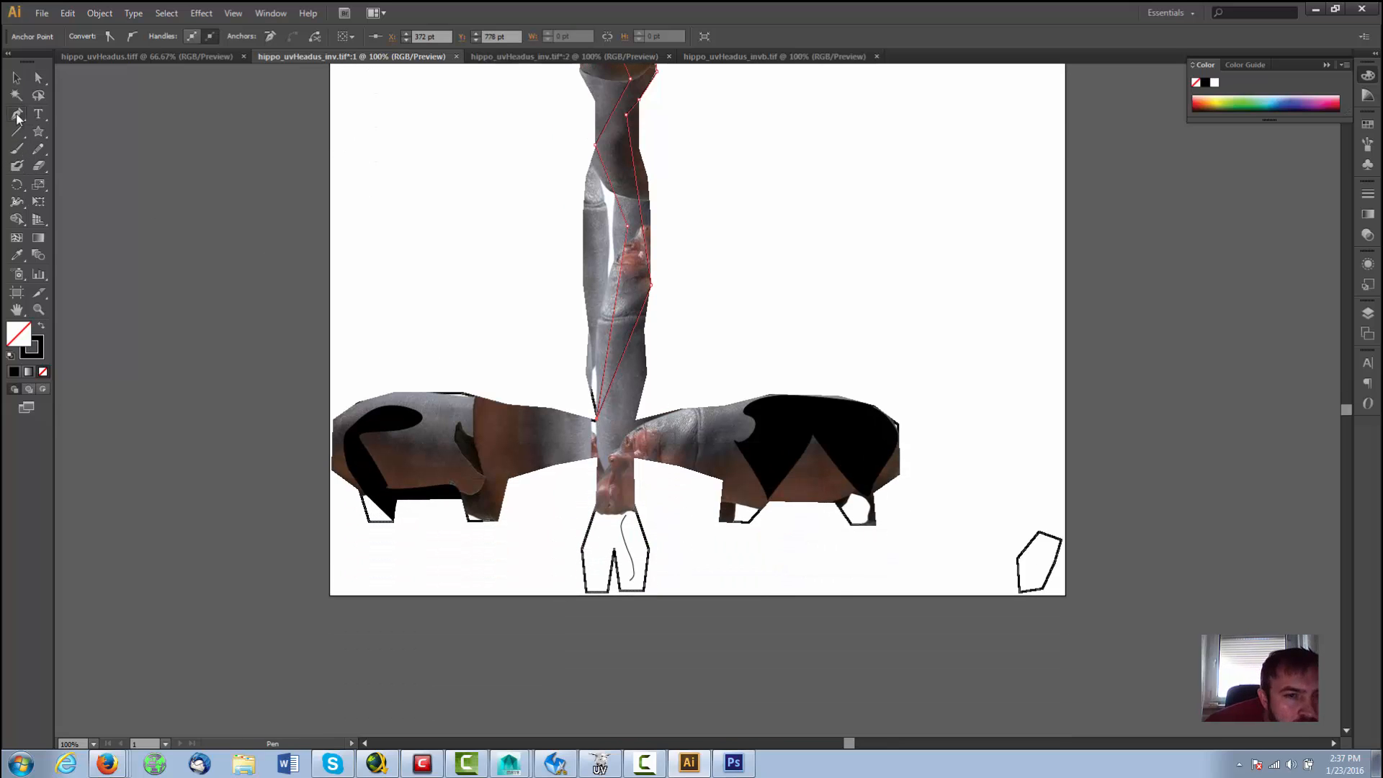
pyautogui.click(612, 381)
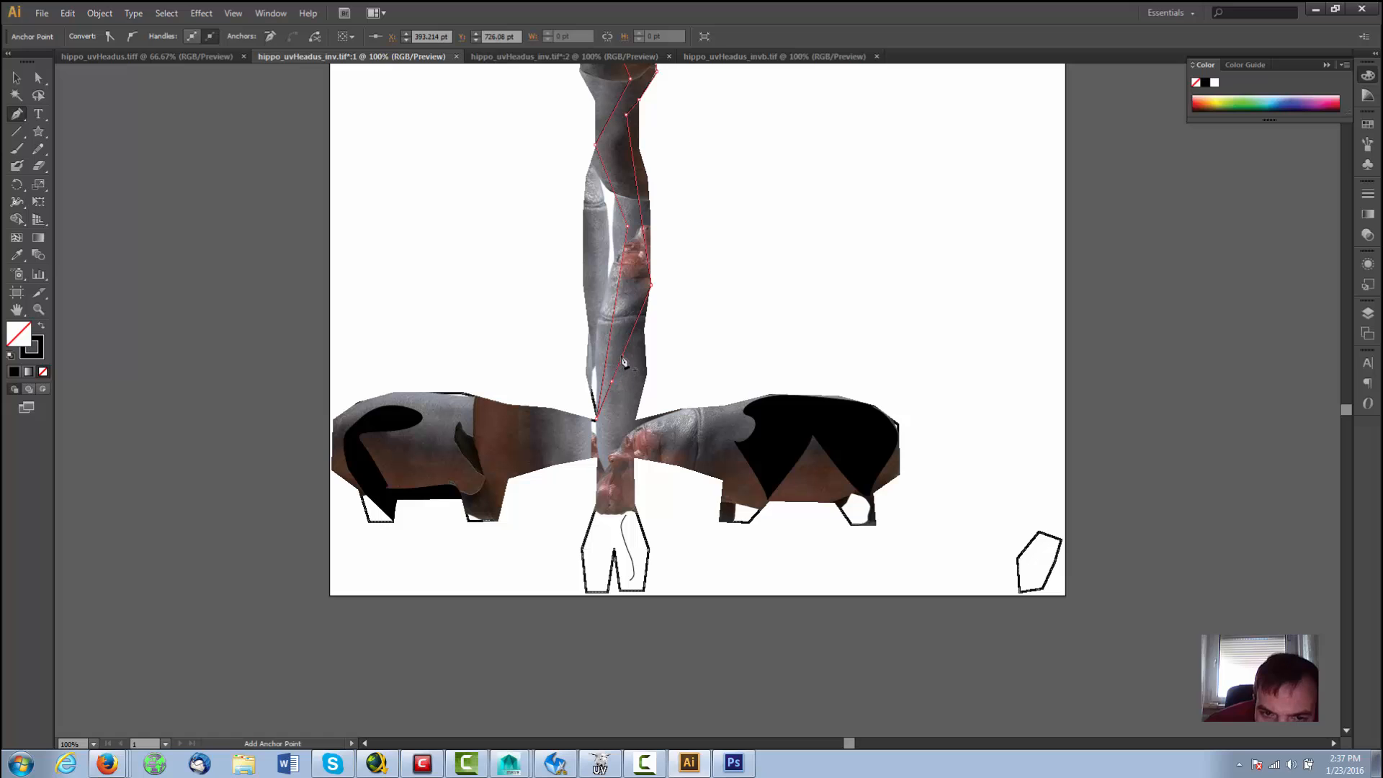
pyautogui.click(622, 355)
pyautogui.press('v')
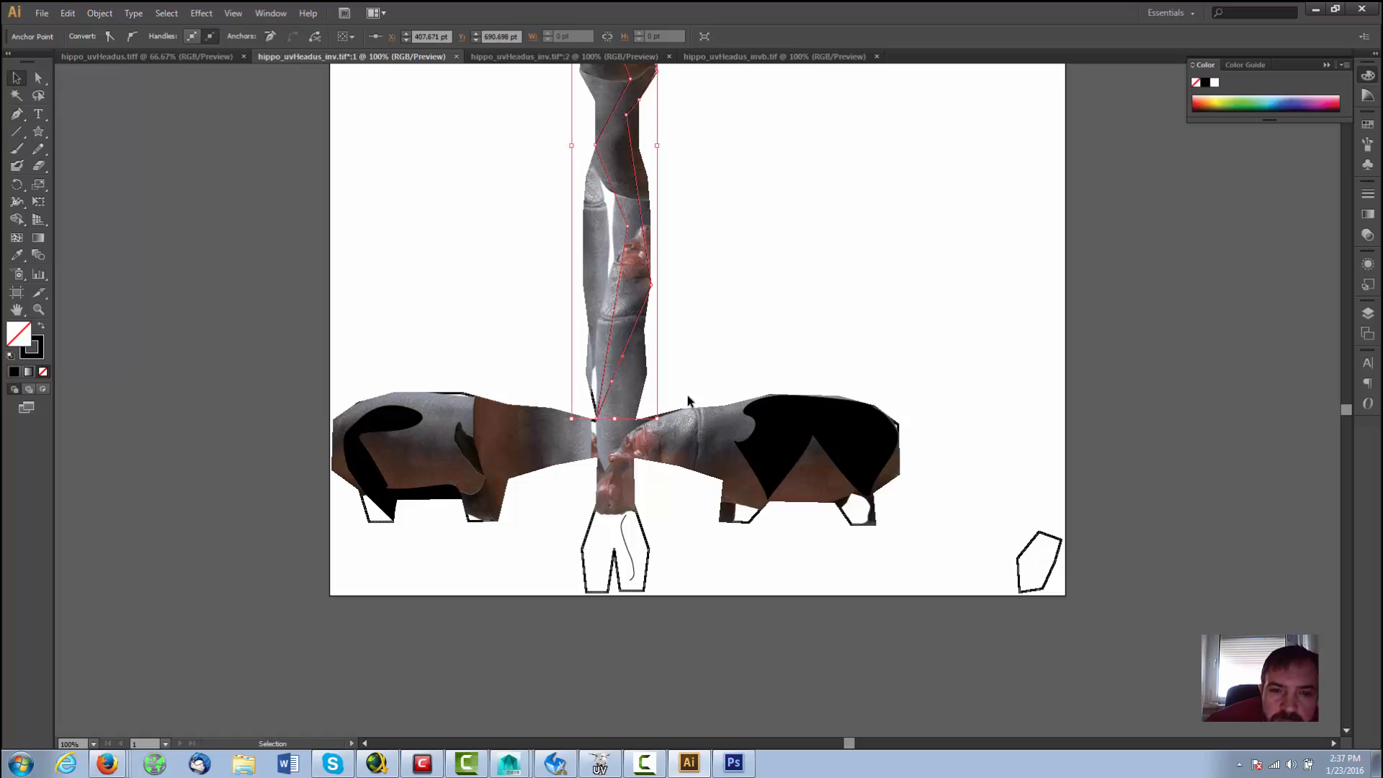
pyautogui.press('a')
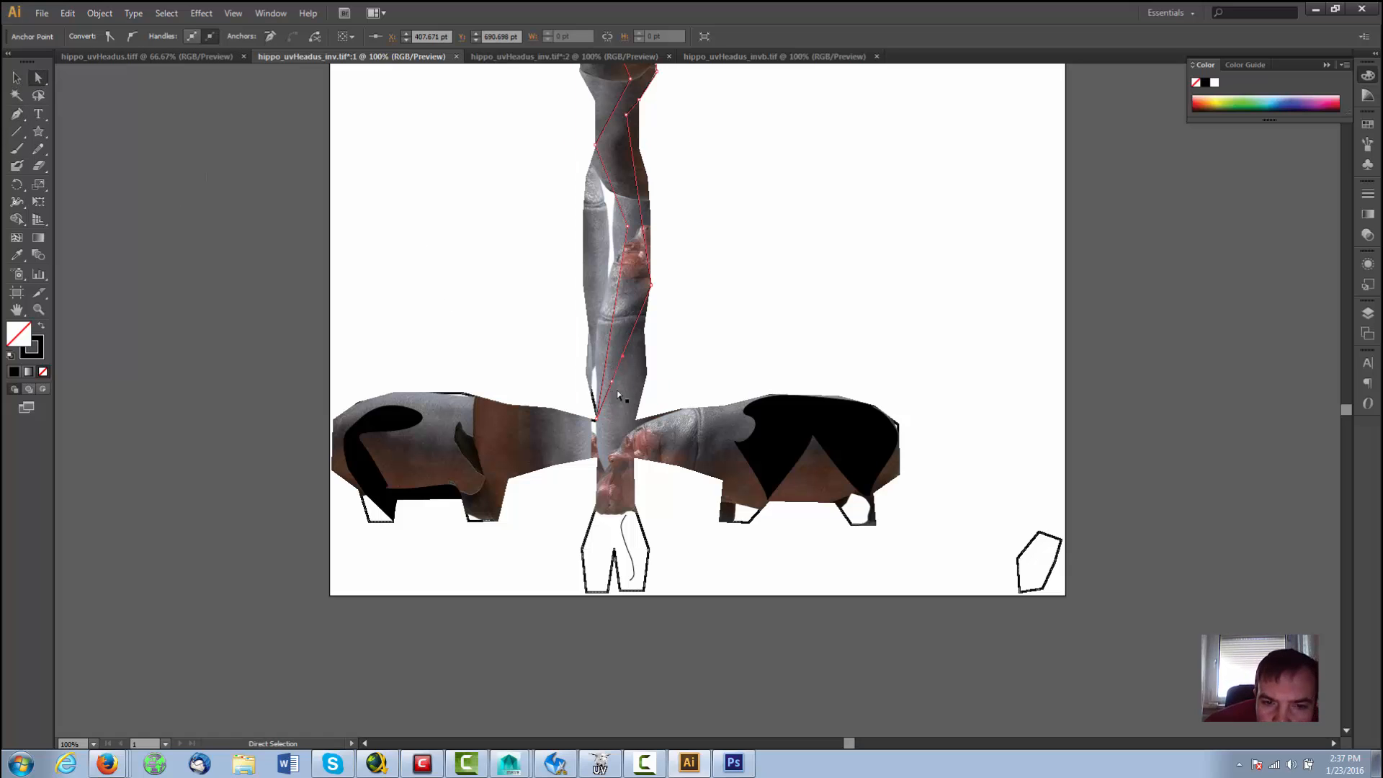
pyautogui.moveTo(612, 381); pyautogui.dragTo(594, 466)
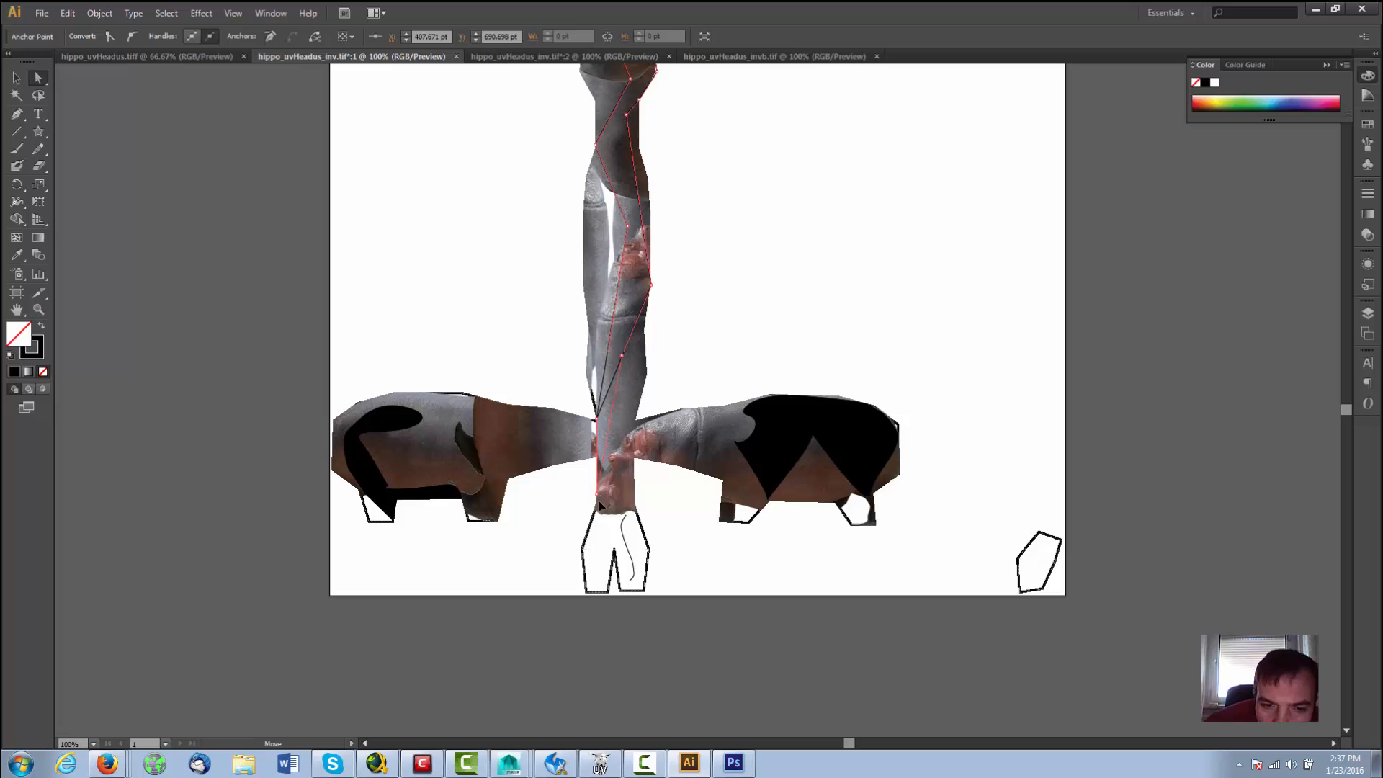
pyautogui.moveTo(596, 511); pyautogui.dragTo(596, 509)
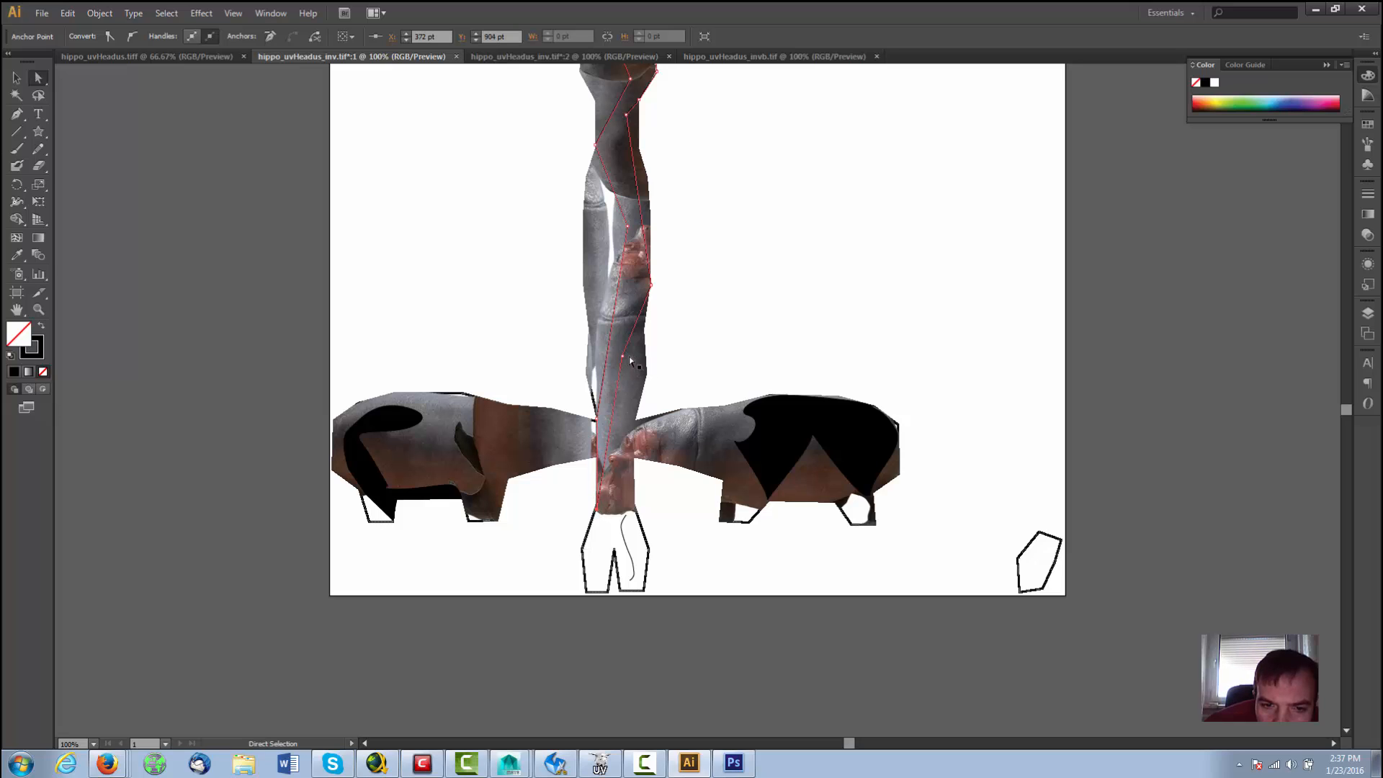
# Step: Add an anchor point on the strip's lower left edge and pull it onto the left hippo's neck, at about X 311 pt, Y 766 pt
pyautogui.scroll(5, 629, 351)
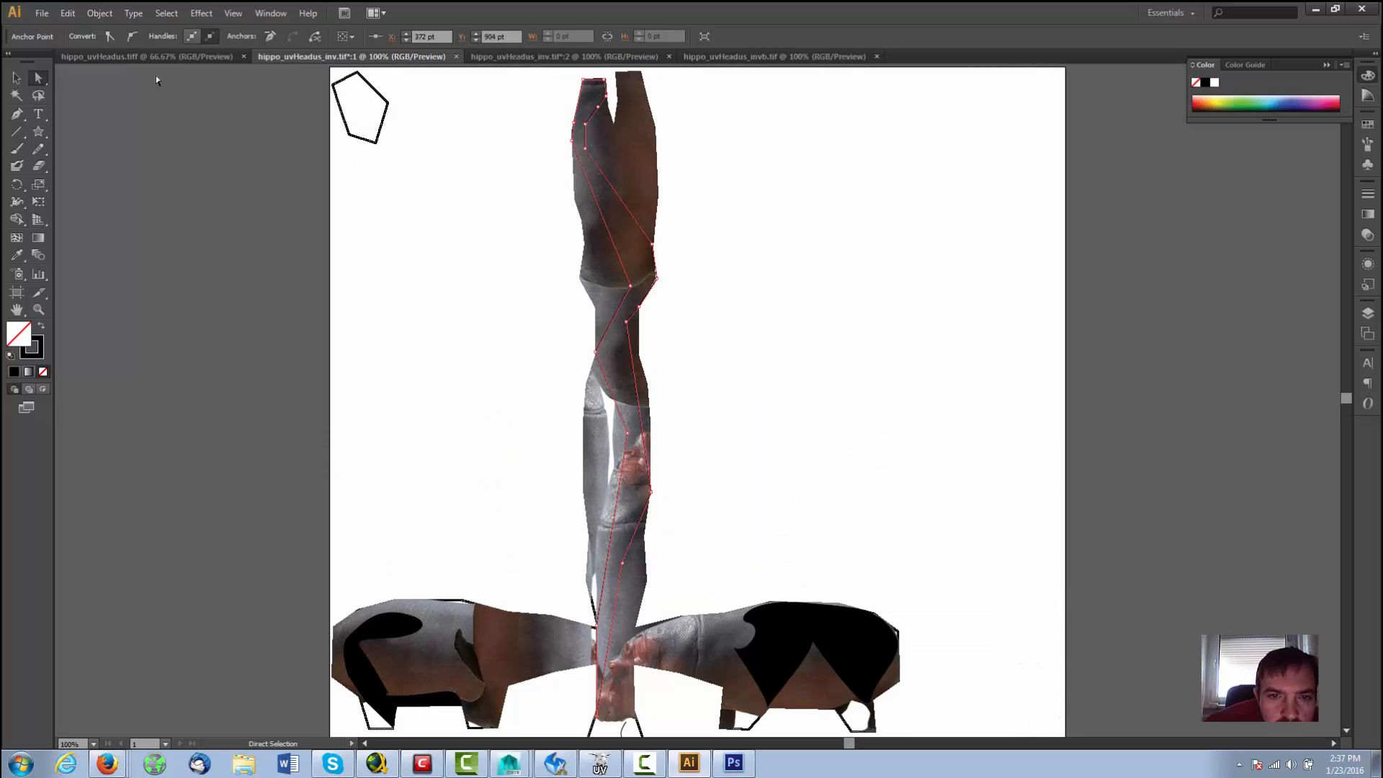
pyautogui.scroll(-5, 541, 303)
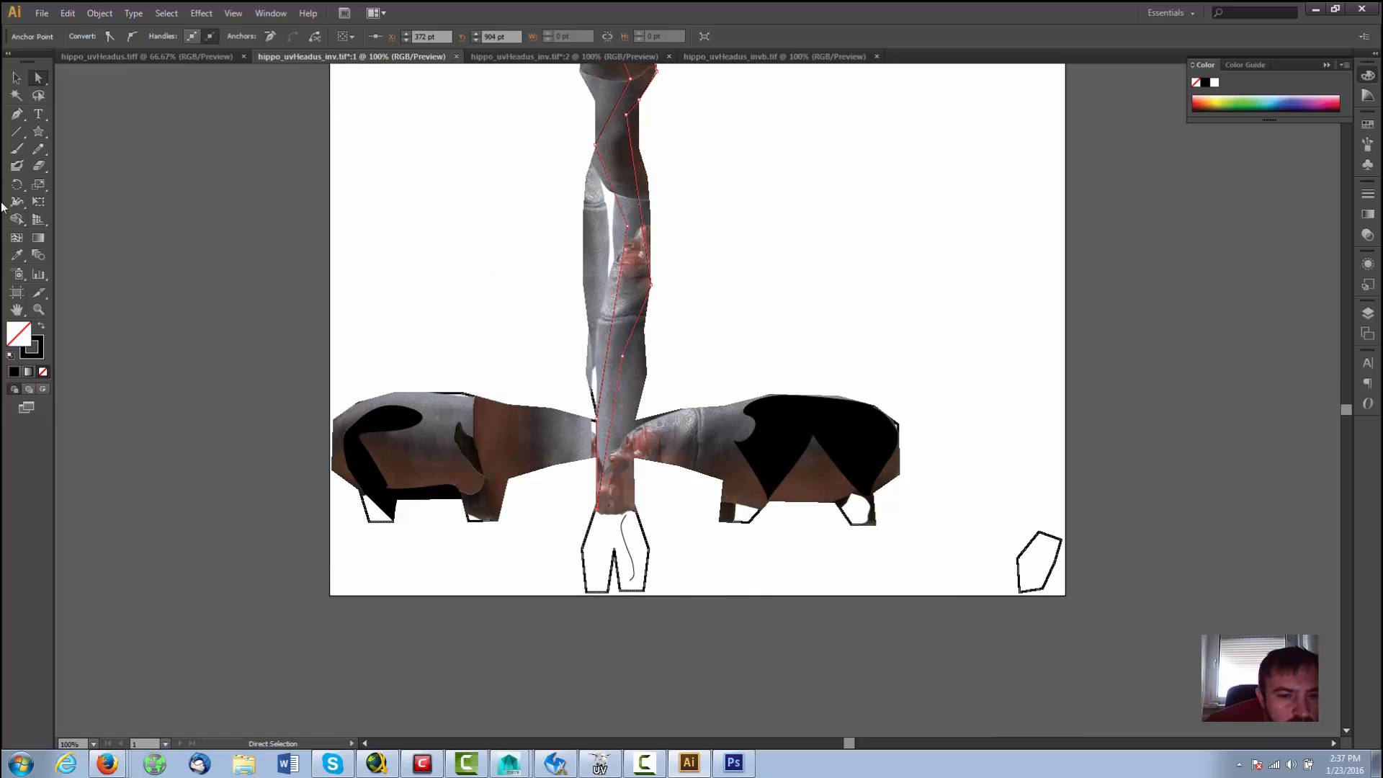
pyautogui.click(17, 114)
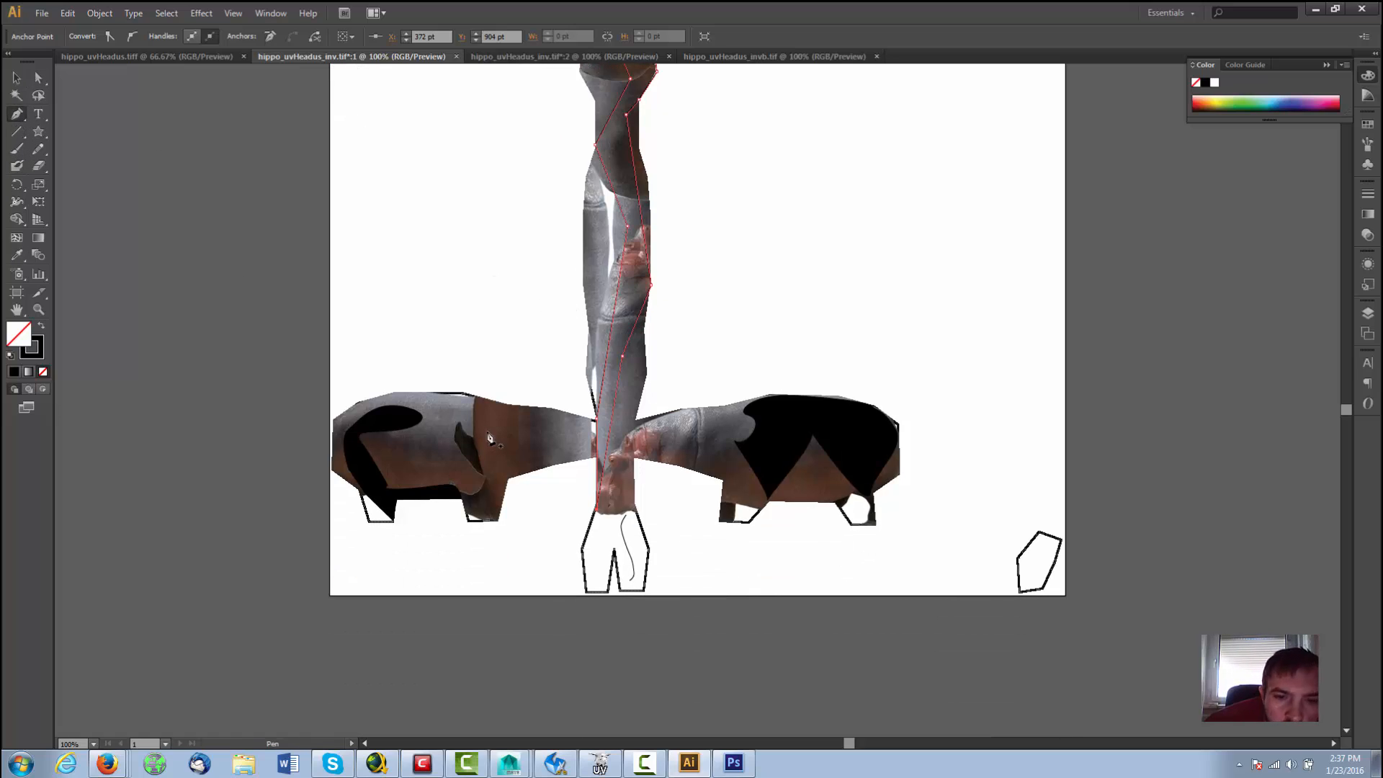
pyautogui.click(596, 436)
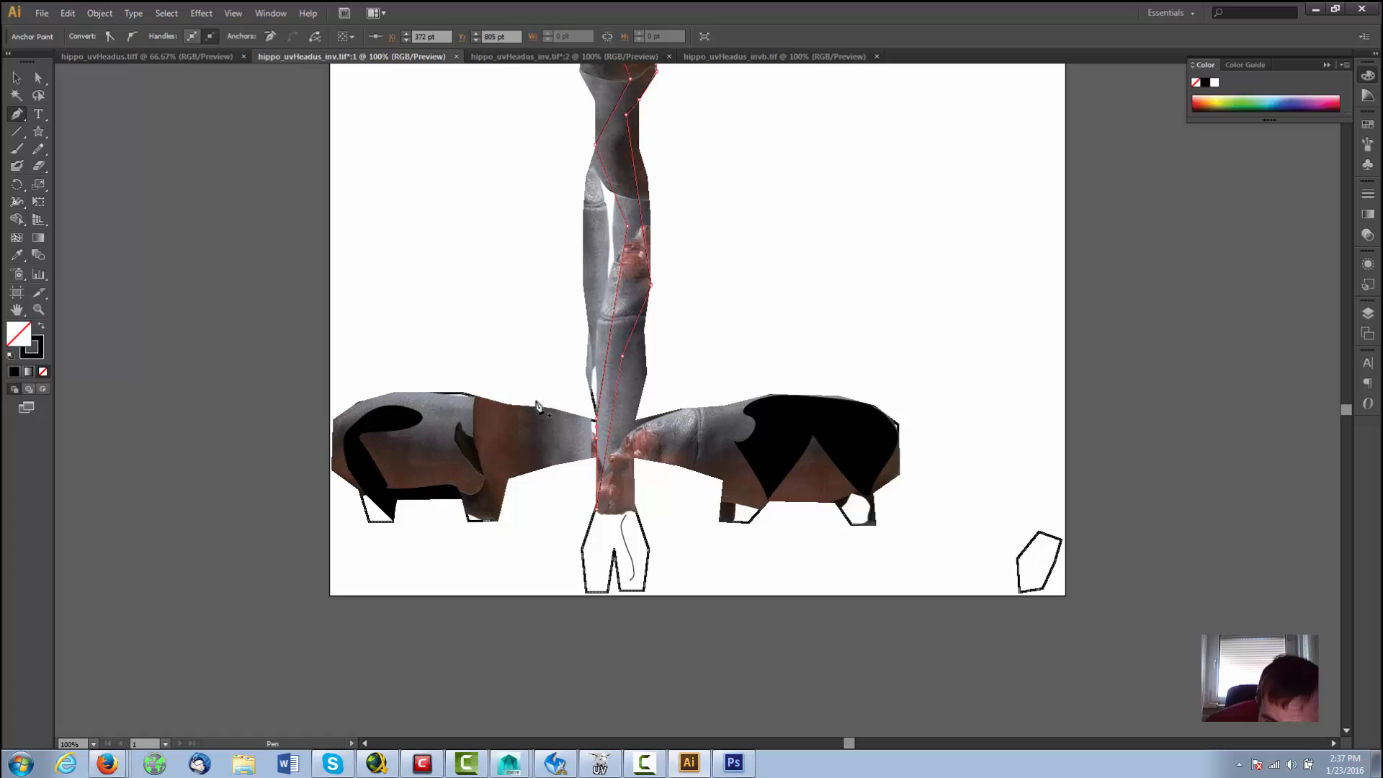
pyautogui.click(39, 77)
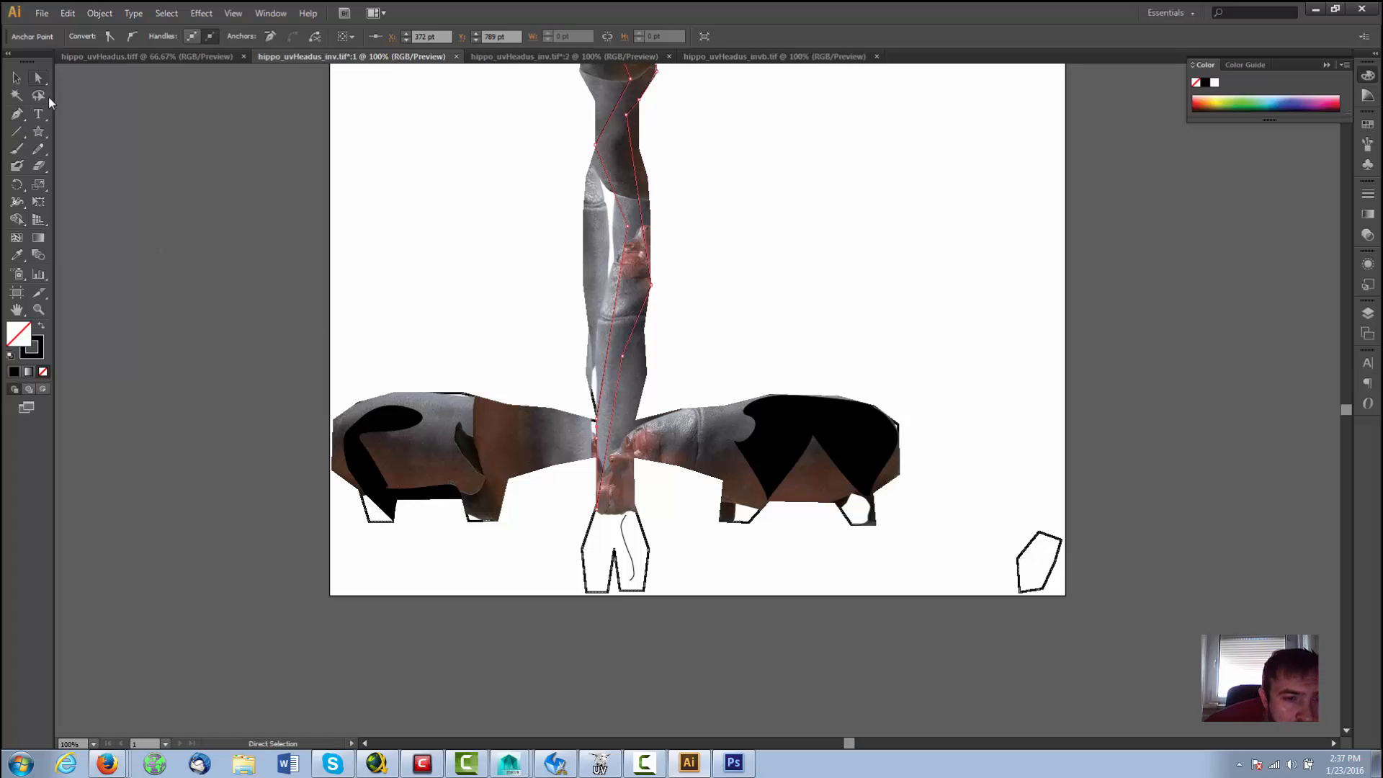
pyautogui.moveTo(595, 431); pyautogui.dragTo(554, 412)
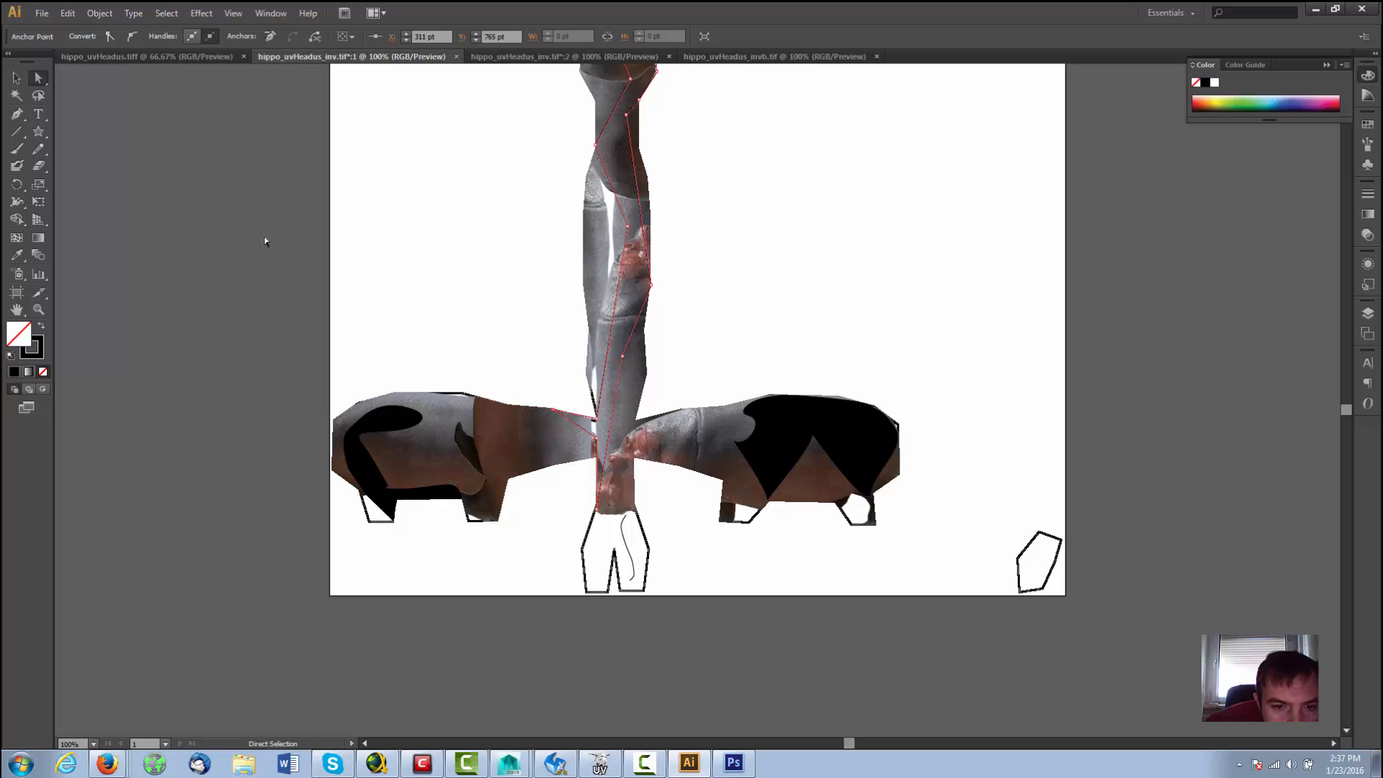
# Step: Extend the path from the left hippo's neck to its front leg corner at about X 248 pt, Y 862 pt, and adjust the neighbouring anchor
pyautogui.click(17, 113)
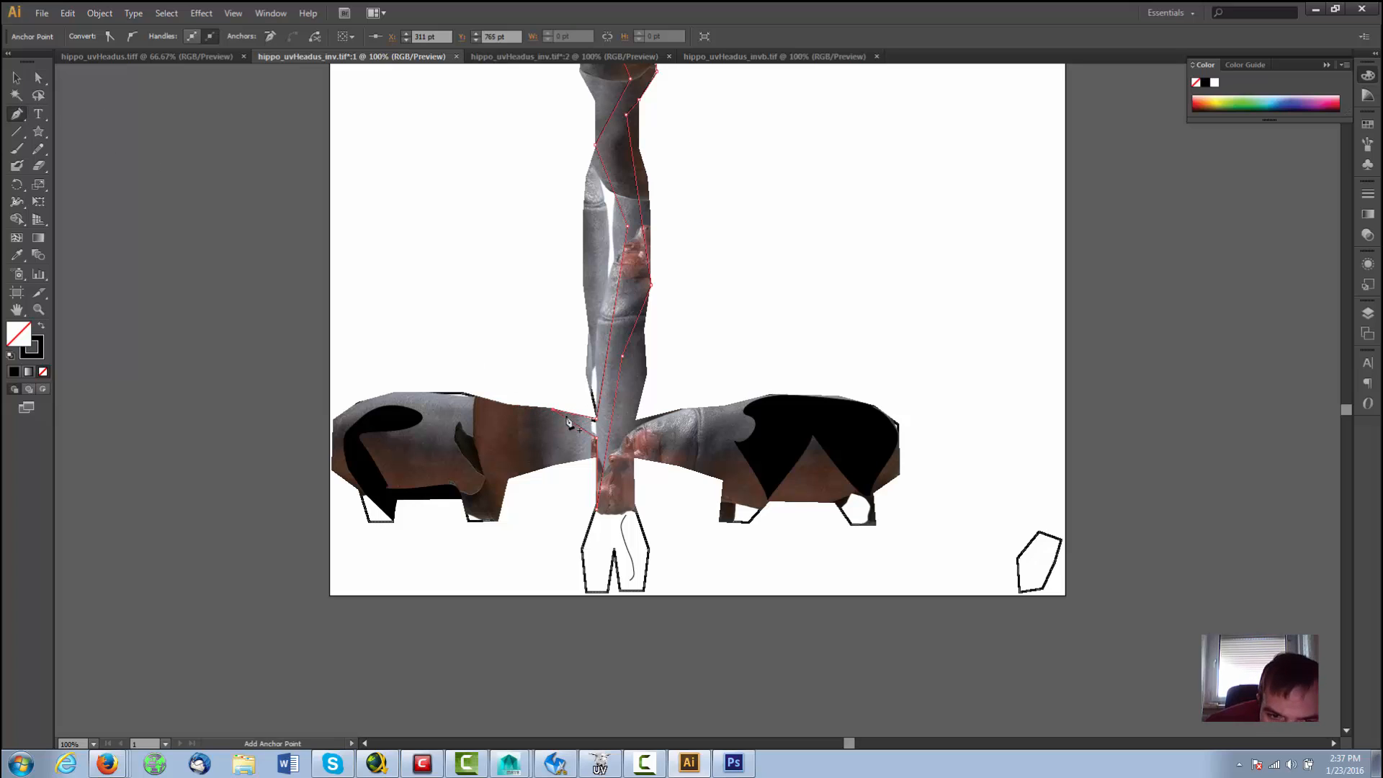
pyautogui.click(574, 424)
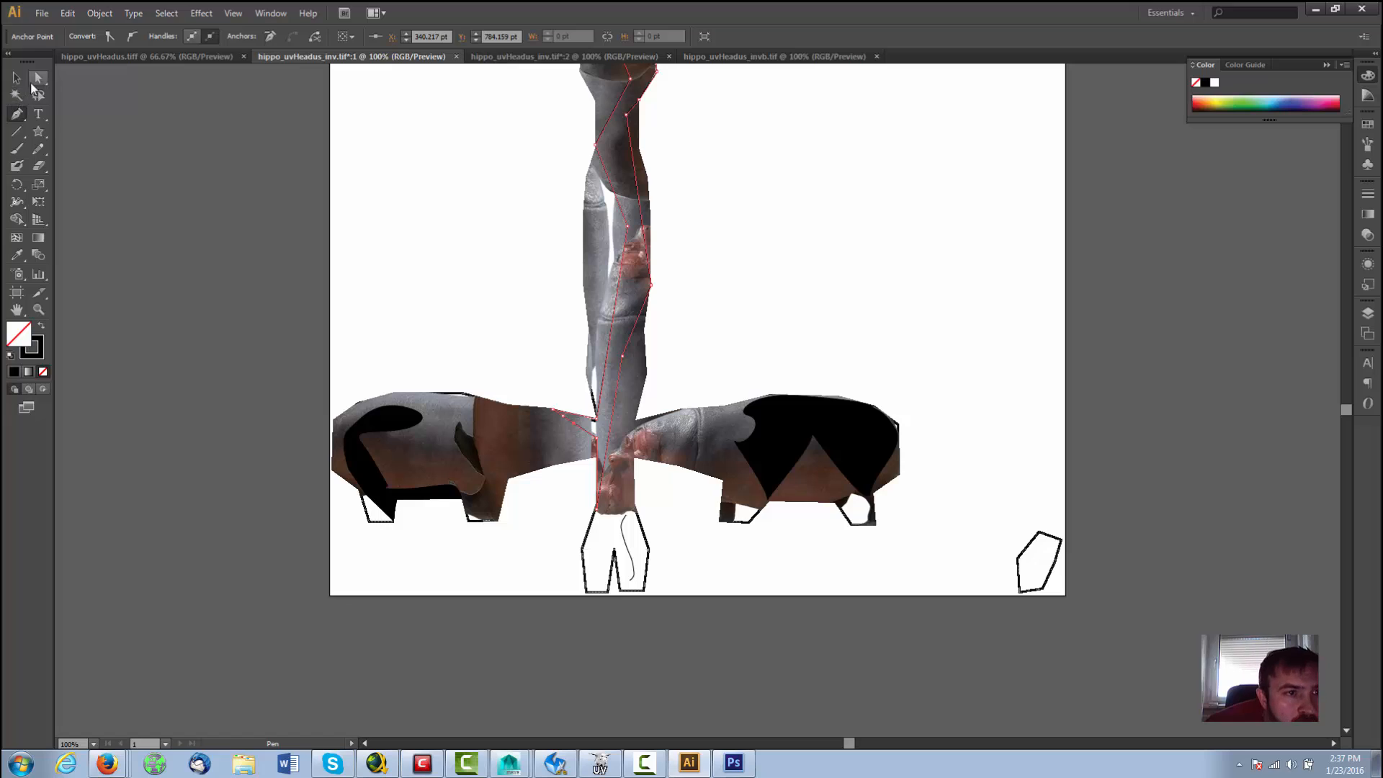
pyautogui.click(40, 77)
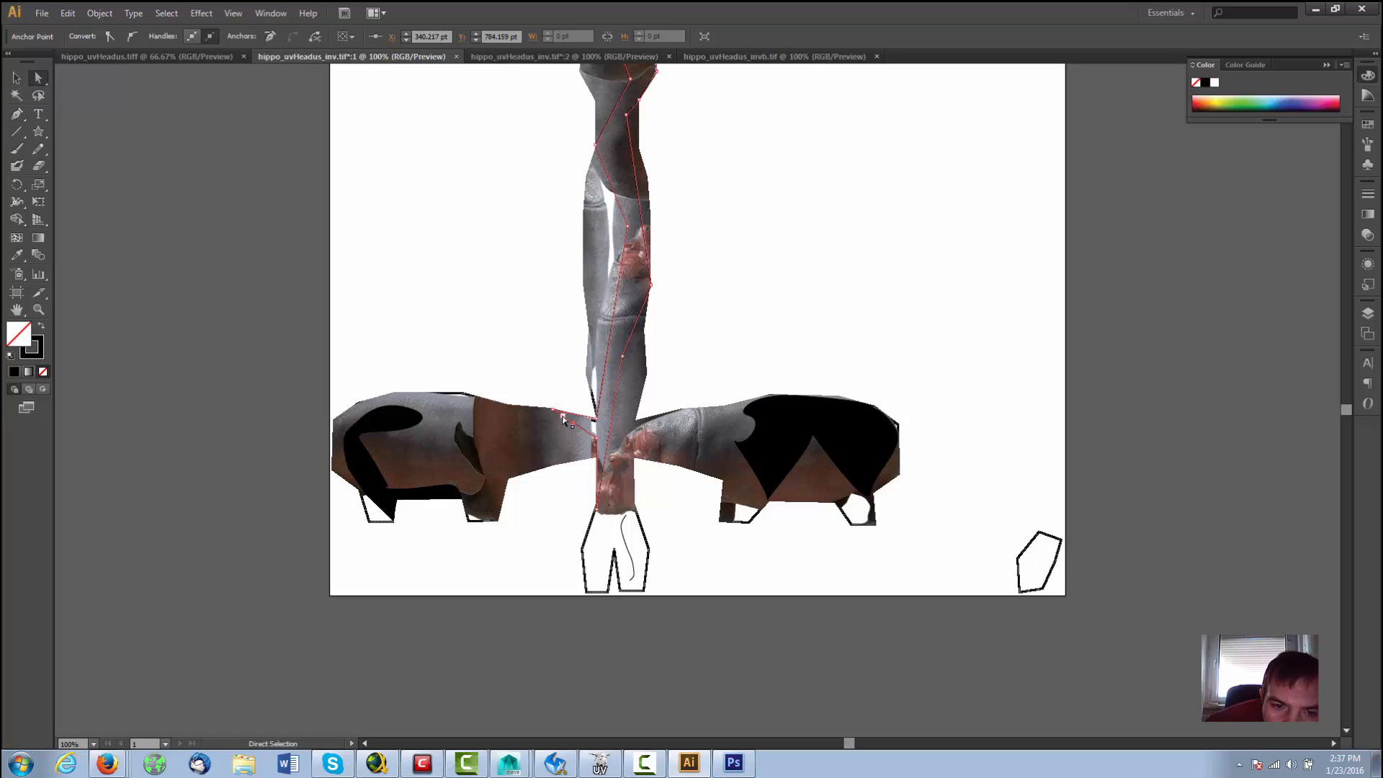
pyautogui.moveTo(563, 420); pyautogui.dragTo(510, 481)
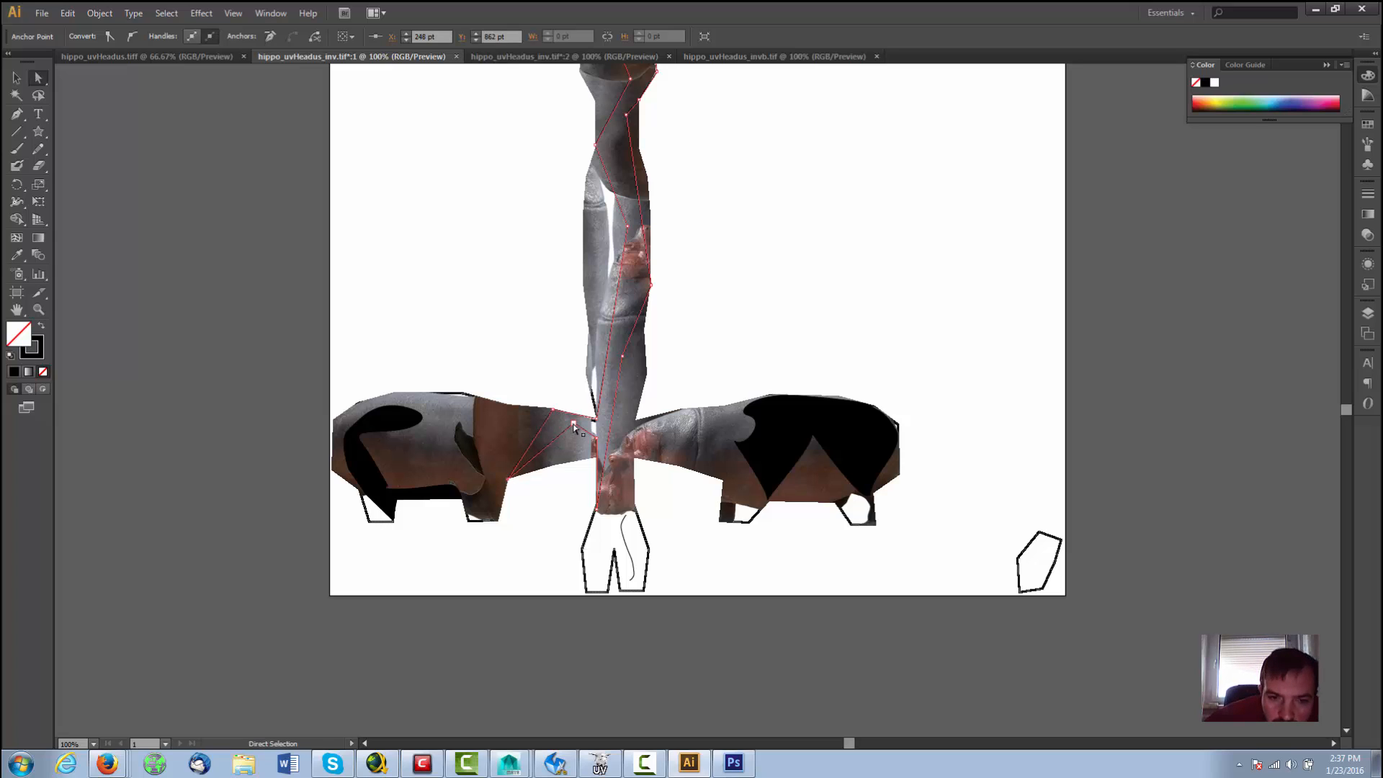
pyautogui.moveTo(574, 425); pyautogui.dragTo(563, 419)
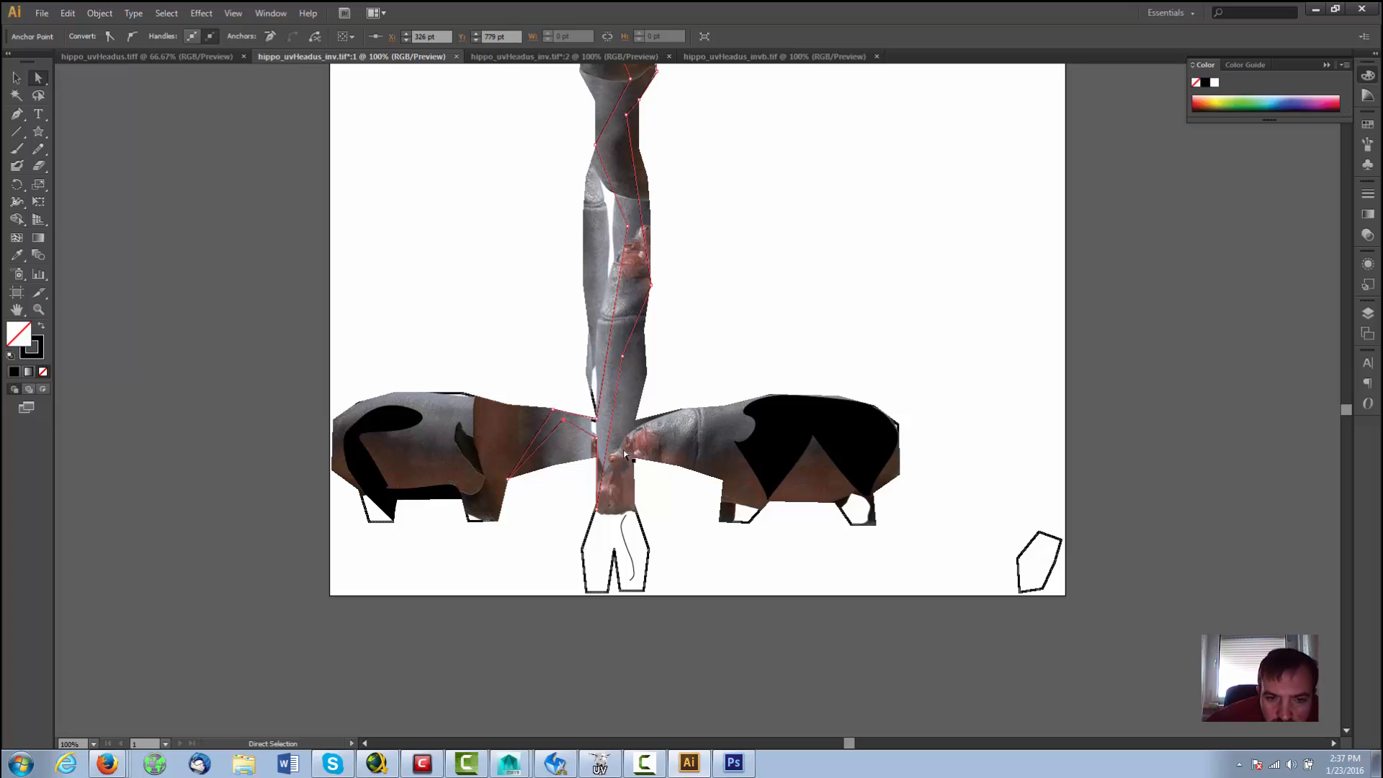
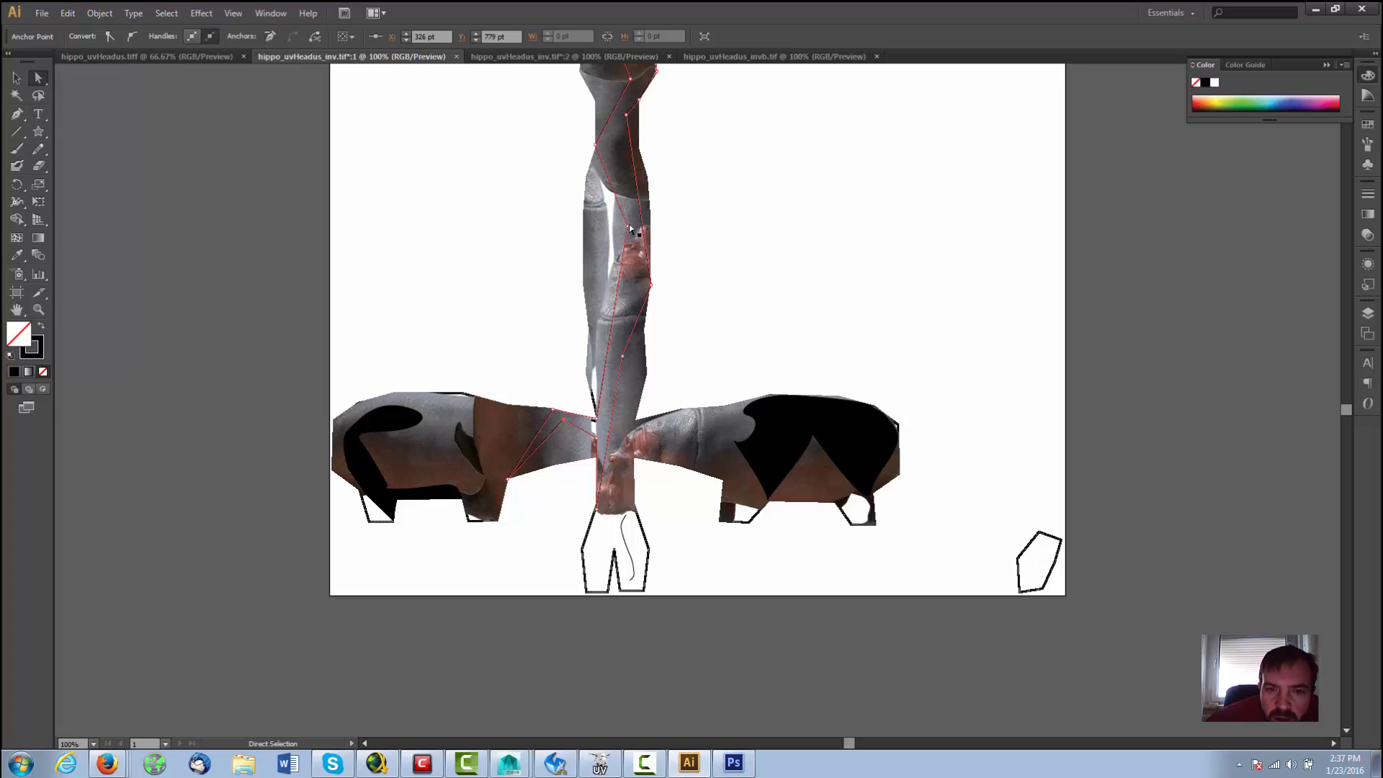
# Step: Reposition the path's inner anchor points beside the pink patch and below the upper joint to form a narrow zigzag band
pyautogui.moveTo(627, 227); pyautogui.dragTo(640, 281)
pyautogui.moveTo(624, 115); pyautogui.dragTo(608, 142)
pyautogui.scroll(9, 676, 154)
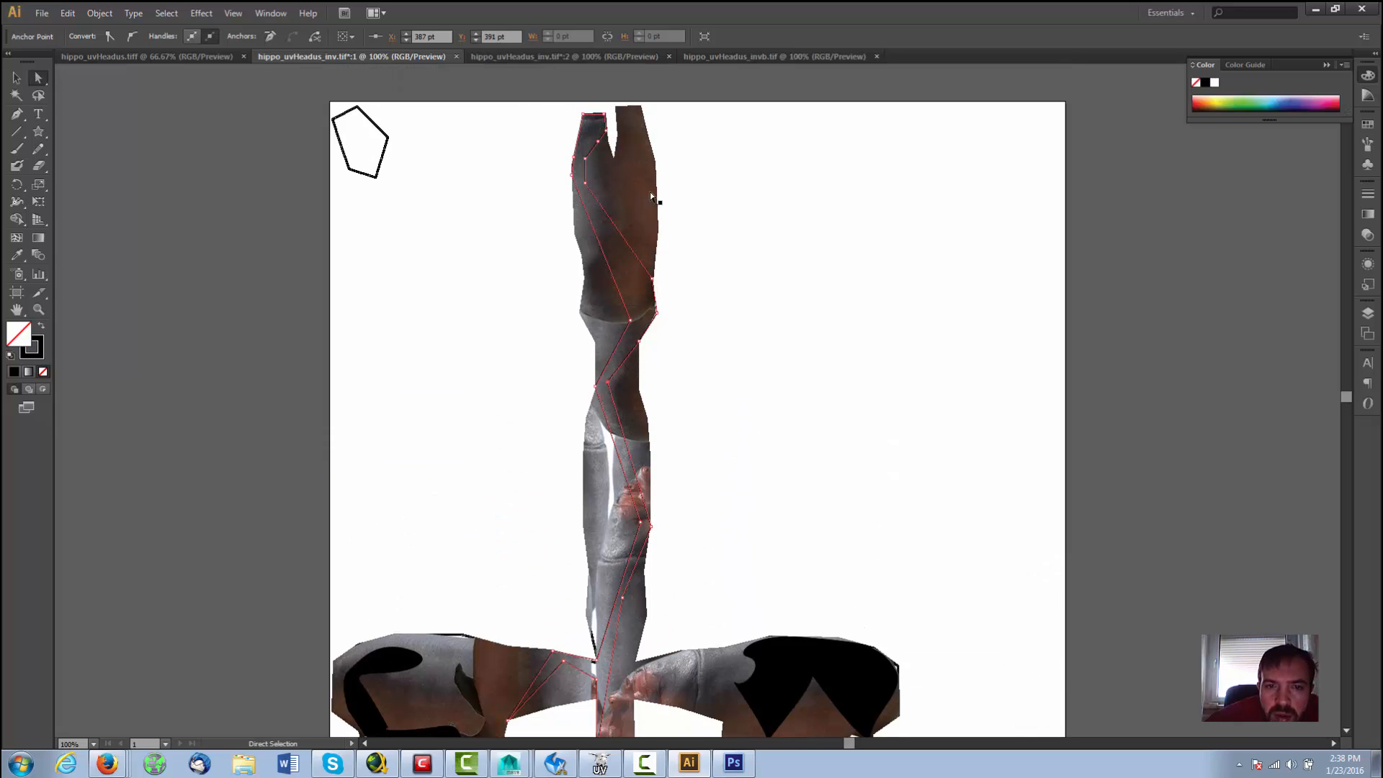
pyautogui.scroll(-4, 613, 196)
pyautogui.scroll(7, 608, 195)
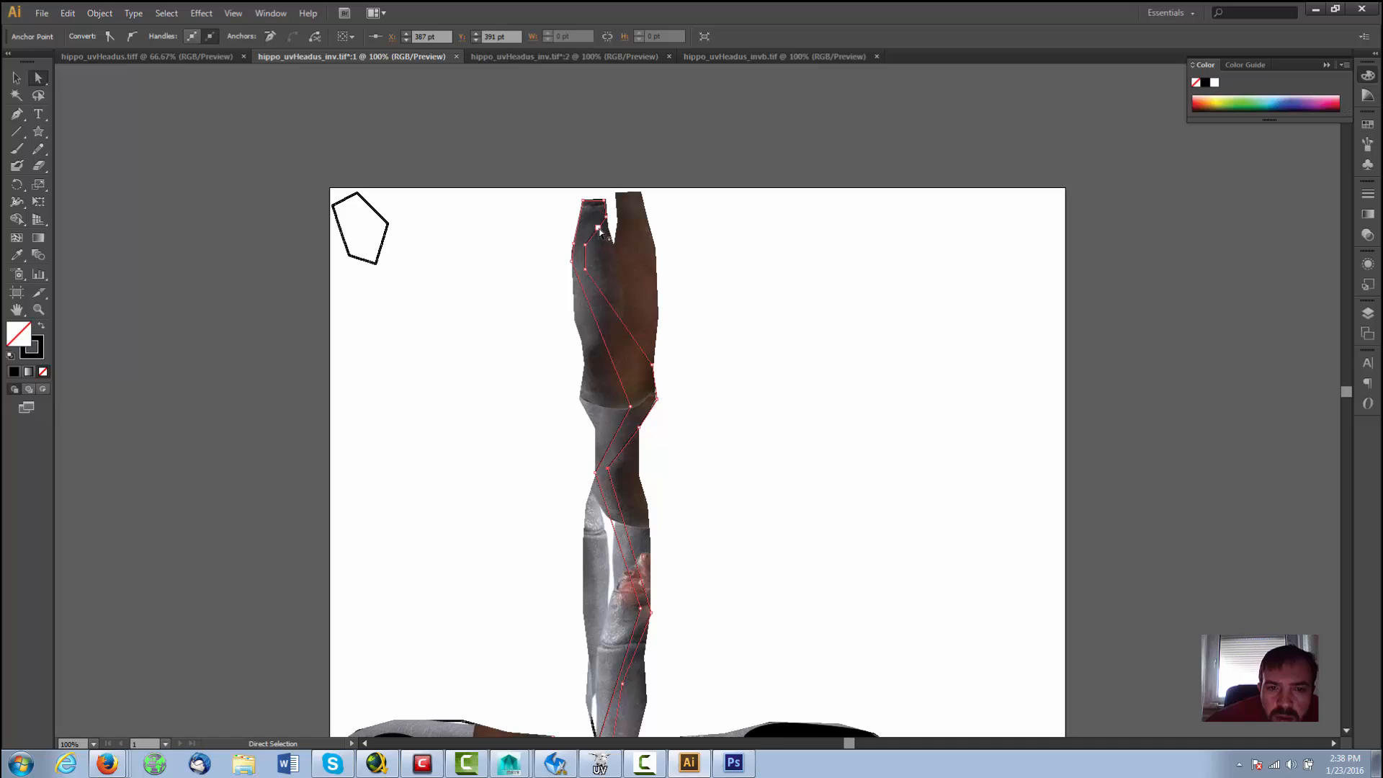
# Step: Move the path's upper anchor points into the notch at about X 395 pt, Y 78 pt, and onto the top corner at about X 385 pt, Y 18 pt
pyautogui.moveTo(597, 228); pyautogui.dragTo(614, 244)
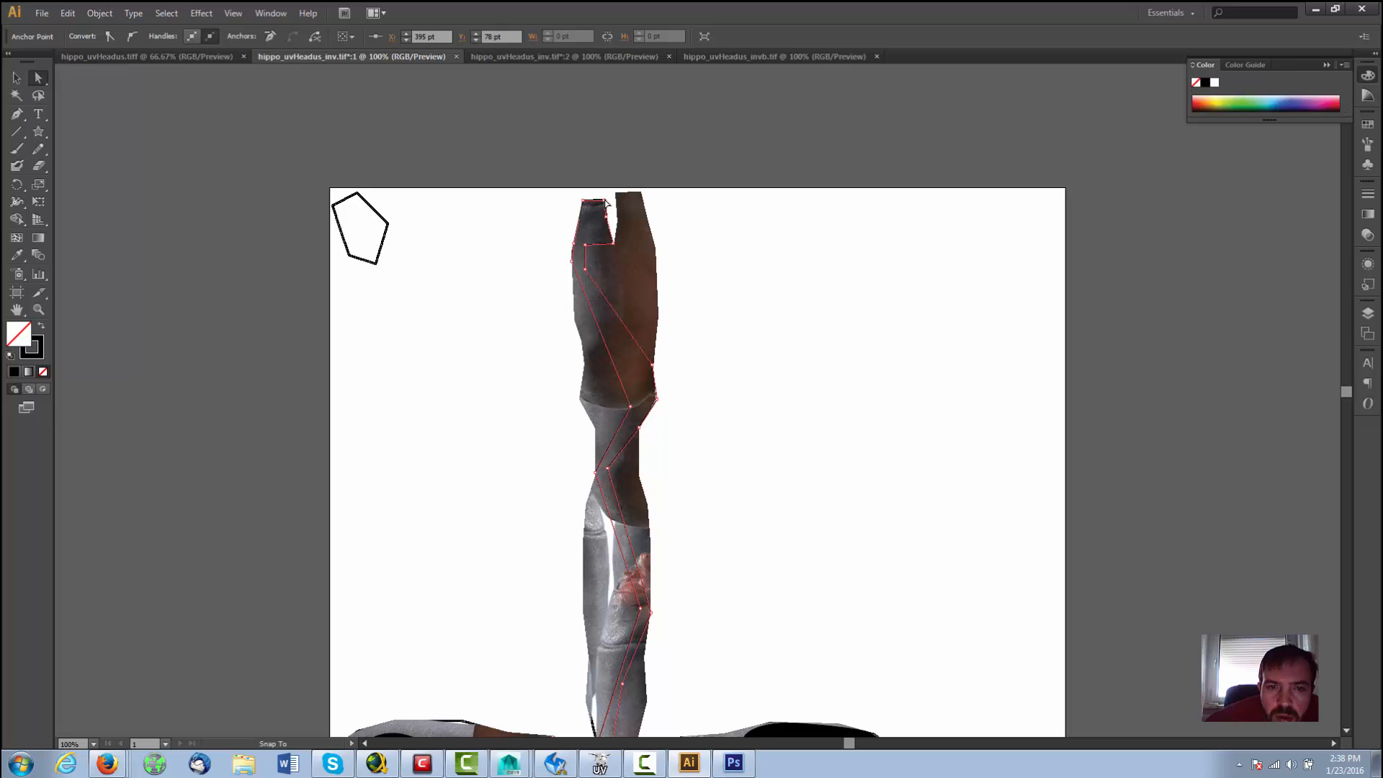
pyautogui.click(605, 202)
# Step: Add two anchor points on the left hippo's neck diagonal and pull one up to its back at X 191 pt, Y 742 pt
pyautogui.scroll(-1, 733, 292)
pyautogui.scroll(-5, 734, 292)
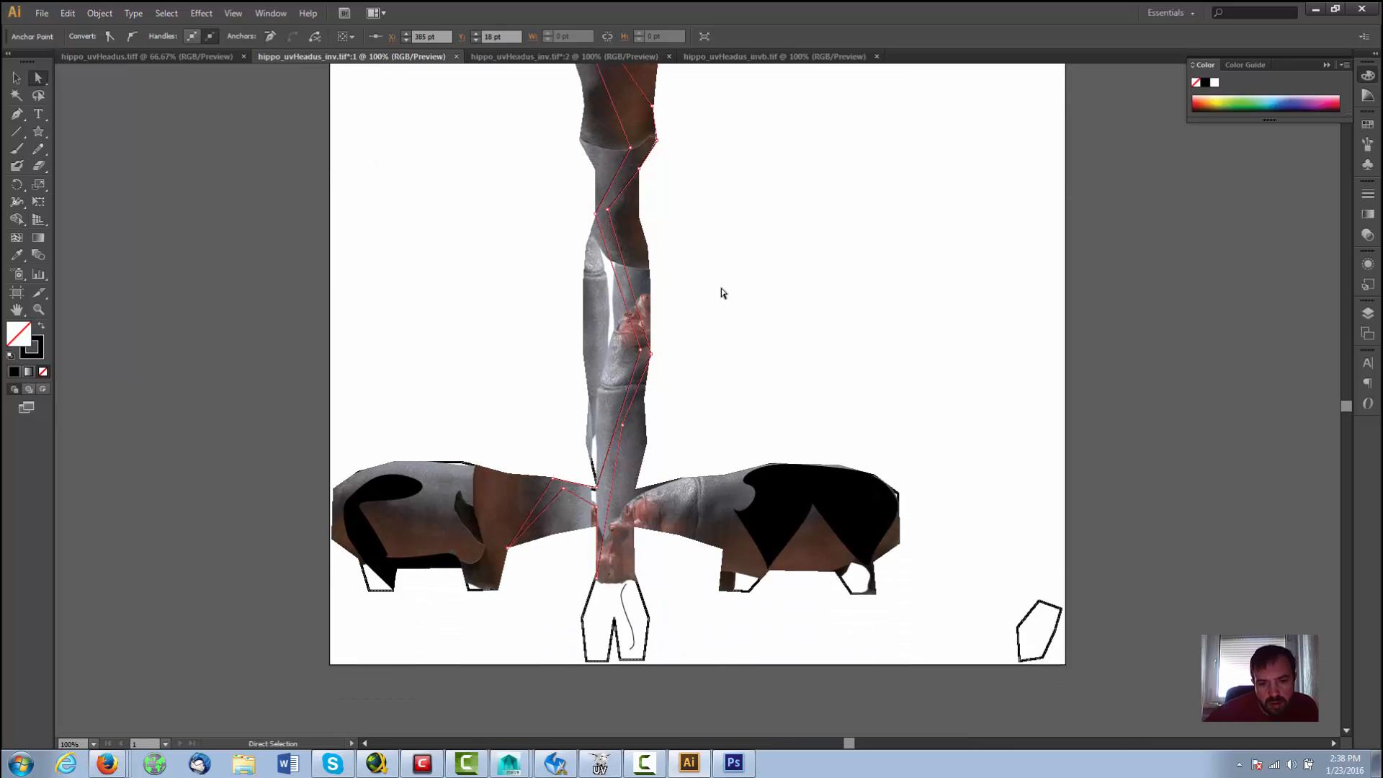
pyautogui.click(17, 114)
pyautogui.click(528, 399)
pyautogui.click(537, 384)
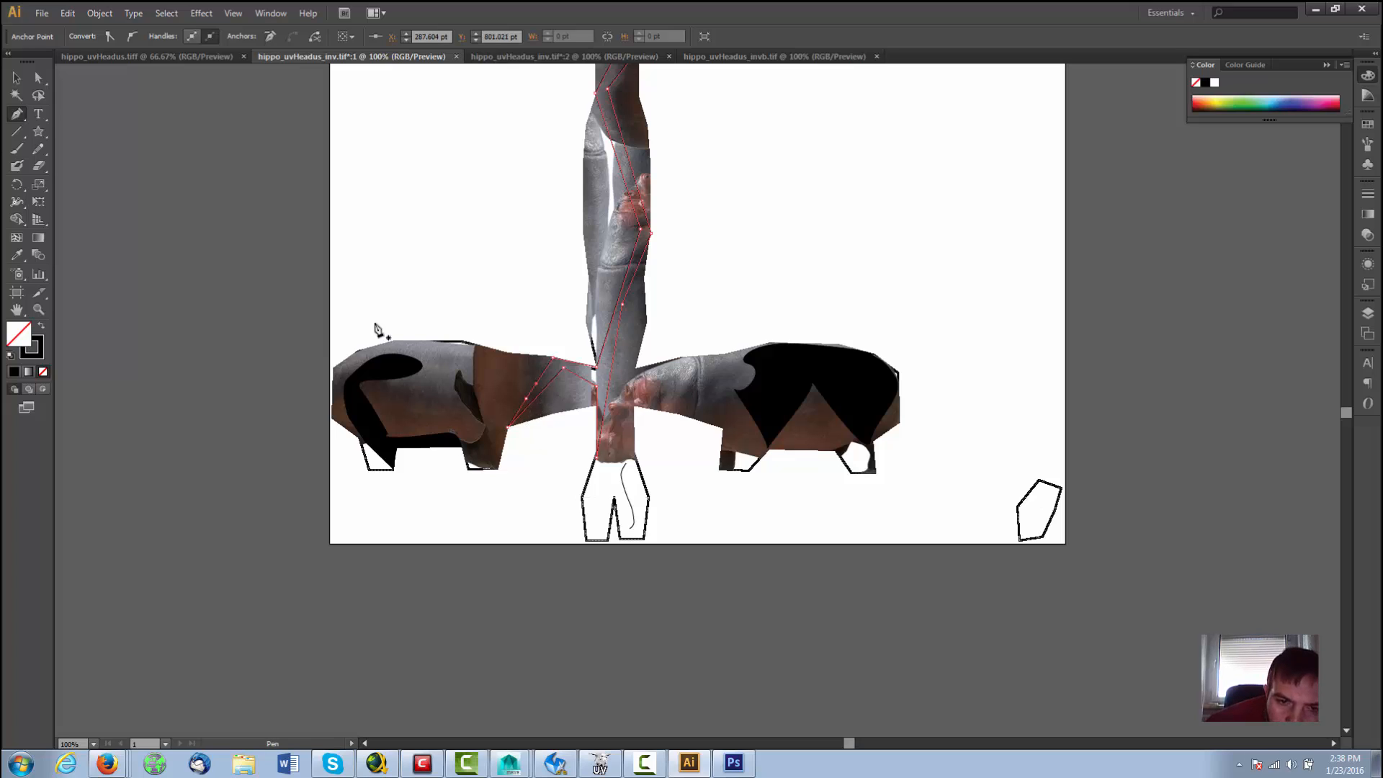
pyautogui.click(39, 77)
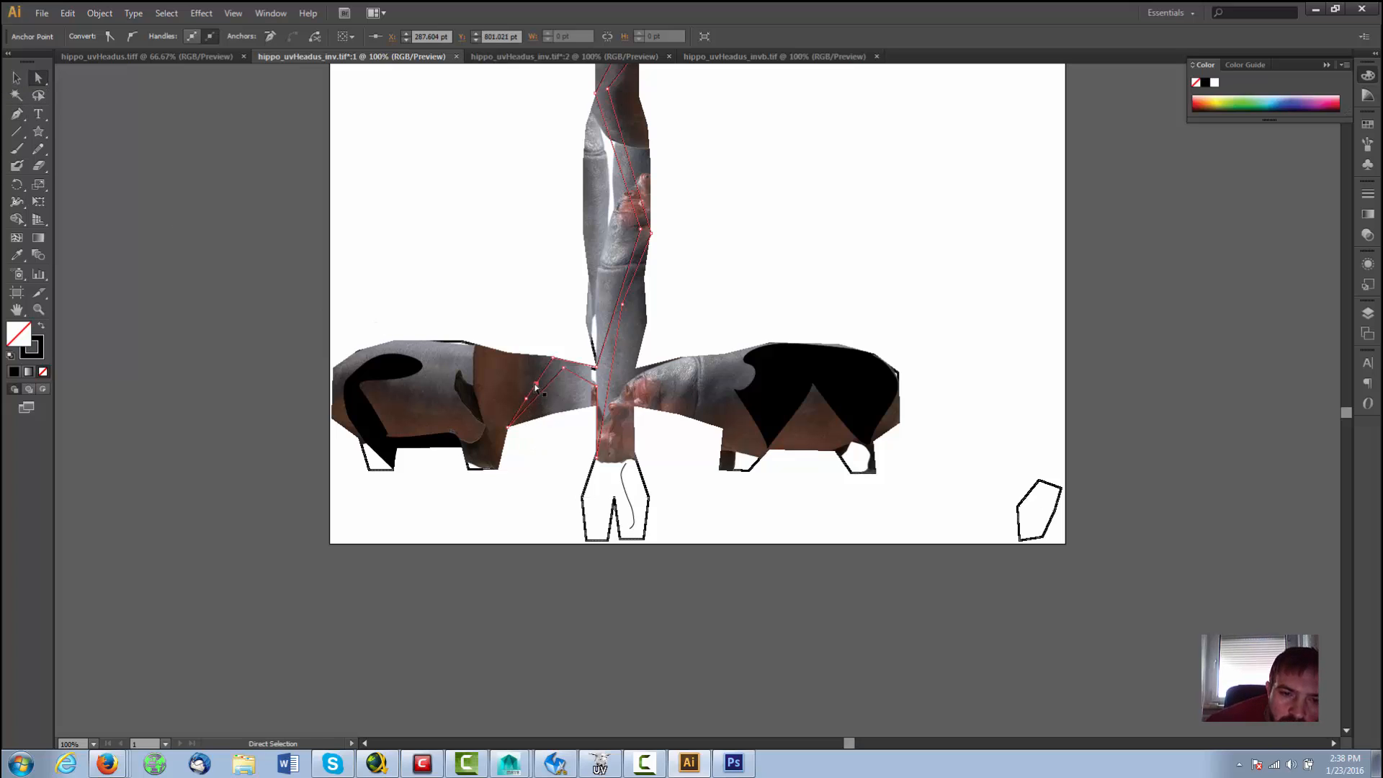
pyautogui.moveTo(537, 384); pyautogui.dragTo(467, 342)
# Step: Add anchor points on the band's lower edge where the strip meets the necks, one at about X 390 pt, Y 797 pt
pyautogui.scroll(-2, 494, 378)
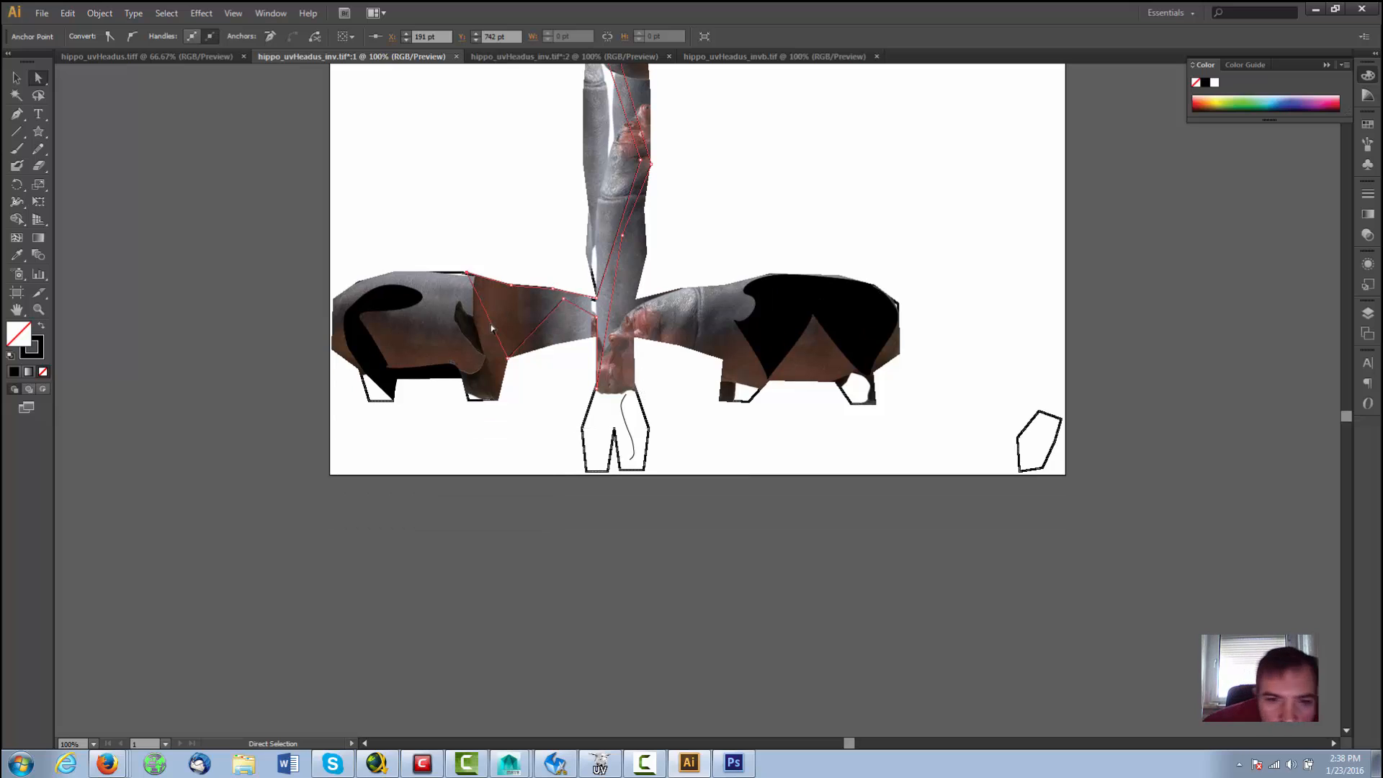
pyautogui.click(16, 114)
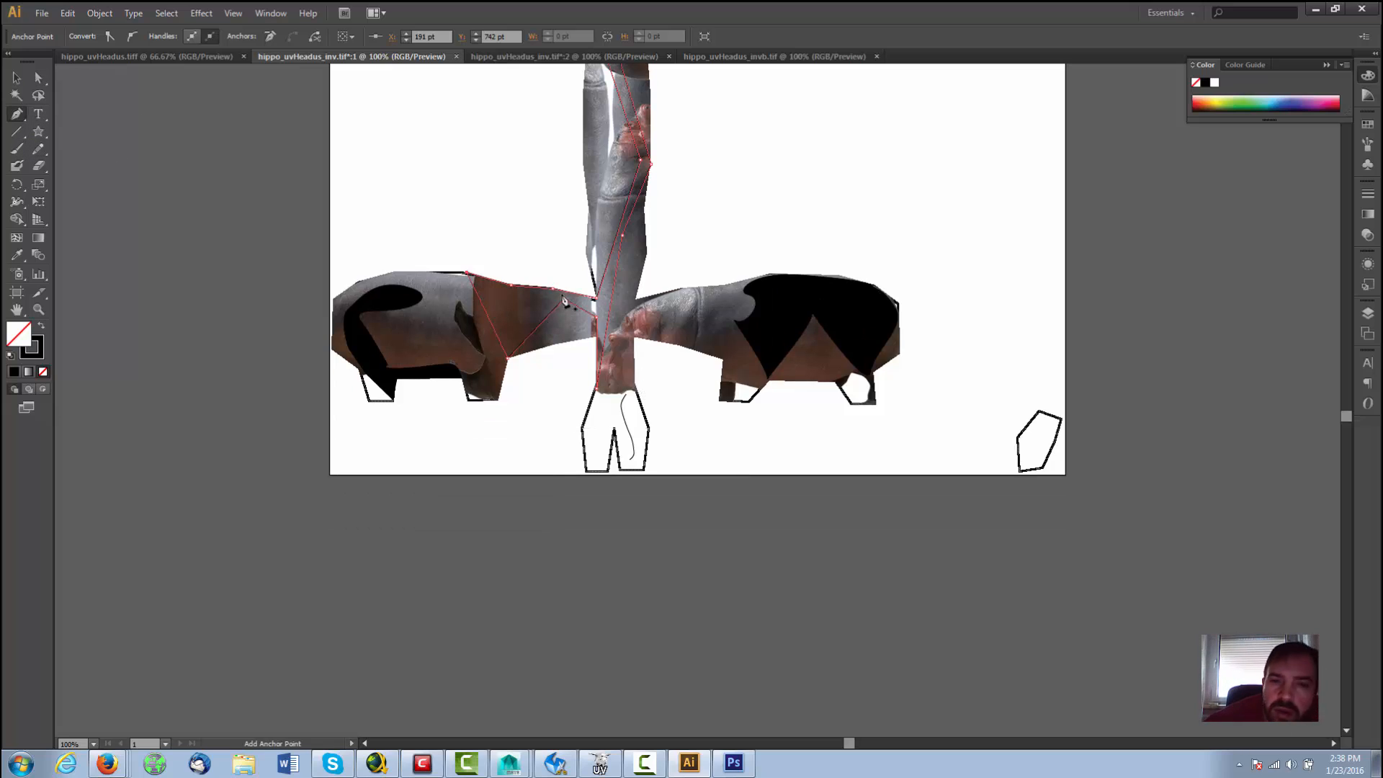
pyautogui.click(610, 311)
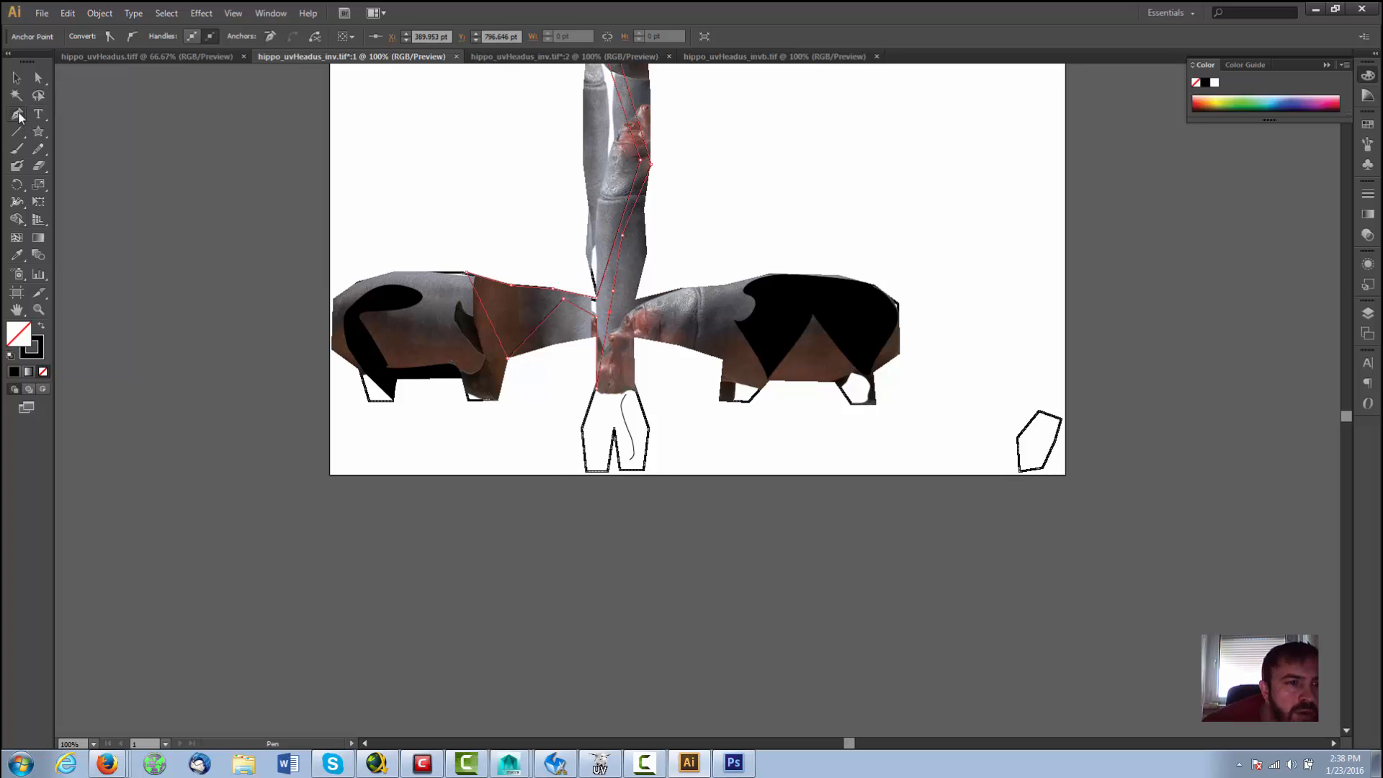
pyautogui.click(38, 78)
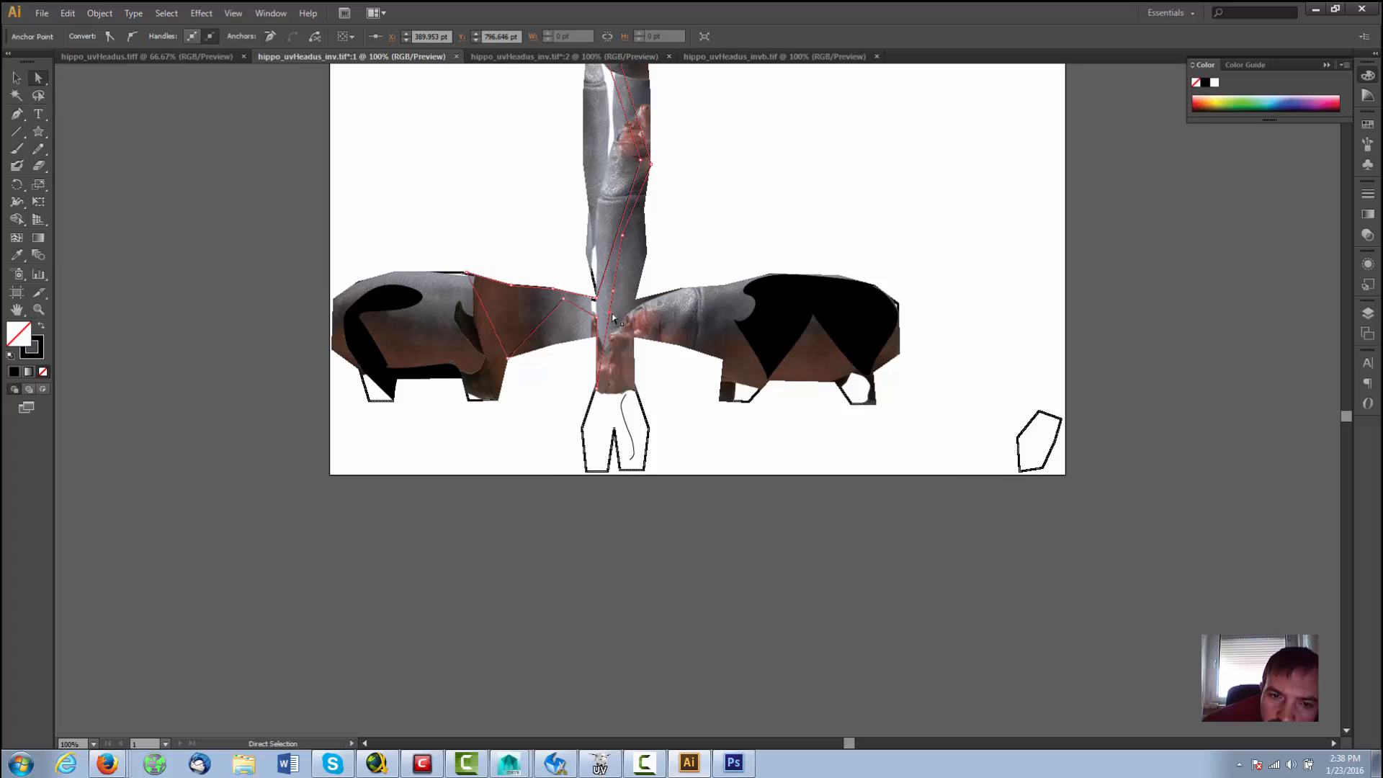
pyautogui.moveTo(613, 318); pyautogui.dragTo(634, 333)
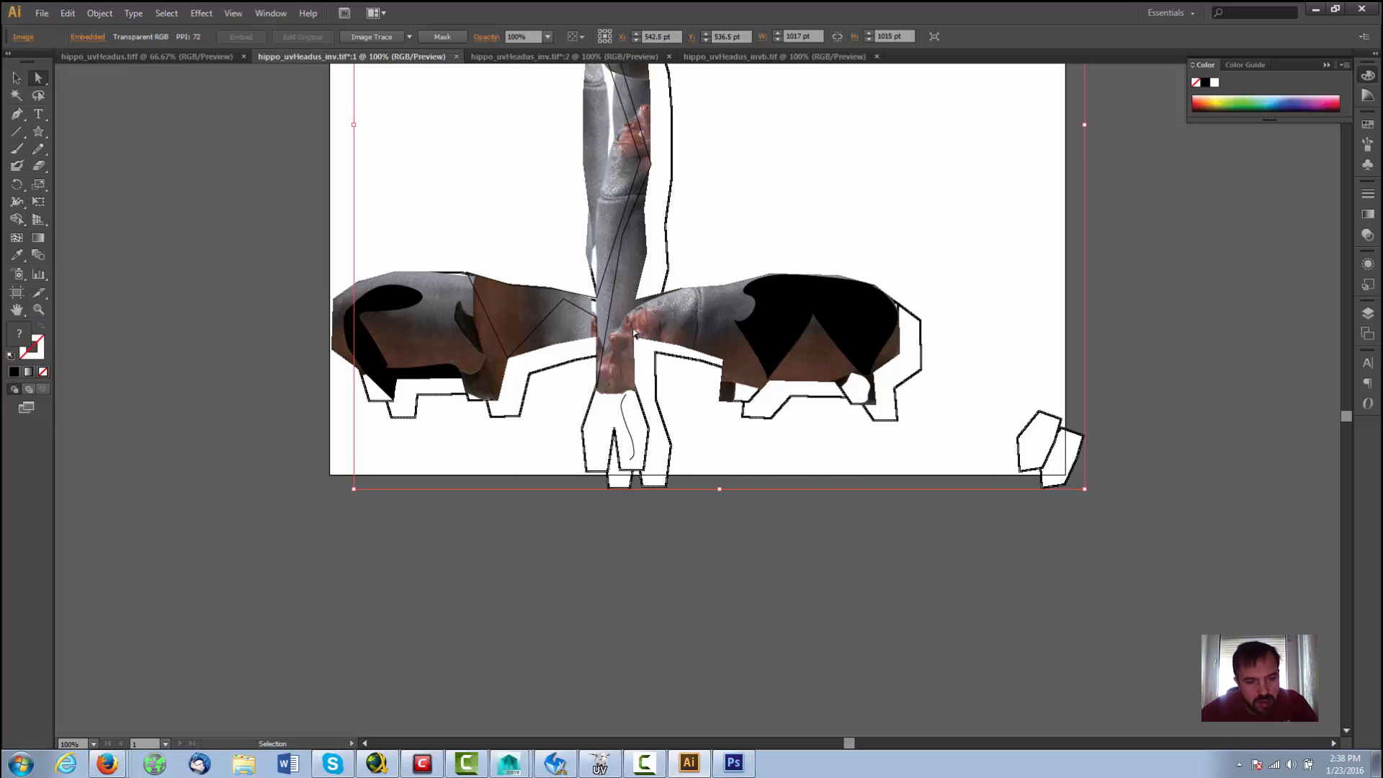
pyautogui.hotkey('ctrl', 'z')
pyautogui.hotkey('ctrl', 'shift', 'a')
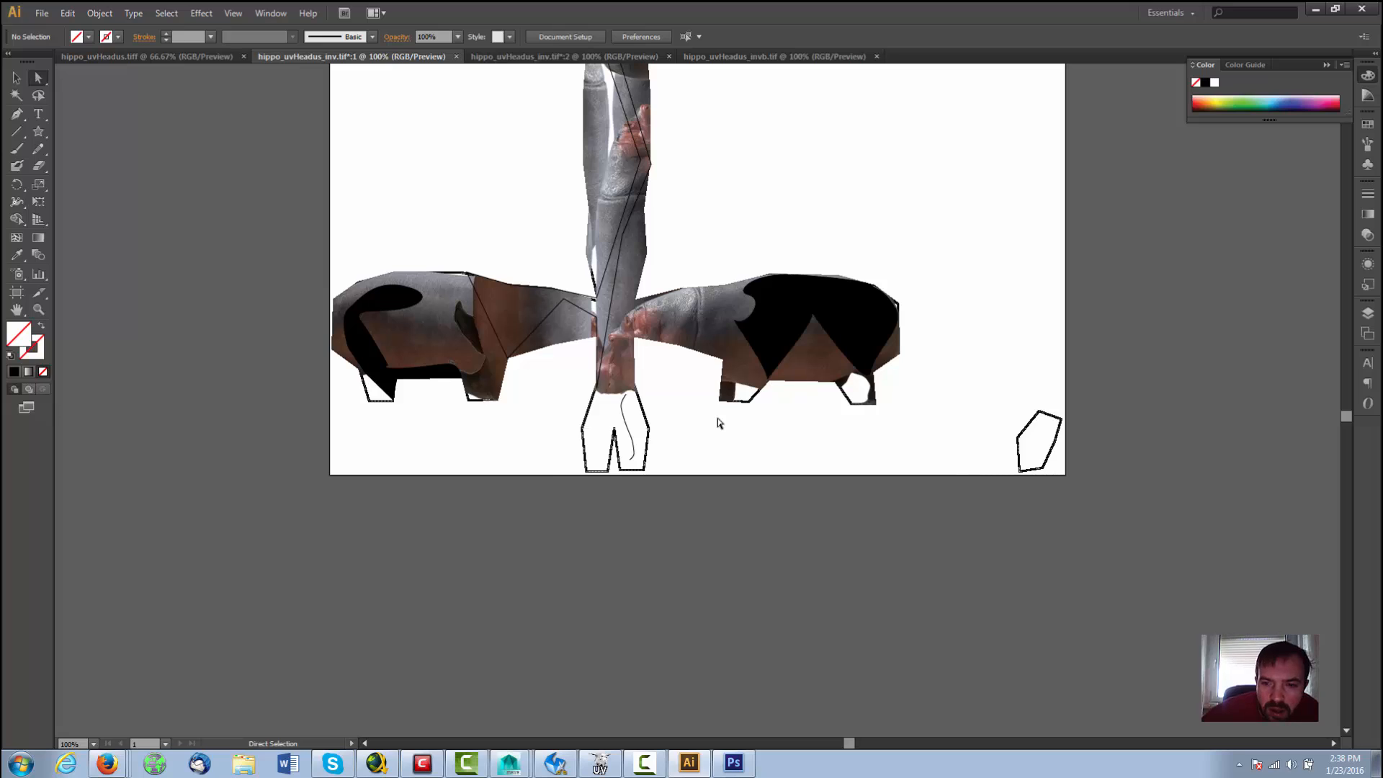
# Step: Add a new layer between Layer 2 and Layer 3, and lock the background layer at the end of the layer stack
pyautogui.scroll(2, 651, 433)
pyautogui.click(642, 447)
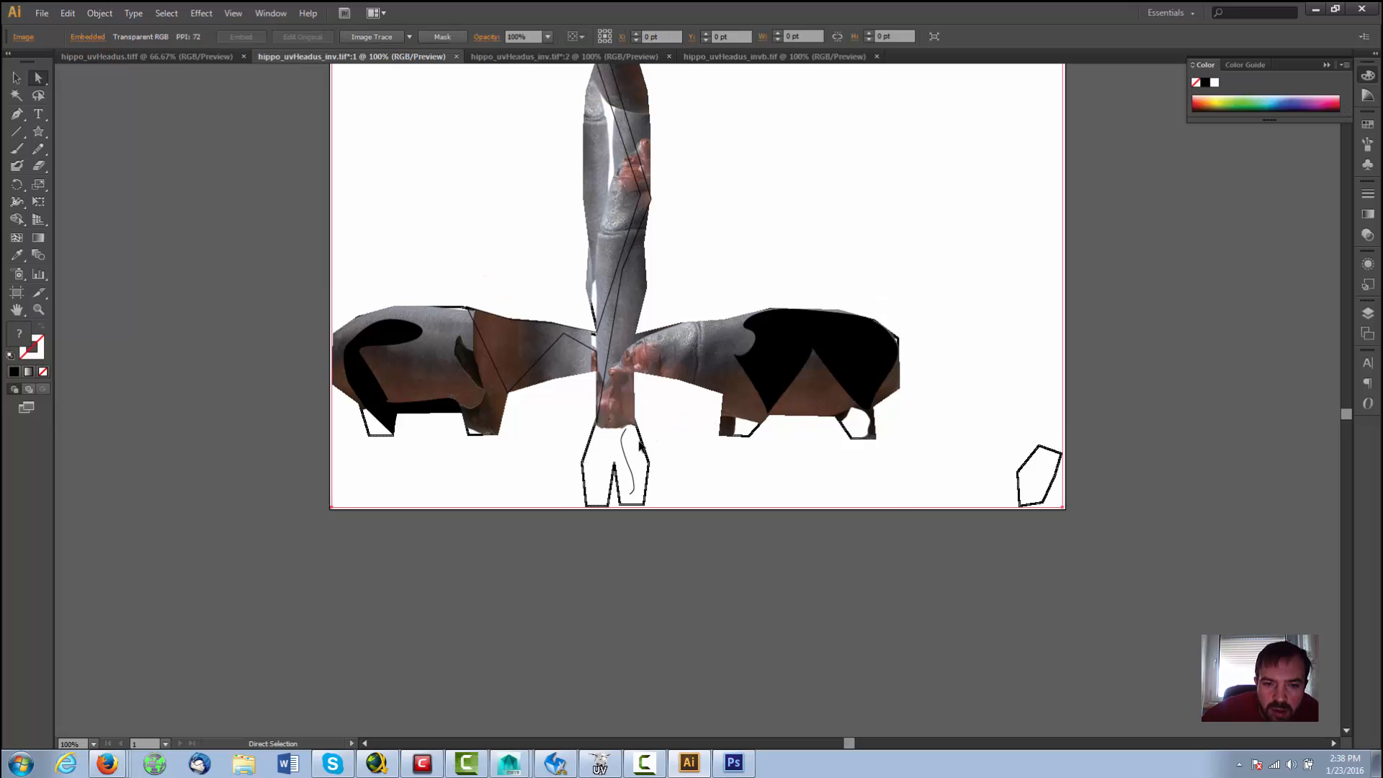
pyautogui.press('v')
pyautogui.press('a')
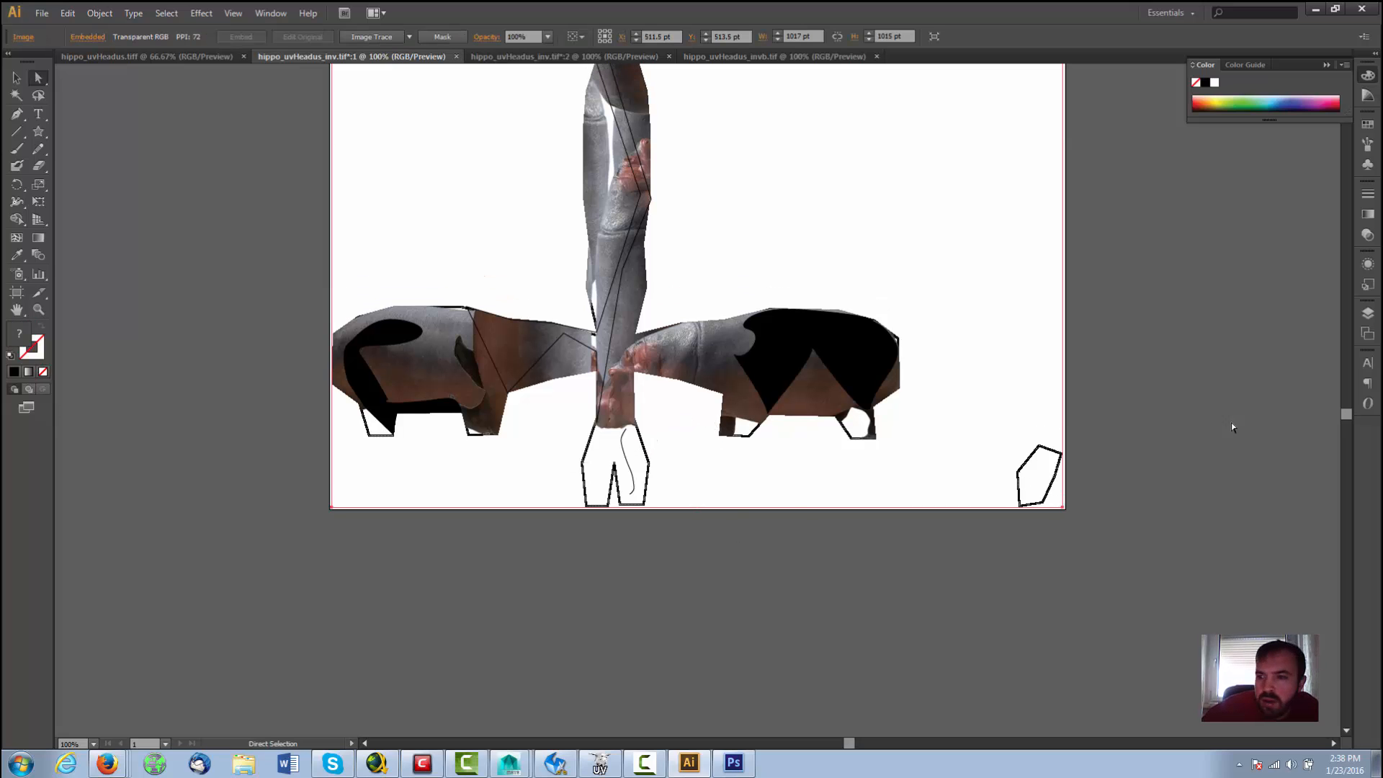
pyautogui.click(1368, 314)
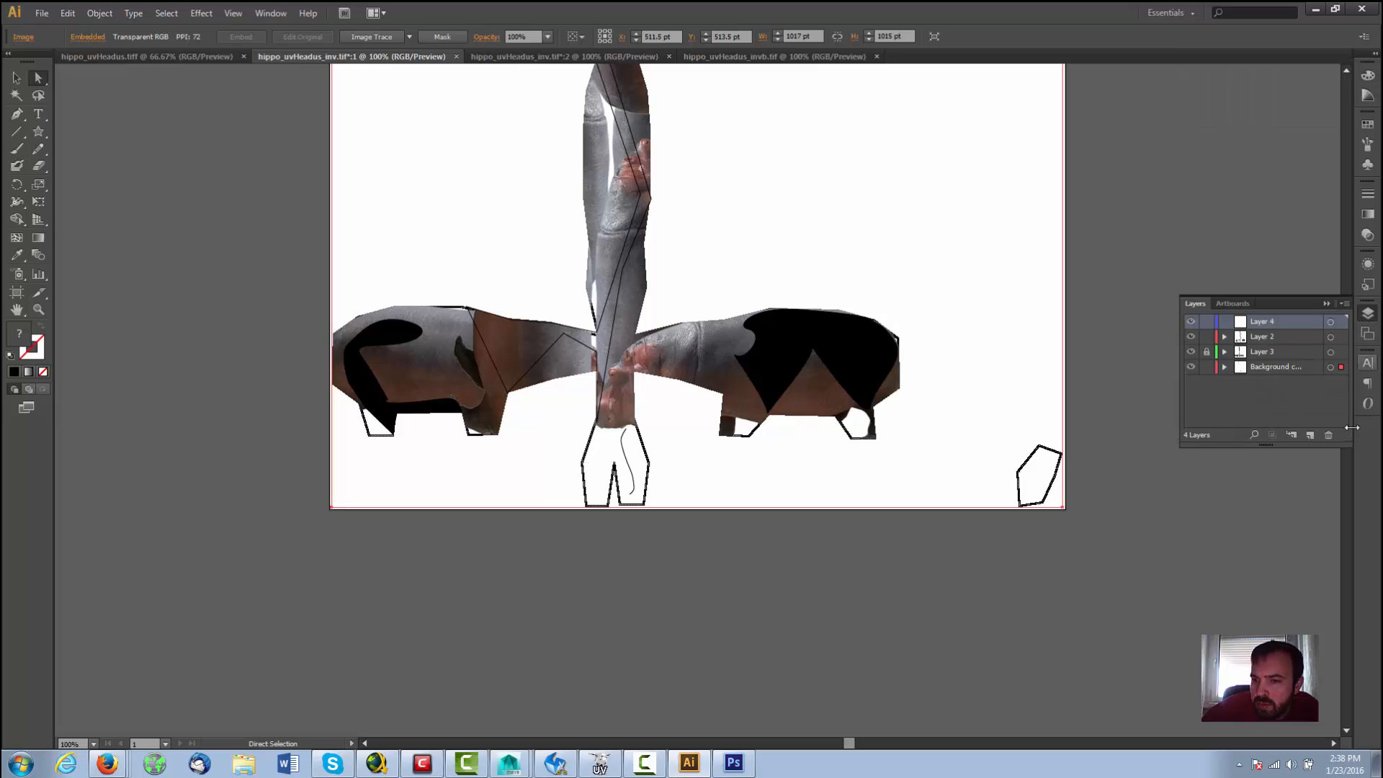
pyautogui.click(1311, 437)
pyautogui.moveTo(1273, 325); pyautogui.dragTo(1285, 364)
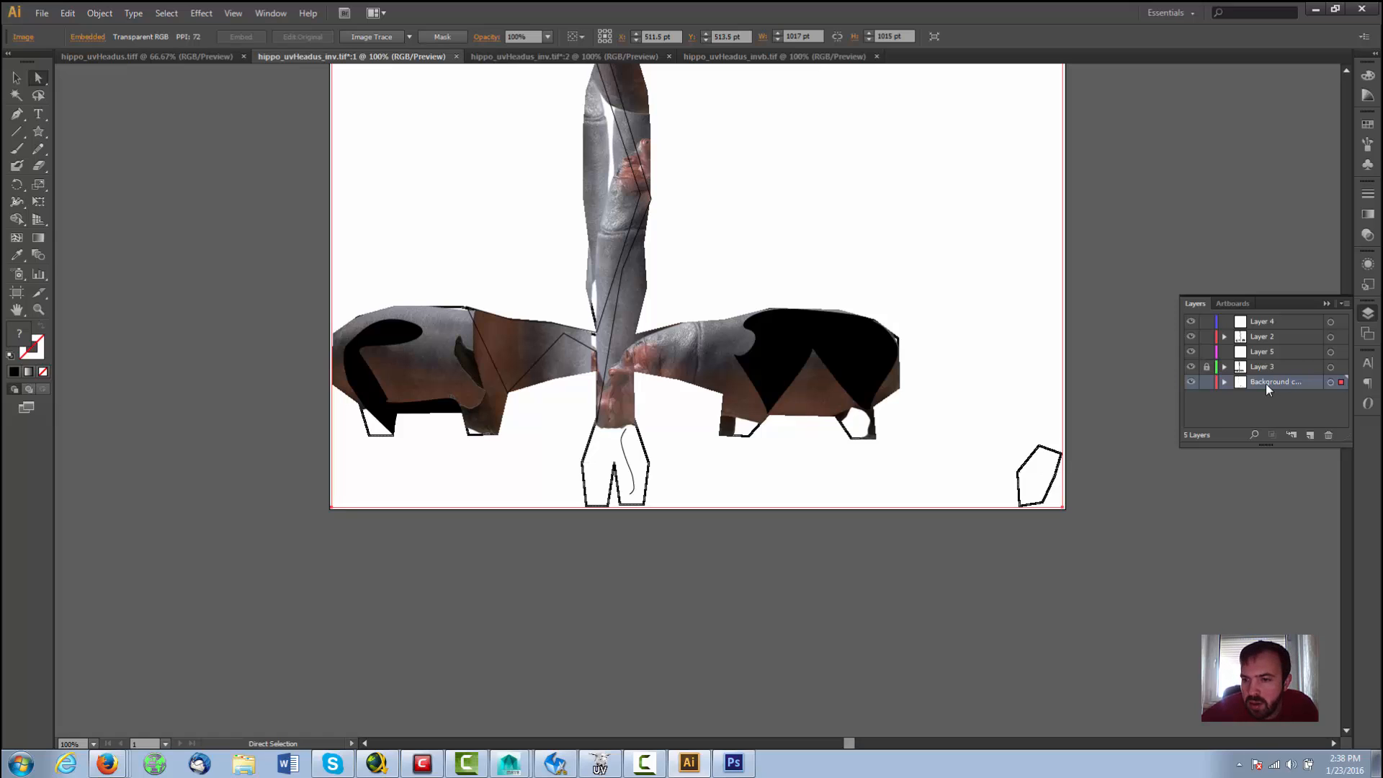
pyautogui.click(1207, 382)
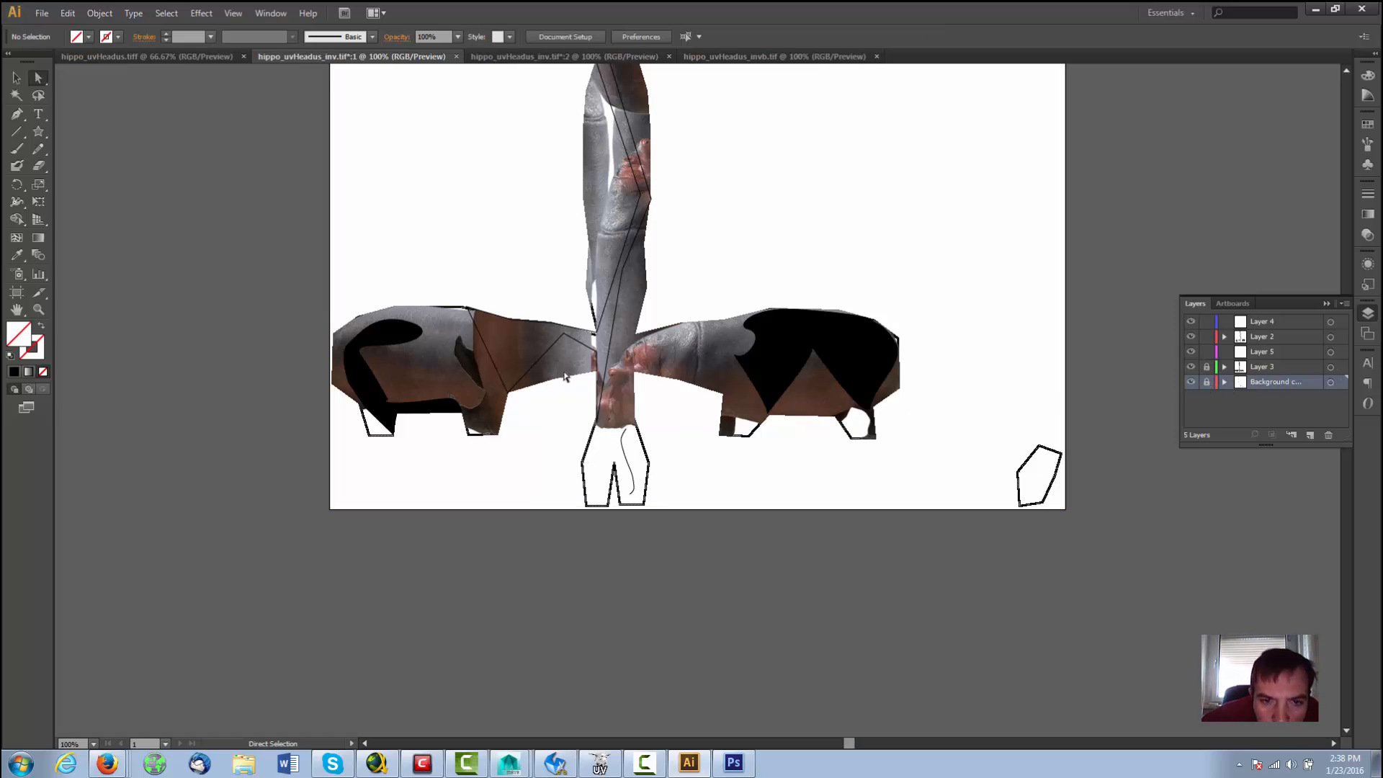
# Step: Pull the band's new lower anchor point to the strip's edge under the right hippo's neck, at X 425 pt, Y 834 pt
pyautogui.click(610, 349)
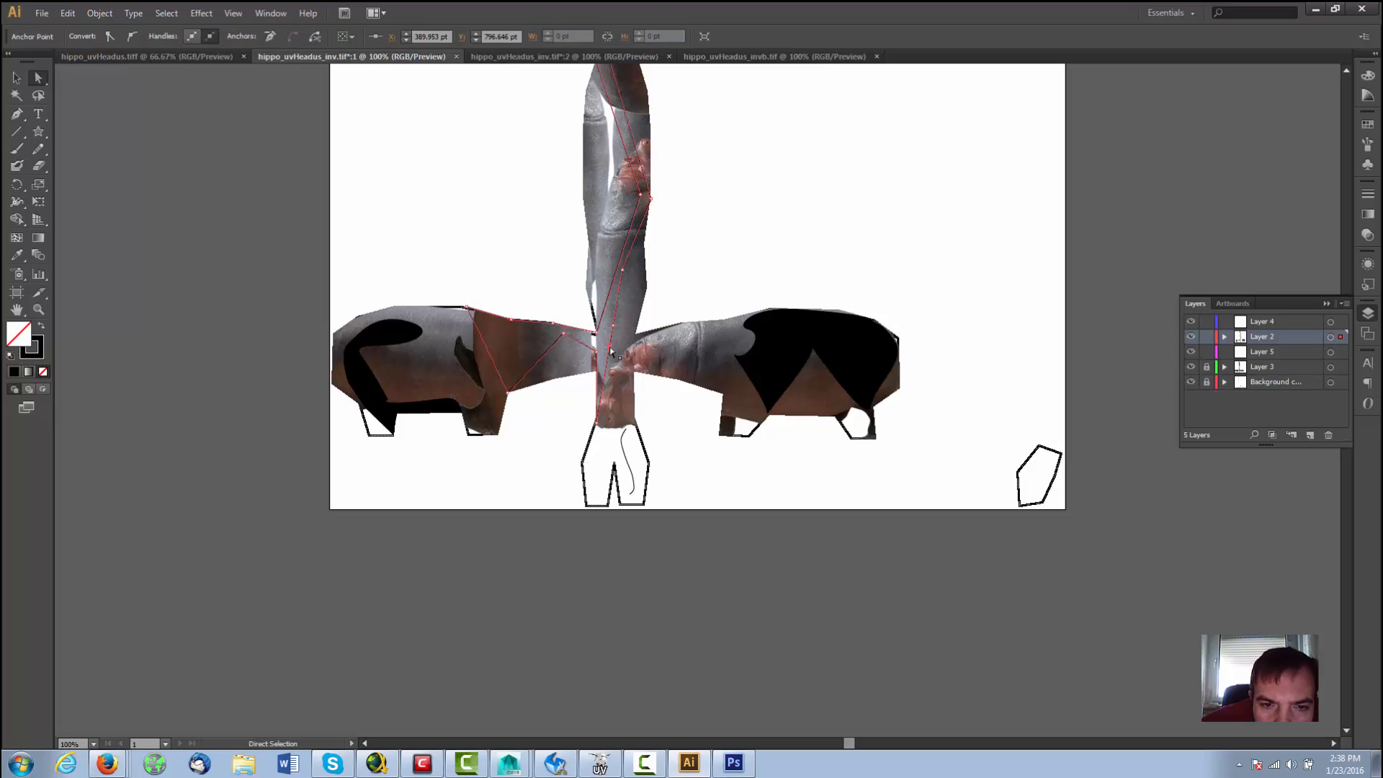
pyautogui.moveTo(610, 351); pyautogui.dragTo(592, 405)
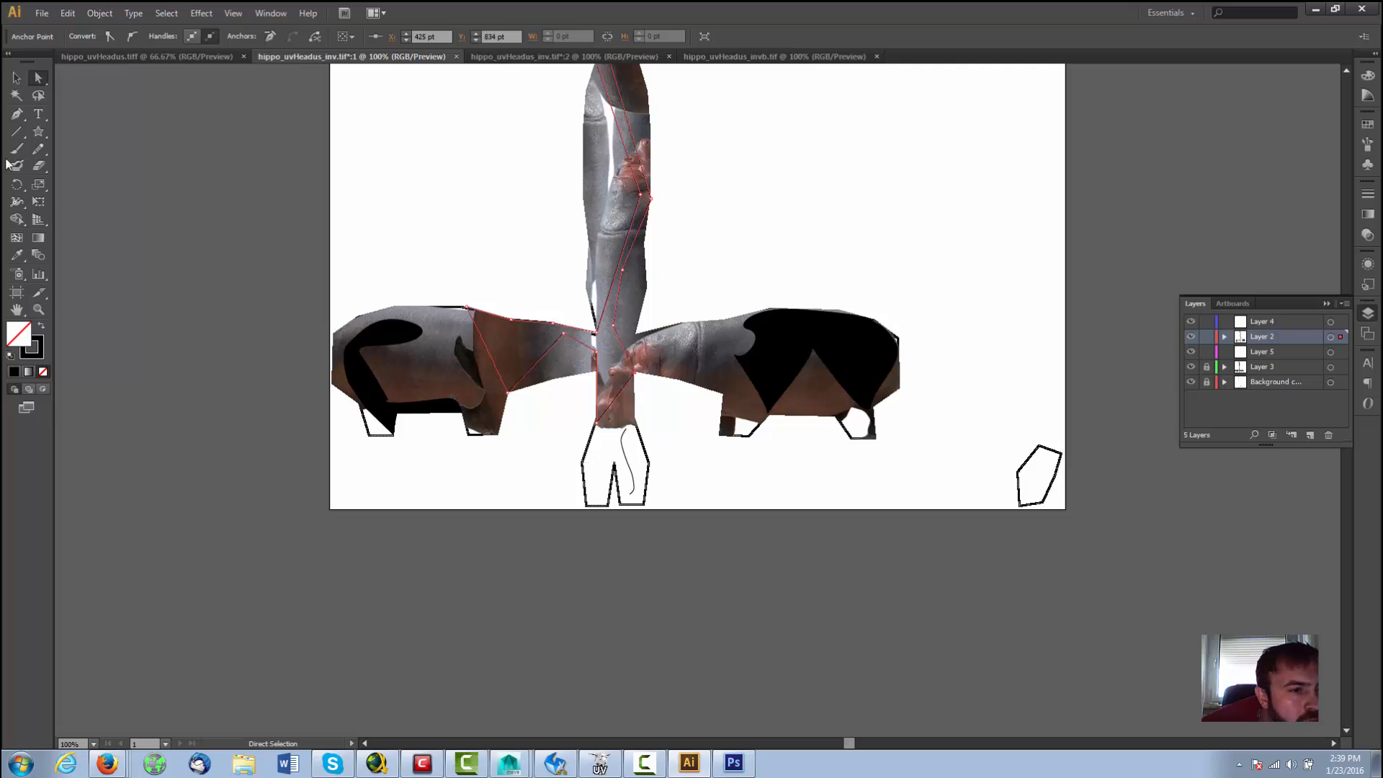
# Step: Extend the path along the underside of the right hippo's neck, with an added anchor point placed at X 418 pt, Y 815 pt
pyautogui.click(16, 114)
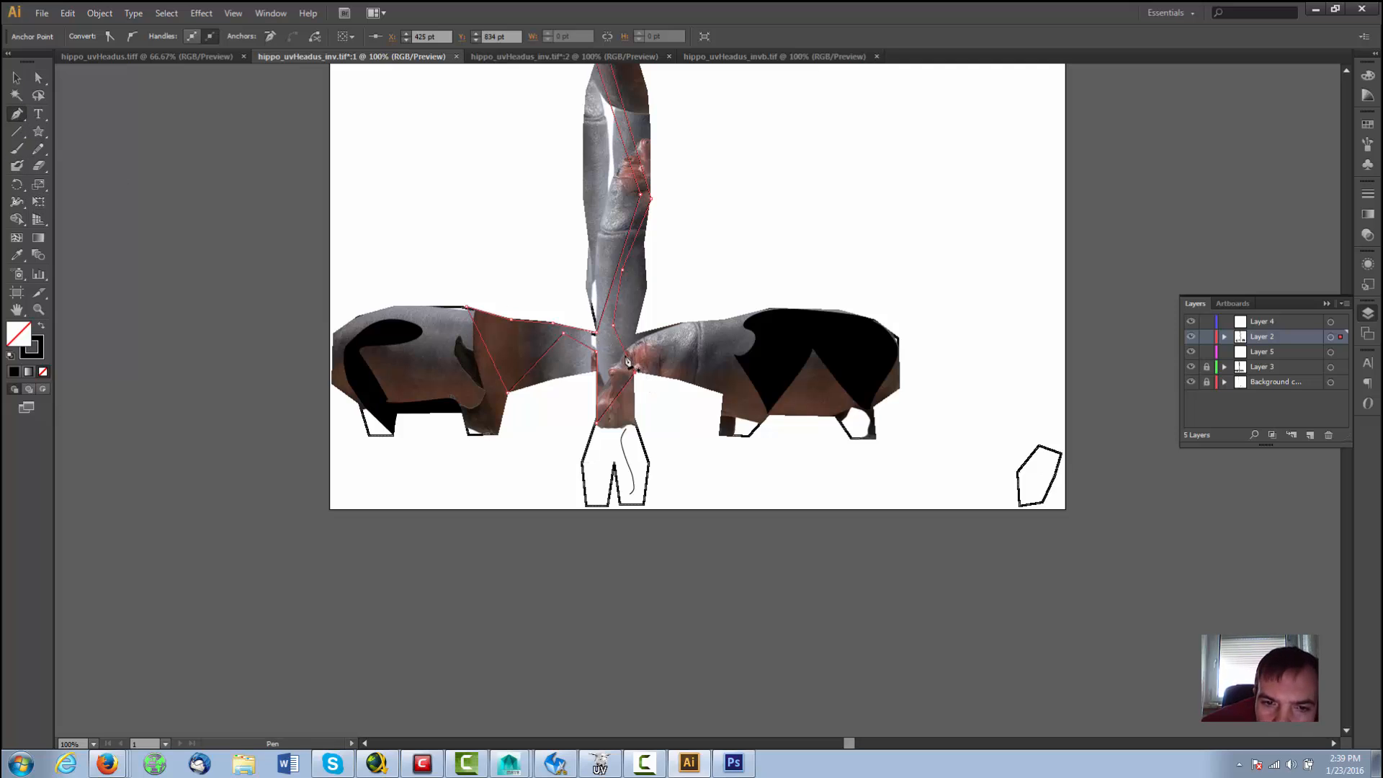
pyautogui.click(626, 355)
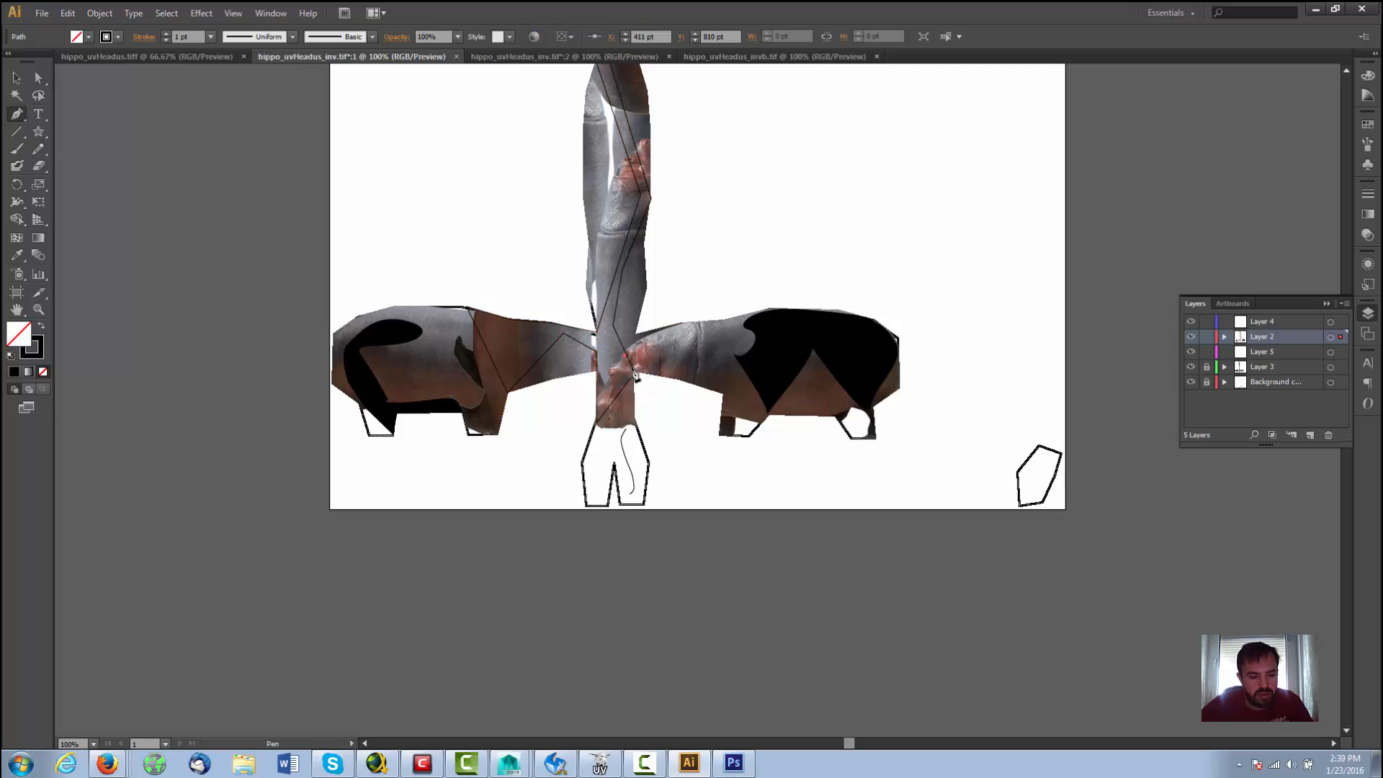
pyautogui.hotkey('ctrl', 'z')
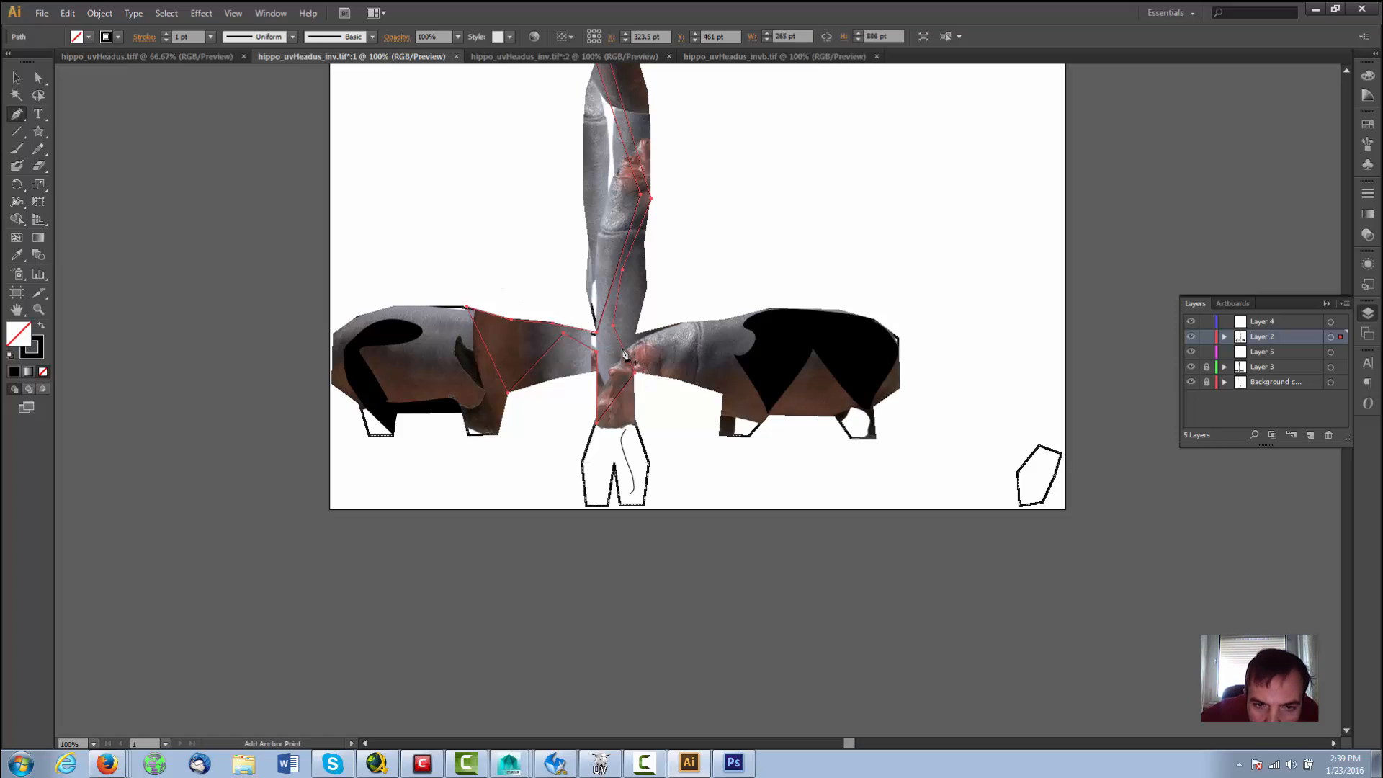
pyautogui.click(625, 353)
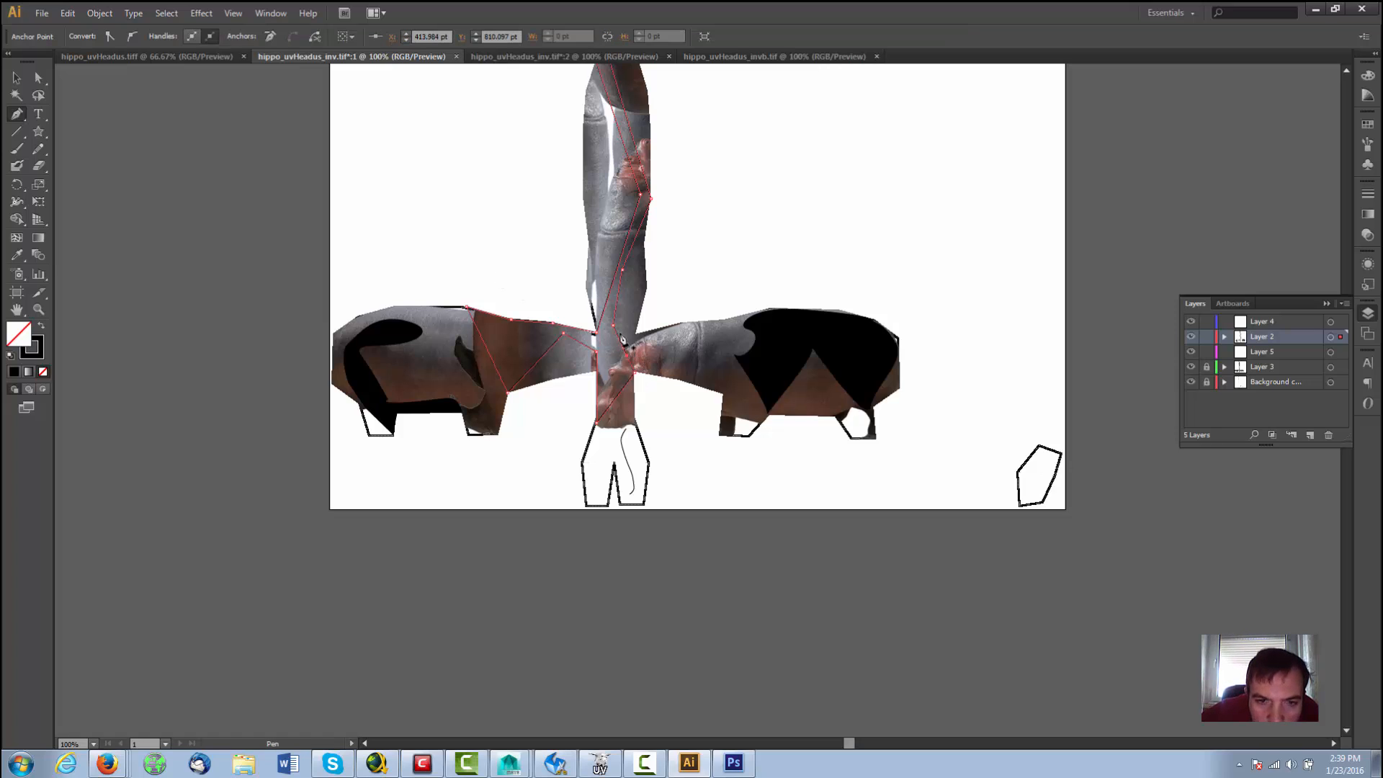
pyautogui.click(17, 78)
pyautogui.click(39, 77)
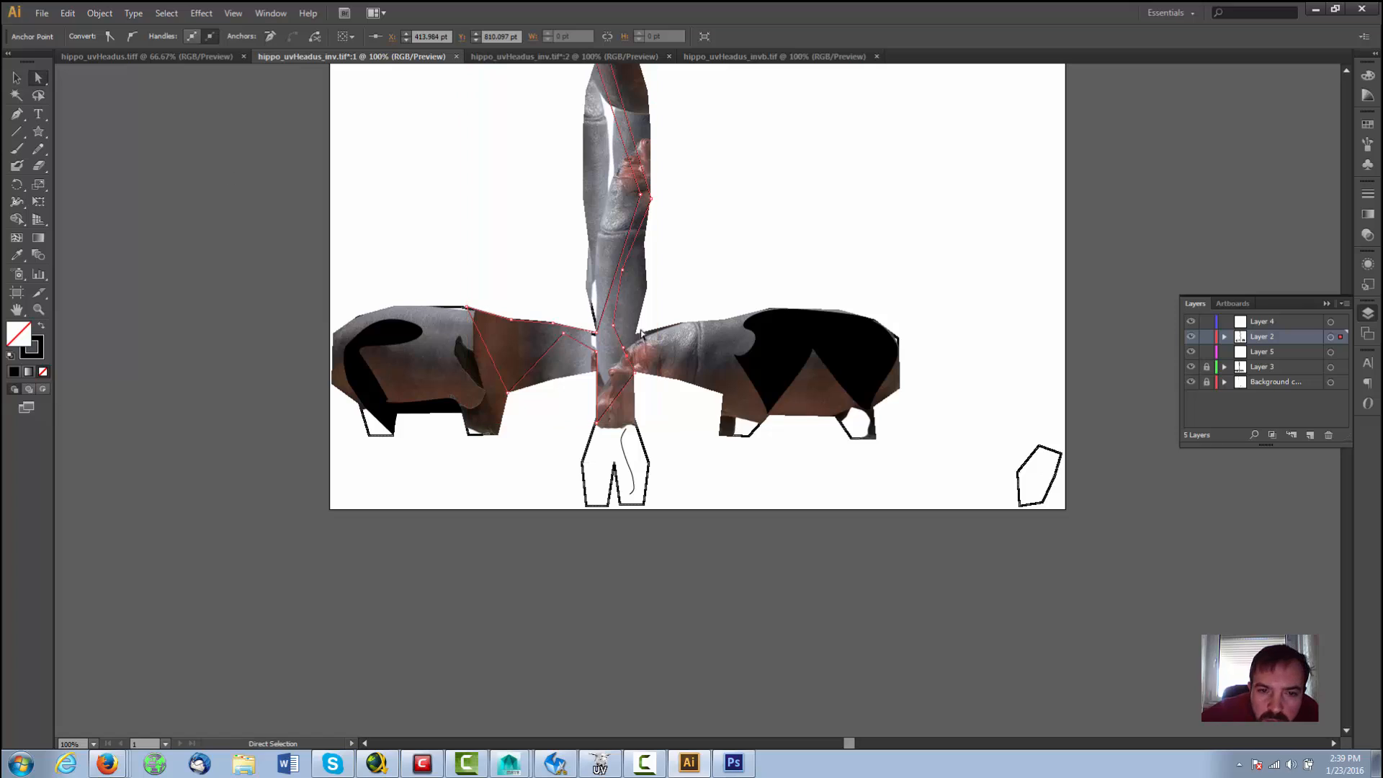
pyautogui.moveTo(626, 359)
pyautogui.mouseDown()
pyautogui.moveTo(688, 388)
pyautogui.moveTo(628, 360)
pyautogui.mouseUp()
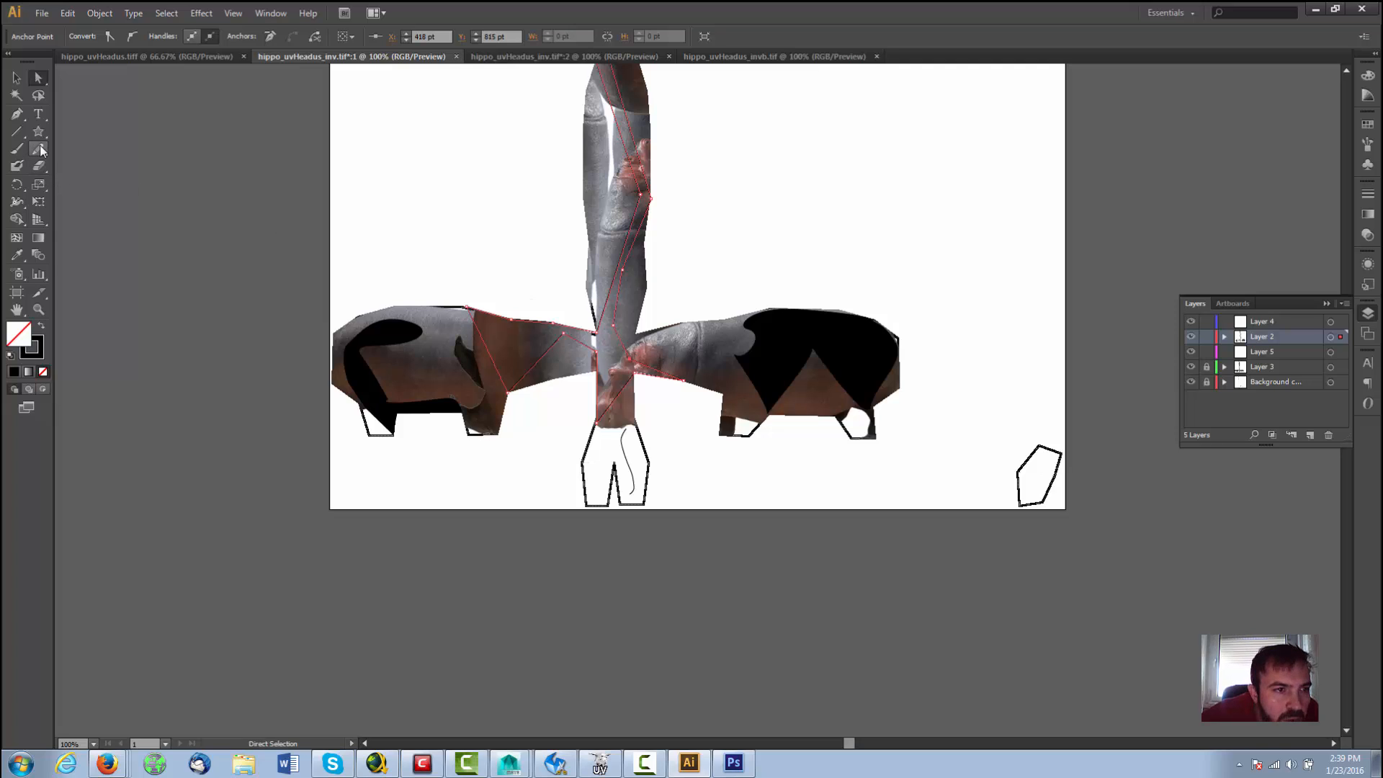
# Step: Add two anchor points on the right hippo's lower neck edge and pull one up to its neckline at X 548 pt, Y 761 pt
pyautogui.click(16, 114)
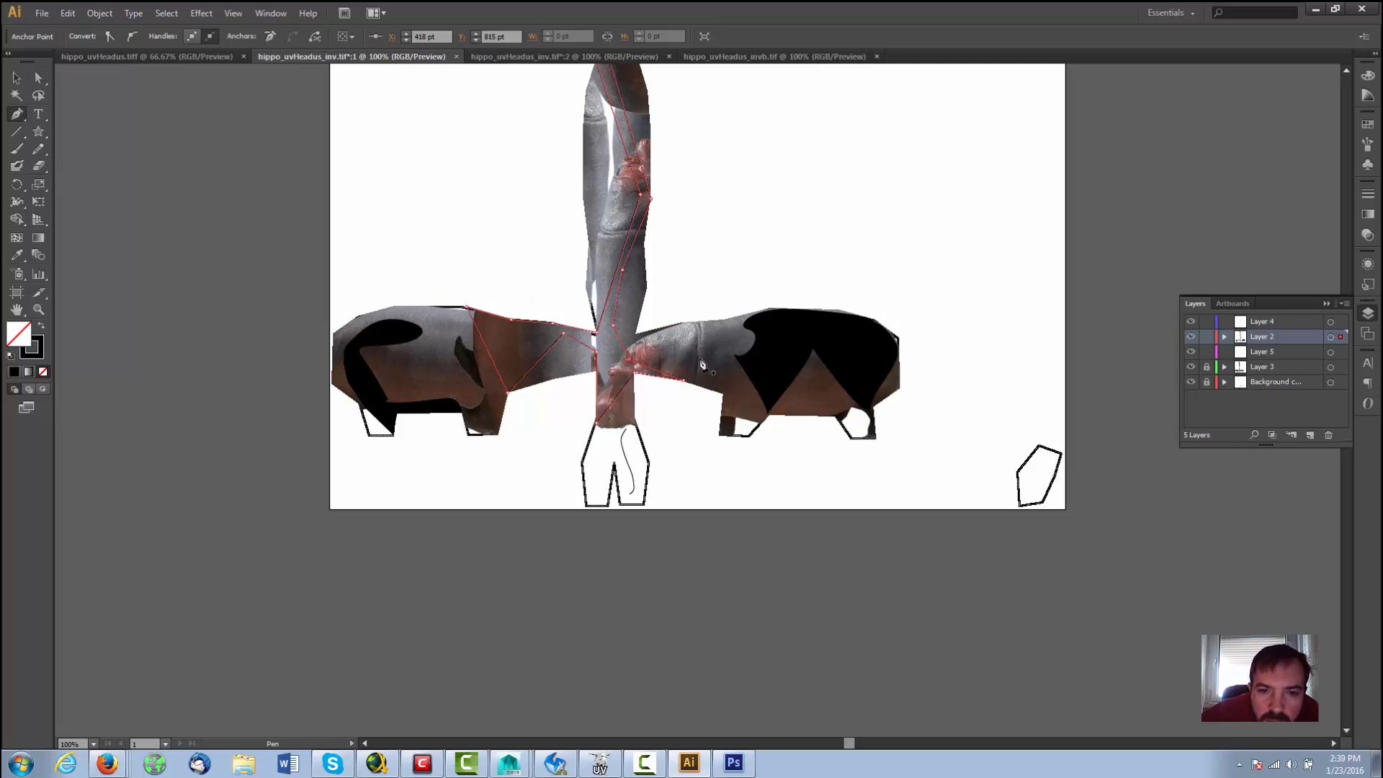
pyautogui.click(657, 371)
pyautogui.click(669, 376)
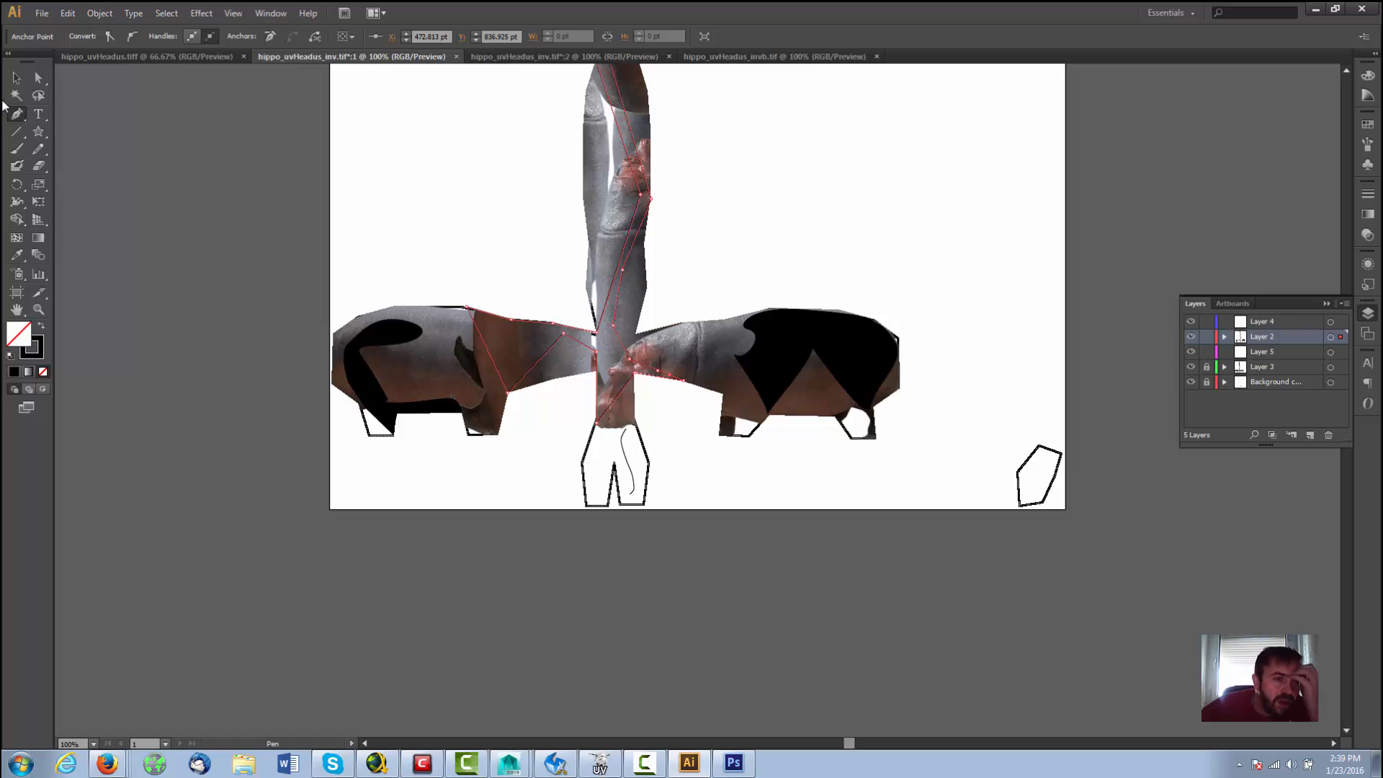
pyautogui.click(38, 78)
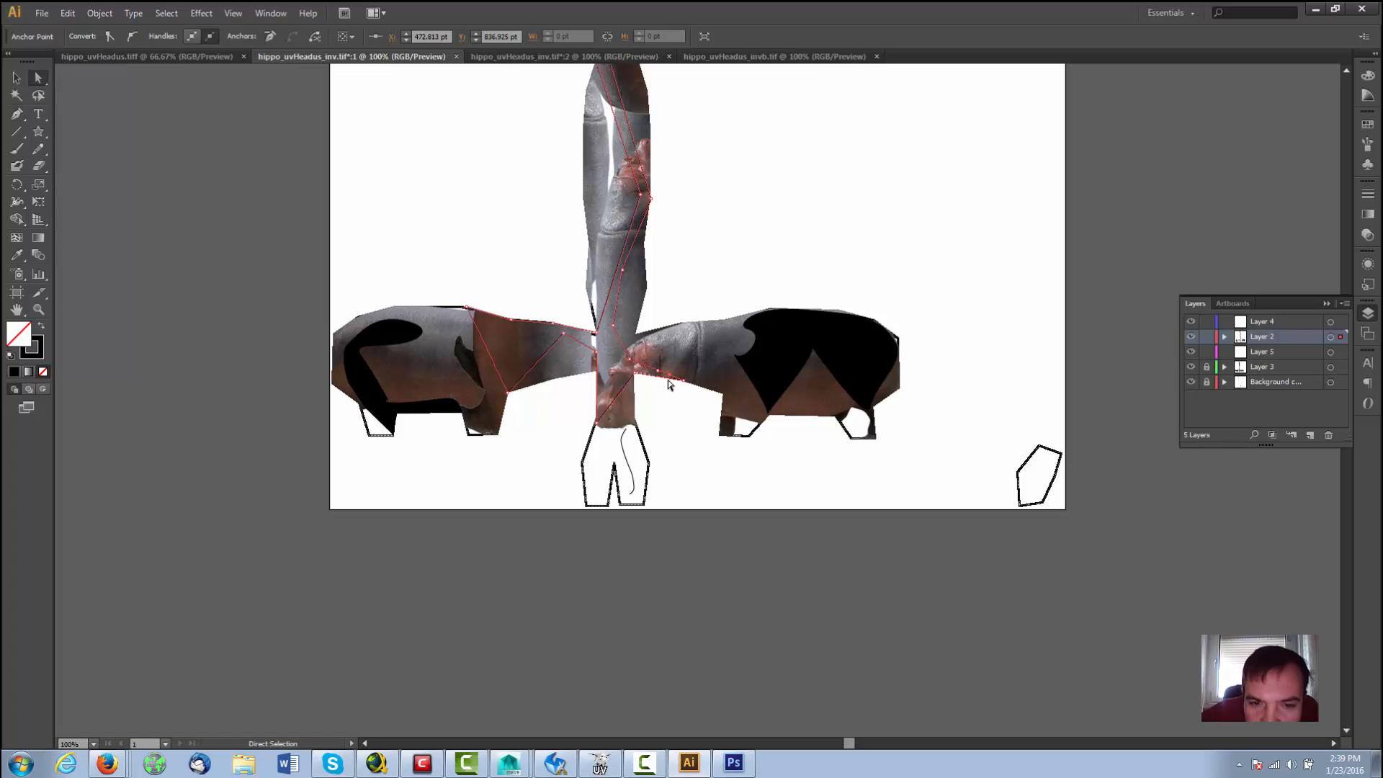
pyautogui.moveTo(671, 380); pyautogui.dragTo(716, 345)
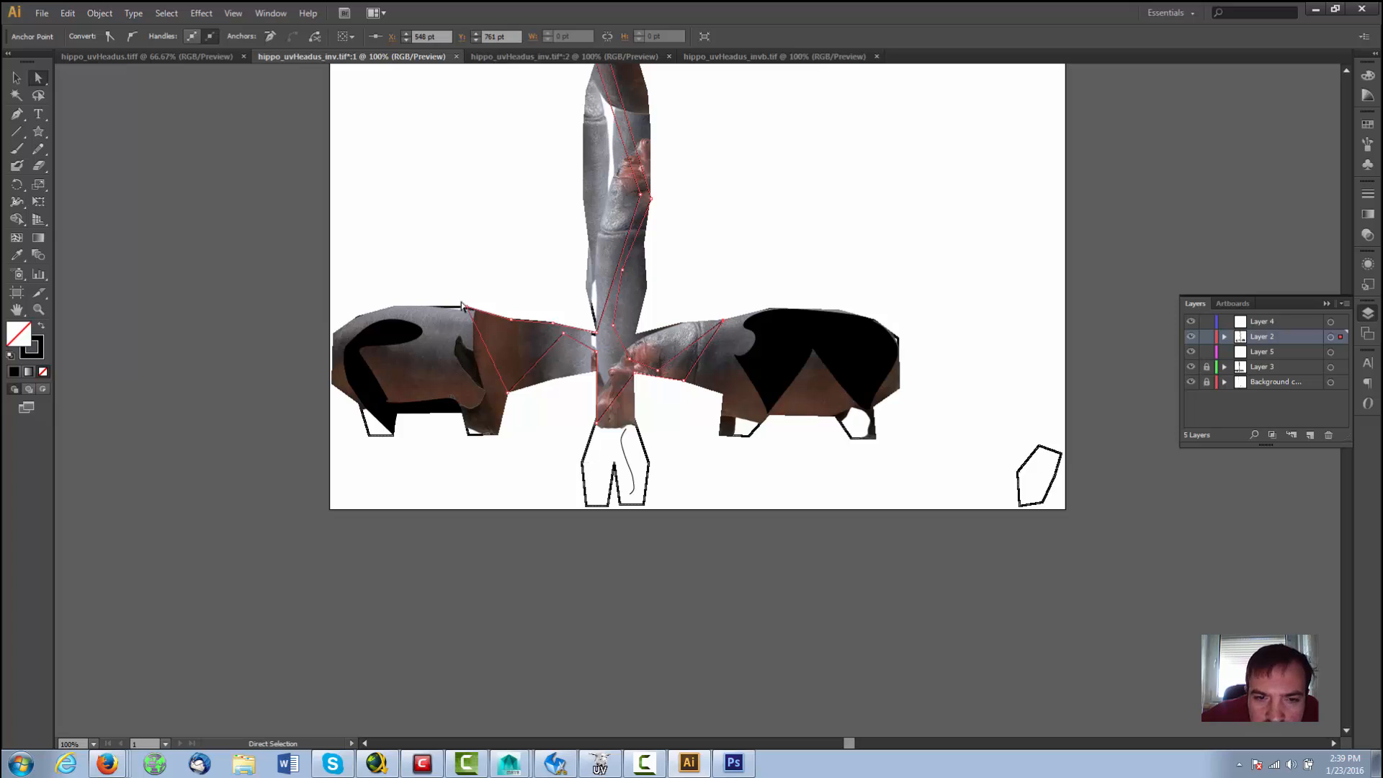
# Step: Add two anchor points on the right neck's diagonal and pull one to the top of the black back shape at X 612 pt, Y 745 pt
pyautogui.click(17, 114)
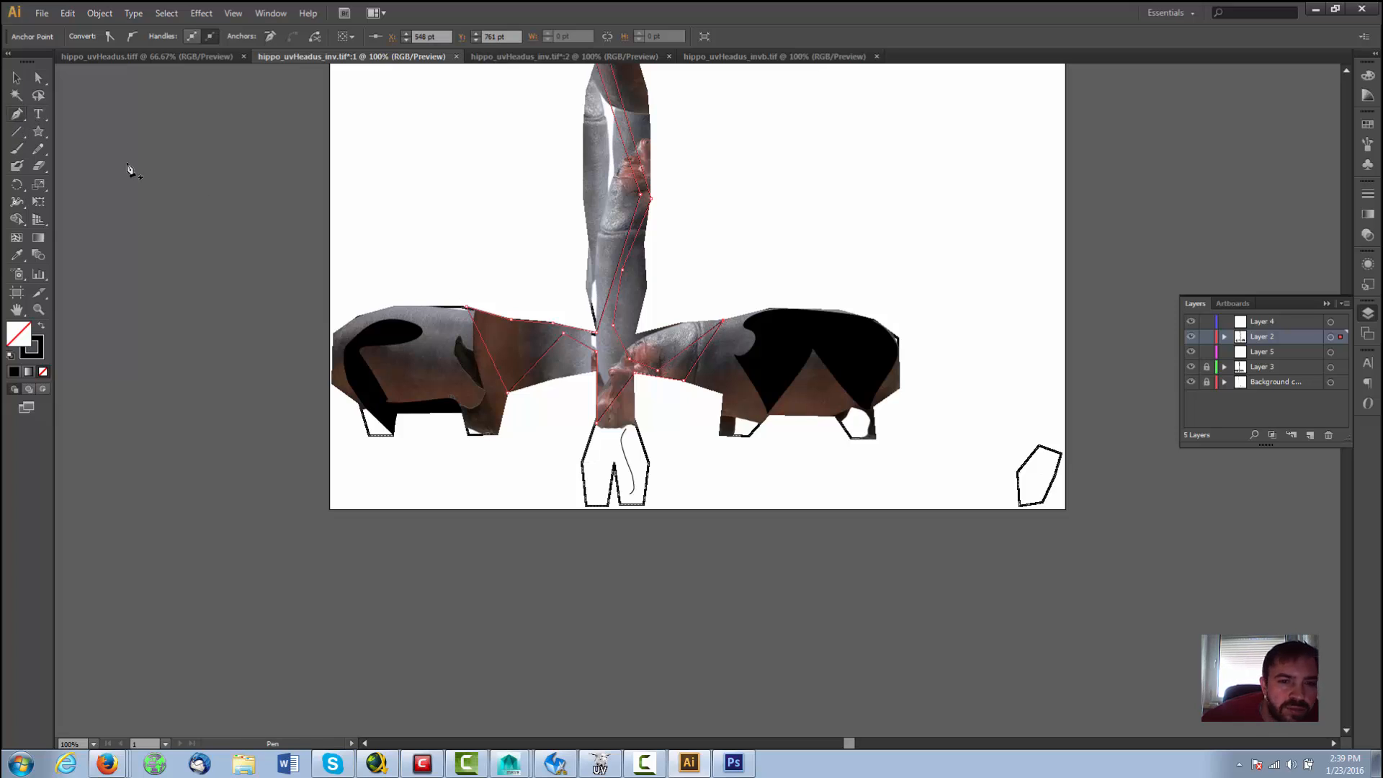
pyautogui.click(702, 355)
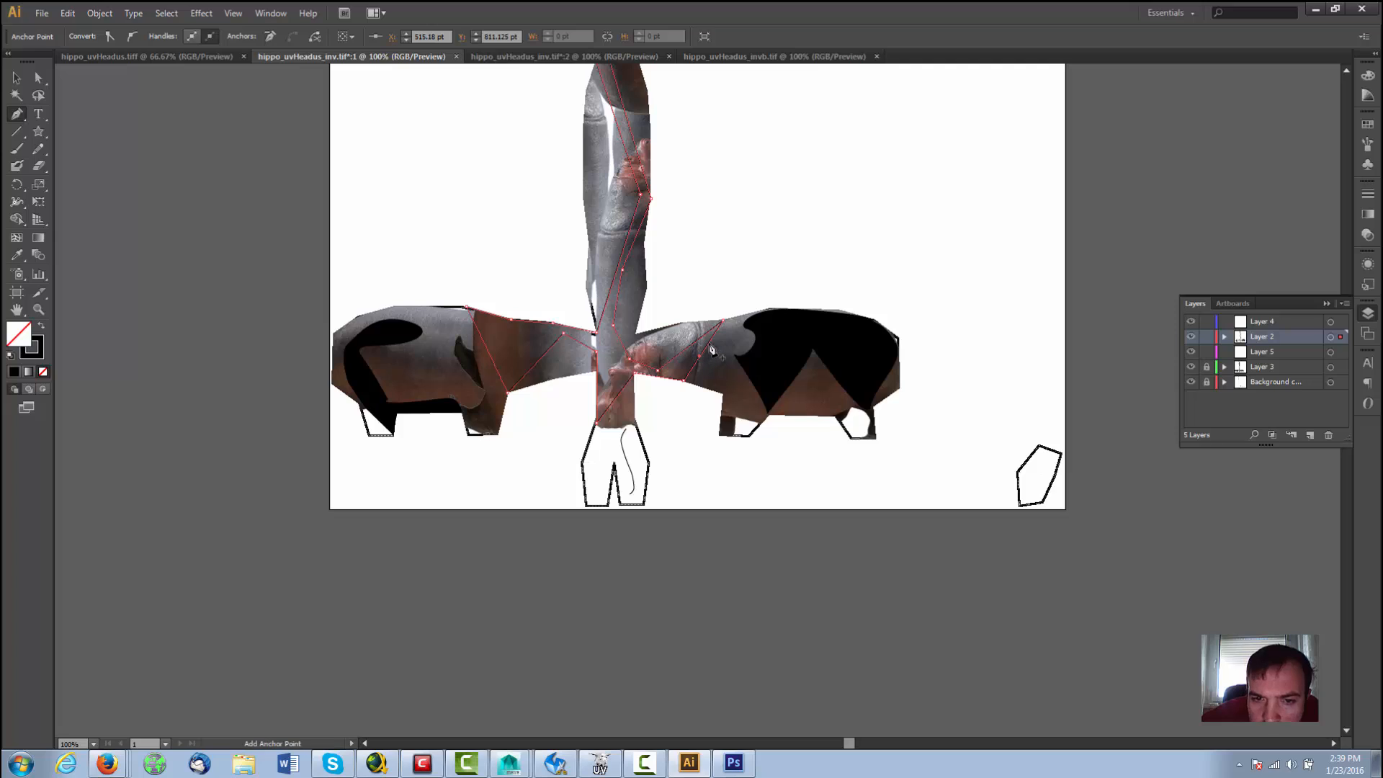
pyautogui.click(709, 344)
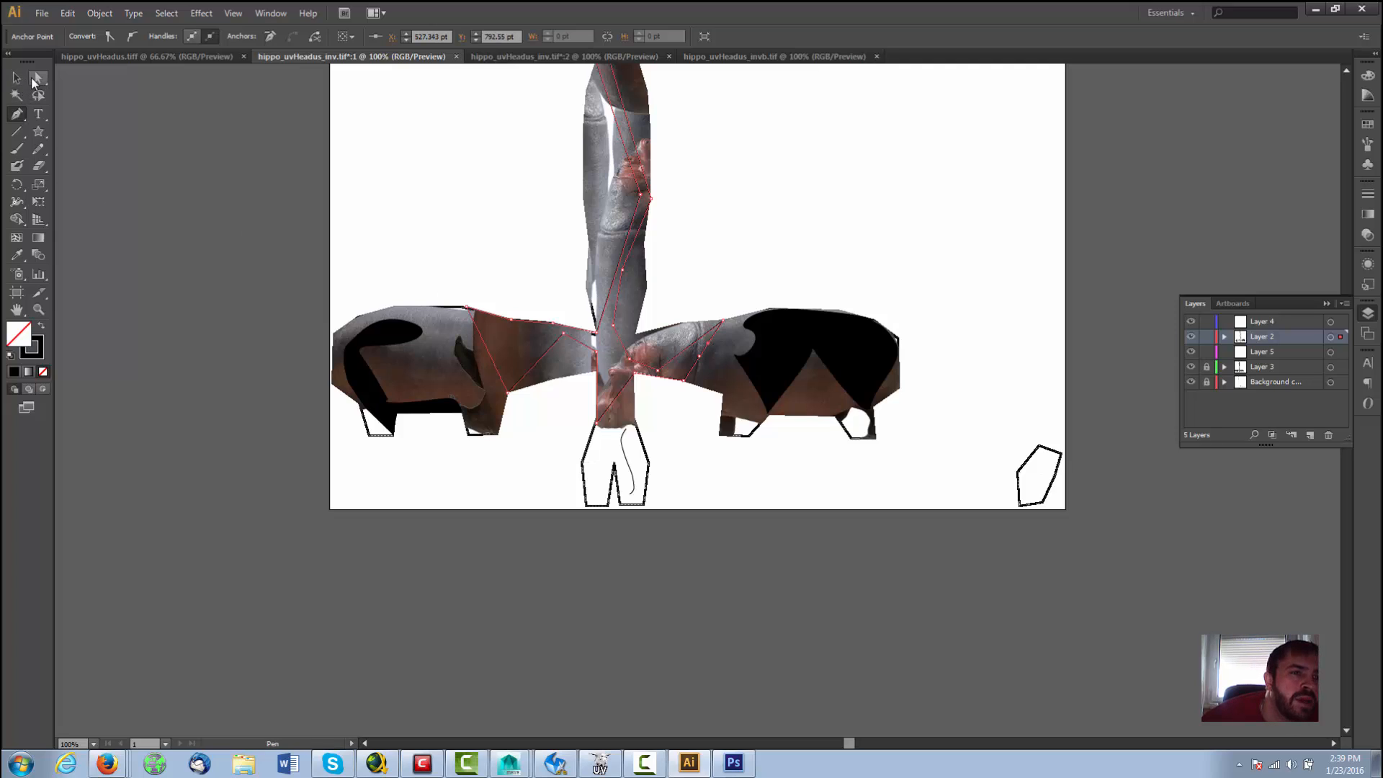
pyautogui.click(36, 79)
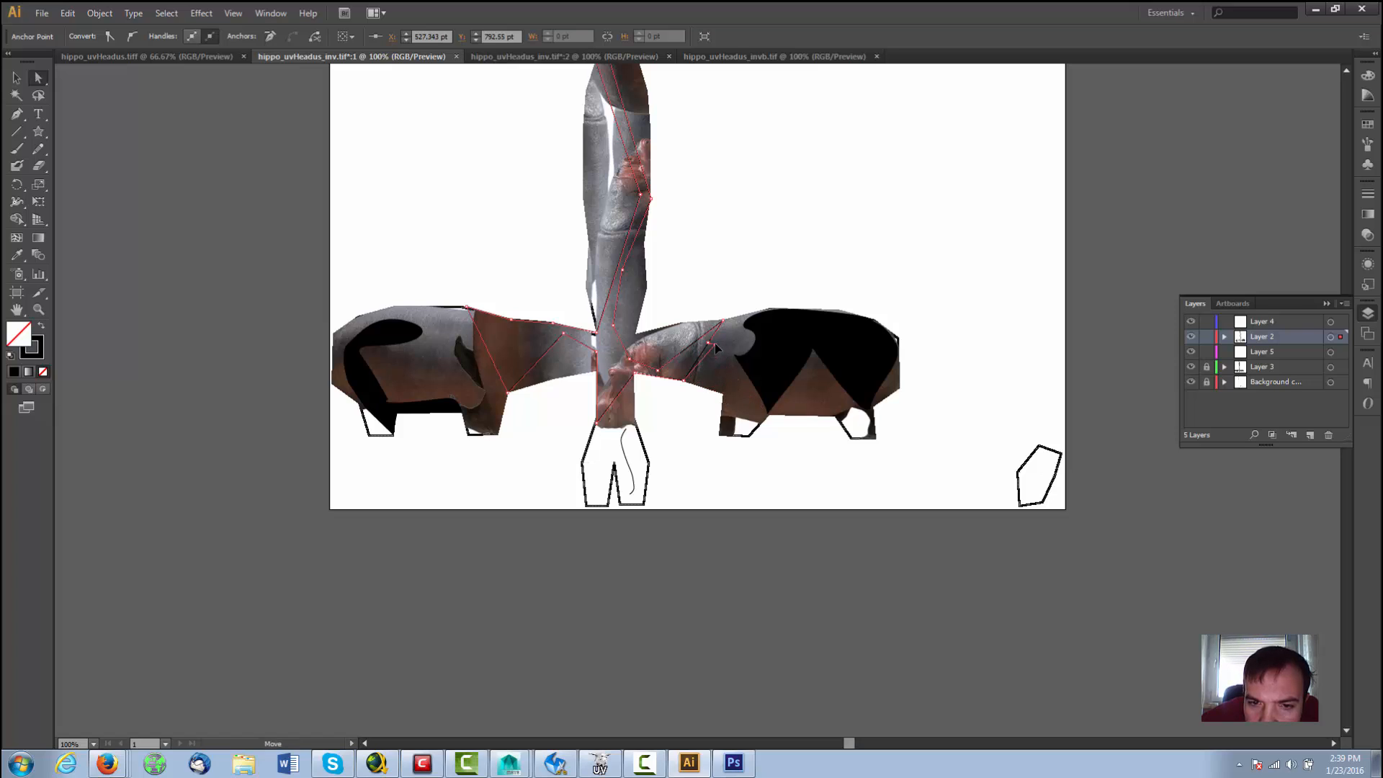
pyautogui.moveTo(703, 349); pyautogui.dragTo(770, 310)
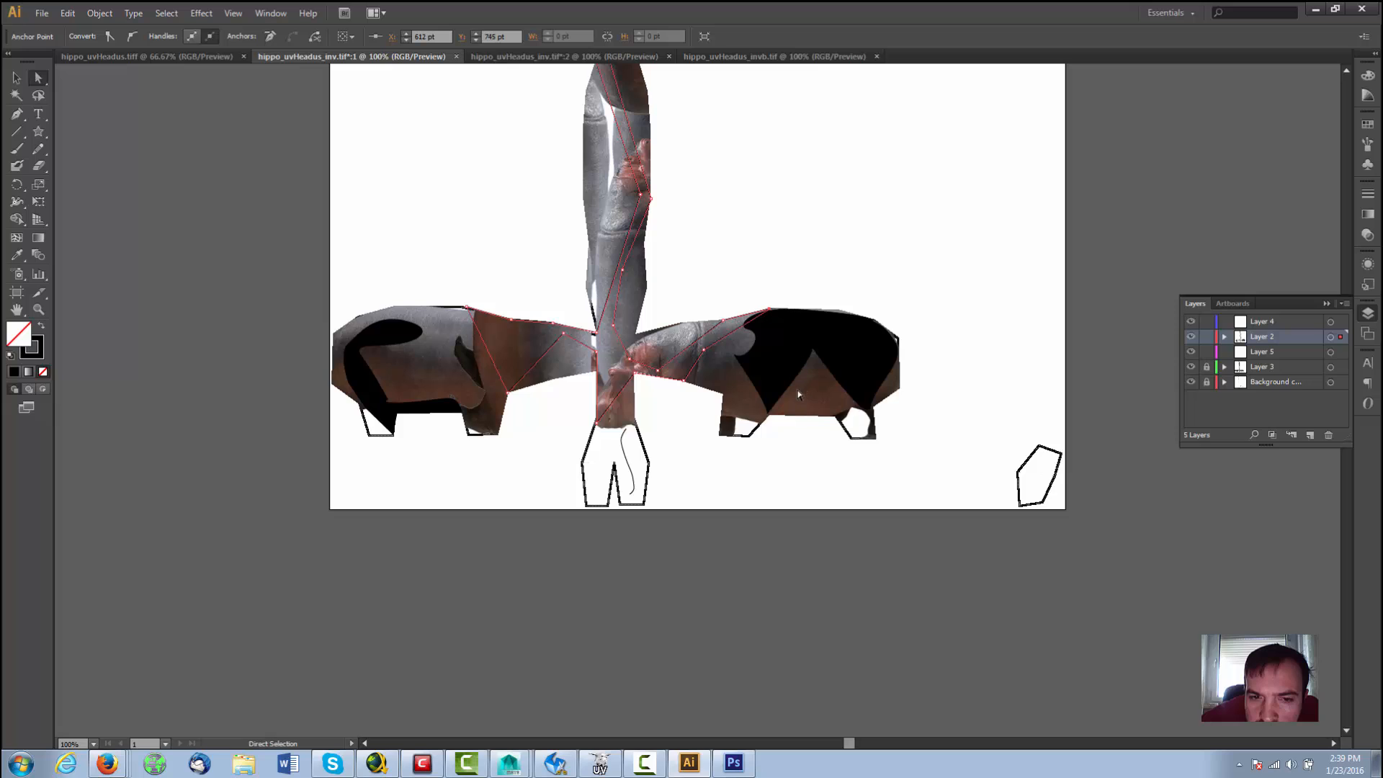
# Step: Fill the finished zigzag path with solid black, deselect it and check the band along the whole strip
pyautogui.scroll(5, 799, 401)
pyautogui.scroll(-6, 805, 432)
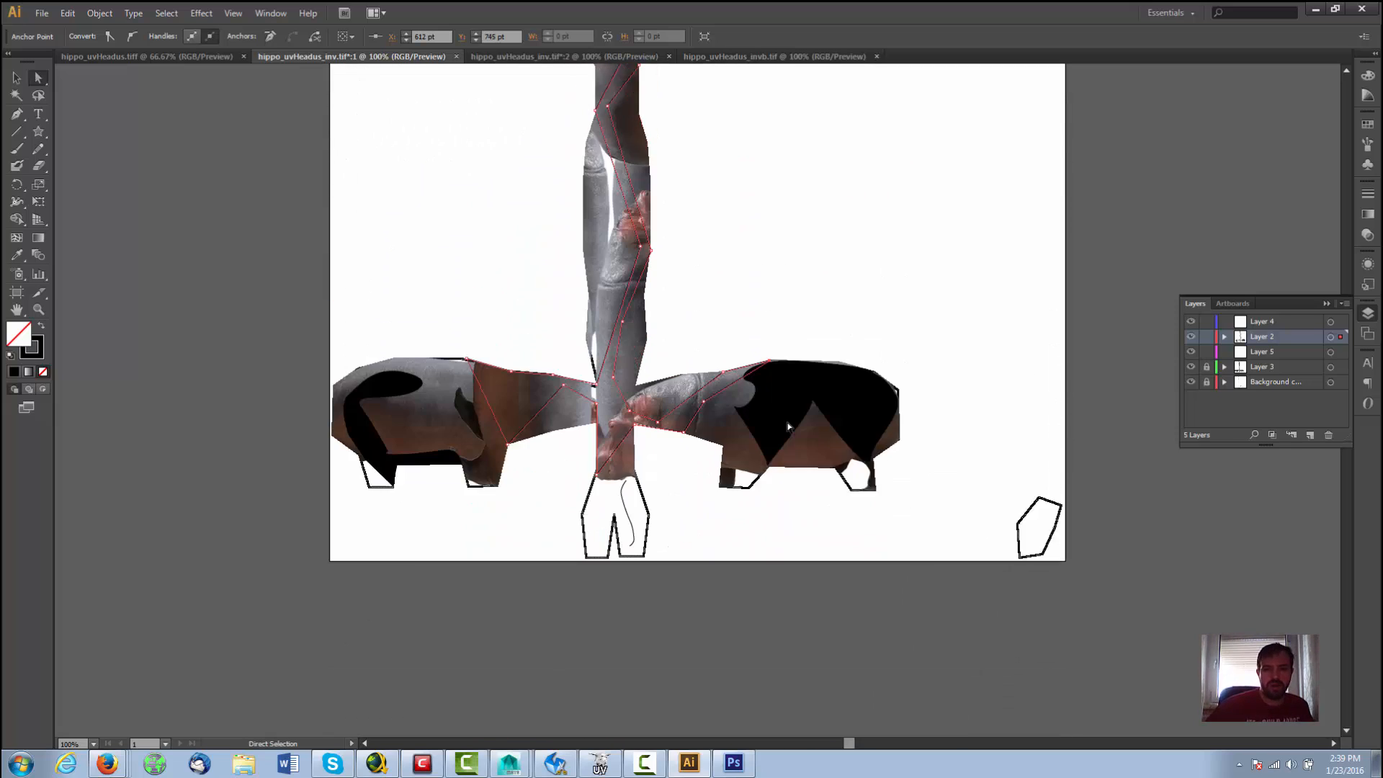
pyautogui.click(14, 371)
pyautogui.click(14, 76)
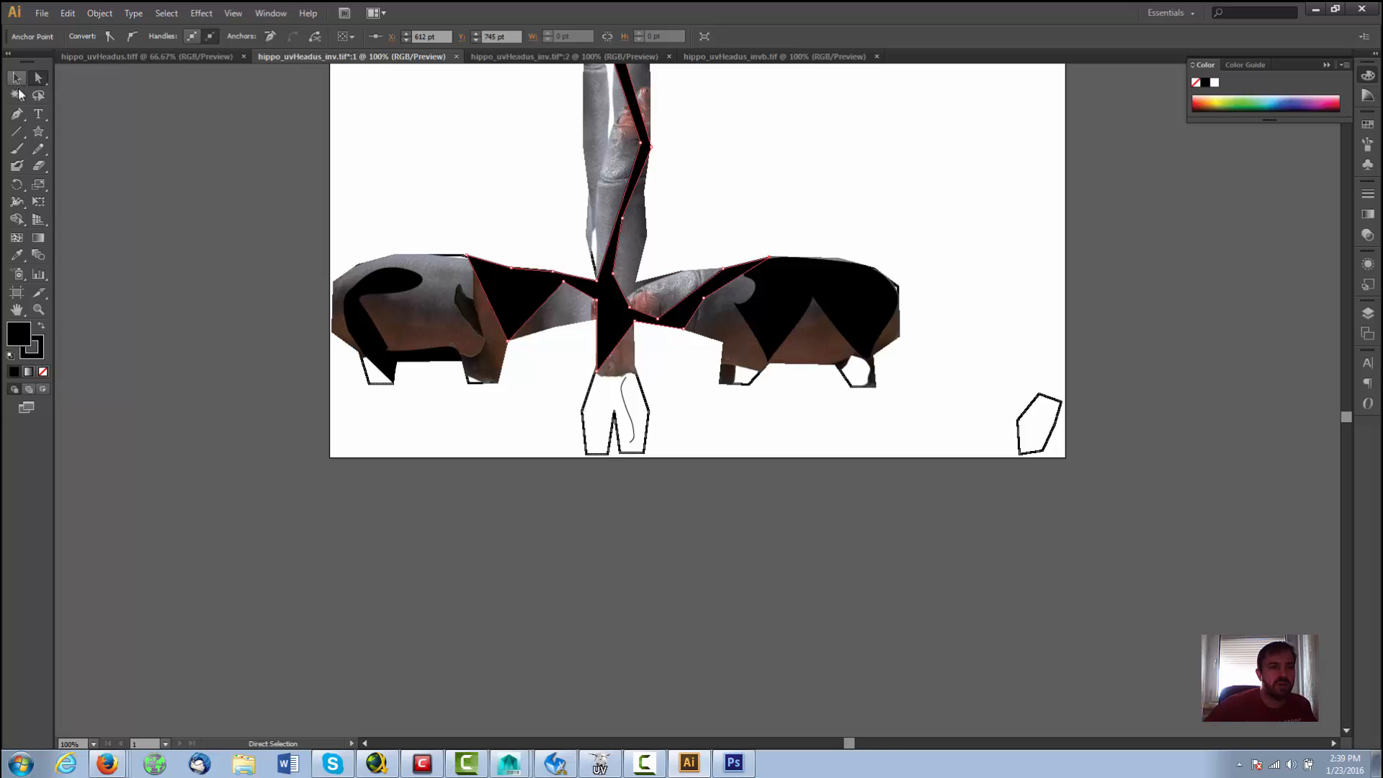
pyautogui.click(251, 271)
pyautogui.scroll(3, 257, 261)
pyautogui.scroll(2, 257, 260)
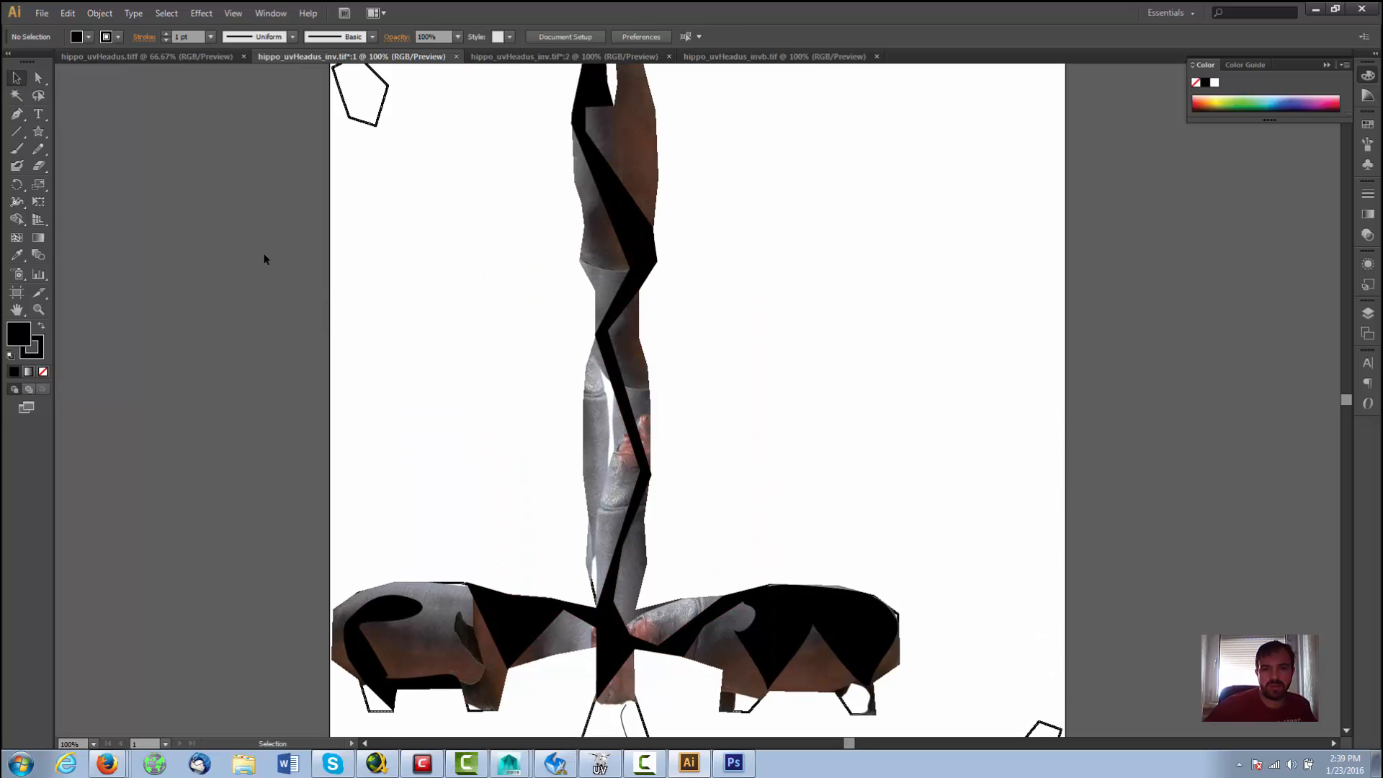
pyautogui.scroll(-7, 266, 256)
pyautogui.scroll(7, 270, 247)
pyautogui.scroll(-2, 270, 253)
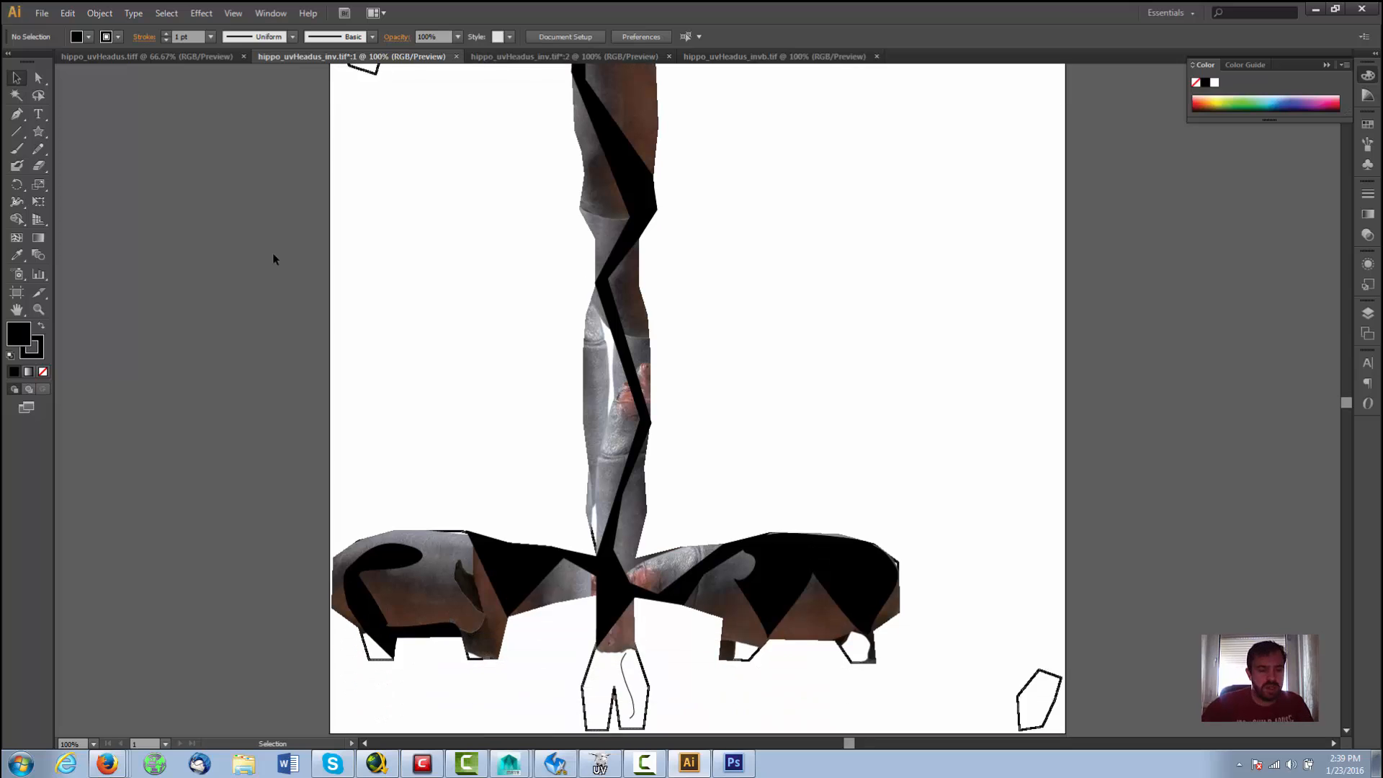
pyautogui.hotkey('ctrl', 's')
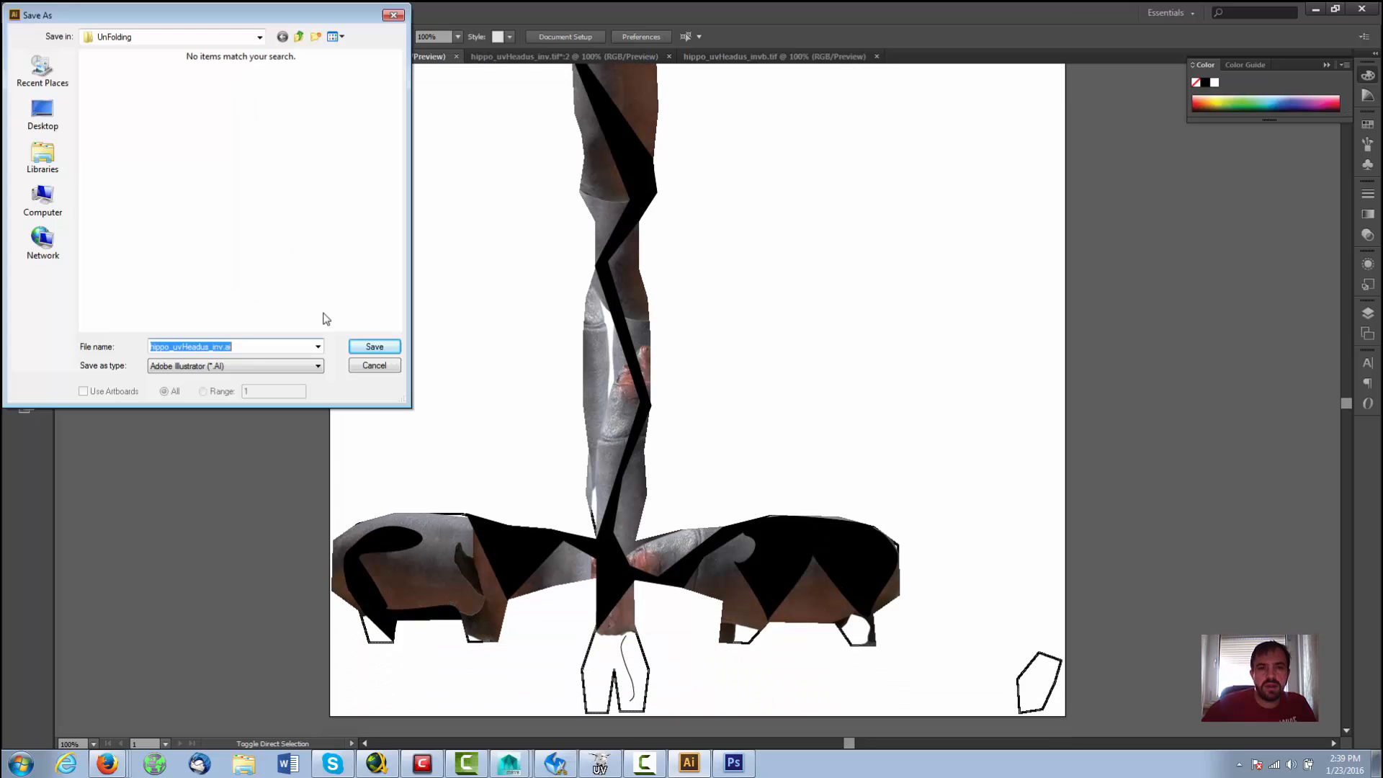
pyautogui.click(244, 366)
pyautogui.click(243, 367)
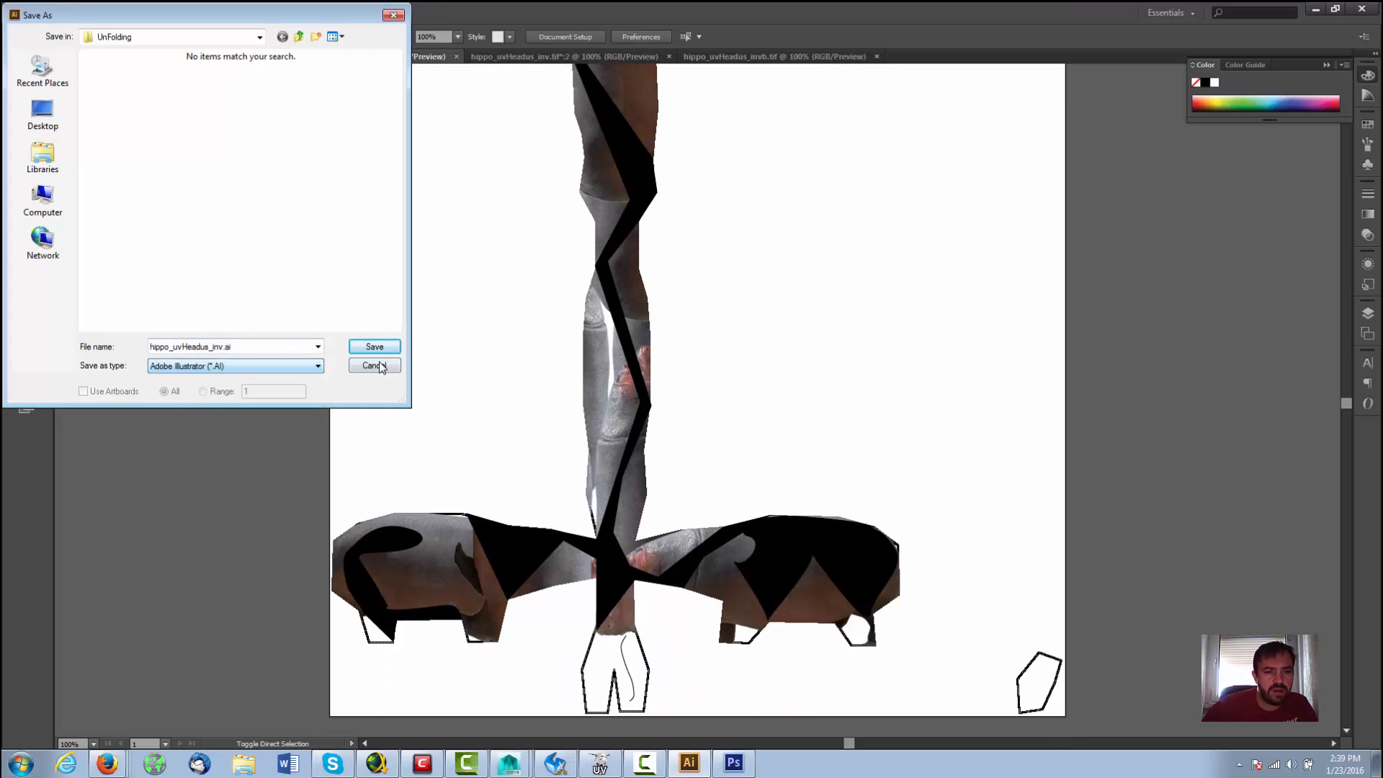
pyautogui.click(379, 363)
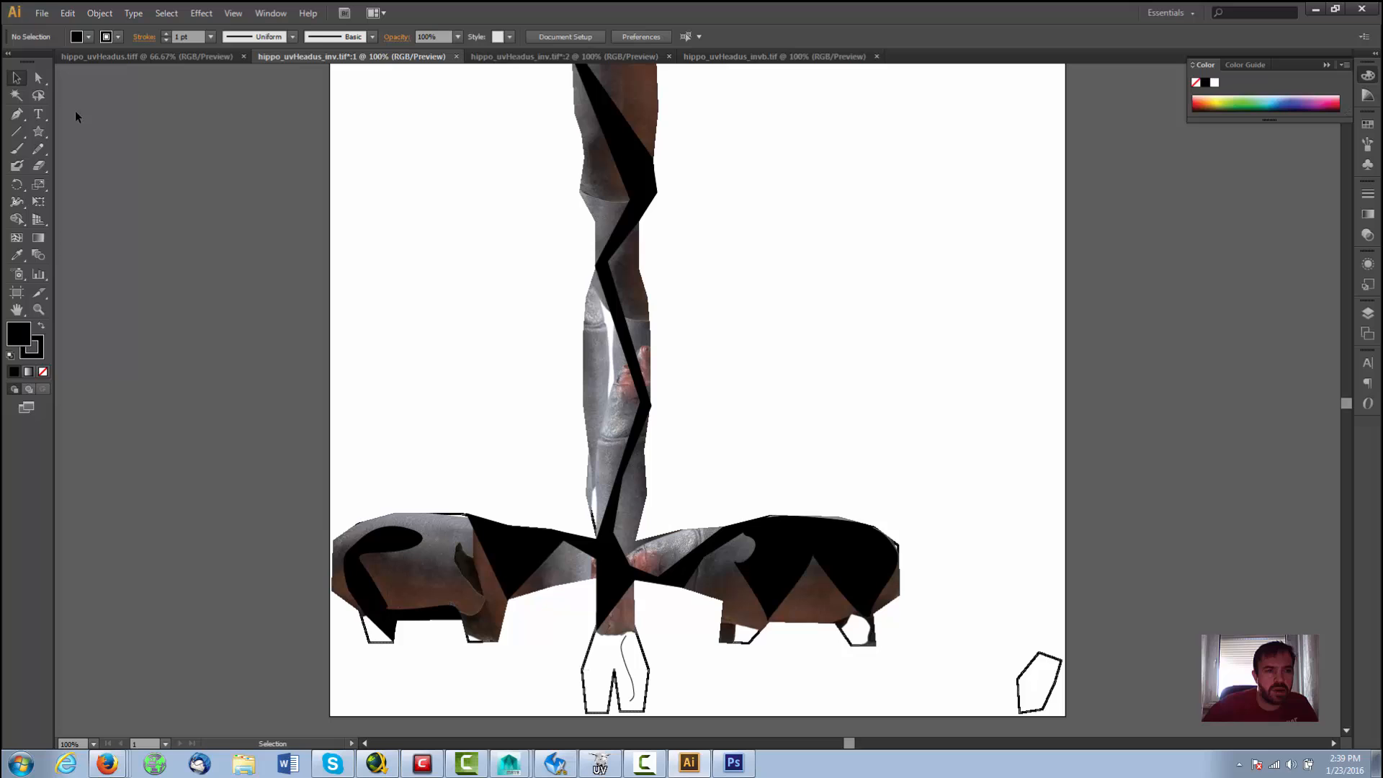
pyautogui.click(41, 14)
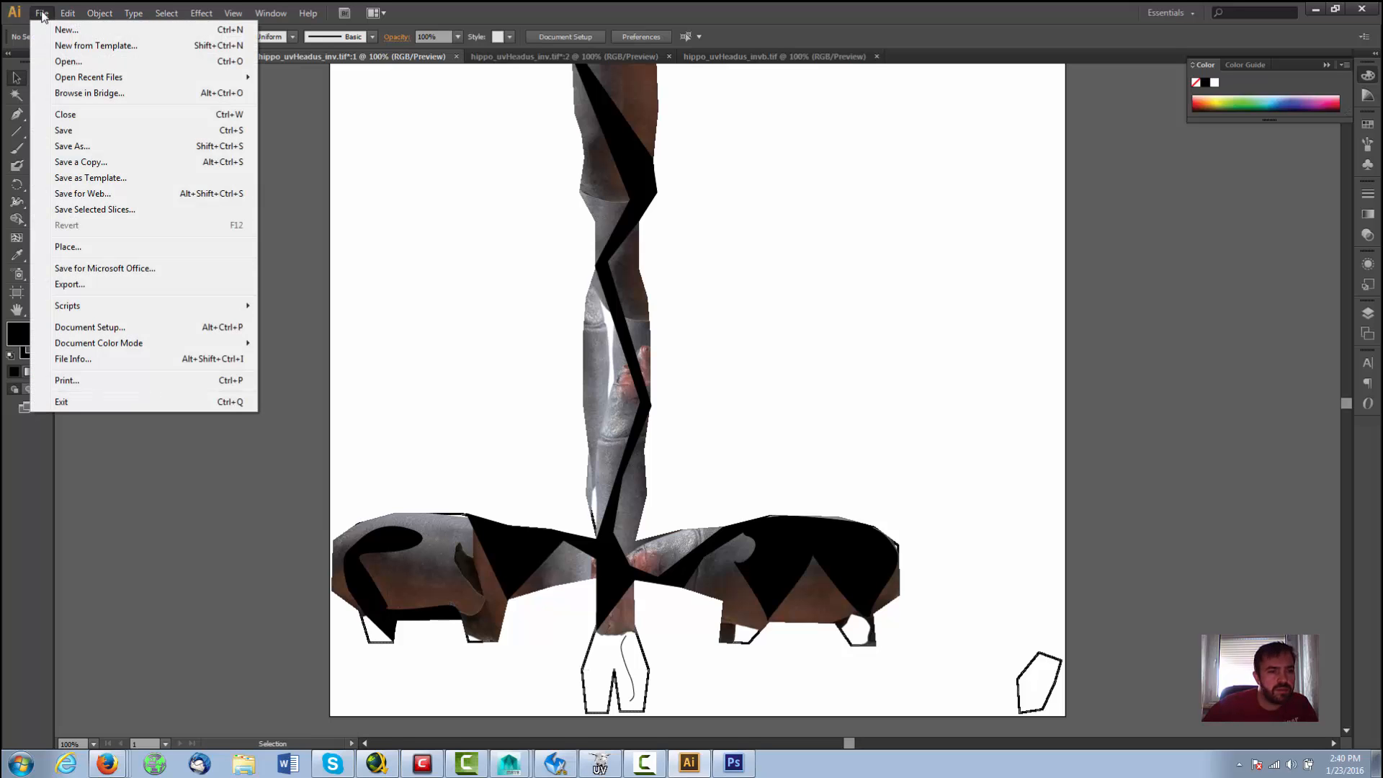
pyautogui.click(41, 14)
pyautogui.click(41, 15)
pyautogui.click(123, 148)
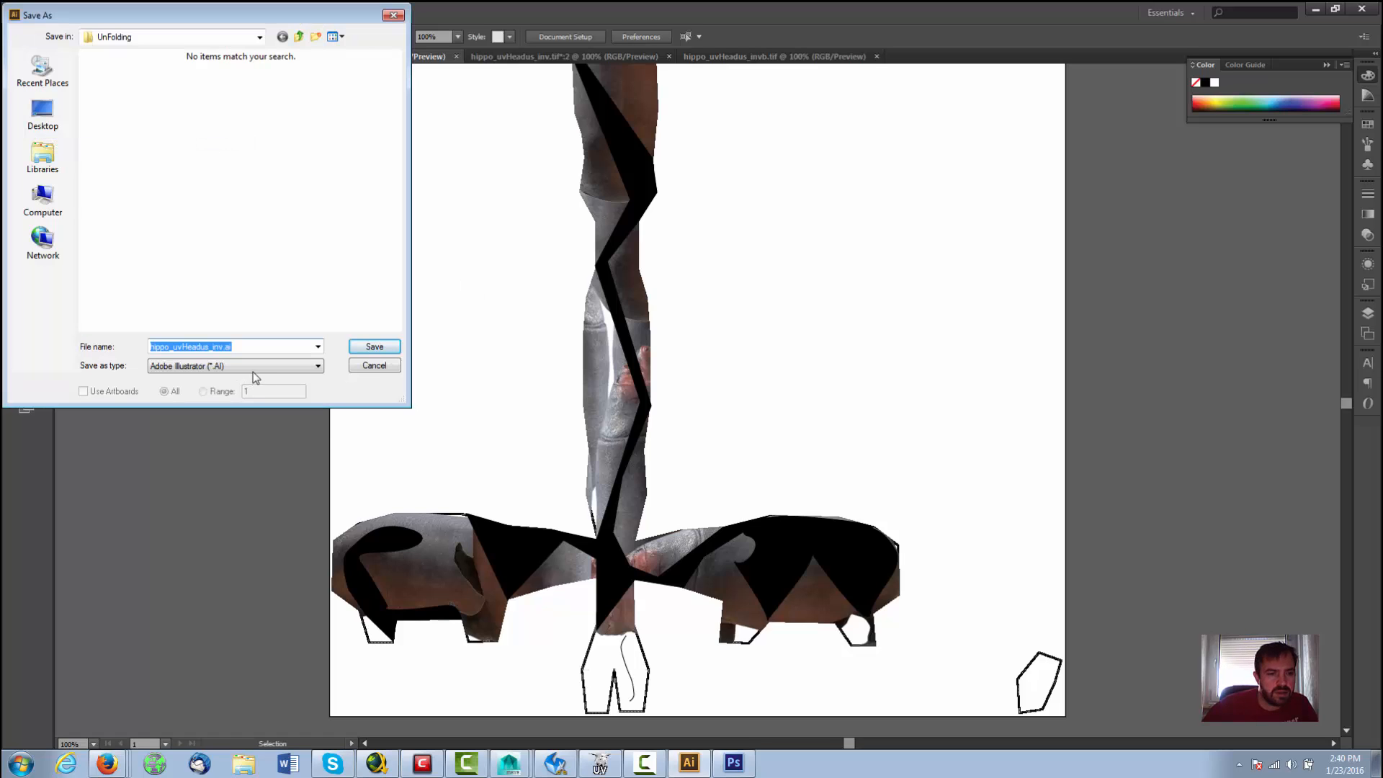
pyautogui.click(260, 367)
pyautogui.click(262, 373)
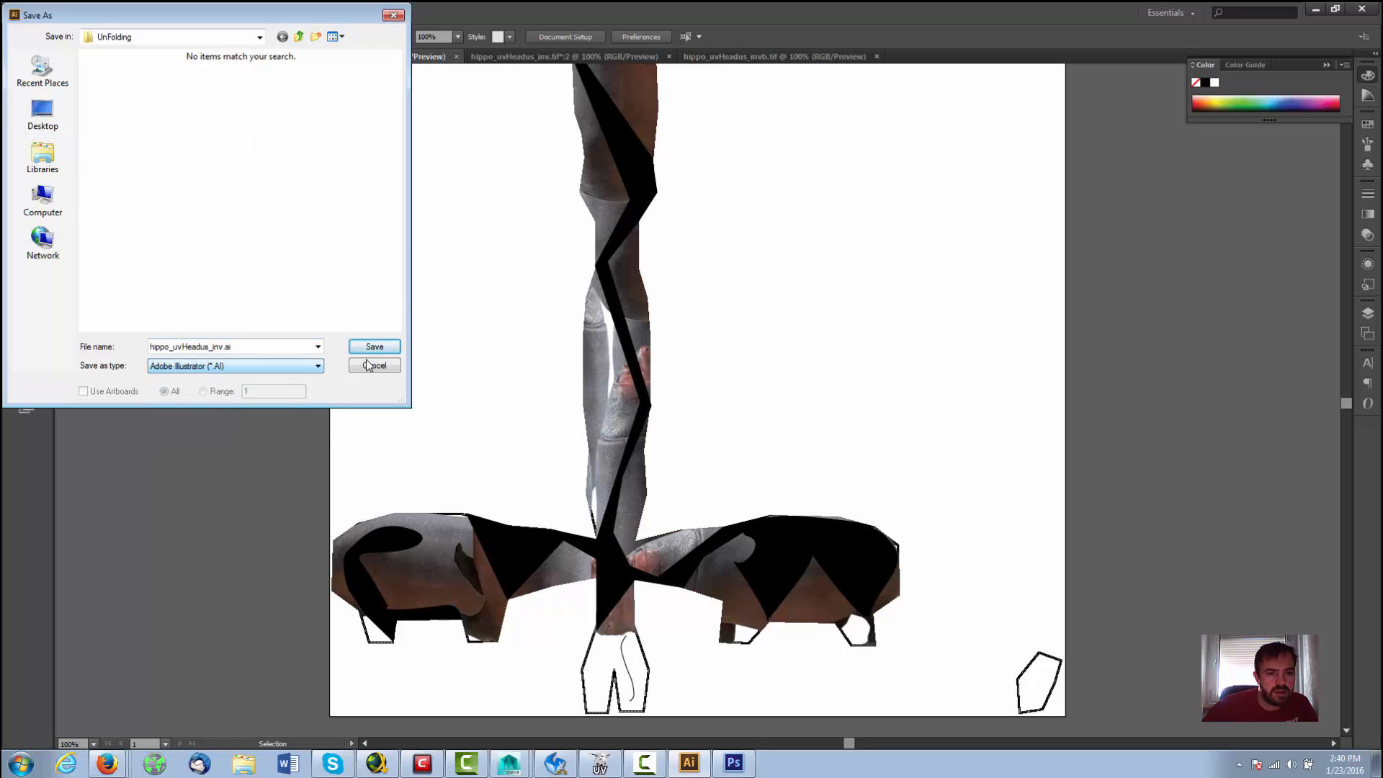
pyautogui.click(374, 365)
# Step: Export the artwork to the UnFolding folder in BMP format as hippo_uvHeadus_inv.bmp
pyautogui.click(41, 14)
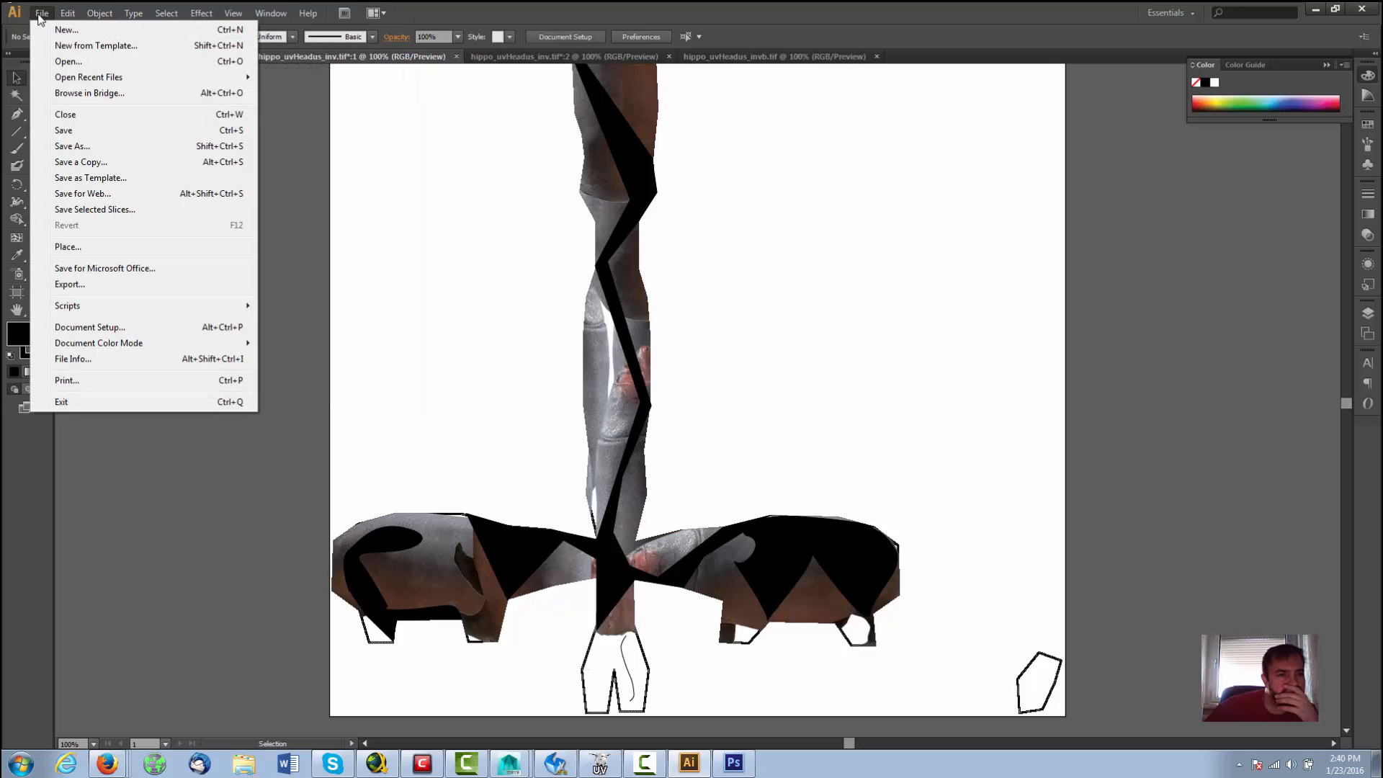
pyautogui.click(129, 286)
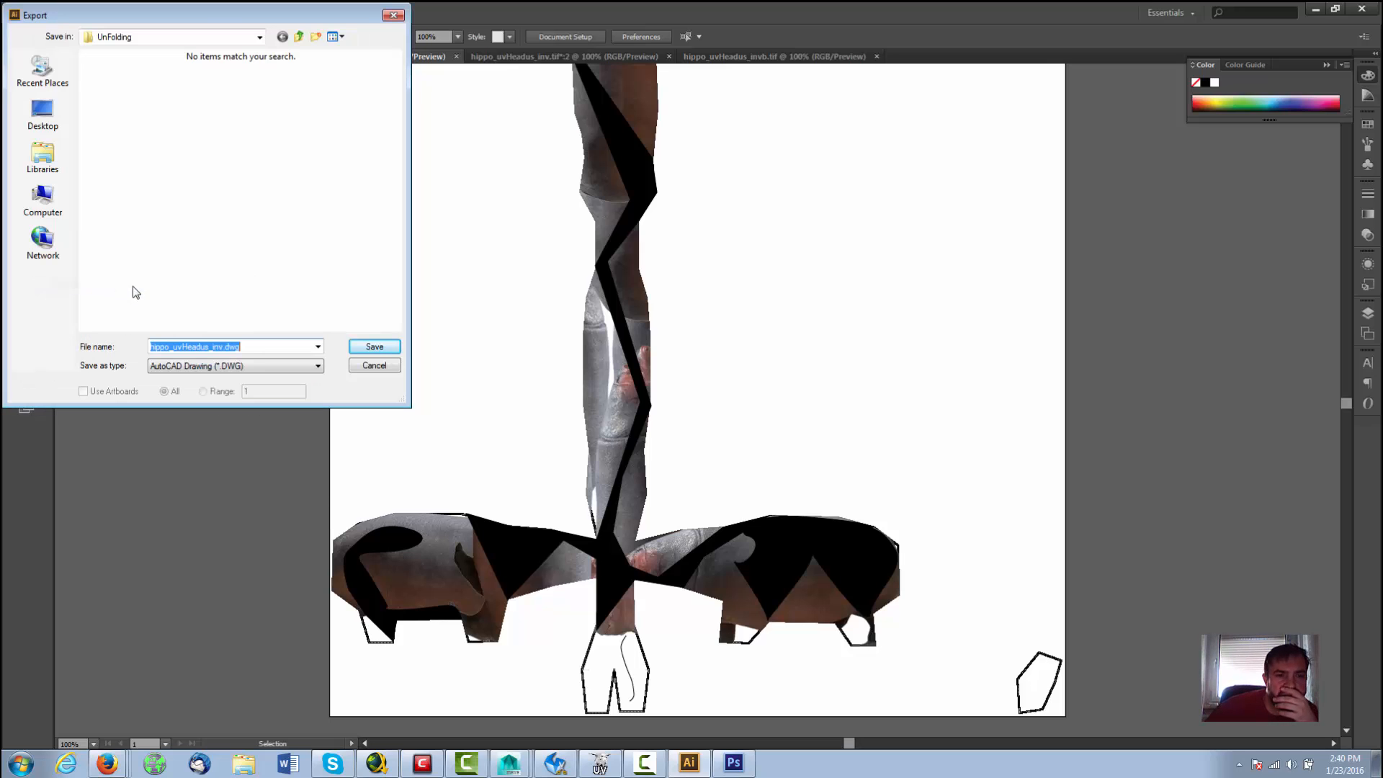
pyautogui.click(265, 374)
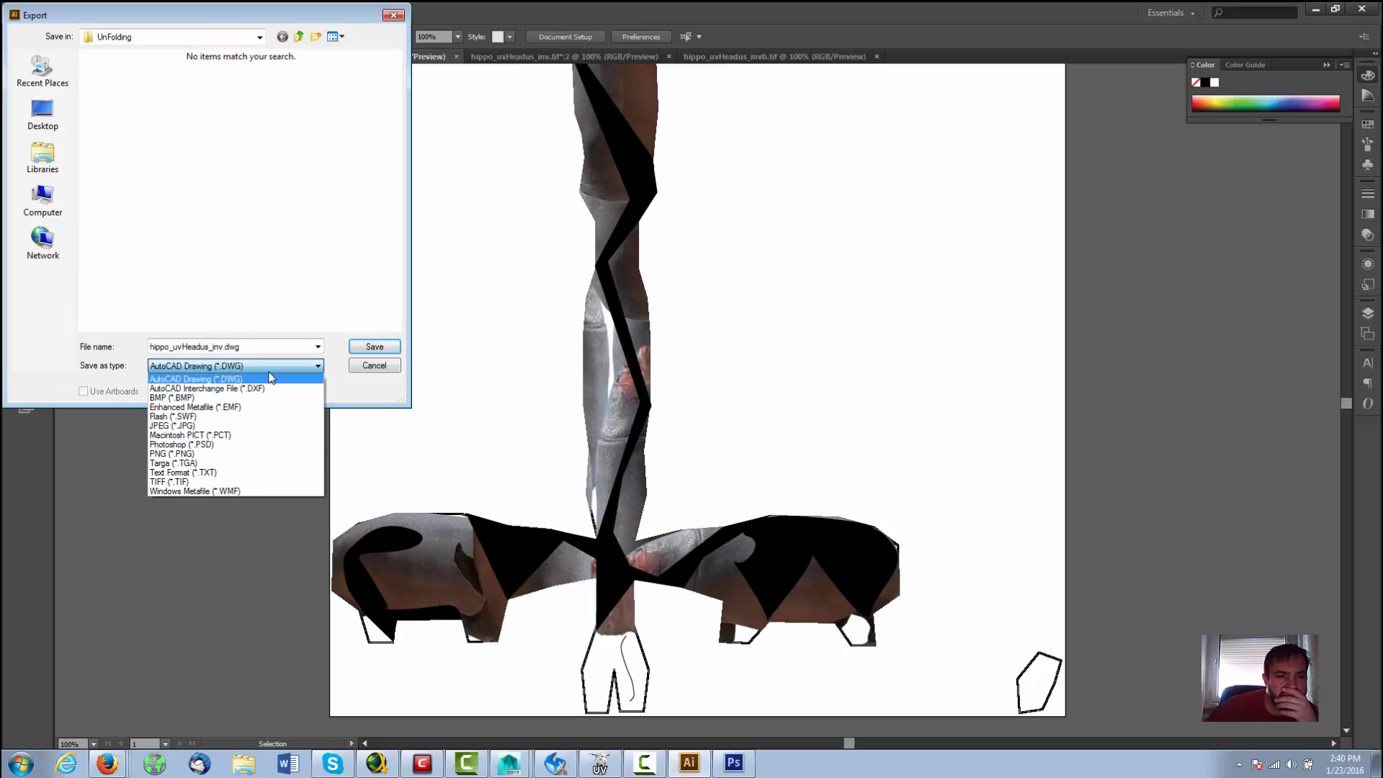
pyautogui.click(219, 398)
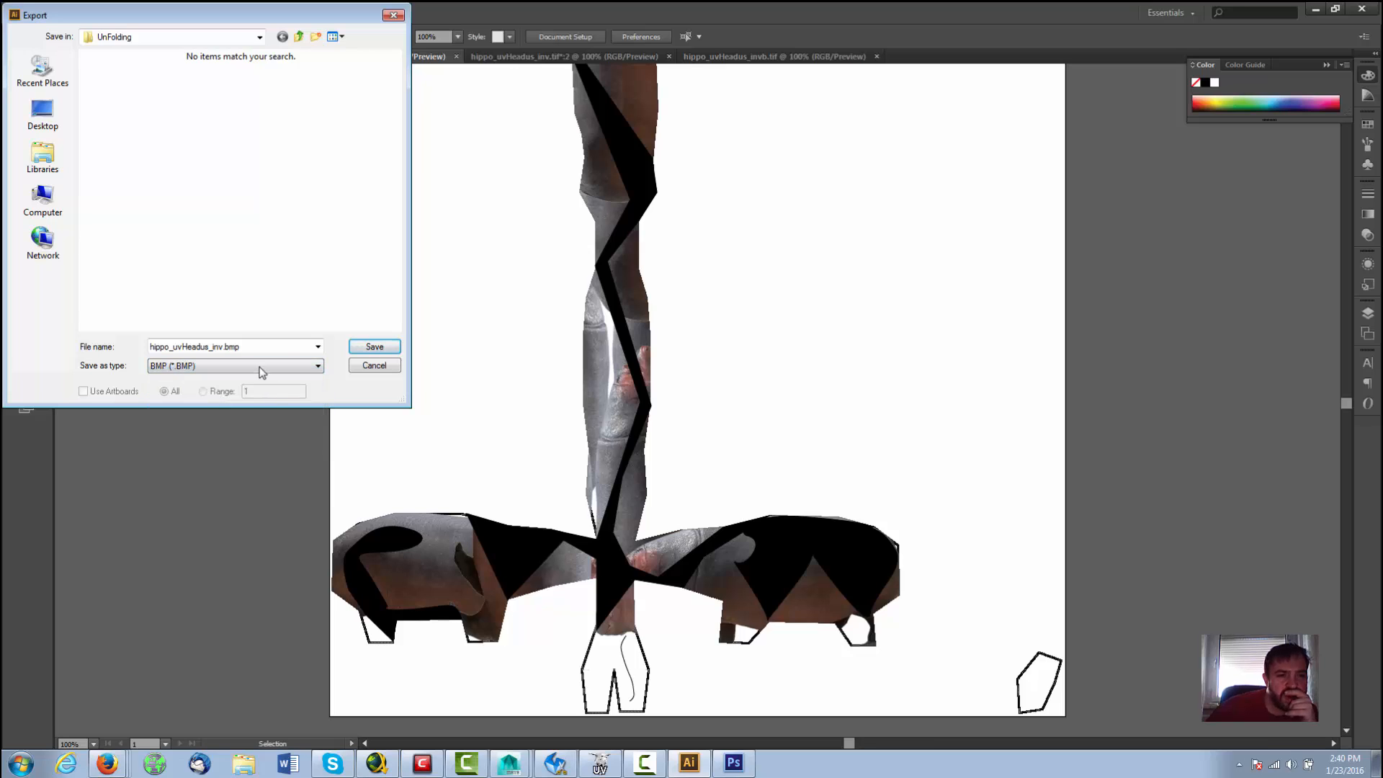
pyautogui.click(369, 350)
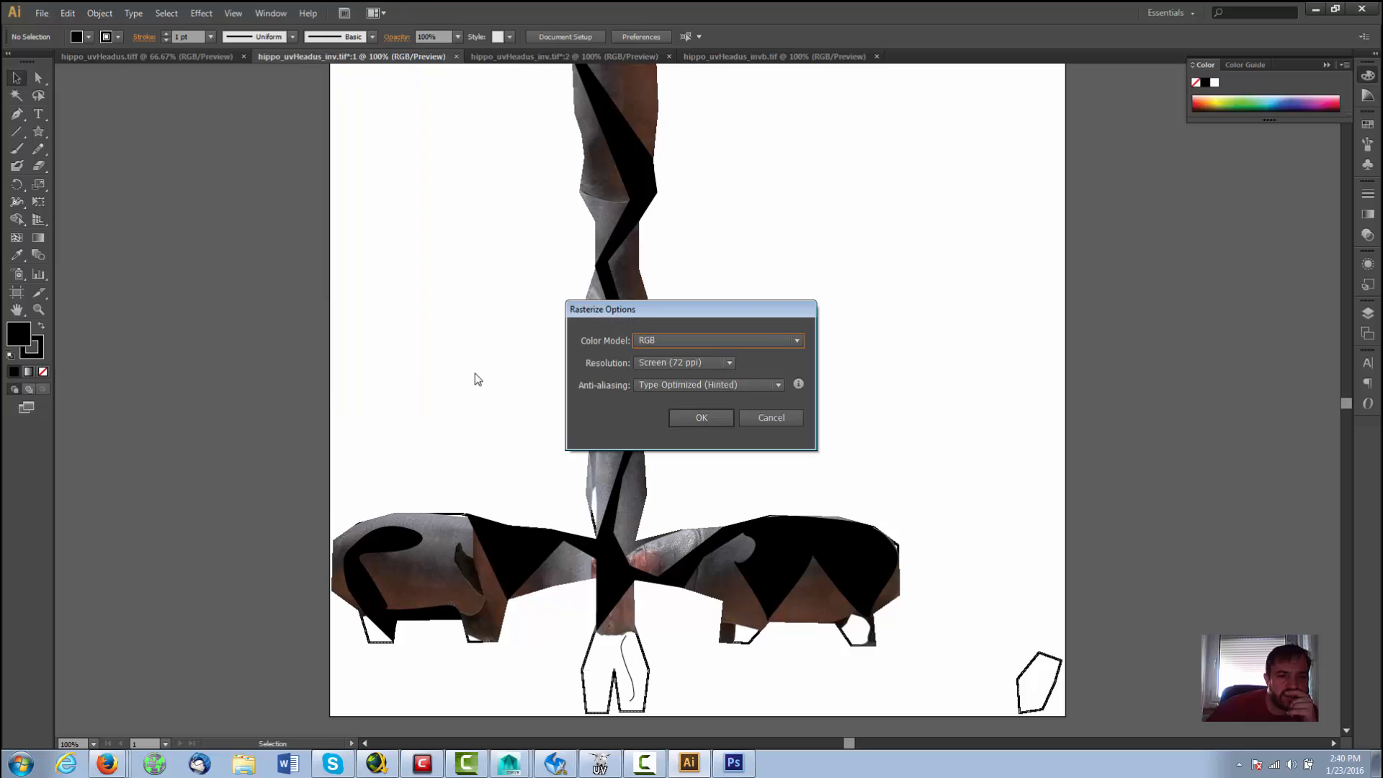
# Step: Rasterize the export in RGB at Medium (150 ppi) and accept the Windows 32 Bit BMP options
pyautogui.click(719, 369)
pyautogui.click(707, 392)
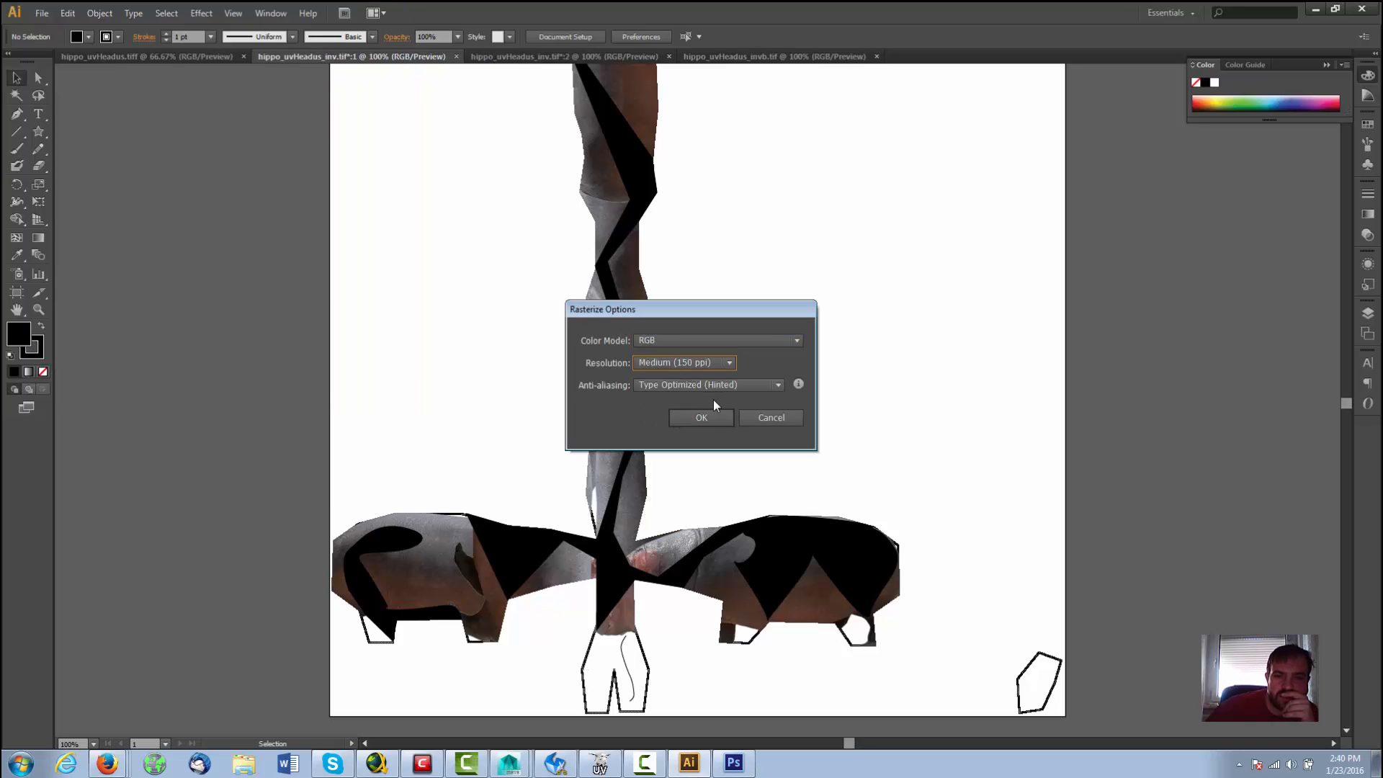
pyautogui.click(701, 418)
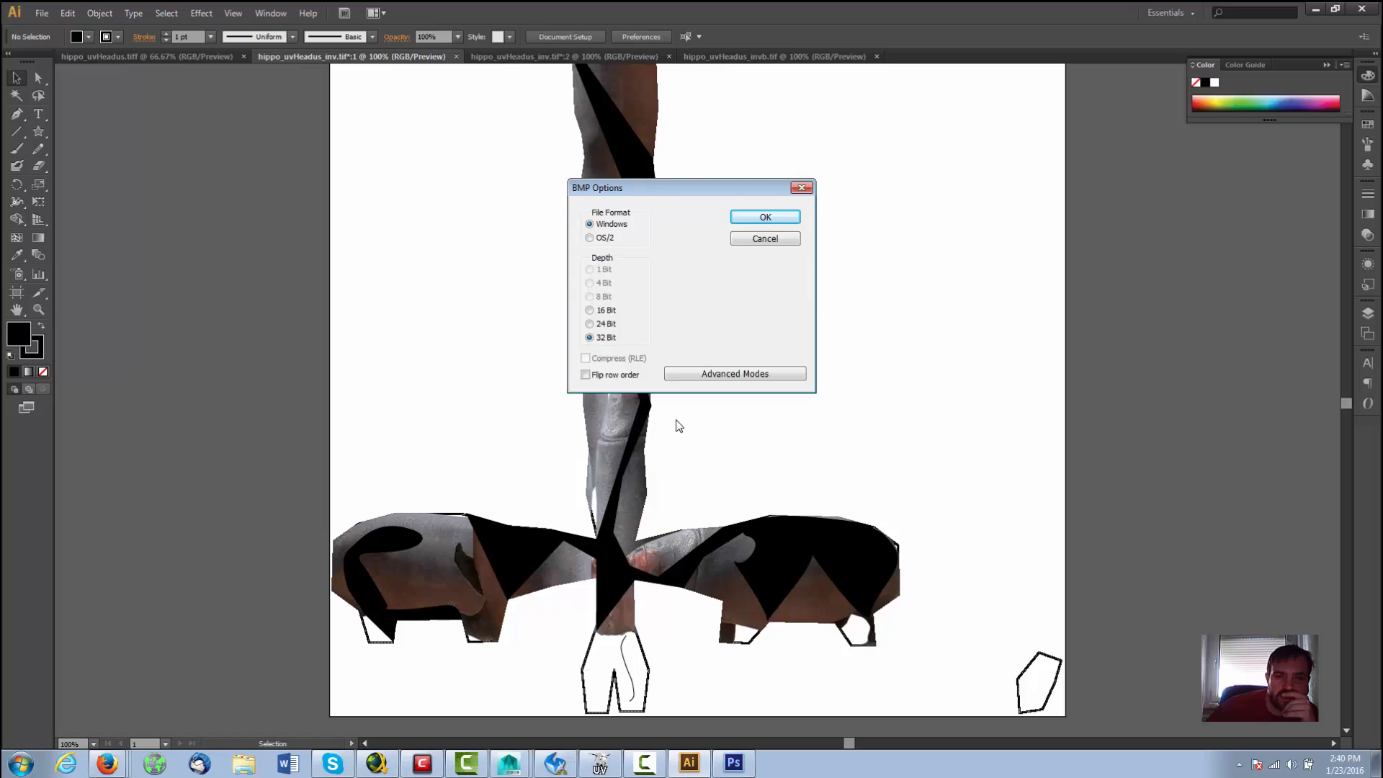
pyautogui.click(760, 216)
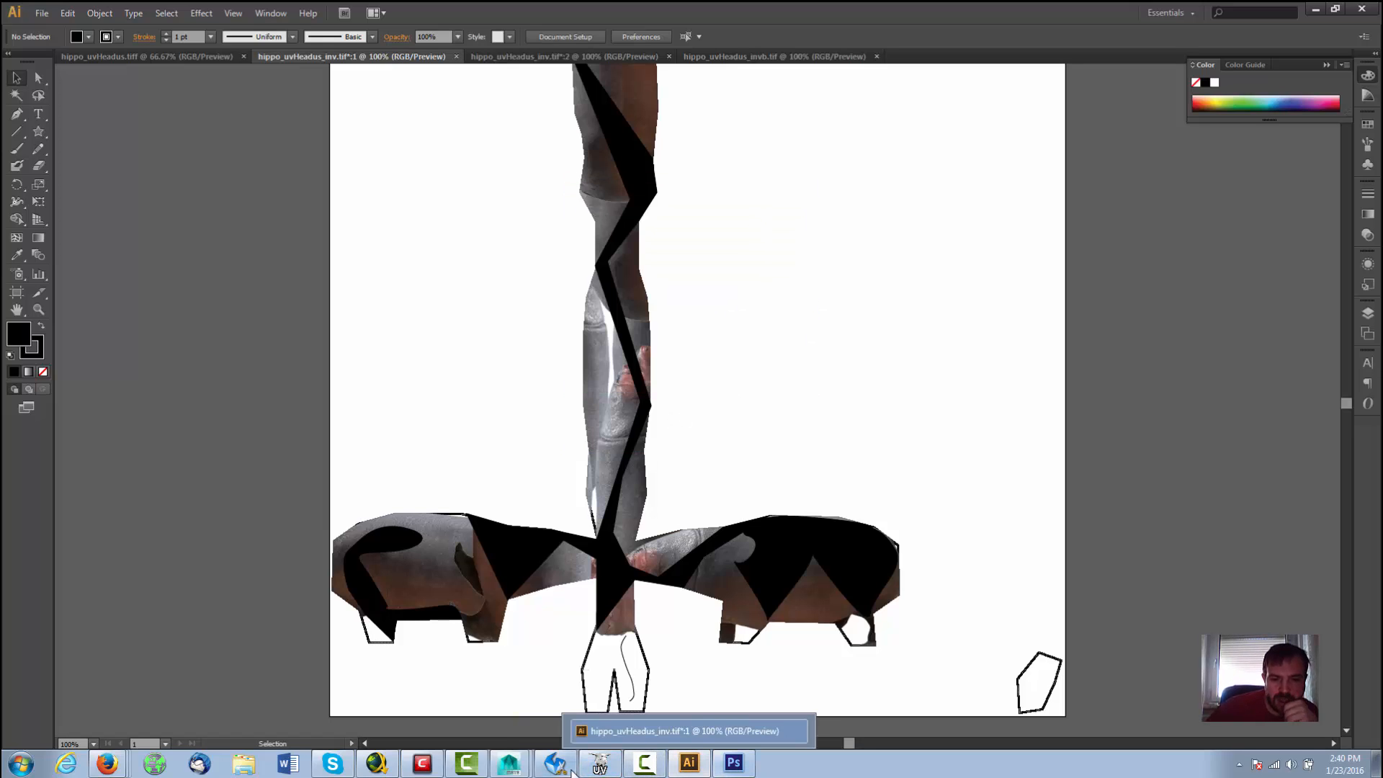
# Step: Switch to Maya, clear the UV Editor out of the way and assign a new Phong material to the hippo mesh
pyautogui.moveTo(505, 759)
pyautogui.click(509, 728)
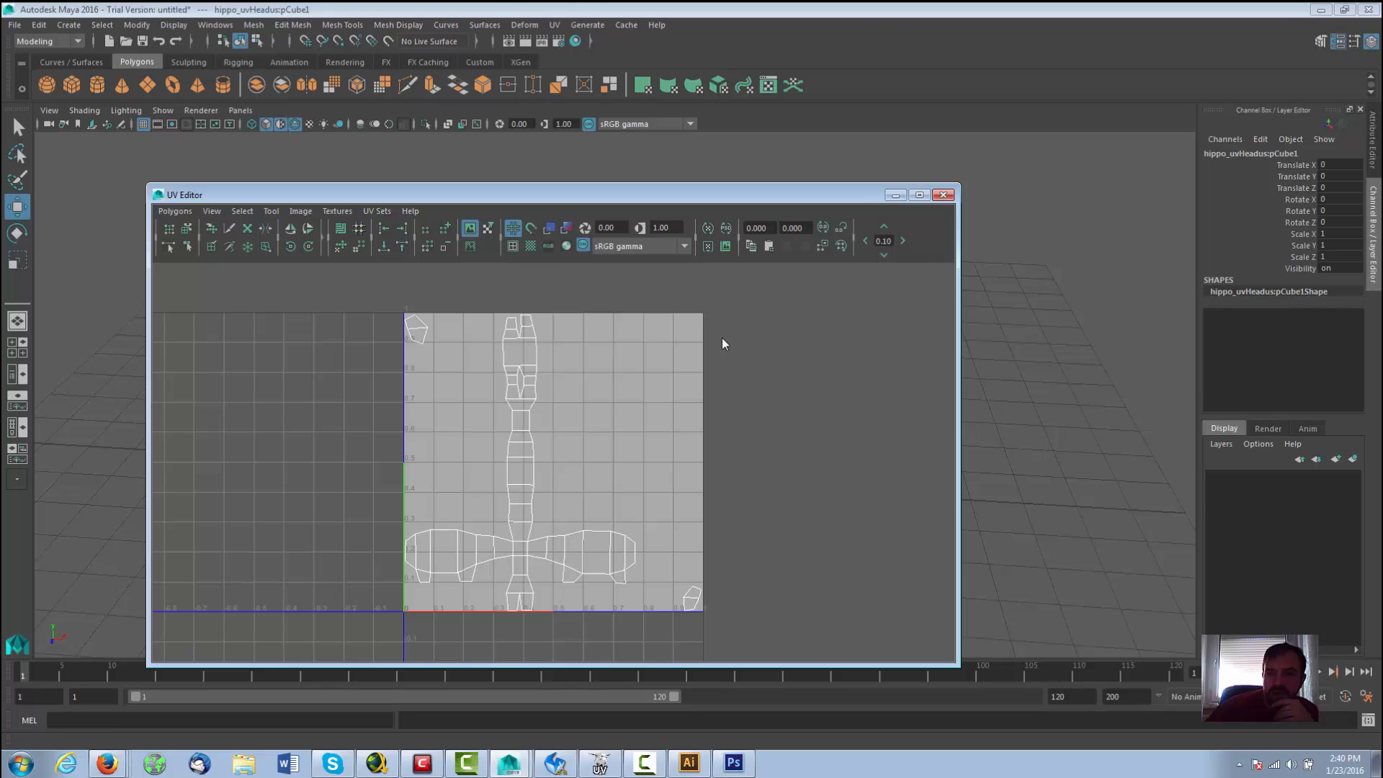
pyautogui.click(641, 352)
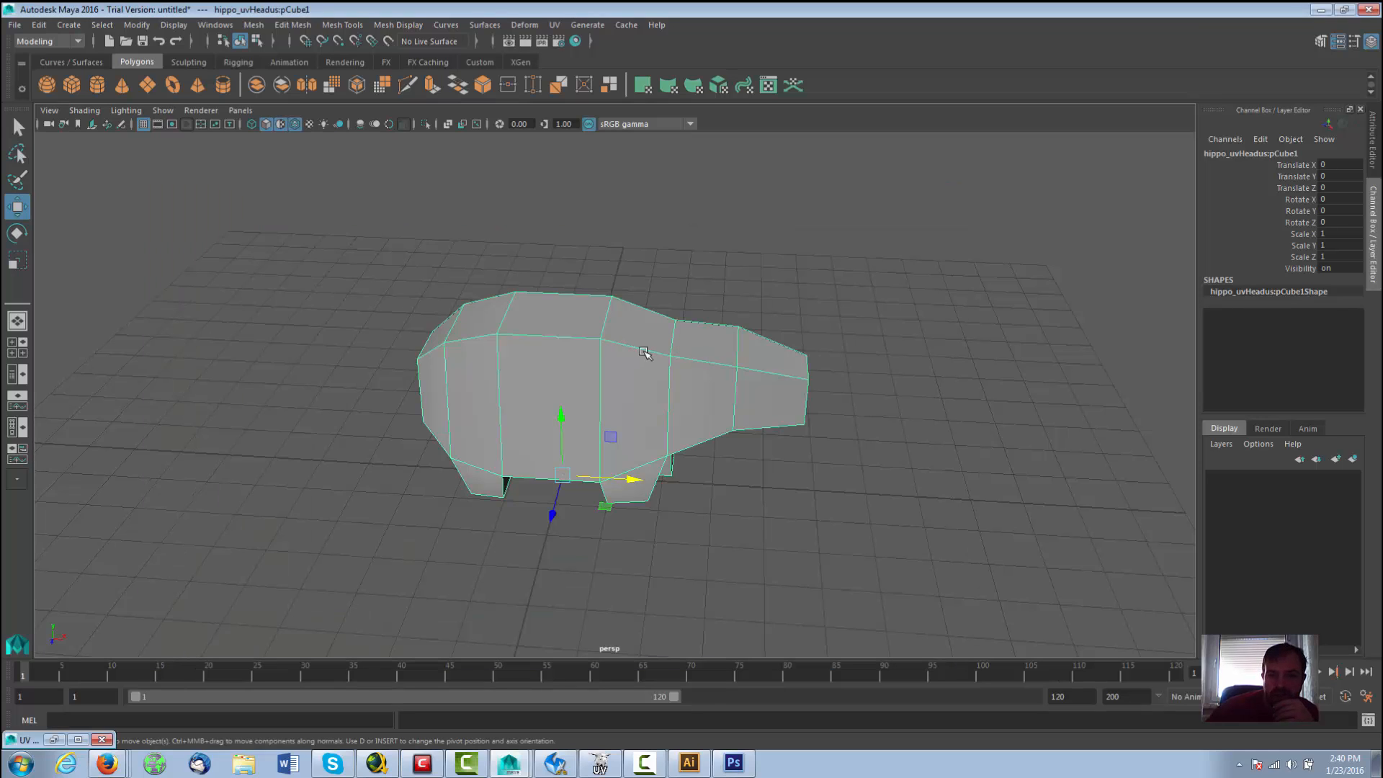
pyautogui.rightClick(643, 352)
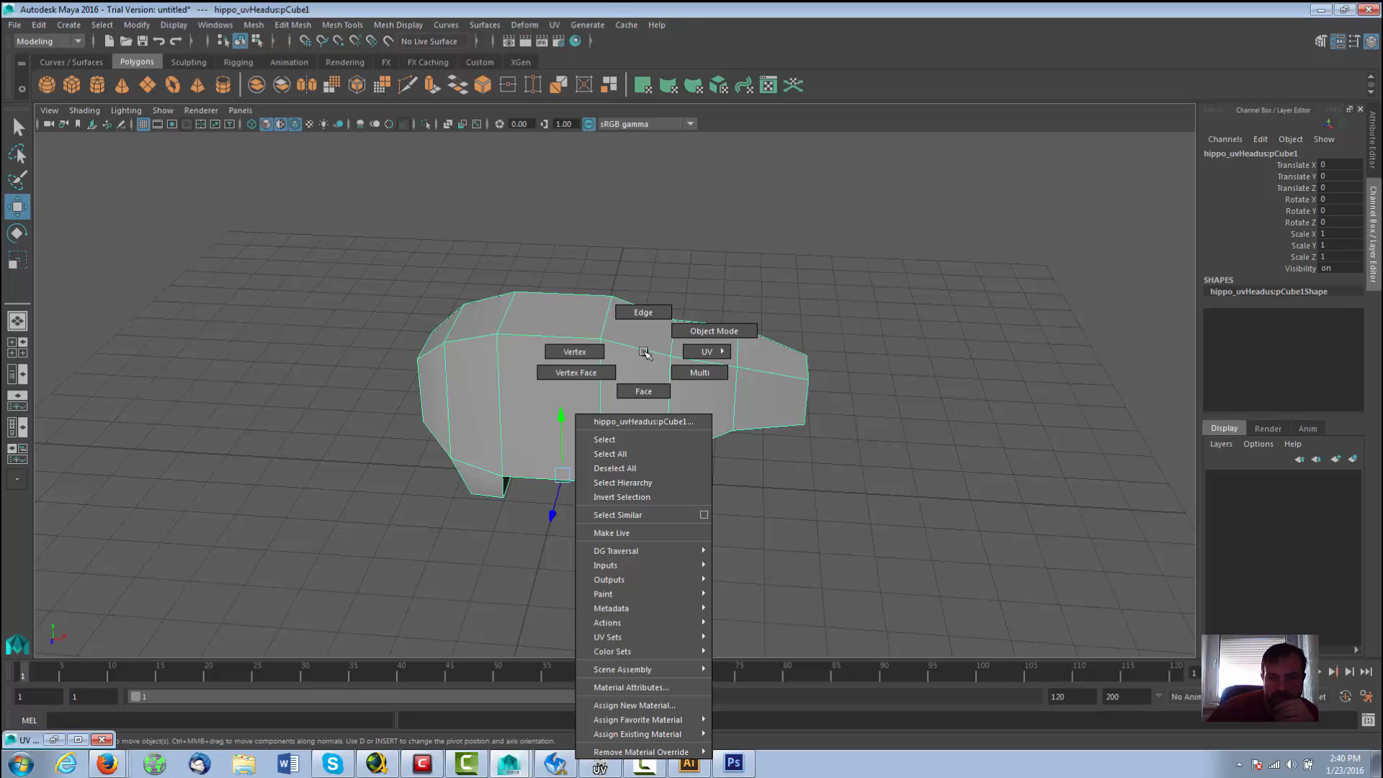
pyautogui.click(632, 705)
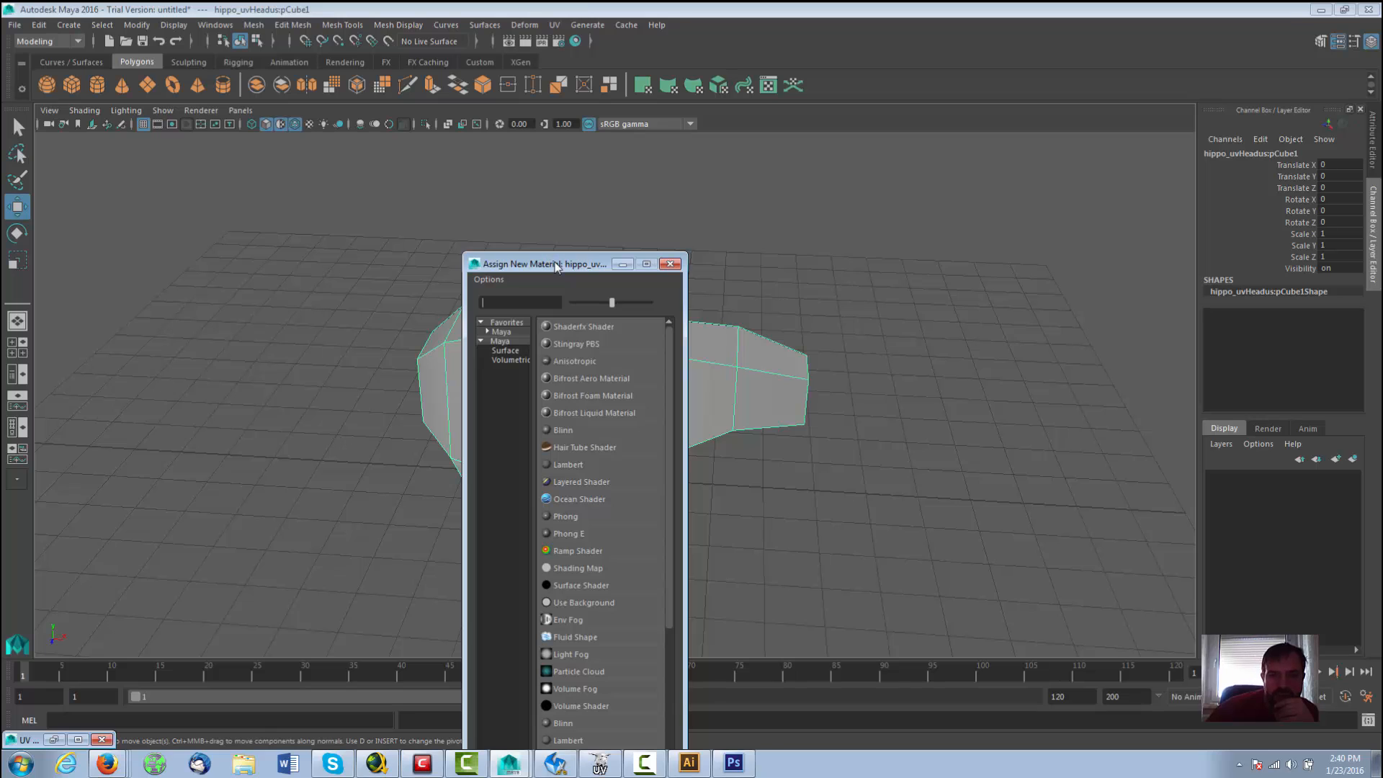
pyautogui.moveTo(557, 266); pyautogui.dragTo(890, 133)
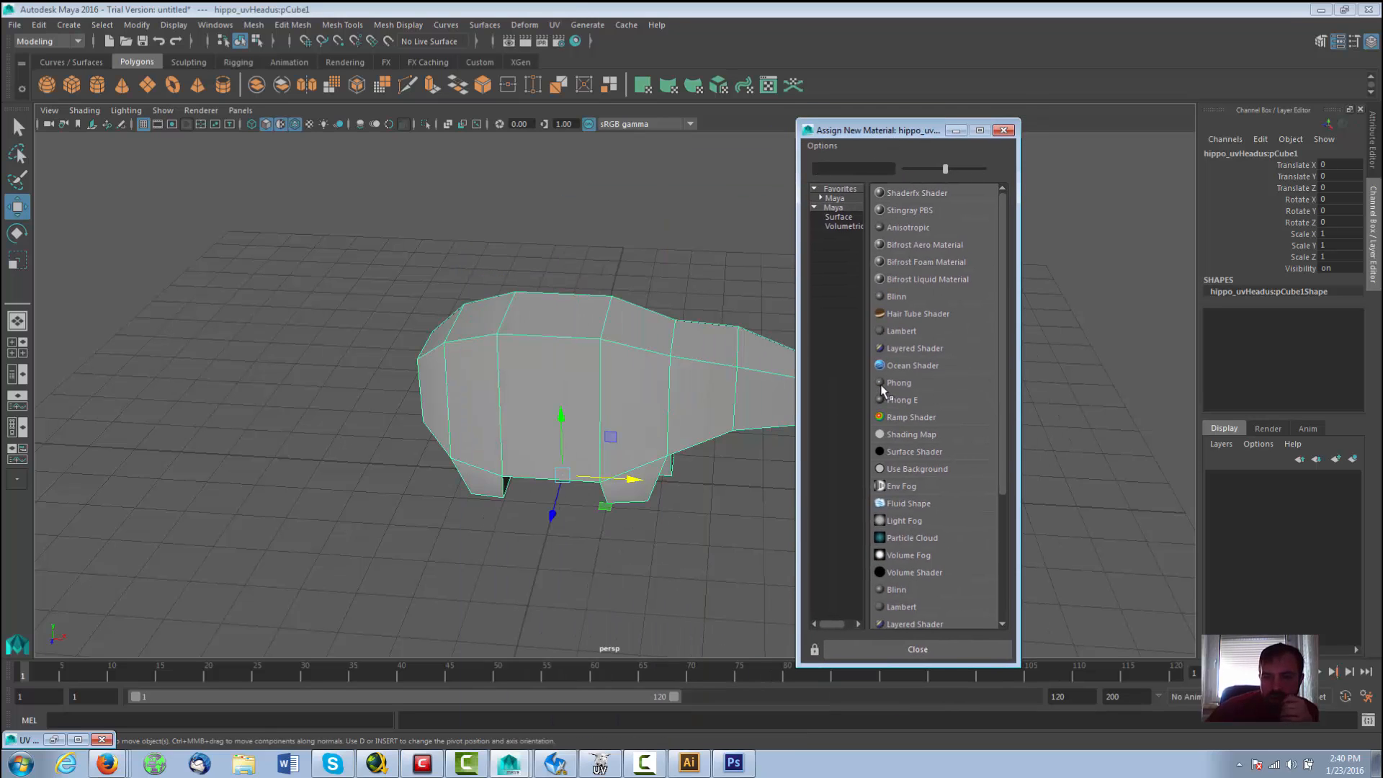
pyautogui.click(948, 388)
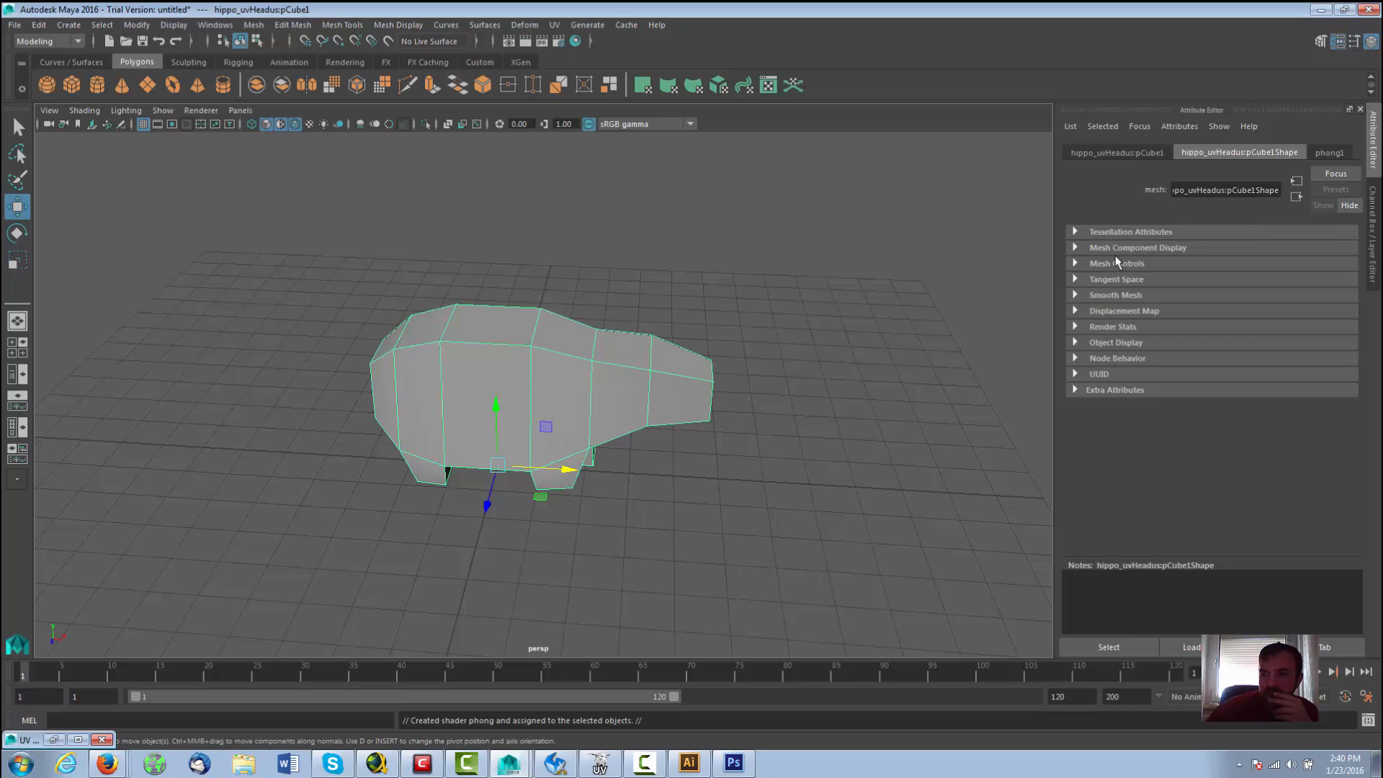
# Step: Connect a File texture node to the Color attribute of the hippo's phong1 material
pyautogui.click(1330, 152)
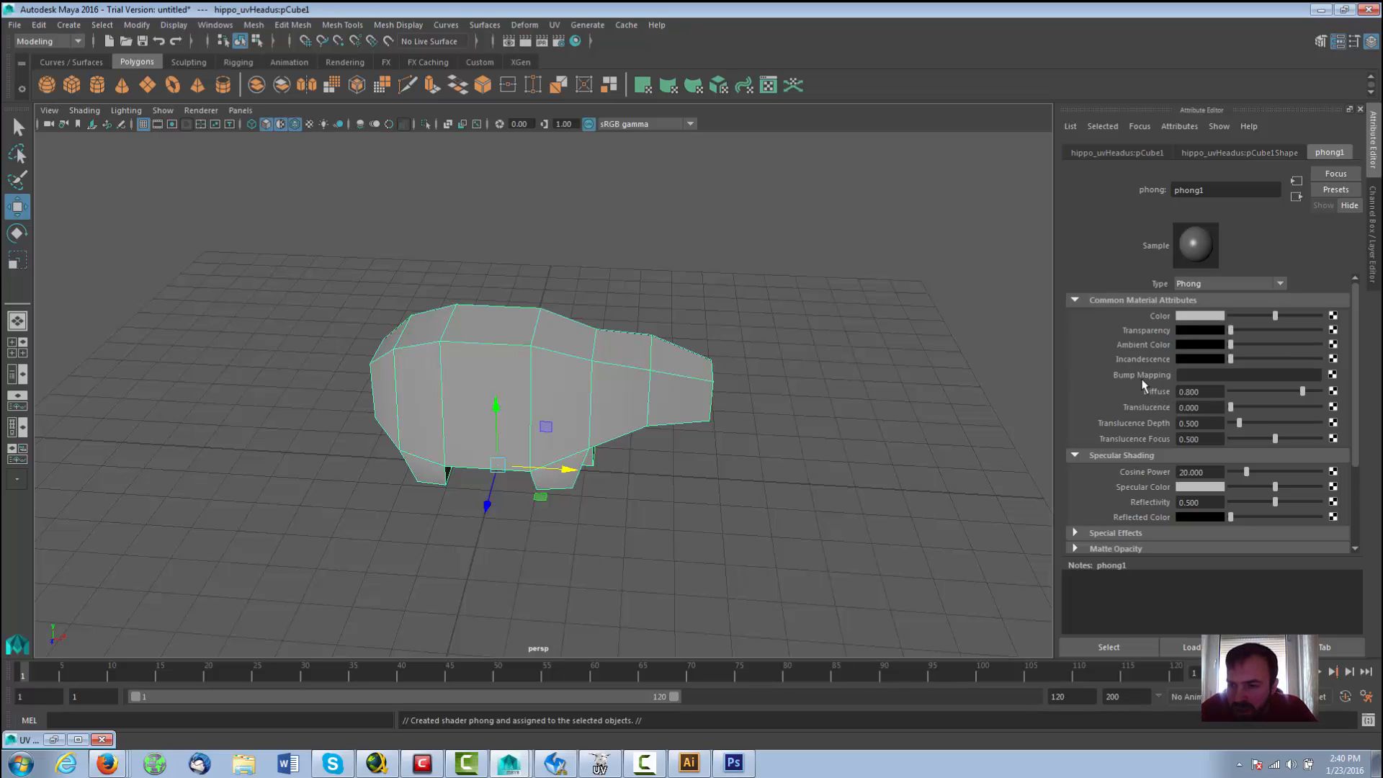
pyautogui.click(1333, 317)
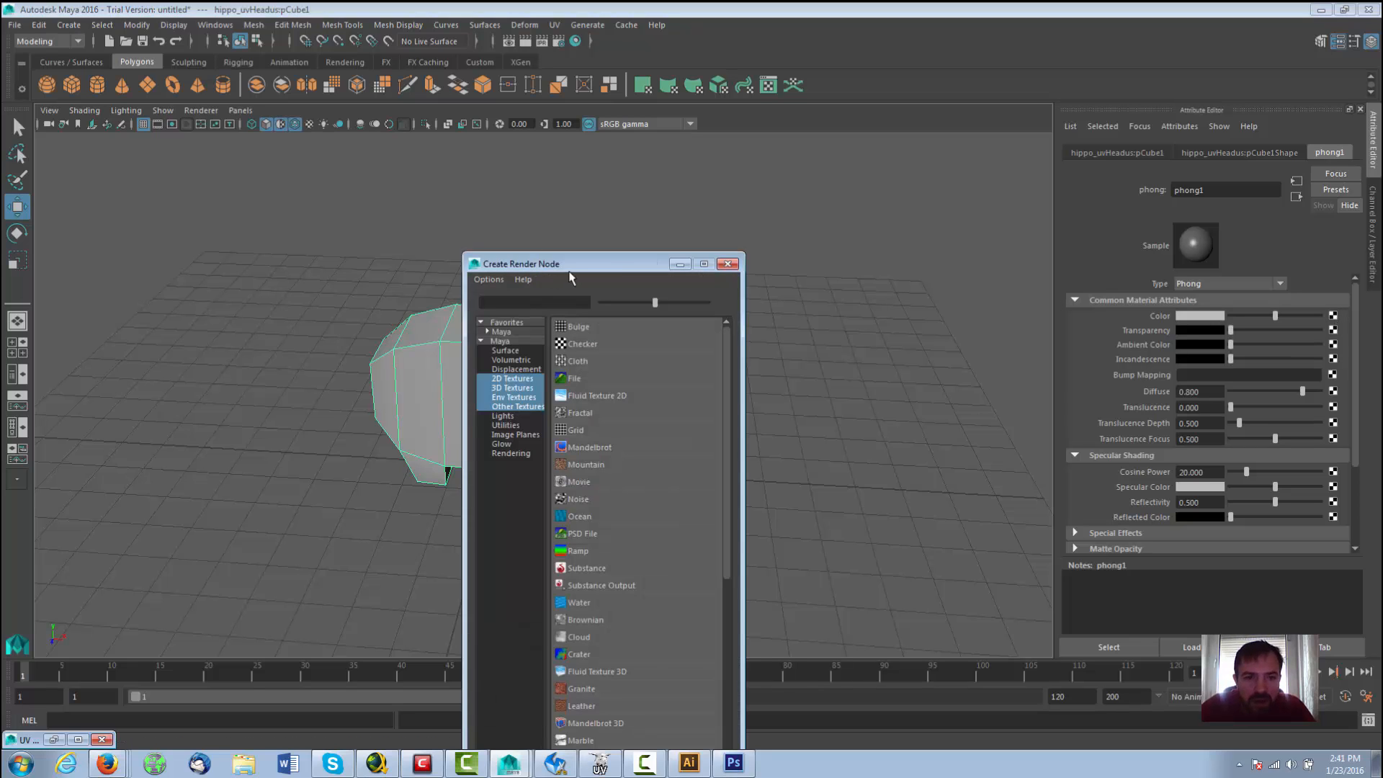
pyautogui.moveTo(605, 252); pyautogui.dragTo(714, 159)
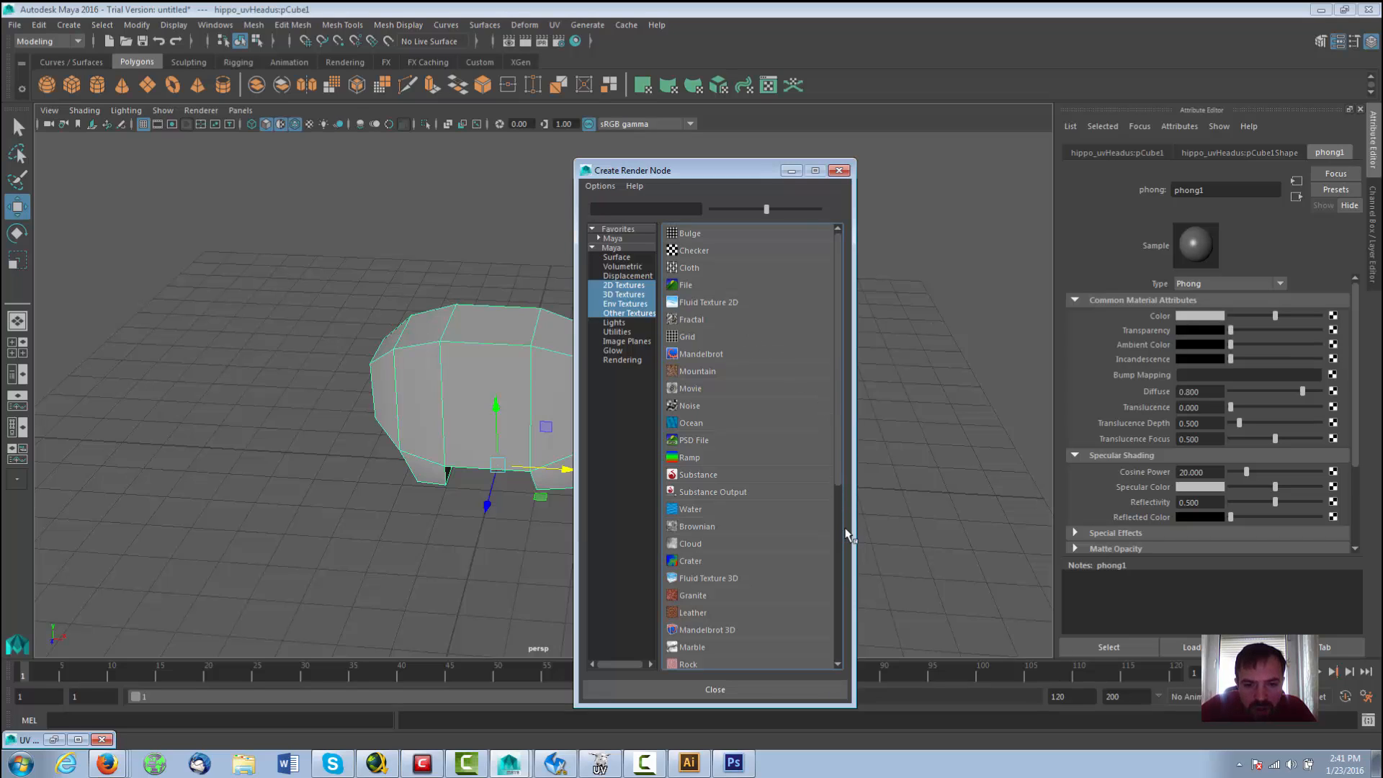
pyautogui.scroll(-2, 839, 484)
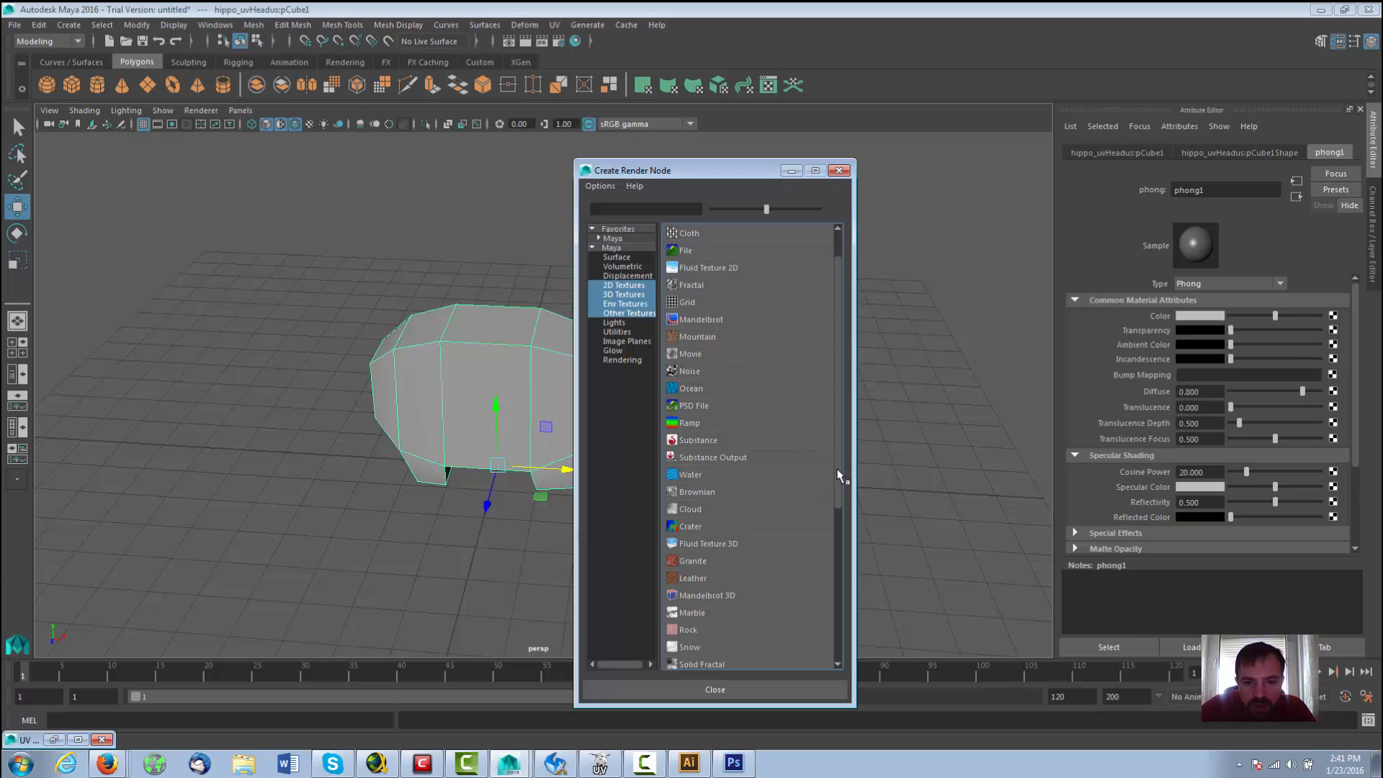
pyautogui.moveTo(838, 470); pyautogui.dragTo(841, 376)
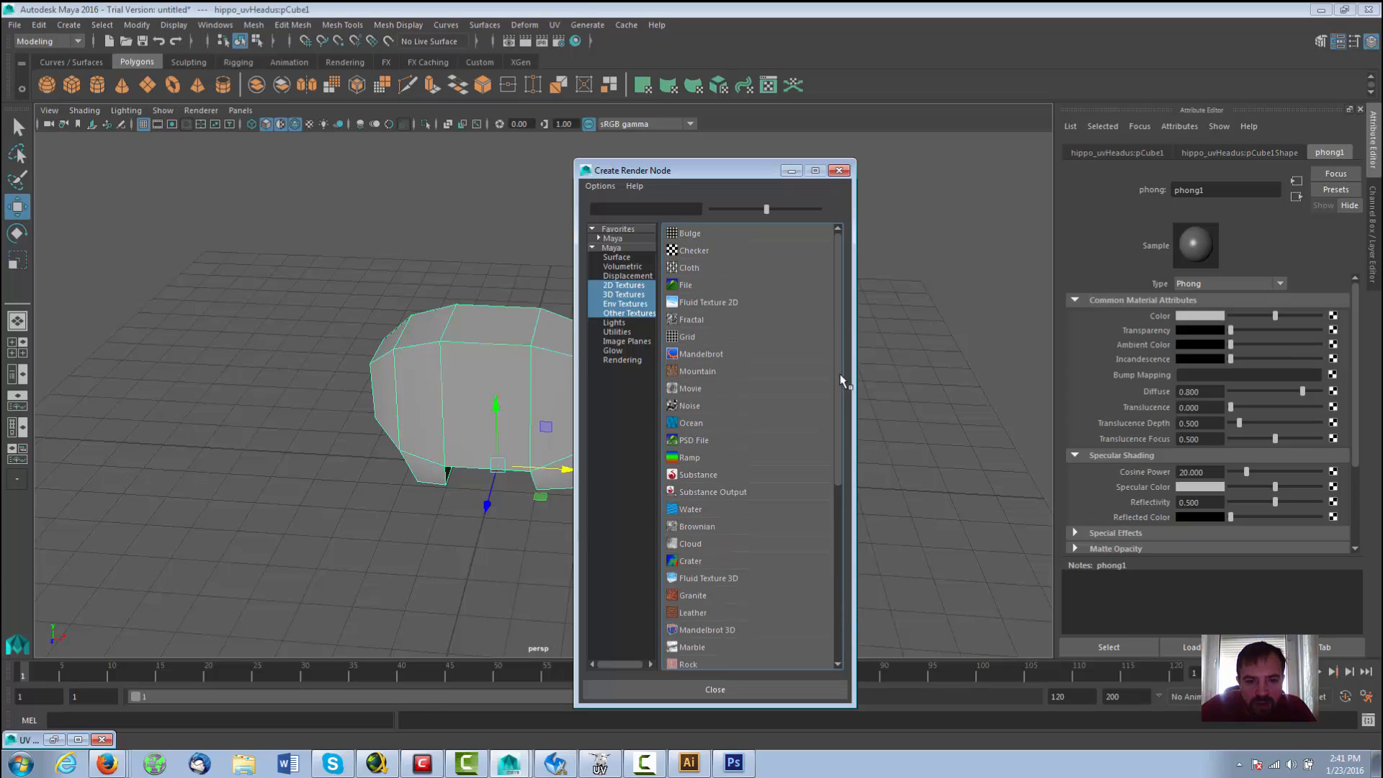
pyautogui.scroll(-2, 848, 476)
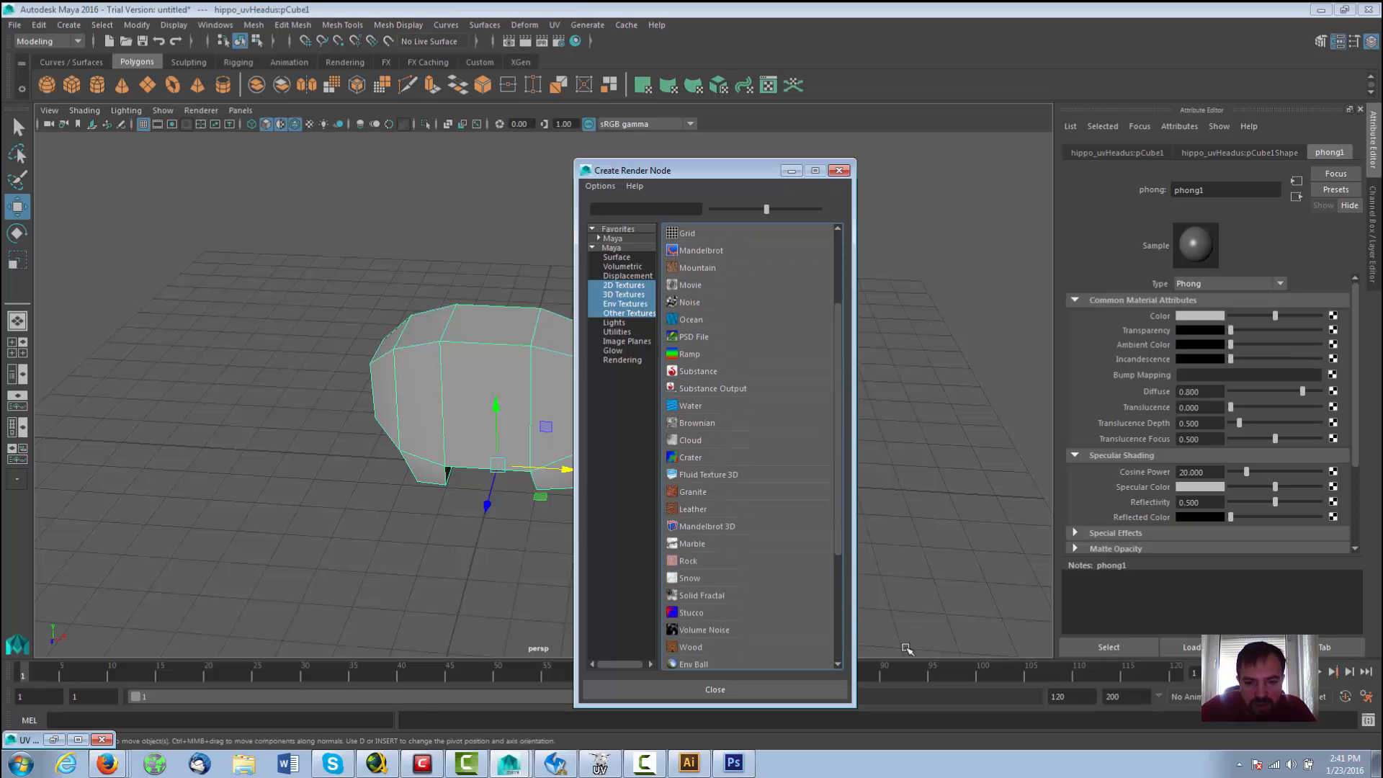
pyautogui.moveTo(614, 751)
pyautogui.mouseDown()
pyautogui.moveTo(659, 732)
pyautogui.moveTo(588, 755)
pyautogui.moveTo(616, 757)
pyautogui.mouseUp()
pyautogui.click(644, 764)
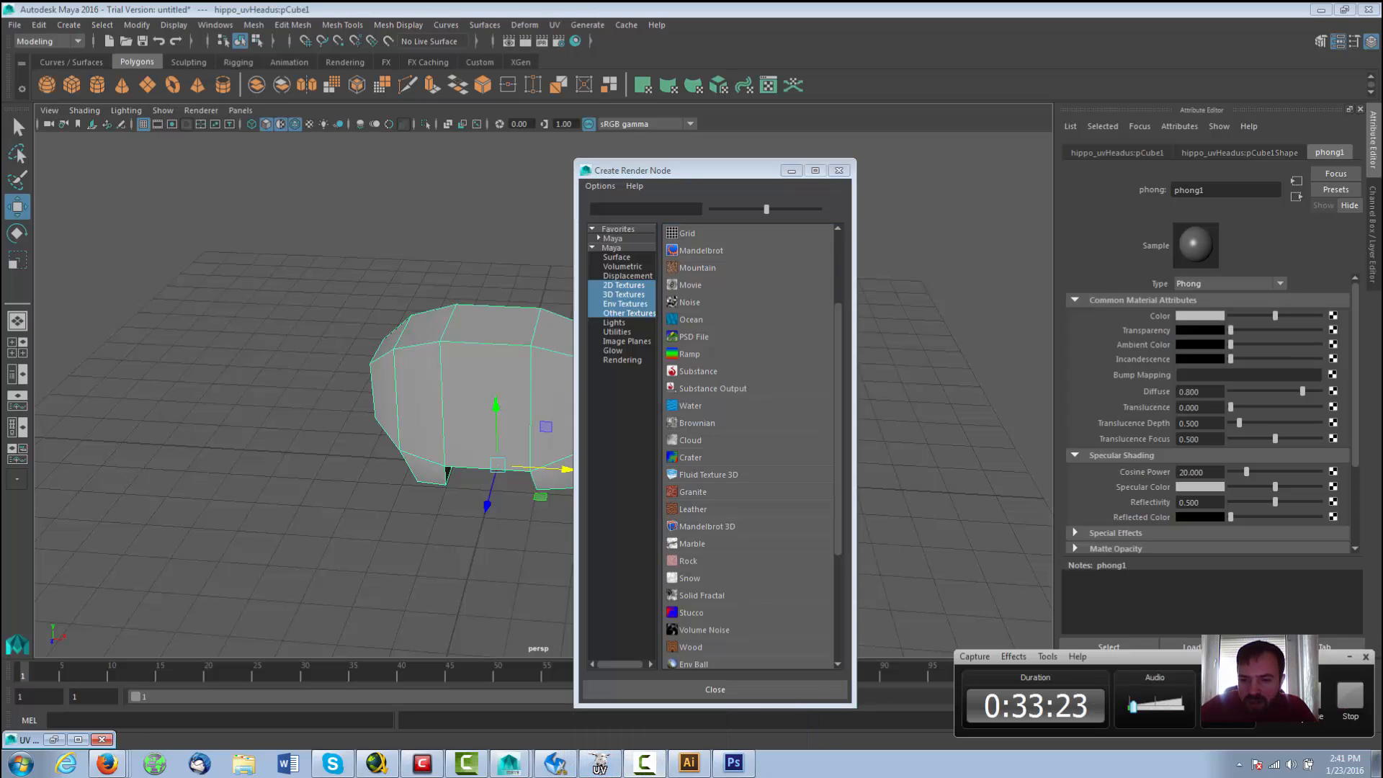
pyautogui.click(1306, 699)
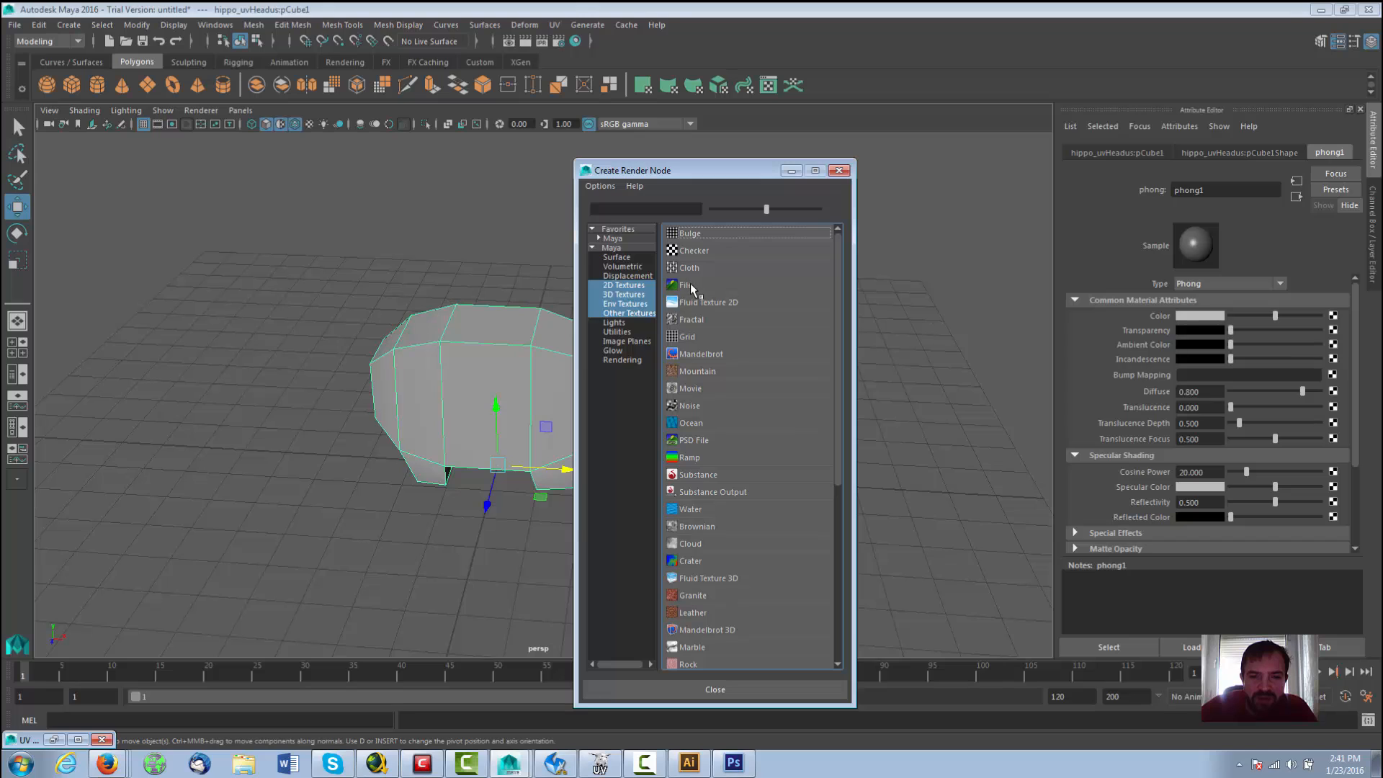
pyautogui.click(710, 287)
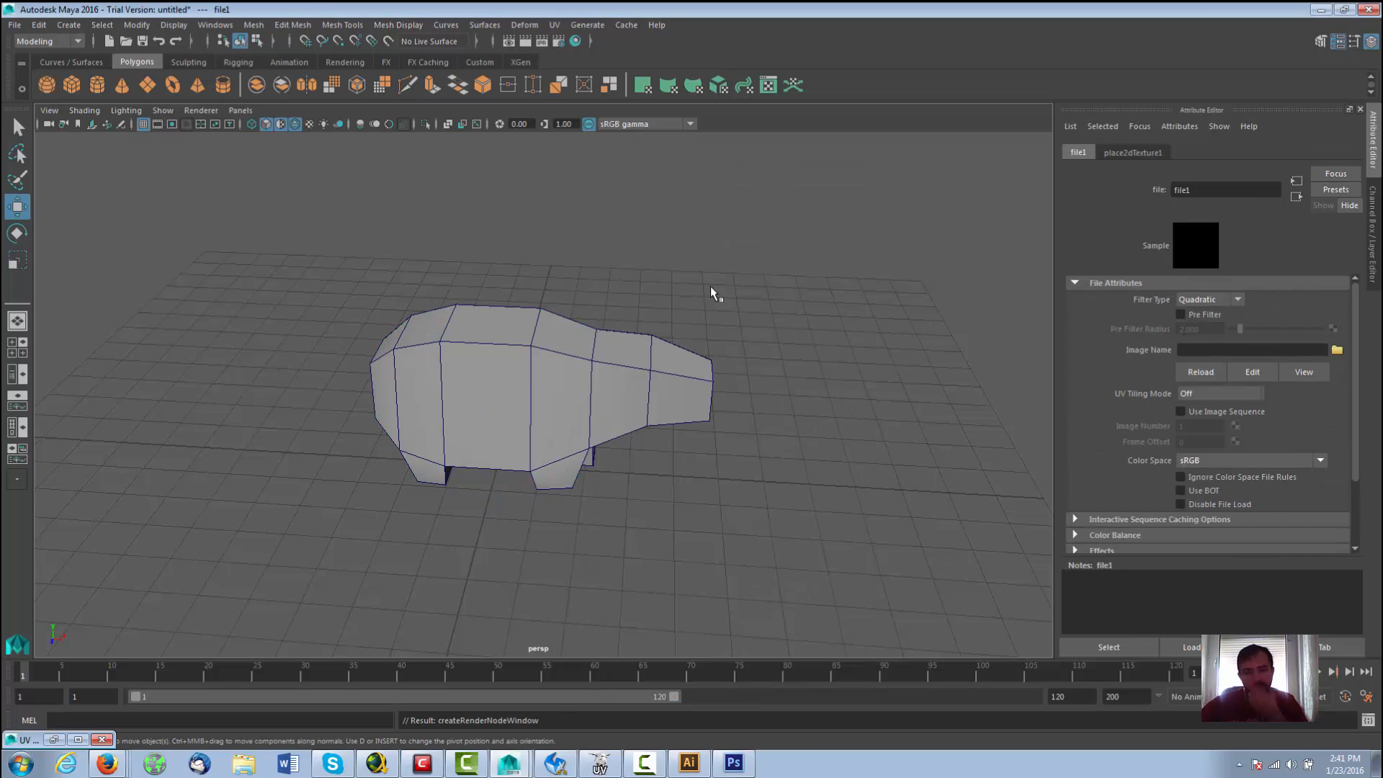
# Step: Load hippo_uvHeadus_inv.bmp from the UnFolding folder of 01_LowPolyTutor as the image of the file1 texture
pyautogui.click(1337, 349)
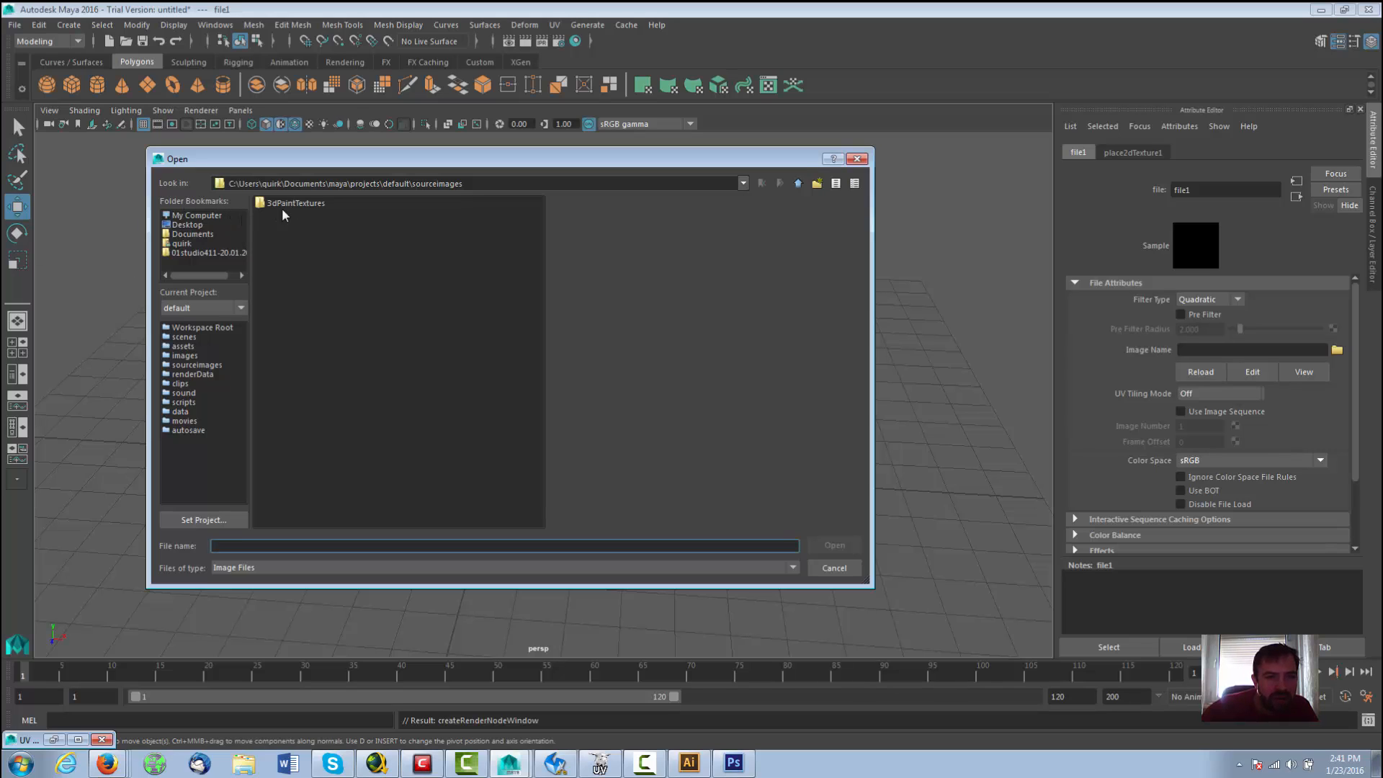
pyautogui.click(196, 226)
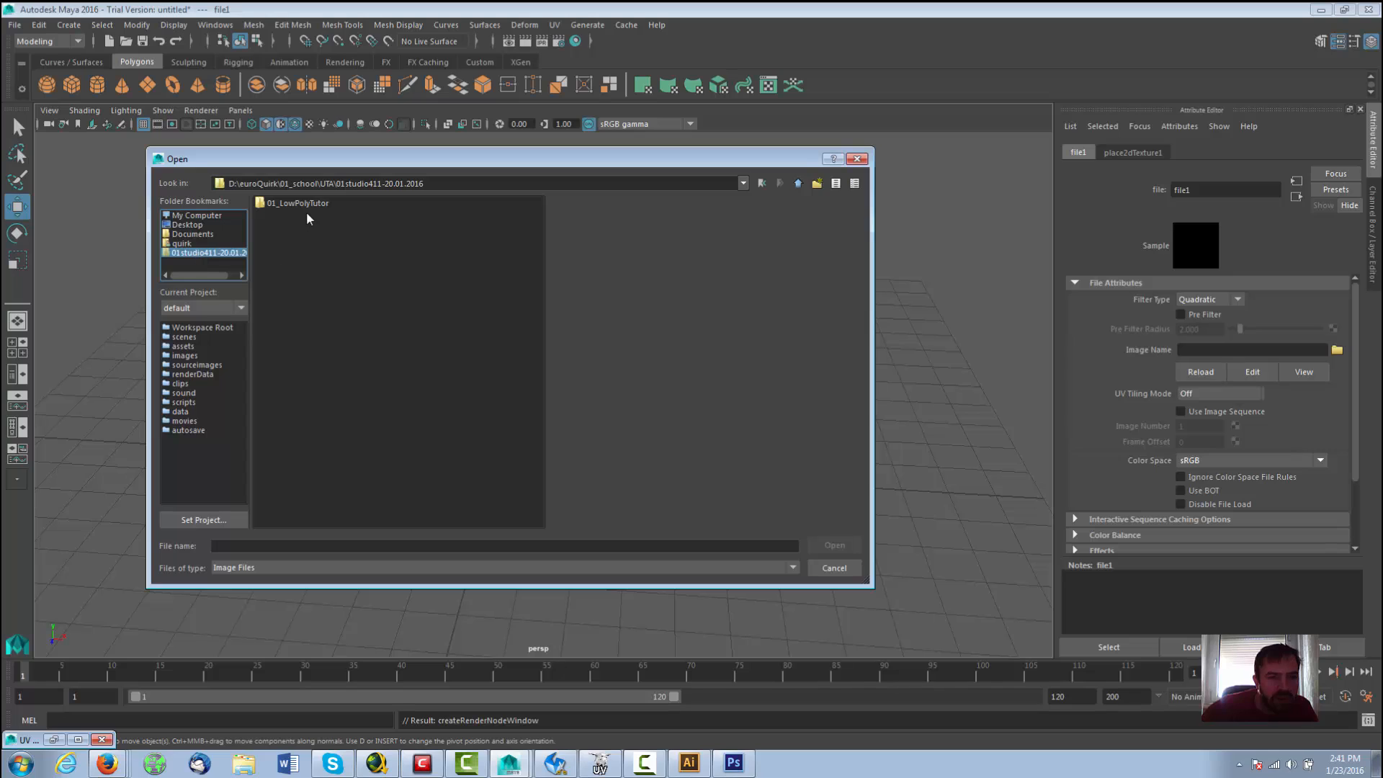
pyautogui.doubleClick(305, 206)
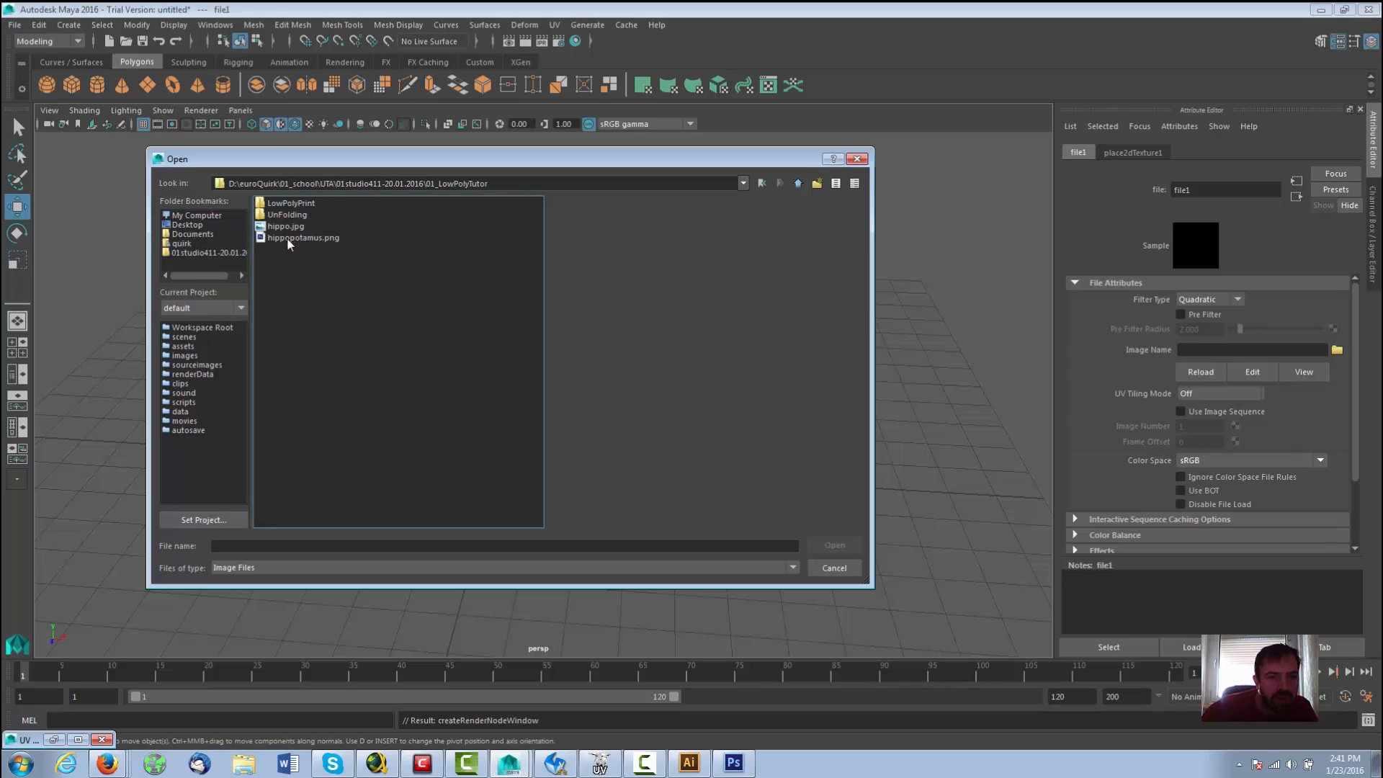
pyautogui.doubleClick(287, 215)
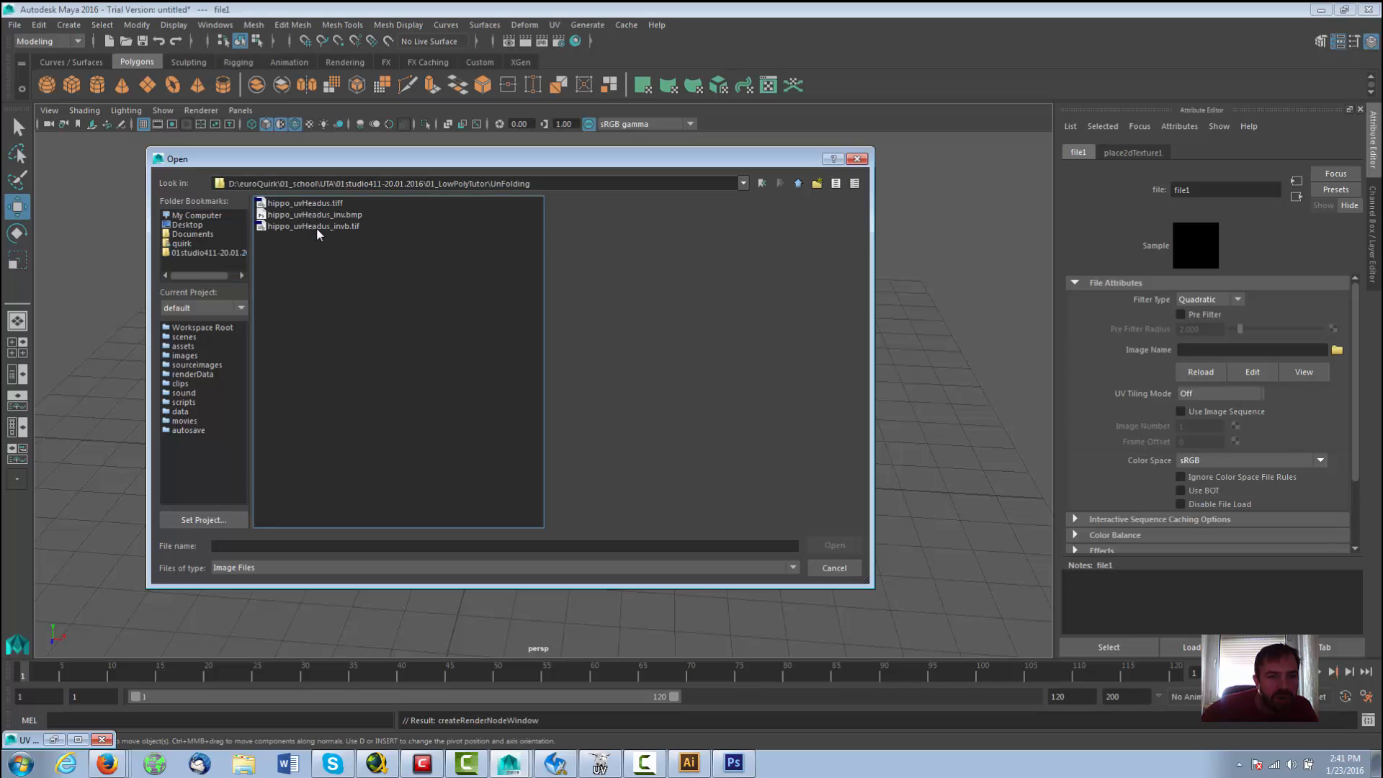
pyautogui.click(317, 227)
pyautogui.click(321, 214)
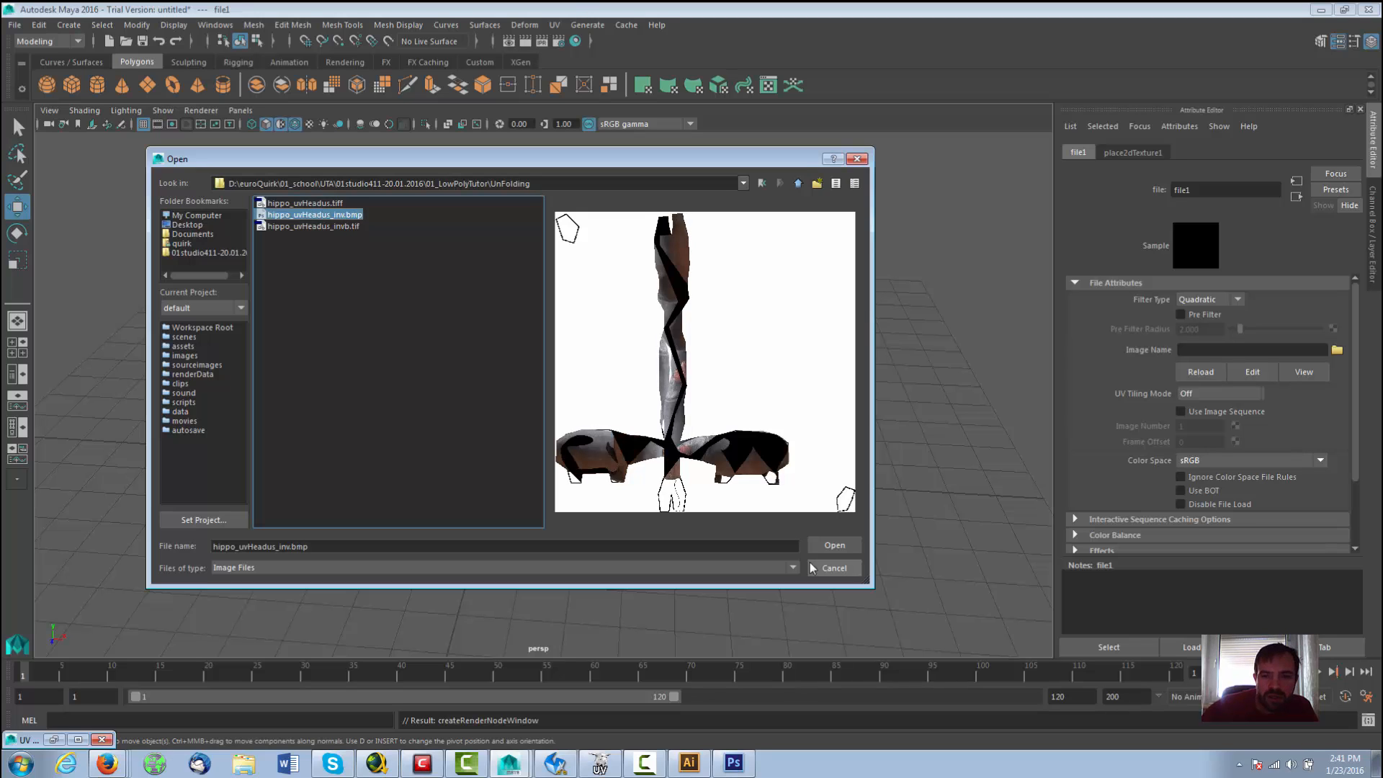
pyautogui.click(830, 545)
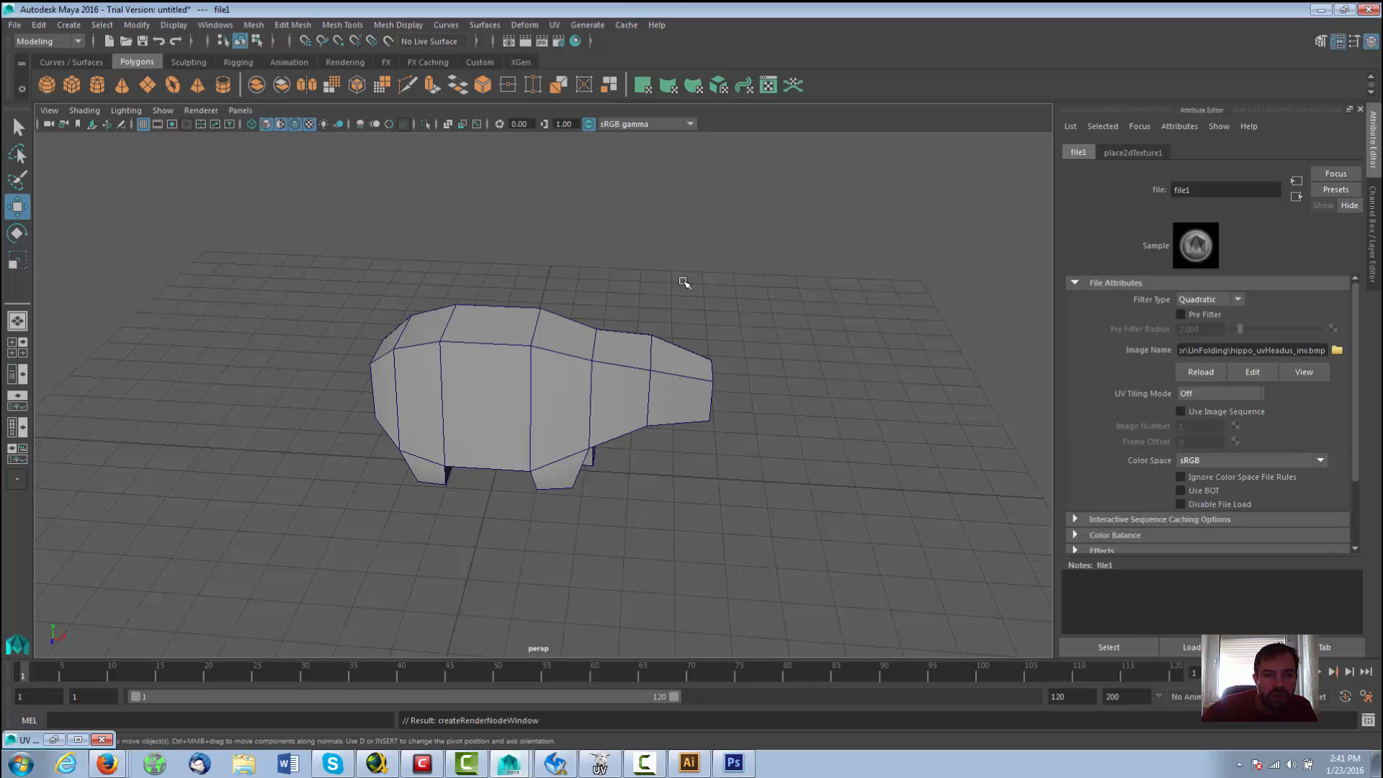
# Step: Turn off the default material display in the perspective view so the hippo shows its Phong texture, and check it from several sides
pyautogui.click(681, 306)
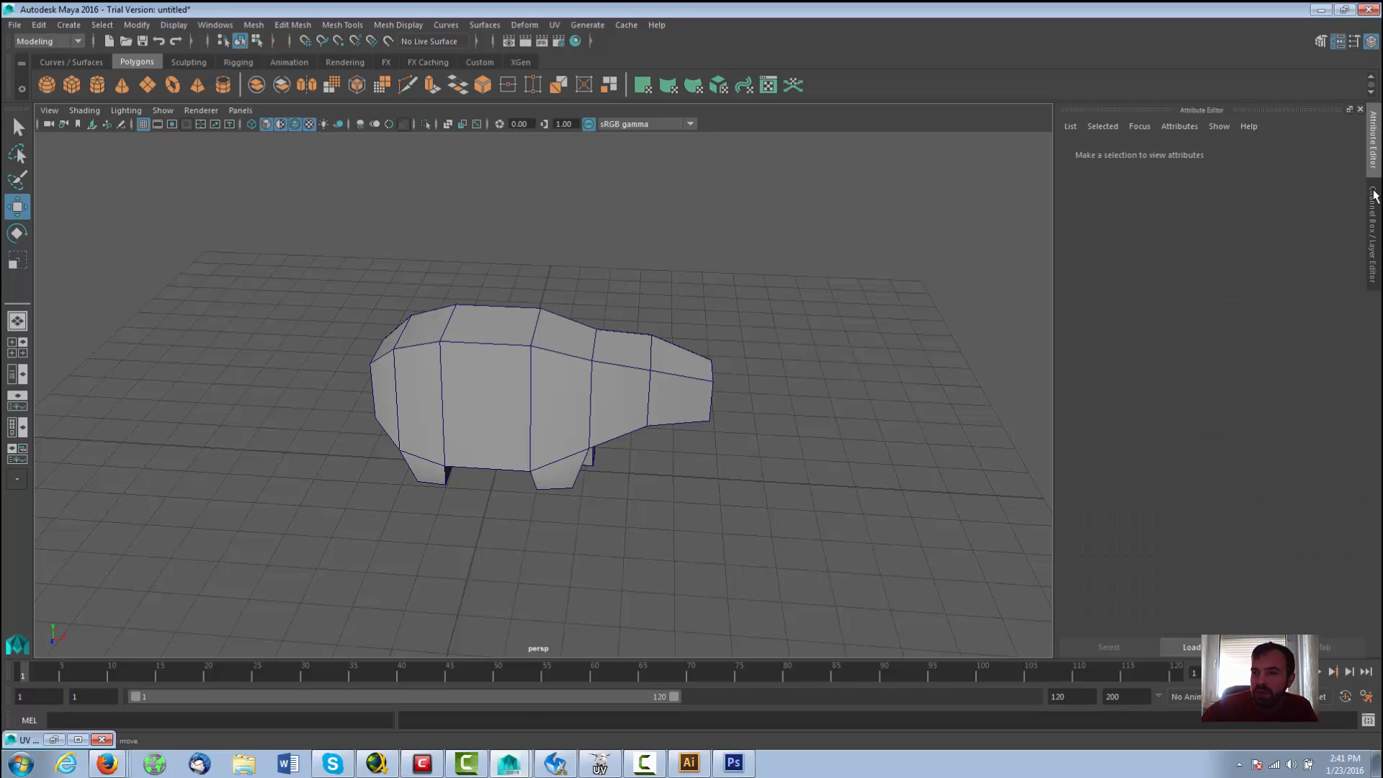
pyautogui.click(1369, 137)
pyautogui.click(546, 437)
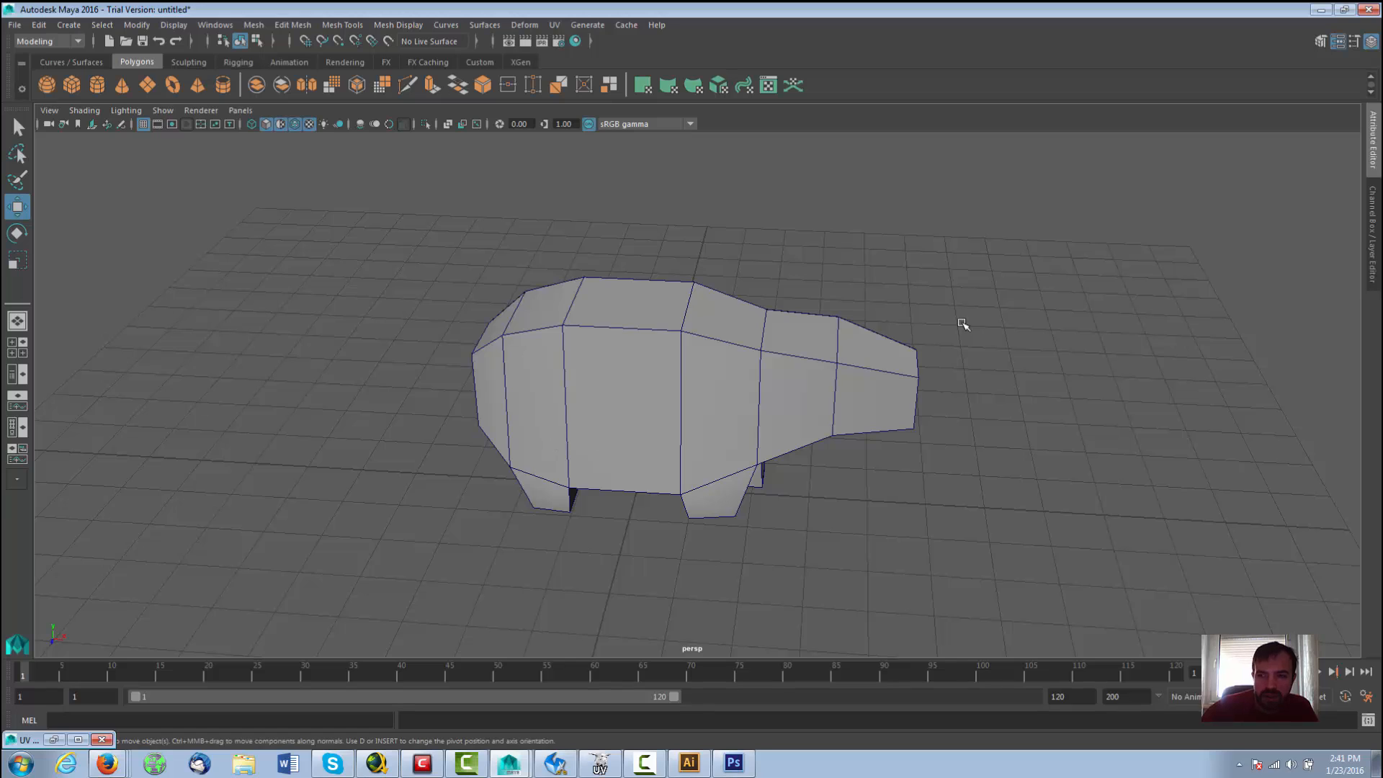
pyautogui.click(1369, 165)
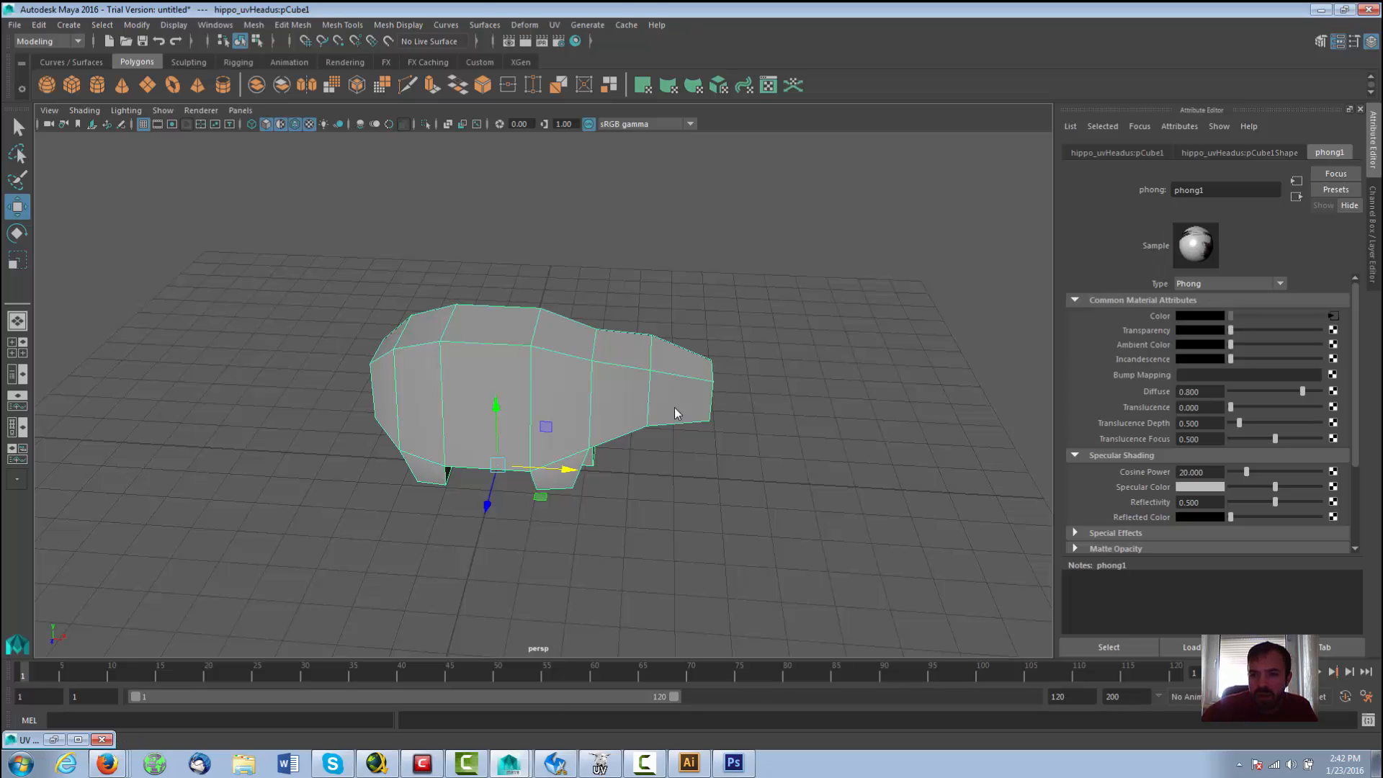
pyautogui.scroll(3, 822, 413)
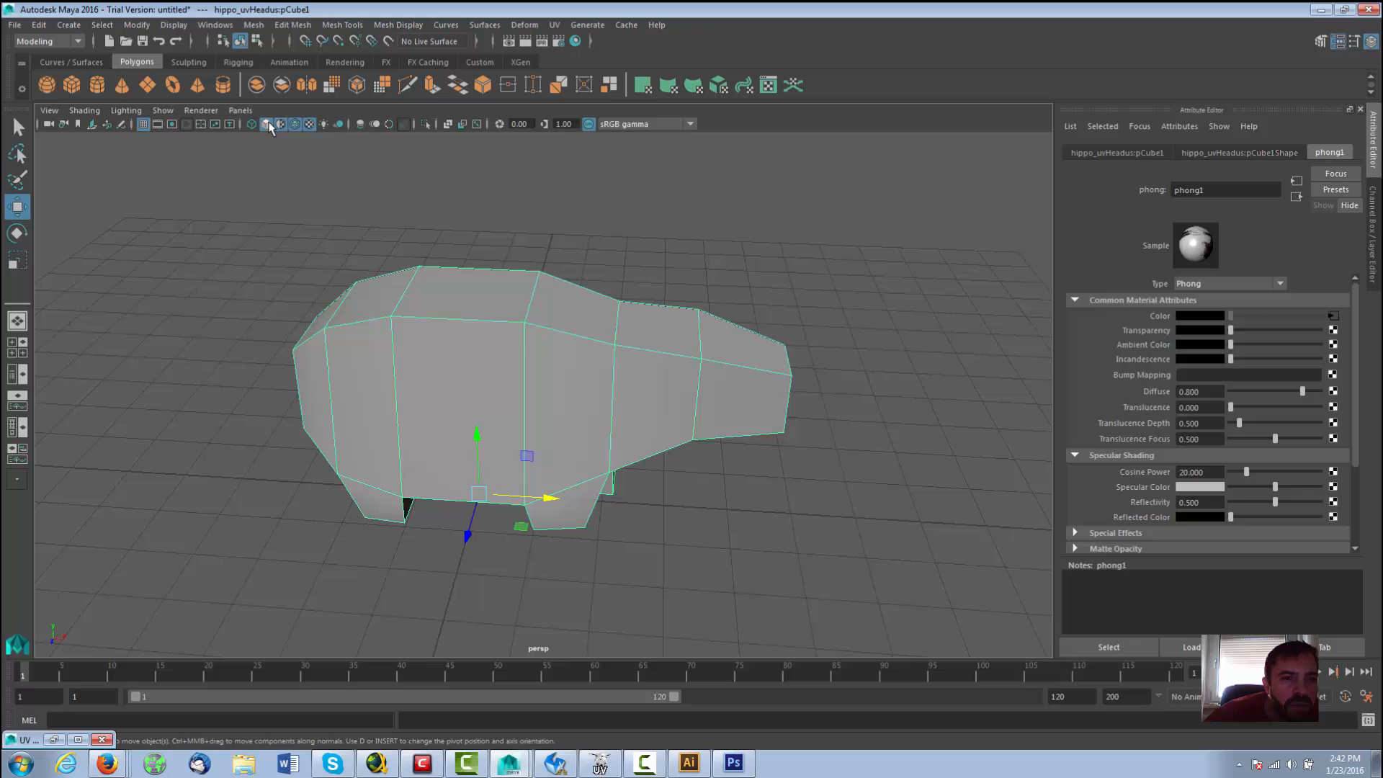
pyautogui.click(268, 125)
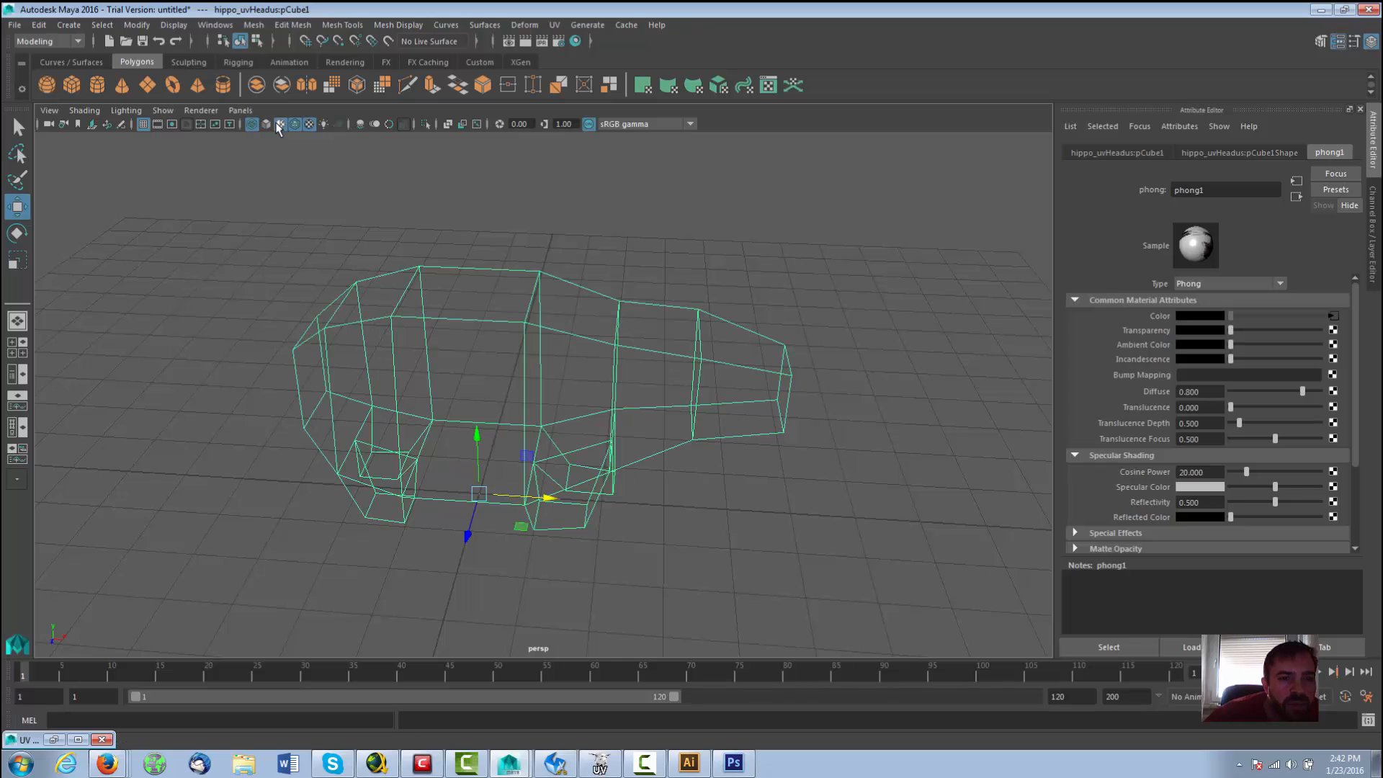
pyautogui.click(267, 125)
pyautogui.click(280, 125)
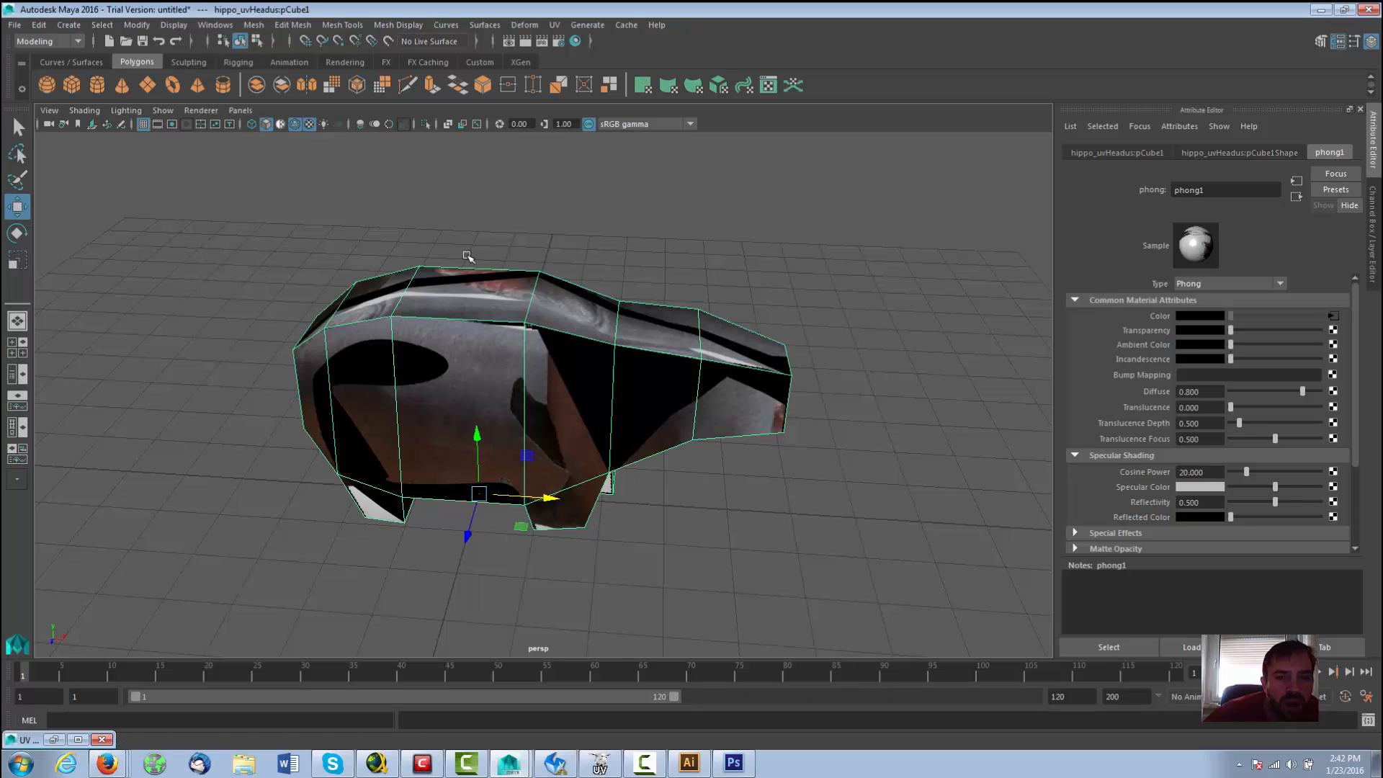
pyautogui.keyDown('alt'); pyautogui.moveTo(663, 278); pyautogui.dragTo(348, 526); pyautogui.keyUp('alt')
pyautogui.click(386, 442)
pyautogui.keyDown('alt'); pyautogui.moveTo(394, 437); pyautogui.dragTo(596, 392); pyautogui.keyUp('alt')
pyautogui.keyDown('alt'); pyautogui.moveTo(862, 426); pyautogui.dragTo(857, 369); pyautogui.keyUp('alt')
# Step: Restore the UV Editor and examine how the hippo's UV shells line up with the texture image
pyautogui.click(556, 26)
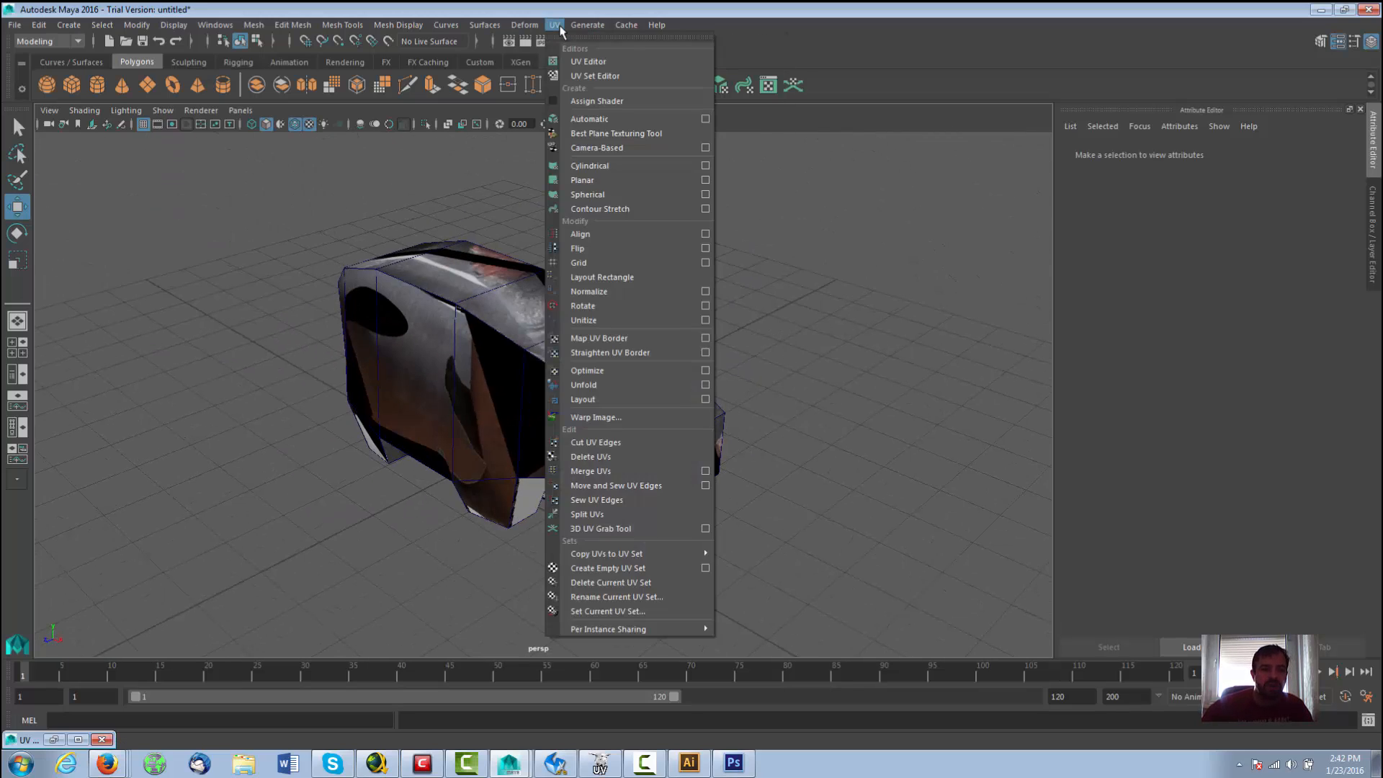
pyautogui.click(560, 27)
pyautogui.click(56, 740)
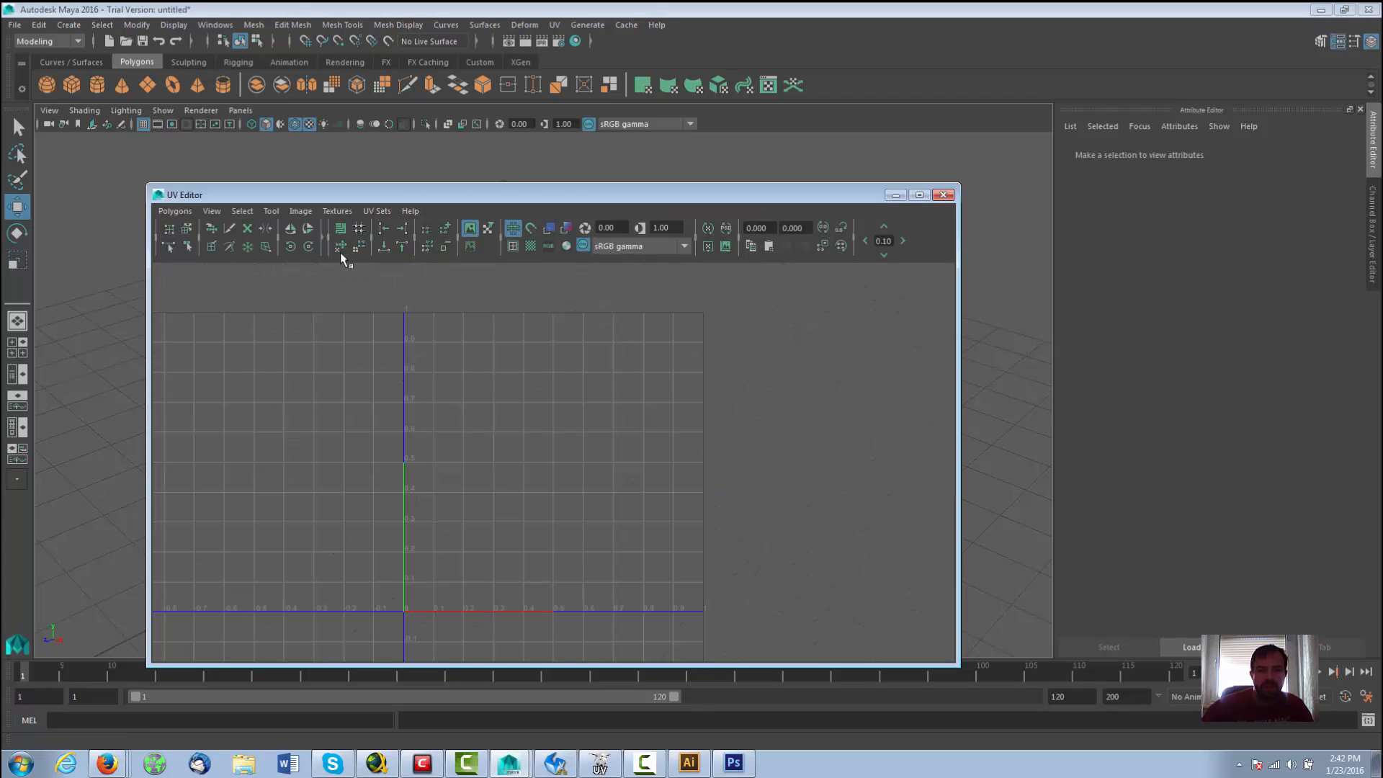
pyautogui.scroll(-5, 526, 432)
pyautogui.scroll(3, 562, 432)
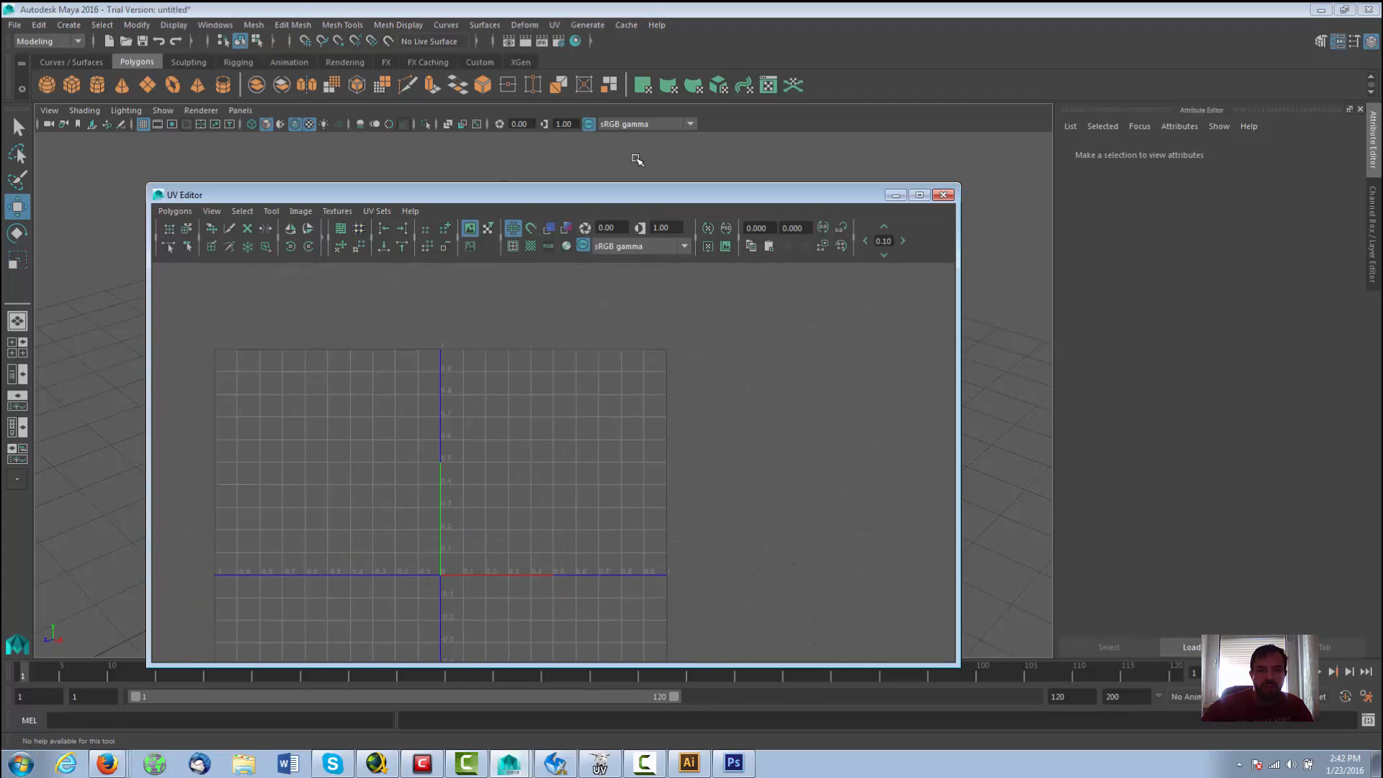
pyautogui.moveTo(634, 196); pyautogui.dragTo(1120, 127)
pyautogui.click(567, 362)
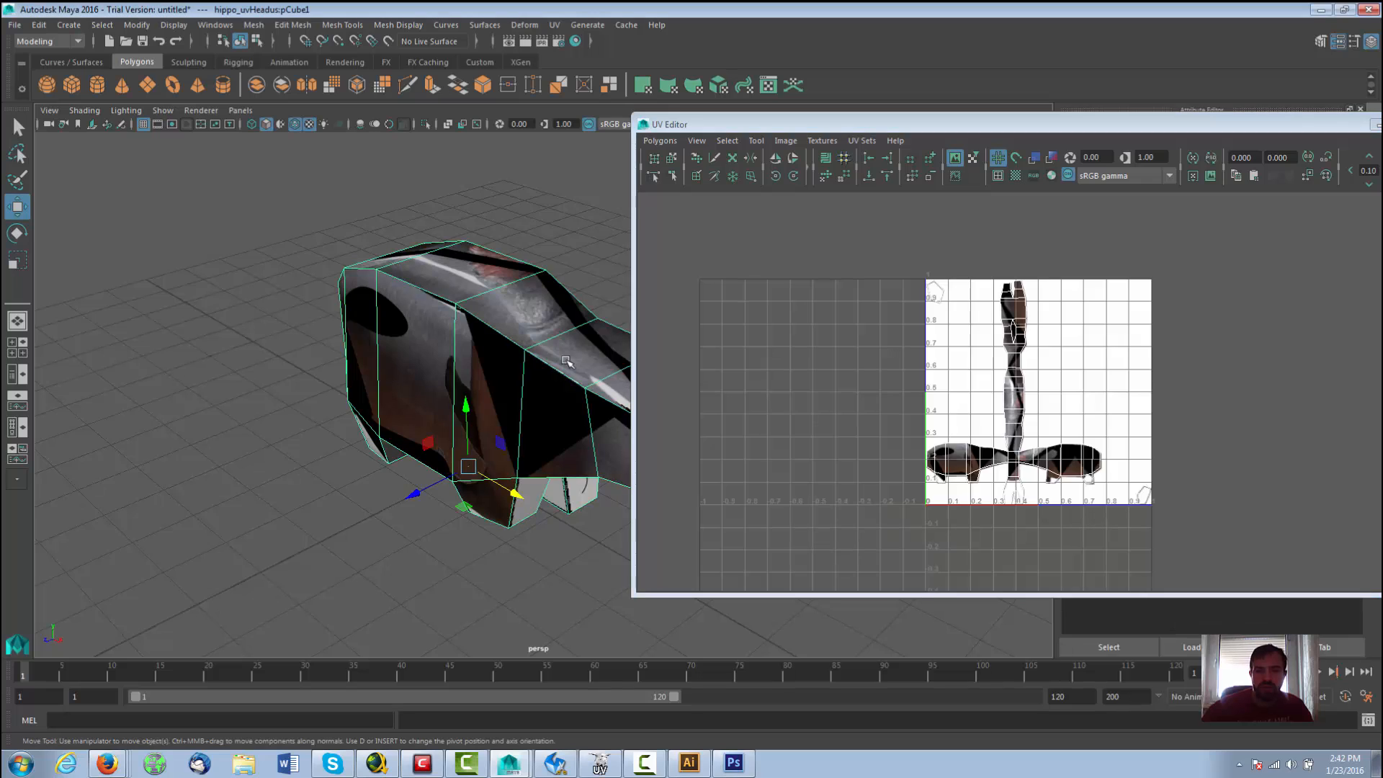
pyautogui.scroll(2, 1037, 389)
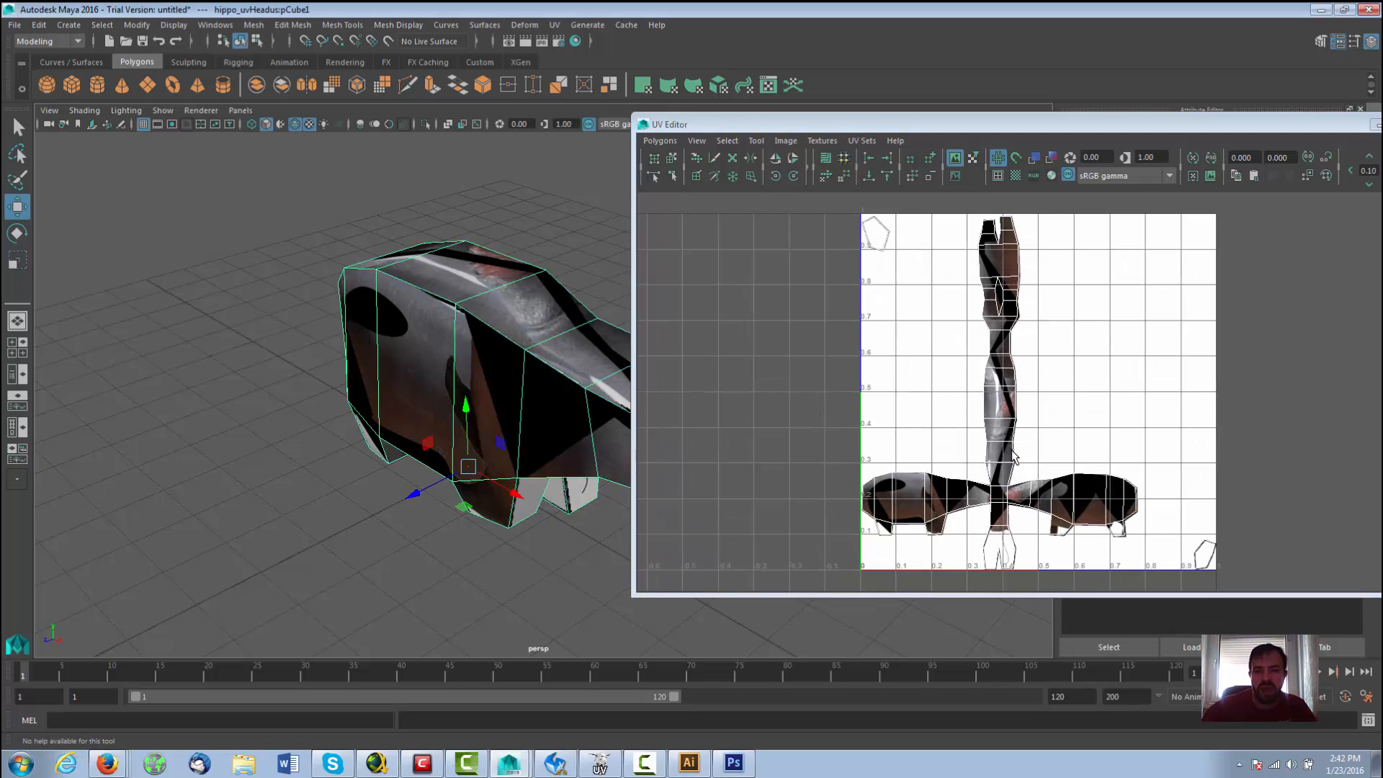
# Step: Deselect the hippo, close the UV Editor and examine the textured model from the side
pyautogui.click(249, 309)
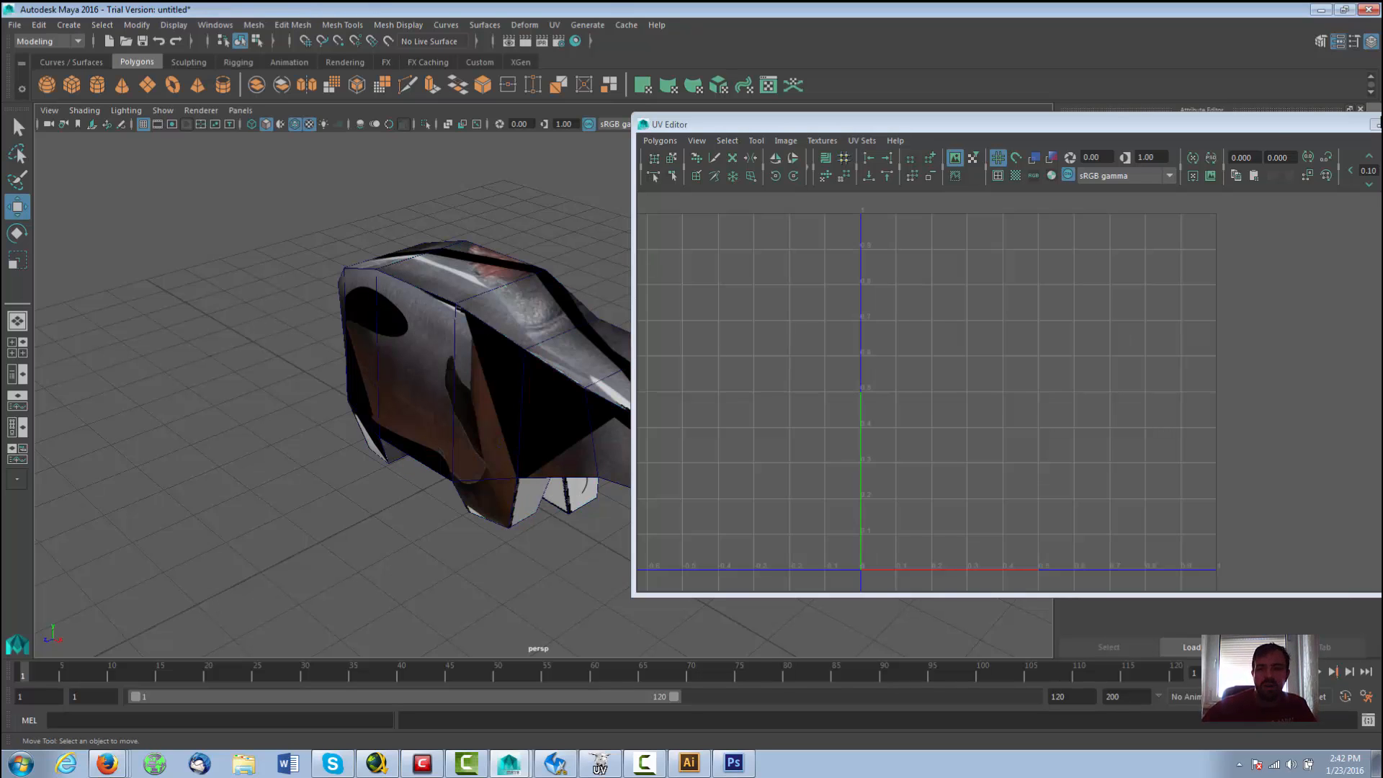
pyautogui.moveTo(1272, 129); pyautogui.dragTo(640, 174)
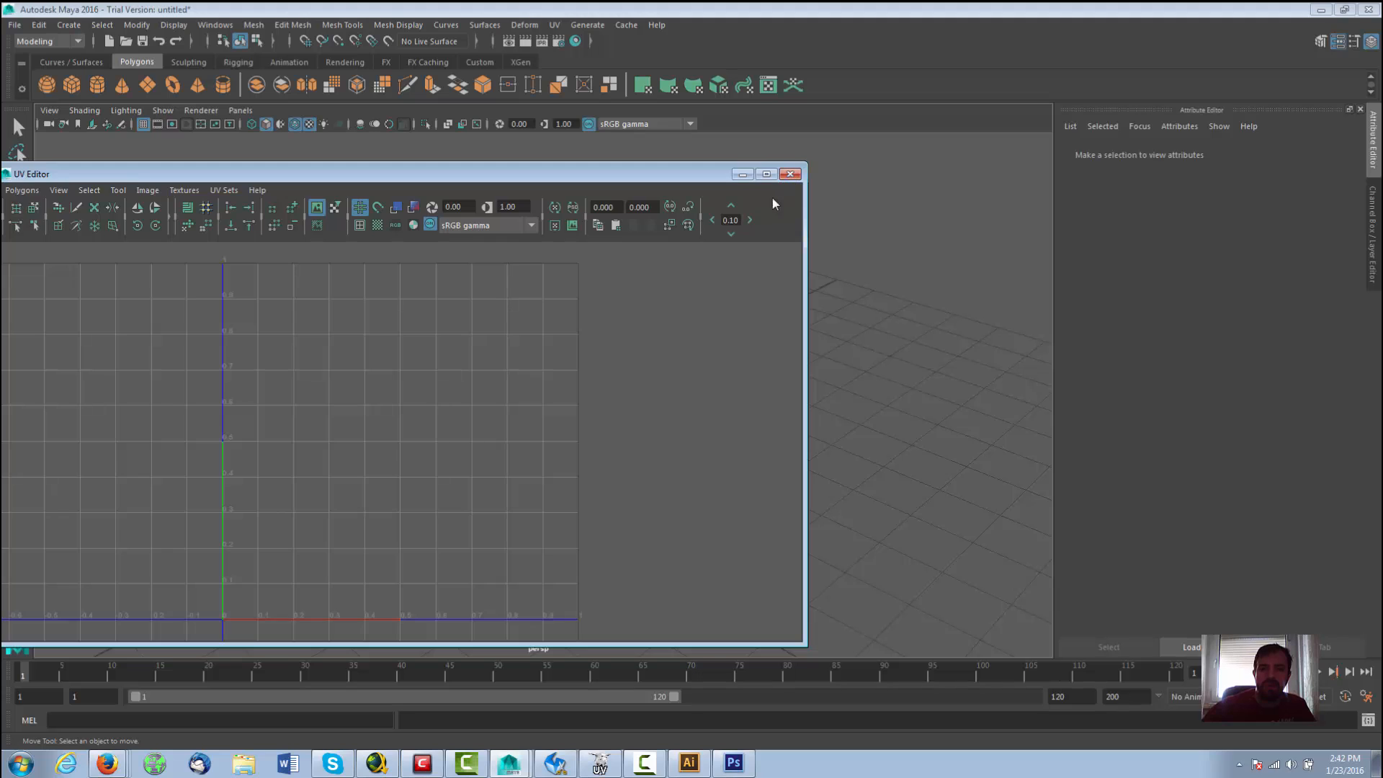
pyautogui.click(791, 177)
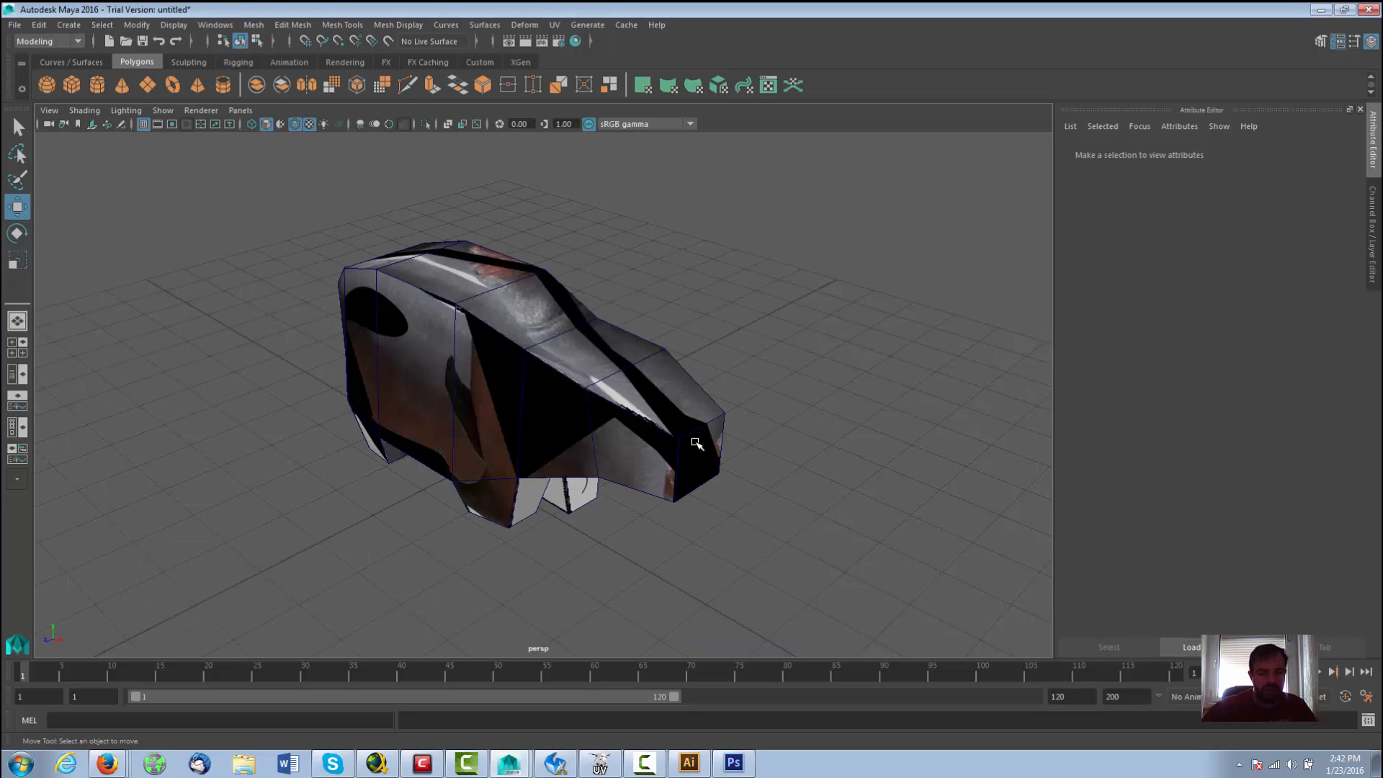
pyautogui.keyDown('alt'); pyautogui.moveTo(746, 412); pyautogui.dragTo(800, 408); pyautogui.keyUp('alt')
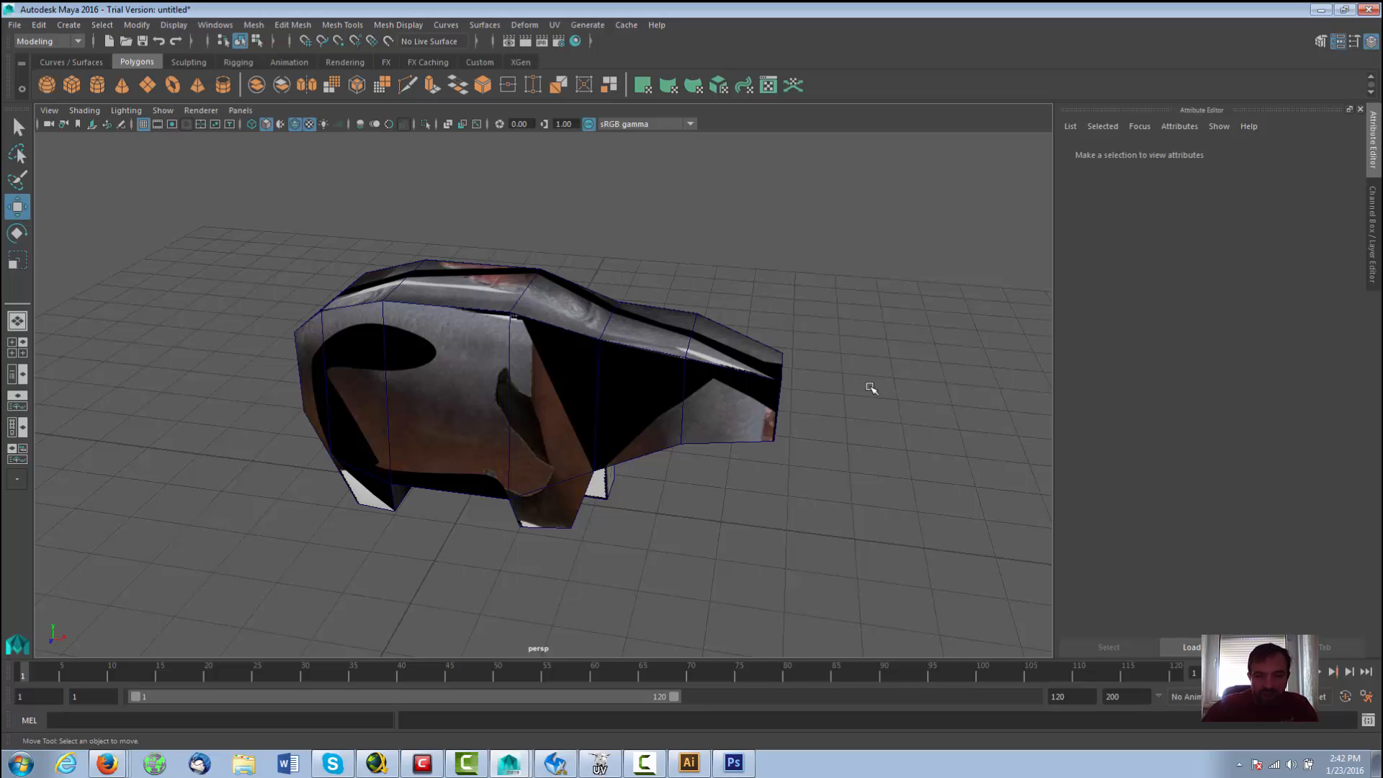
pyautogui.moveTo(871, 386)
pyautogui.keyDown('alt'); pyautogui.mouseDown()
pyautogui.moveTo(580, 404)
pyautogui.moveTo(617, 352)
pyautogui.moveTo(889, 377)
pyautogui.mouseUp(); pyautogui.keyUp('alt')
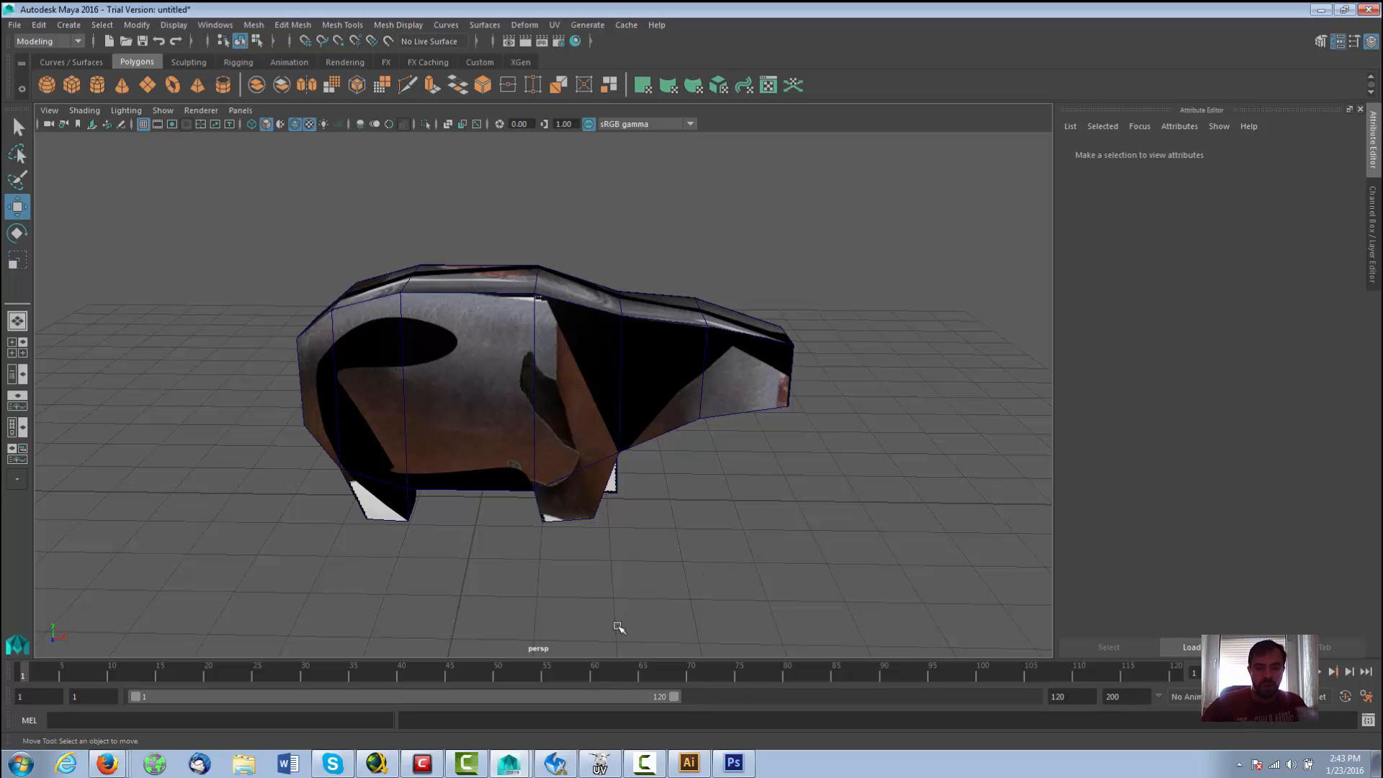
# Step: Switch to Pepakura Designer and open hippo_uvHeadus.obj from the UnFolding folder
pyautogui.click(554, 762)
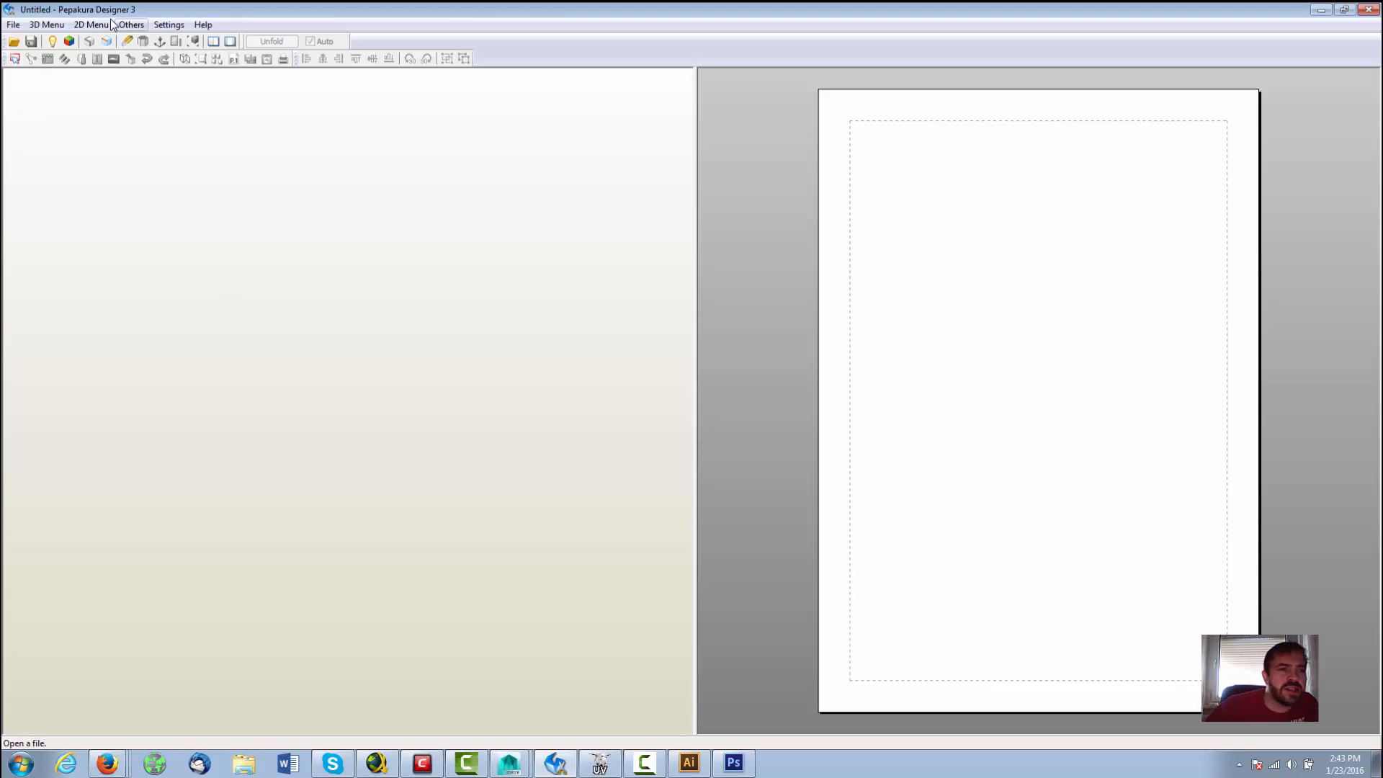
pyautogui.click(15, 25)
pyautogui.click(30, 41)
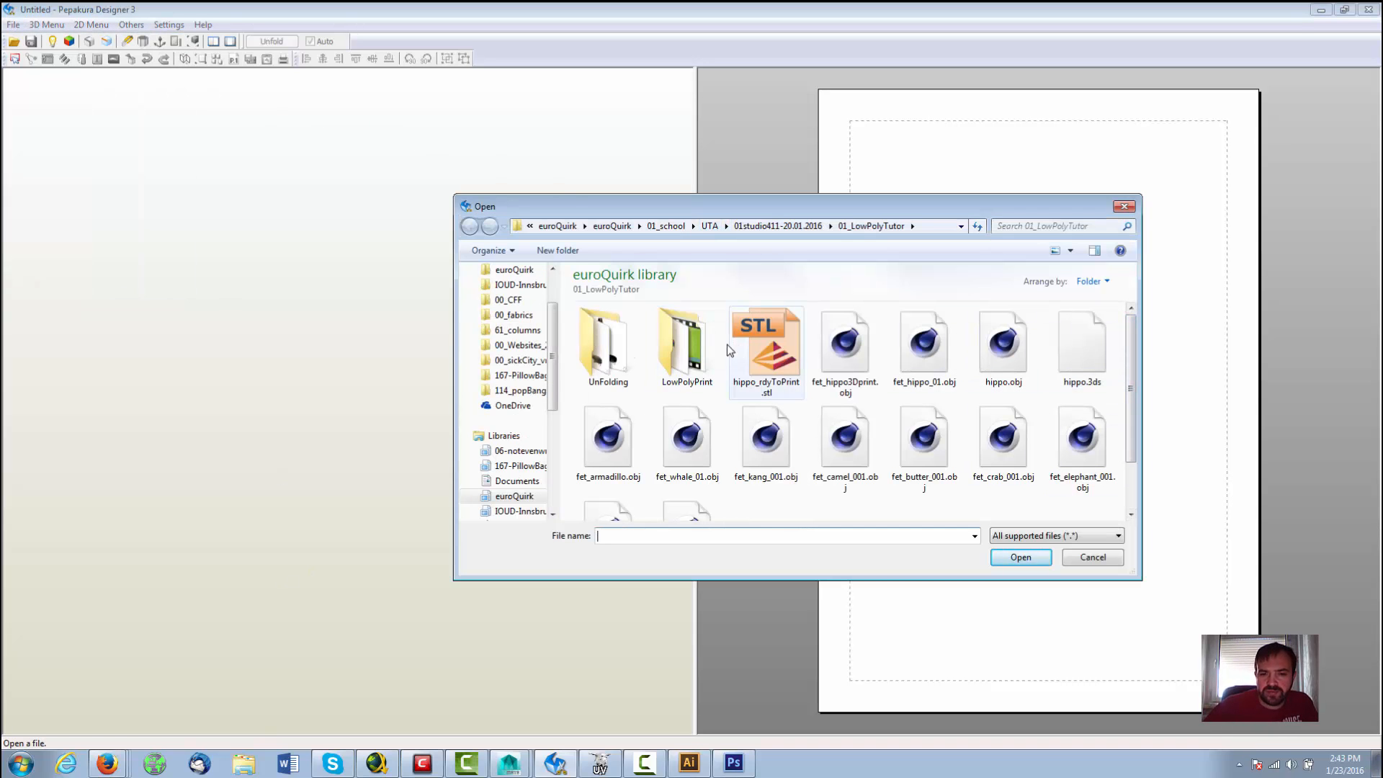
pyautogui.doubleClick(624, 353)
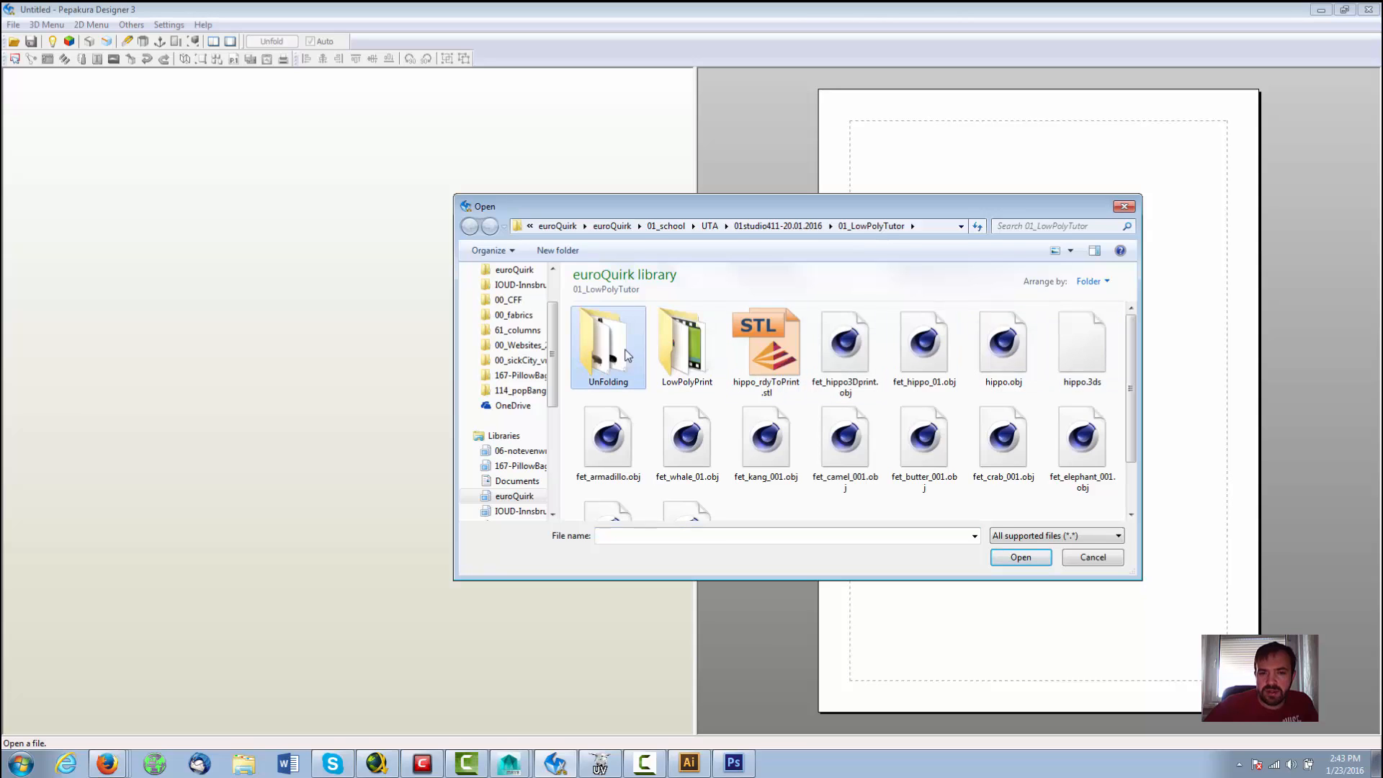
pyautogui.click(705, 362)
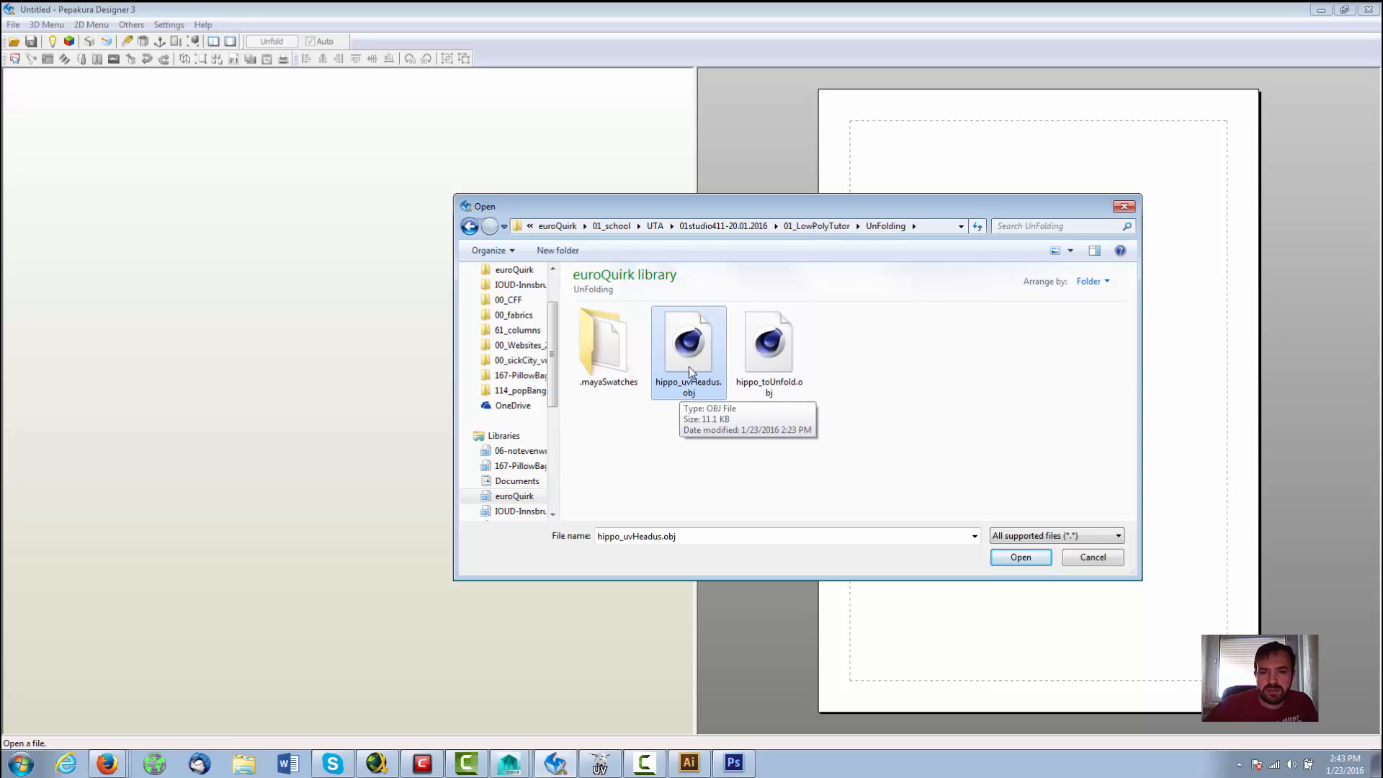
pyautogui.doubleClick(693, 364)
pyautogui.click(798, 415)
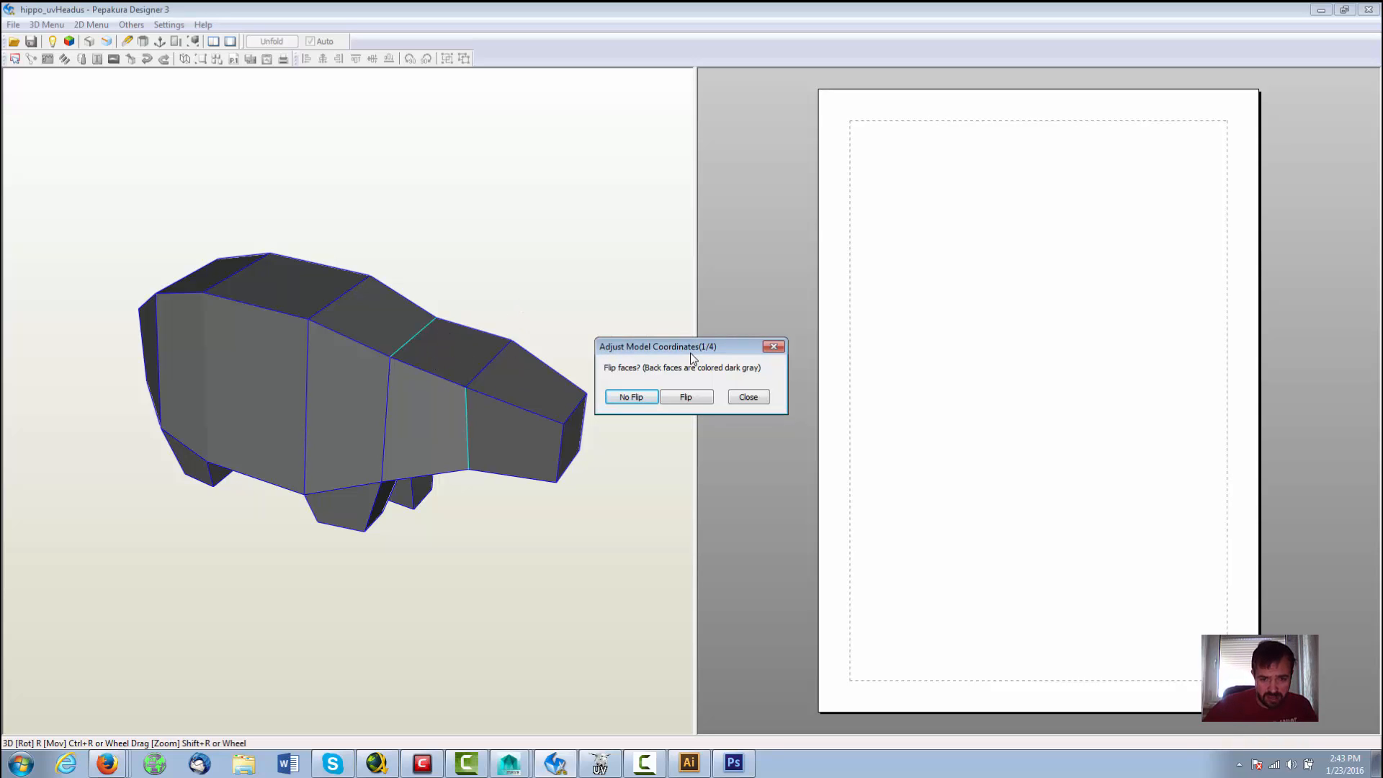
# Step: Set the model coordinates without flipping faces, using the red side as front, keeping the bottom unchanged and not inverting the model
pyautogui.moveTo(690, 353); pyautogui.dragTo(755, 314)
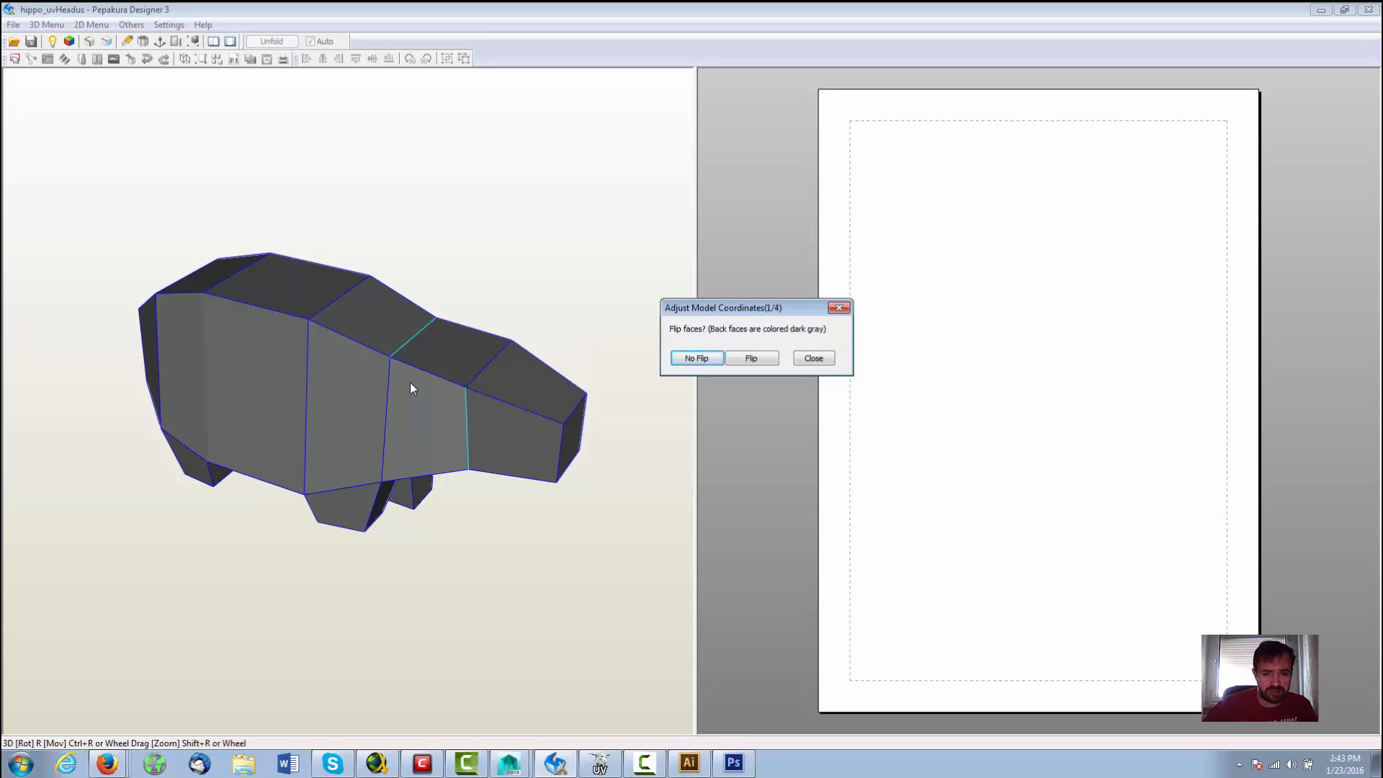
pyautogui.click(698, 358)
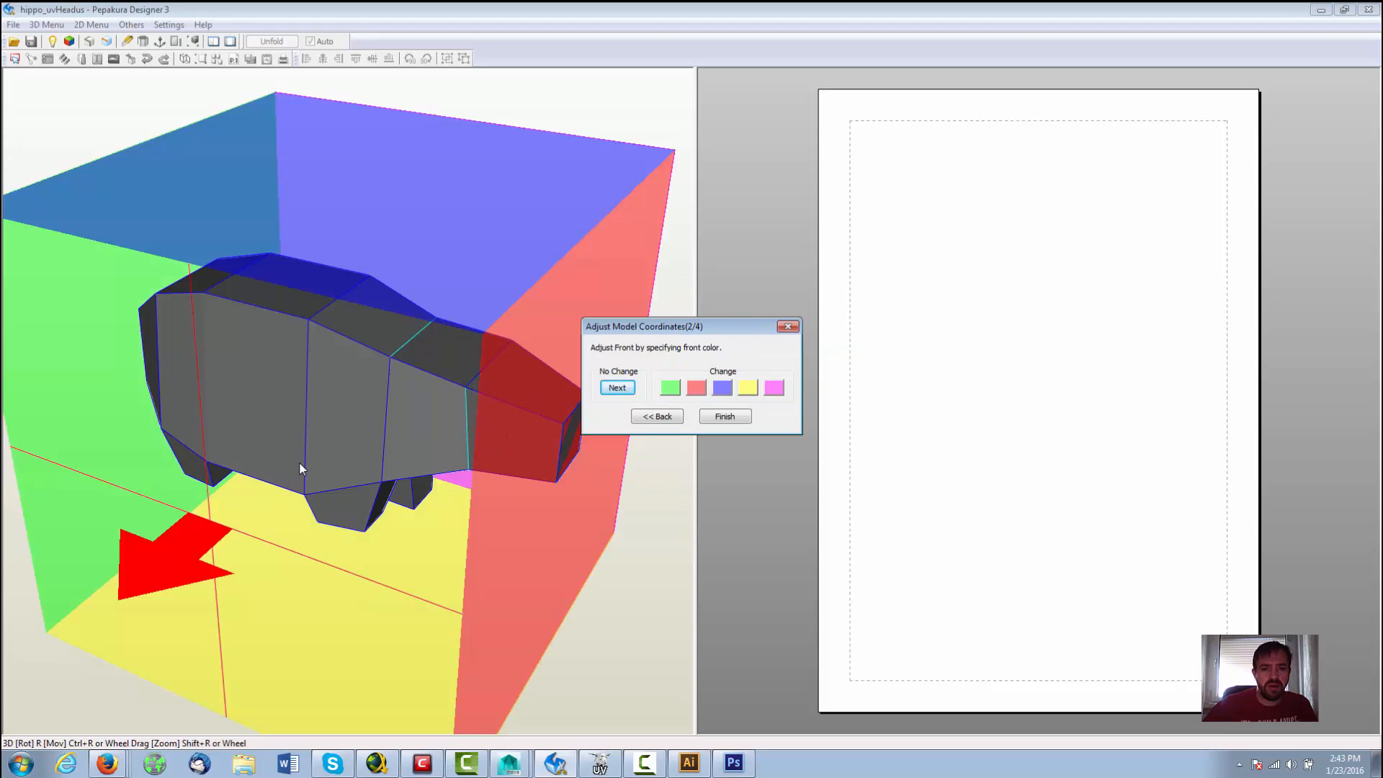
pyautogui.click(696, 389)
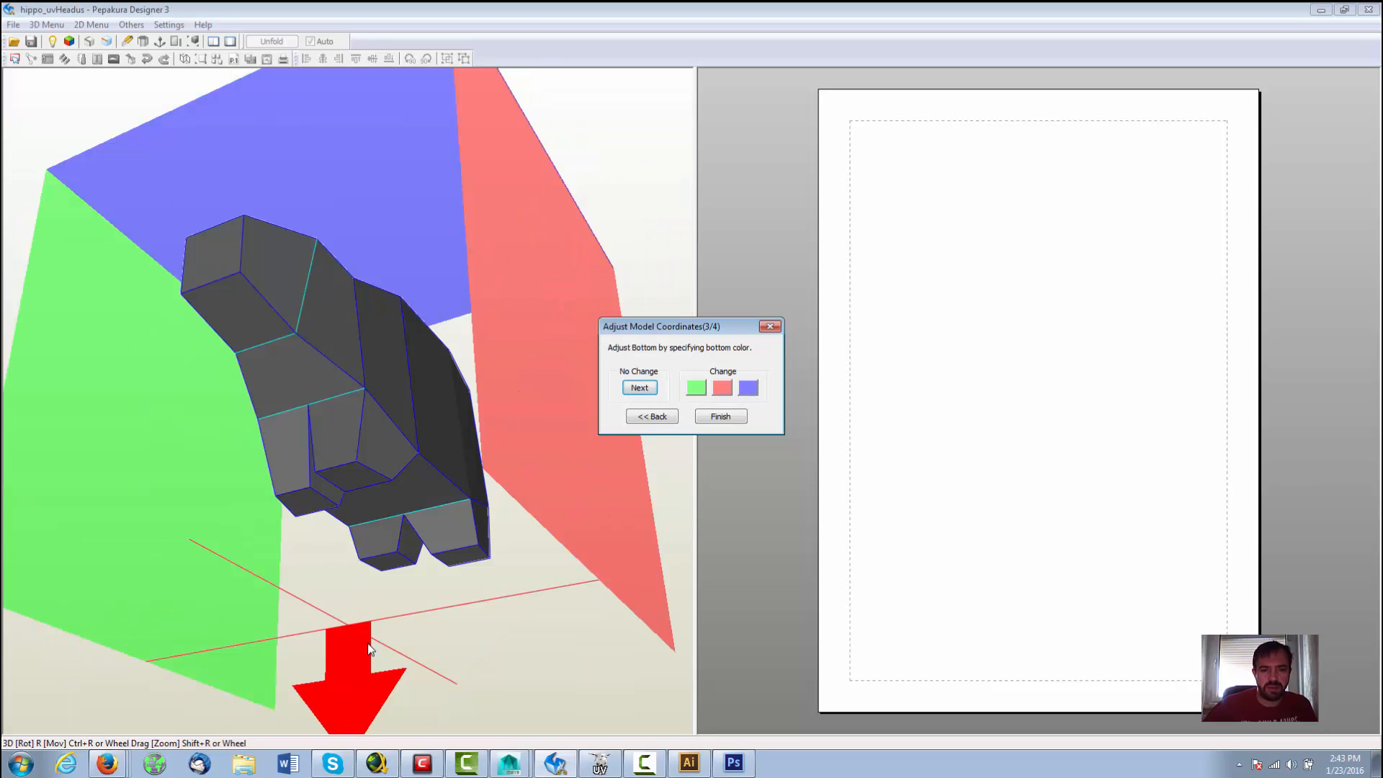
pyautogui.click(639, 388)
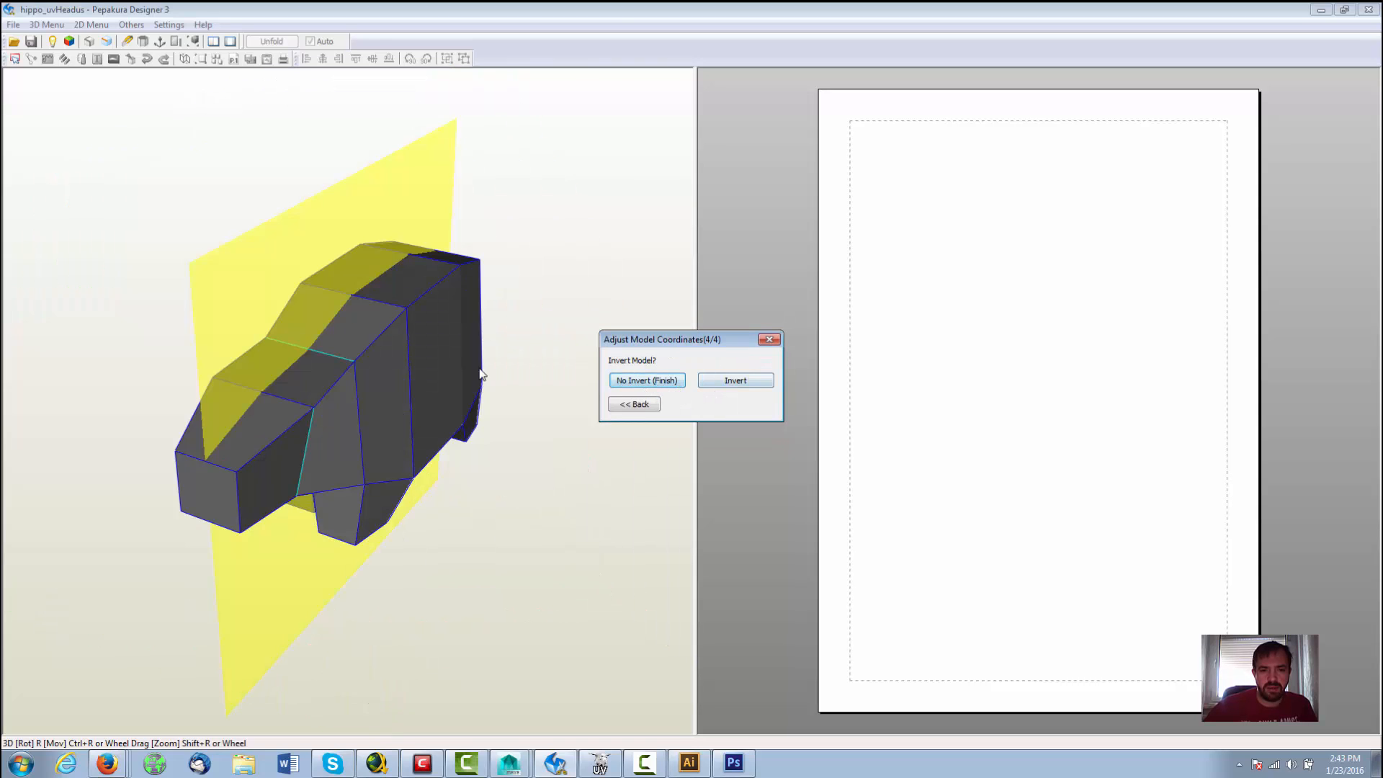
pyautogui.click(651, 382)
# Step: Mark the chain of edges between the hippo's back and its first flank as open, from the snout to the rump
pyautogui.moveTo(552, 419); pyautogui.dragTo(649, 405)
pyautogui.moveTo(432, 165); pyautogui.dragTo(377, 142)
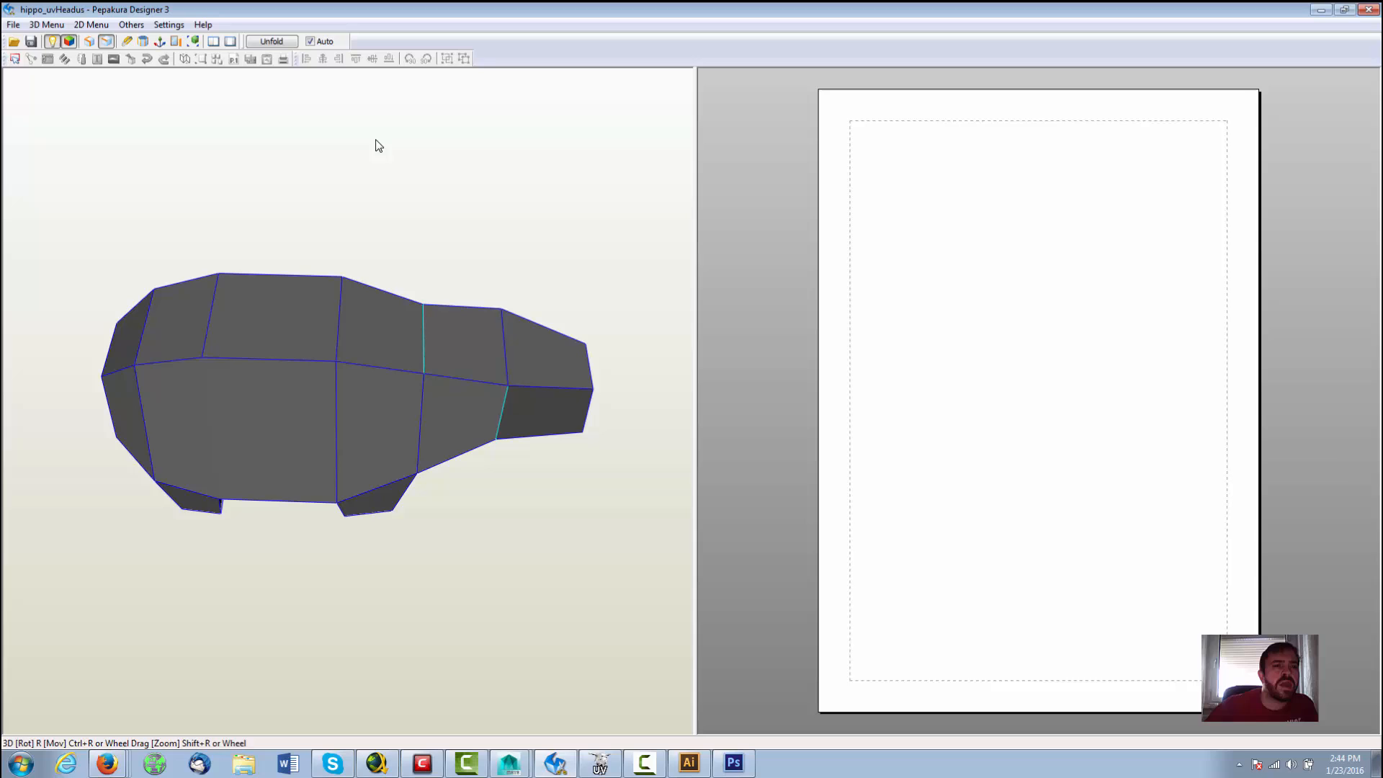
pyautogui.click(127, 43)
pyautogui.moveTo(468, 202)
pyautogui.mouseDown()
pyautogui.moveTo(495, 213)
pyautogui.moveTo(543, 173)
pyautogui.moveTo(463, 206)
pyautogui.moveTo(392, 185)
pyautogui.moveTo(497, 194)
pyautogui.moveTo(577, 173)
pyautogui.moveTo(504, 209)
pyautogui.mouseUp()
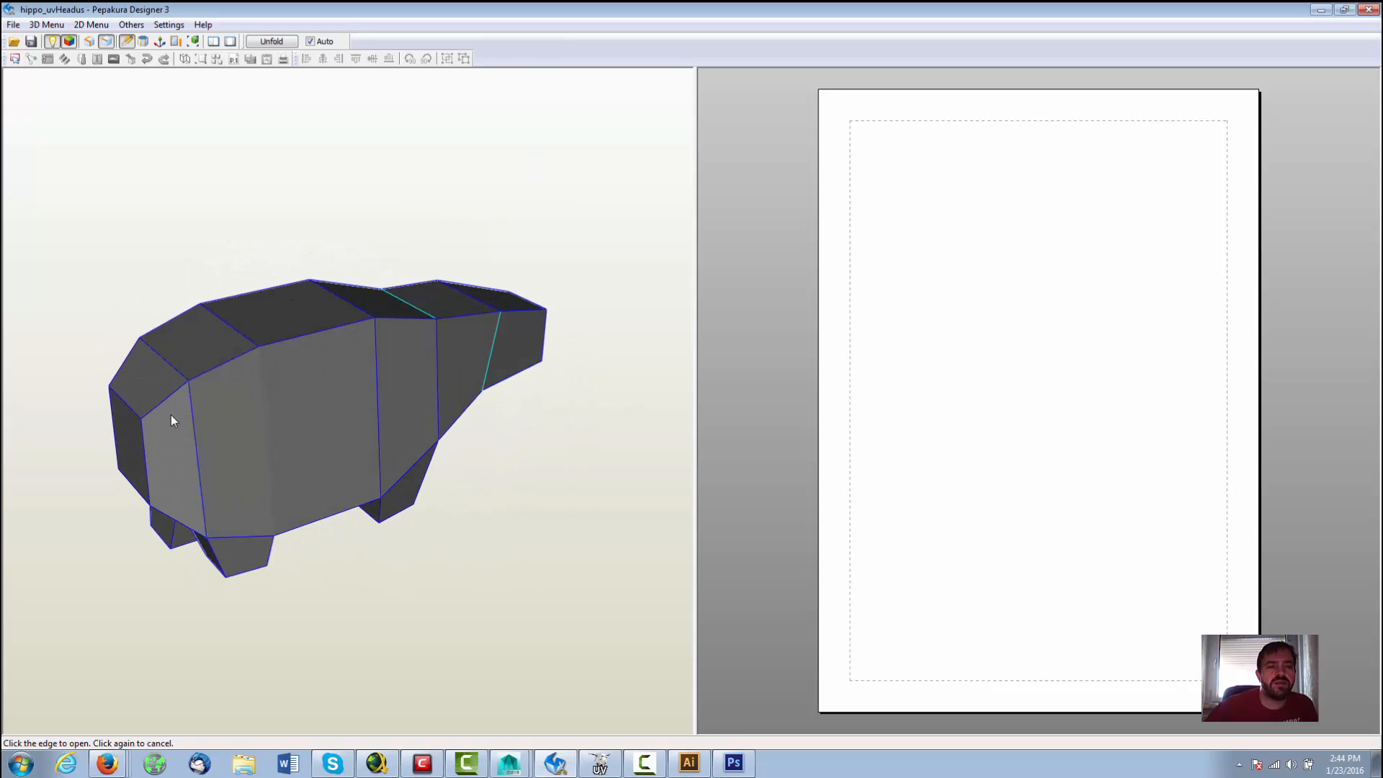
pyautogui.moveTo(171, 415); pyautogui.dragTo(163, 235)
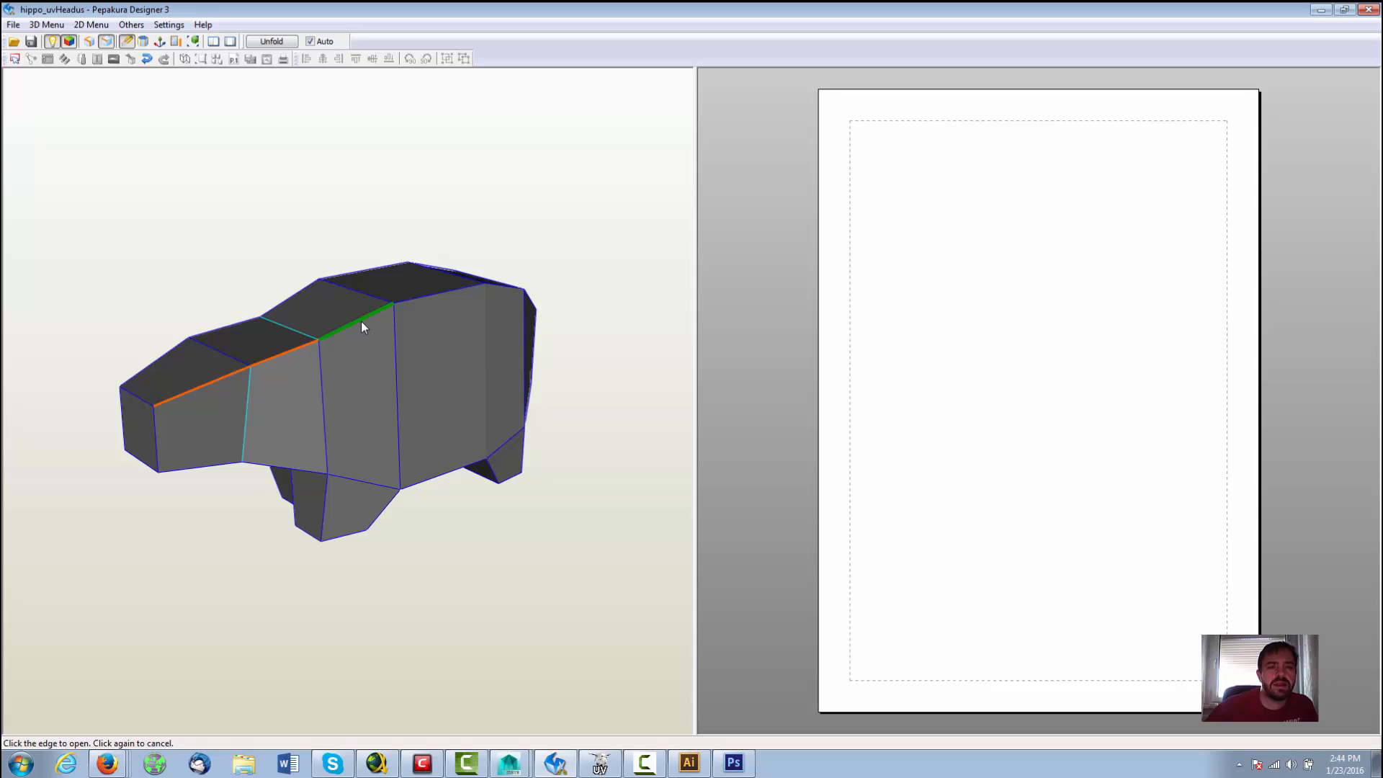
pyautogui.moveTo(472, 284)
pyautogui.mouseDown()
pyautogui.moveTo(540, 268)
pyautogui.moveTo(485, 284)
pyautogui.mouseUp()
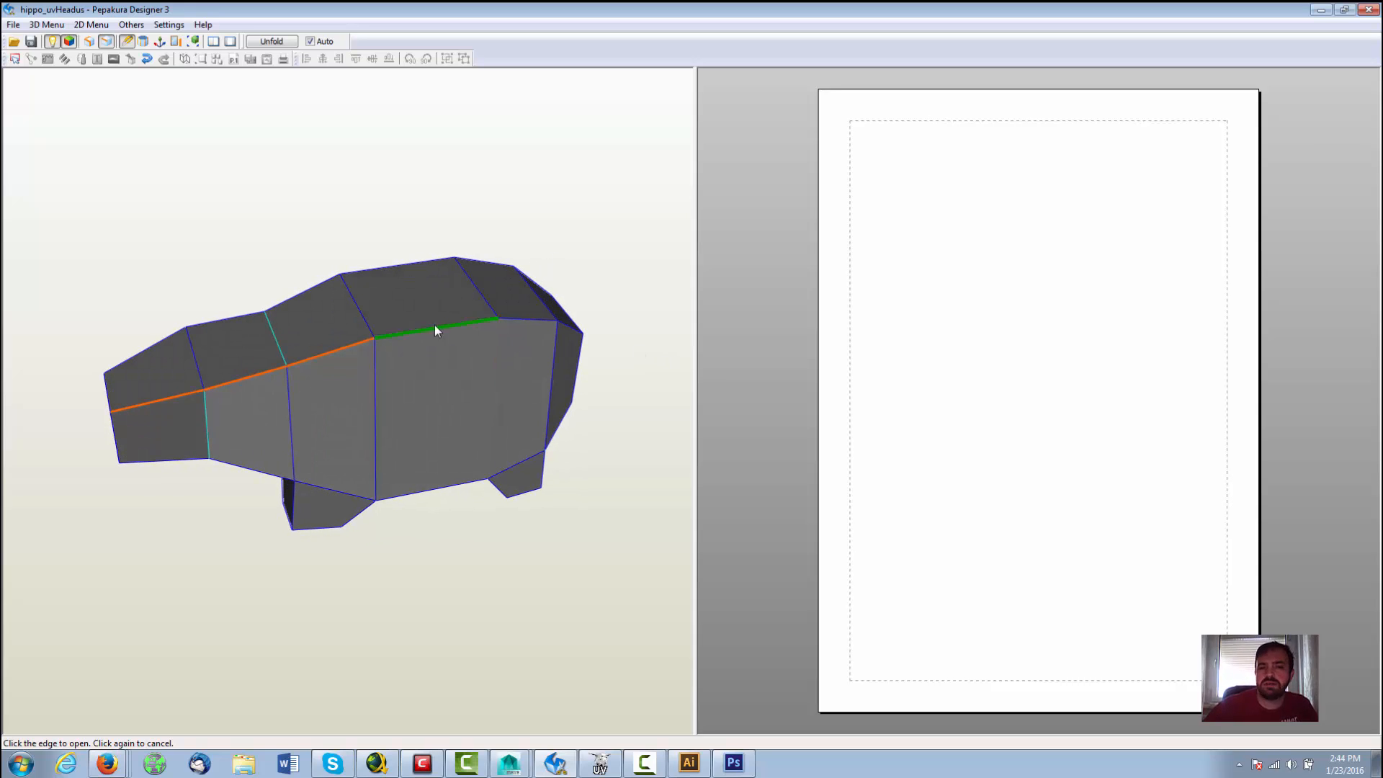
pyautogui.click(533, 318)
pyautogui.moveTo(599, 294); pyautogui.dragTo(547, 393)
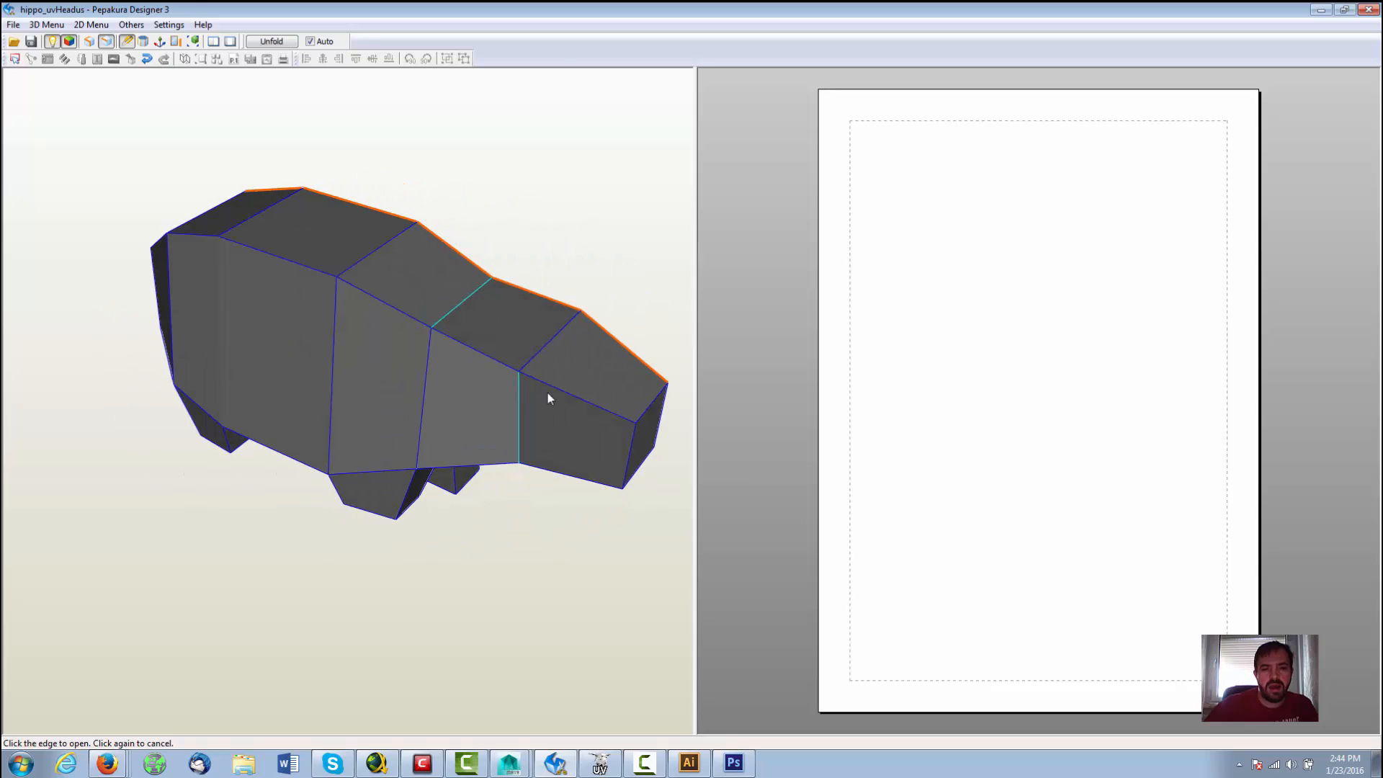
# Step: Mark the matching edges between the back and the opposite flank as open, from the snout to the rump
pyautogui.click(466, 347)
pyautogui.click(401, 318)
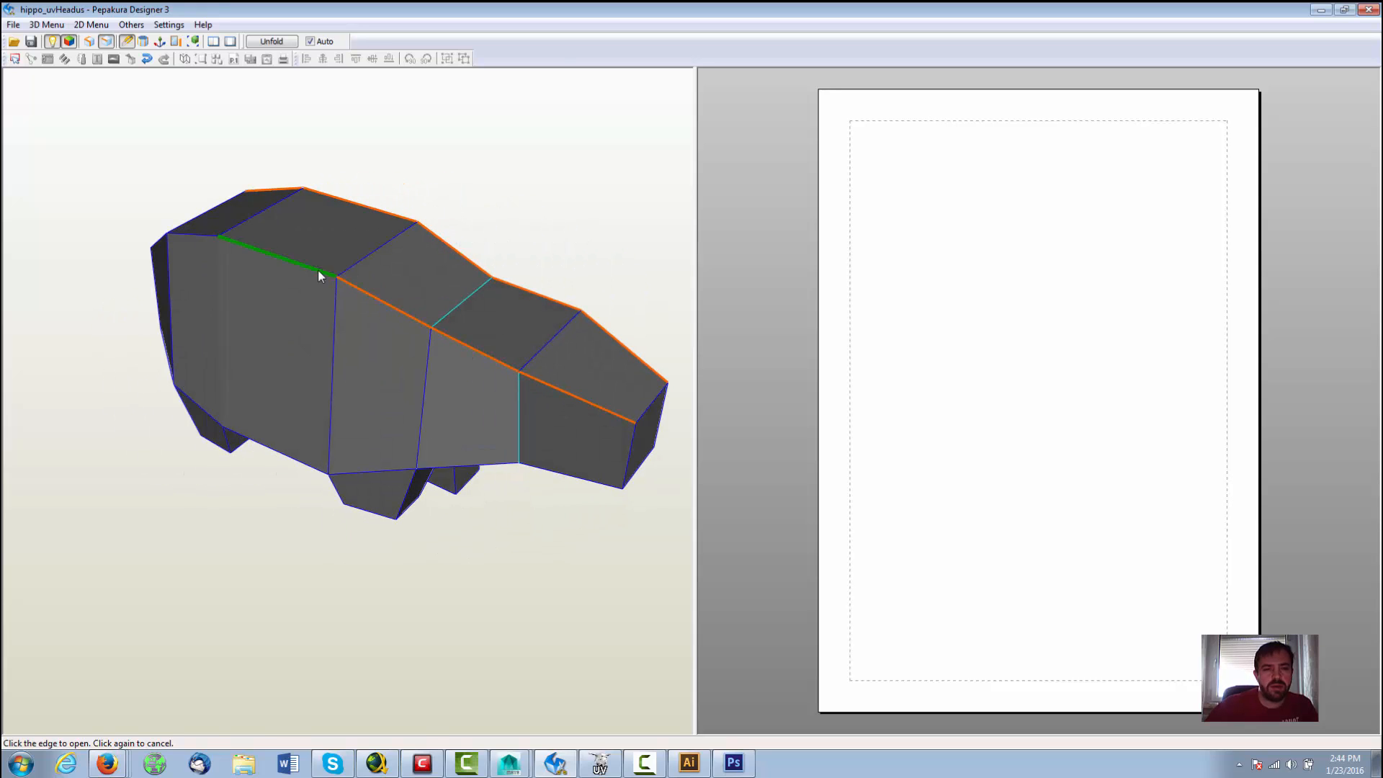
pyautogui.moveTo(117, 281); pyautogui.dragTo(309, 398)
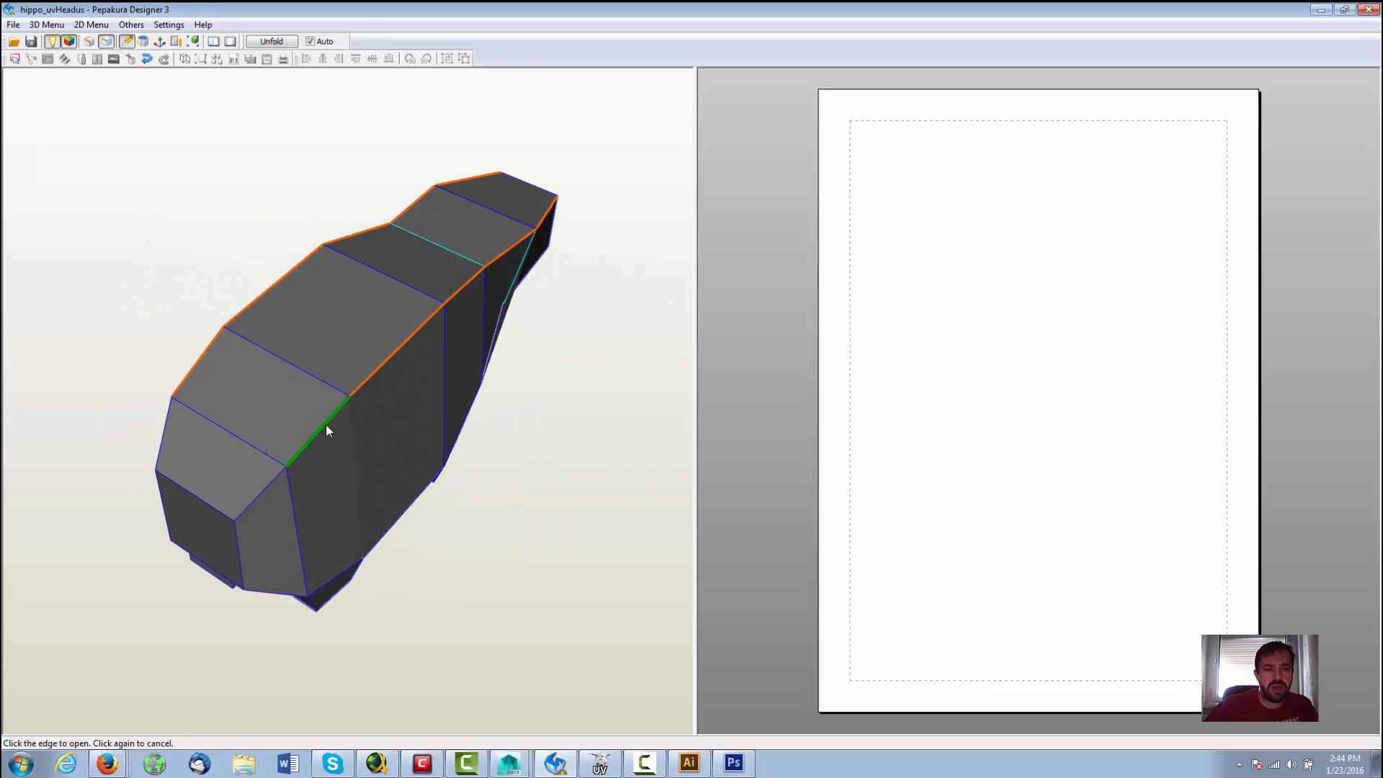
pyautogui.click(327, 430)
pyautogui.moveTo(441, 457); pyautogui.dragTo(336, 262)
# Step: Open the edges under the jaw and neck and around the outer front leg on the same flank
pyautogui.moveTo(502, 286); pyautogui.dragTo(669, 415)
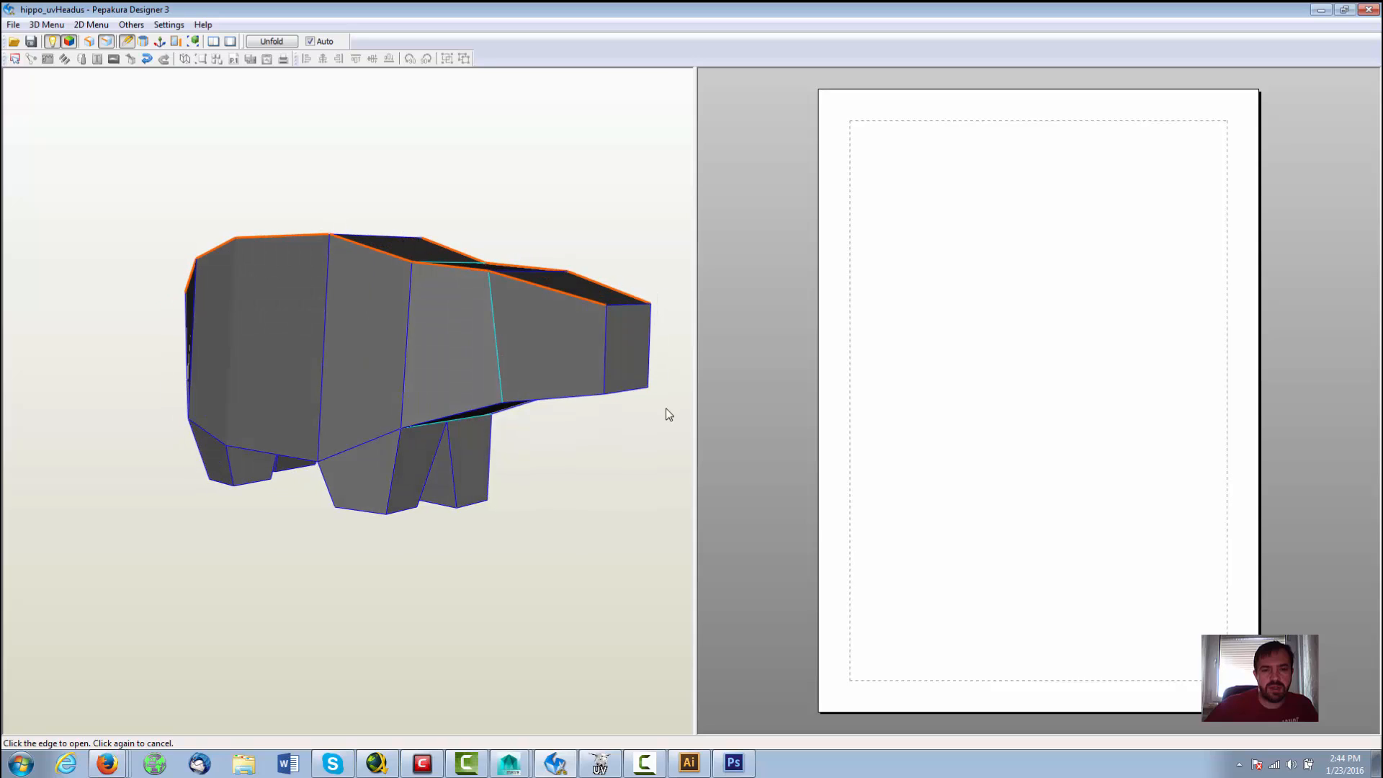
pyautogui.click(523, 399)
pyautogui.click(462, 412)
pyautogui.click(394, 462)
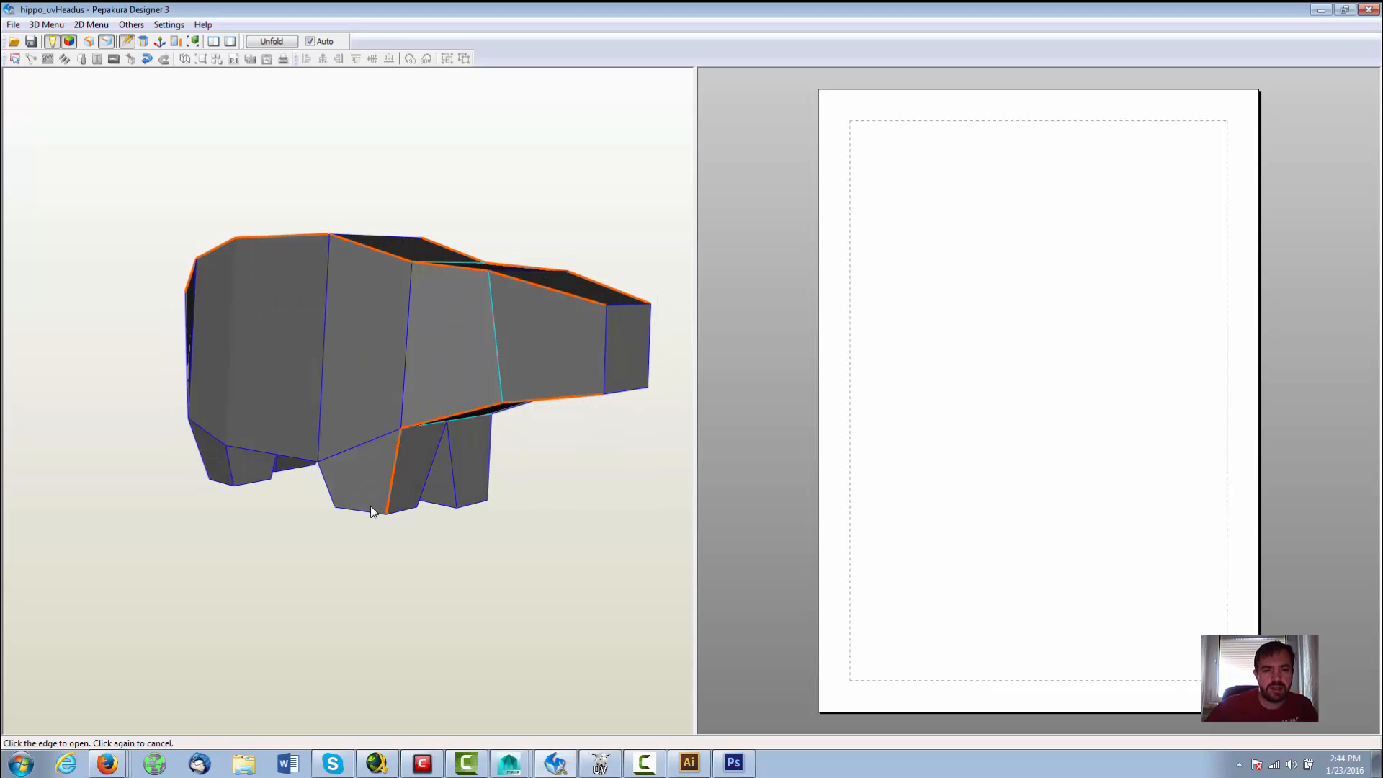
pyautogui.click(357, 510)
pyautogui.moveTo(248, 510); pyautogui.dragTo(283, 520, button='right')
# Step: Open this flank's belly and outer hind leg edges, along with the top and adjoining side edges of the rump panel
pyautogui.click(296, 470)
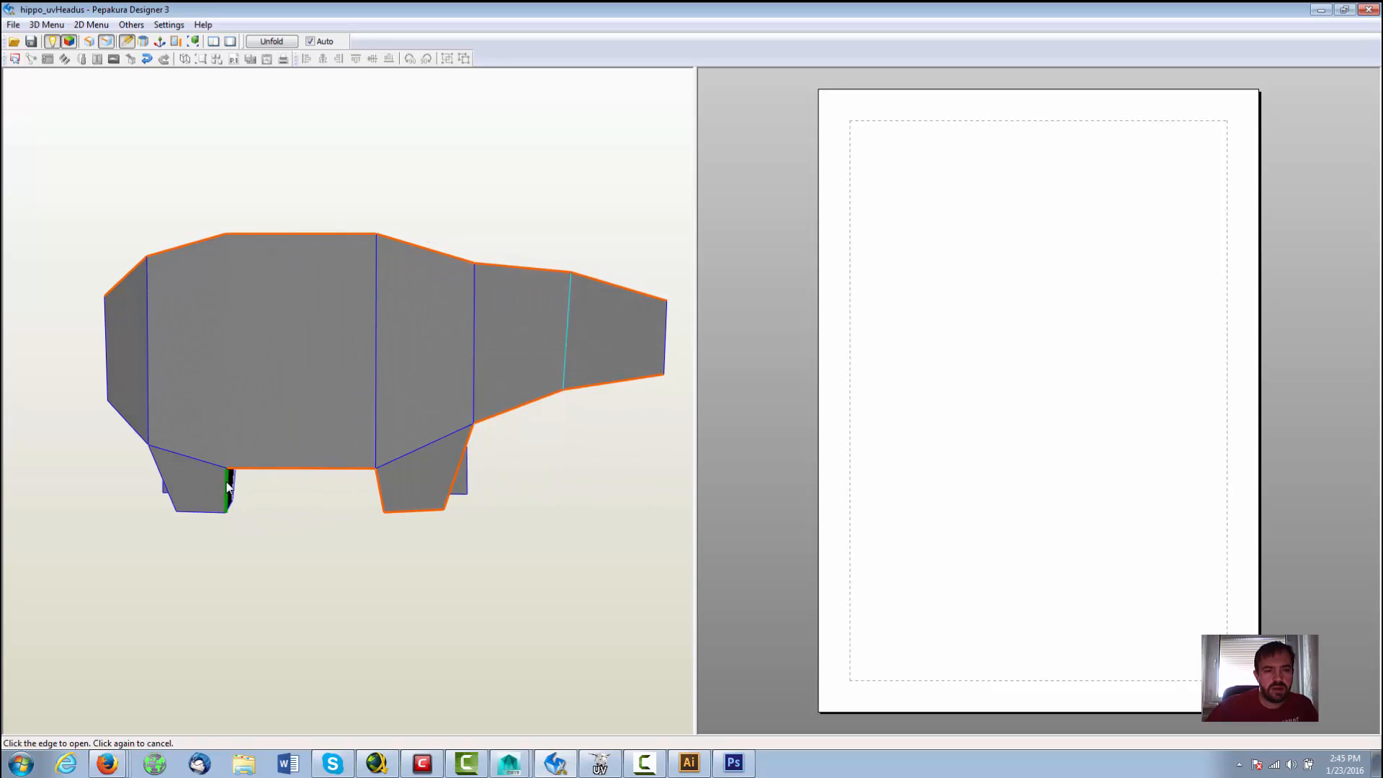
pyautogui.moveTo(210, 513); pyautogui.dragTo(298, 538, button='right')
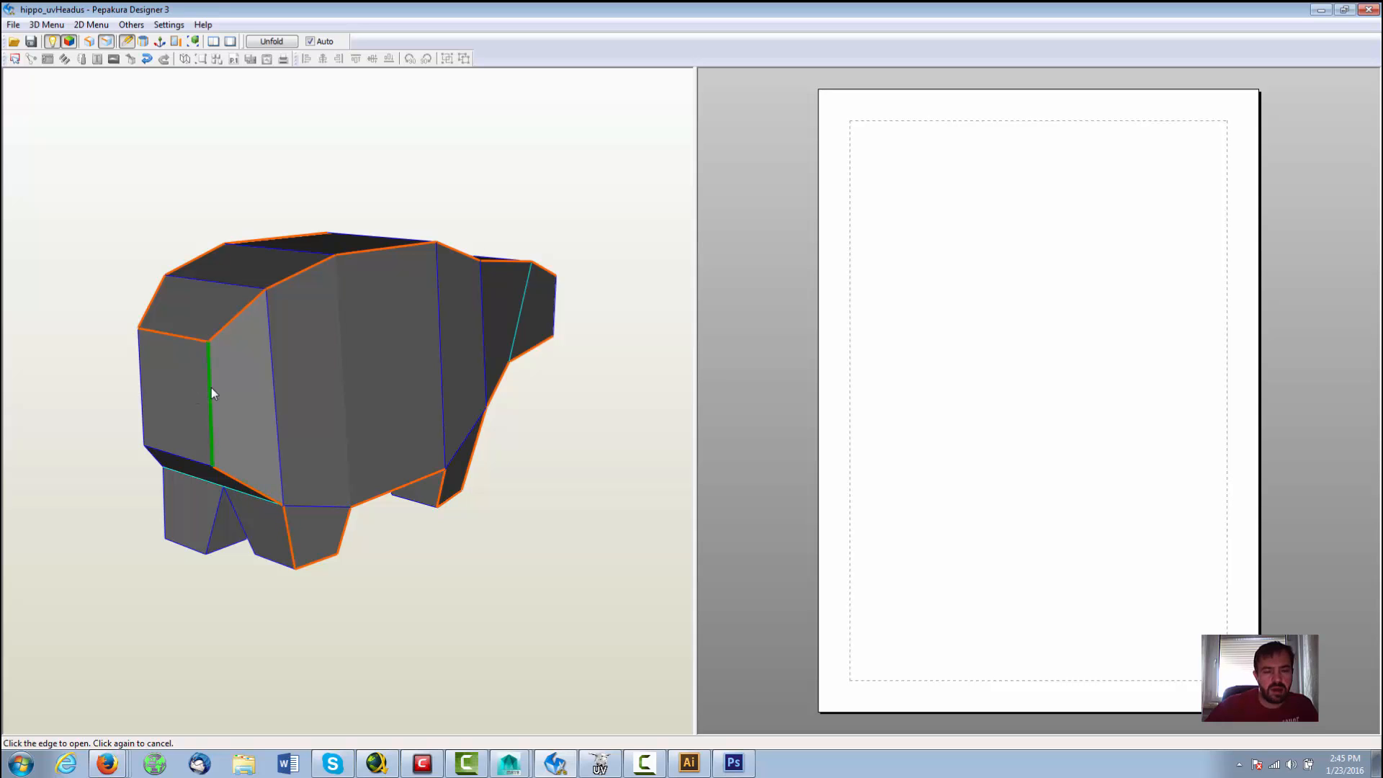
pyautogui.moveTo(537, 571); pyautogui.dragTo(641, 462, button='right')
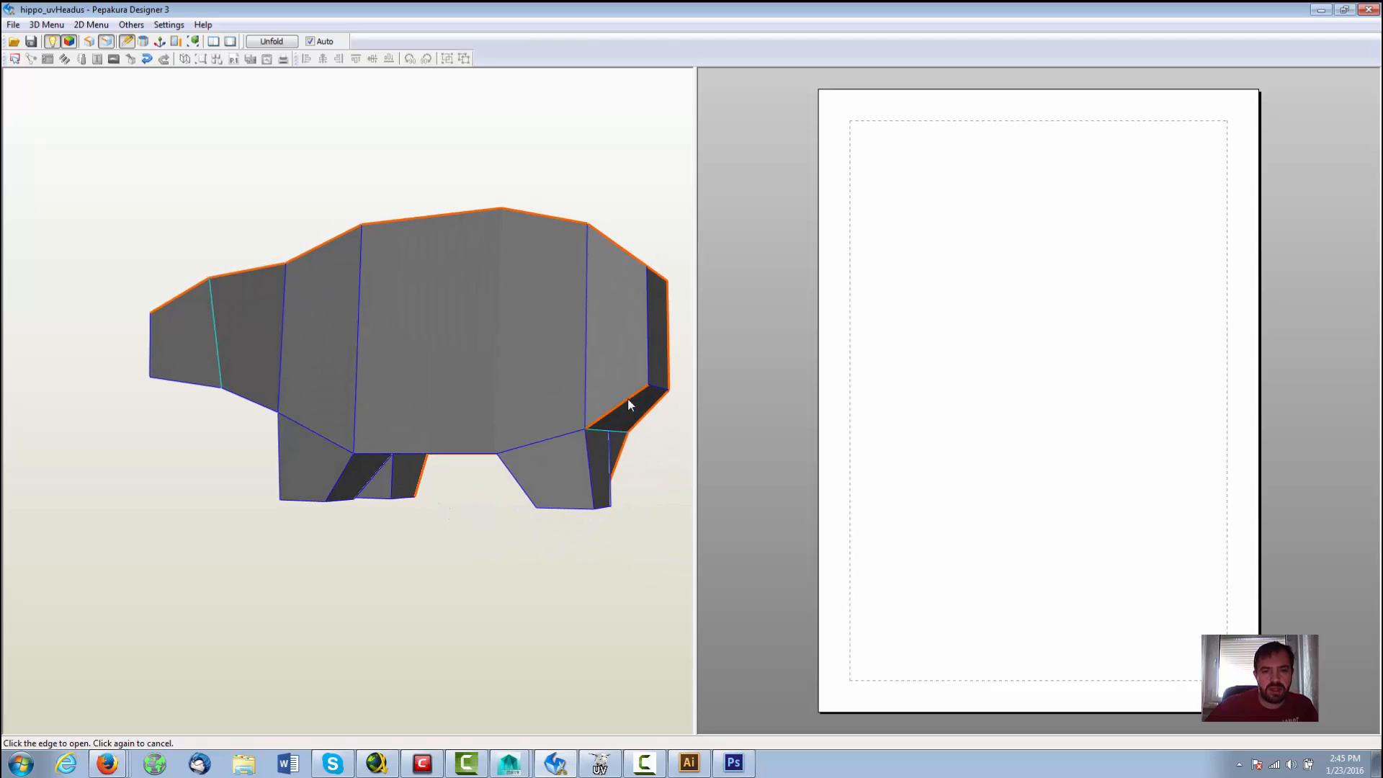
pyautogui.moveTo(634, 315); pyautogui.dragTo(455, 351, button='right')
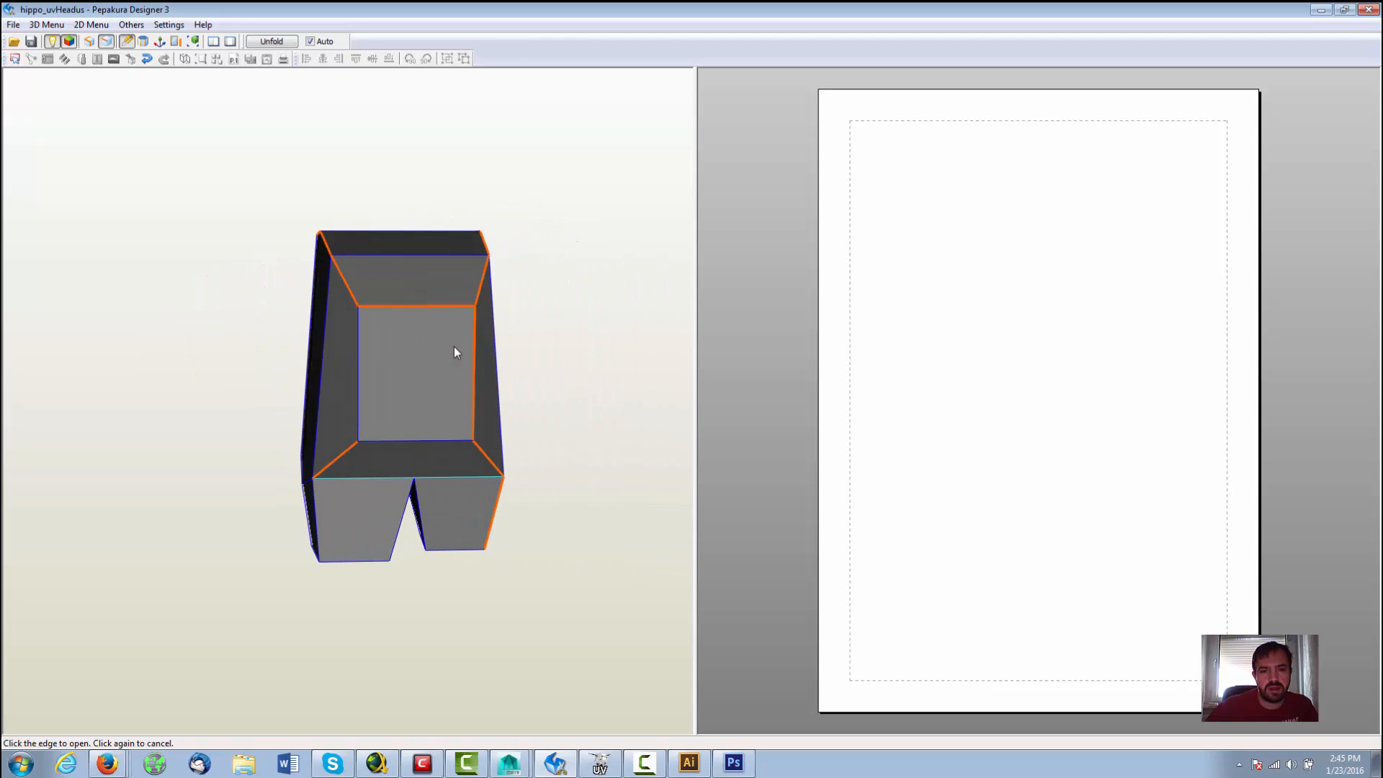
# Step: Open the belly, outer leg and jaw edges along the other flank to match the first side
pyautogui.moveTo(360, 366); pyautogui.dragTo(542, 445, button='right')
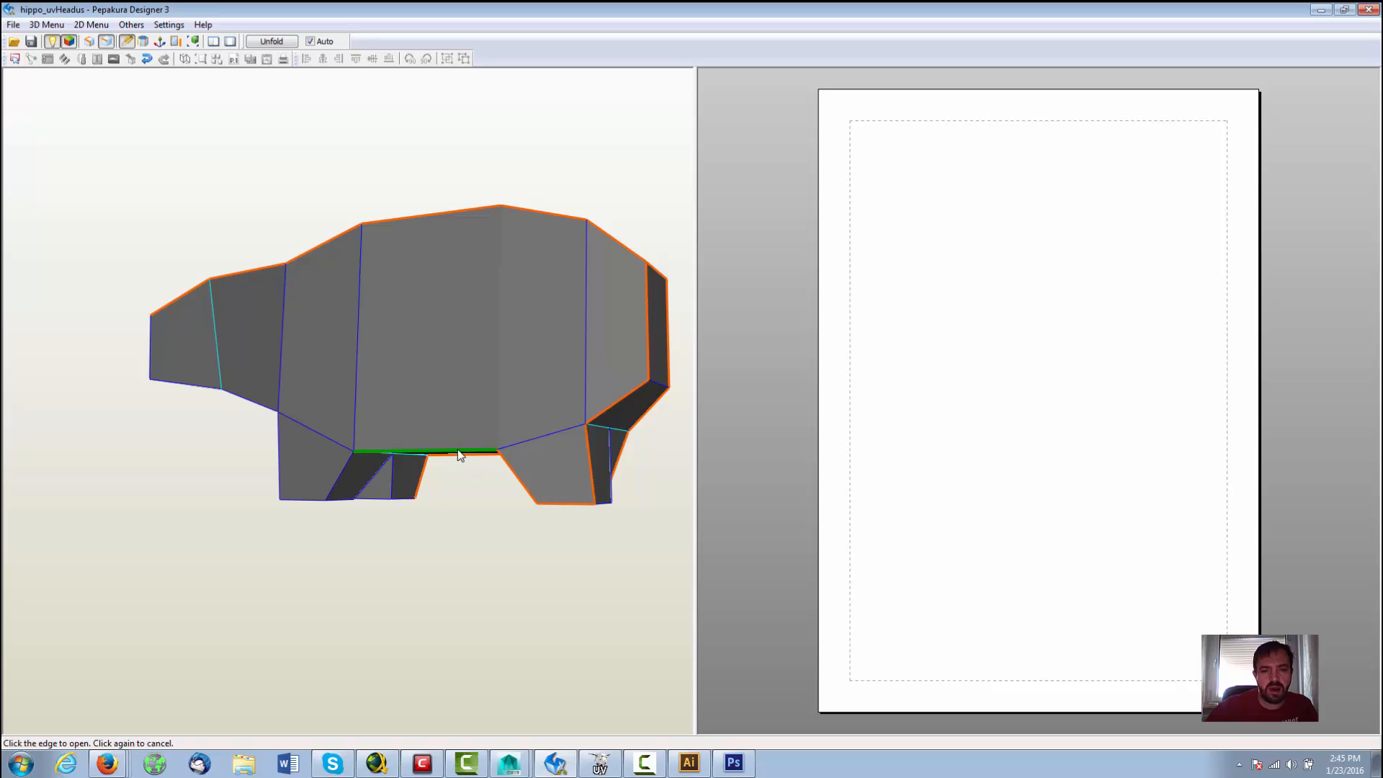
pyautogui.moveTo(383, 455); pyautogui.dragTo(448, 481, button='right')
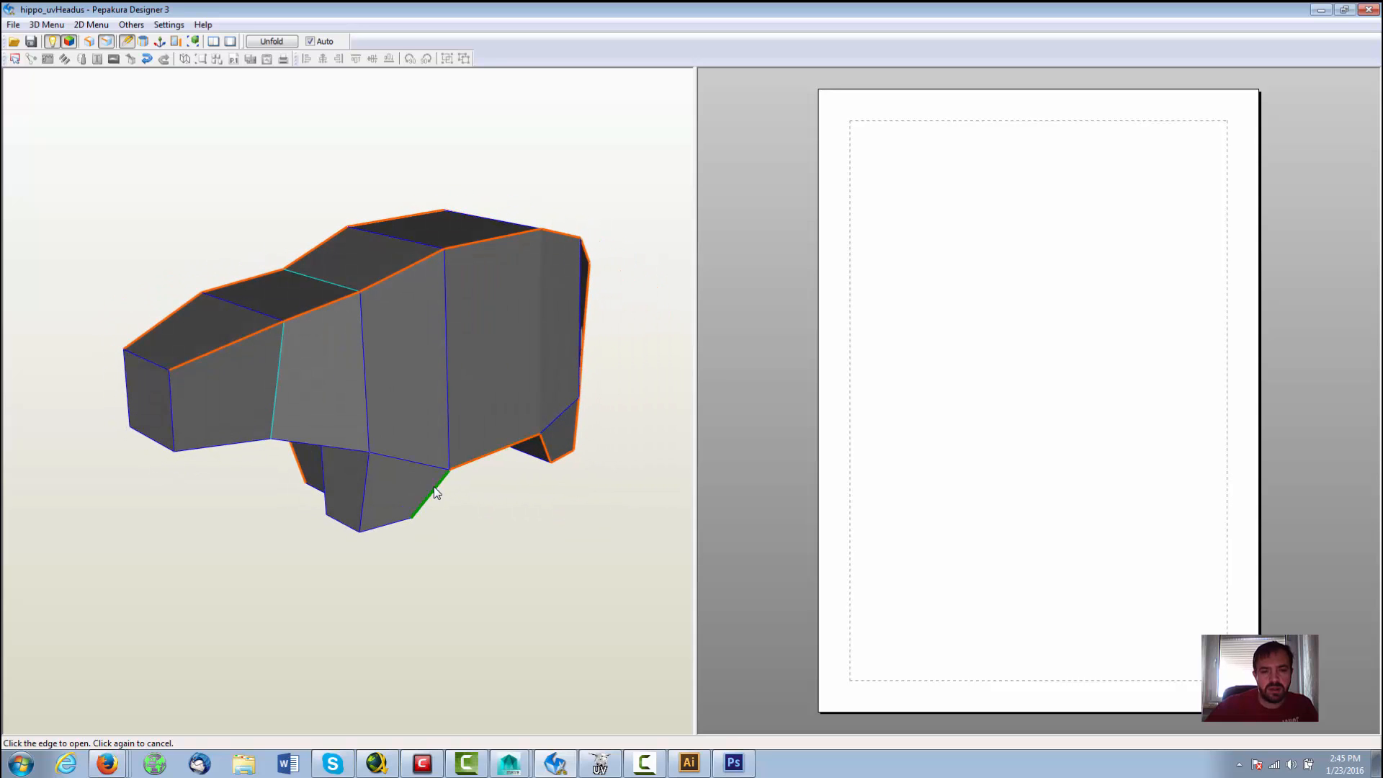
pyautogui.click(365, 498)
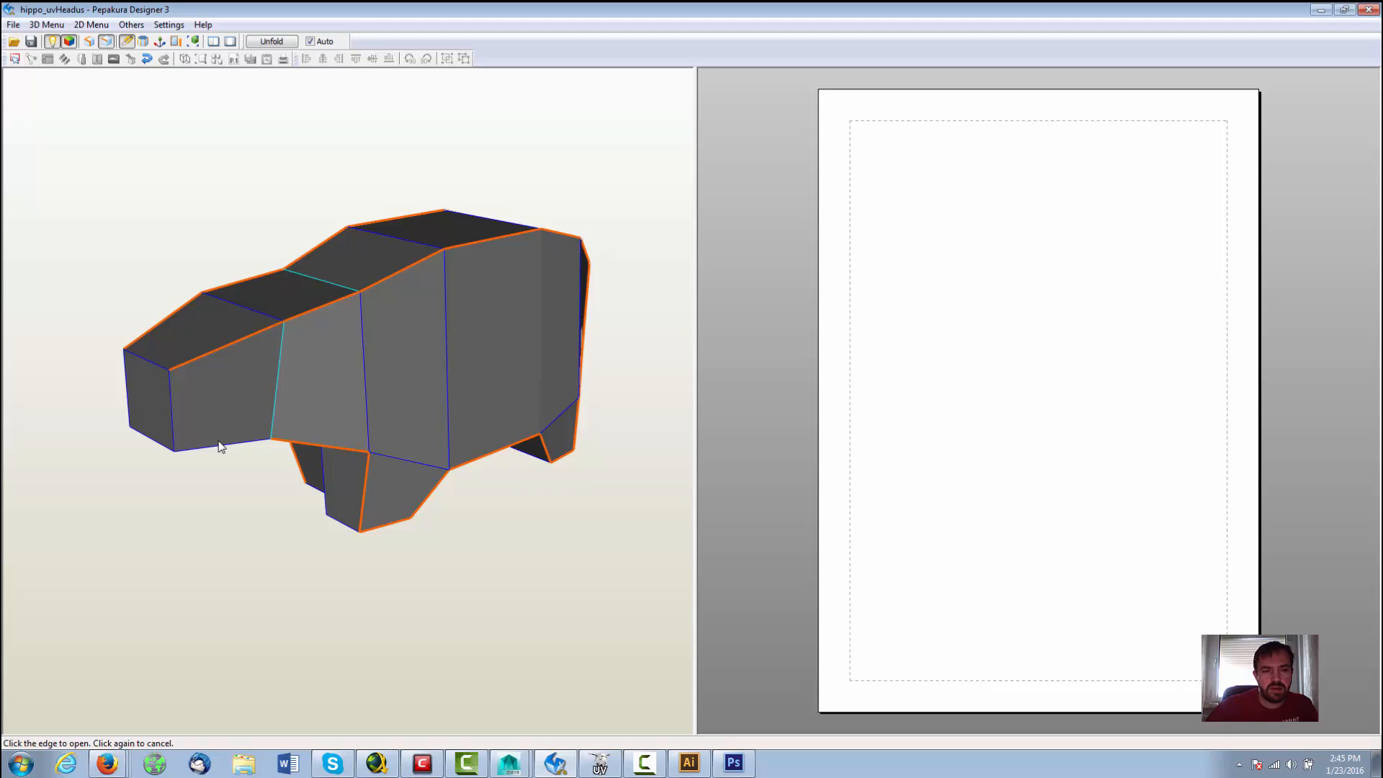
pyautogui.moveTo(231, 447); pyautogui.dragTo(374, 382, button='right')
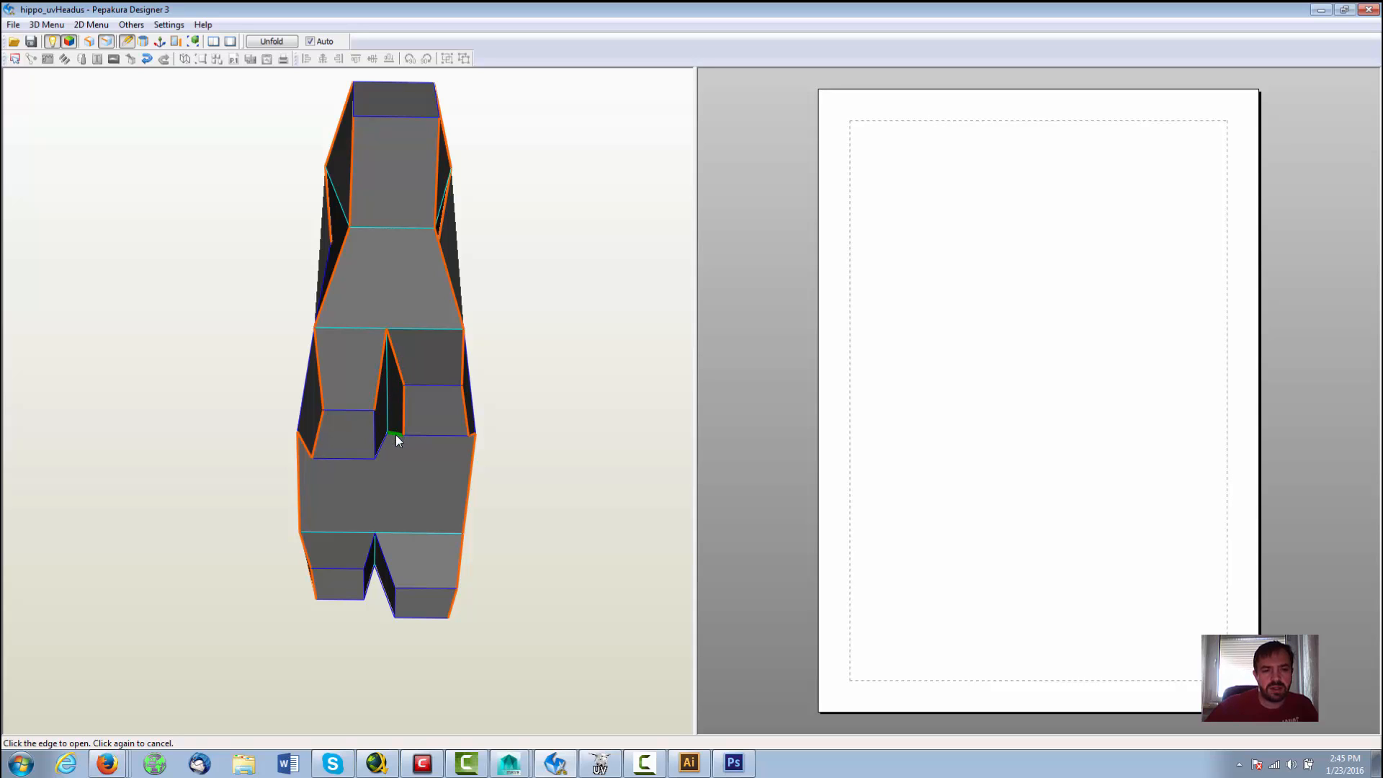
# Step: Open the inner edges of the front and hind legs on the hippo's underside
pyautogui.moveTo(376, 444); pyautogui.dragTo(512, 268, button='right')
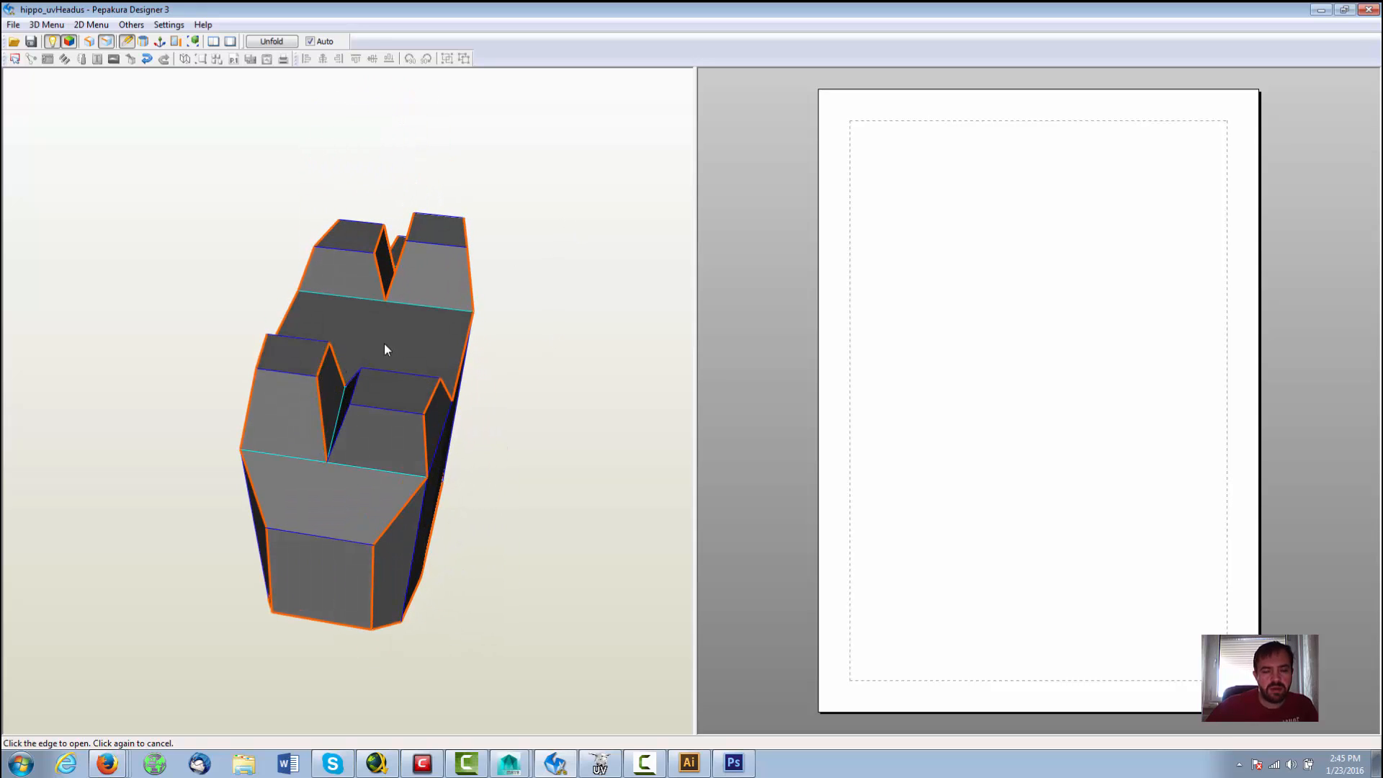
pyautogui.moveTo(385, 350); pyautogui.dragTo(395, 413, button='right')
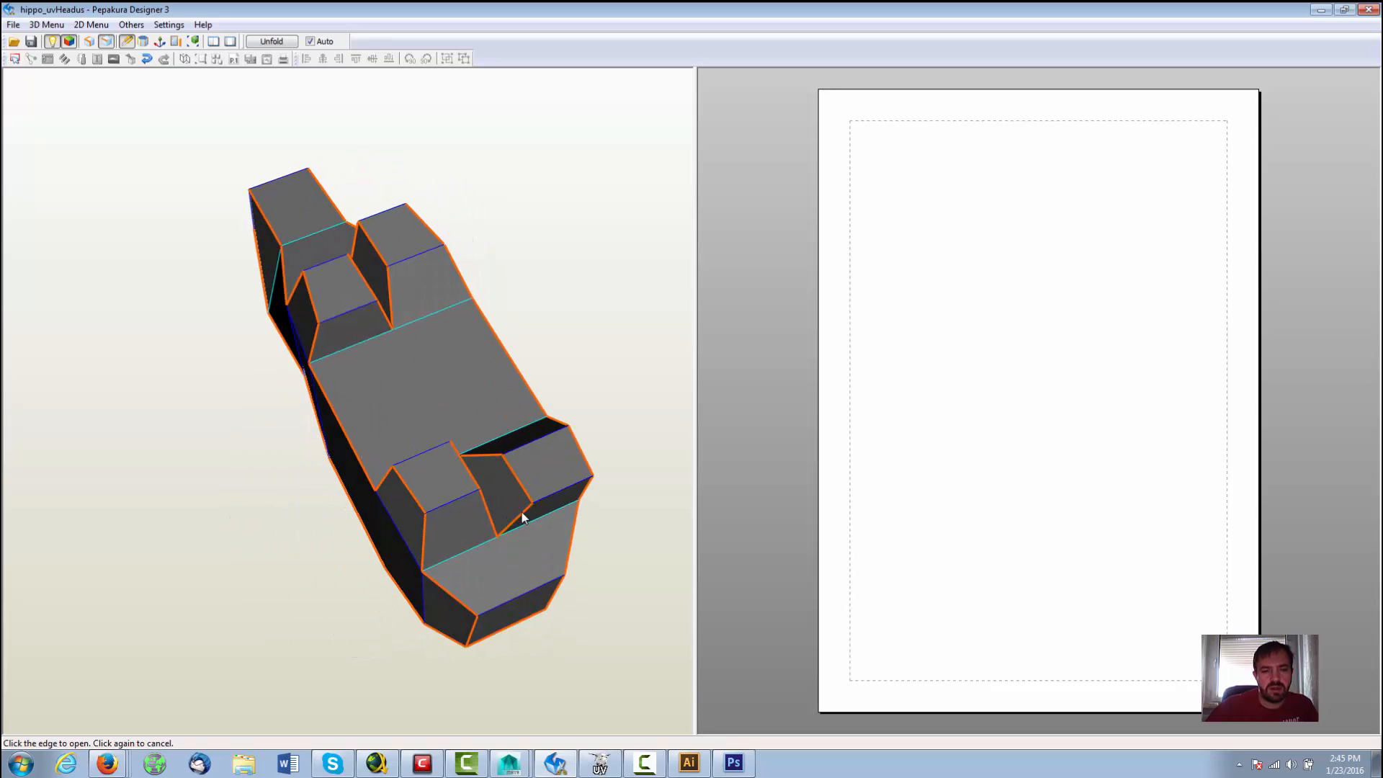
pyautogui.moveTo(523, 517); pyautogui.dragTo(604, 375, button='right')
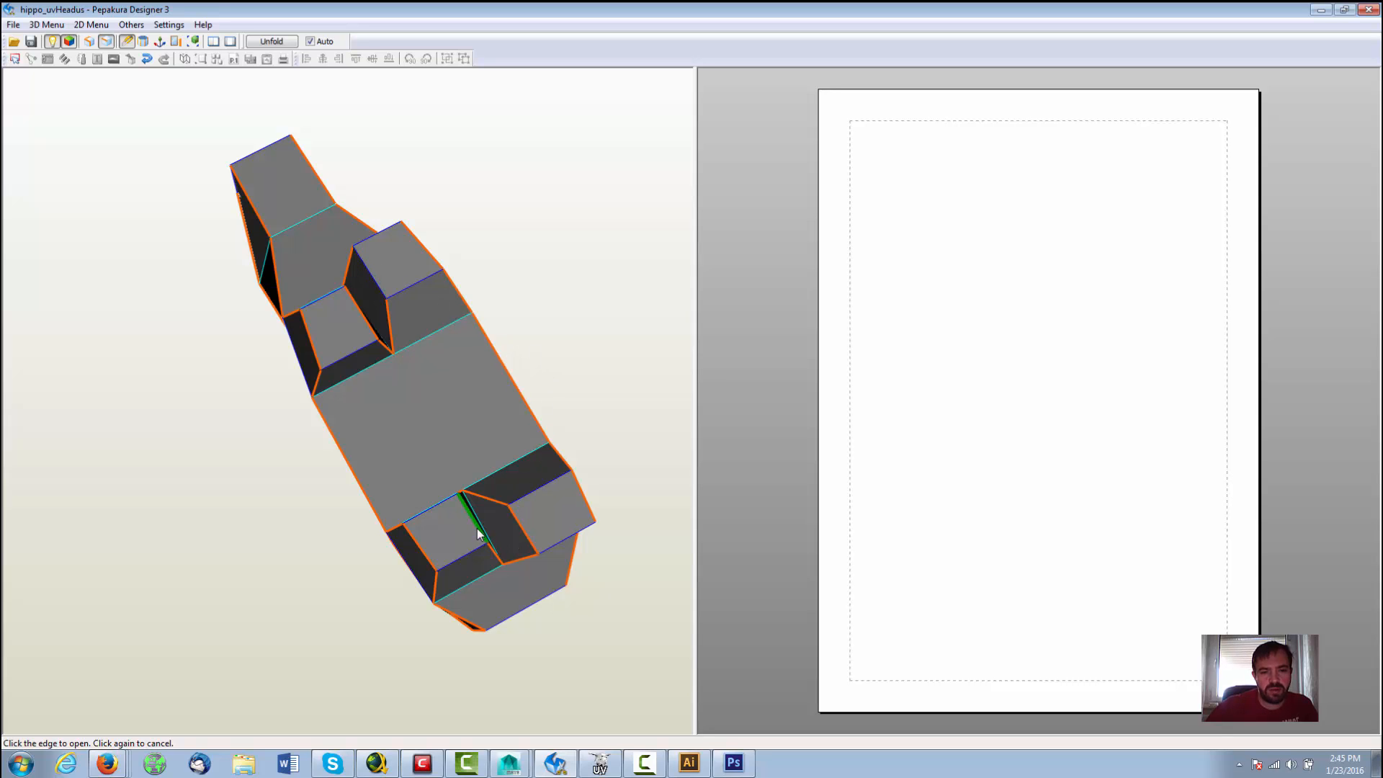
pyautogui.moveTo(611, 364); pyautogui.dragTo(561, 464, button='right')
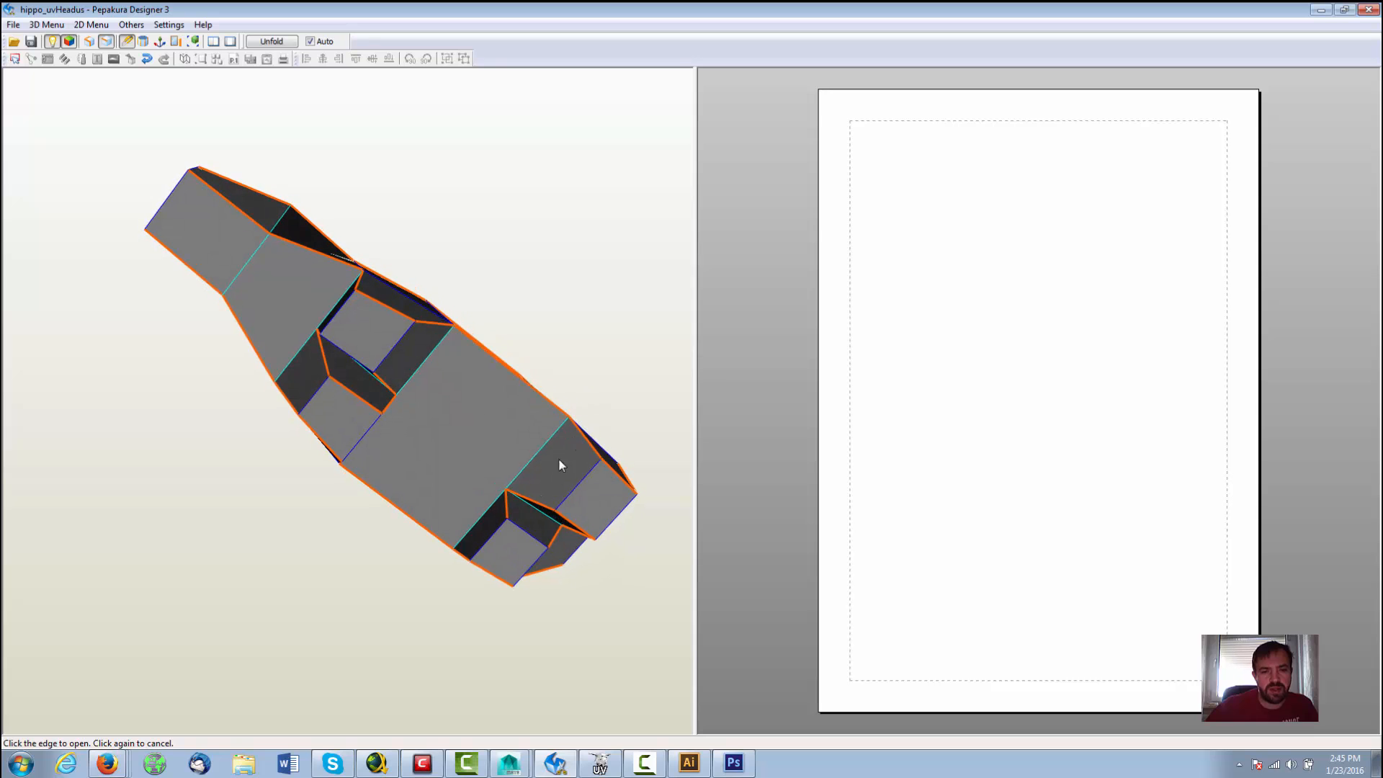
# Step: Open the lower edge of the rump panel and inspect the edges around the snout
pyautogui.moveTo(623, 381); pyautogui.dragTo(468, 360, button='right')
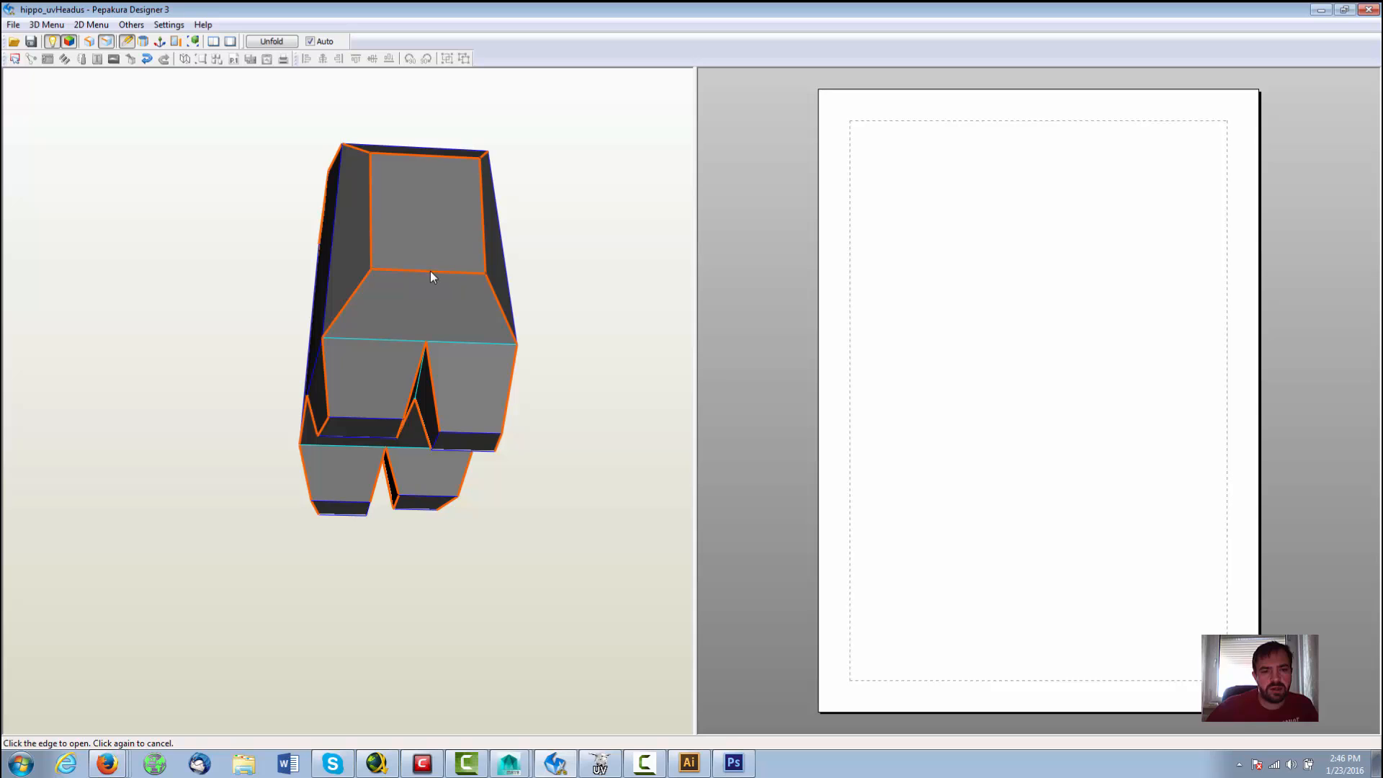
pyautogui.moveTo(586, 370)
pyautogui.mouseDown(button='right')
pyautogui.moveTo(587, 349)
pyautogui.moveTo(579, 387)
pyautogui.mouseUp(button='right')
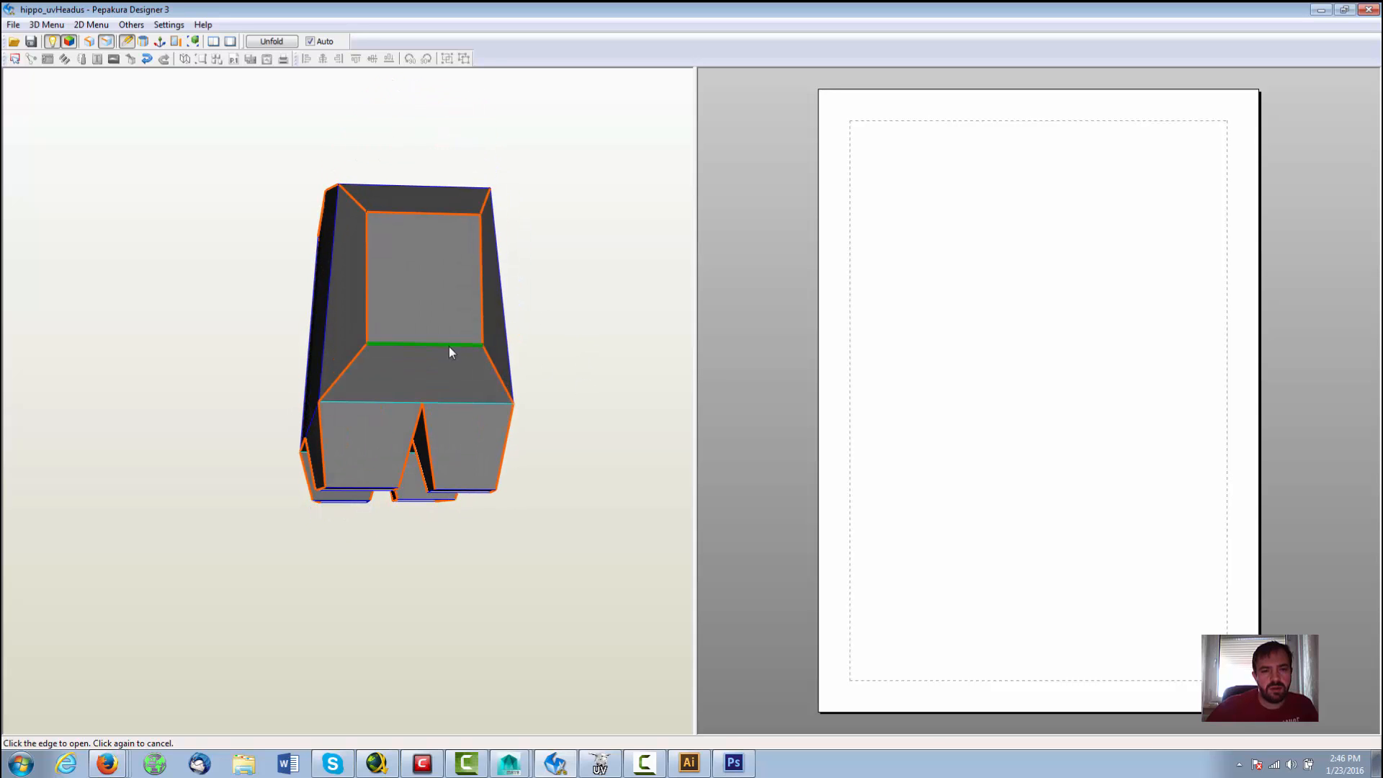
pyautogui.moveTo(581, 331); pyautogui.dragTo(577, 323, button='right')
pyautogui.moveTo(421, 328); pyautogui.dragTo(463, 265, button='right')
pyautogui.moveTo(456, 490); pyautogui.dragTo(593, 485, button='right')
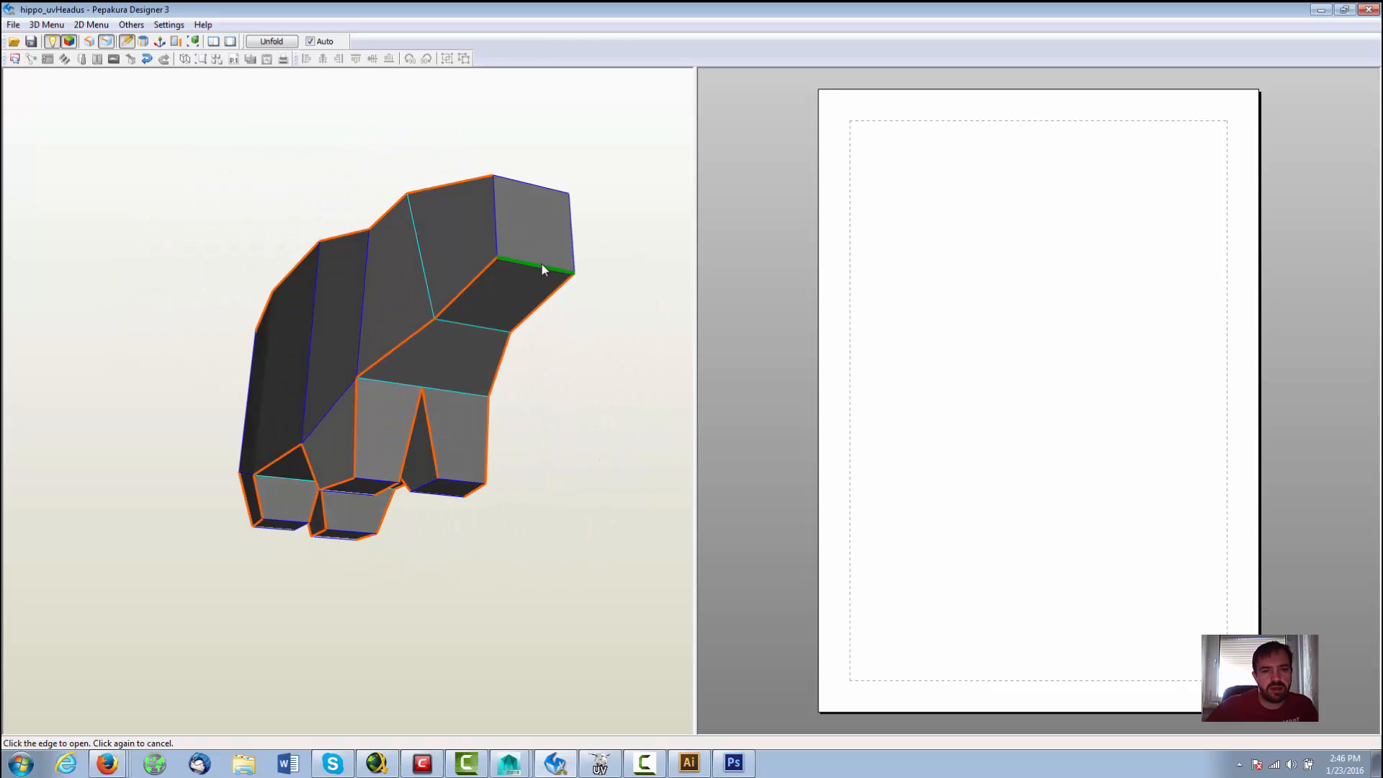
# Step: Rejoin the rump panel to one flank along its side edge and unfold the model into the paper pattern
pyautogui.moveTo(553, 278); pyautogui.dragTo(646, 393, button='right')
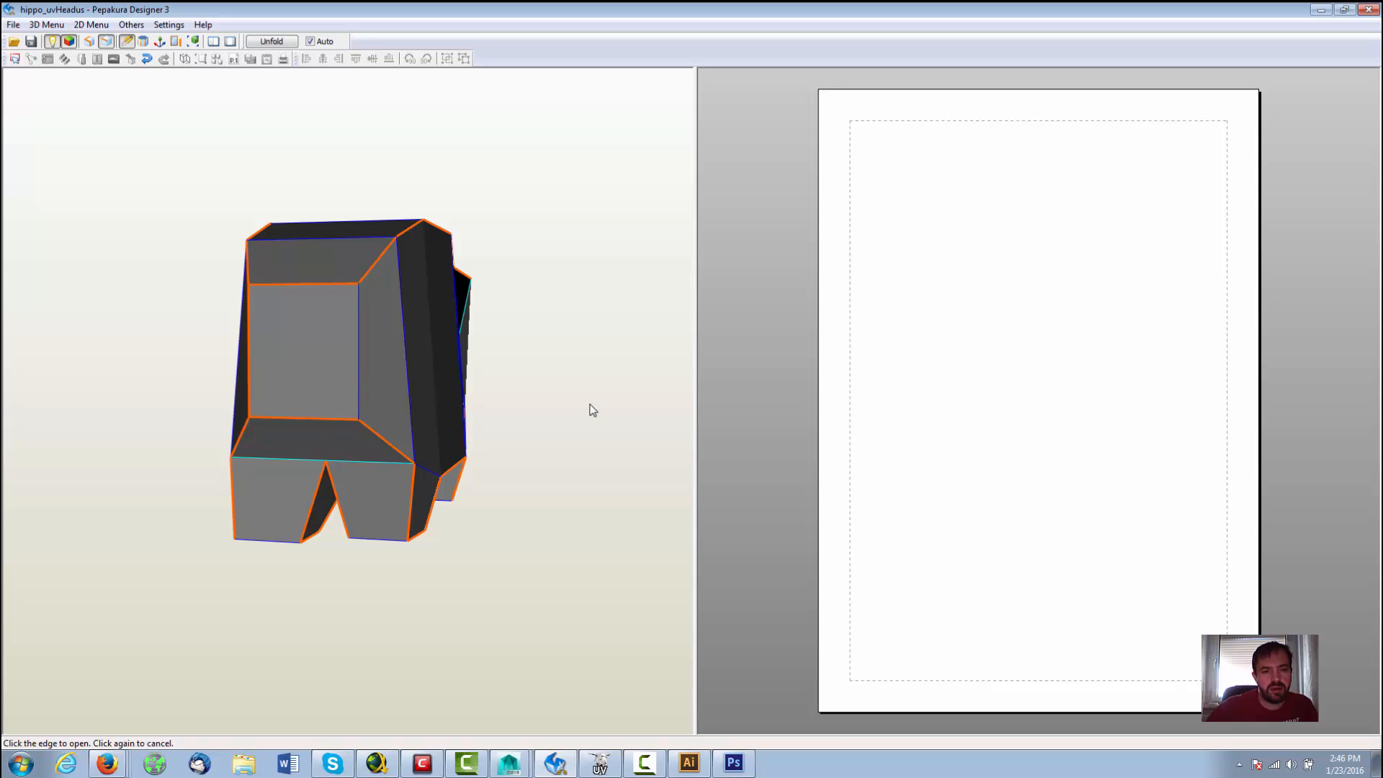
pyautogui.moveTo(589, 405); pyautogui.dragTo(877, 437, button='right')
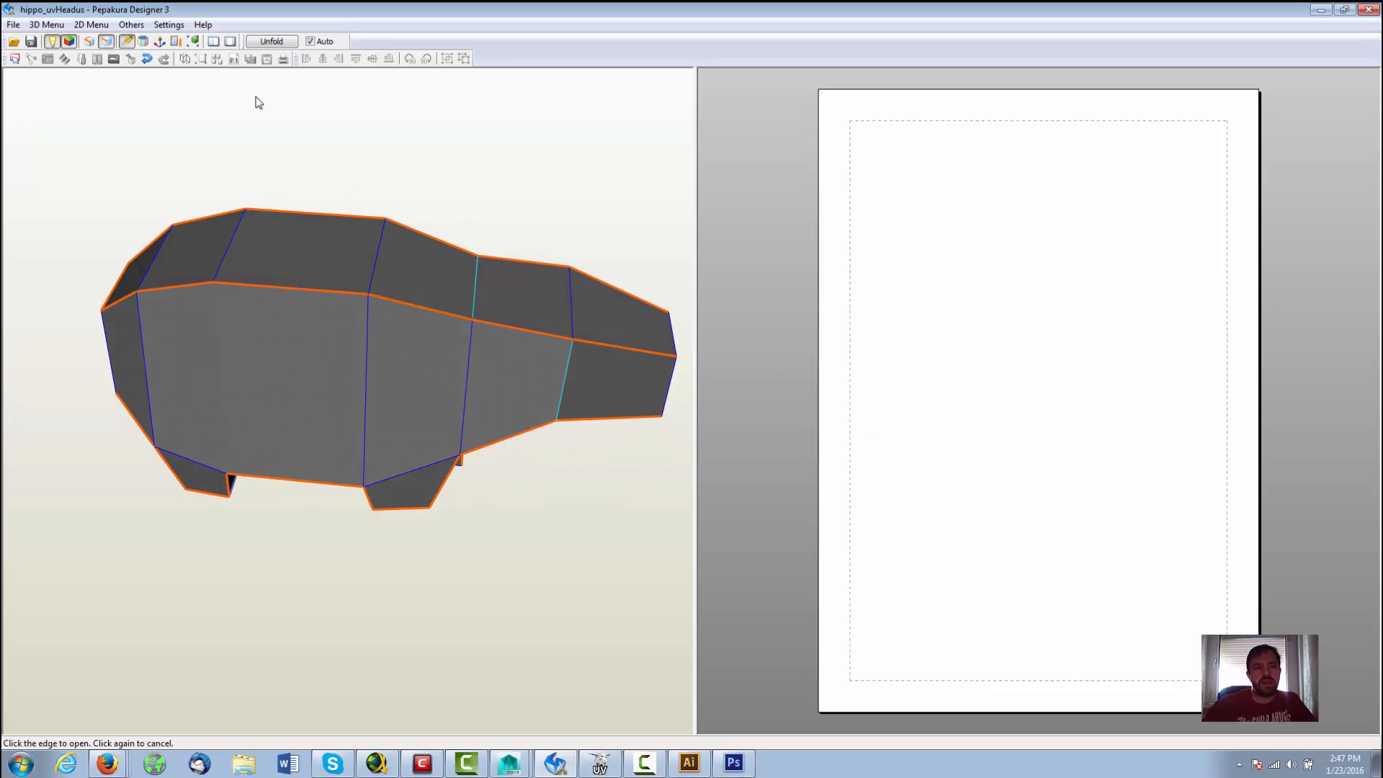
pyautogui.click(266, 42)
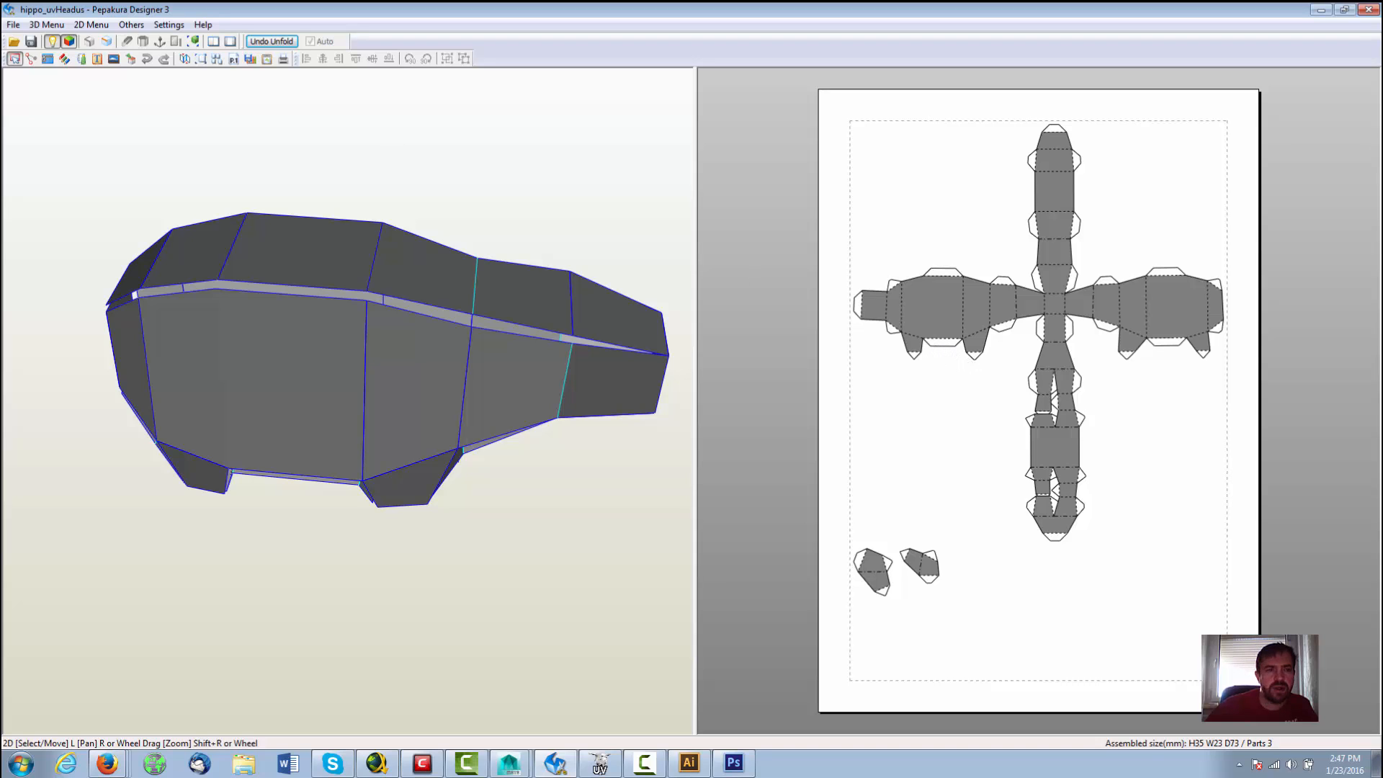
# Step: Review the cut and fold line styles and the miscellaneous options in the program's other settings
pyautogui.click(168, 25)
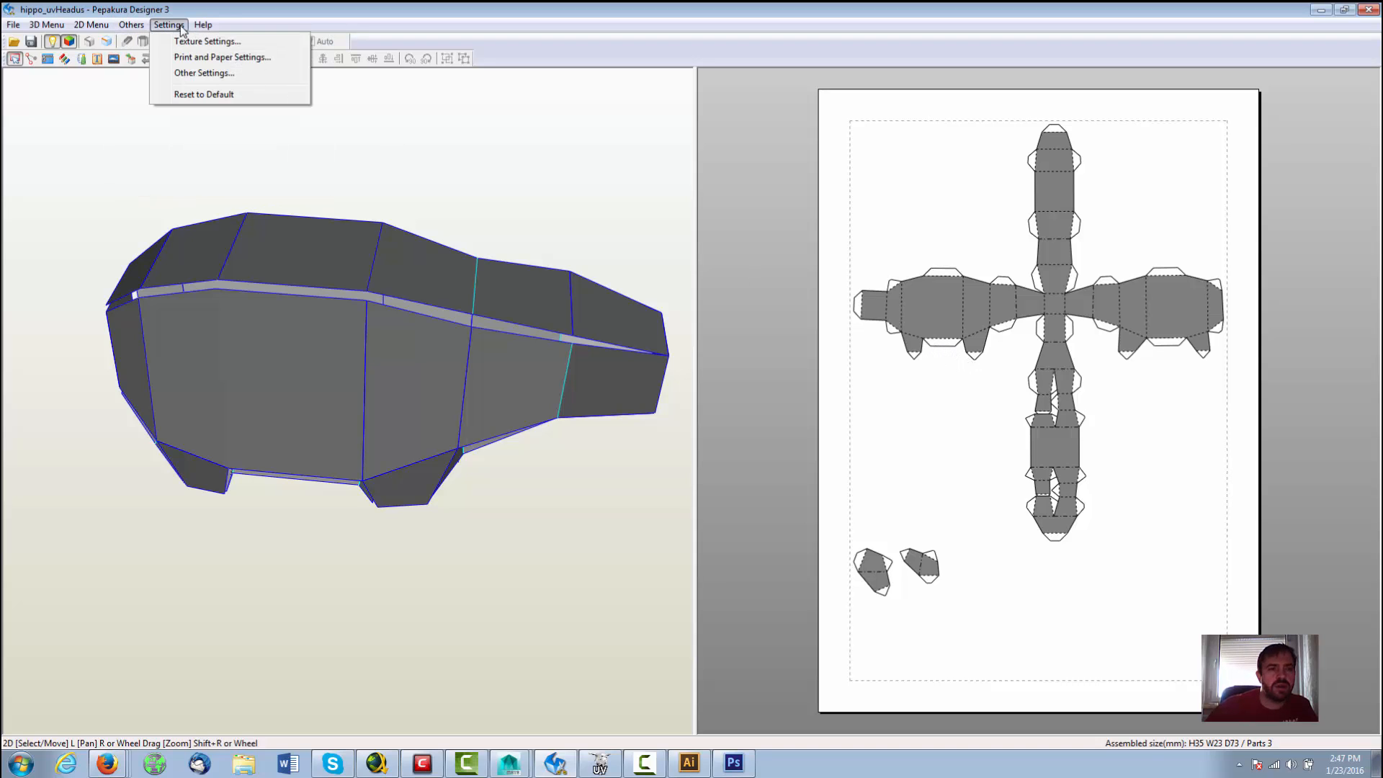
pyautogui.click(208, 75)
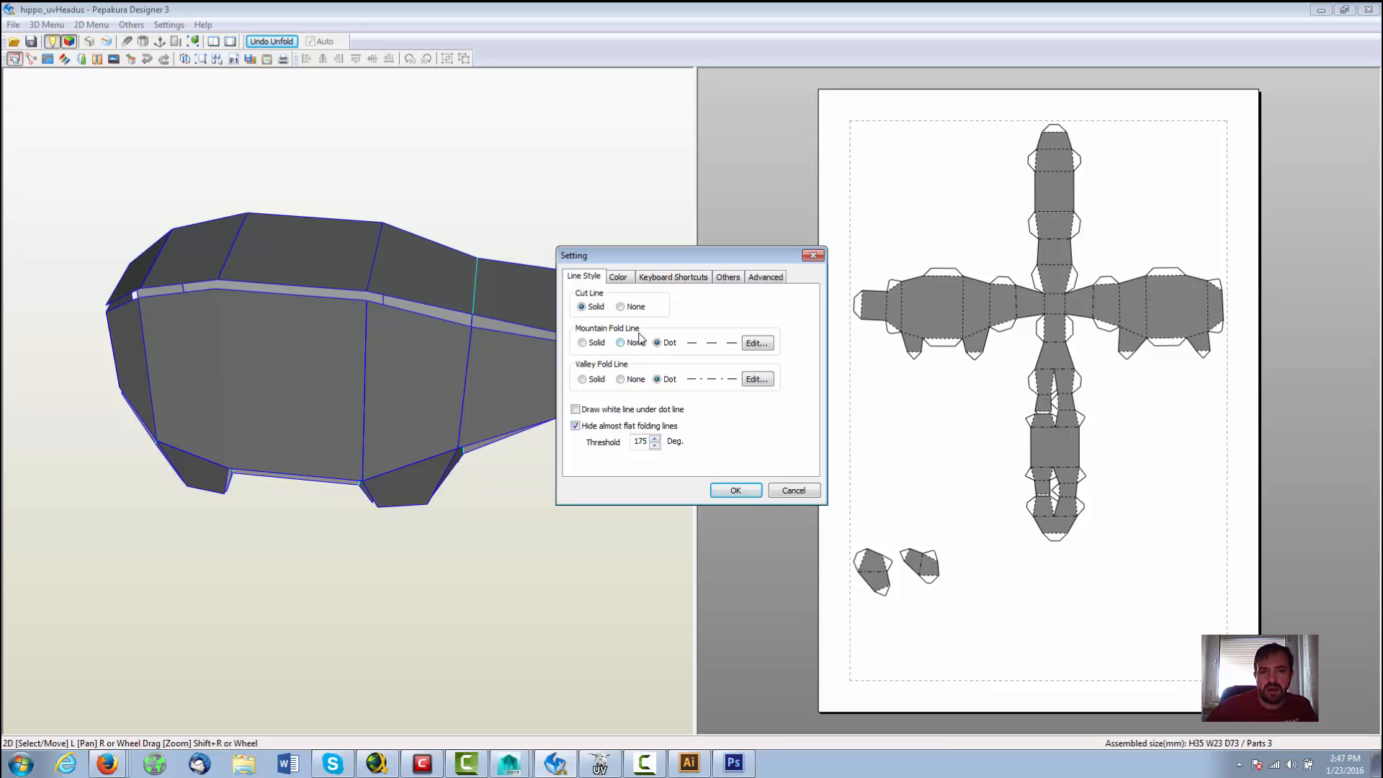
pyautogui.click(739, 280)
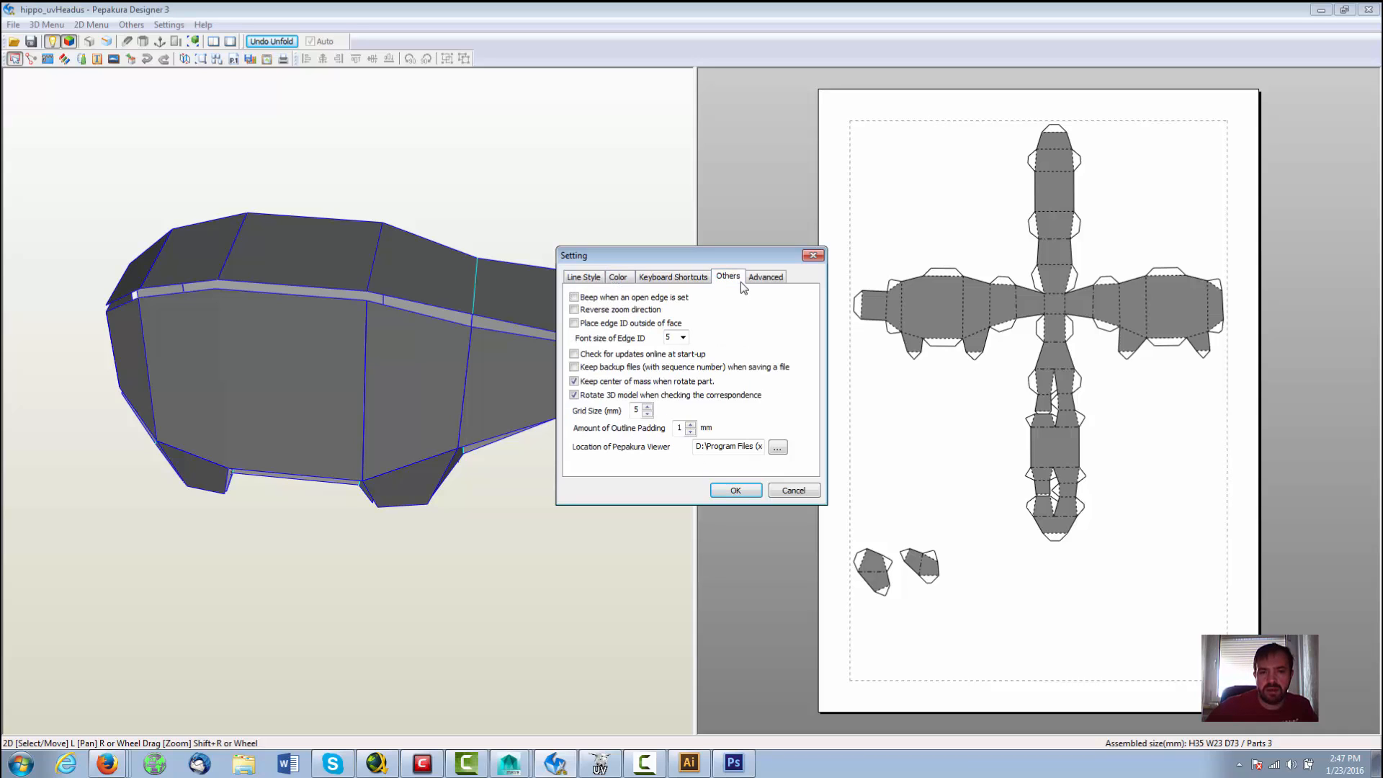
pyautogui.click(584, 277)
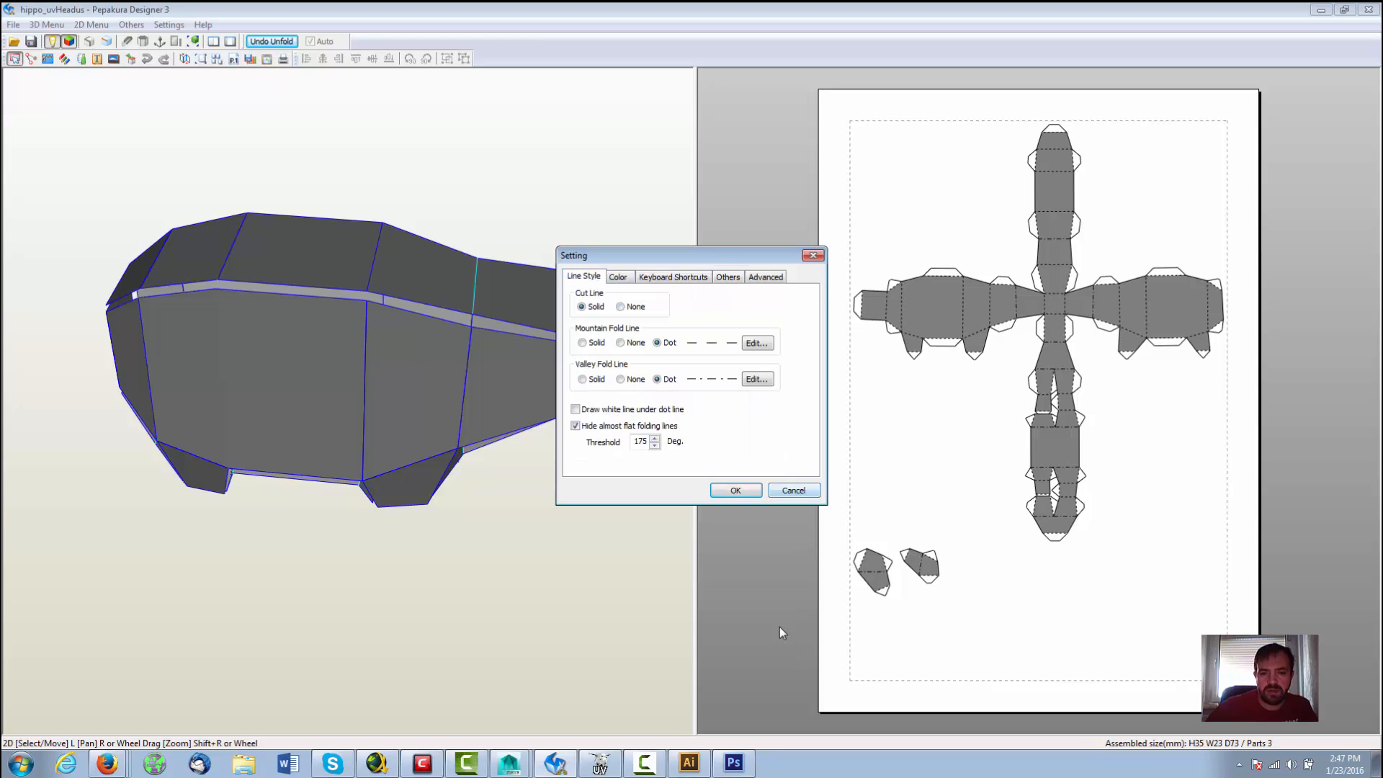
pyautogui.click(652, 763)
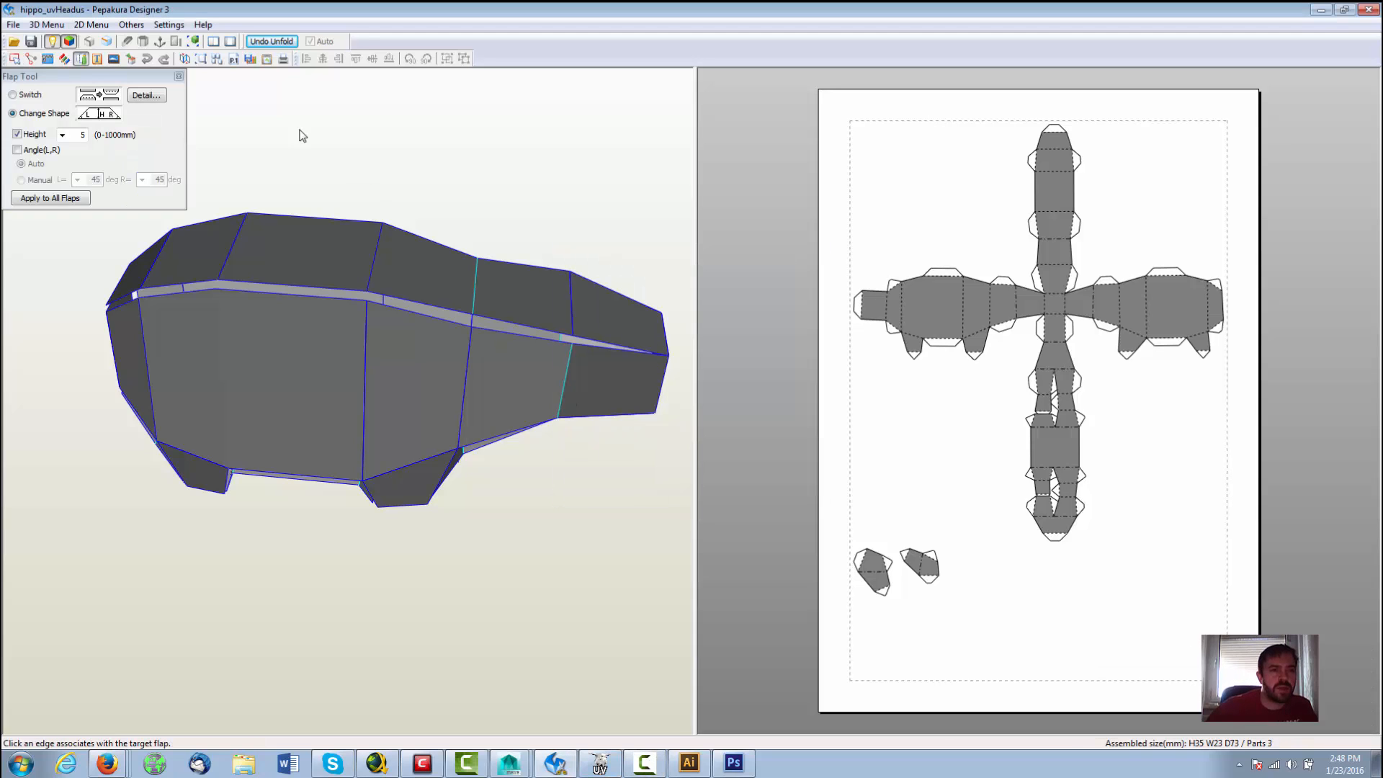
# Step: Review the flap location options in the Flap Tool's details, keeping Switch Flap Position and Do Nothing
pyautogui.click(179, 76)
pyautogui.click(81, 60)
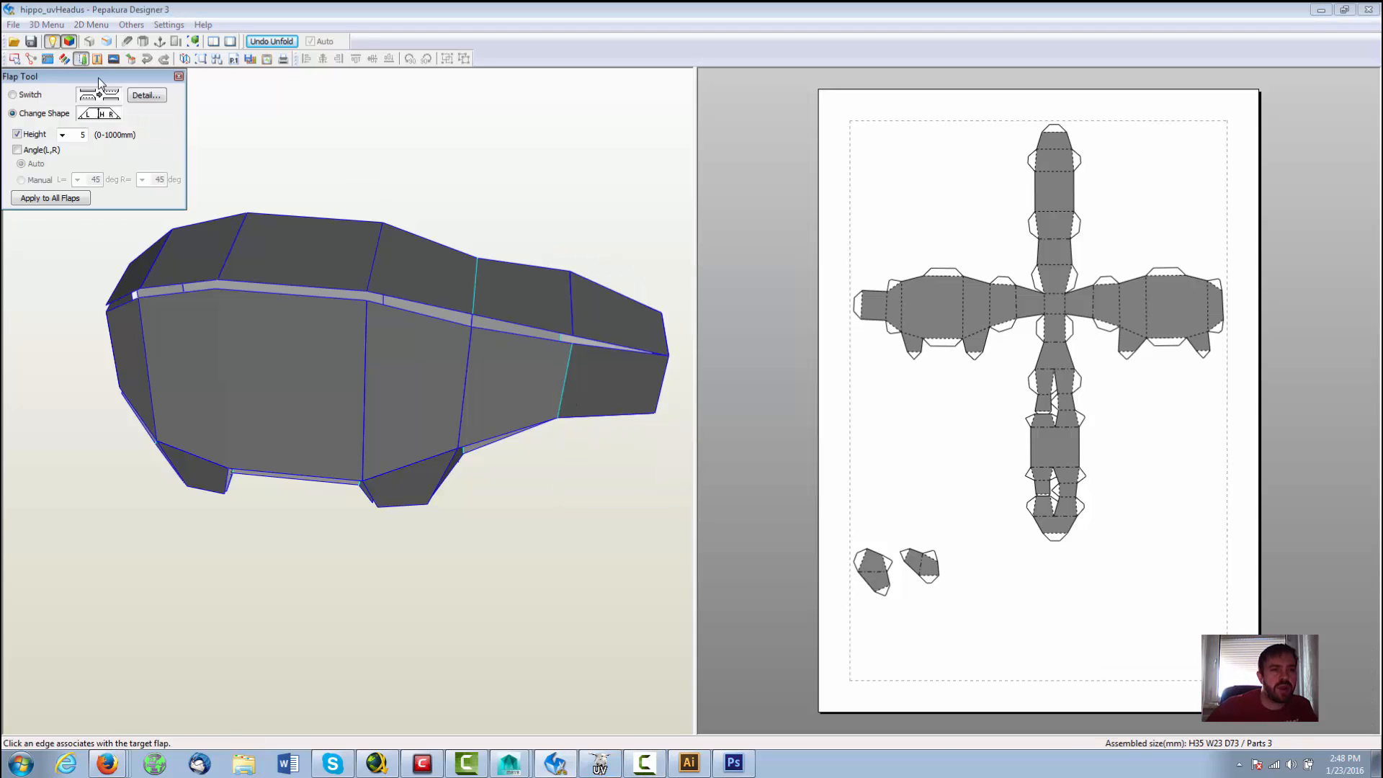
pyautogui.click(146, 95)
pyautogui.moveTo(76, 34); pyautogui.dragTo(404, 102)
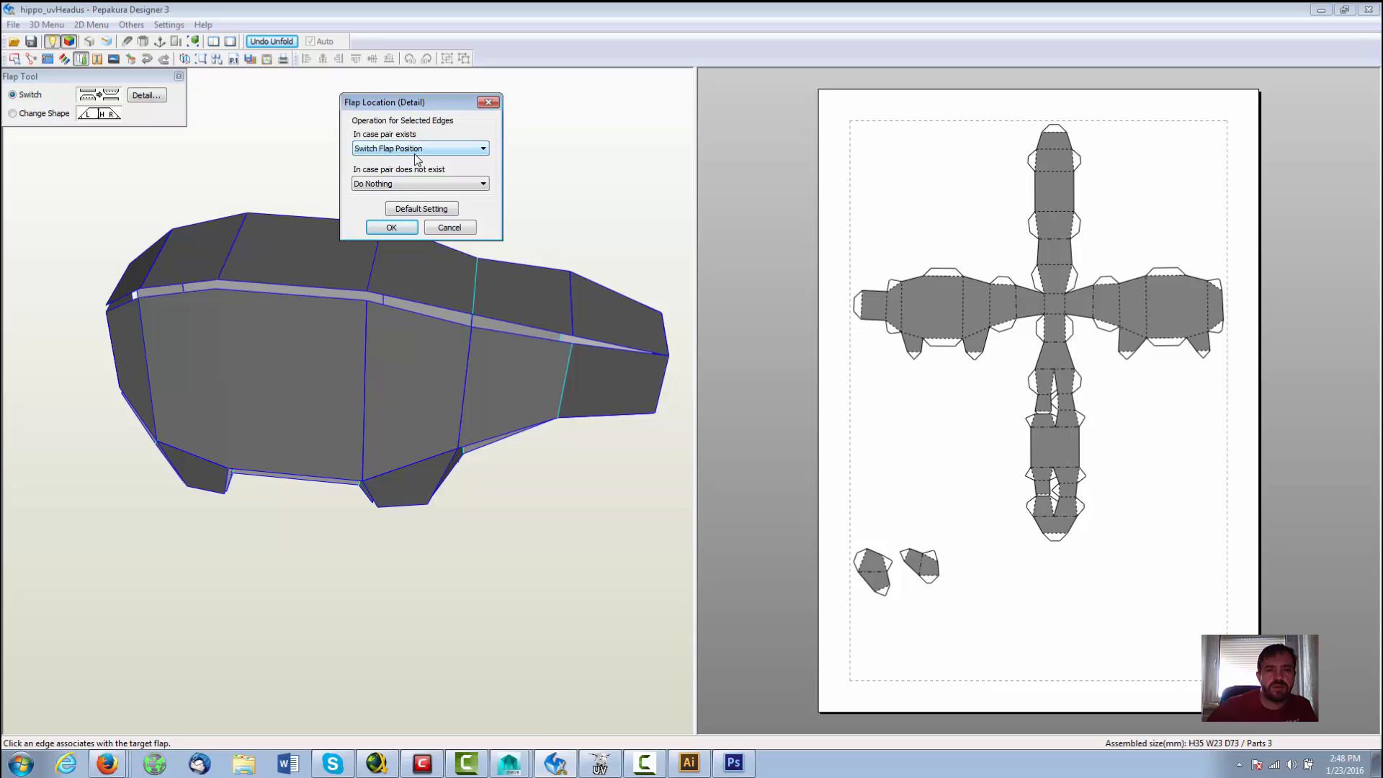
pyautogui.click(416, 150)
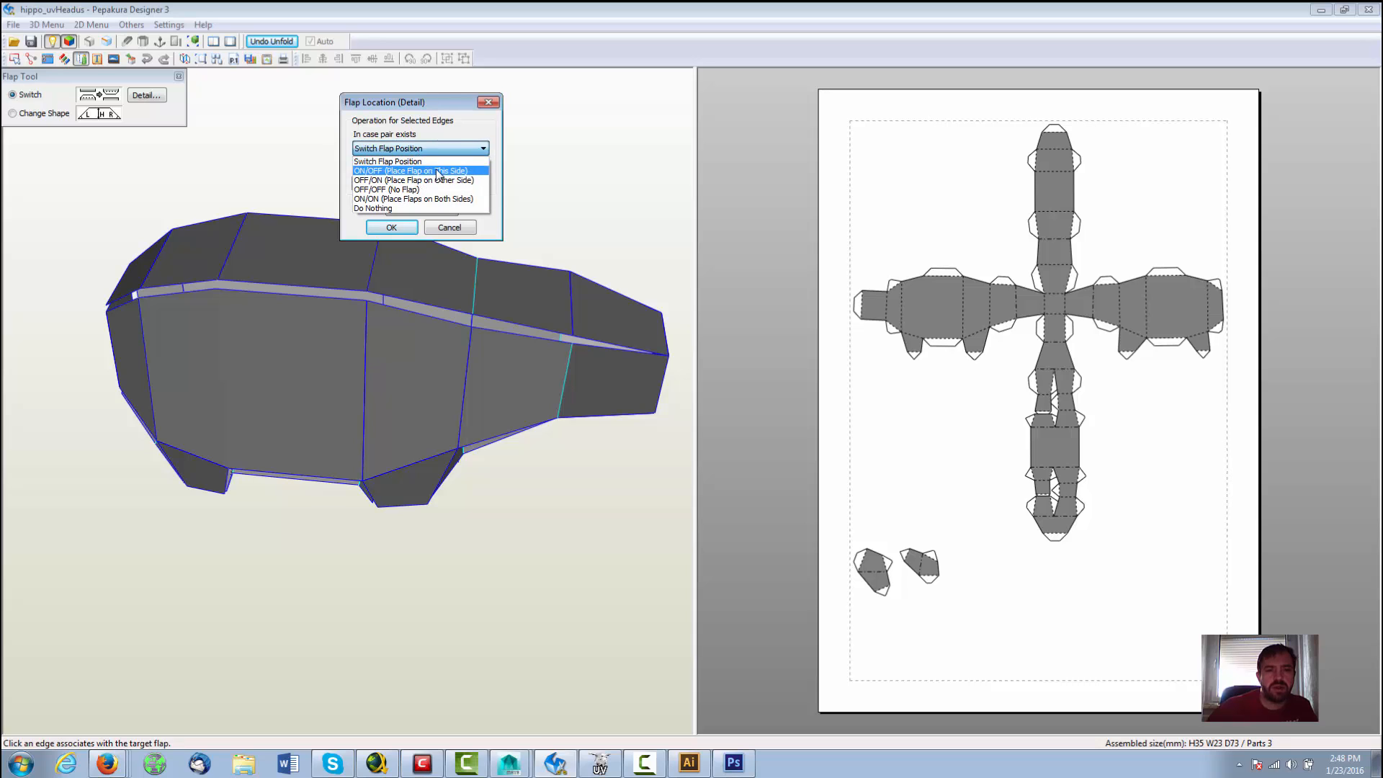
pyautogui.click(433, 147)
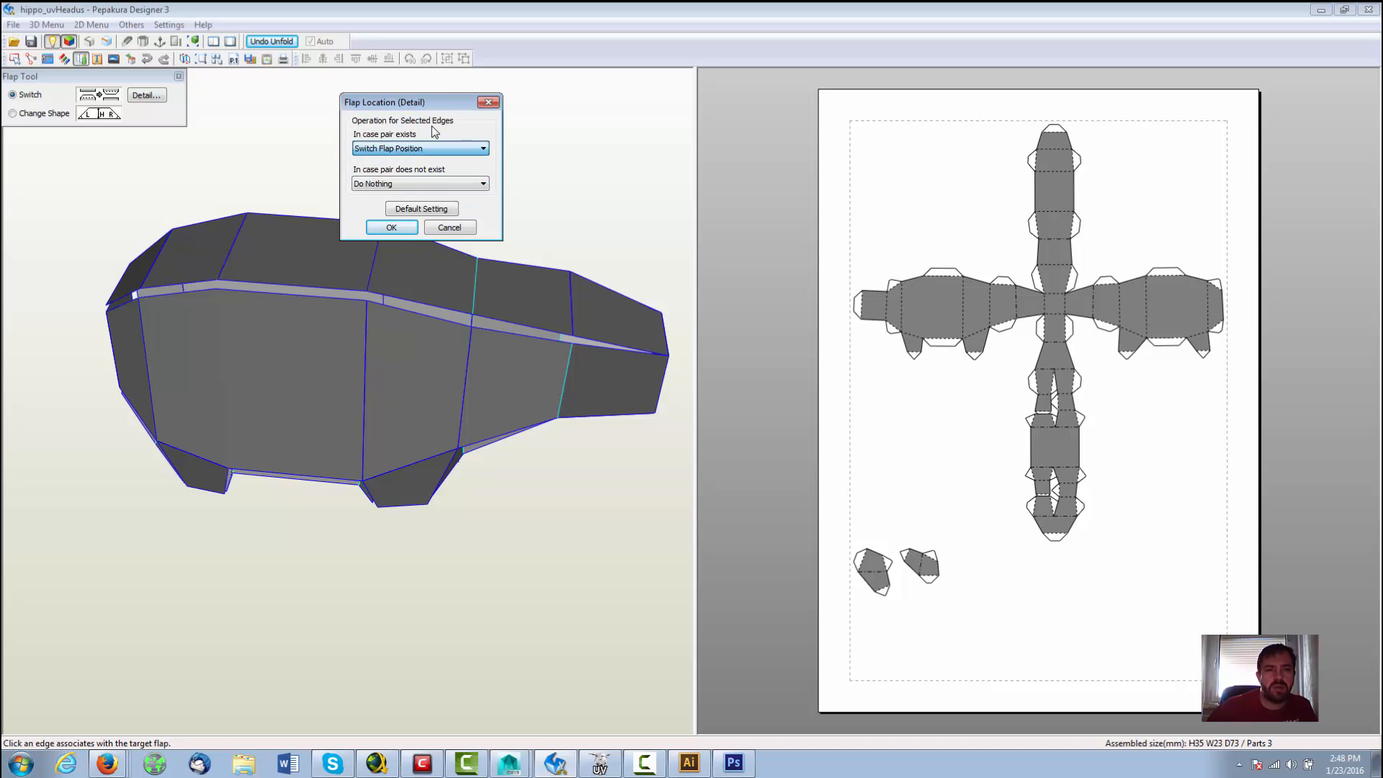
pyautogui.click(391, 227)
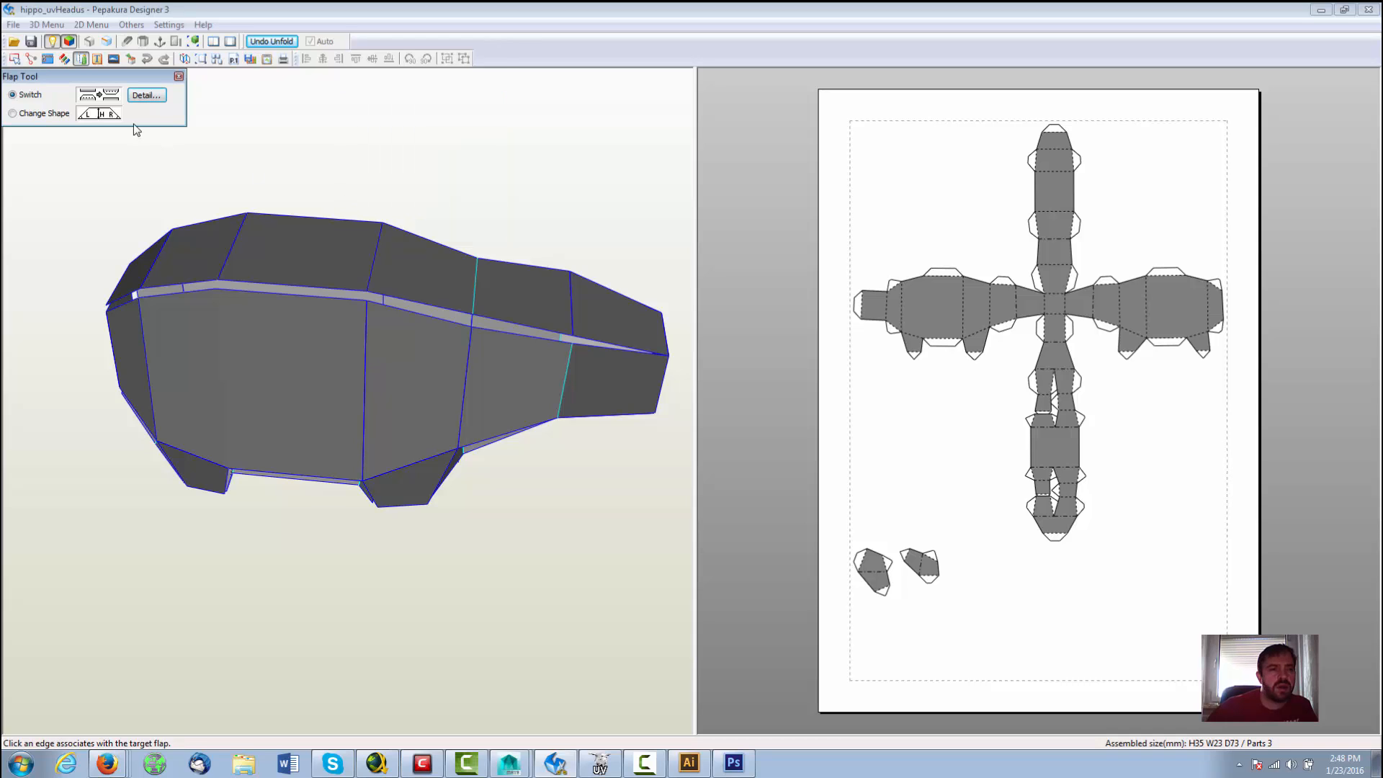
# Step: Change the flap shape to a height of 3 mm for all flaps of the pattern
pyautogui.click(13, 113)
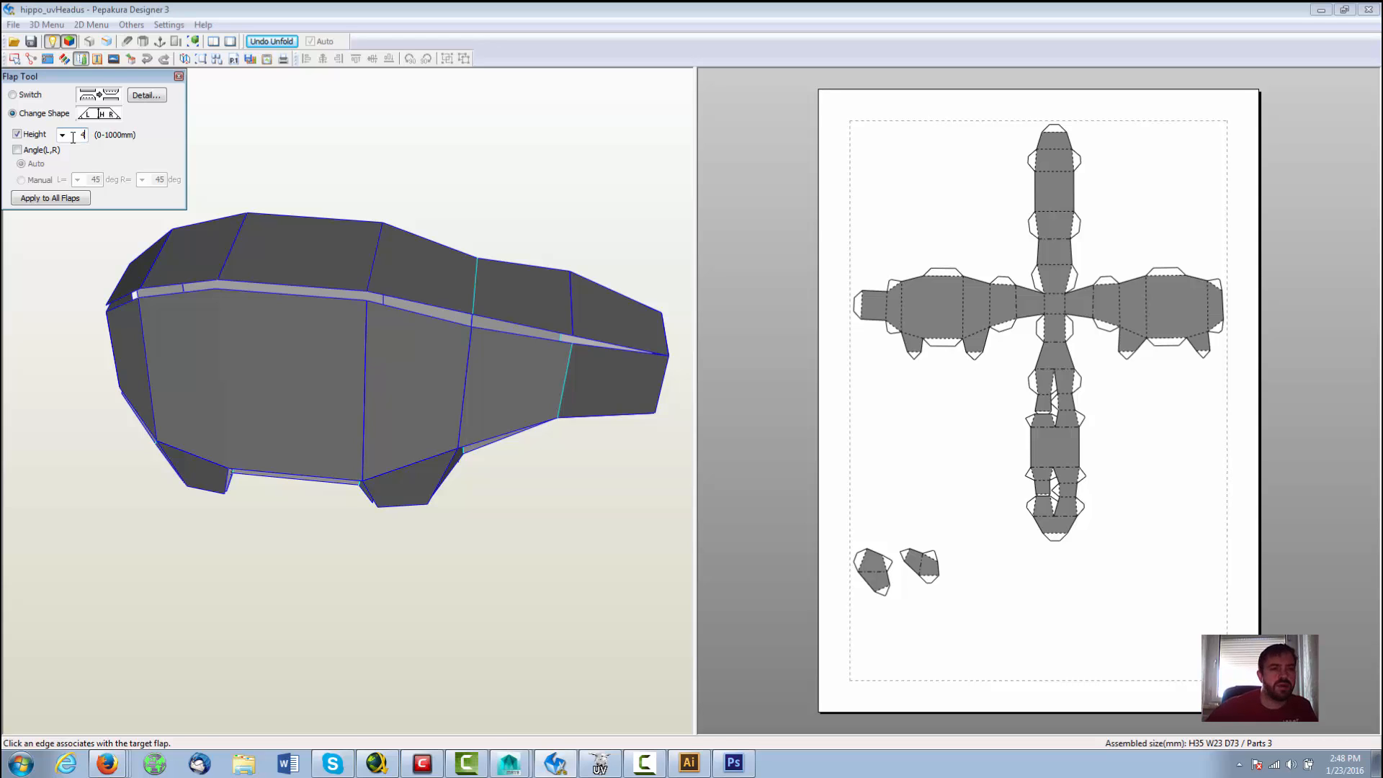
pyautogui.press('BackSpace')
pyautogui.write('3')
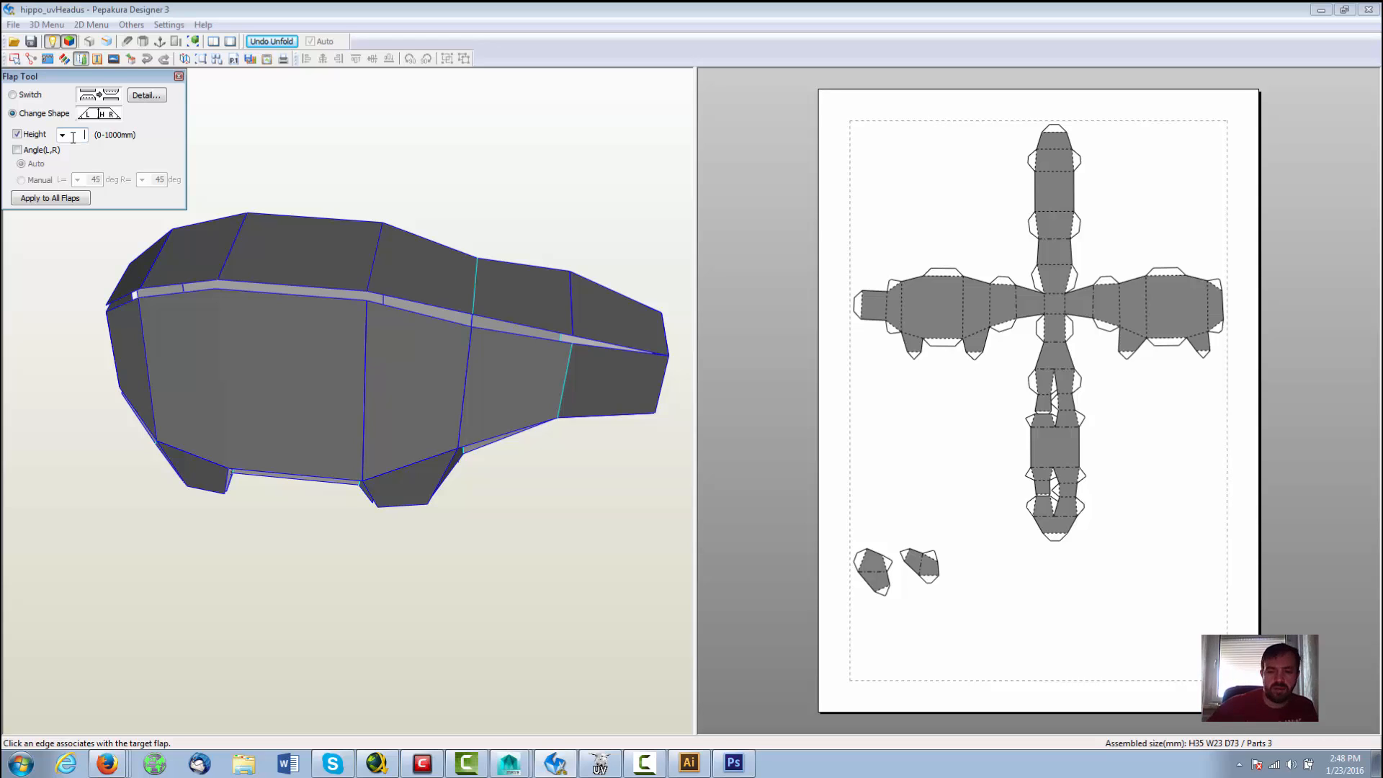
pyautogui.click(67, 199)
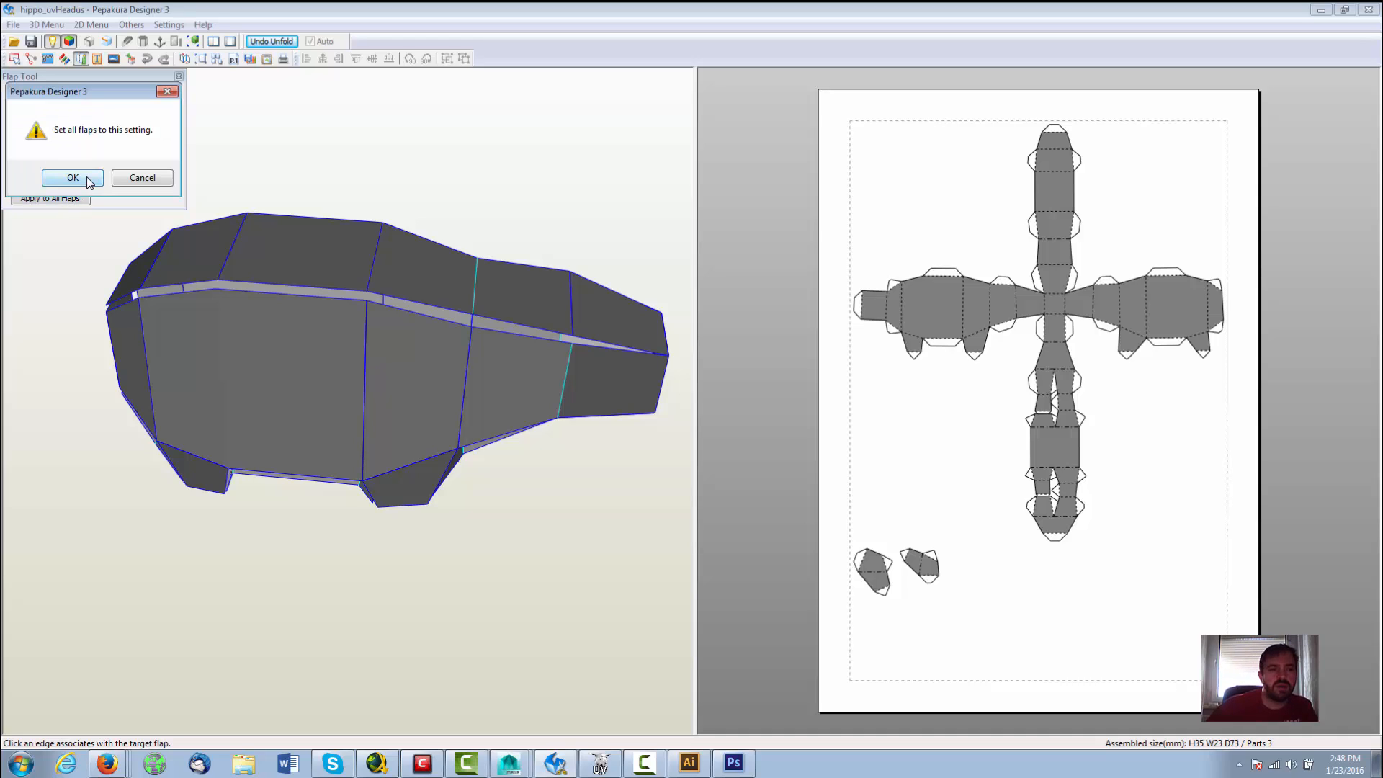
pyautogui.click(72, 177)
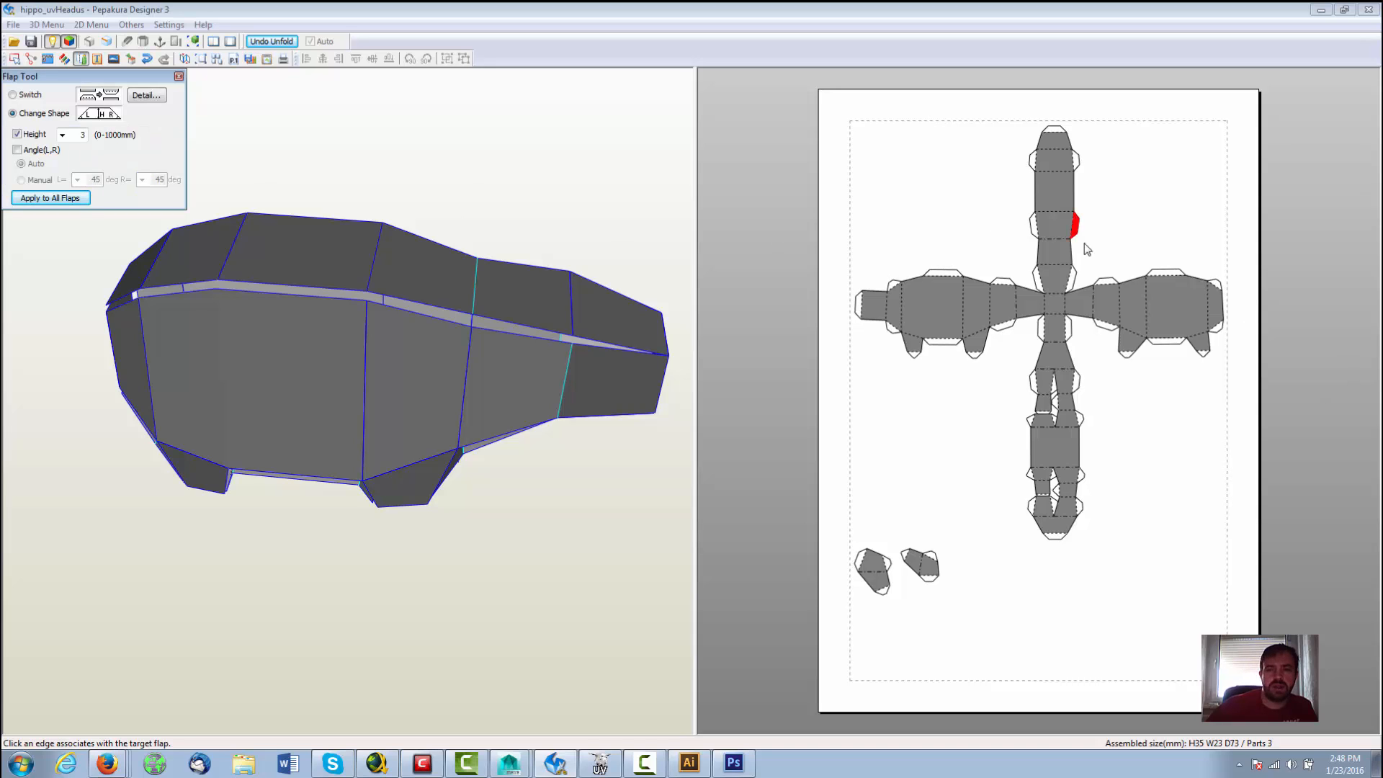
pyautogui.click(1108, 281)
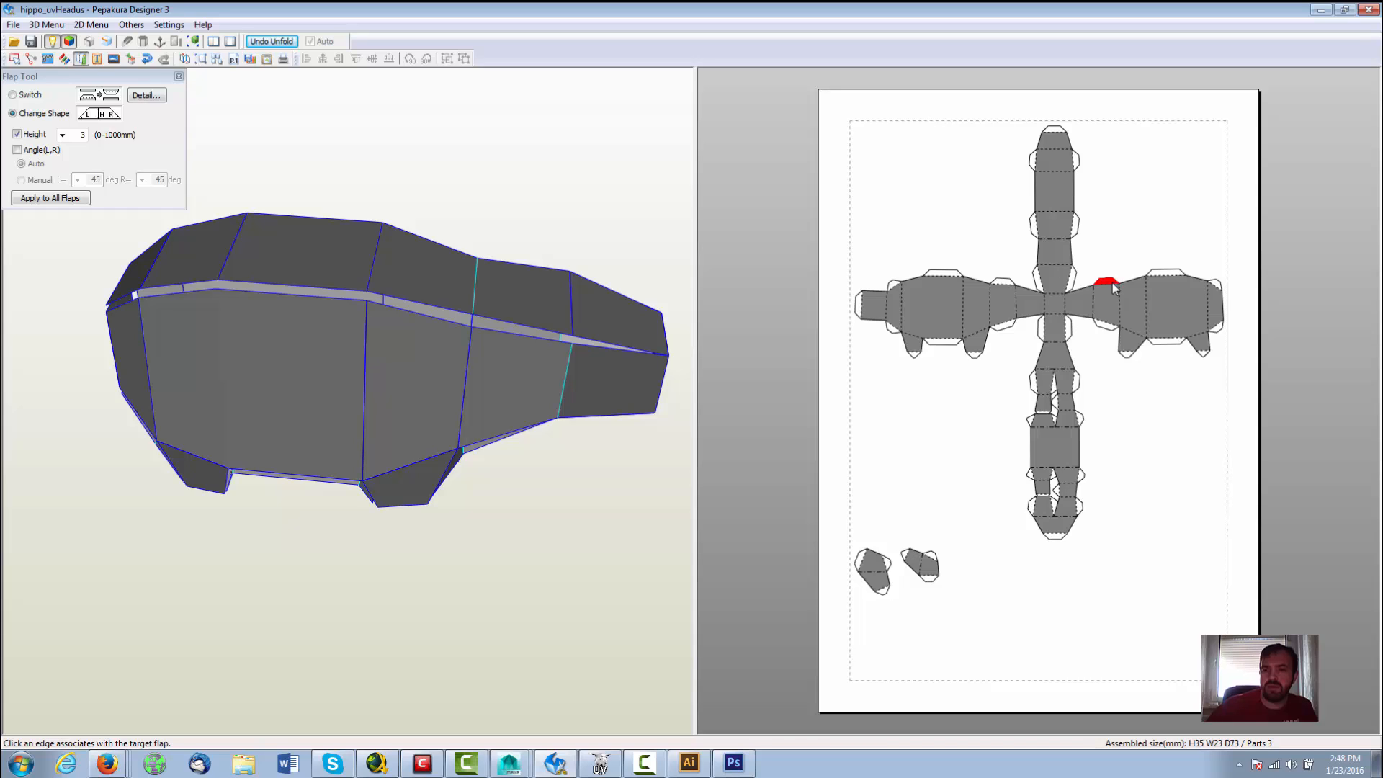
pyautogui.click(17, 150)
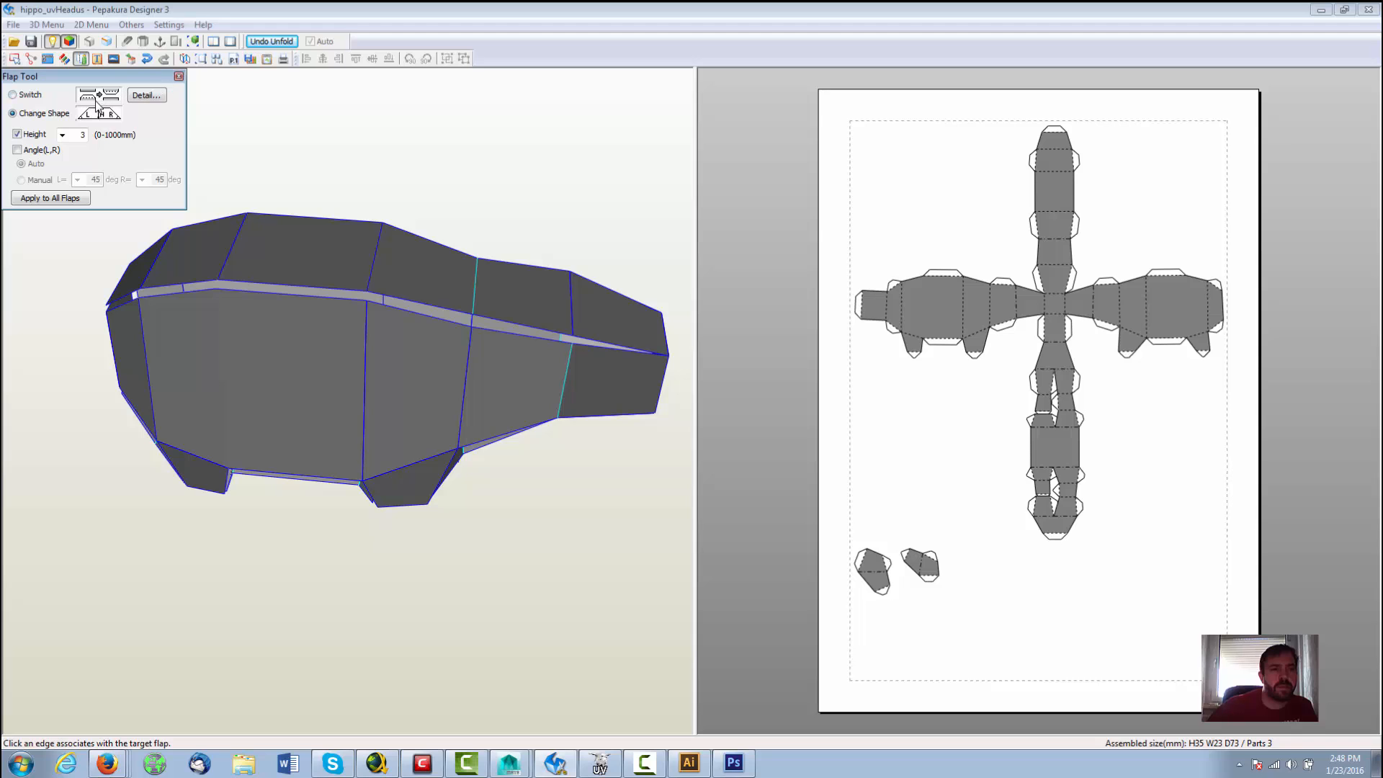
pyautogui.click(178, 76)
pyautogui.moveTo(578, 528); pyautogui.dragTo(533, 430)
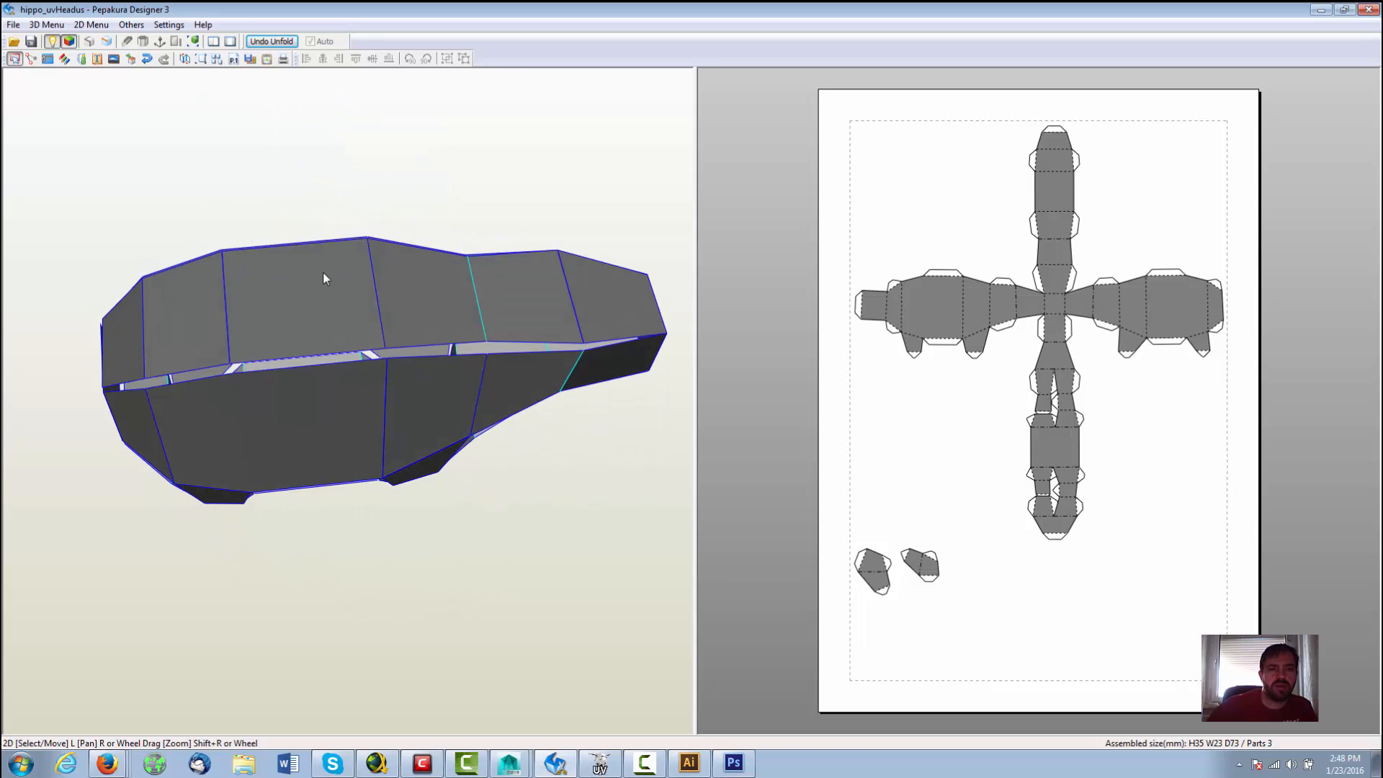
pyautogui.moveTo(324, 274); pyautogui.dragTo(508, 219)
pyautogui.moveTo(476, 385); pyautogui.dragTo(390, 403)
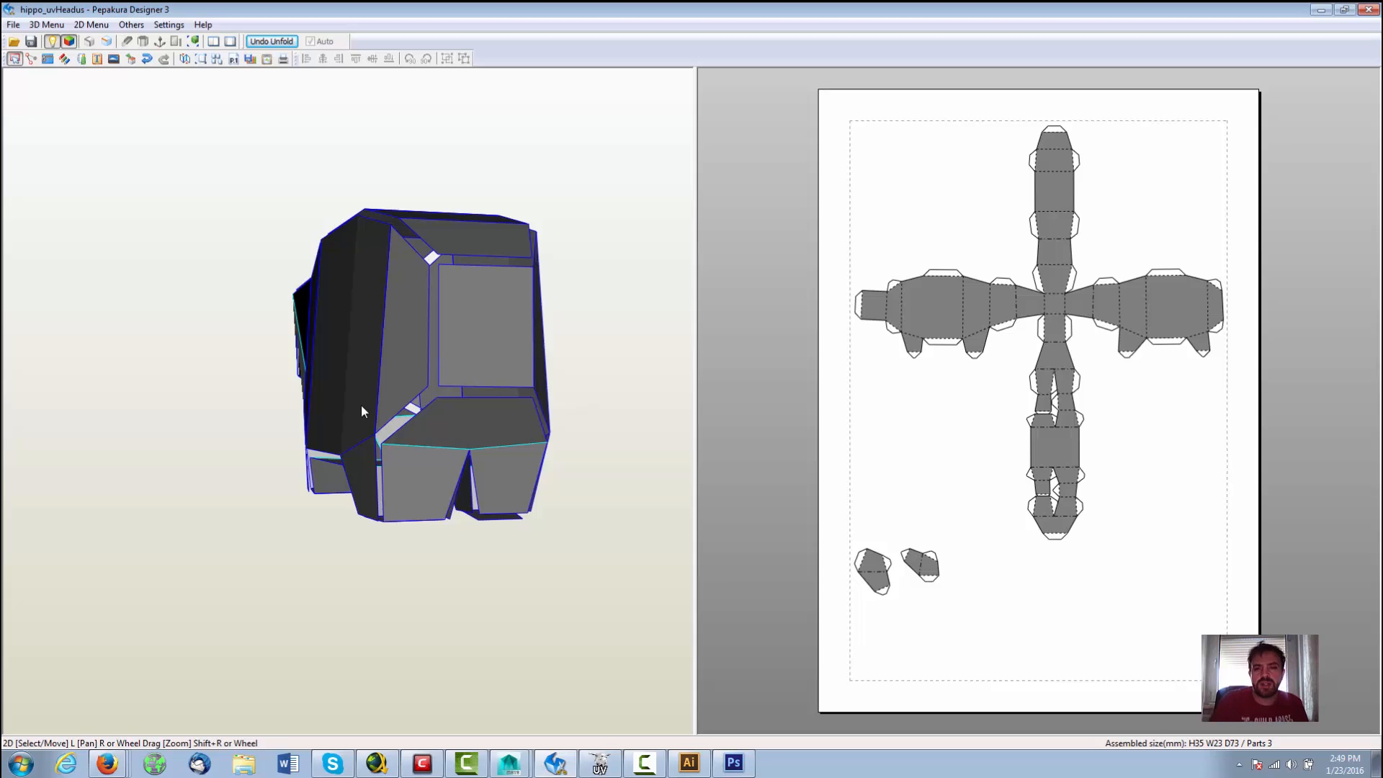
pyautogui.click(283, 58)
pyautogui.click(717, 304)
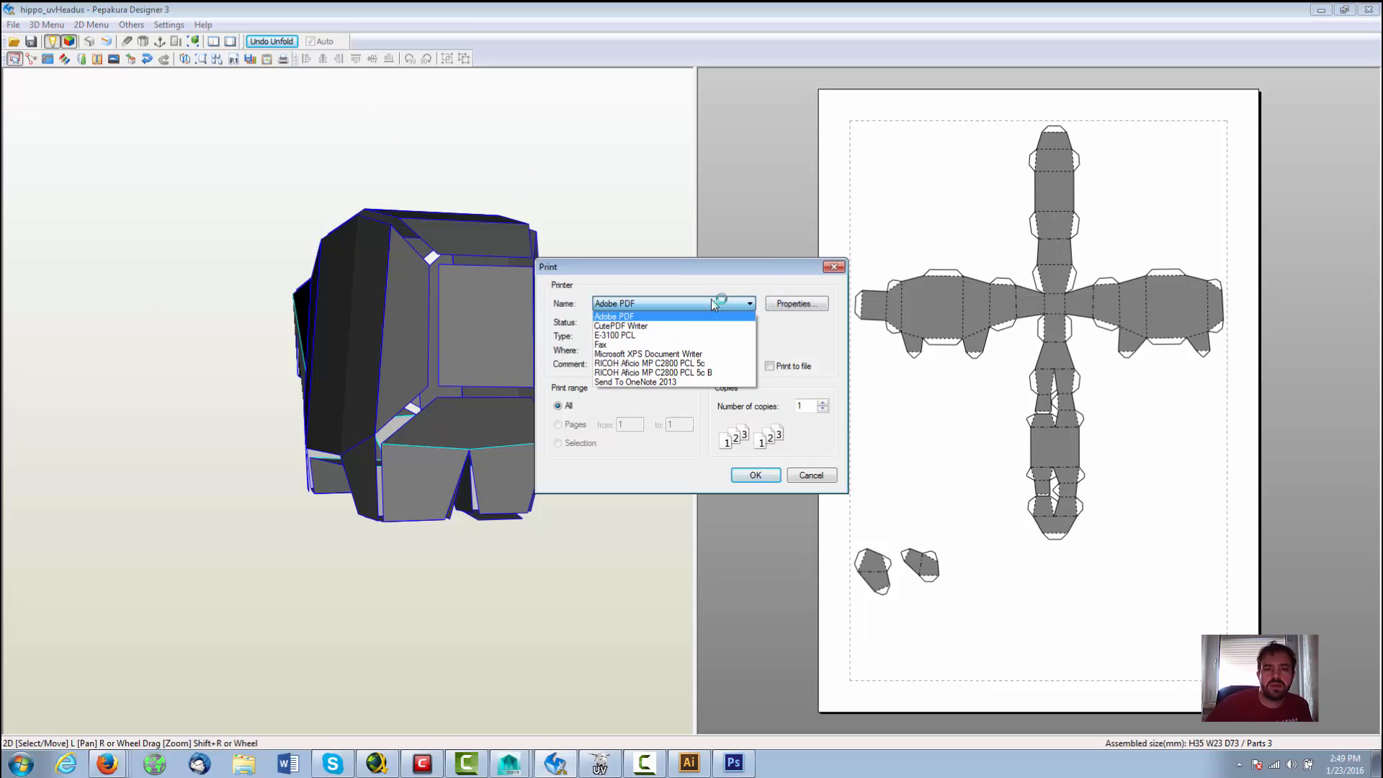
pyautogui.click(719, 302)
pyautogui.click(756, 474)
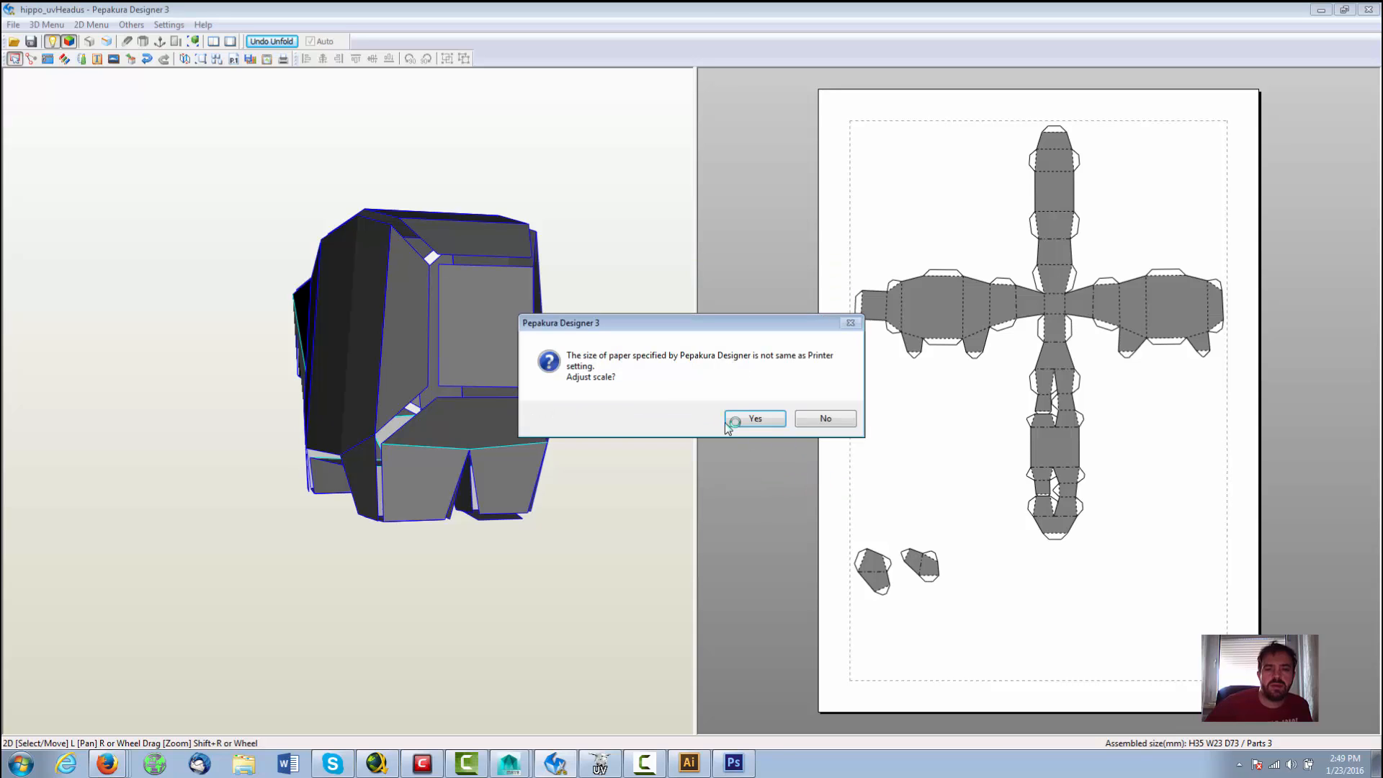
pyautogui.click(827, 420)
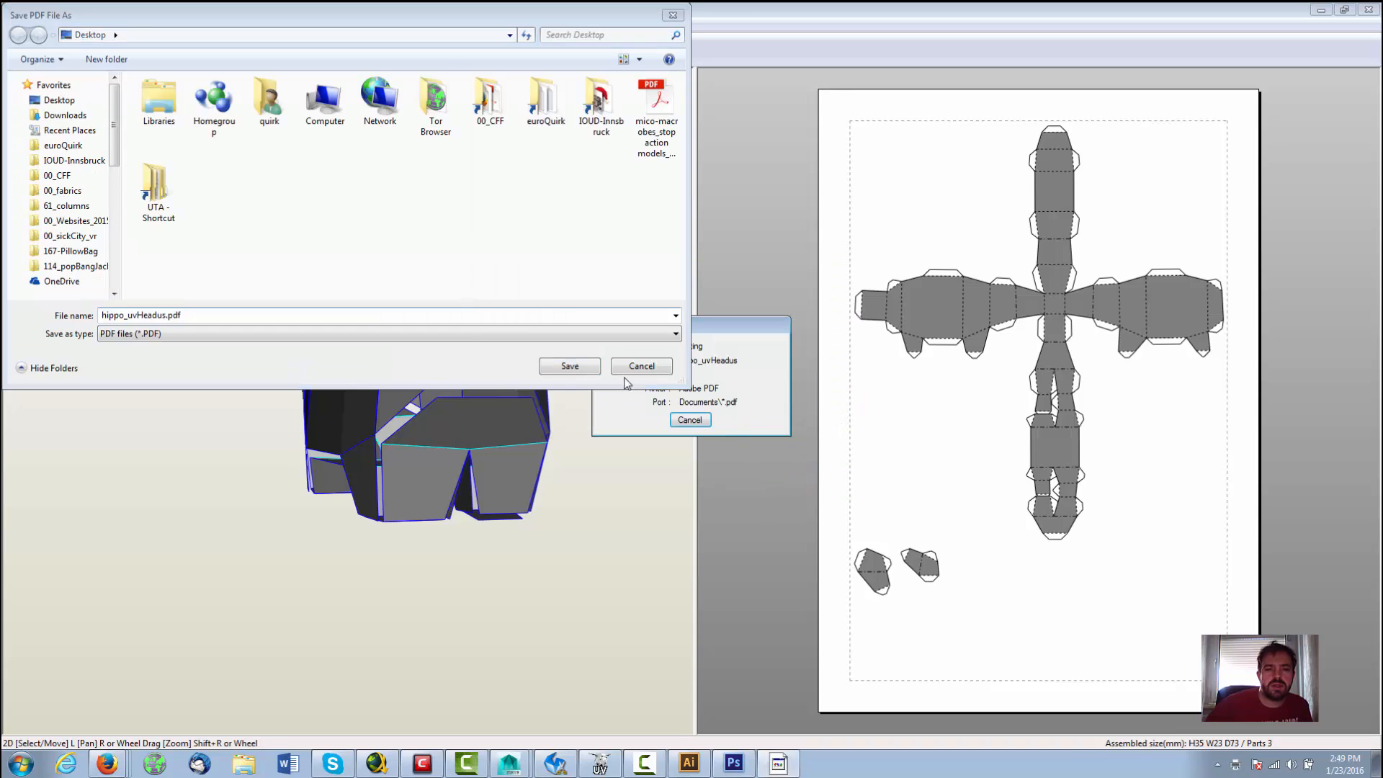
pyautogui.click(638, 369)
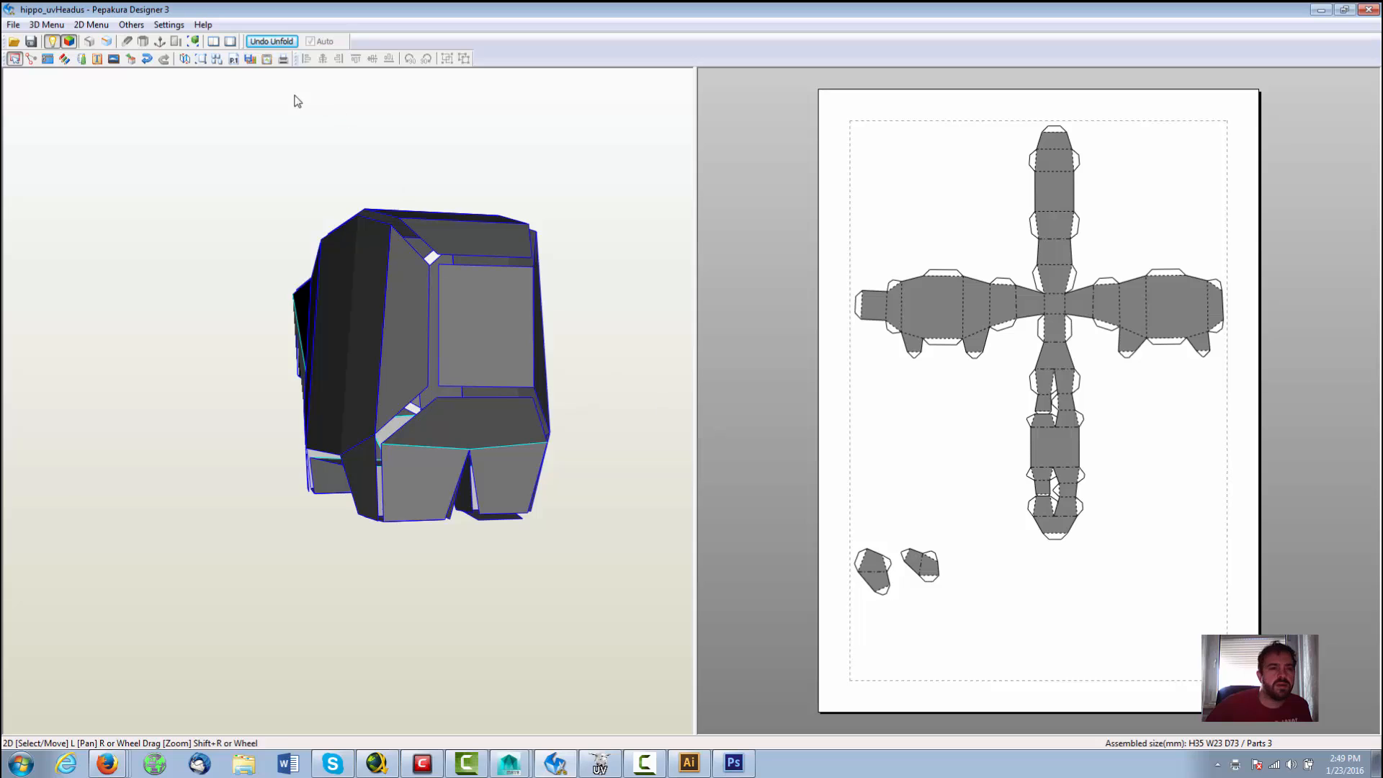
# Step: Print the unfolded pattern to CutePDF Writer without adjusting its scale to the printer's paper size
pyautogui.click(282, 58)
pyautogui.click(744, 303)
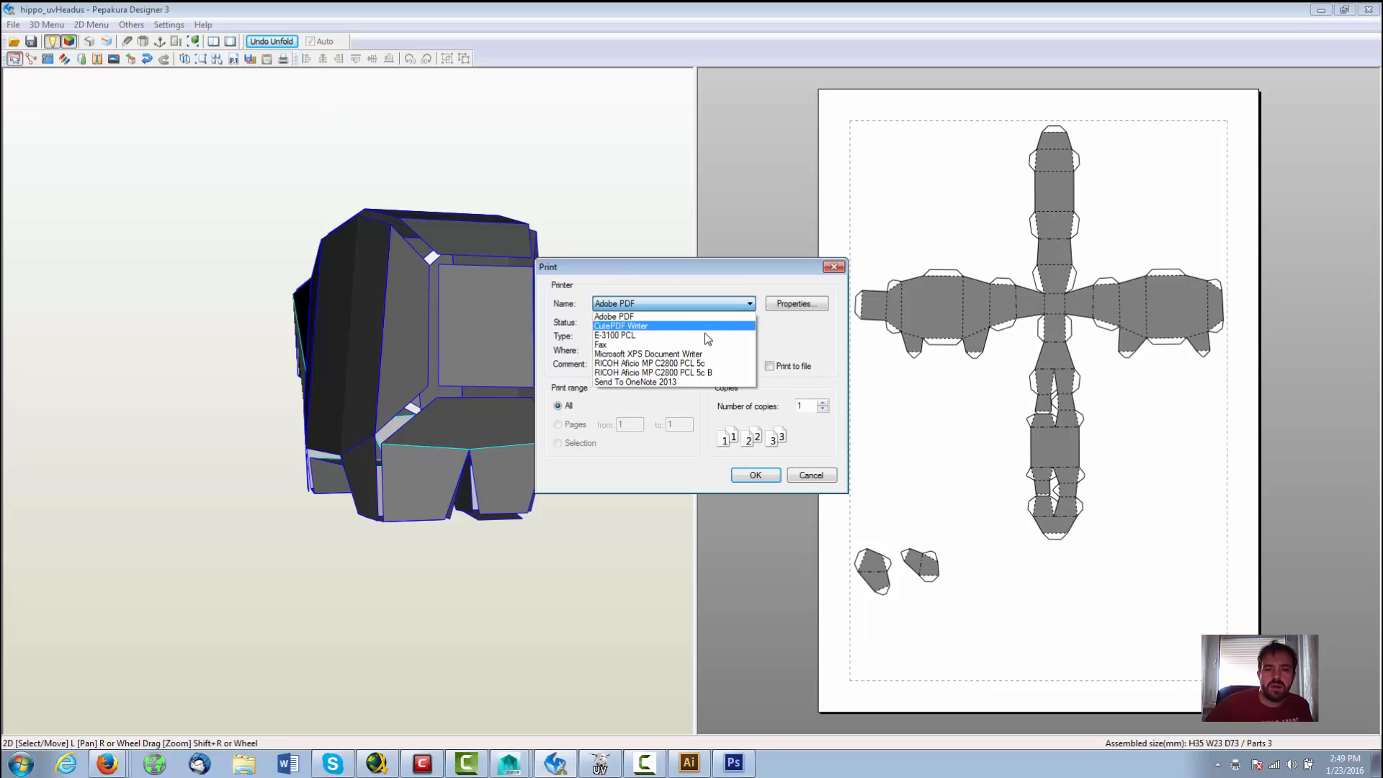
pyautogui.click(678, 326)
pyautogui.click(755, 475)
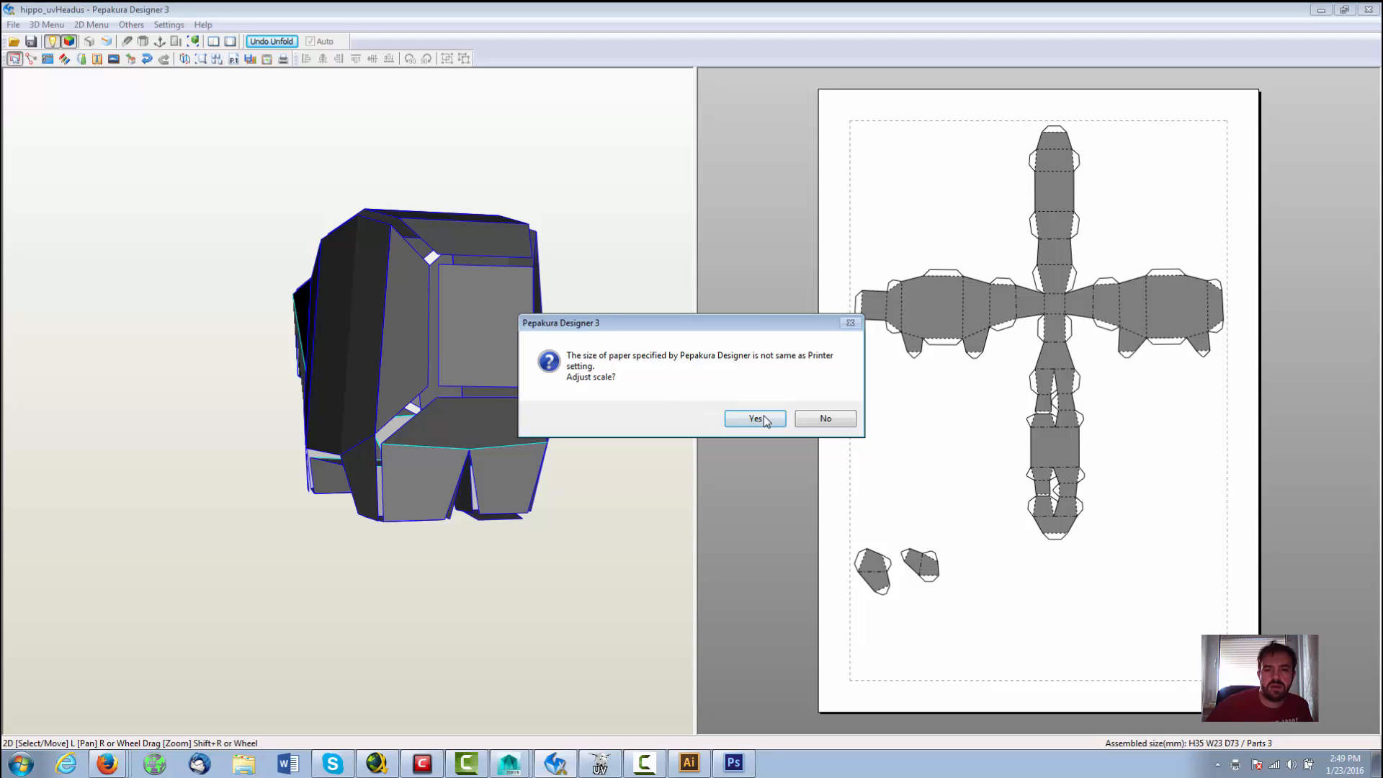
pyautogui.click(814, 422)
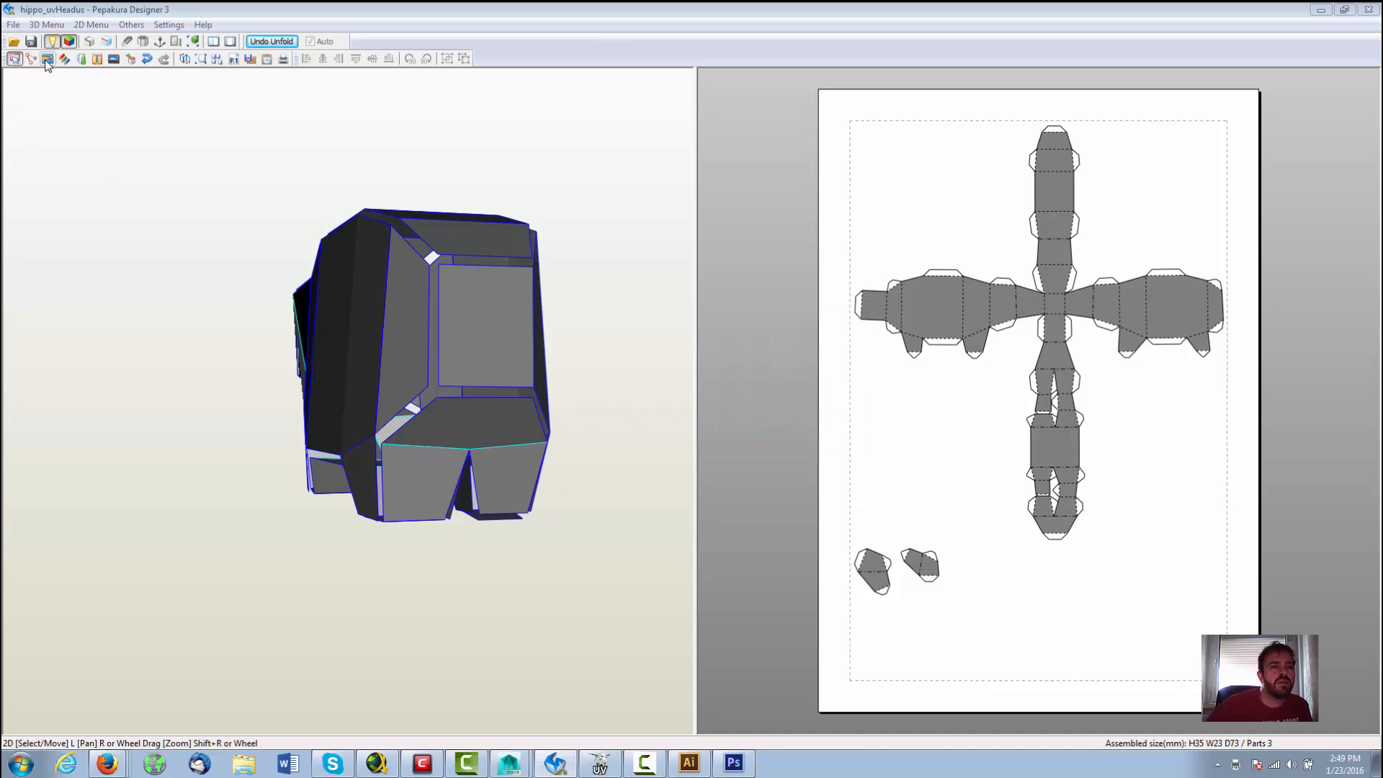
# Step: Try to export the unfolded pattern with Export Development
pyautogui.click(91, 25)
pyautogui.moveTo(156, 25)
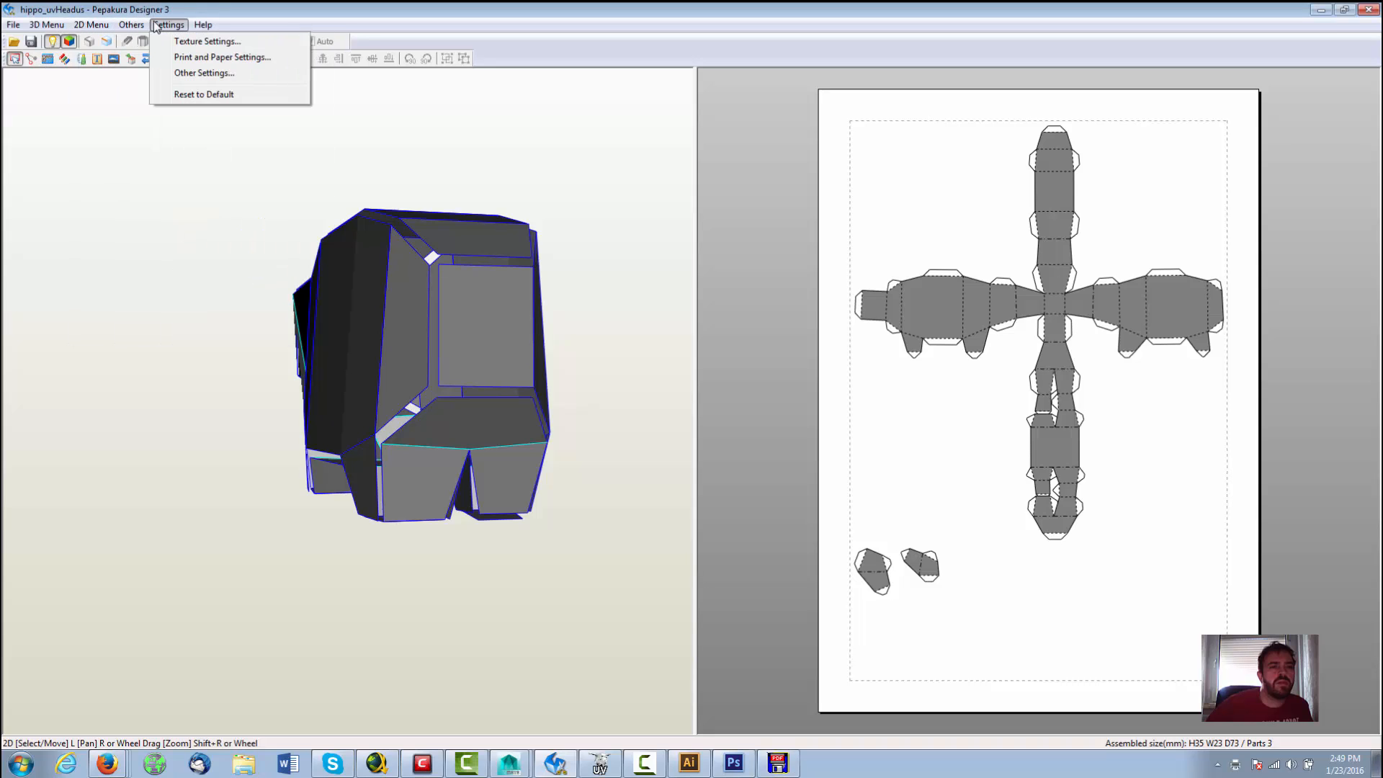
pyautogui.click(169, 10)
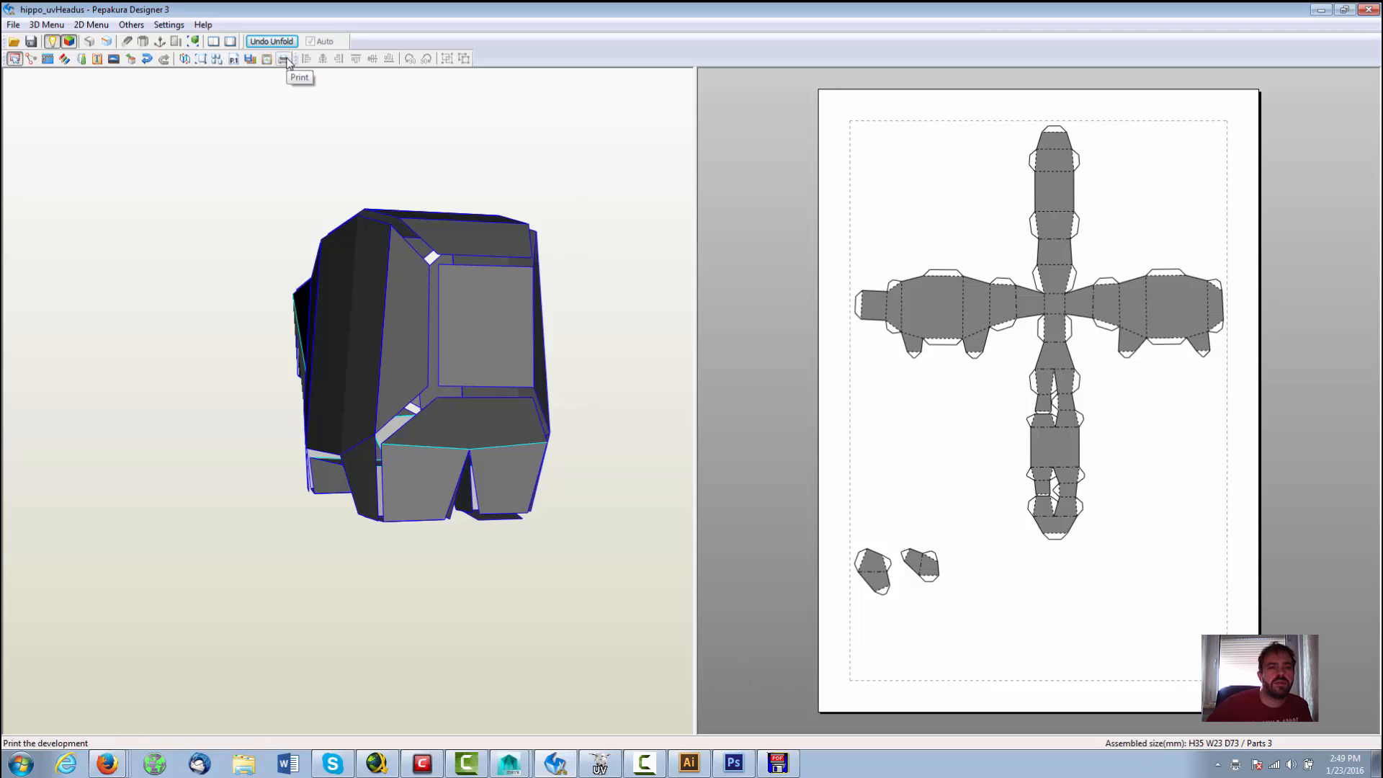
pyautogui.click(250, 60)
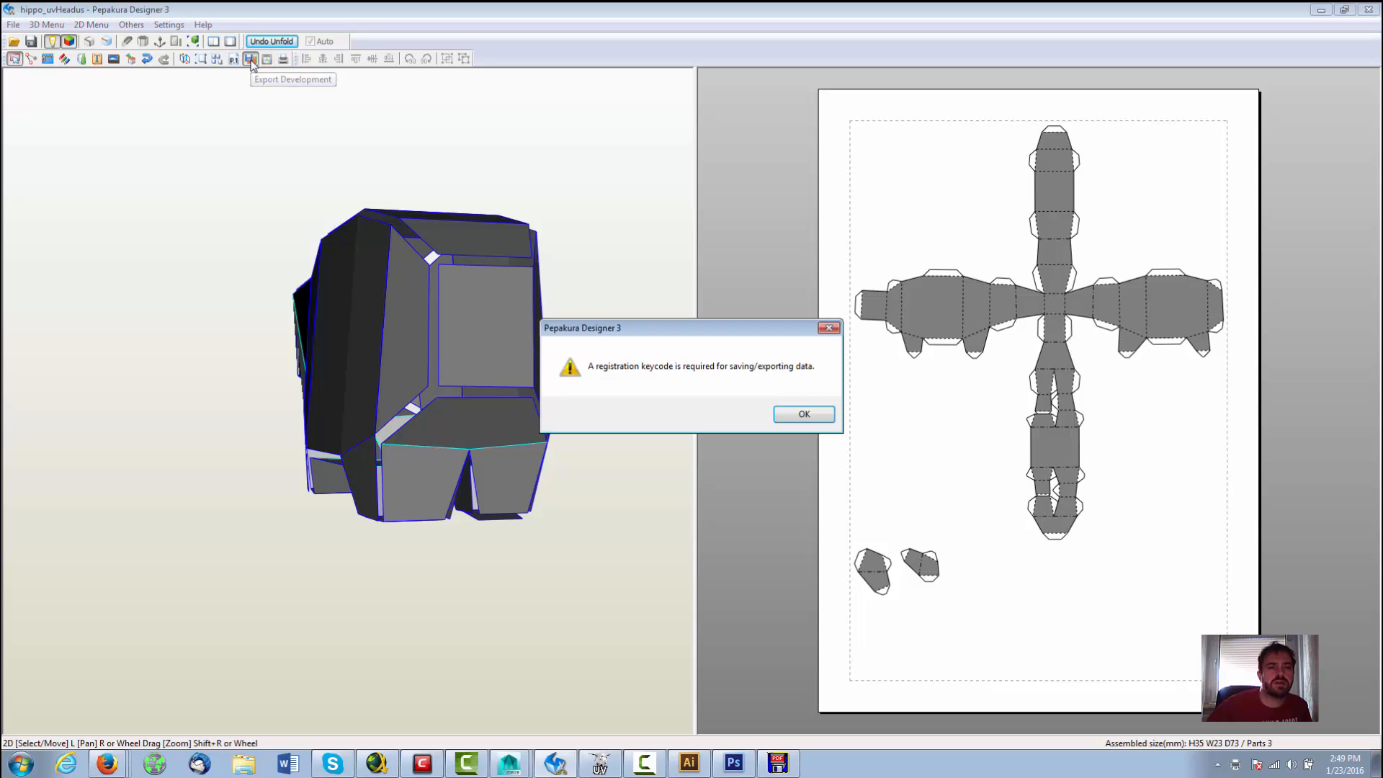
pyautogui.click(804, 416)
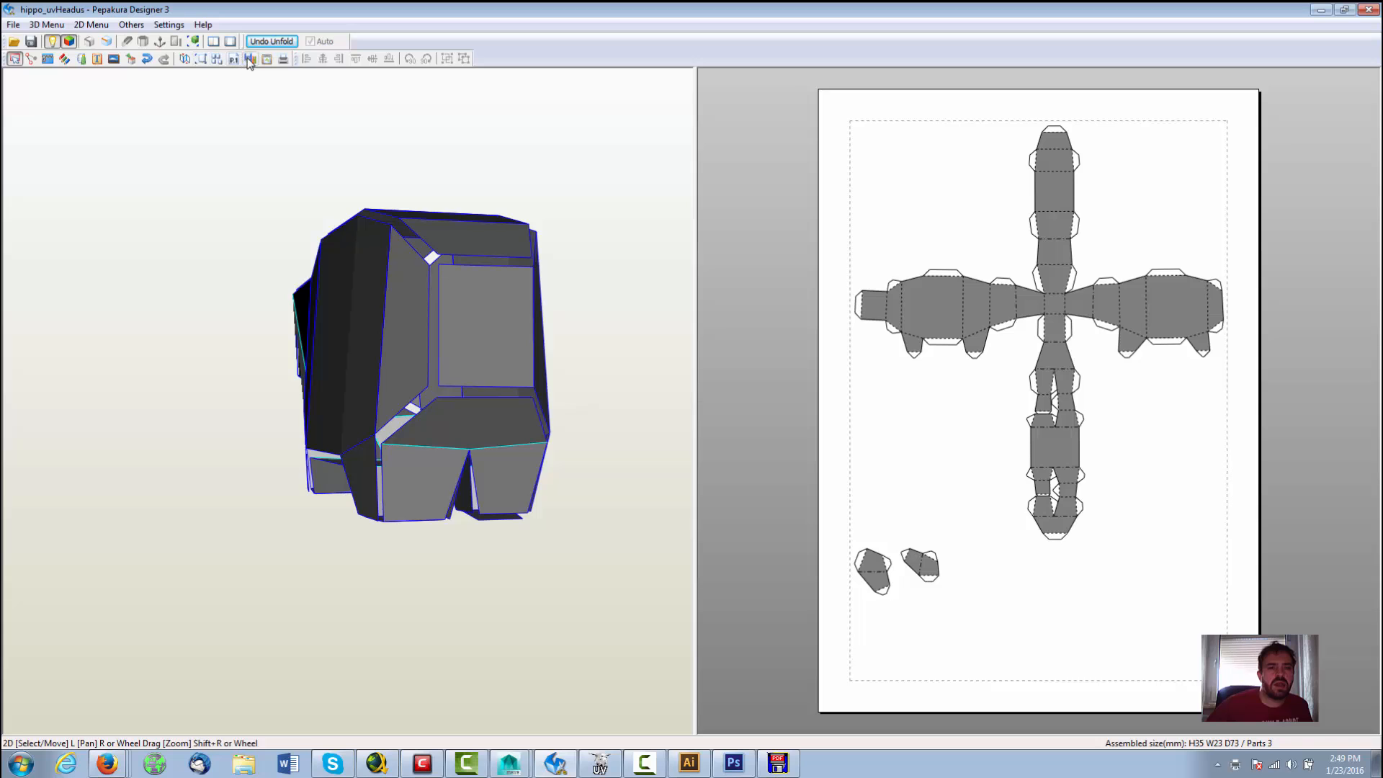
# Step: Switch to Illustrator and save the printed pattern as hippo_uvHeadus.pdf in the UnFolding folder inside 01_LowPolyTutor
pyautogui.click(689, 762)
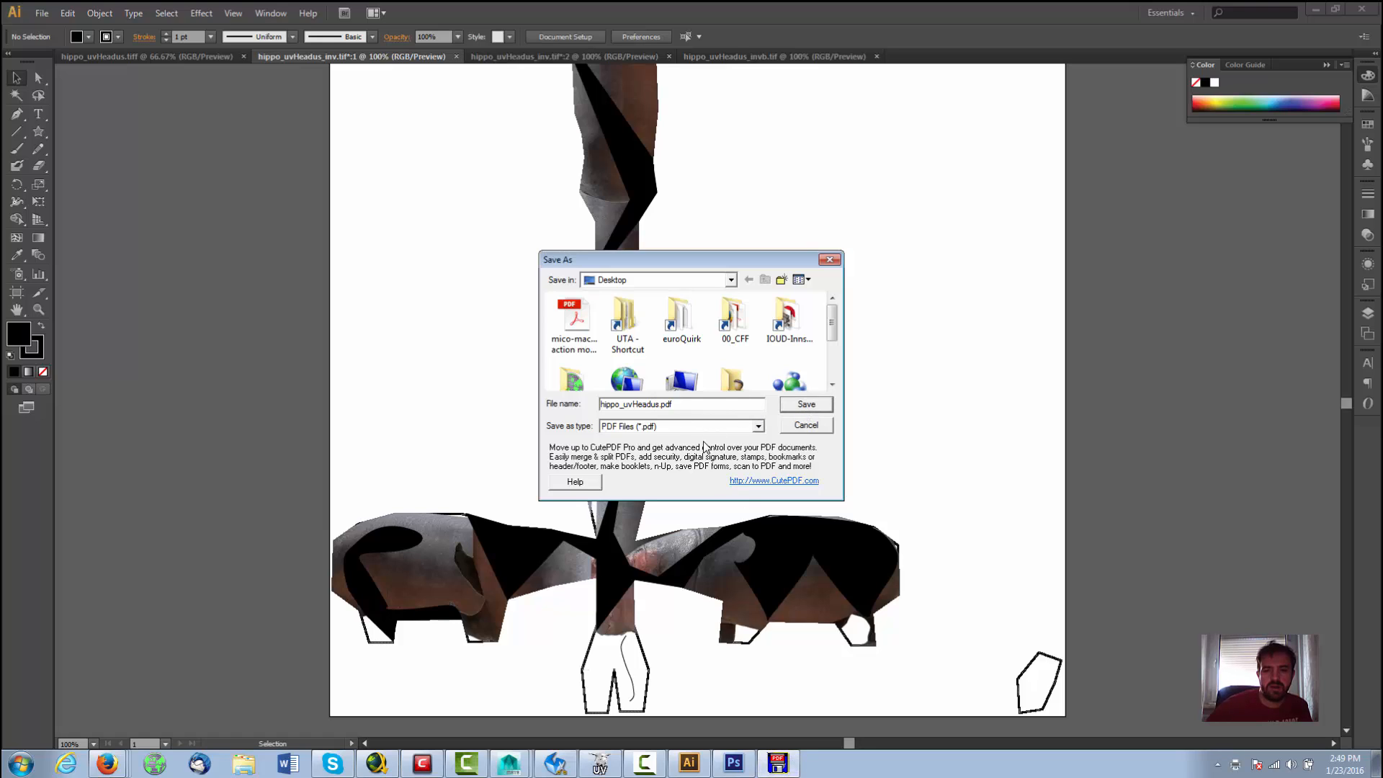
pyautogui.doubleClick(703, 330)
pyautogui.doubleClick(589, 357)
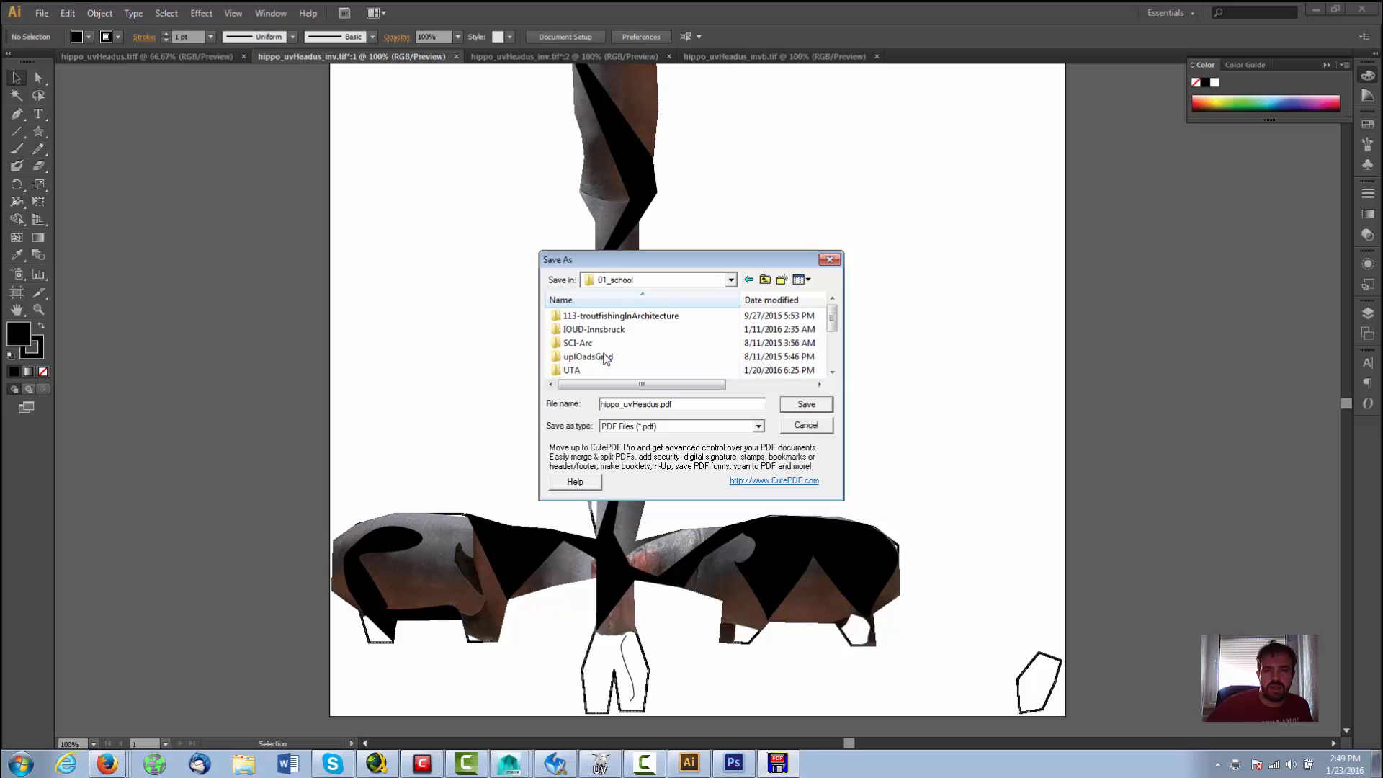
pyautogui.doubleClick(609, 318)
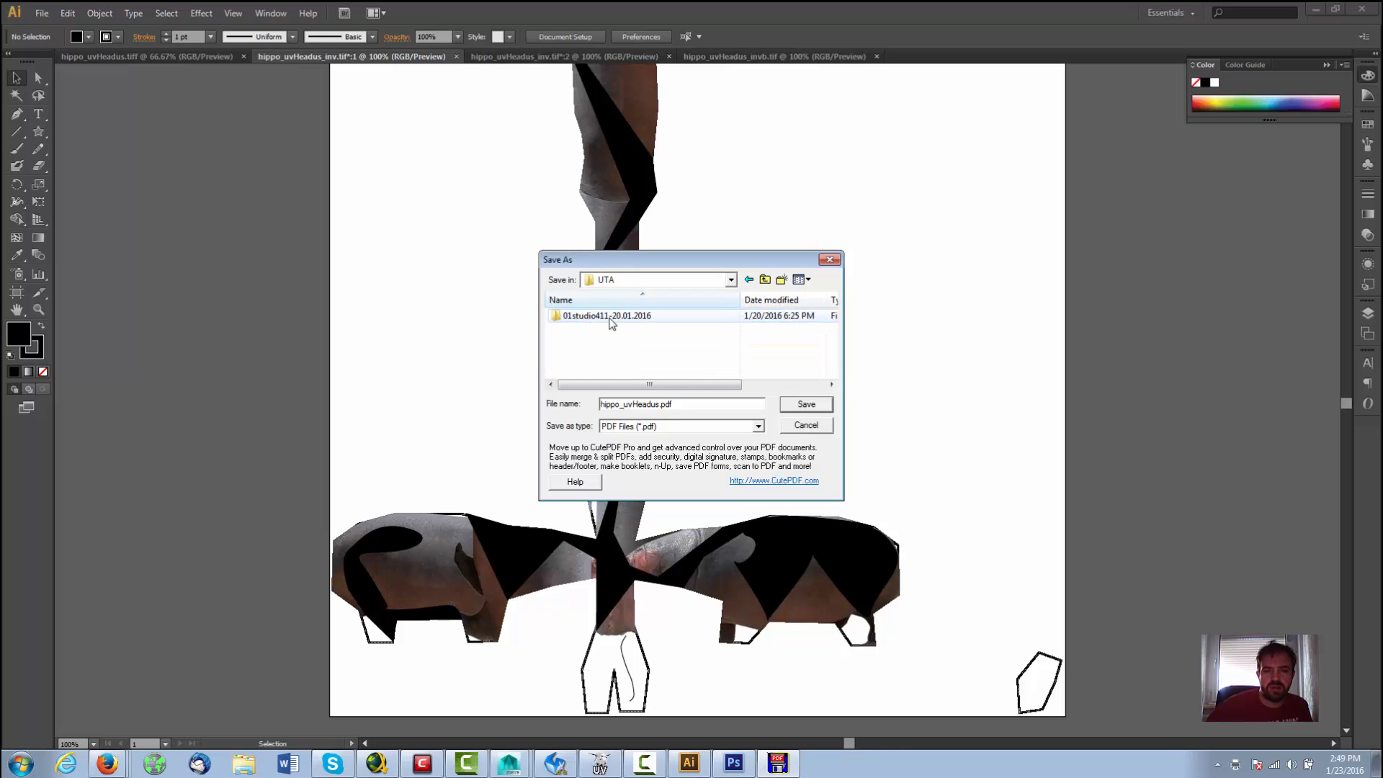
pyautogui.doubleClick(611, 317)
pyautogui.doubleClick(612, 317)
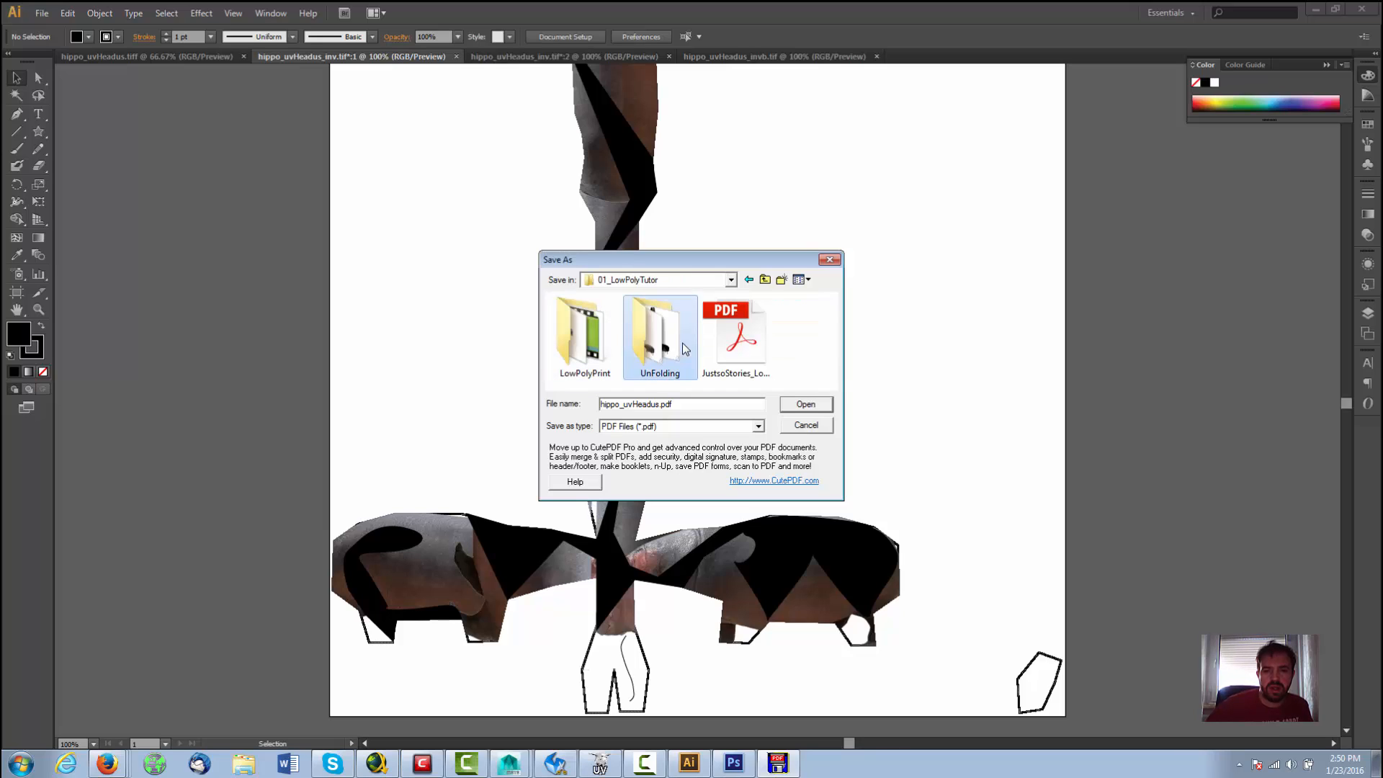
pyautogui.doubleClick(659, 333)
pyautogui.click(797, 403)
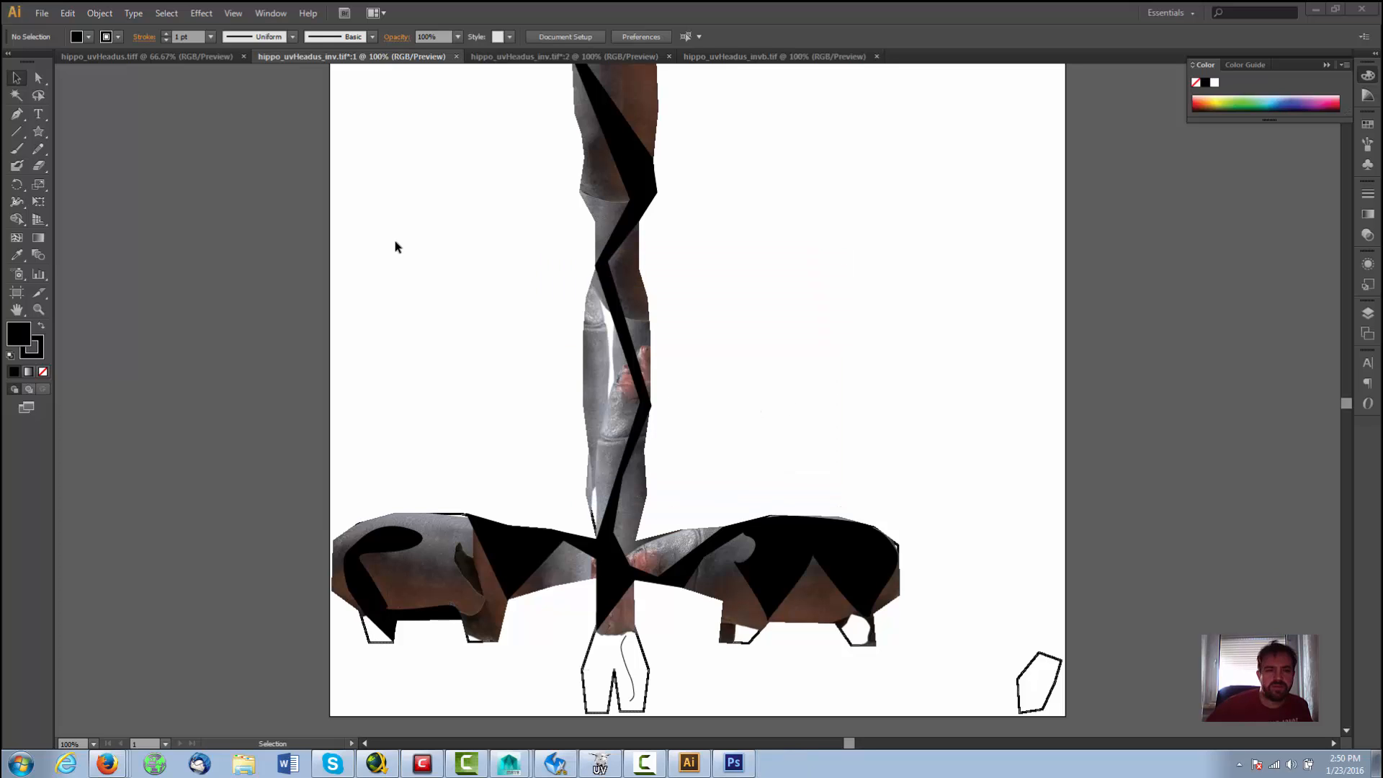
pyautogui.click(45, 14)
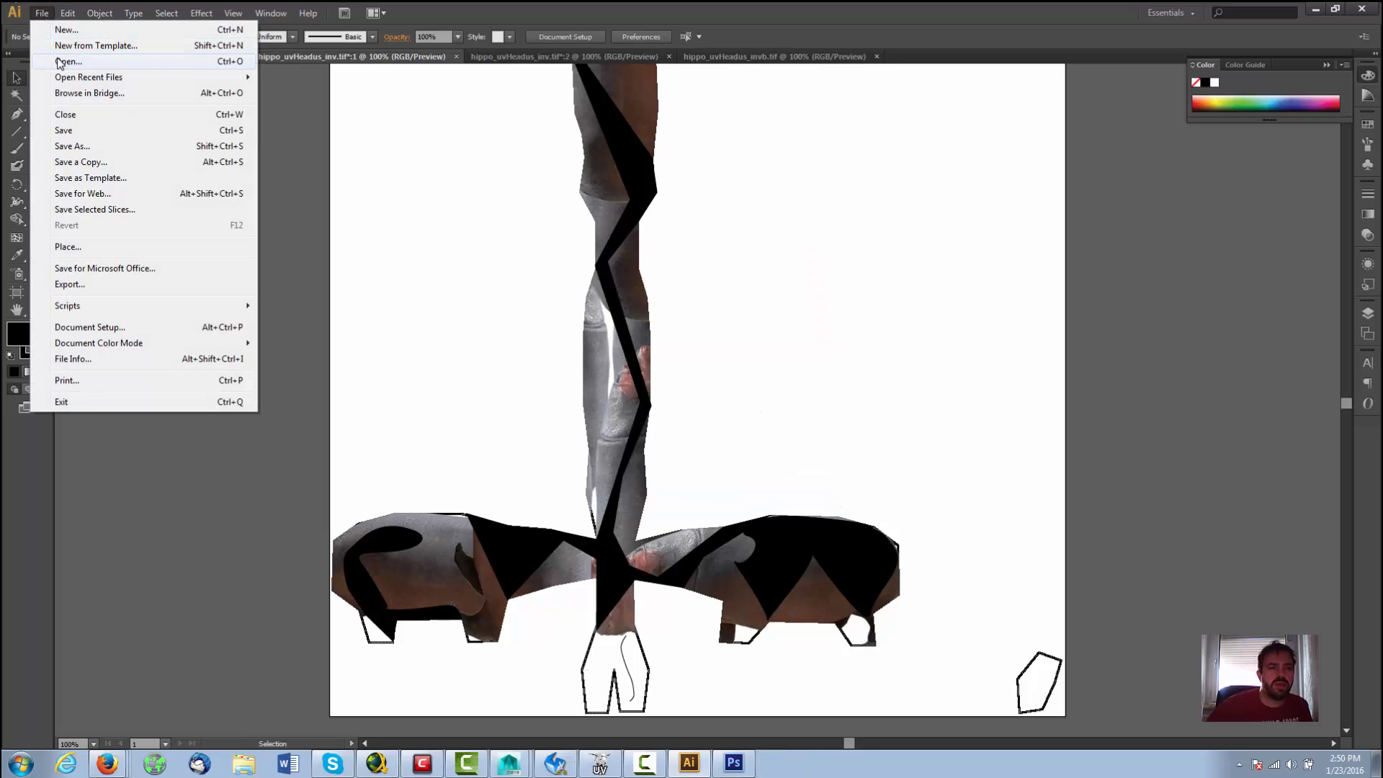
pyautogui.click(734, 764)
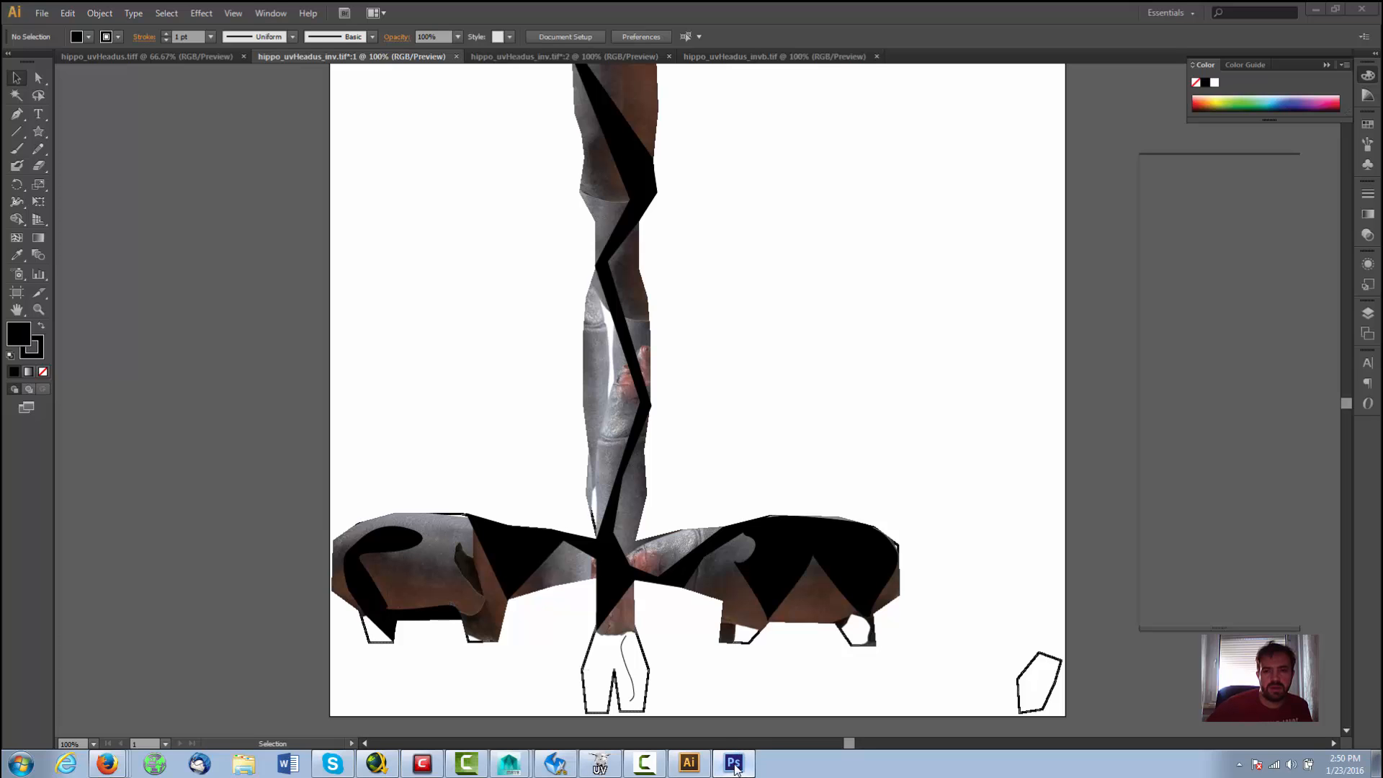
pyautogui.click(697, 768)
pyautogui.click(698, 768)
pyautogui.click(697, 768)
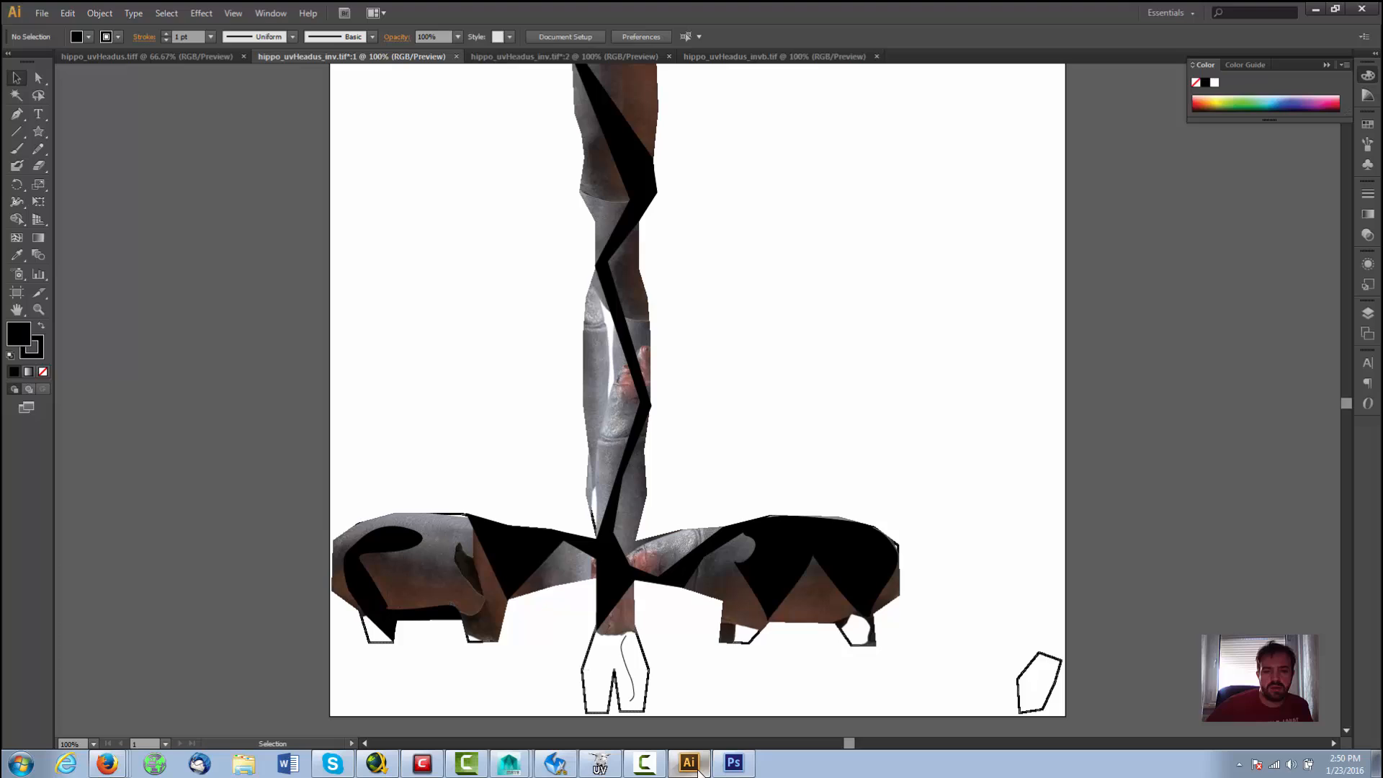
# Step: Switch to Photoshop and open hippo_uvHeadus.pdf, importing its page at 300 pixels/inch in 8-bit RGB Color
pyautogui.click(735, 767)
pyautogui.click(41, 12)
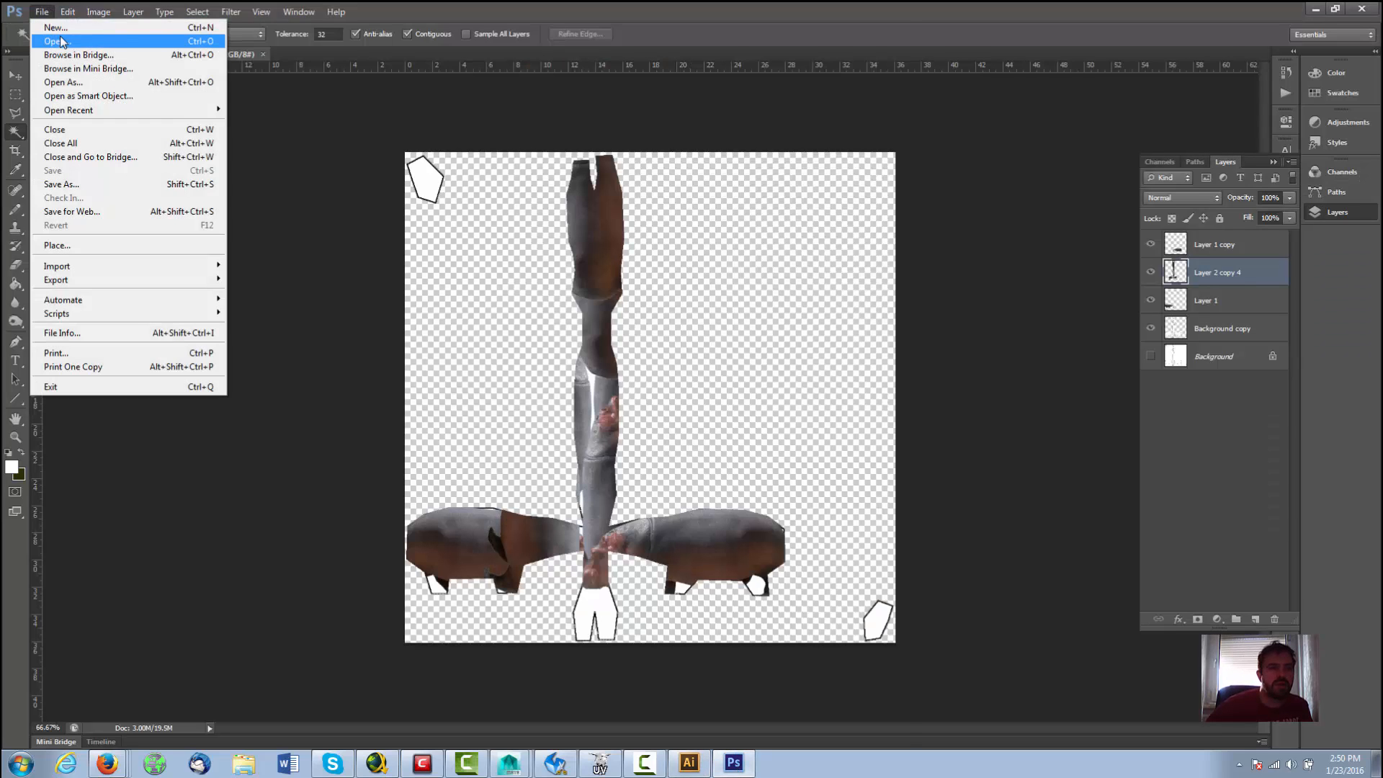
pyautogui.click(58, 36)
pyautogui.doubleClick(605, 223)
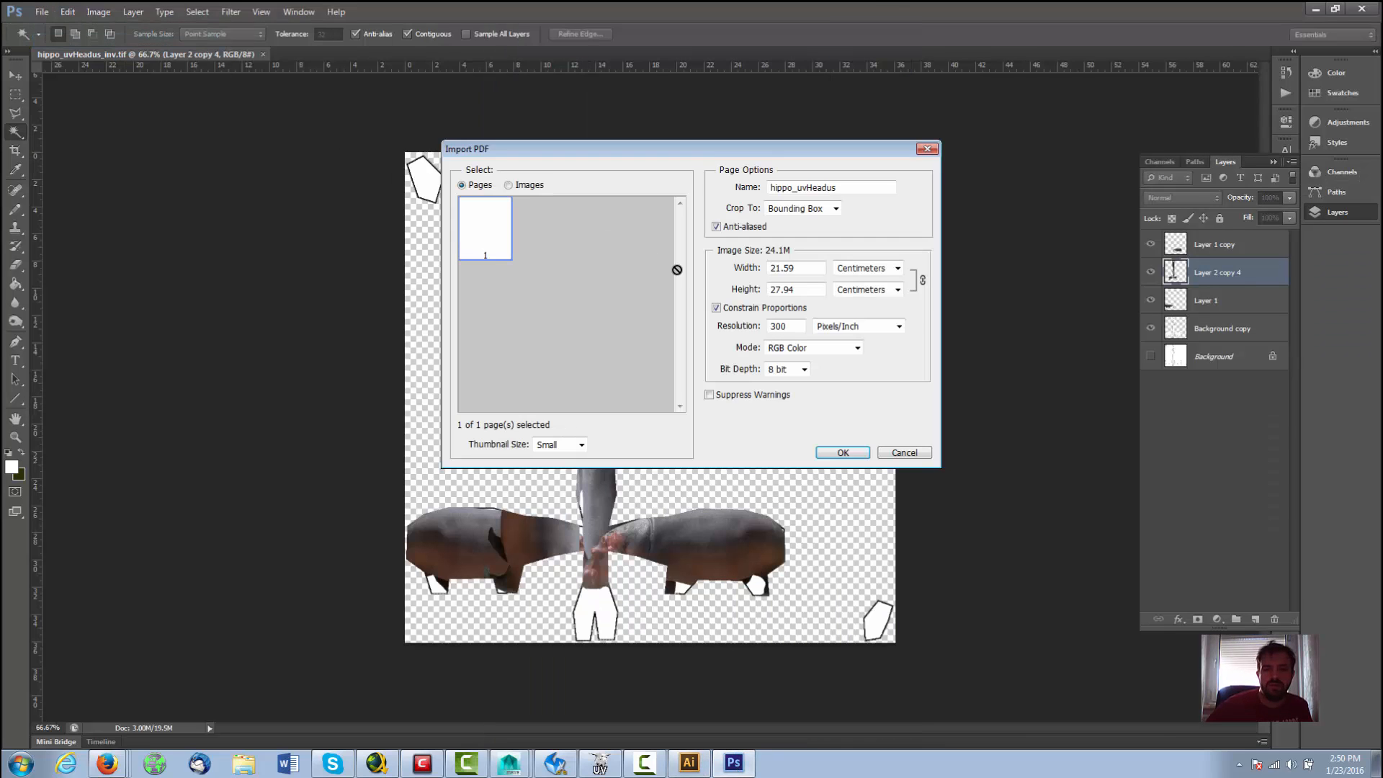
pyautogui.click(843, 453)
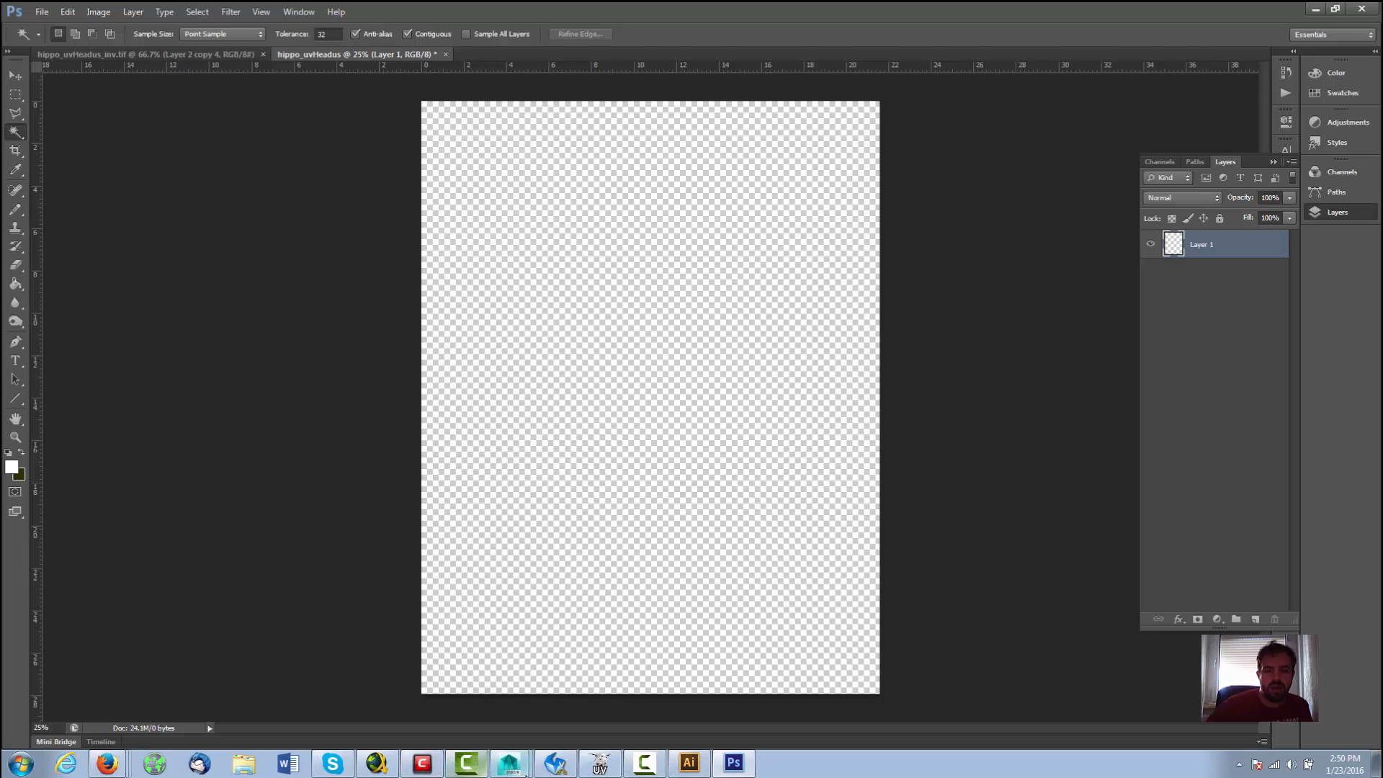
# Step: Switch to Pepakura Designer and print the pattern to CutePDF Writer with its scale adjusted to the printer's paper, saving it as hippo_uvHeadusb.pdf
pyautogui.click(569, 762)
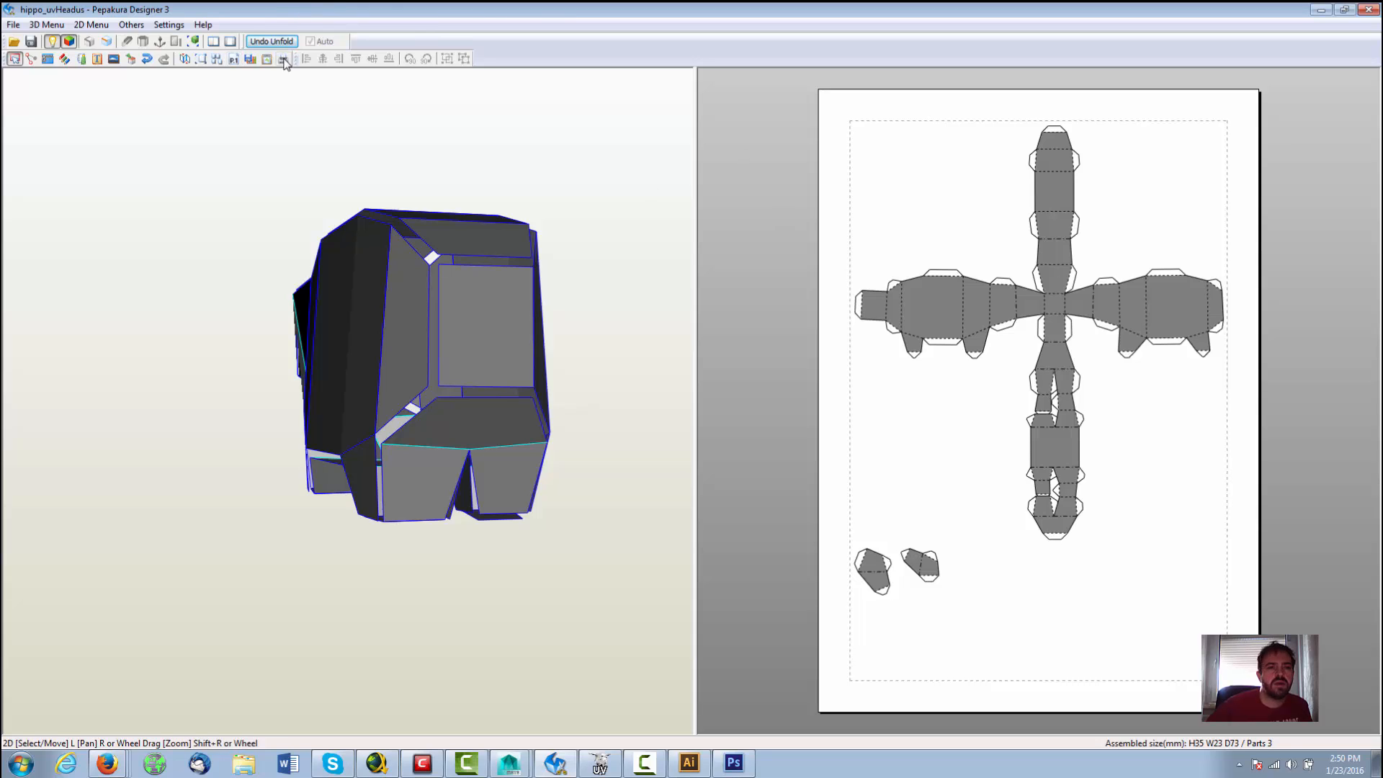
pyautogui.click(168, 25)
pyautogui.click(169, 26)
pyautogui.click(283, 60)
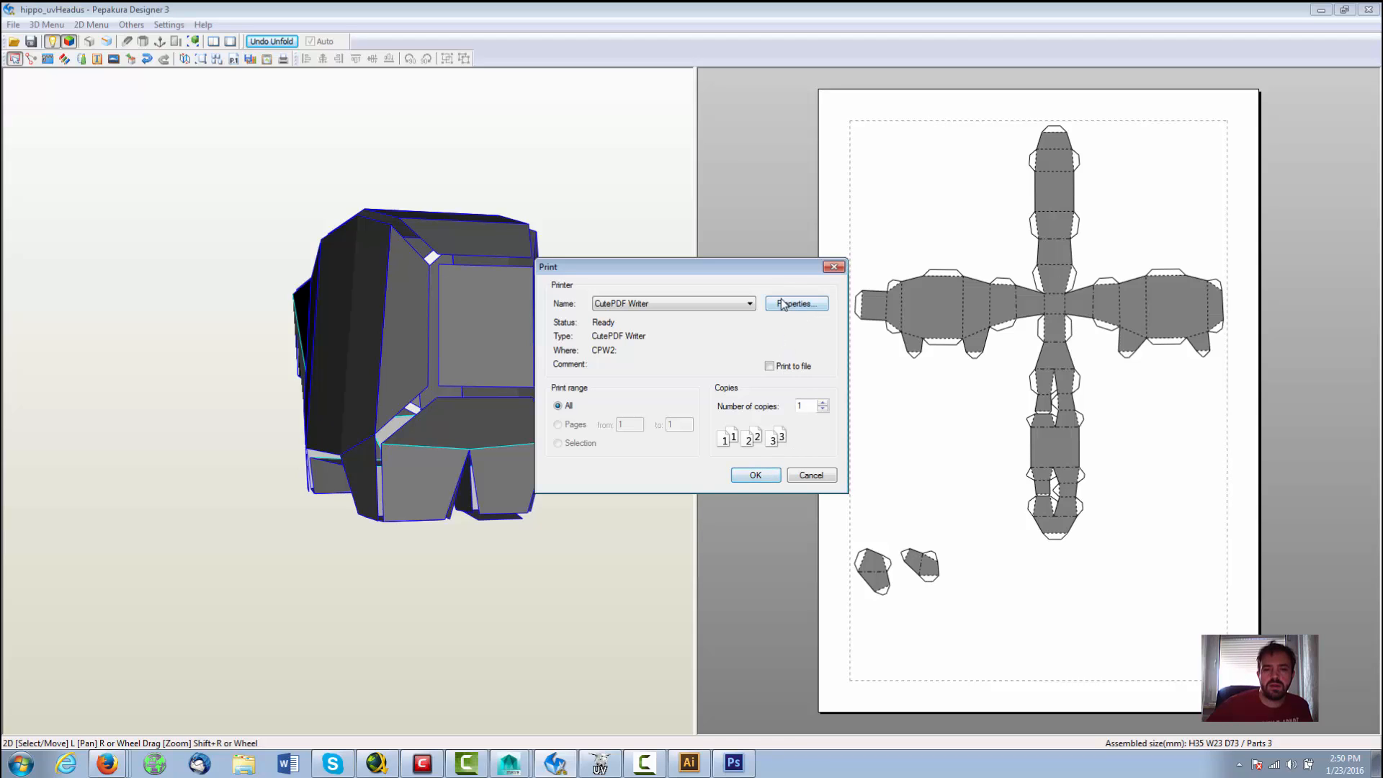
pyautogui.click(758, 474)
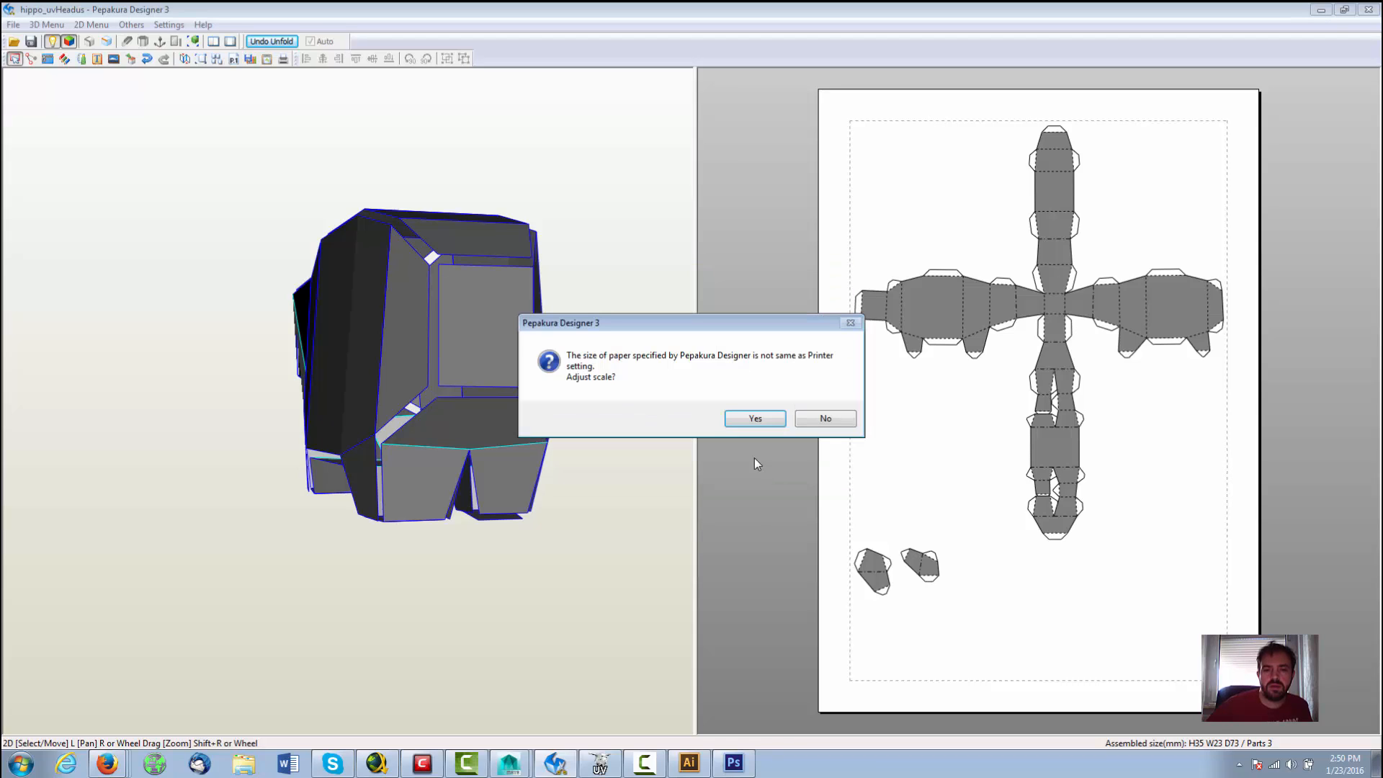
pyautogui.click(764, 419)
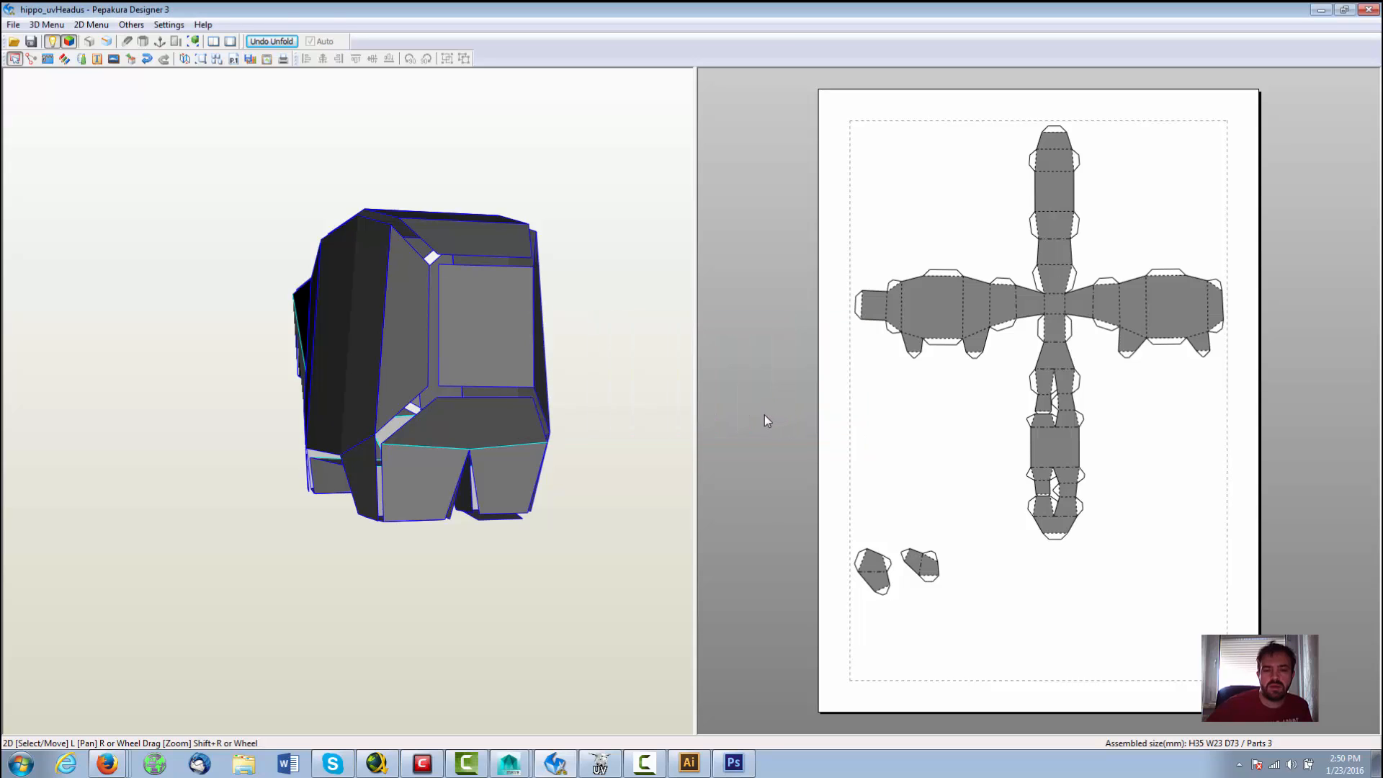
pyautogui.rightClick(866, 355)
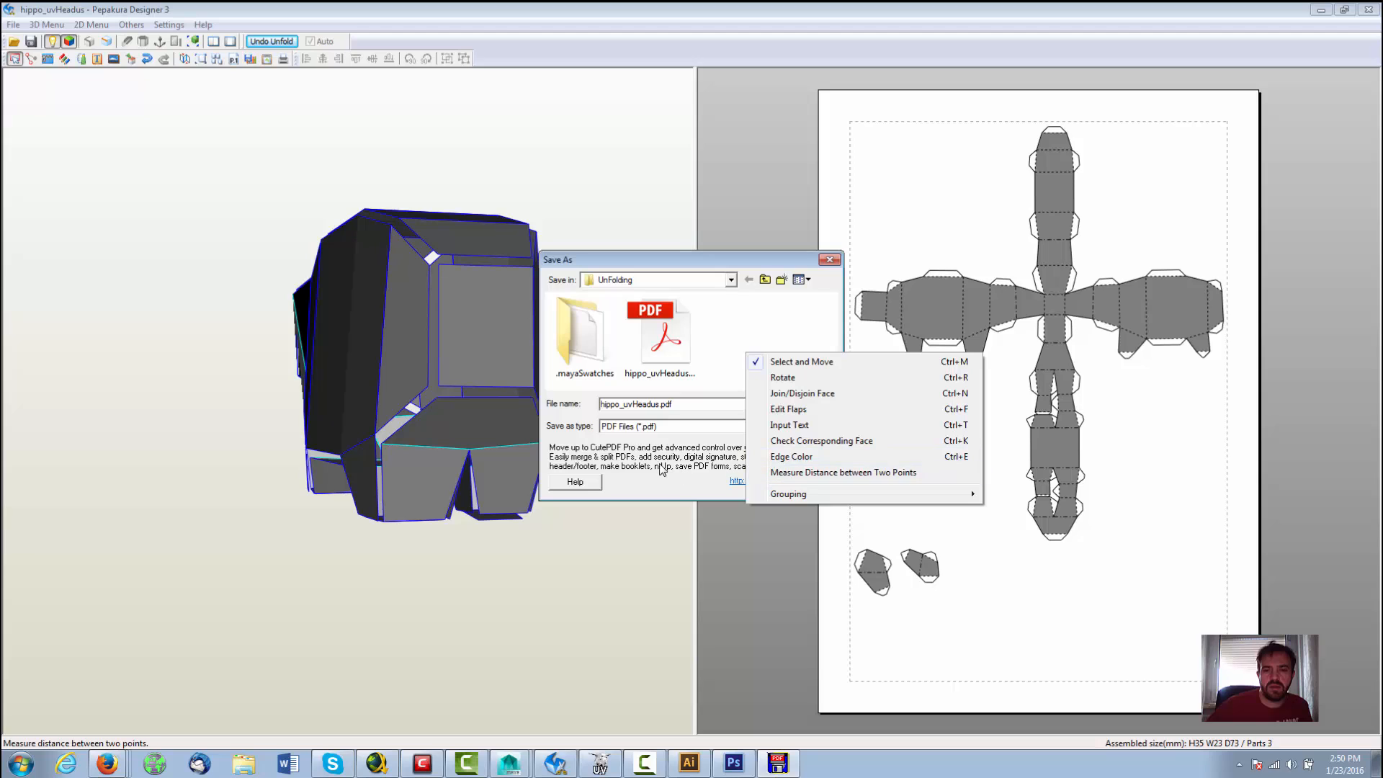
pyautogui.moveTo(727, 257); pyautogui.dragTo(400, 281)
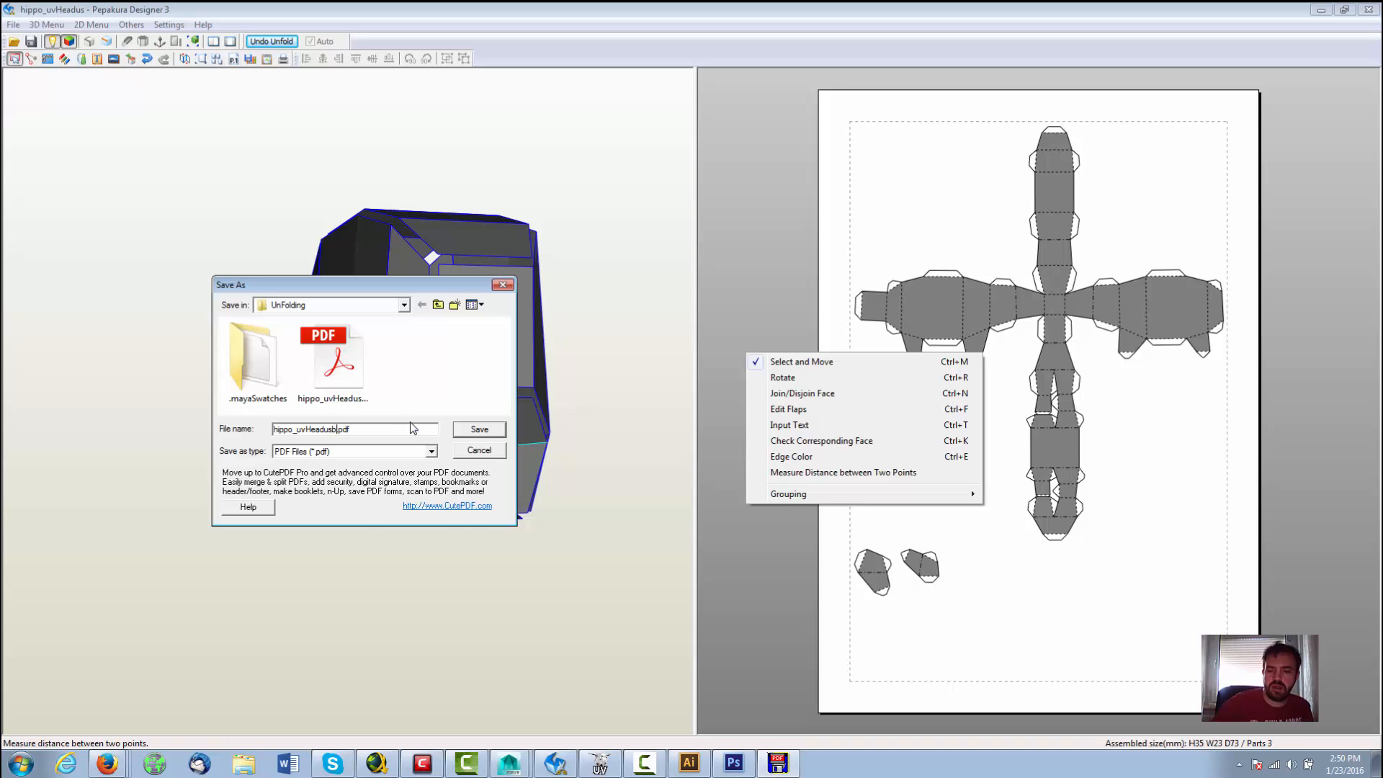
pyautogui.press('Return')
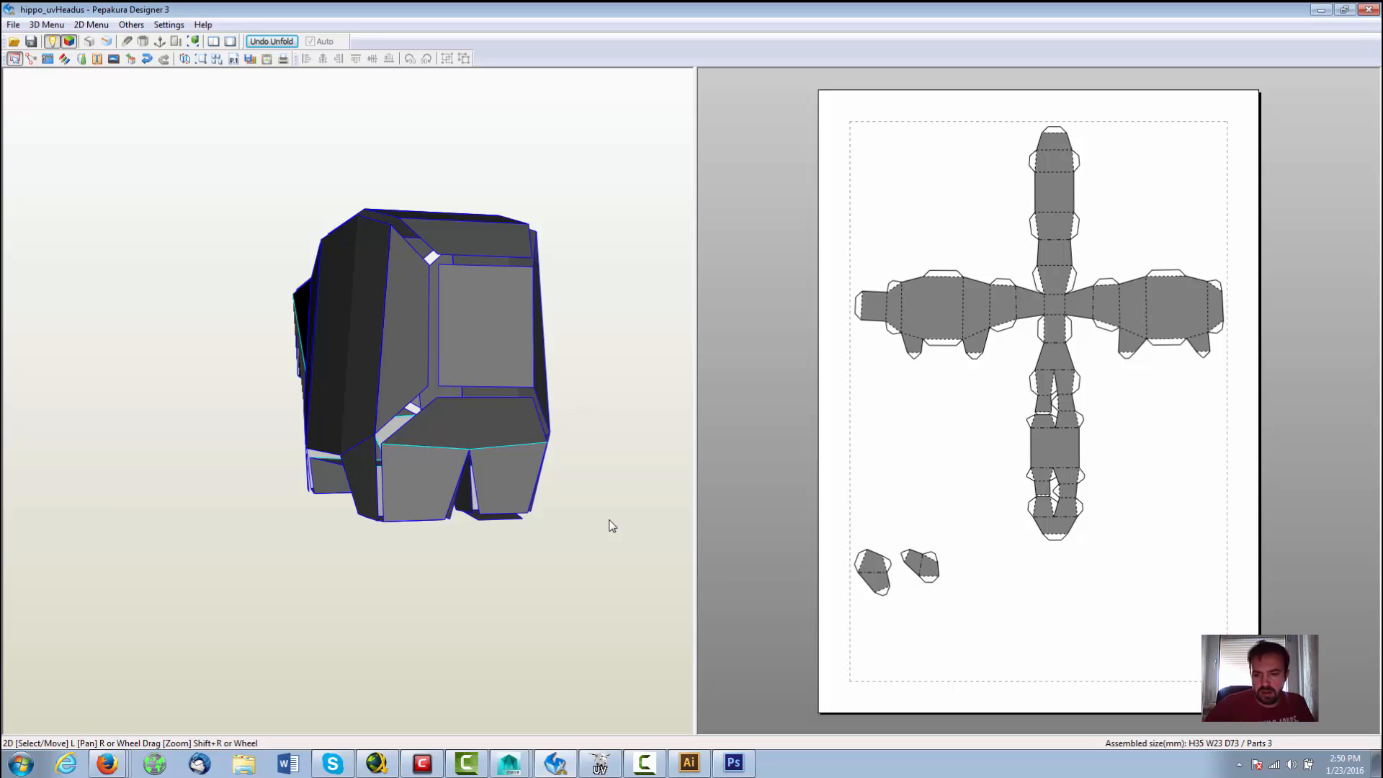
# Step: Review the print and paper settings of the unfolded pattern
pyautogui.click(161, 25)
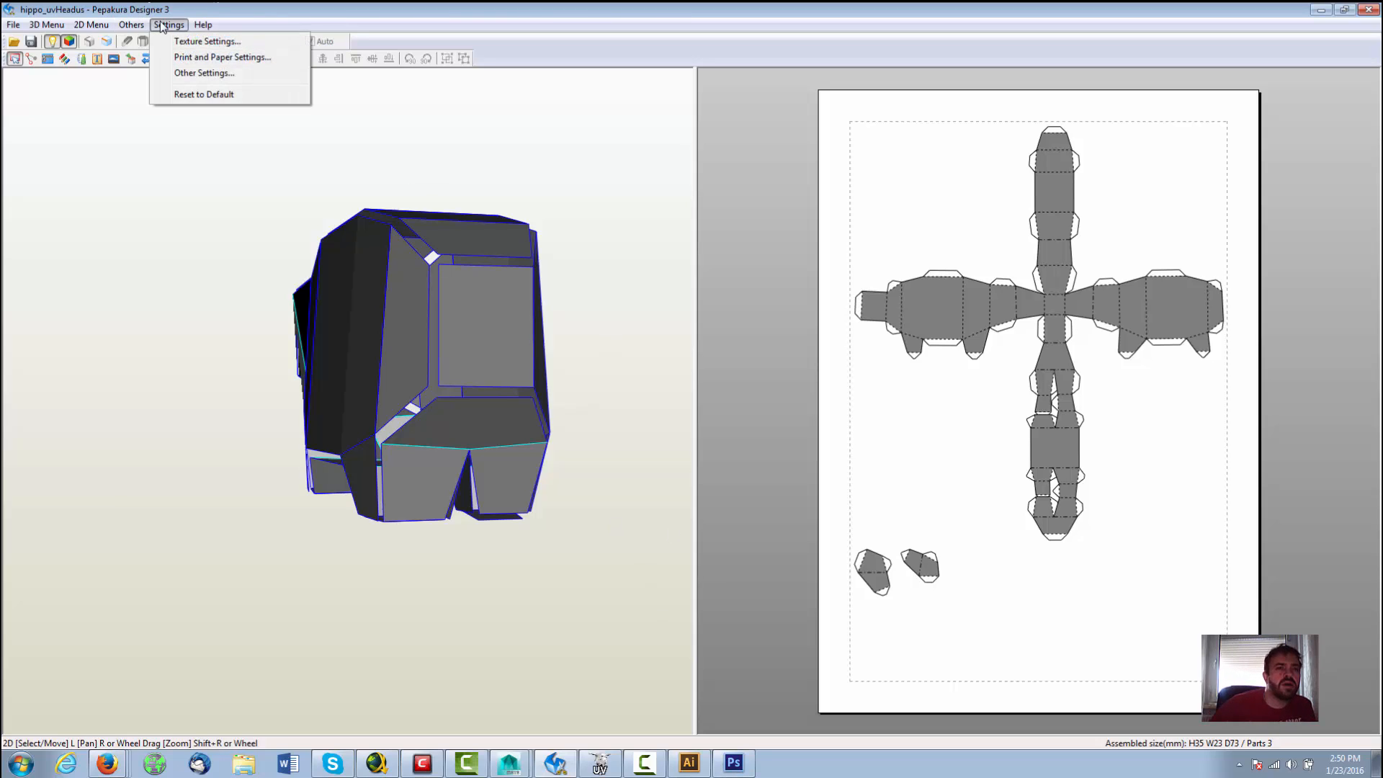
pyautogui.click(216, 57)
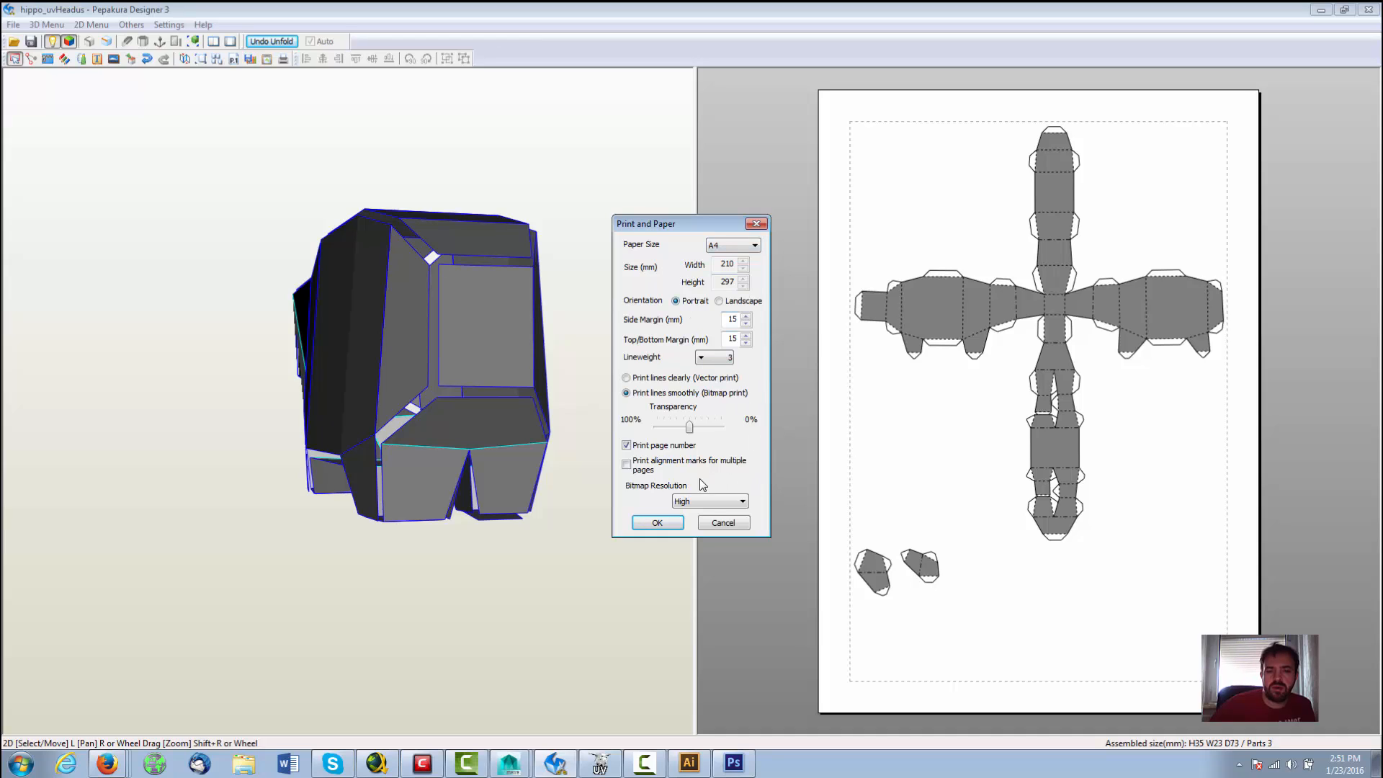
pyautogui.click(668, 523)
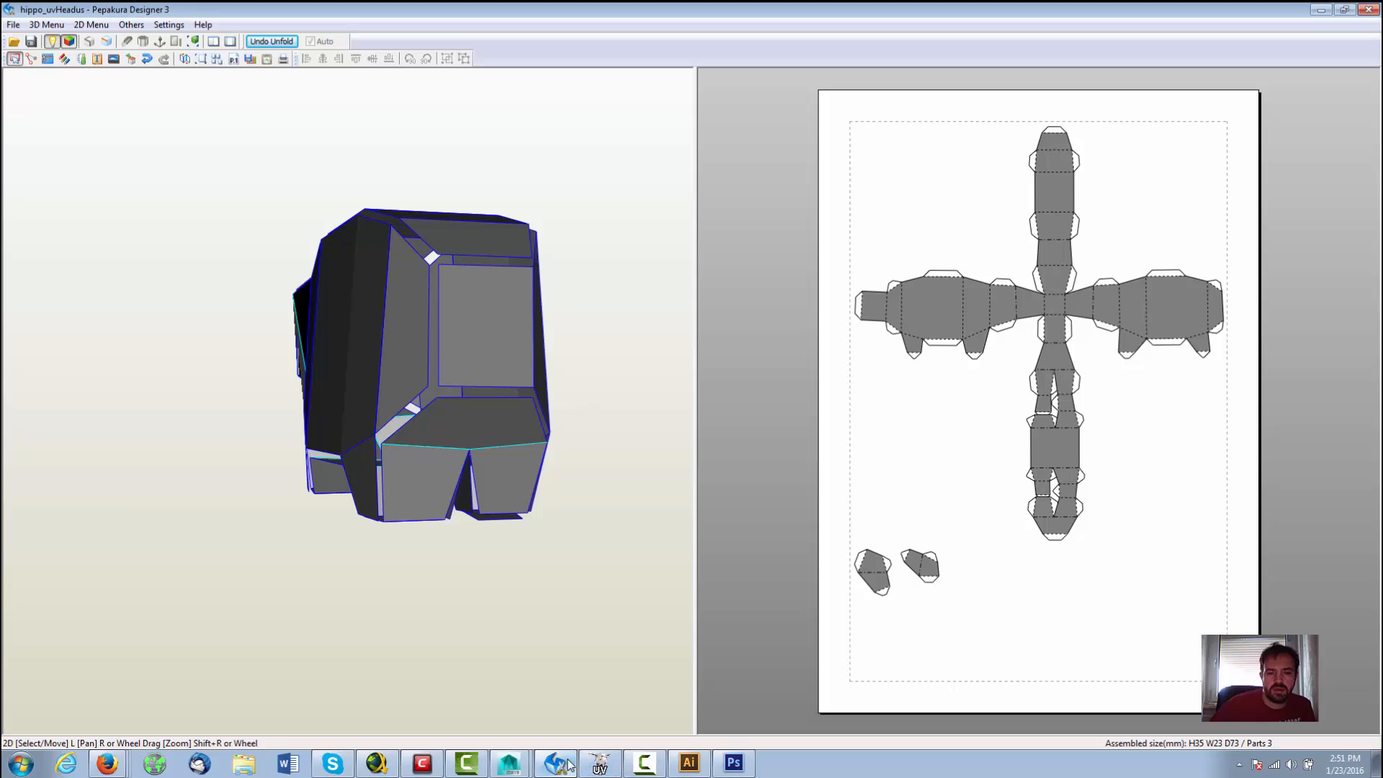
# Step: Switch to Illustrator and open hippo_uvHeadus.pdf from the UnFolding folder
pyautogui.click(689, 762)
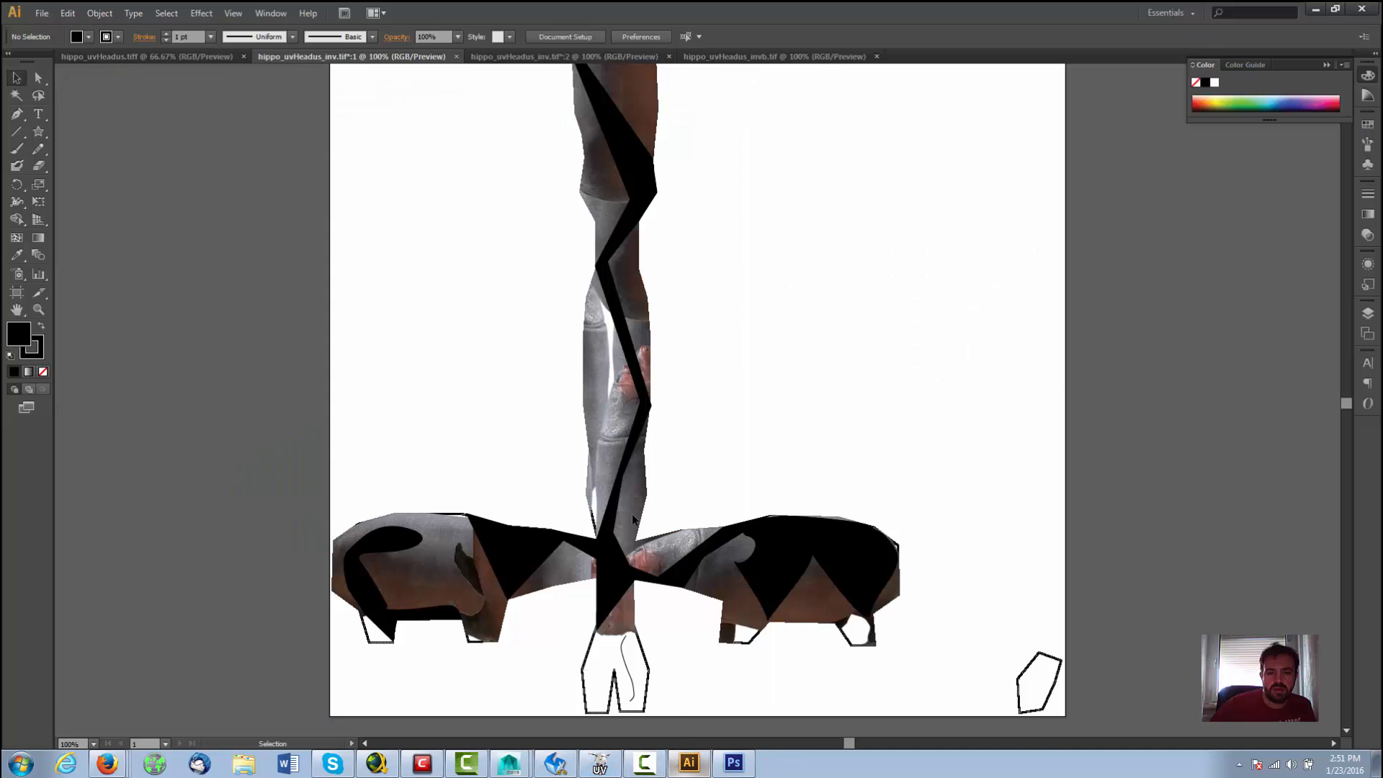
pyautogui.click(41, 13)
pyautogui.click(75, 62)
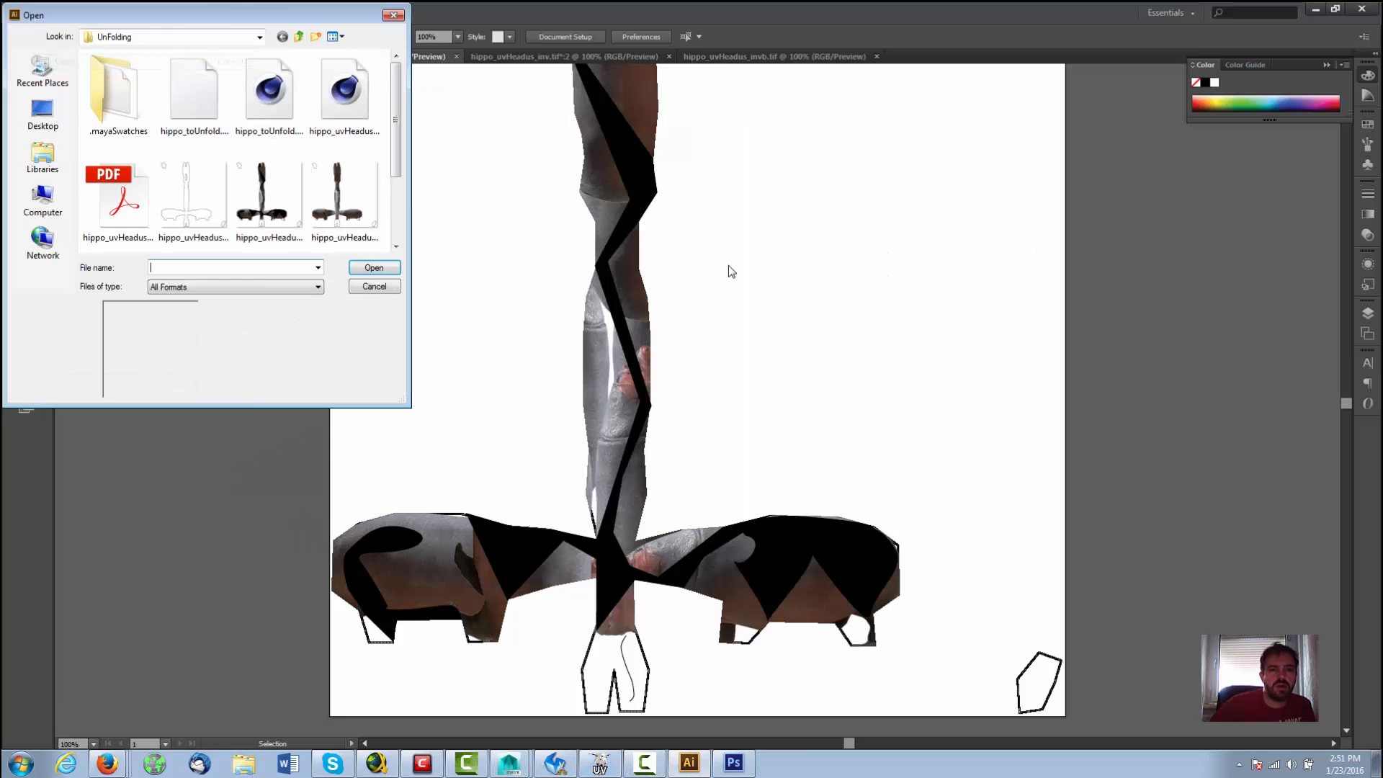
pyautogui.doubleClick(117, 201)
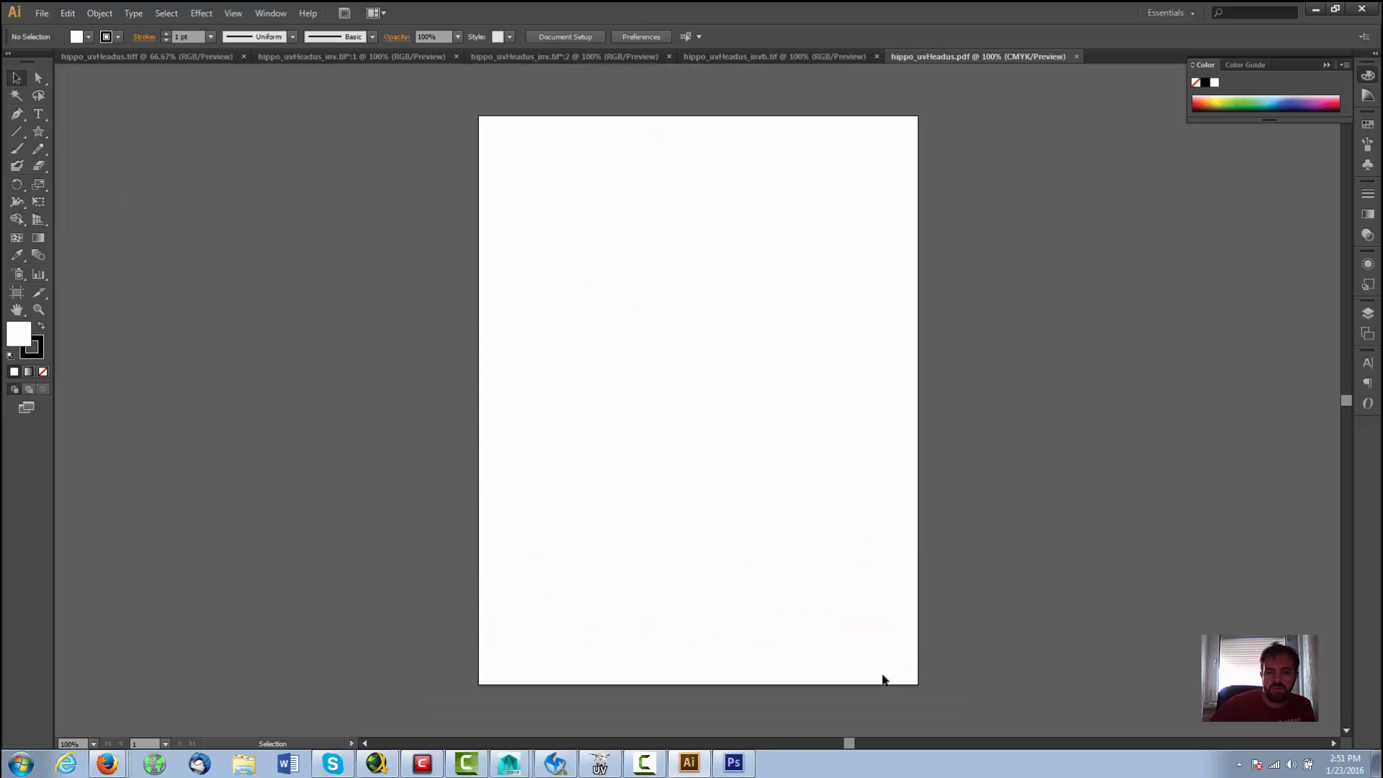
# Step: Return to Pepakura Designer and capture the pattern page's area inside the dashed margins with the Snipping Tool
pyautogui.click(734, 764)
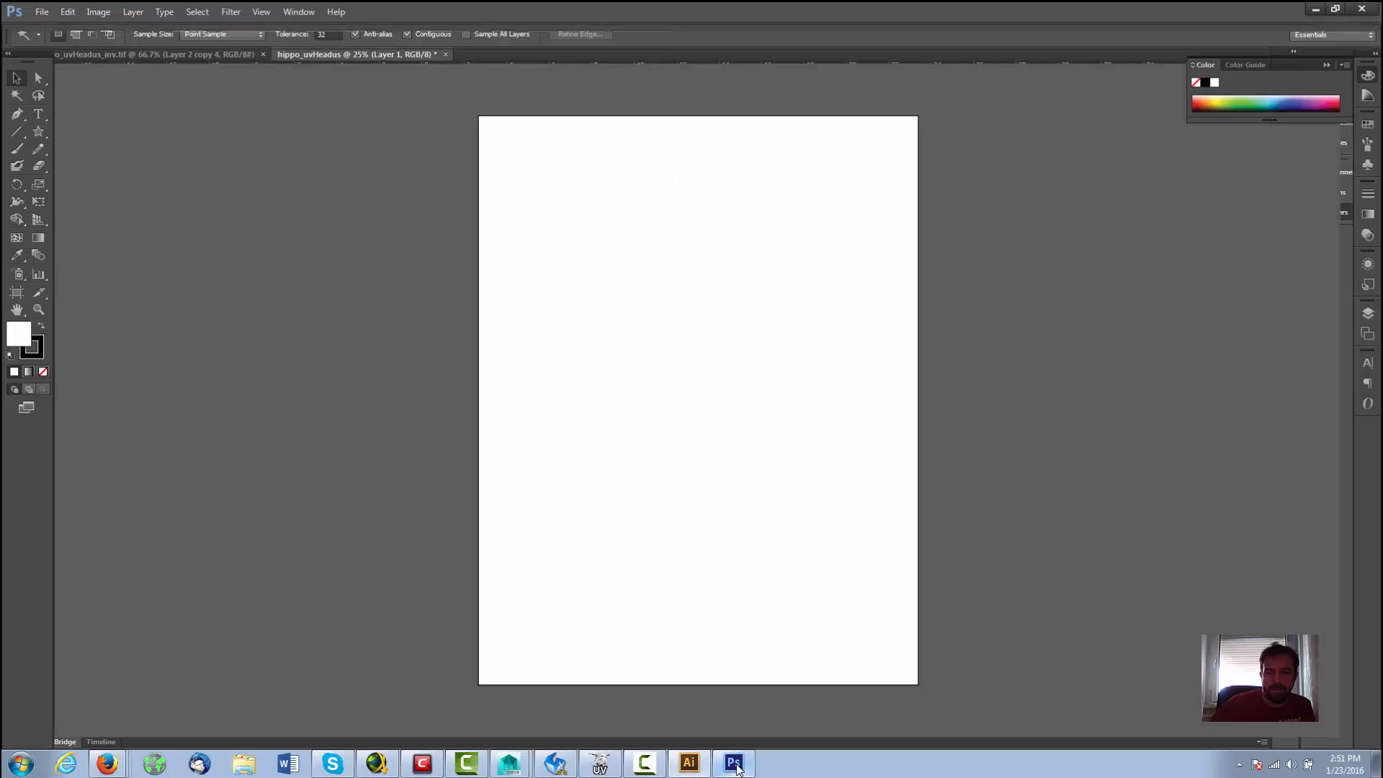
pyautogui.click(735, 765)
pyautogui.click(695, 765)
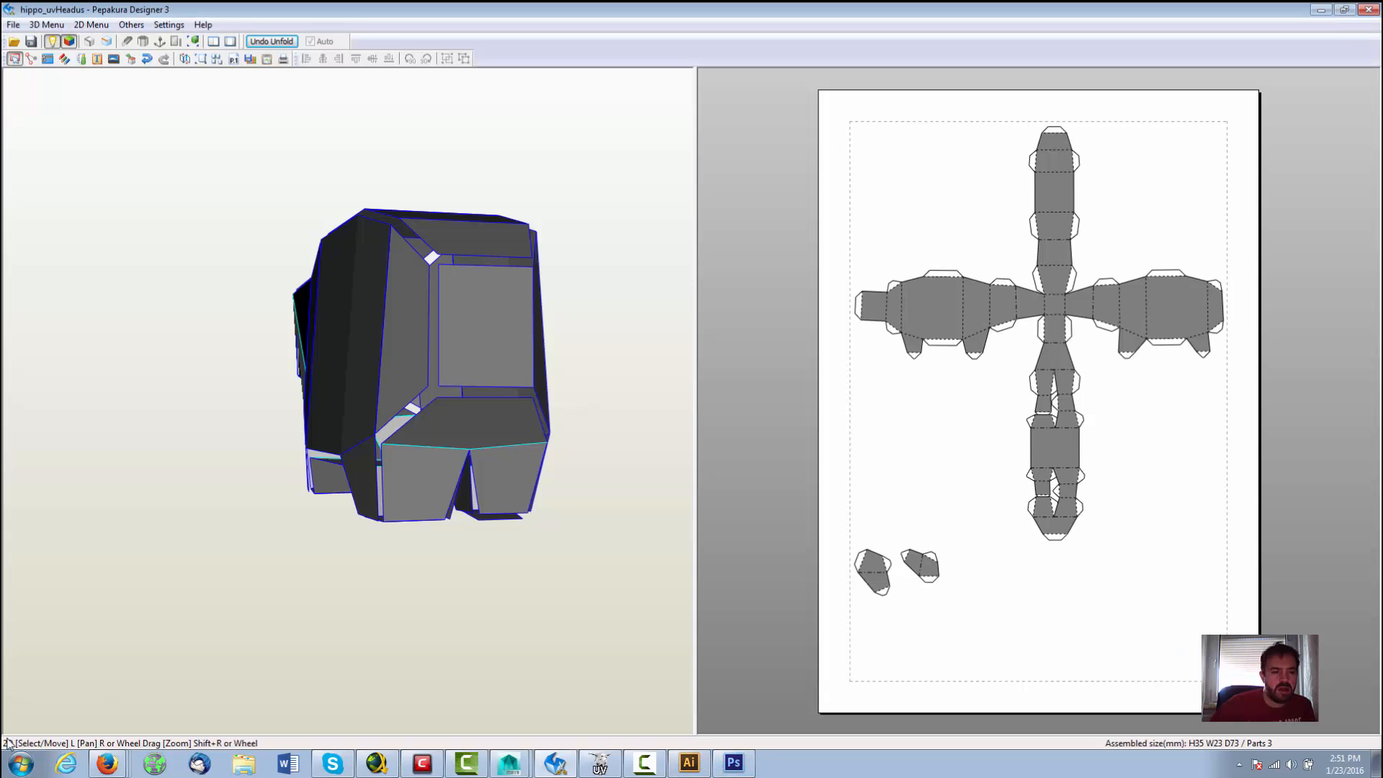
pyautogui.click(22, 763)
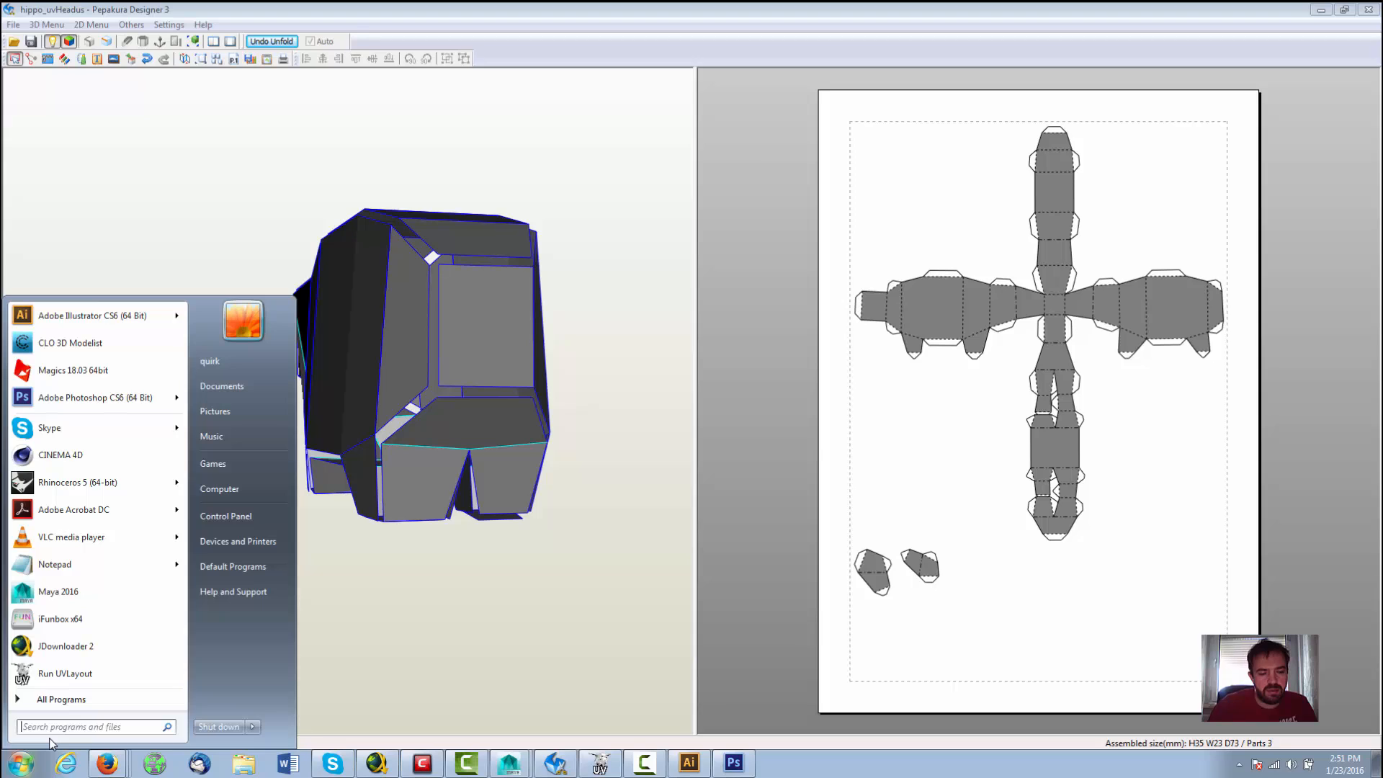
pyautogui.write('sn')
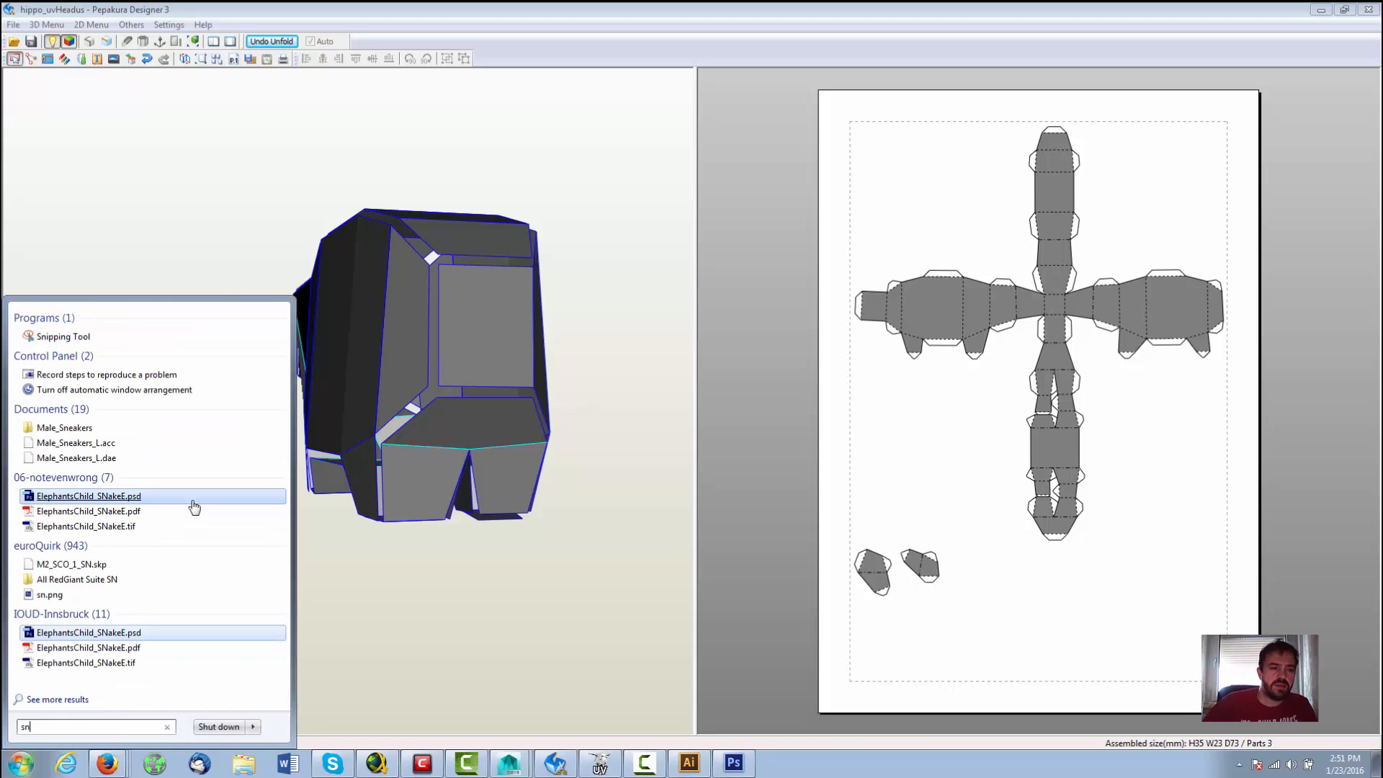
pyautogui.click(72, 336)
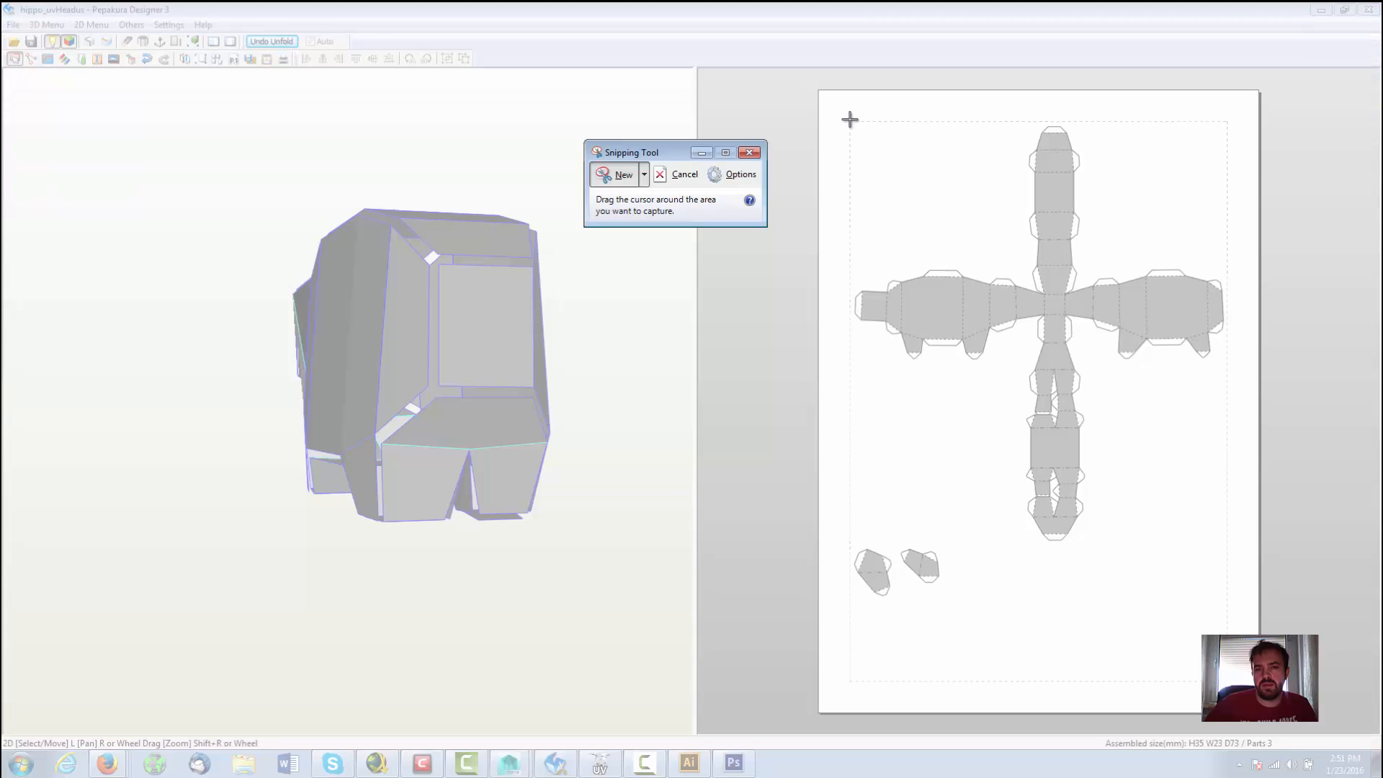
pyautogui.moveTo(850, 119); pyautogui.dragTo(1229, 679)
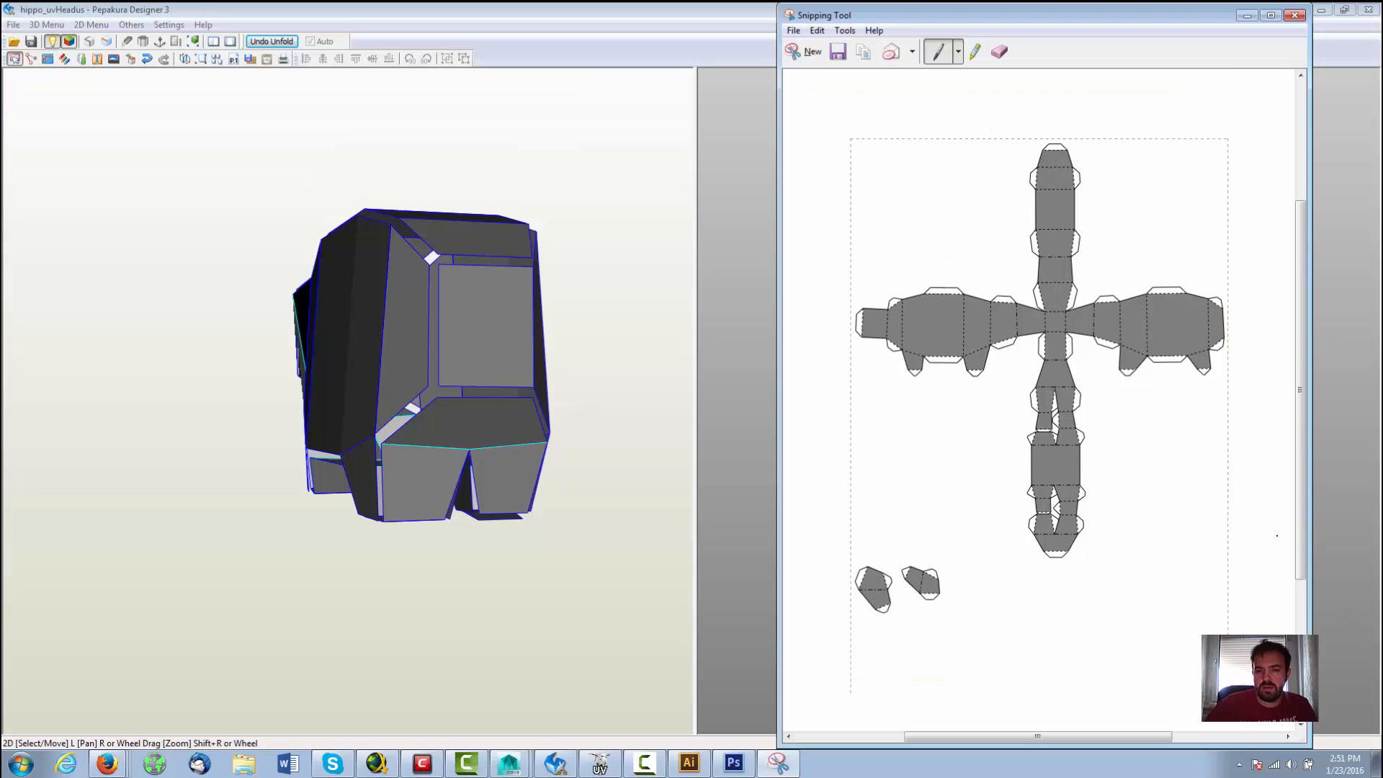
# Step: Save the captured pattern as the PNG file hippo_unfoldPepakura in the UnFolding folder inside 01_LowPolyTutor
pyautogui.click(839, 51)
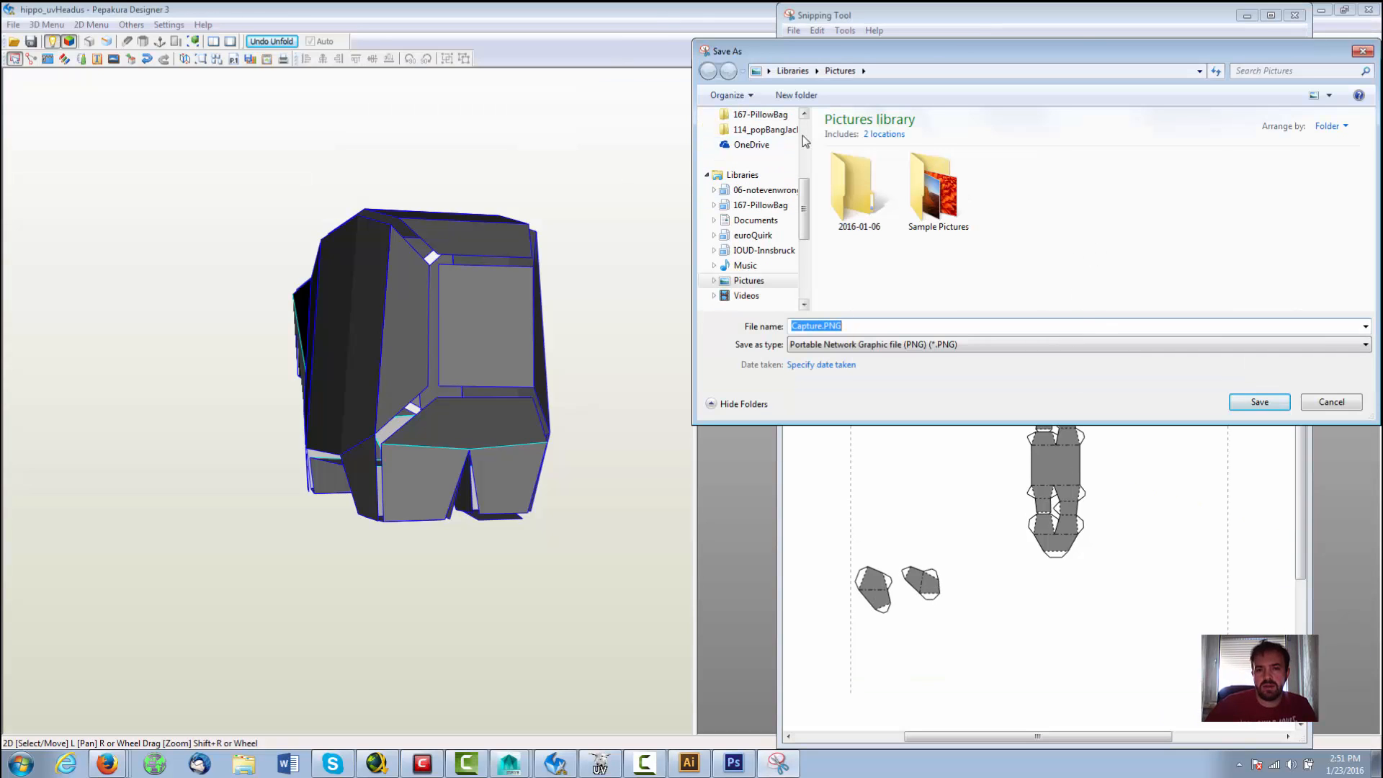
pyautogui.scroll(4, 802, 145)
pyautogui.click(774, 171)
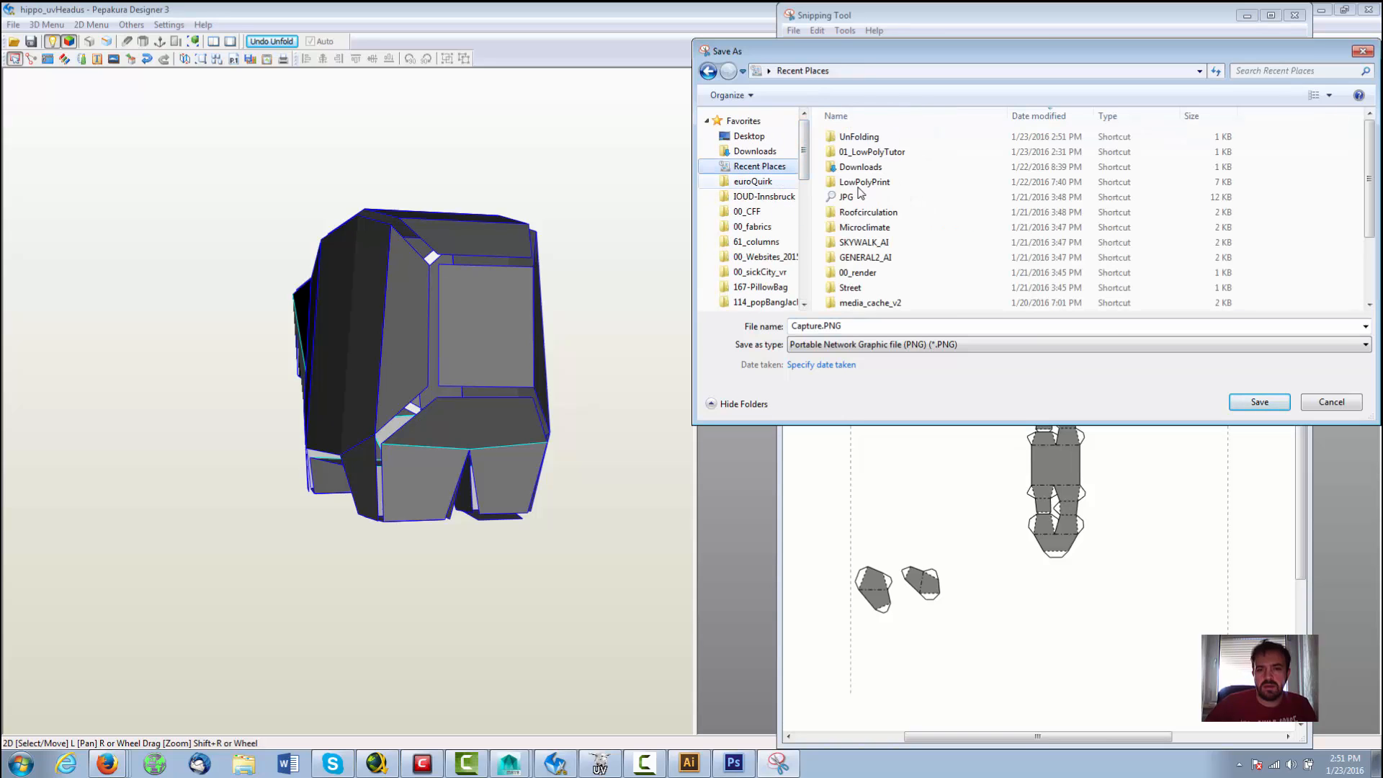
pyautogui.doubleClick(909, 156)
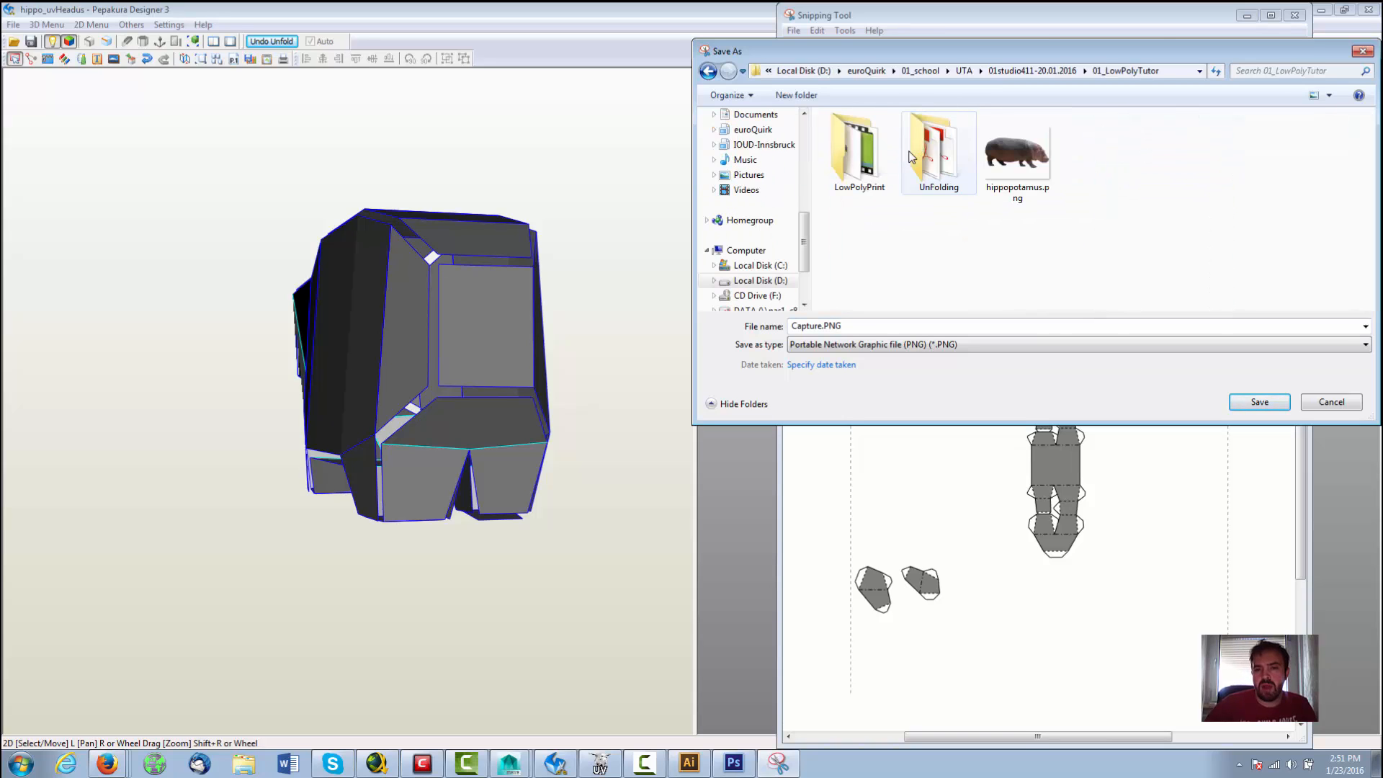
pyautogui.doubleClick(932, 170)
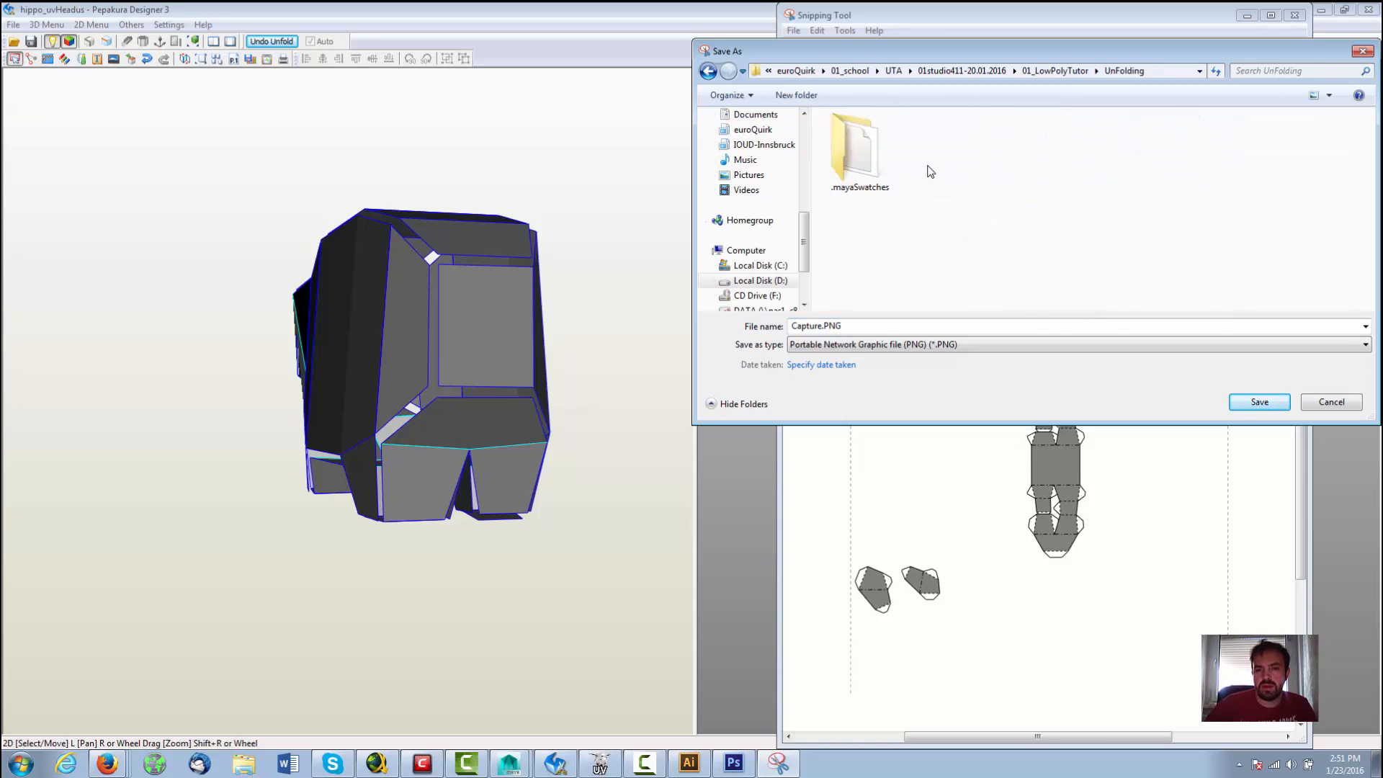
pyautogui.doubleClick(888, 324)
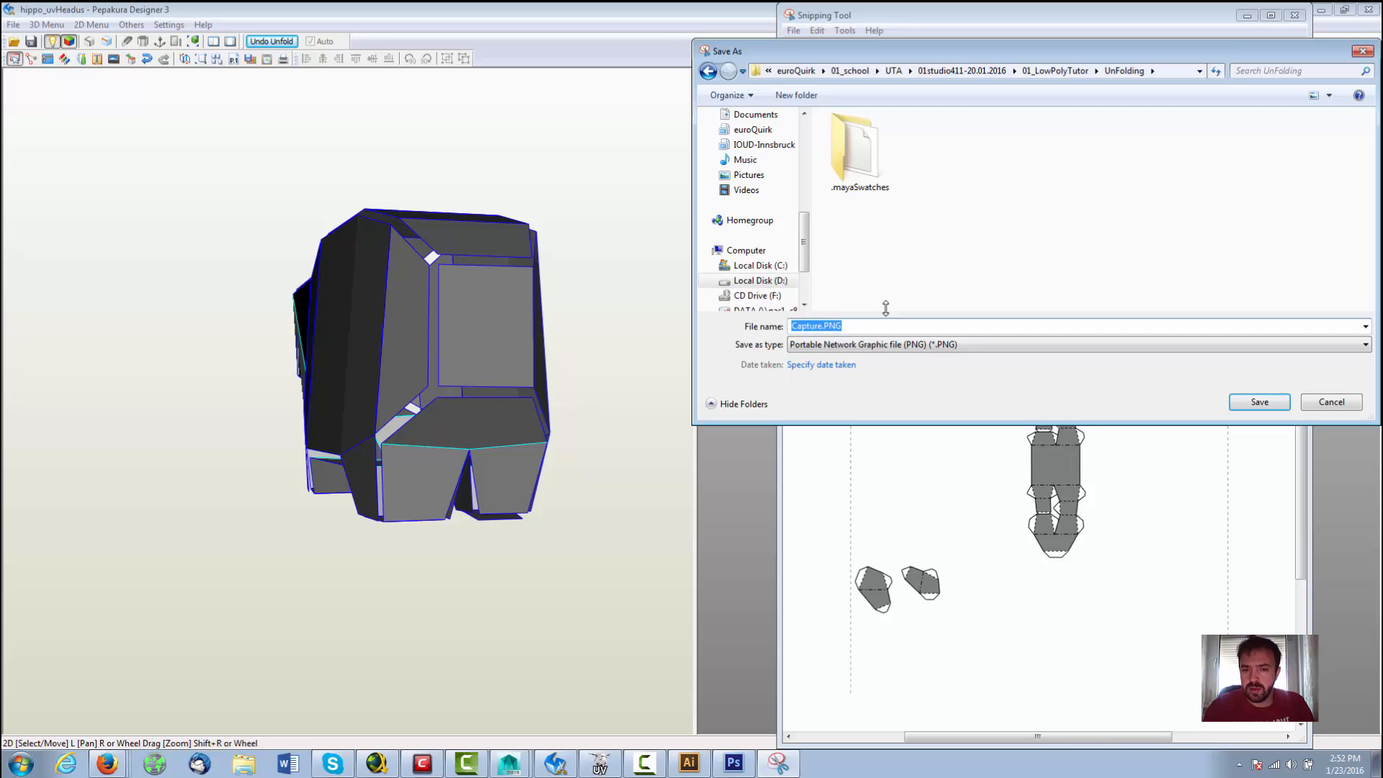
pyautogui.write('hupp')
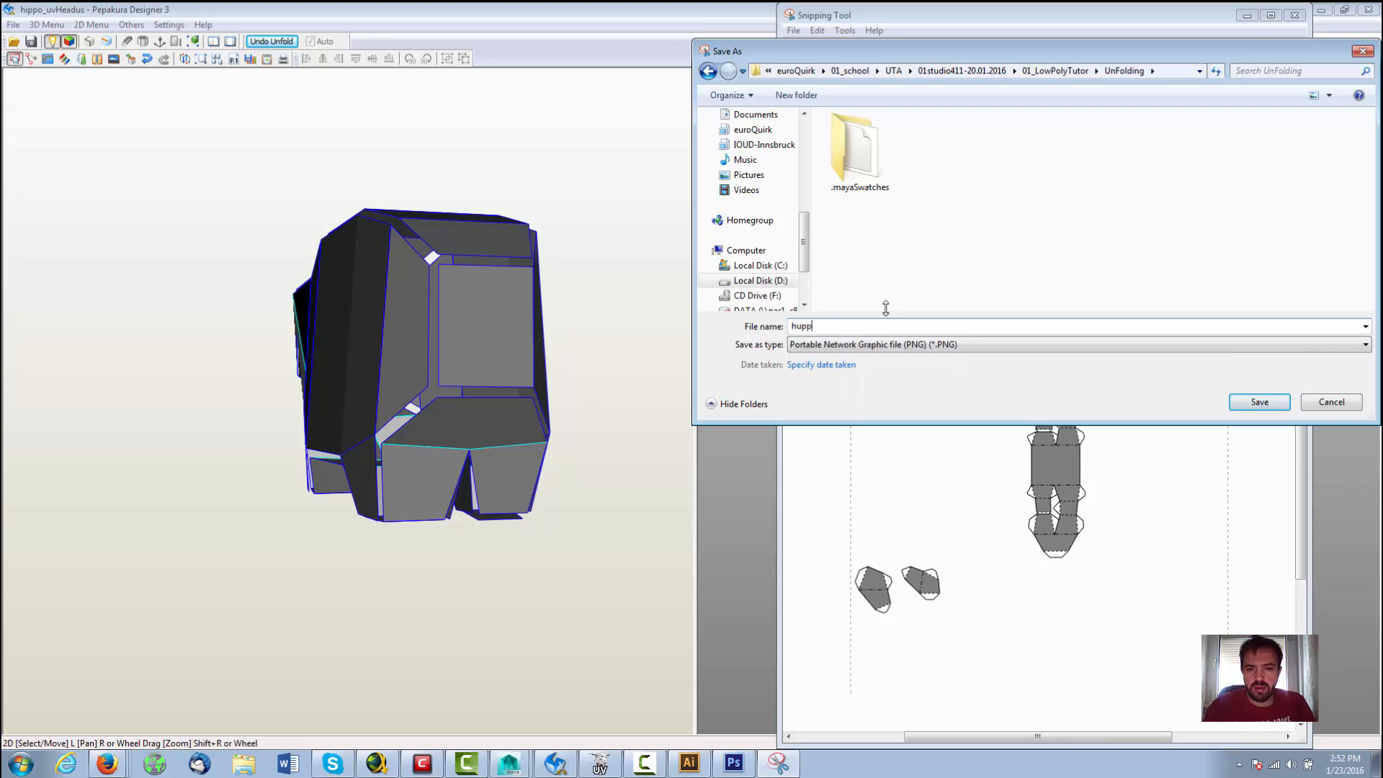
pyautogui.press('BackSpace')
pyautogui.press('BackSpace')
pyautogui.press('BackSpace')
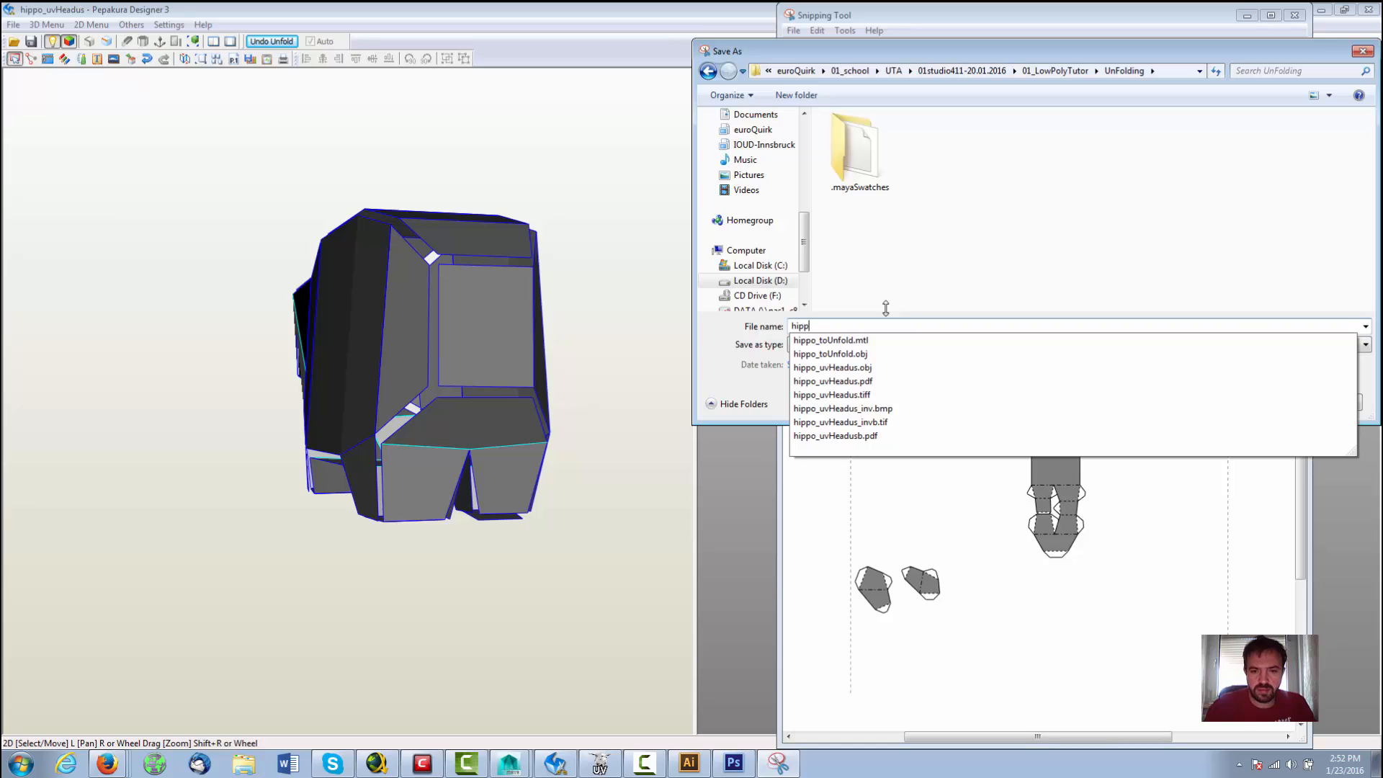
pyautogui.write('ippo_unfoldPepakura')
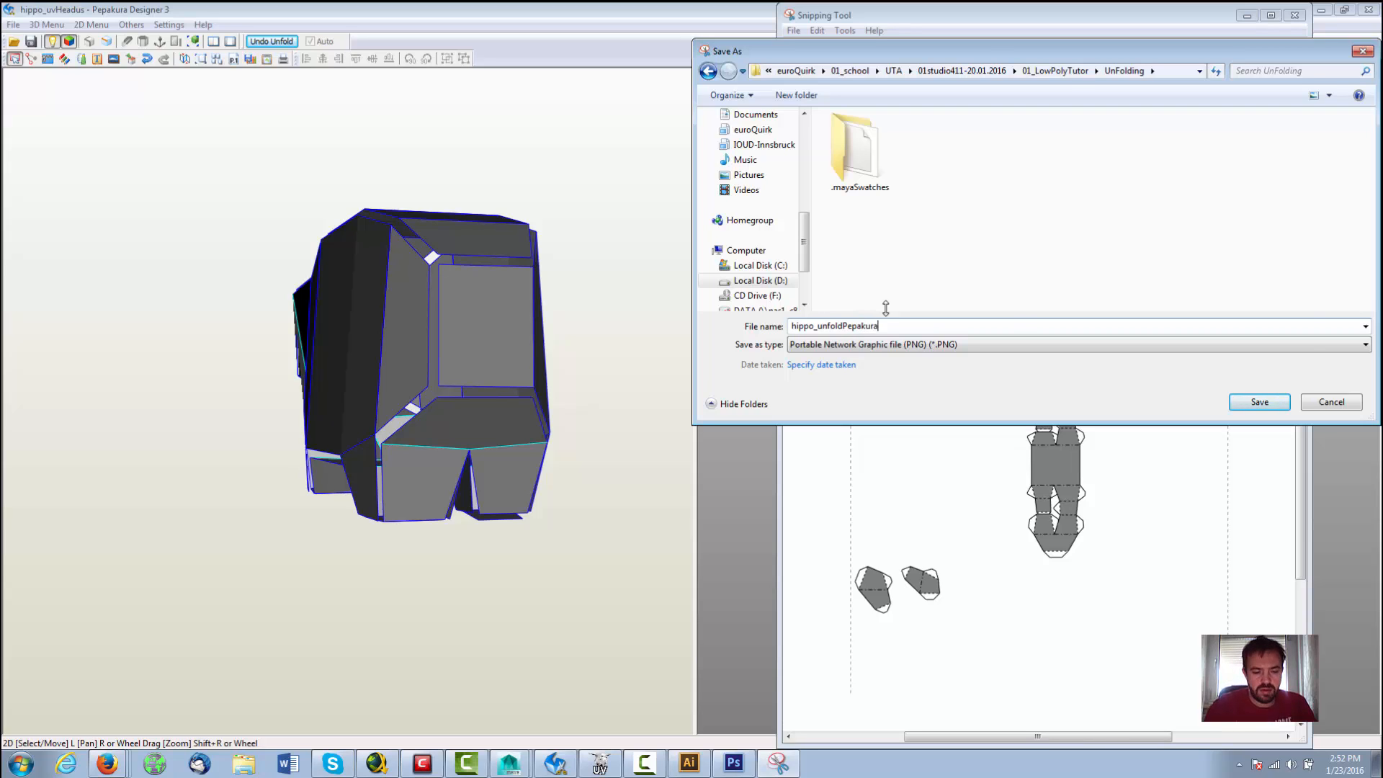
pyautogui.press('Return')
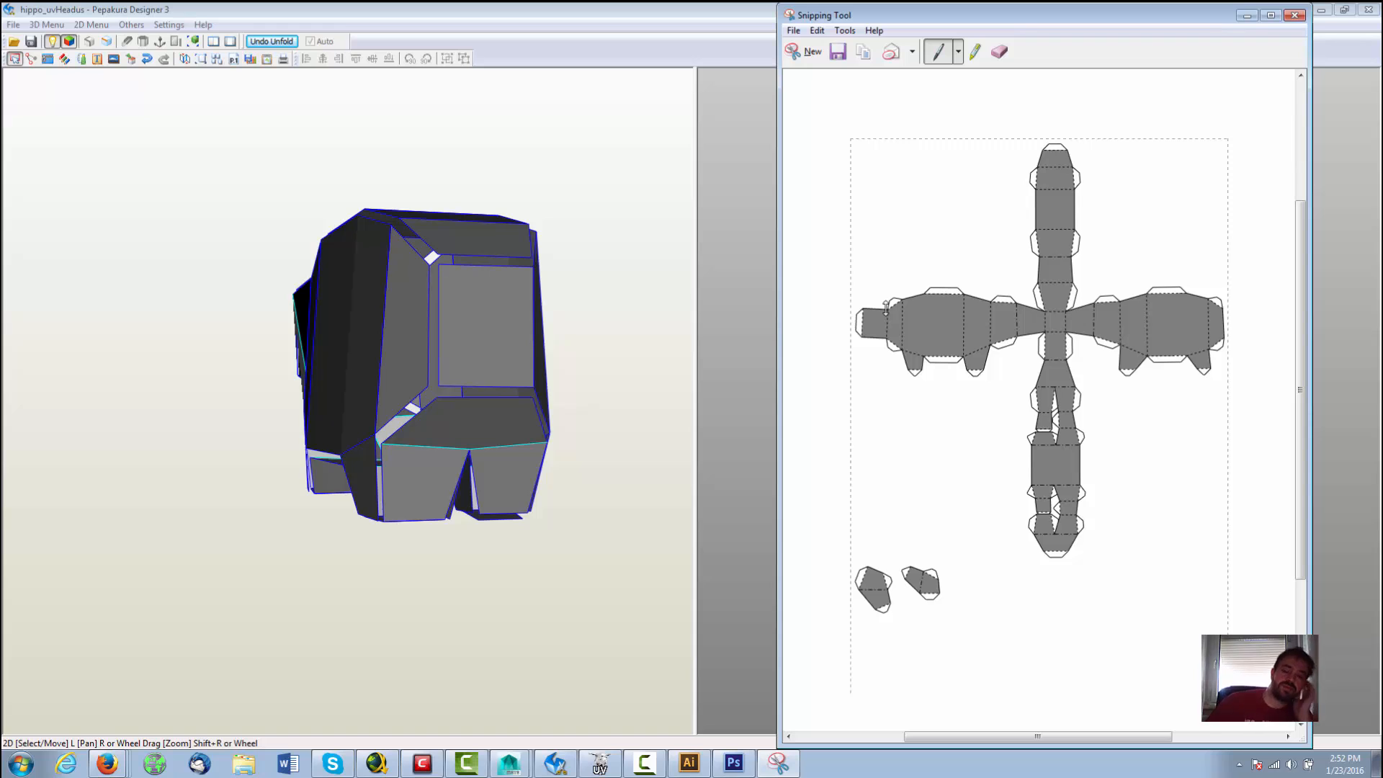
# Step: Switch to Photoshop and look through the files available to open in the UnFolding folder for the captured pattern
pyautogui.click(736, 762)
pyautogui.click(42, 12)
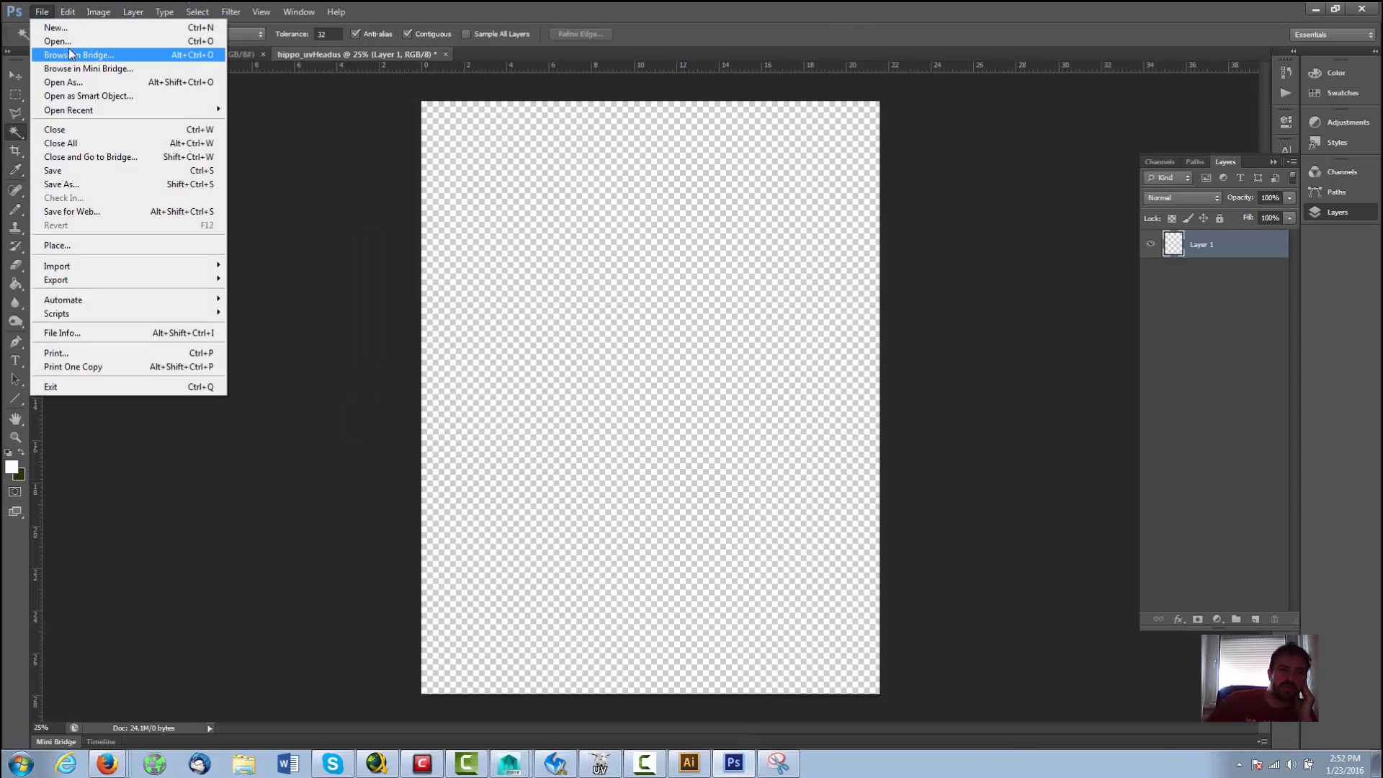
pyautogui.click(72, 42)
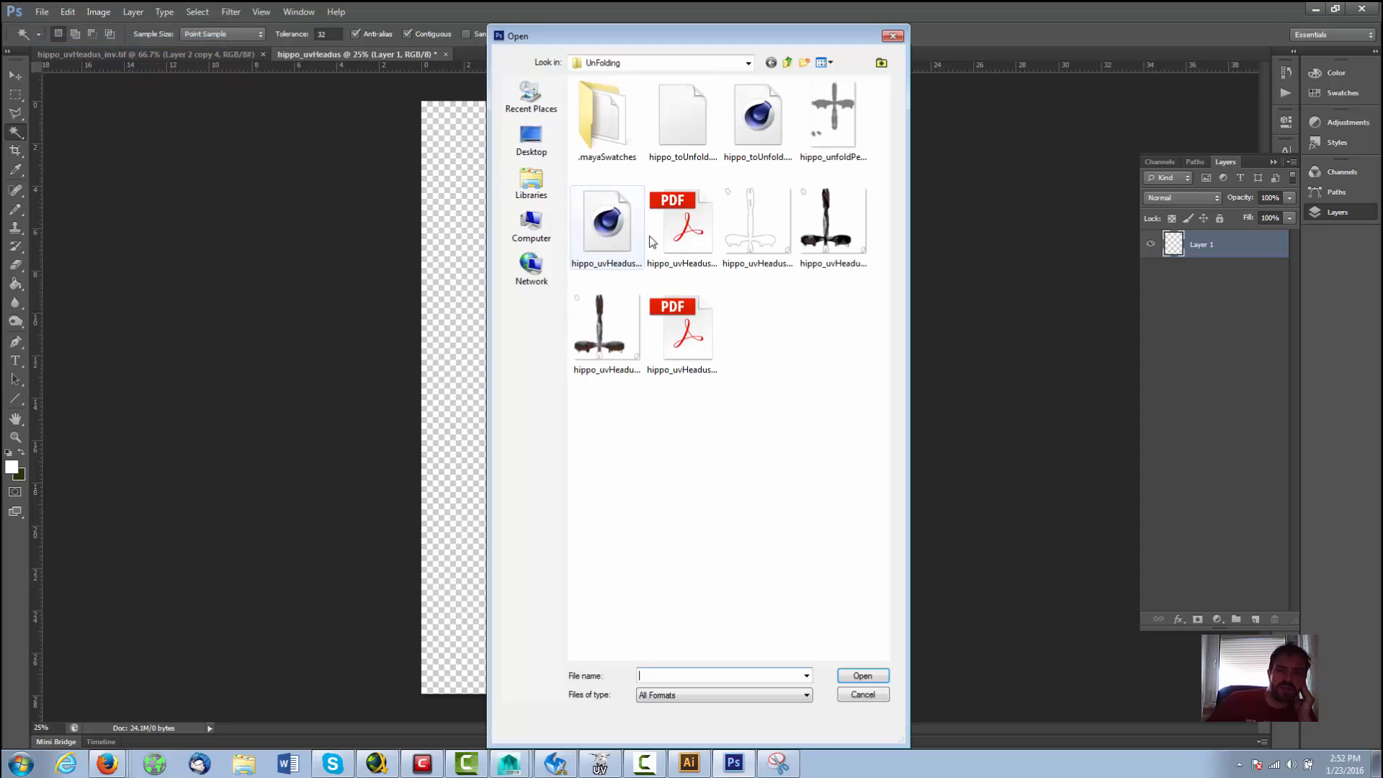
pyautogui.click(688, 321)
pyautogui.click(685, 223)
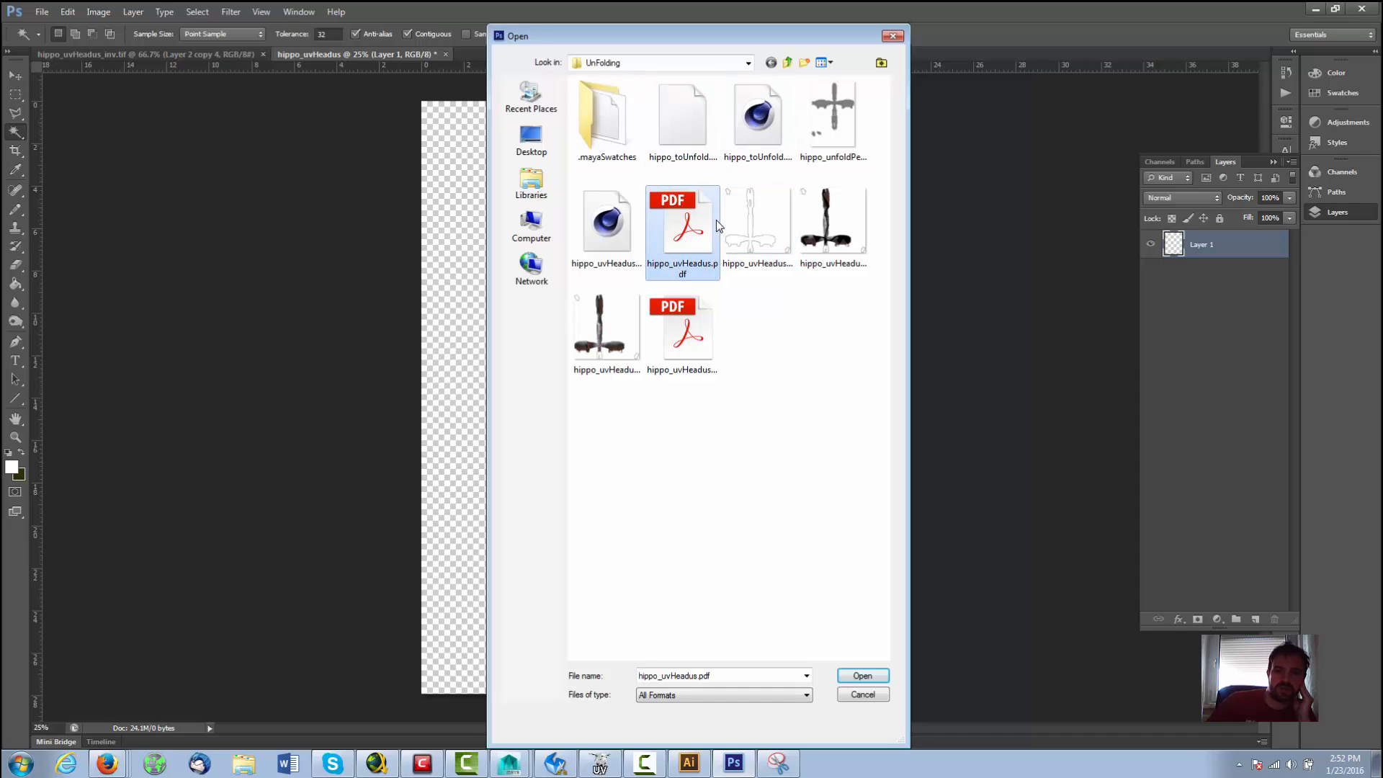
pyautogui.click(607, 223)
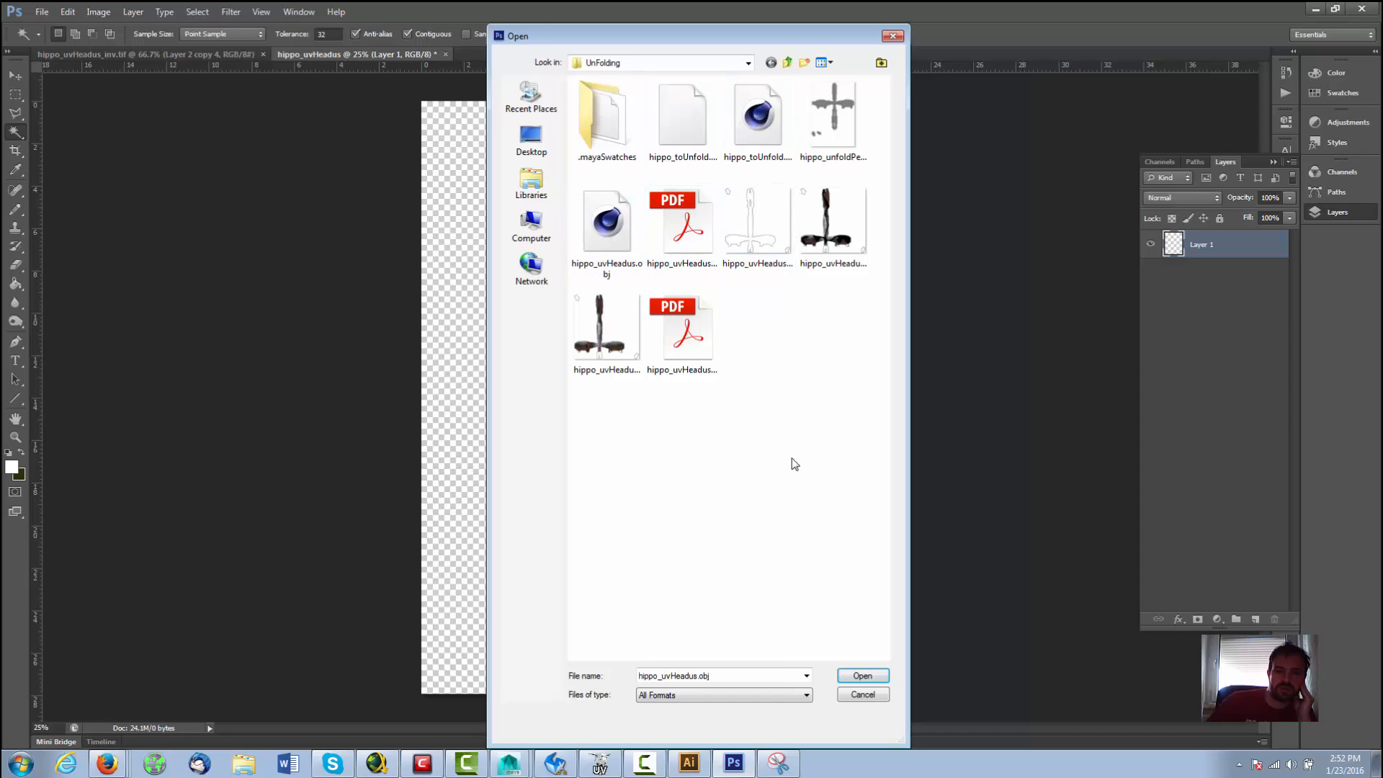
# Step: Switch to the Snipping Tool and check the capture's saved name and folder without saving it again
pyautogui.click(779, 763)
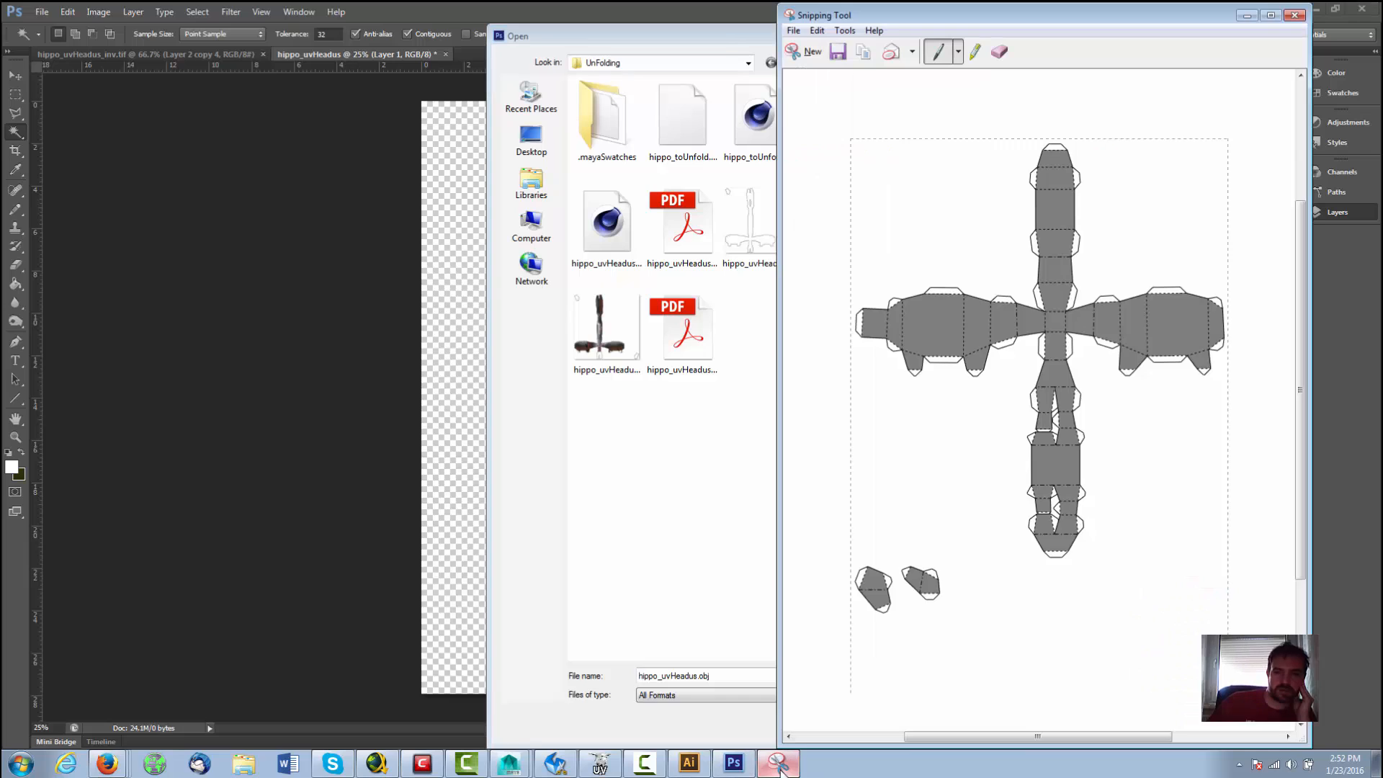
pyautogui.click(794, 30)
pyautogui.click(823, 70)
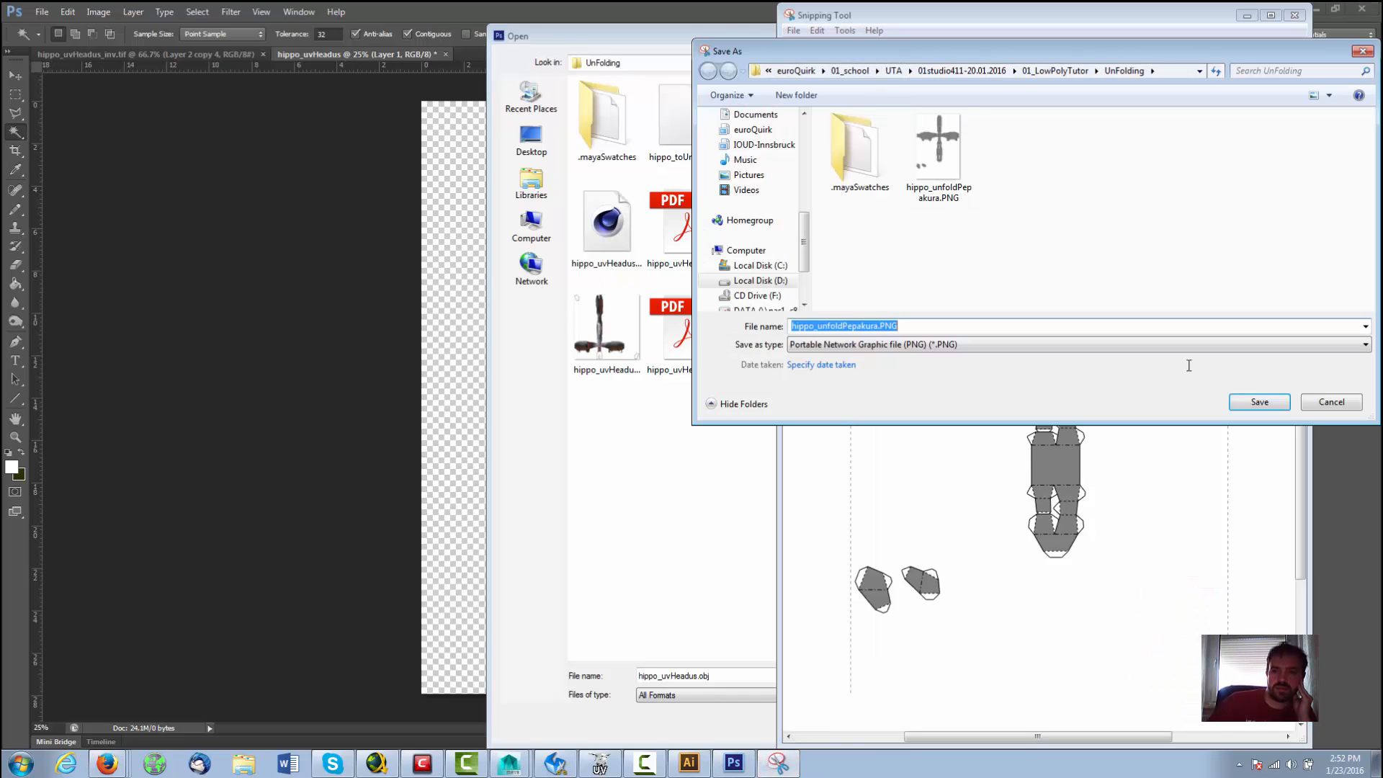
pyautogui.click(1347, 403)
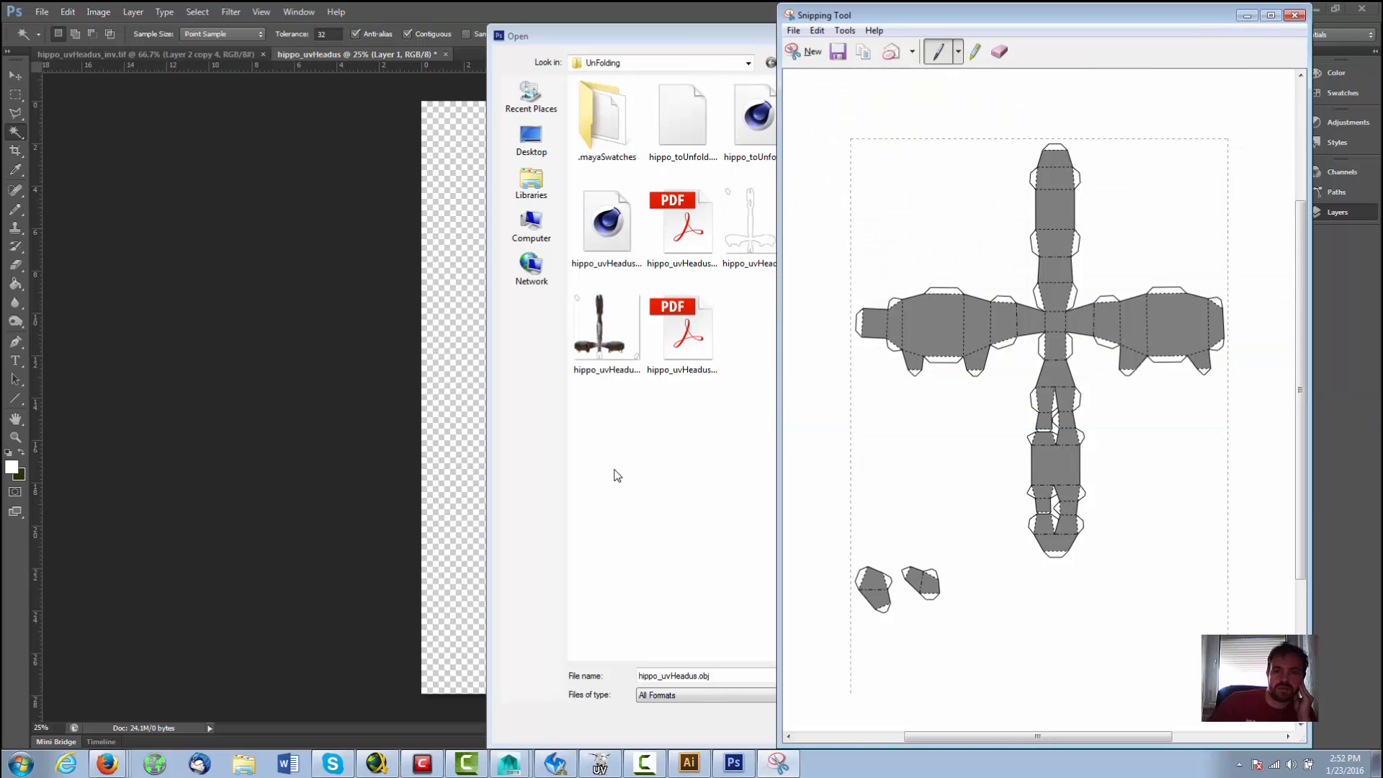
# Step: Switch back to Photoshop and open the captured pattern hippo_unfoldPepakura.PNG
pyautogui.click(621, 492)
pyautogui.press('Escape')
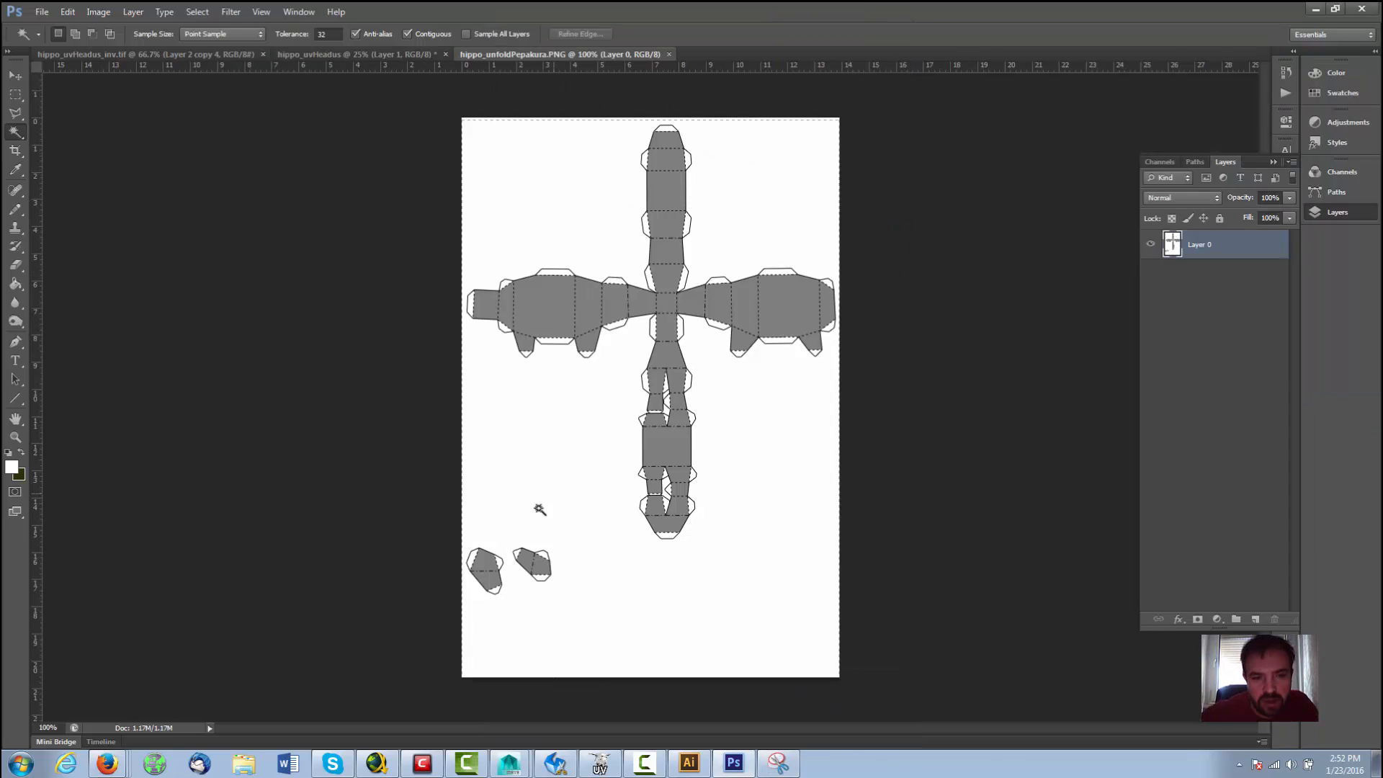
# Step: Add a new empty layer and delete the white background around the pattern pieces from Layer 0, leaving nothing selected
pyautogui.click(562, 249)
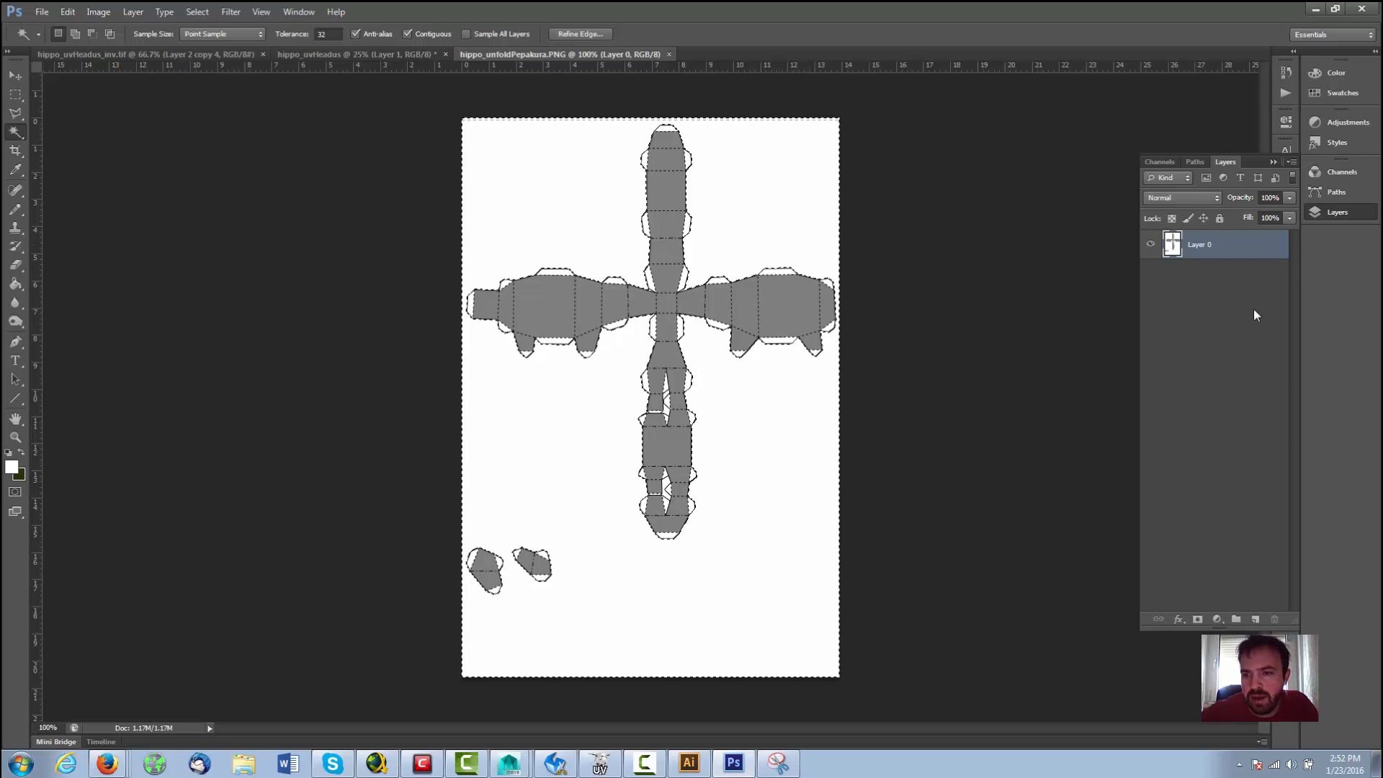
pyautogui.click(1255, 620)
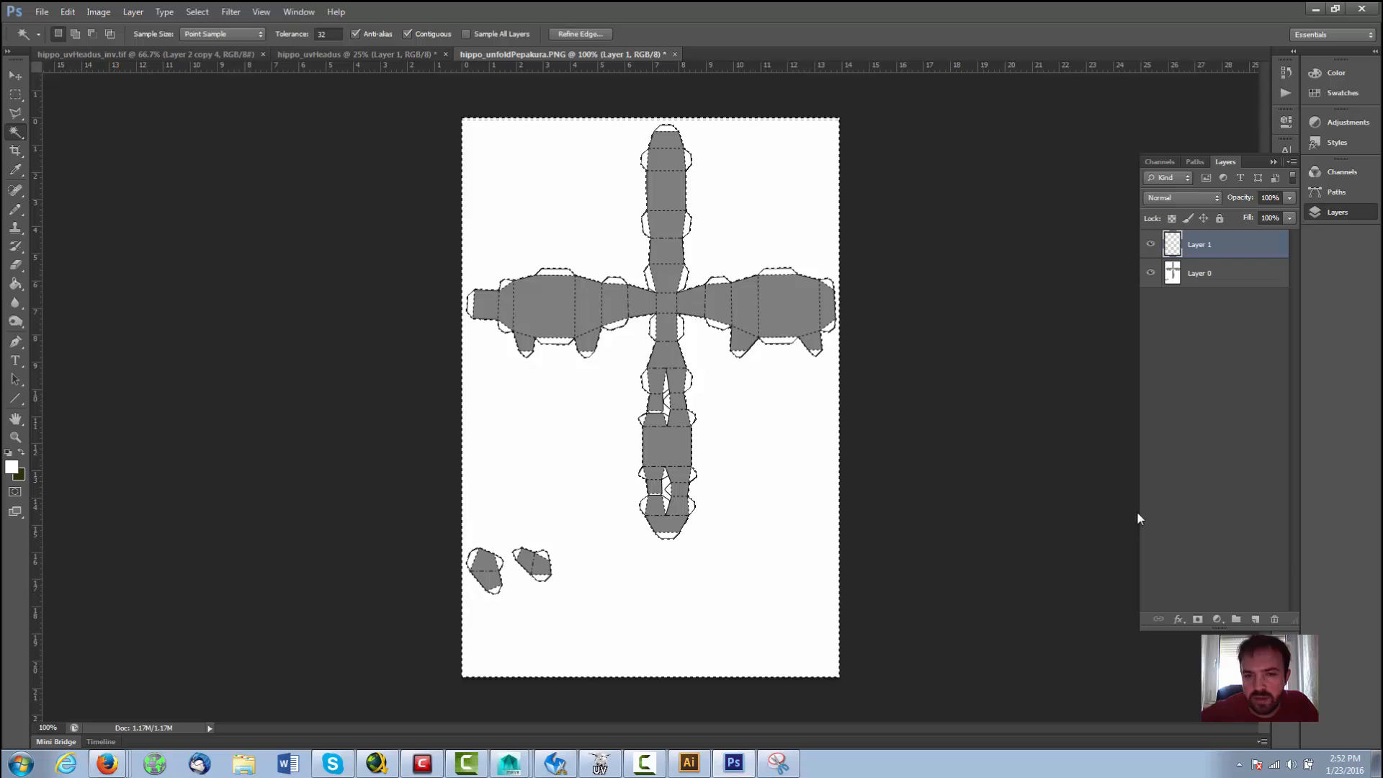
pyautogui.click(1189, 274)
pyautogui.press('Delete')
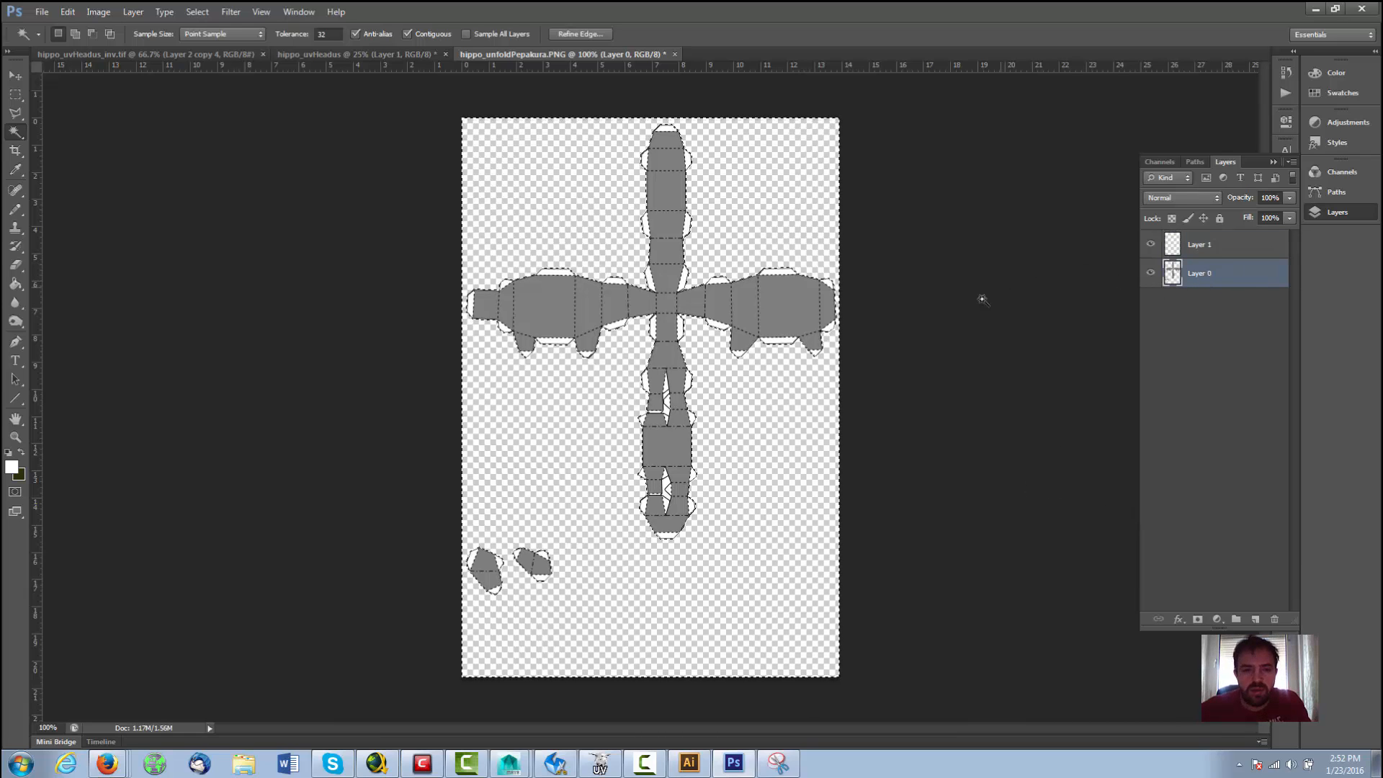
pyautogui.hotkey('ctrl', 'd')
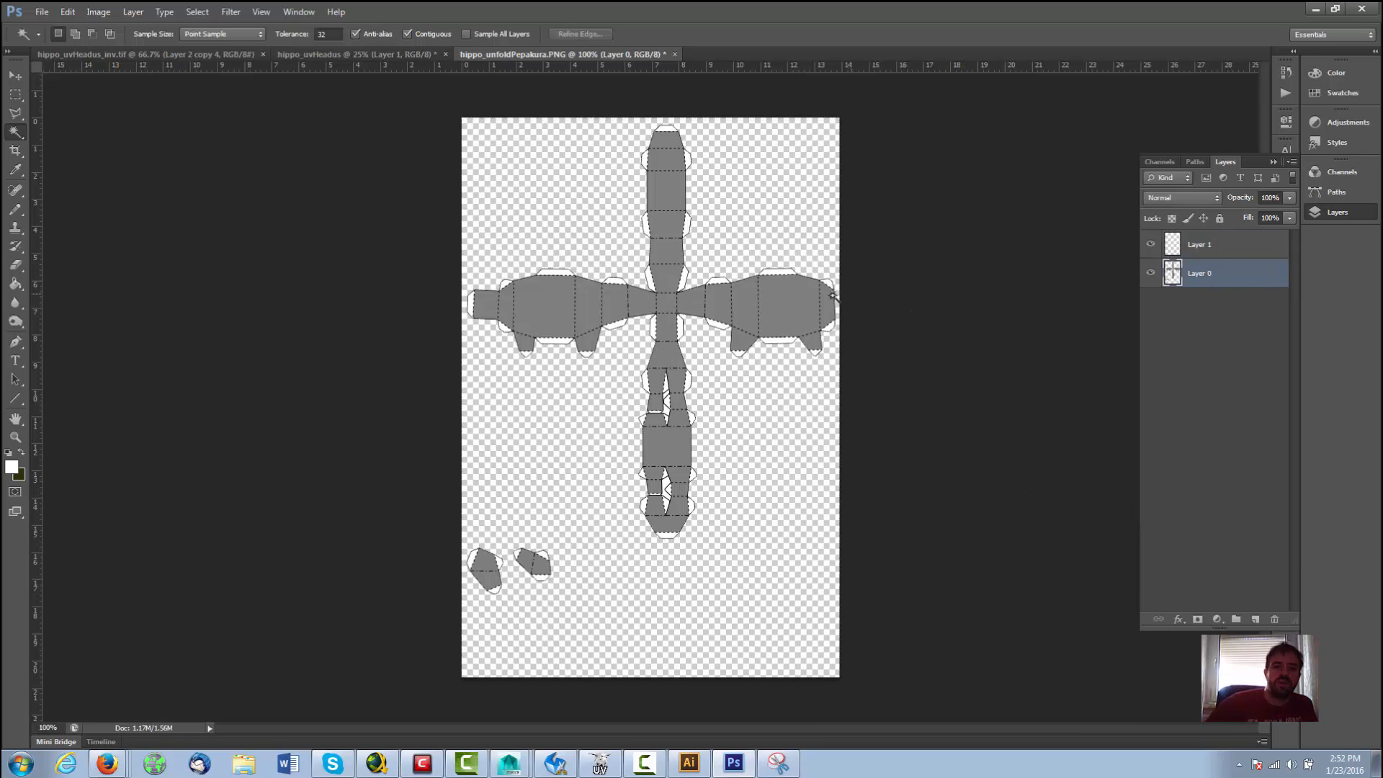
# Step: Close the blank hippo_uvHeadus document without saving its changes
pyautogui.click(363, 54)
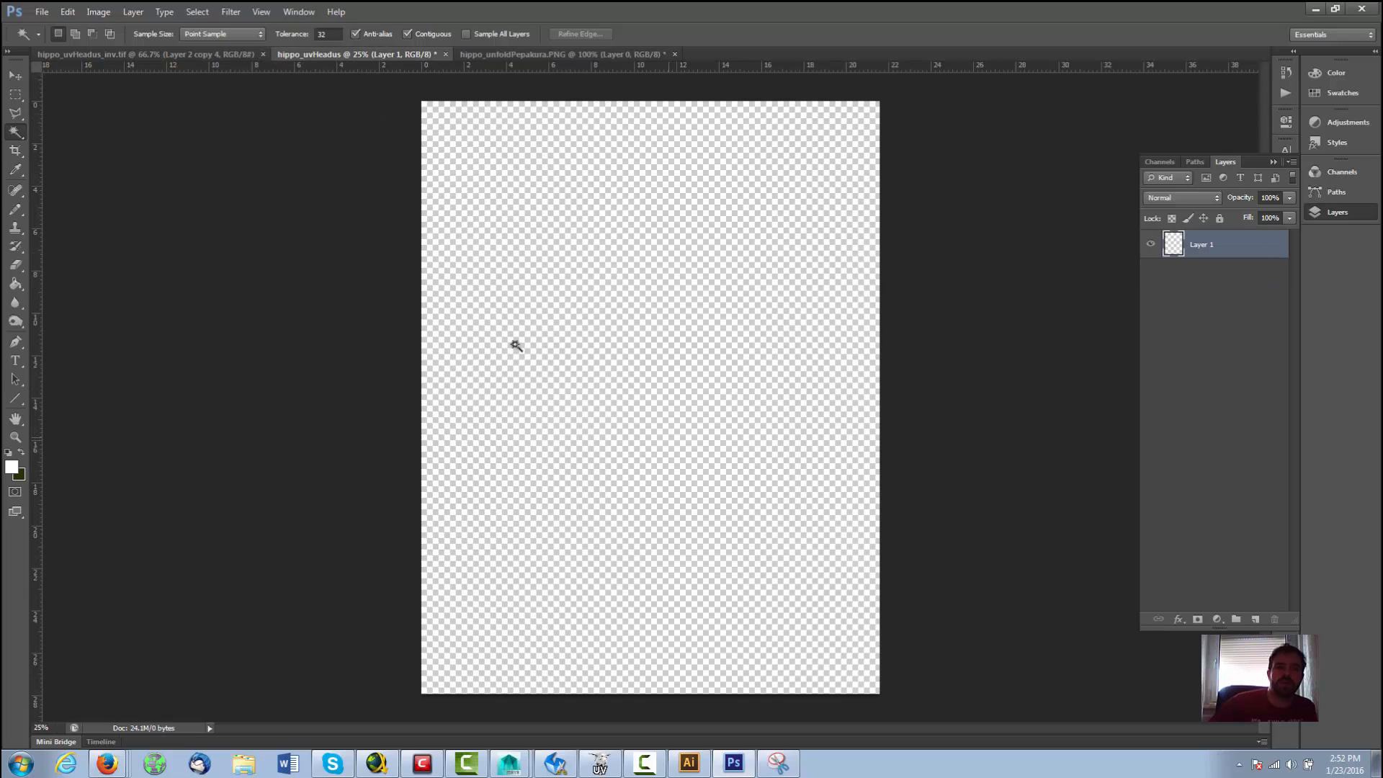
pyautogui.click(446, 55)
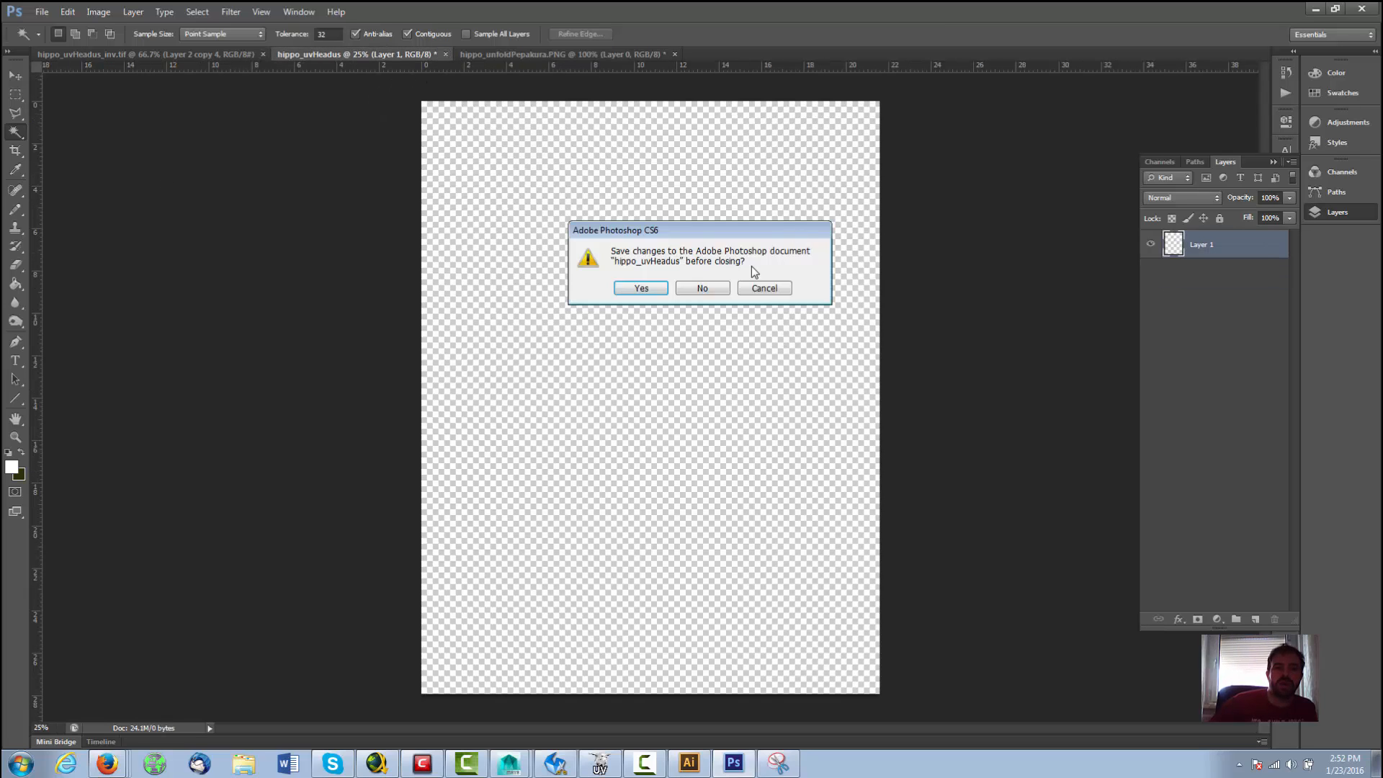
pyautogui.click(702, 288)
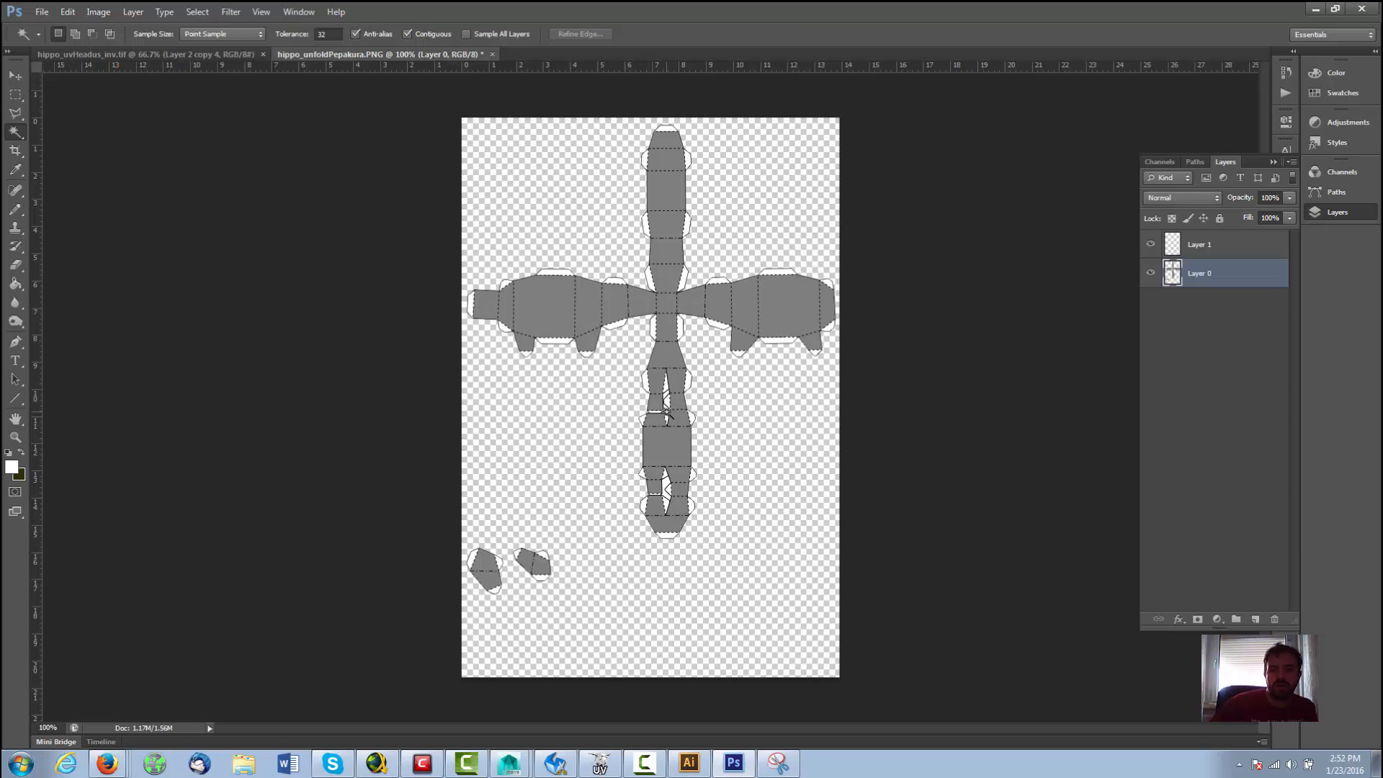
pyautogui.click(704, 424)
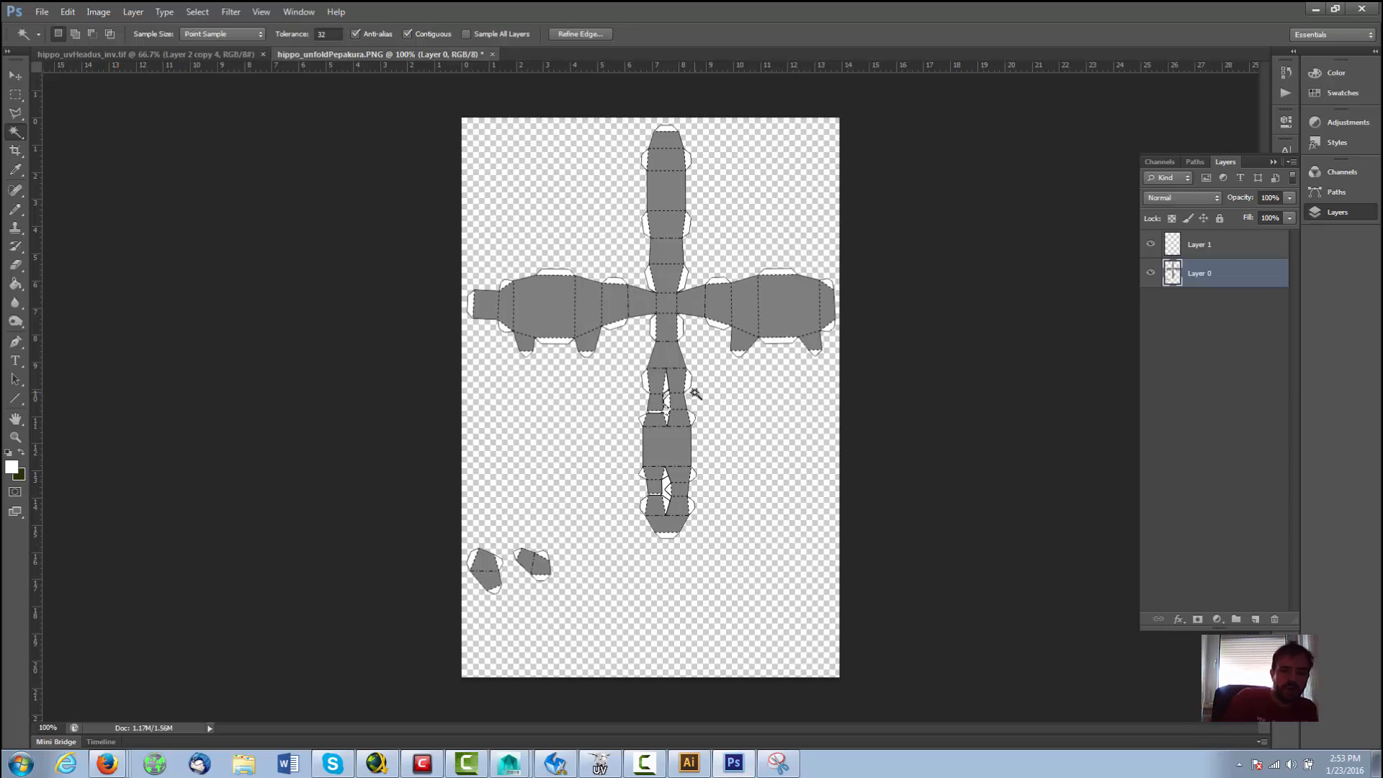
pyautogui.hotkey('ctrl', 'd')
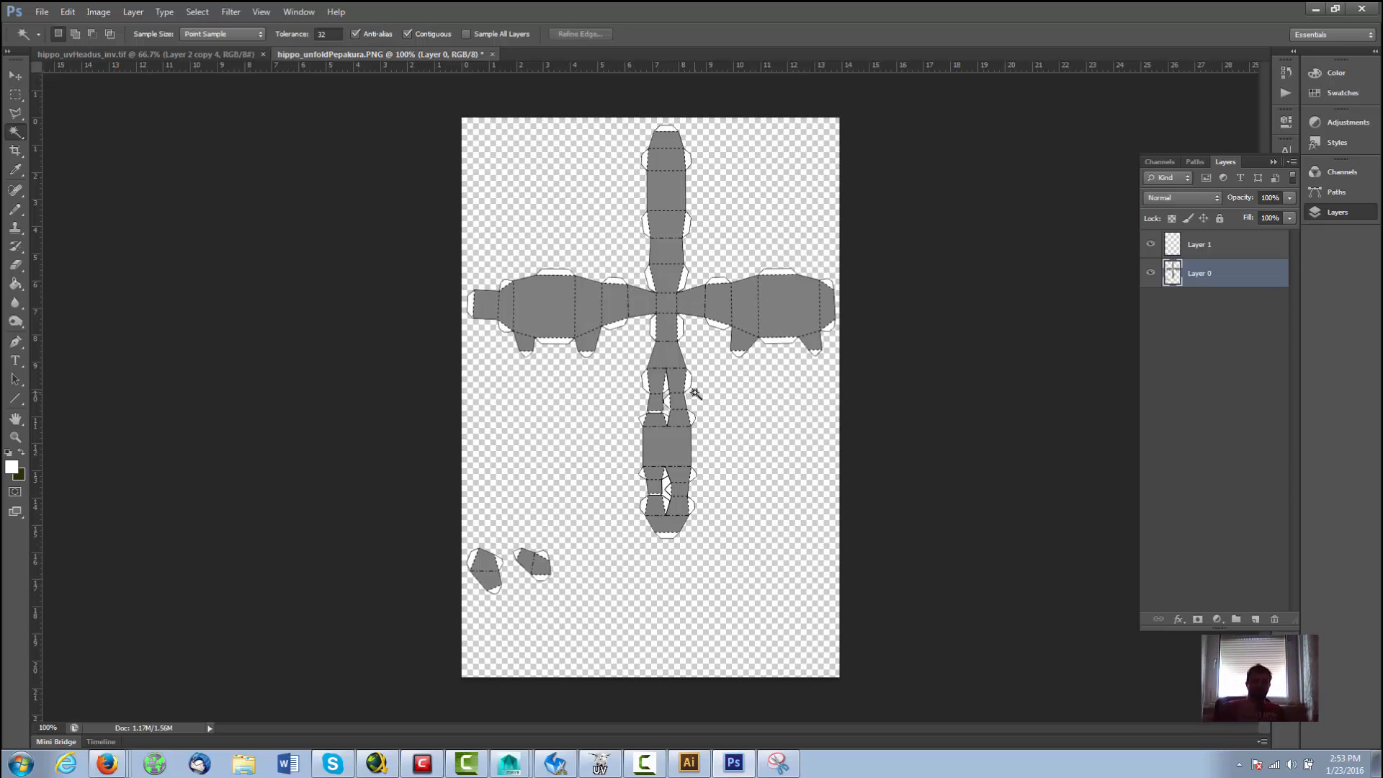